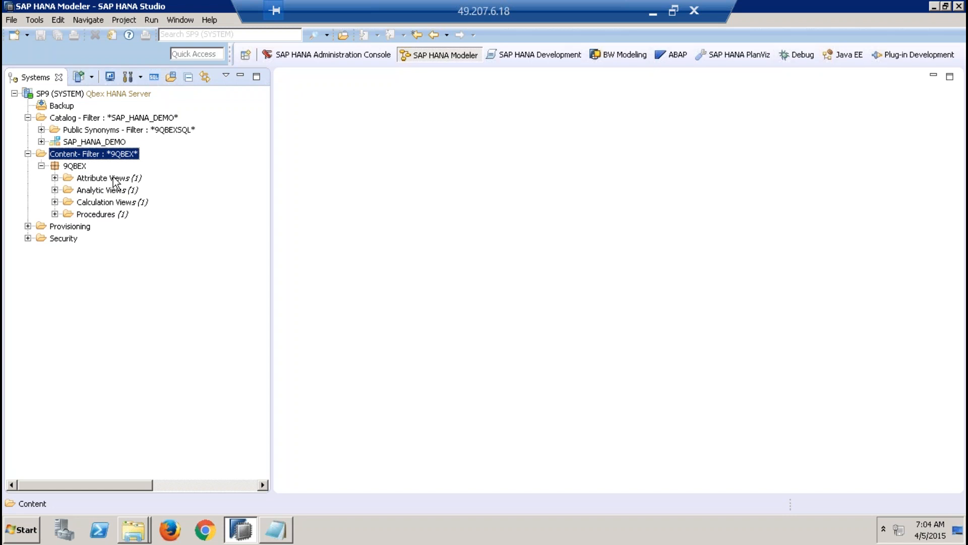
pyautogui.click(73, 169)
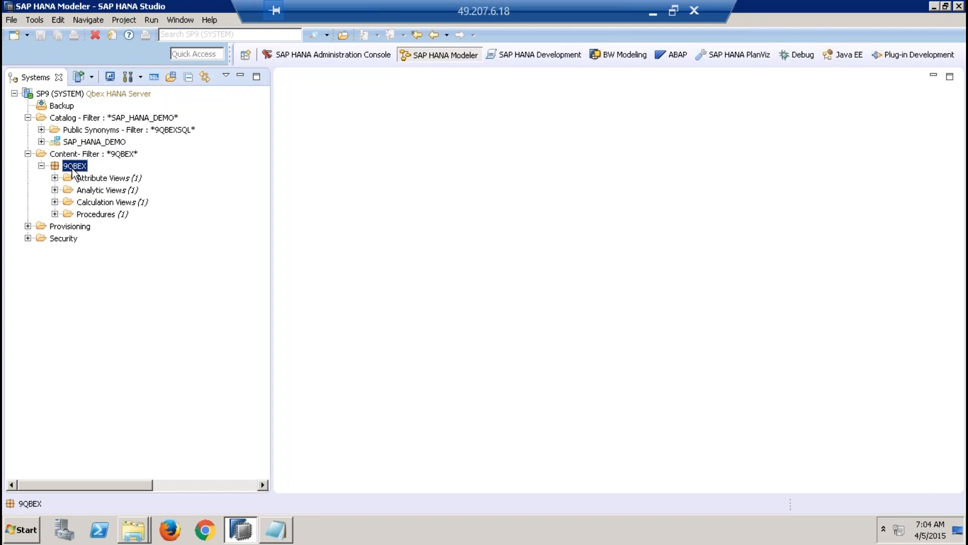
pyautogui.click(118, 156)
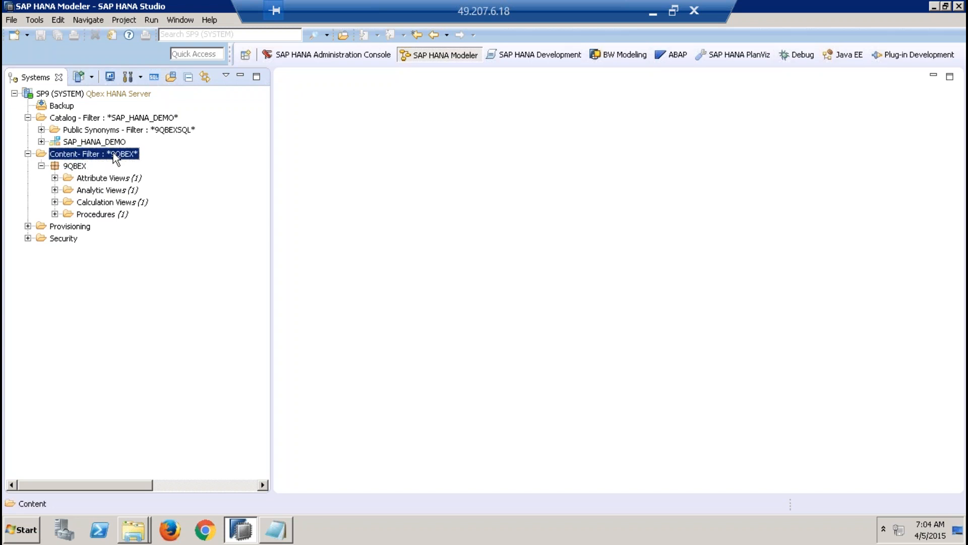
pyautogui.rightClick(114, 154)
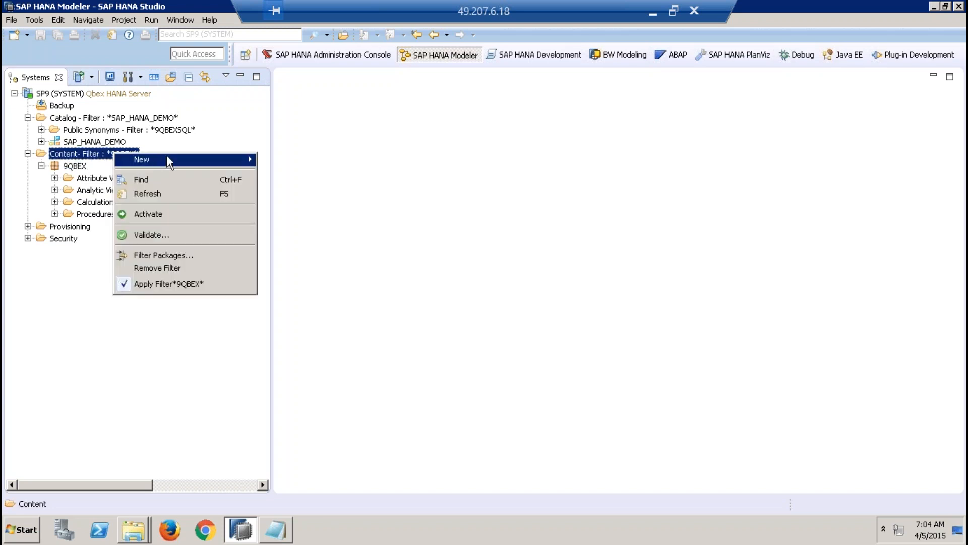
pyautogui.moveTo(166, 159)
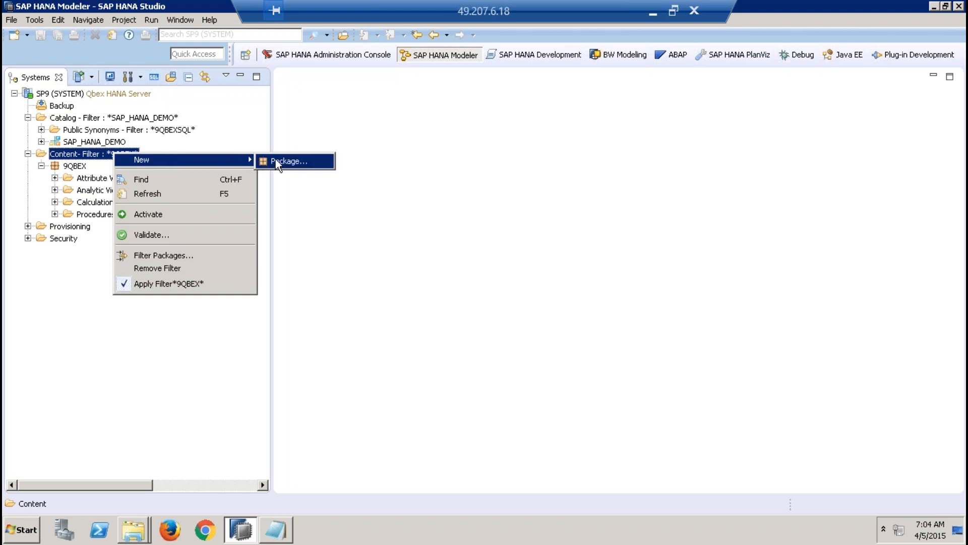
pyautogui.click(327, 201)
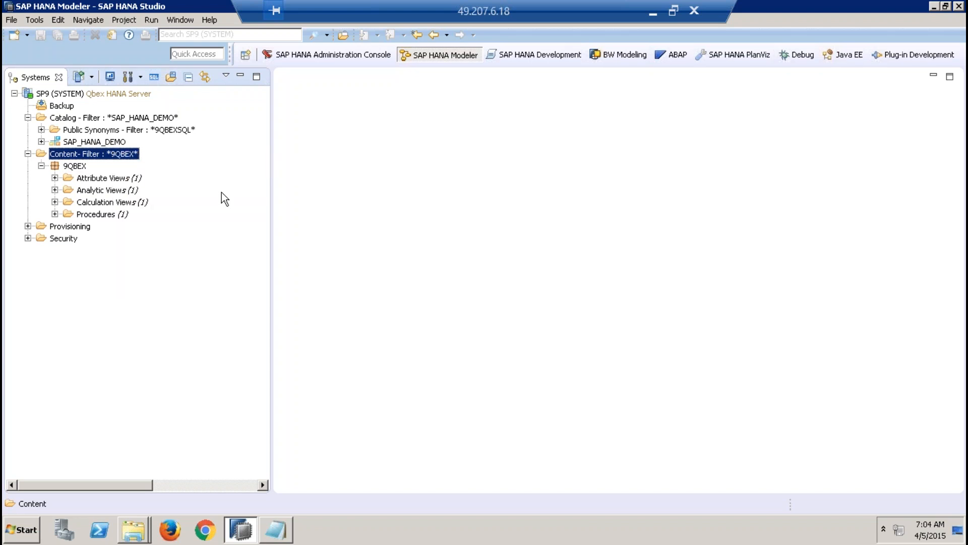
# Step: Create a new package named 9QBEXPK under the Content folder
pyautogui.rightClick(113, 153)
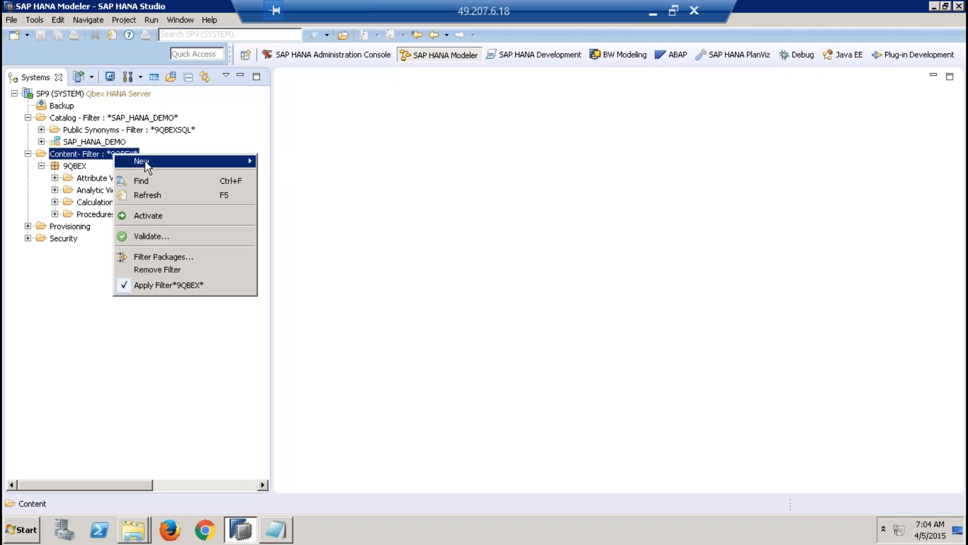
pyautogui.moveTo(160, 163)
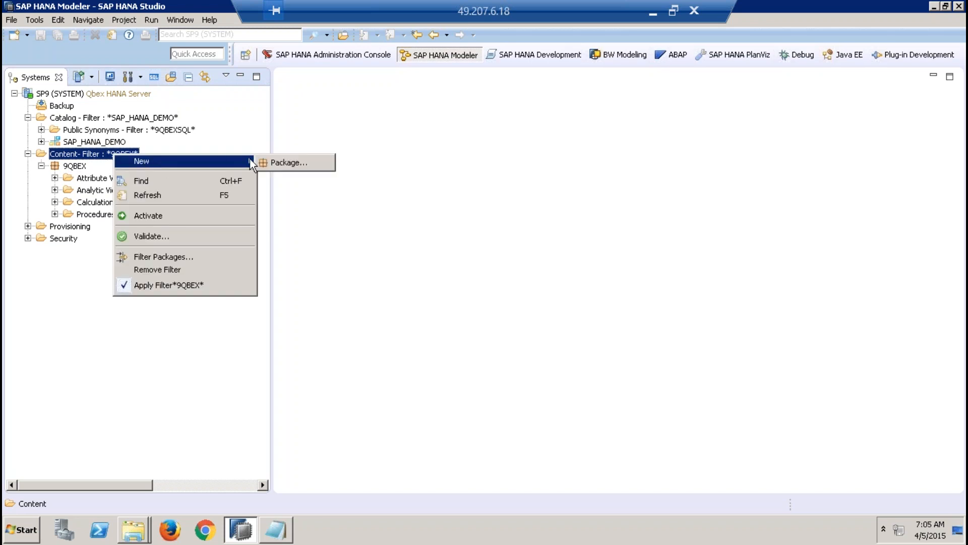
pyautogui.click(284, 163)
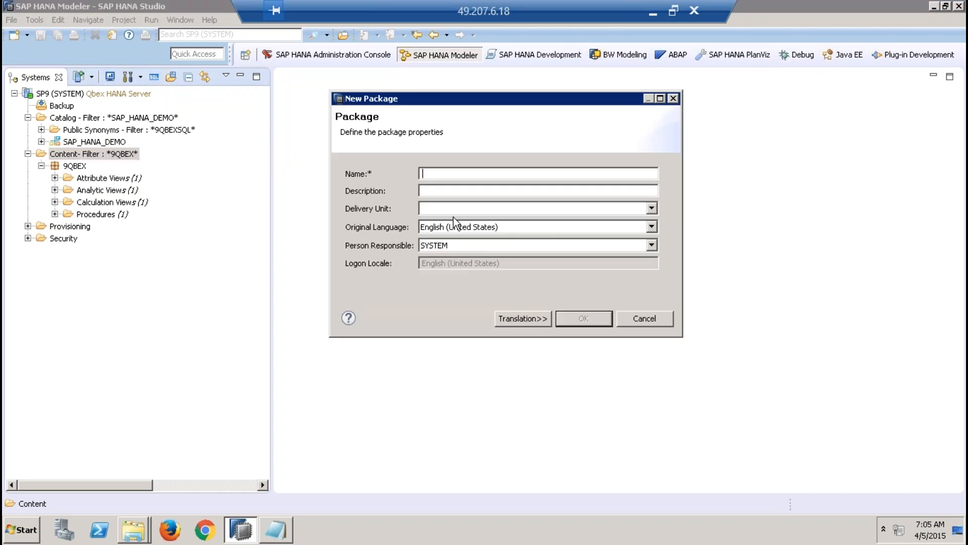
pyautogui.write('9QBEXPK')
pyautogui.click(583, 318)
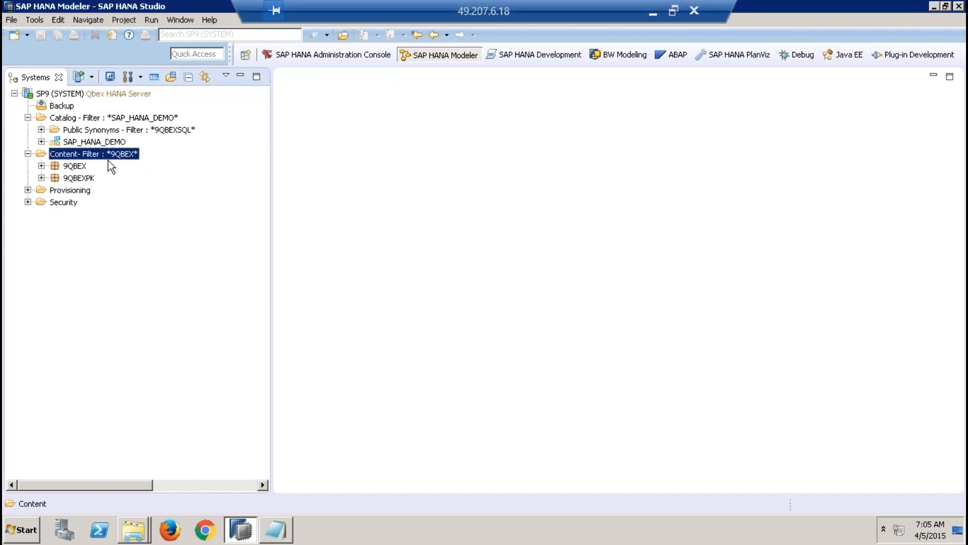
pyautogui.click(86, 180)
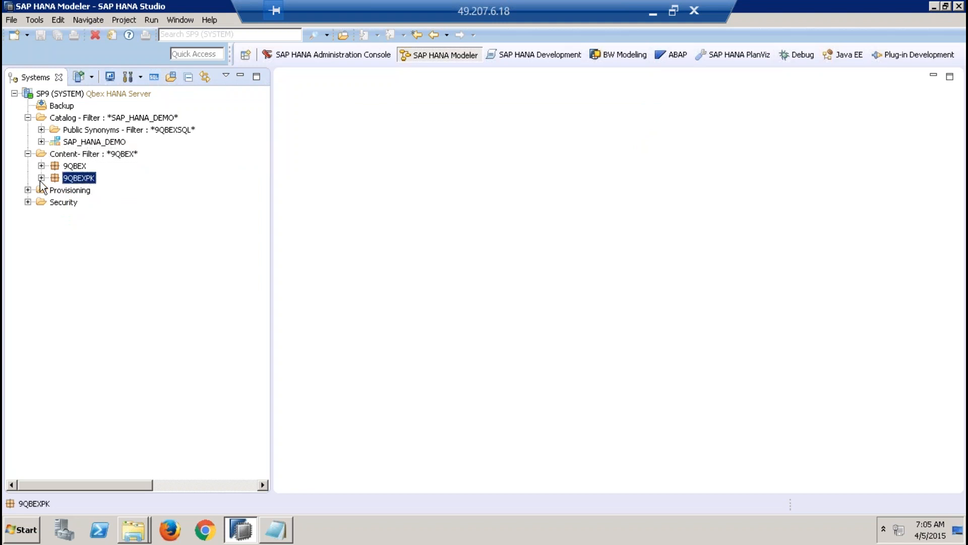
pyautogui.click(42, 178)
pyautogui.click(88, 180)
pyautogui.rightClick(88, 179)
pyautogui.moveTo(174, 202)
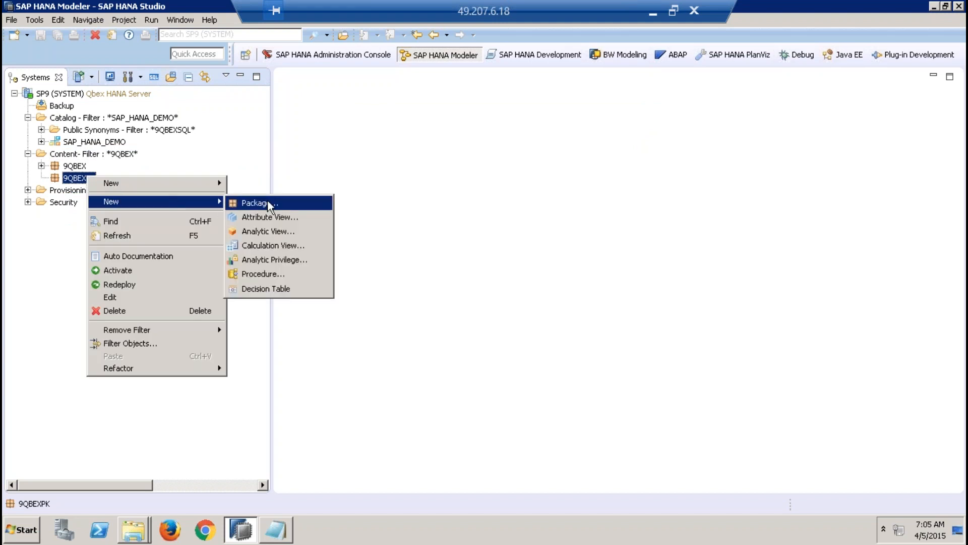
pyautogui.click(334, 131)
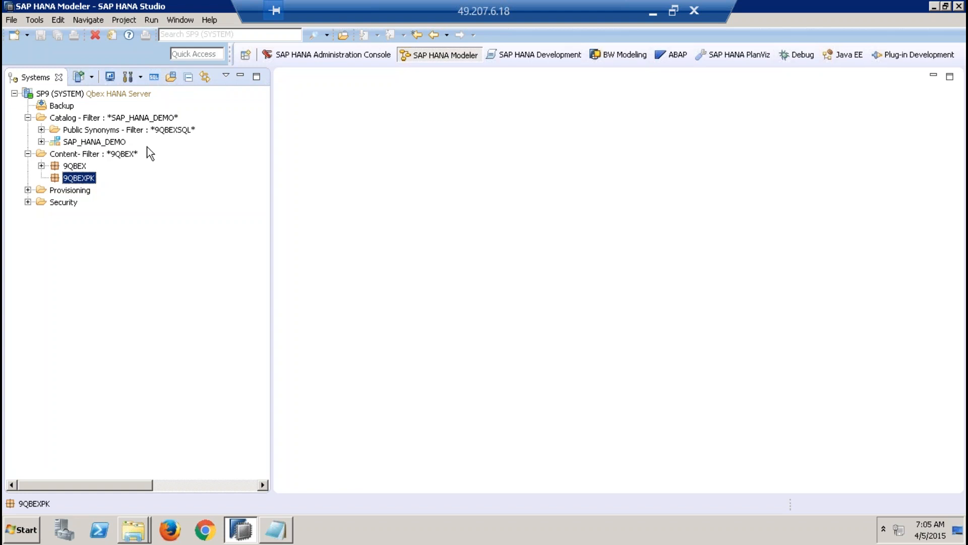
pyautogui.rightClick(101, 154)
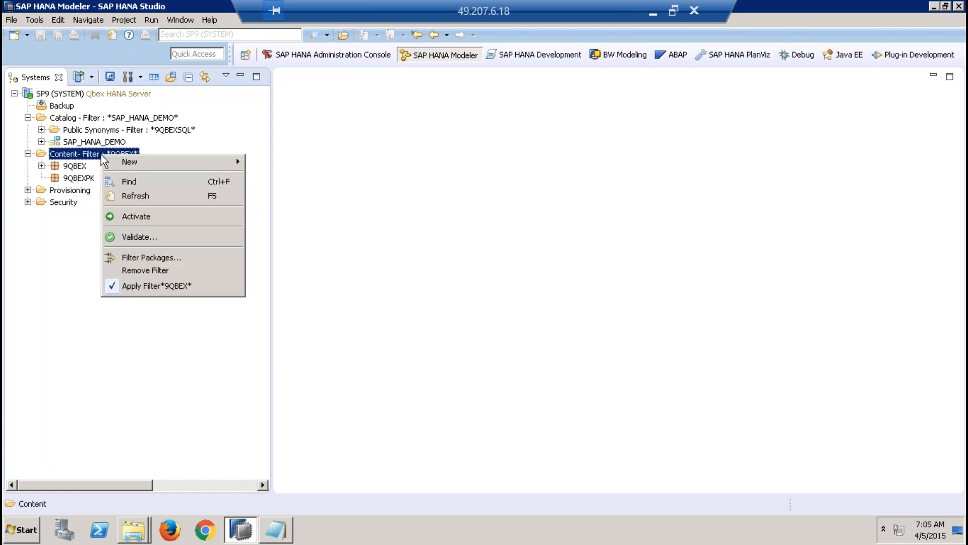
# Step: Create a subpackage named 9QBEXPK.Models inside the 9QBEXPK package
pyautogui.click(83, 178)
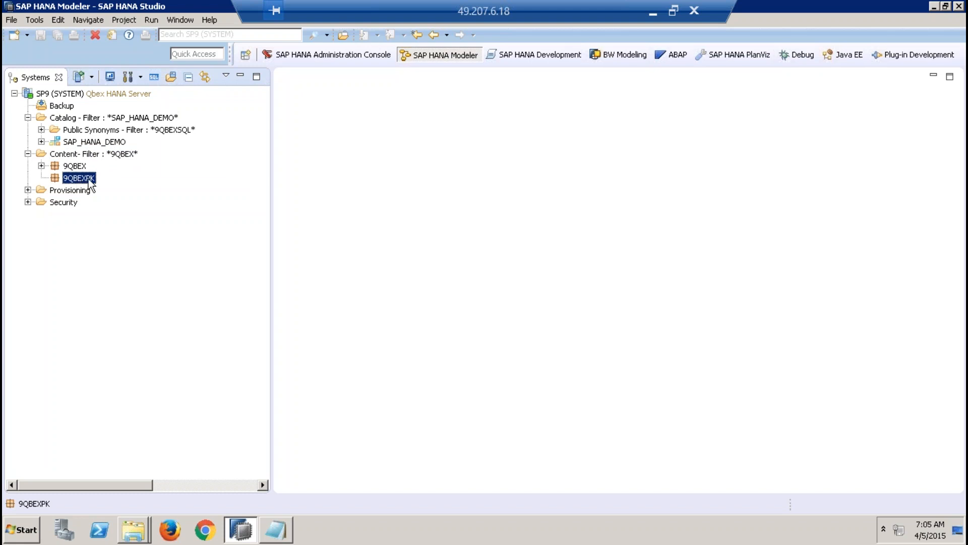
pyautogui.rightClick(91, 184)
pyautogui.moveTo(174, 206)
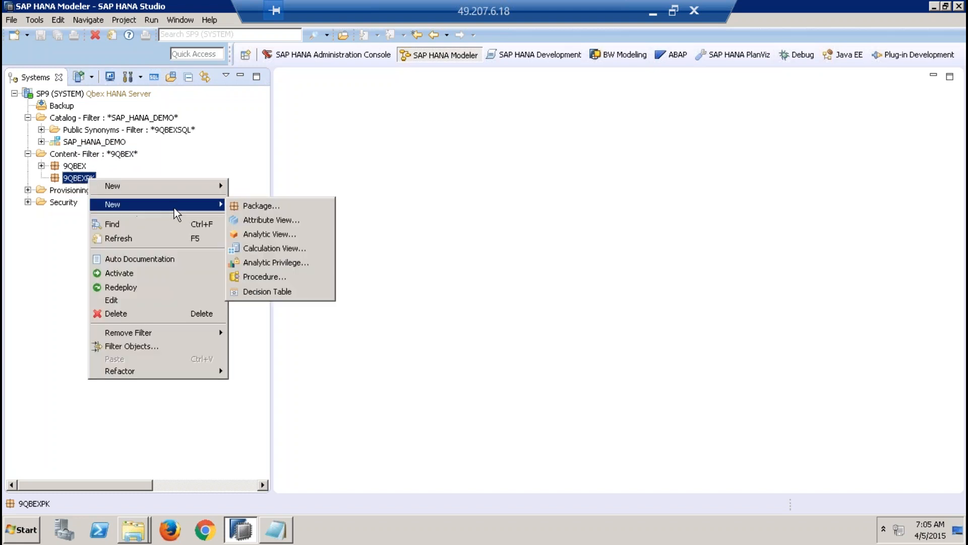
pyautogui.click(262, 205)
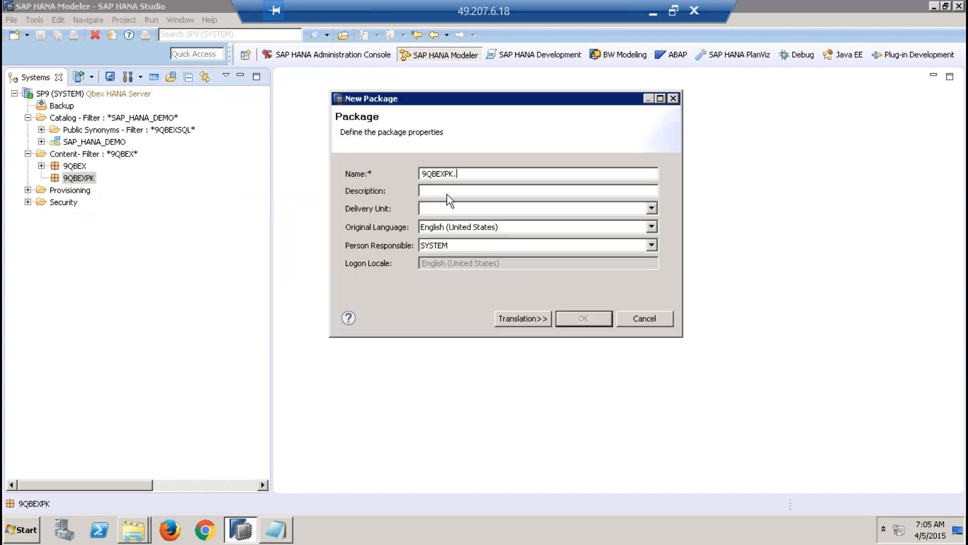
pyautogui.click(422, 174)
pyautogui.moveTo(443, 170); pyautogui.dragTo(477, 171)
pyautogui.click(464, 174)
pyautogui.write('Models')
pyautogui.click(584, 319)
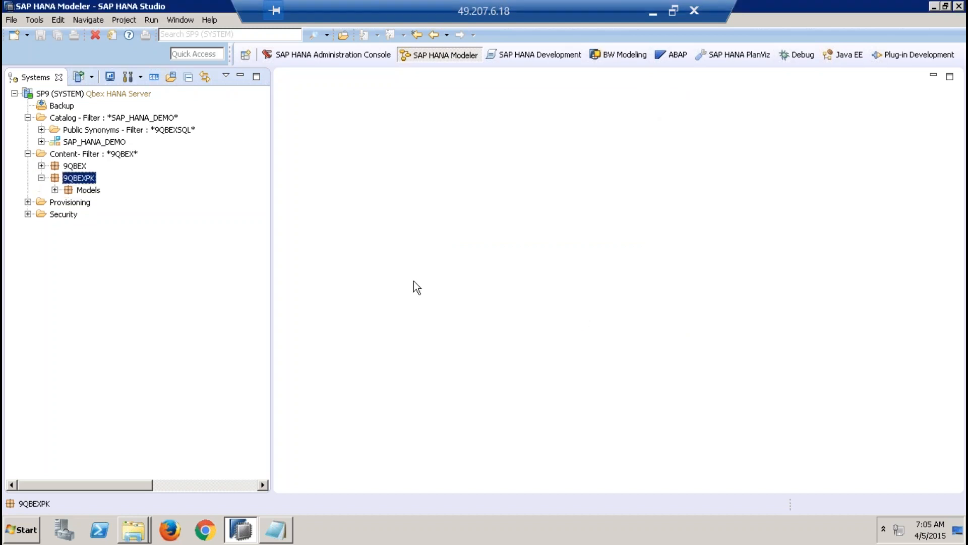
# Step: Create a second subpackage named 9QBEXPK.Joins inside the 9QBEXPK package
pyautogui.rightClick(88, 179)
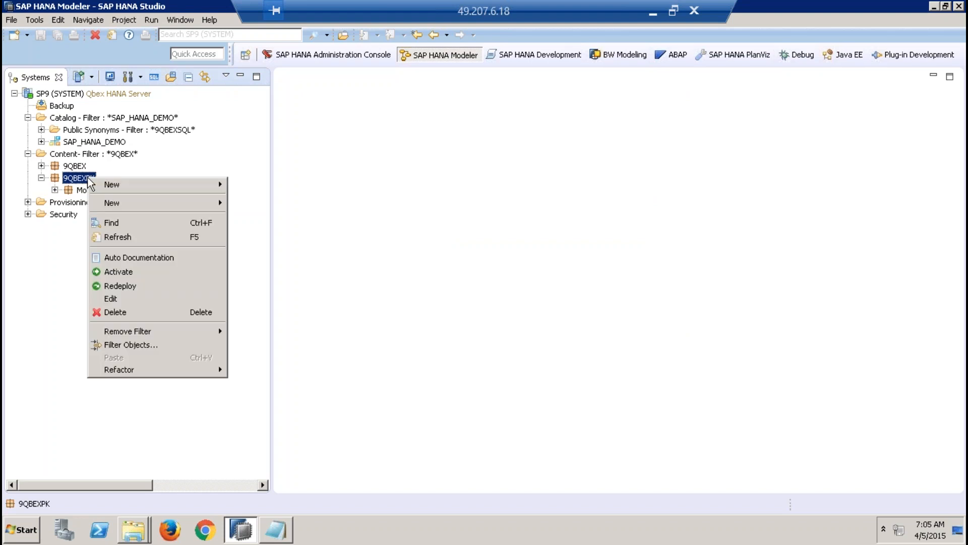
pyautogui.moveTo(213, 201)
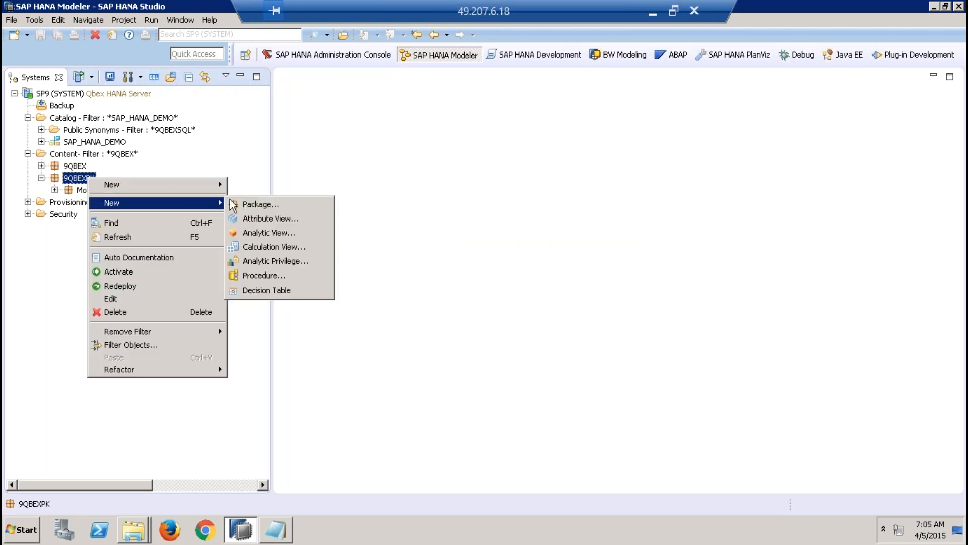
pyautogui.click(284, 207)
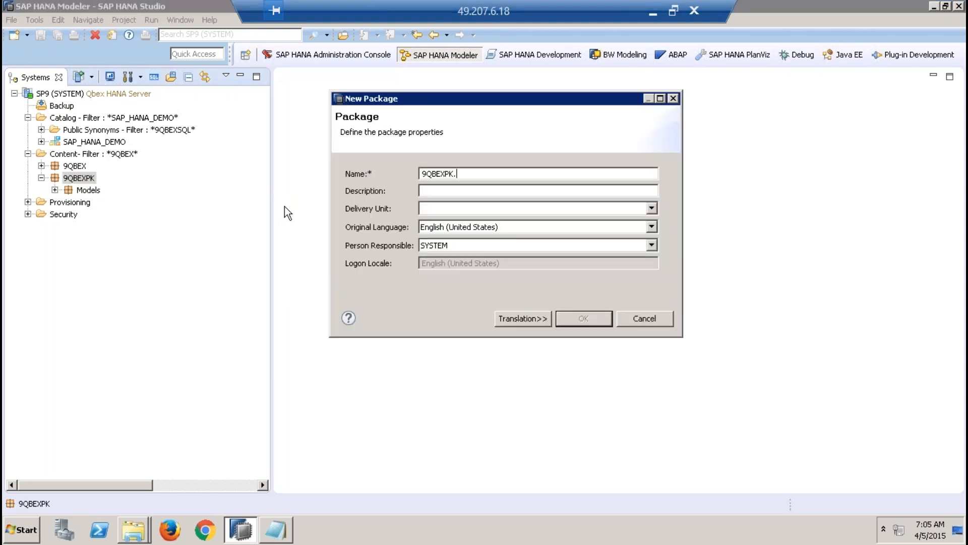
pyautogui.write('Joins')
pyautogui.click(589, 318)
pyautogui.click(92, 194)
pyautogui.click(92, 202)
pyautogui.click(91, 192)
pyautogui.click(93, 203)
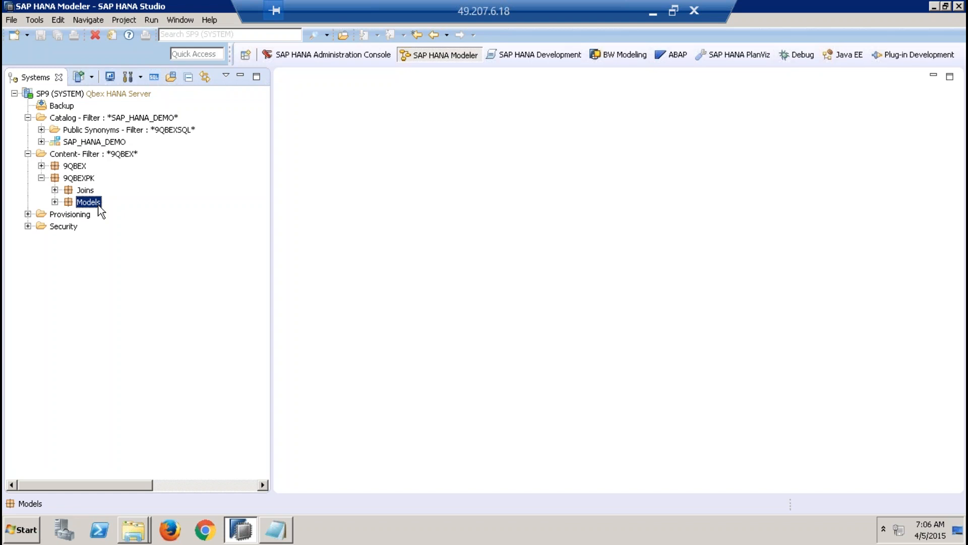
# Step: Expand the tables of the SAP_HANA_DEMO schema and widen the systems tree to fit the full table names
pyautogui.click(42, 142)
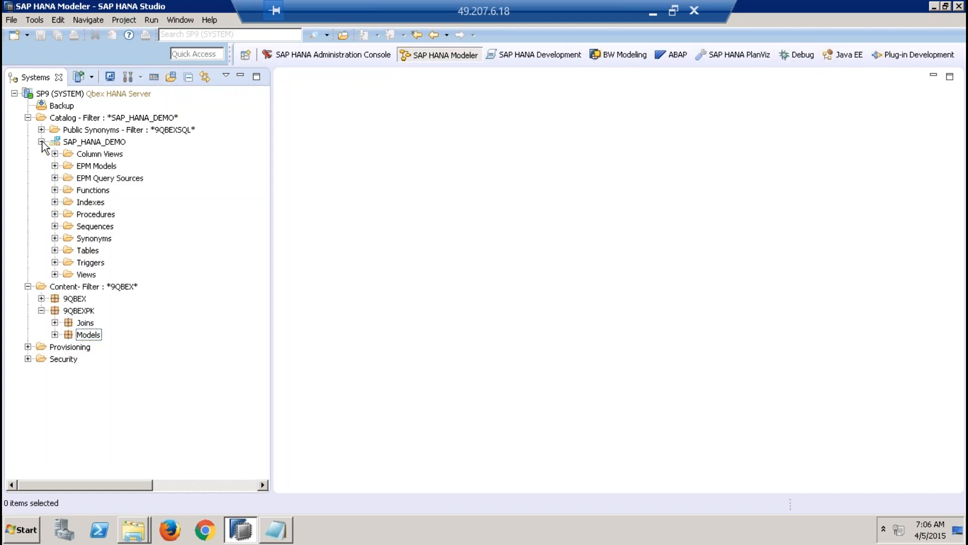
pyautogui.click(96, 143)
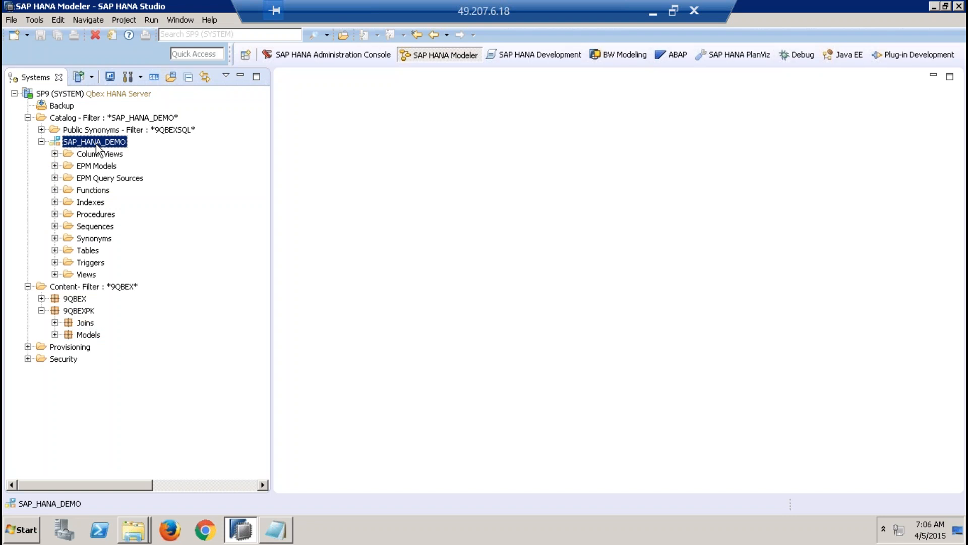
pyautogui.click(55, 251)
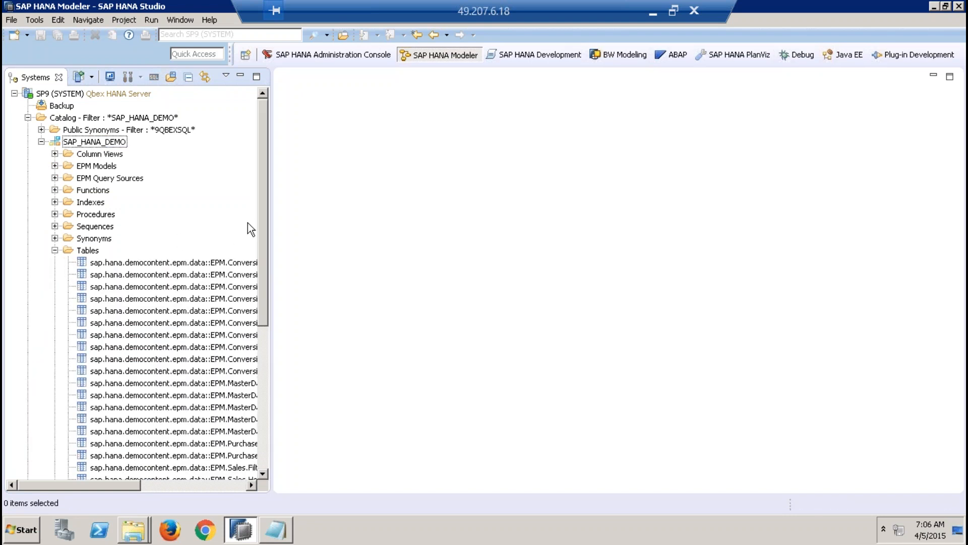
pyautogui.moveTo(271, 218); pyautogui.dragTo(371, 288)
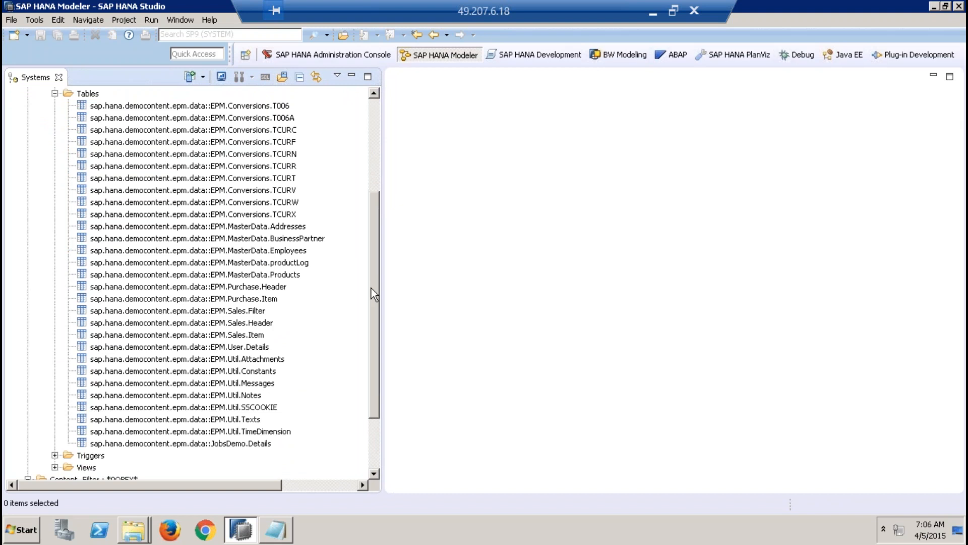
# Step: Examine the SAP_HANA_DEMO schema's EPM tables, including the MasterData tables Addresses, BusinessPartner, Employees and productLog, and the JobsDemo.Details table
pyautogui.click(286, 226)
pyautogui.click(280, 237)
pyautogui.click(267, 252)
pyautogui.click(264, 262)
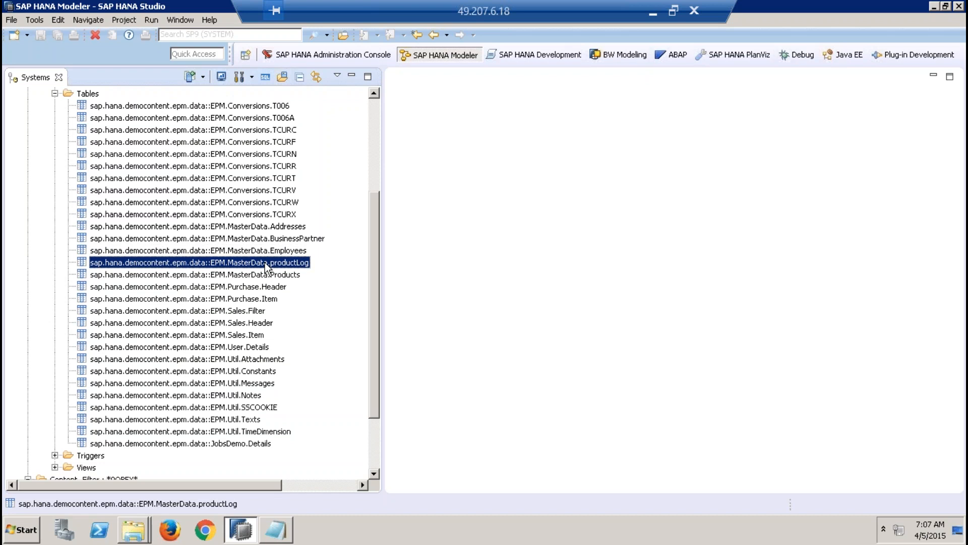
pyautogui.click(289, 230)
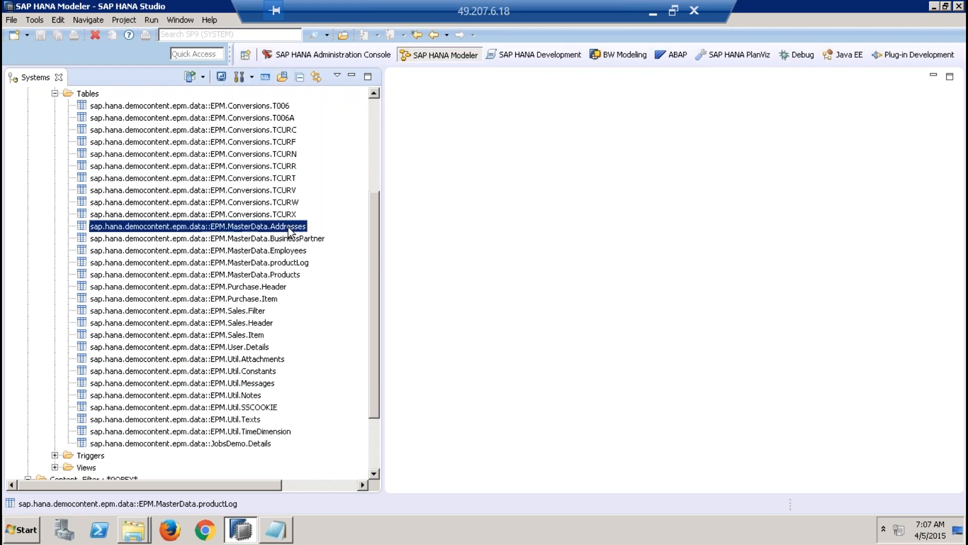
pyautogui.click(288, 240)
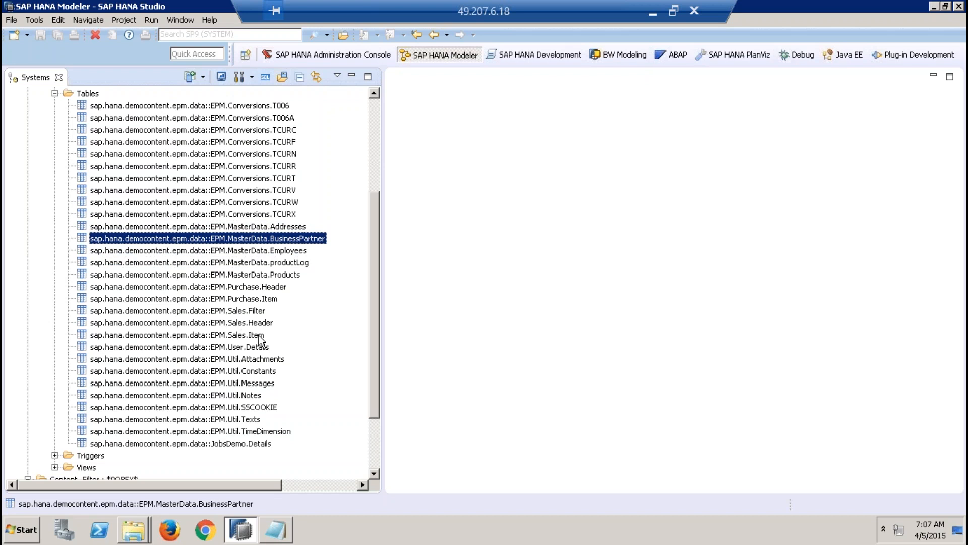
pyautogui.click(233, 441)
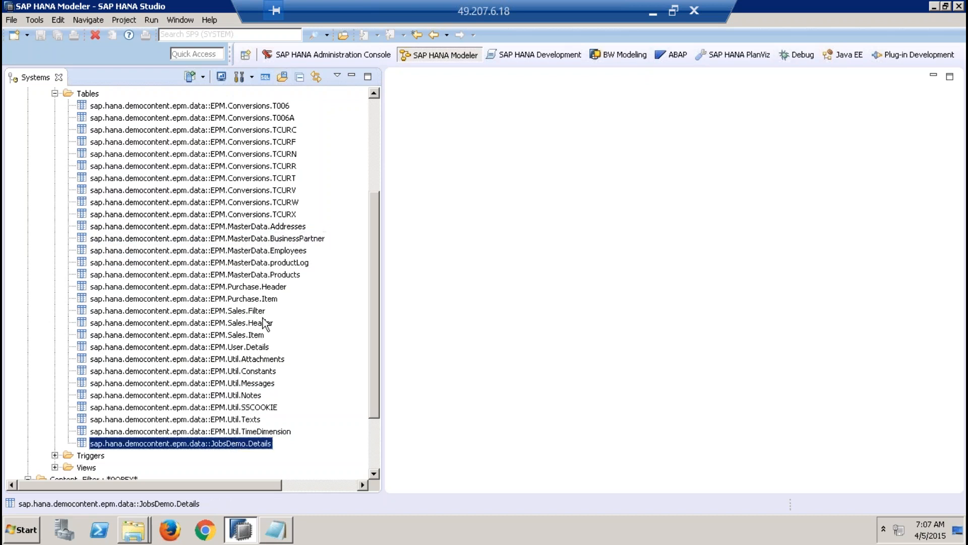
pyautogui.click(281, 229)
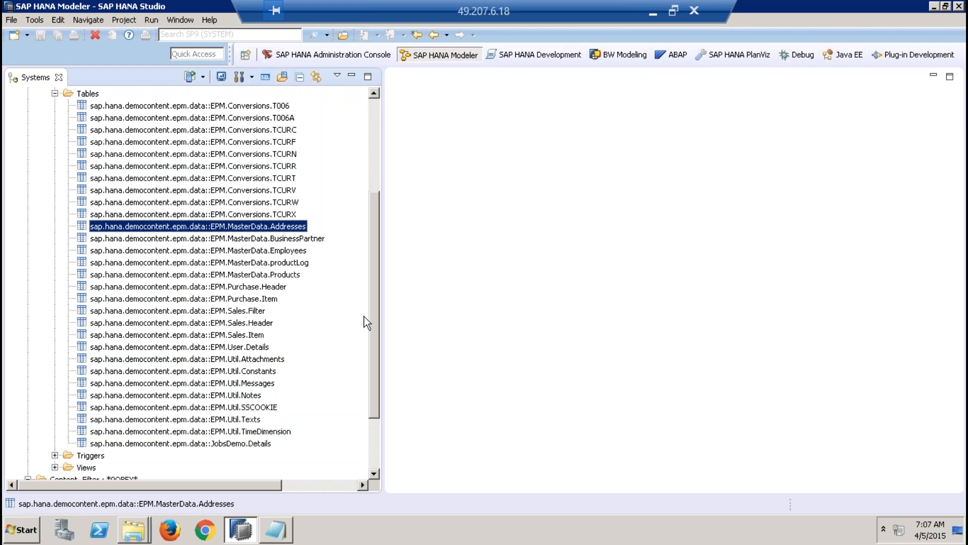
pyautogui.moveTo(375, 318); pyautogui.dragTo(373, 235)
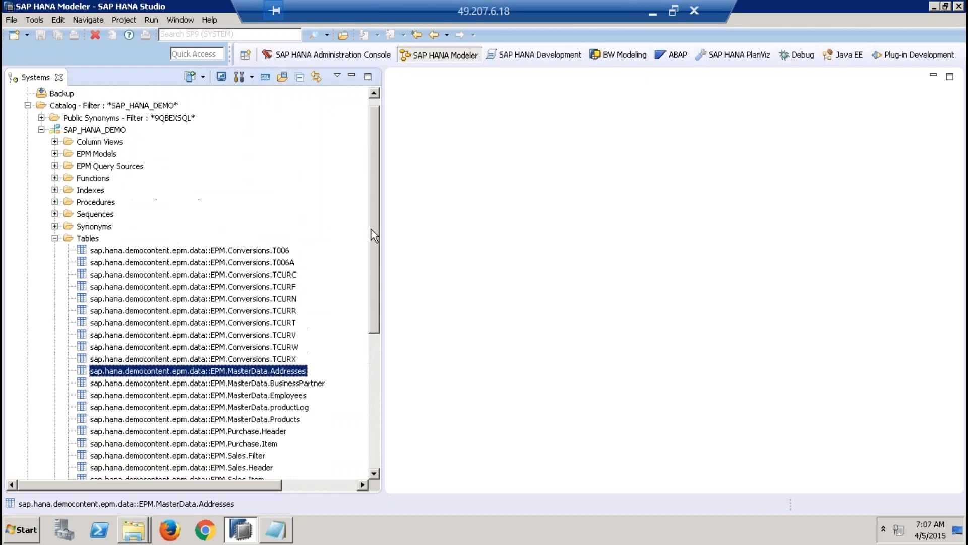
pyautogui.click(88, 130)
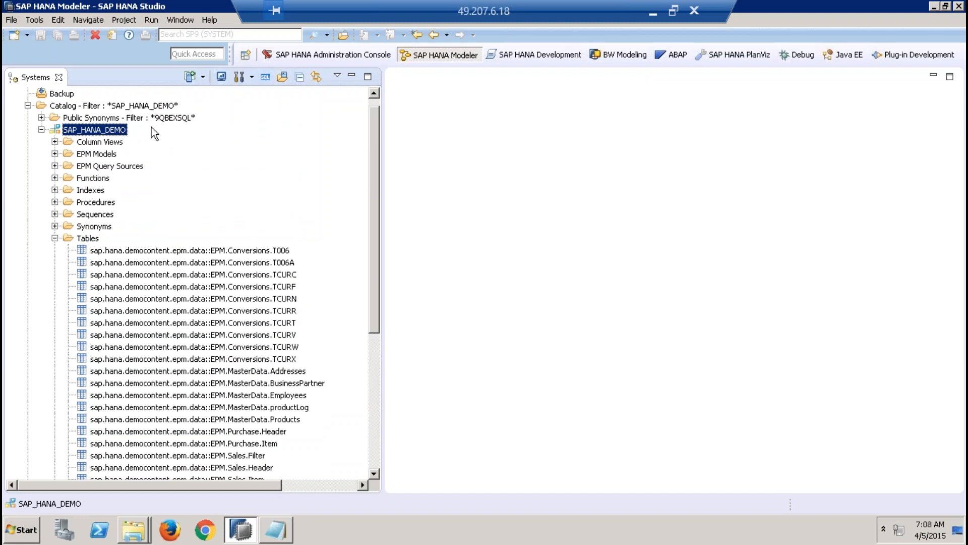
# Step: Switch from the remote session to the local Firefox browser and open google.com in the empty tab
pyautogui.click(653, 11)
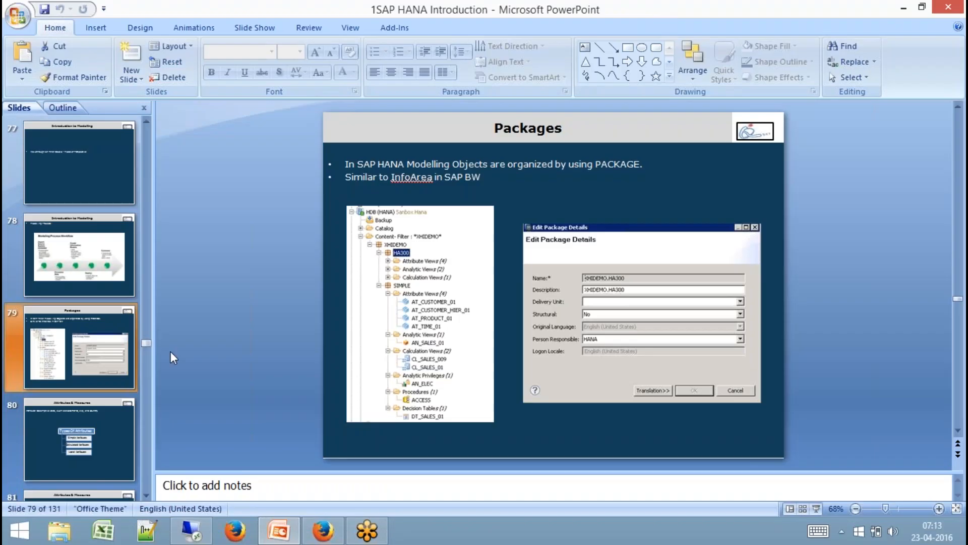
pyautogui.click(322, 530)
pyautogui.click(175, 12)
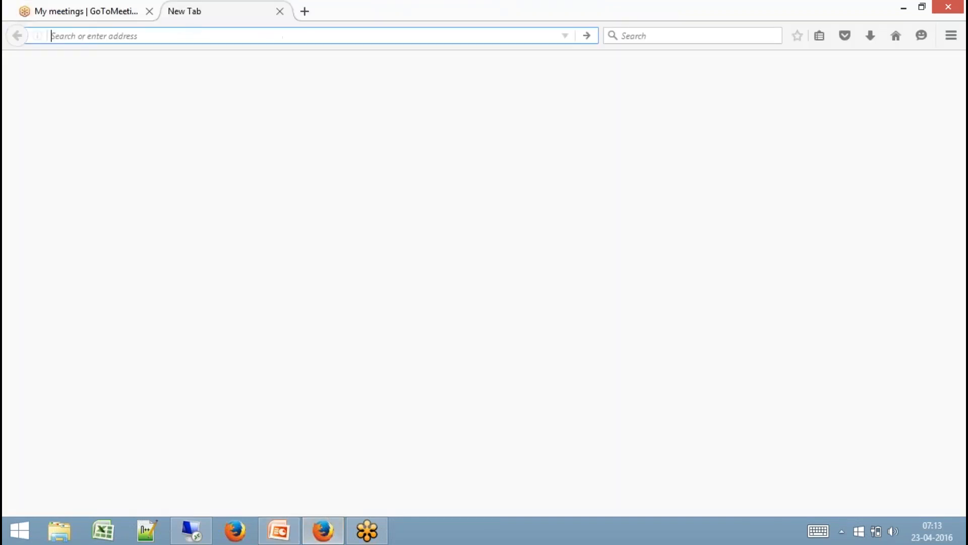
pyautogui.write('google.com/')
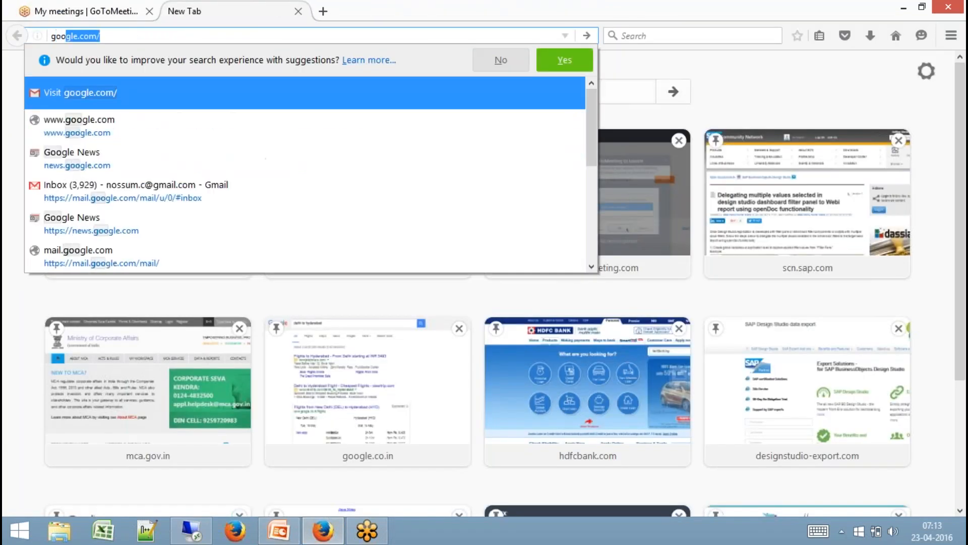
pyautogui.press('Return')
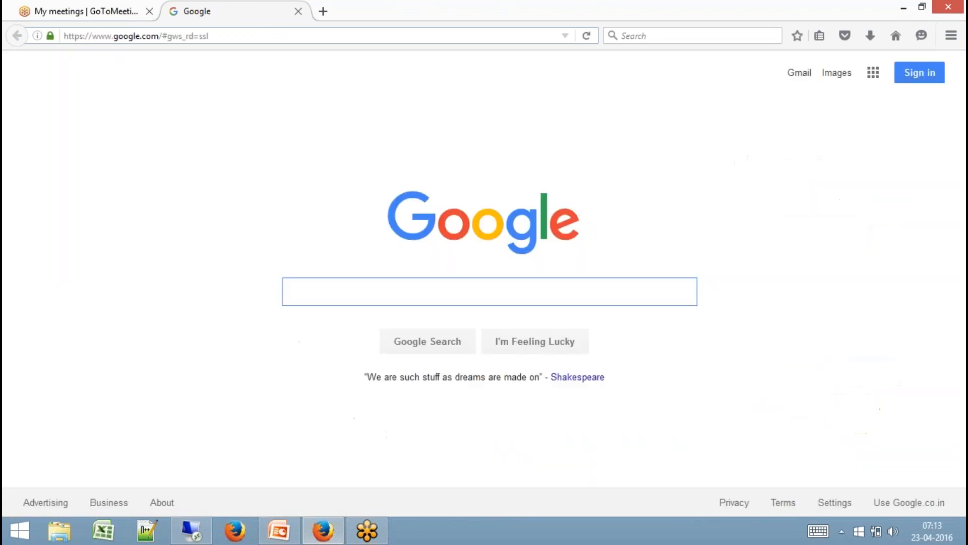
# Step: Search Google for "shine content" and refine the query to "shine content pdf"
pyautogui.write('shine conte')
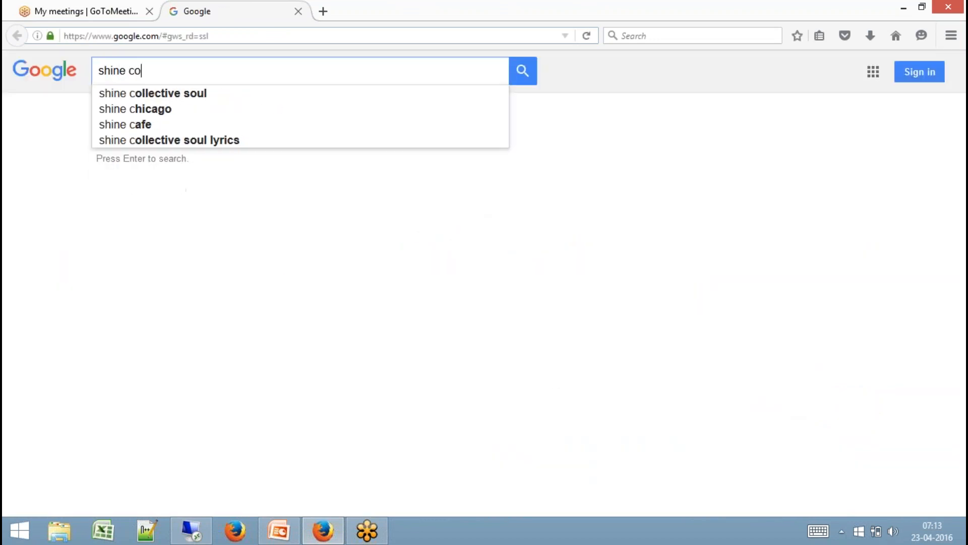
pyautogui.press('Down')
pyautogui.press('Return')
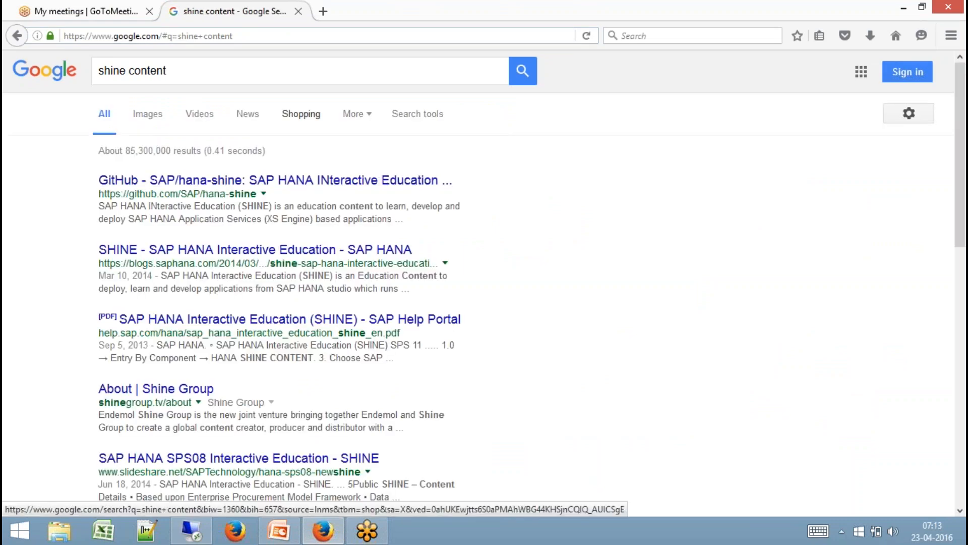
pyautogui.click(252, 67)
pyautogui.write('pdf')
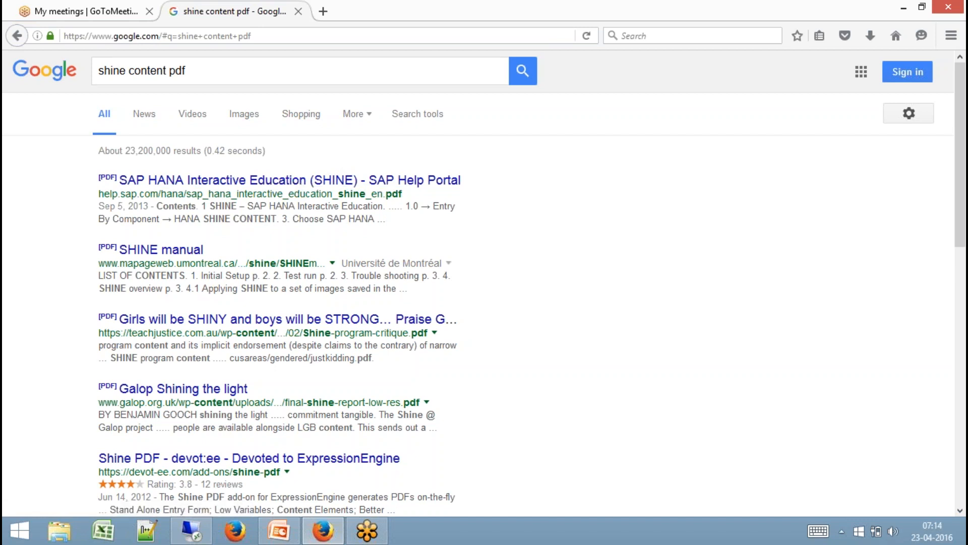
# Step: Return to the remote SAP HANA Studio session, look through the SAP_HANA_DEMO tables and slightly narrow the systems tree
pyautogui.click(191, 530)
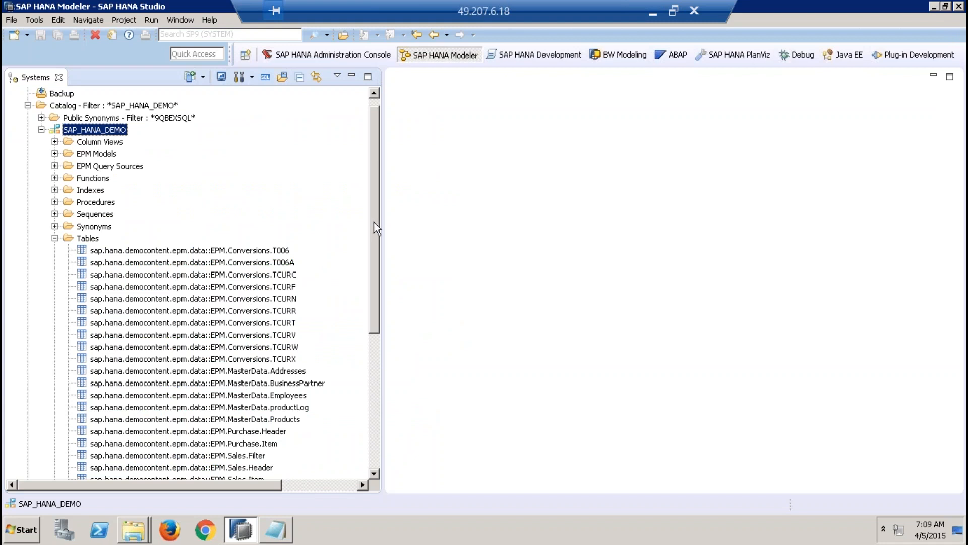
pyautogui.moveTo(373, 222); pyautogui.dragTo(362, 282)
pyautogui.click(279, 263)
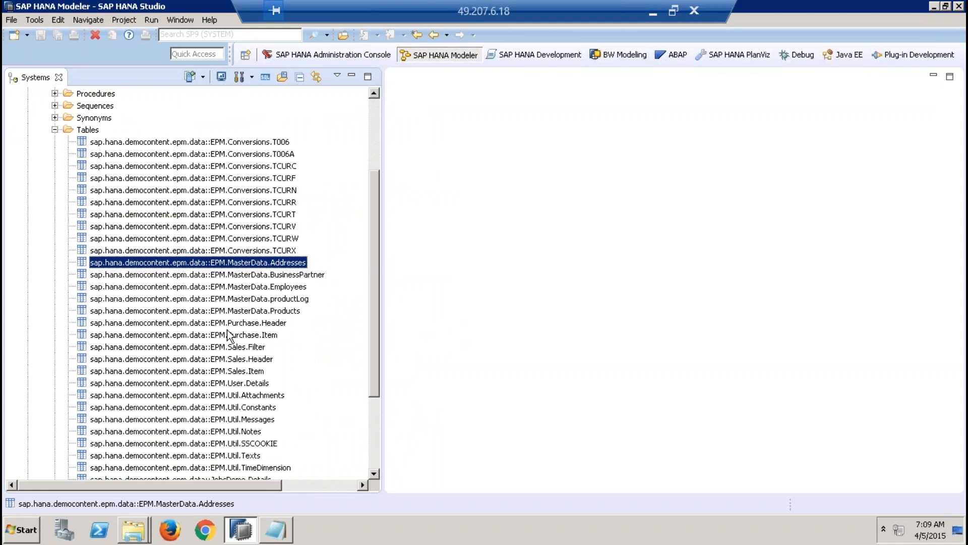
pyautogui.moveTo(374, 318); pyautogui.dragTo(374, 332)
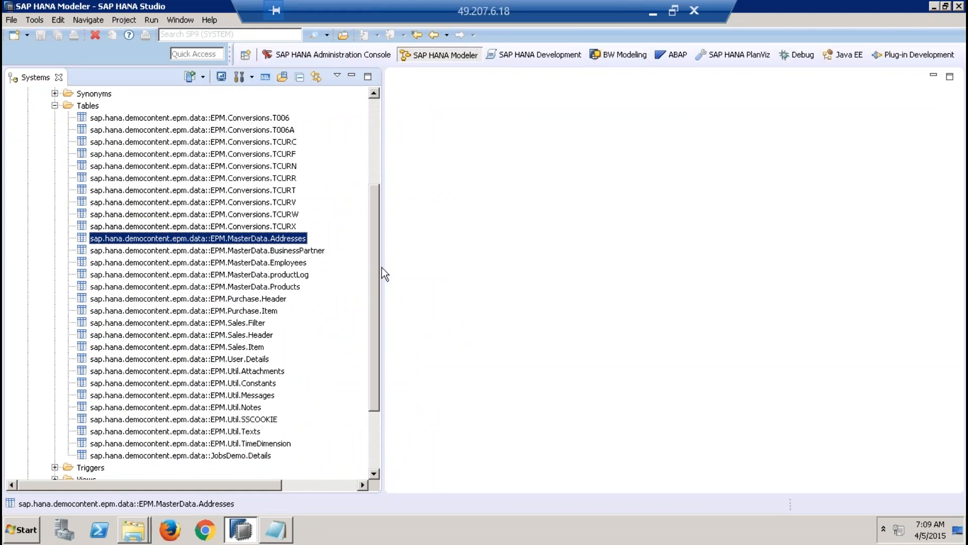
pyautogui.moveTo(384, 264); pyautogui.dragTo(368, 264)
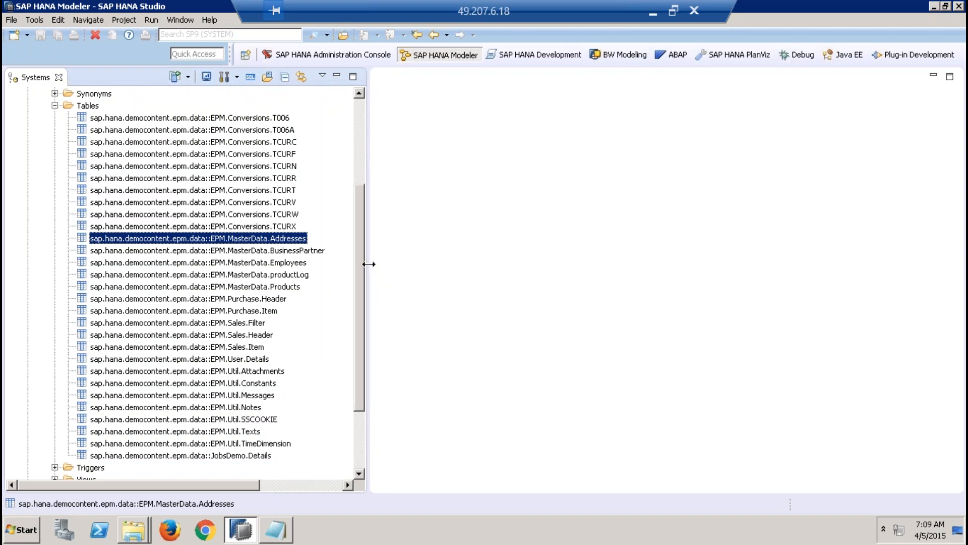
# Step: Open the data preview of the EPM.MasterData.BusinessPartner table and minimize the systems tree to give it the full width
pyautogui.click(300, 251)
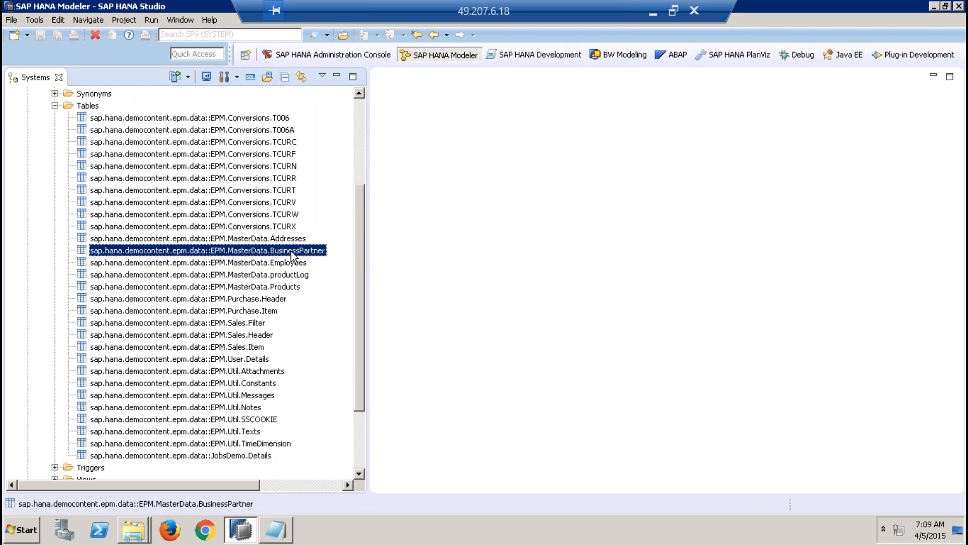
pyautogui.rightClick(292, 252)
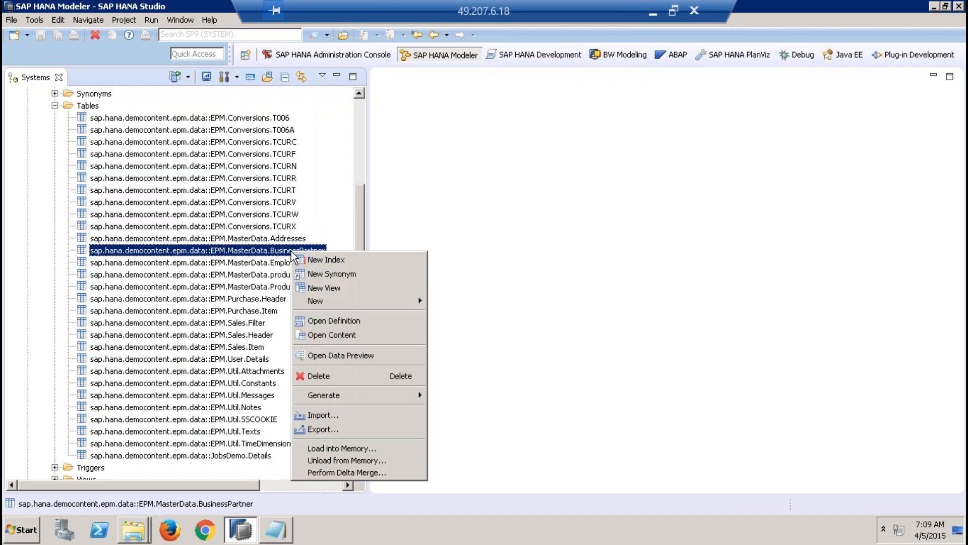
pyautogui.click(340, 355)
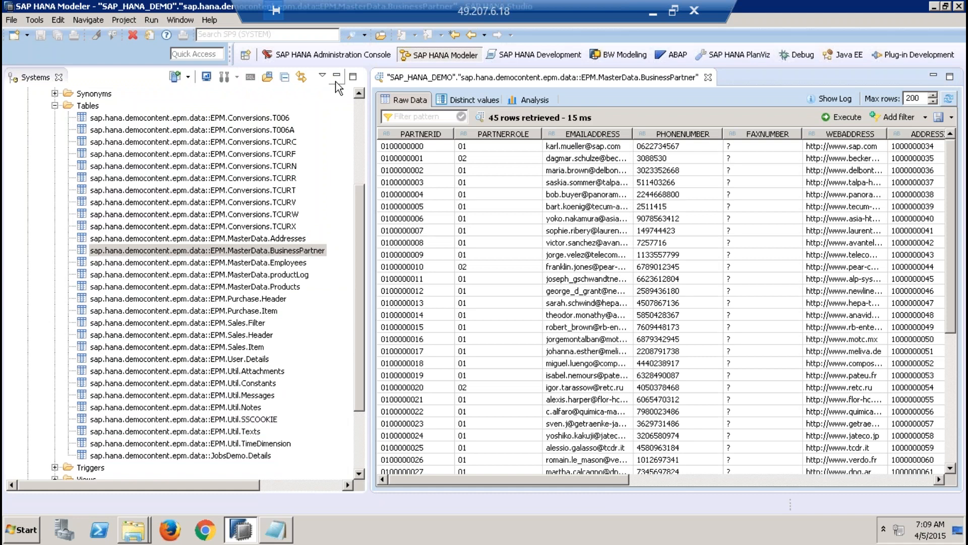
pyautogui.click(337, 76)
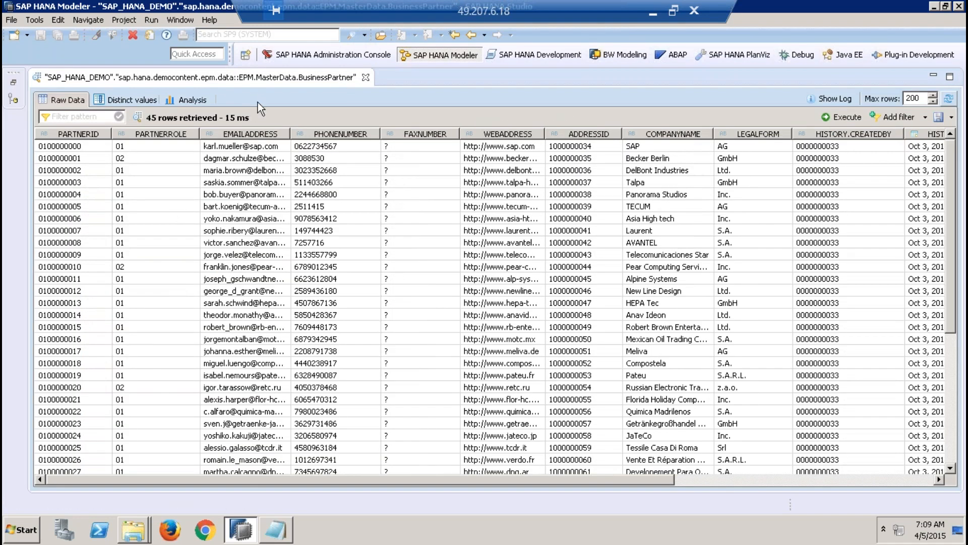
# Step: Examine the BusinessPartner raw data, comparing PARTNERROLE values in the first rows and reviewing all columns through CURRENCY
pyautogui.click(91, 150)
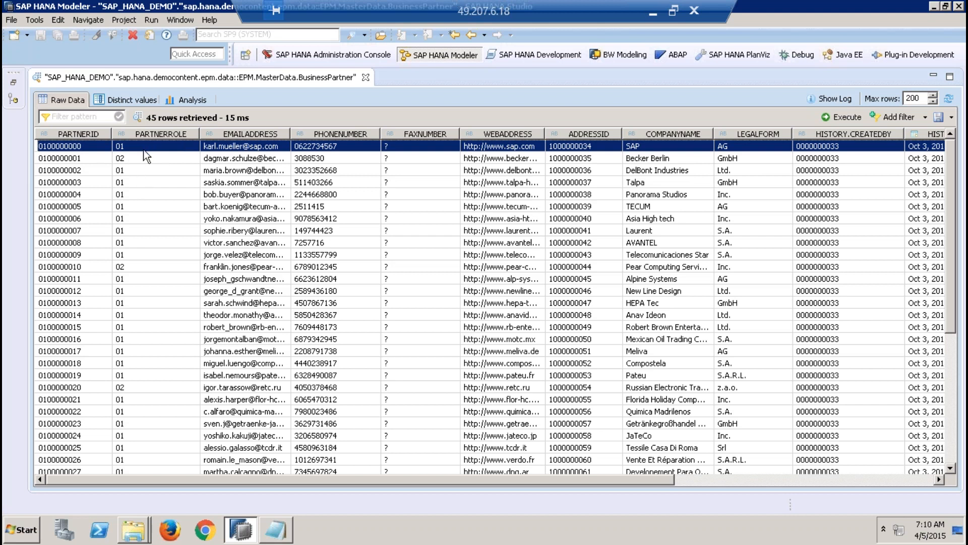
pyautogui.click(135, 160)
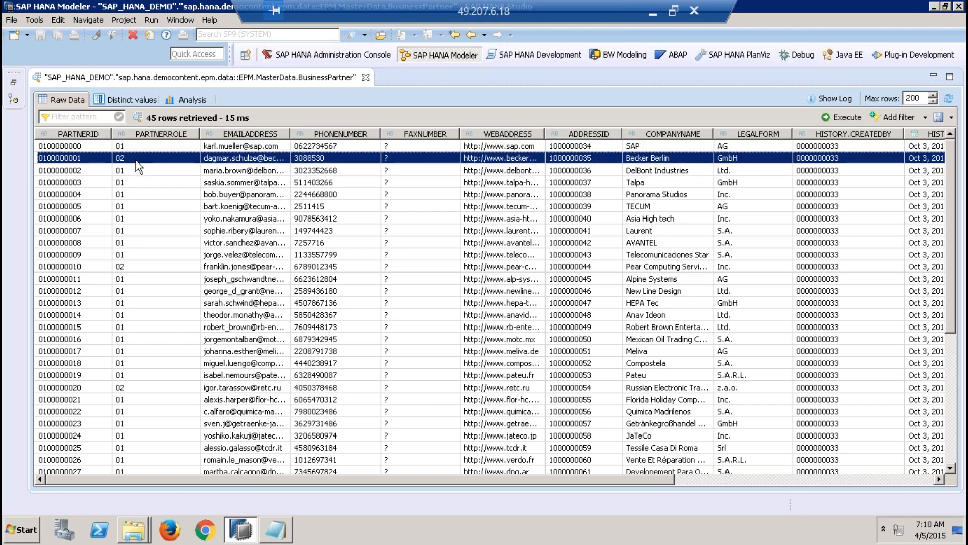
pyautogui.click(142, 147)
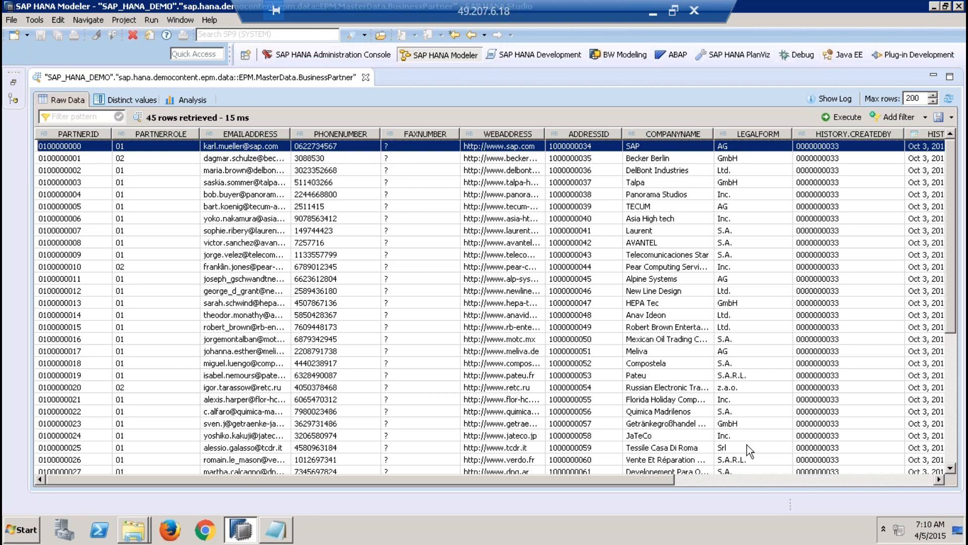
pyautogui.moveTo(646, 479); pyautogui.dragTo(754, 478)
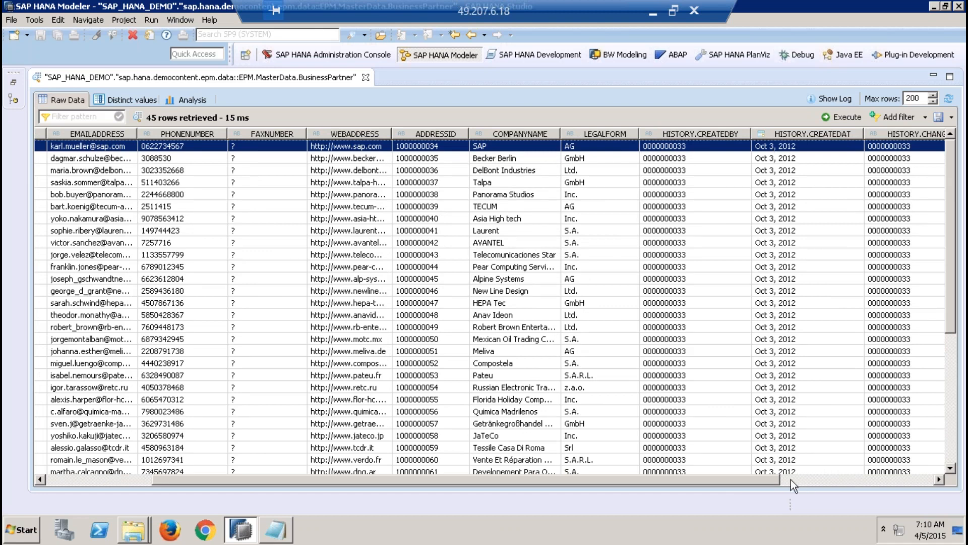
pyautogui.moveTo(769, 480); pyautogui.dragTo(868, 491)
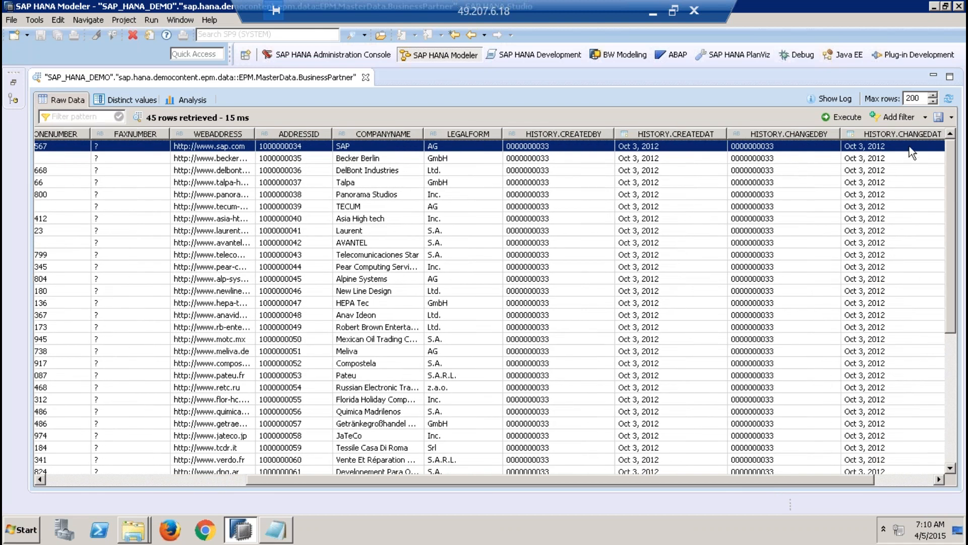
pyautogui.click(898, 478)
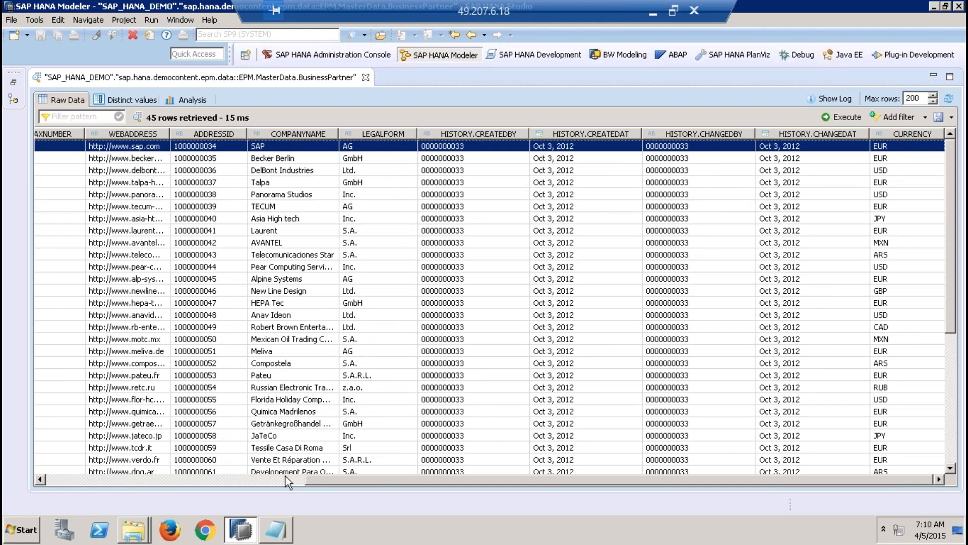
pyautogui.click(246, 477)
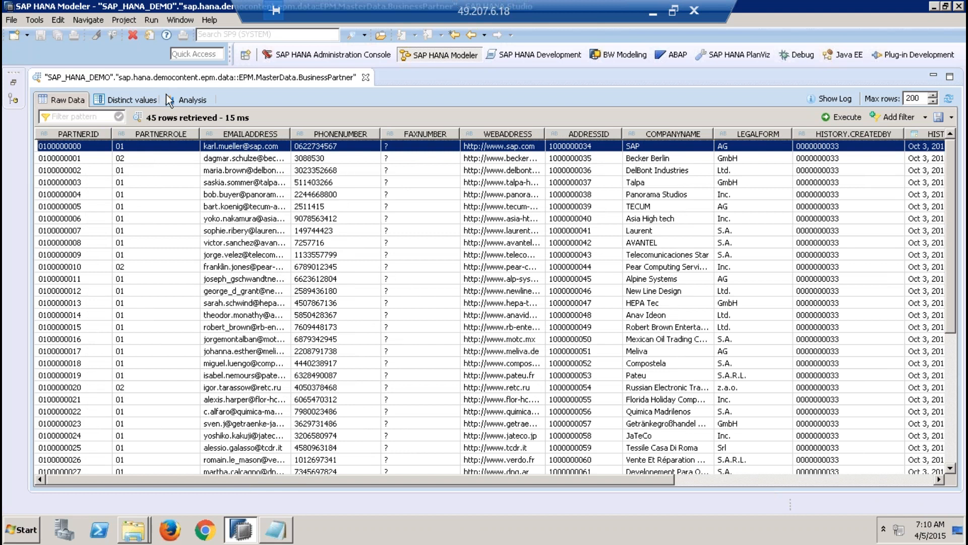
# Step: Show the distinct values of PARTNERID and PARTNERROLE and compare the counts of partner roles 01 and 02
pyautogui.click(144, 99)
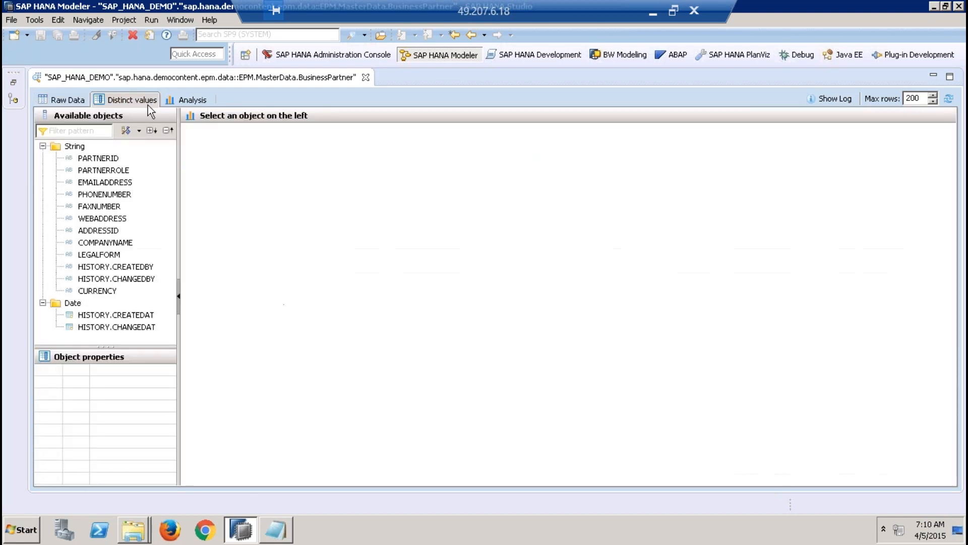
pyautogui.click(115, 159)
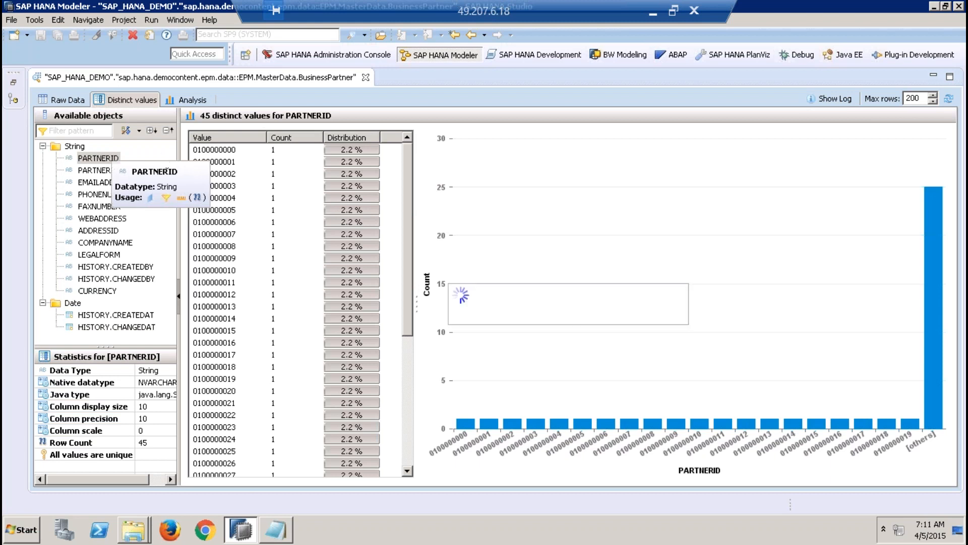
pyautogui.moveTo(119, 172); pyautogui.dragTo(220, 161)
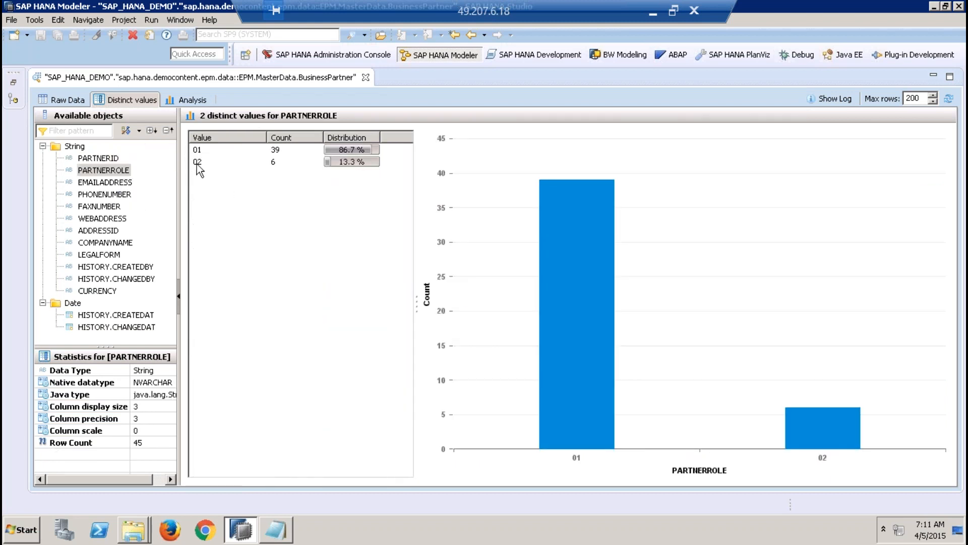
pyautogui.click(198, 148)
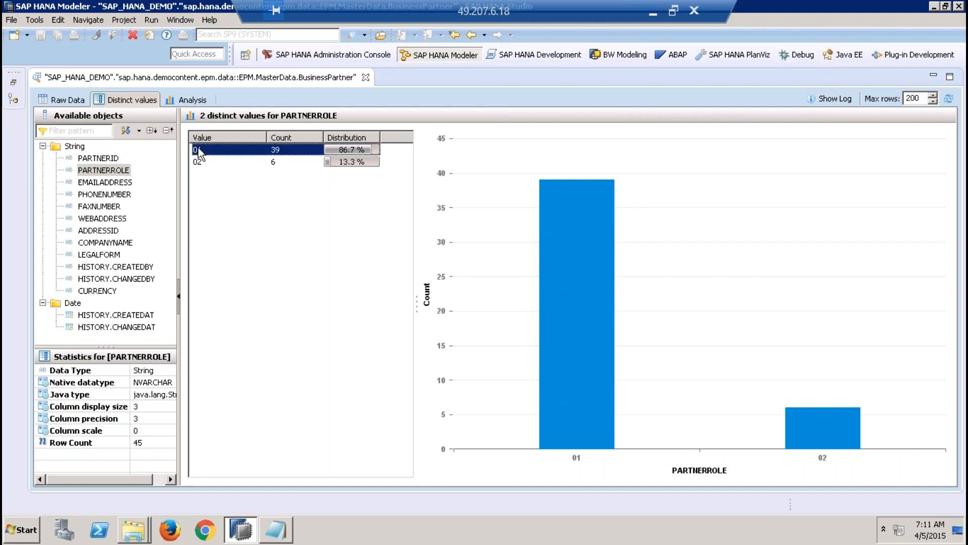
pyautogui.click(199, 162)
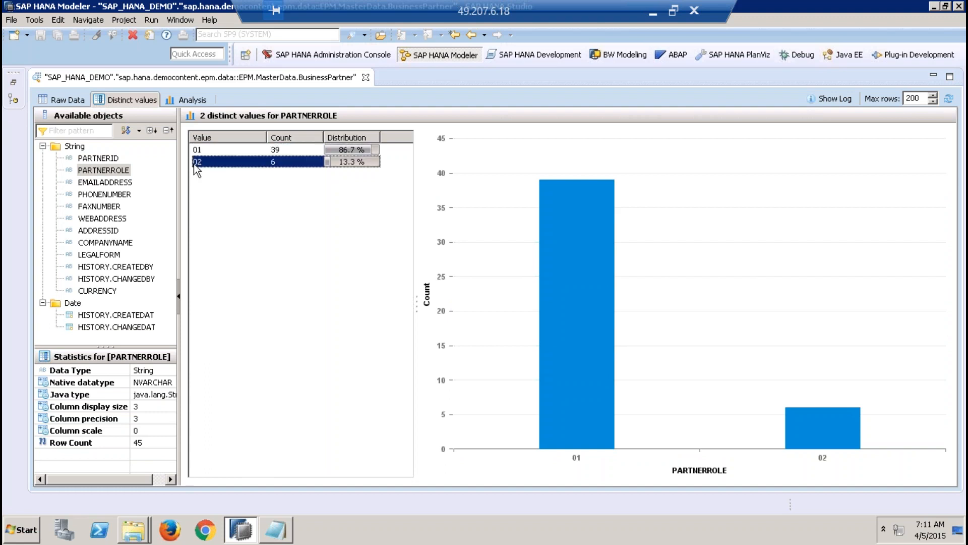
pyautogui.click(297, 151)
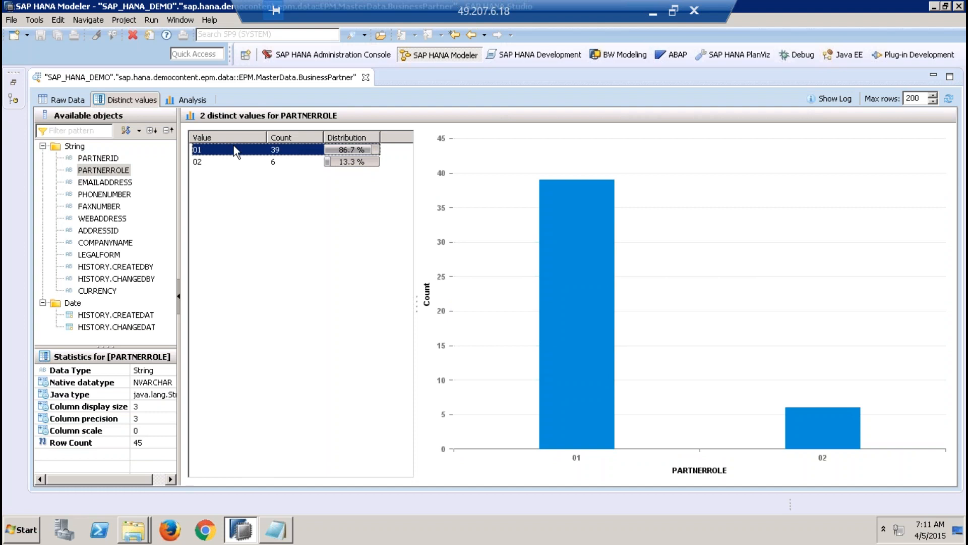
pyautogui.click(277, 162)
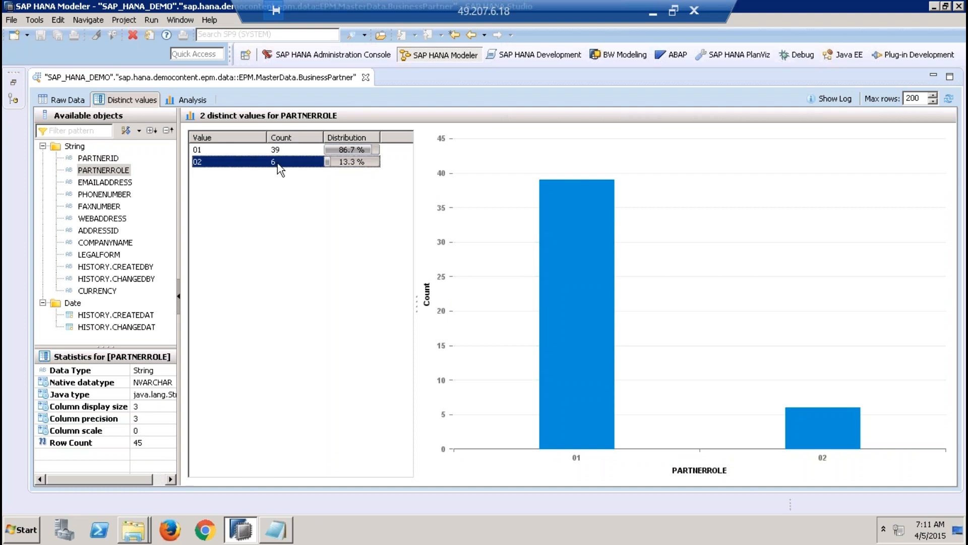
pyautogui.click(286, 148)
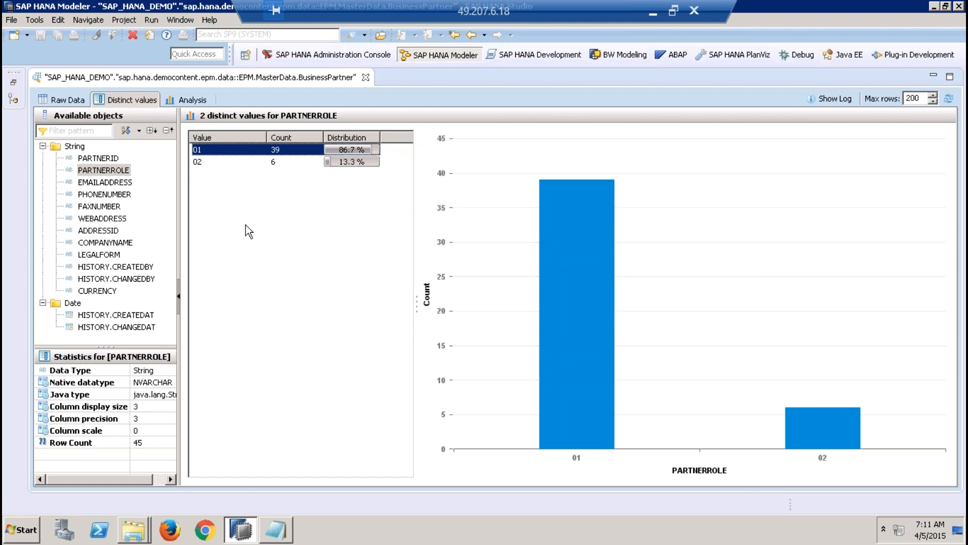
# Step: Show the distinct values of CURRENCY and check the counts for EUR and USD
pyautogui.click(116, 291)
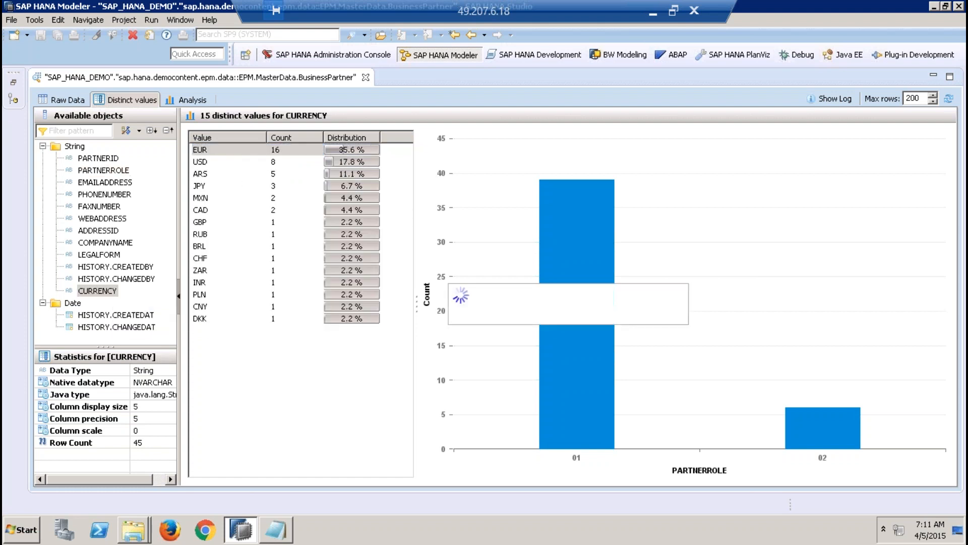
pyautogui.click(281, 150)
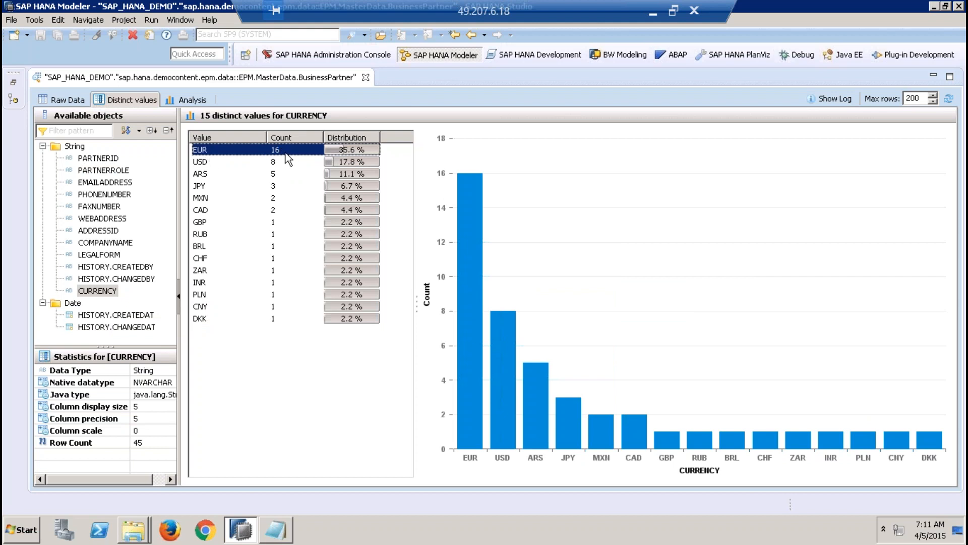
pyautogui.click(277, 162)
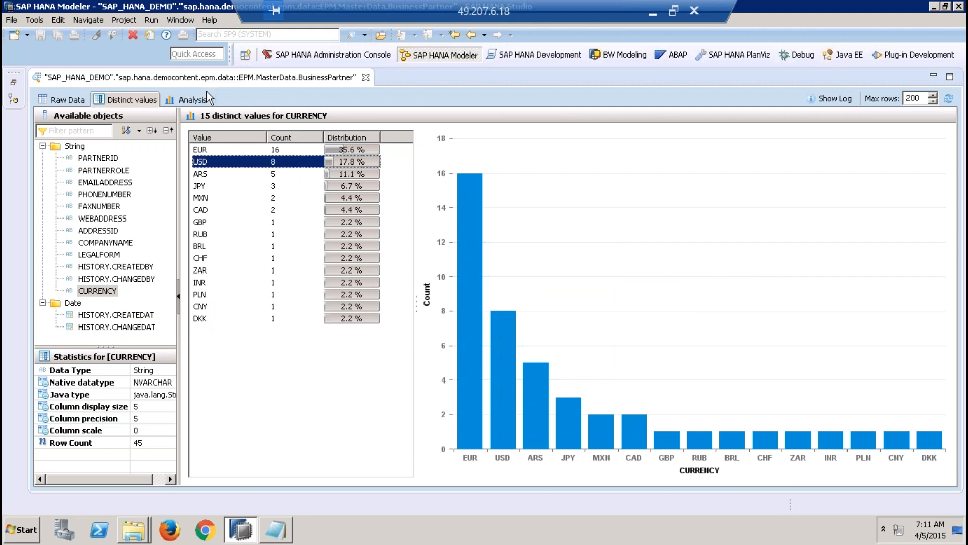
# Step: View the Analysis layout of the BusinessPartner preview and return to its raw data
pyautogui.click(203, 104)
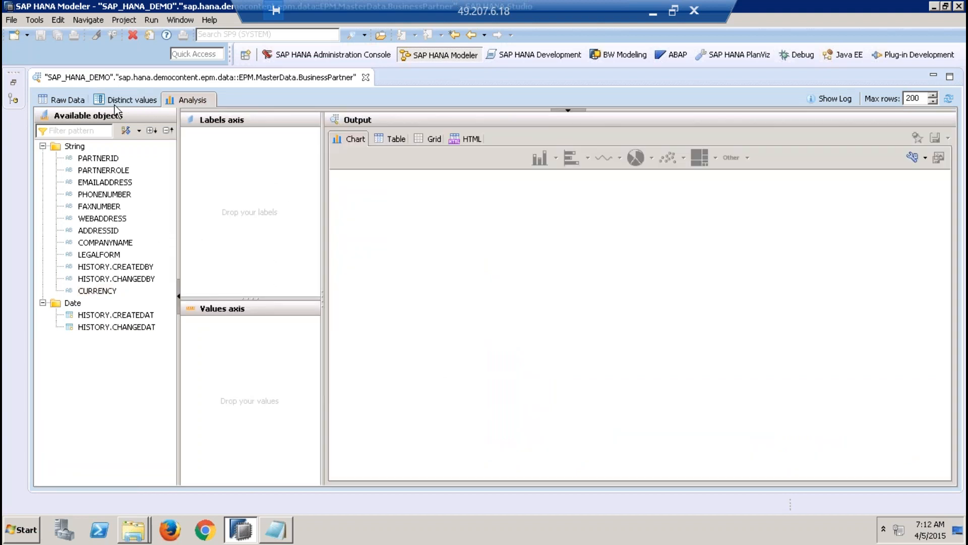
pyautogui.click(67, 101)
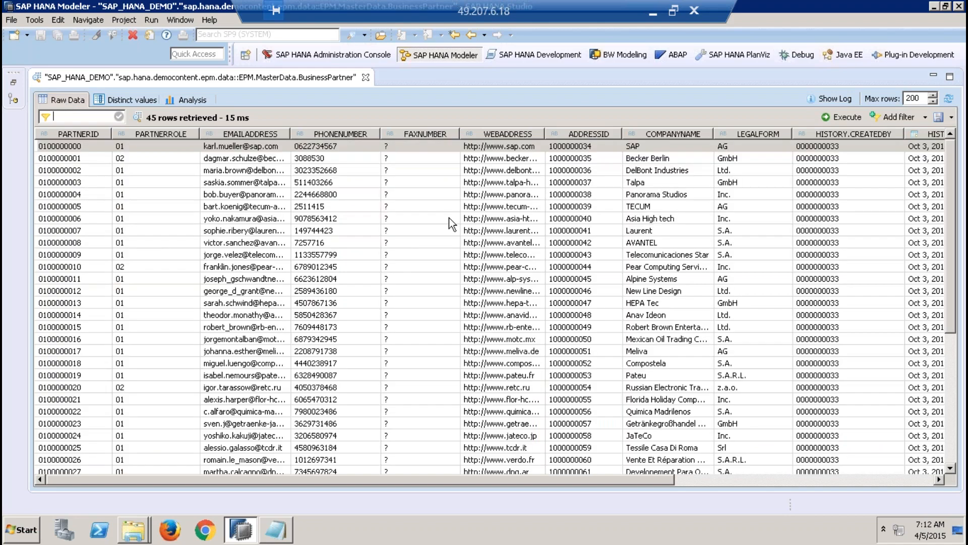
# Step: Open a data preview of the EPM.MasterData.Addresses table and enlarge it by minimizing the Systems view
pyautogui.click(591, 147)
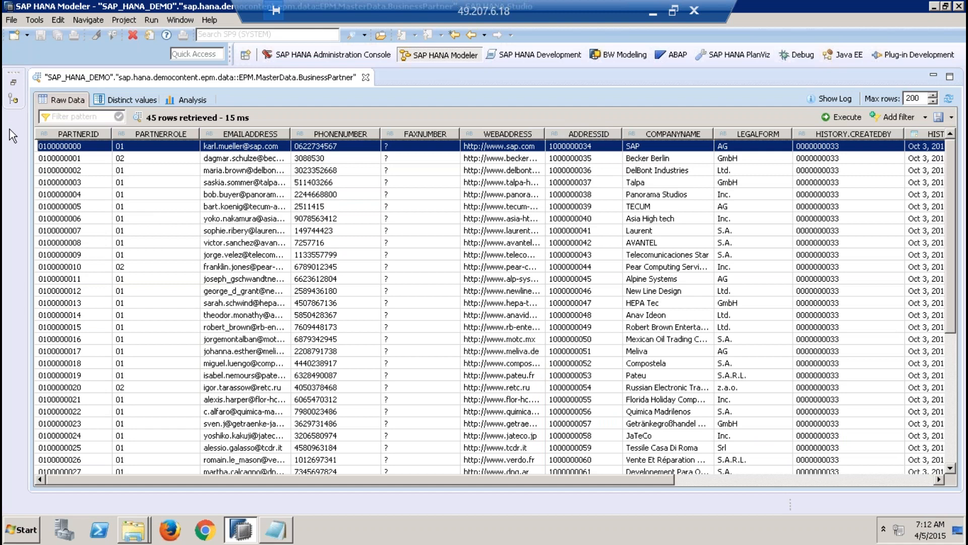
pyautogui.click(14, 87)
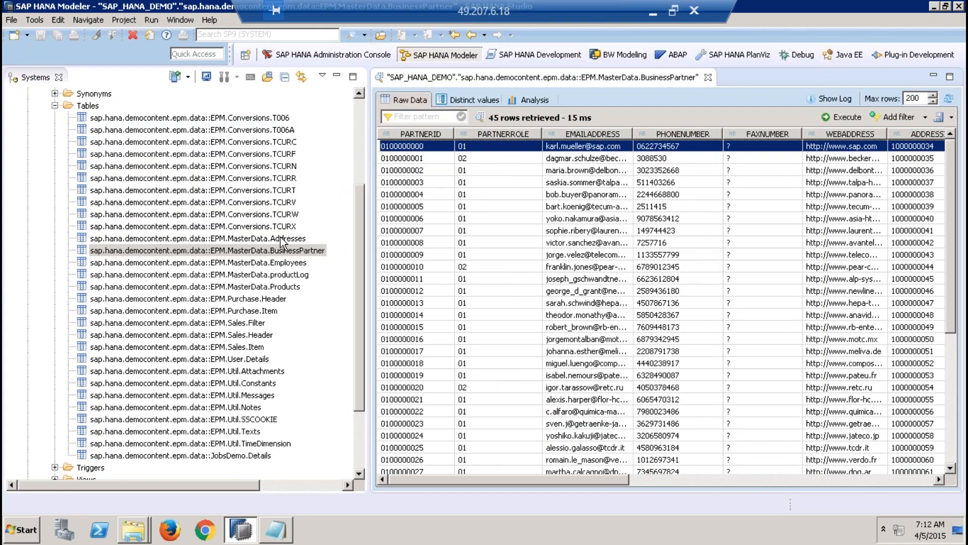
pyautogui.click(283, 239)
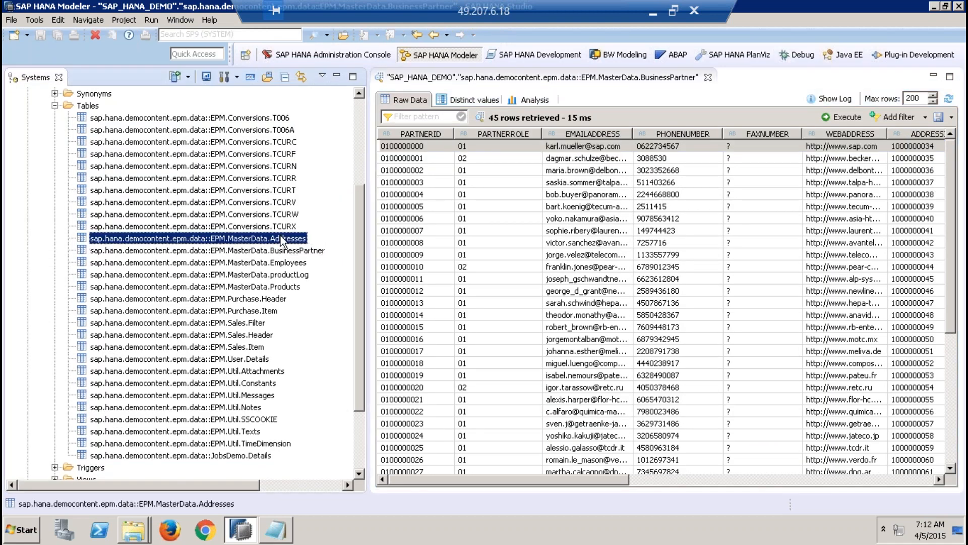
pyautogui.rightClick(282, 239)
pyautogui.click(341, 341)
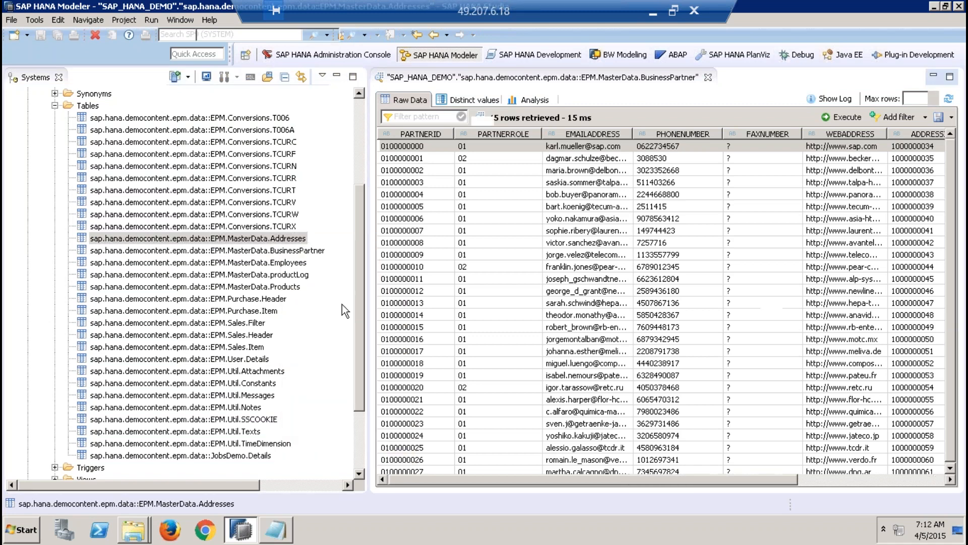
pyautogui.click(338, 76)
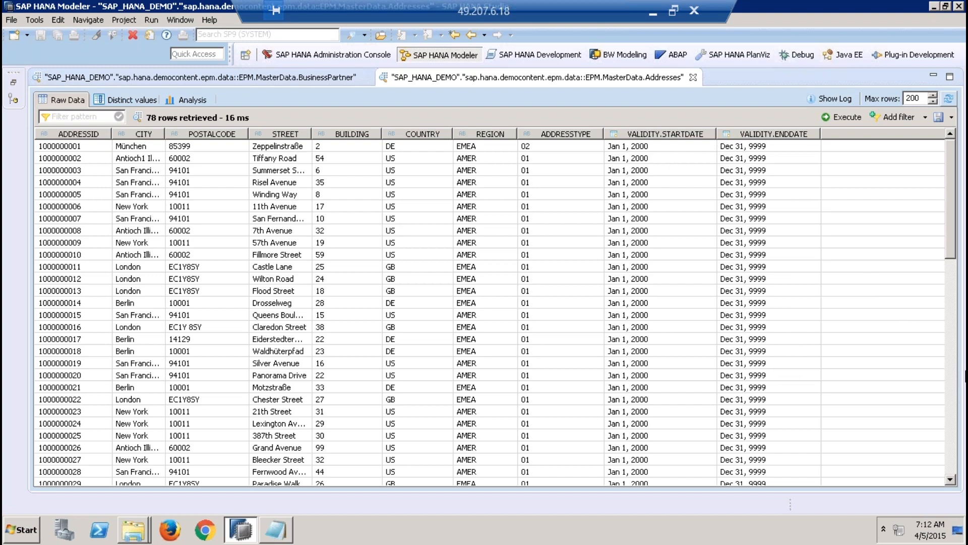
# Step: Review the Addresses raw data down to the last rows and return to the first ones
pyautogui.click(955, 390)
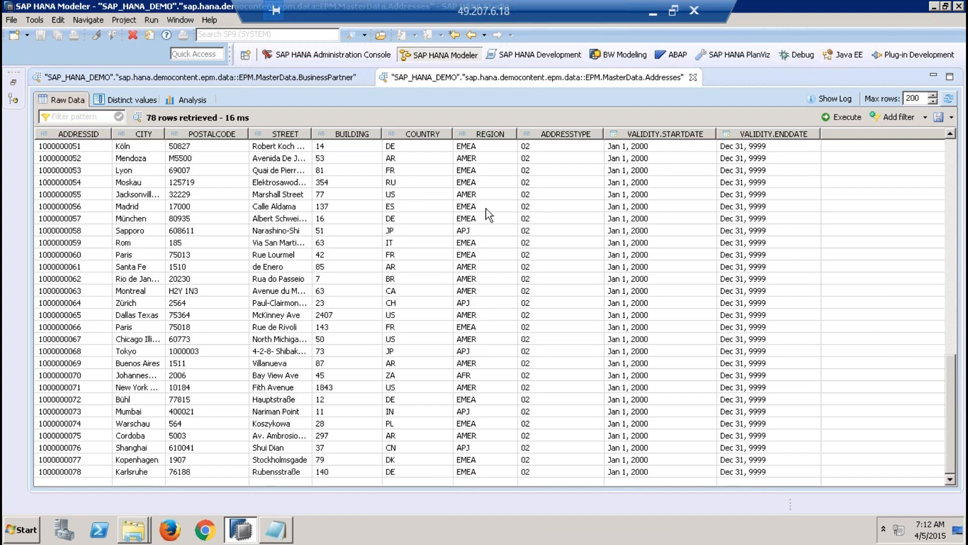
pyautogui.click(952, 162)
pyautogui.click(953, 162)
# Step: Look up the ADDRESSID of the first BusinessPartner row in the Addresses preview and select the matching address row
pyautogui.click(246, 78)
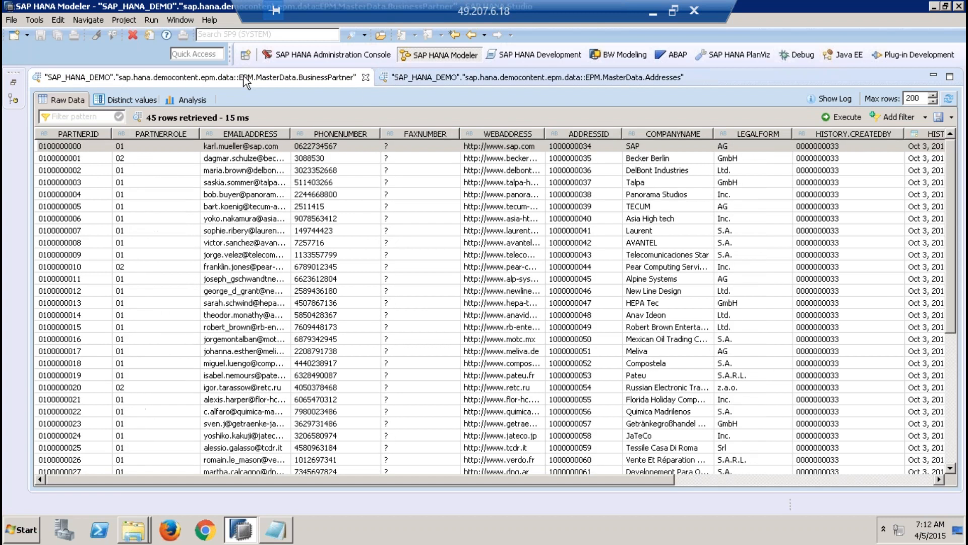
pyautogui.click(584, 148)
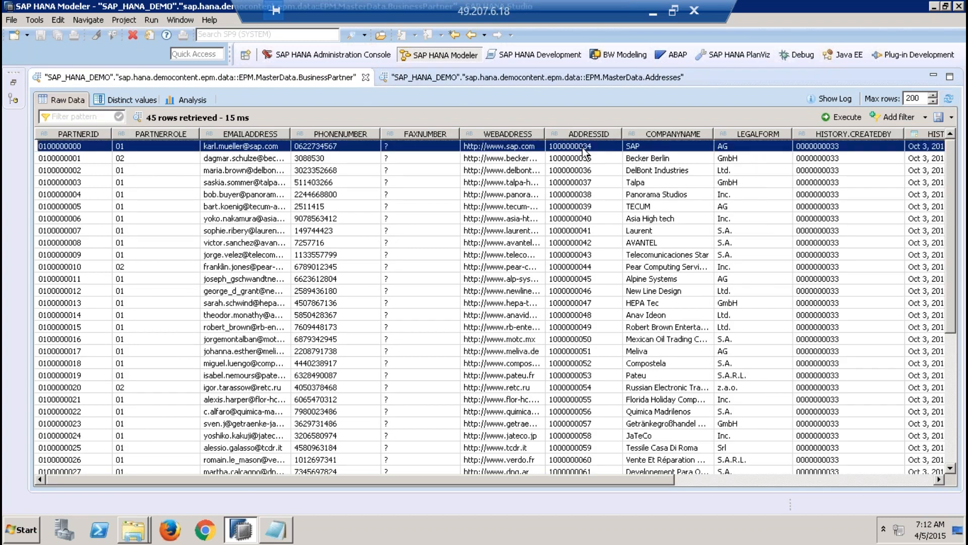
pyautogui.click(571, 73)
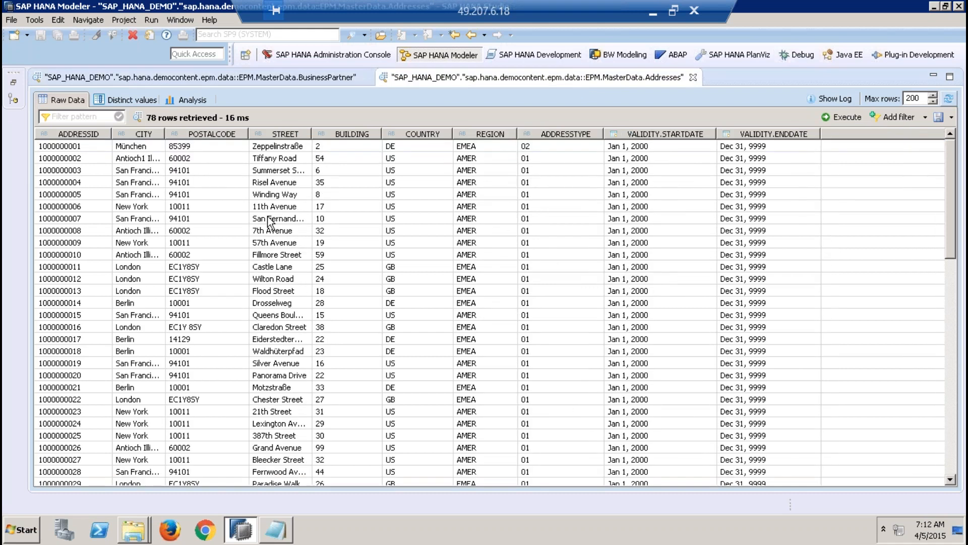
pyautogui.click(95, 451)
pyautogui.press('Down')
pyautogui.press('Down')
pyautogui.press('Down')
pyautogui.press('Down')
pyautogui.press('Down')
pyautogui.press('Down')
pyautogui.press('Down')
pyautogui.press('Down')
pyautogui.press('Down')
pyautogui.press('Down')
pyautogui.press('Down')
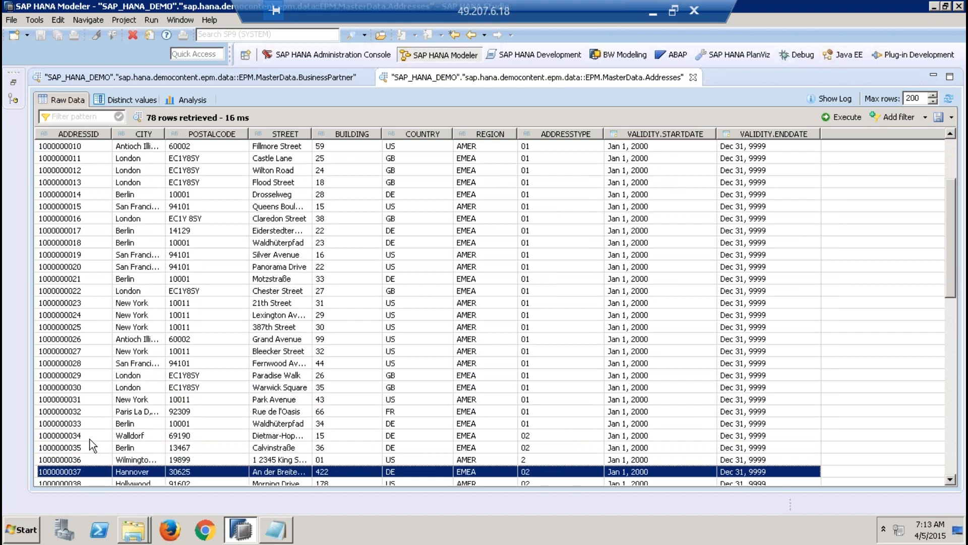
pyautogui.click(90, 436)
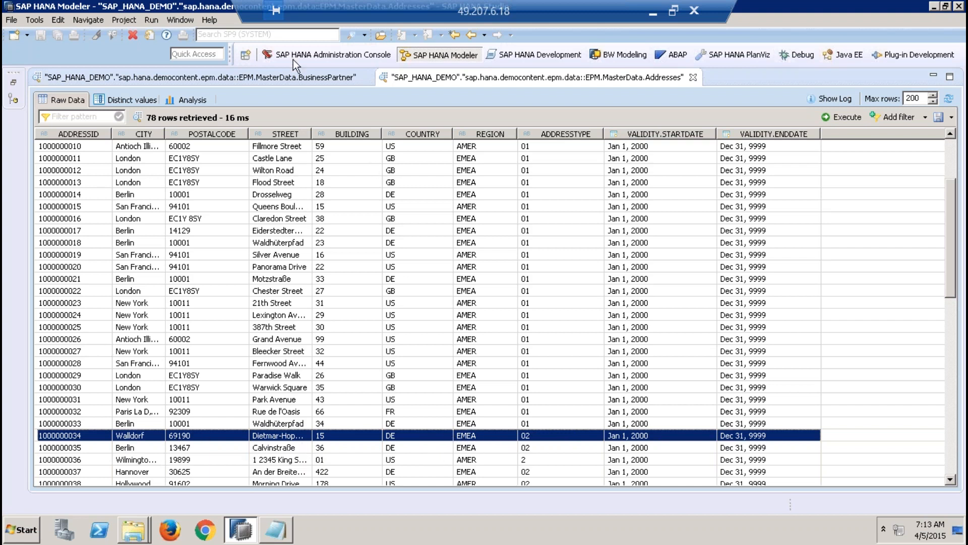
pyautogui.click(293, 77)
pyautogui.click(421, 76)
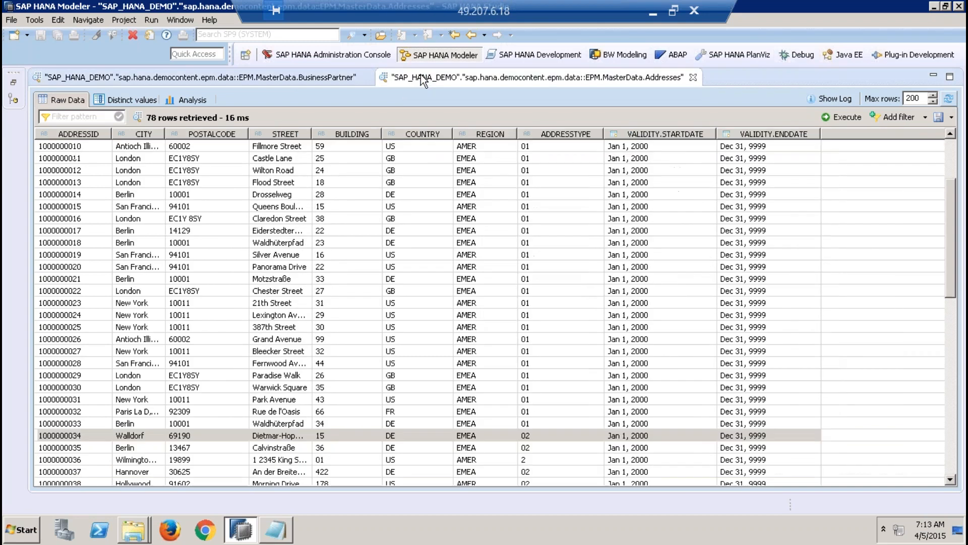
# Step: Open a data preview of the EPM.MasterData.Products table and enlarge it by minimizing the Systems view
pyautogui.click(14, 82)
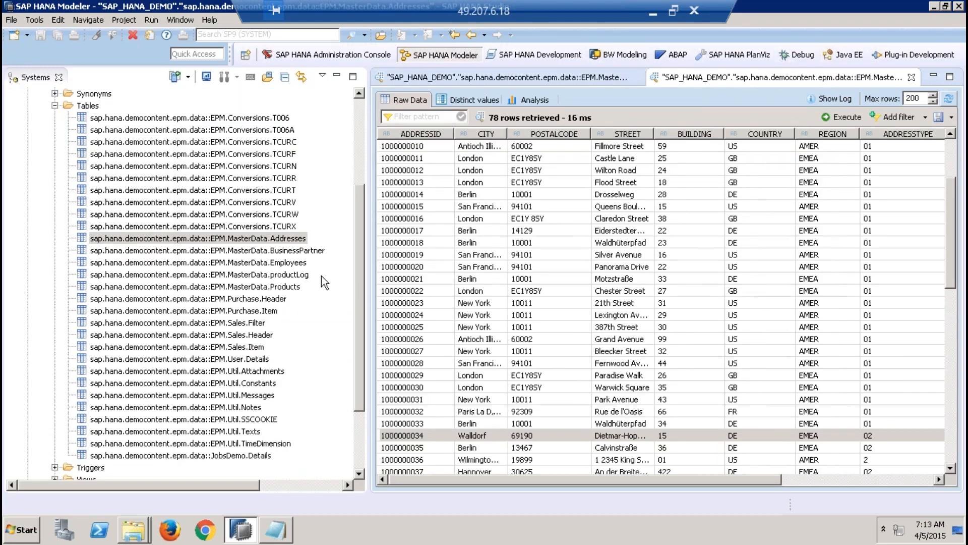
pyautogui.click(282, 287)
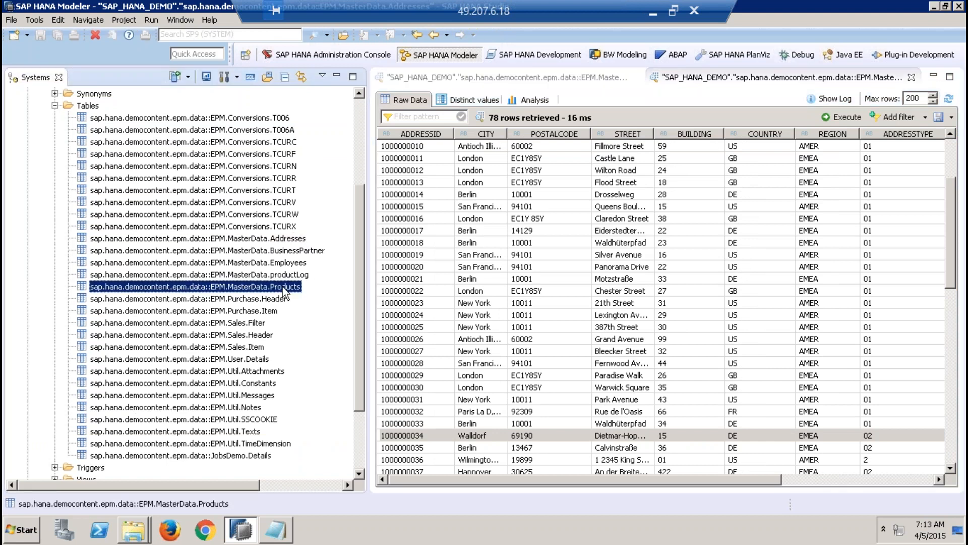
pyautogui.rightClick(282, 286)
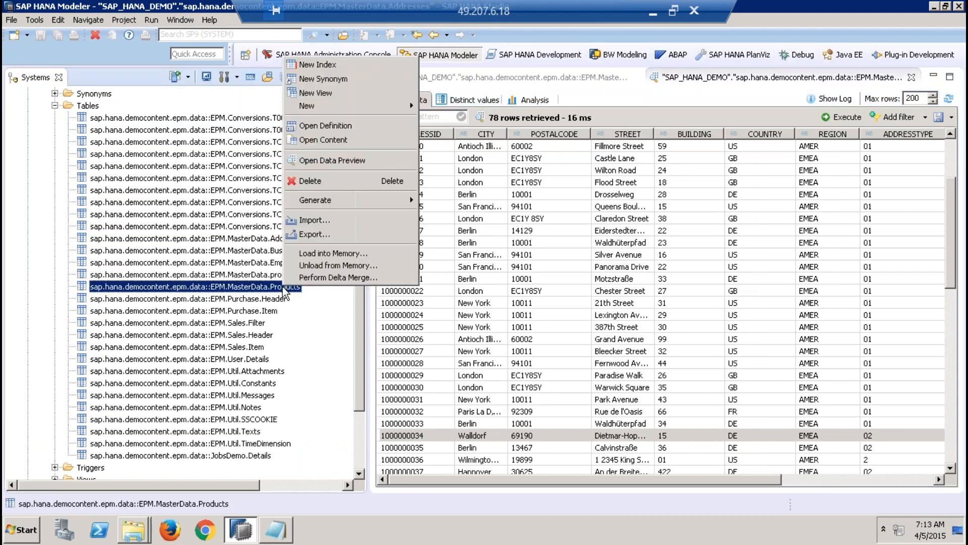
pyautogui.click(339, 159)
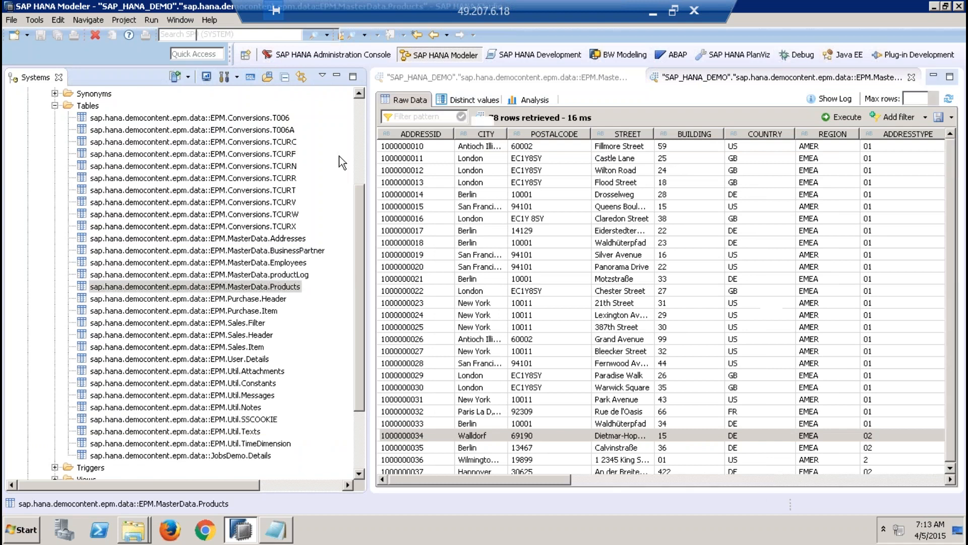
pyautogui.click(337, 76)
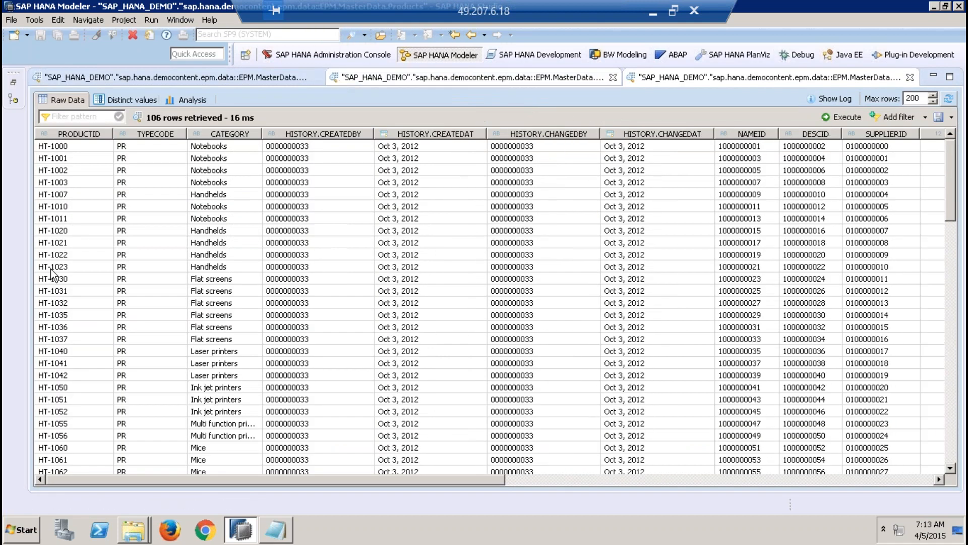
# Step: Examine the PRODUCTID values in the Products raw data, including HT-1001 and HT-1035, ending on HT-1000
pyautogui.click(73, 160)
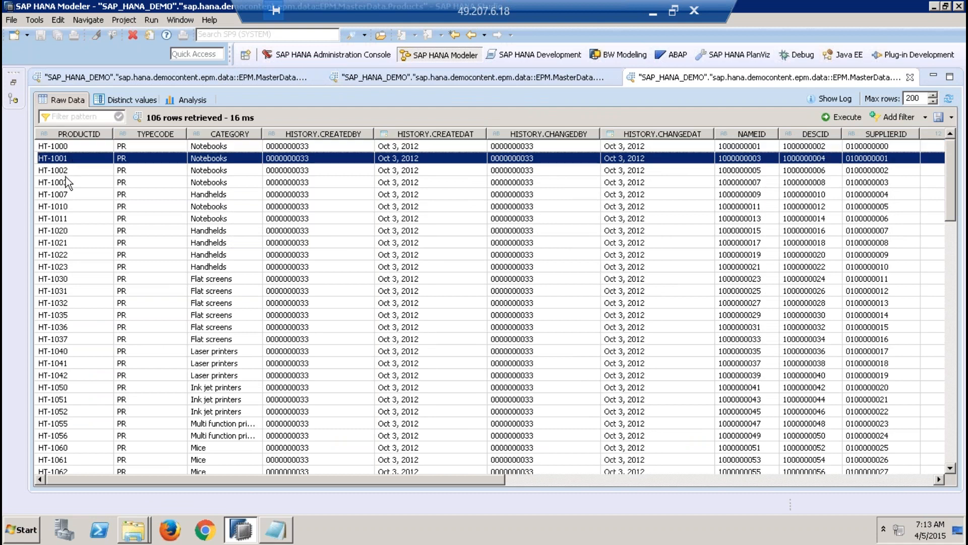
pyautogui.click(65, 175)
pyautogui.click(74, 251)
pyautogui.click(78, 314)
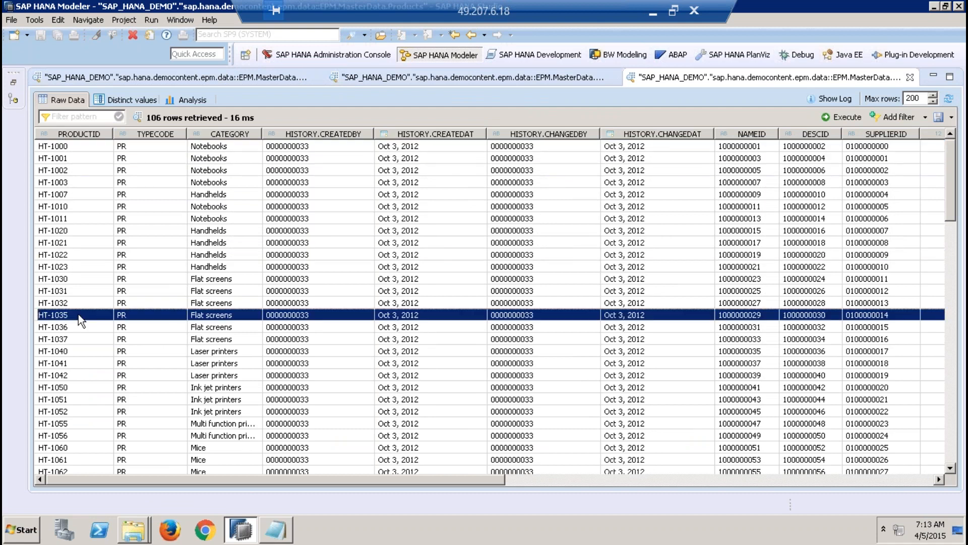
pyautogui.click(68, 145)
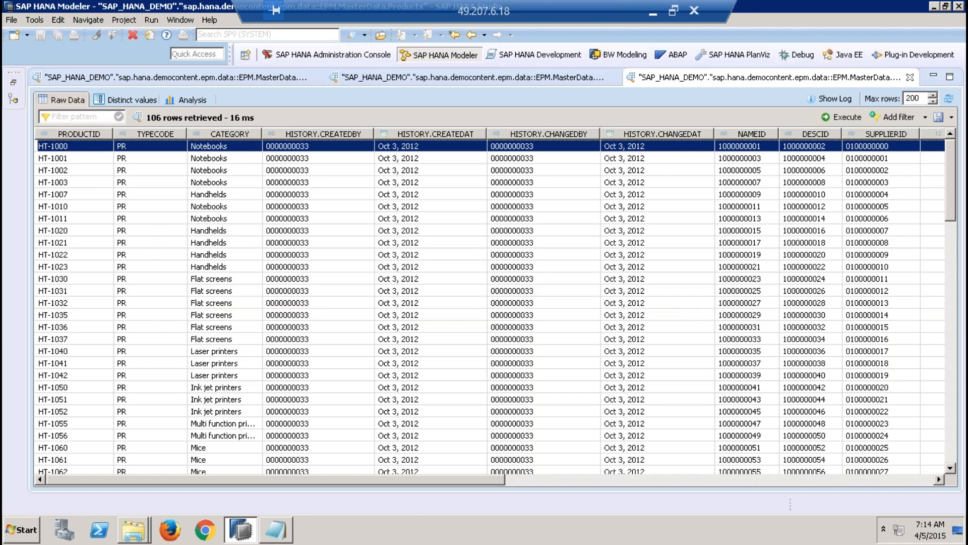
# Step: Widen the CATEGORY column, review the product categories from Notebooks to Software, and bring the NAMEID, DESCID and SUPPLIERID columns into view
pyautogui.moveTo(262, 134); pyautogui.dragTo(333, 134)
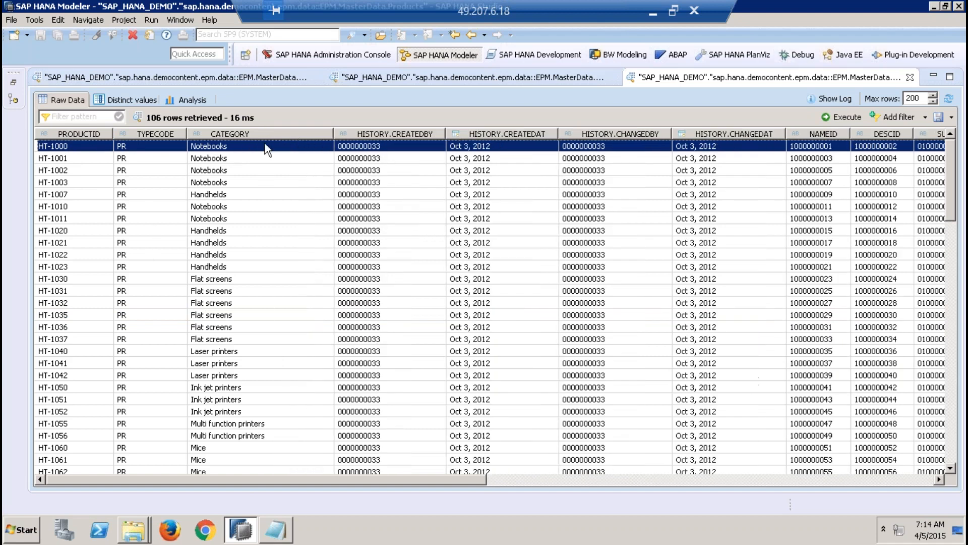
pyautogui.click(250, 363)
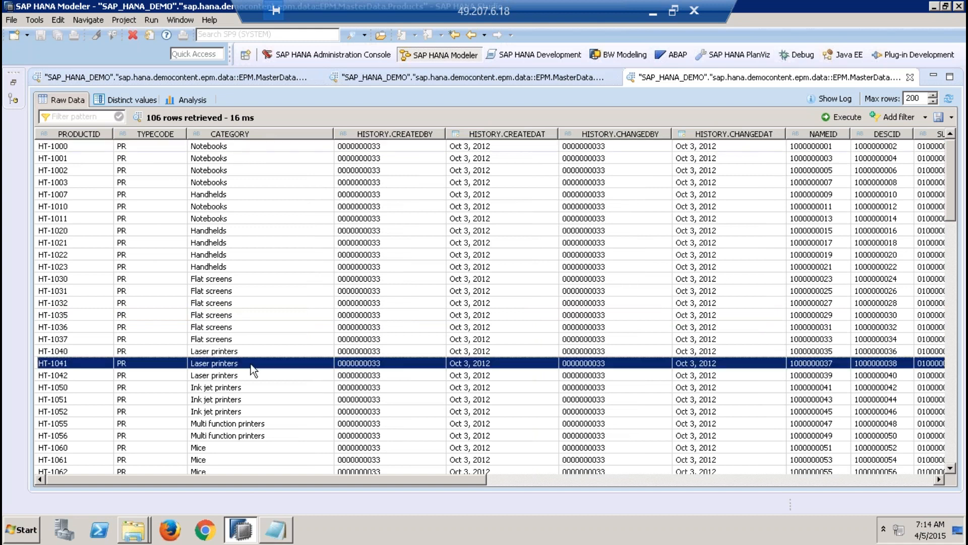
pyautogui.press('Down')
pyautogui.press('Down')
pyautogui.press('Down')
pyautogui.press('Down')
pyautogui.press('Down')
pyautogui.press('Down')
pyautogui.press('Down')
pyautogui.press('Down')
pyautogui.press('Down')
pyautogui.press('Down')
pyautogui.press('Down')
pyautogui.press('Down')
pyautogui.press('Down')
pyautogui.press('Down')
pyautogui.press('Down')
pyautogui.press('Down')
pyautogui.press('Down')
pyautogui.press('Down')
pyautogui.press('Down')
pyautogui.press('Down')
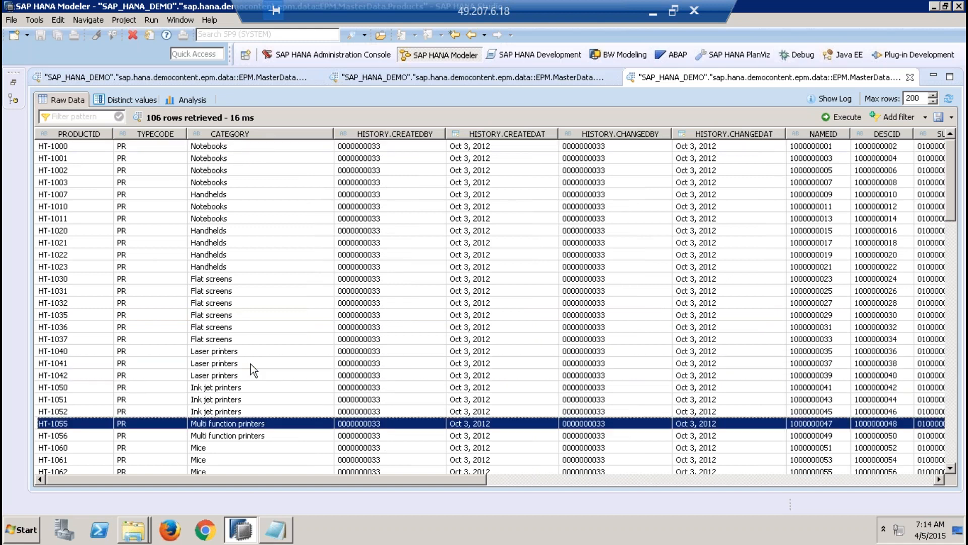
pyautogui.press('Down')
pyautogui.press('Down')
pyautogui.press('Down')
pyautogui.press('Down')
pyautogui.press('Down')
pyautogui.press('Down')
pyautogui.press('Down')
pyautogui.press('Up')
pyautogui.press('Up')
pyautogui.press('Up')
pyautogui.press('Up')
pyautogui.press('Up')
pyautogui.press('Up')
pyautogui.press('Up')
pyautogui.press('Up')
pyautogui.press('Up')
pyautogui.press('Up')
pyautogui.press('Up')
pyautogui.press('Up')
pyautogui.press('Up')
pyautogui.press('Up')
pyautogui.press('Up')
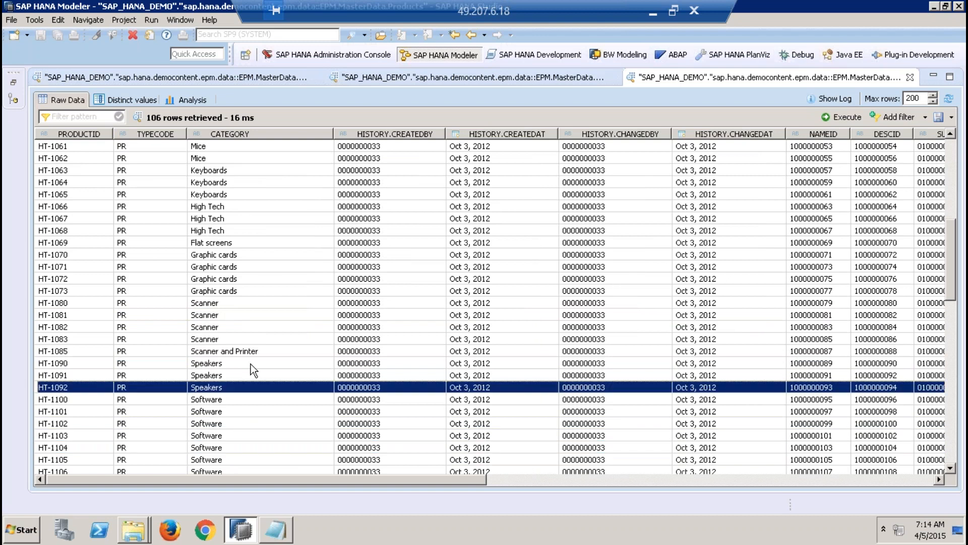
pyautogui.press('Up')
pyautogui.press('Up')
pyautogui.press('Up')
pyautogui.press('Up')
pyautogui.press('Up')
pyautogui.press('Up')
pyautogui.press('Up')
pyautogui.press('Up')
pyautogui.press('Up')
pyautogui.press('Up')
pyautogui.press('Up')
pyautogui.press('Up')
pyautogui.press('Up')
pyautogui.press('Up')
pyautogui.press('Up')
pyautogui.press('Up')
pyautogui.press('Up')
pyautogui.press('Up')
pyautogui.press('Up')
pyautogui.press('Up')
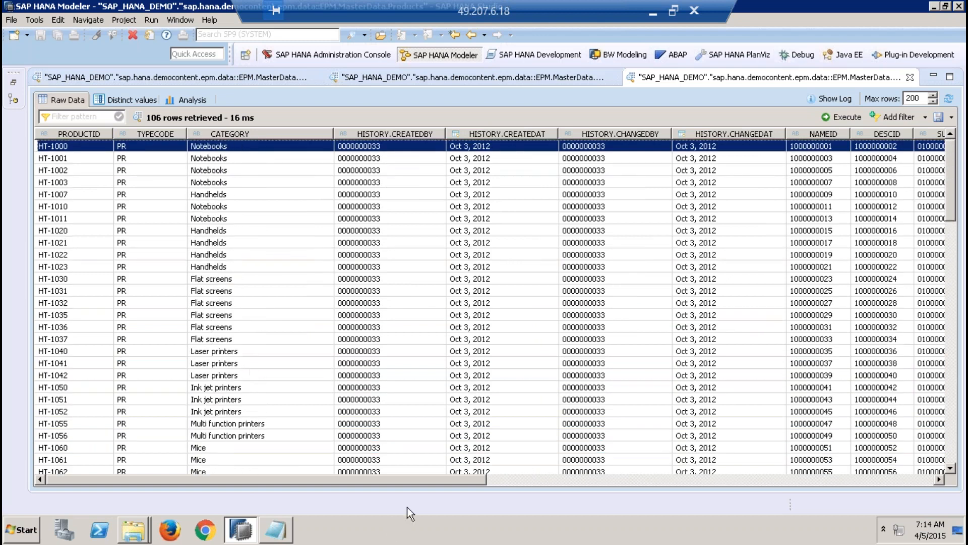
pyautogui.moveTo(440, 480); pyautogui.dragTo(530, 480)
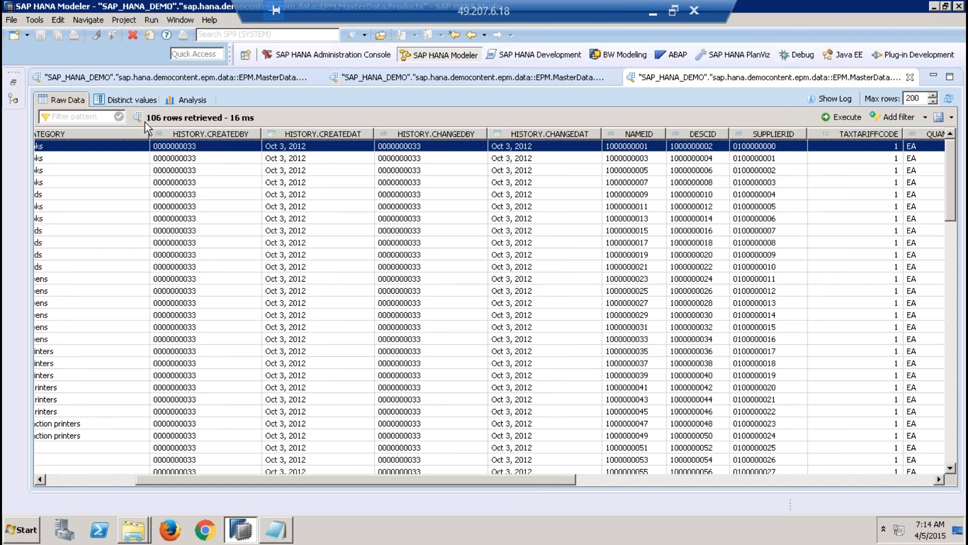
# Step: View the content of the EPM.Util.Texts table and close it
pyautogui.click(16, 83)
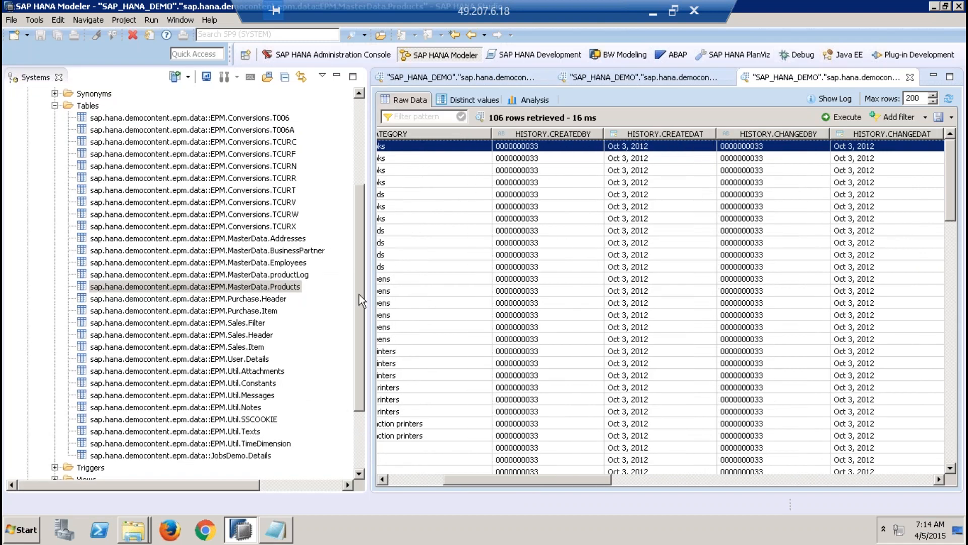
pyautogui.moveTo(358, 292); pyautogui.dragTo(358, 323)
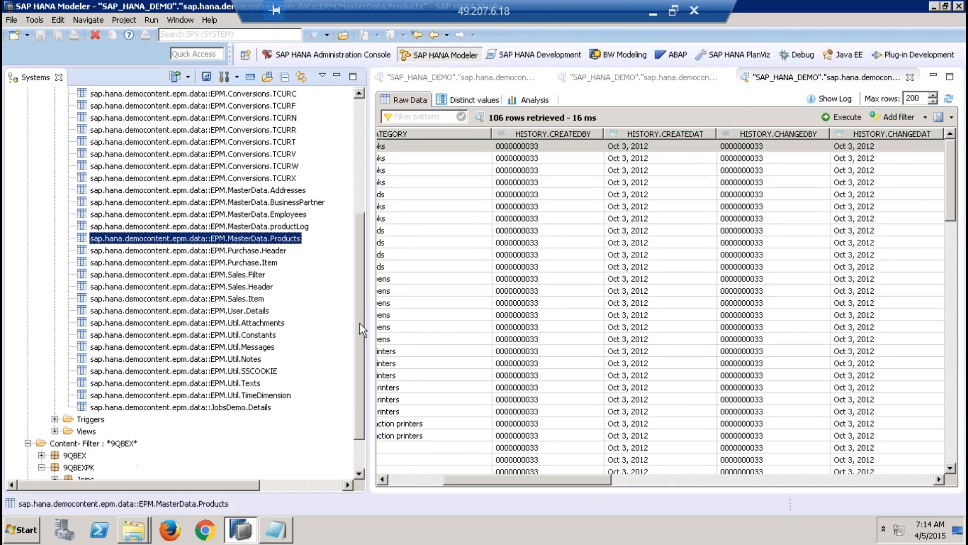
pyautogui.click(270, 334)
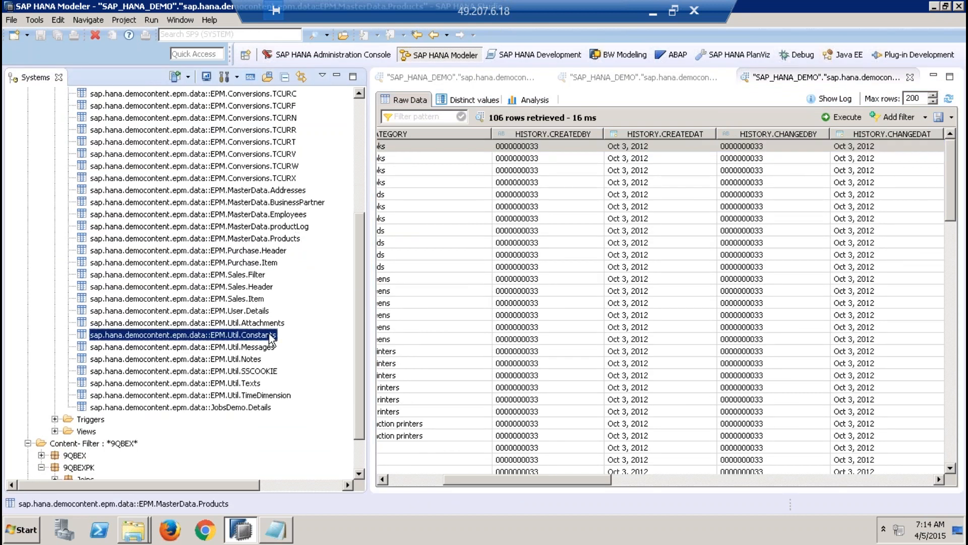
pyautogui.rightClick(248, 384)
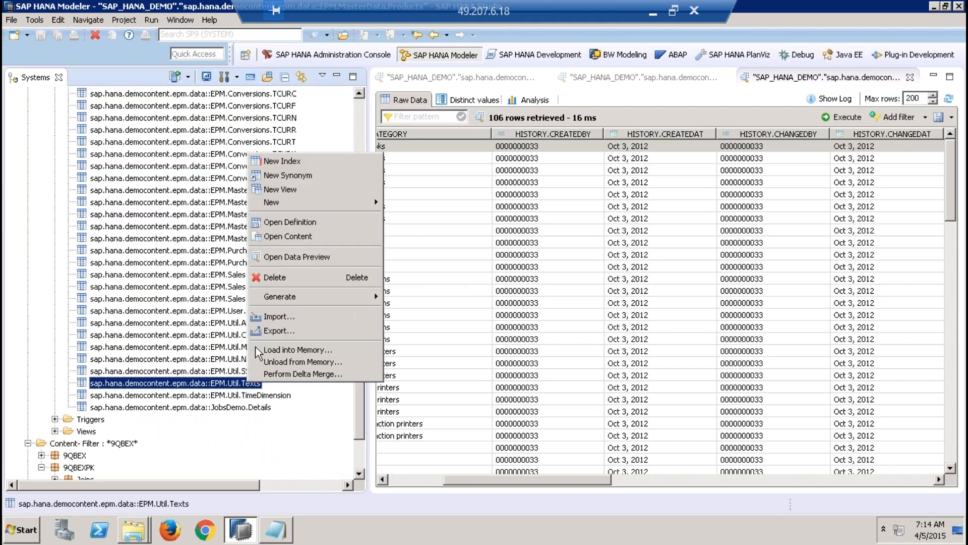
pyautogui.click(303, 240)
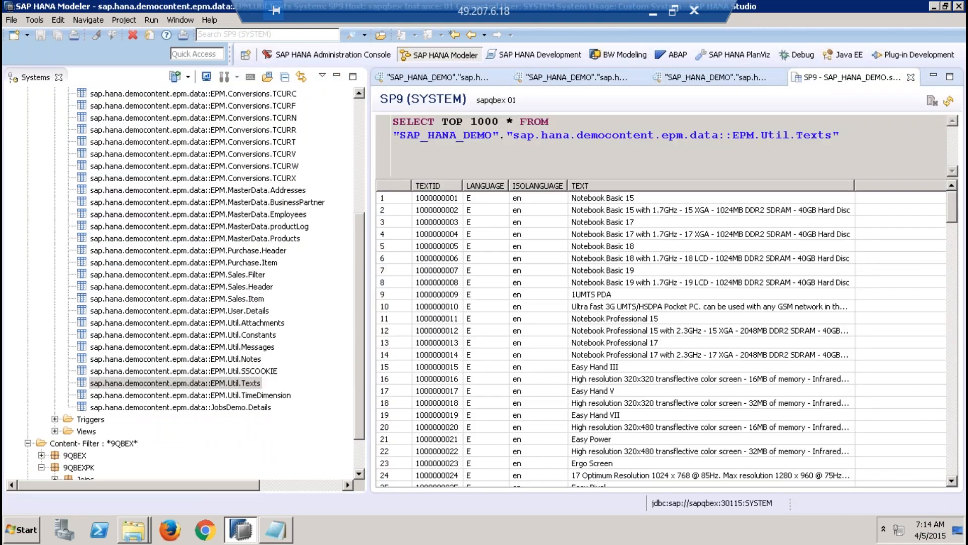
pyautogui.click(910, 77)
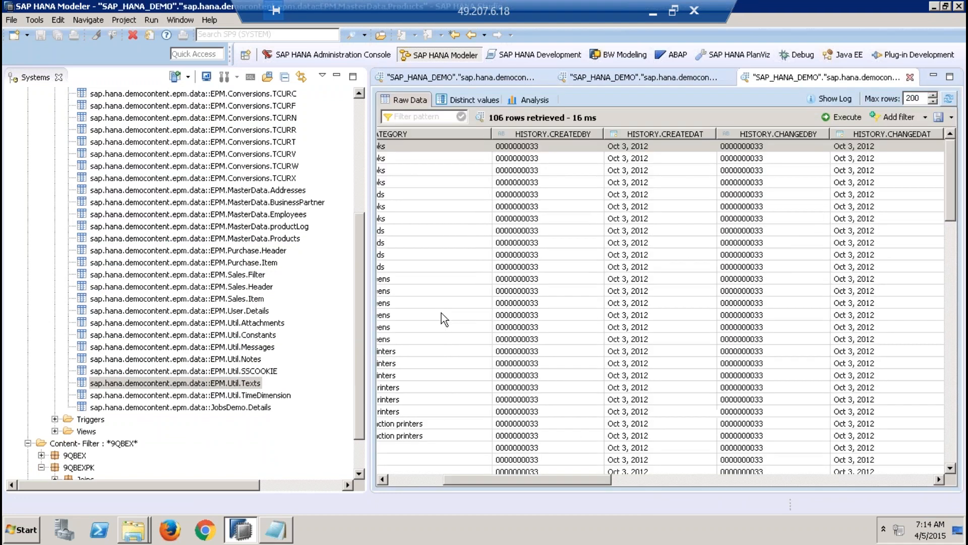
# Step: Open an enlarged data preview of the EPM.Util.Texts table and return to the Products preview to check its NAMEID values
pyautogui.rightClick(208, 387)
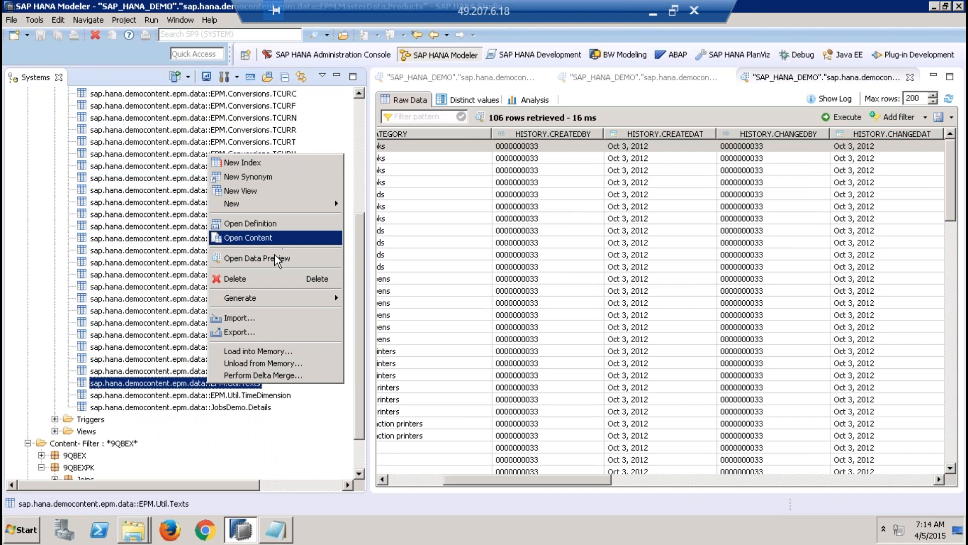
pyautogui.click(275, 256)
pyautogui.click(337, 76)
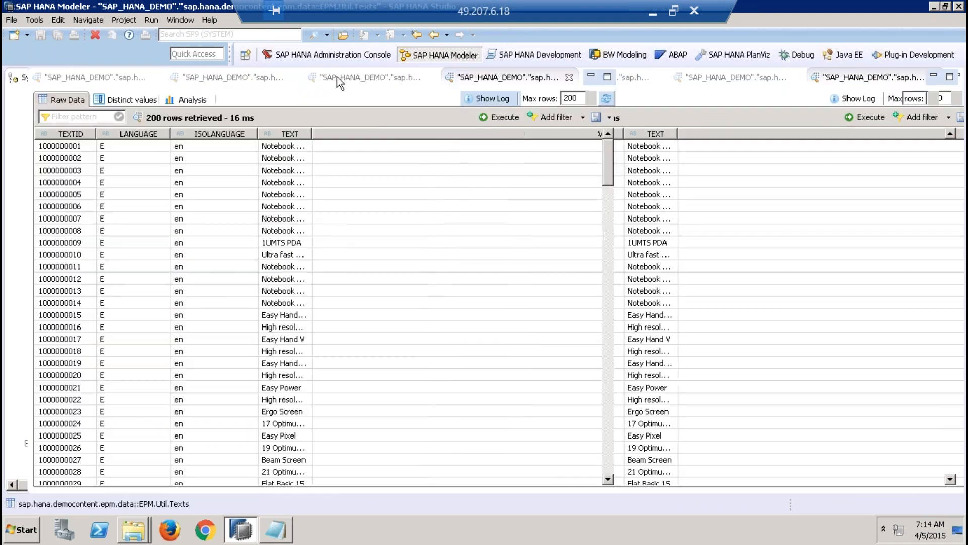
pyautogui.click(641, 77)
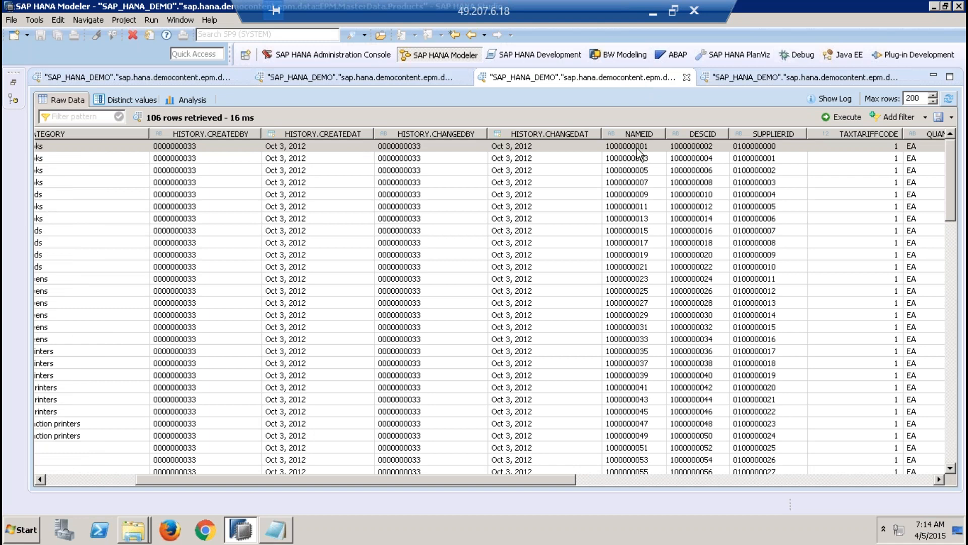
pyautogui.click(754, 78)
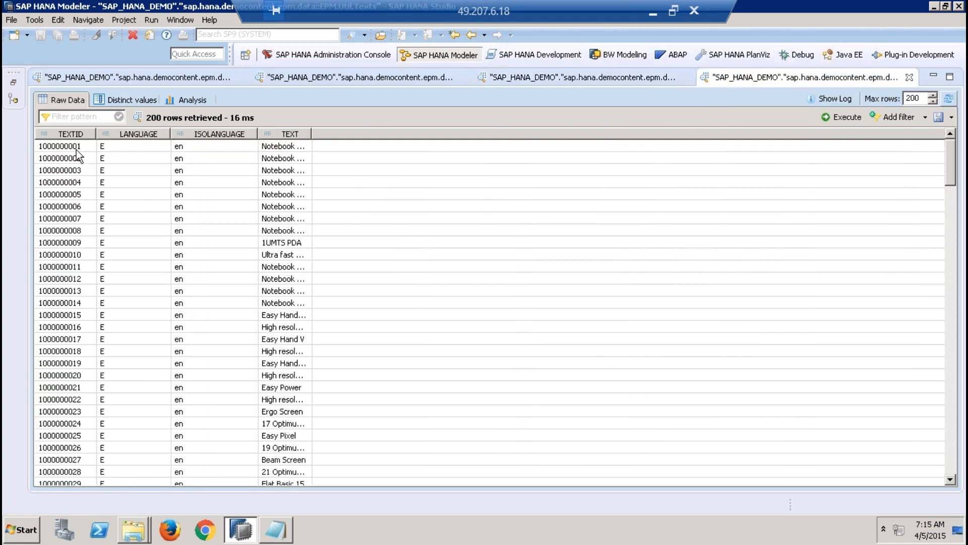
pyautogui.click(77, 150)
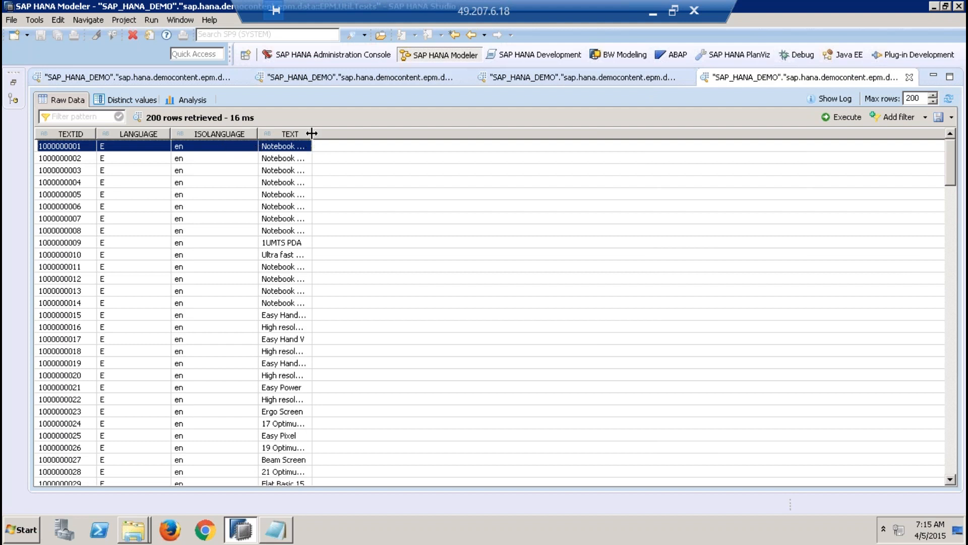
pyautogui.moveTo(311, 133); pyautogui.dragTo(486, 137)
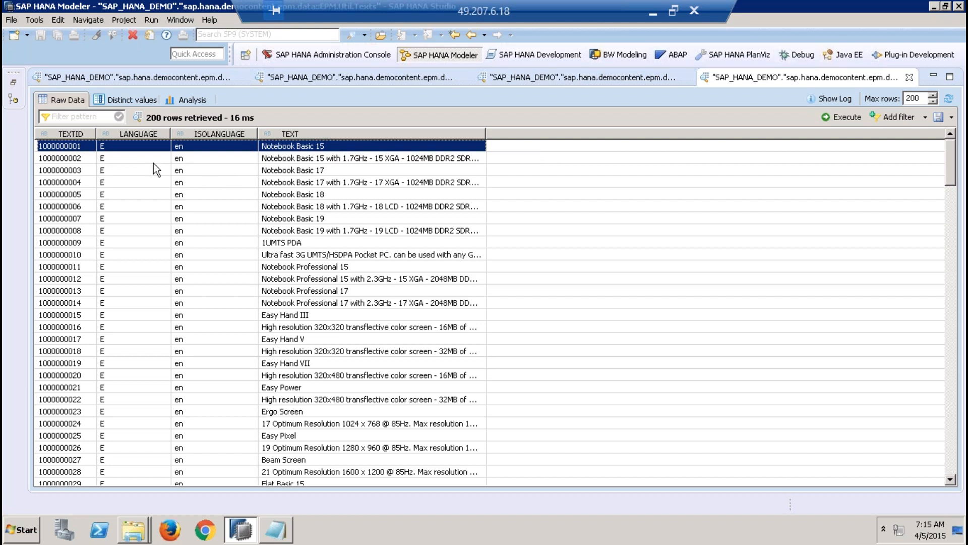
# Step: Compare the SUPPLIERID values in the Products preview with the PARTNERID and COMPANYNAME values in the BusinessPartner preview
pyautogui.click(607, 79)
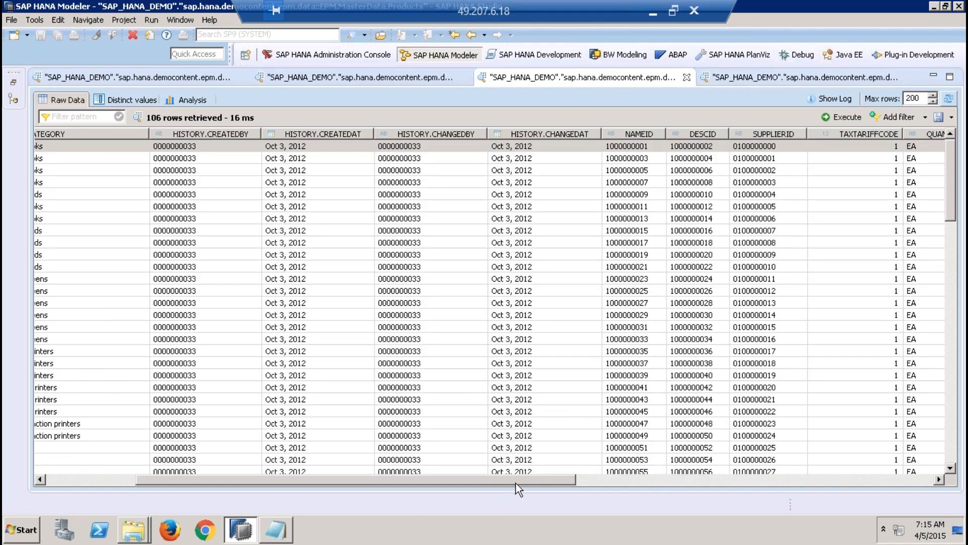
pyautogui.moveTo(524, 480); pyautogui.dragTo(687, 488)
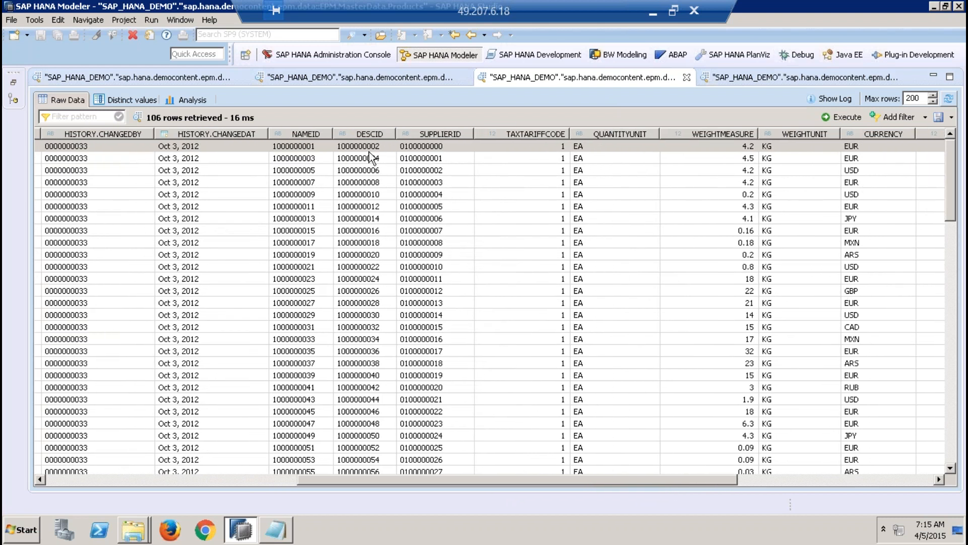
pyautogui.click(416, 148)
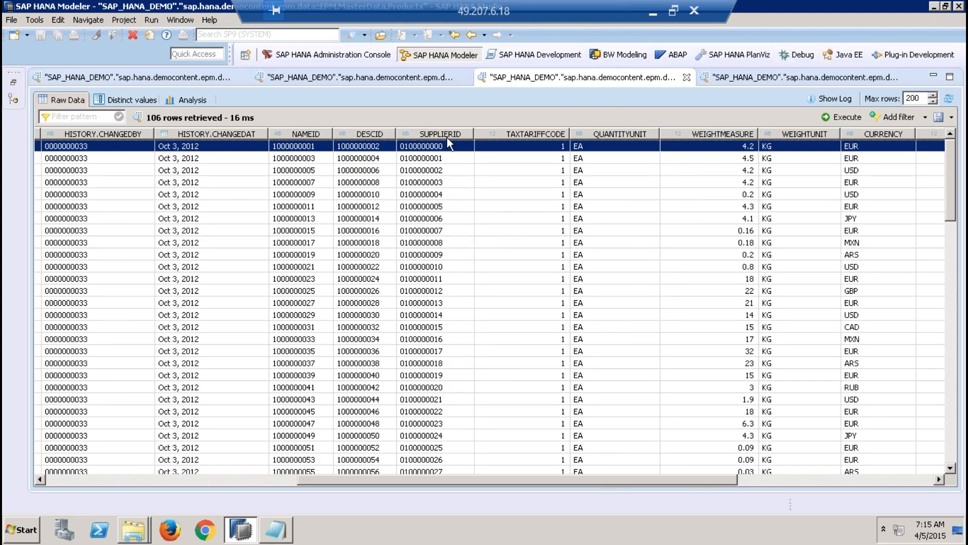
pyautogui.click(188, 80)
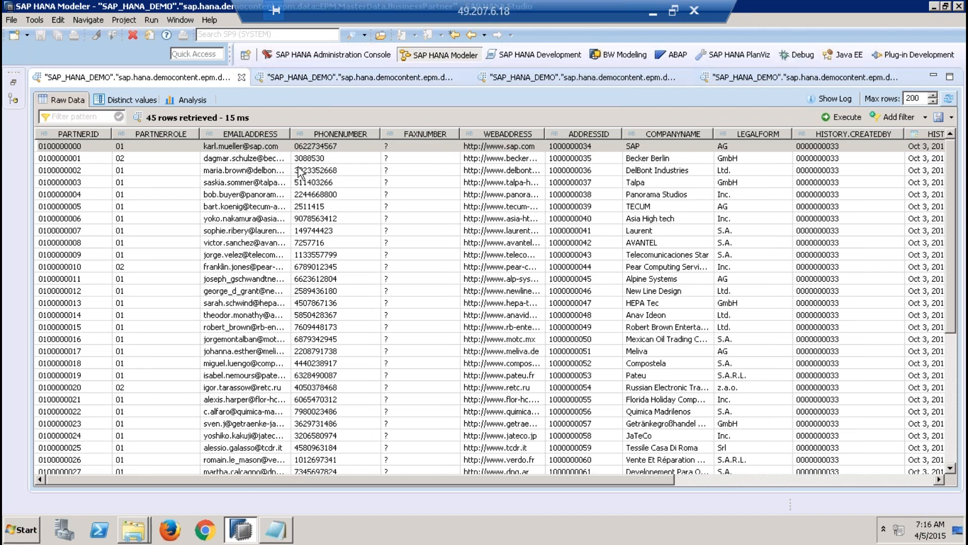
pyautogui.click(587, 79)
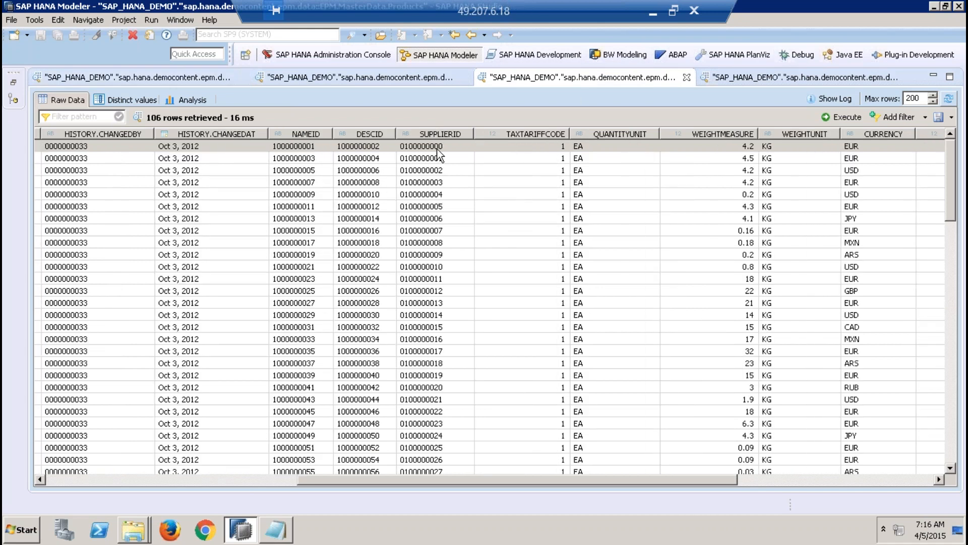
pyautogui.click(84, 79)
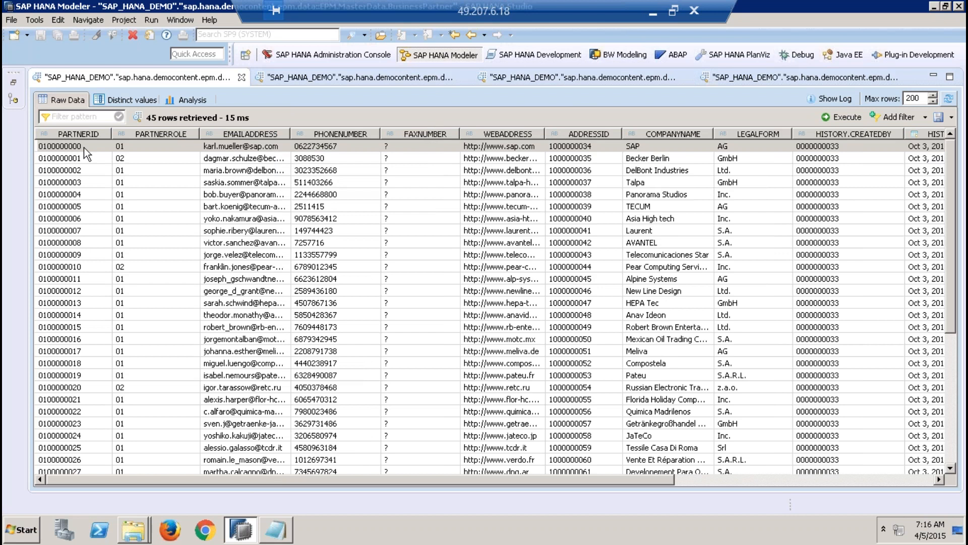
pyautogui.click(655, 144)
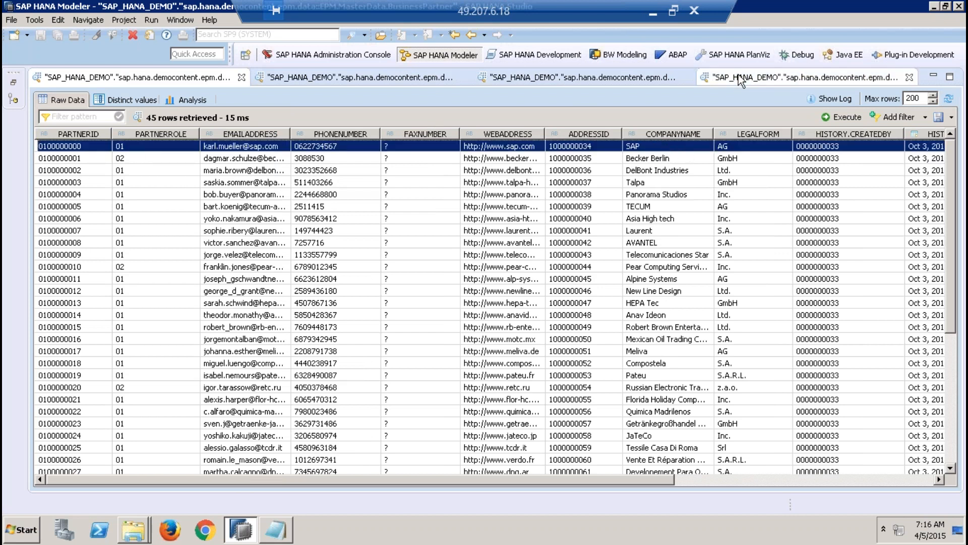
pyautogui.click(681, 78)
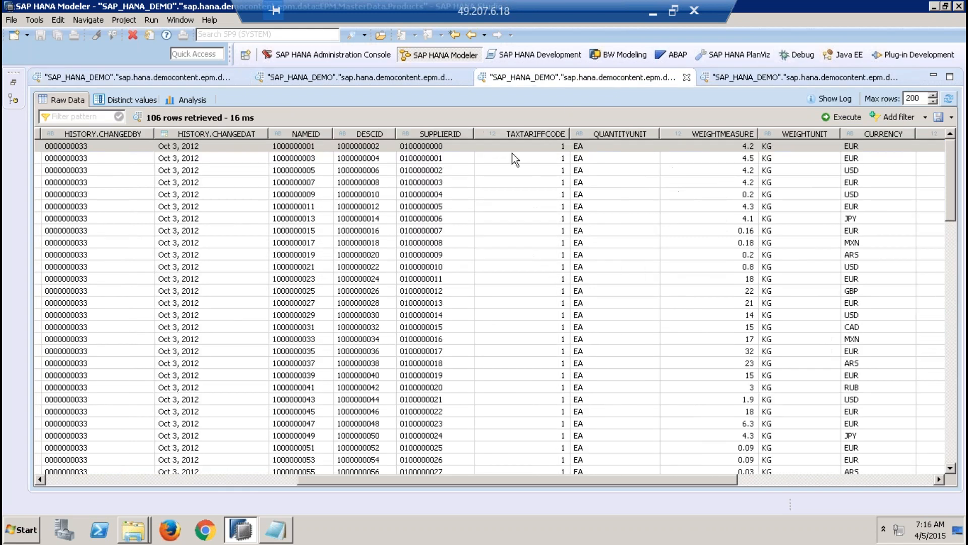
pyautogui.click(498, 149)
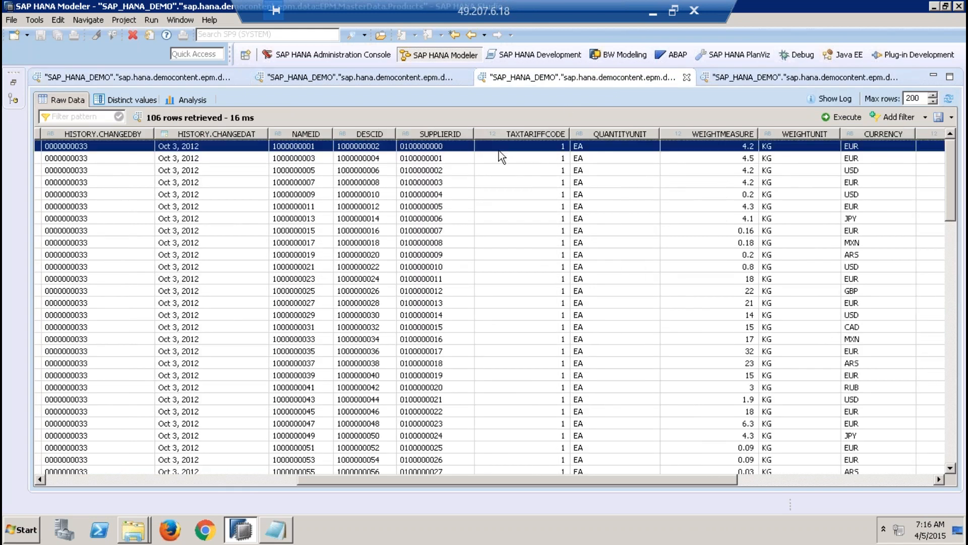
# Step: Review the Products columns from PRODUCTID through PRICE to DIMENSIONUNIT, check the Texts preview, and return to the first Products columns
pyautogui.click(67, 480)
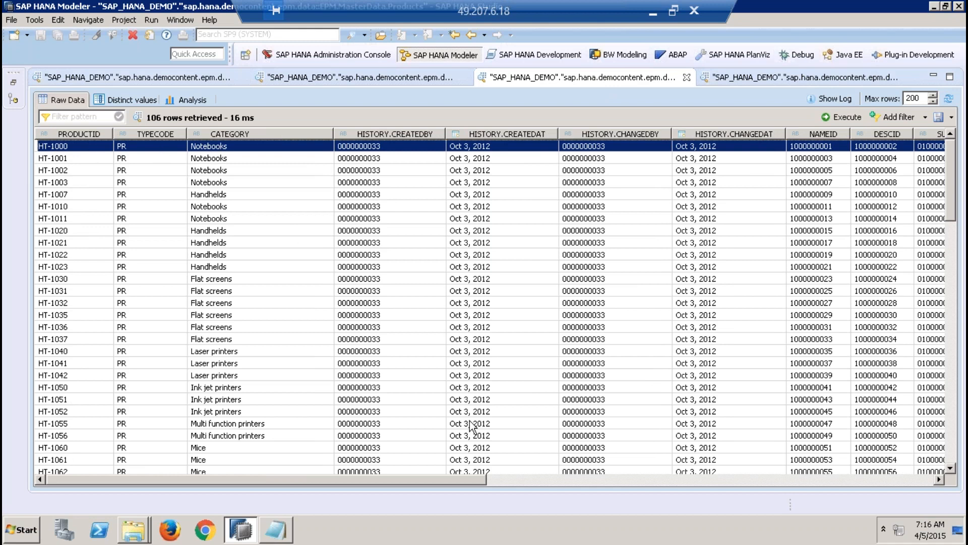
pyautogui.click(653, 477)
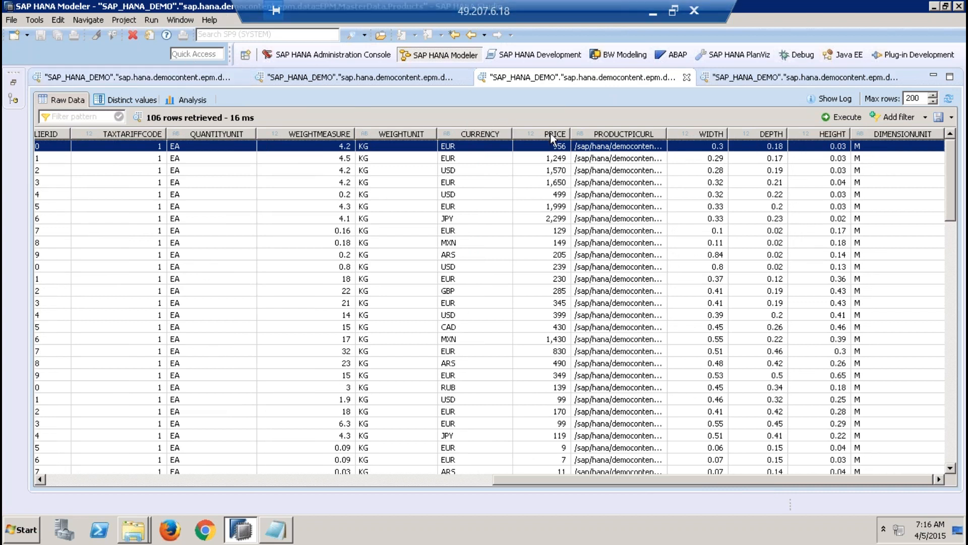
pyautogui.click(781, 78)
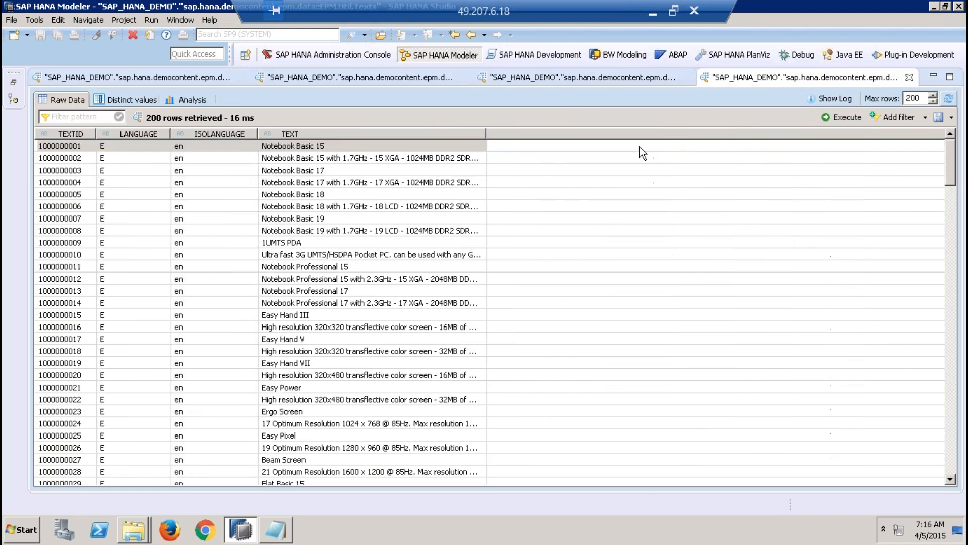
pyautogui.click(556, 78)
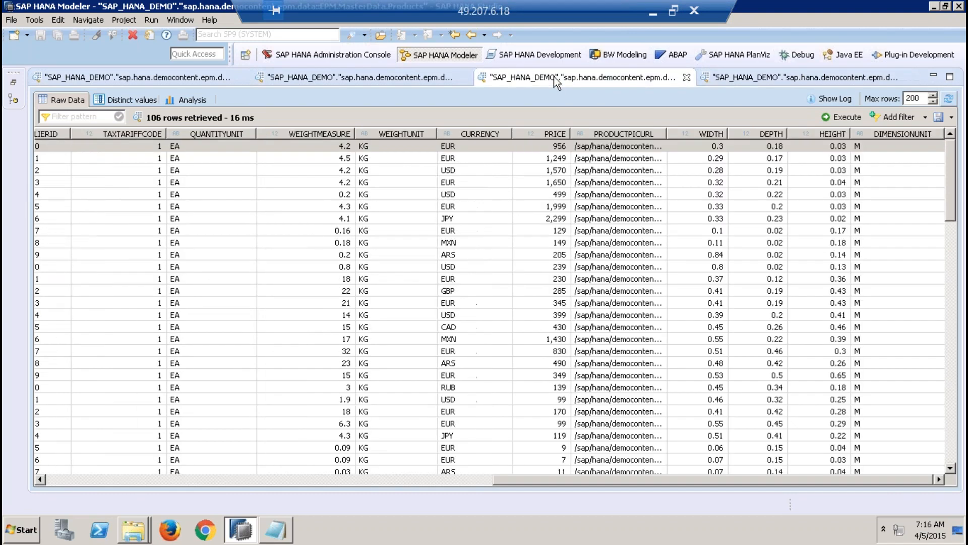
pyautogui.click(292, 479)
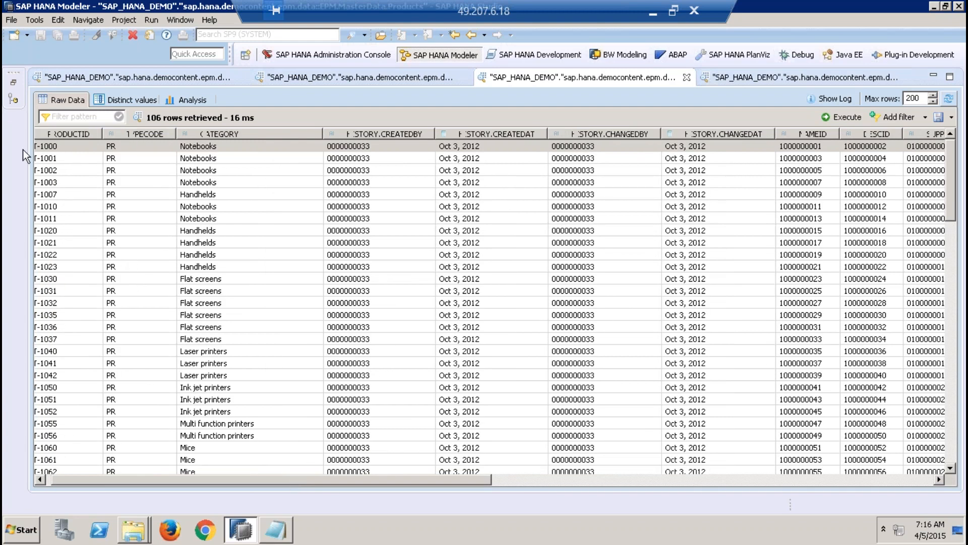
# Step: View the content of the EPM.Util.Constants table down to the D_PR_TYPE domain entries and close it
pyautogui.click(13, 81)
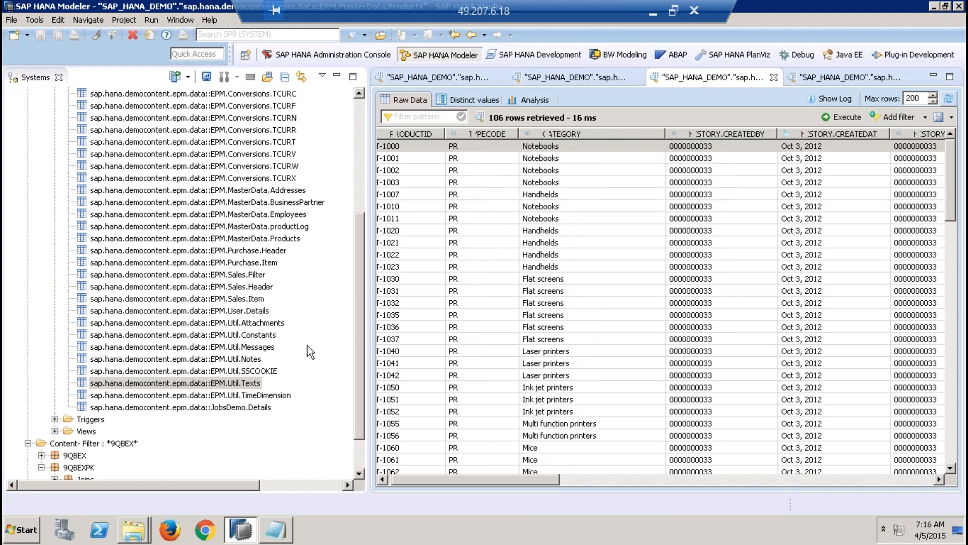
pyautogui.click(270, 337)
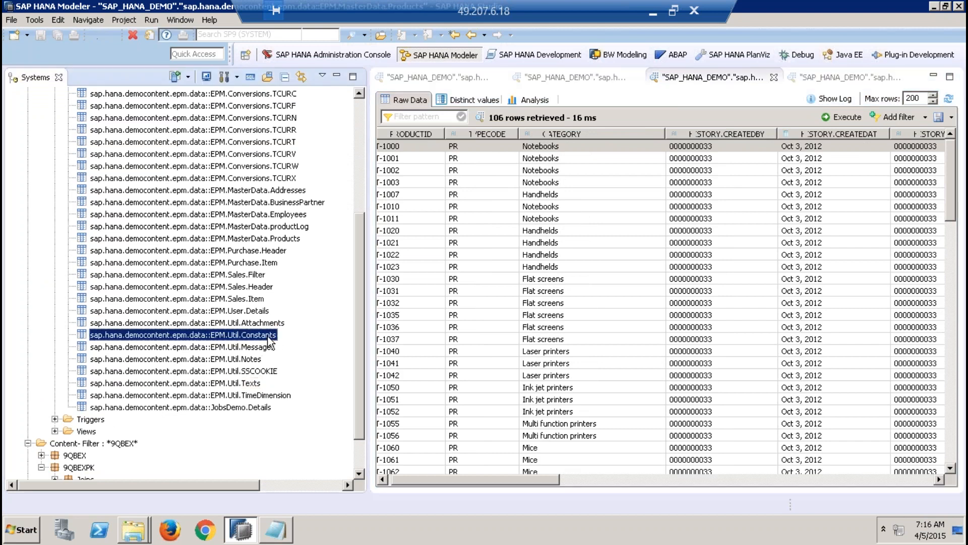
pyautogui.rightClick(271, 341)
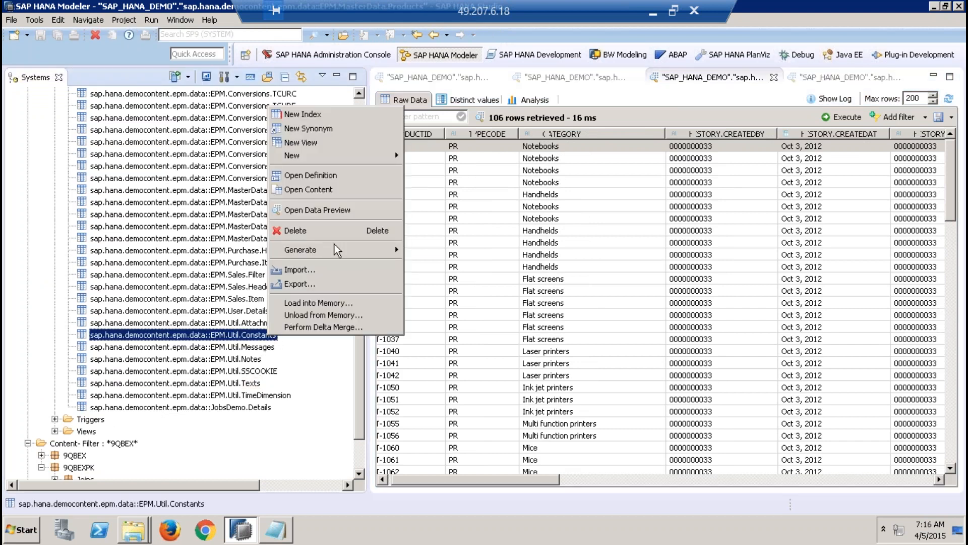
pyautogui.click(342, 189)
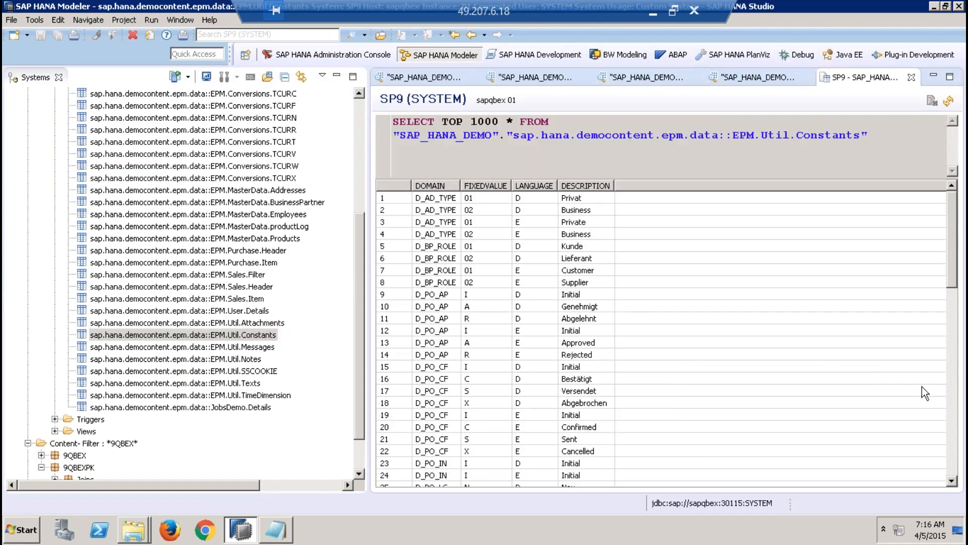
pyautogui.click(954, 444)
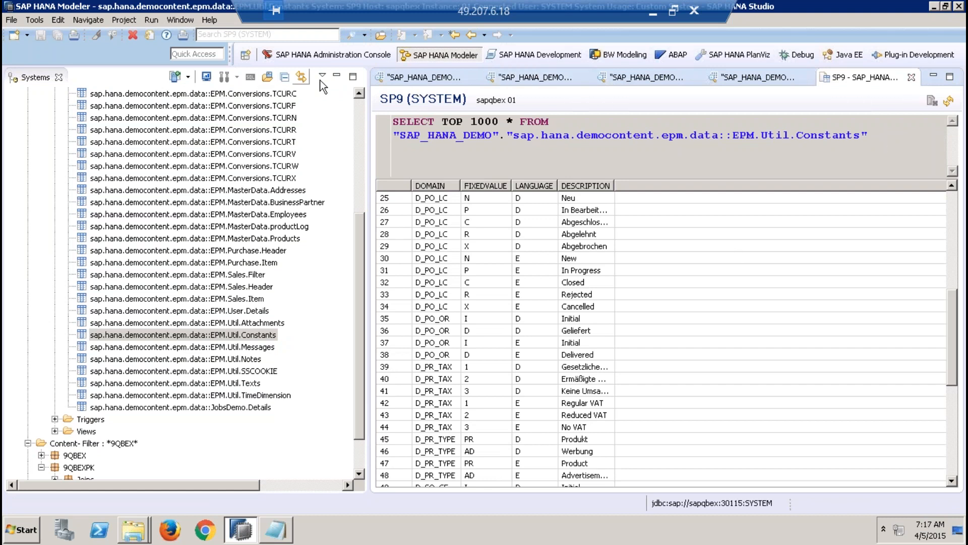
pyautogui.click(336, 77)
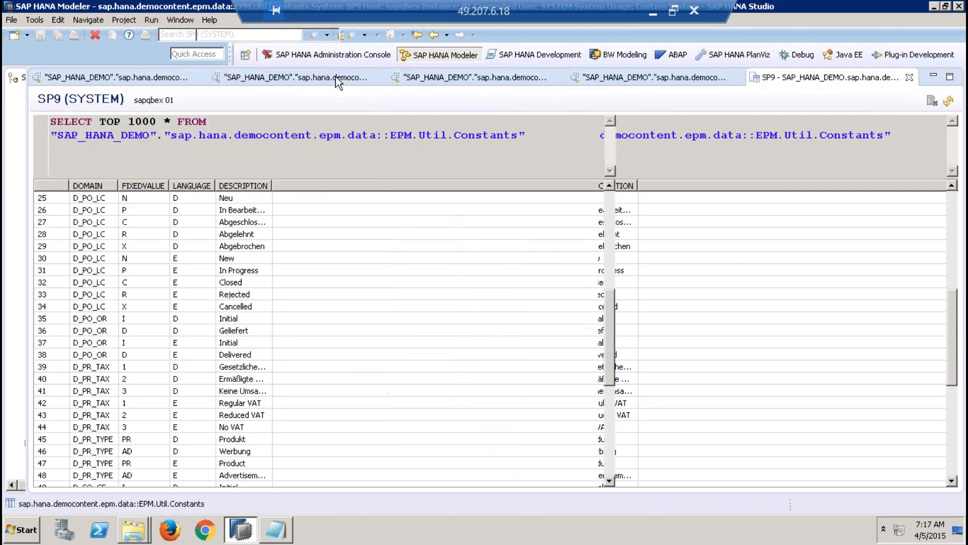
pyautogui.click(910, 76)
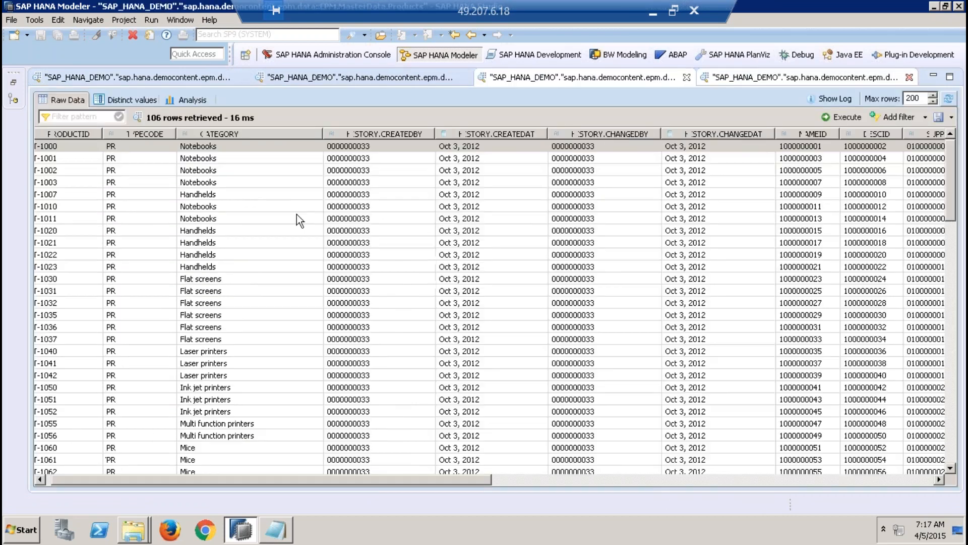
# Step: Open an enlarged data preview of the EPM.Util.Constants table
pyautogui.click(15, 86)
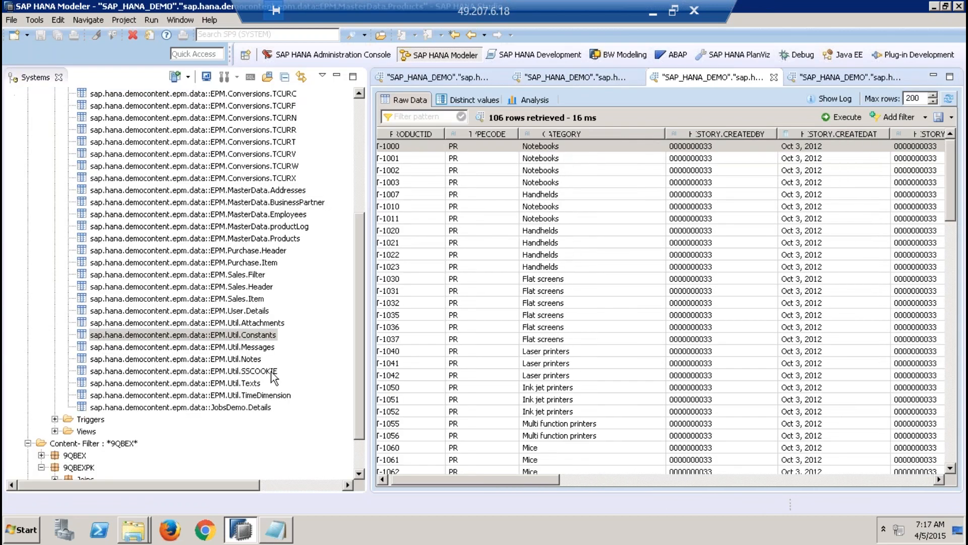
pyautogui.rightClick(252, 334)
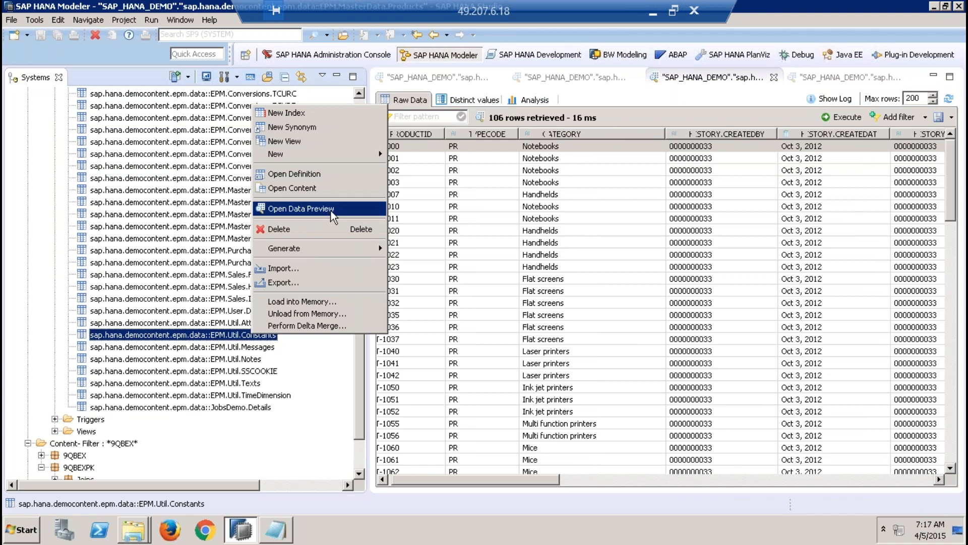
pyautogui.click(331, 211)
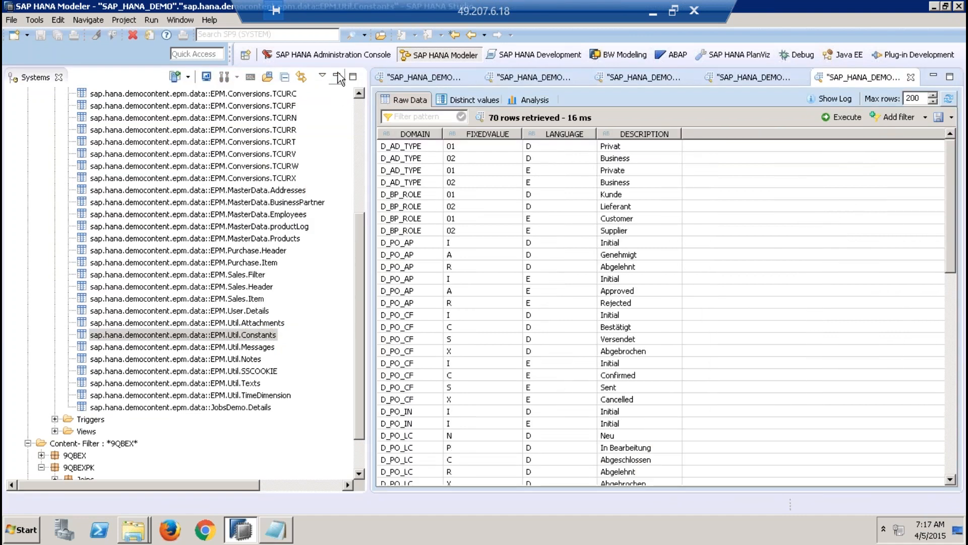
pyautogui.click(337, 76)
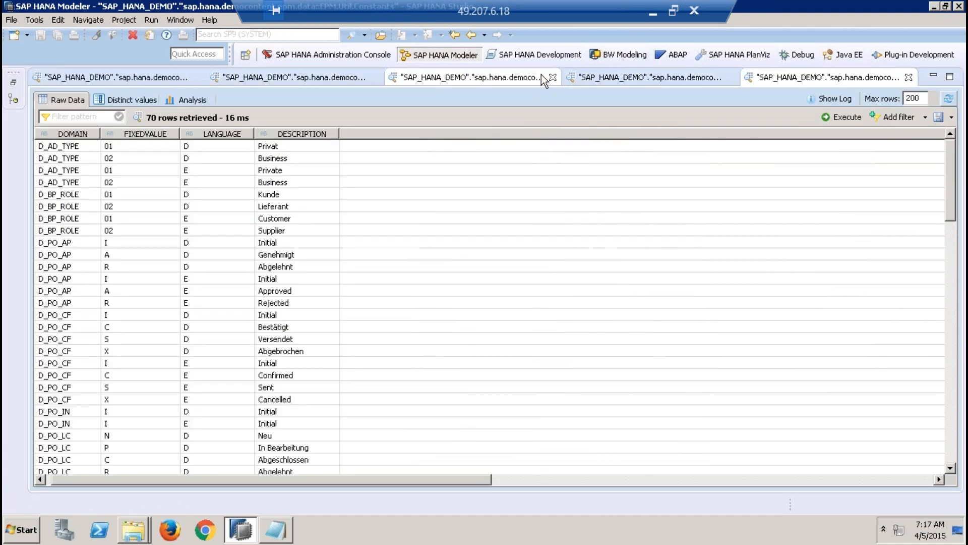
# Step: Examine the distinct TYPECODE values PR and AD in the Products preview, and return to the EPM.Util.Constants preview
pyautogui.click(541, 75)
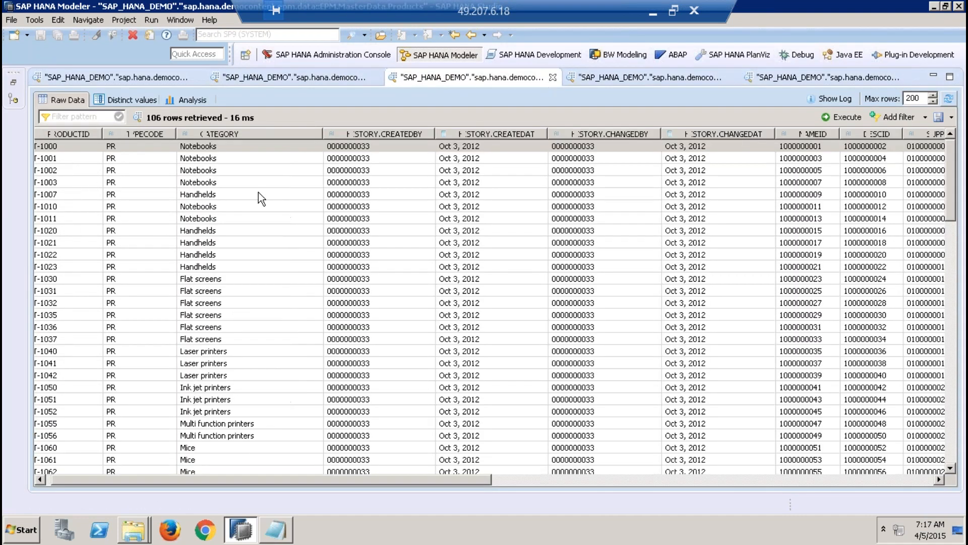
pyautogui.click(131, 146)
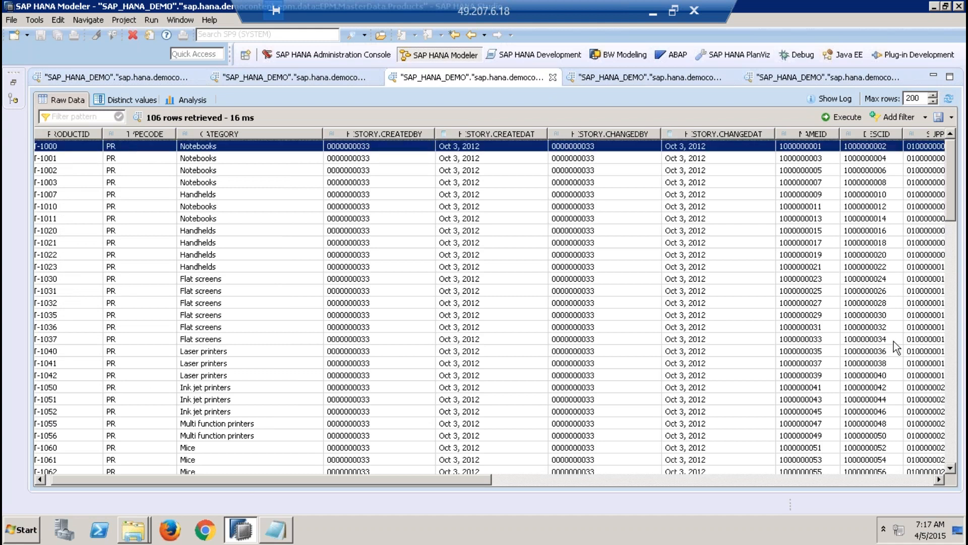
pyautogui.click(146, 97)
pyautogui.click(109, 173)
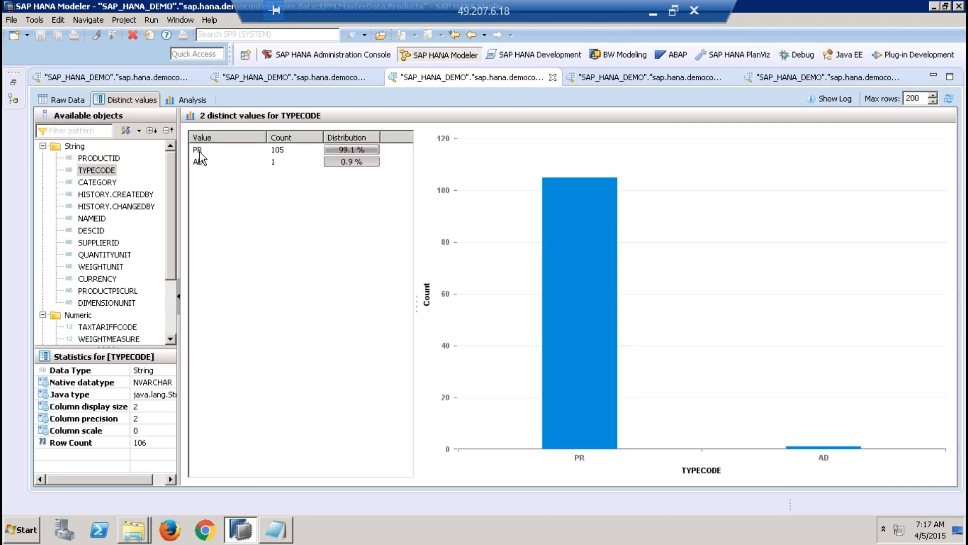
pyautogui.click(204, 151)
pyautogui.click(204, 163)
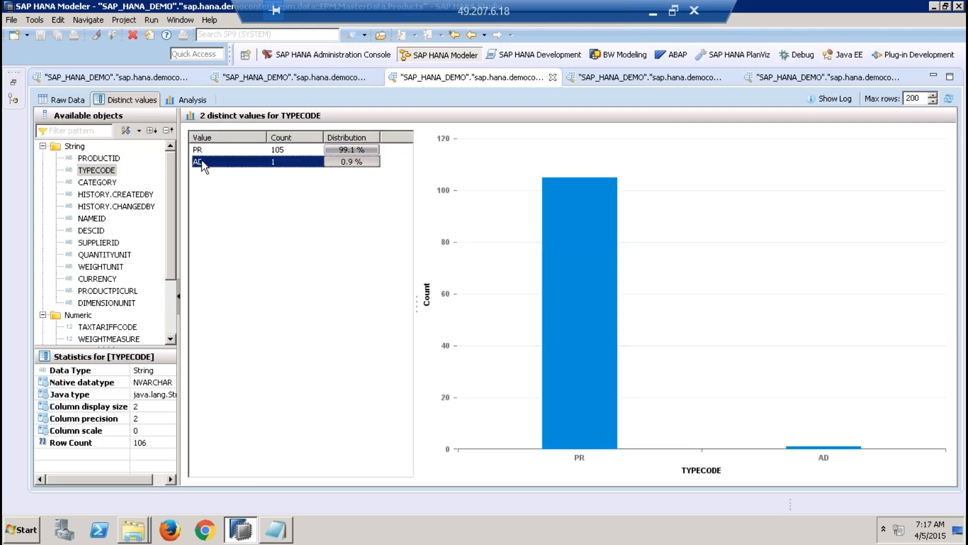
pyautogui.click(295, 150)
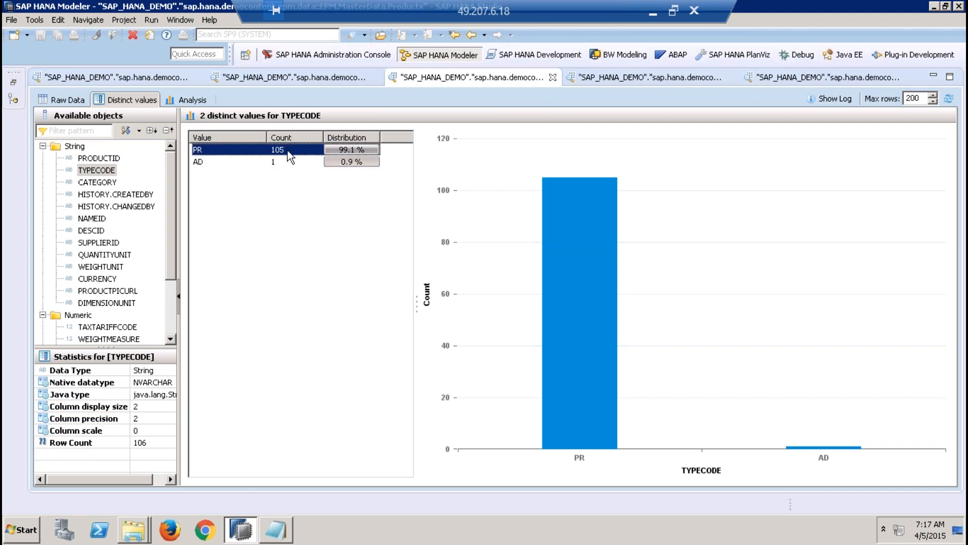
pyautogui.click(202, 161)
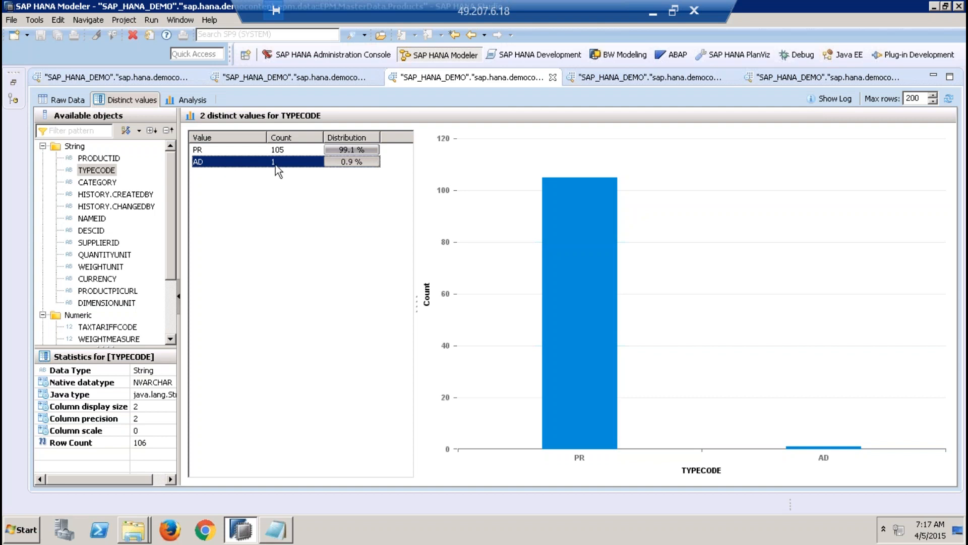
pyautogui.click(210, 151)
pyautogui.click(207, 164)
pyautogui.click(823, 80)
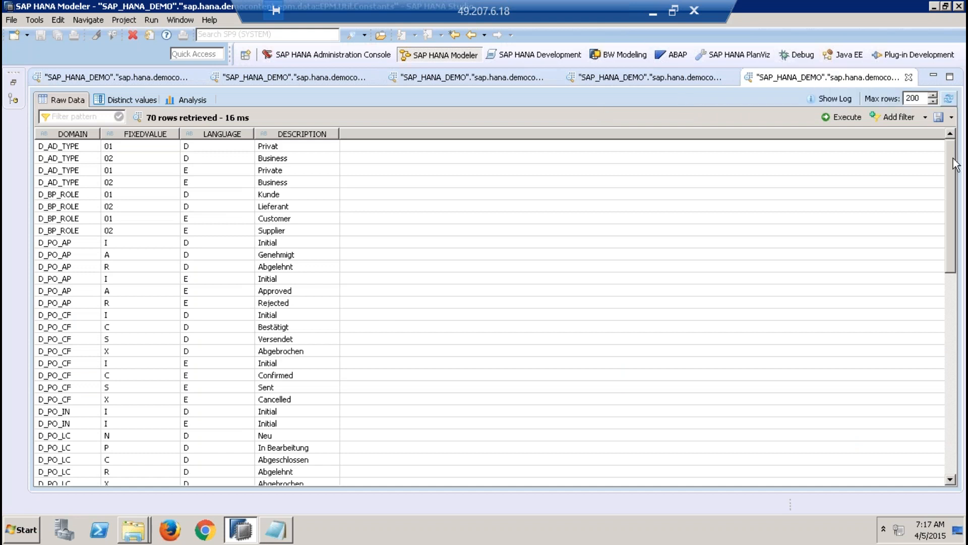
# Step: Locate the D_PR_TYPE and D_PR_TAX domain entries in the EPM.Util.Constants preview
pyautogui.moveTo(955, 164); pyautogui.dragTo(965, 304)
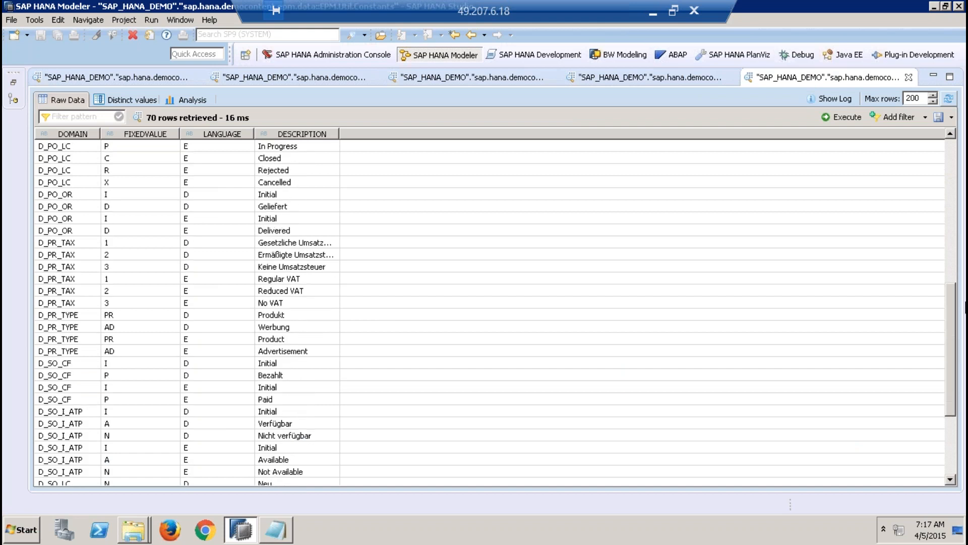
pyautogui.click(51, 318)
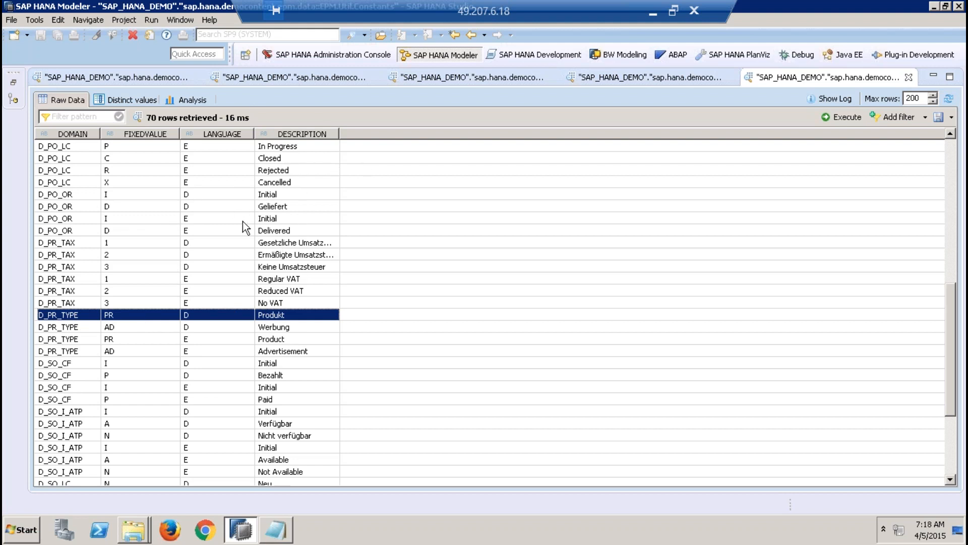
pyautogui.click(66, 243)
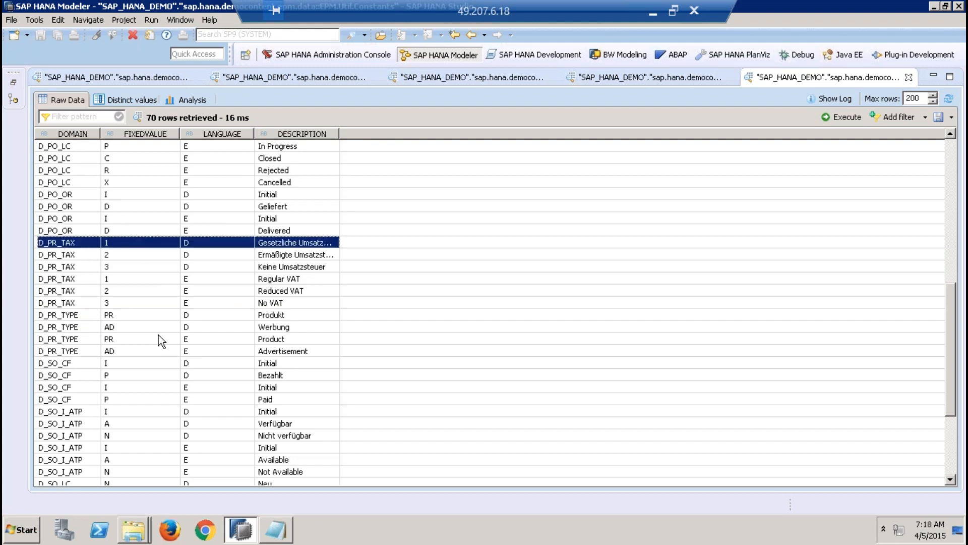
pyautogui.click(70, 316)
# Step: Filter the Constants preview by D_PR_TYPE and examine the PR and AD entries in languages D and E
pyautogui.click(91, 117)
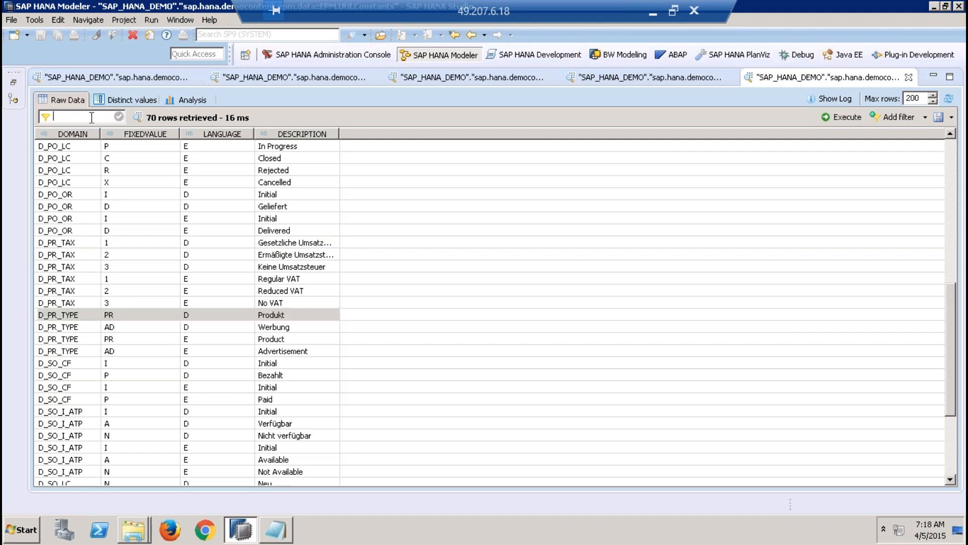
pyautogui.write('D_')
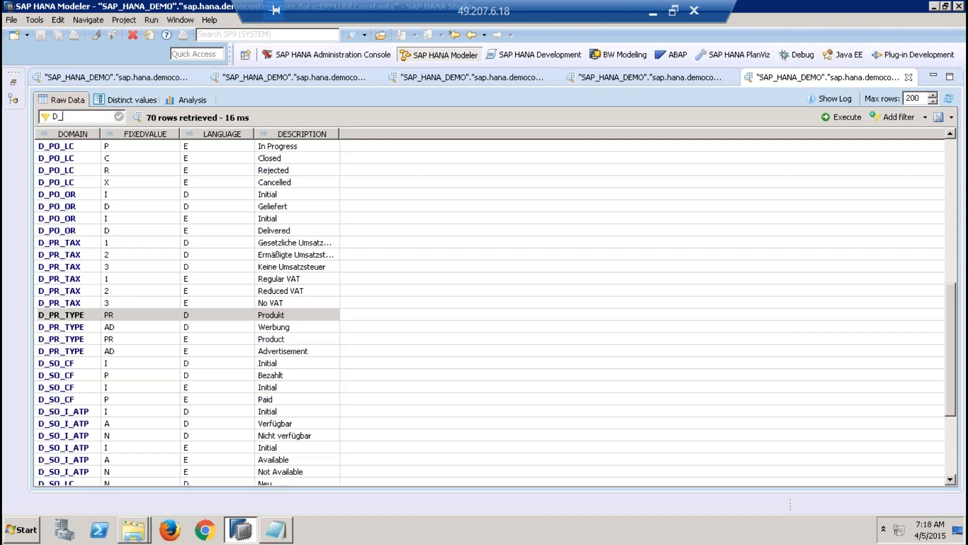
pyautogui.write('PR_TYPE')
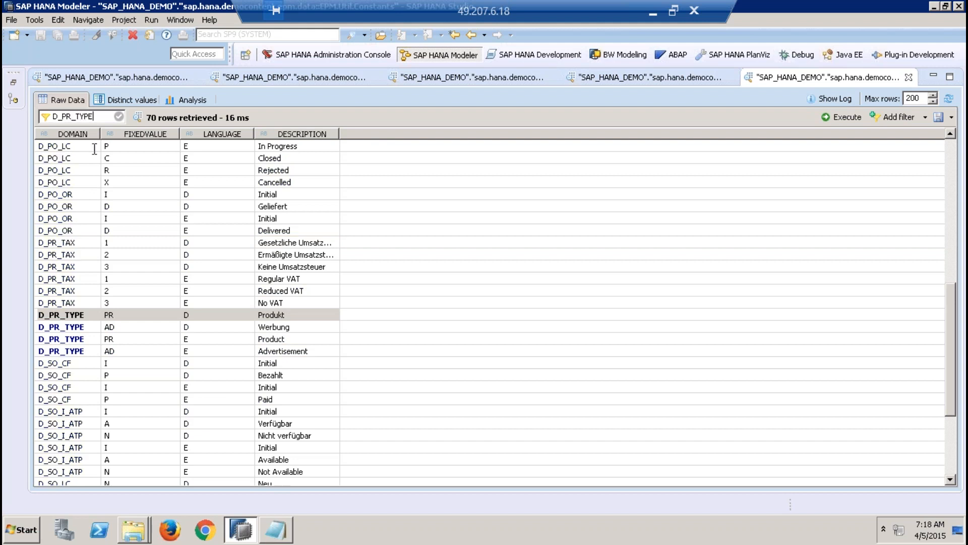
pyautogui.press('Return')
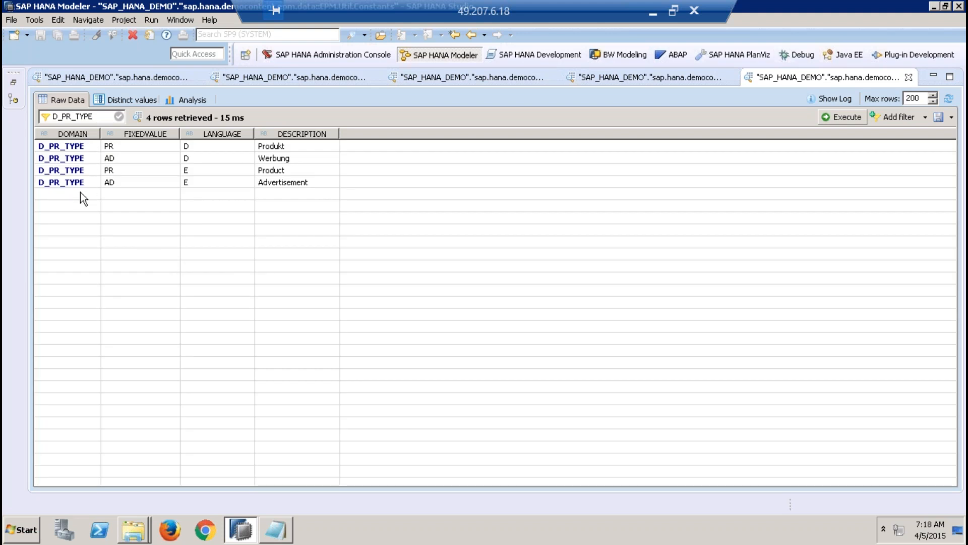
pyautogui.click(114, 147)
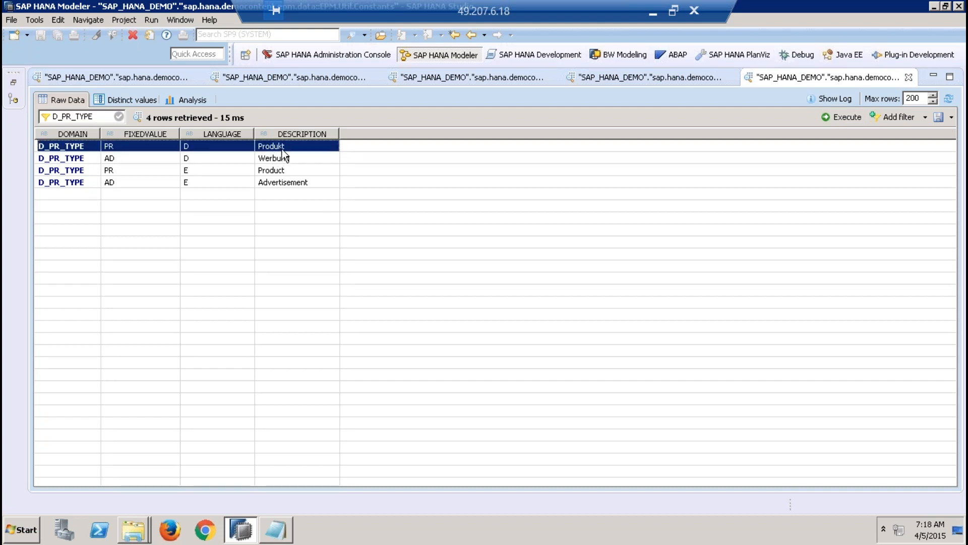
pyautogui.click(138, 171)
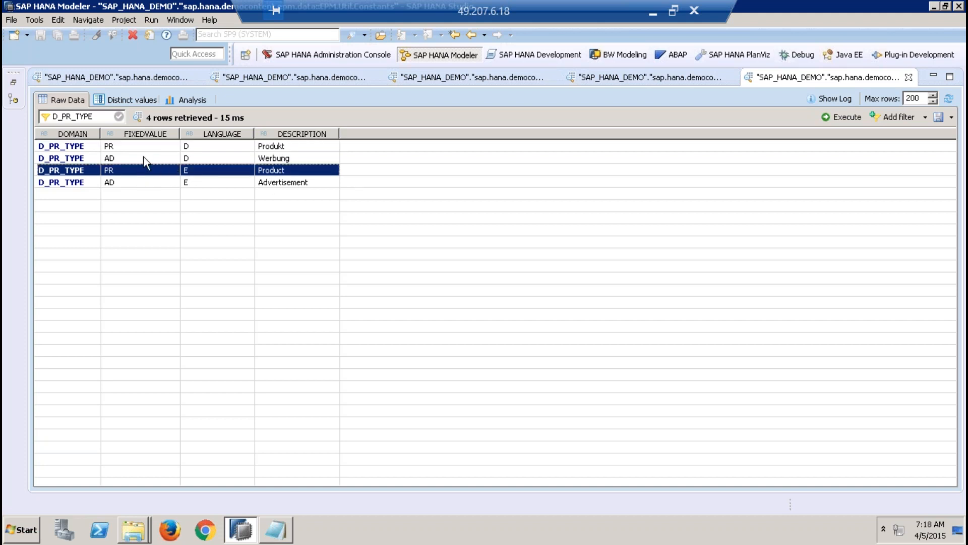
pyautogui.click(145, 157)
pyautogui.click(275, 183)
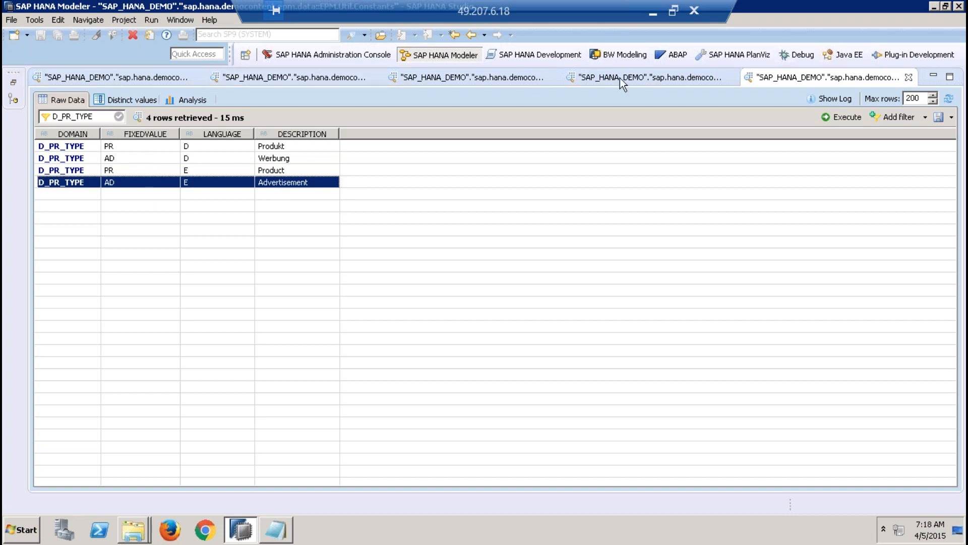
# Step: Check the TYPECODE distinct values in the Products preview against the filtered Constants entries
pyautogui.click(636, 75)
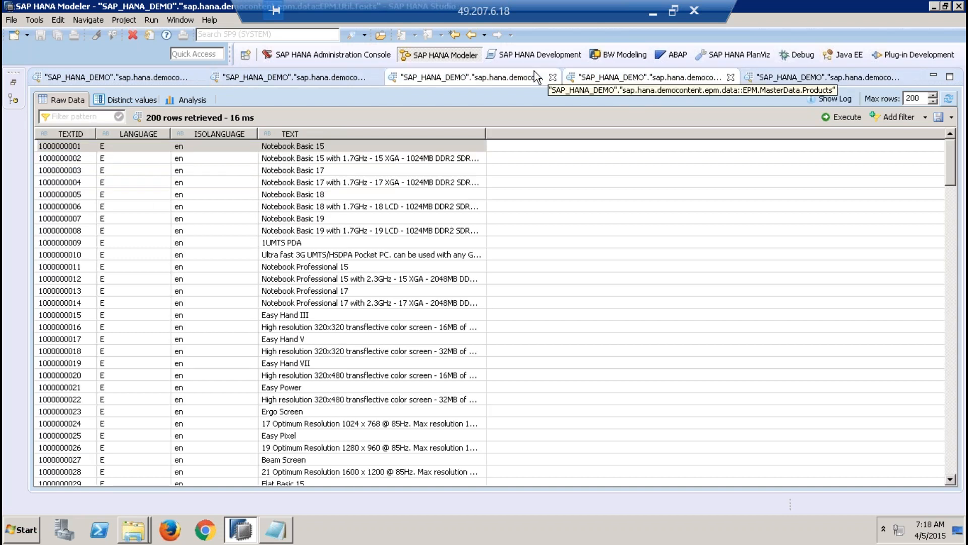
pyautogui.click(511, 77)
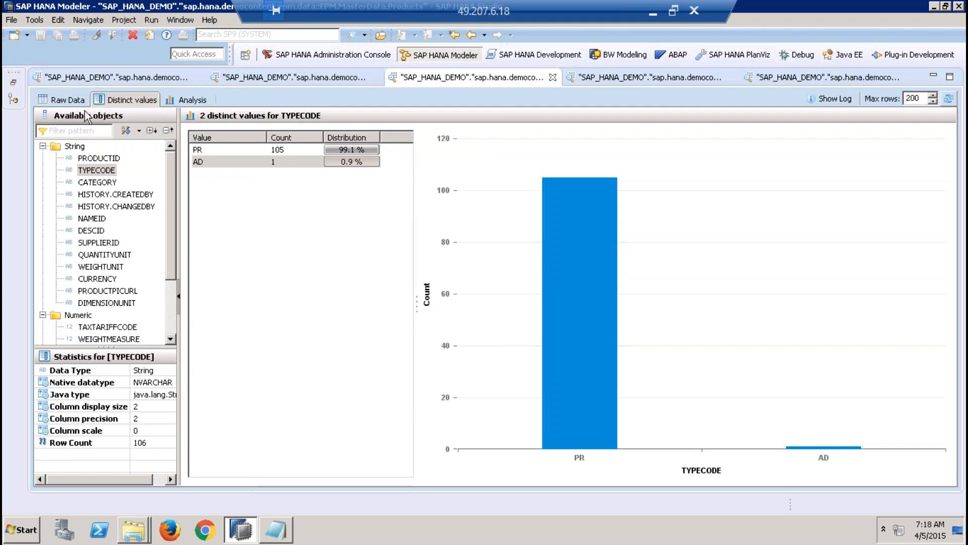
pyautogui.click(785, 79)
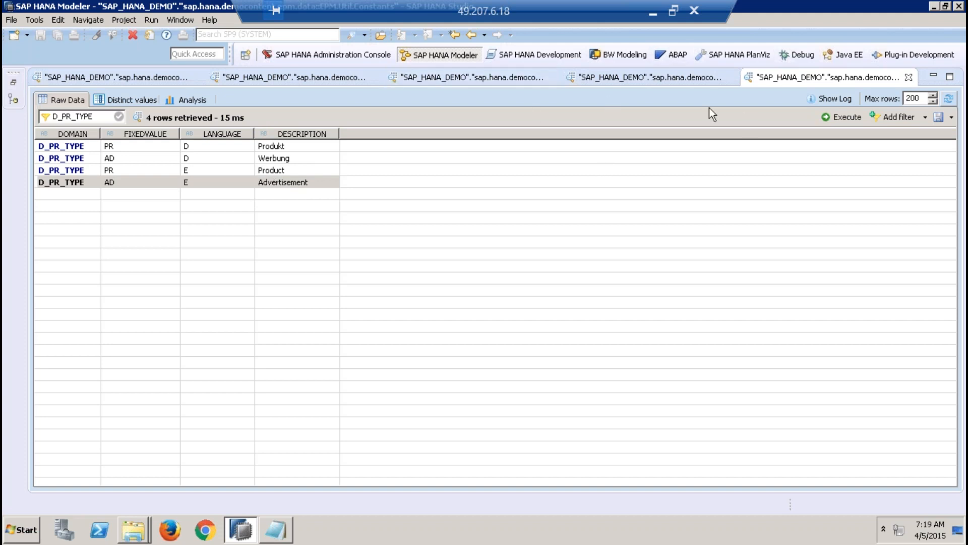
# Step: Compare the Products raw data with the Texts and Constants previews, and review the Products columns through DIMENSIONUNIT
pyautogui.click(489, 81)
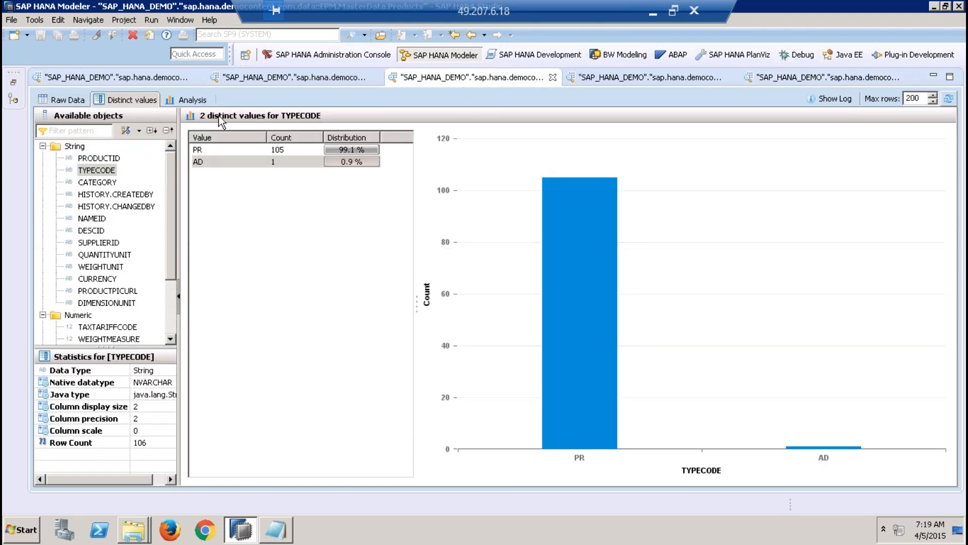
pyautogui.click(68, 99)
pyautogui.click(664, 78)
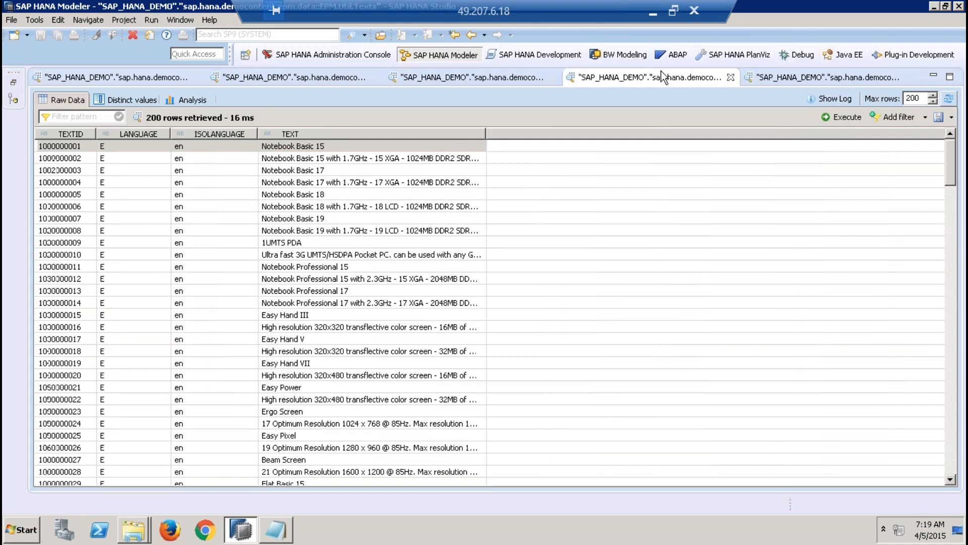
pyautogui.click(793, 77)
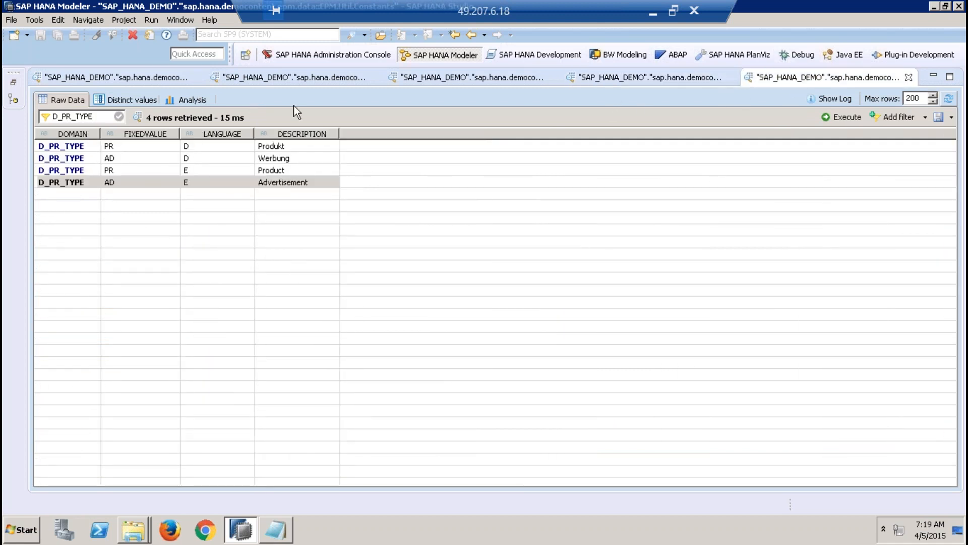
pyautogui.click(526, 78)
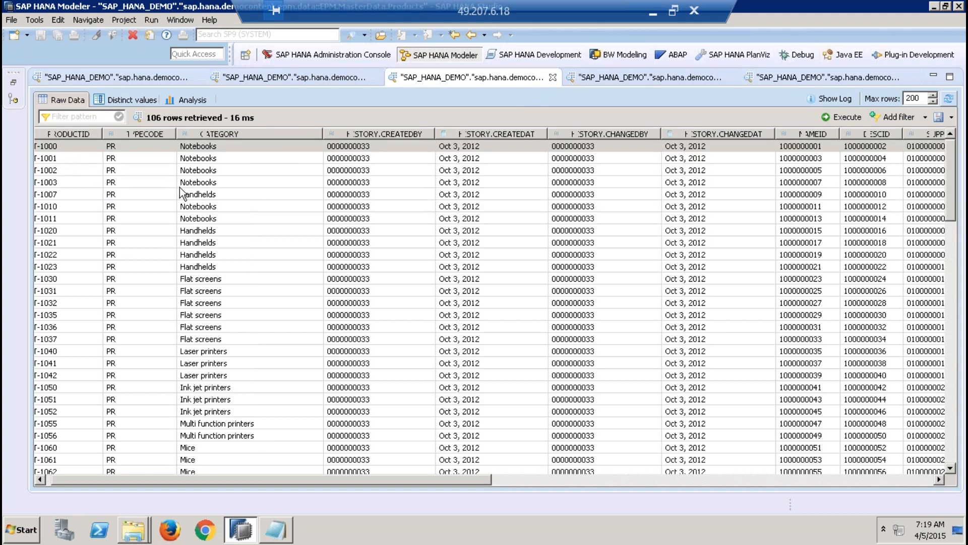
pyautogui.click(594, 483)
pyautogui.moveTo(590, 478); pyautogui.dragTo(42, 112)
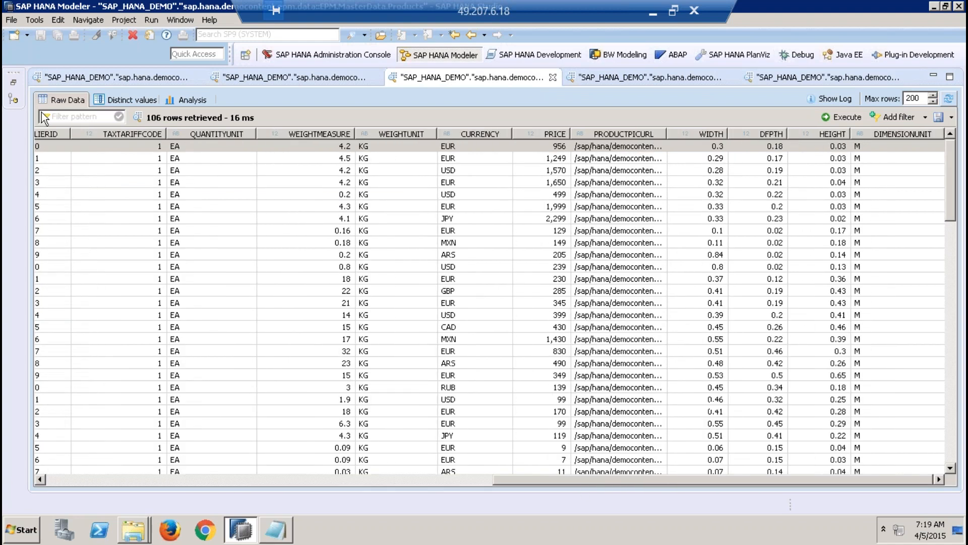
# Step: Restore the Systems view and locate the EPM.Sales.Header and EPM.Sales.Item tables in the SAP_HANA_DEMO table list
pyautogui.click(17, 80)
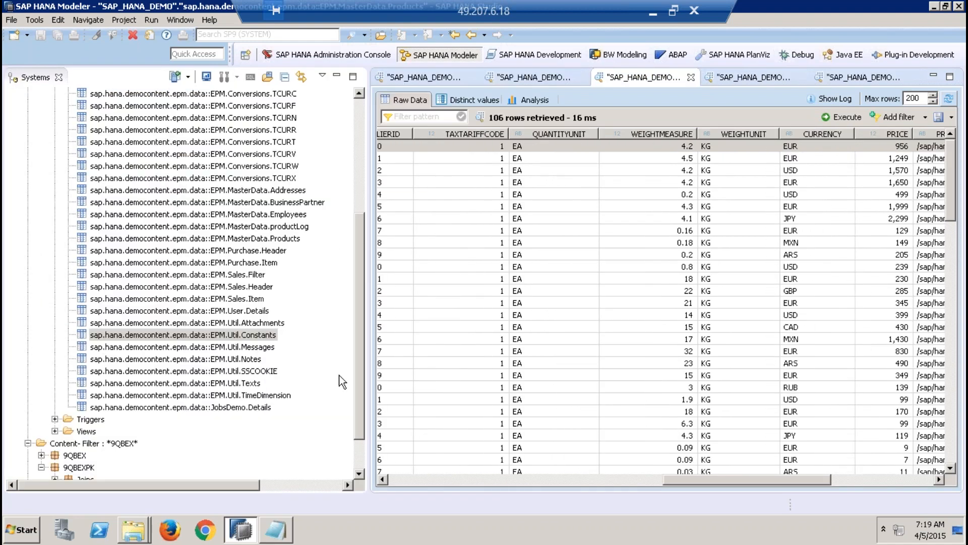
pyautogui.moveTo(359, 376); pyautogui.dragTo(361, 386)
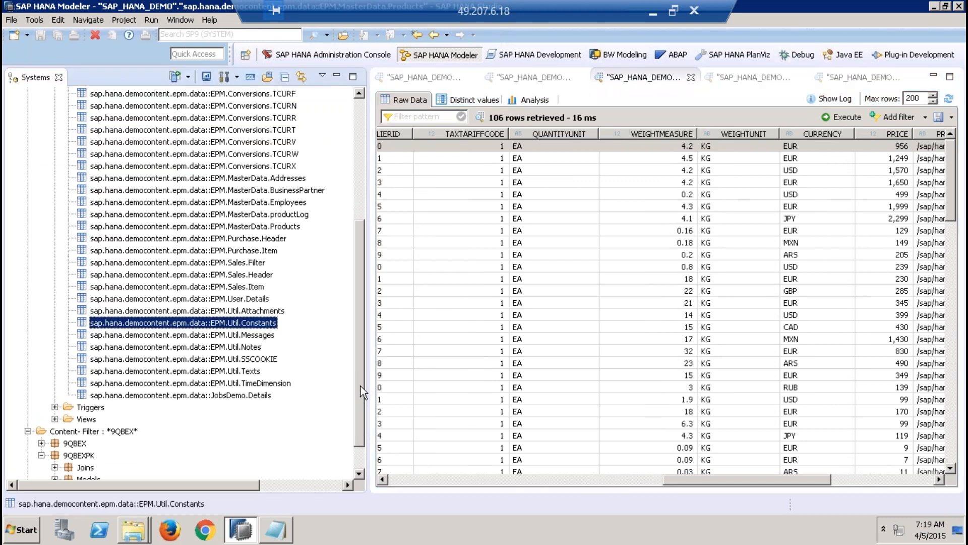
pyautogui.moveTo(361, 385); pyautogui.dragTo(357, 358)
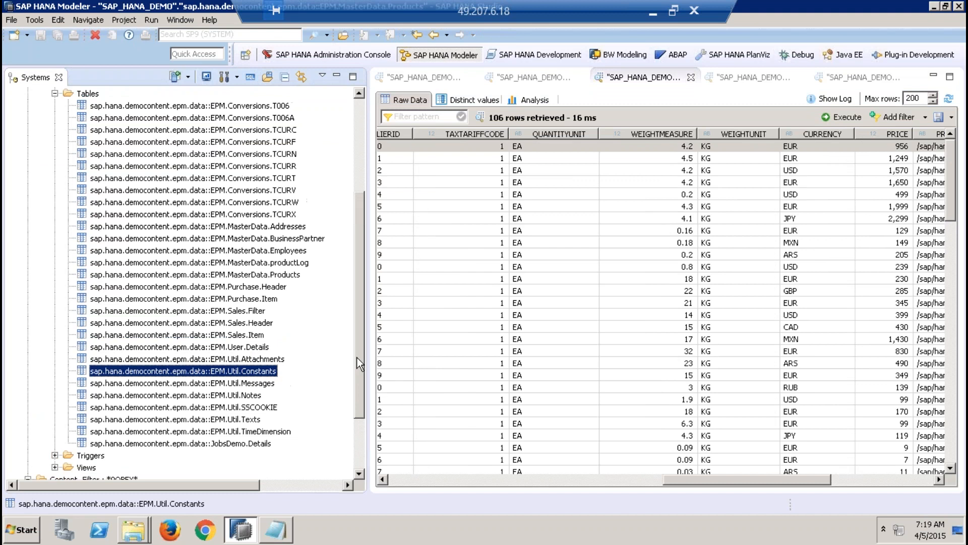
pyautogui.click(256, 322)
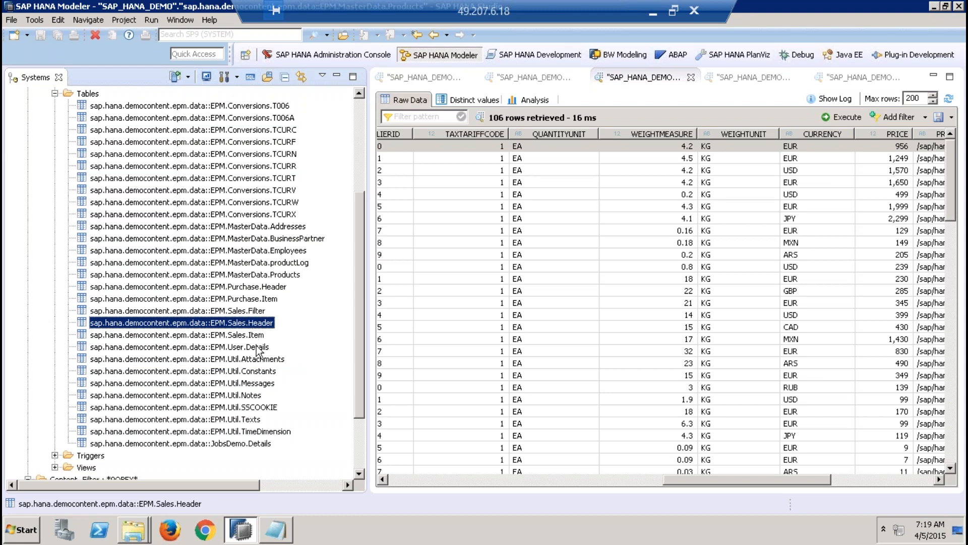
pyautogui.click(287, 322)
pyautogui.click(269, 324)
pyautogui.click(251, 335)
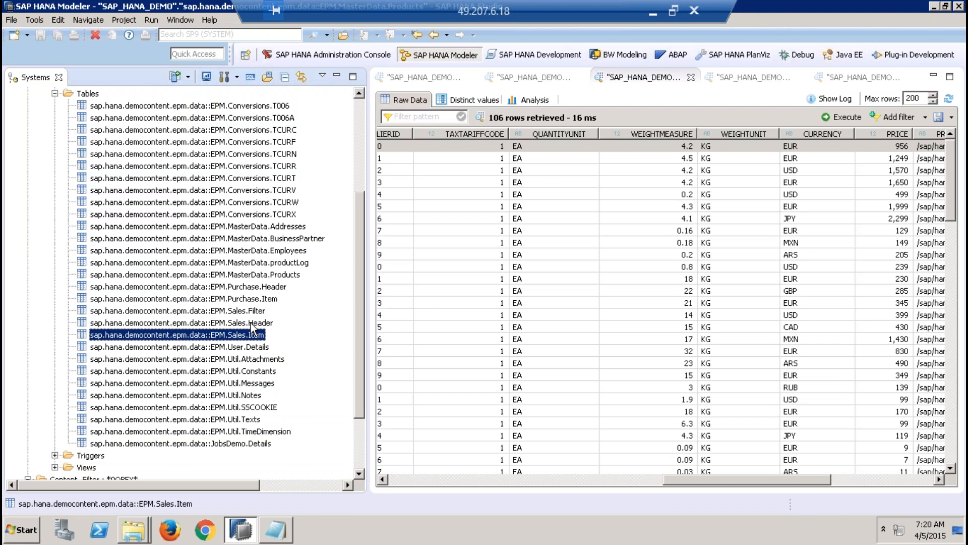
# Step: Open an enlarged data preview of the EPM.Sales.Header table
pyautogui.click(252, 323)
pyautogui.rightClick(252, 323)
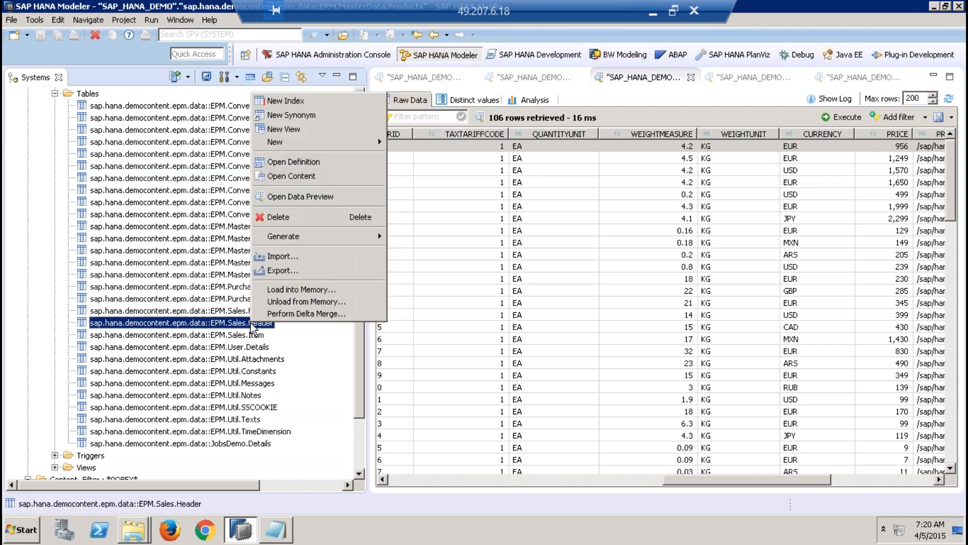
pyautogui.click(331, 193)
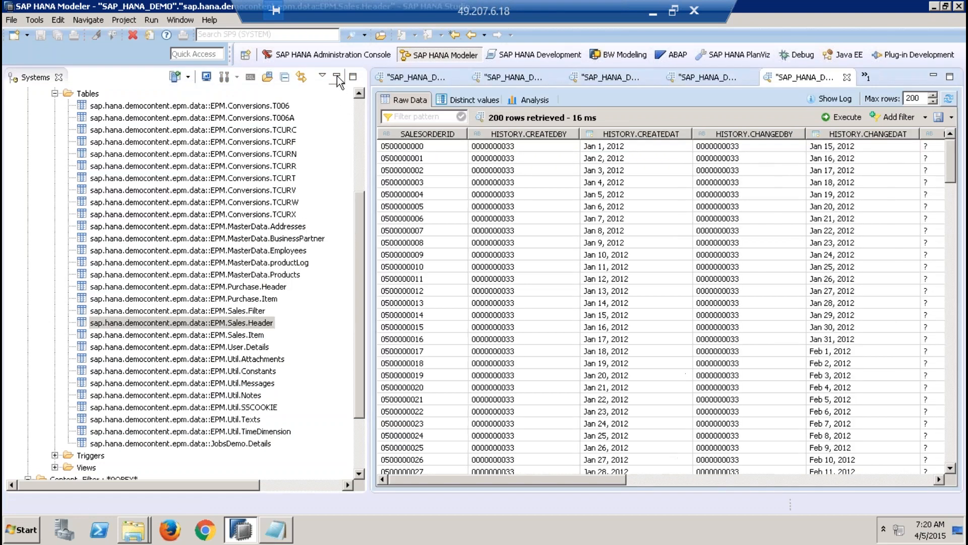
pyautogui.click(336, 76)
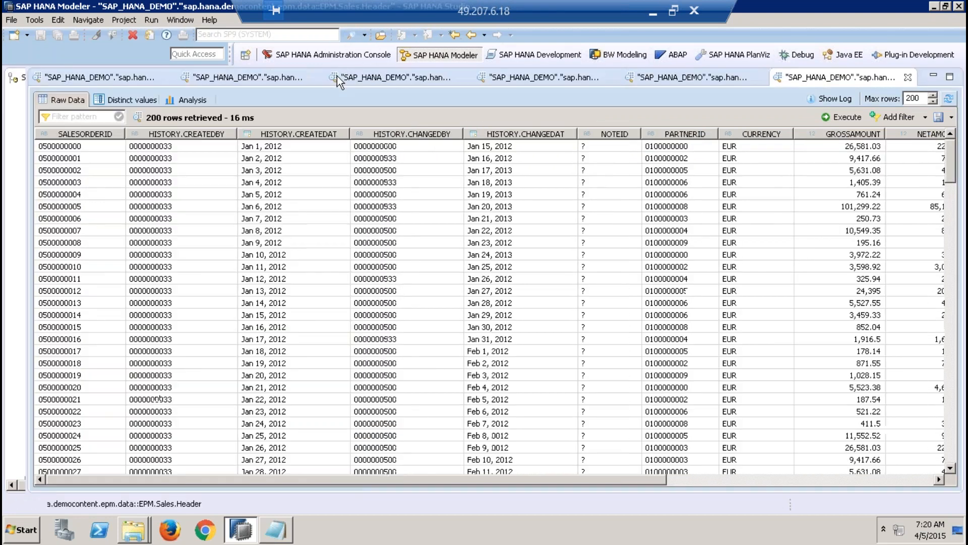
# Step: Examine the Sales.Header columns from SALESORDERID through PARTNERID and the amounts to LIFECYCLESTATUS, BILLINGSTATUS and DELIVERYSTATUS
pyautogui.click(85, 148)
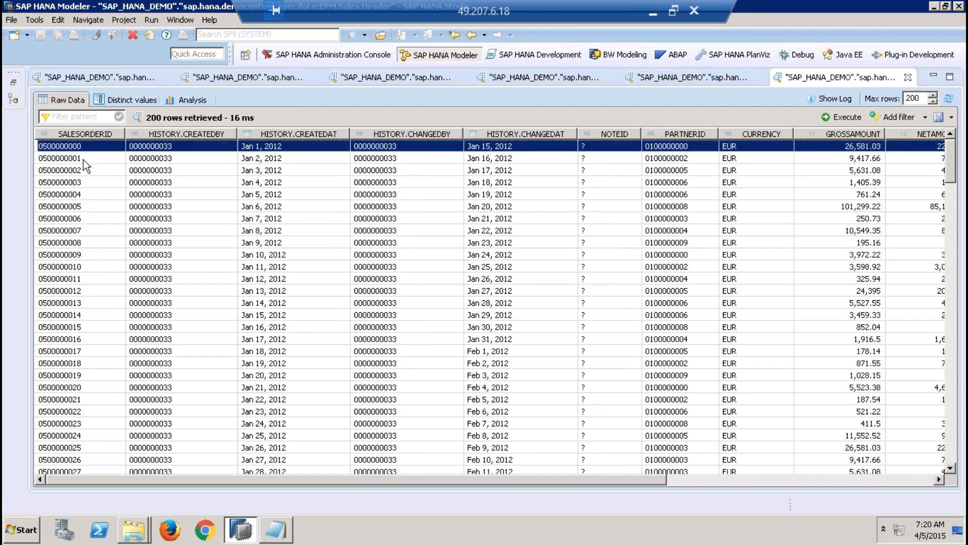
pyautogui.click(83, 159)
pyautogui.click(83, 165)
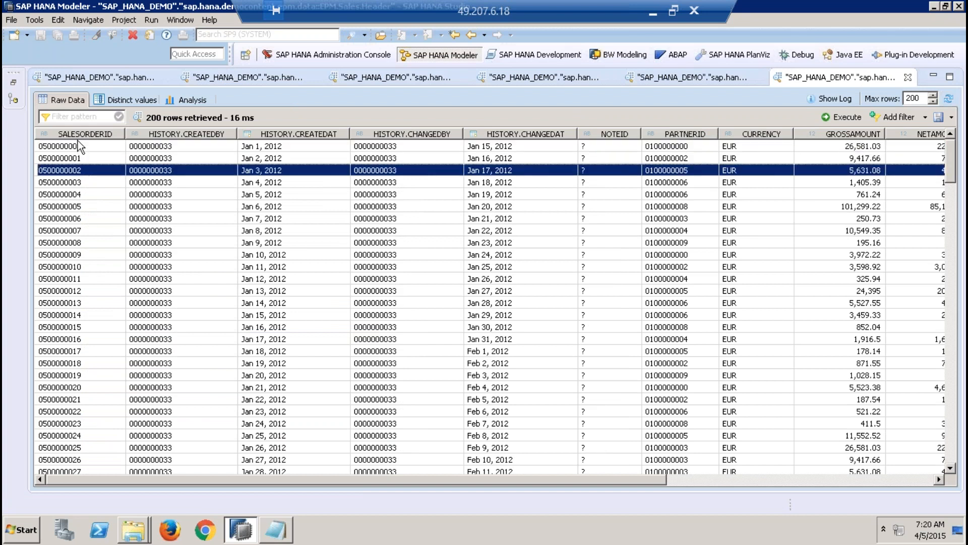
pyautogui.click(79, 146)
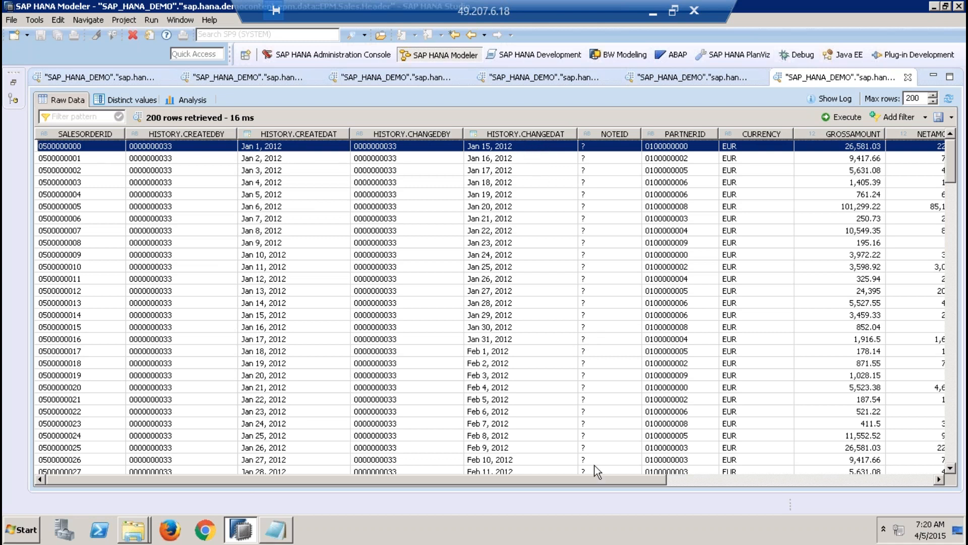
pyautogui.moveTo(592, 476); pyautogui.dragTo(675, 477)
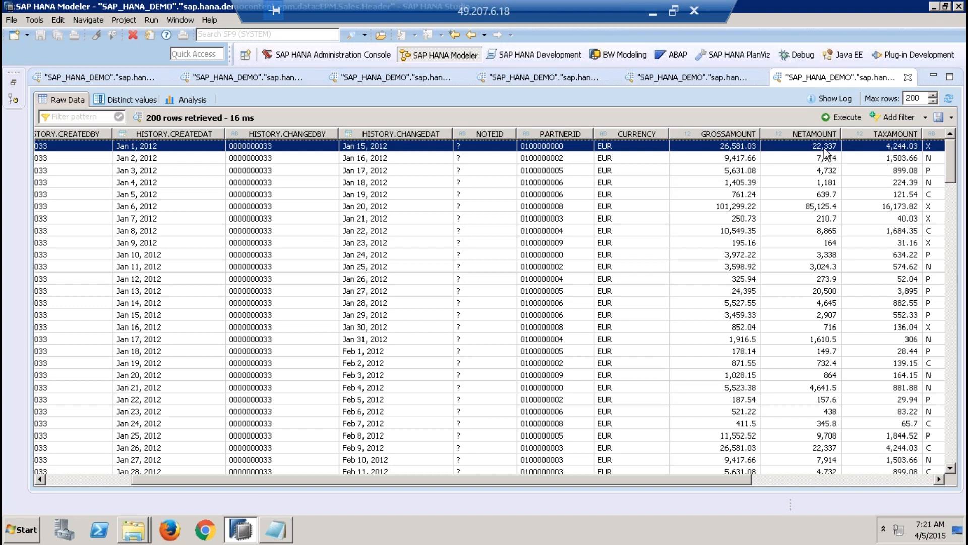
pyautogui.click(939, 479)
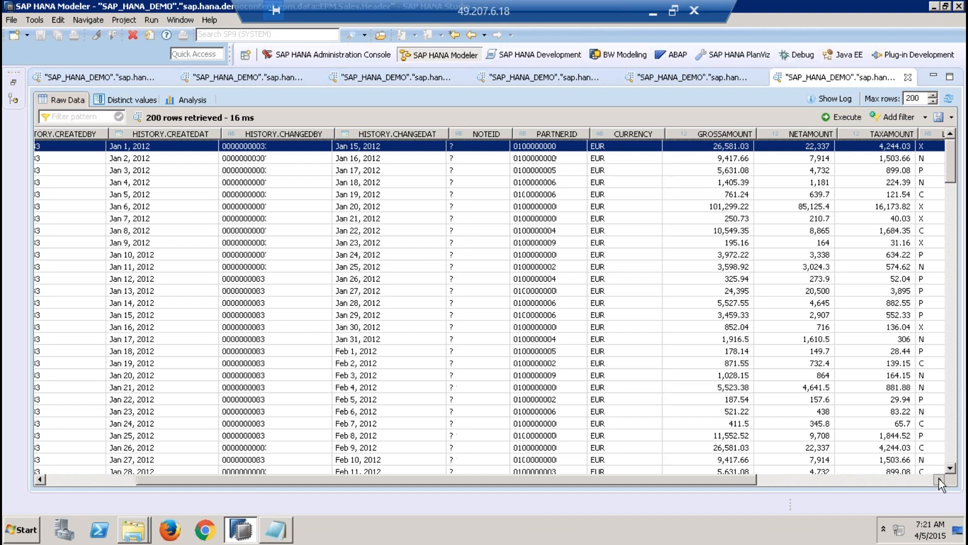
pyautogui.moveTo(939, 479); pyautogui.dragTo(939, 479)
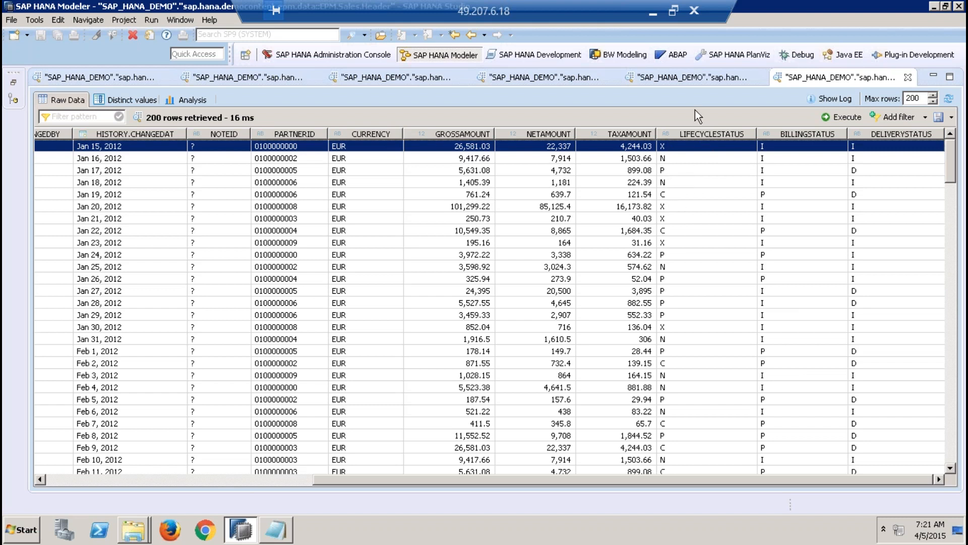
# Step: Clear the D_PR_TYPE filter from the EPM.Util.Constants preview and select the D_PO_AP Initial entry in language E
pyautogui.click(702, 78)
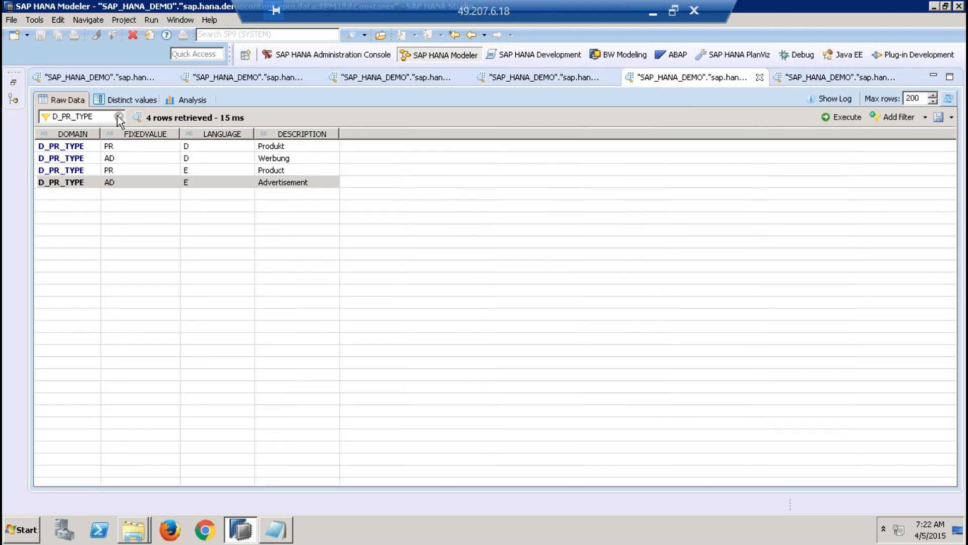
pyautogui.doubleClick(71, 116)
pyautogui.press('BackSpace')
pyautogui.press('Return')
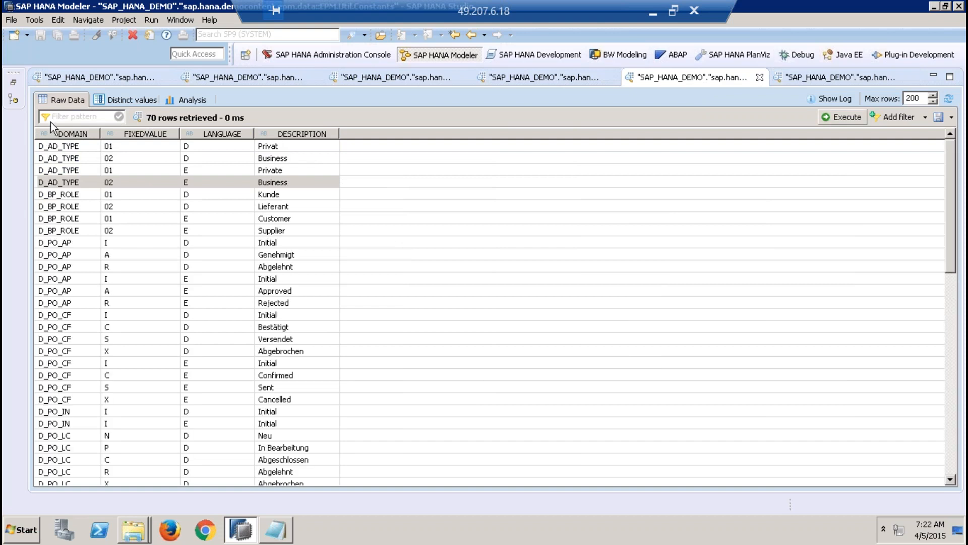
pyautogui.click(63, 280)
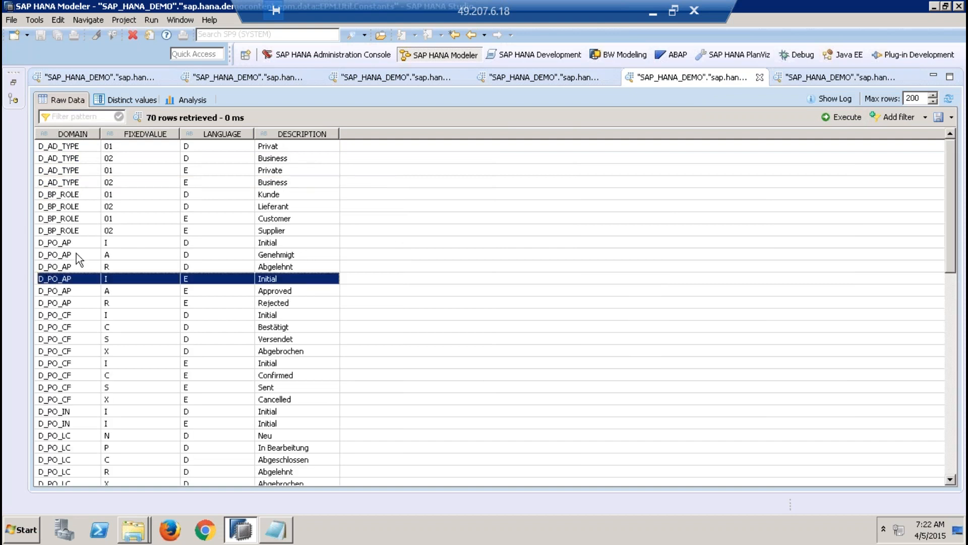
# Step: Look through the EPM.Util.Constants domains and filter the preview by D_SO
pyautogui.press('Down')
pyautogui.press('Down')
pyautogui.press('Down')
pyautogui.press('Down')
pyautogui.press('Down')
pyautogui.press('Down')
pyautogui.press('Down')
pyautogui.press('Down')
pyautogui.press('Down')
pyautogui.press('Down')
pyautogui.press('Down')
pyautogui.press('Down')
pyautogui.press('Down')
pyautogui.press('Down')
pyautogui.press('Down')
pyautogui.press('Down')
pyautogui.press('Down')
pyautogui.press('Down')
pyautogui.press('Down')
pyautogui.press('Down')
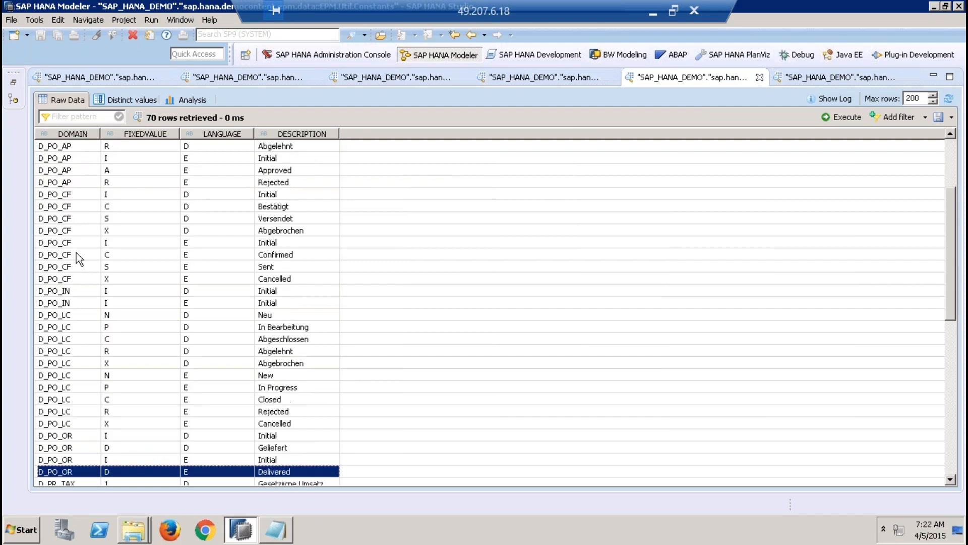
pyautogui.press('Down')
pyautogui.press('Down')
pyautogui.press('Down')
pyautogui.press('Down')
pyautogui.press('Down')
pyautogui.press('Down')
pyautogui.press('Down')
pyautogui.press('Down')
pyautogui.press('Down')
pyautogui.press('Down')
pyautogui.press('Down')
pyautogui.press('Down')
pyautogui.press('Down')
pyautogui.press('Down')
pyautogui.press('Down')
pyautogui.press('Down')
pyautogui.press('Down')
pyautogui.press('Down')
pyautogui.press('Down')
pyautogui.press('Down')
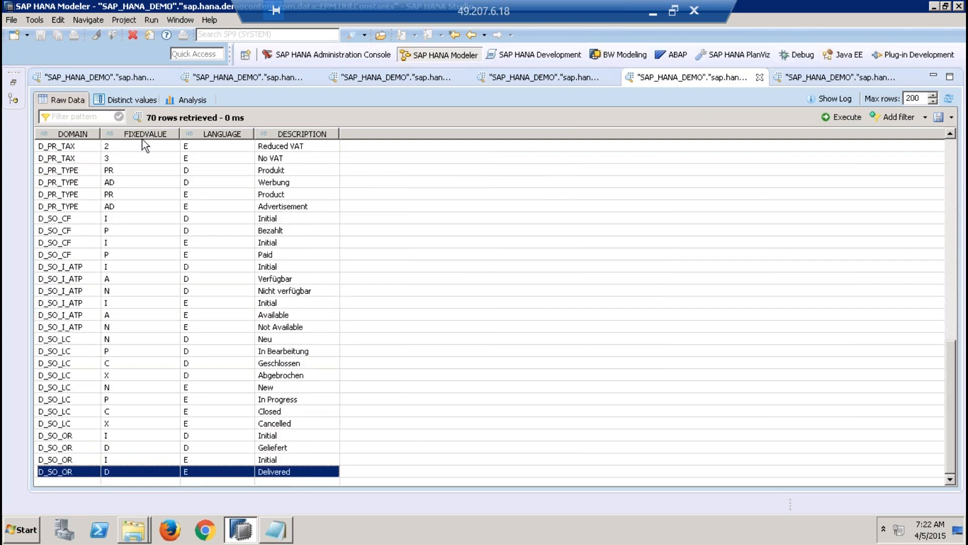
pyautogui.click(89, 117)
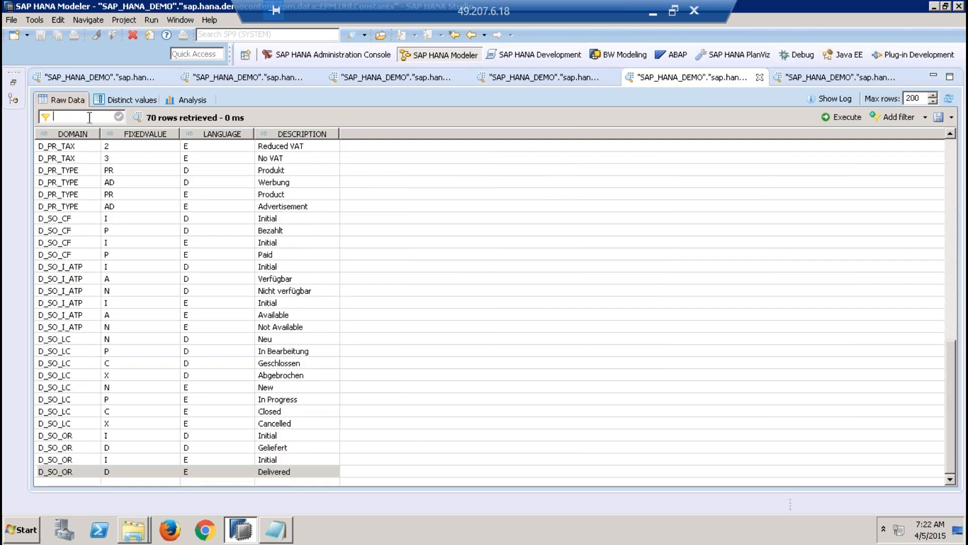
pyautogui.write('D_')
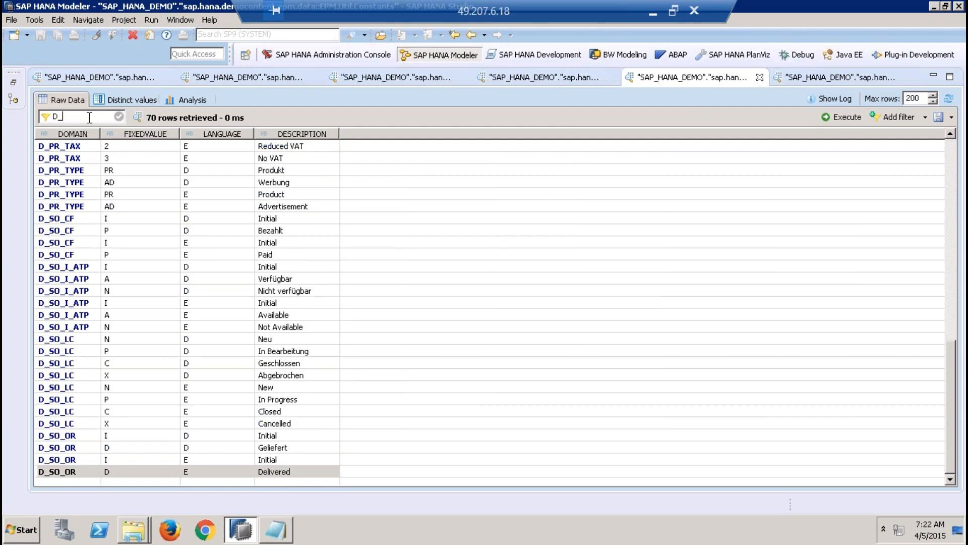
pyautogui.write('SO')
pyautogui.press('Return')
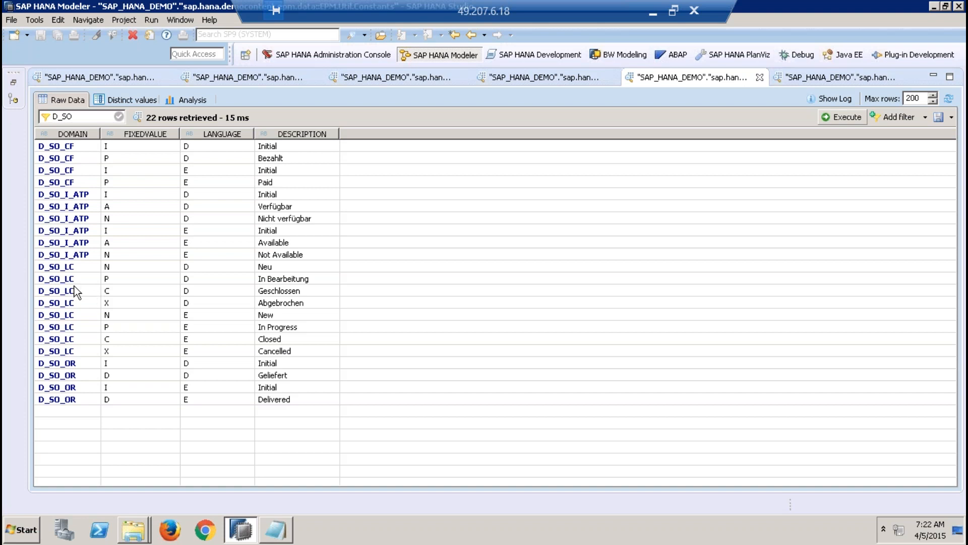
# Step: Examine the D_SO_LC domain's language E entries for fixed values N, P, C and X
pyautogui.click(80, 265)
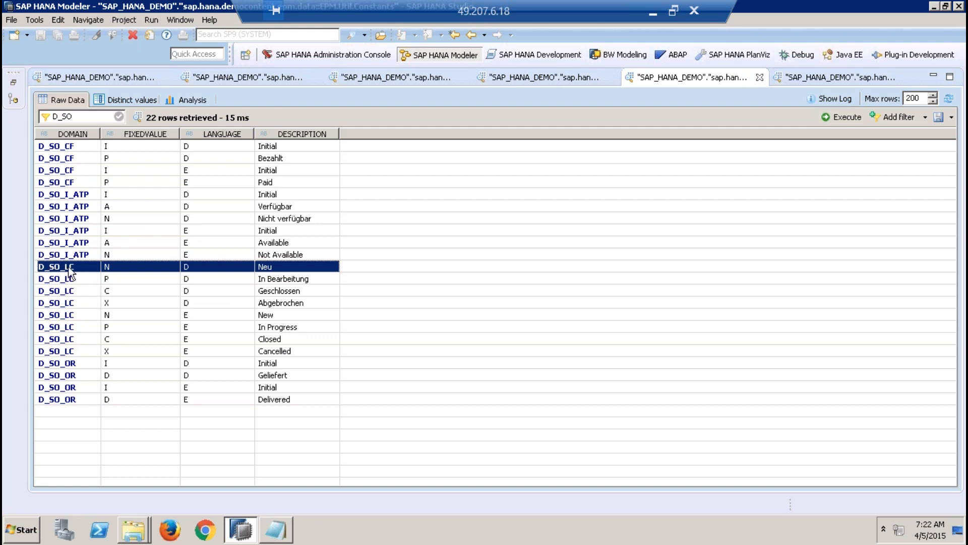
pyautogui.click(195, 316)
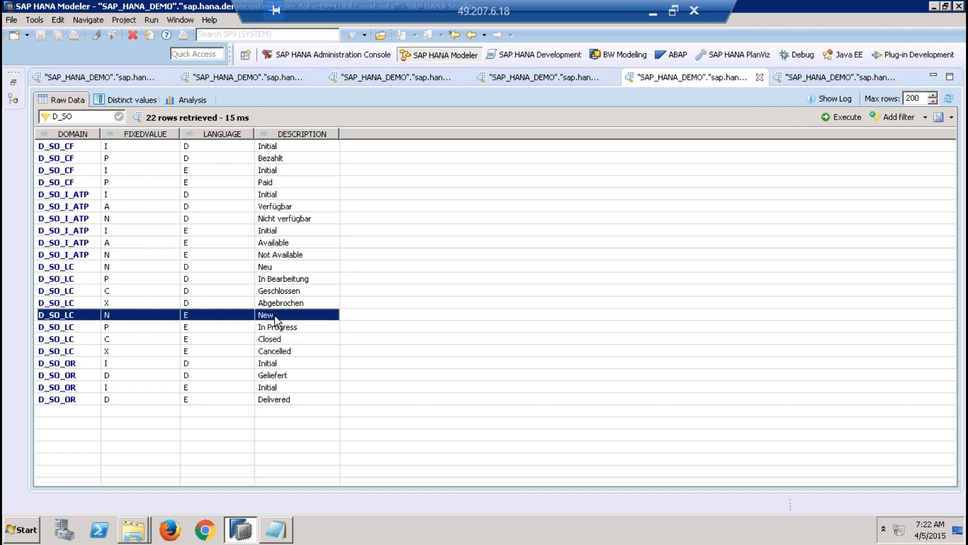
pyautogui.click(139, 329)
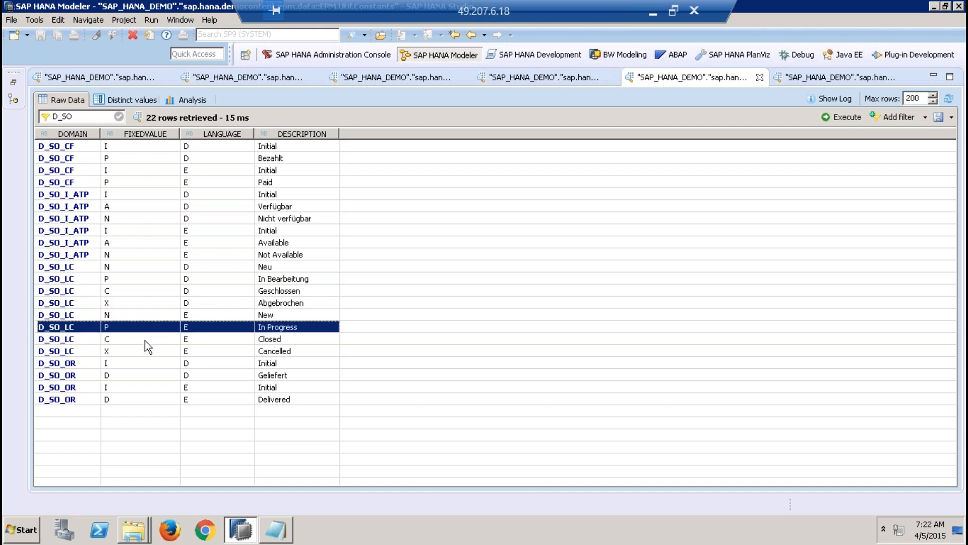
pyautogui.click(130, 340)
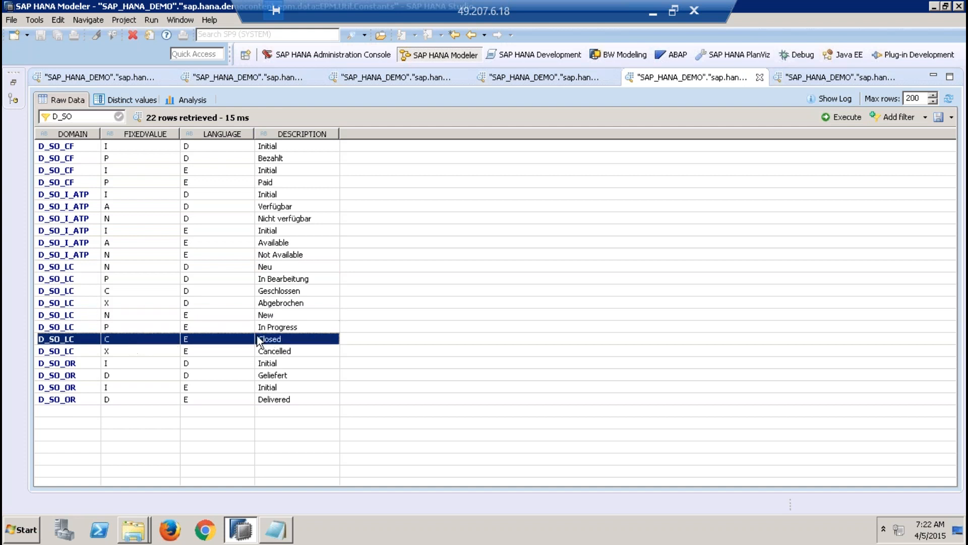
pyautogui.click(133, 351)
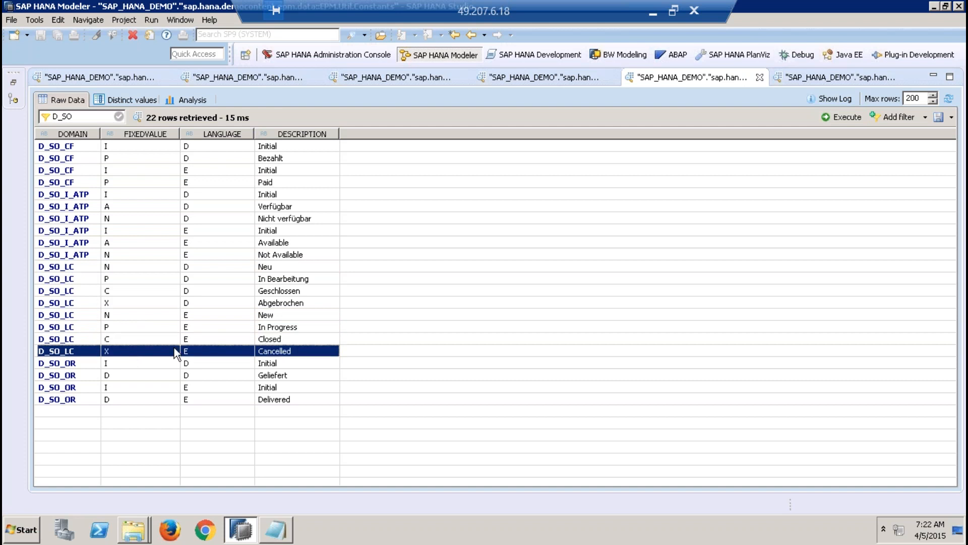
# Step: Compare the LIFECYCLESTATUS codes X, N, P and C in the EPM.Sales.Header preview with those constants
pyautogui.click(831, 78)
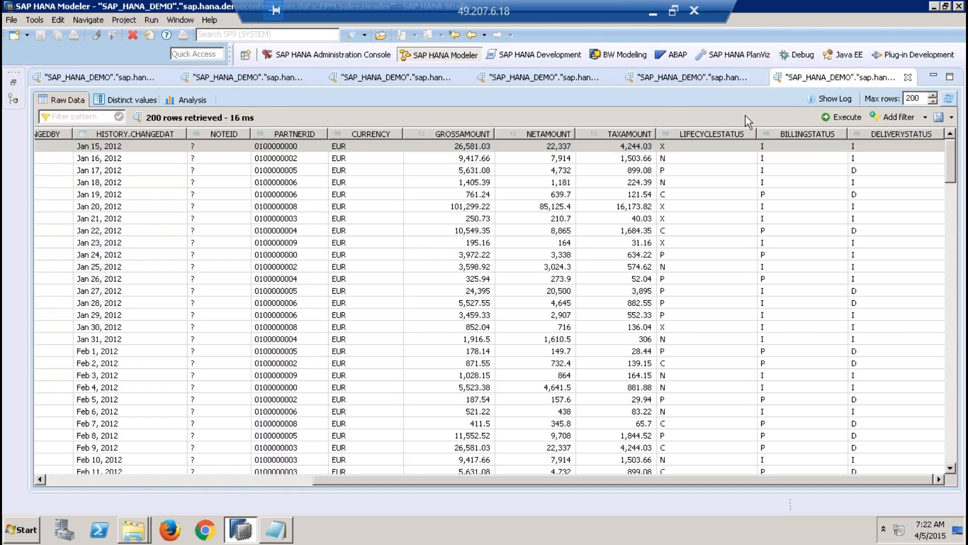
pyautogui.click(679, 147)
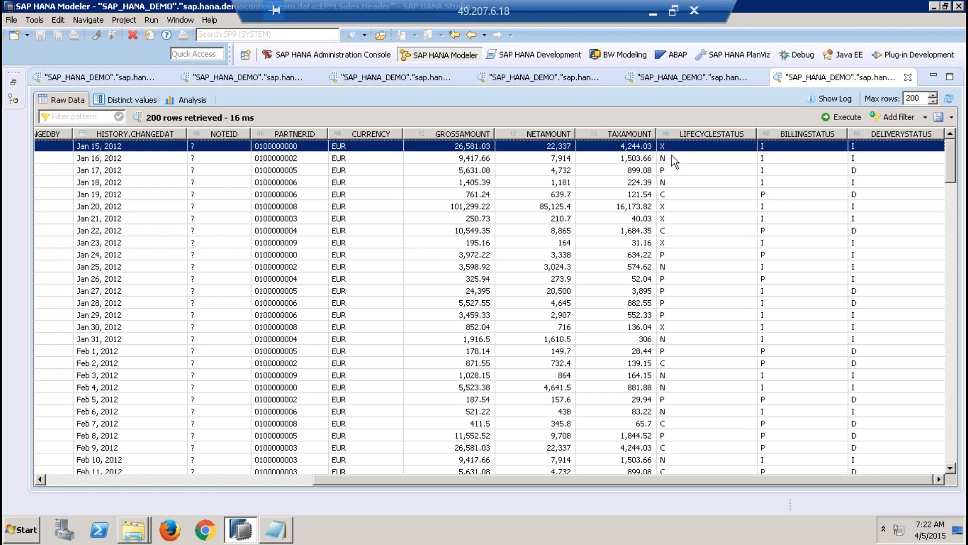
pyautogui.click(672, 155)
pyautogui.click(676, 171)
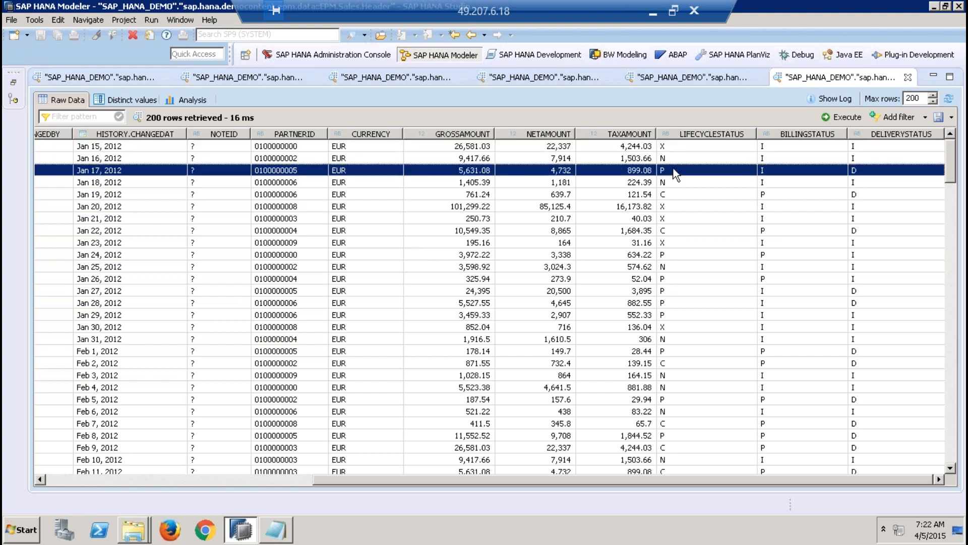
pyautogui.click(675, 194)
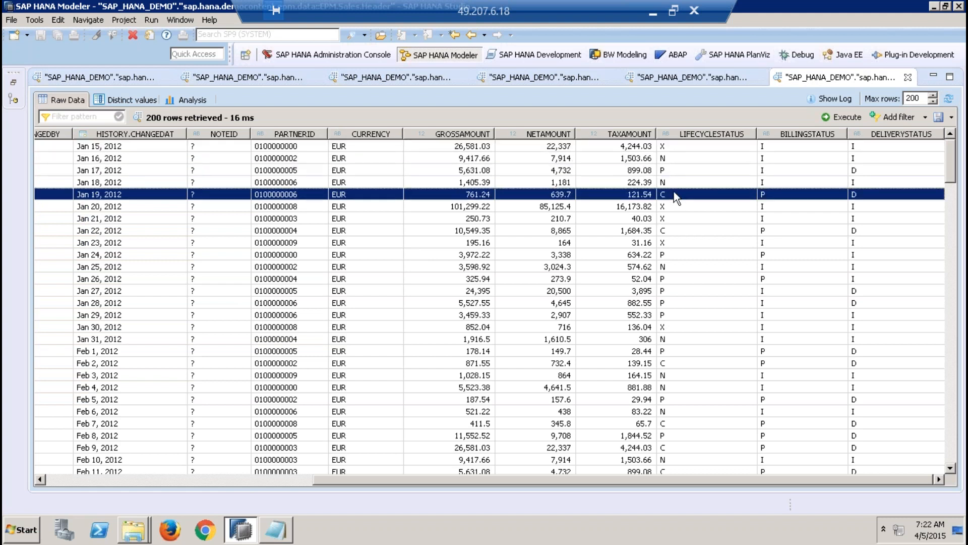
# Step: Check the BILLINGSTATUS column of EPM.Sales.Header against the D_SO_CF entries in EPM.Util.Constants
pyautogui.click(706, 75)
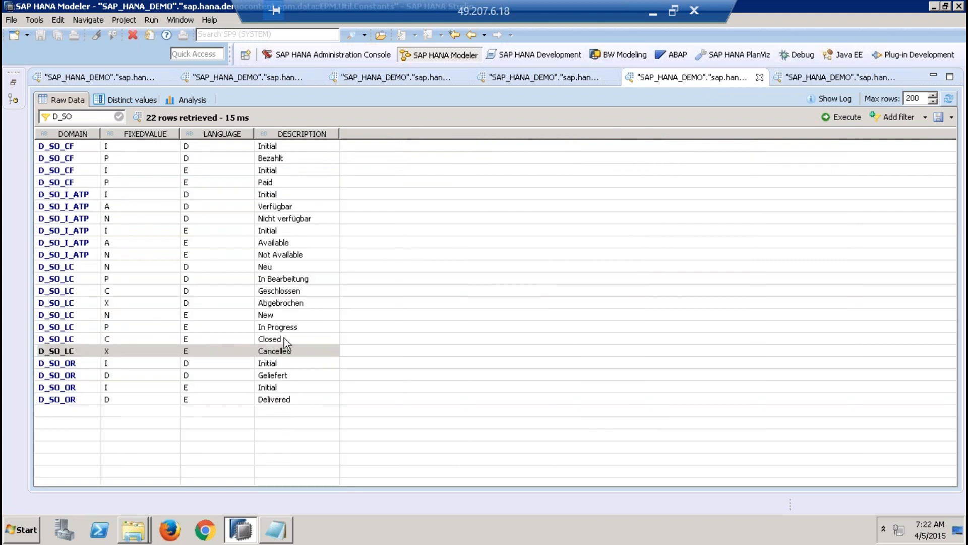
pyautogui.click(836, 70)
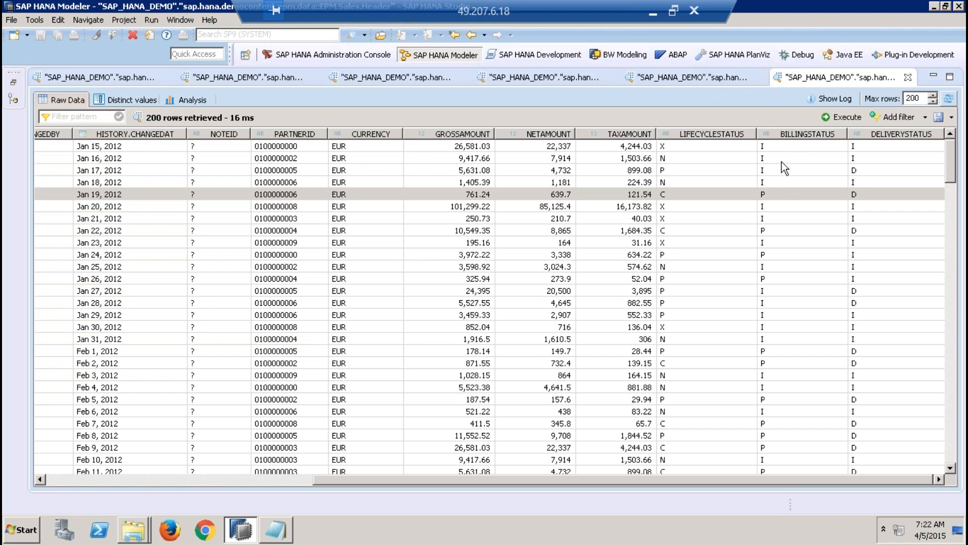
pyautogui.click(708, 79)
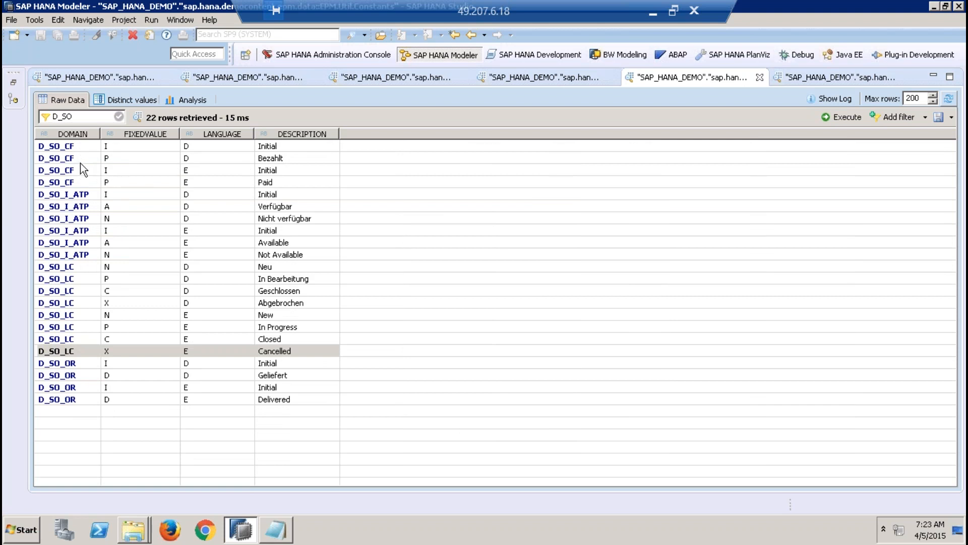
pyautogui.click(115, 146)
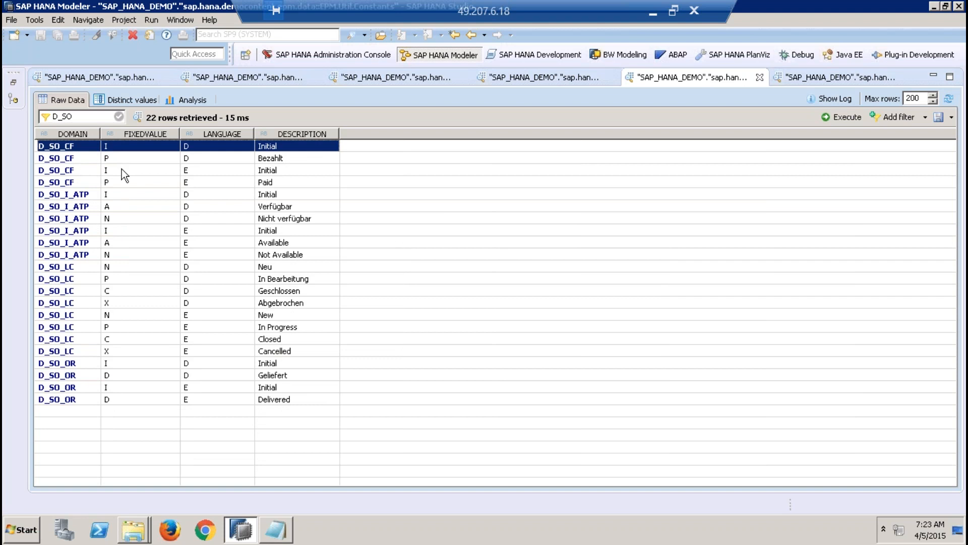
pyautogui.click(122, 171)
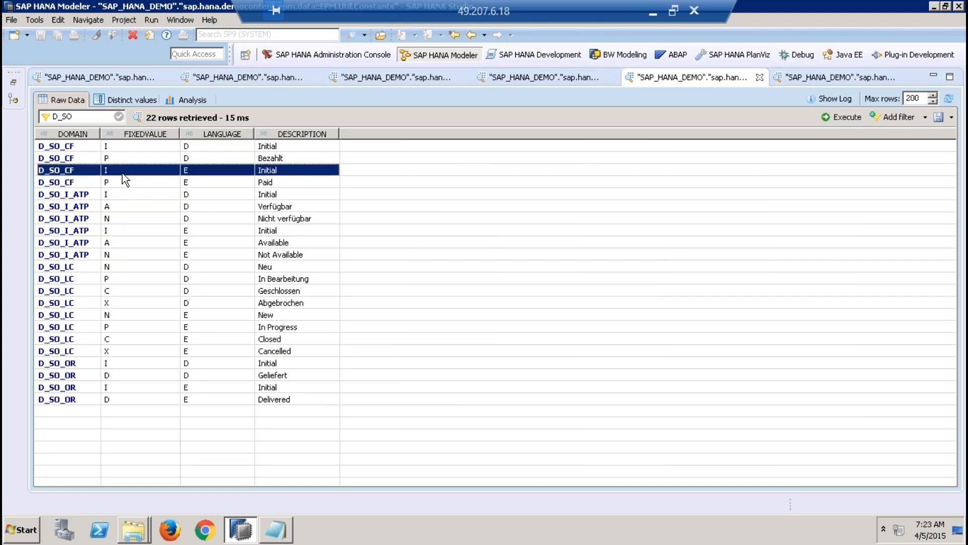
# Step: Broaden the EPM.Util.Constants preview filter to D_
pyautogui.click(95, 121)
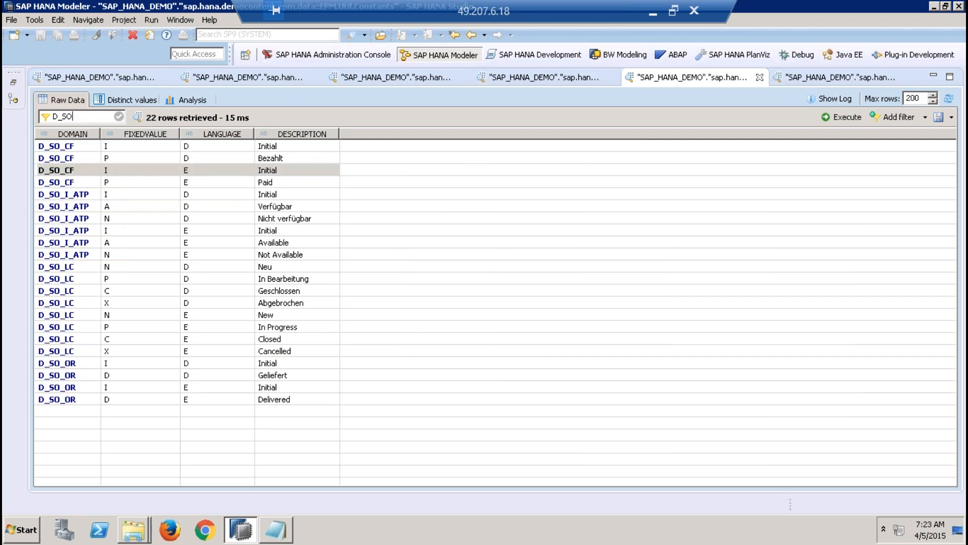
pyautogui.press('BackSpace')
pyautogui.press('BackSpace')
pyautogui.press('Return')
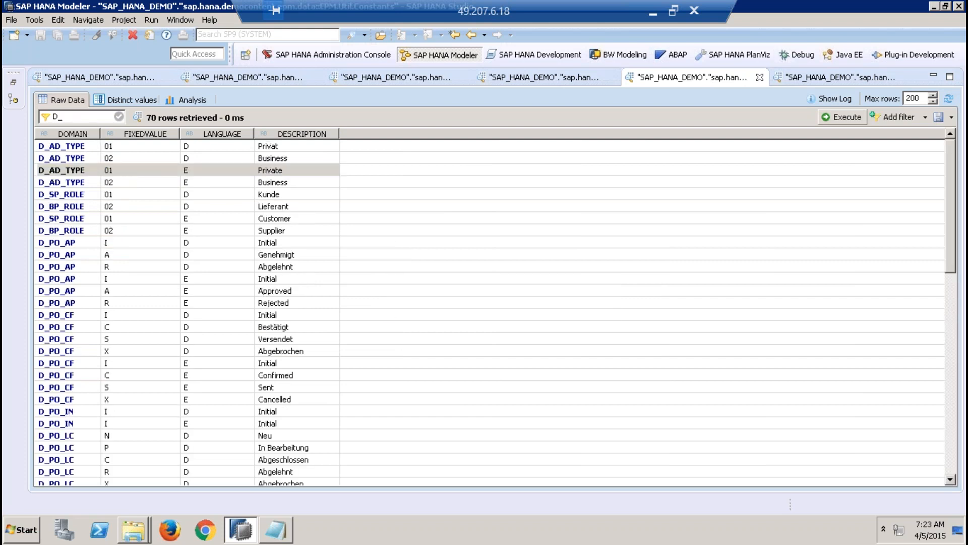
# Step: Look through the constants from D_PO_AP to D_SO_OR for the domain that matches the sales delivery status
pyautogui.click(72, 280)
pyautogui.press('Down')
pyautogui.press('Down')
pyautogui.press('Down')
pyautogui.press('Down')
pyautogui.press('Down')
pyautogui.press('Down')
pyautogui.press('Down')
pyautogui.press('Down')
pyautogui.press('Down')
pyautogui.press('Down')
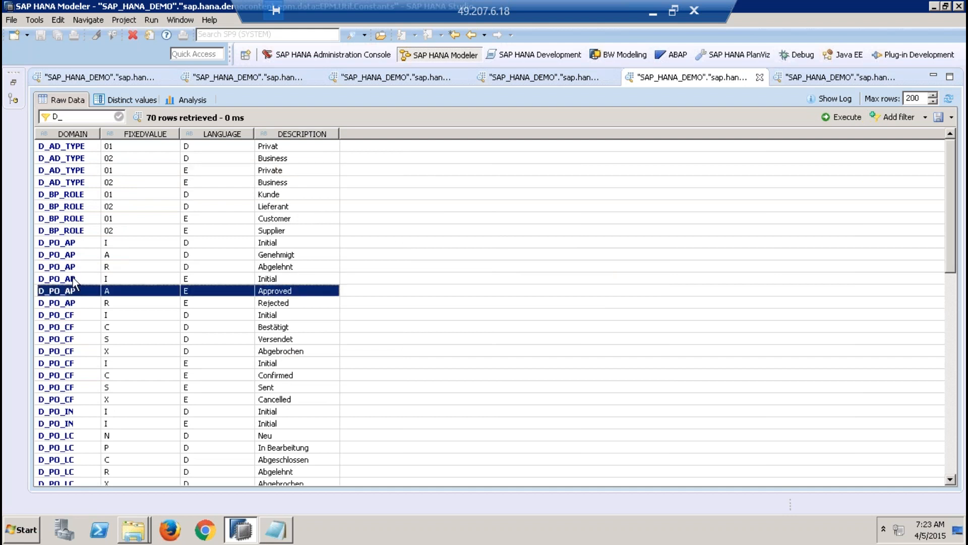
pyautogui.press('Down')
pyautogui.press('Down')
pyautogui.press('Down')
pyautogui.press('Down')
pyautogui.press('Down')
pyautogui.press('Down')
pyautogui.press('Down')
pyautogui.press('Down')
pyautogui.press('Down')
pyautogui.press('Down')
pyautogui.press('Down')
pyautogui.press('Down')
pyautogui.press('Down')
pyautogui.press('Down')
pyautogui.press('Down')
pyautogui.press('Down')
pyautogui.press('Down')
pyautogui.press('Down')
pyautogui.press('Down')
pyautogui.press('Down')
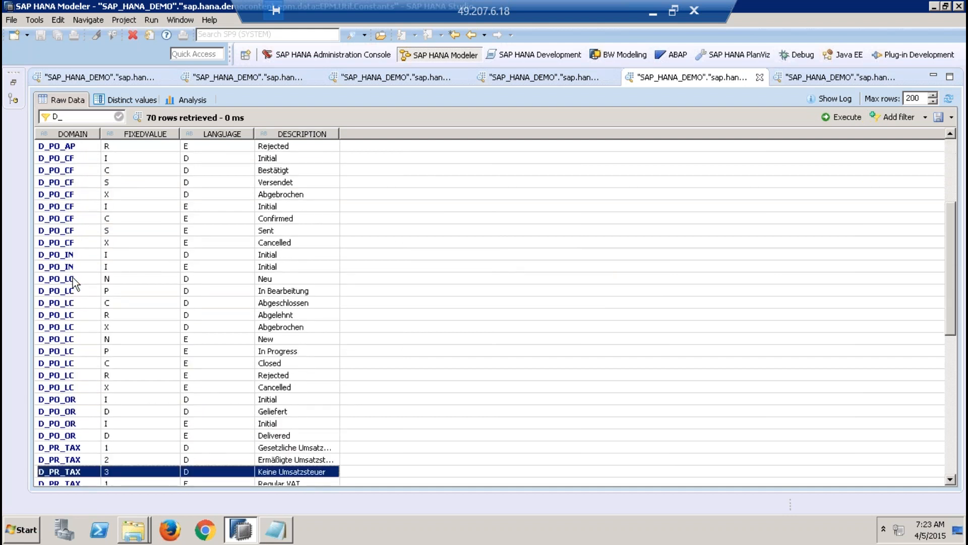
pyautogui.press('Down')
pyautogui.press('Down')
pyautogui.press('Down')
pyautogui.press('Down')
pyautogui.press('Down')
pyautogui.press('Down')
pyautogui.press('Down')
pyautogui.press('Down')
pyautogui.press('Down')
pyautogui.press('Down')
pyautogui.press('Down')
pyautogui.press('Down')
pyautogui.press('Down')
pyautogui.press('Down')
pyautogui.press('Down')
pyautogui.press('Down')
pyautogui.press('Down')
pyautogui.press('Down')
pyautogui.press('Down')
pyautogui.press('Down')
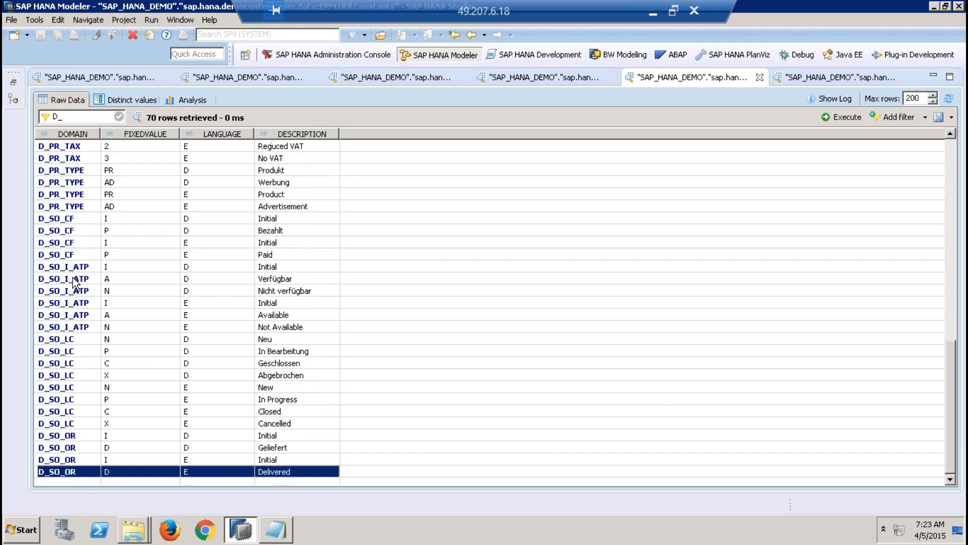
pyautogui.press('Up')
pyautogui.press('Up')
pyautogui.press('Up')
pyautogui.press('Up')
pyautogui.press('Up')
pyautogui.press('Up')
pyautogui.press('Up')
pyautogui.press('Up')
pyautogui.press('Up')
pyautogui.press('Up')
pyautogui.press('Up')
pyautogui.press('Up')
pyautogui.press('Up')
pyautogui.press('Up')
pyautogui.press('Up')
pyautogui.press('Up')
pyautogui.press('Up')
pyautogui.press('Up')
pyautogui.press('Up')
pyautogui.press('Up')
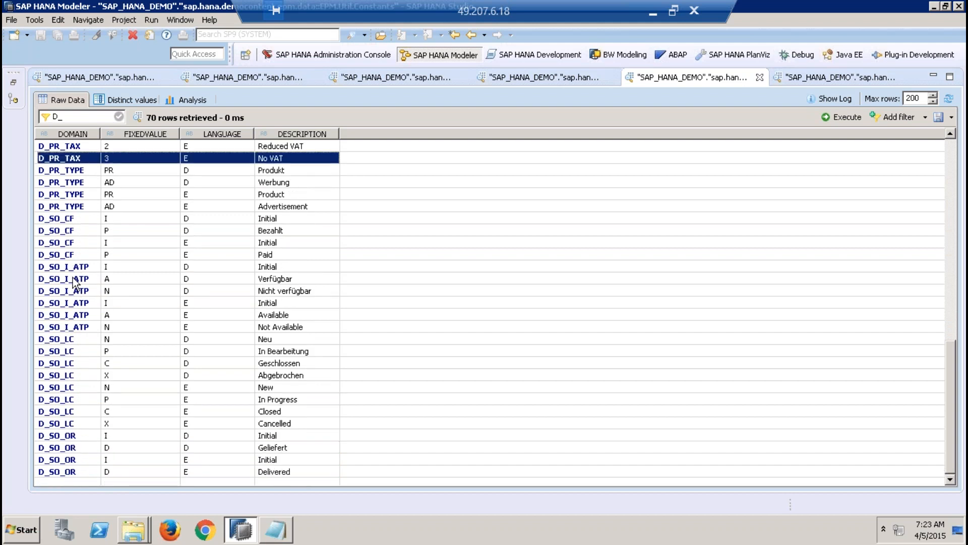
pyautogui.press('Up')
pyautogui.press('Up')
pyautogui.press('Up')
pyautogui.press('Up')
pyautogui.press('Up')
pyautogui.press('Up')
pyautogui.press('Up')
pyautogui.press('Up')
pyautogui.press('Up')
pyautogui.press('Up')
pyautogui.press('Up')
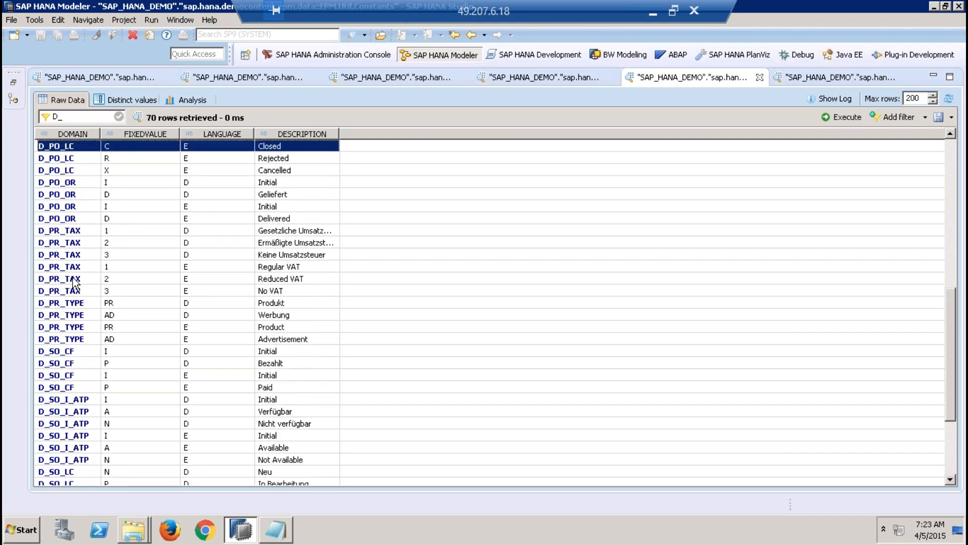
pyautogui.press('Down')
pyautogui.press('Down')
pyautogui.press('Down')
pyautogui.press('Down')
pyautogui.press('Down')
pyautogui.press('Down')
pyautogui.press('Down')
pyautogui.press('Down')
pyautogui.press('Down')
pyautogui.press('Down')
pyautogui.press('Down')
pyautogui.press('Down')
pyautogui.press('Down')
pyautogui.press('Down')
pyautogui.press('Down')
pyautogui.press('Down')
pyautogui.press('Down')
pyautogui.press('Down')
pyautogui.press('Down')
pyautogui.press('Down')
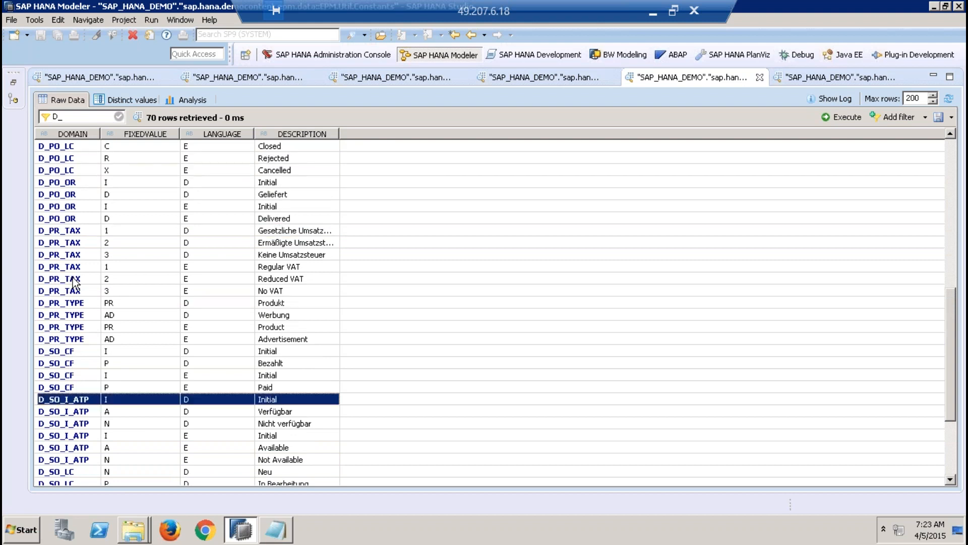
pyautogui.press('Down')
pyautogui.press('Down')
pyautogui.press('Down')
pyautogui.press('Down')
pyautogui.press('Down')
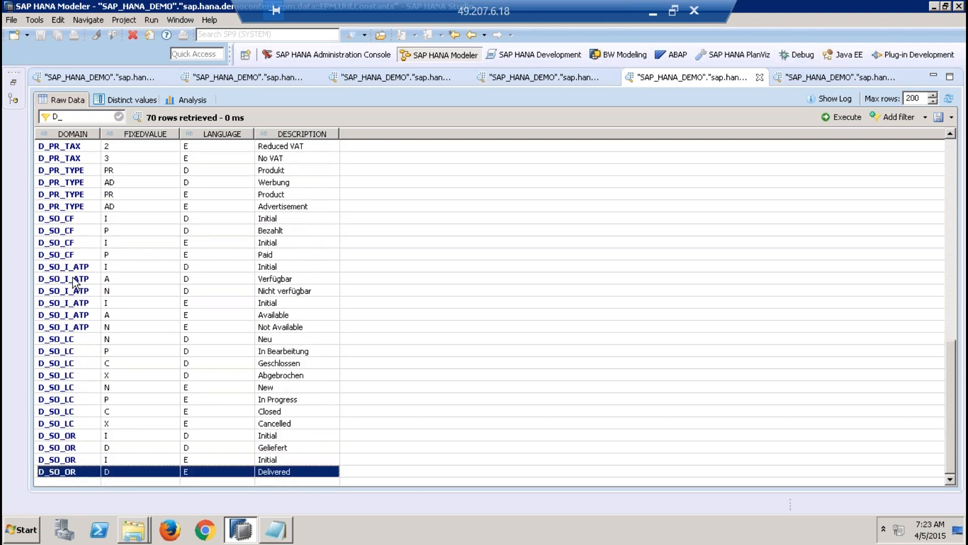
pyautogui.press('Up')
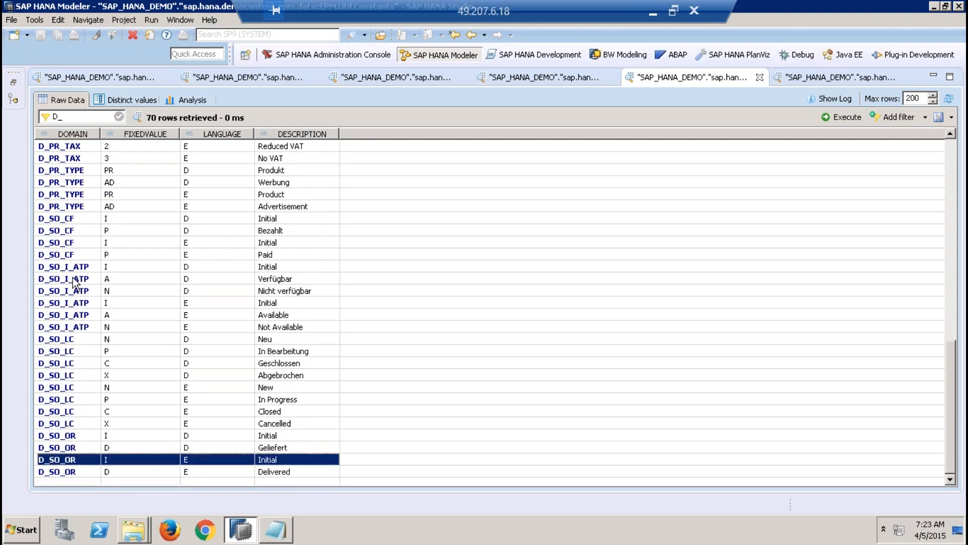
pyautogui.press('Up')
pyautogui.press('Up')
pyautogui.press('Up')
pyautogui.press('Up')
pyautogui.press('Up')
pyautogui.press('Down')
pyautogui.press('Down')
pyautogui.press('Down')
pyautogui.press('Down')
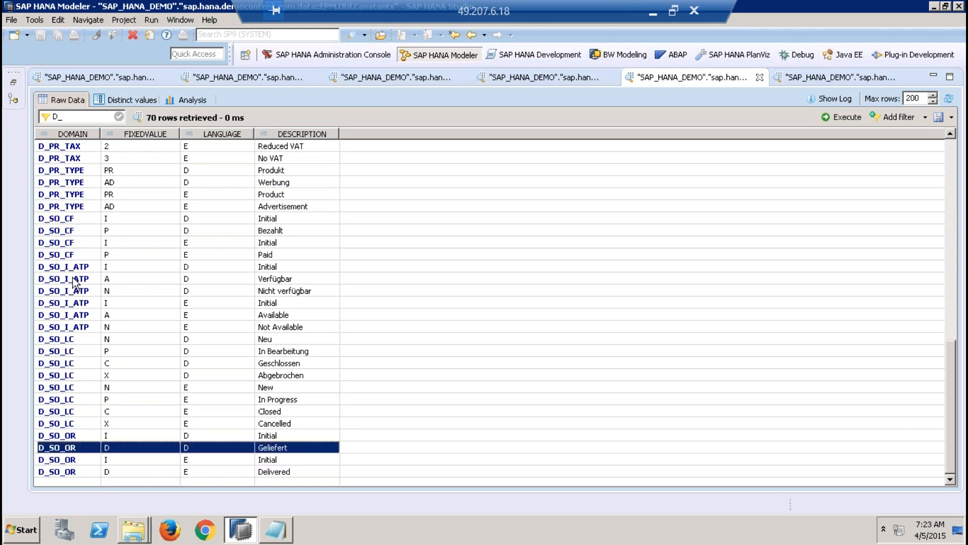
pyautogui.press('Down')
pyautogui.press('Down')
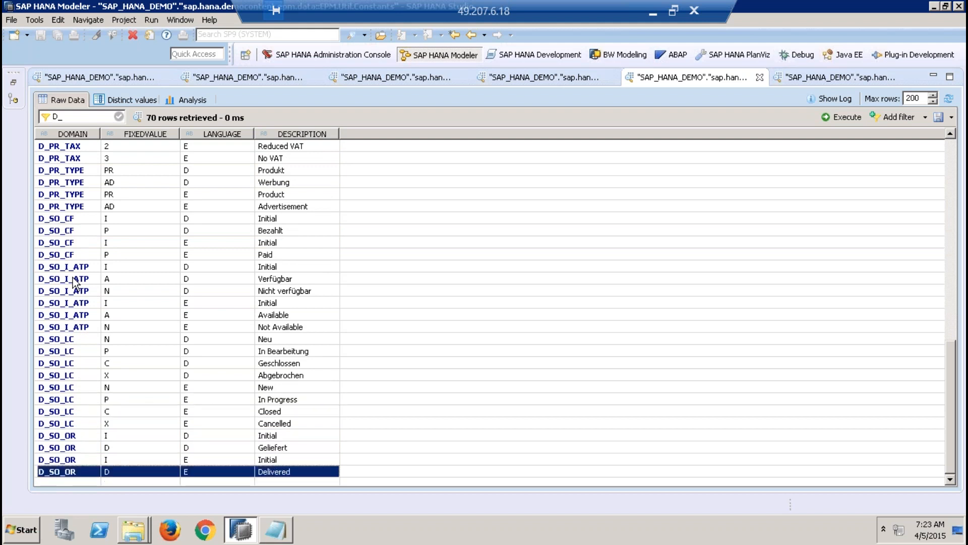
# Step: Compare the D_SO_OR Initial and Delivered entries in language E with the DELIVERYSTATUS column of EPM.Sales.Header
pyautogui.click(133, 459)
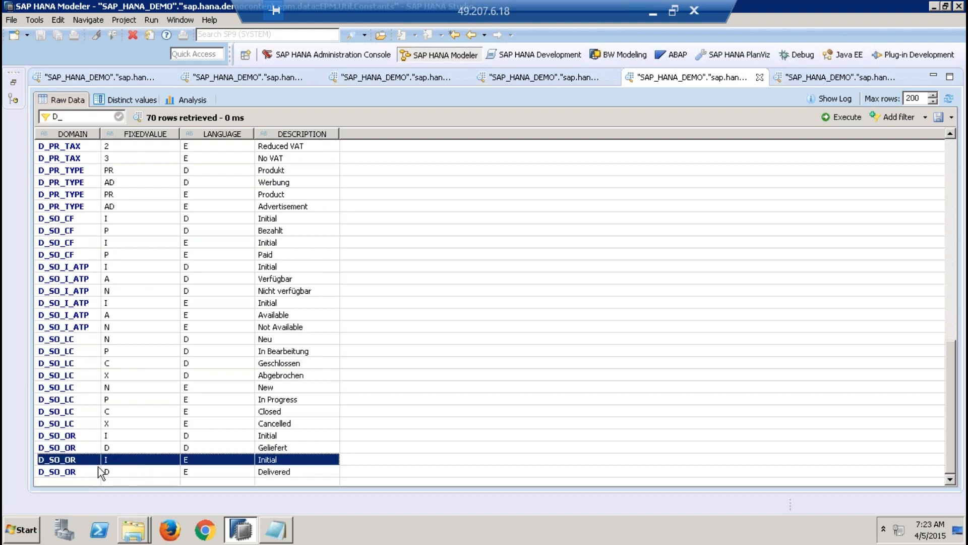
pyautogui.click(130, 469)
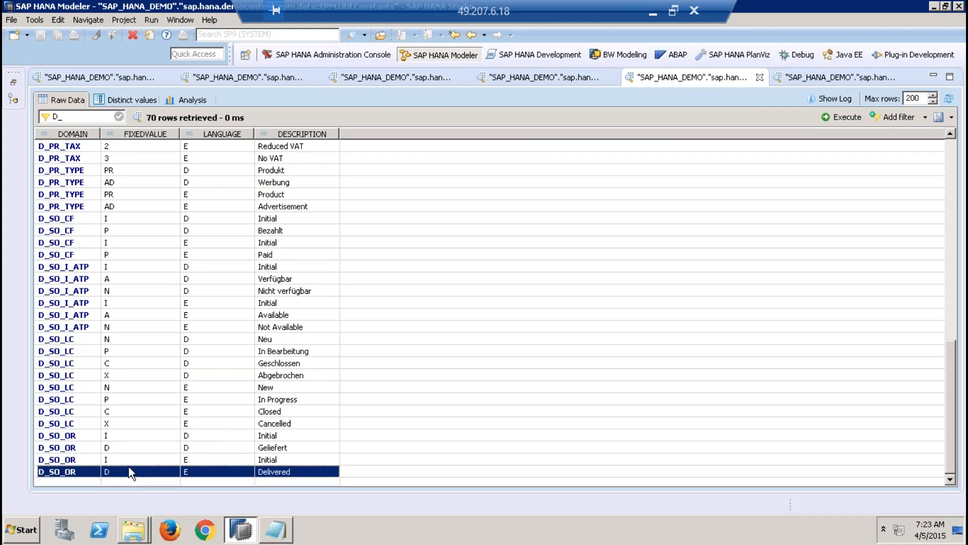
pyautogui.click(270, 461)
pyautogui.click(285, 471)
pyautogui.click(803, 76)
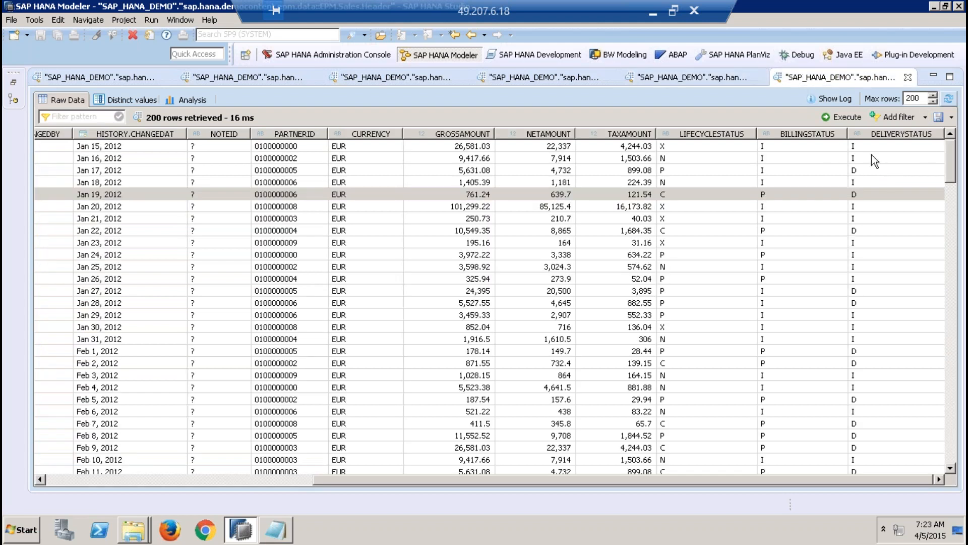
pyautogui.click(867, 145)
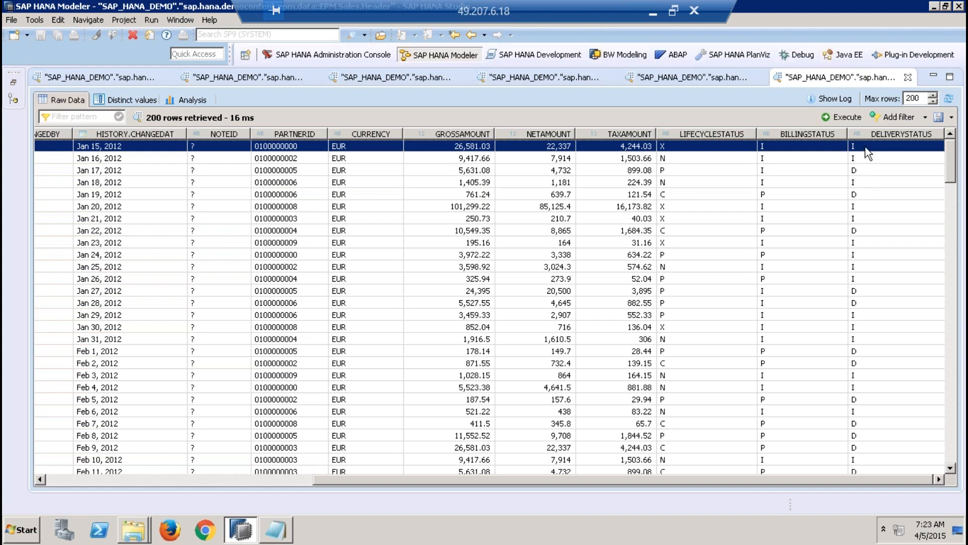
# Step: Compare the status columns of EPM.Sales.Header with the D_SO_CF, D_SO_OR and D_SO_LC entries in EPM.Util.Constants
pyautogui.click(868, 171)
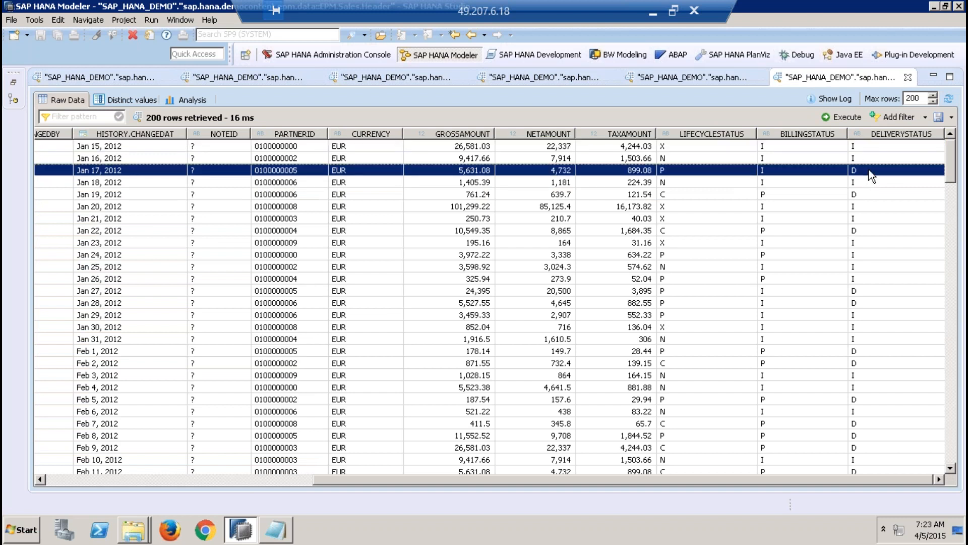
pyautogui.click(694, 77)
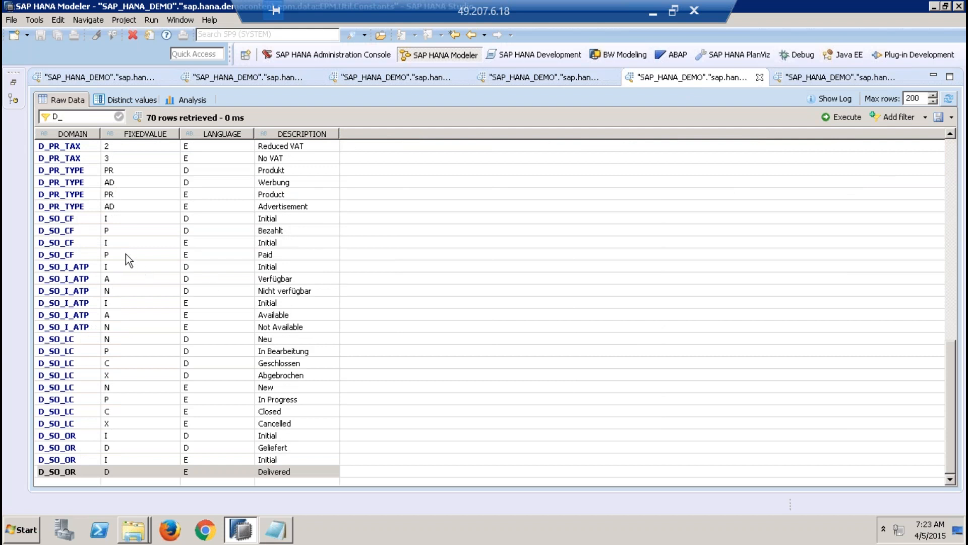
pyautogui.click(113, 244)
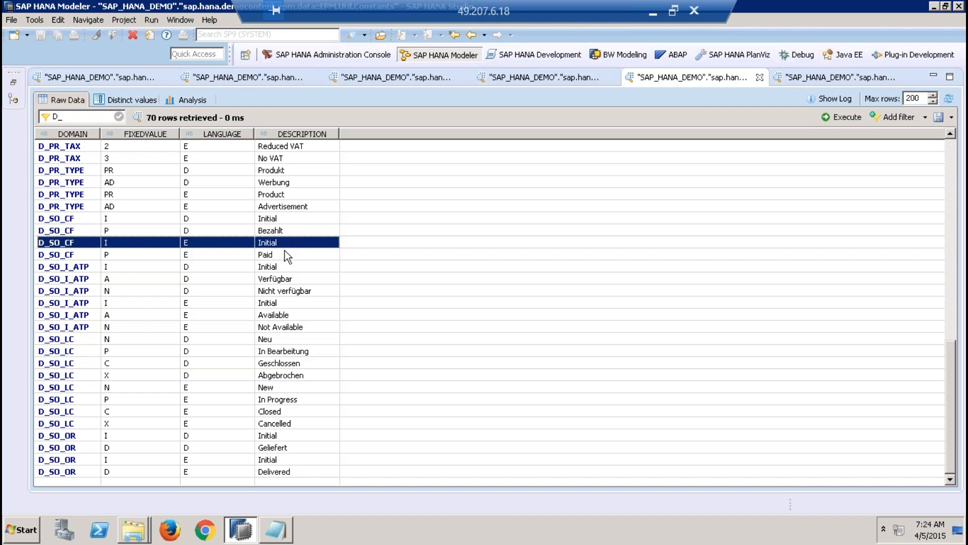
pyautogui.click(134, 253)
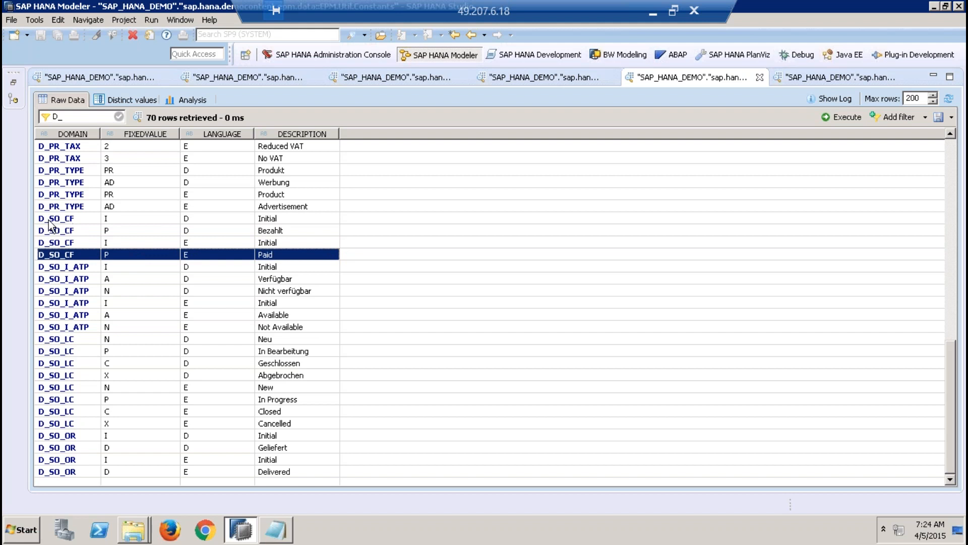
pyautogui.click(77, 222)
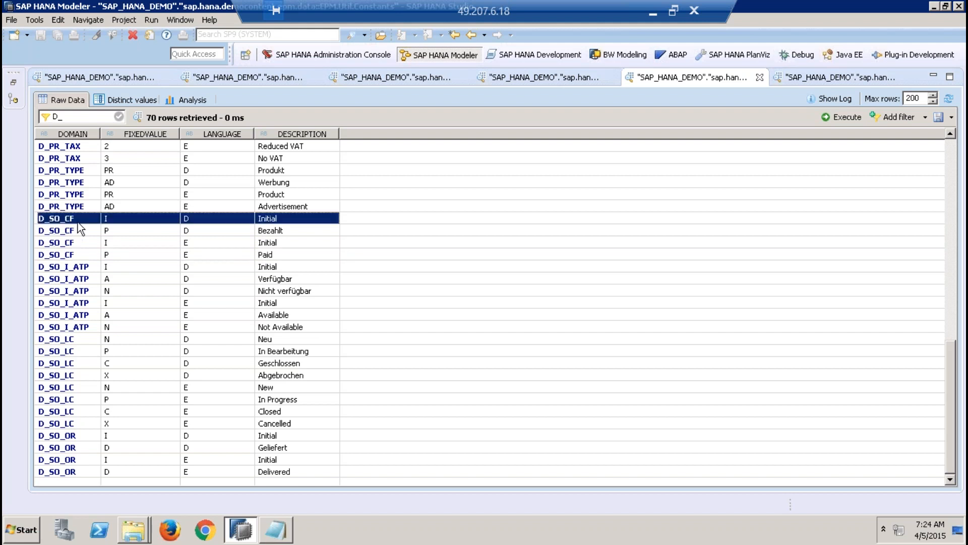
pyautogui.click(54, 437)
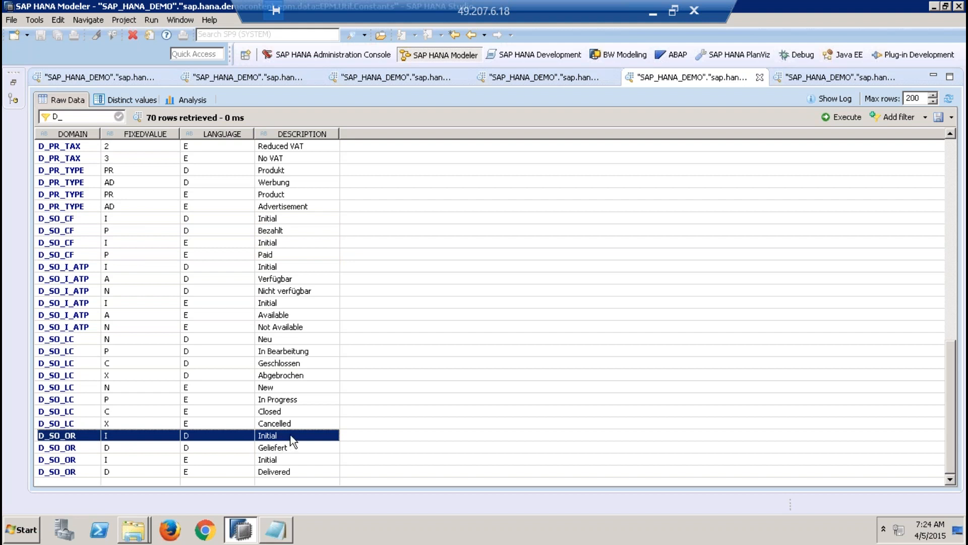
pyautogui.click(63, 353)
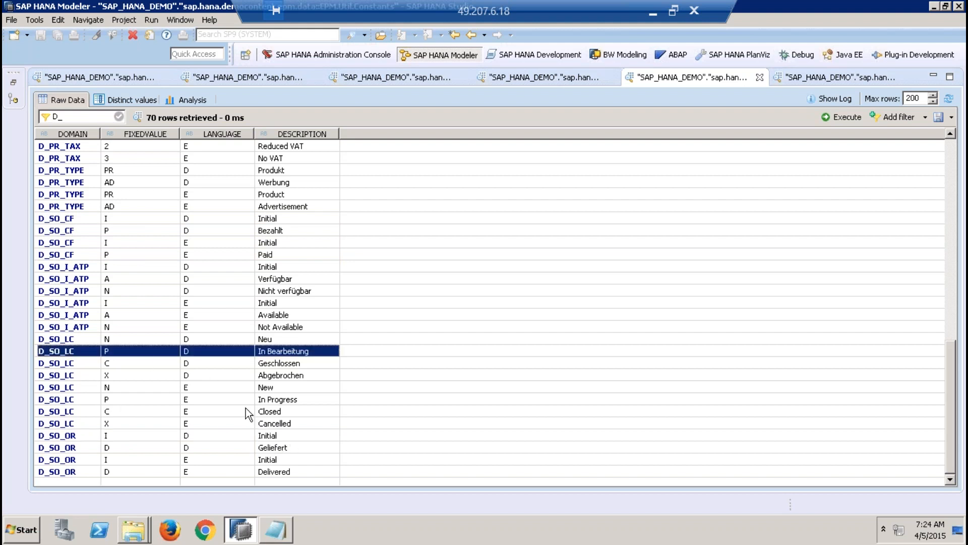
# Step: Review the EPM.Sales.Header columns from SALESORDERID through PARTNERID and CURRENCY to the amounts
pyautogui.click(820, 80)
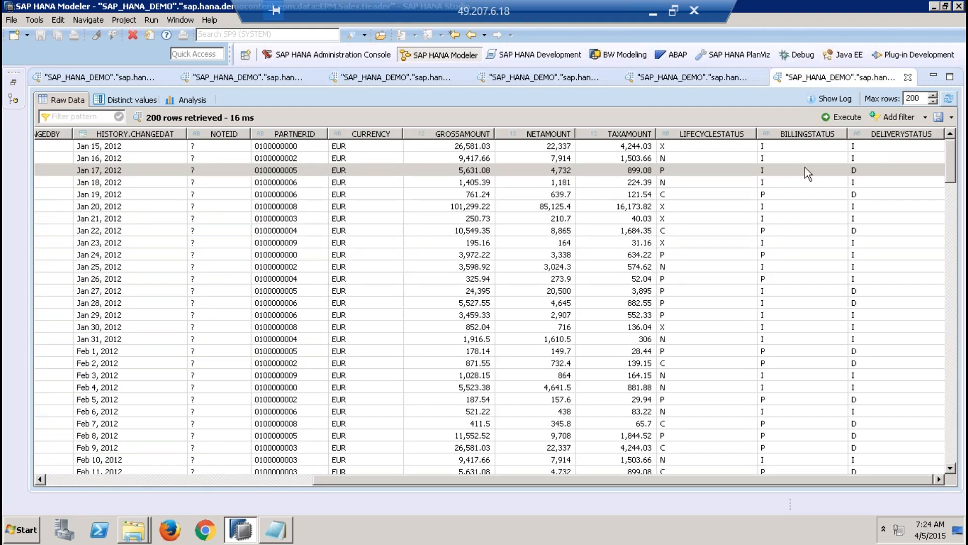
pyautogui.click(175, 479)
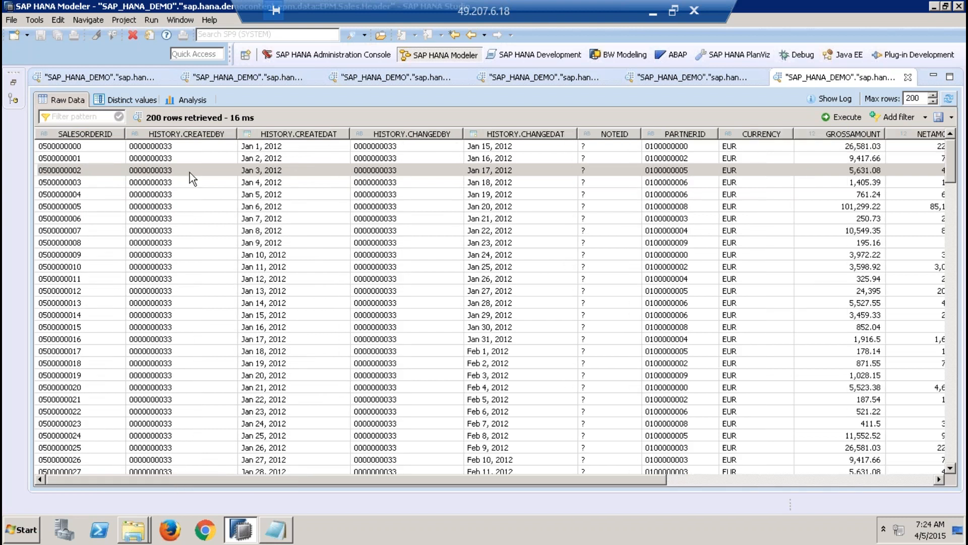
pyautogui.click(12, 81)
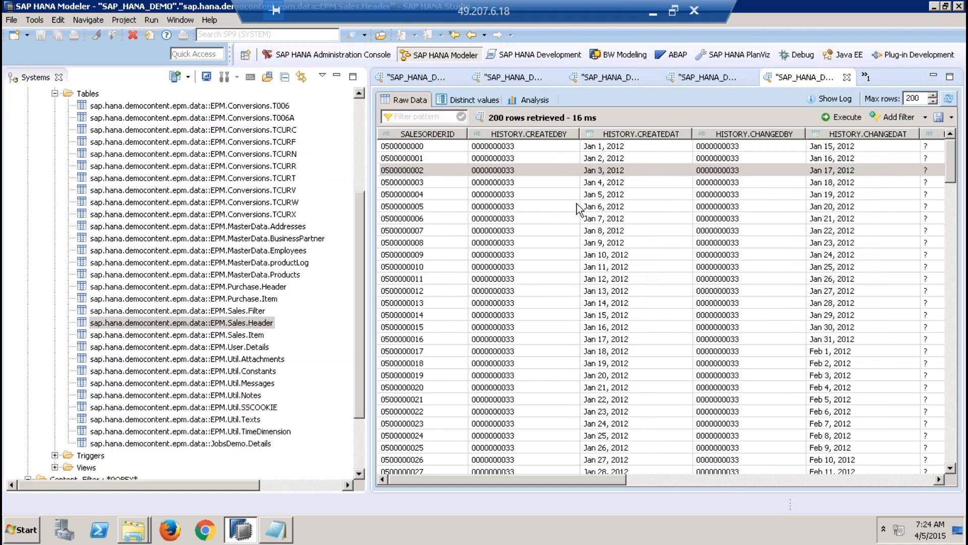
pyautogui.click(337, 76)
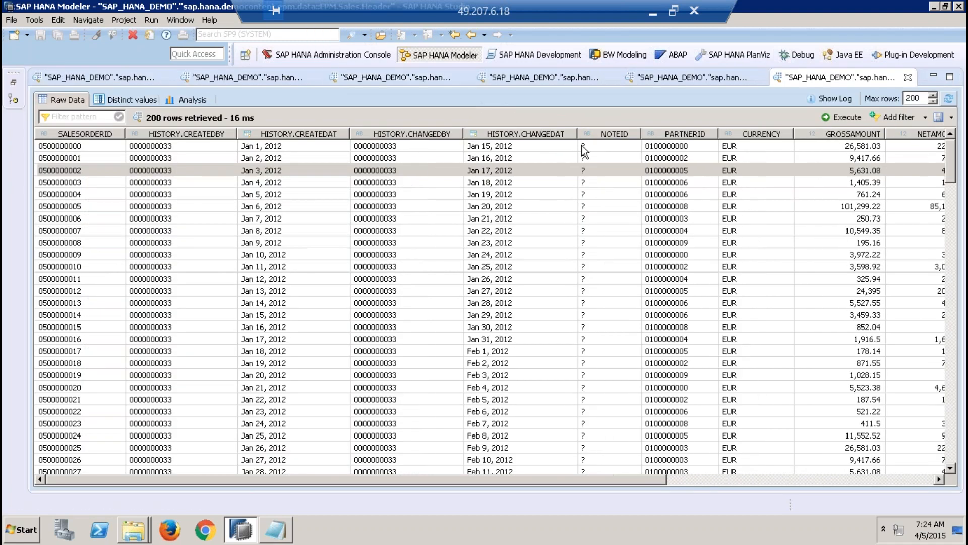
pyautogui.click(660, 147)
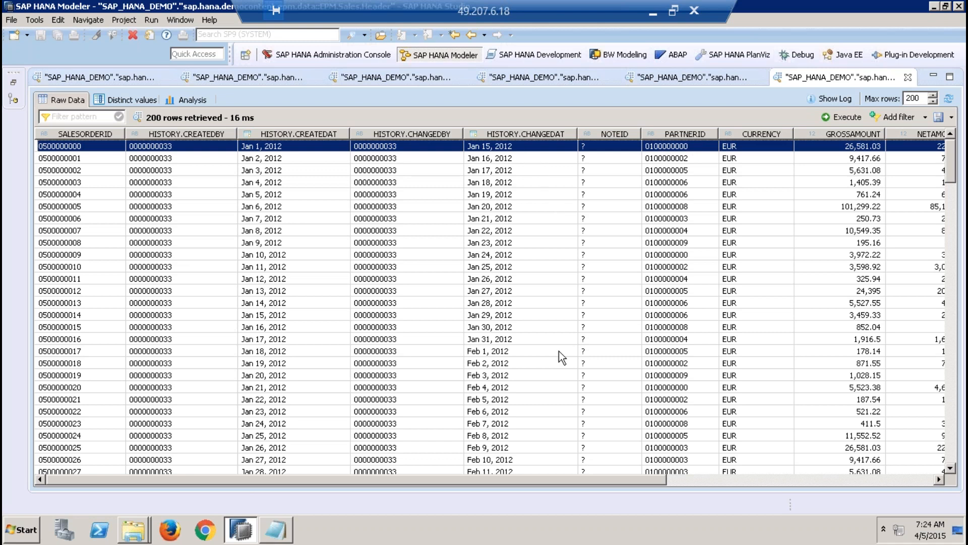
pyautogui.moveTo(598, 482); pyautogui.dragTo(667, 480)
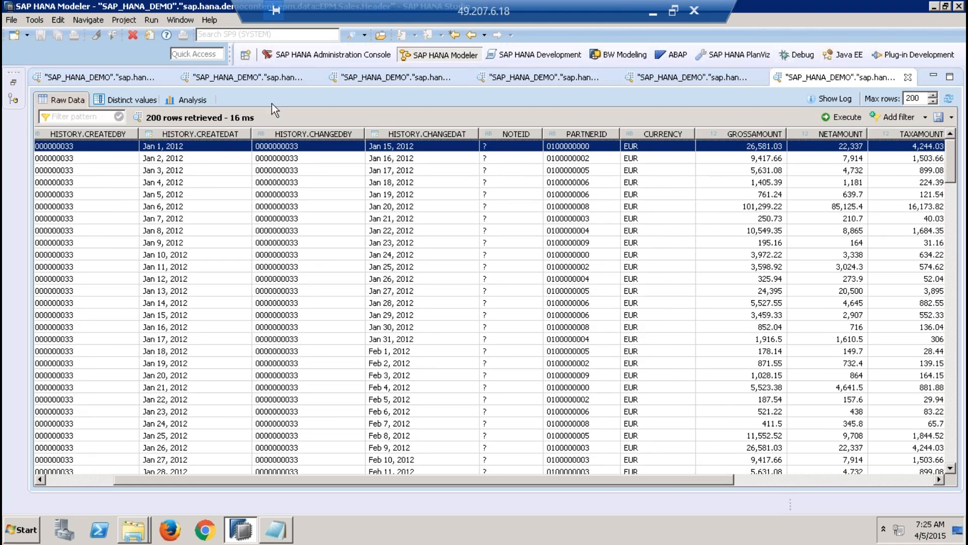
pyautogui.click(394, 161)
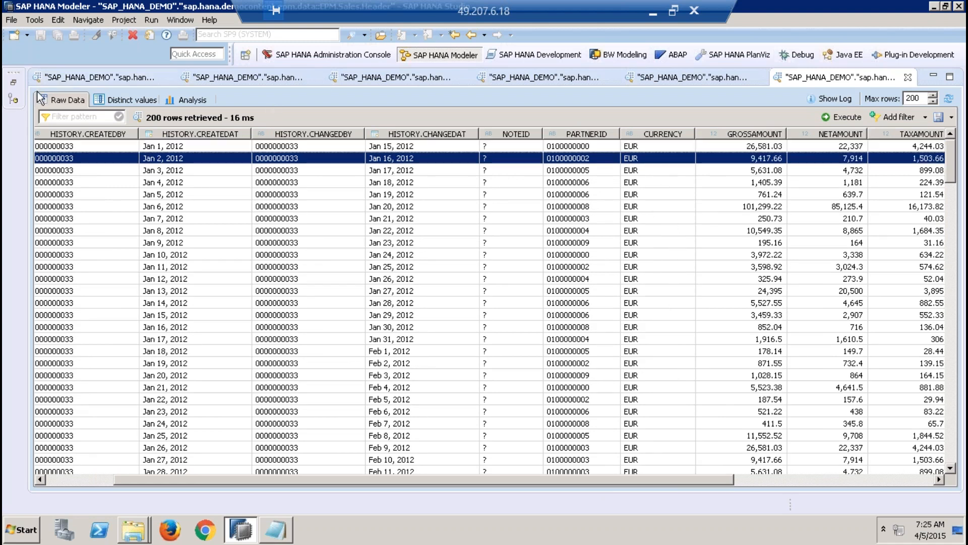
# Step: Open the data preview of the EPM.Sales.Item table and collapse the Systems view
pyautogui.click(19, 83)
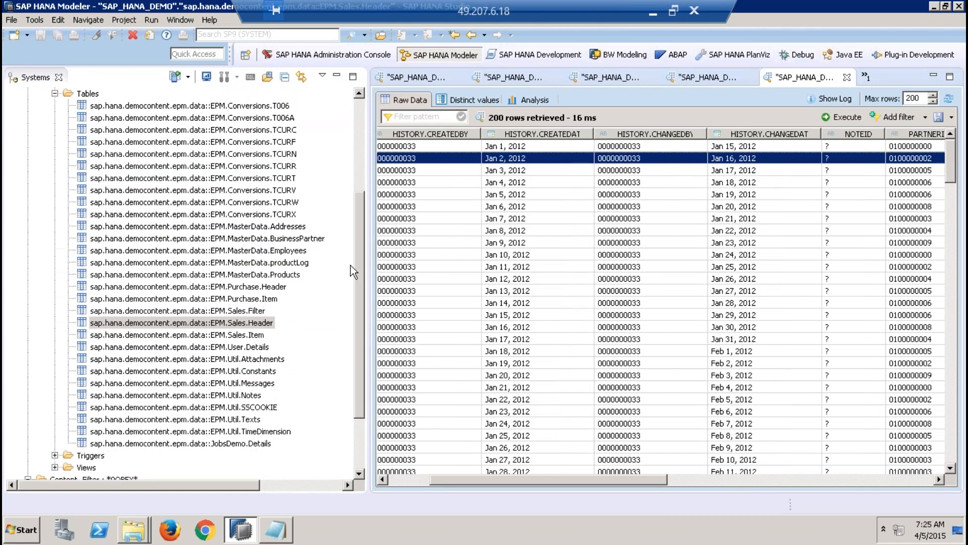
pyautogui.rightClick(256, 336)
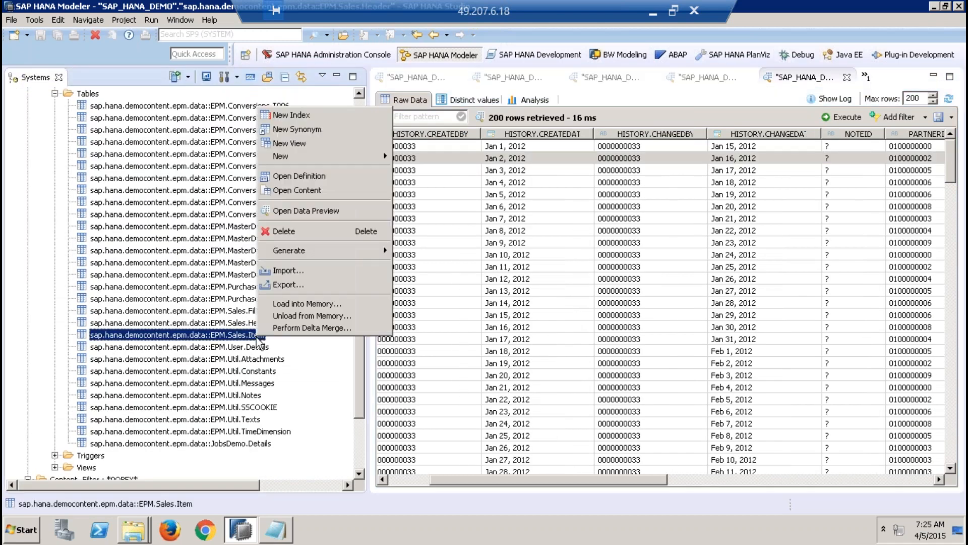
pyautogui.click(313, 211)
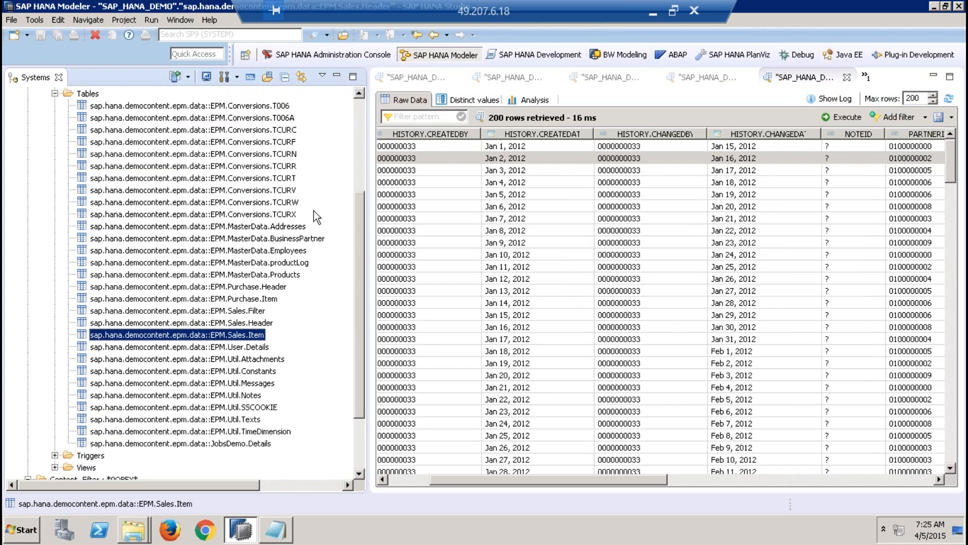
pyautogui.click(337, 76)
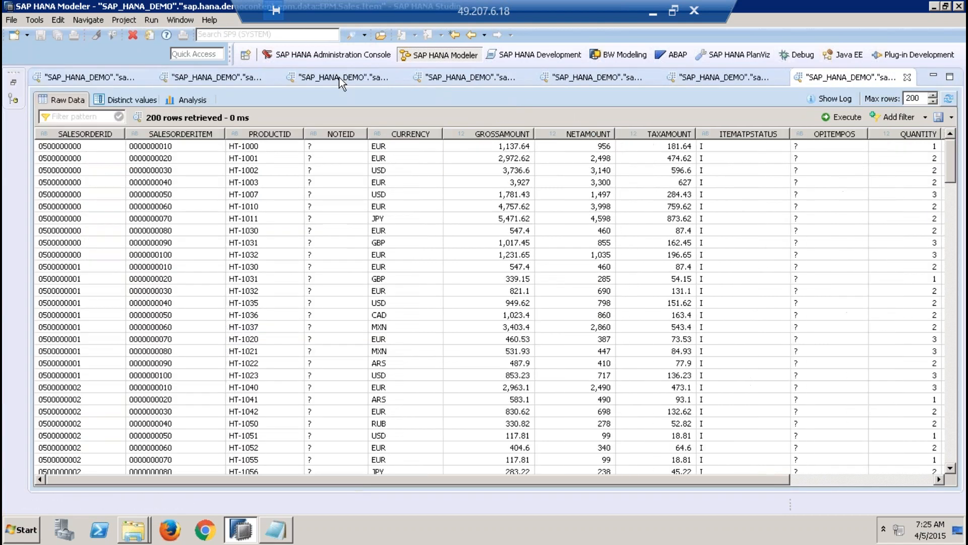
# Step: Compare SALESORDERID in EPM.Sales.Header with the SALESORDERID, SALESORDERITEM and PRODUCTID columns of EPM.Sales.Item
pyautogui.click(749, 75)
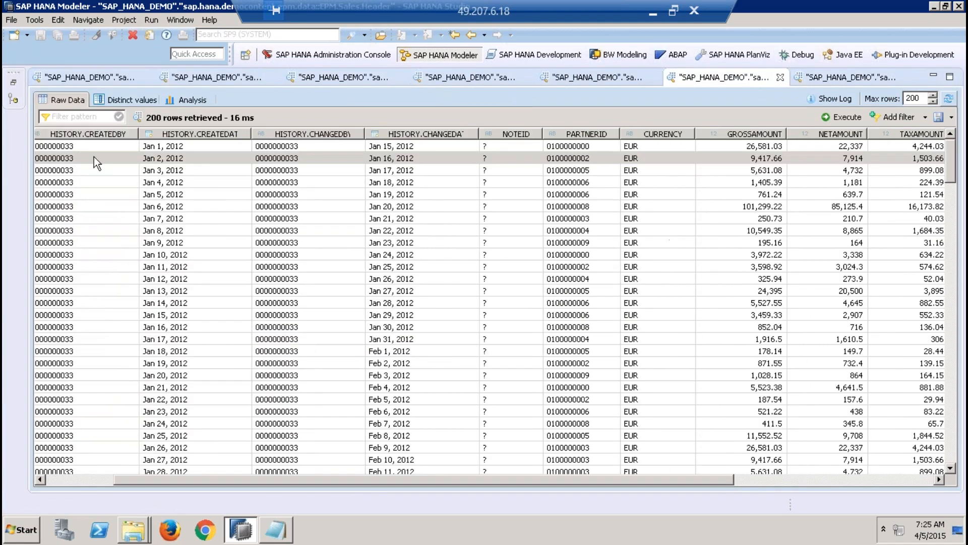
pyautogui.click(65, 478)
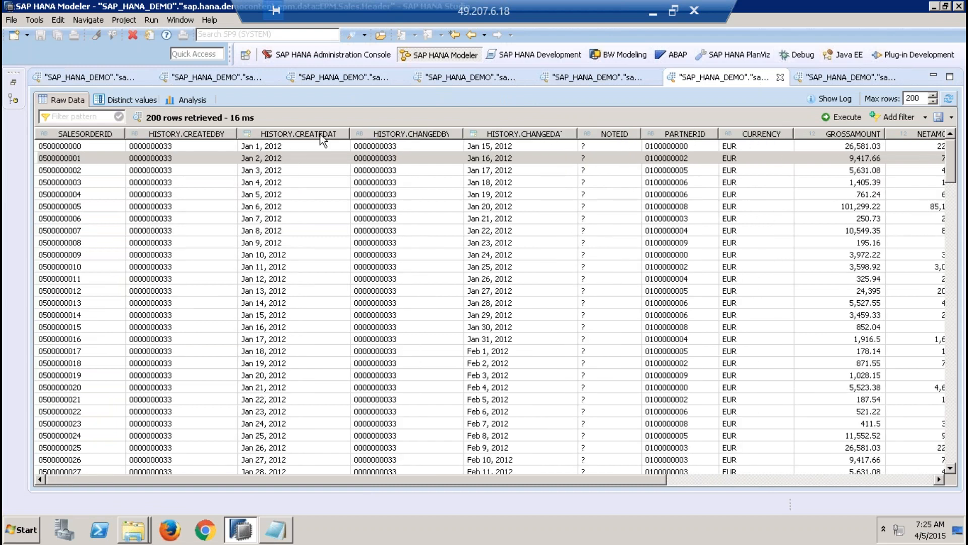
pyautogui.click(831, 75)
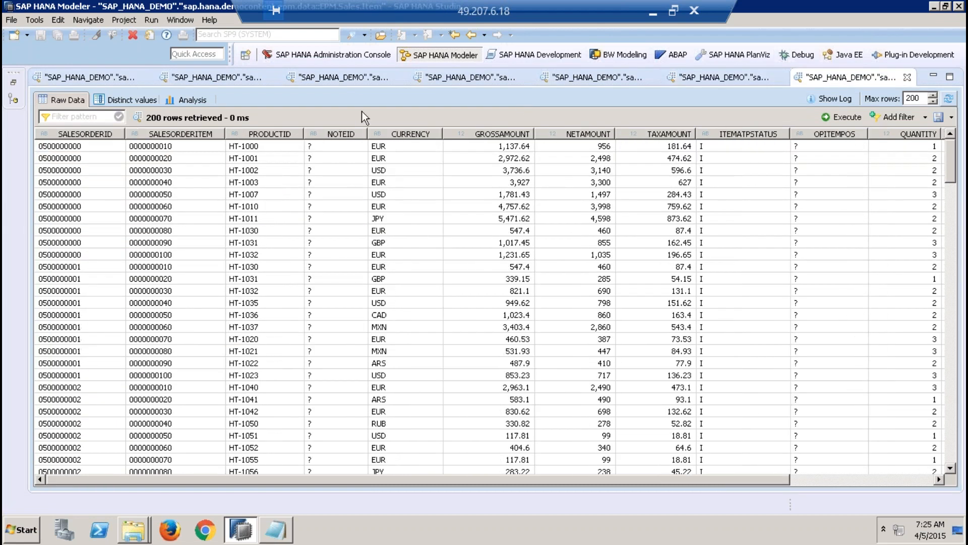
pyautogui.click(56, 146)
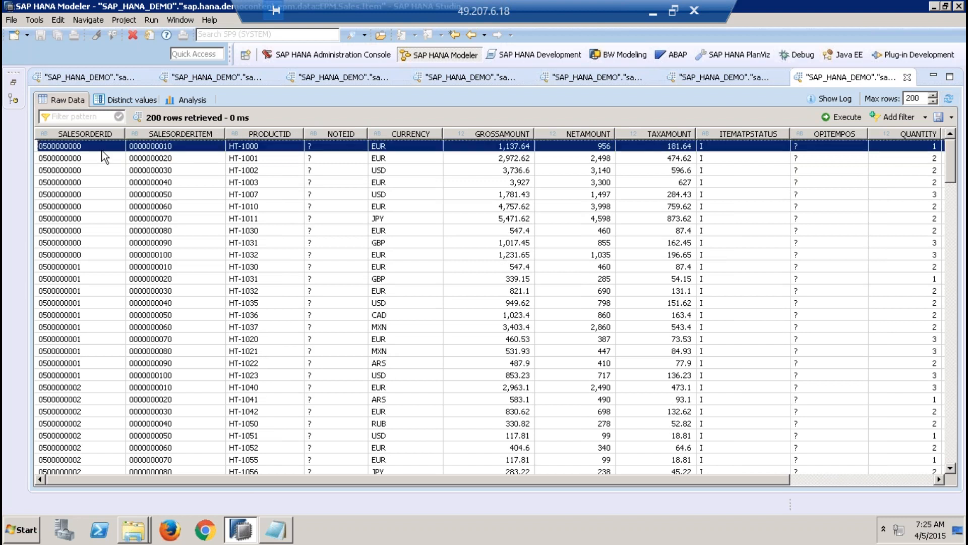
pyautogui.click(166, 254)
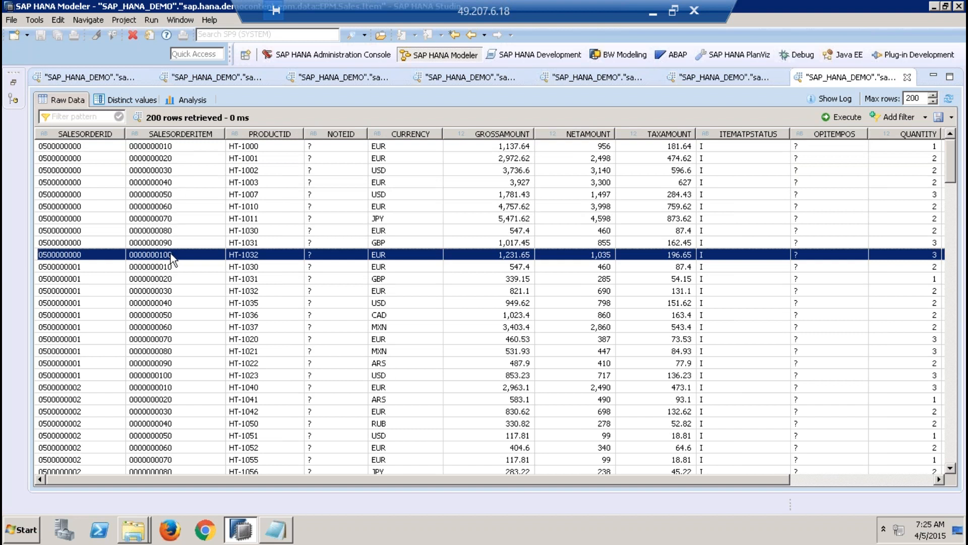
pyautogui.click(166, 148)
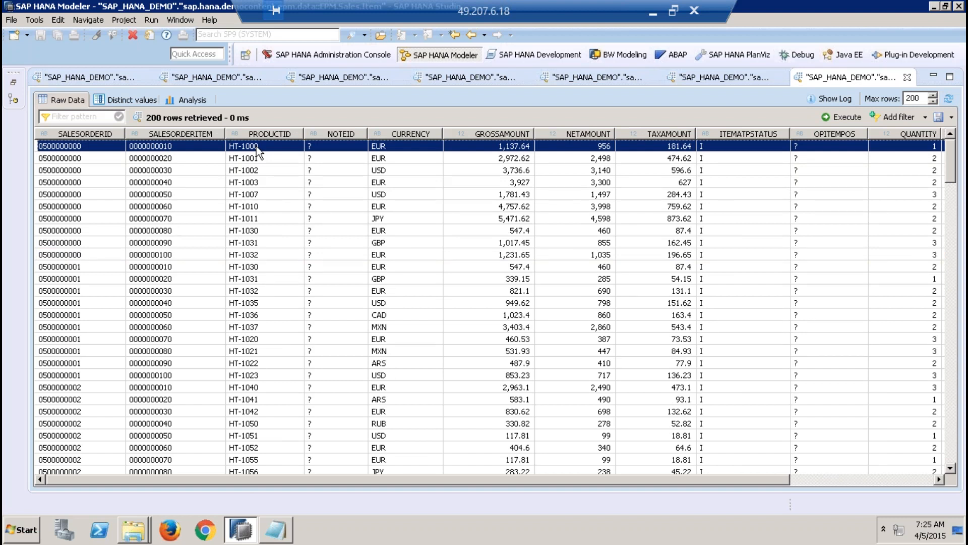
pyautogui.click(261, 266)
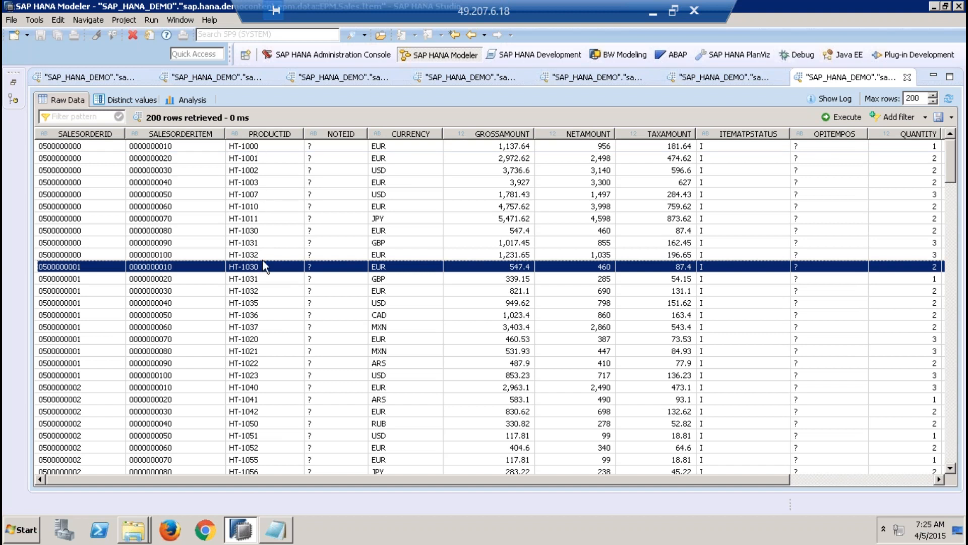
# Step: Recheck EPM.Sales.Header, and examine EPM.Sales.Item's columns from GROSSAMOUNT to DELIVERYDATE
pyautogui.click(720, 77)
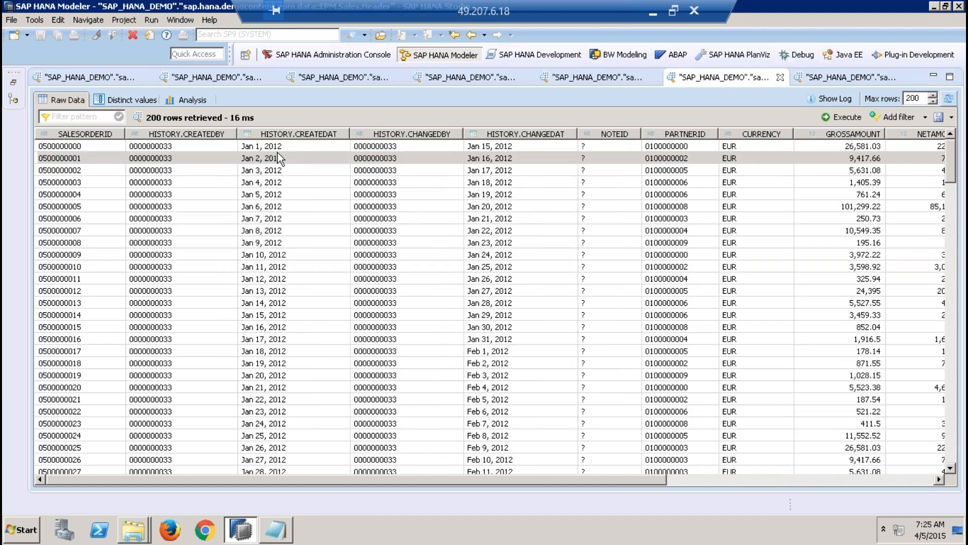
pyautogui.click(806, 78)
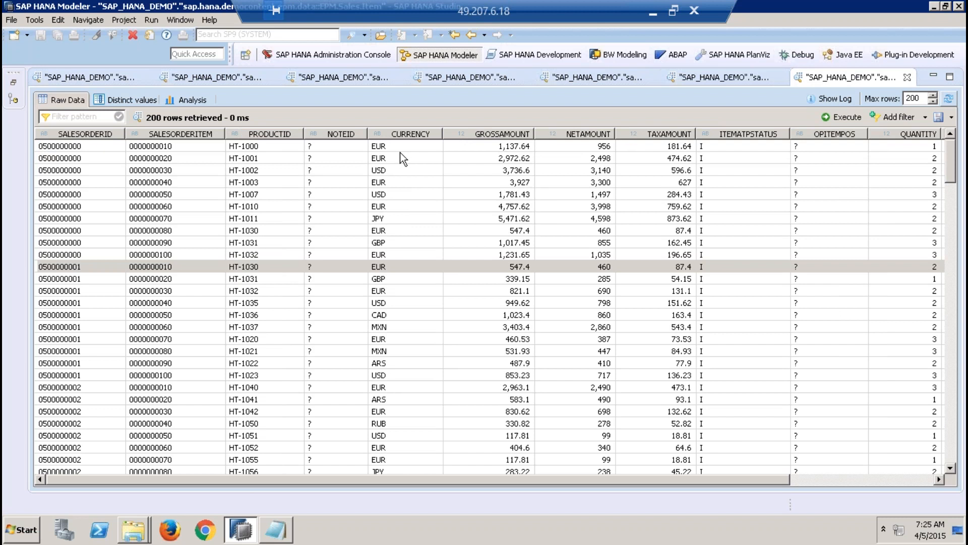
pyautogui.click(505, 148)
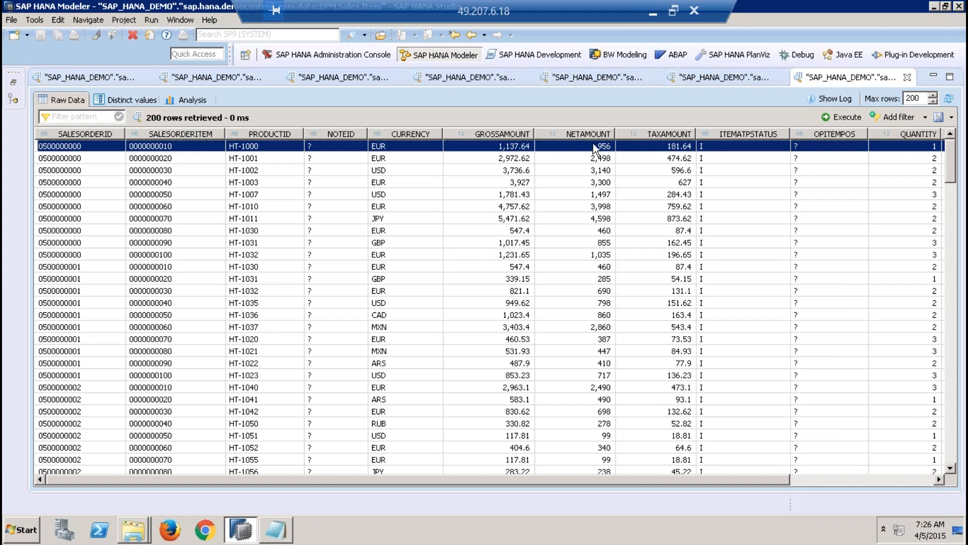
pyautogui.moveTo(655, 479); pyautogui.dragTo(822, 483)
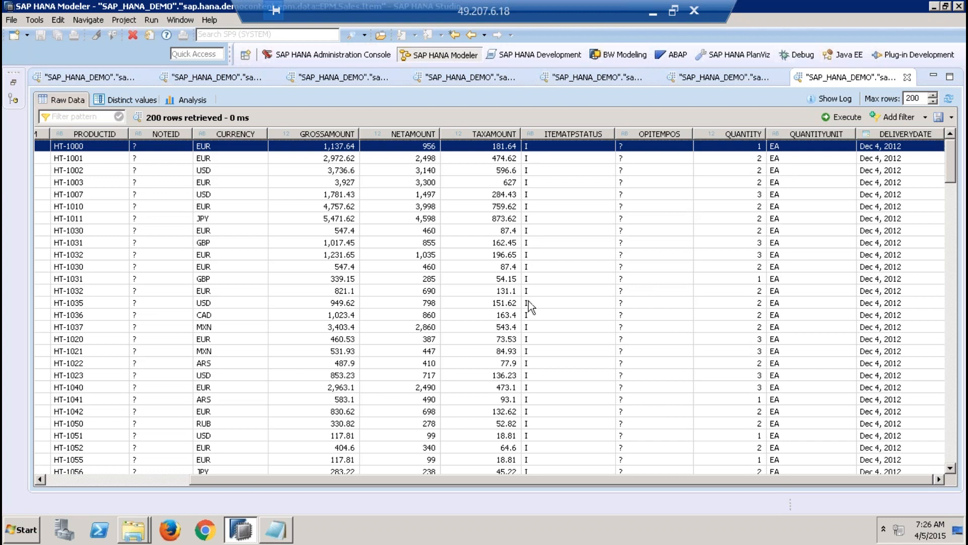
# Step: Check the Initial, Available and Not Available entries of D_SO_I_ATP in EPM.Util.Constants against the ITEMATPSTATUS column
pyautogui.click(600, 80)
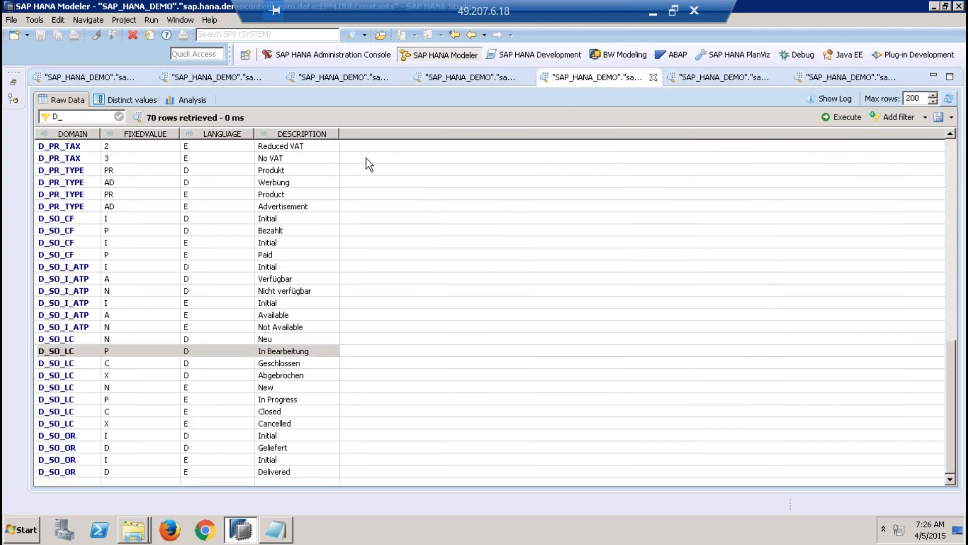
pyautogui.click(66, 306)
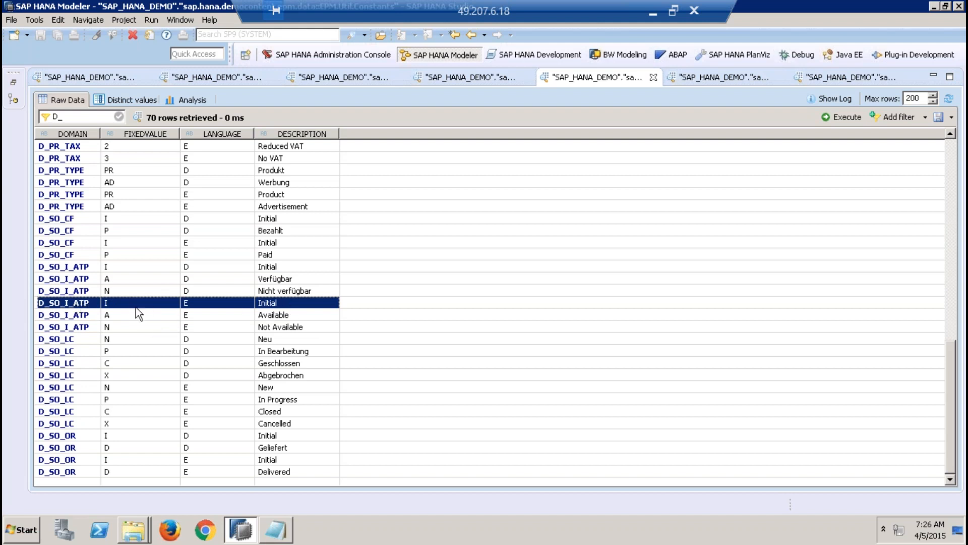
pyautogui.click(117, 314)
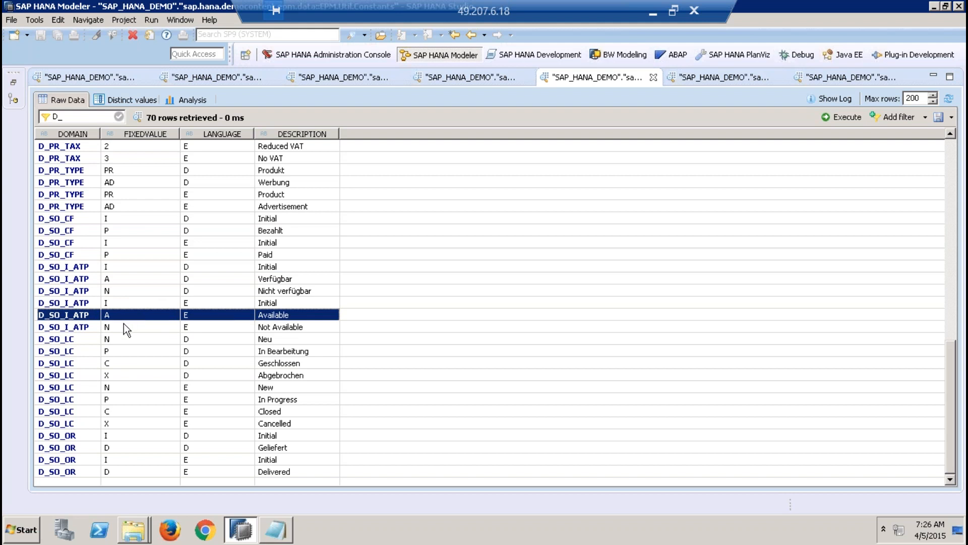
pyautogui.click(123, 325)
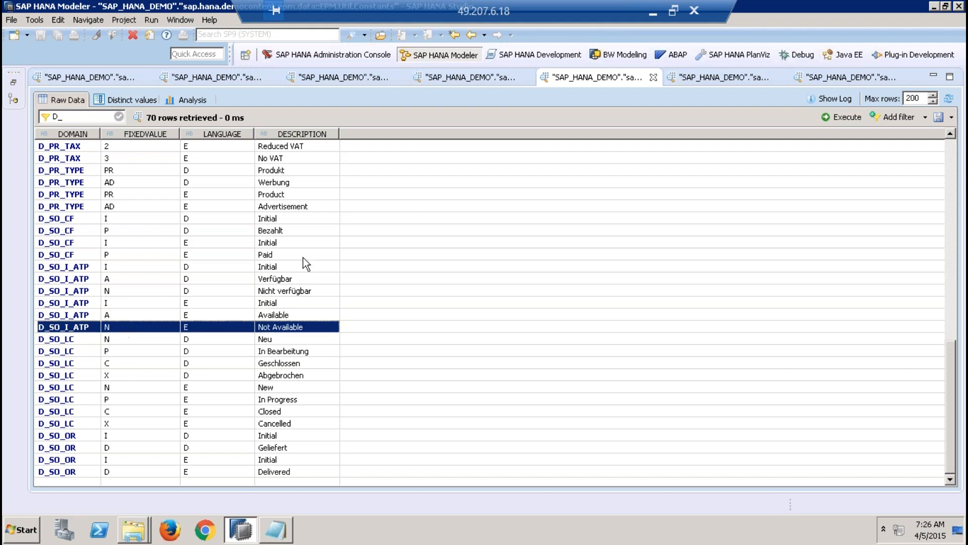
# Step: Analyse the distinct values of the ITEMATPSTATUS column in the EPM.Sales.Item data preview
pyautogui.click(813, 78)
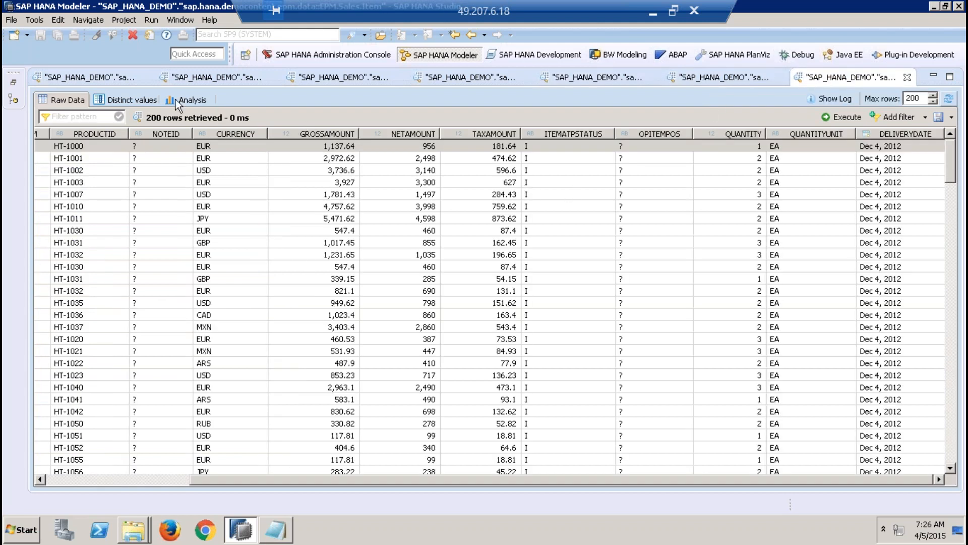
pyautogui.click(135, 100)
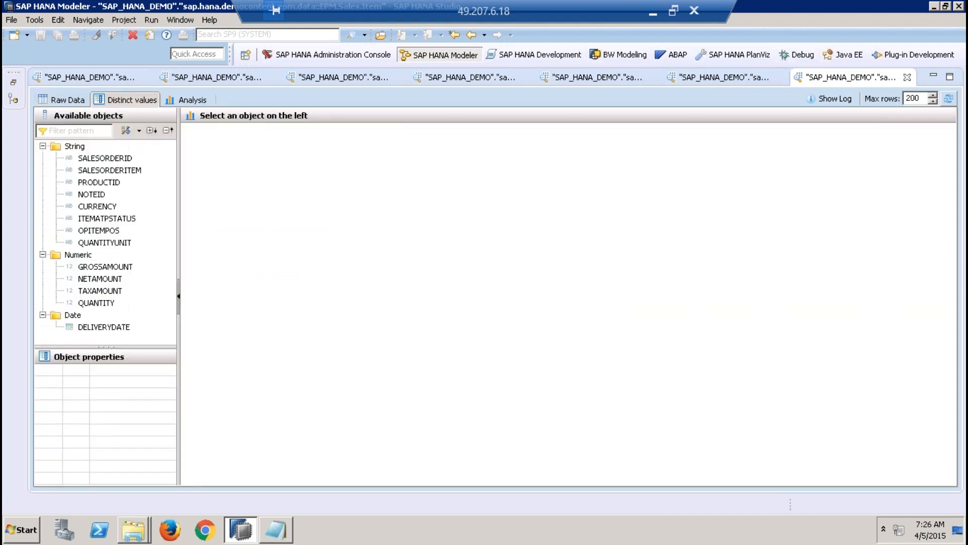
pyautogui.click(115, 219)
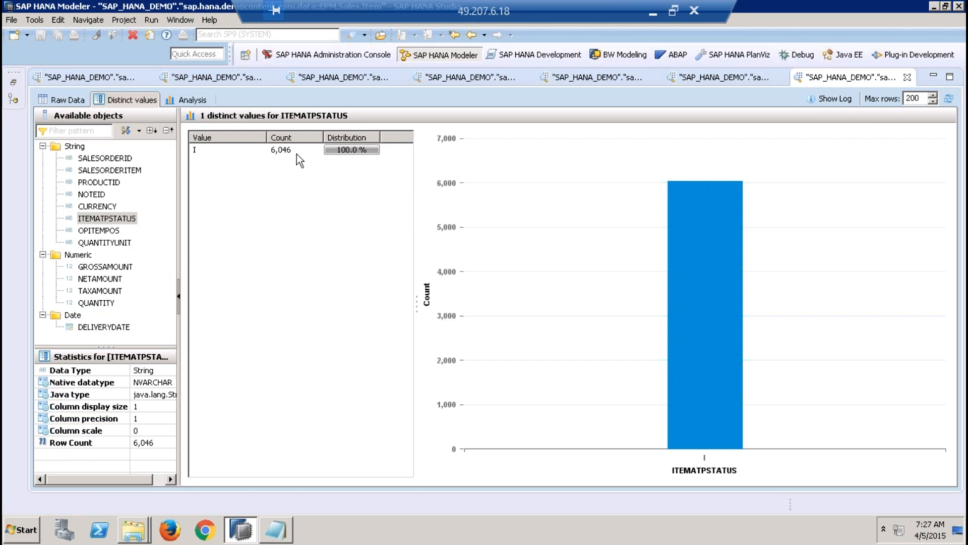
# Step: Review the English Initial, Available and Not Available rows of domain D_SO_I_ATP in EPM.Util.Constants
pyautogui.click(725, 78)
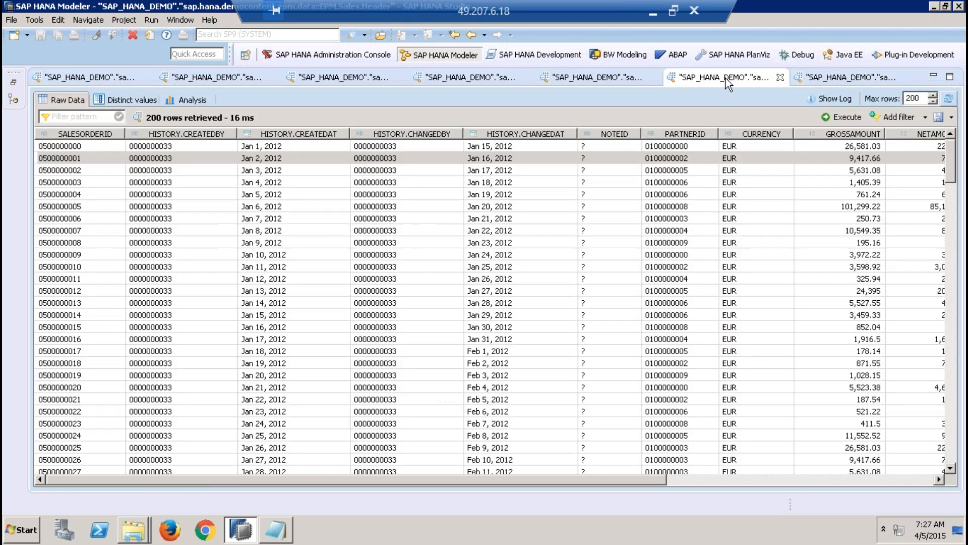
pyautogui.click(611, 79)
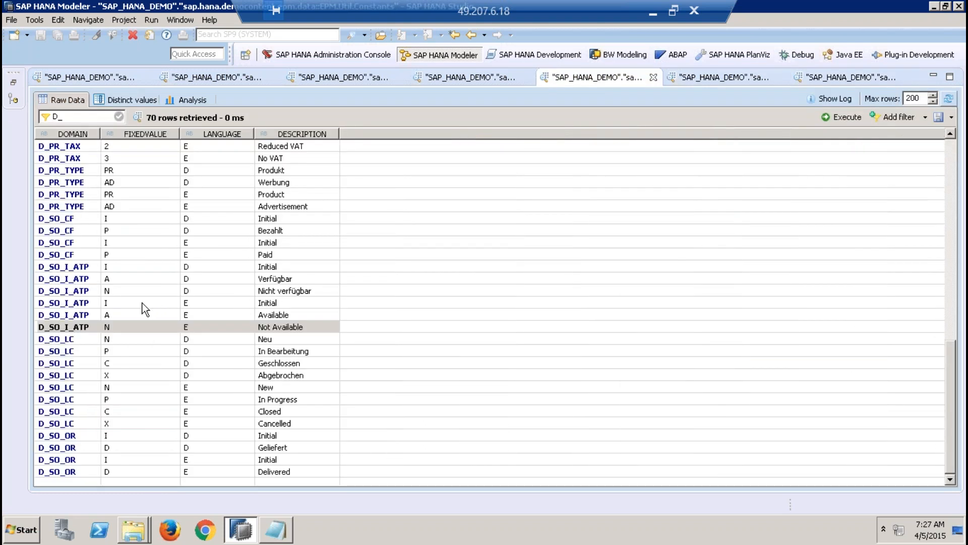
pyautogui.click(147, 305)
pyautogui.click(147, 316)
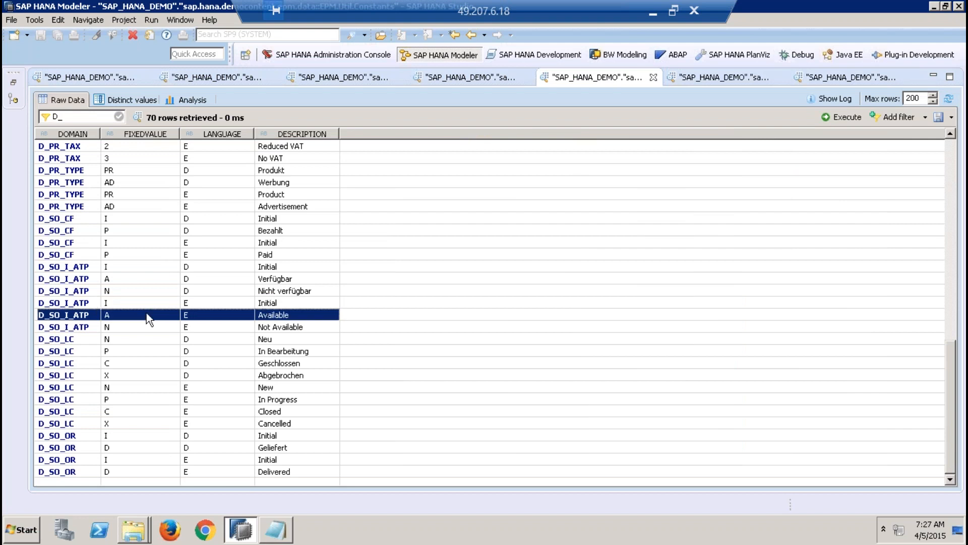
pyautogui.click(149, 327)
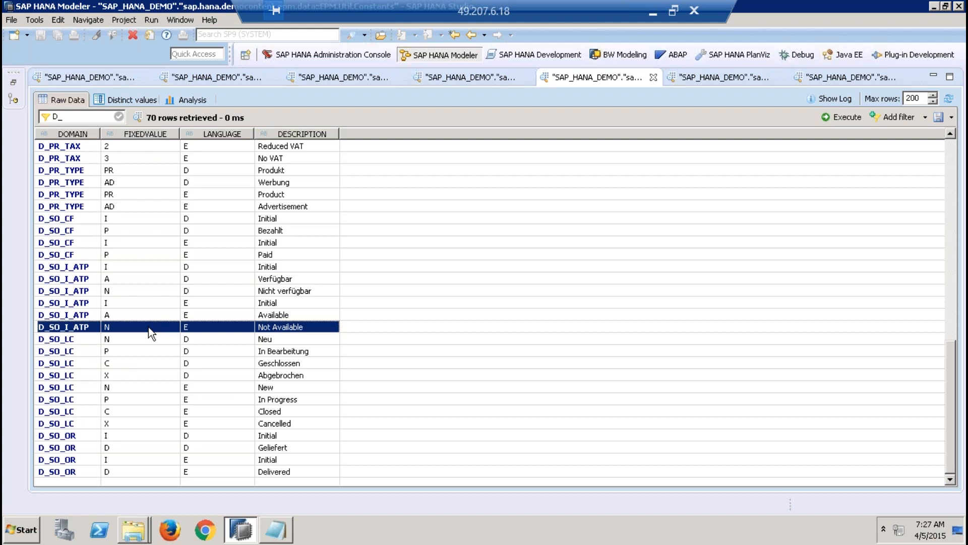
# Step: Compare DELIVERYDATE in the first raw data row of EPM.Sales.Item with the HISTORY date columns in the first row of EPM.Sales.Header
pyautogui.click(807, 75)
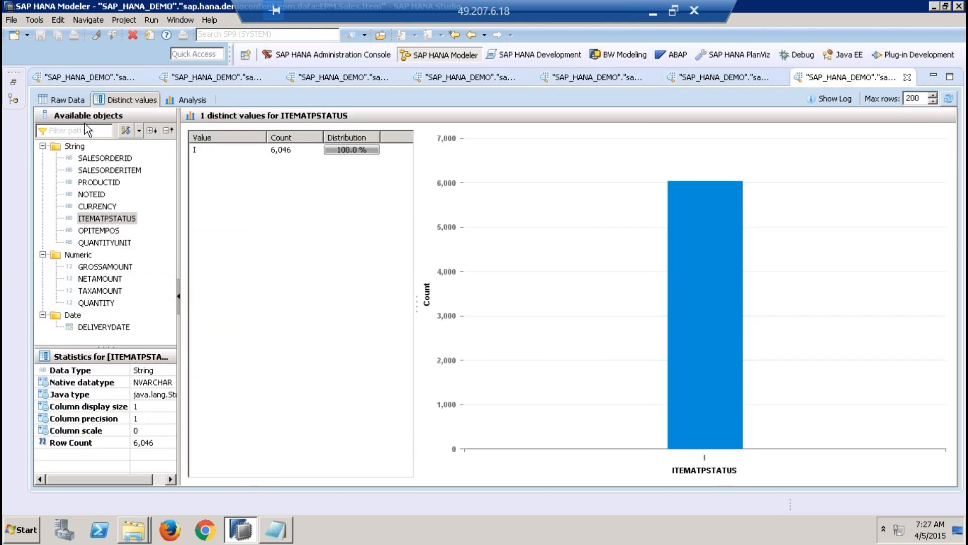
pyautogui.click(61, 100)
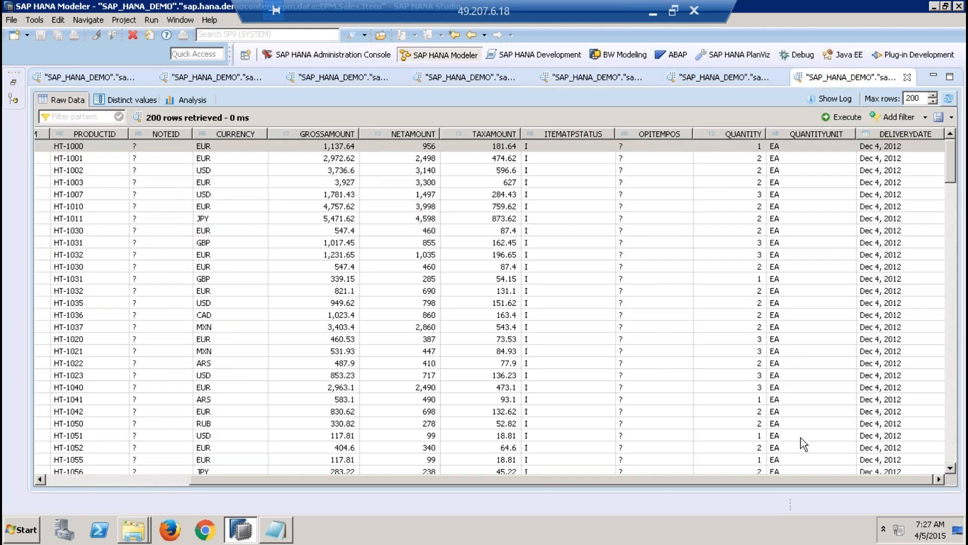
pyautogui.click(894, 148)
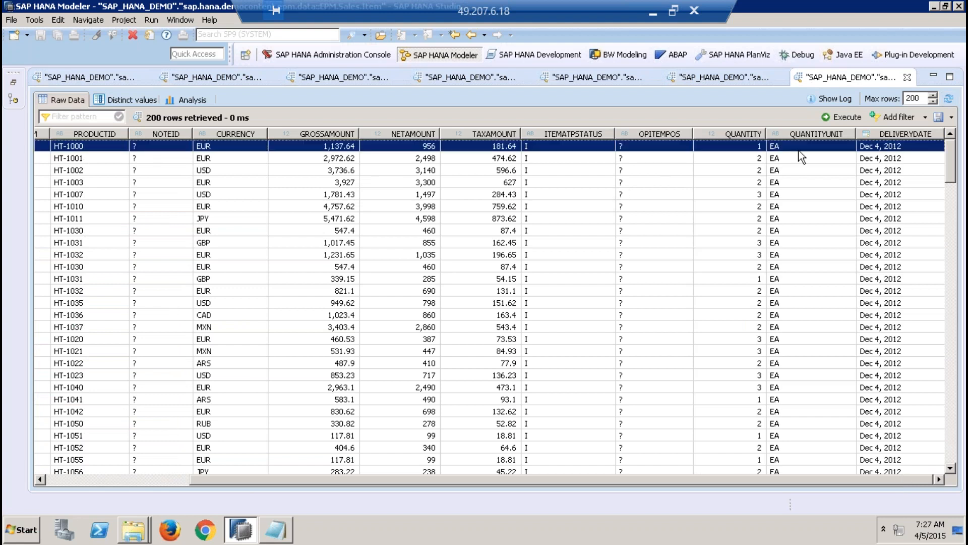
pyautogui.click(696, 77)
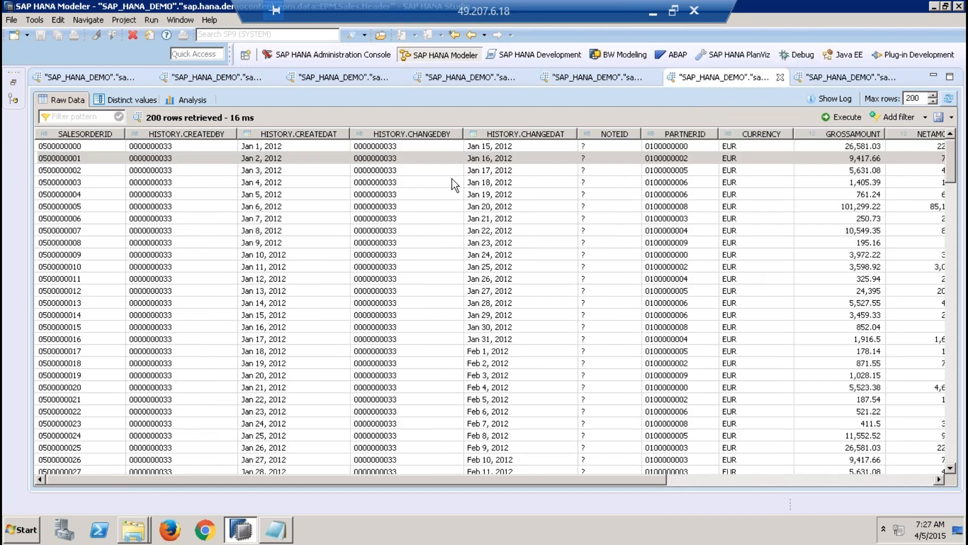
pyautogui.click(532, 147)
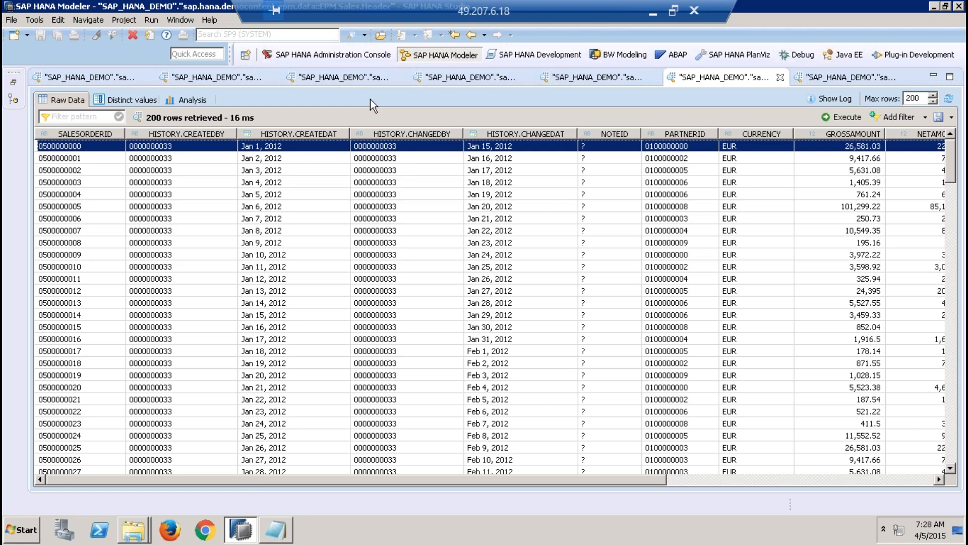
# Step: Switch to Microsoft Excel 2010 with a blank workbook and dismiss the Office activation wizard
pyautogui.click(25, 530)
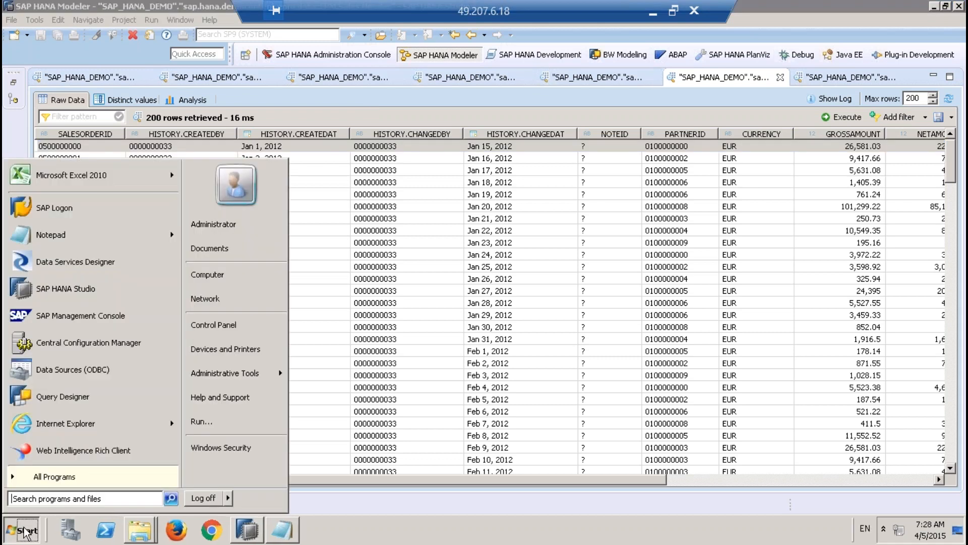
pyautogui.click(130, 185)
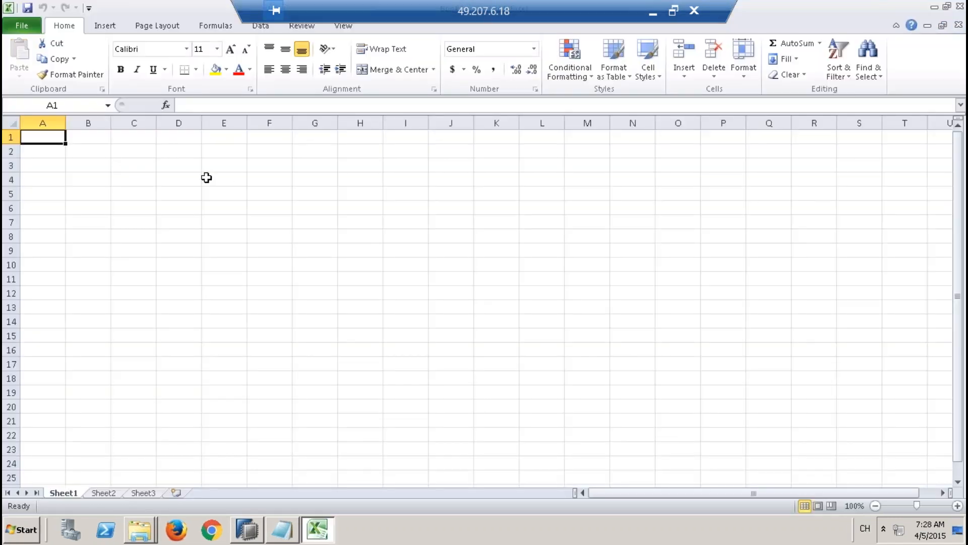
pyautogui.click(189, 177)
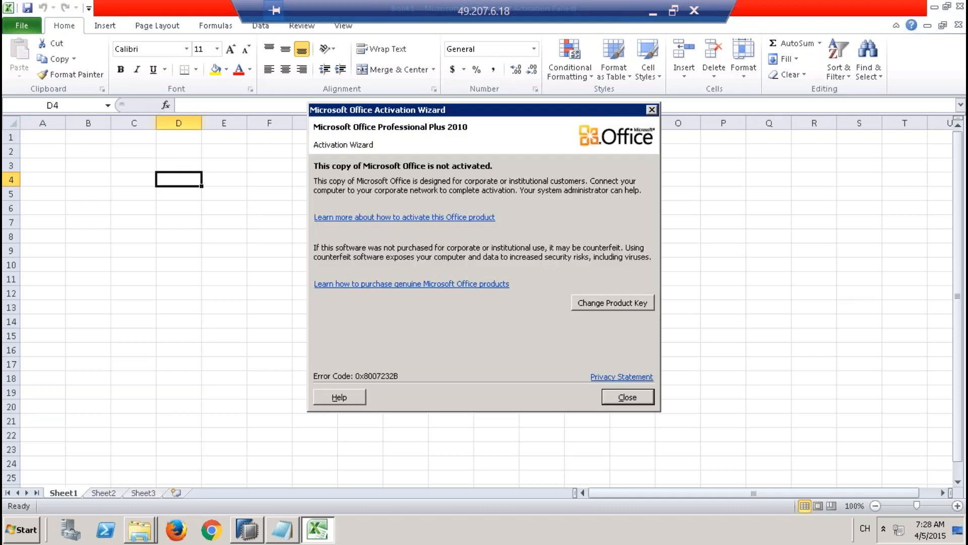
pyautogui.click(628, 396)
# Step: Enter the table names BusinessPartner in cell D4 and Address in cell D5
pyautogui.write('Bu')
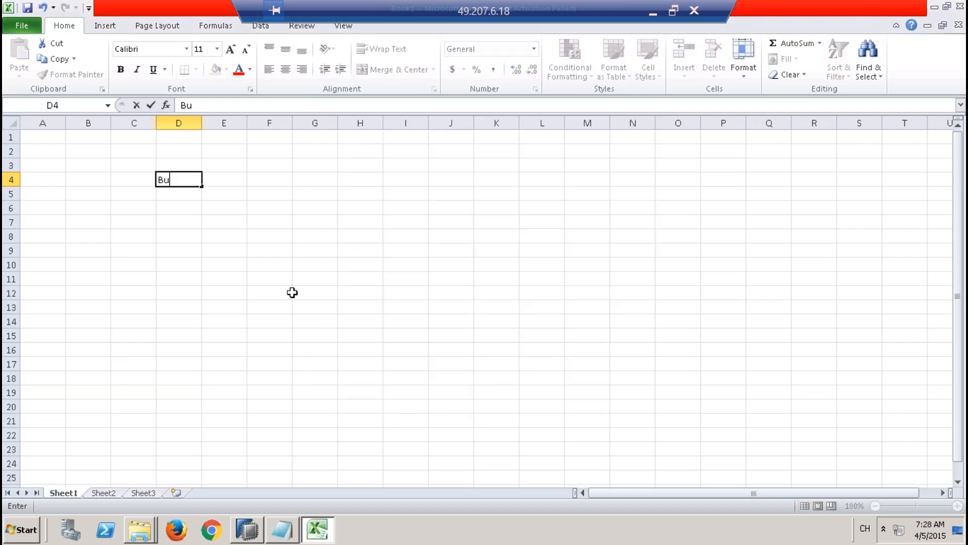
pyautogui.write('sinessPartner')
pyautogui.press('Return')
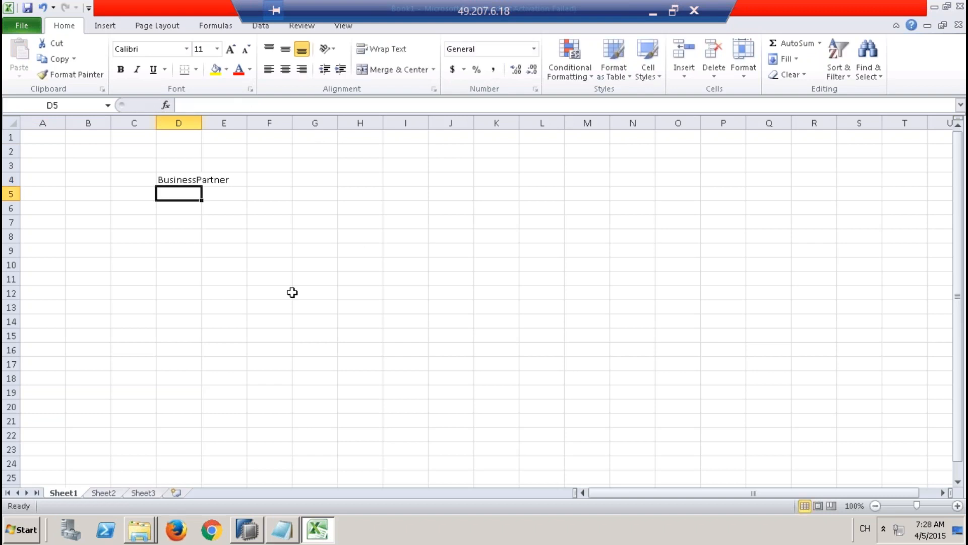
pyautogui.write('Address')
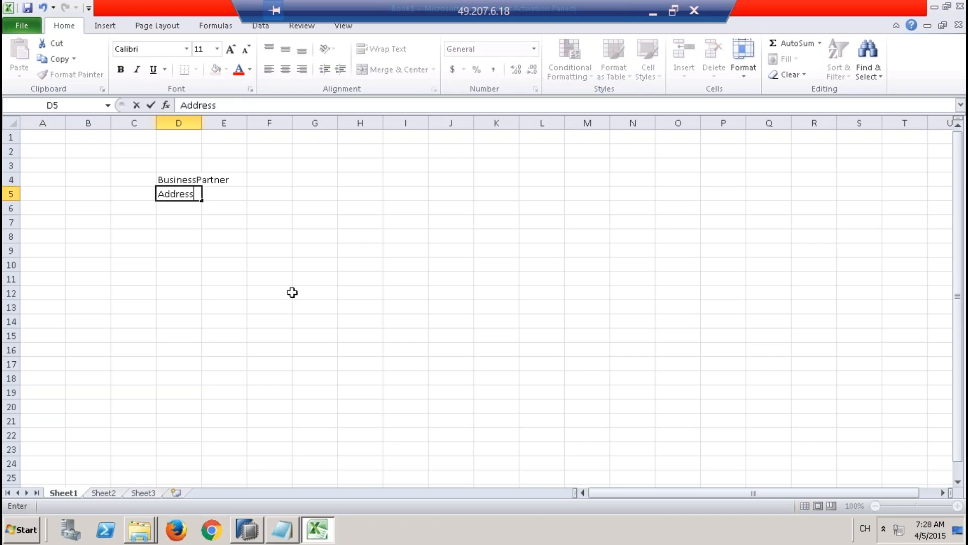
pyautogui.press('Return')
# Step: Fill the BusinessPartner and Address cells D4:D5 with yellow
pyautogui.press('Up')
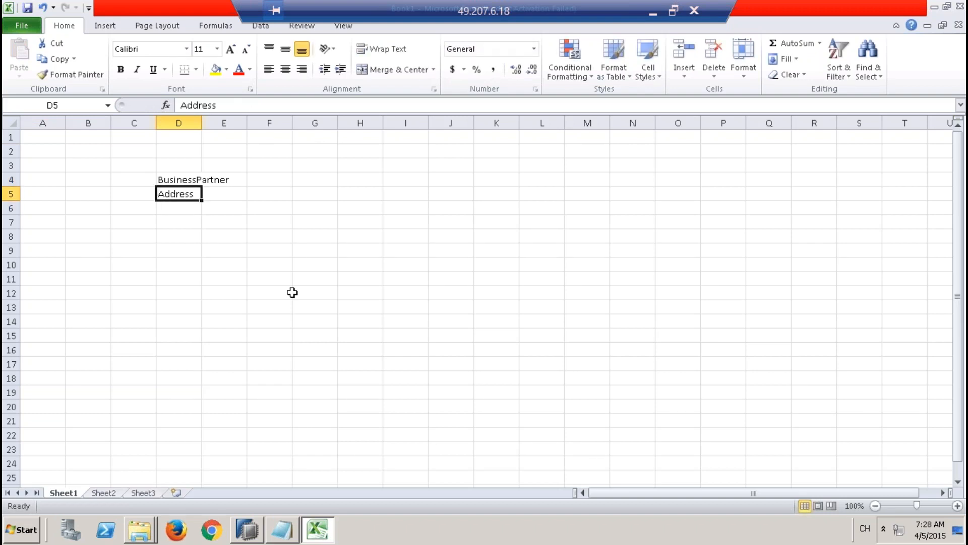
pyautogui.press('Up')
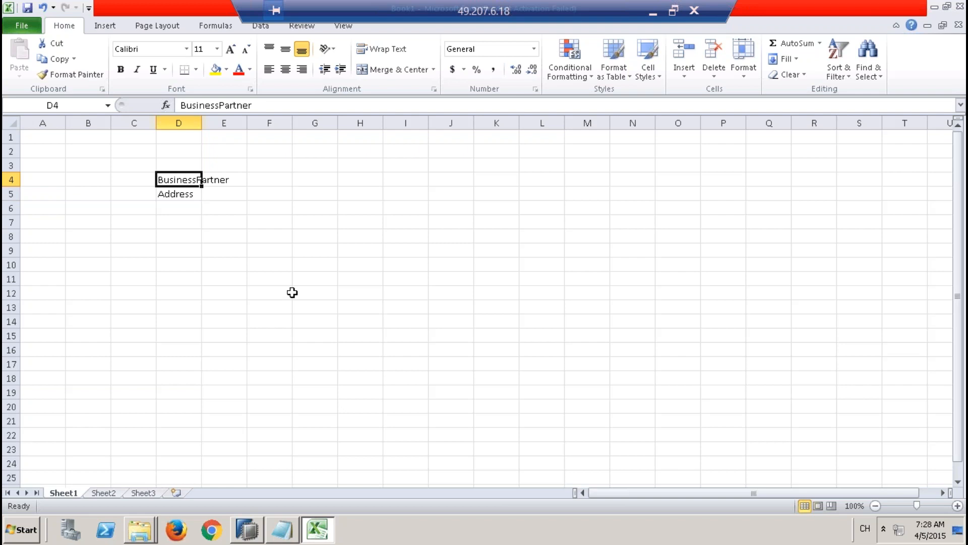
pyautogui.hotkey('shift', 'Down')
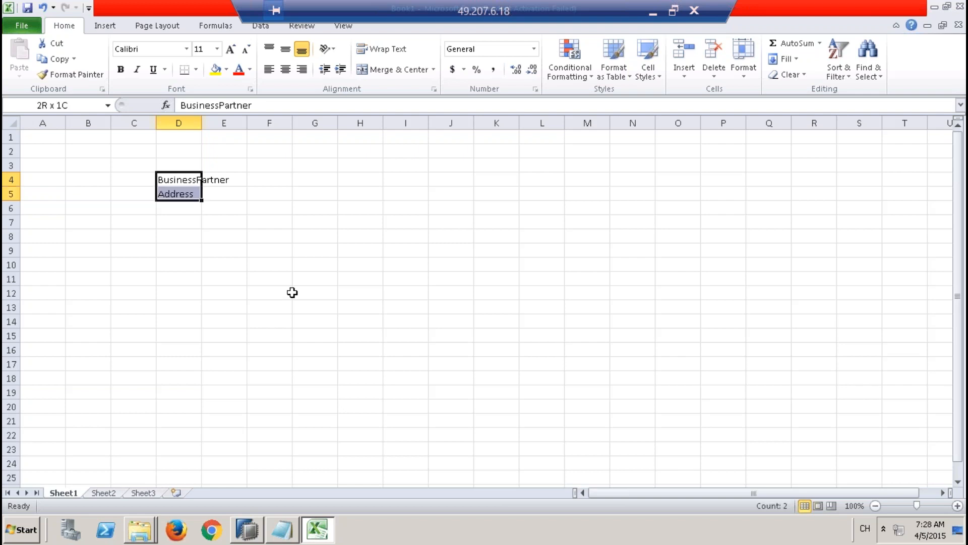
pyautogui.click(215, 70)
# Step: List Product, Texts and Constants in cells D9 to D11 as the second group of tables
pyautogui.click(190, 256)
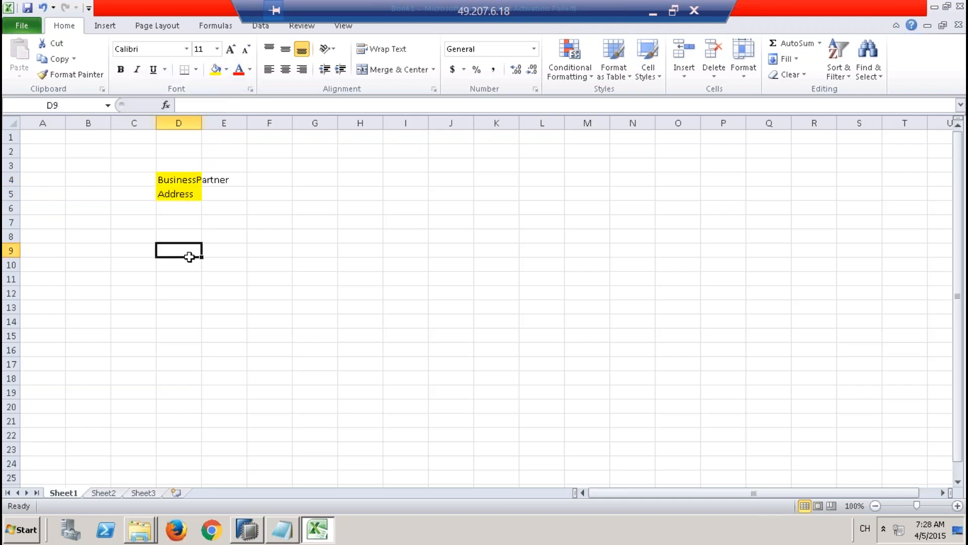
pyautogui.write('Product')
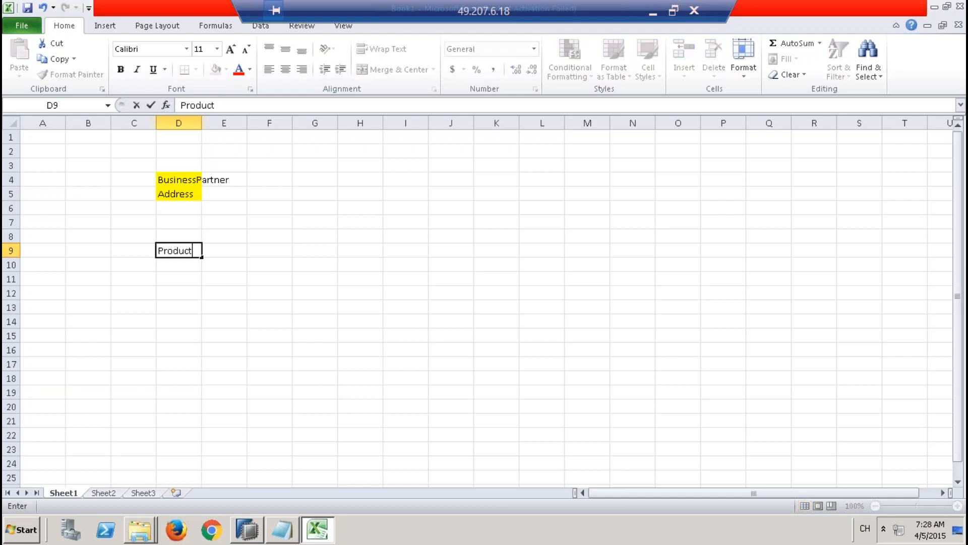
pyautogui.press('Return')
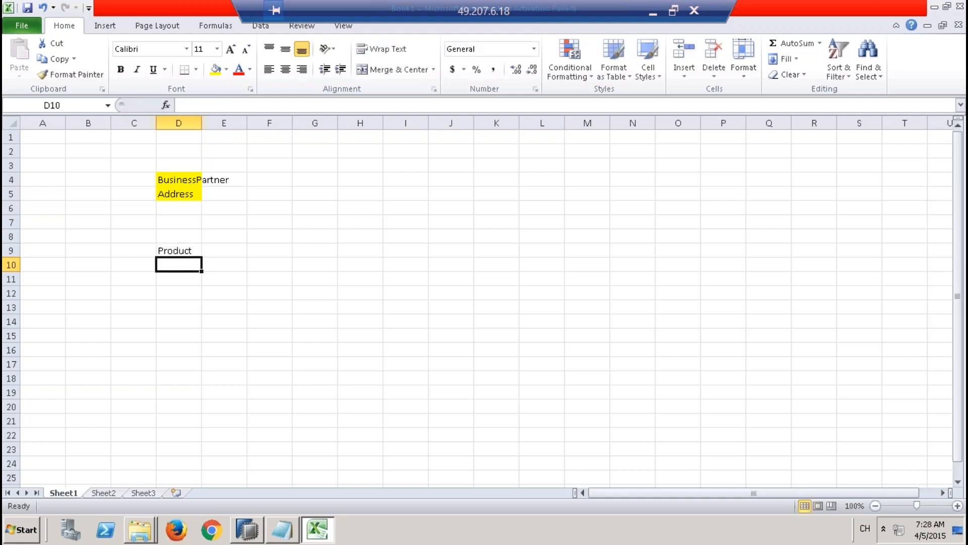
pyautogui.write('T')
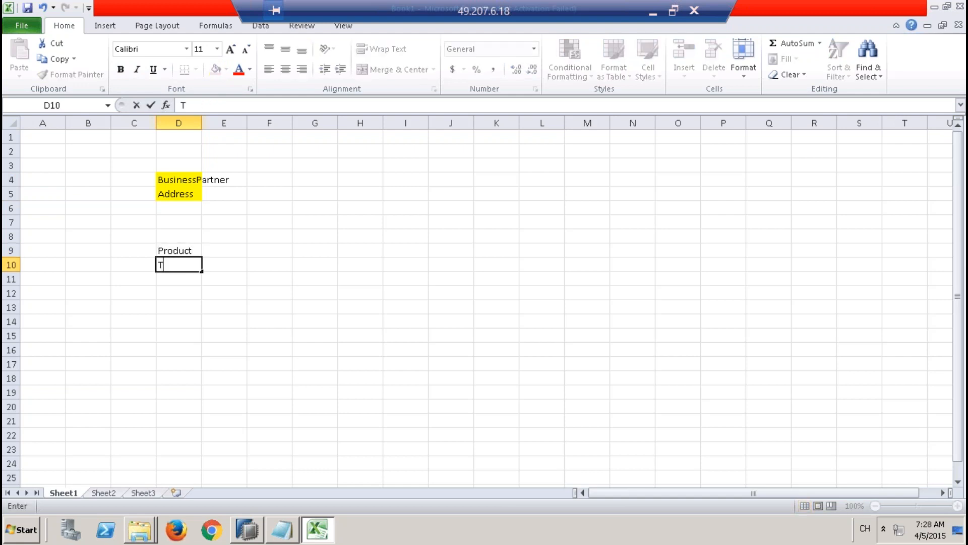
pyautogui.write('exts')
pyautogui.press('Return')
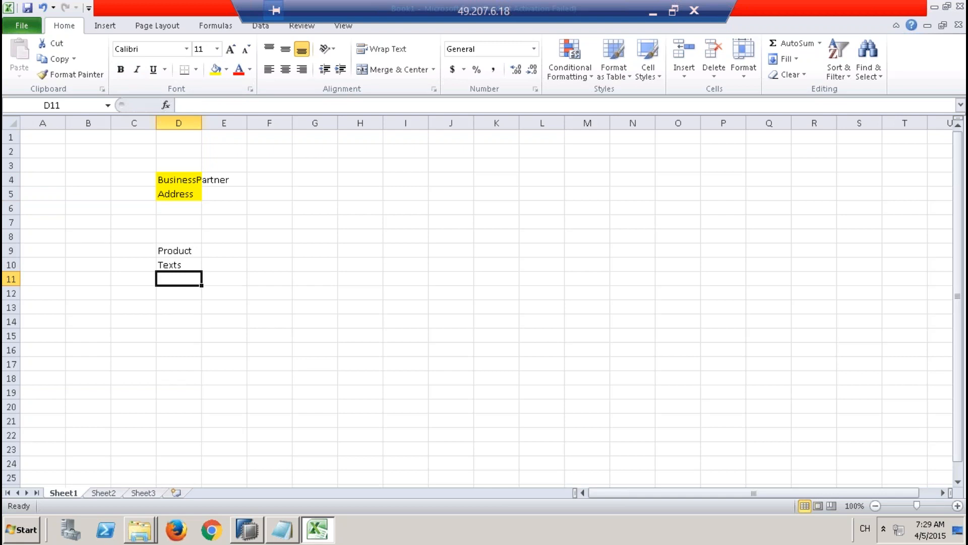
pyautogui.write('D')
pyautogui.press('BackSpace')
pyautogui.write('Constants')
pyautogui.moveTo(192, 250); pyautogui.dragTo(197, 281)
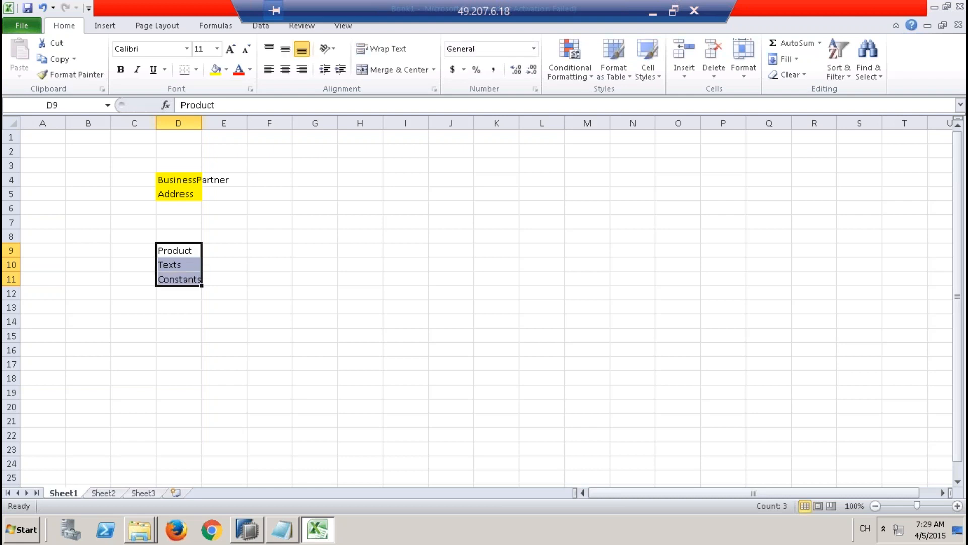
# Step: Copy the yellow BusinessPartner cell D4 into D12, directly below Constants
pyautogui.click(182, 293)
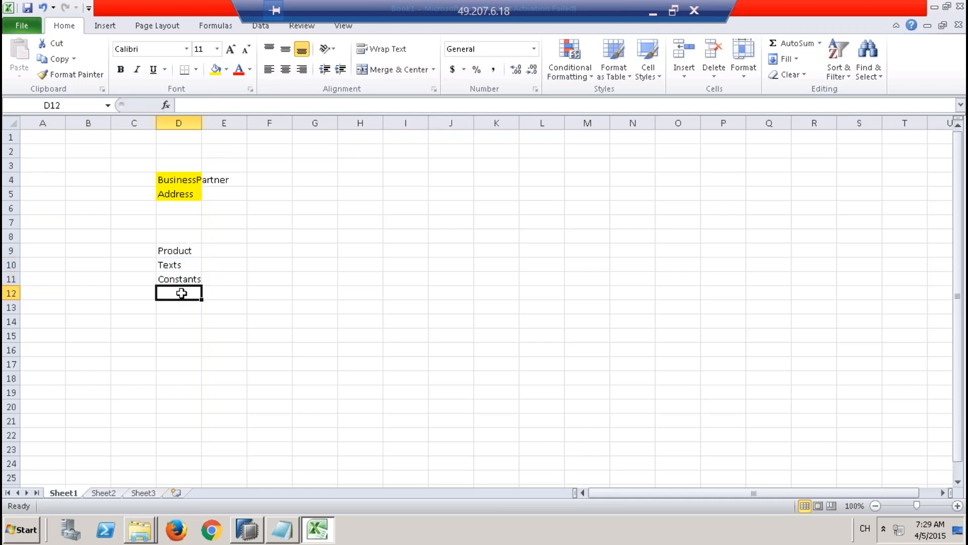
pyautogui.click(182, 175)
pyautogui.hotkey('ctrl', 'c')
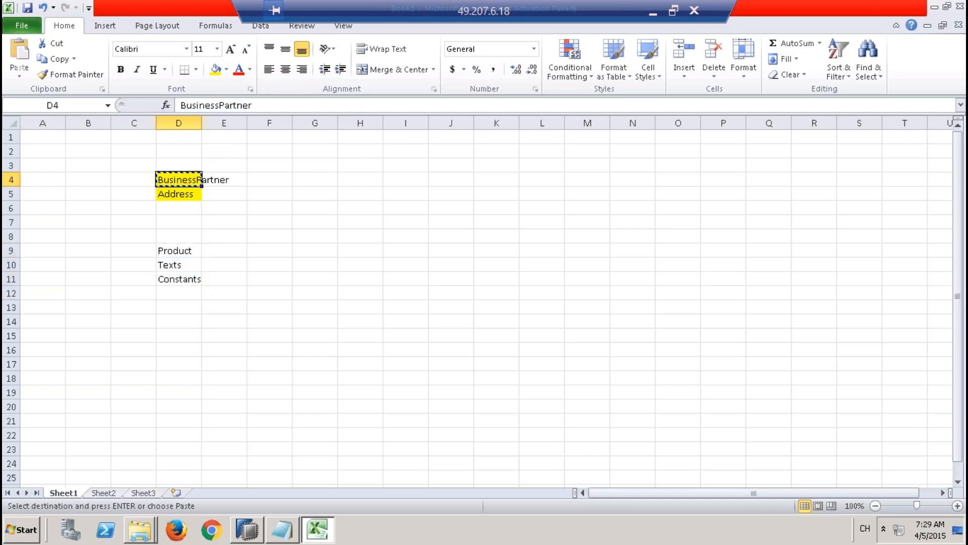
pyautogui.click(188, 293)
pyautogui.hotkey('ctrl', 'v')
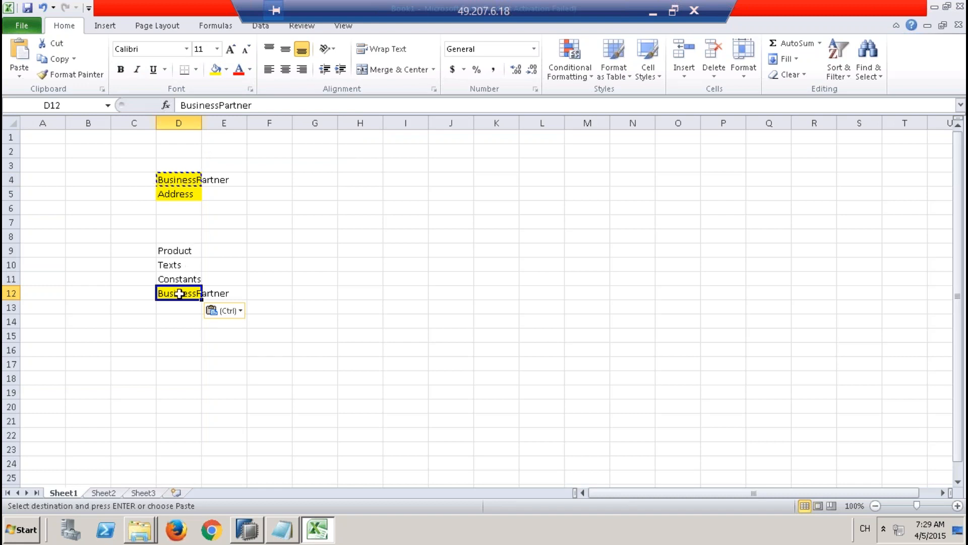
# Step: Fill the Product, Texts and Constants cells D9:D11 with gray
pyautogui.moveTo(188, 251); pyautogui.dragTo(189, 278)
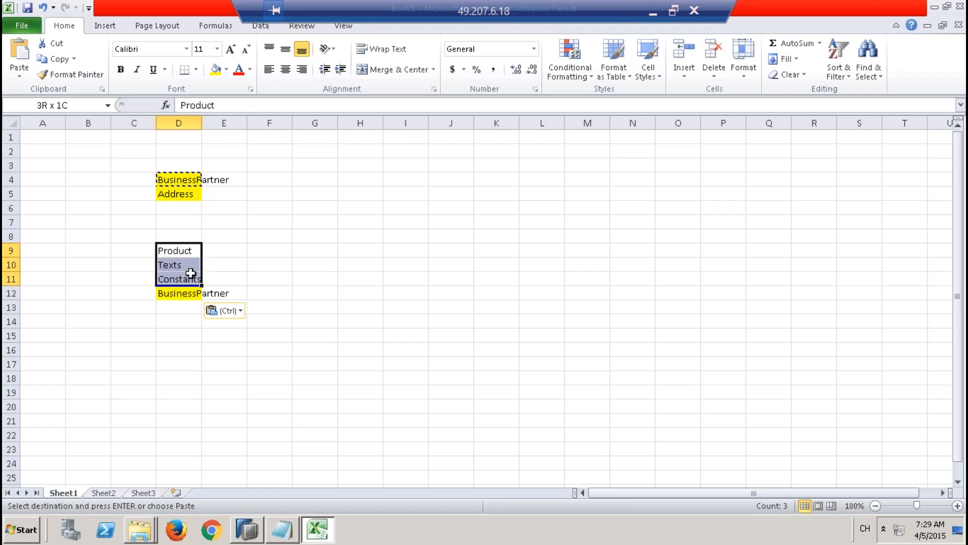
pyautogui.click(227, 71)
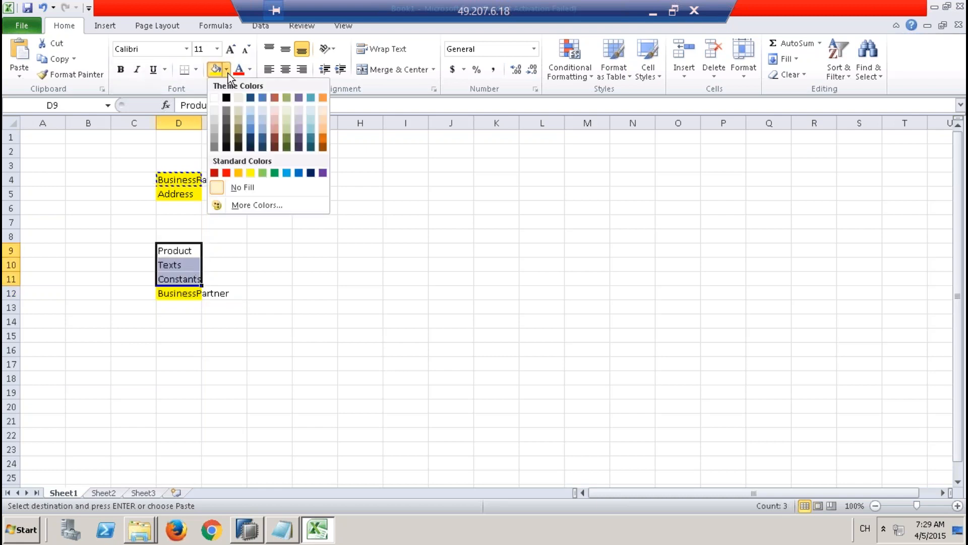
pyautogui.click(214, 141)
pyautogui.click(190, 296)
# Step: Enter salesheader in cell D16 and salesitem in cell D17 to start the third group
pyautogui.click(189, 348)
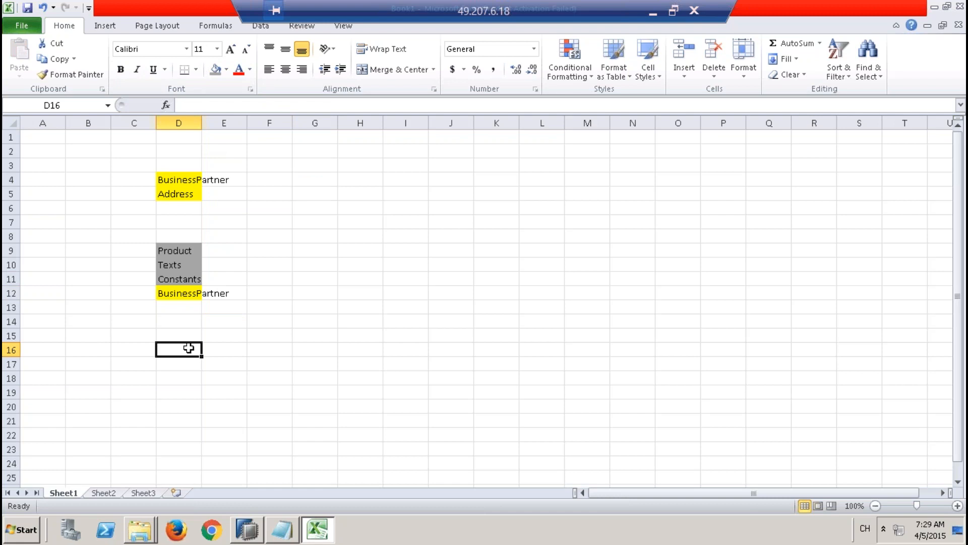
pyautogui.write('sales')
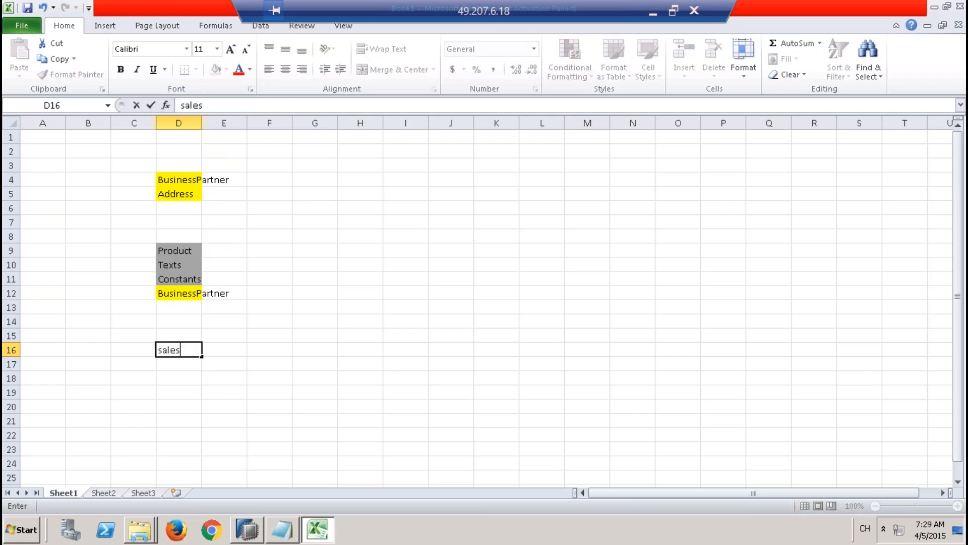
pyautogui.write('header')
pyautogui.press('Return')
pyautogui.write('sales')
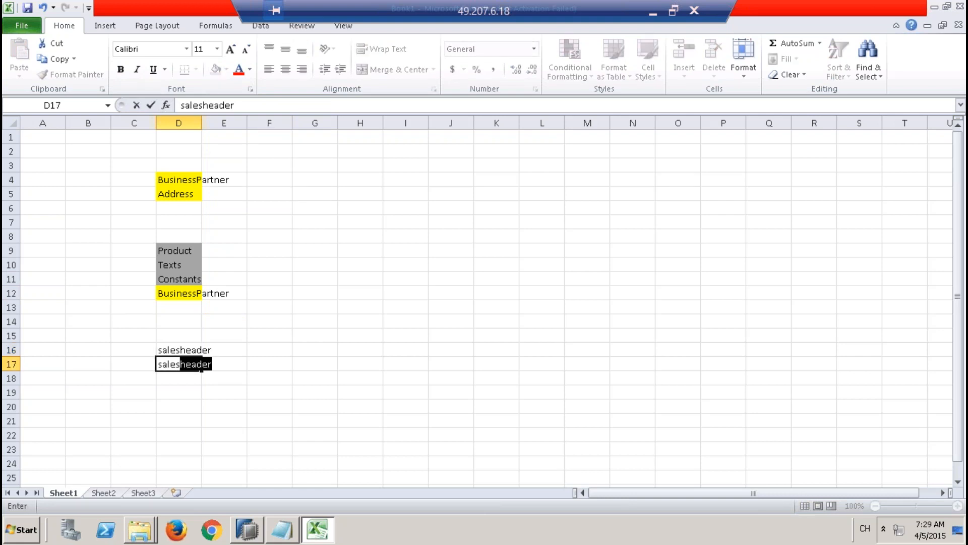
pyautogui.write('item')
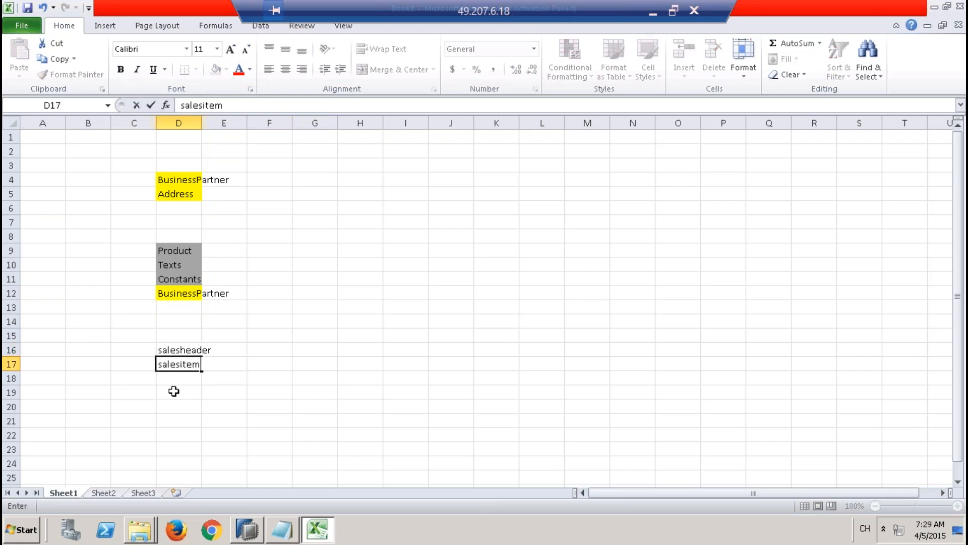
pyautogui.press('Return')
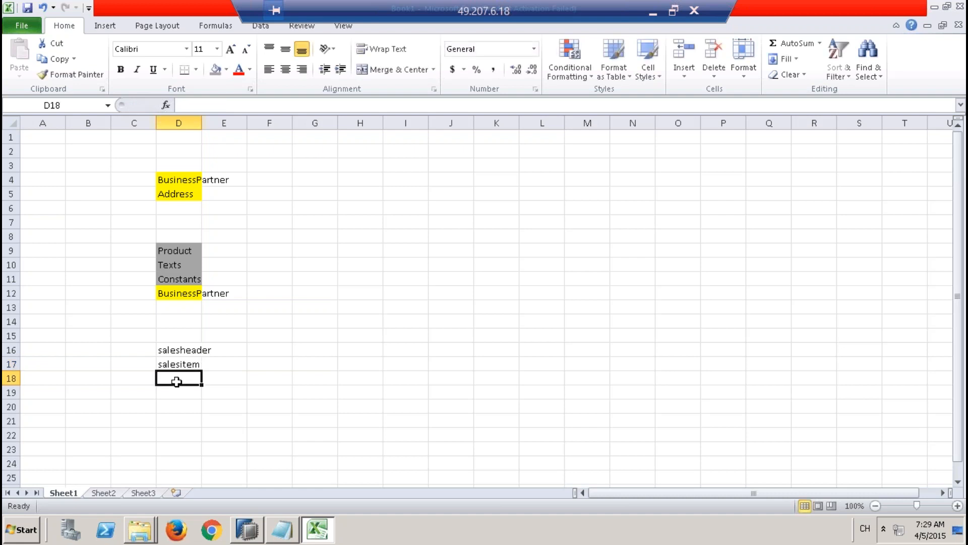
# Step: Add constants in cell D18 below salesitem
pyautogui.moveTo(195, 349); pyautogui.dragTo(179, 378)
pyautogui.click(178, 377)
pyautogui.write('con')
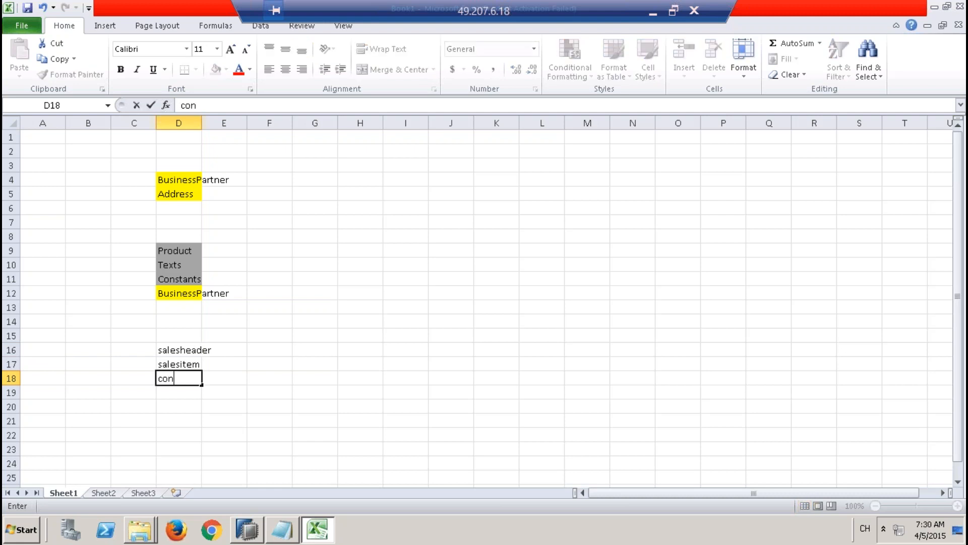
pyautogui.write('stants')
pyautogui.press('Return')
pyautogui.click(182, 378)
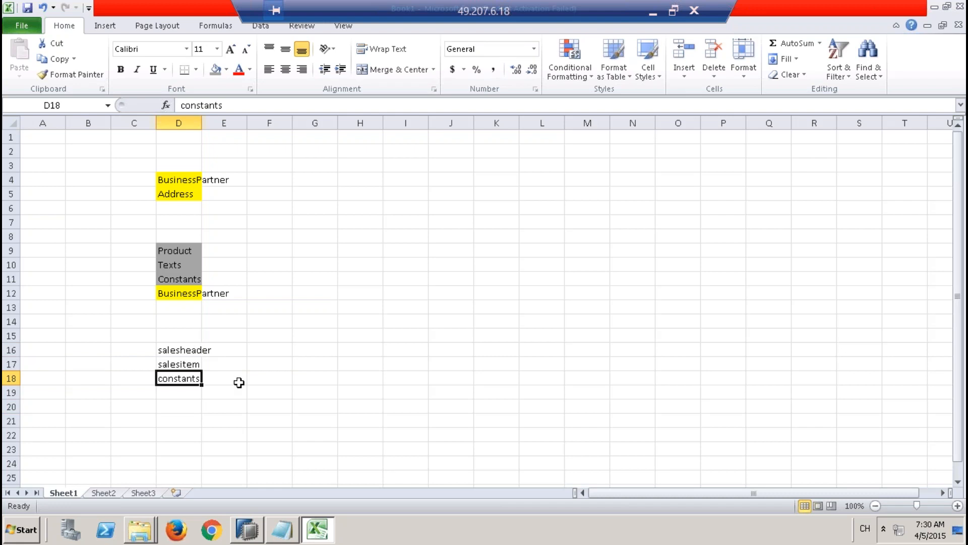
pyautogui.click(176, 391)
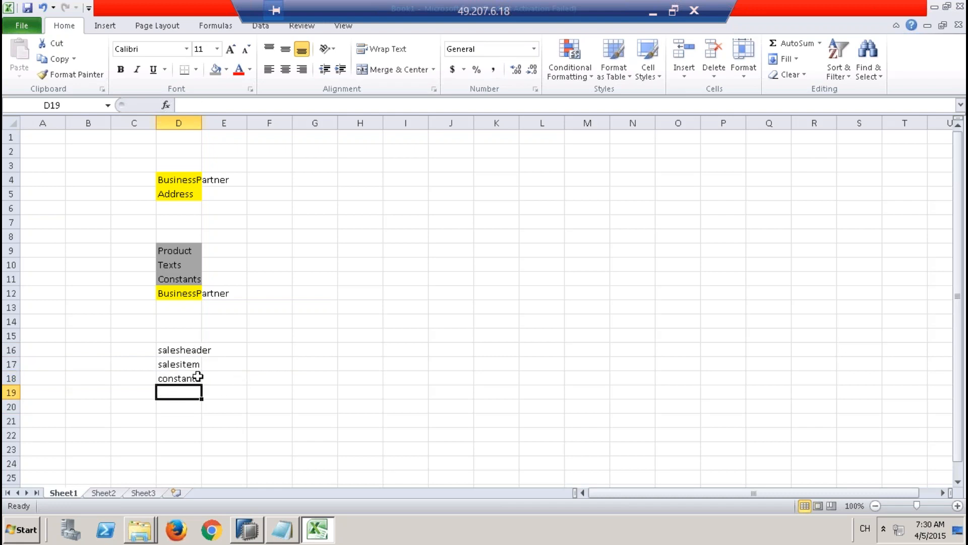
pyautogui.click(182, 350)
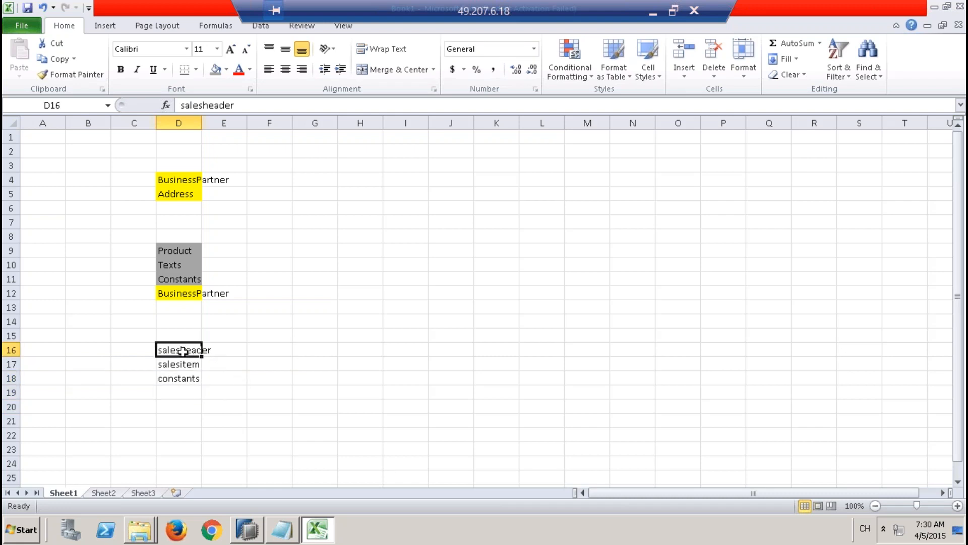
pyautogui.click(193, 180)
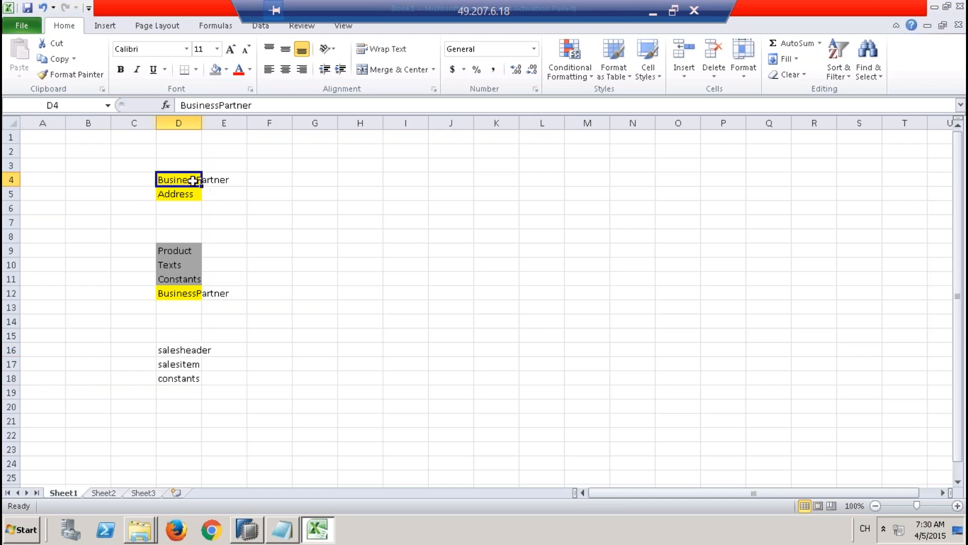
pyautogui.click(183, 366)
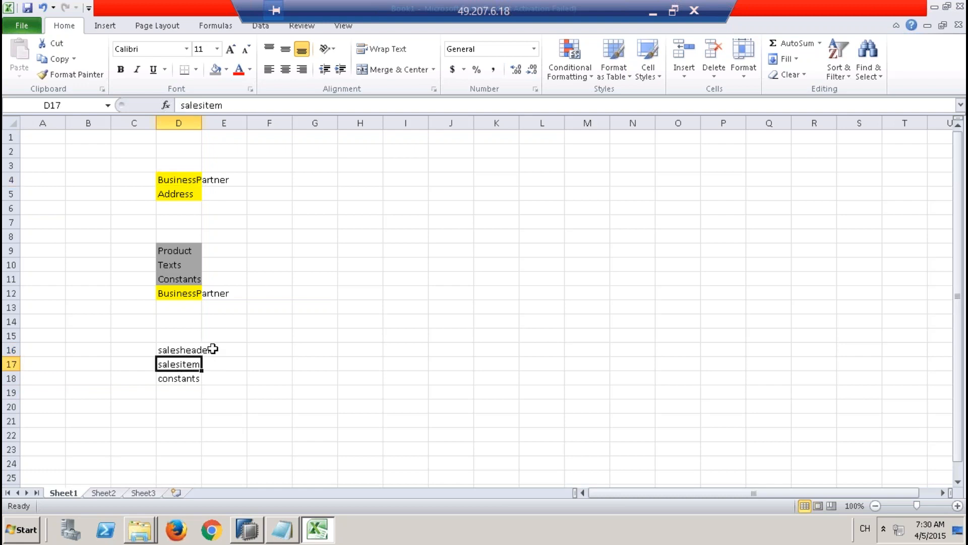
# Step: Put a thick box border around C3:E19 and widen column D so the table names fit inside it
pyautogui.click(127, 164)
pyautogui.moveTo(126, 164); pyautogui.dragTo(236, 394)
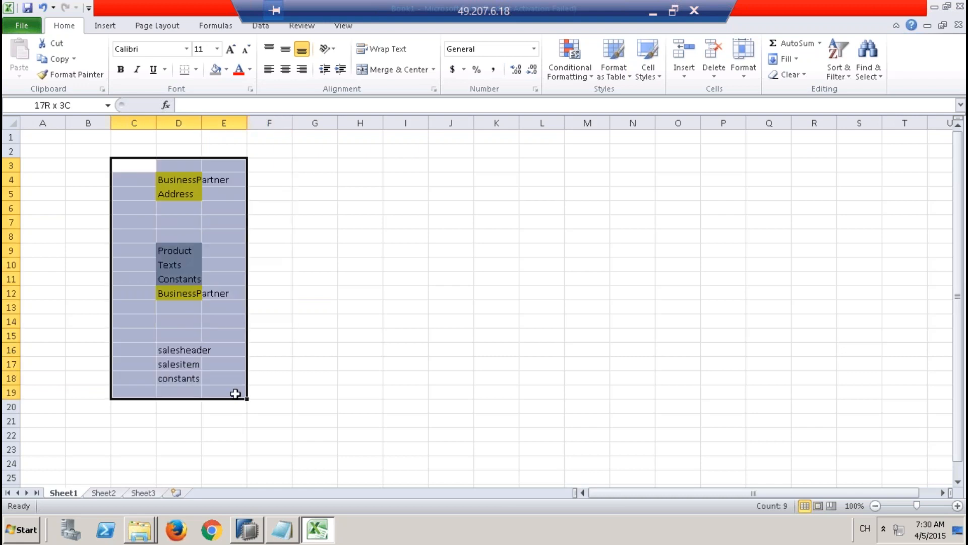
pyautogui.click(195, 71)
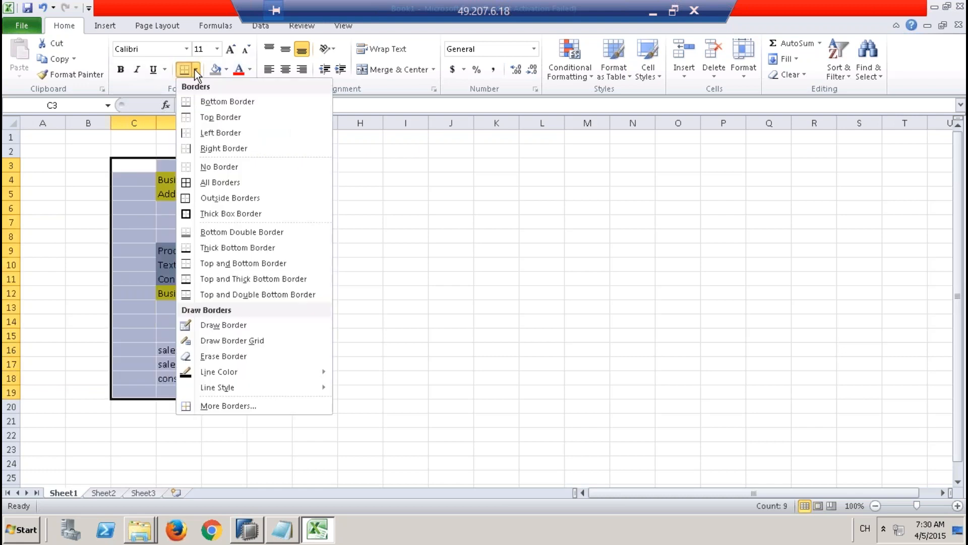
pyautogui.click(234, 211)
pyautogui.moveTo(201, 123); pyautogui.dragTo(274, 127)
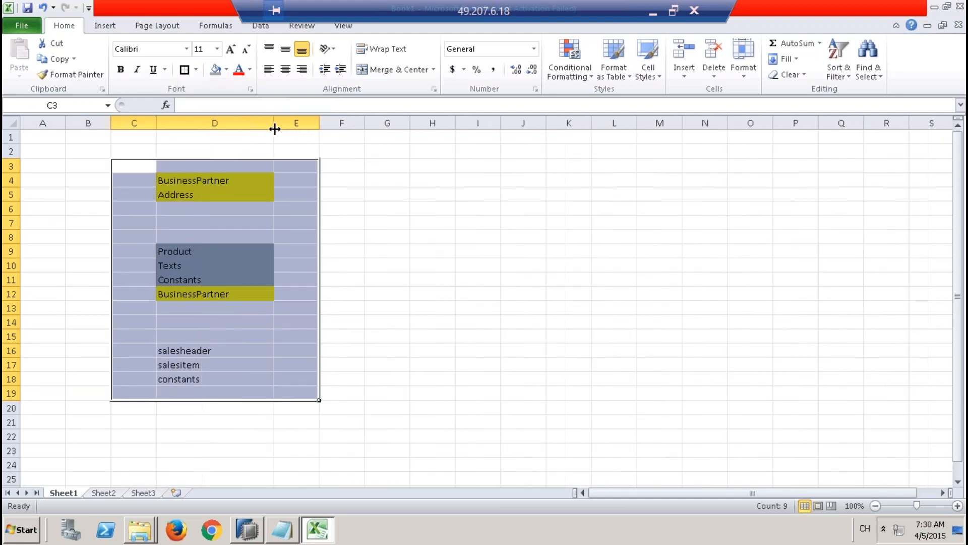
pyautogui.click(386, 182)
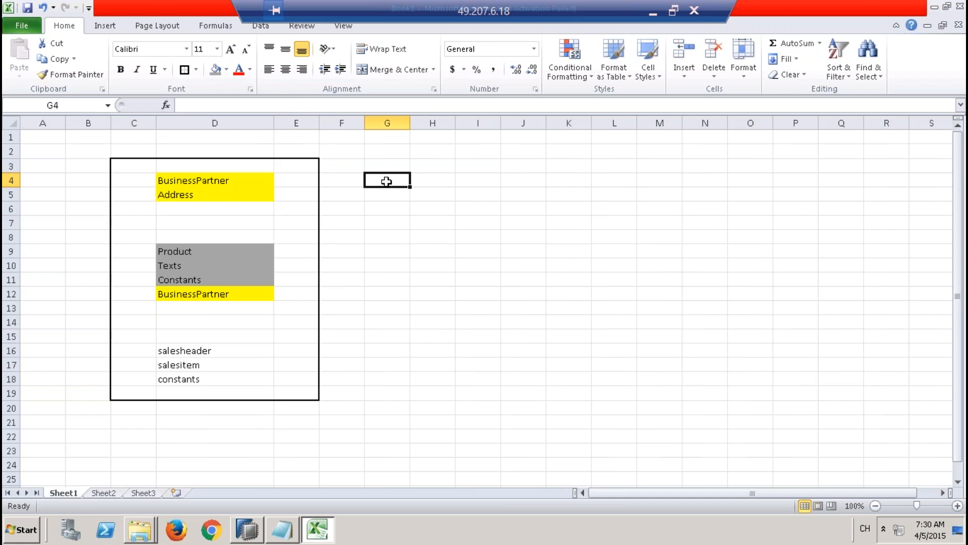
pyautogui.moveTo(134, 167); pyautogui.dragTo(284, 386)
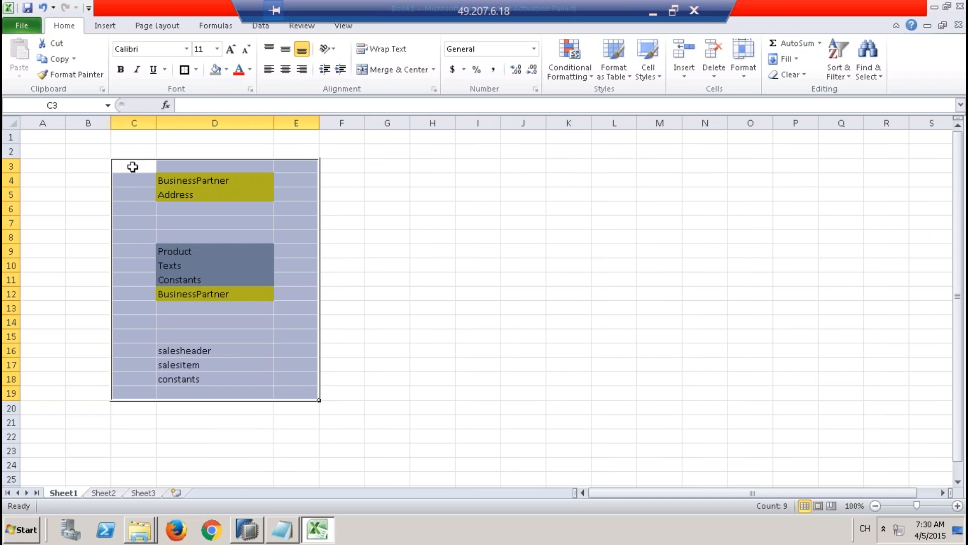
pyautogui.click(132, 167)
pyautogui.moveTo(133, 166); pyautogui.dragTo(305, 391)
# Step: Switch to SAP HANA Studio and review the data of the BusinessPartner, Addresses, Products, Texts and Constants tables in turn
pyautogui.moveTo(246, 536)
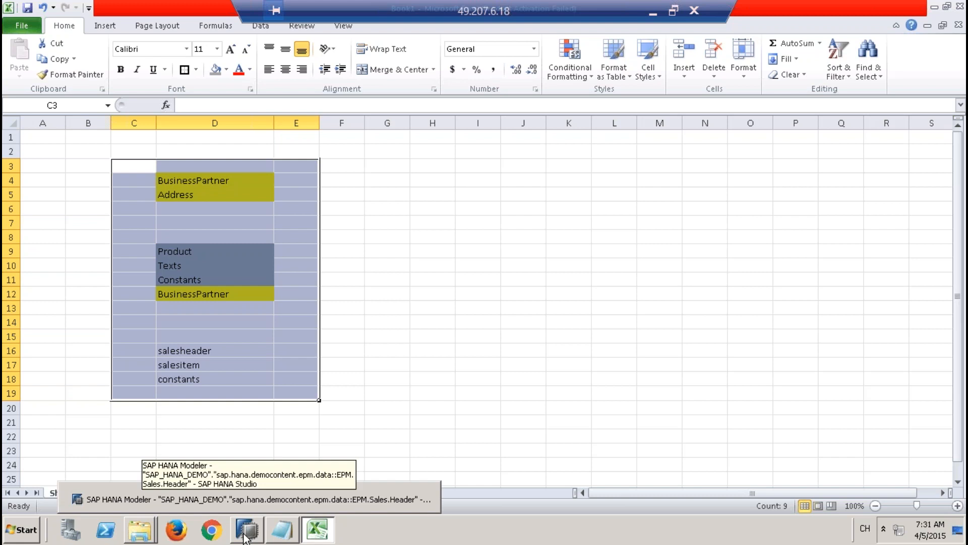
pyautogui.click(244, 534)
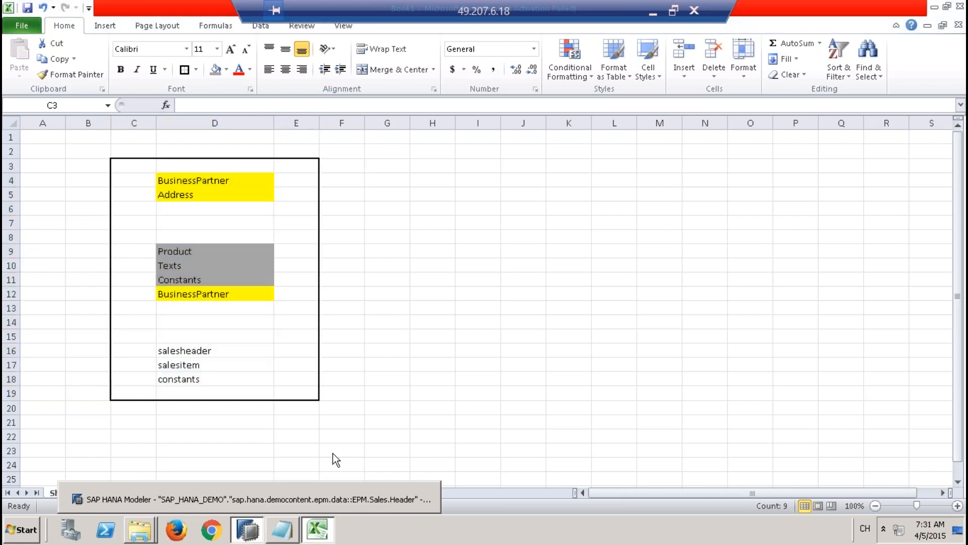
pyautogui.click(265, 496)
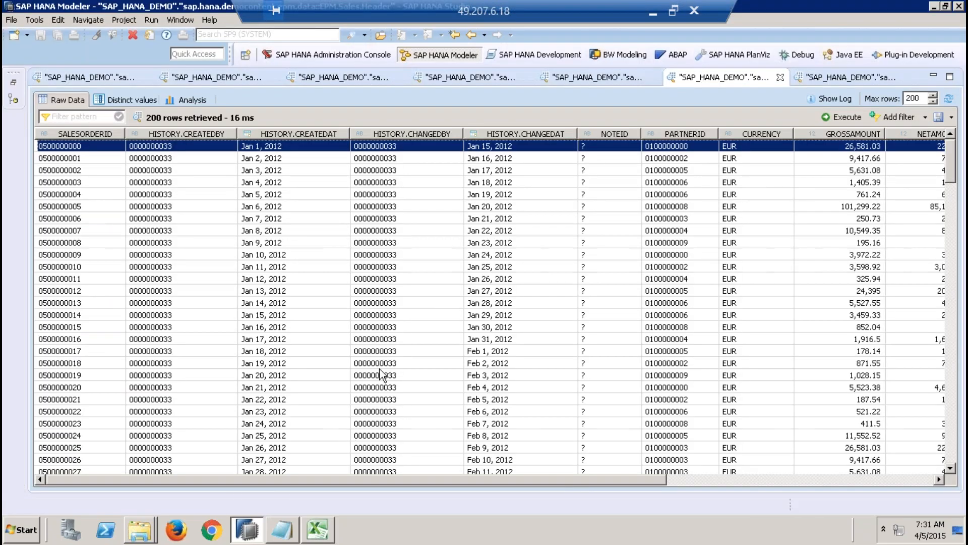
pyautogui.click(113, 77)
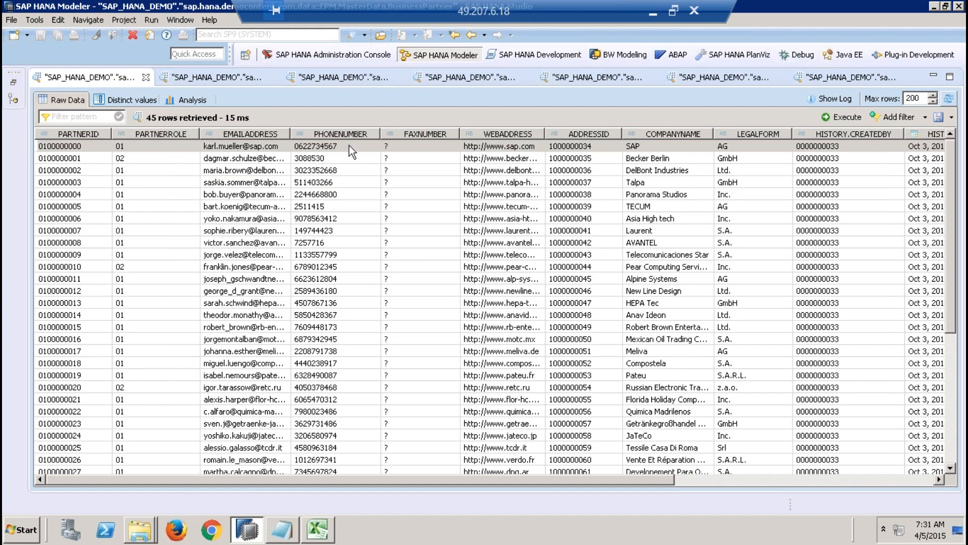
pyautogui.click(231, 78)
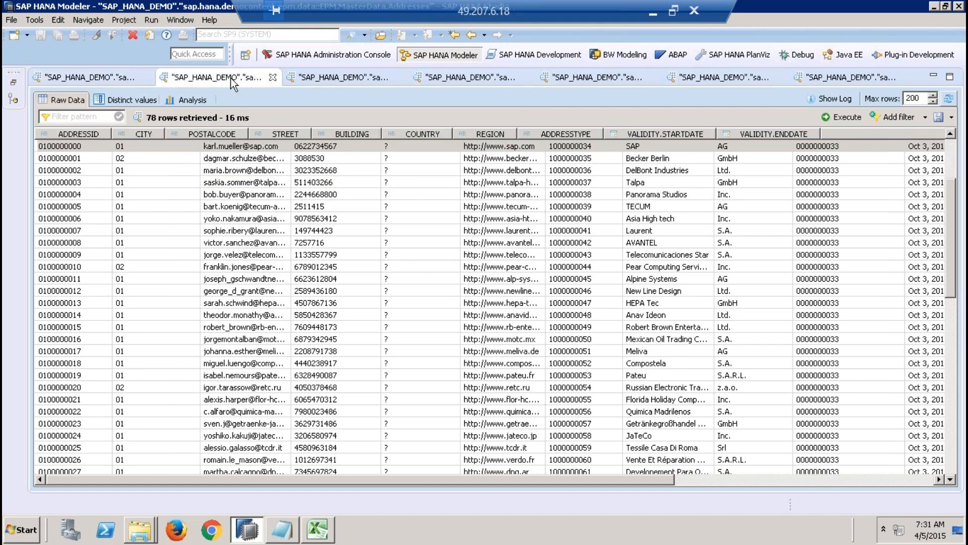
pyautogui.click(349, 76)
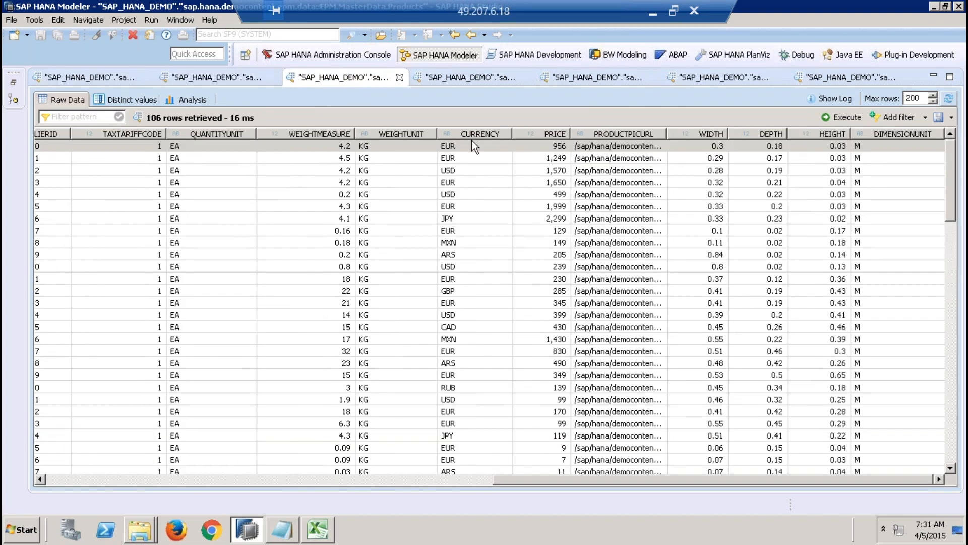
pyautogui.click(464, 82)
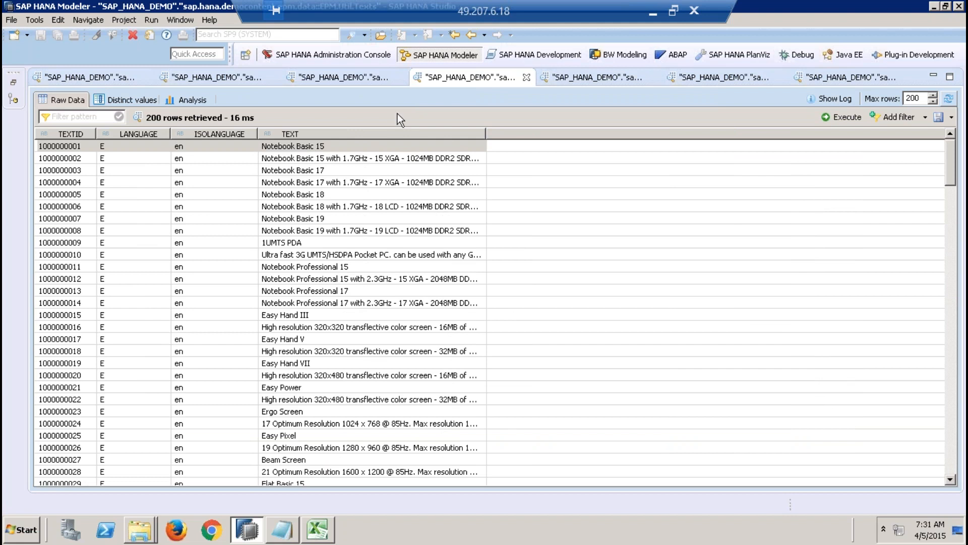
pyautogui.click(584, 83)
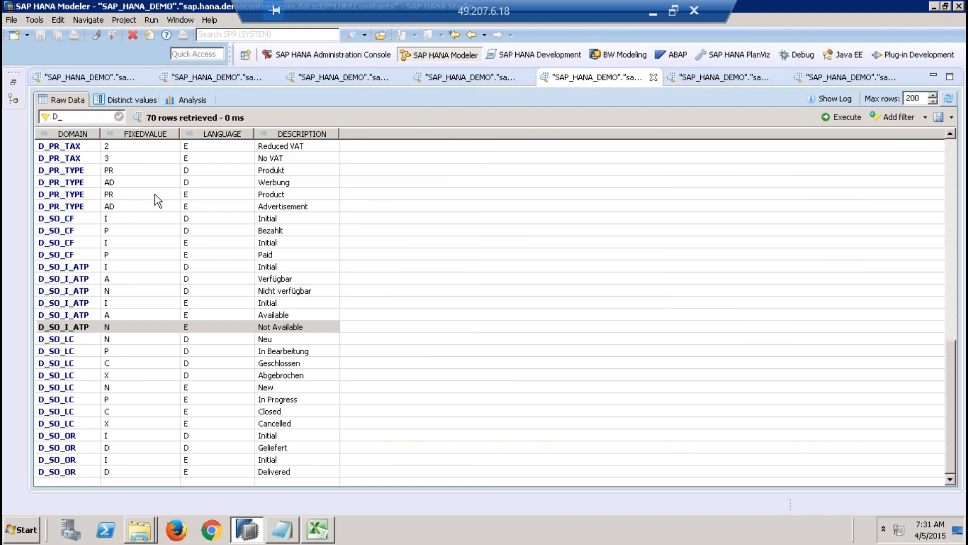
# Step: Compare the Sales.Header and Sales.Item tables, examining their order keys, amount columns and the header's status columns
pyautogui.click(709, 78)
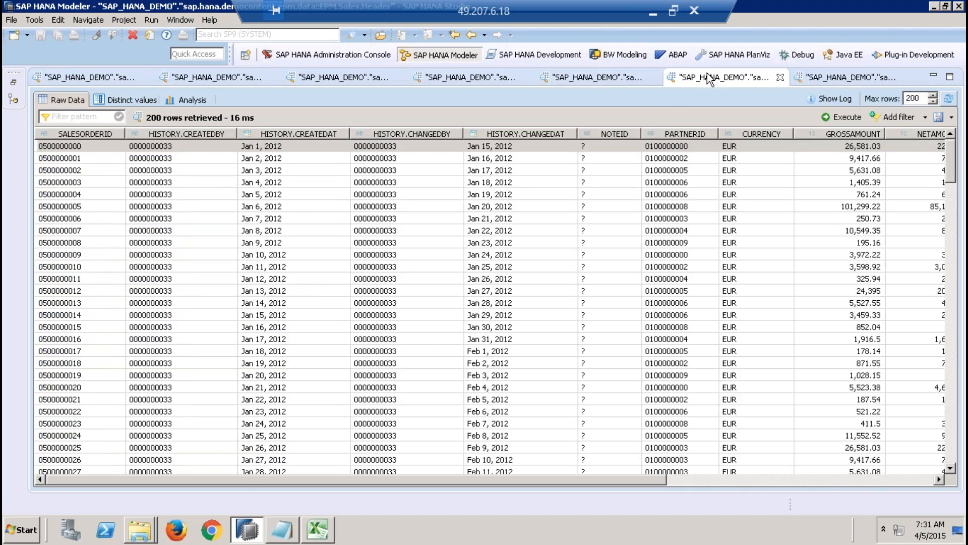
pyautogui.click(837, 78)
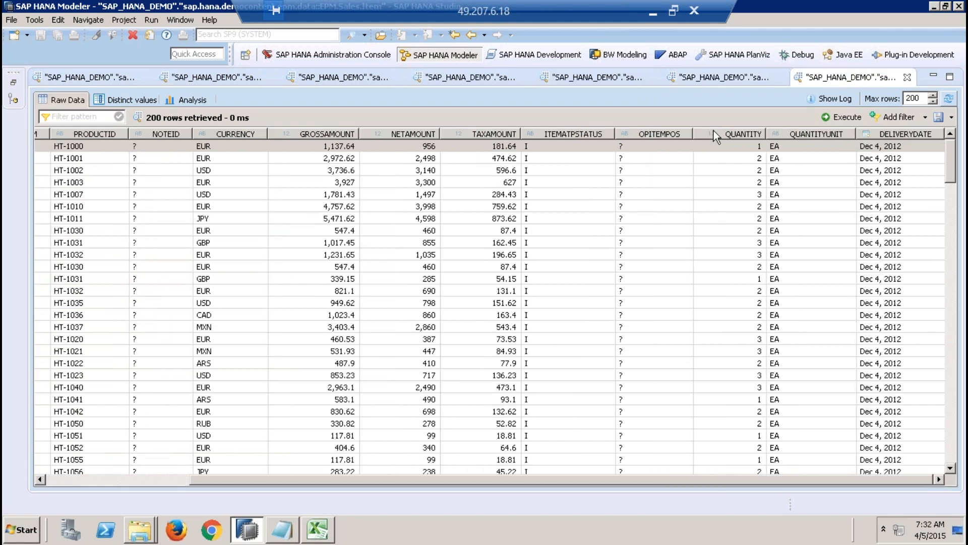
pyautogui.click(65, 478)
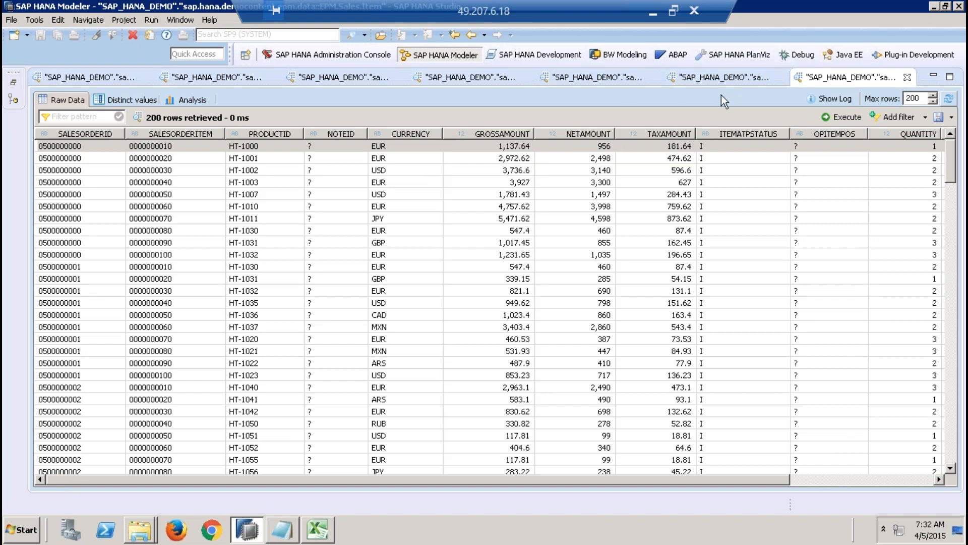
pyautogui.click(503, 148)
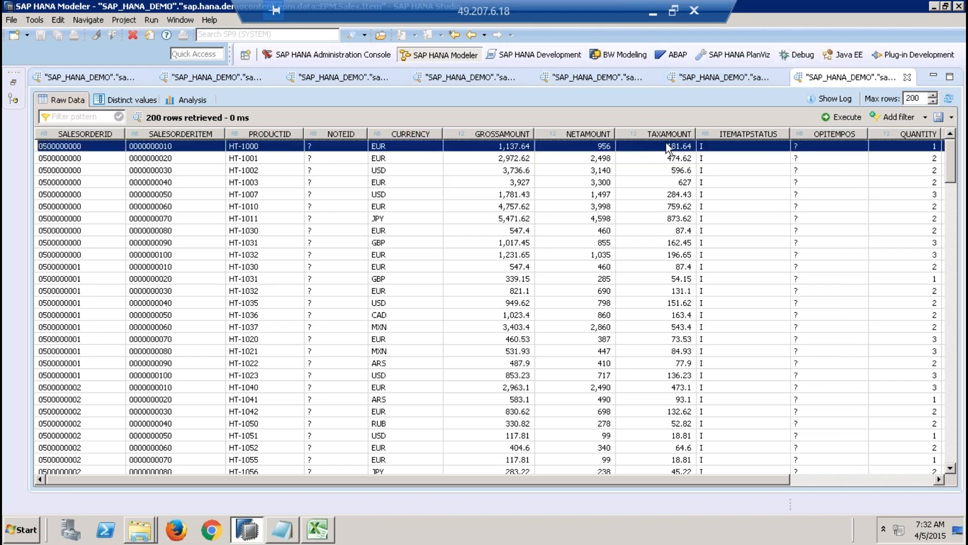
pyautogui.click(705, 79)
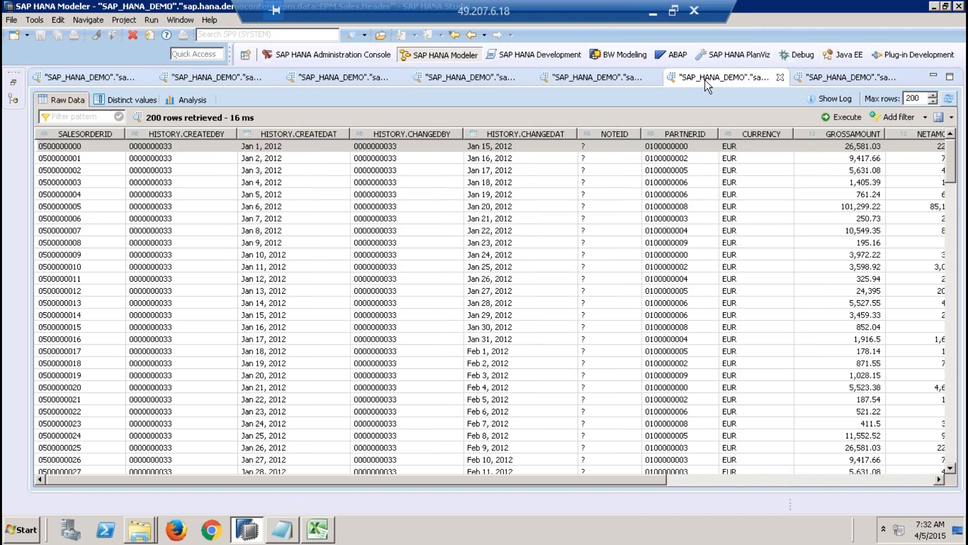
pyautogui.click(699, 478)
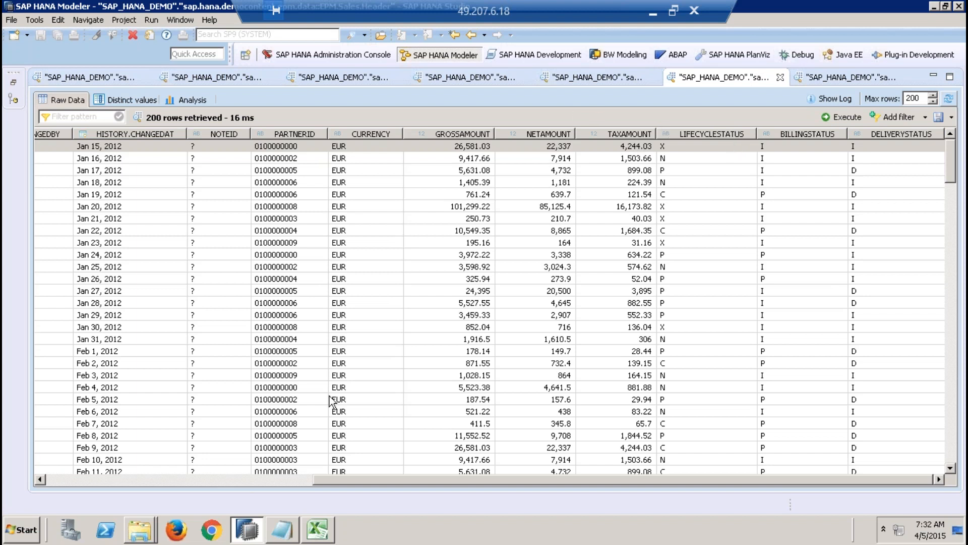
# Step: Switch to Excel and review the three table groups listed in D4:D18 inside the outlined box
pyautogui.click(317, 529)
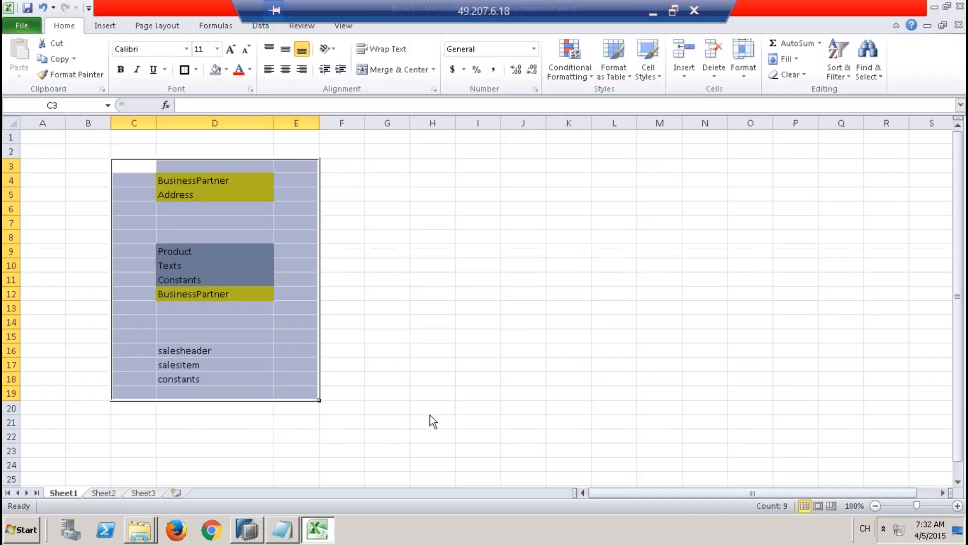
pyautogui.click(529, 334)
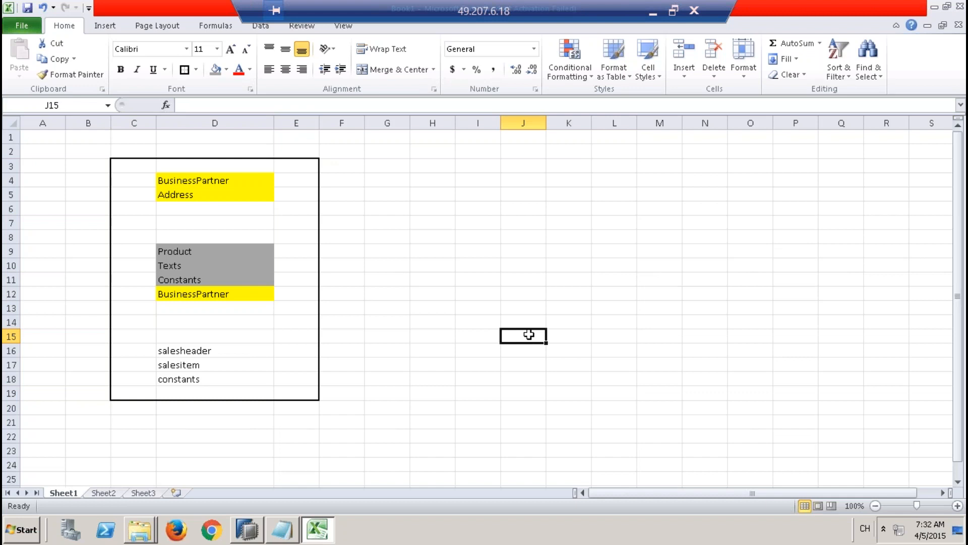
pyautogui.click(215, 178)
pyautogui.click(203, 191)
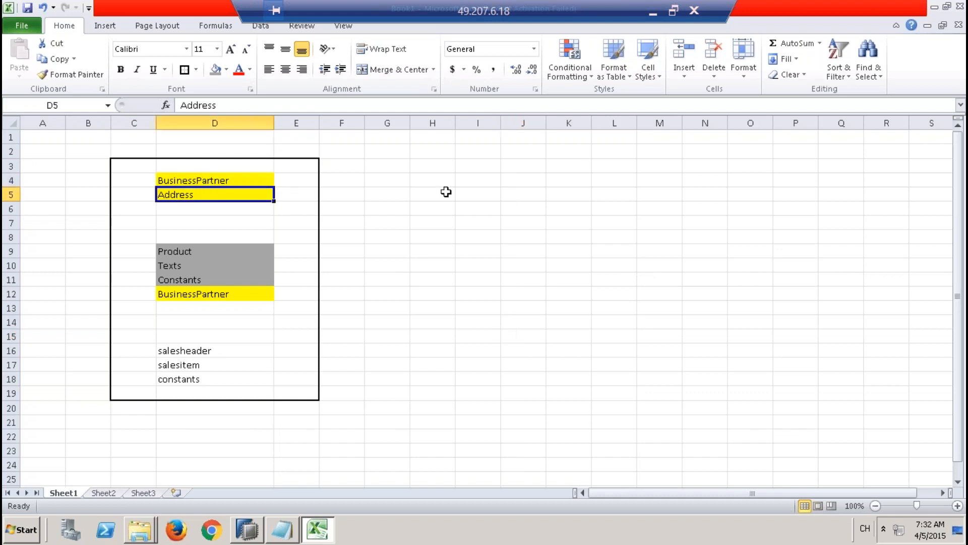
pyautogui.moveTo(252, 178); pyautogui.dragTo(224, 382)
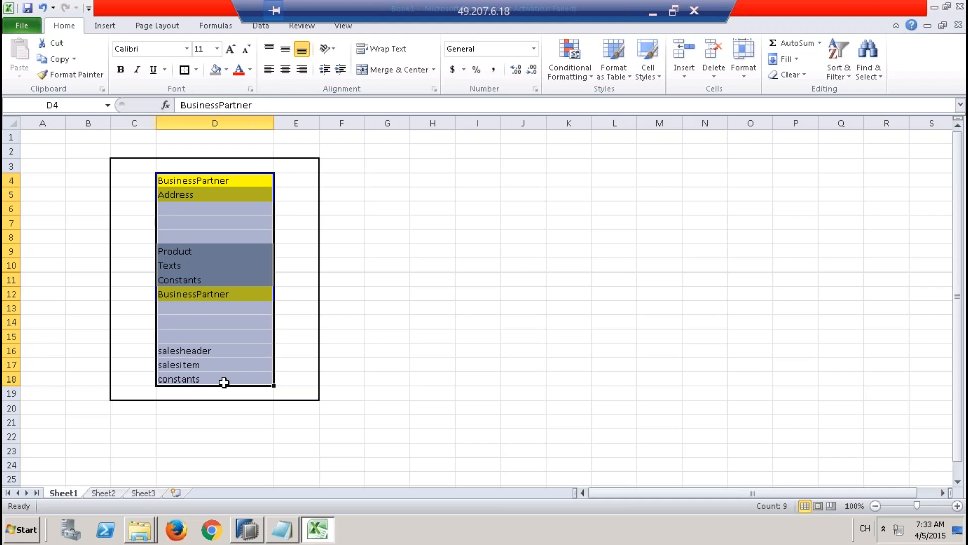
pyautogui.click(339, 323)
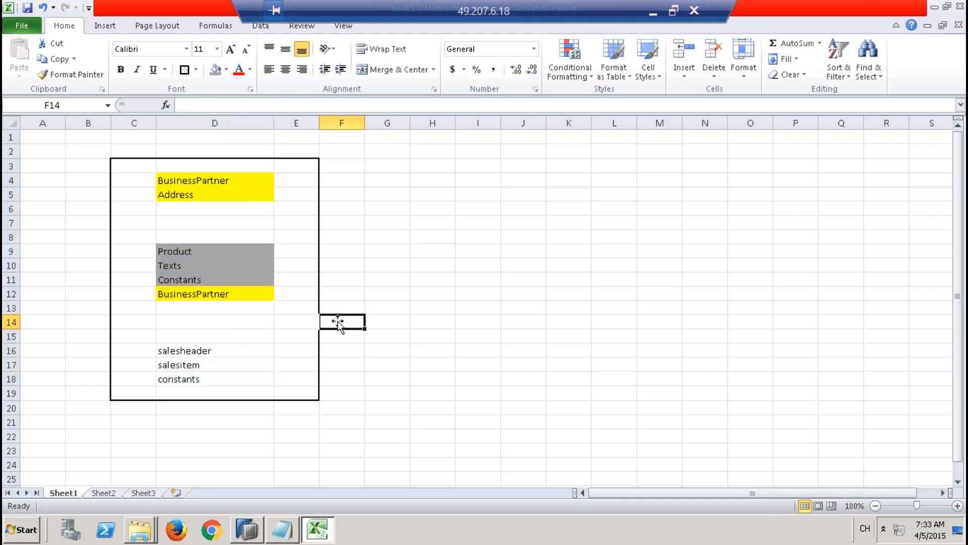
pyautogui.moveTo(237, 183); pyautogui.dragTo(248, 392)
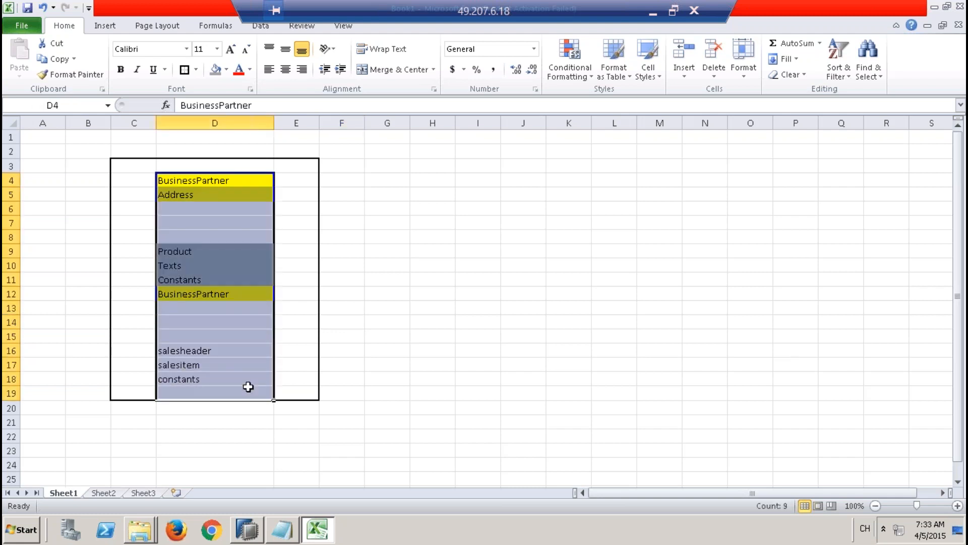
pyautogui.moveTo(240, 184); pyautogui.dragTo(248, 374)
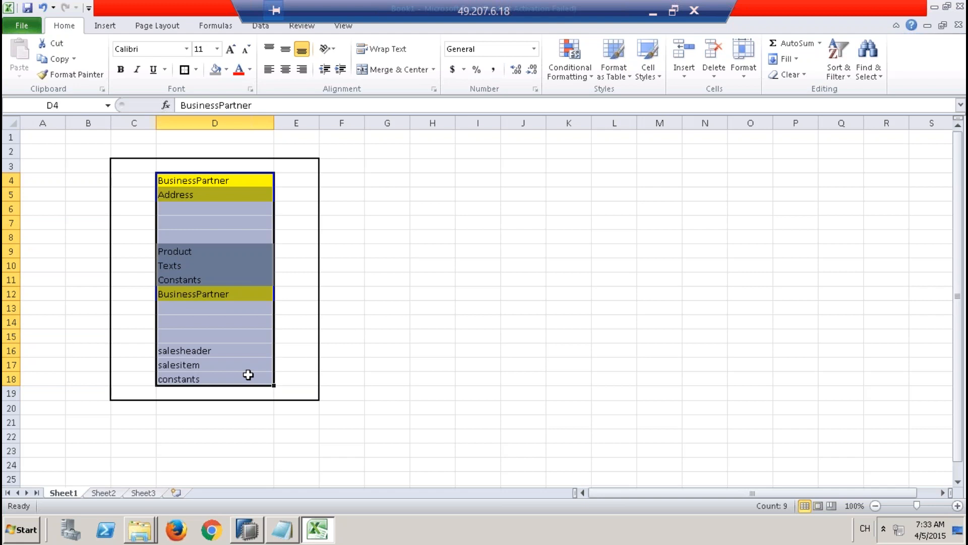
pyautogui.click(236, 178)
pyautogui.moveTo(233, 209); pyautogui.dragTo(234, 376)
pyautogui.click(379, 200)
pyautogui.click(359, 179)
pyautogui.click(400, 177)
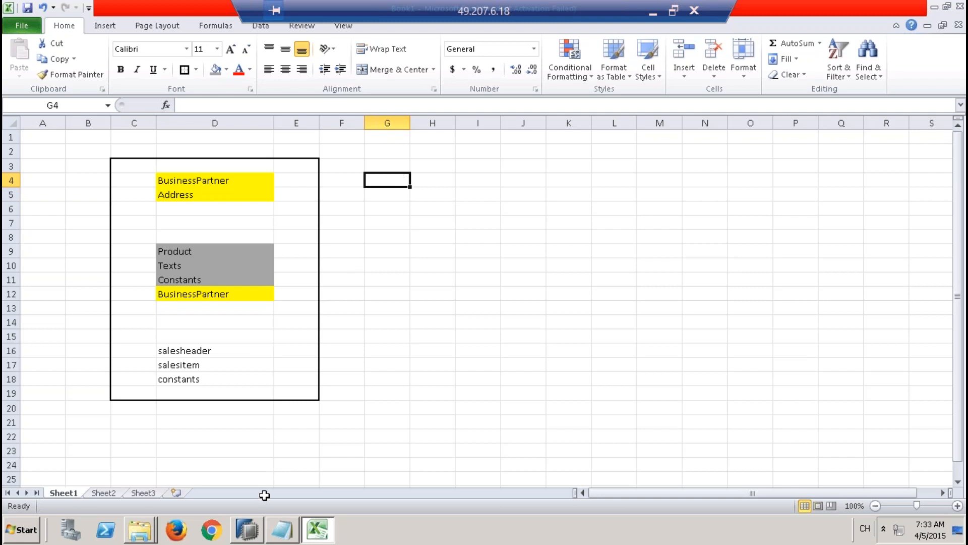
# Step: Switch back to SAP HANA Studio and examine the records of the BusinessPartner and Addresses master data tables
pyautogui.click(250, 529)
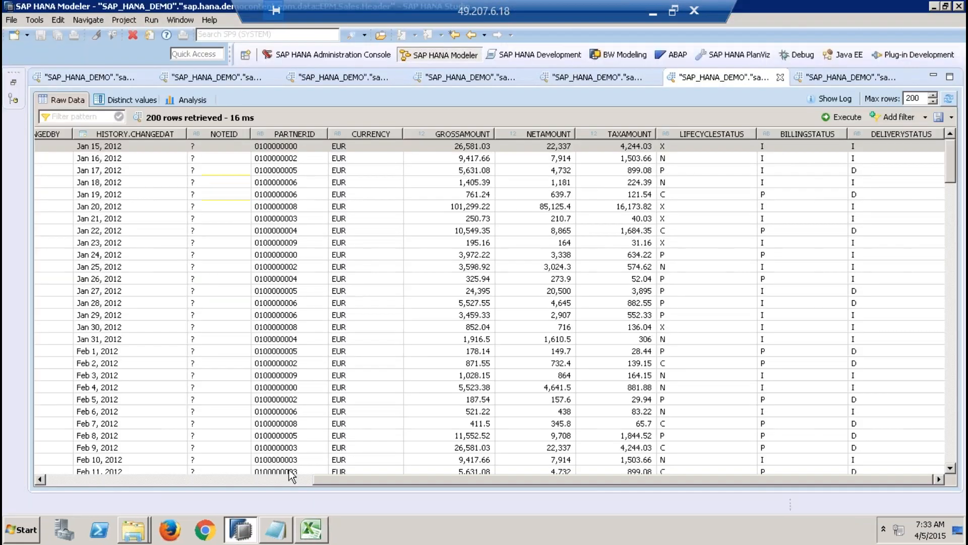
pyautogui.click(118, 77)
pyautogui.click(81, 149)
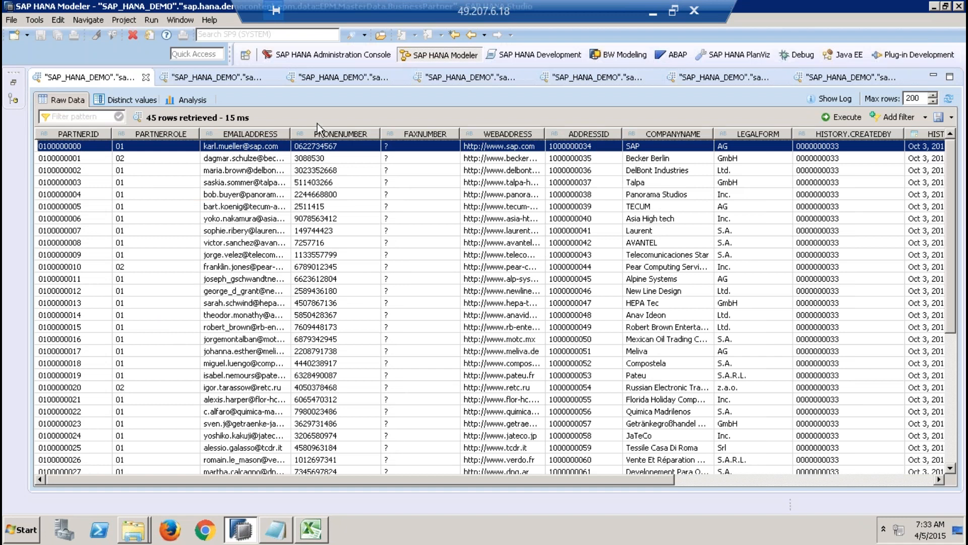
pyautogui.click(211, 77)
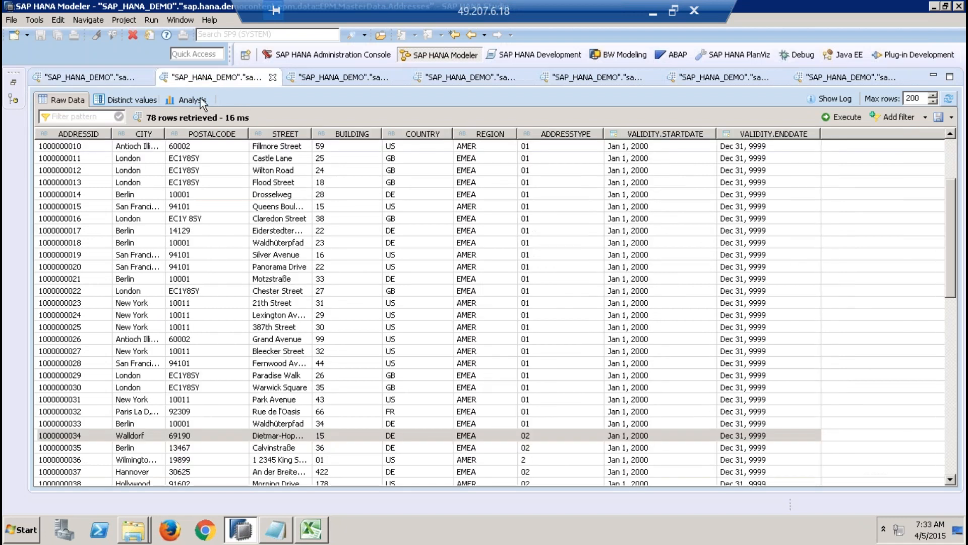
pyautogui.click(82, 147)
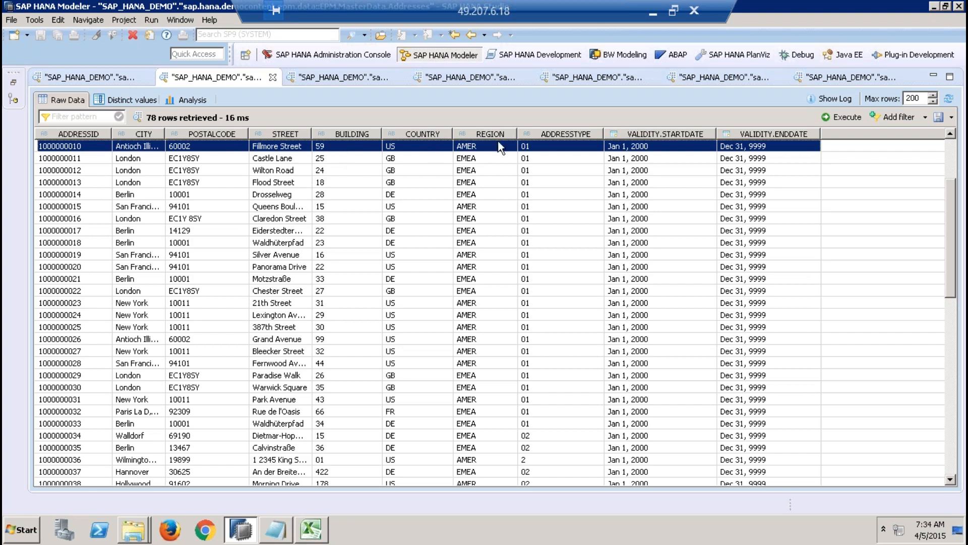
# Step: Examine the Products table's product and text ID columns against the Texts table, and check the Constants table
pyautogui.click(328, 82)
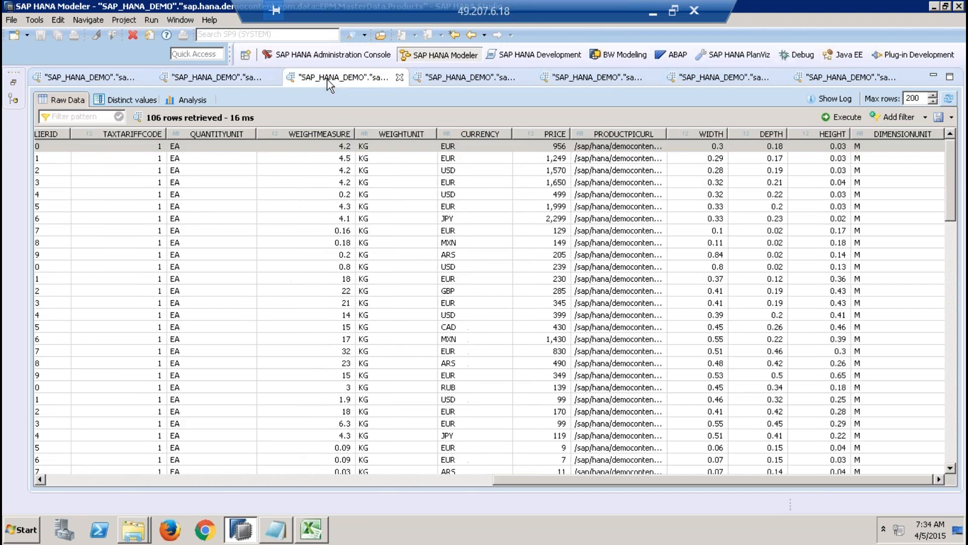
pyautogui.doubleClick(72, 471)
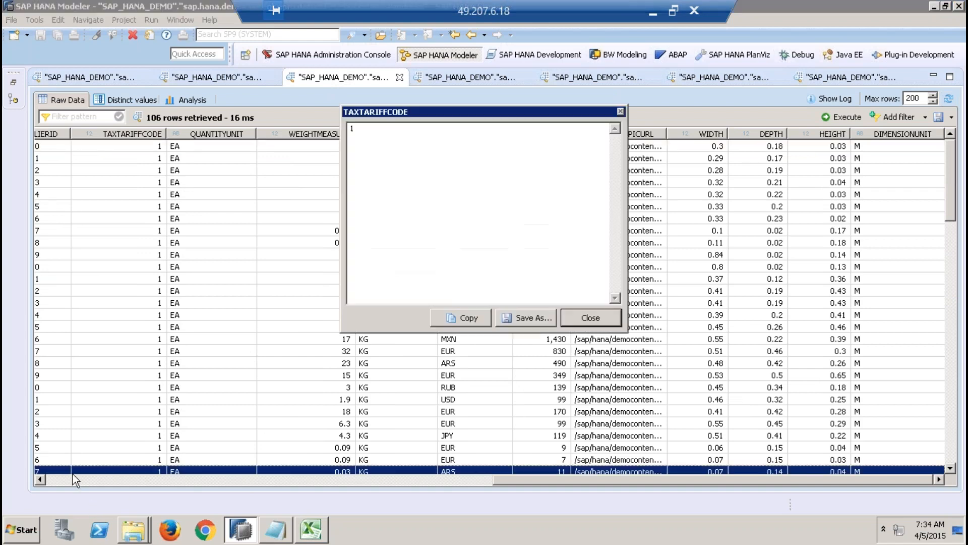
pyautogui.click(592, 318)
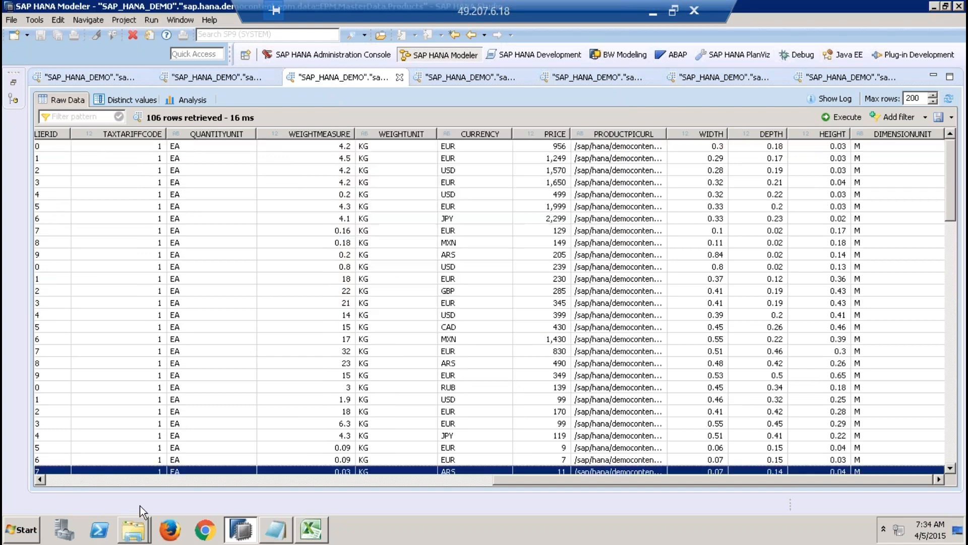
pyautogui.hscroll(-5, 102, 479)
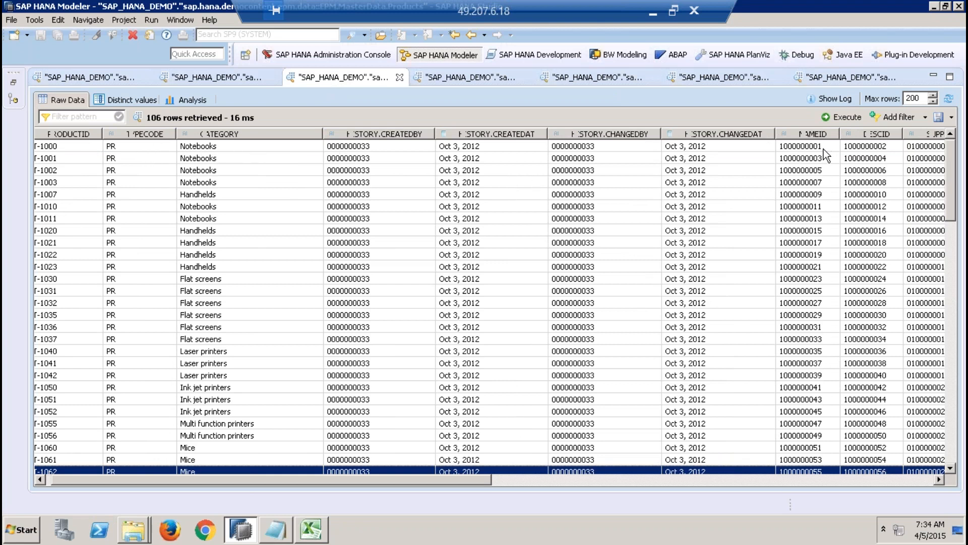
pyautogui.click(498, 80)
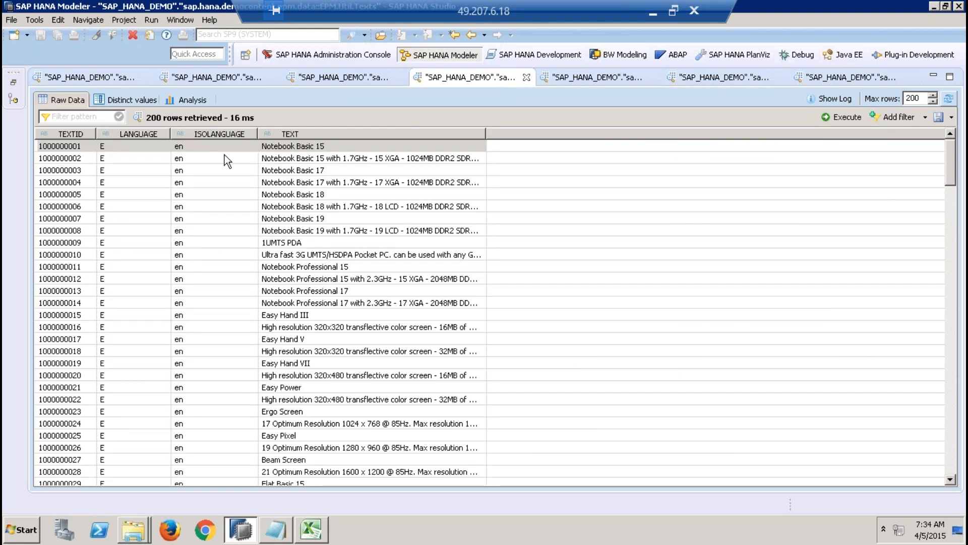
pyautogui.click(361, 78)
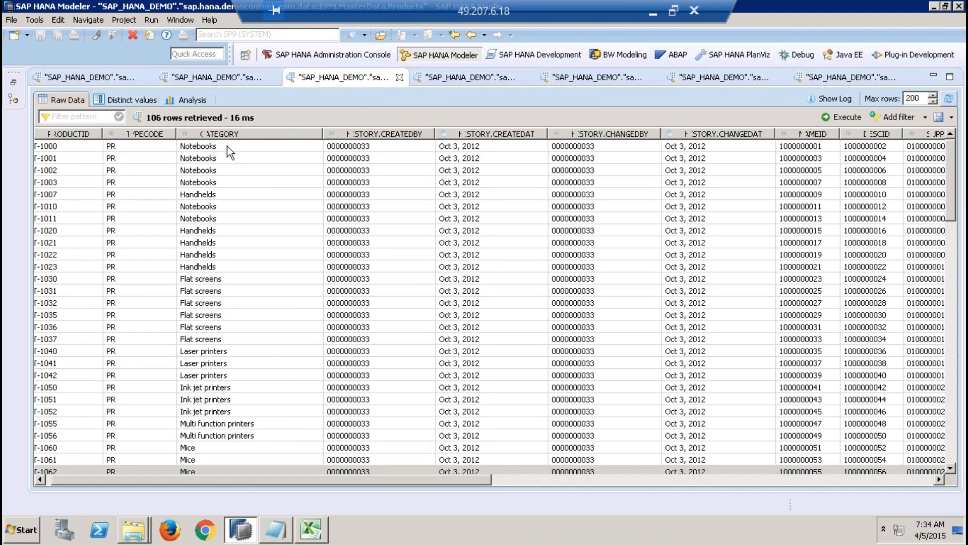
pyautogui.click(144, 146)
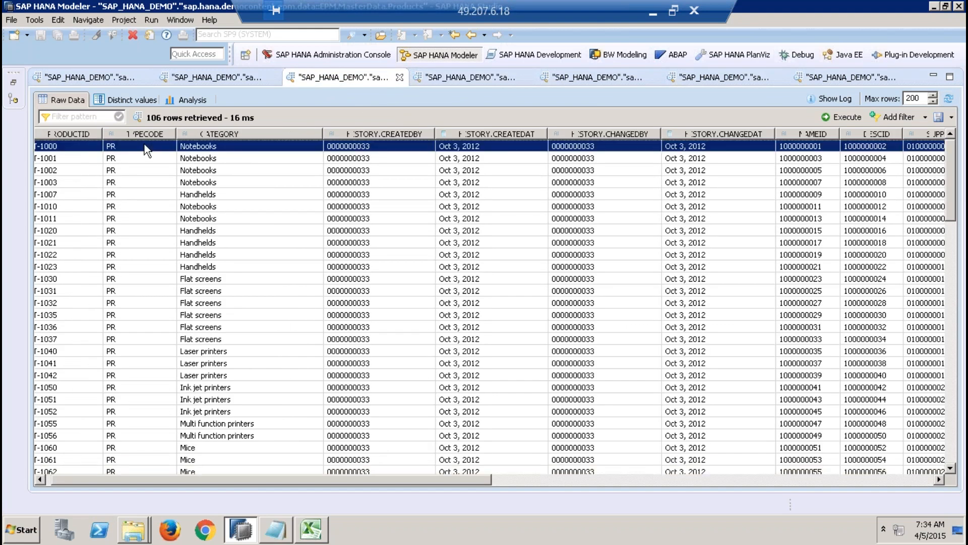
pyautogui.click(613, 75)
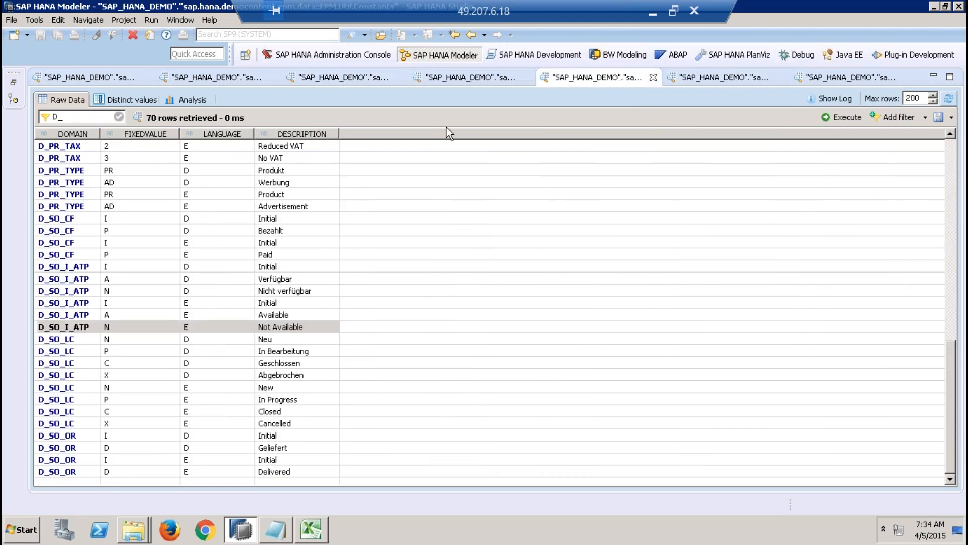
# Step: Examine the D_PR_TYPE entries in the Constants table and the partner IDs of the orders in the Sales.Header table
pyautogui.click(80, 171)
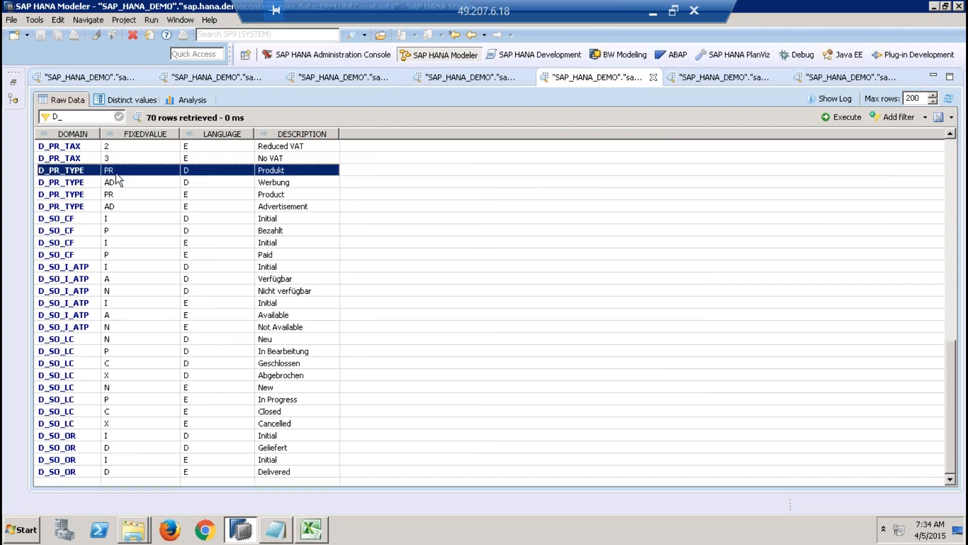
pyautogui.click(122, 195)
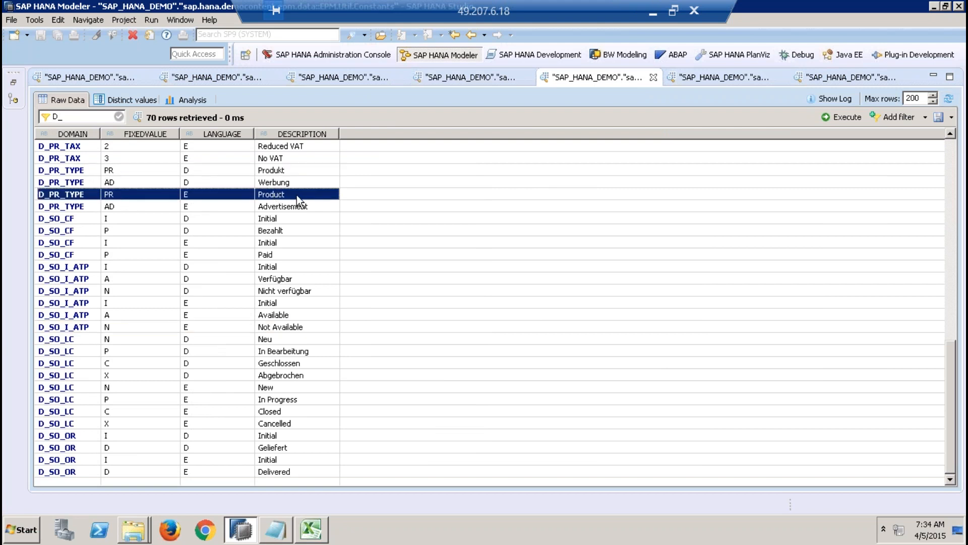
pyautogui.click(696, 80)
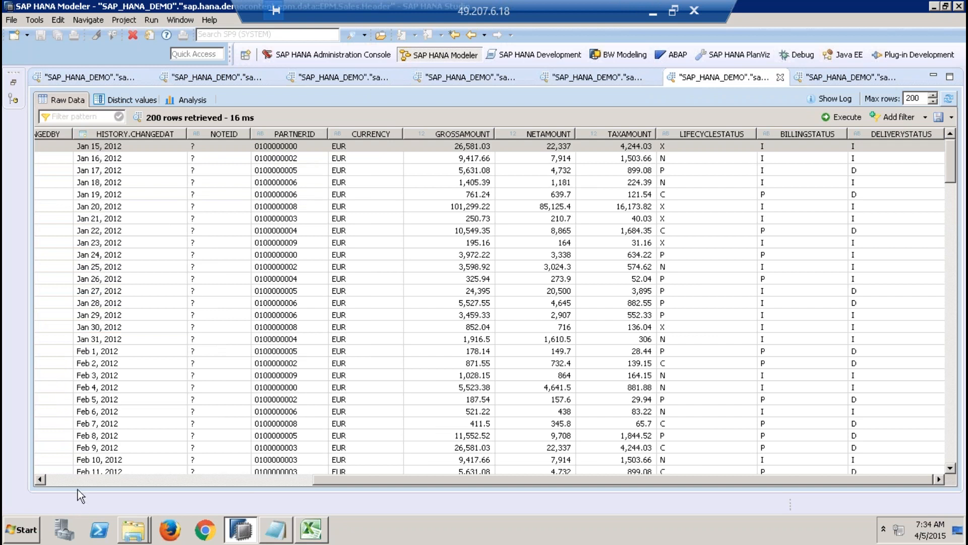
pyautogui.click(72, 477)
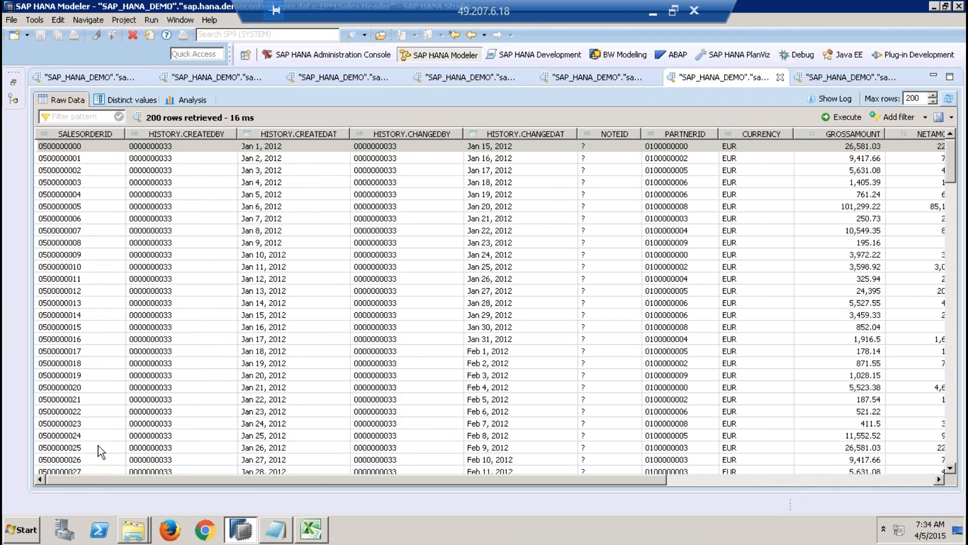
pyautogui.click(675, 146)
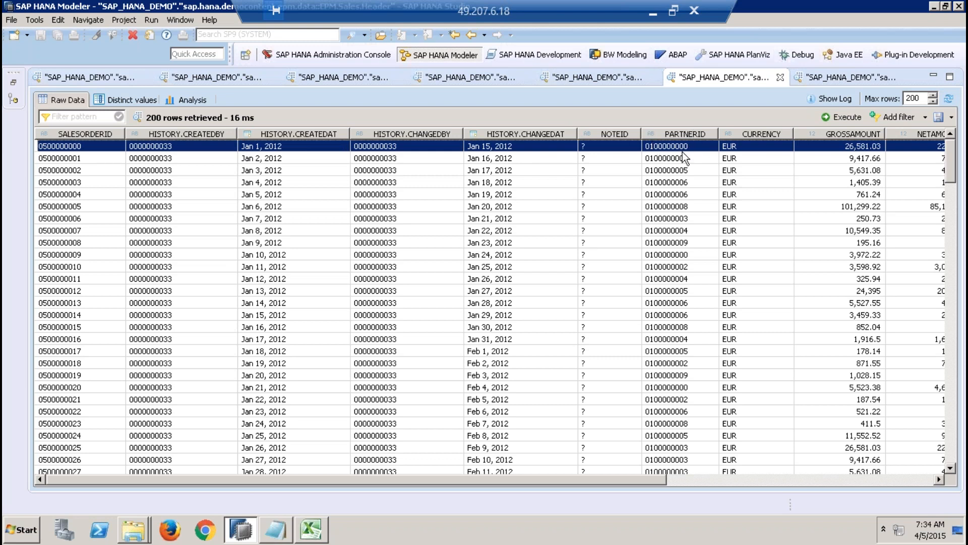
# Step: Examine the first Sales.Item record's order, product and ATP status columns and compare them with the Sales.Header and Constants tables
pyautogui.click(821, 80)
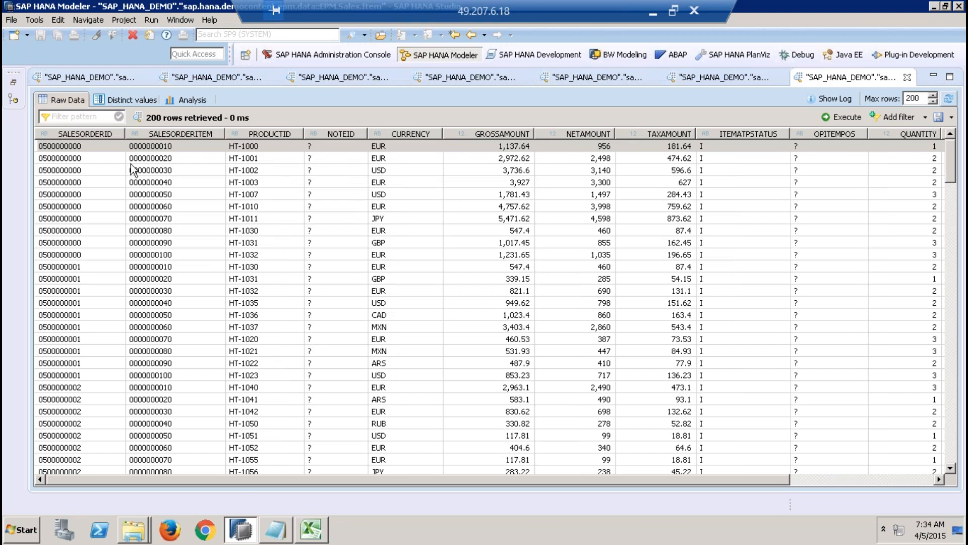
pyautogui.click(86, 149)
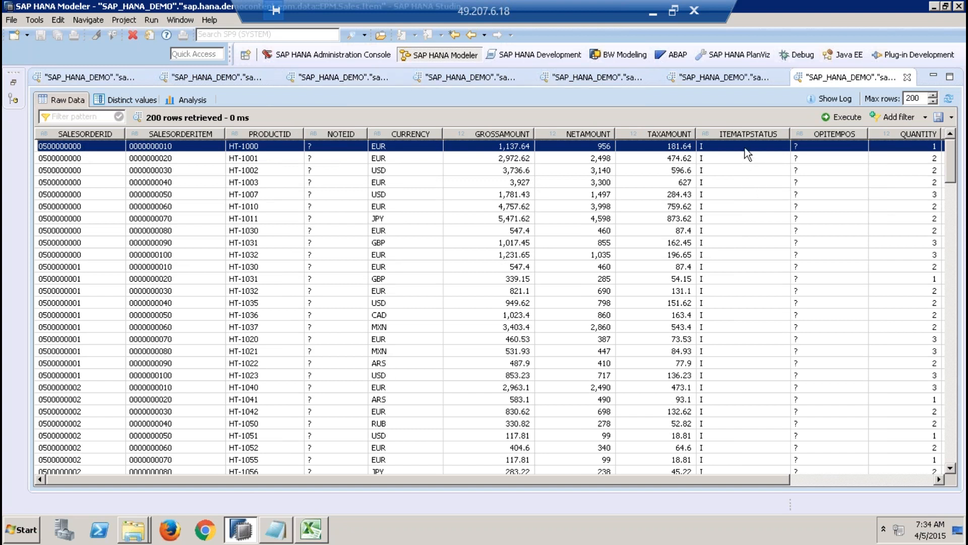
pyautogui.click(699, 82)
pyautogui.click(603, 80)
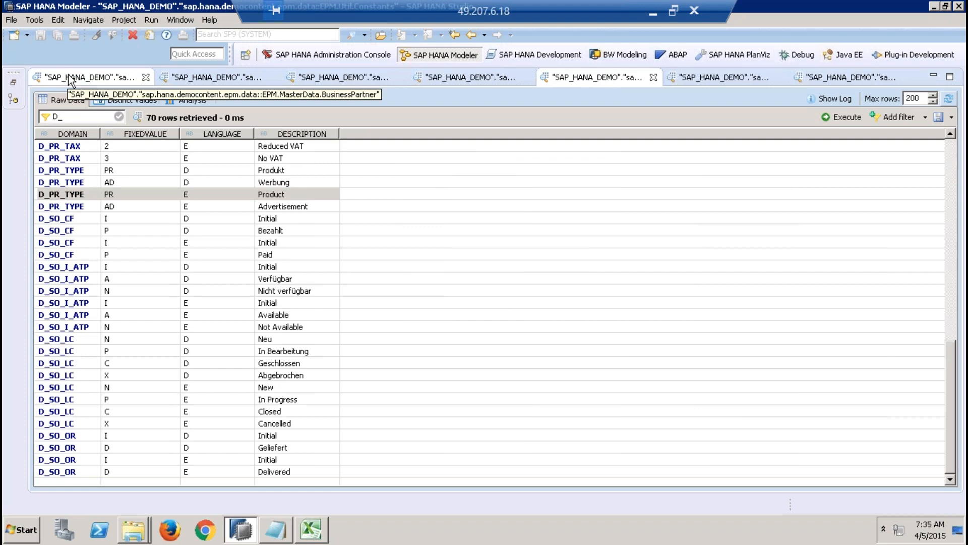
# Step: Review the BusinessPartner, Addresses, Products and Texts table data one after another
pyautogui.click(119, 78)
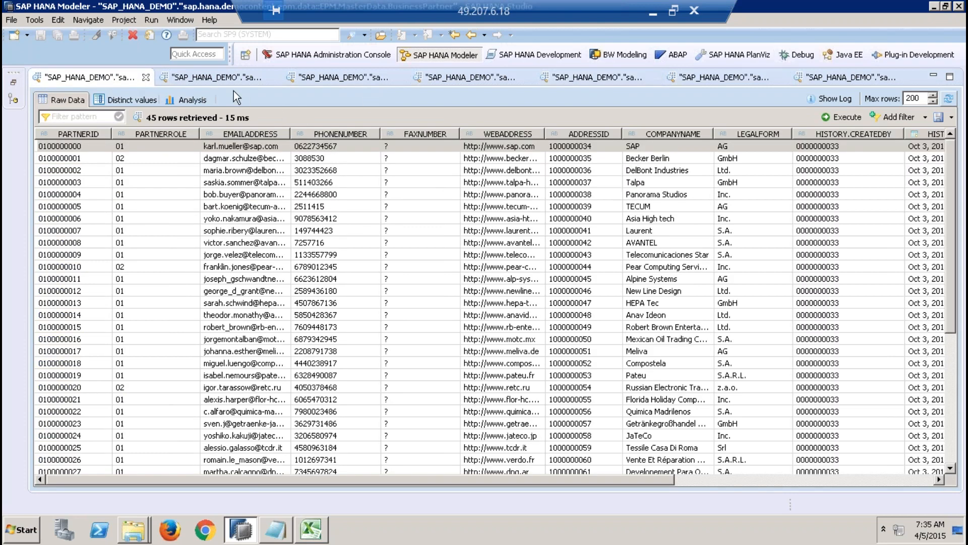
pyautogui.click(222, 80)
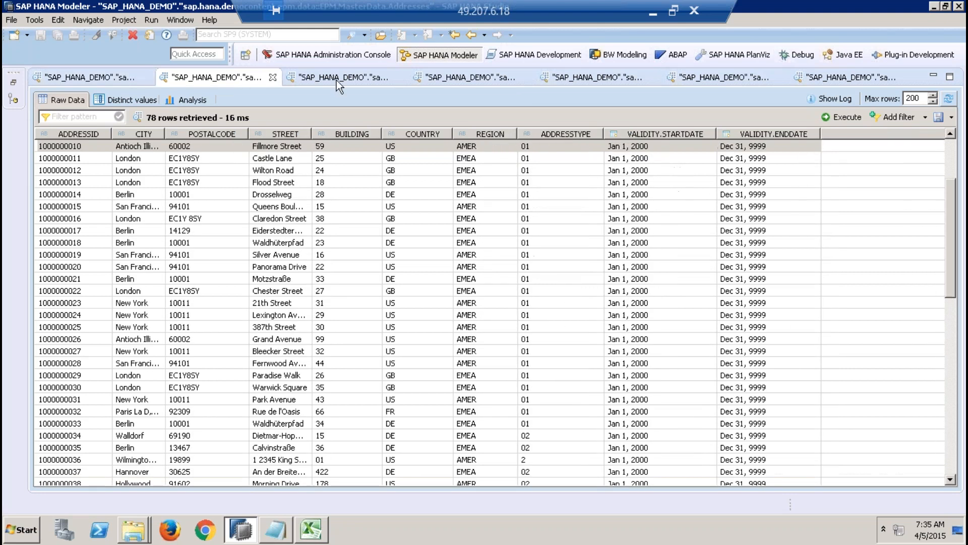
pyautogui.click(337, 81)
pyautogui.click(475, 77)
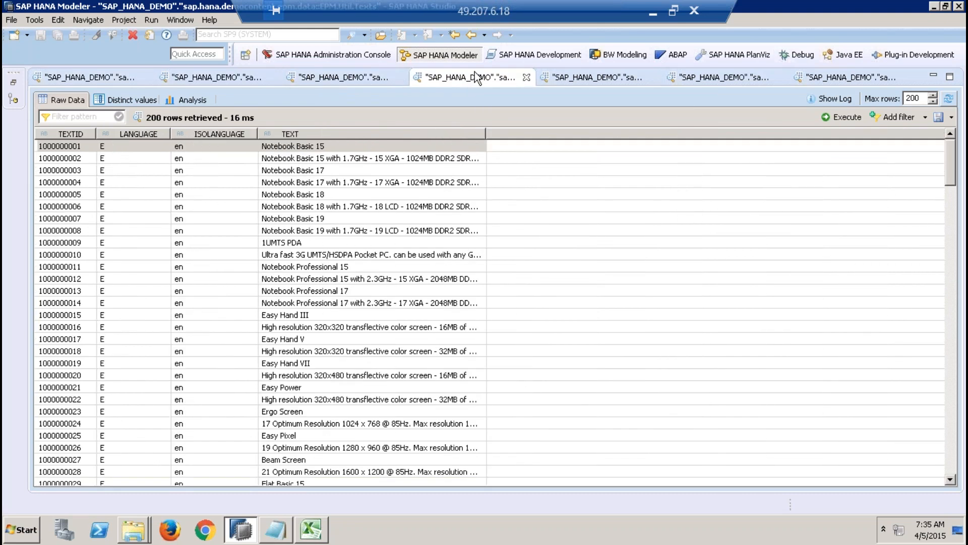
pyautogui.click(115, 80)
# Step: Compare the Addresses table's ADDRESSID records with BusinessPartner, and recheck the Products and Texts tables
pyautogui.click(193, 76)
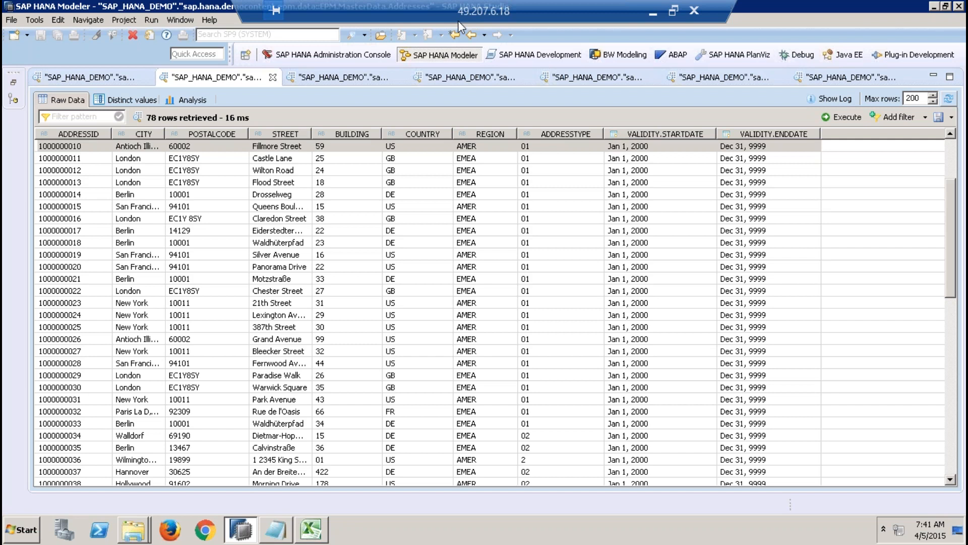
pyautogui.click(77, 150)
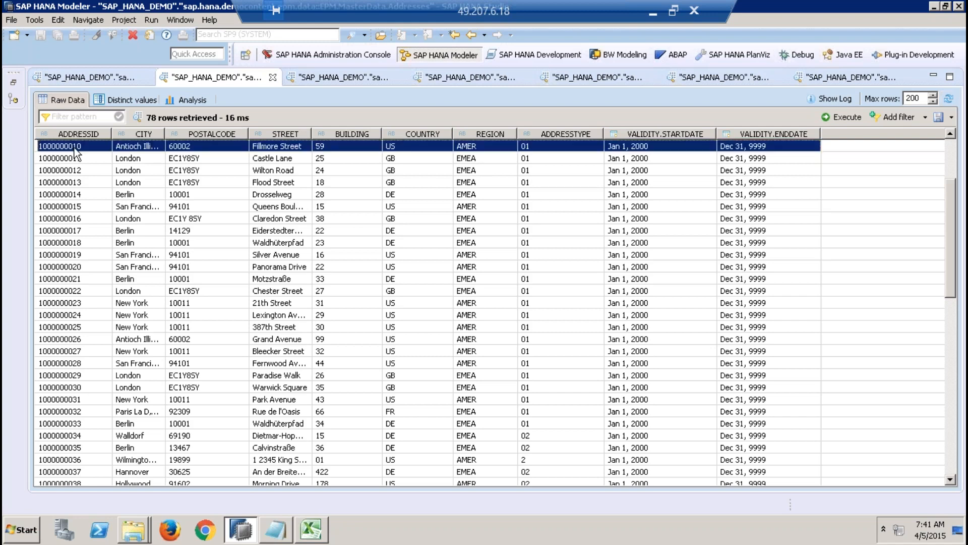
pyautogui.click(123, 73)
pyautogui.click(228, 80)
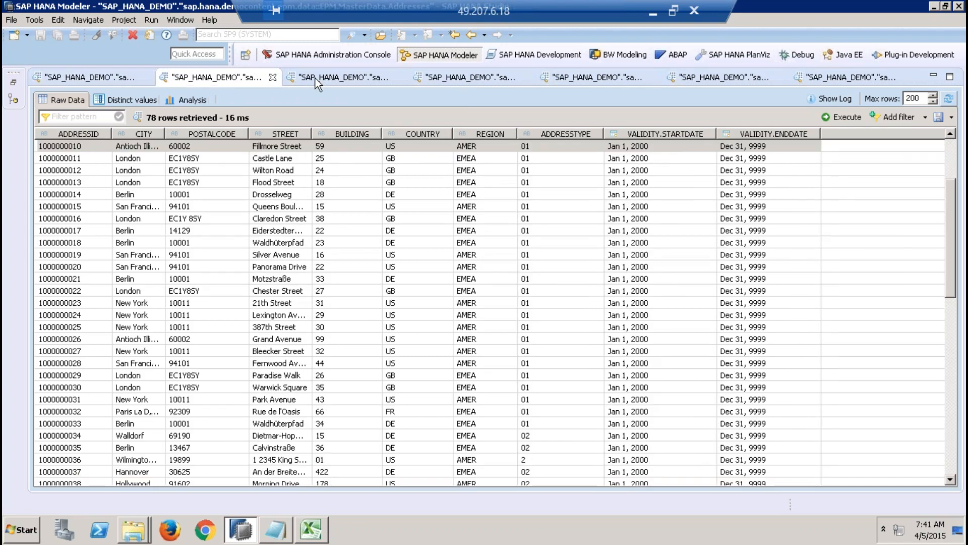
pyautogui.click(324, 80)
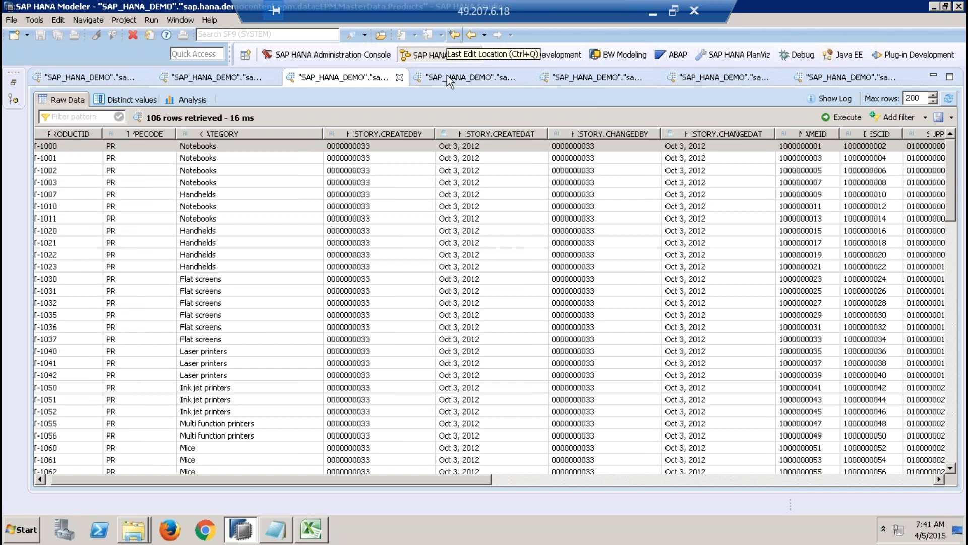
pyautogui.click(105, 81)
pyautogui.click(218, 79)
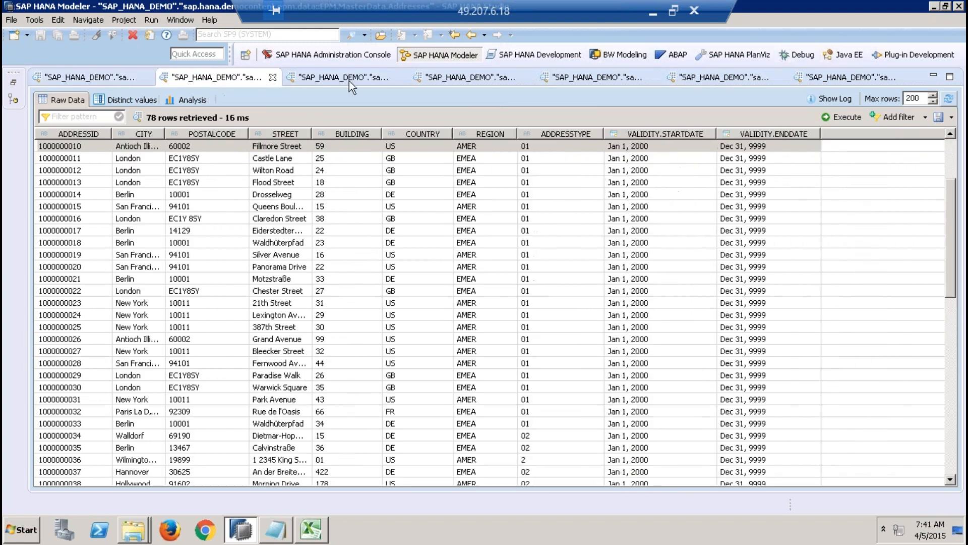
pyautogui.click(371, 81)
pyautogui.click(449, 79)
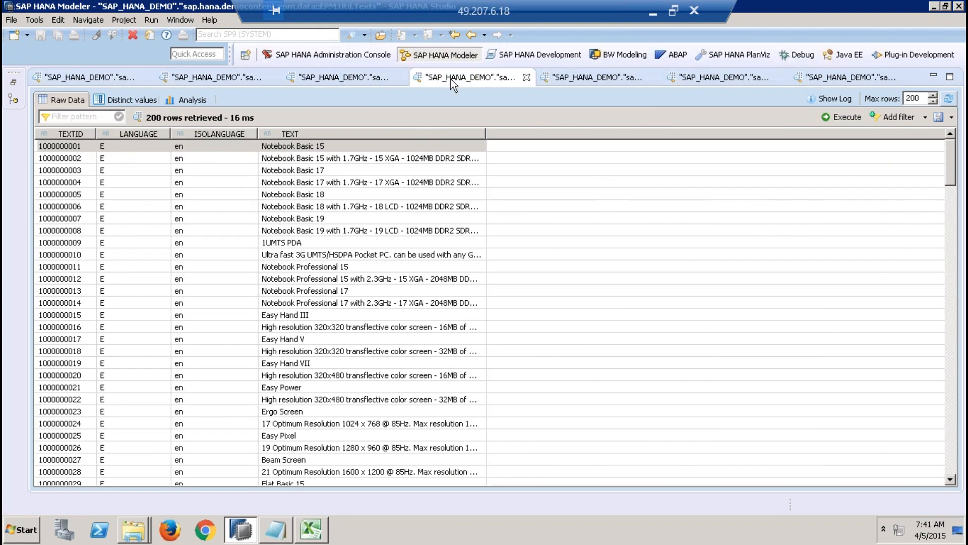
# Step: Restore the Systems tree and collapse the SAP_HANA_DEMO schema in the catalog
pyautogui.click(14, 79)
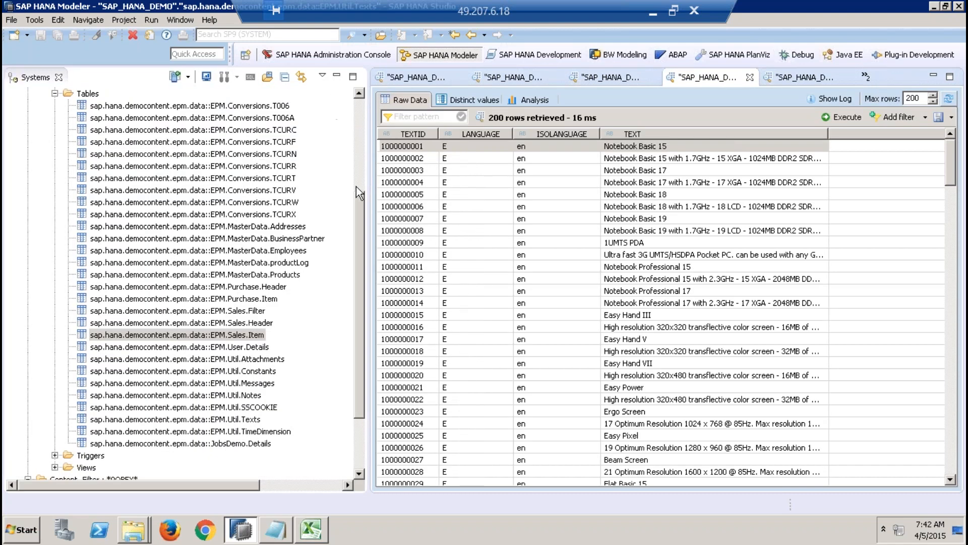
pyautogui.moveTo(359, 217); pyautogui.dragTo(355, 117)
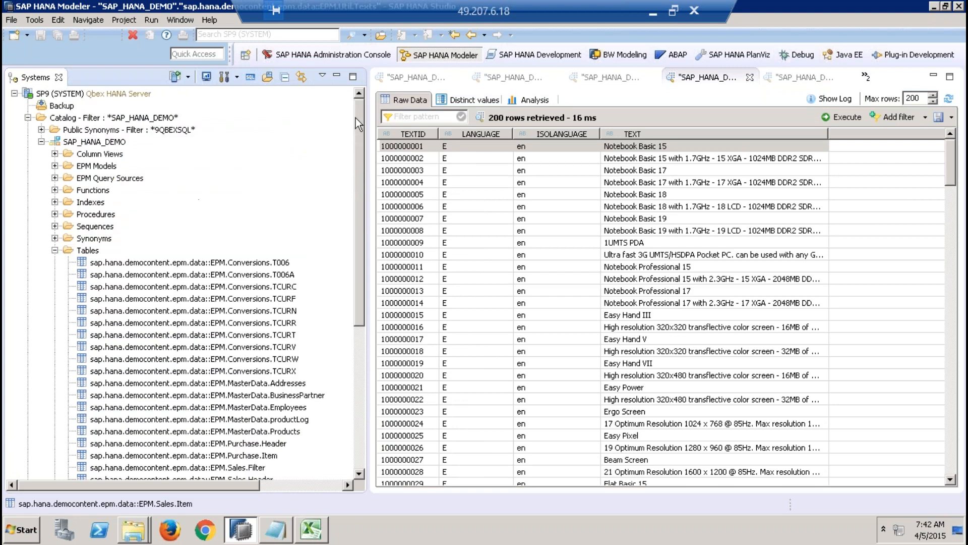
pyautogui.click(42, 143)
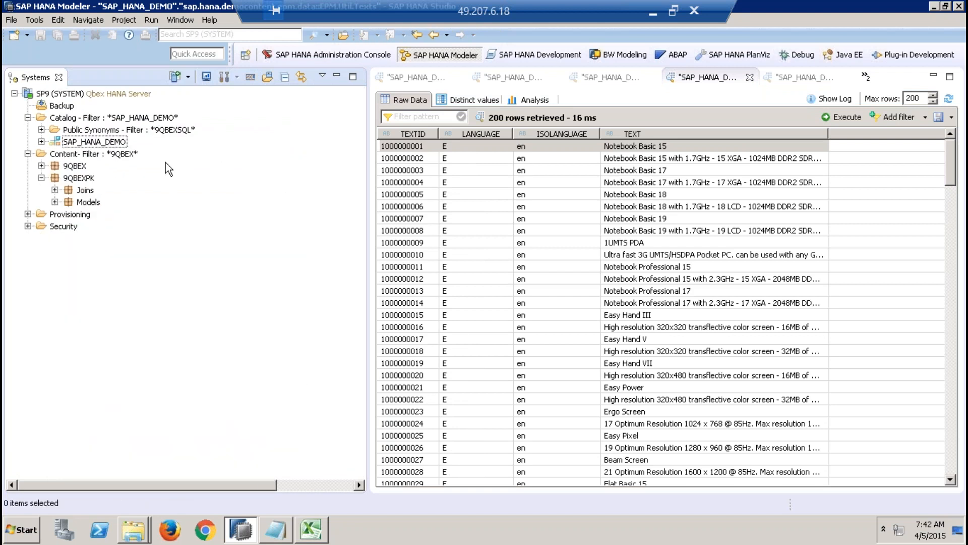
# Step: Close all open data previews of the SAP_HANA_DEMO tables
pyautogui.click(458, 77)
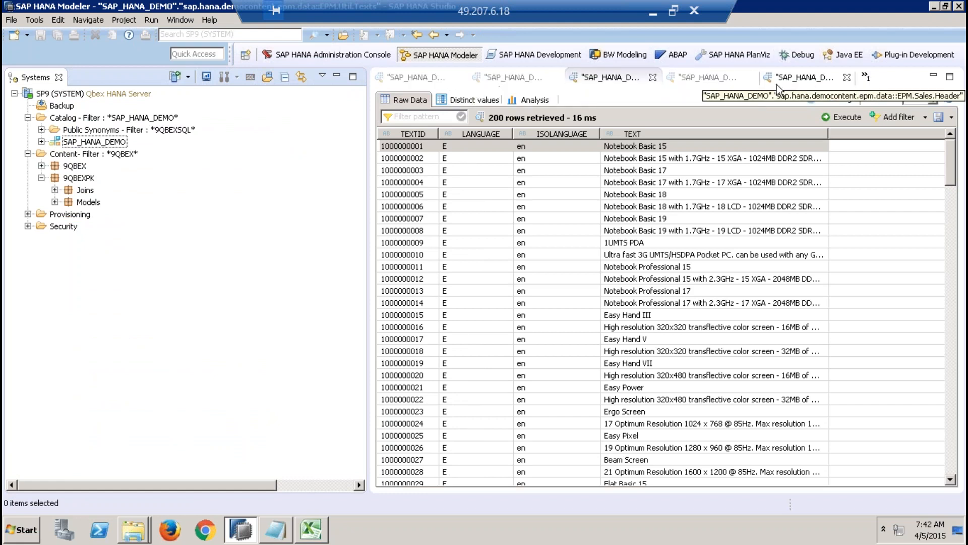
pyautogui.click(653, 78)
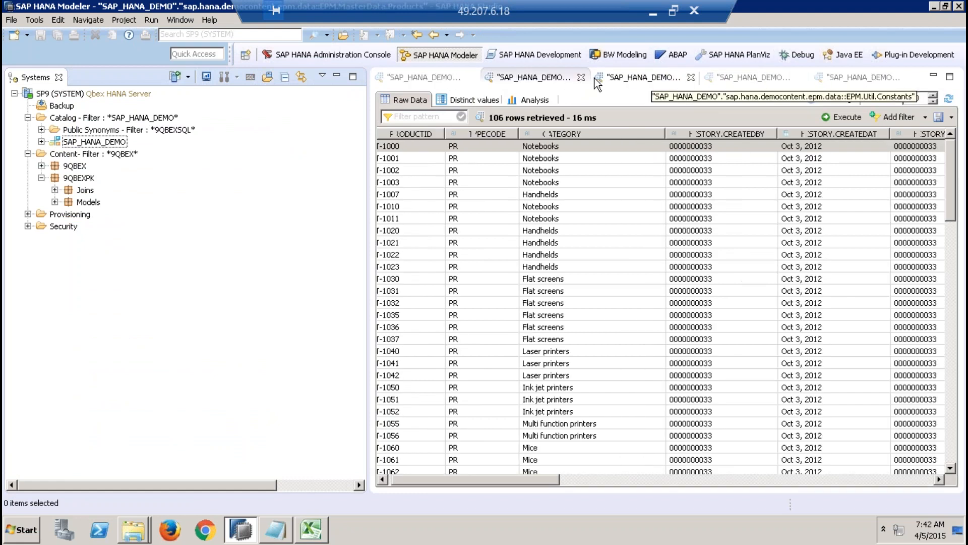
pyautogui.click(594, 79)
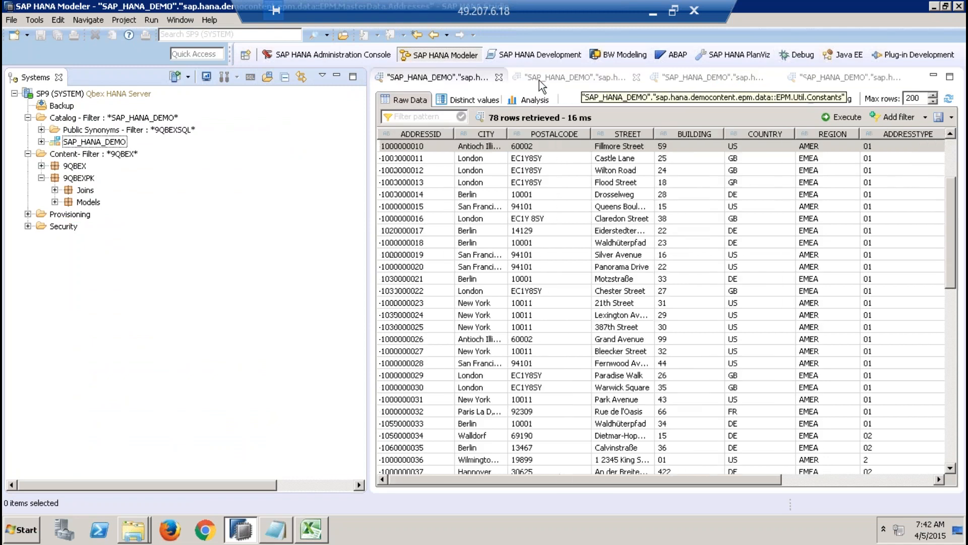
pyautogui.click(498, 77)
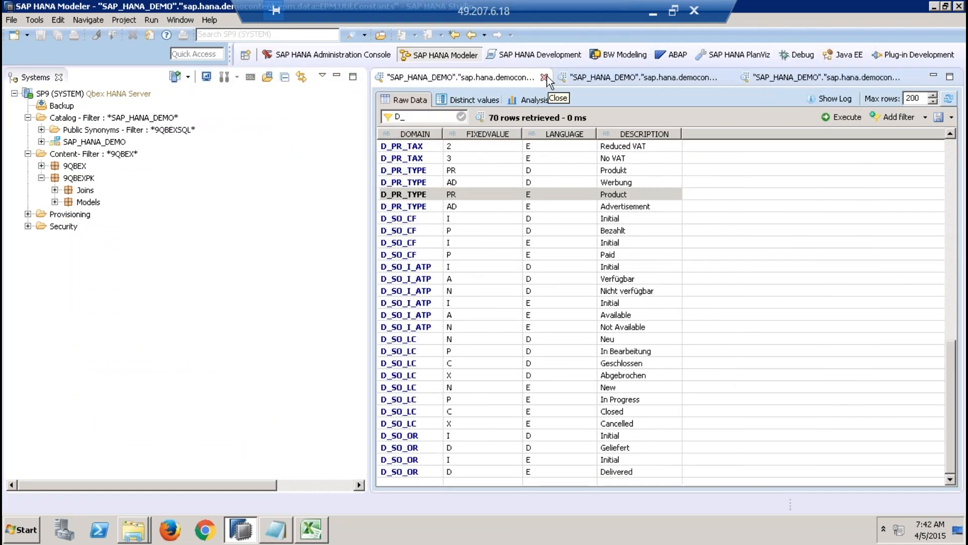
pyautogui.click(544, 78)
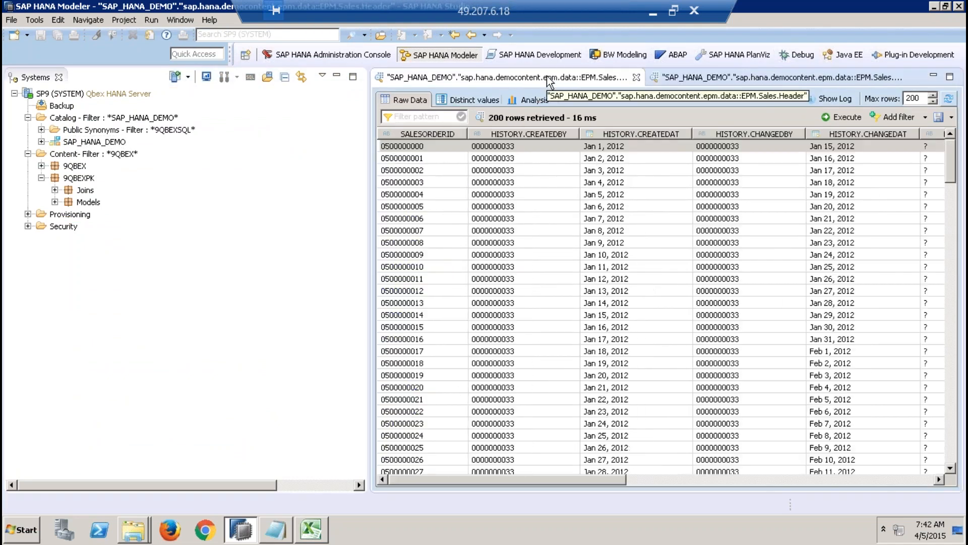
pyautogui.click(639, 79)
pyautogui.click(646, 77)
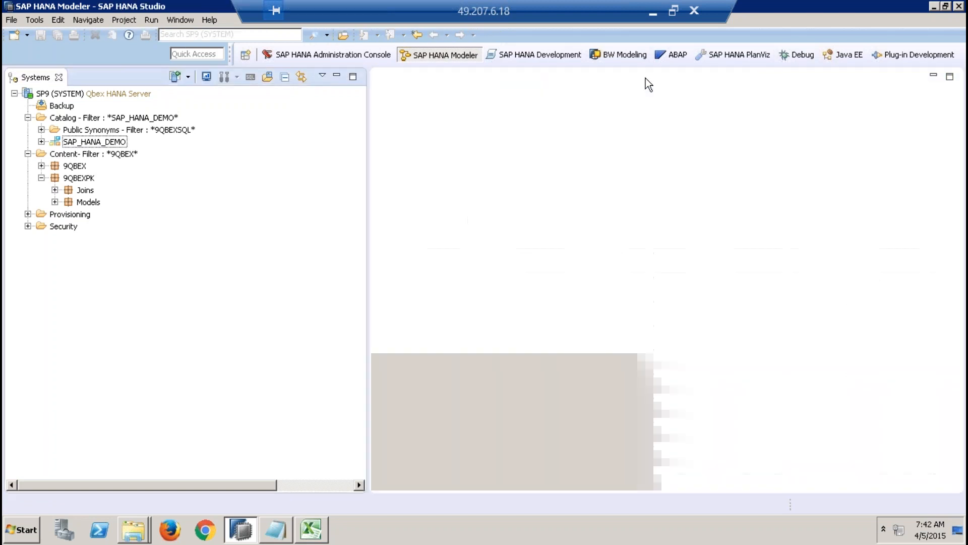
# Step: Switch to Excel and enter "Analyse BP, Product, Region, city, country, pt, pc - sales figures" in cell I3
pyautogui.click(309, 530)
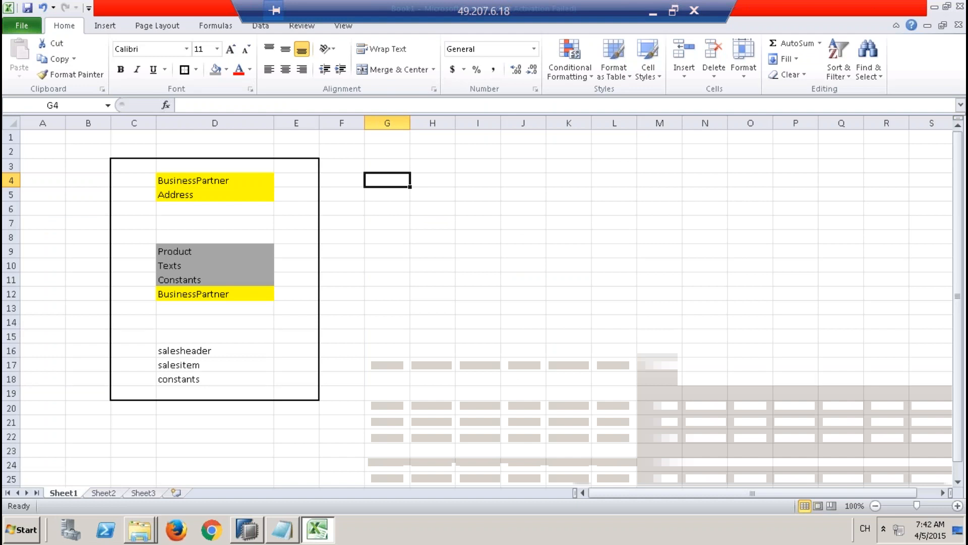
pyautogui.click(474, 169)
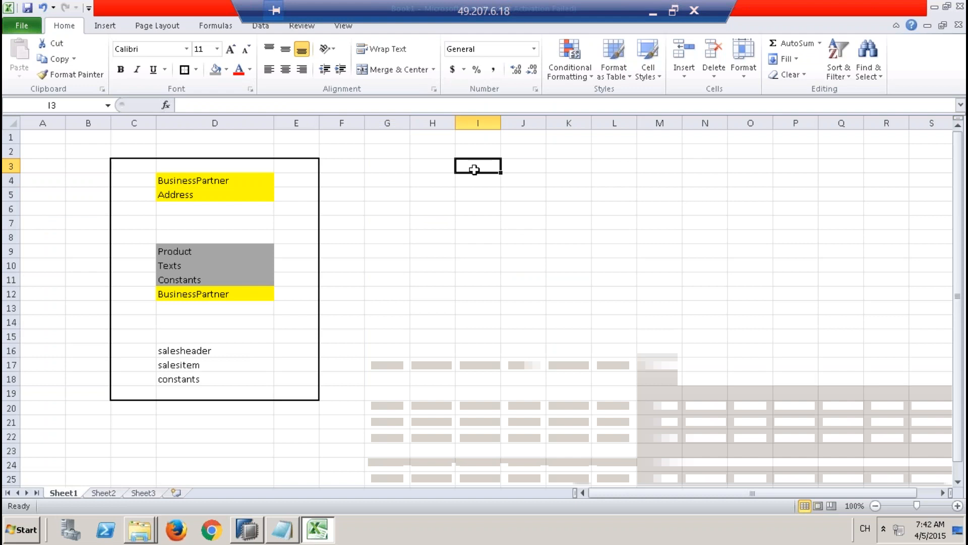
pyautogui.write('Ana')
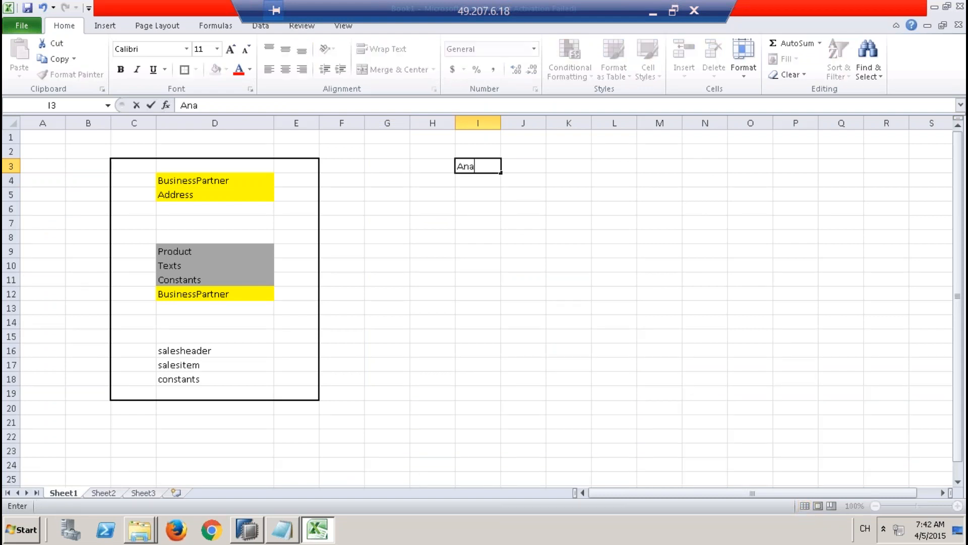
pyautogui.write('lyse BP, Product, ')
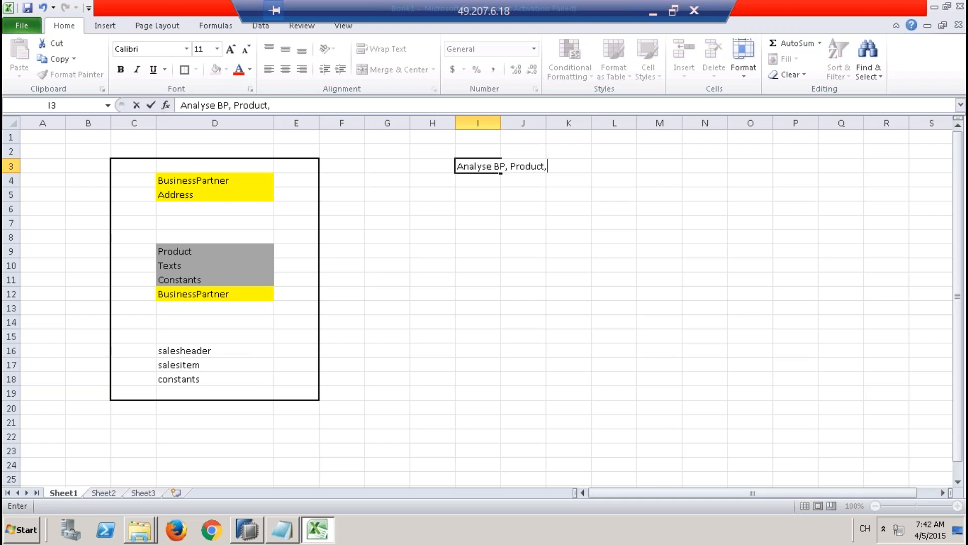
pyautogui.write('Region, city')
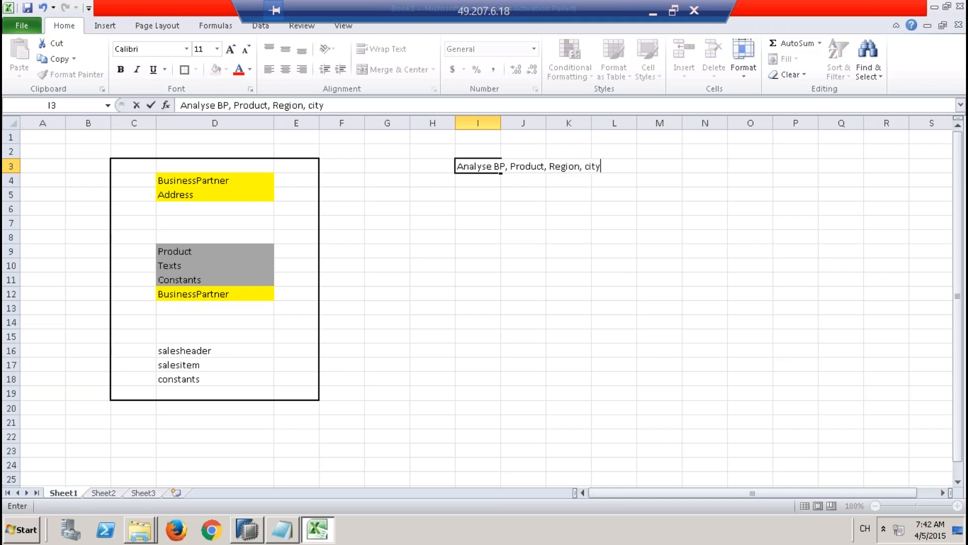
pyautogui.write(', country, pt,')
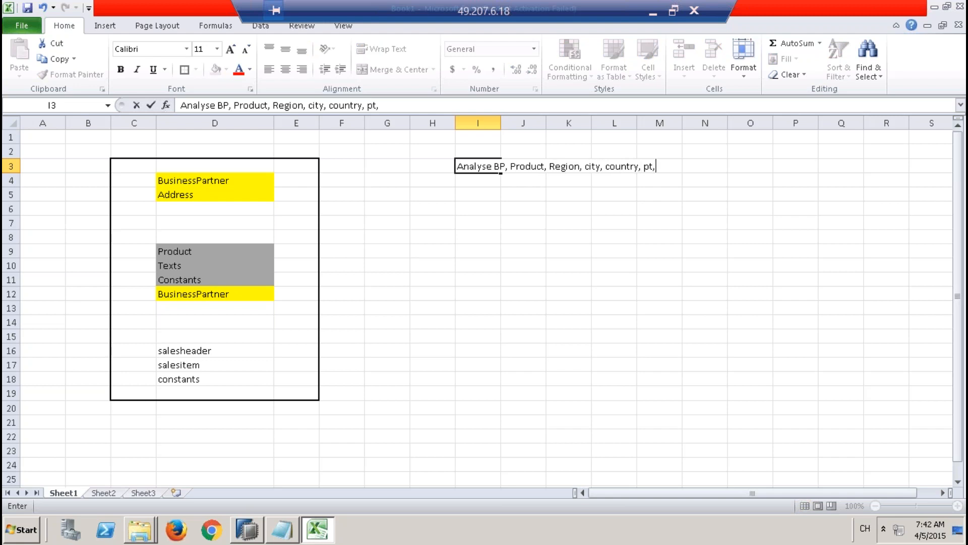
pyautogui.write(' pc - sales figures')
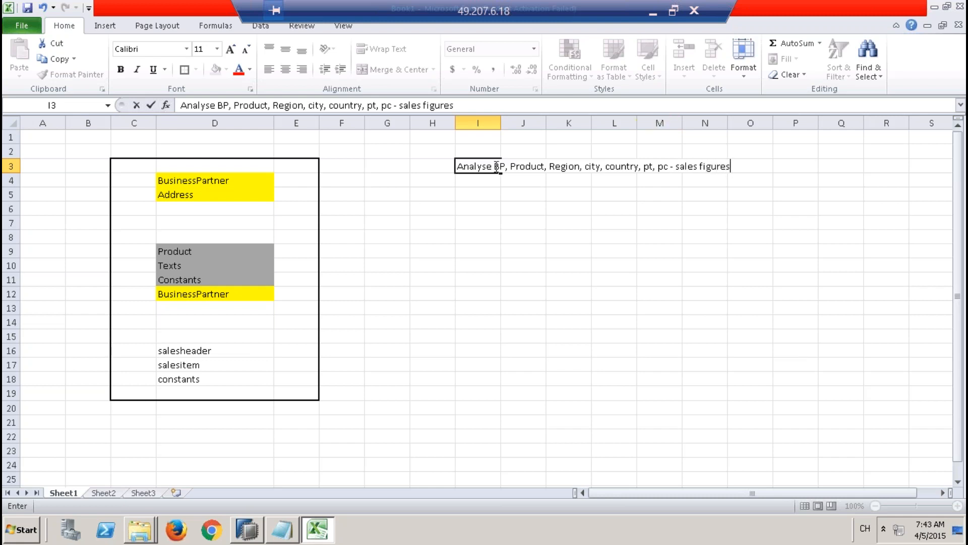
pyautogui.moveTo(494, 166); pyautogui.dragTo(742, 167)
pyautogui.click(678, 167)
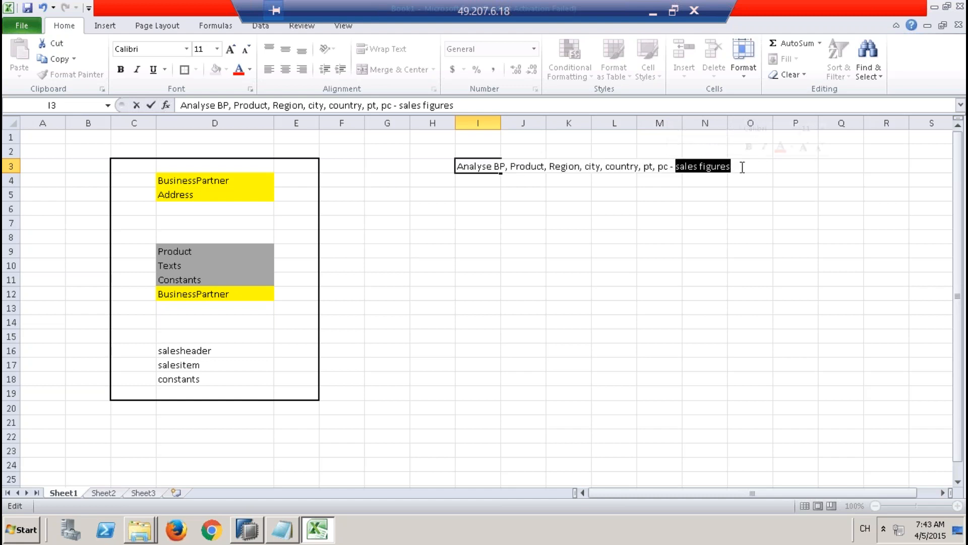
pyautogui.click(475, 179)
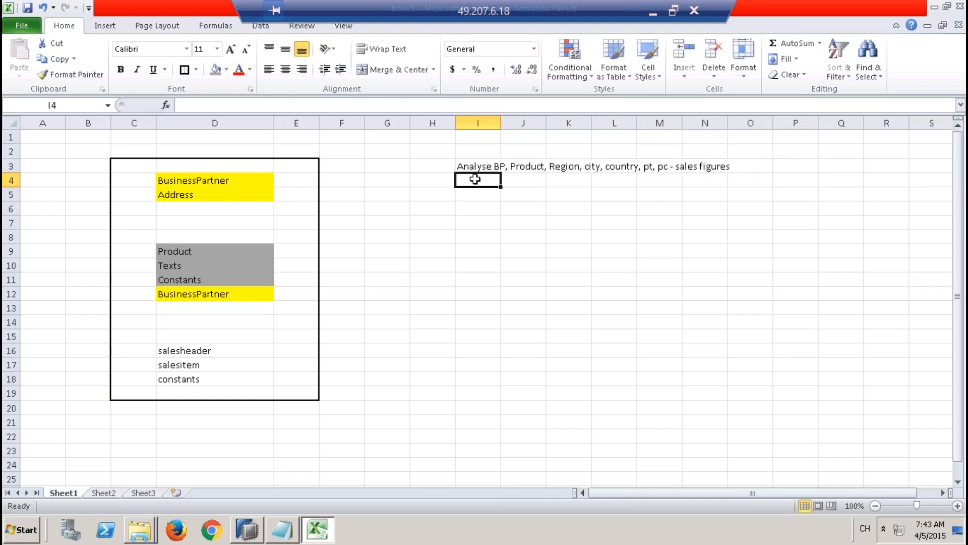
# Step: Enter "closed, open" in cell I4 beneath the sales analysis requirement
pyautogui.write('clo')
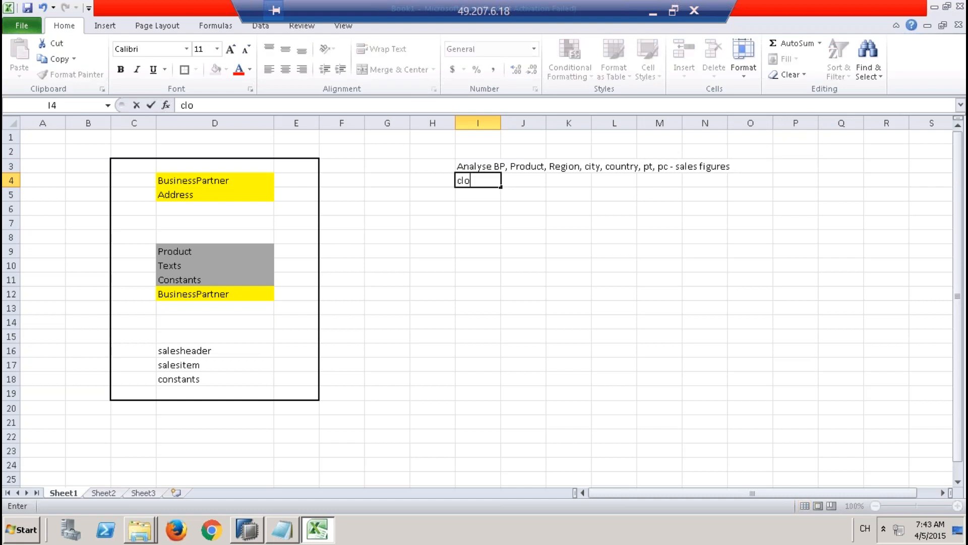
pyautogui.write('sed, open')
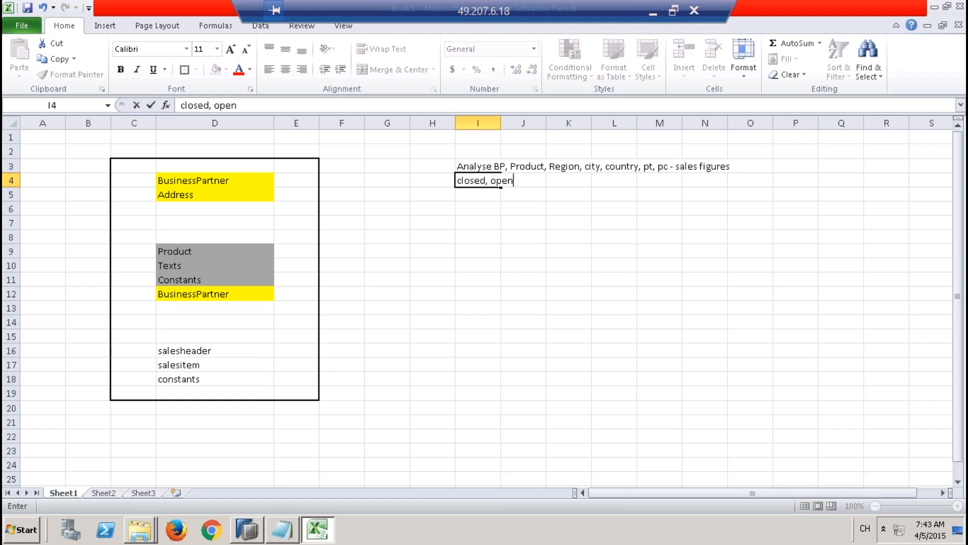
pyautogui.click(484, 195)
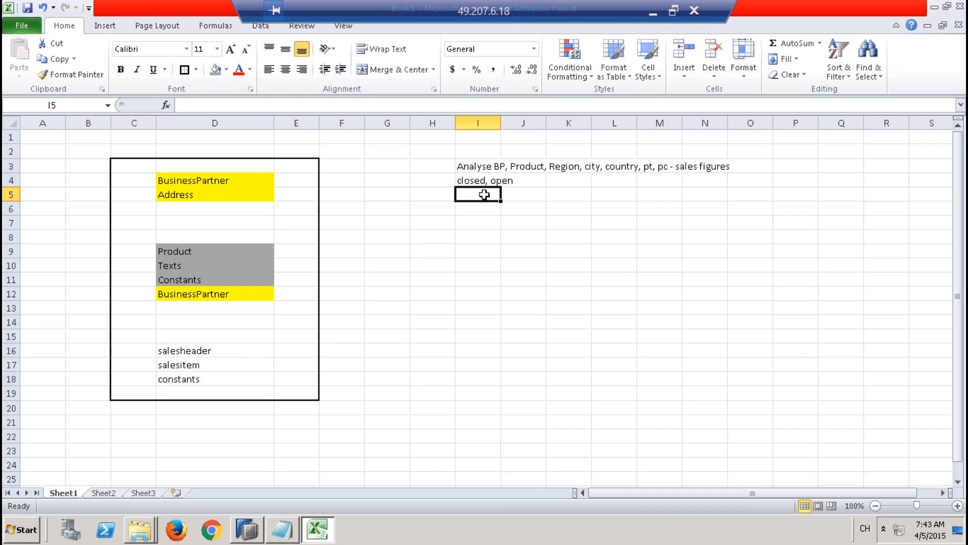
pyautogui.click(478, 167)
pyautogui.moveTo(593, 168); pyautogui.dragTo(631, 197)
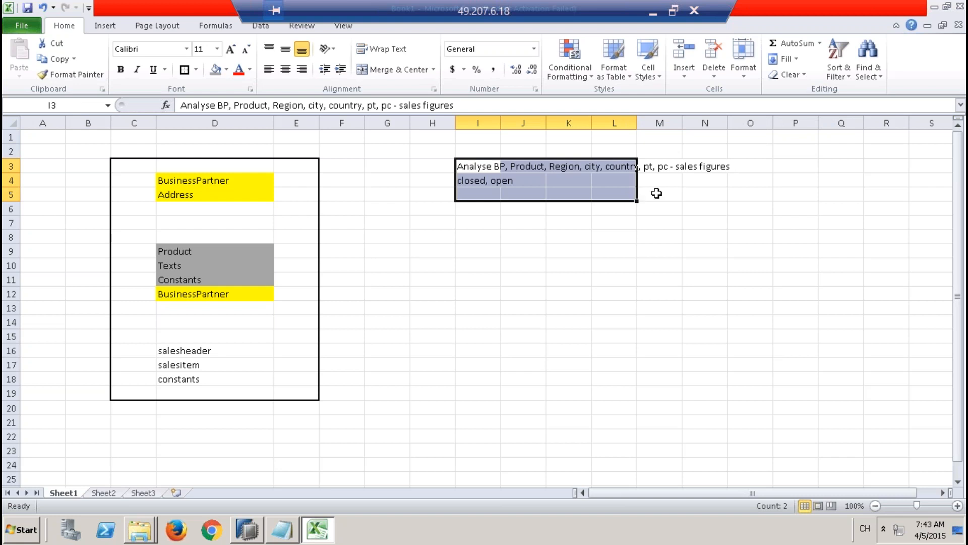
pyautogui.click(687, 169)
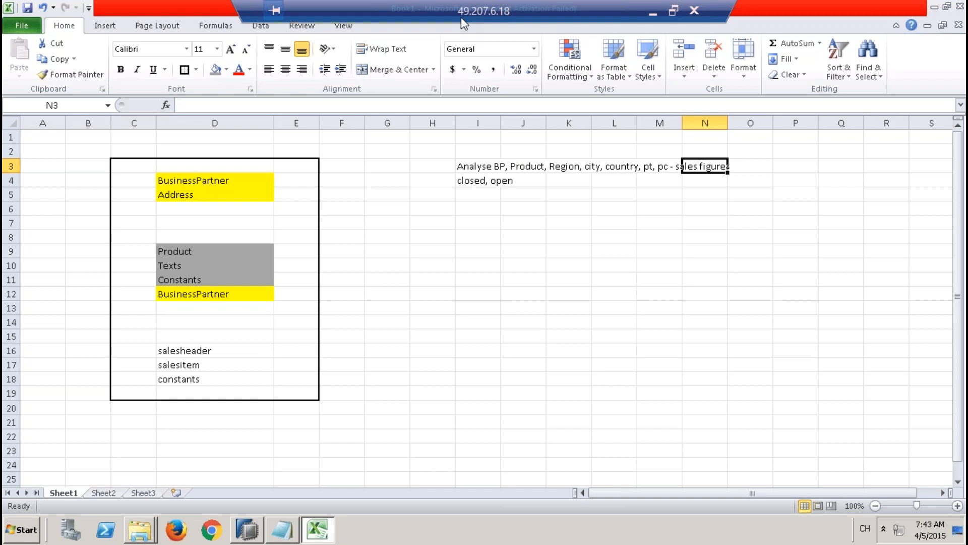
pyautogui.click(478, 167)
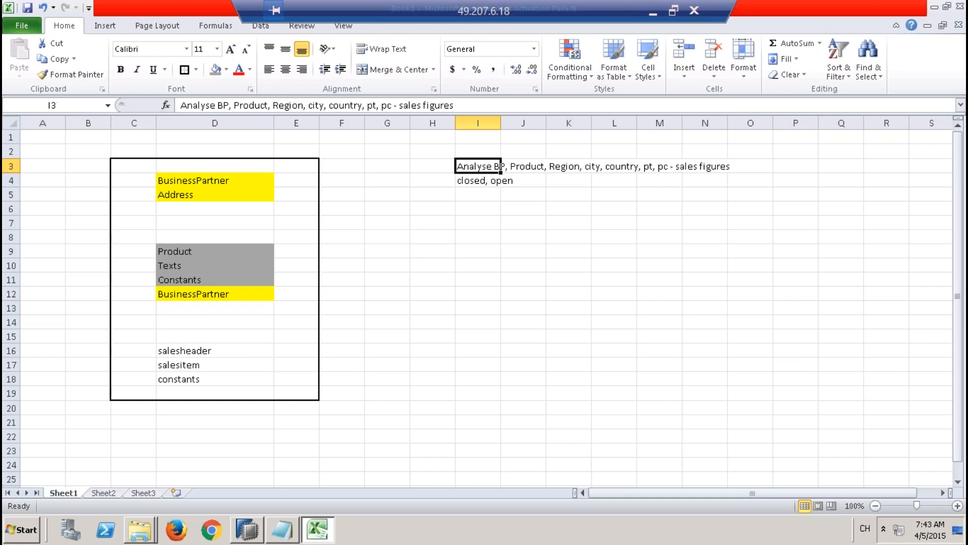
pyautogui.moveTo(480, 166); pyautogui.dragTo(490, 180)
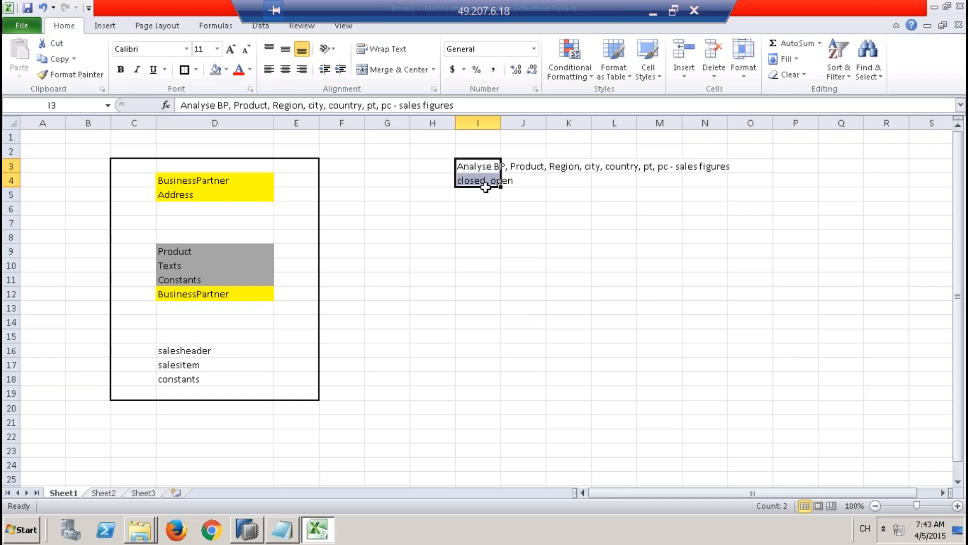
# Step: Enter the heading "stroner entities" in cell H7
pyautogui.click(435, 226)
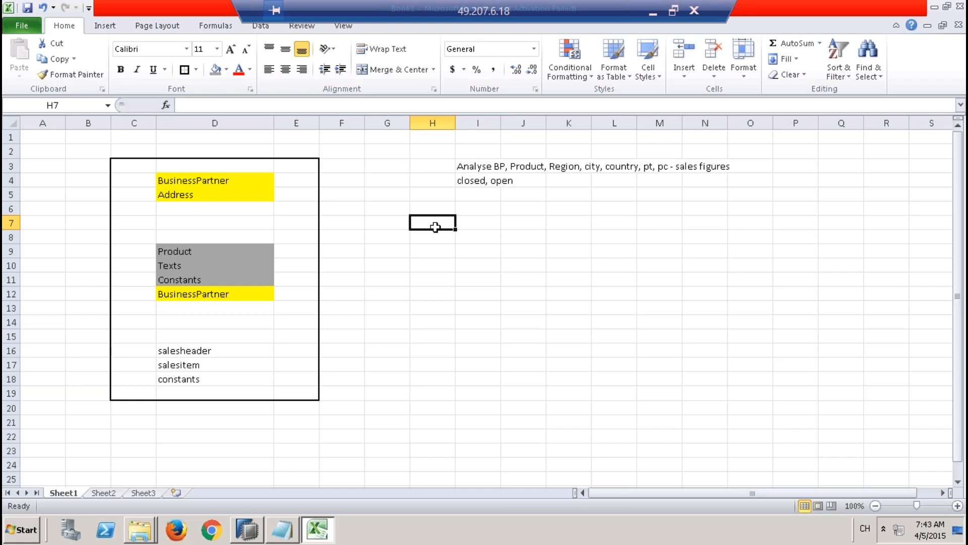
pyautogui.write('s')
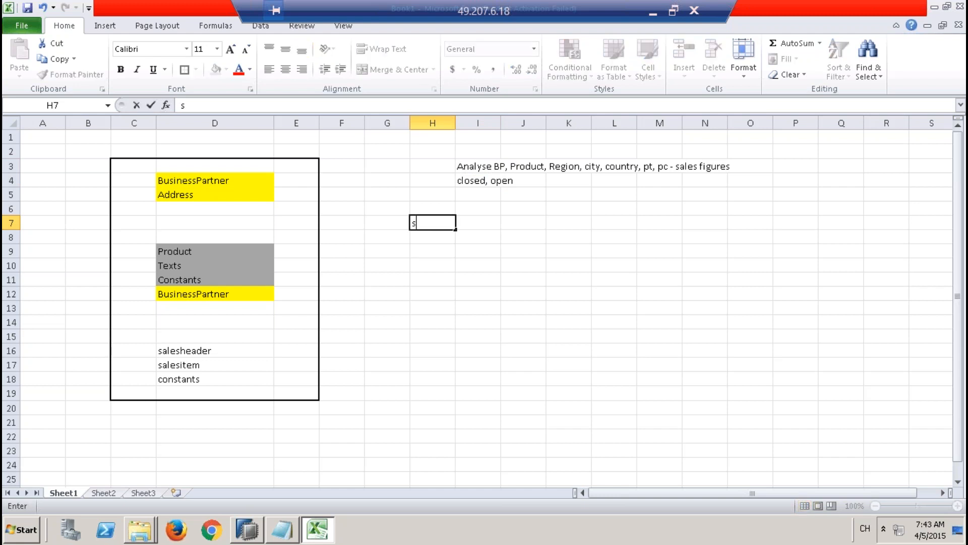
pyautogui.write('troner entit')
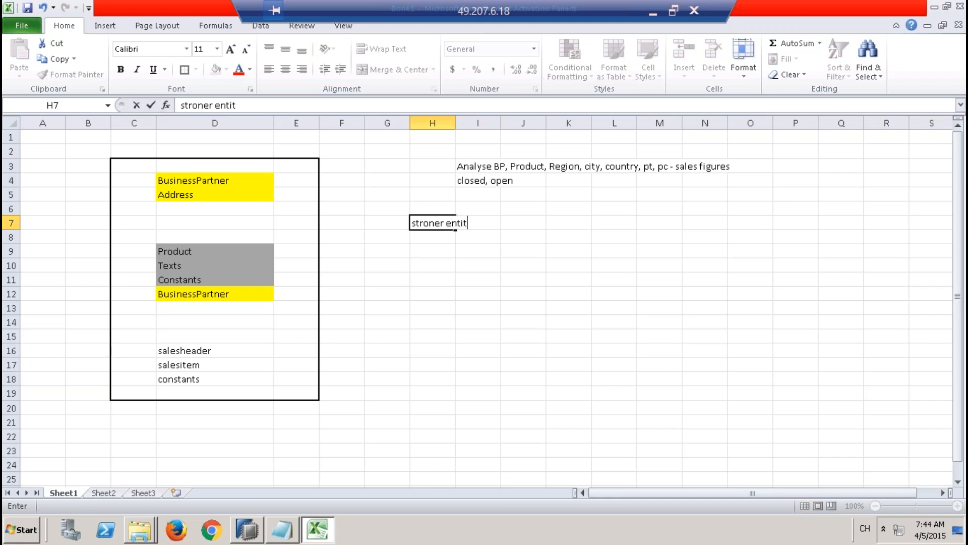
pyautogui.write('ies')
pyautogui.click(443, 276)
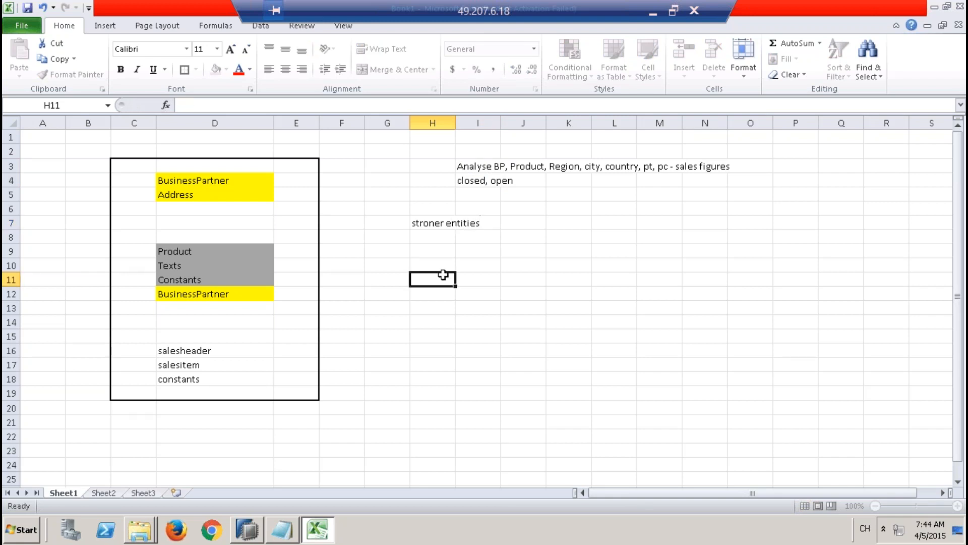
# Step: Enter "Sales order" in cell I11 below the entities heading
pyautogui.click(493, 279)
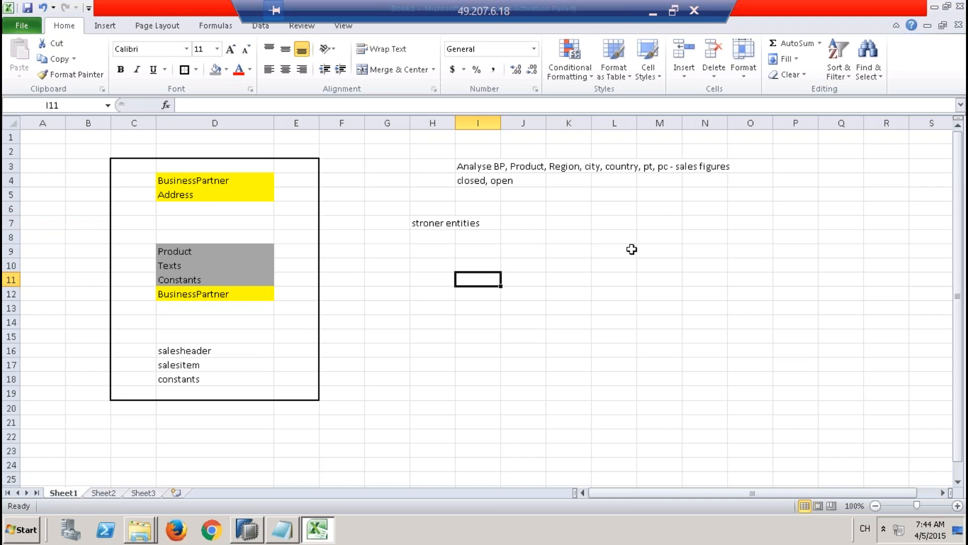
pyautogui.write('Sal')
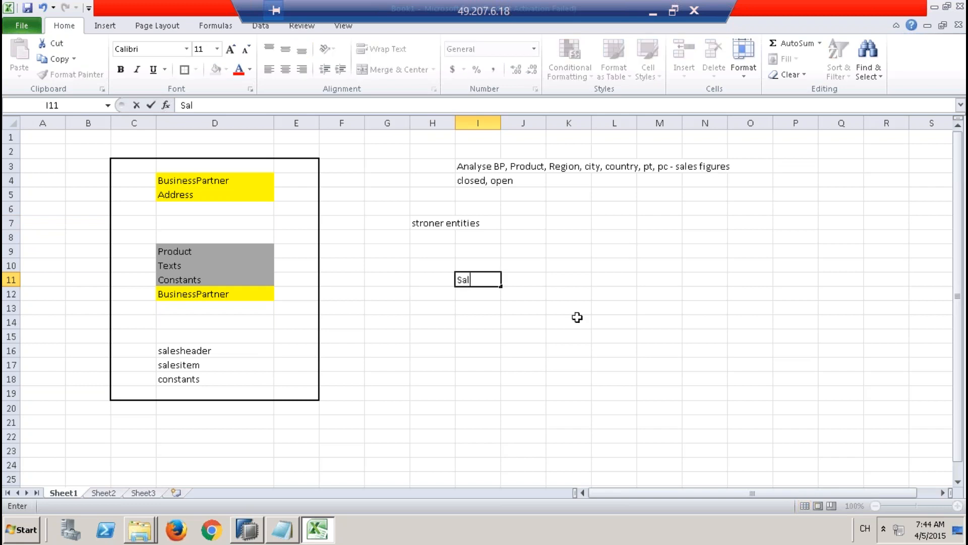
pyautogui.write('es order')
pyautogui.click(504, 321)
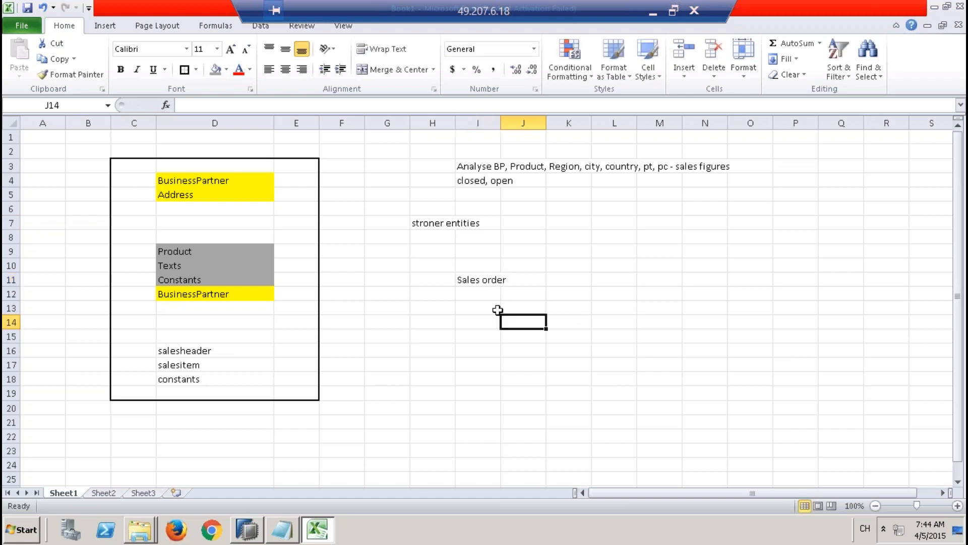
# Step: Enter "BP" in cell G8 and "PRODUCT" in cell L8 as the two entities above the sales order
pyautogui.click(485, 282)
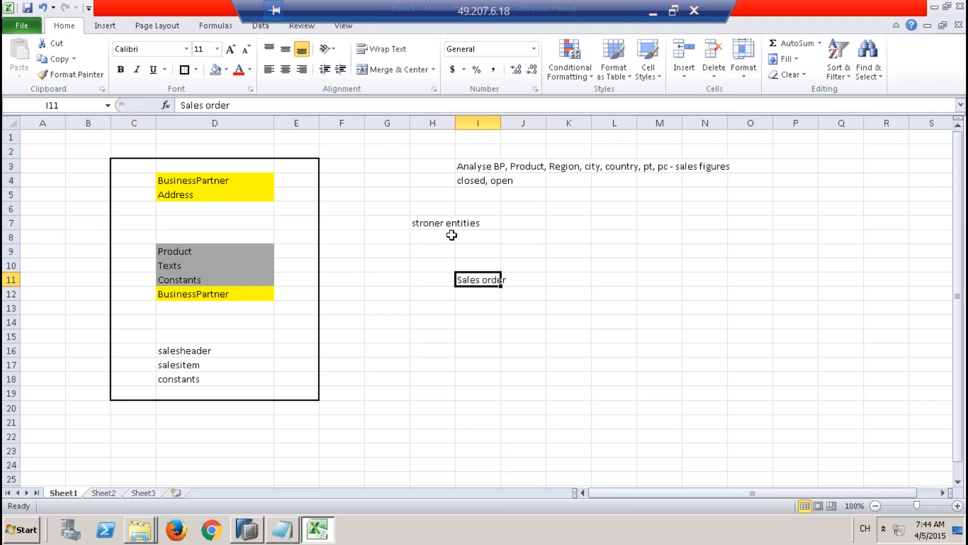
pyautogui.click(423, 240)
pyautogui.click(388, 239)
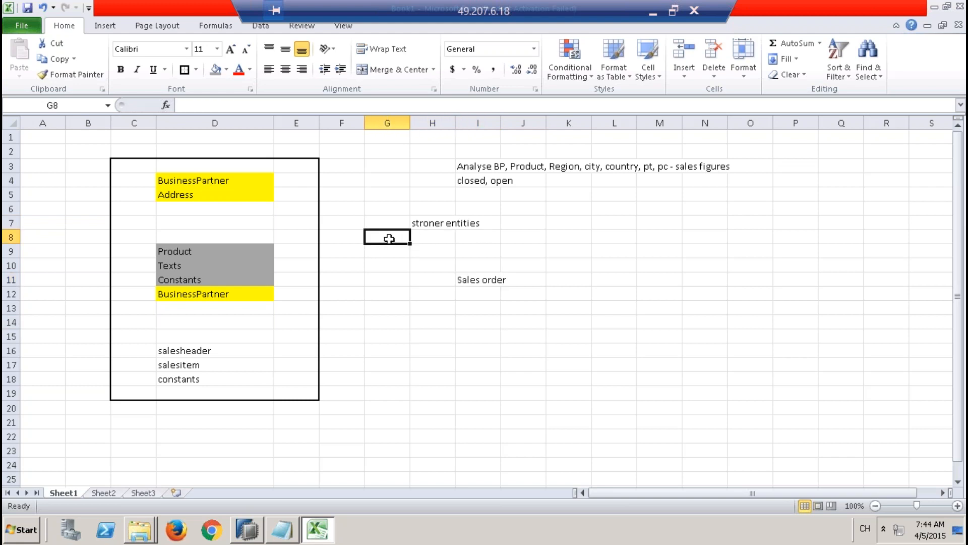
pyautogui.write('BP')
pyautogui.press('Right')
pyautogui.press('Right')
pyautogui.press('Right')
pyautogui.press('Right')
pyautogui.press('Right')
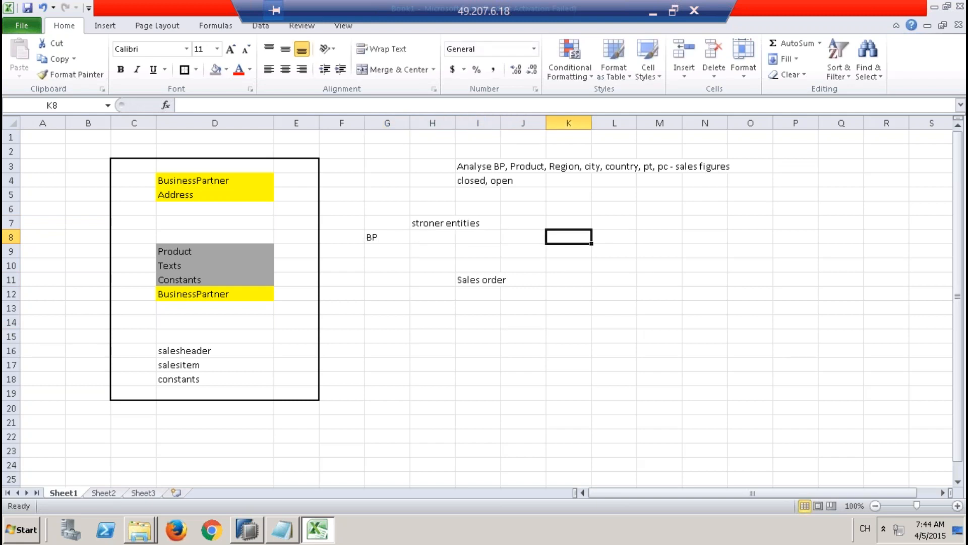
pyautogui.write('PRO')
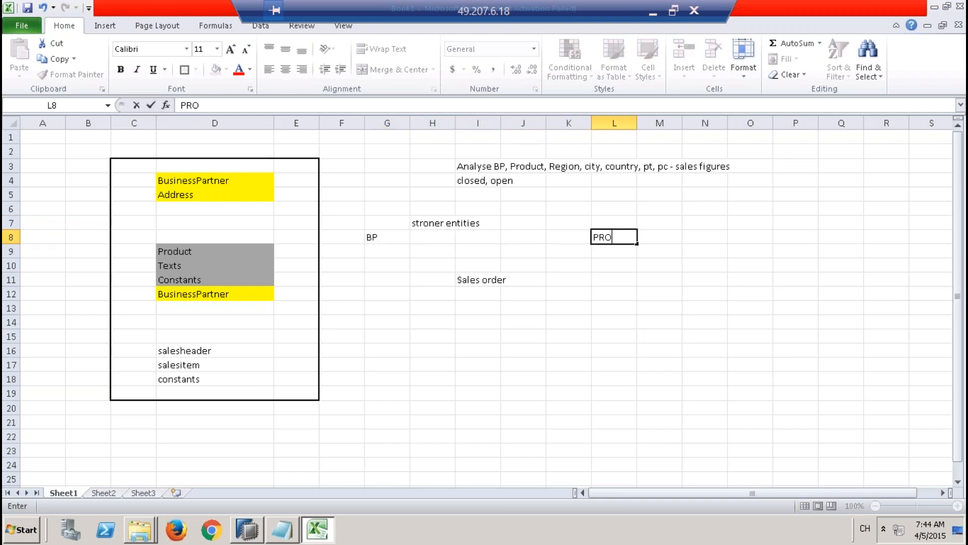
pyautogui.write('DUCT')
pyautogui.click(411, 331)
pyautogui.moveTo(485, 281); pyautogui.dragTo(486, 293)
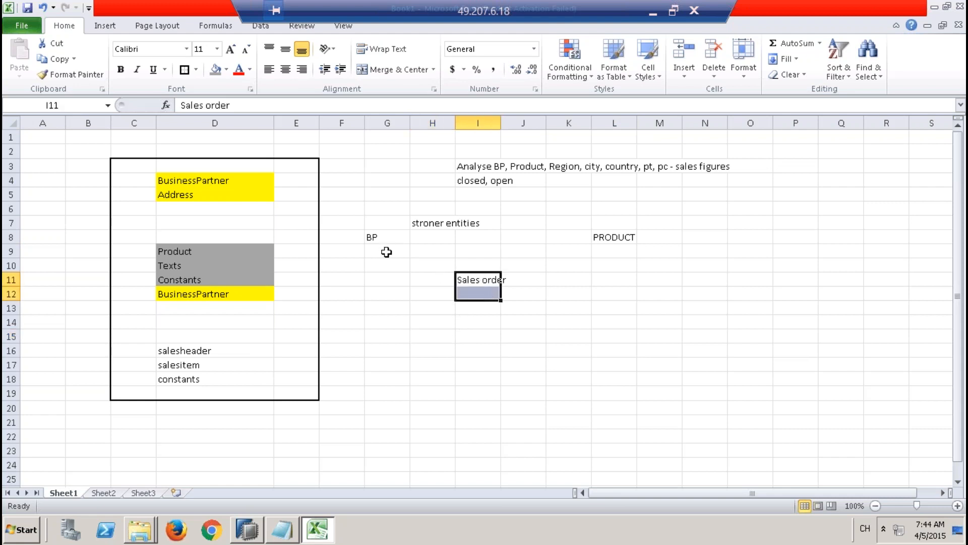
pyautogui.click(383, 236)
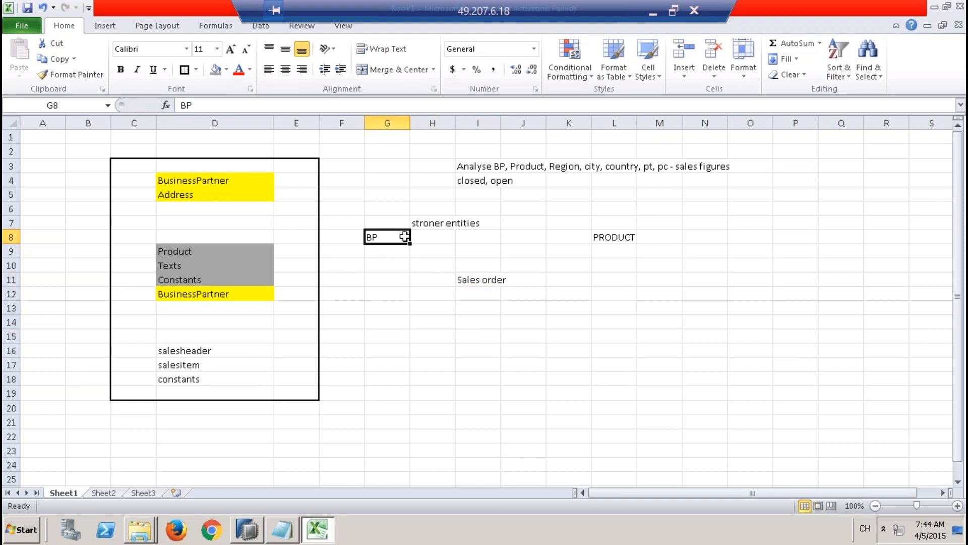
pyautogui.click(614, 235)
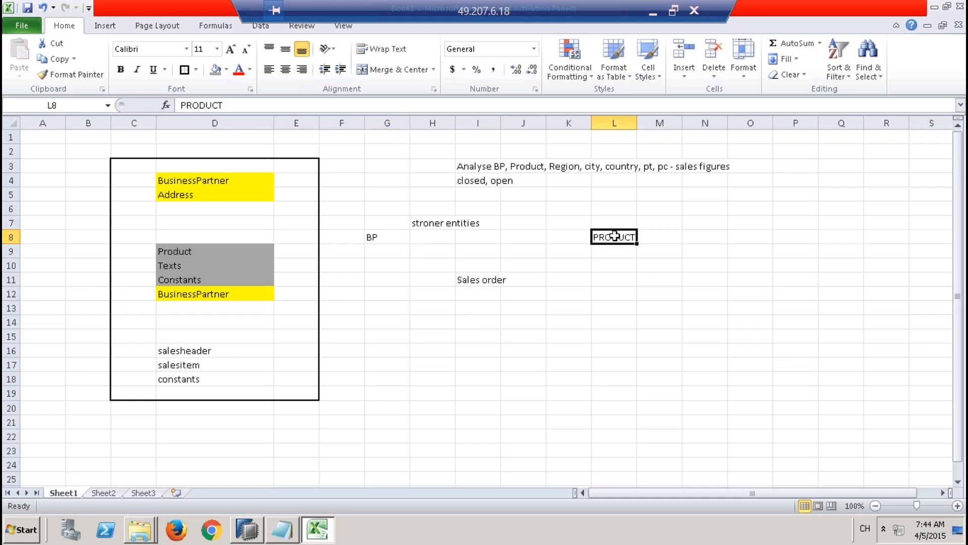
pyautogui.click(481, 277)
# Step: Fill the range from BP to PRODUCT, G8:L8, with grey
pyautogui.moveTo(378, 237); pyautogui.dragTo(588, 244)
pyautogui.moveTo(621, 237); pyautogui.dragTo(621, 237)
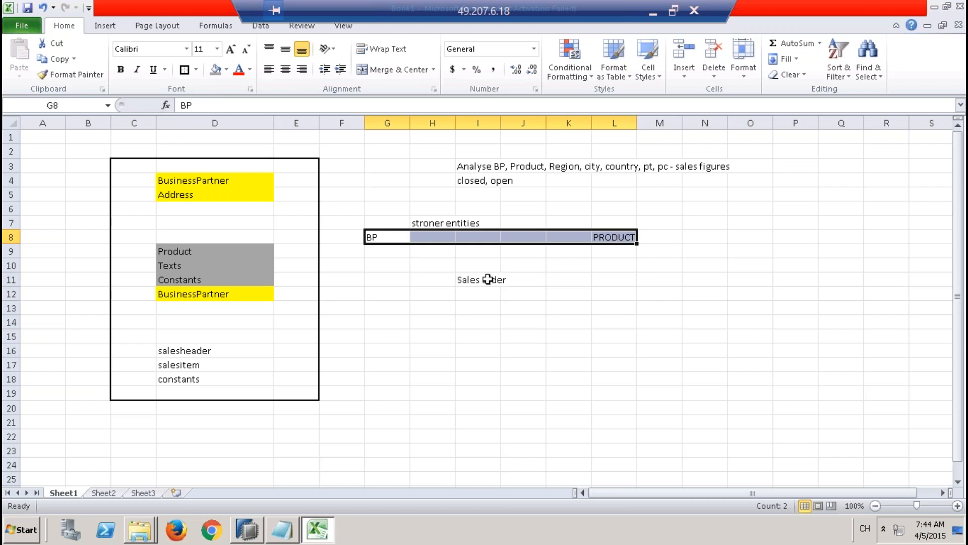
pyautogui.click(214, 69)
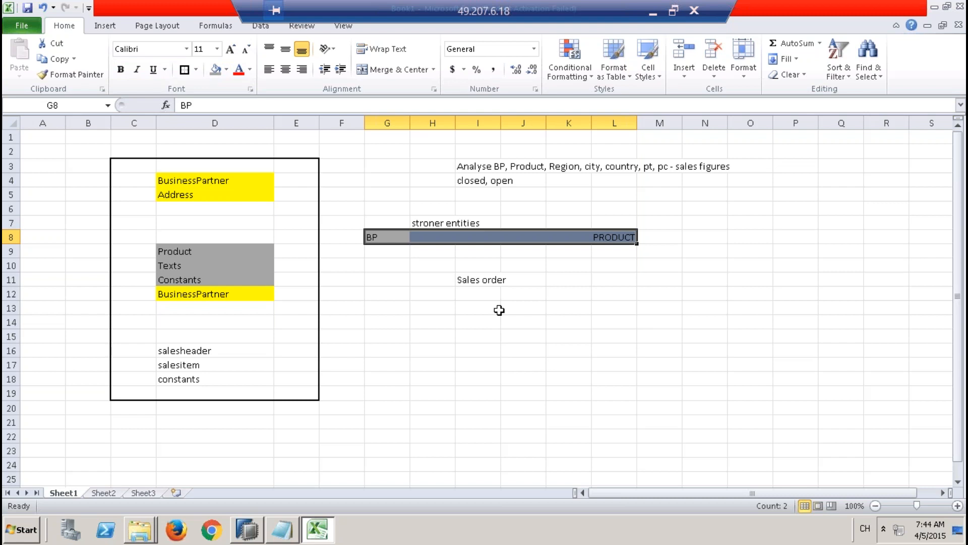
# Step: Fill the Sales order cell I11 with yellow and widen column I to fit its text
pyautogui.click(485, 278)
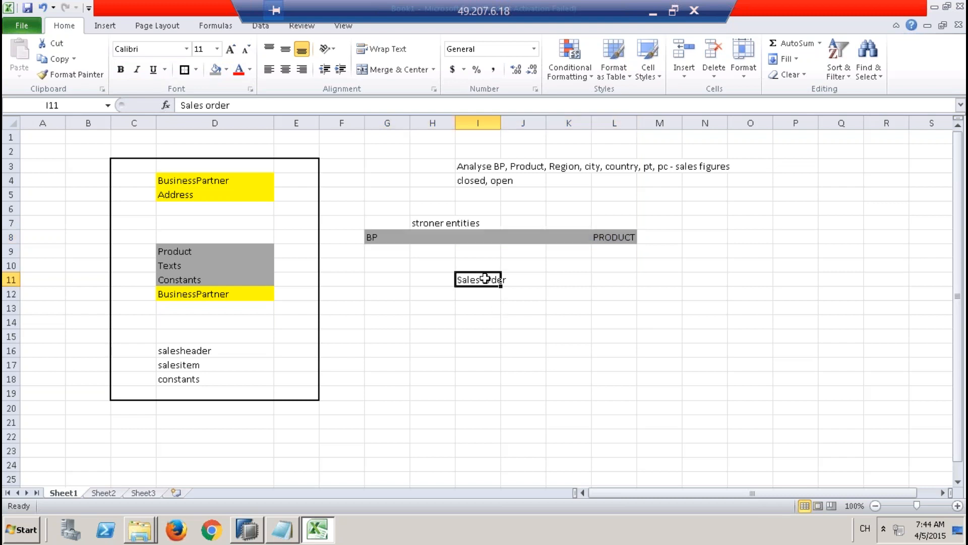
pyautogui.click(226, 71)
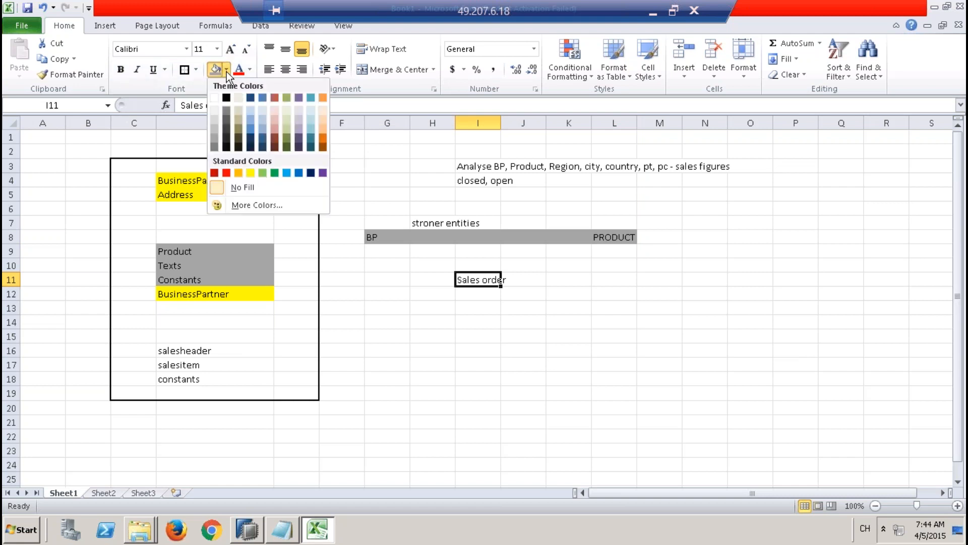
pyautogui.click(249, 171)
pyautogui.click(544, 352)
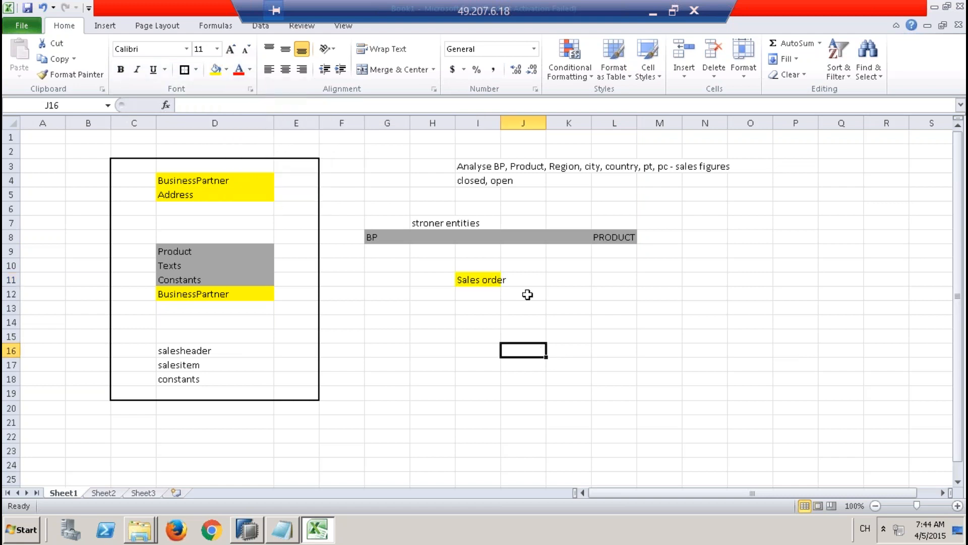
pyautogui.moveTo(501, 123); pyautogui.dragTo(538, 125)
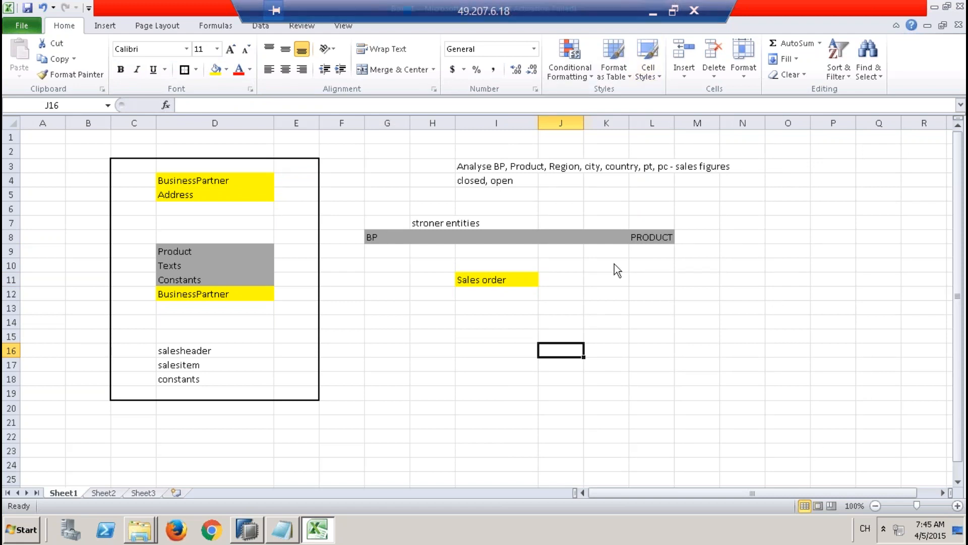
pyautogui.click(404, 238)
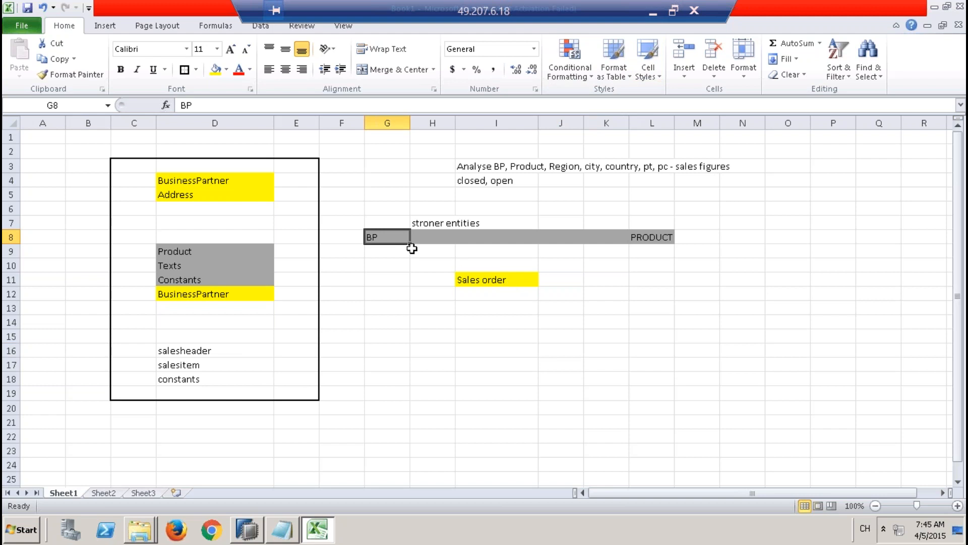
pyautogui.click(660, 235)
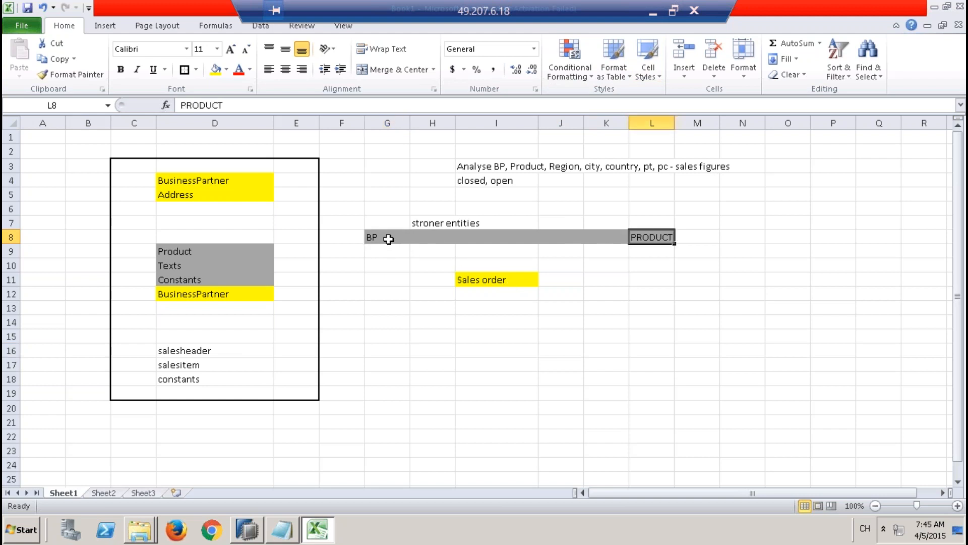
pyautogui.click(479, 276)
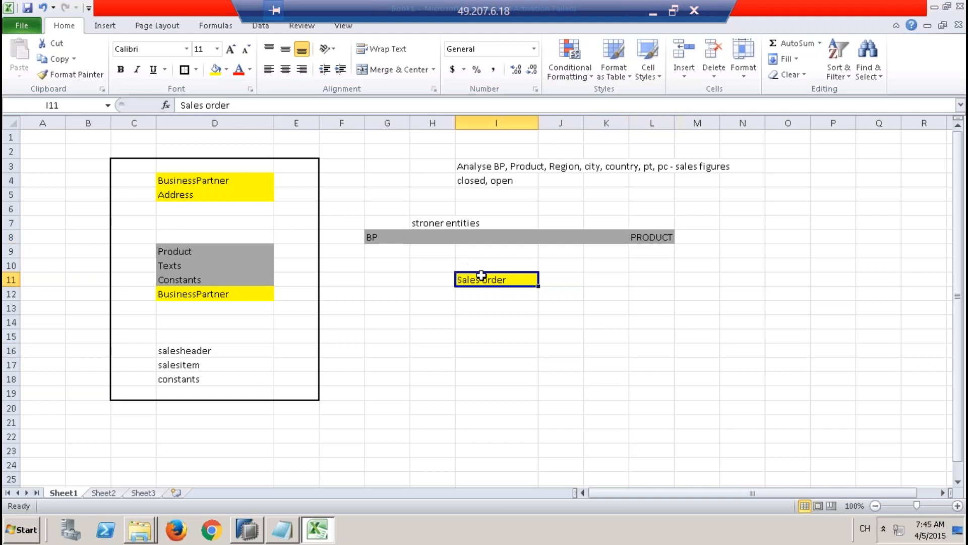
pyautogui.click(471, 306)
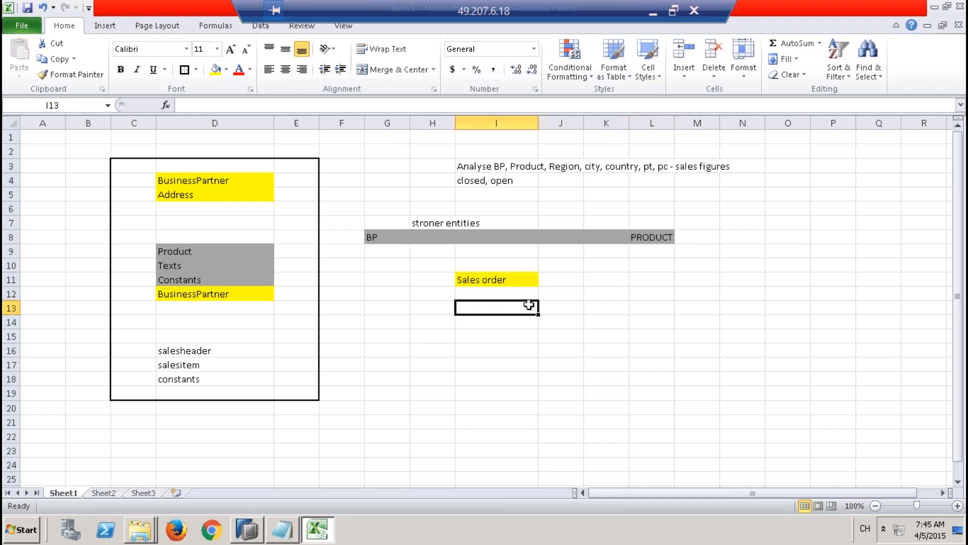
pyautogui.click(387, 236)
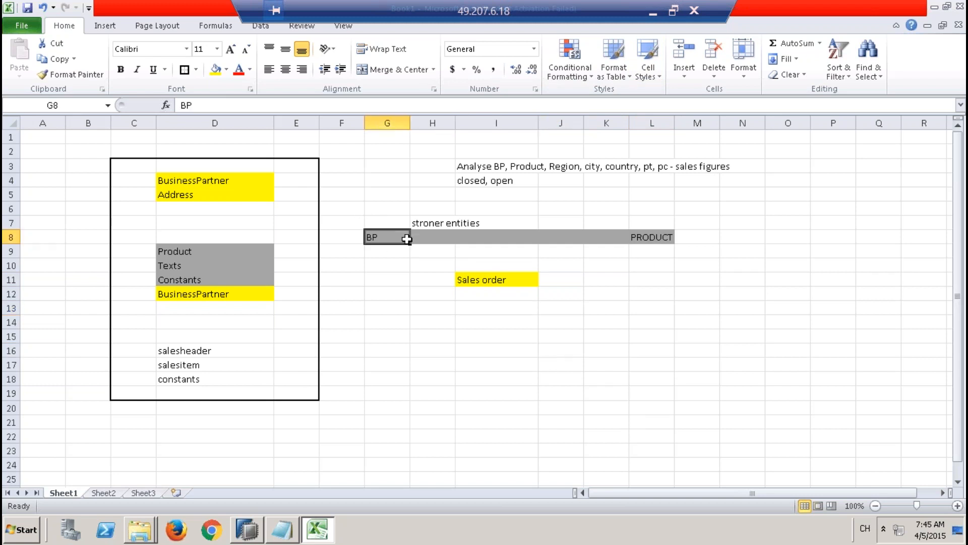
pyautogui.click(499, 282)
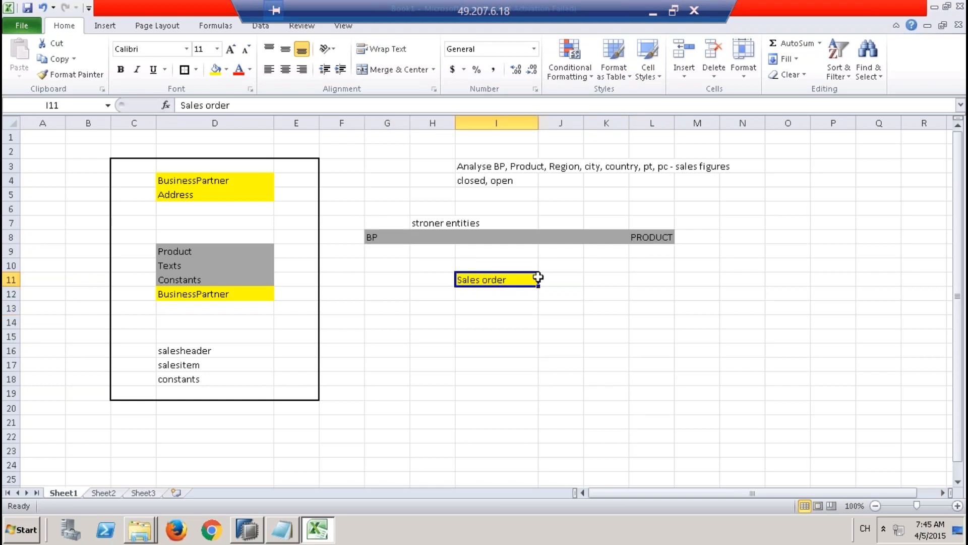
pyautogui.click(645, 236)
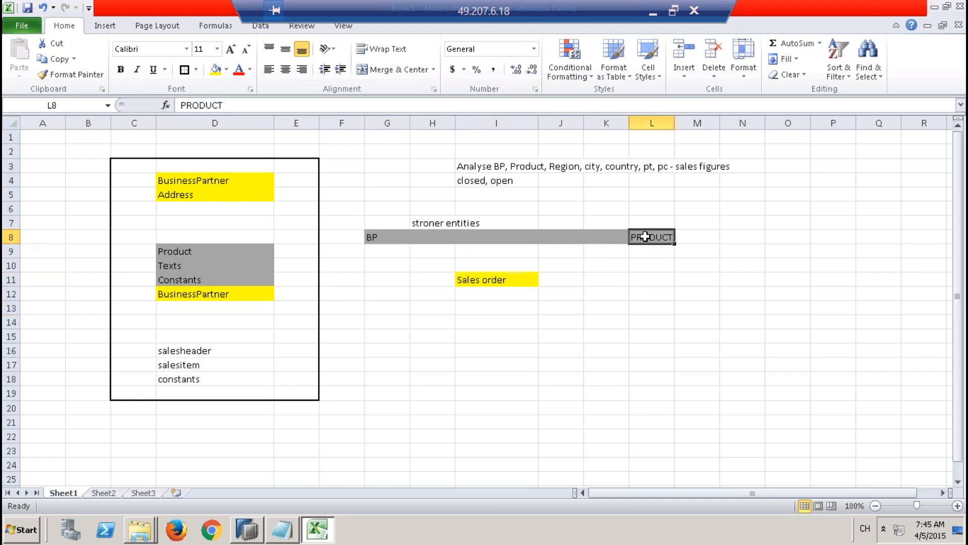
pyautogui.click(500, 280)
pyautogui.moveTo(393, 237); pyautogui.dragTo(664, 239)
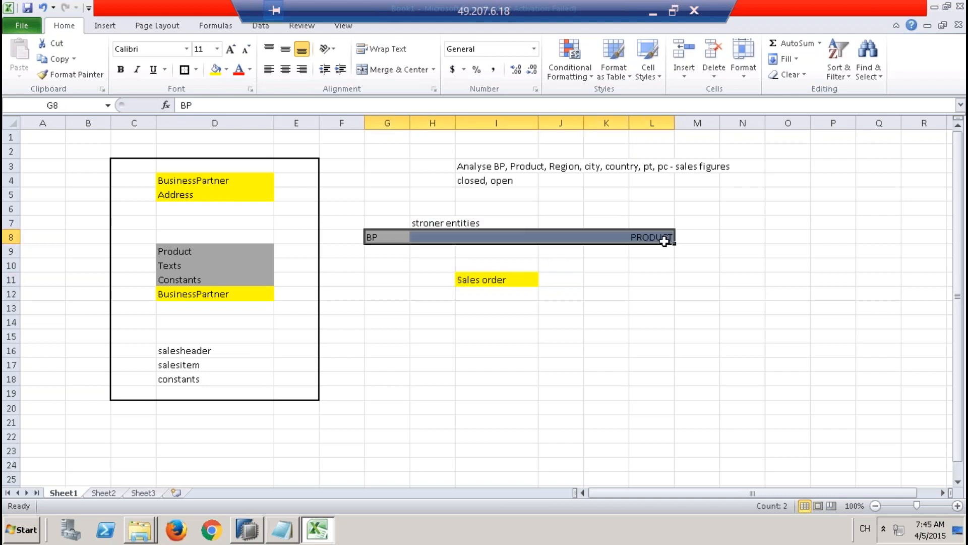
# Step: Examine how the BP and PRODUCT entities in row 8 relate to the Sales order cell I11
pyautogui.click(498, 281)
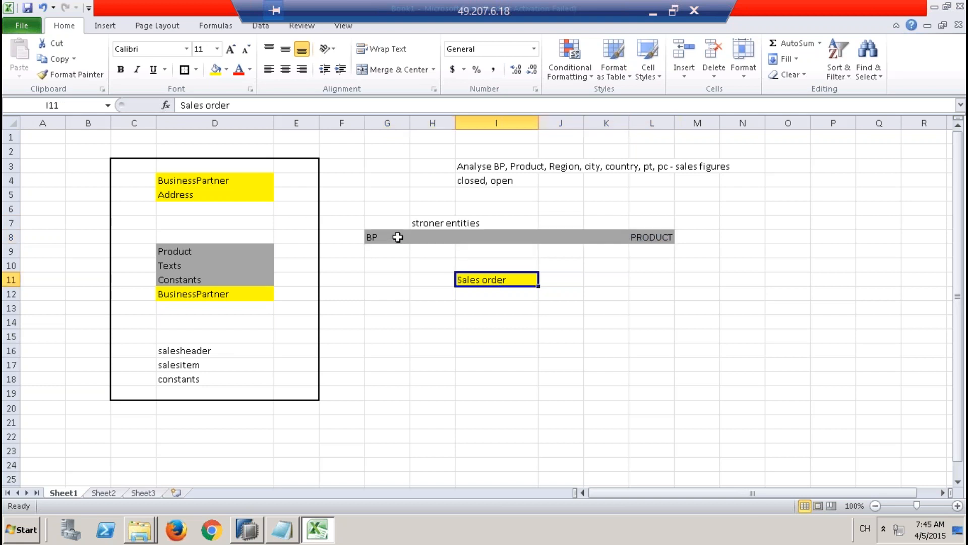
pyautogui.click(397, 237)
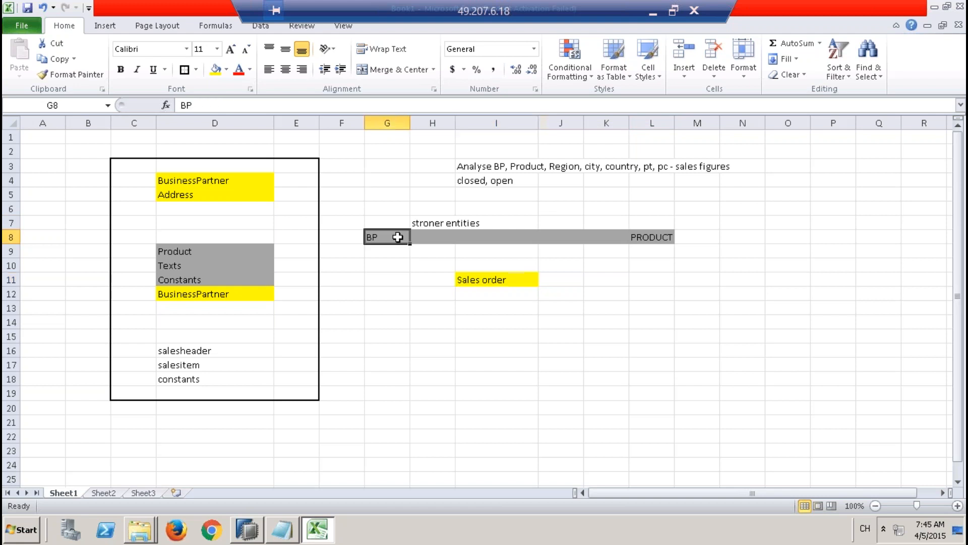
pyautogui.click(660, 239)
pyautogui.click(528, 279)
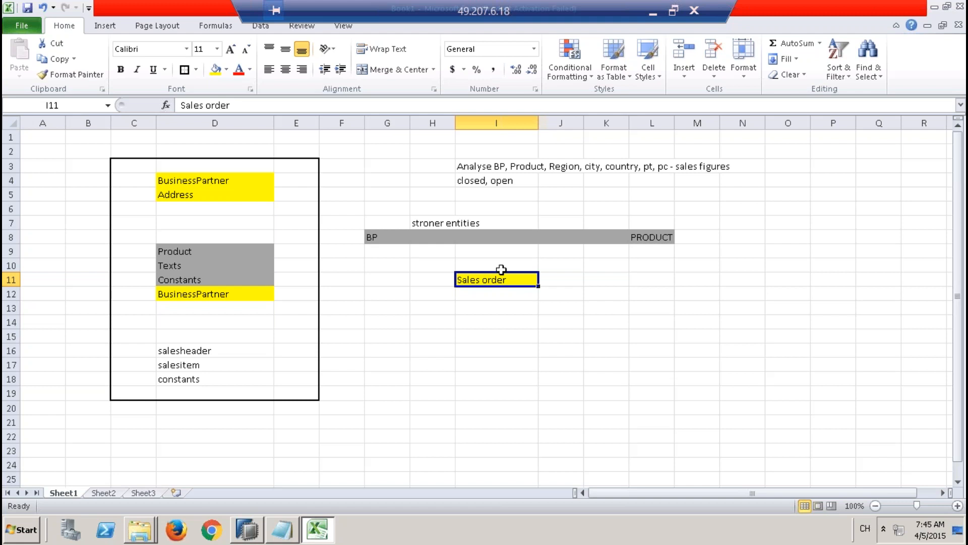
pyautogui.click(387, 237)
pyautogui.click(662, 237)
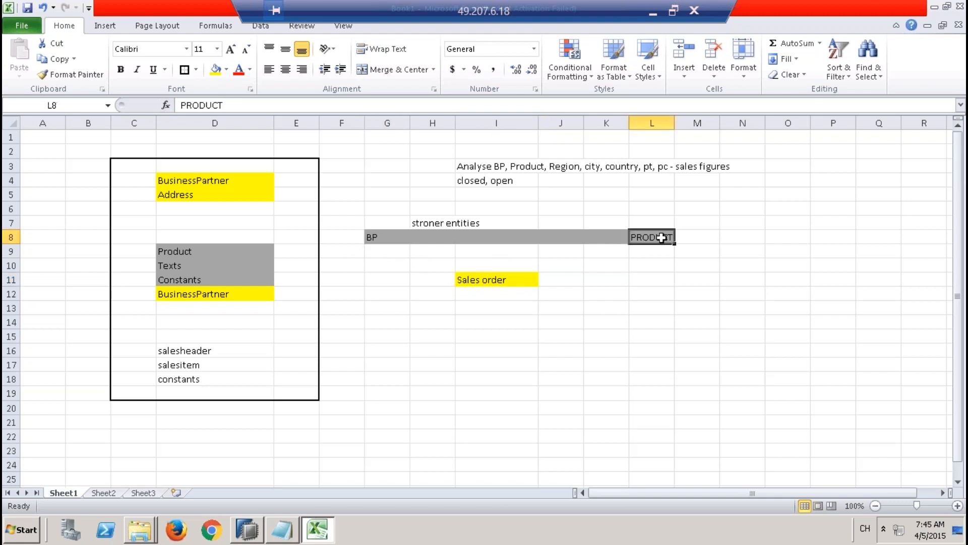
pyautogui.click(511, 279)
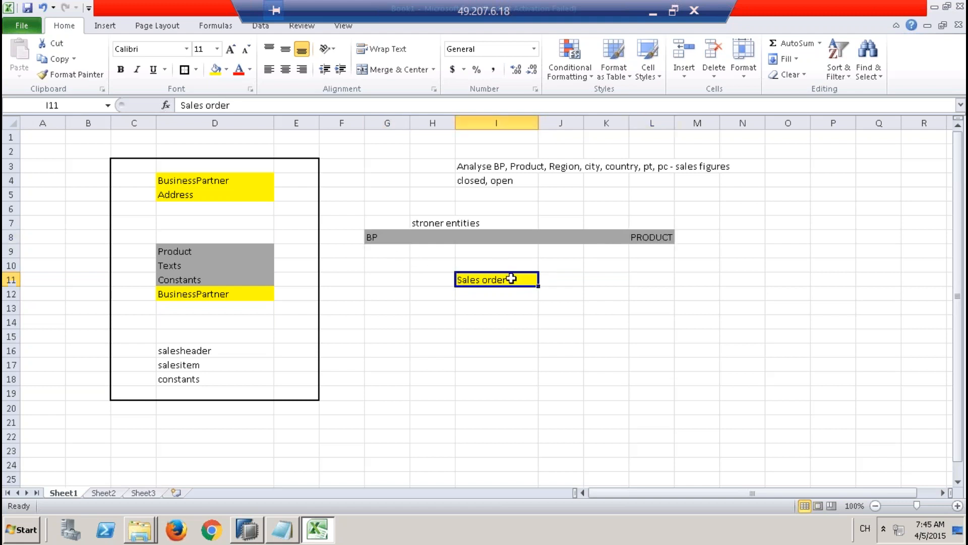
pyautogui.click(383, 237)
pyautogui.click(666, 233)
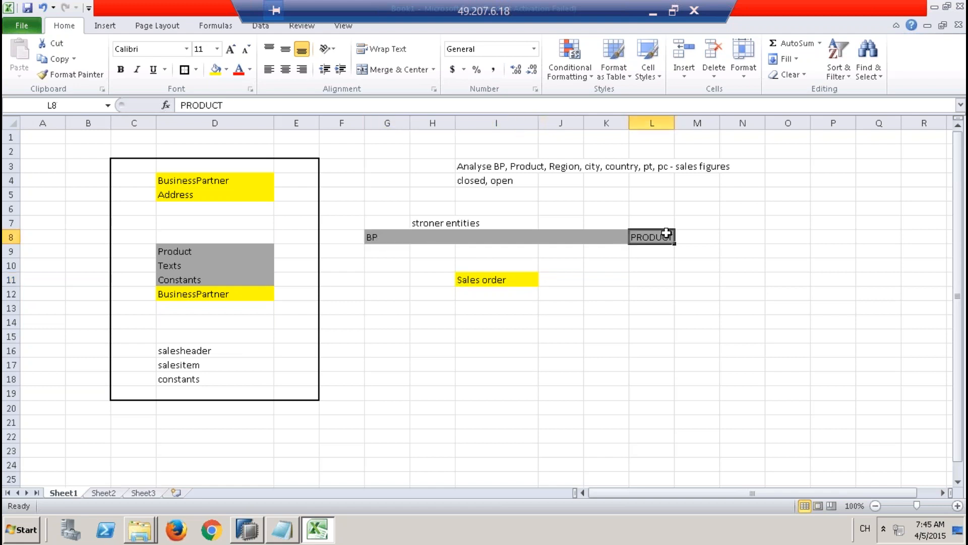
pyautogui.click(512, 280)
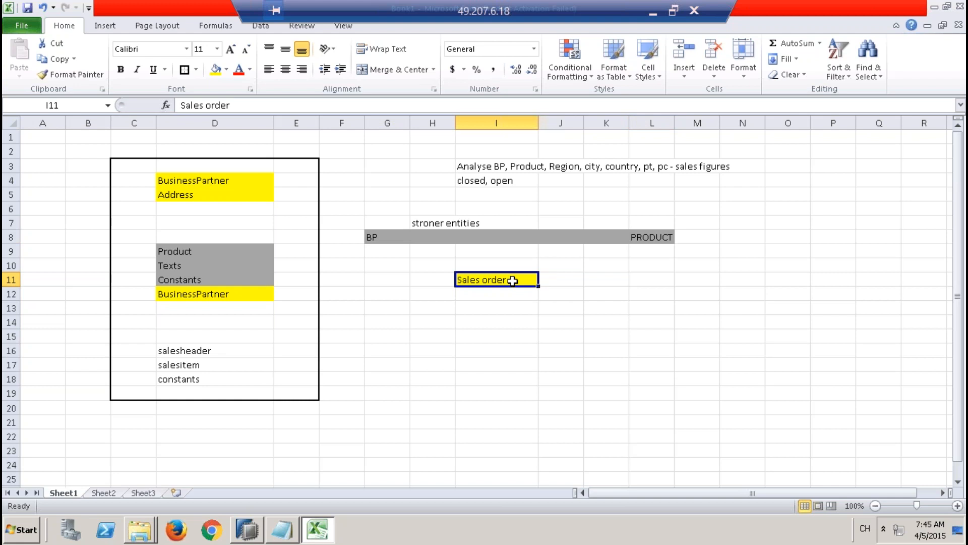
pyautogui.moveTo(396, 236); pyautogui.dragTo(672, 235)
pyautogui.click(506, 280)
# Step: Enter "Case 1:" in cell G16 and "Analytical view" beside it in H16
pyautogui.click(381, 354)
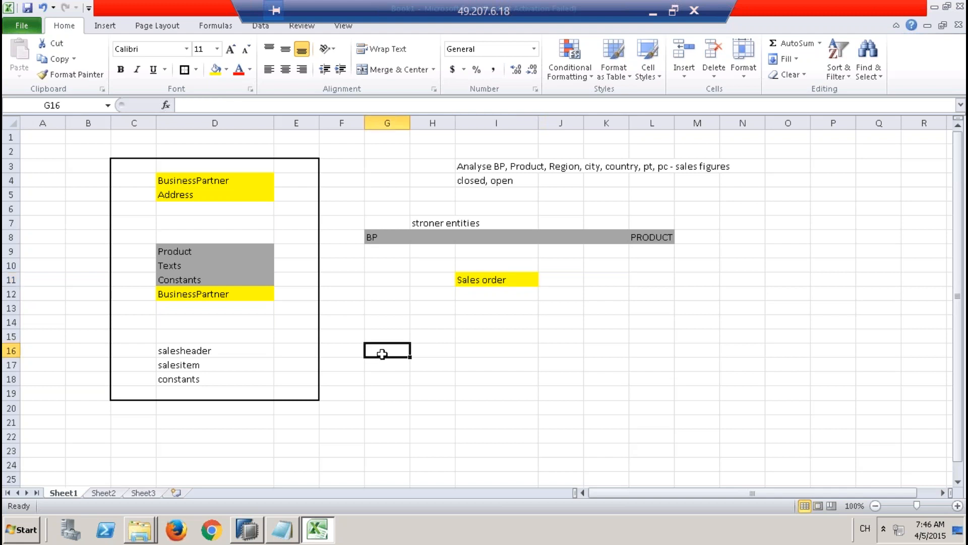
pyautogui.write('C')
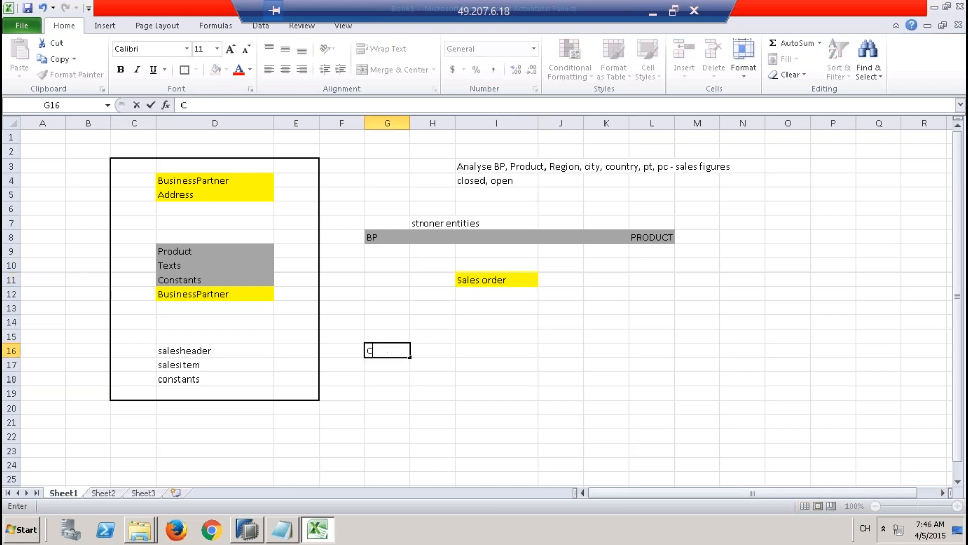
pyautogui.write('ase 1:')
pyautogui.press('Tab')
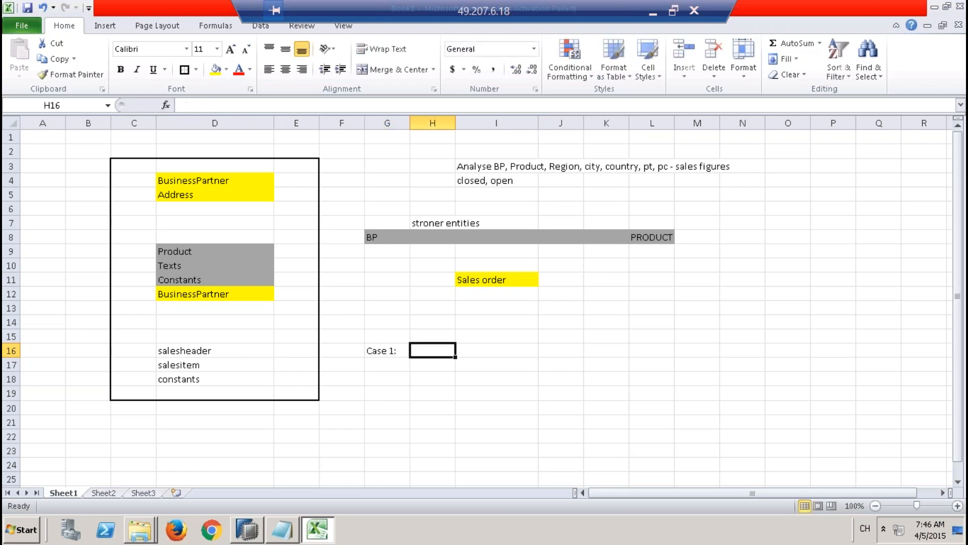
pyautogui.write('An')
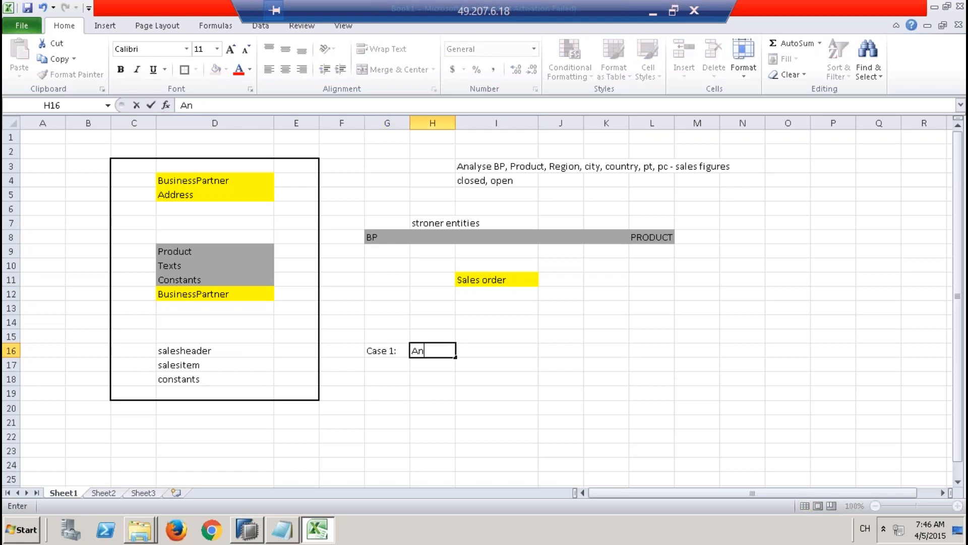
pyautogui.write('alytical view')
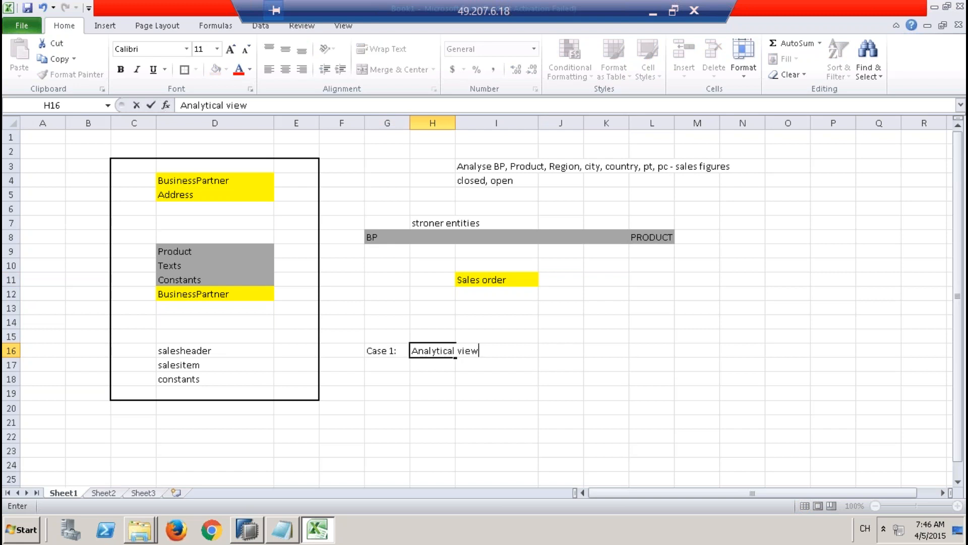
pyautogui.click(416, 407)
pyautogui.click(435, 349)
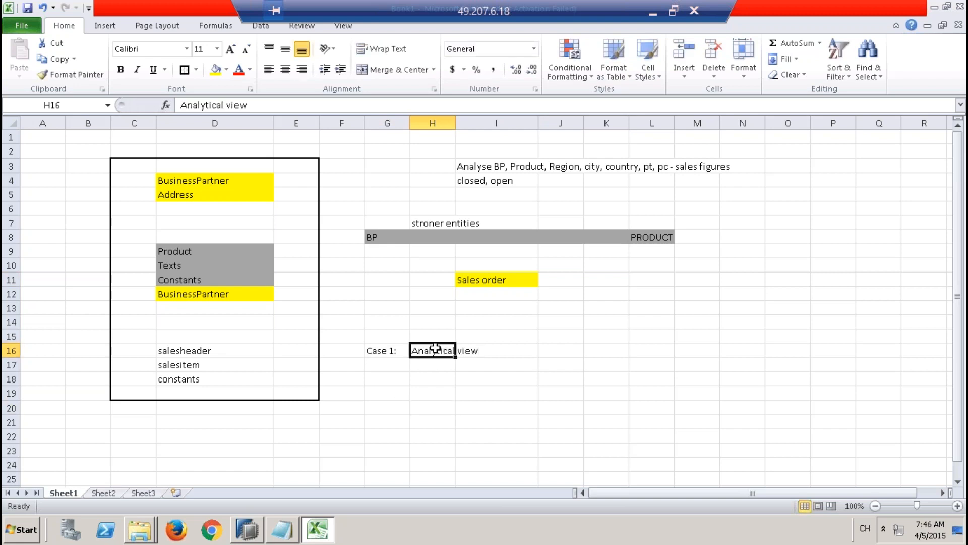
pyautogui.moveTo(384, 348); pyautogui.dragTo(429, 350)
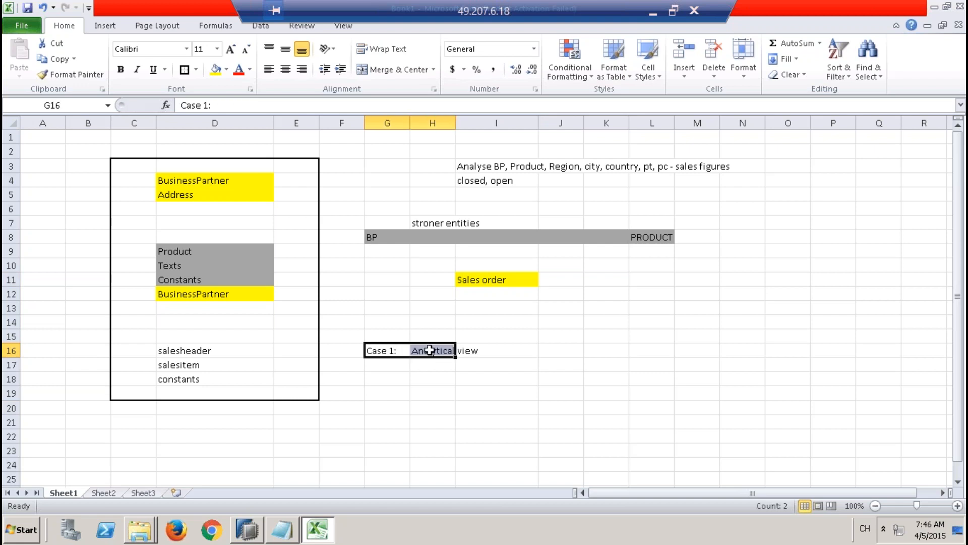
# Step: Enter "Case 2:" in cell G19 and "Attr views, An views" beside it in H19
pyautogui.click(384, 388)
pyautogui.write('C')
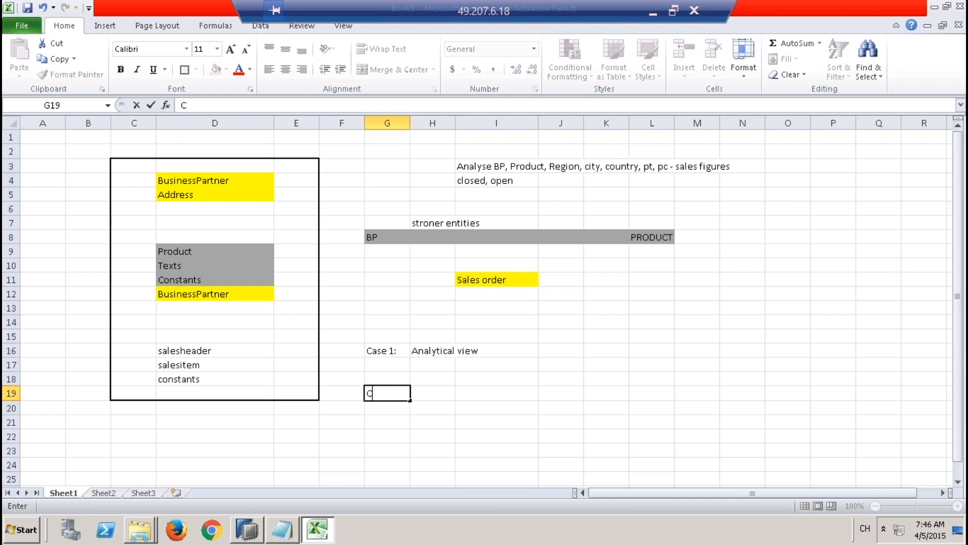
pyautogui.write('ase 2:')
pyautogui.press('Tab')
pyautogui.write('A')
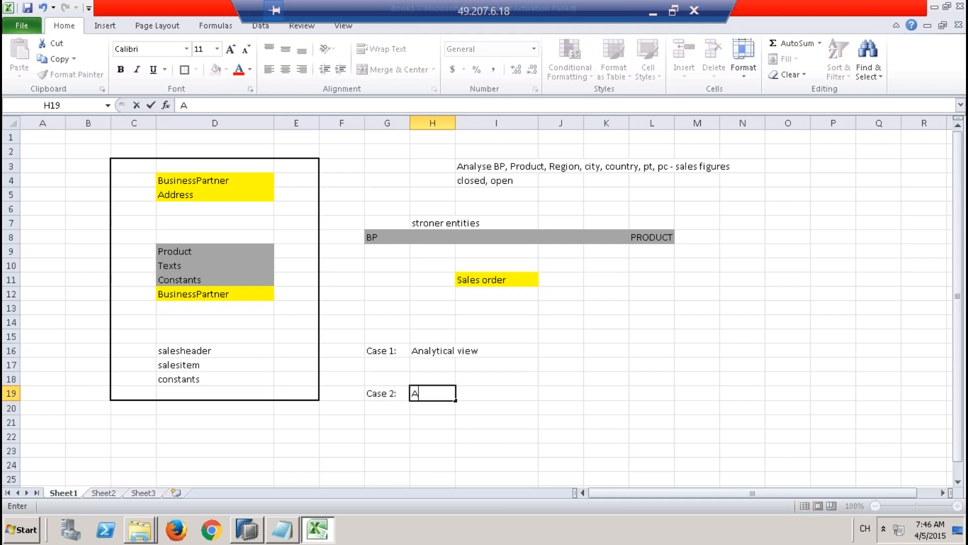
pyautogui.write('ttr views, ')
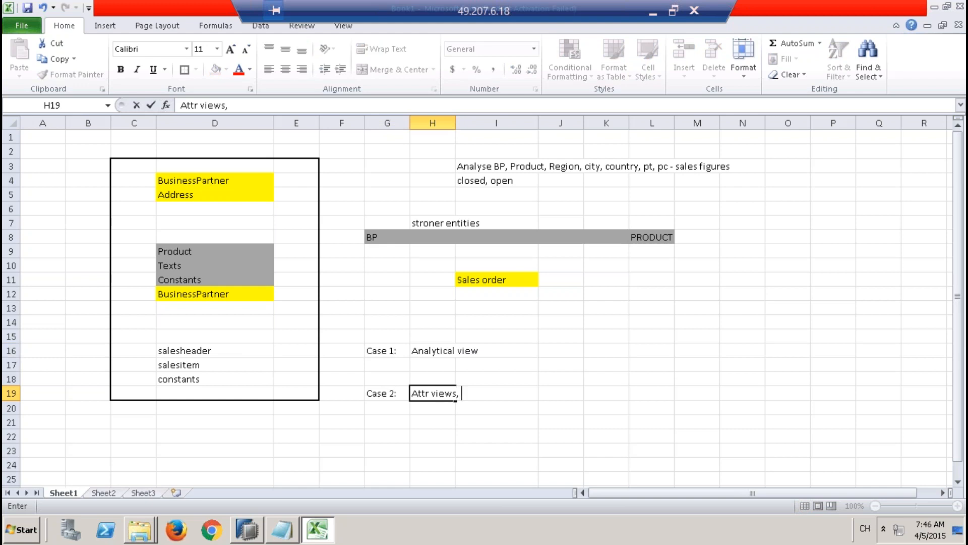
pyautogui.write('An views')
pyautogui.click(400, 418)
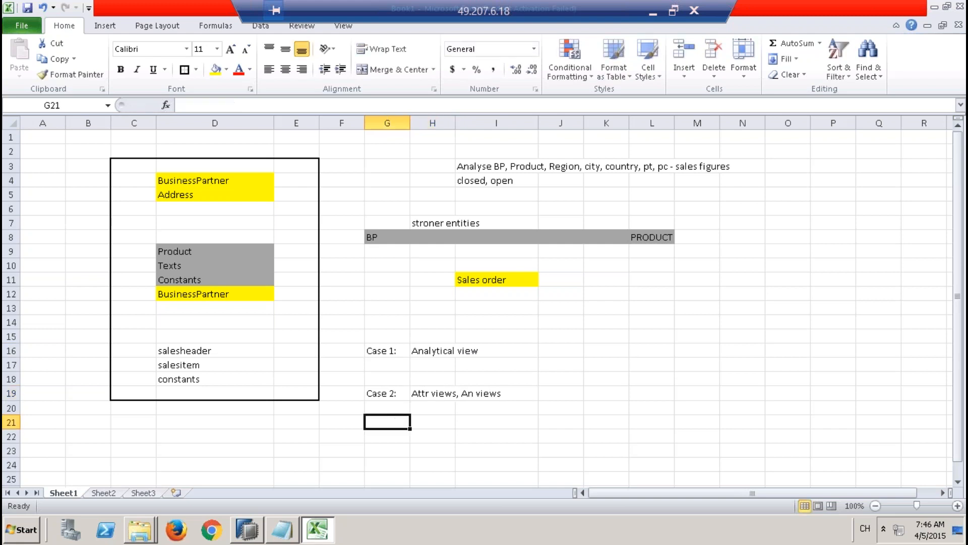
pyautogui.moveTo(389, 350); pyautogui.dragTo(457, 348)
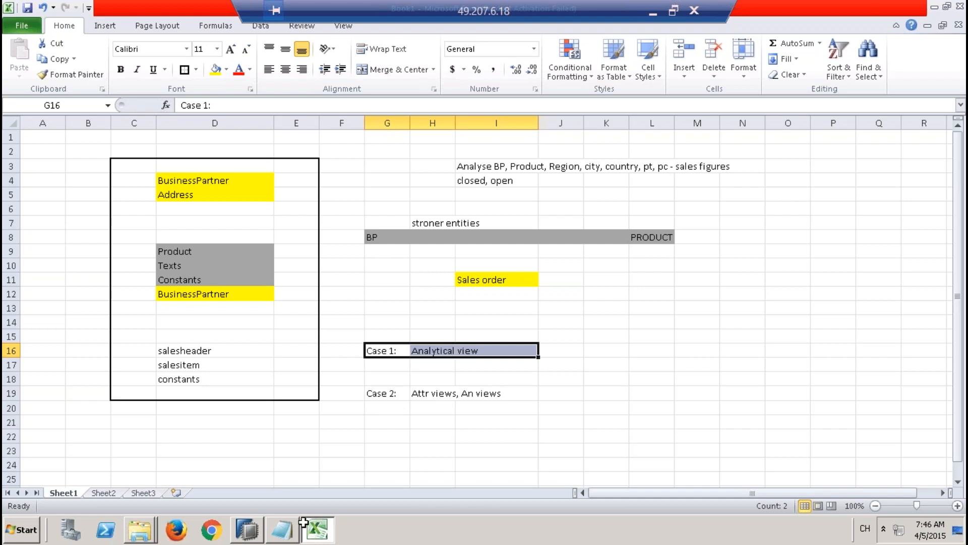
# Step: Switch to SAP HANA Studio and select the Models package under 9QBEXPK
pyautogui.click(253, 534)
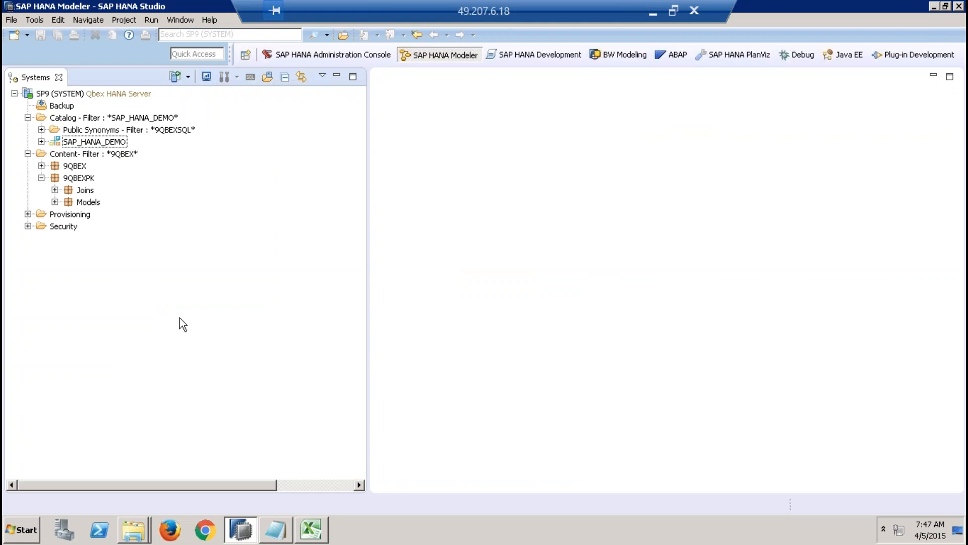
pyautogui.click(97, 202)
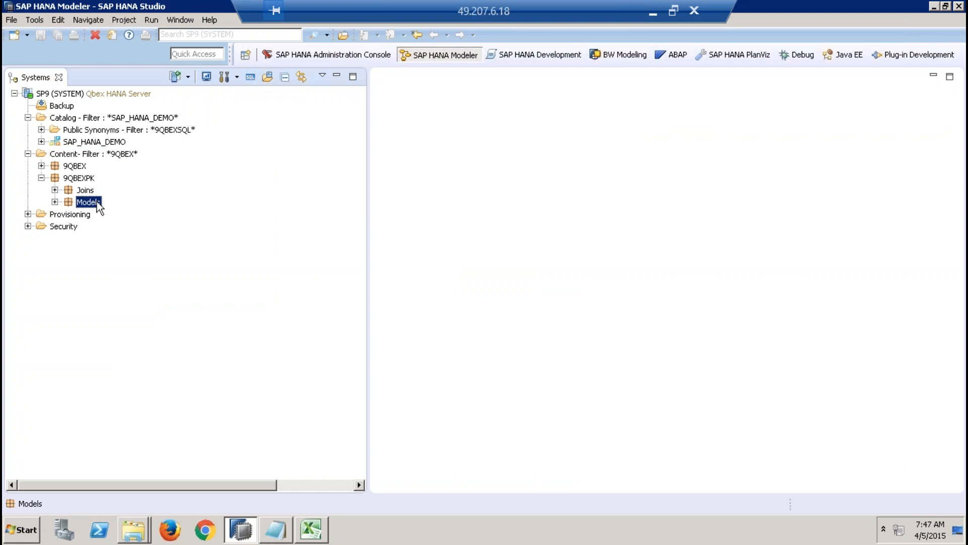
pyautogui.rightClick(97, 205)
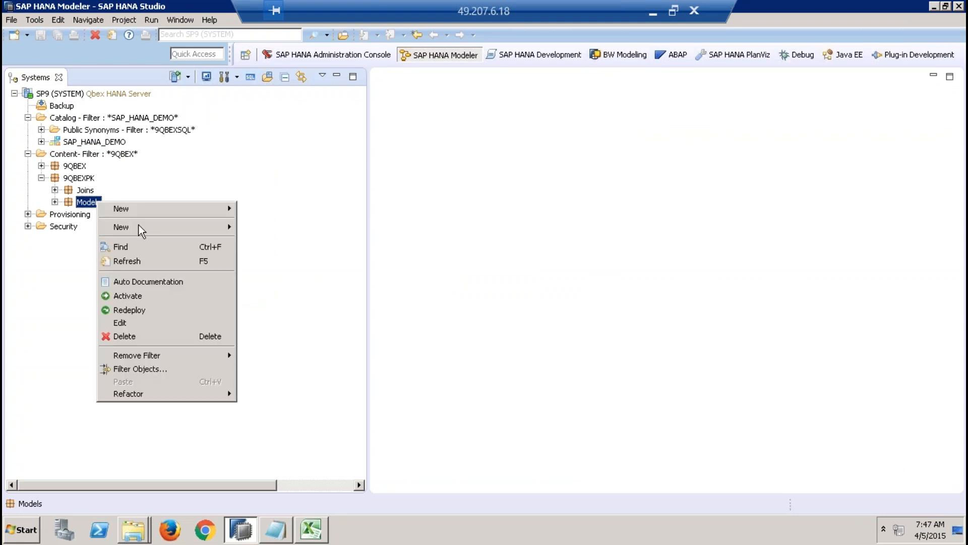
pyautogui.moveTo(143, 226)
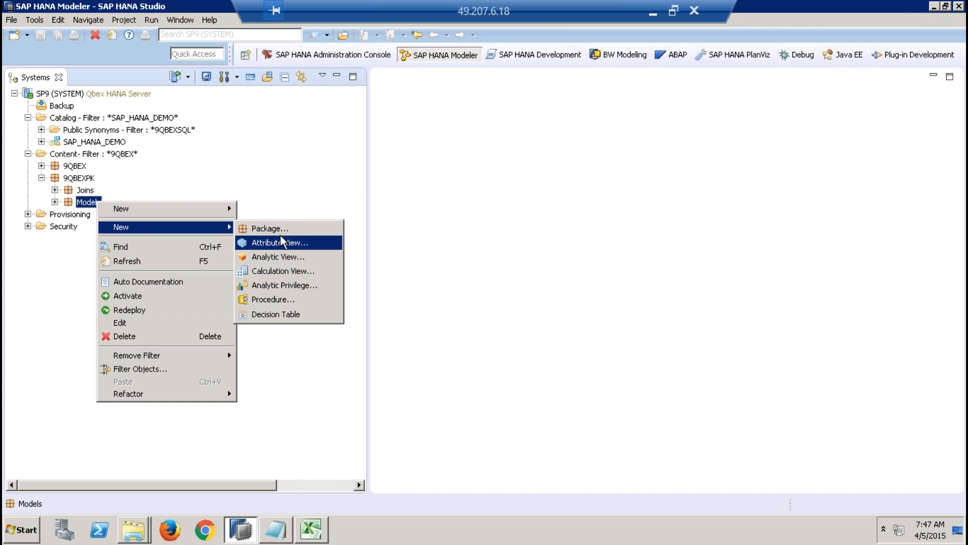
pyautogui.click(293, 201)
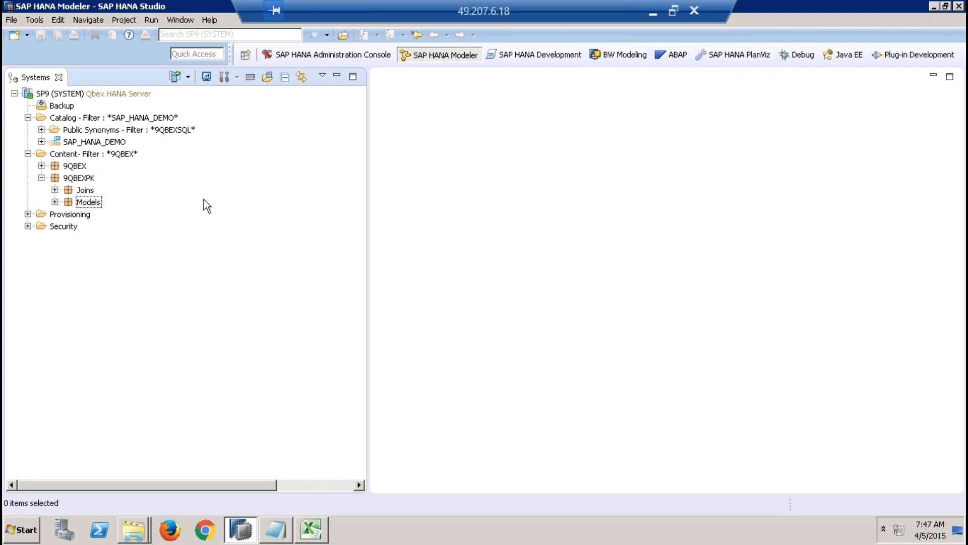
# Step: Start a new analytic view in the Models package and name it ZAN_SALES_001
pyautogui.rightClick(93, 203)
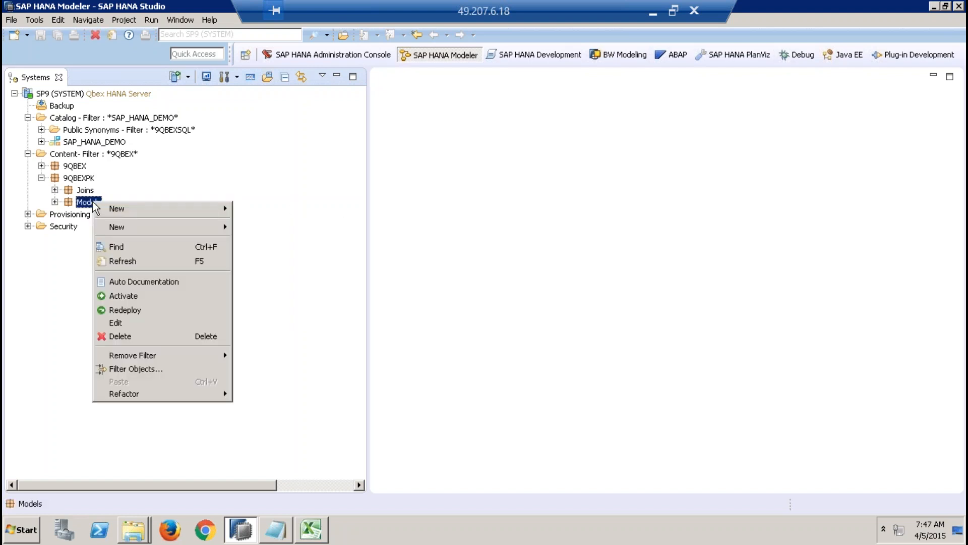
pyautogui.moveTo(174, 230)
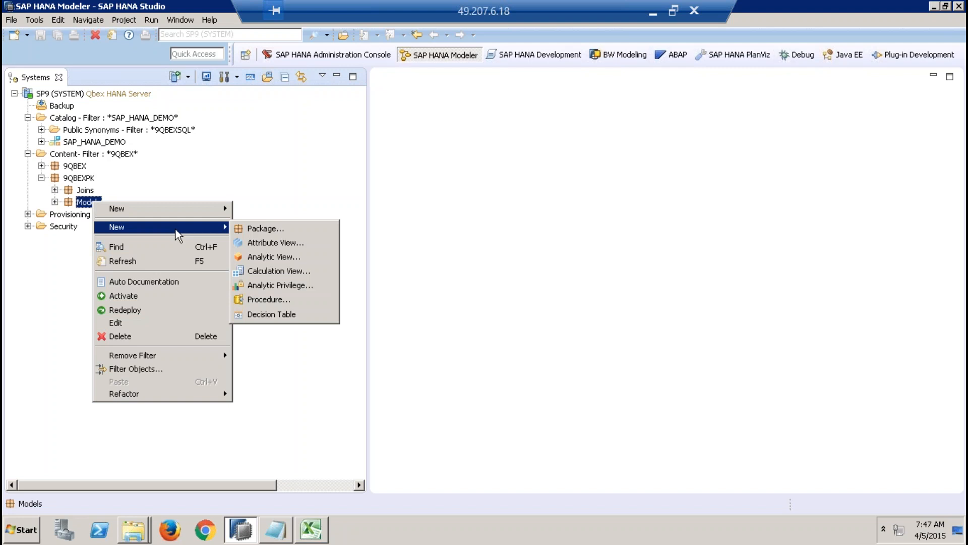
pyautogui.click(271, 256)
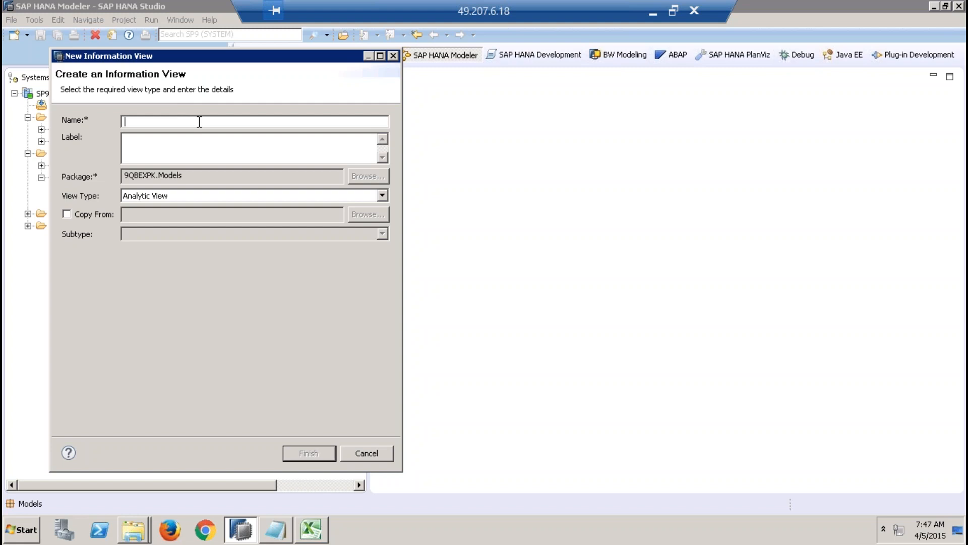
pyautogui.write('ZAN_SALES_001')
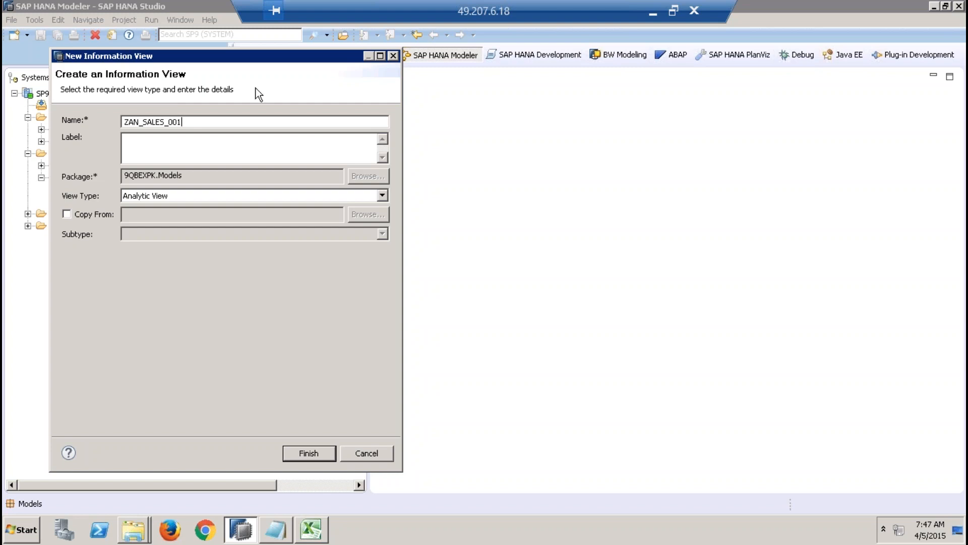
pyautogui.click(224, 151)
# Step: Create the view with Analytic View as its view type and minimize the Systems view to enlarge the editor
pyautogui.moveTo(190, 121); pyautogui.dragTo(126, 123)
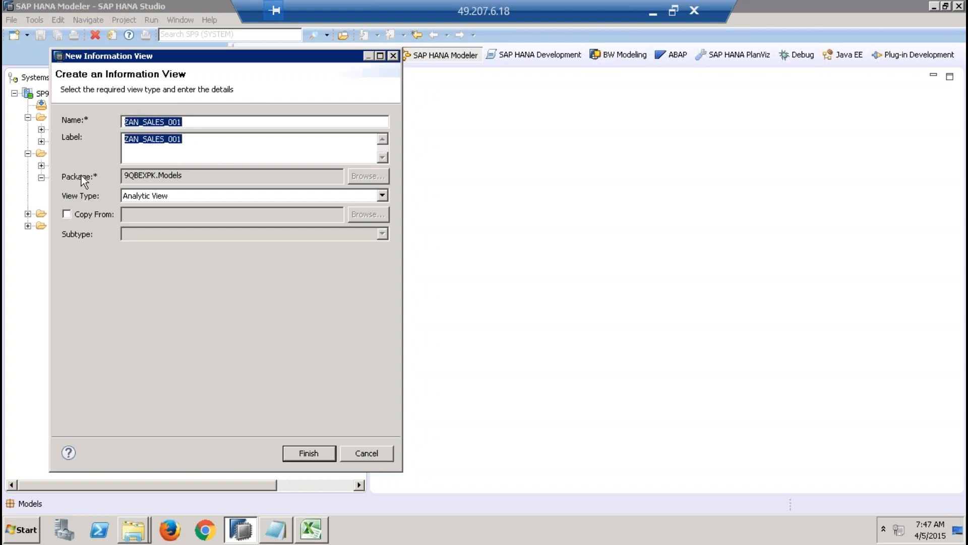
pyautogui.moveTo(211, 175); pyautogui.dragTo(124, 175)
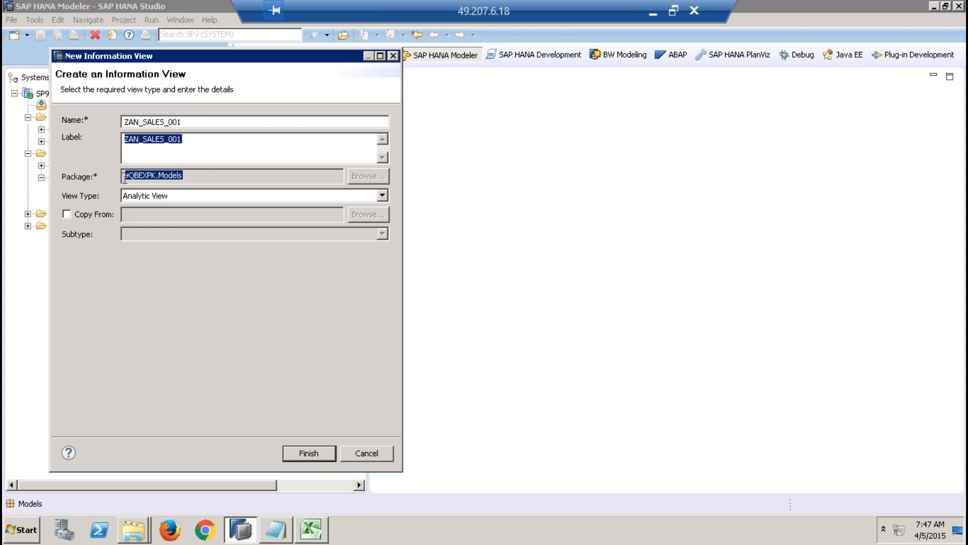
pyautogui.click(124, 176)
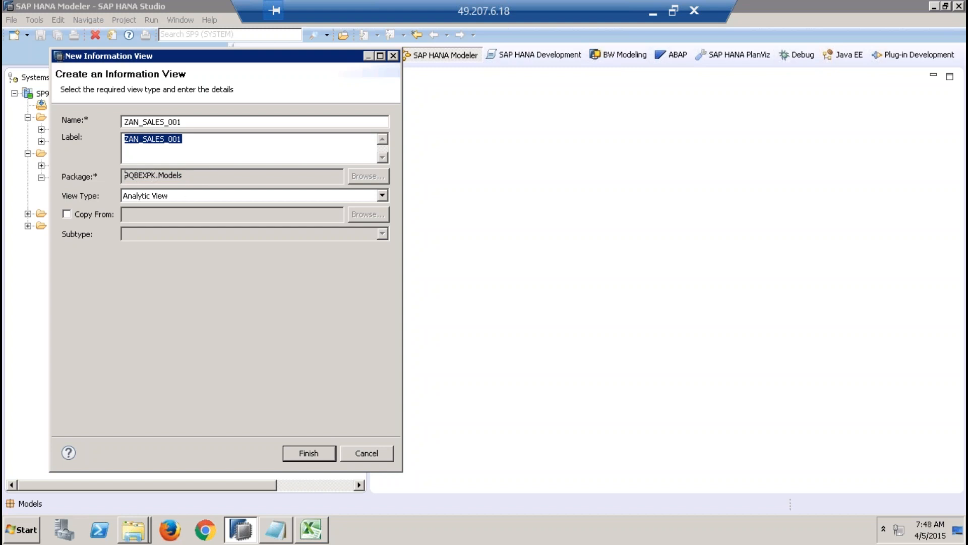
pyautogui.click(140, 200)
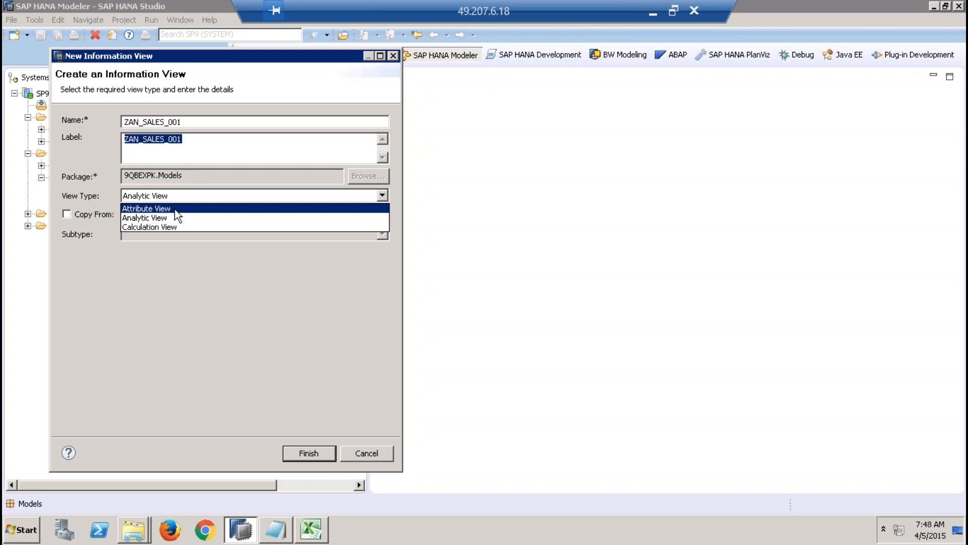
pyautogui.click(161, 219)
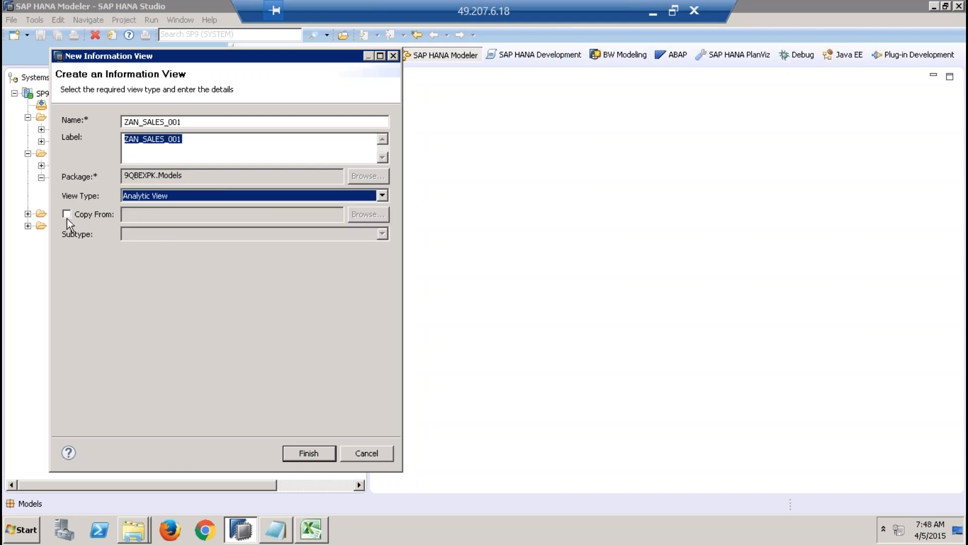
pyautogui.click(306, 454)
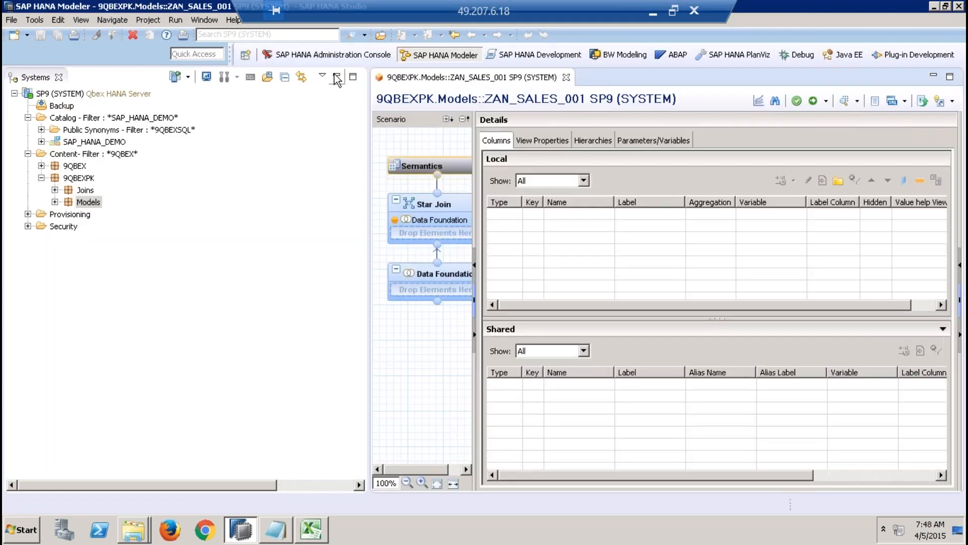
pyautogui.click(336, 77)
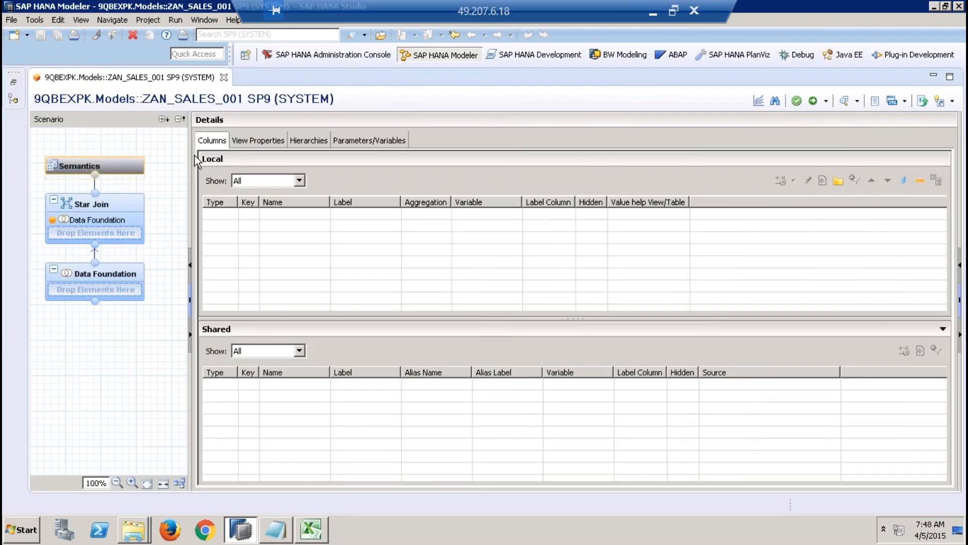
# Step: Widen the Scenario area of the analytic view and select its Star Join and Data Foundation nodes together
pyautogui.moveTo(190, 152); pyautogui.dragTo(255, 151)
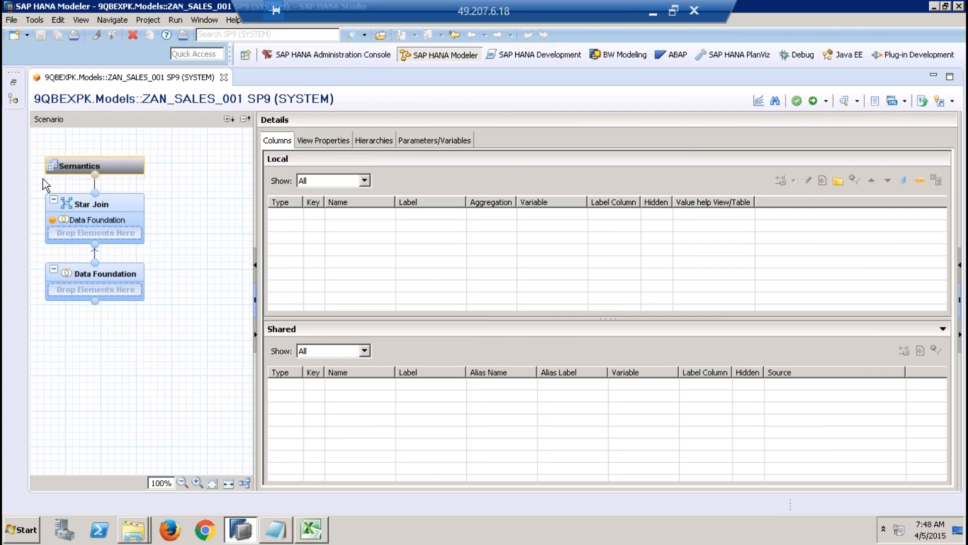
pyautogui.moveTo(36, 141); pyautogui.dragTo(160, 328)
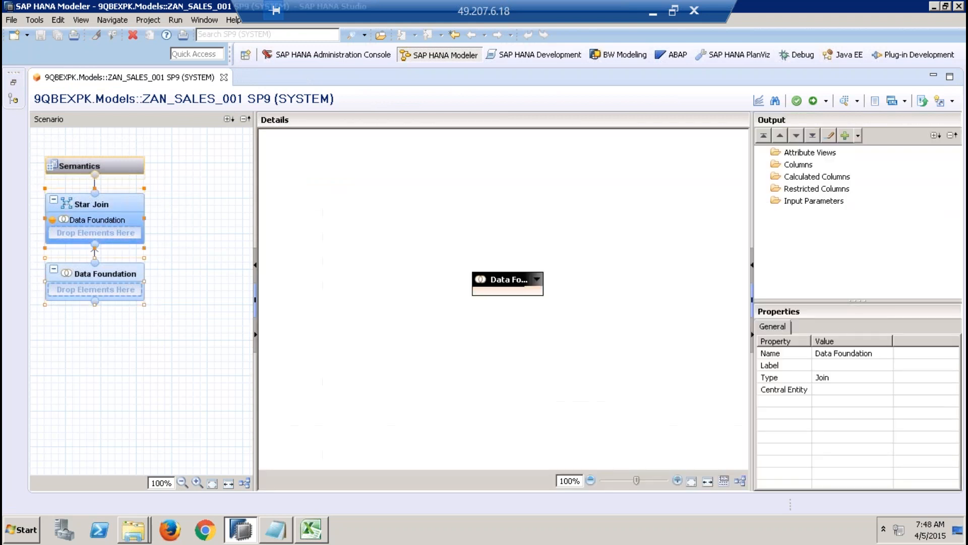
pyautogui.click(164, 334)
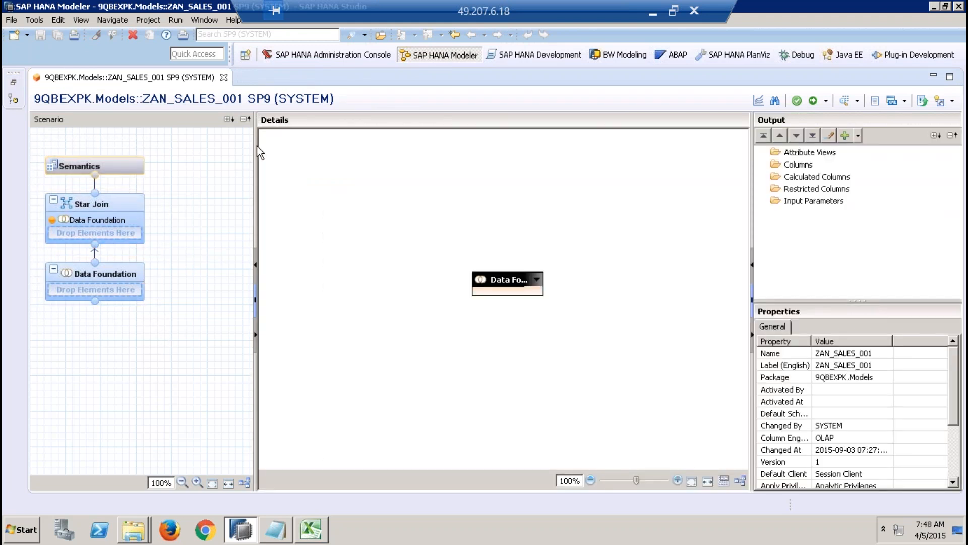
# Step: Examine the details, output and properties of the Data Foundation, Star Join and Semantics nodes in turn
pyautogui.click(111, 281)
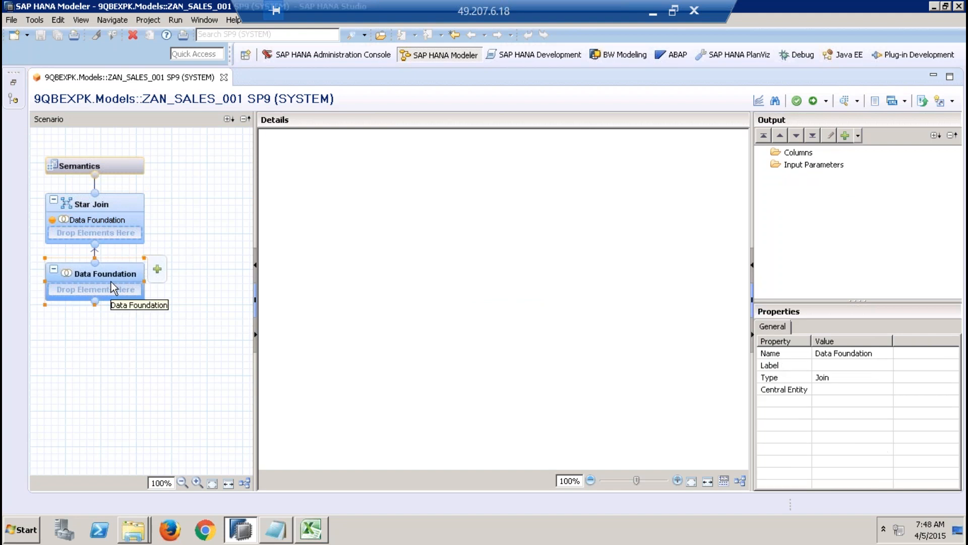
pyautogui.click(113, 206)
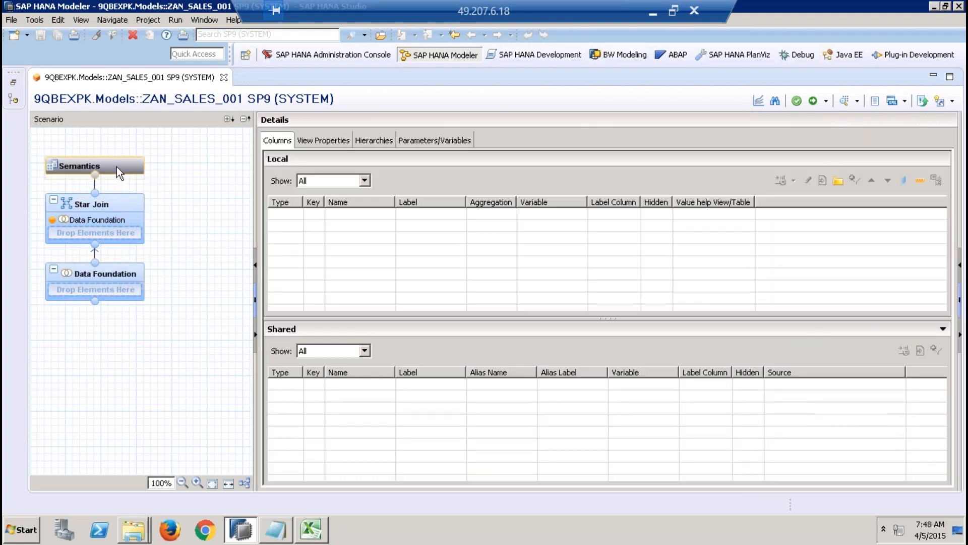
pyautogui.click(119, 274)
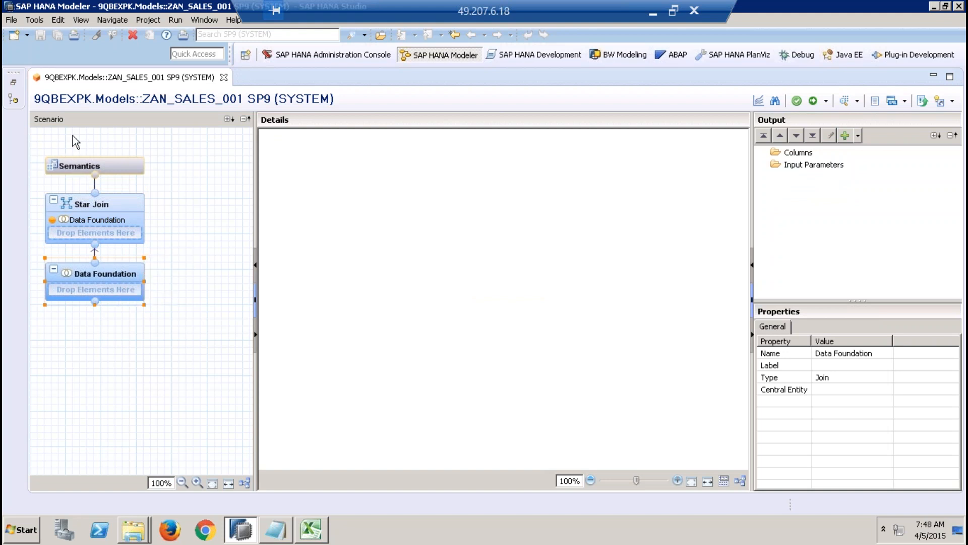
pyautogui.moveTo(131, 285)
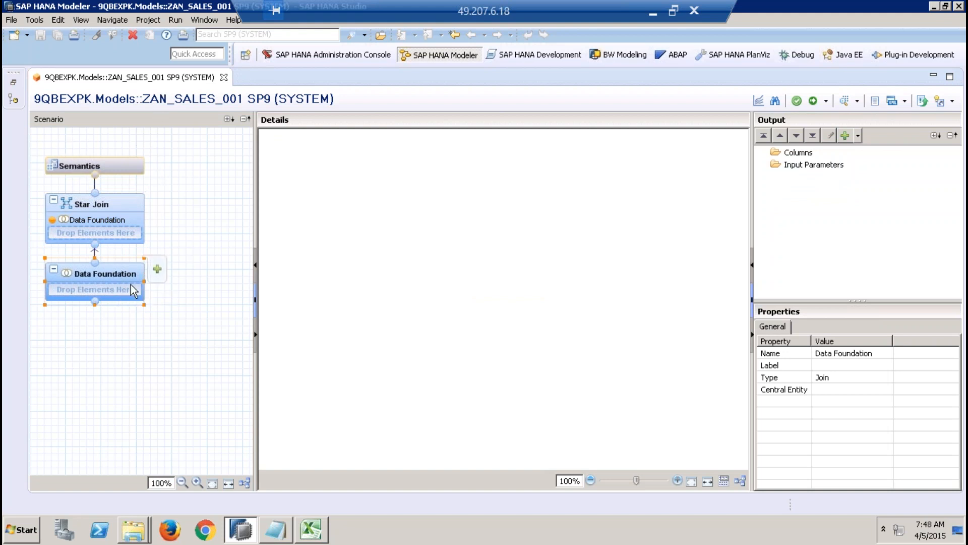
pyautogui.click(119, 211)
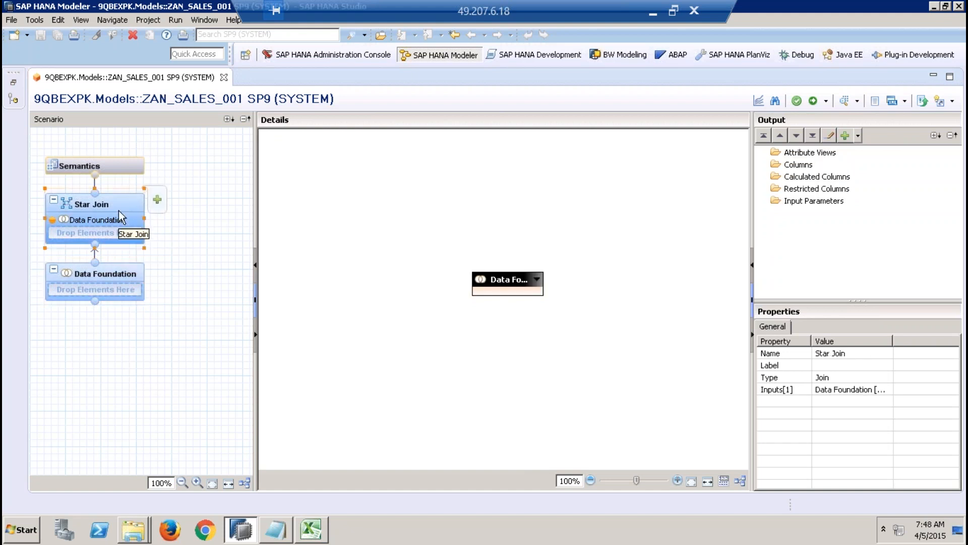
pyautogui.click(119, 171)
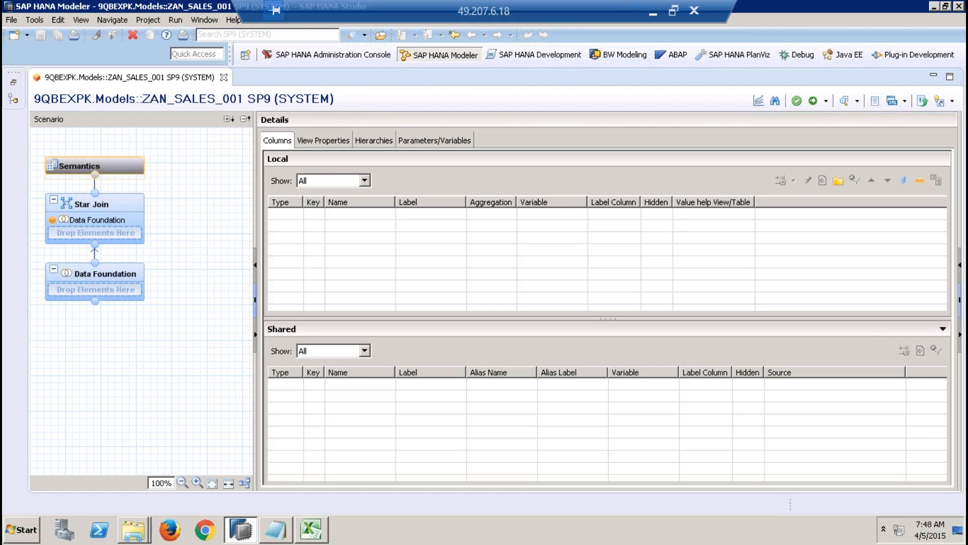
pyautogui.click(129, 274)
pyautogui.click(123, 207)
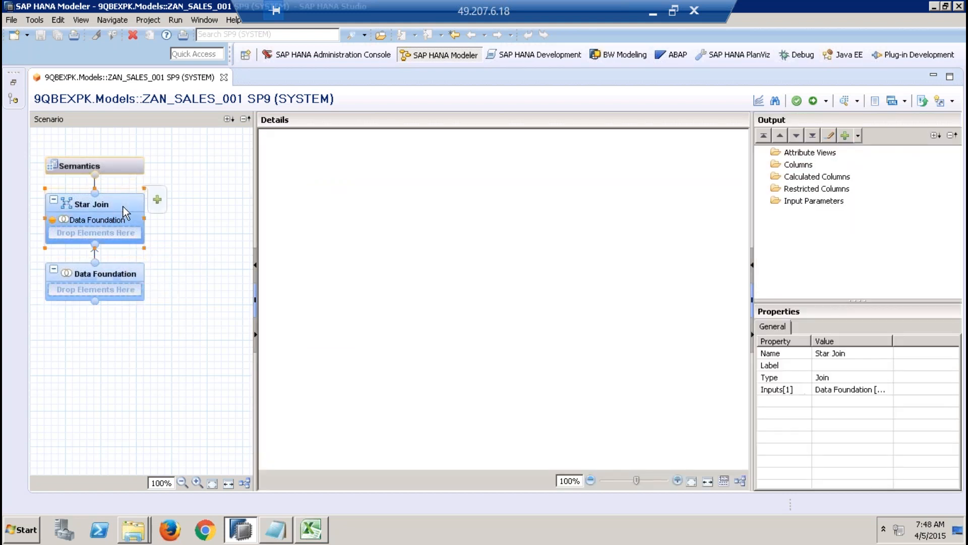
pyautogui.click(123, 170)
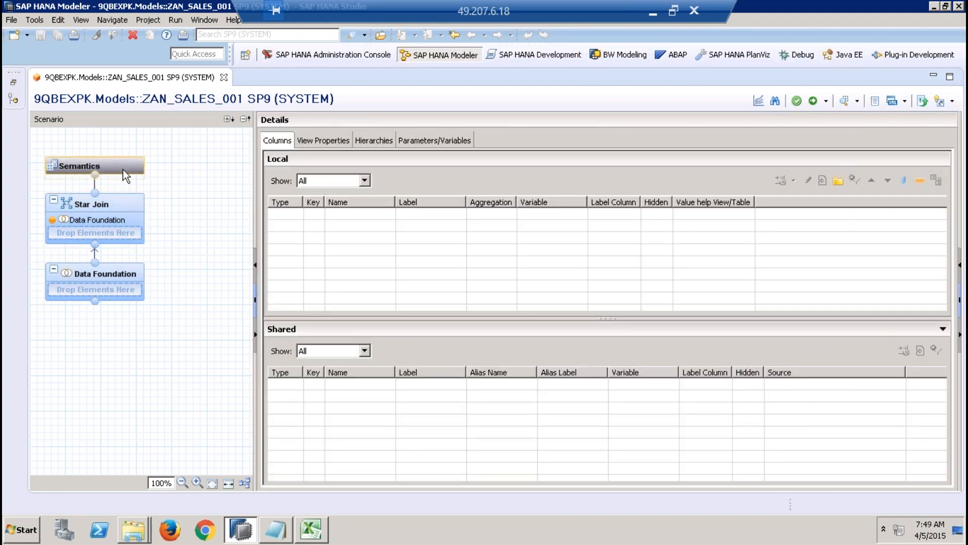
pyautogui.click(119, 271)
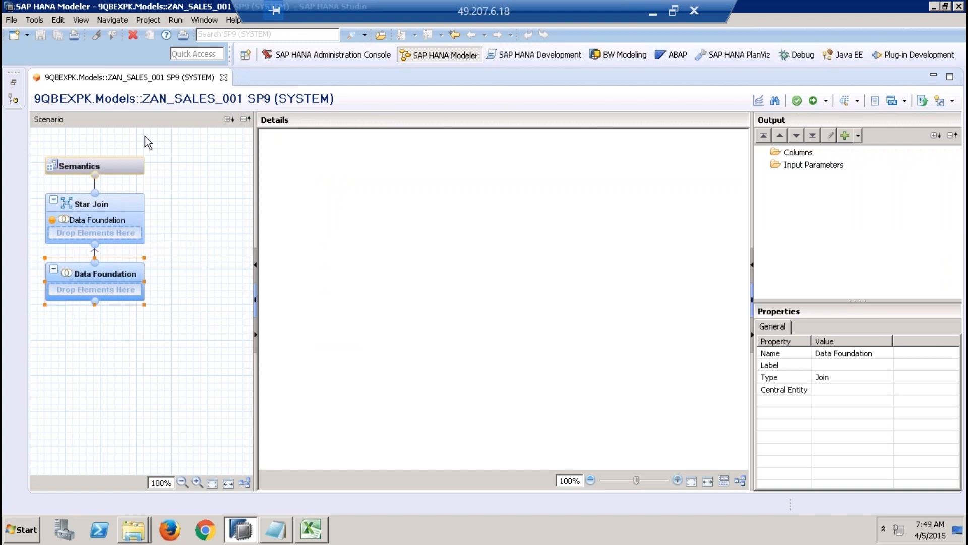
pyautogui.click(144, 136)
pyautogui.moveTo(33, 137); pyautogui.dragTo(165, 327)
pyautogui.click(171, 308)
pyautogui.click(121, 276)
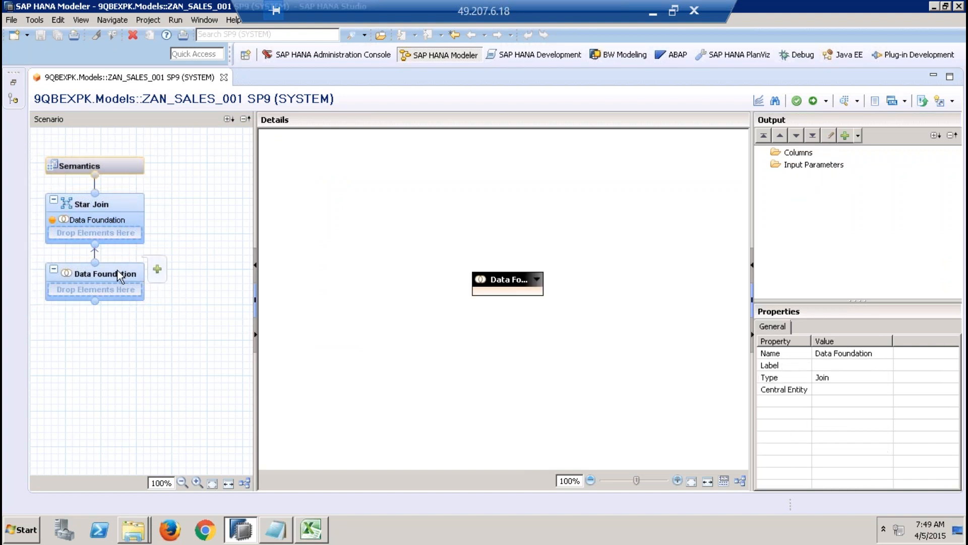
pyautogui.click(117, 203)
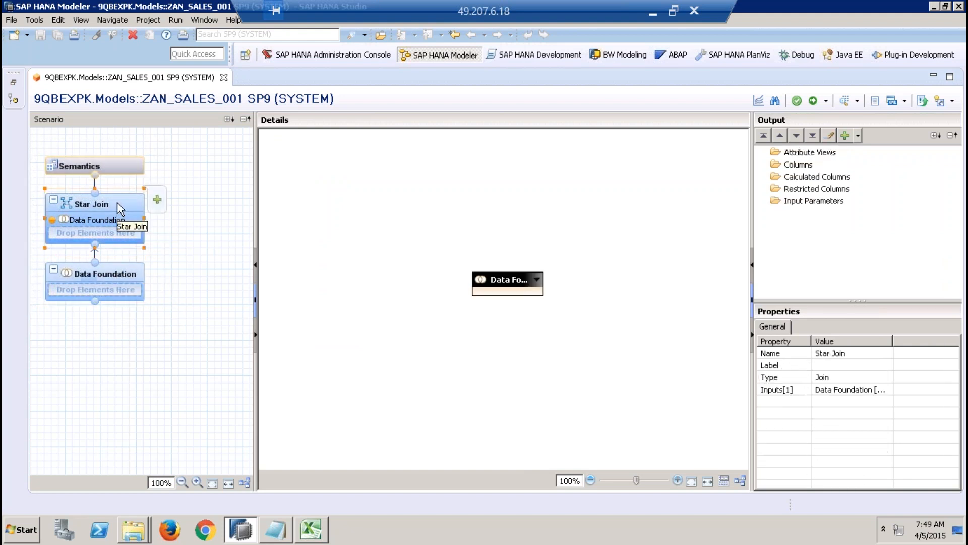
pyautogui.click(117, 167)
# Step: Open the Data Foundation node of the analytic view ZAN_SALES_001
pyautogui.moveTo(130, 277)
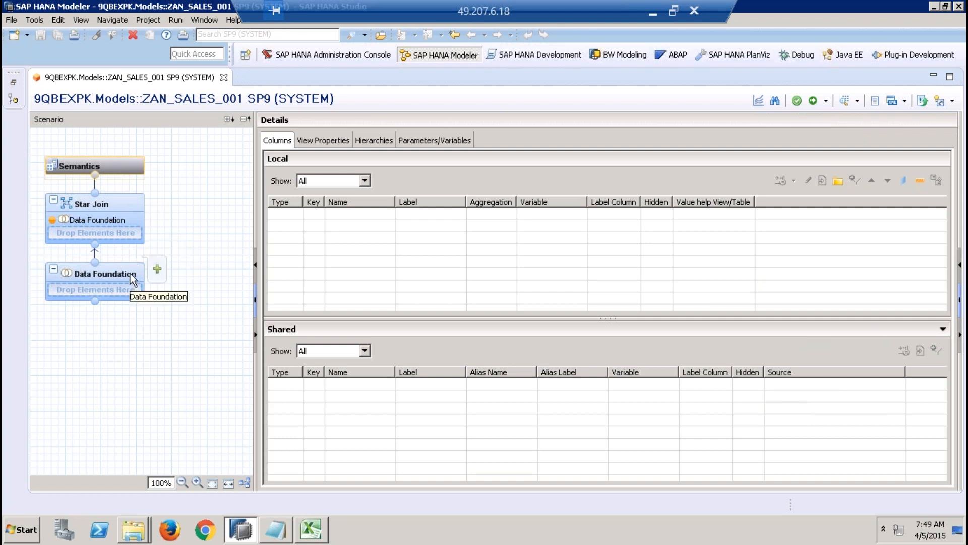
pyautogui.click(132, 277)
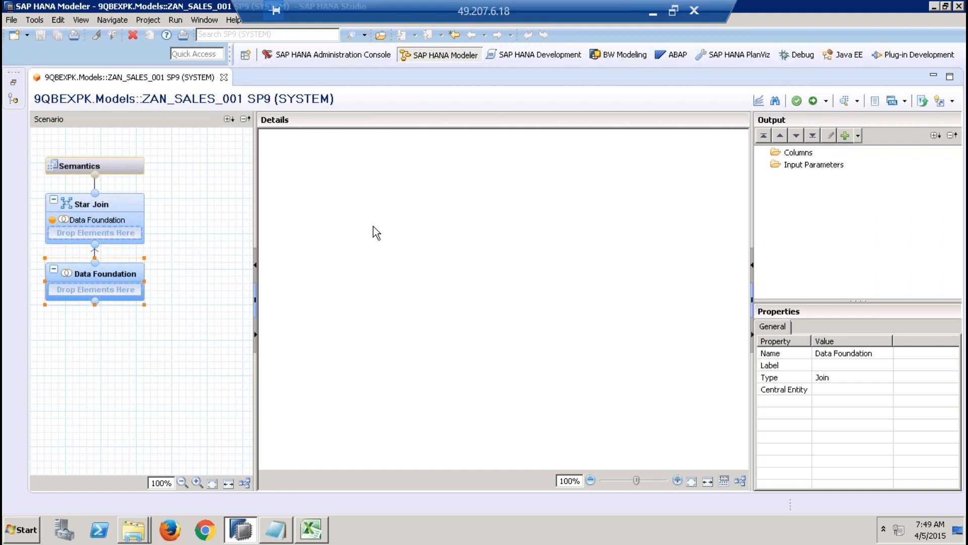
pyautogui.moveTo(116, 287)
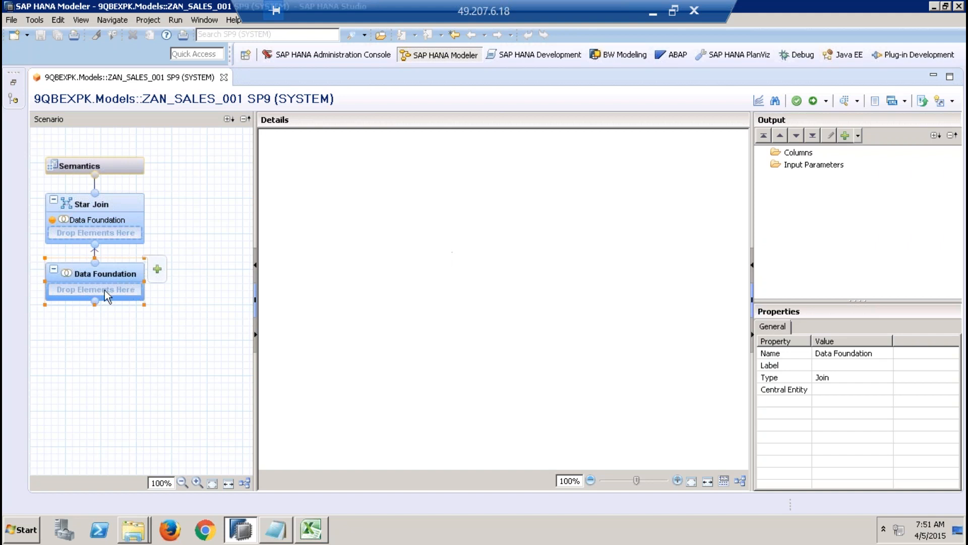
# Step: Open the Star Join node and move the Data Foundation box slightly upward in its details
pyautogui.click(129, 206)
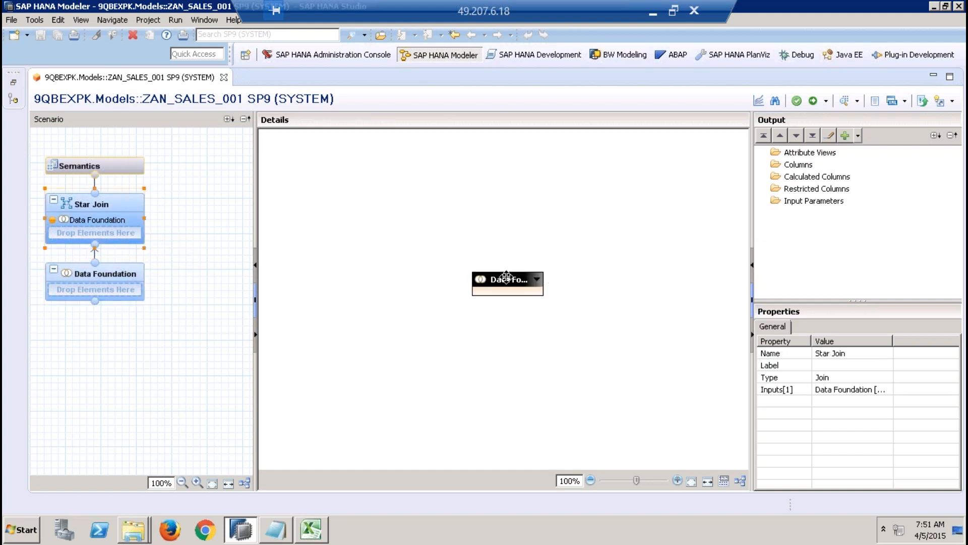
pyautogui.moveTo(509, 272); pyautogui.dragTo(515, 249)
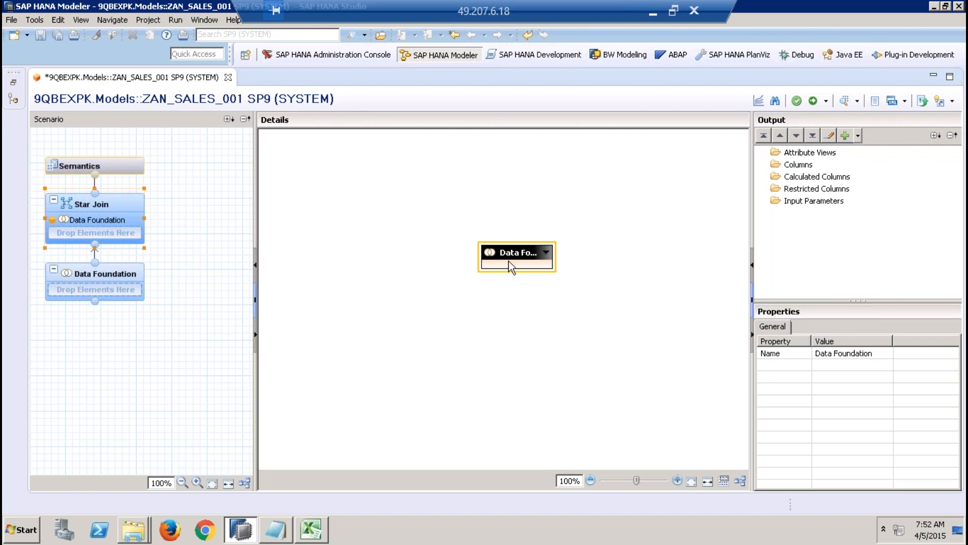
pyautogui.moveTo(513, 248); pyautogui.dragTo(504, 237)
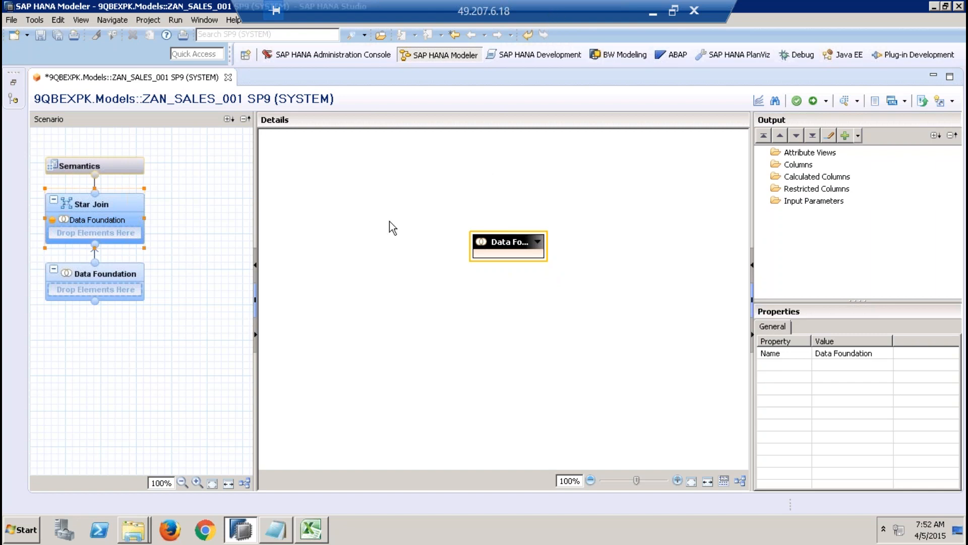
# Step: Review the columns, view properties, hierarchies and parameters/variables of the Semantics node
pyautogui.click(125, 166)
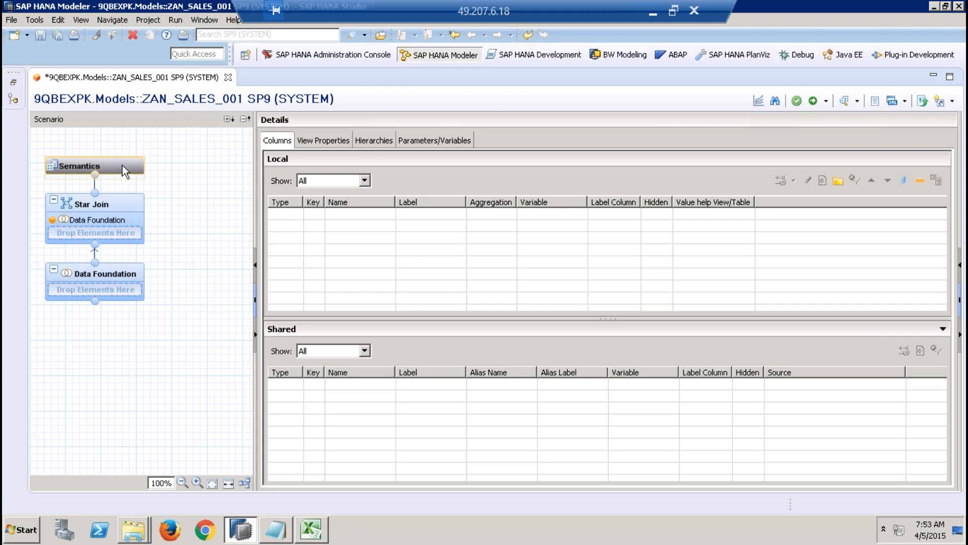
pyautogui.click(275, 145)
pyautogui.click(322, 144)
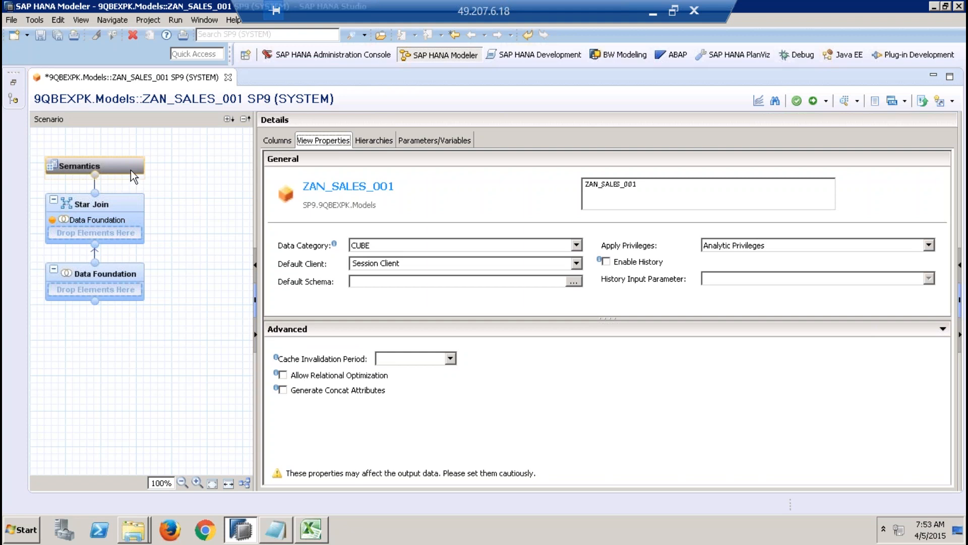
pyautogui.click(379, 143)
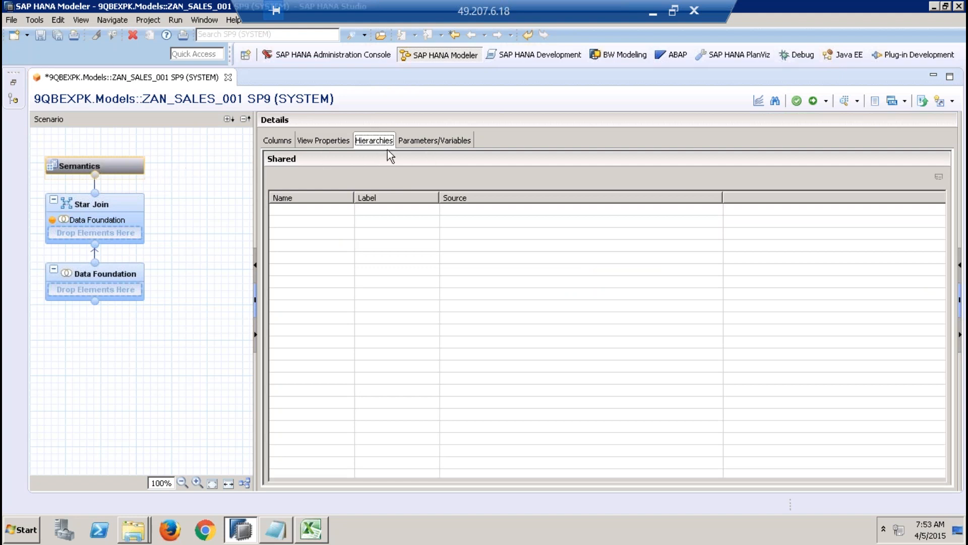
pyautogui.click(317, 214)
pyautogui.click(433, 141)
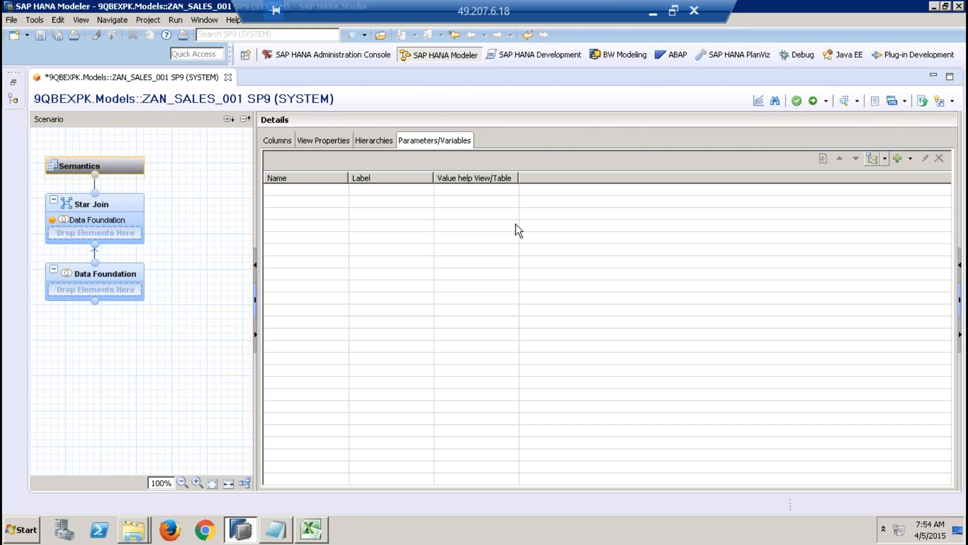
# Step: Open the Data Foundation node and hide the Scenario and Output areas so its Details area fills the editor
pyautogui.click(110, 279)
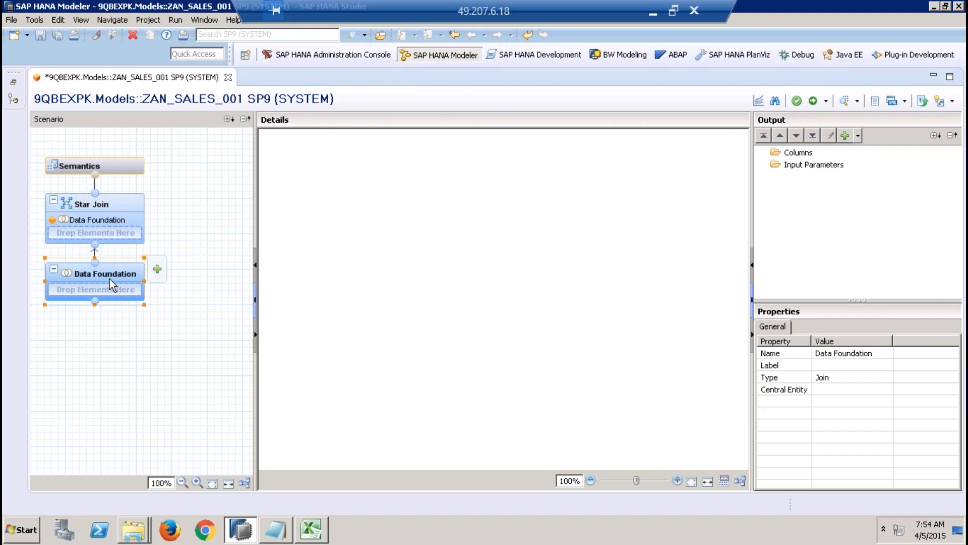
pyautogui.moveTo(123, 275)
pyautogui.click(156, 273)
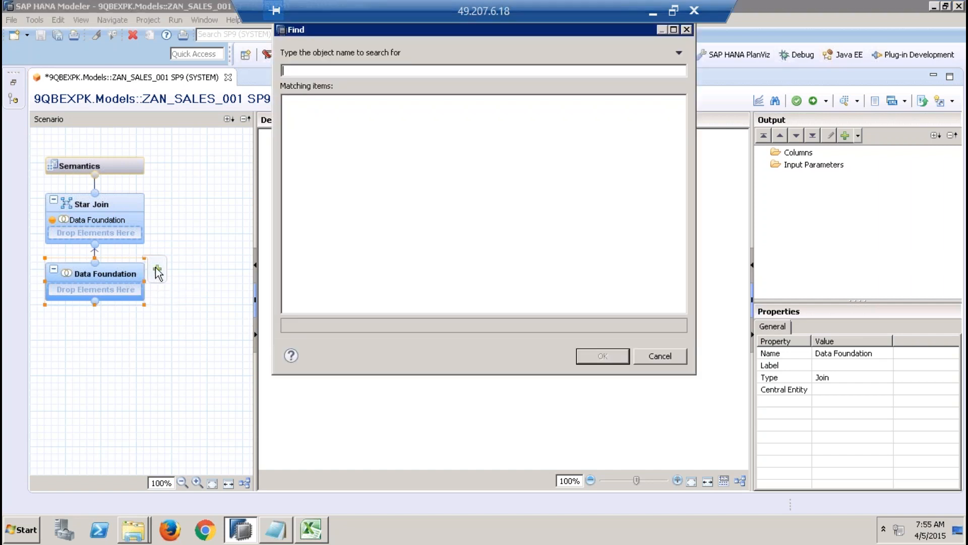
pyautogui.click(642, 352)
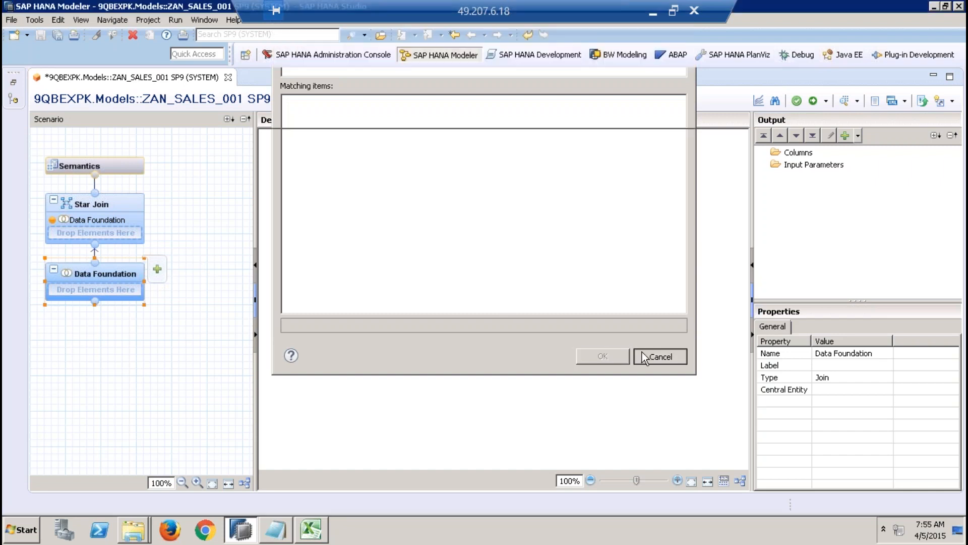
pyautogui.moveTo(92, 276)
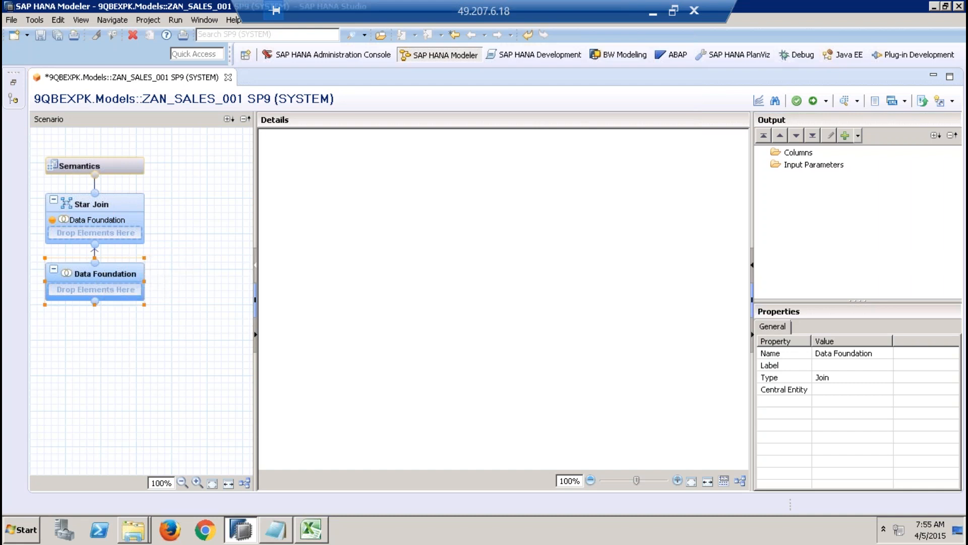
pyautogui.click(255, 264)
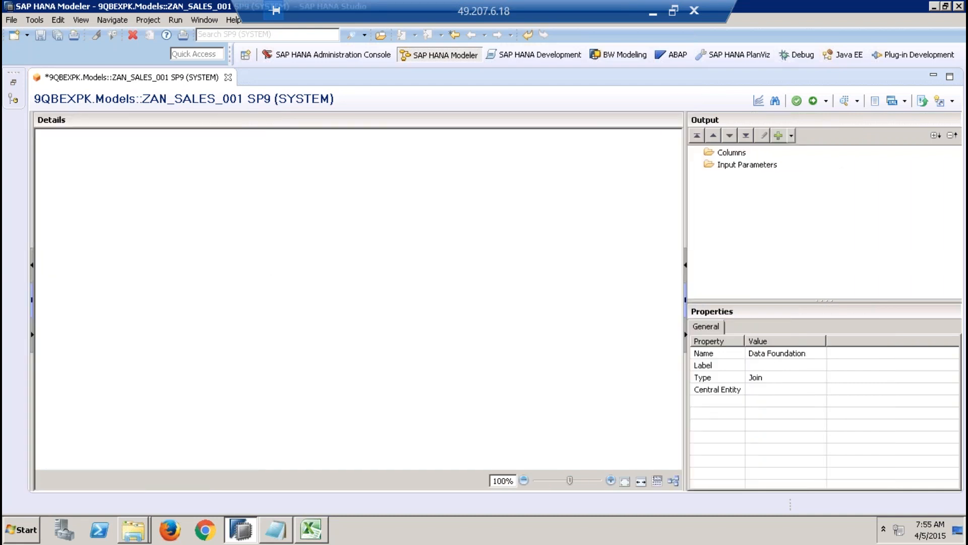
pyautogui.click(686, 334)
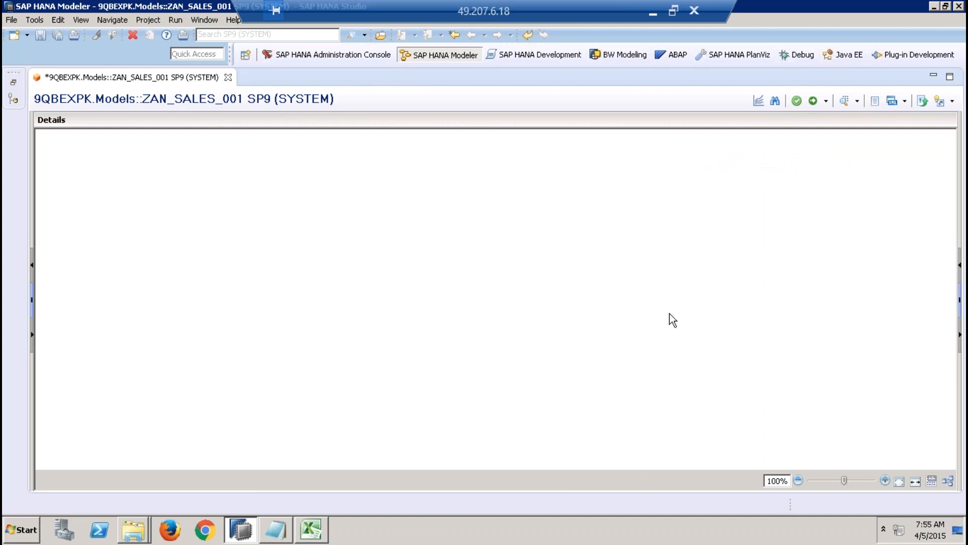
# Step: Start adding objects to the Data Foundation and search for sap.hana.demo
pyautogui.rightClick(379, 234)
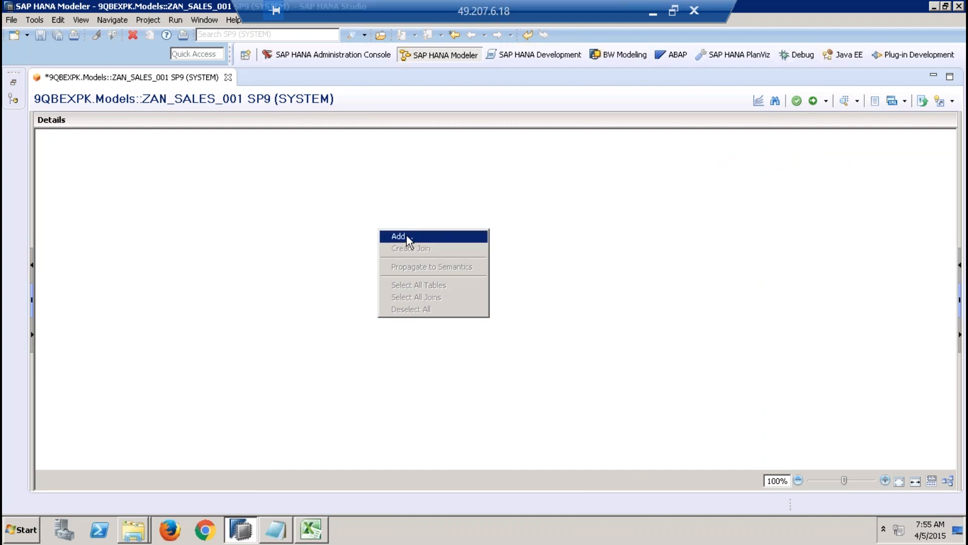
pyautogui.click(398, 237)
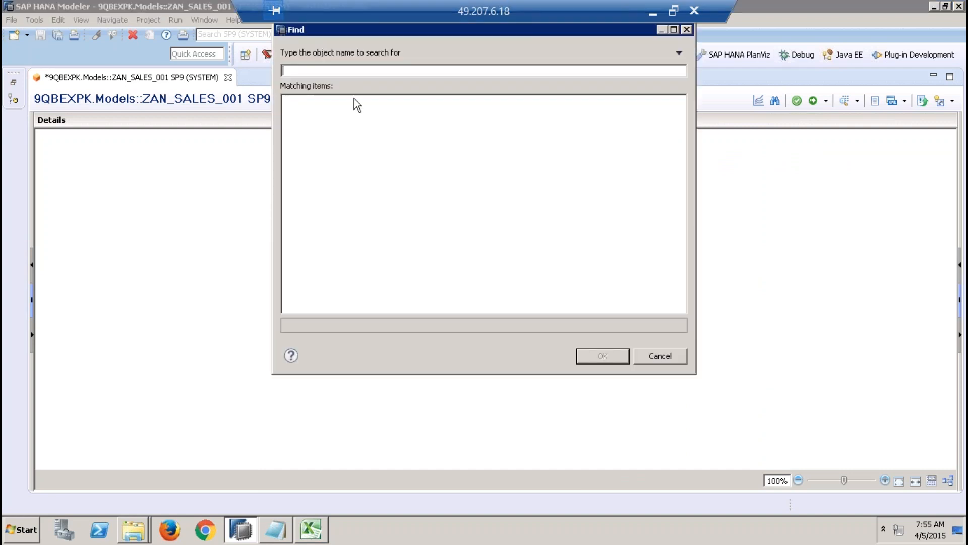
pyautogui.moveTo(347, 31); pyautogui.dragTo(355, 99)
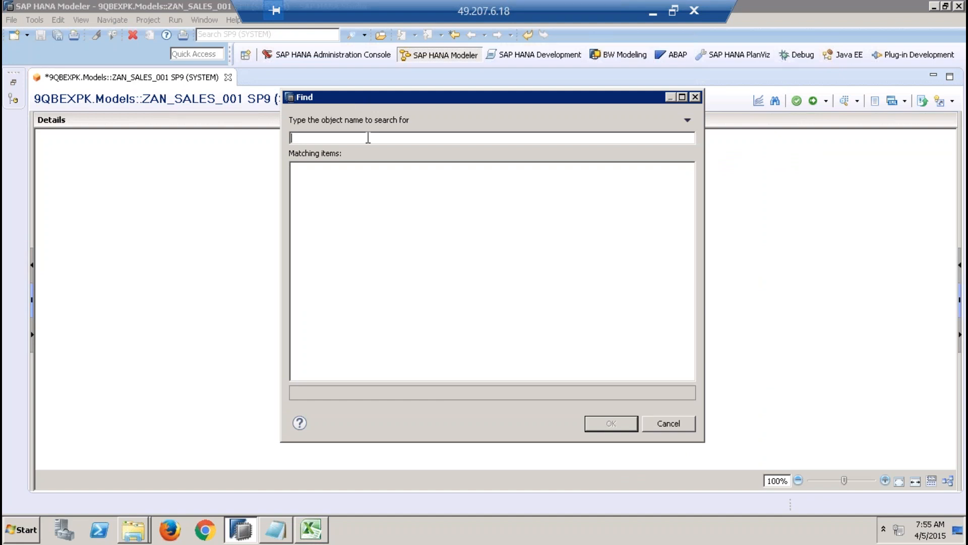
pyautogui.write('s')
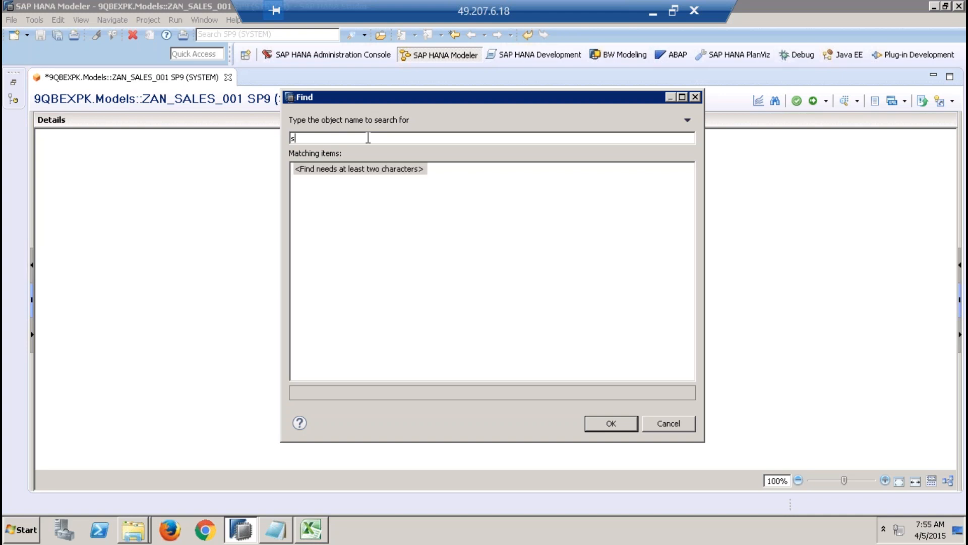
pyautogui.write('ap.')
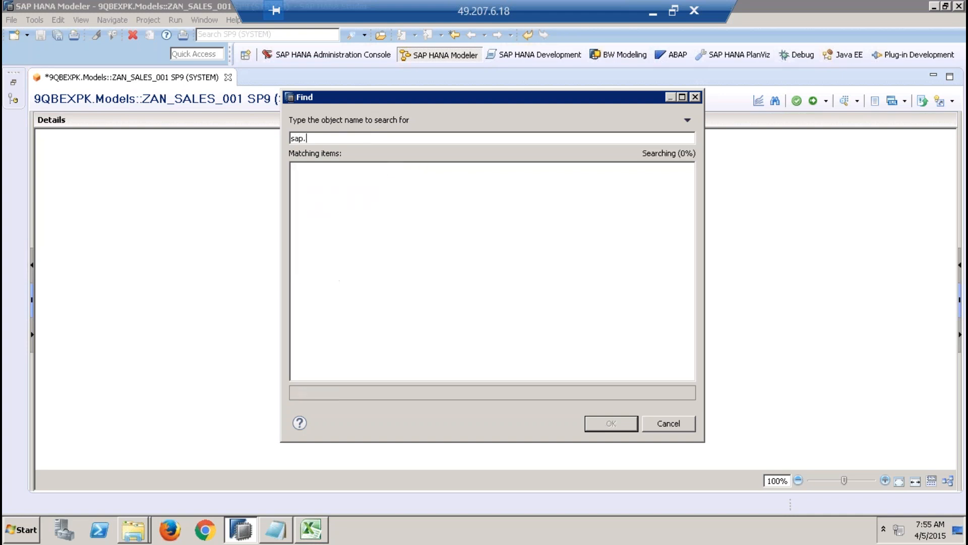
pyautogui.write('hana.demo')
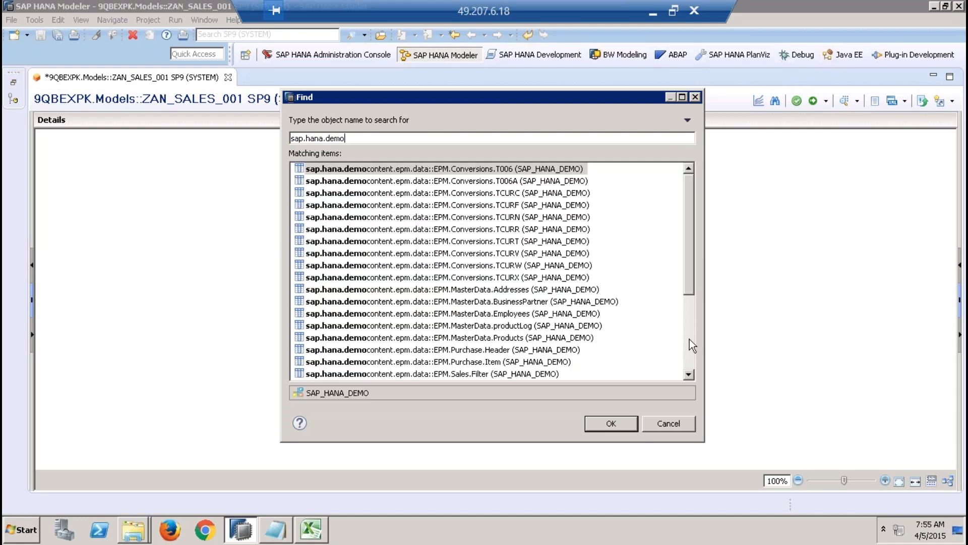
# Step: Select the EPM.MasterData tables Addresses, BusinessPartner and Products together among the matching items
pyautogui.click(688, 374)
pyautogui.click(689, 374)
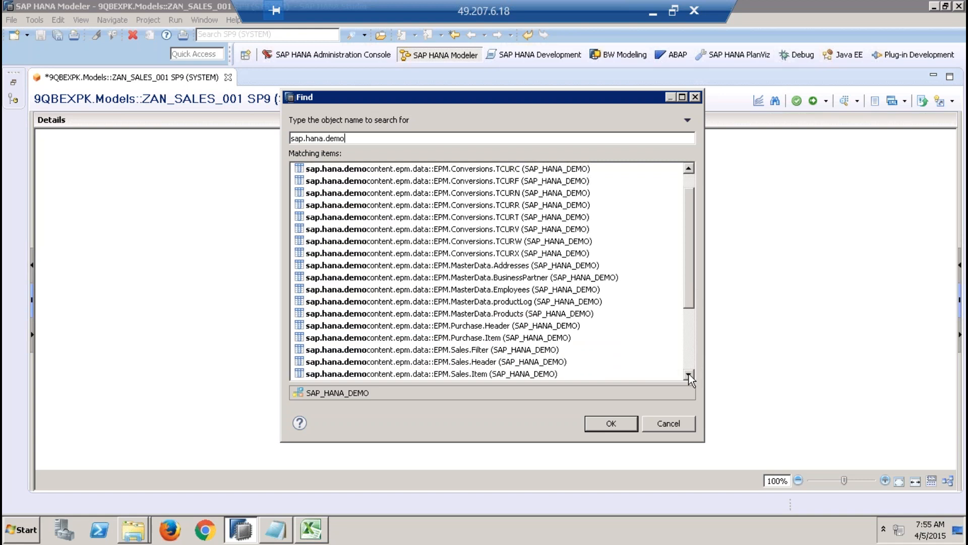
pyautogui.click(688, 374)
pyautogui.click(562, 254)
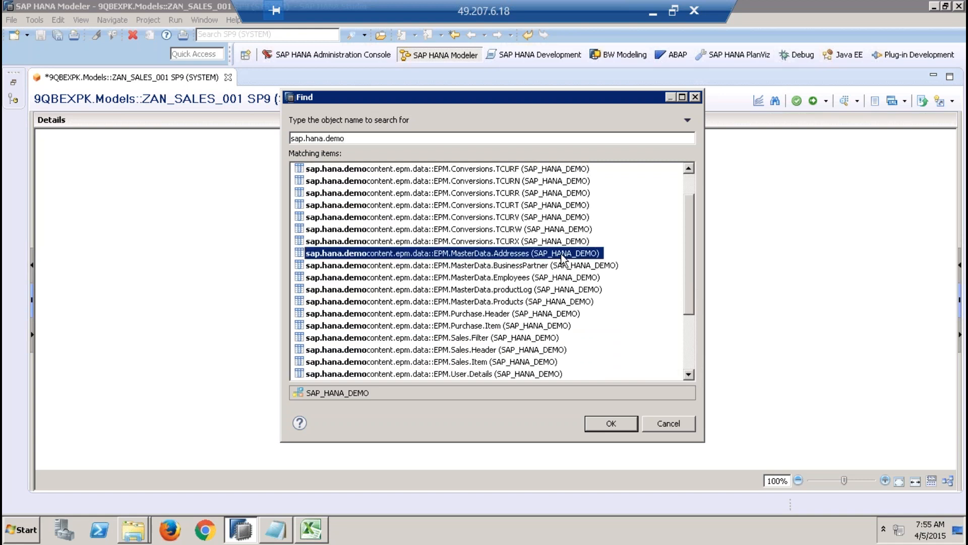
pyautogui.keyDown('ctrl'); pyautogui.click(563, 266); pyautogui.keyUp('ctrl')
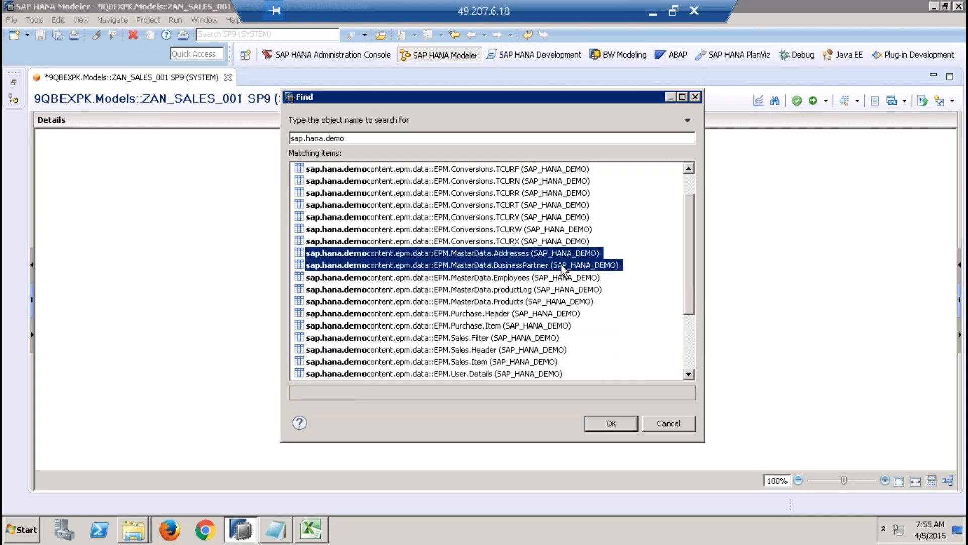
pyautogui.keyDown('ctrl'); pyautogui.click(555, 304); pyautogui.keyUp('ctrl')
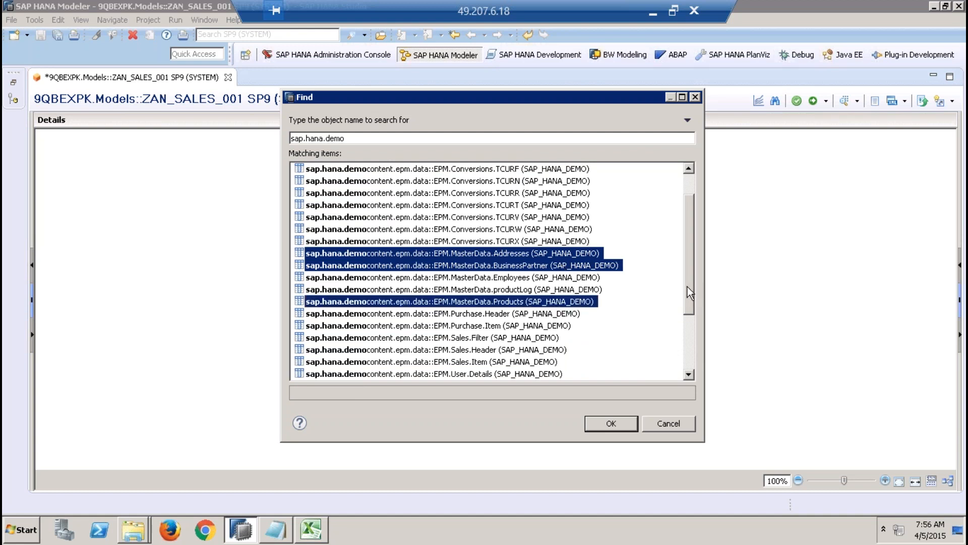
# Step: Extend the selection with the tables EPM.Sales.Header, EPM.Sales.Item, EPM.Util.Constants and EPM.Util.Texts
pyautogui.moveTo(688, 288); pyautogui.dragTo(689, 311)
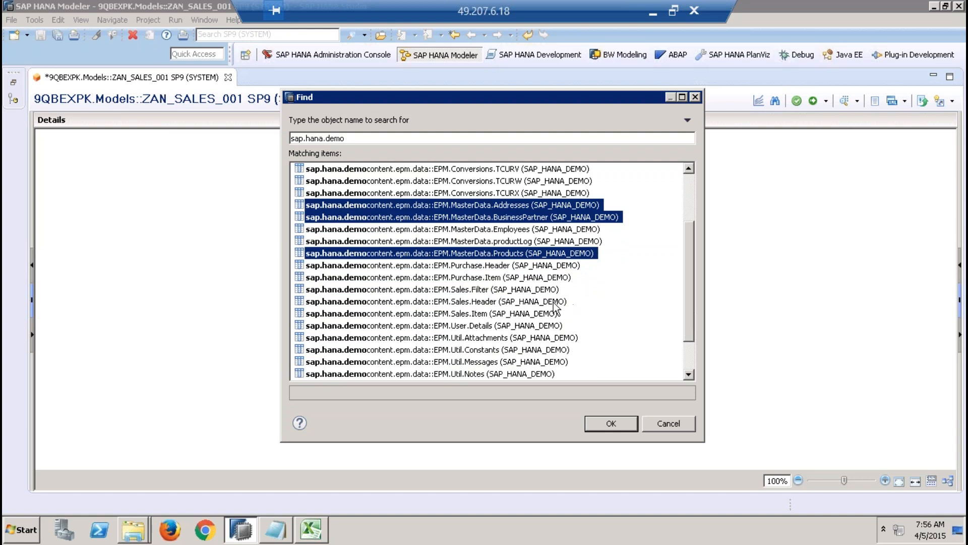
pyautogui.keyDown('ctrl'); pyautogui.click(555, 303); pyautogui.keyUp('ctrl')
pyautogui.keyDown('ctrl'); pyautogui.click(518, 316); pyautogui.keyUp('ctrl')
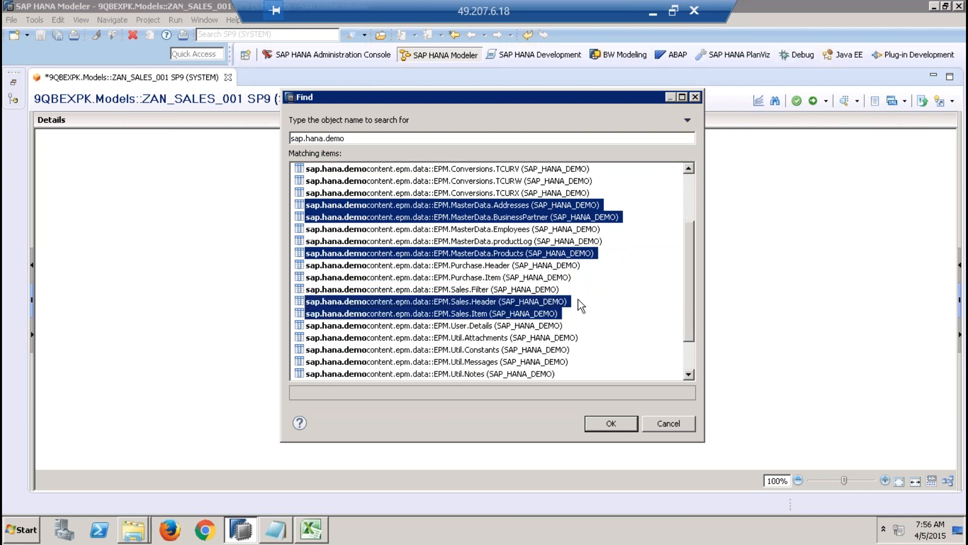
pyautogui.keyDown('ctrl'); pyautogui.click(555, 350); pyautogui.keyUp('ctrl')
pyautogui.moveTo(689, 328); pyautogui.dragTo(691, 356)
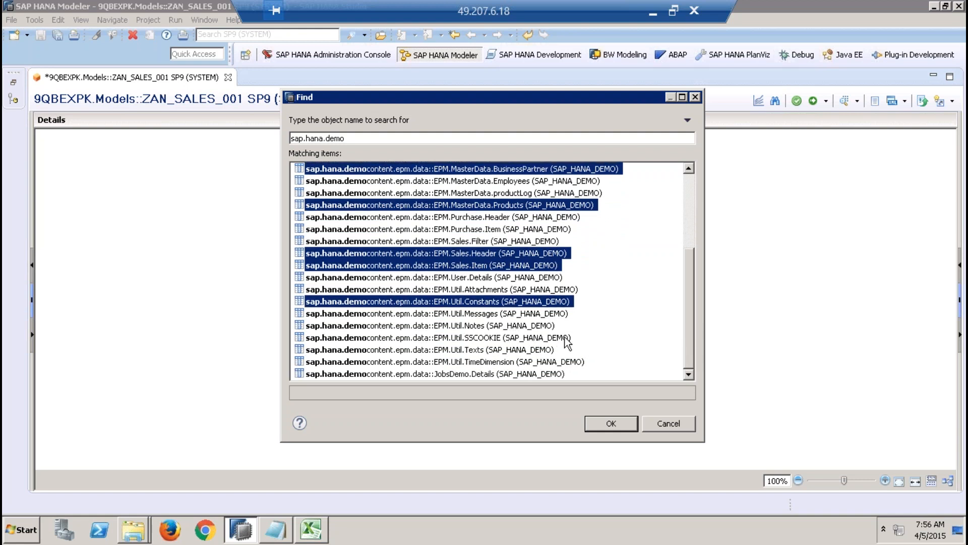
pyautogui.keyDown('ctrl'); pyautogui.click(536, 350); pyautogui.keyUp('ctrl')
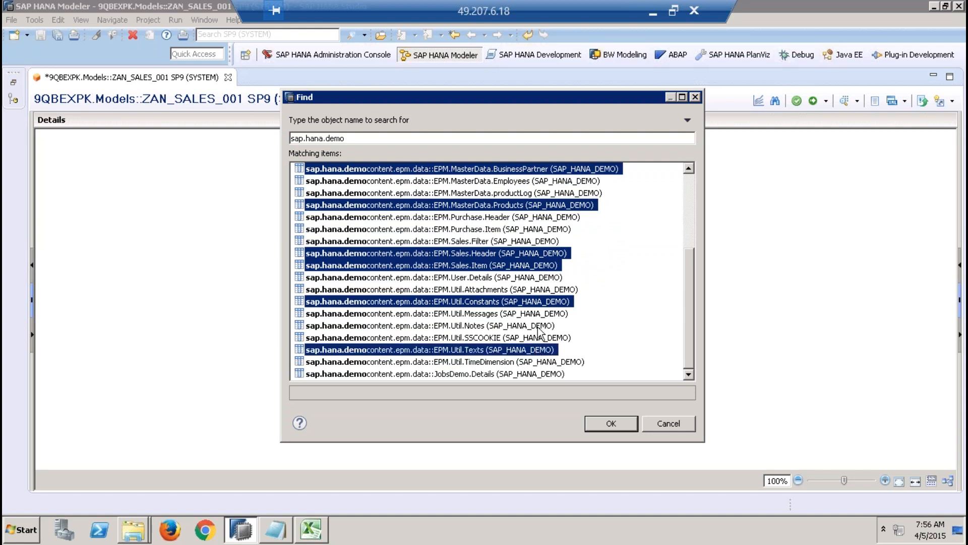
# Step: Try to deselect EPM.Util.Constants, add the EPM.Util.Texts table alone, and remove it from the Data Foundation
pyautogui.click(544, 304)
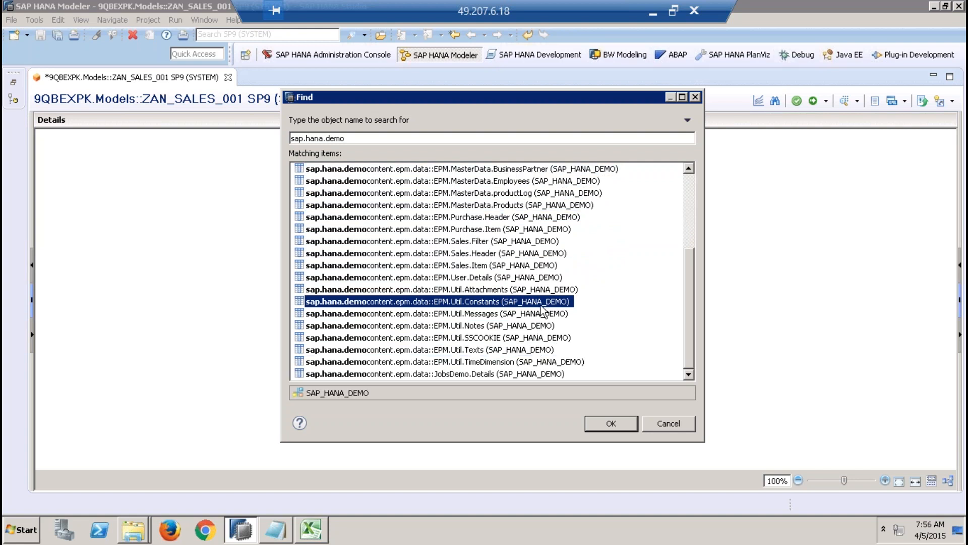
pyautogui.doubleClick(511, 350)
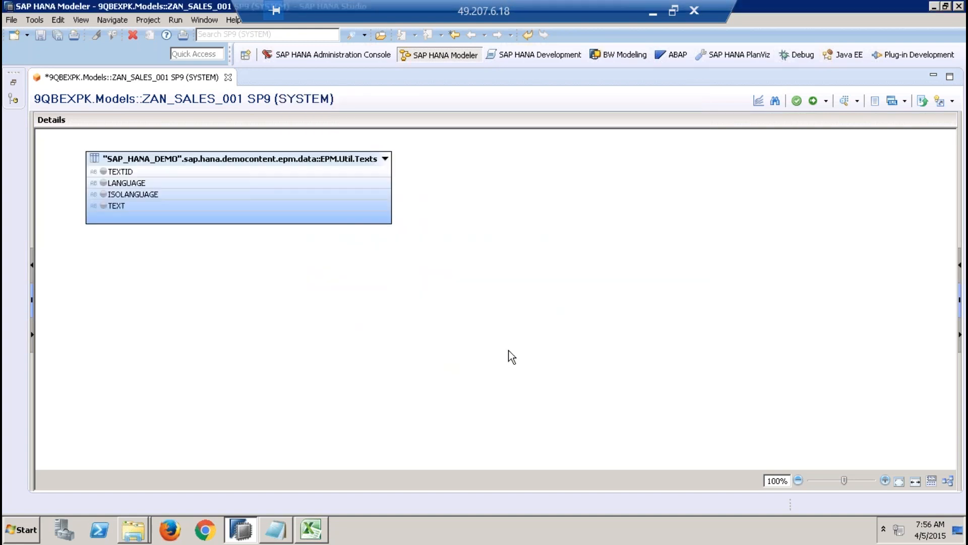
pyautogui.click(339, 158)
pyautogui.rightClick(339, 157)
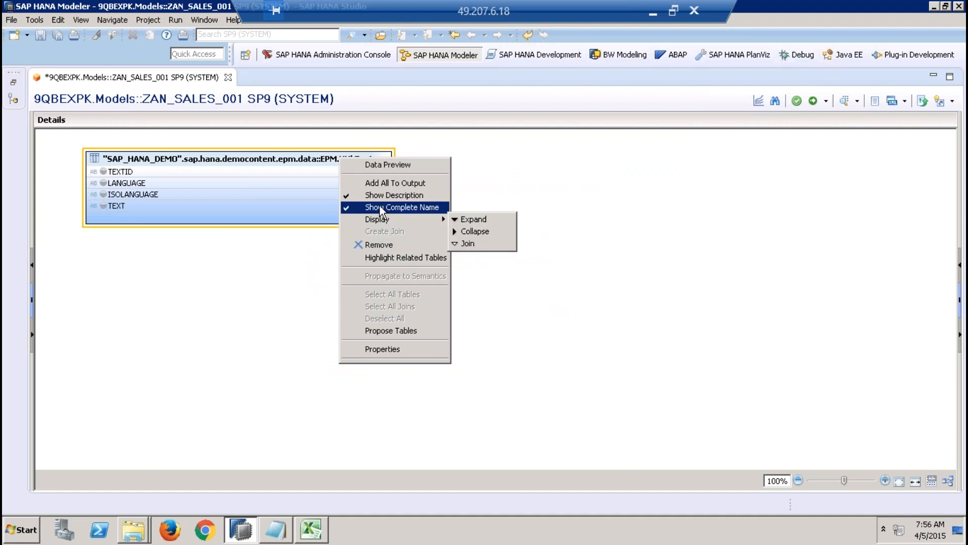
pyautogui.click(379, 245)
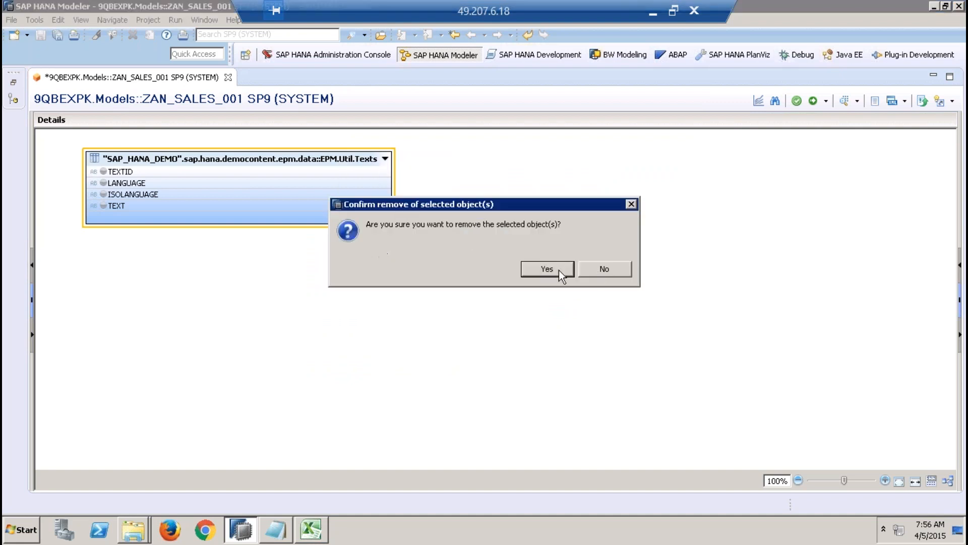
pyautogui.click(553, 268)
# Step: Reopen the object search for the empty Data Foundation and look up sap.hana.demo again
pyautogui.rightClick(553, 268)
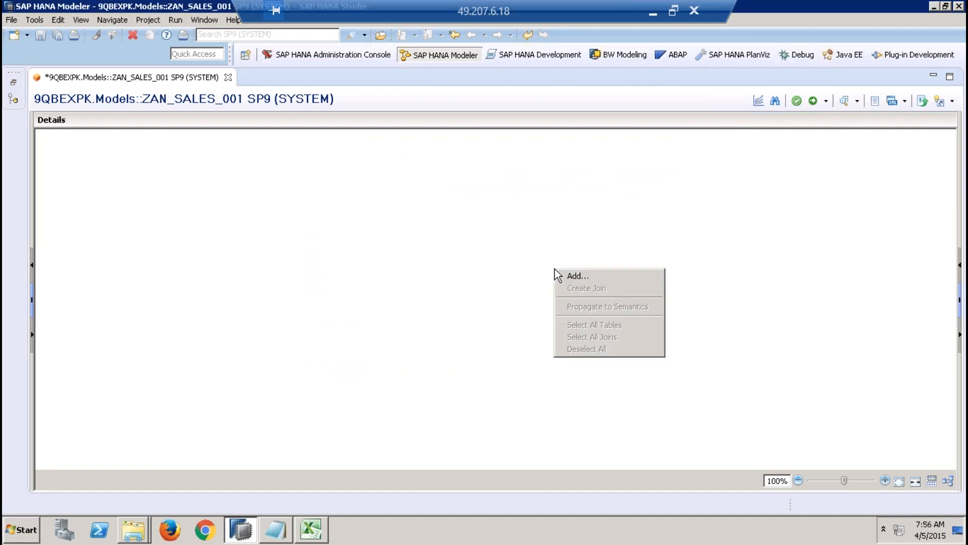
pyautogui.click(580, 276)
pyautogui.write('sap.hana')
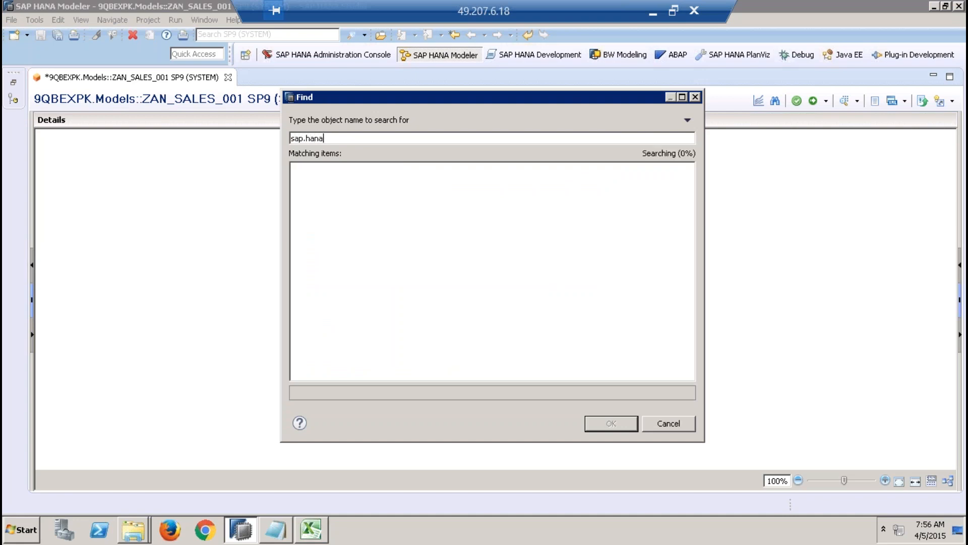
pyautogui.write('.demo')
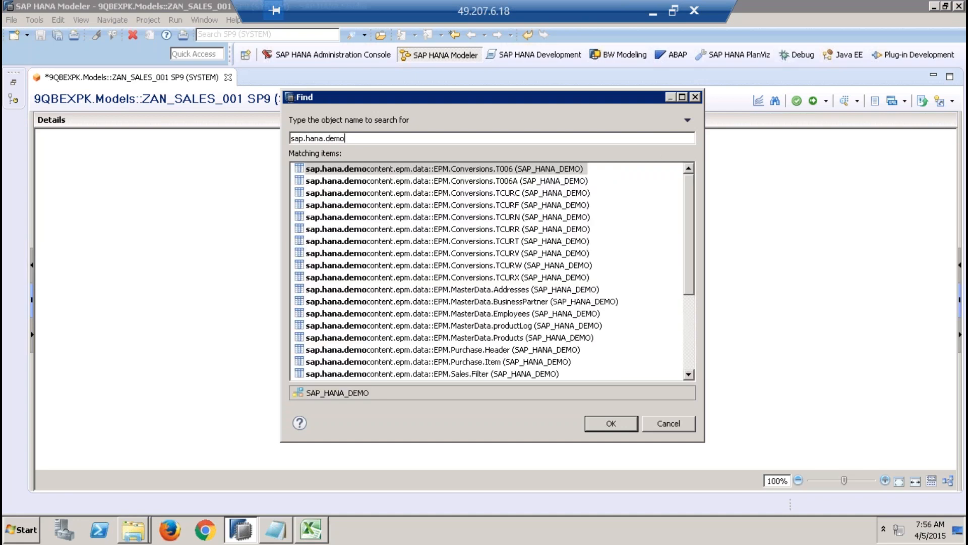
# Step: Select the EPM.MasterData tables Addresses, BusinessPartner and Products together in the matching items
pyautogui.moveTo(691, 284); pyautogui.dragTo(691, 328)
pyautogui.click(556, 220)
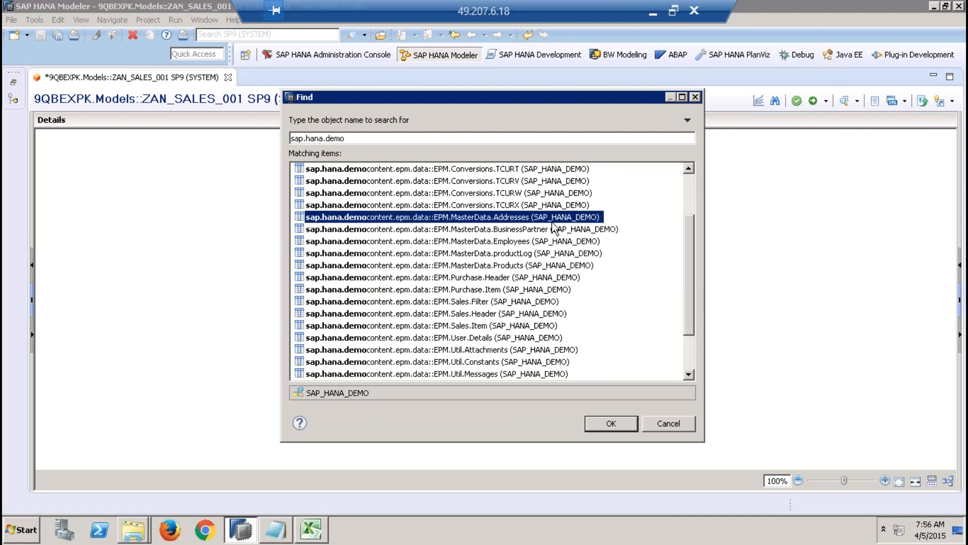
pyautogui.keyDown('ctrl'); pyautogui.click(552, 230); pyautogui.keyUp('ctrl')
pyautogui.keyDown('ctrl'); pyautogui.click(538, 265); pyautogui.keyUp('ctrl')
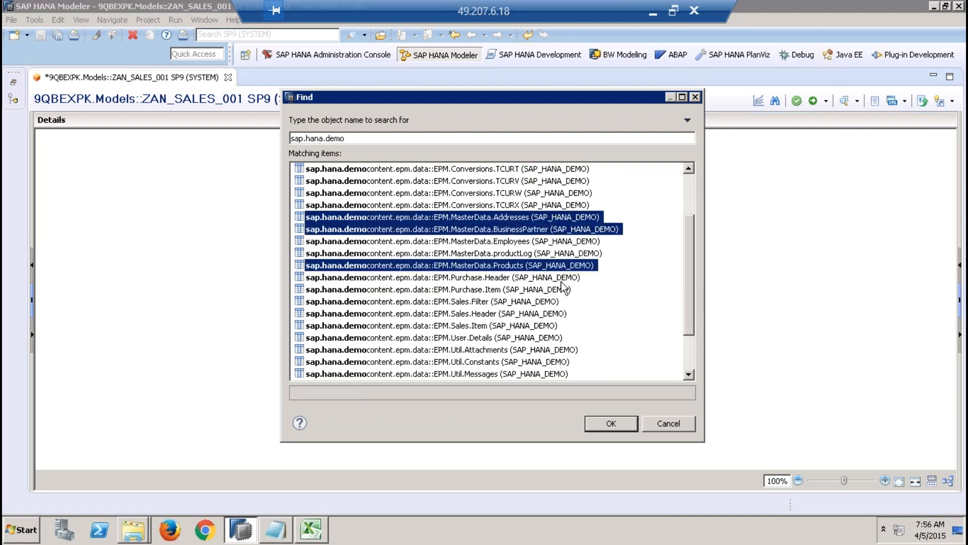
# Step: Include EPM.Sales.Header, EPM.Sales.Item and EPM.Util.Texts in the selection and add all selected tables to the Data Foundation
pyautogui.keyDown('ctrl'); pyautogui.click(516, 314); pyautogui.keyUp('ctrl')
pyautogui.keyDown('ctrl'); pyautogui.click(514, 325); pyautogui.keyUp('ctrl')
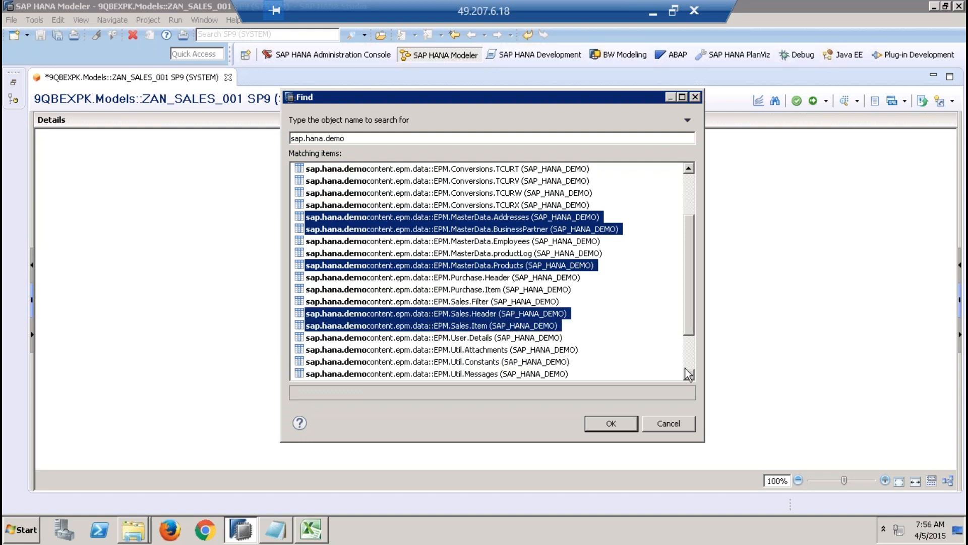
pyautogui.scroll(-2, 689, 377)
pyautogui.keyDown('ctrl'); pyautogui.click(509, 349); pyautogui.keyUp('ctrl')
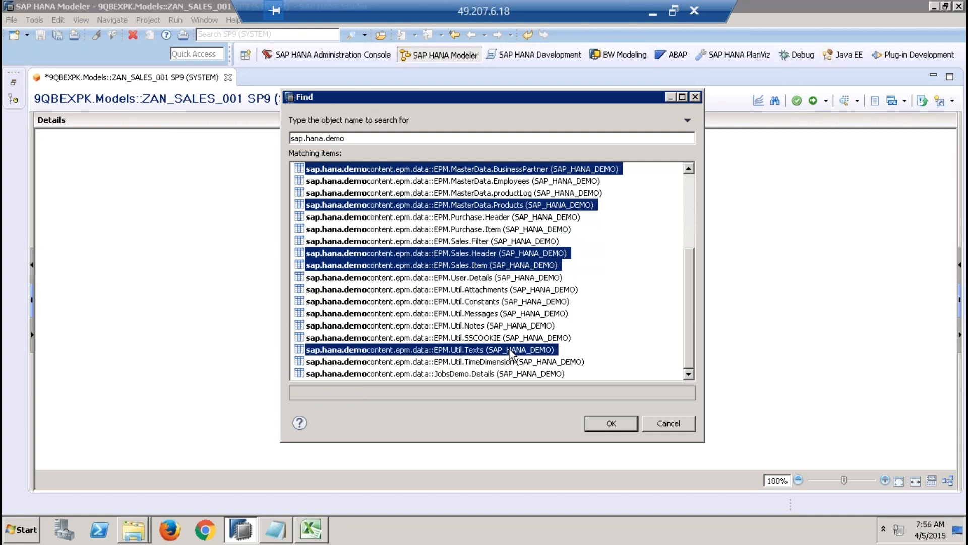
pyautogui.click(610, 423)
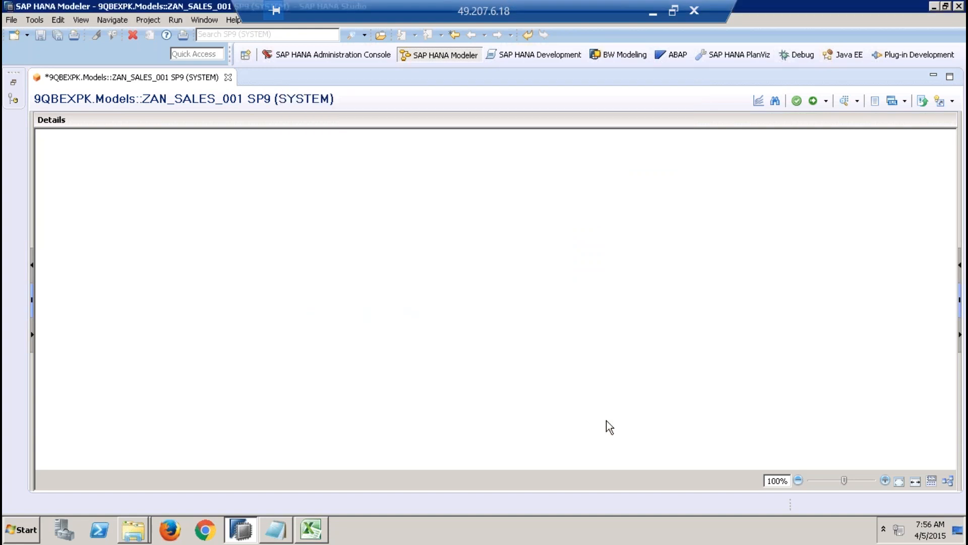
# Step: Preview the raw data of the EPM.MasterData.Addresses table and close the preview
pyautogui.click(497, 463)
pyautogui.click(800, 461)
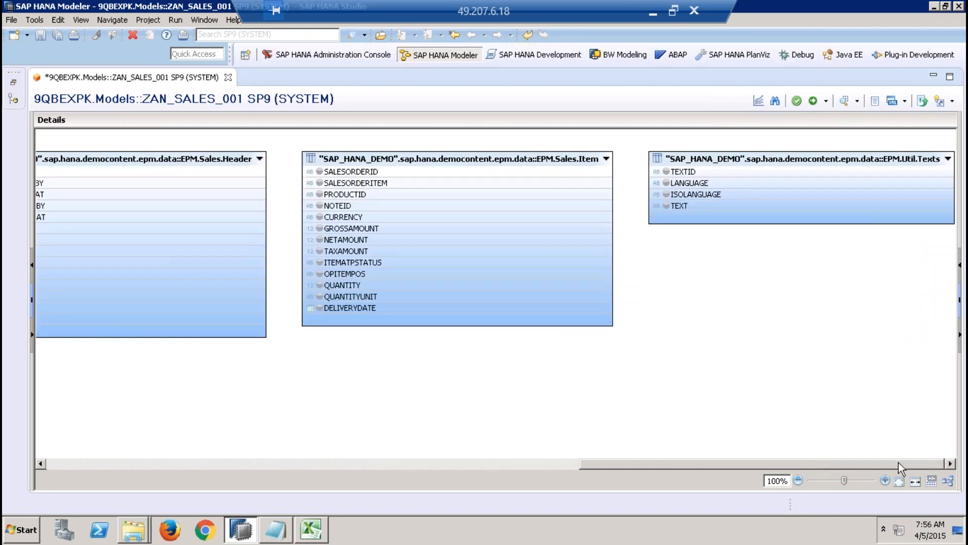
pyautogui.moveTo(852, 465); pyautogui.dragTo(279, 516)
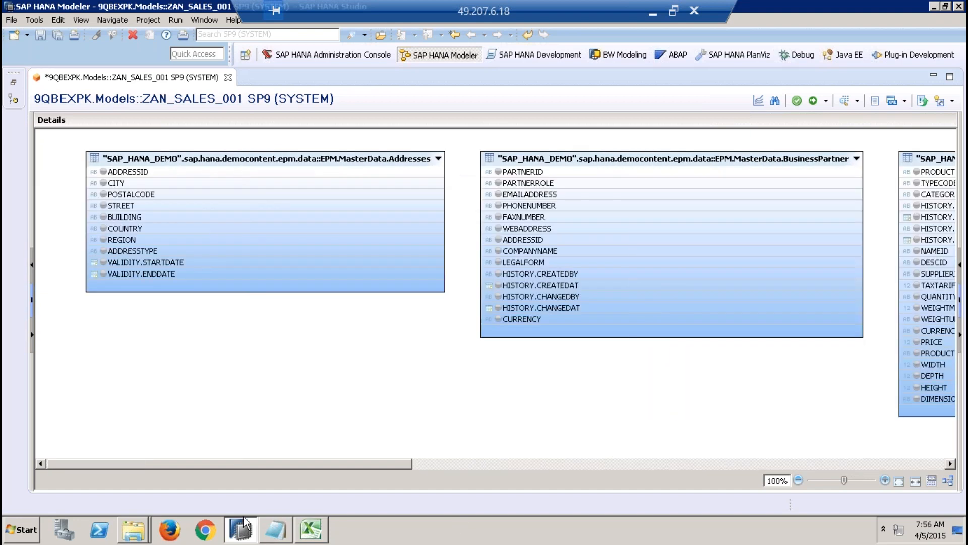
pyautogui.click(377, 156)
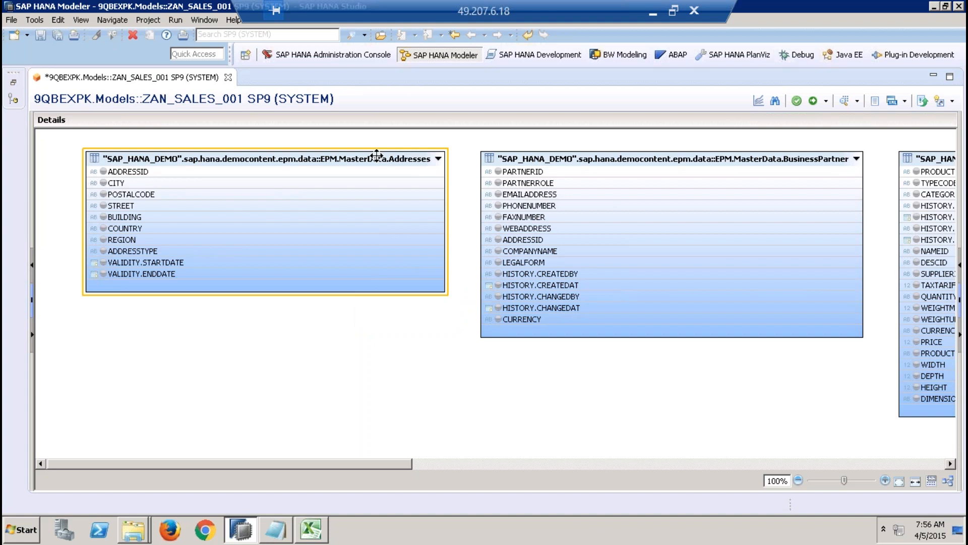
pyautogui.rightClick(377, 156)
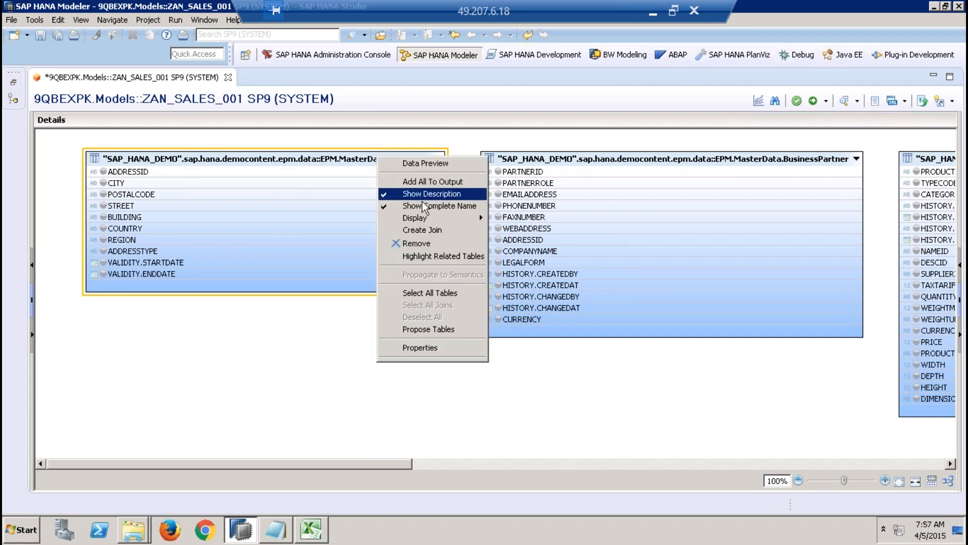
pyautogui.click(431, 162)
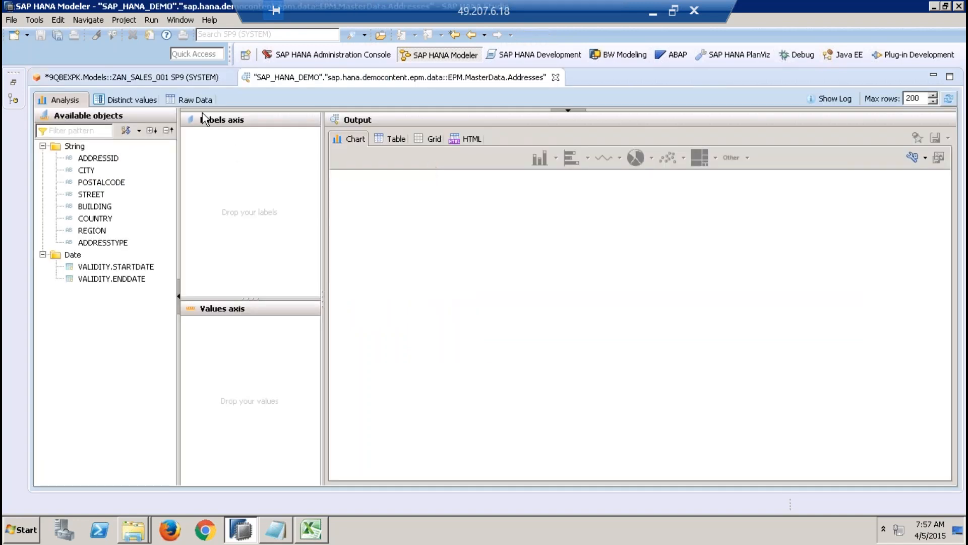
pyautogui.click(195, 99)
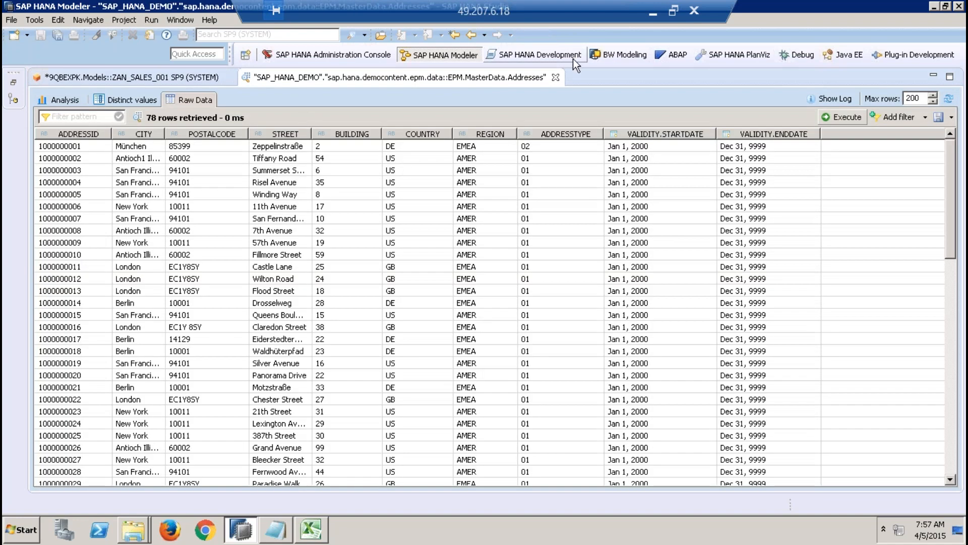
pyautogui.click(555, 77)
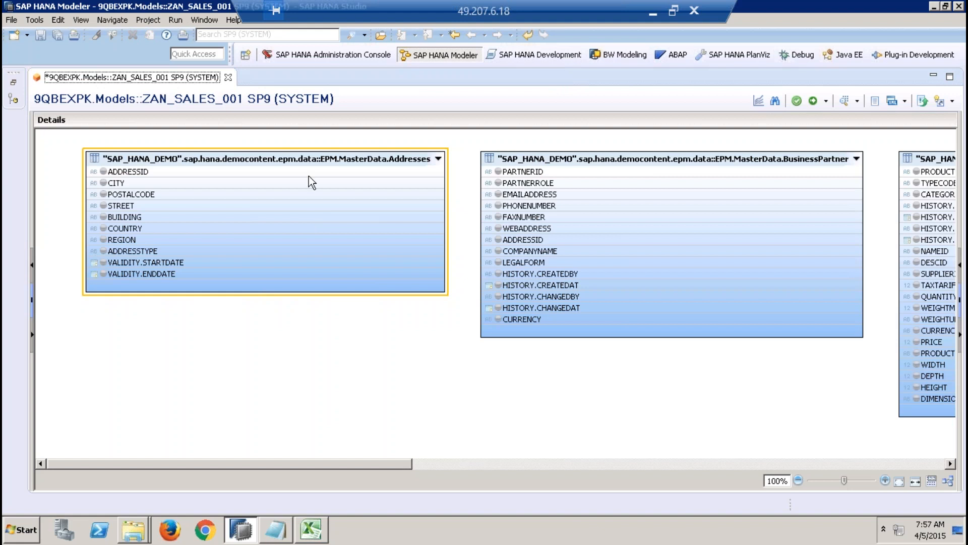
pyautogui.rightClick(314, 155)
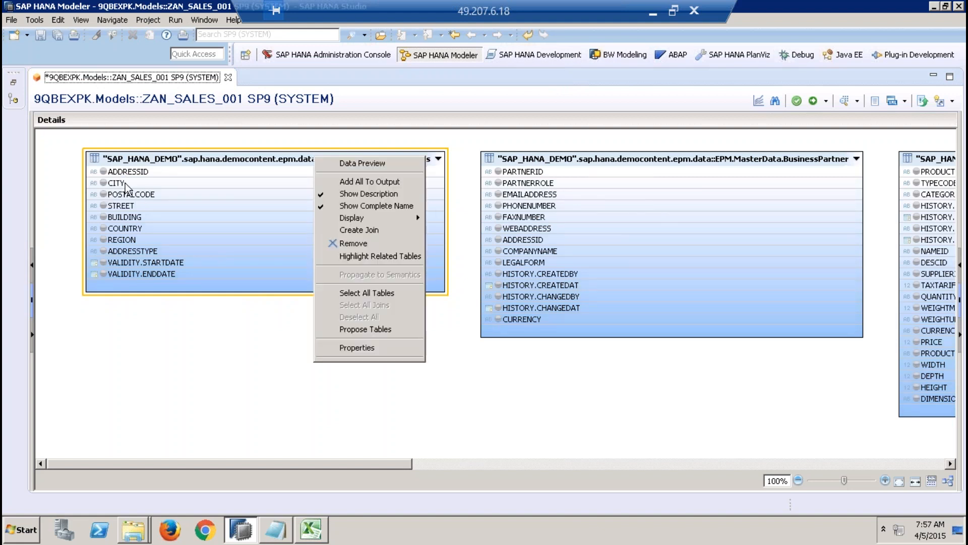
pyautogui.click(147, 306)
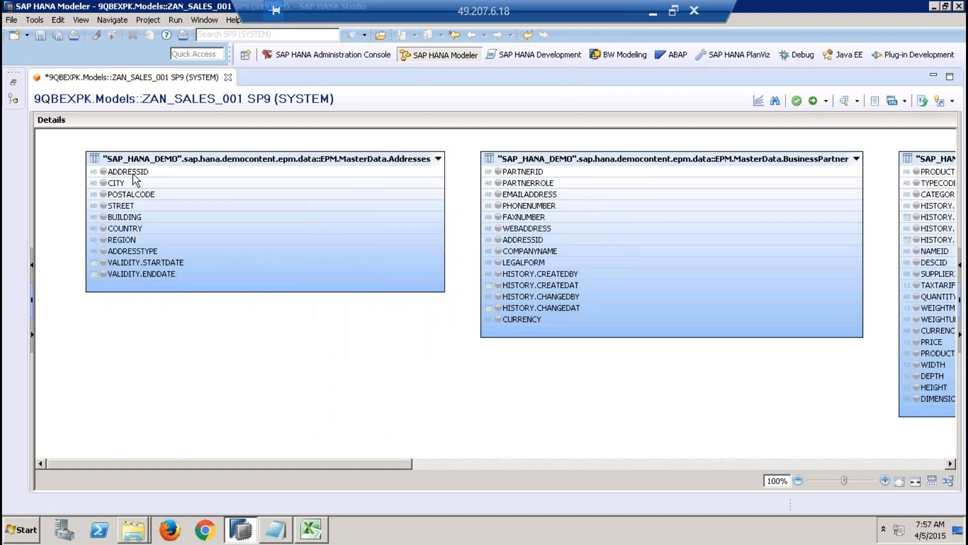
pyautogui.click(282, 159)
pyautogui.rightClick(281, 157)
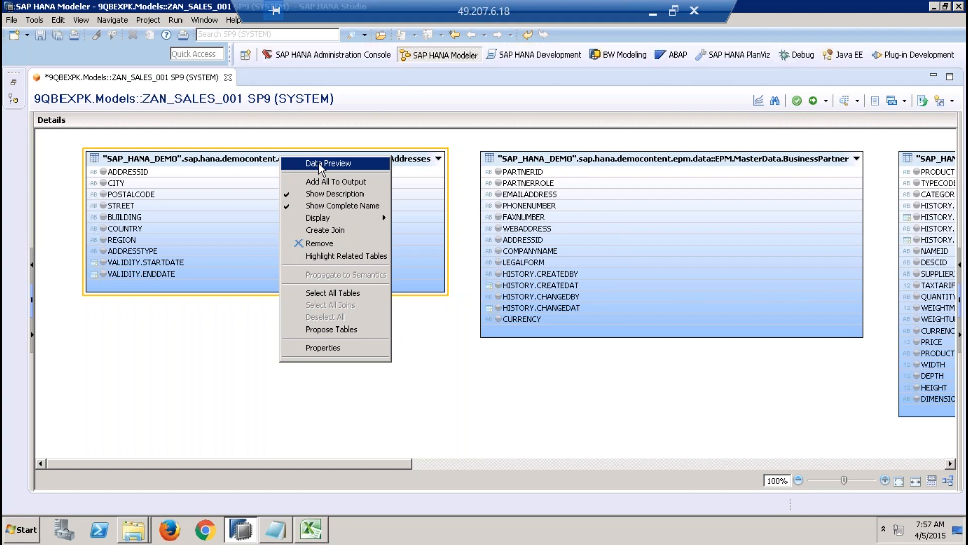
pyautogui.click(223, 320)
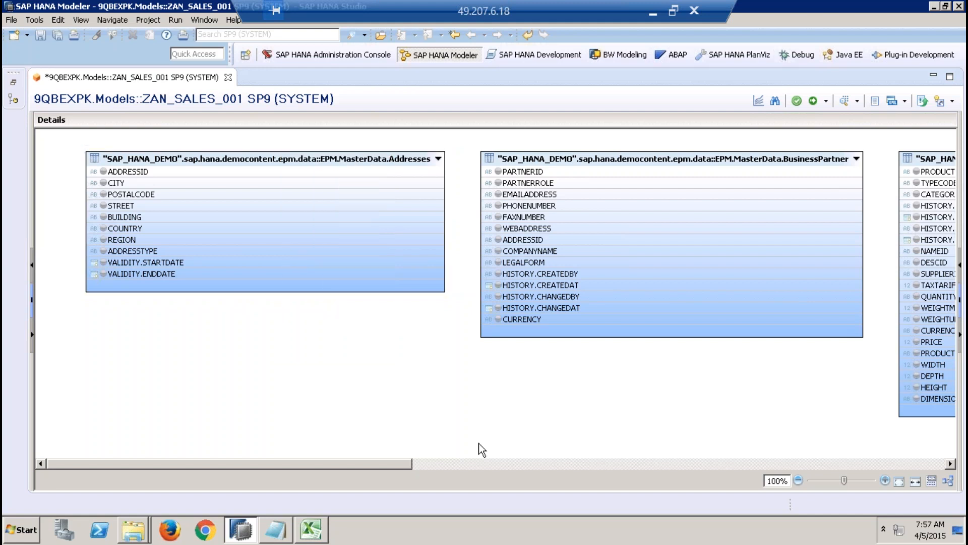
pyautogui.click(492, 461)
pyautogui.moveTo(631, 463); pyautogui.dragTo(938, 461)
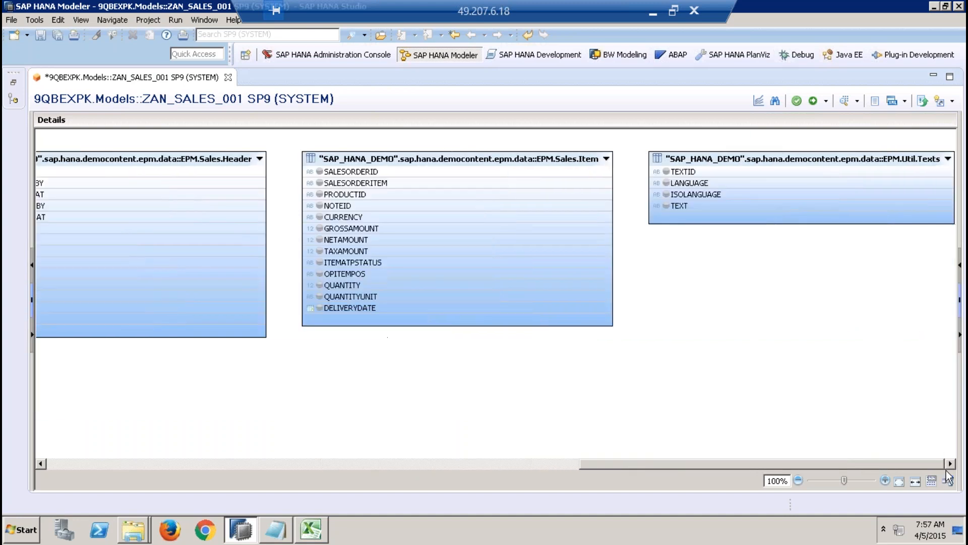
pyautogui.moveTo(834, 470); pyautogui.dragTo(328, 474)
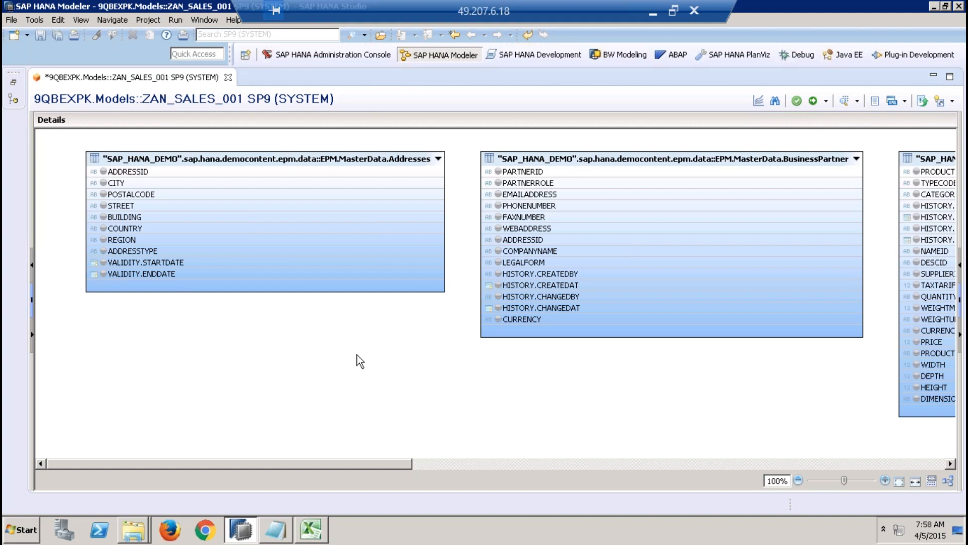
# Step: Examine the Addresses and BusinessPartner tables and the ADDRESSID column they share
pyautogui.click(349, 167)
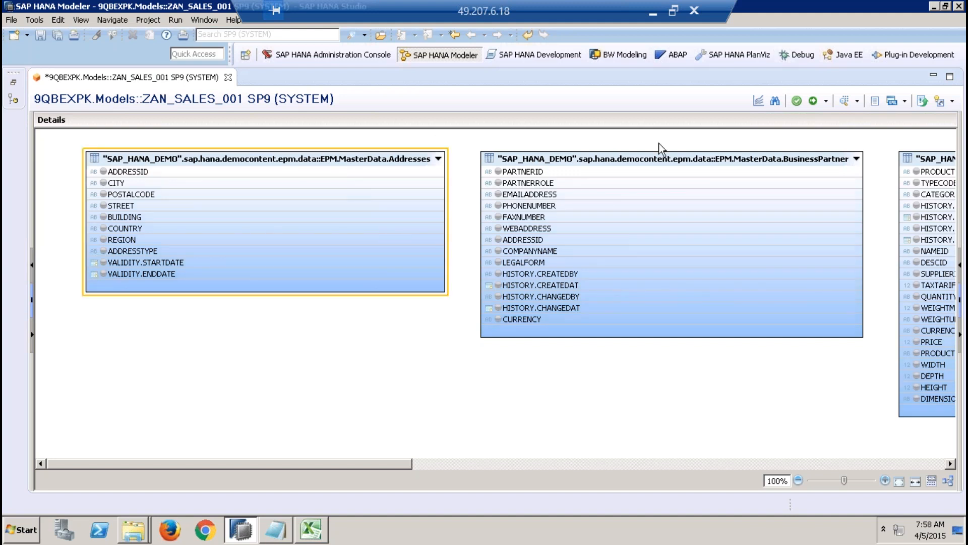
pyautogui.click(647, 153)
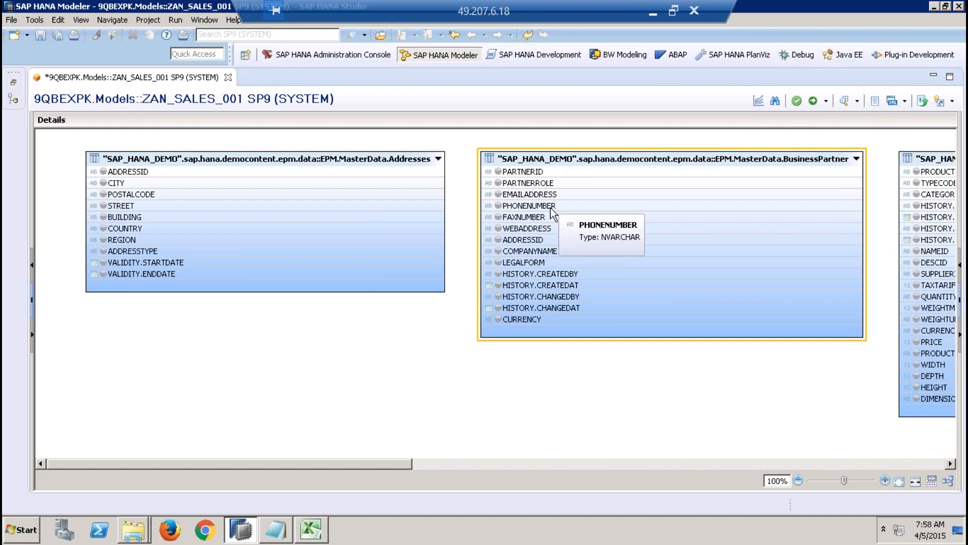
pyautogui.click(534, 239)
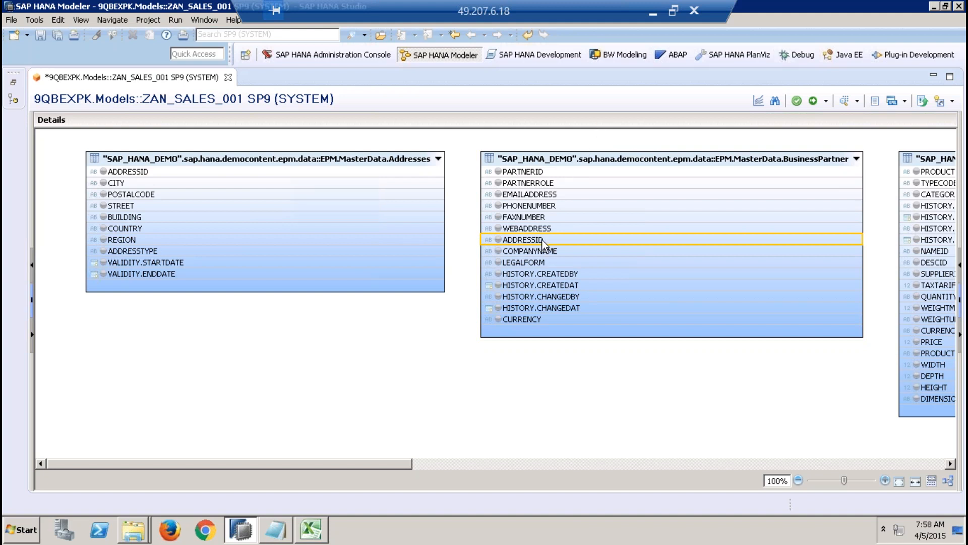
pyautogui.click(326, 173)
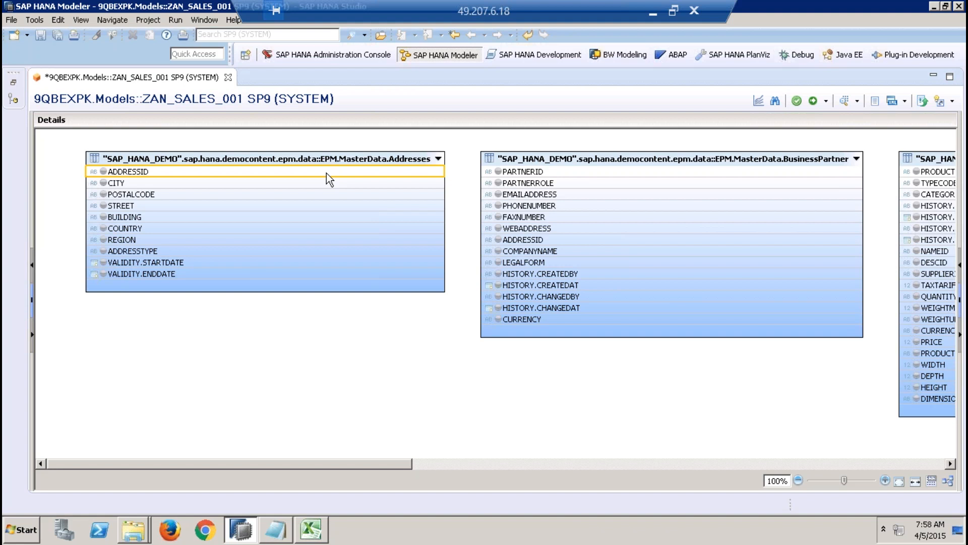
pyautogui.click(325, 173)
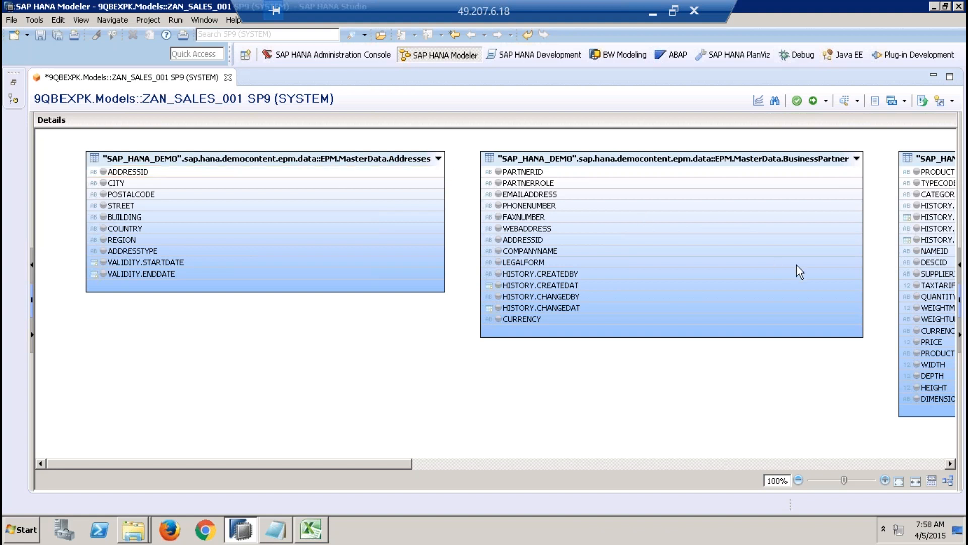
# Step: Show the output and properties area and inspect the properties of the Addresses table and of ADDRESSID in both master data tables
pyautogui.click(959, 299)
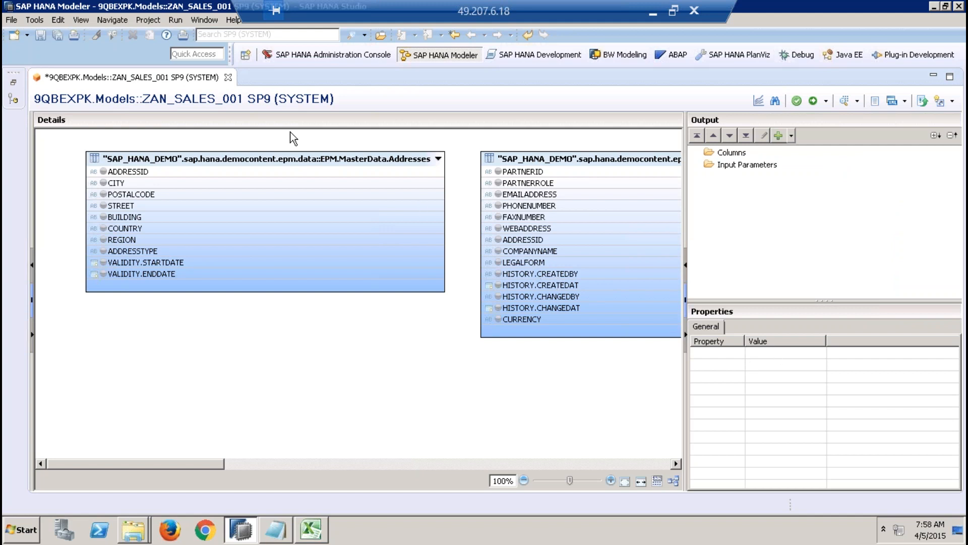
pyautogui.click(298, 153)
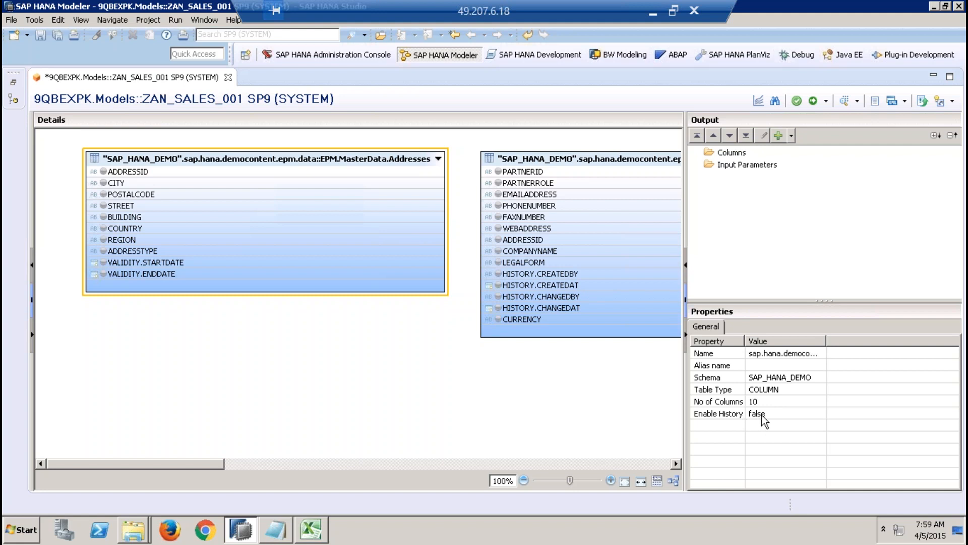
pyautogui.click(298, 172)
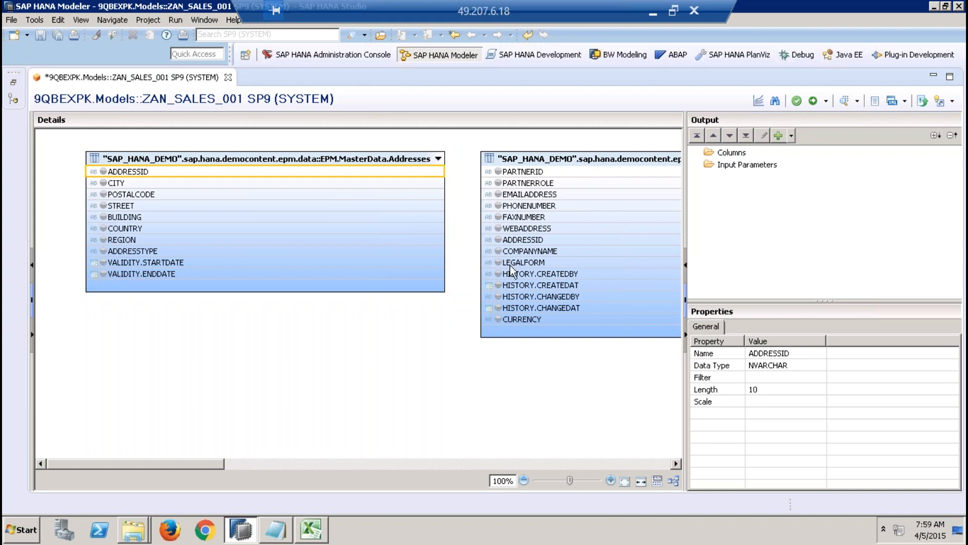
pyautogui.click(535, 241)
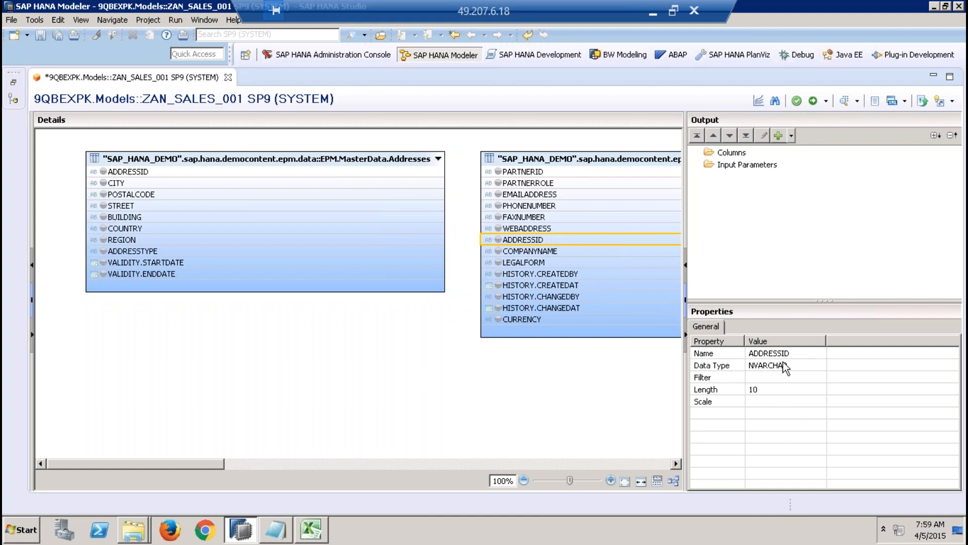
pyautogui.click(433, 417)
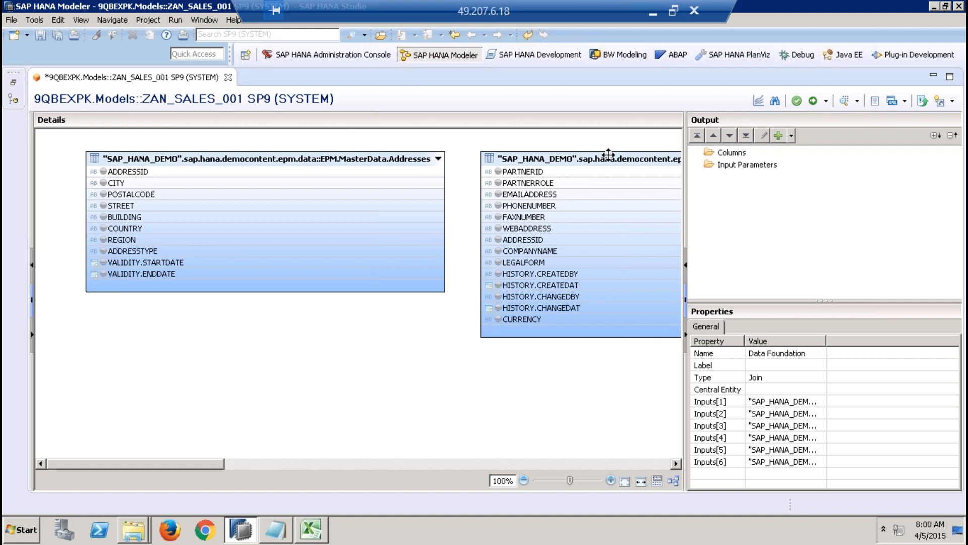
# Step: Check the table properties of BusinessPartner and Addresses, and the ADDRESSID column of BusinessPartner
pyautogui.click(608, 154)
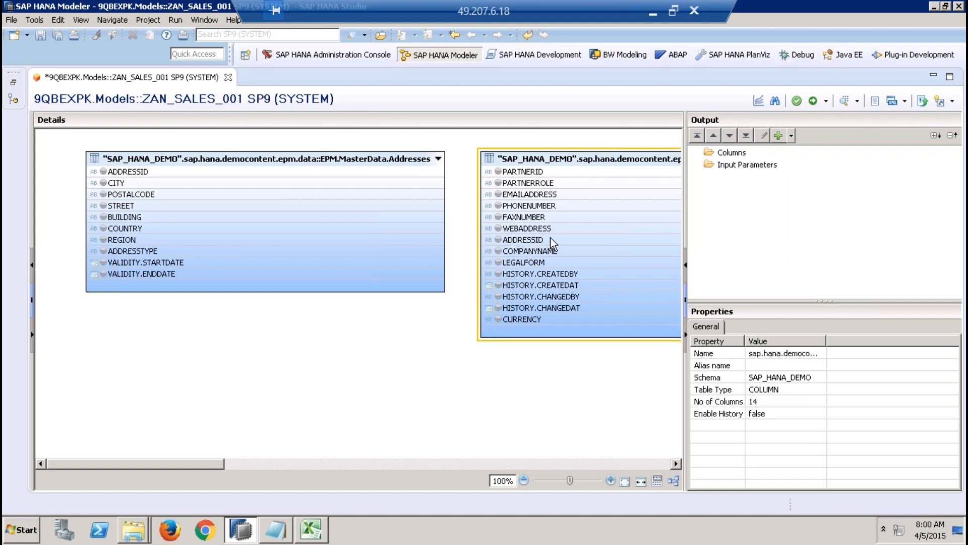
pyautogui.moveTo(553, 243)
pyautogui.moveTo(366, 179)
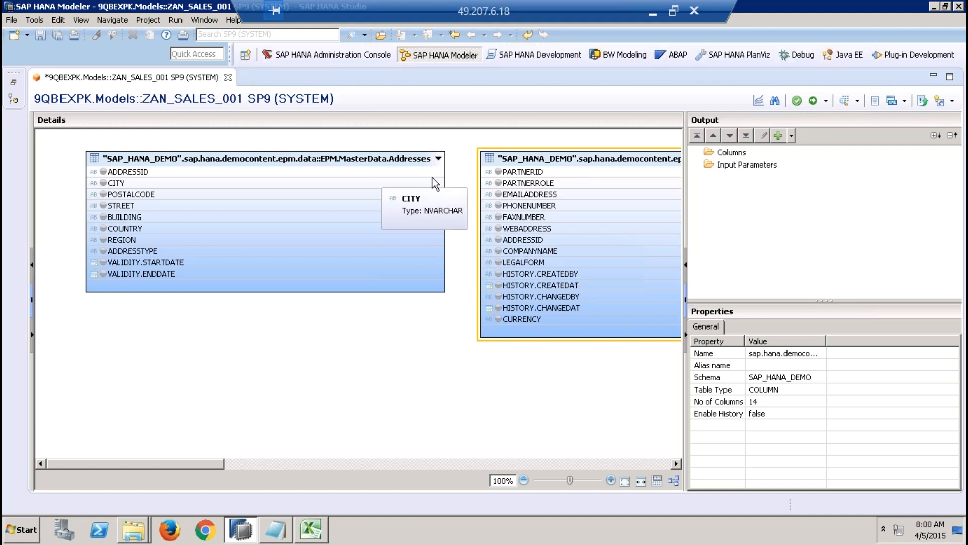
pyautogui.click(379, 156)
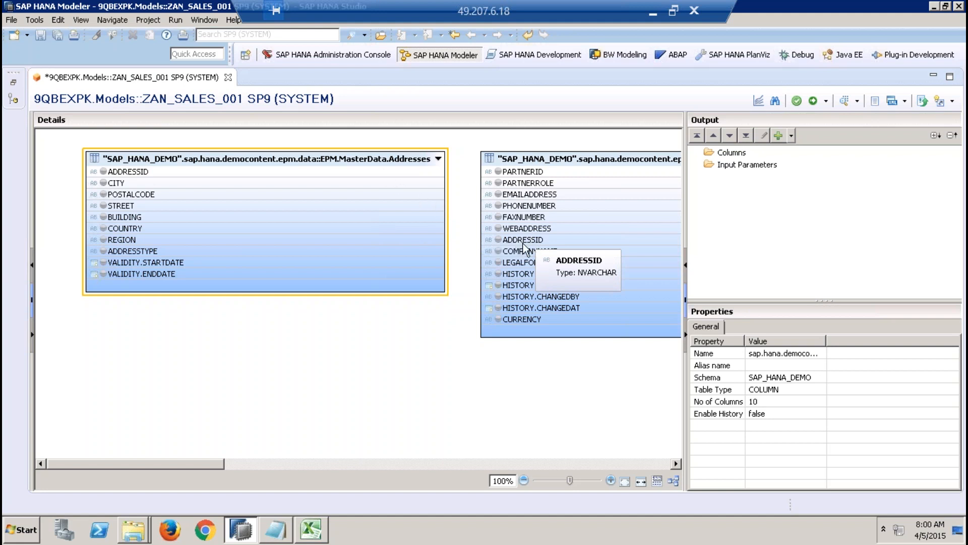
pyautogui.click(538, 240)
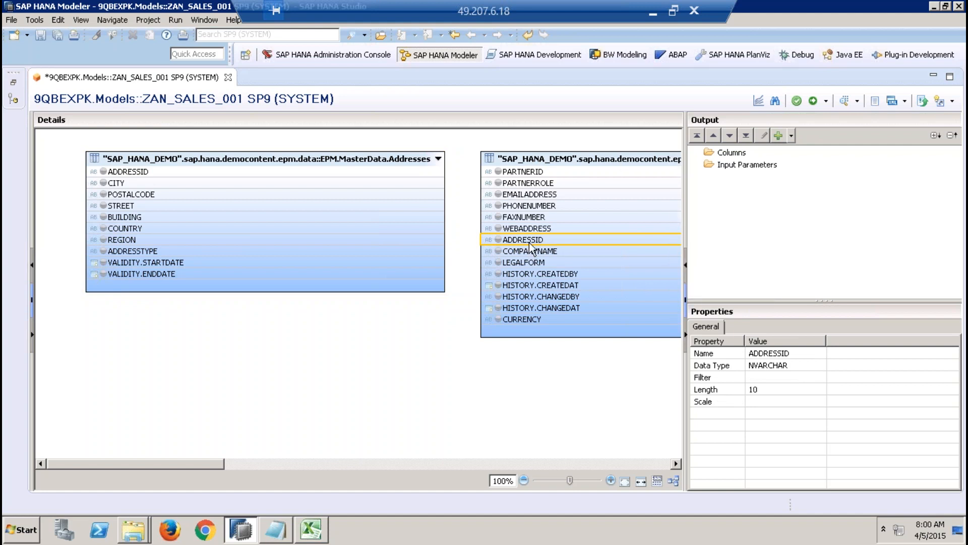
# Step: Join ADDRESSID of BusinessPartner to ADDRESSID of Addresses, set the join type to Inner, and widen the diagram area
pyautogui.moveTo(530, 246); pyautogui.dragTo(444, 174)
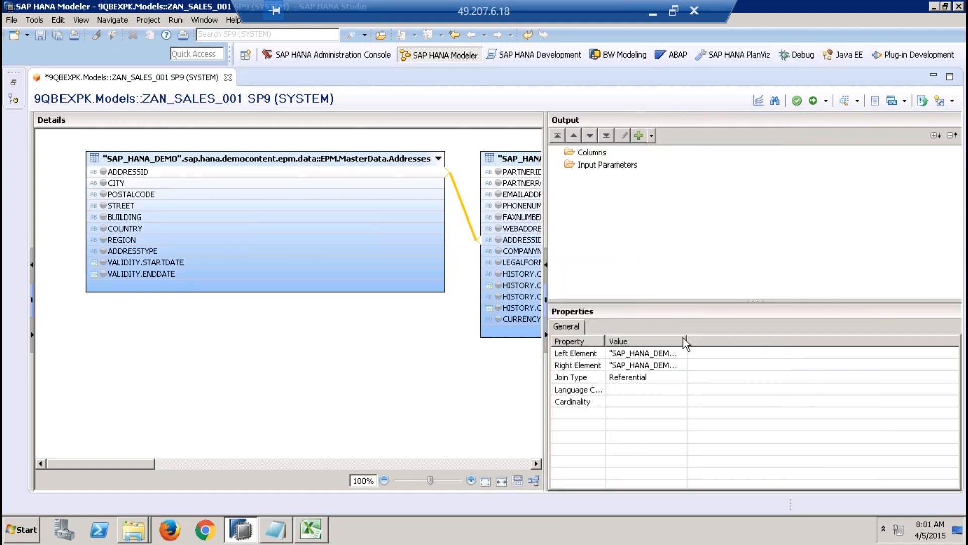
pyautogui.moveTo(708, 342); pyautogui.dragTo(925, 341)
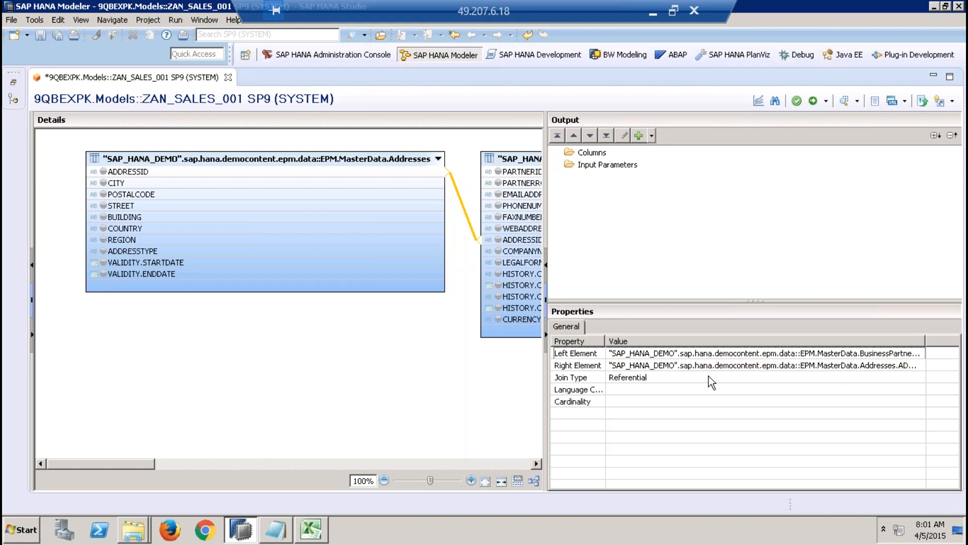
pyautogui.click(772, 378)
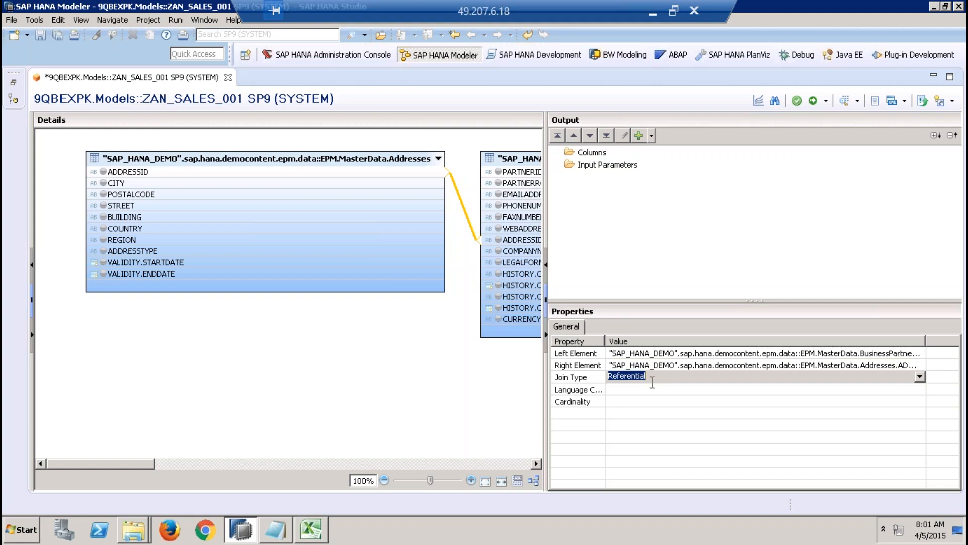
pyautogui.click(921, 378)
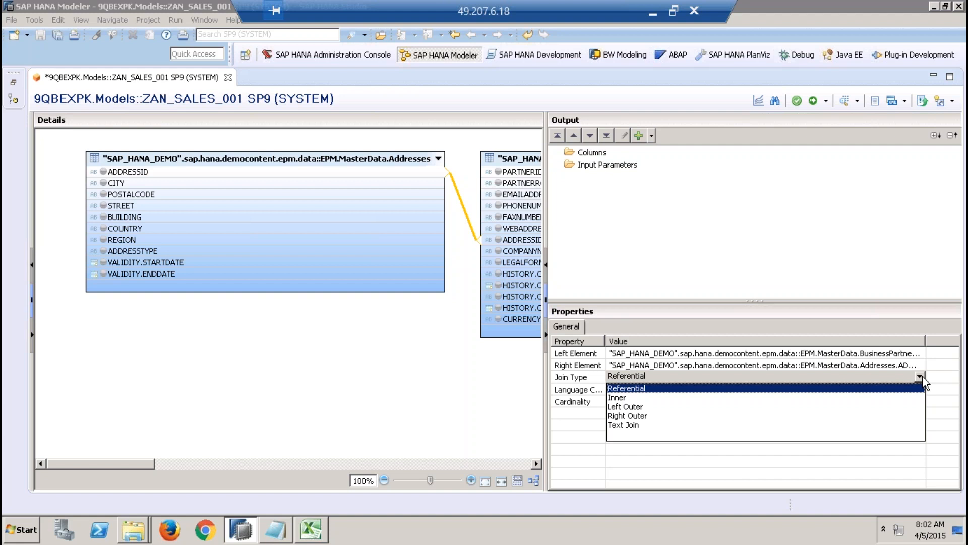
pyautogui.click(836, 396)
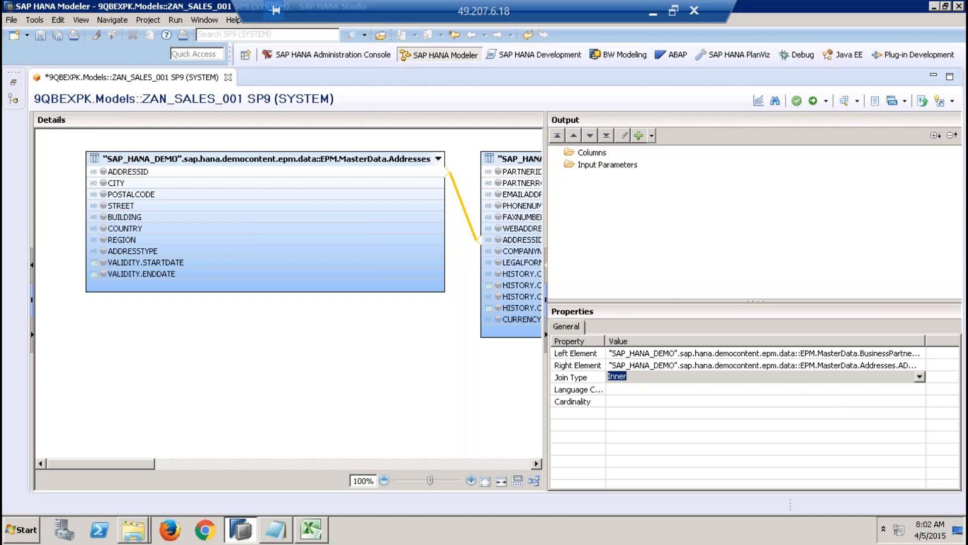
pyautogui.moveTo(544, 228); pyautogui.dragTo(863, 222)
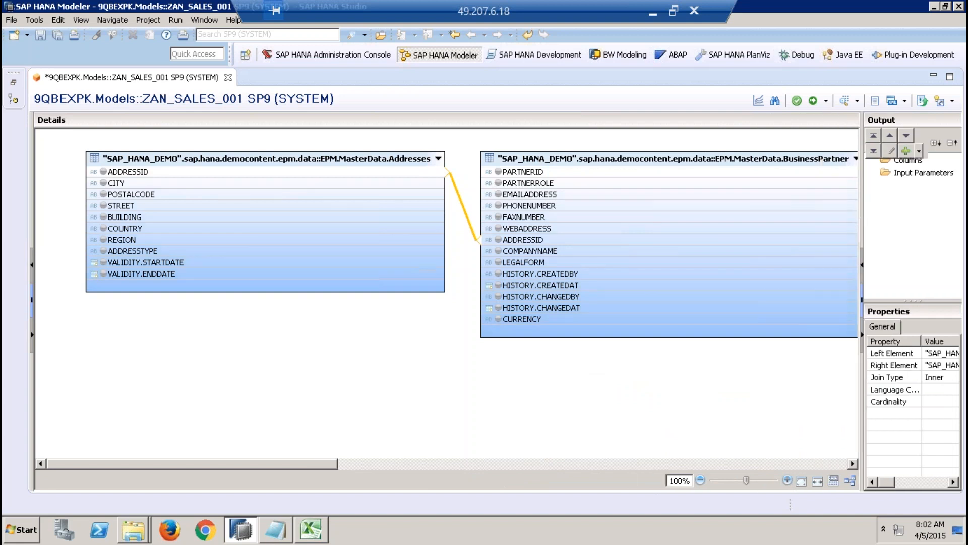
# Step: Delete the join between the Addresses and BusinessPartner tables
pyautogui.click(584, 401)
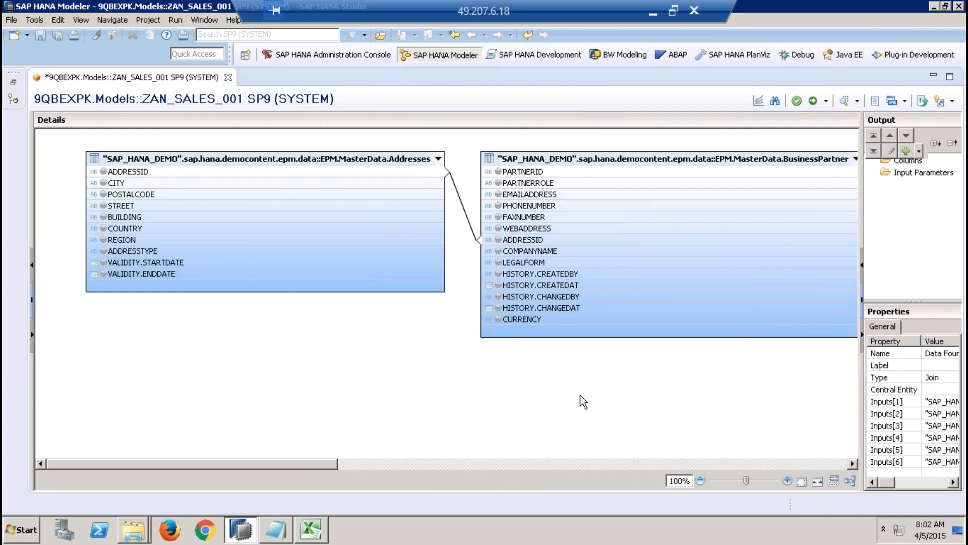
pyautogui.click(464, 212)
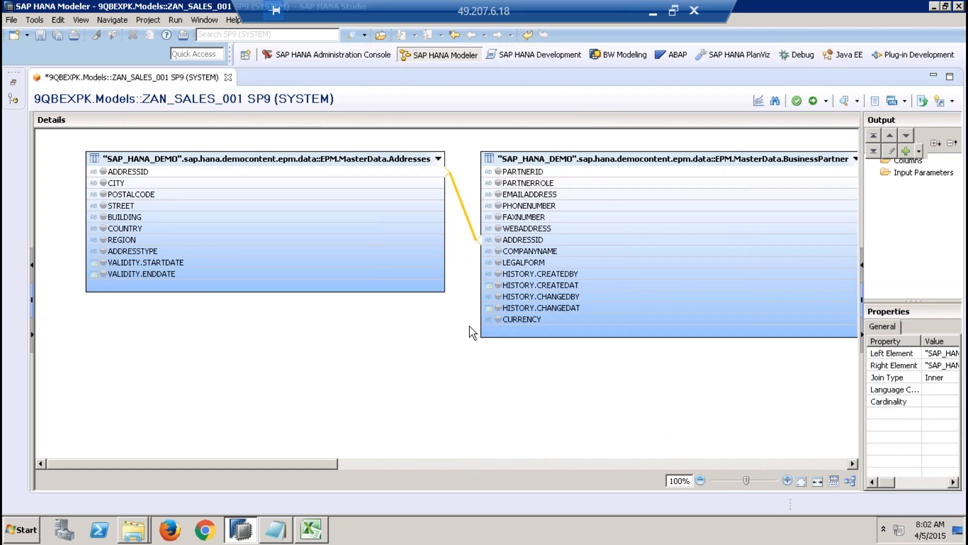
pyautogui.press('Delete')
pyautogui.click(559, 268)
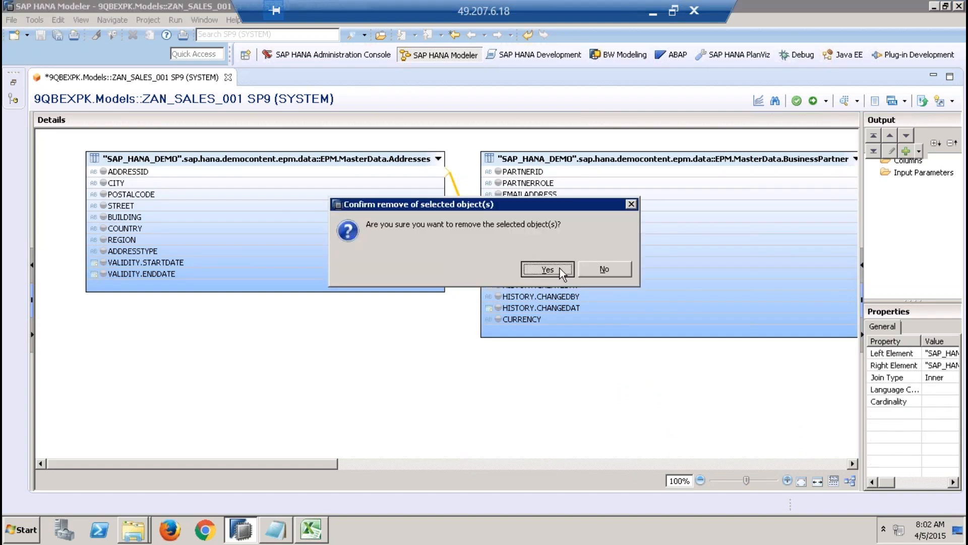
# Step: Start a new join with EPM.MasterData.BusinessPartner as the left table and EPM.MasterData.Addresses as the right table
pyautogui.rightClick(403, 346)
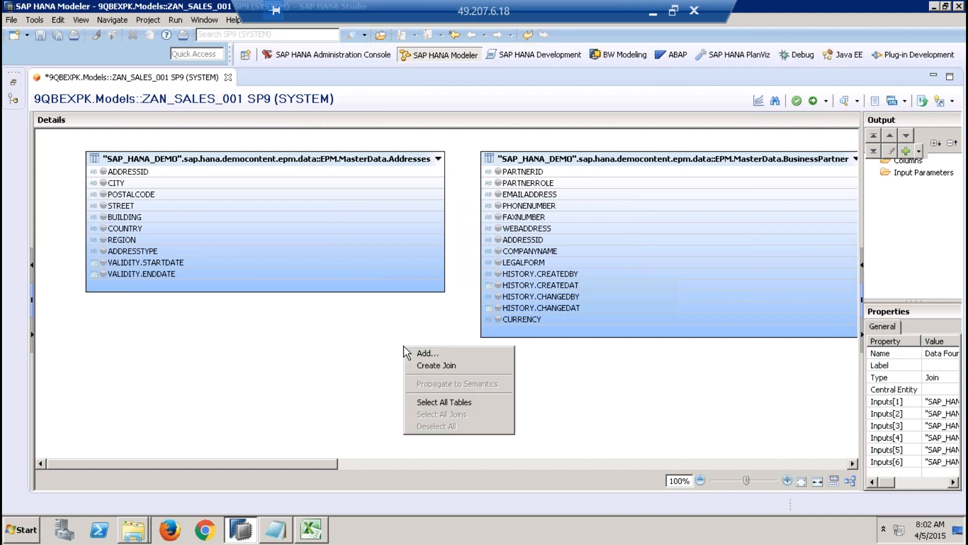
pyautogui.click(435, 365)
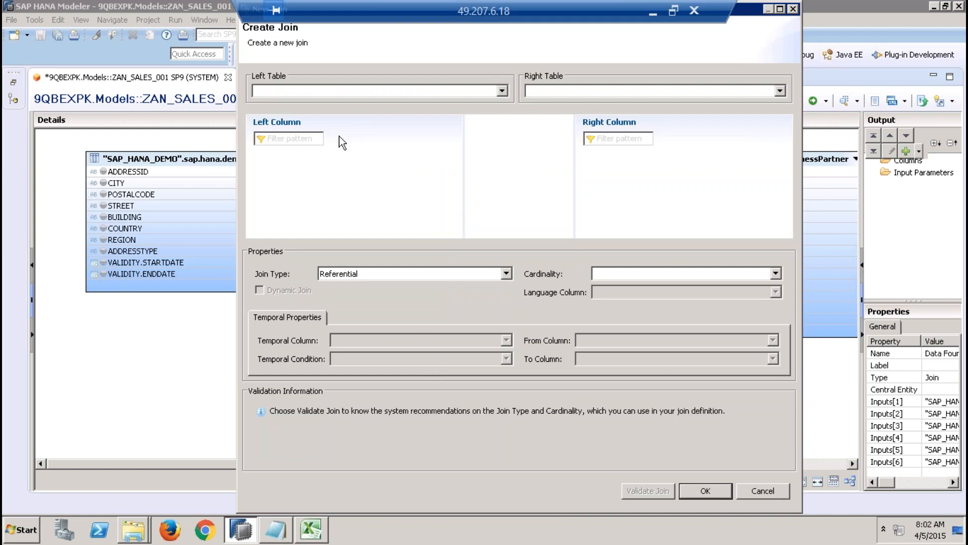
pyautogui.click(502, 92)
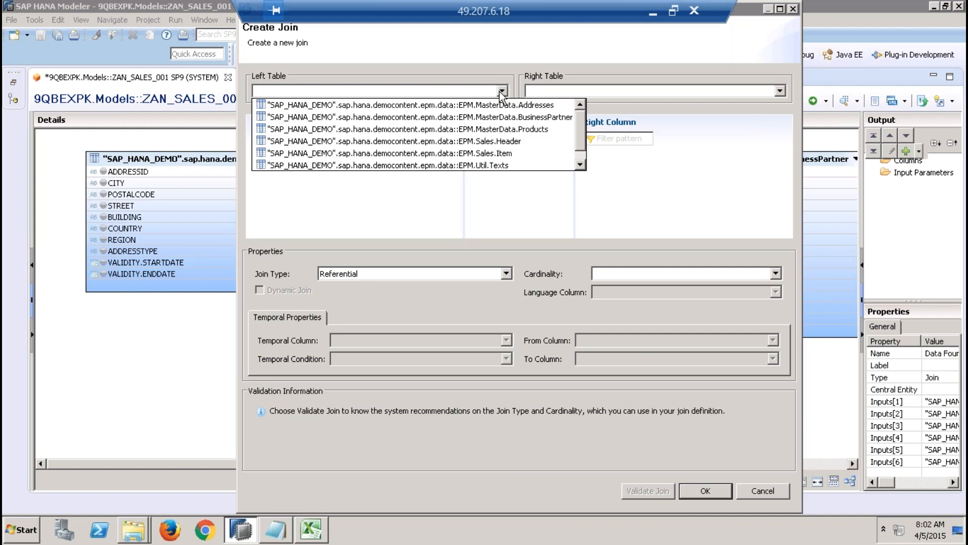
pyautogui.click(509, 117)
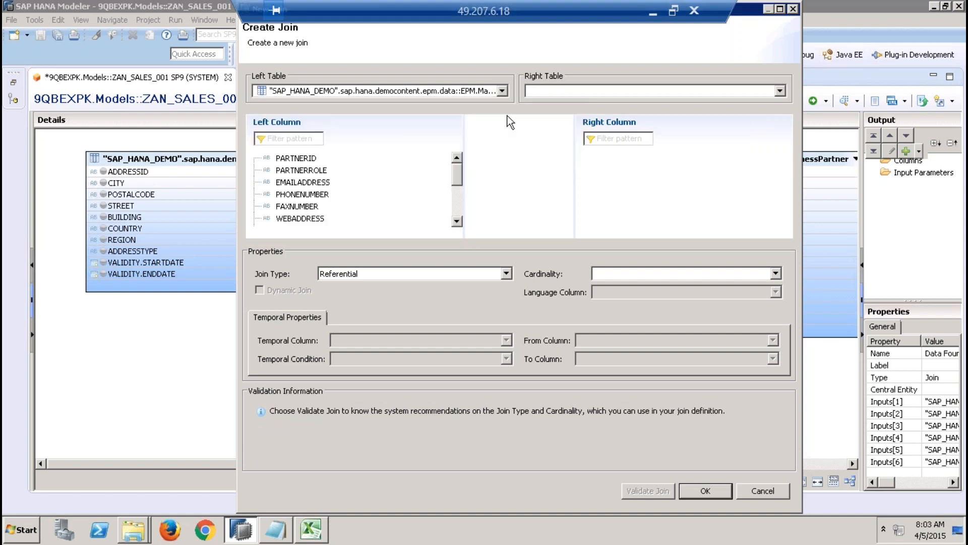
pyautogui.click(563, 91)
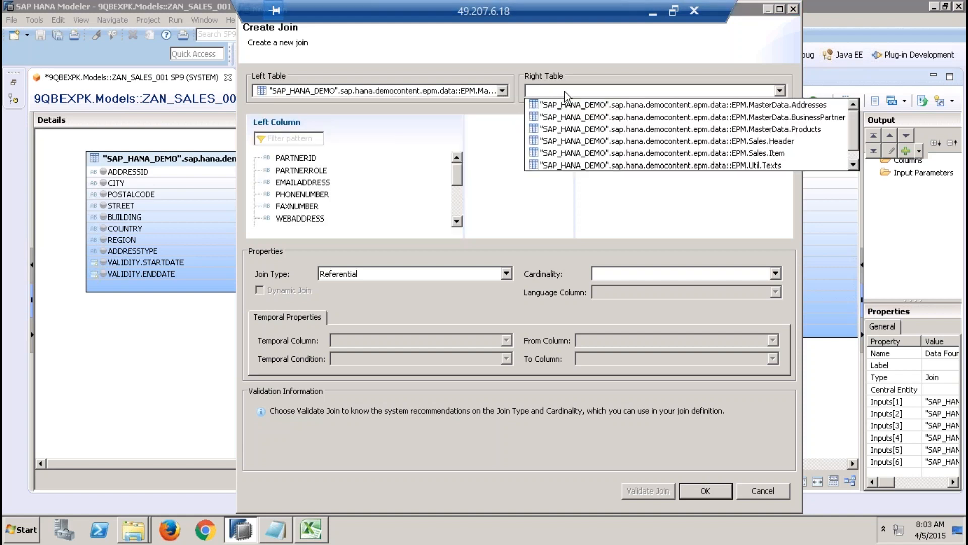
pyautogui.click(621, 105)
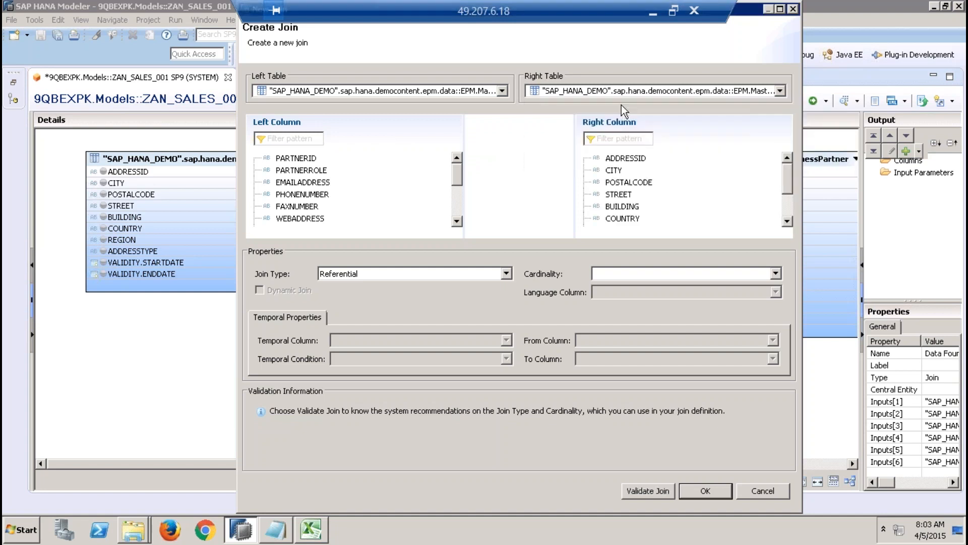
# Step: Link the ADDRESSID column of BusinessPartner to the ADDRESSID column of Addresses in the new join
pyautogui.click(456, 221)
pyautogui.click(457, 221)
pyautogui.click(457, 221)
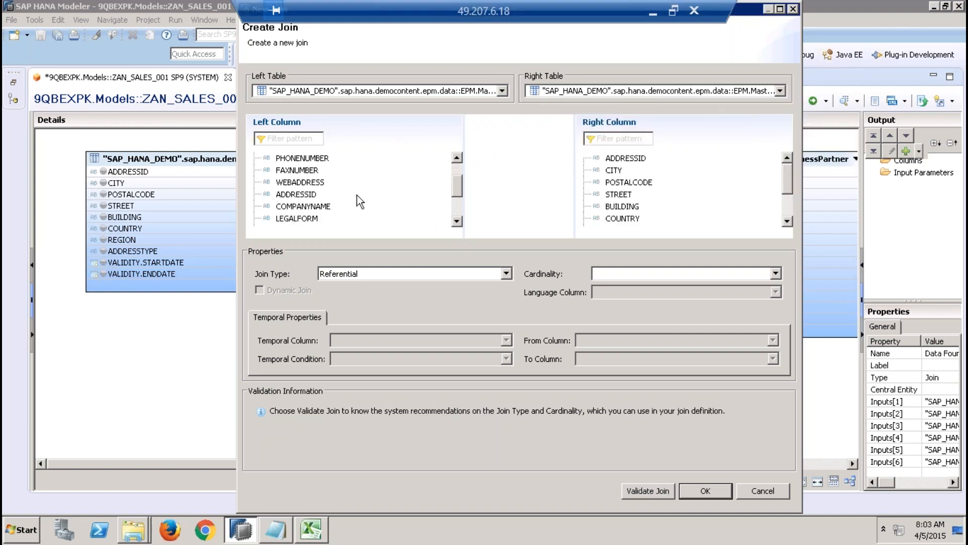
pyautogui.click(297, 194)
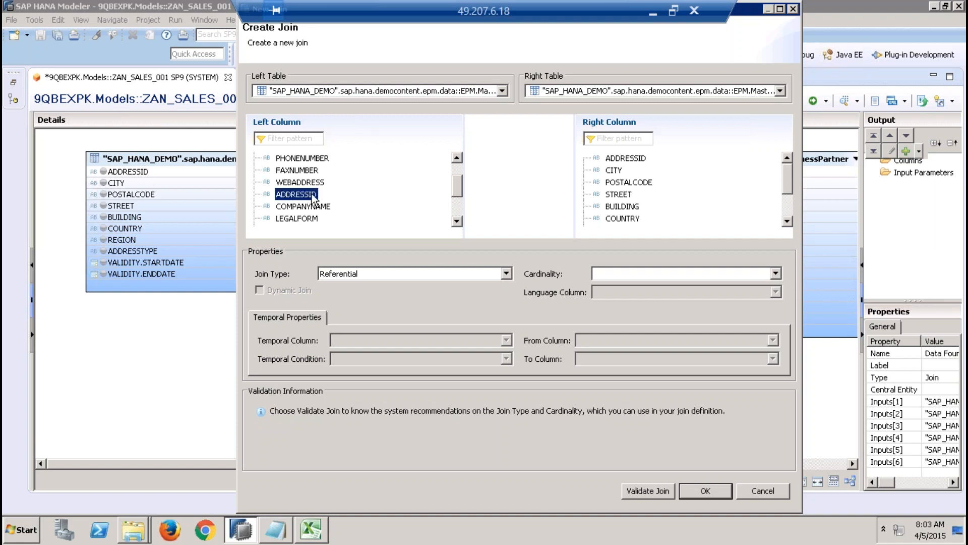
pyautogui.moveTo(312, 198); pyautogui.dragTo(620, 160)
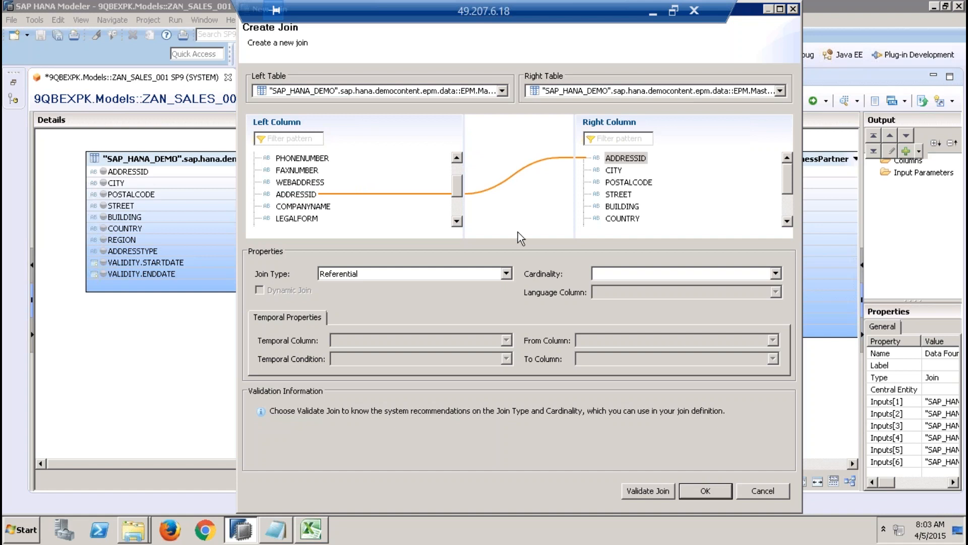
# Step: Set the address join to type Inner with cardinality 1..n, validate it and create it
pyautogui.click(505, 274)
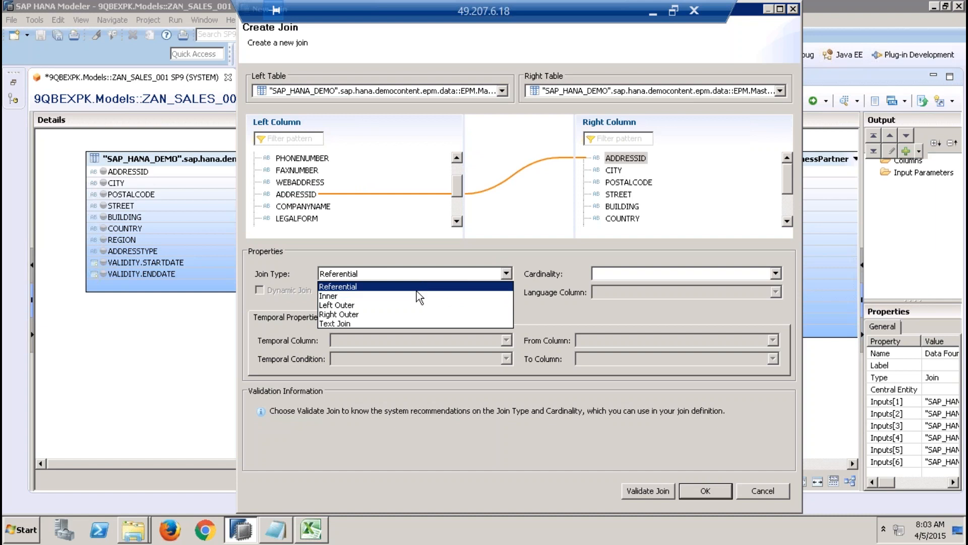
pyautogui.click(397, 297)
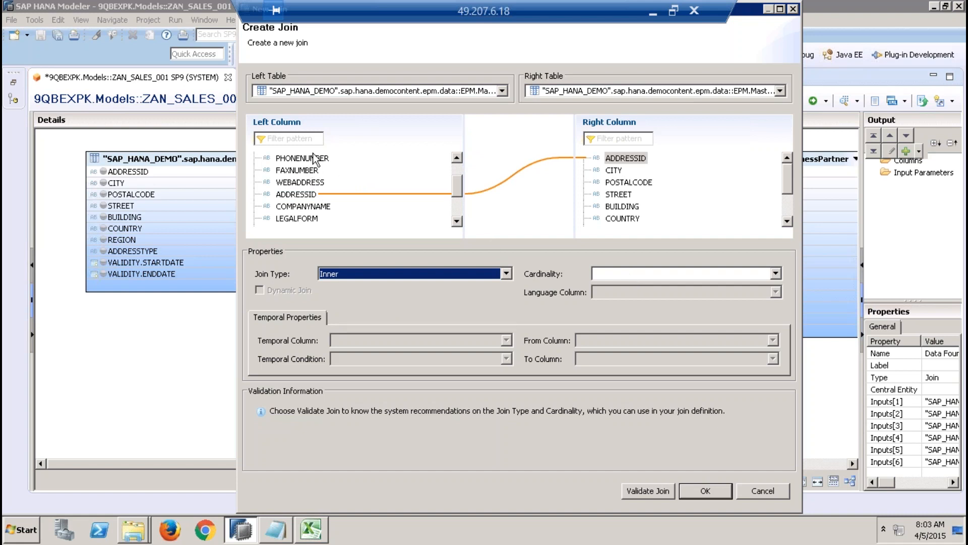
pyautogui.click(626, 159)
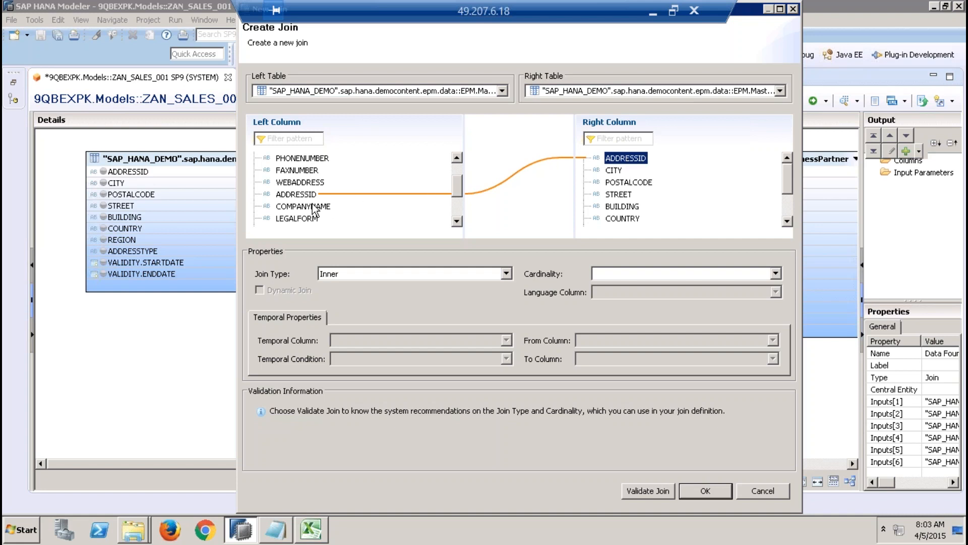
pyautogui.click(775, 274)
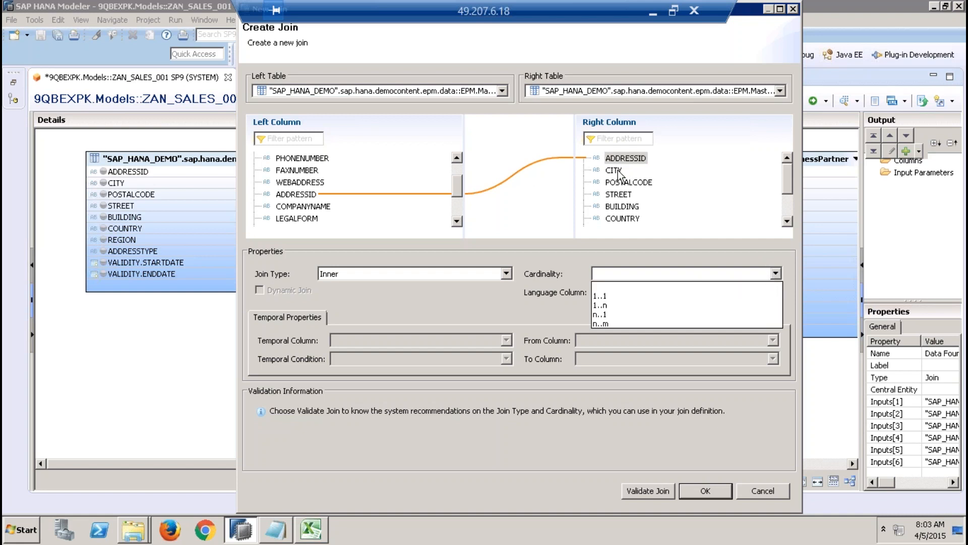
pyautogui.click(606, 306)
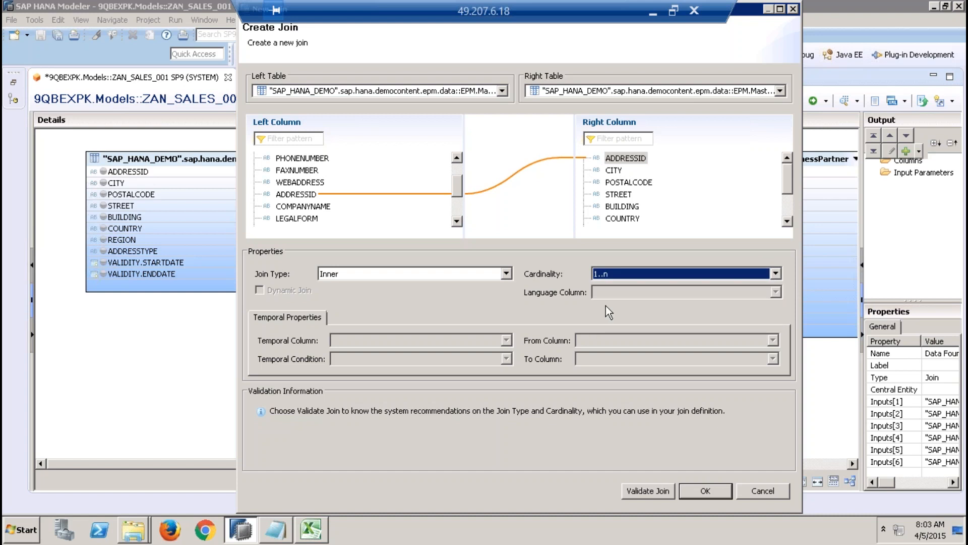
pyautogui.click(640, 489)
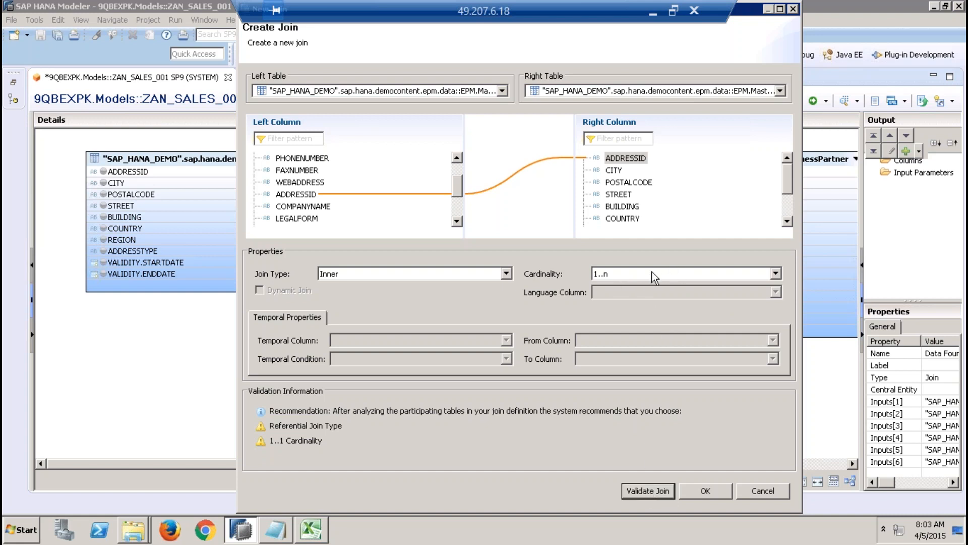
pyautogui.click(704, 491)
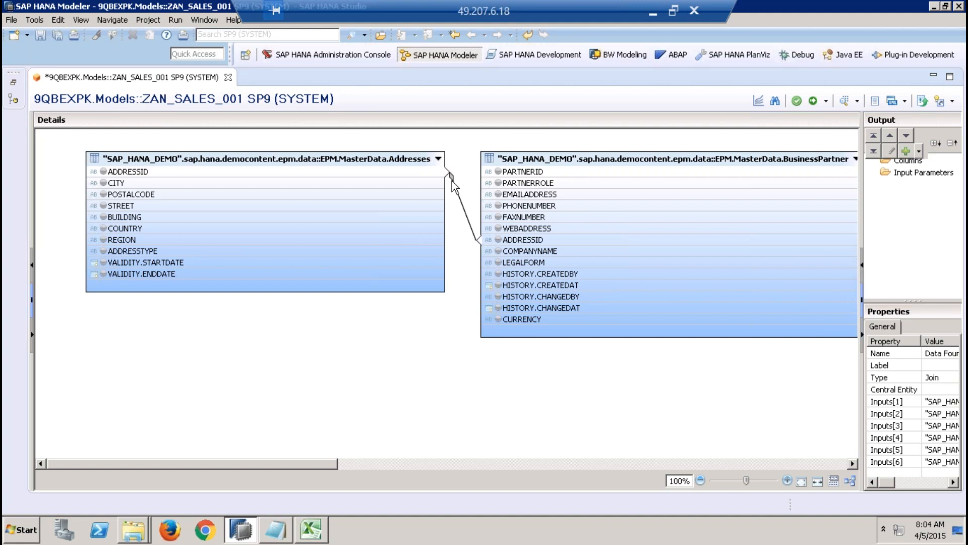
# Step: Start another join with EPM.Sales.Header as the left table and EPM.MasterData.BusinessPartner as the right table
pyautogui.rightClick(428, 373)
pyautogui.click(467, 392)
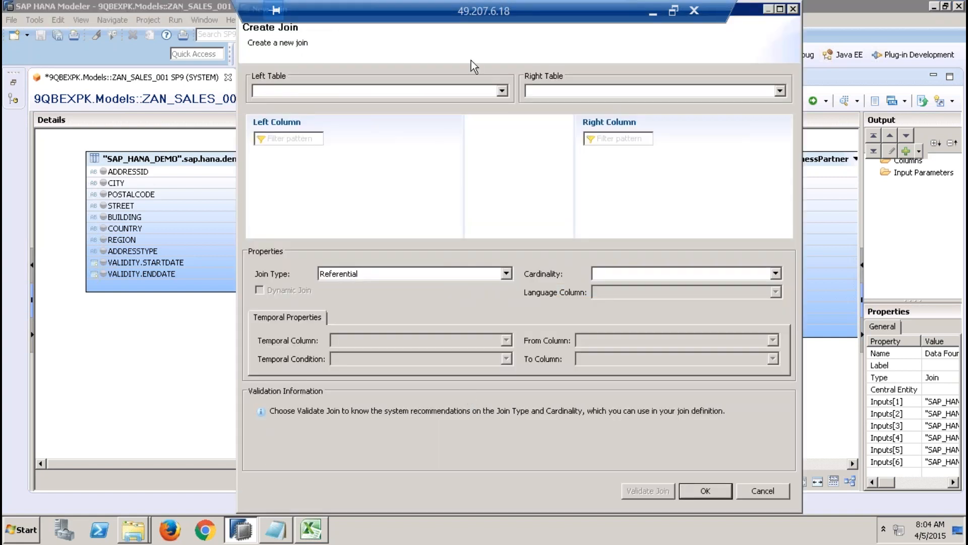
pyautogui.click(502, 91)
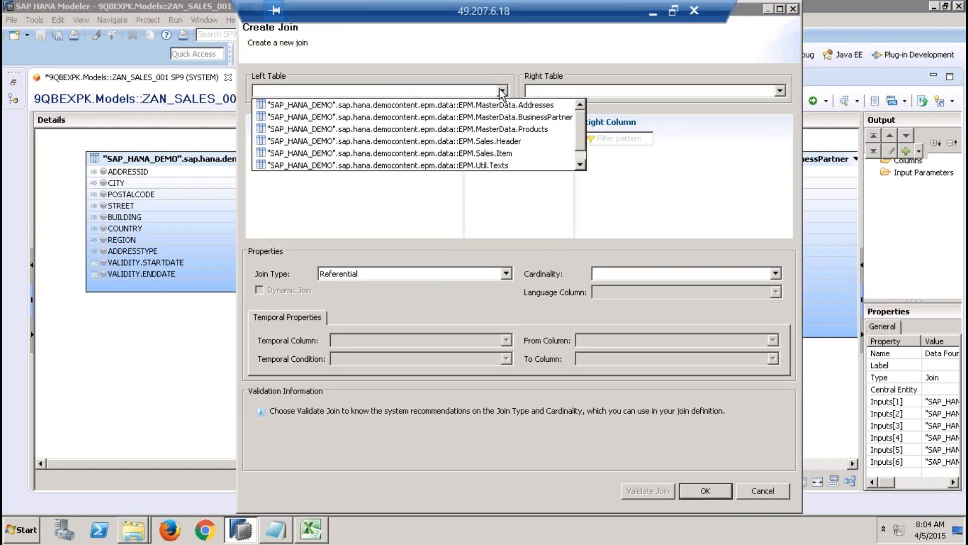
pyautogui.click(499, 140)
pyautogui.click(624, 92)
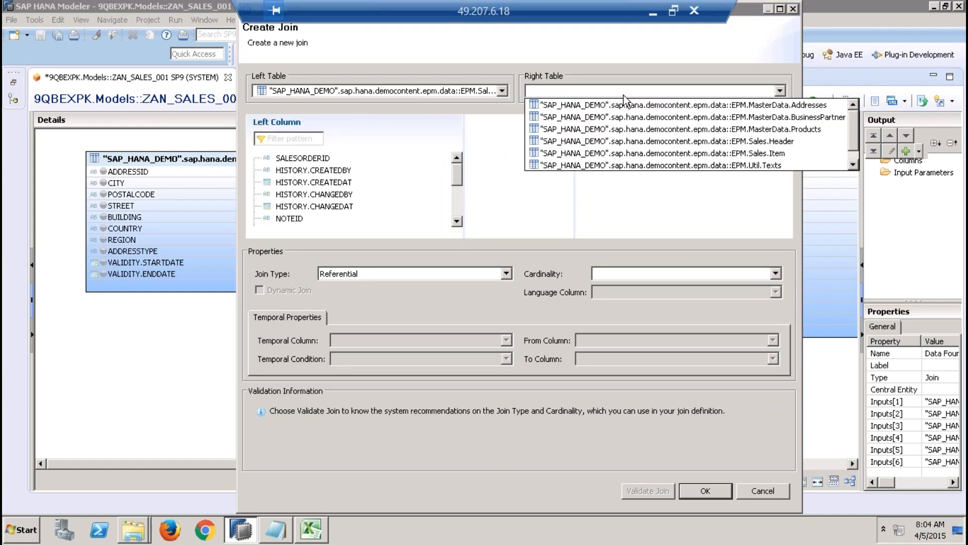
pyautogui.click(663, 116)
# Step: Link the PARTNERID column of Sales.Header to the PARTNERID column of BusinessPartner
pyautogui.scroll(-2, 468, 229)
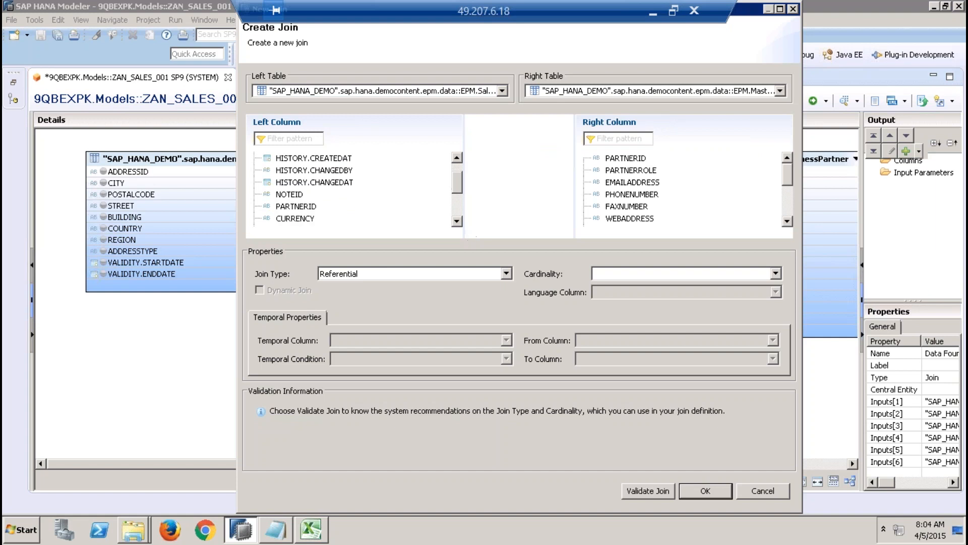
pyautogui.click(297, 195)
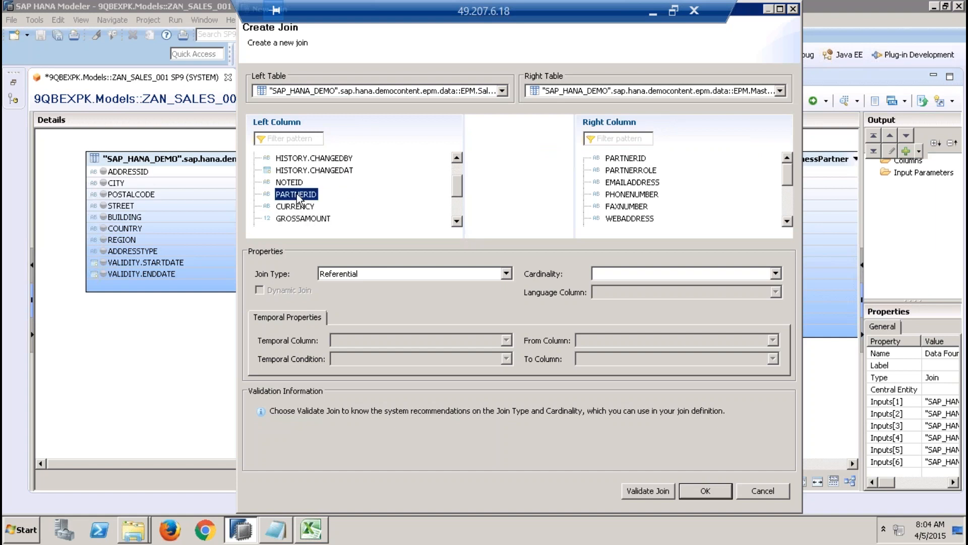
pyautogui.moveTo(296, 198); pyautogui.dragTo(625, 158)
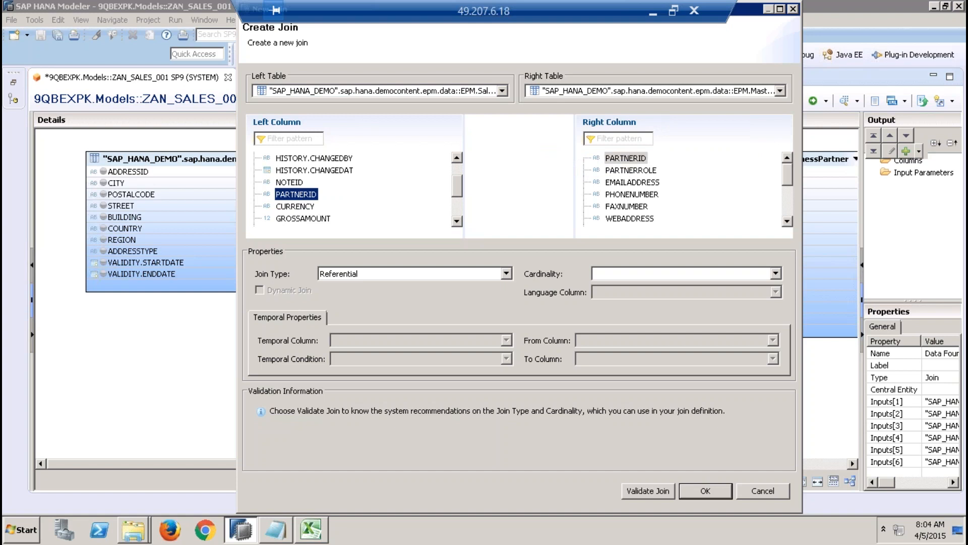
# Step: Set the partner join to type Inner, validate it, set its cardinality to n..1 and create it
pyautogui.click(491, 273)
pyautogui.click(446, 296)
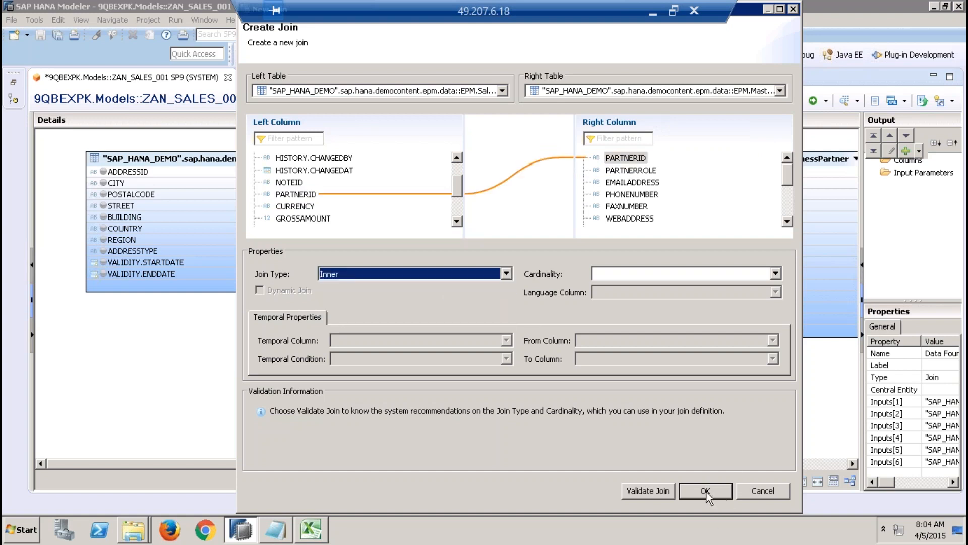
pyautogui.click(652, 488)
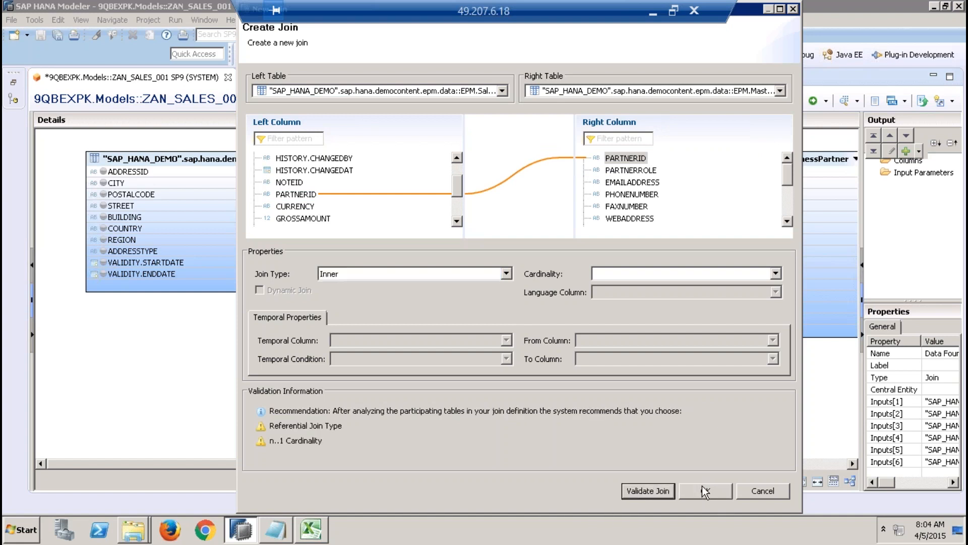
pyautogui.click(682, 271)
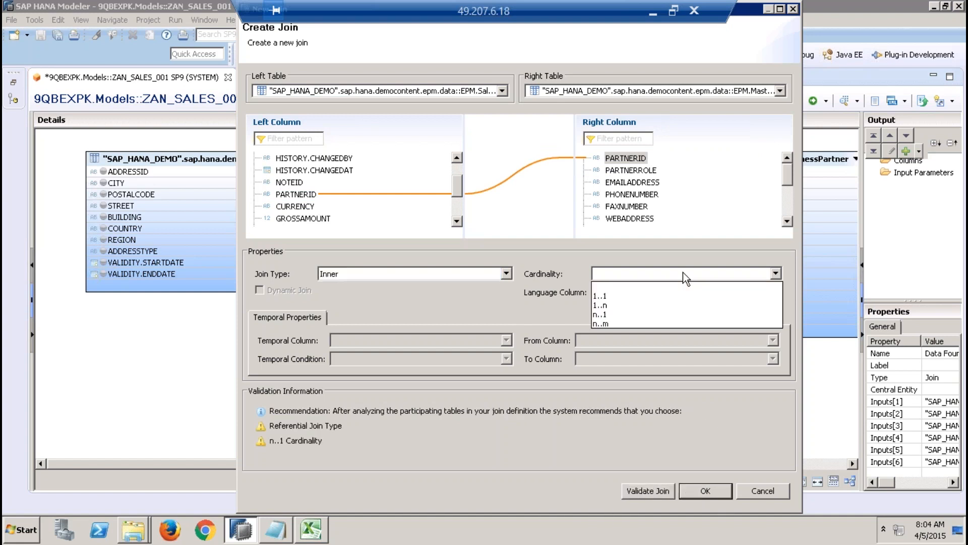
pyautogui.click(613, 315)
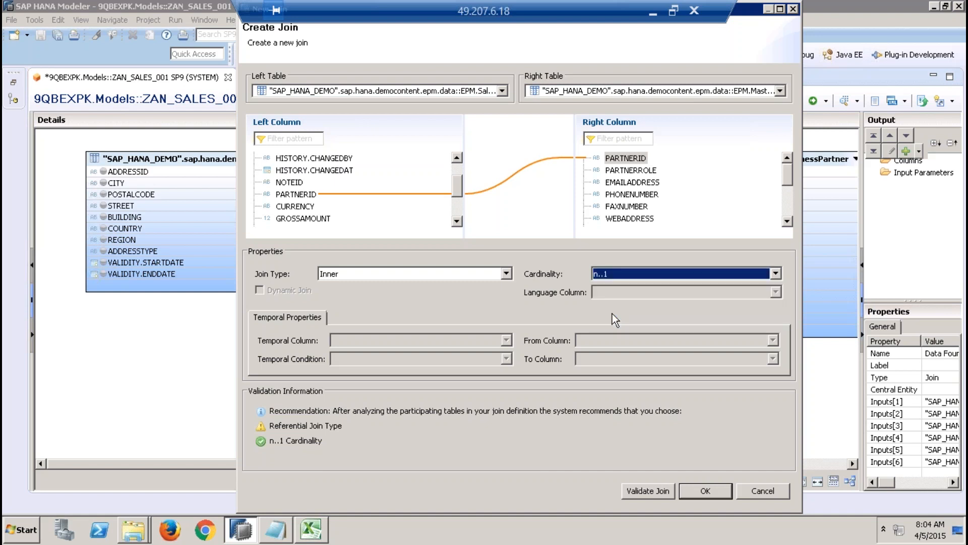
pyautogui.click(705, 491)
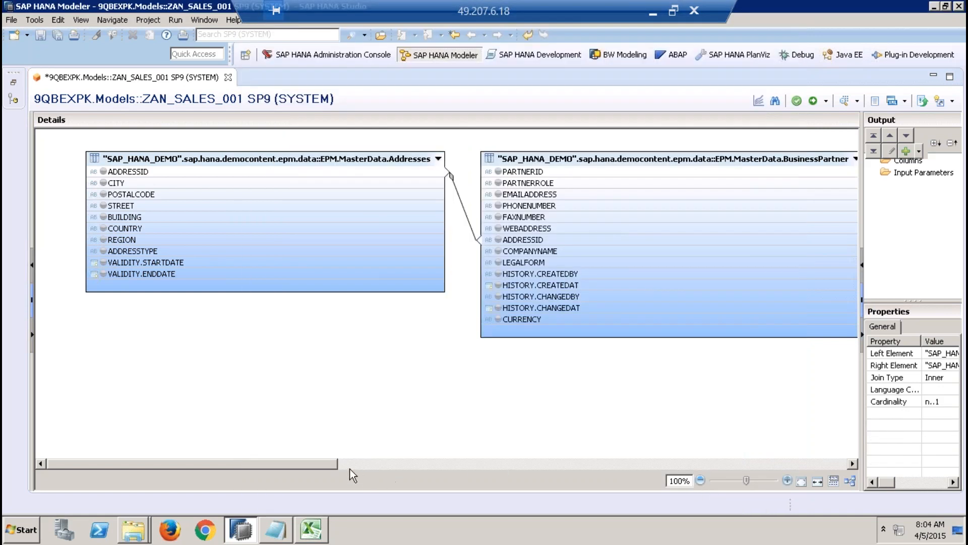
# Step: Start a new join with EPM.Sales.Item as the left table and EPM.Sales.Header as the right table
pyautogui.rightClick(488, 356)
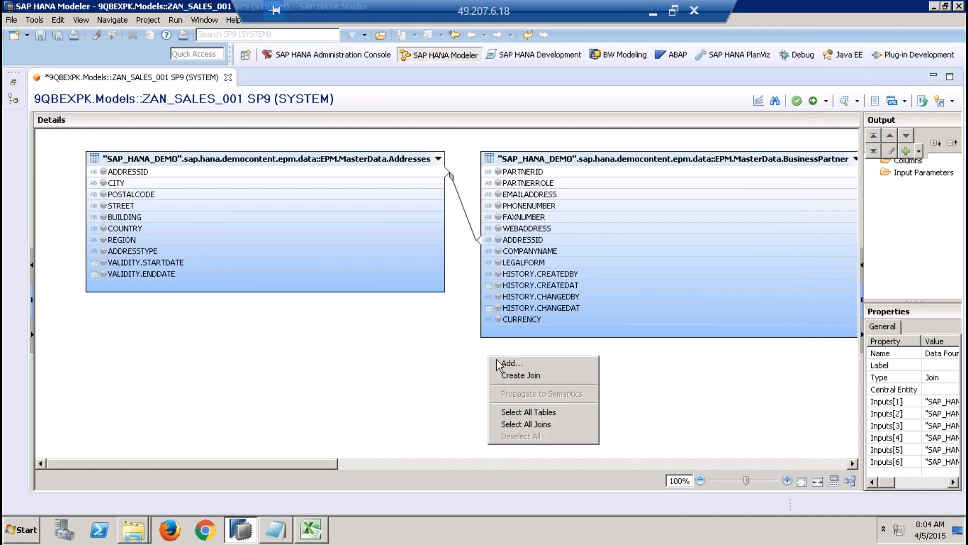
pyautogui.click(535, 377)
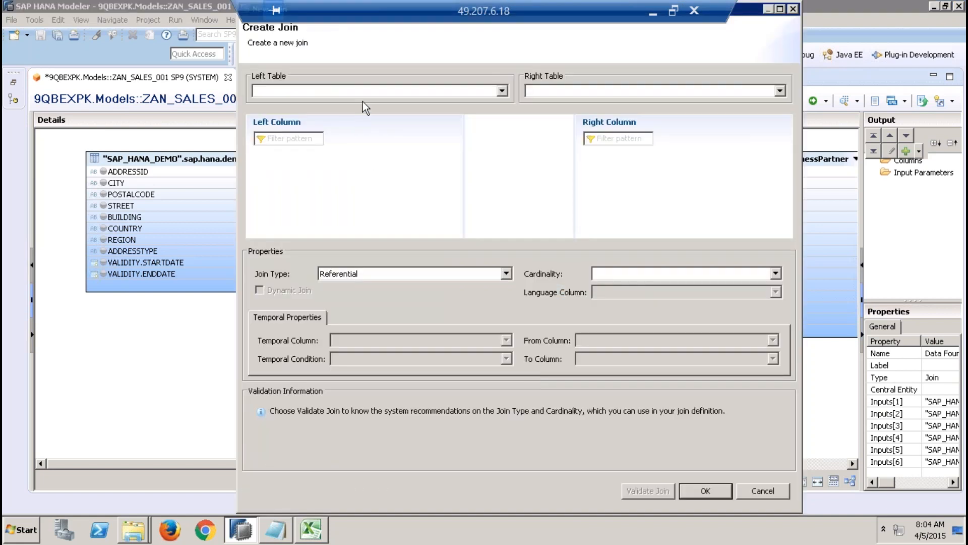
pyautogui.click(372, 93)
pyautogui.scroll(-1, 456, 126)
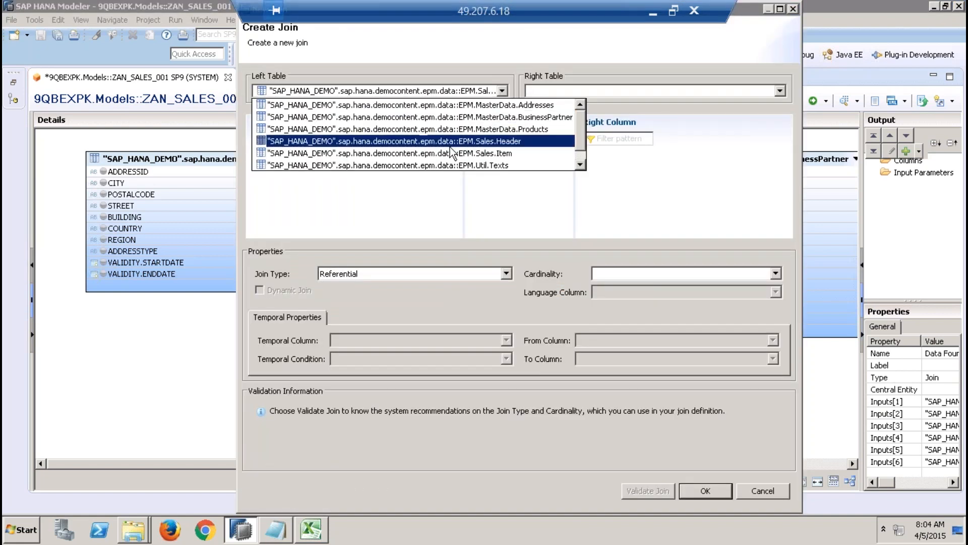
pyautogui.click(459, 143)
pyautogui.click(543, 92)
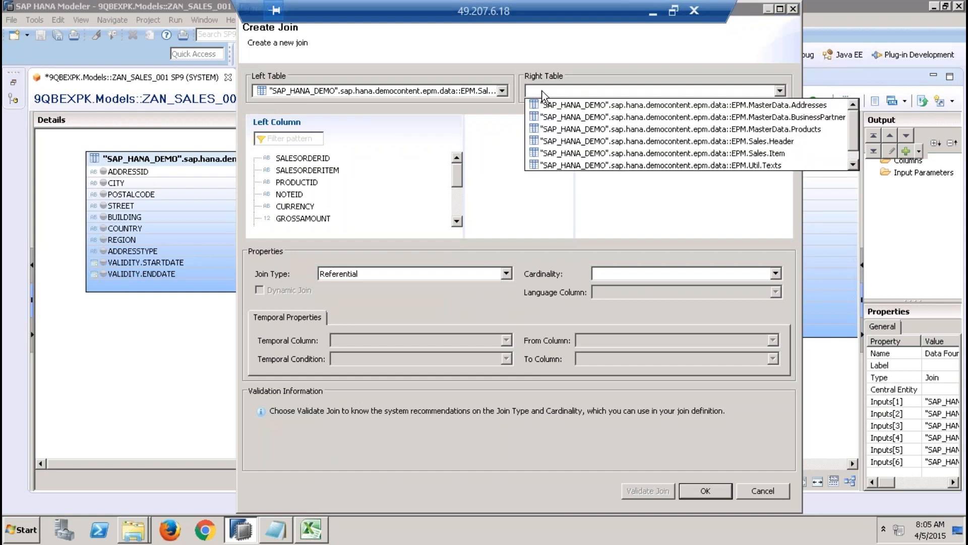
pyautogui.click(629, 141)
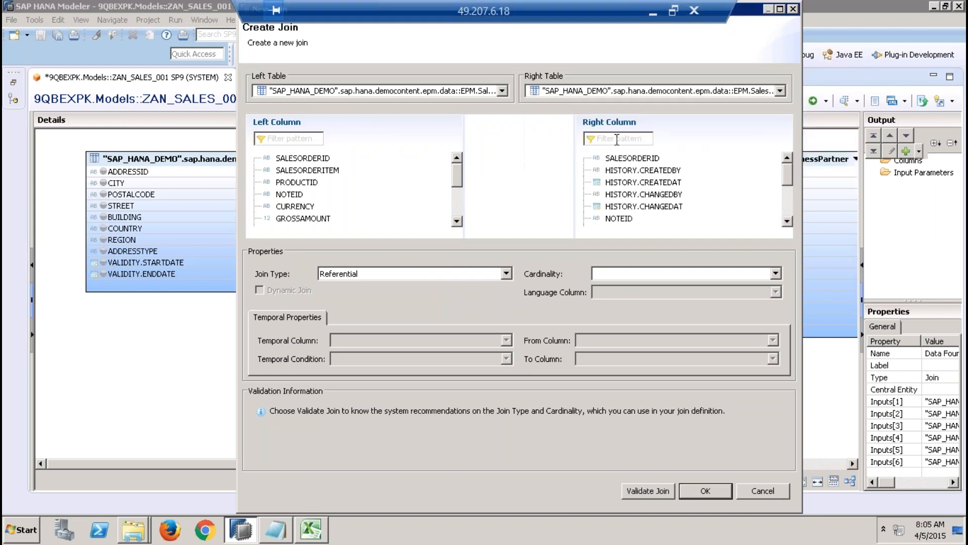
# Step: Link SALESORDERID of Sales.Item to SALESORDERID of Sales.Header and create the join as type Inner
pyautogui.moveTo(324, 160); pyautogui.dragTo(619, 163)
pyautogui.click(435, 280)
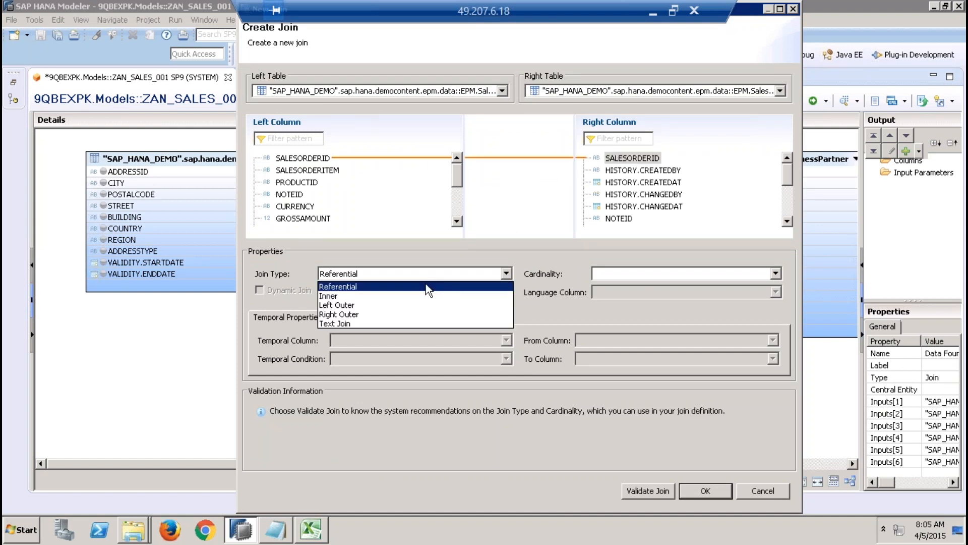
pyautogui.click(382, 298)
pyautogui.click(698, 495)
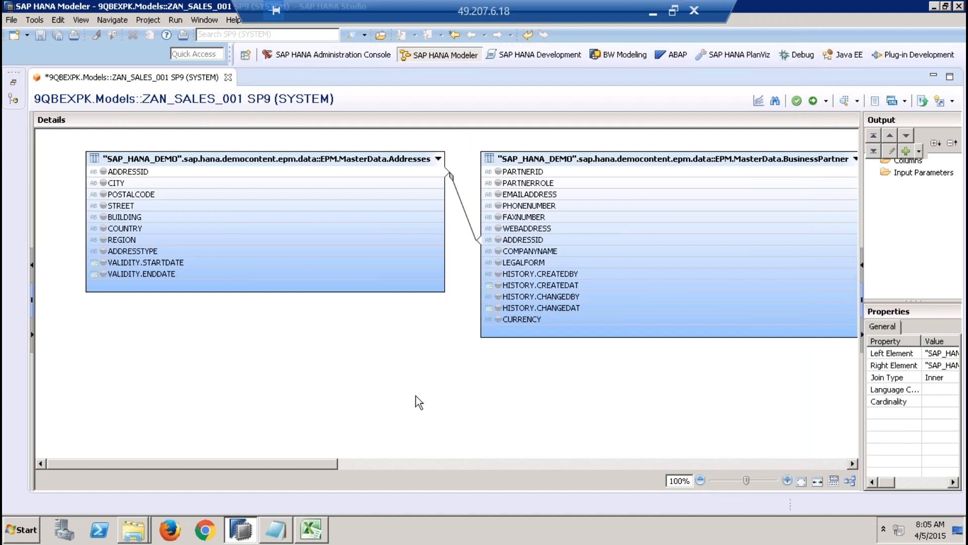
# Step: Start a new join with EPM.Sales.Item as the left table and EPM.MasterData.Products as the right table
pyautogui.rightClick(398, 394)
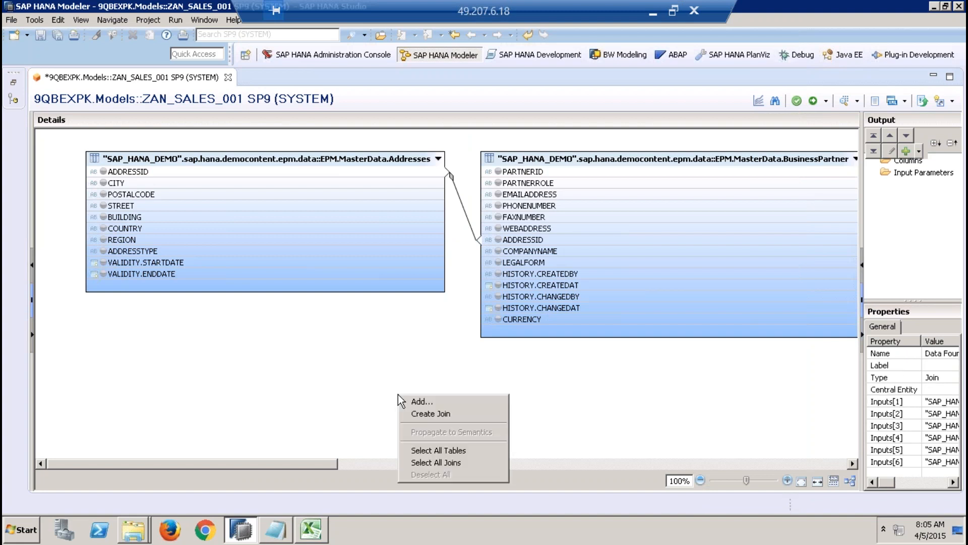
pyautogui.click(446, 413)
pyautogui.click(353, 93)
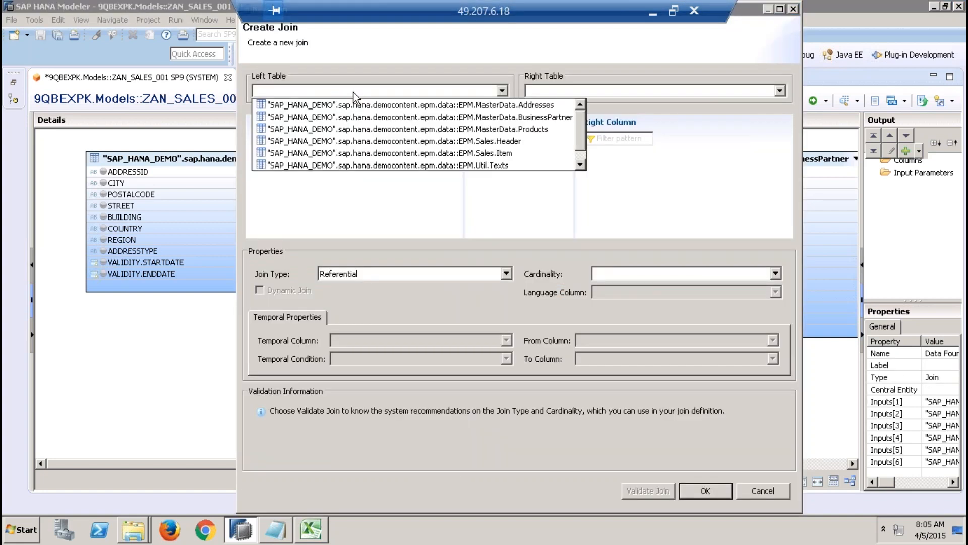
pyautogui.click(451, 153)
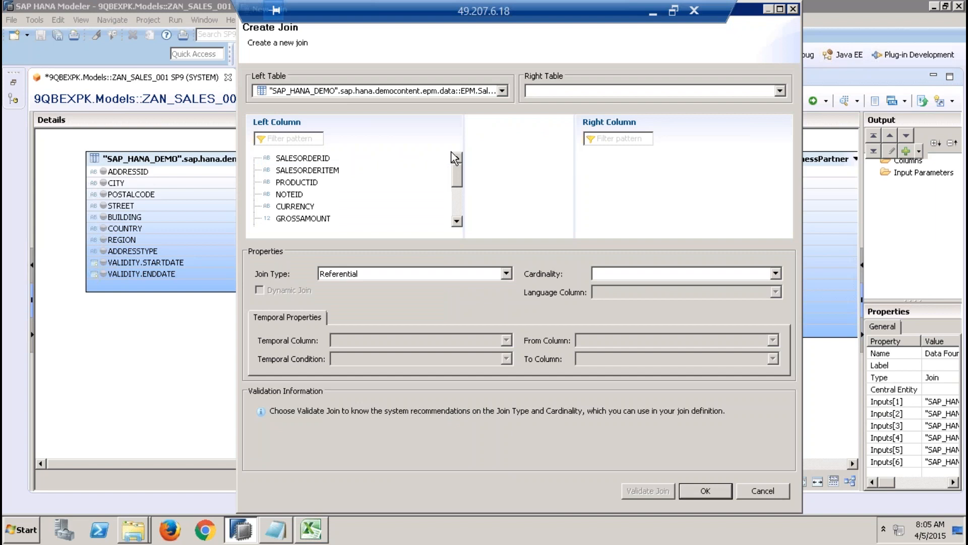
pyautogui.click(577, 92)
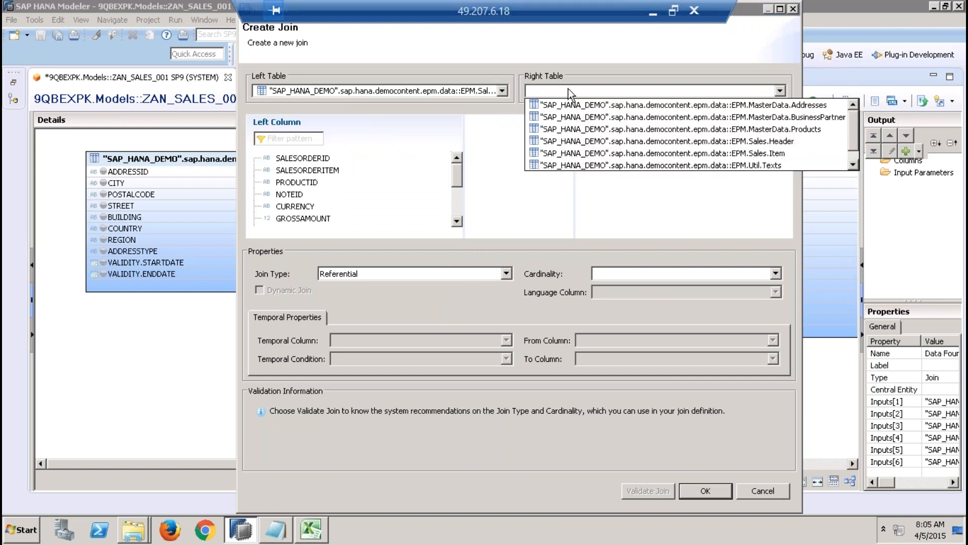
pyautogui.click(680, 126)
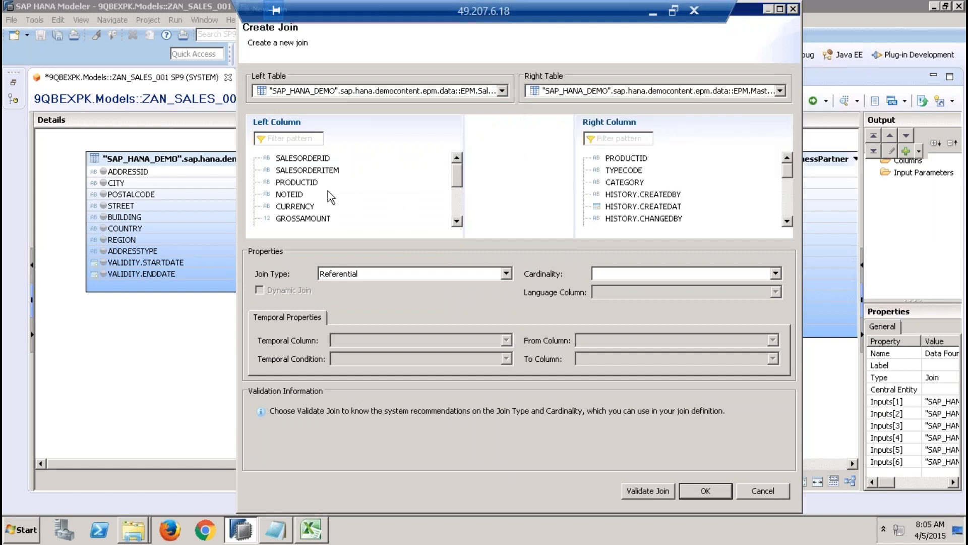
# Step: Link PRODUCTID of Sales.Item to PRODUCTID of Products and create the join as type Inner
pyautogui.moveTo(310, 183); pyautogui.dragTo(635, 160)
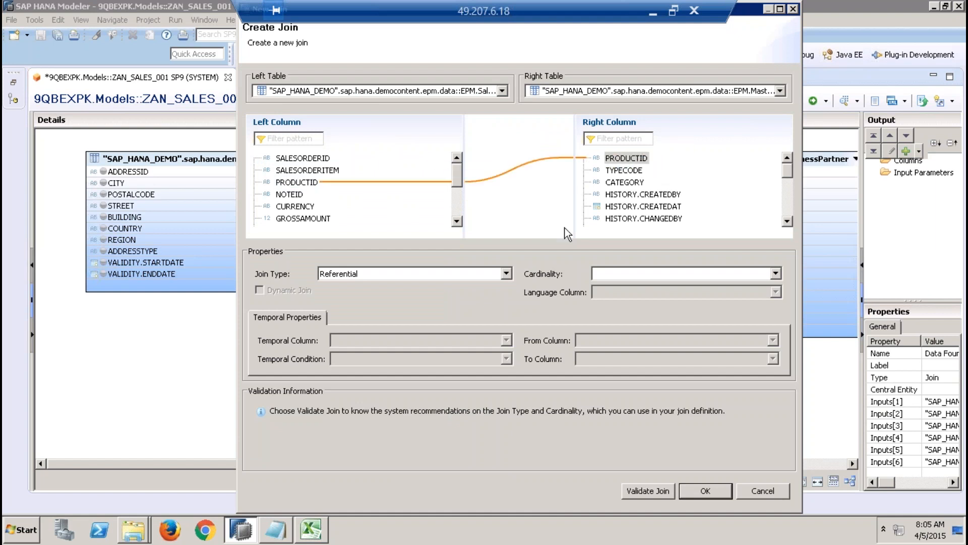
pyautogui.click(454, 271)
pyautogui.click(406, 297)
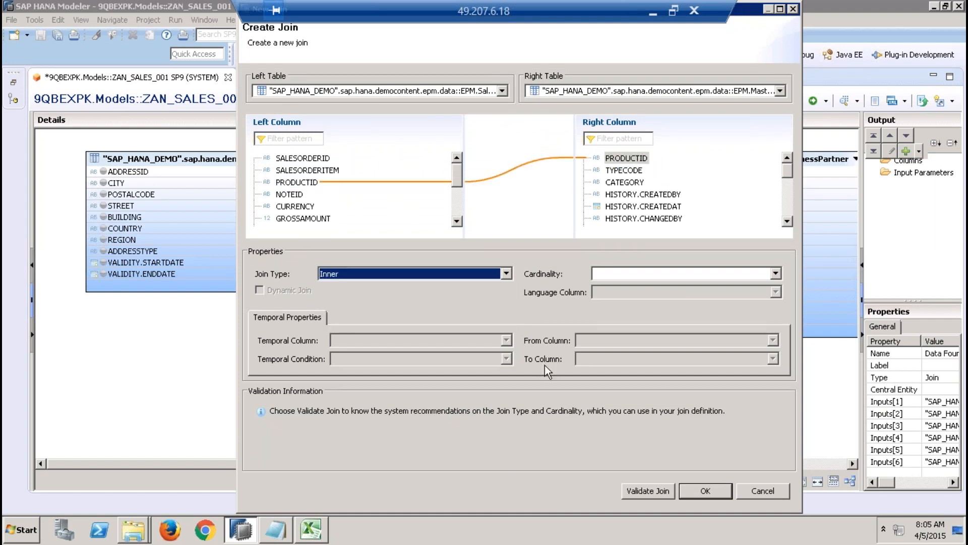
pyautogui.click(711, 491)
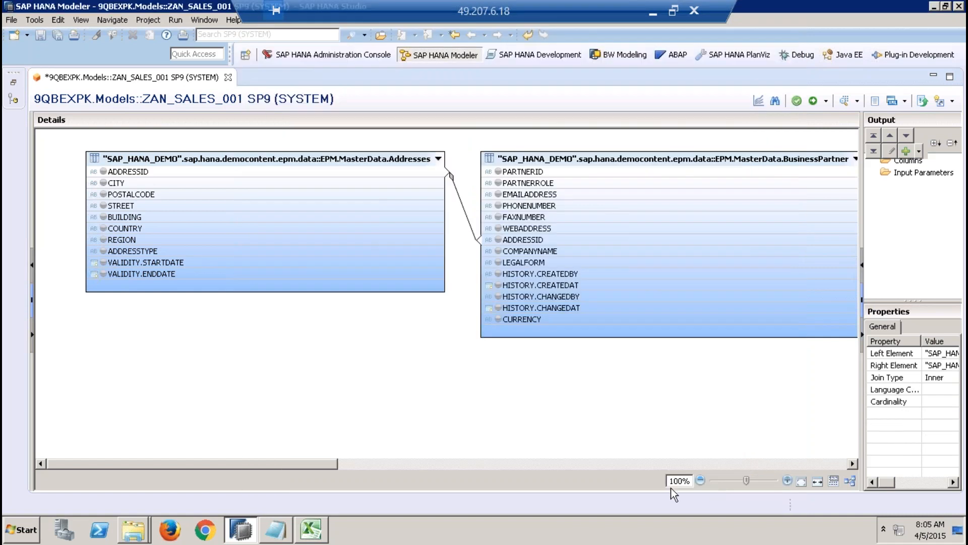
# Step: Start a new join with EPM.MasterData.Products as the left table and EPM.Util.Texts as the right table
pyautogui.rightClick(406, 405)
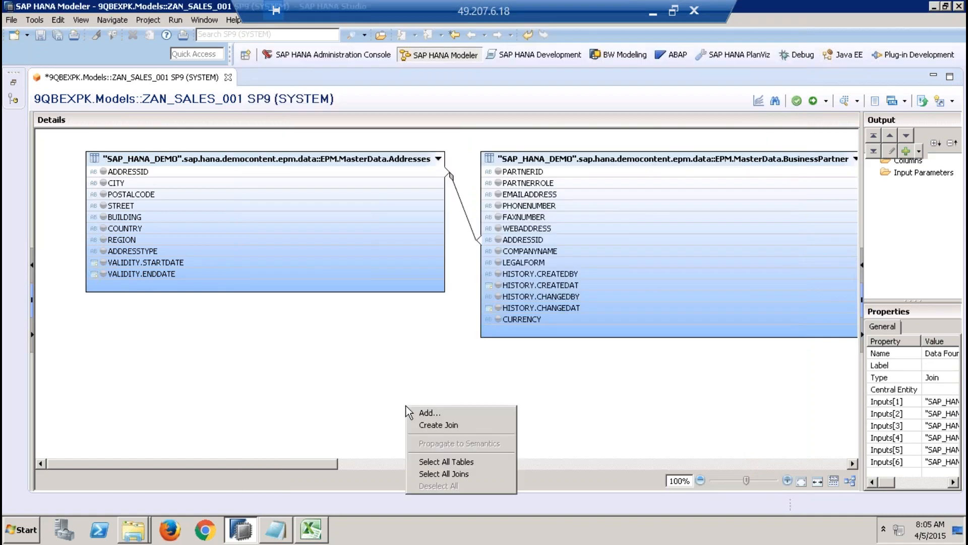
pyautogui.click(477, 423)
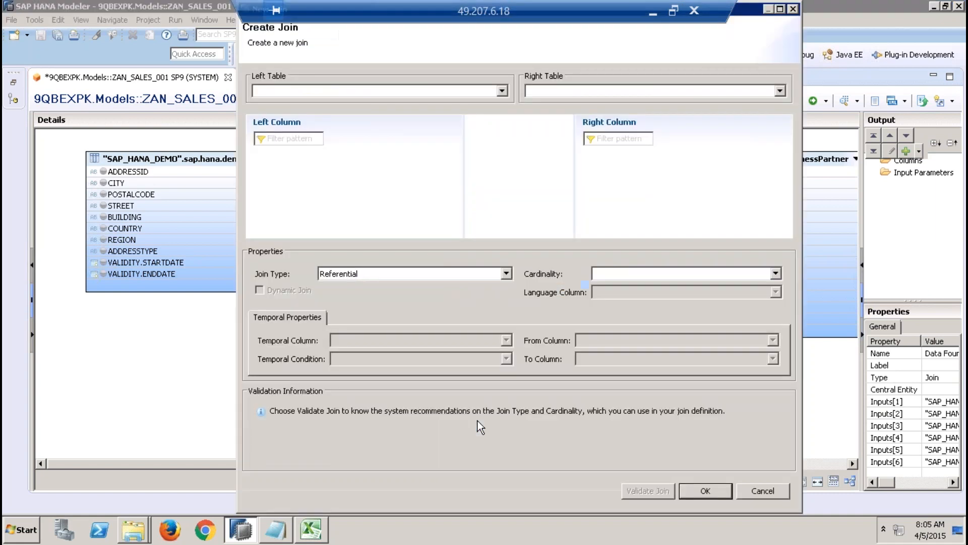
pyautogui.click(469, 89)
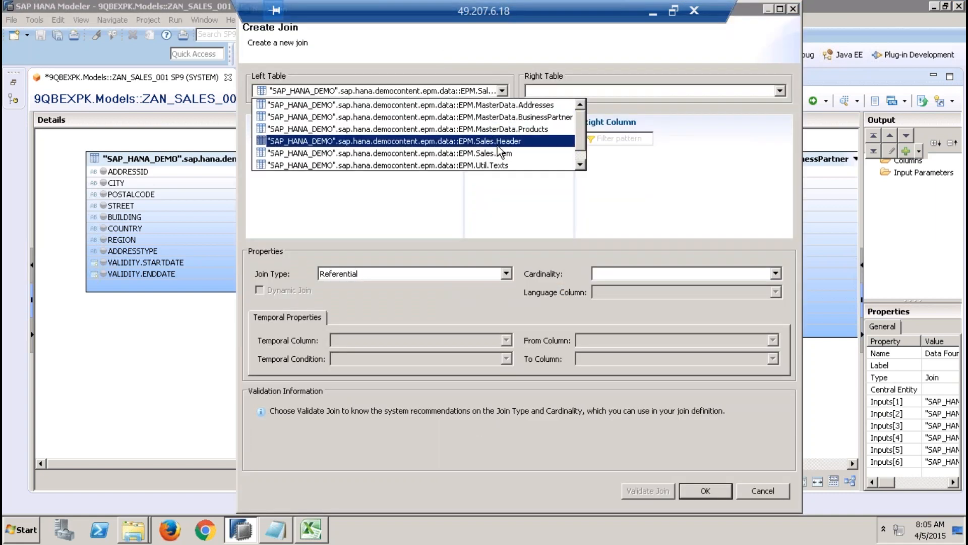
pyautogui.click(539, 129)
pyautogui.click(572, 90)
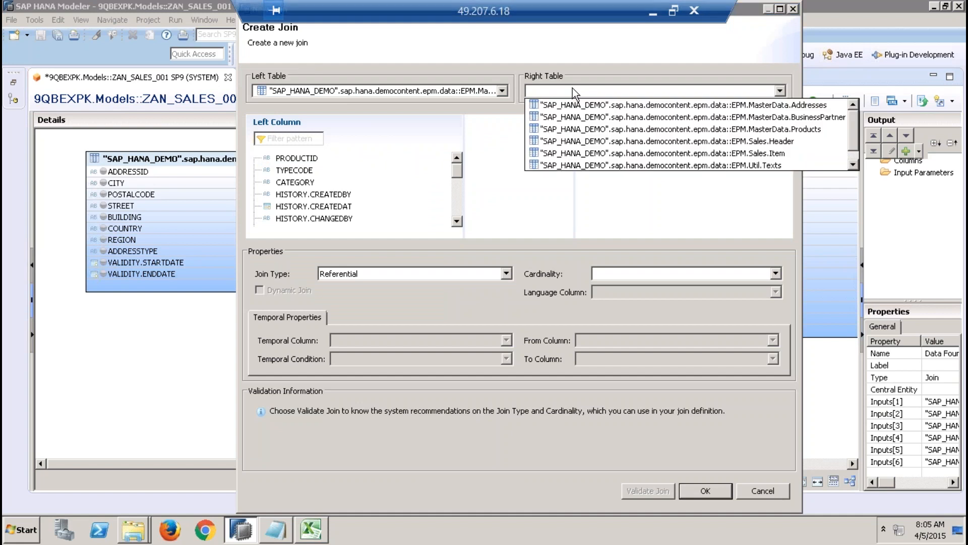
pyautogui.click(678, 165)
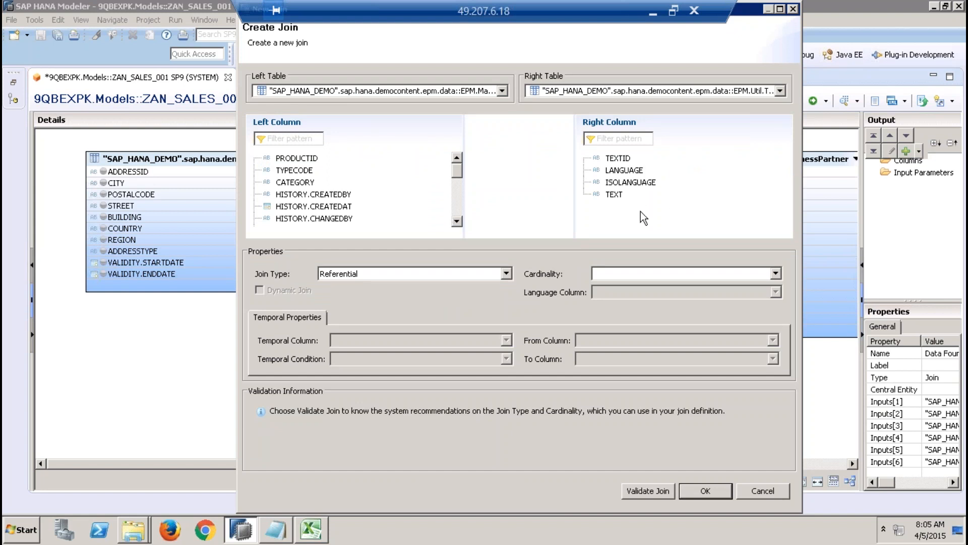
# Step: Link the NAMEID column of Products to the TEXTID column of Texts
pyautogui.click(456, 222)
pyautogui.click(456, 221)
pyautogui.click(456, 222)
pyautogui.click(456, 222)
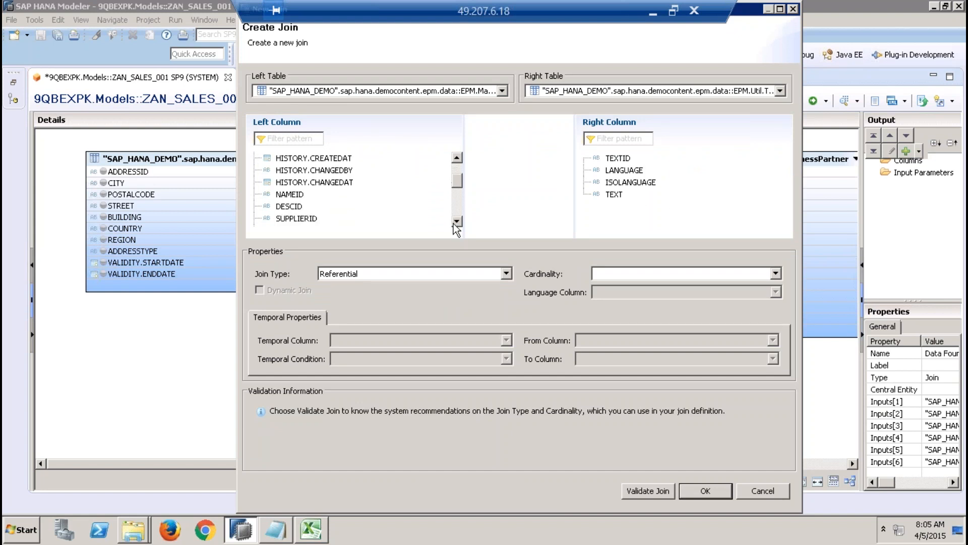
pyautogui.click(289, 194)
pyautogui.click(614, 195)
pyautogui.click(297, 196)
pyautogui.moveTo(299, 198)
pyautogui.mouseDown()
pyautogui.moveTo(612, 171)
pyautogui.moveTo(622, 161)
pyautogui.mouseUp()
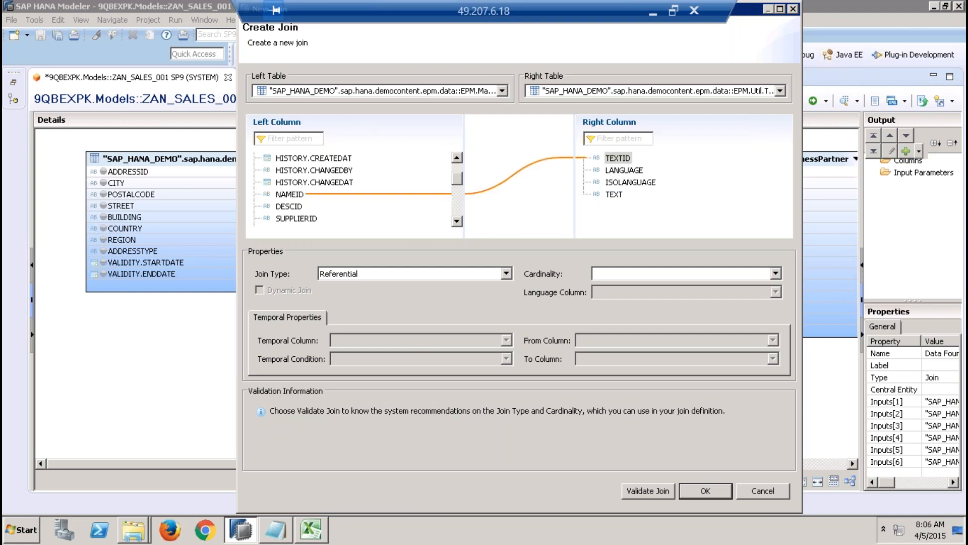
pyautogui.click(615, 196)
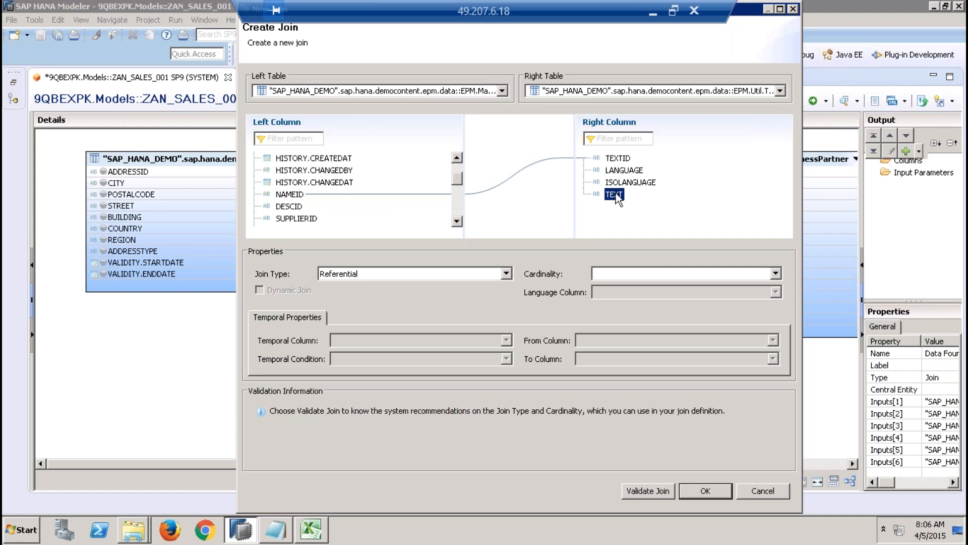
# Step: Set the product text join to type Inner and highlight its link between NAMEID and TEXTID
pyautogui.click(505, 273)
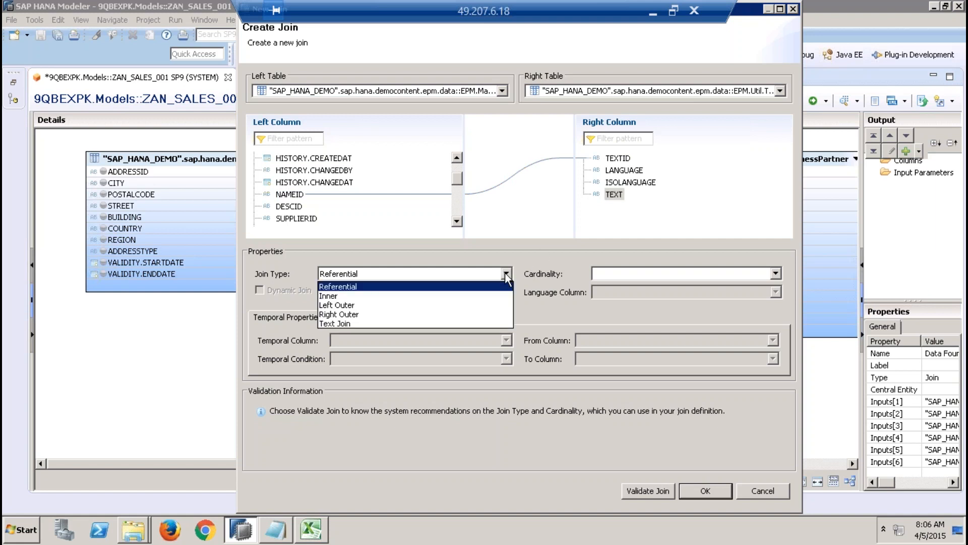
pyautogui.click(464, 295)
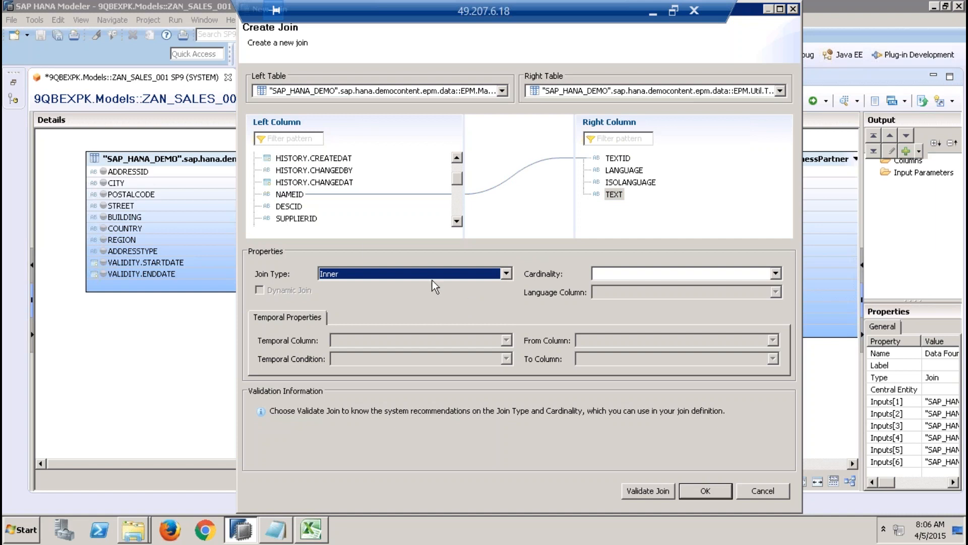
pyautogui.click(289, 194)
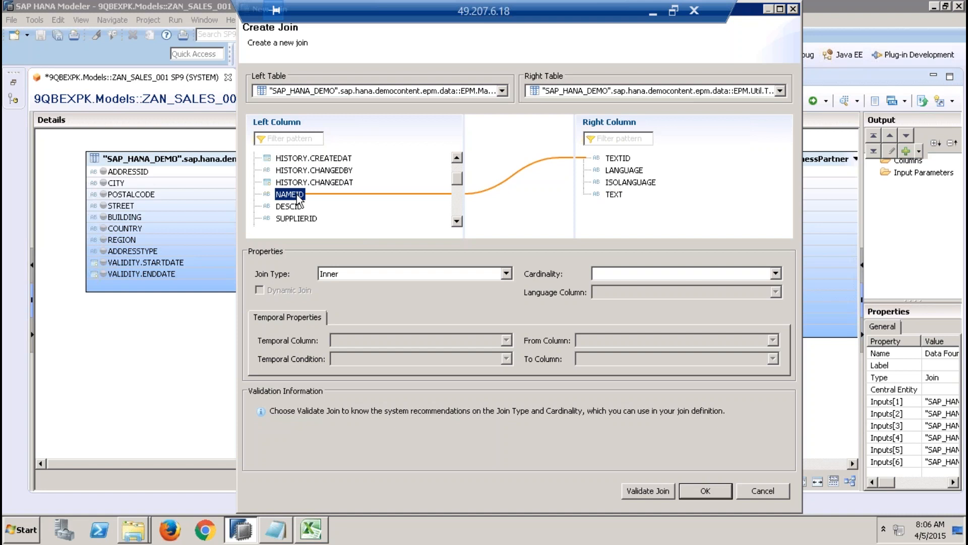
pyautogui.click(626, 160)
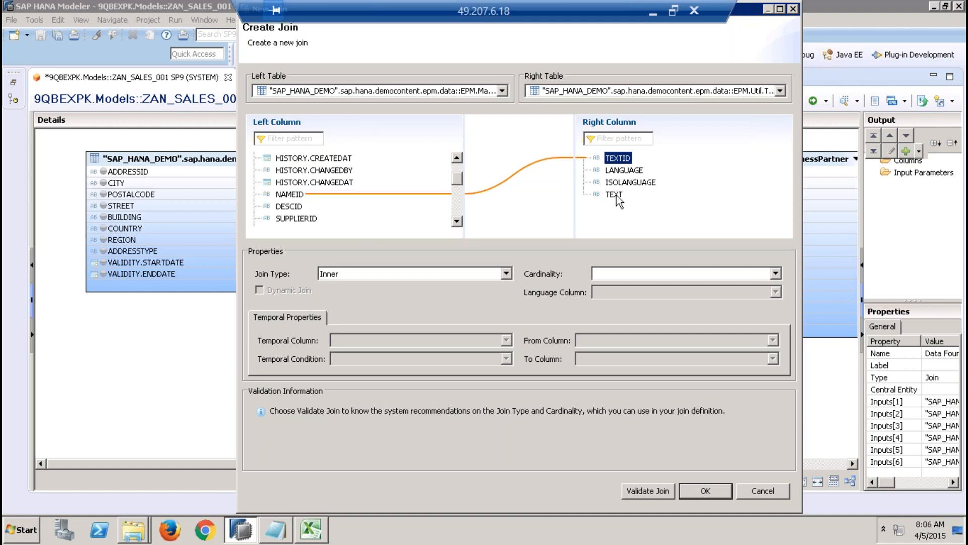
# Step: Switch to the Excel workbook and enter the sample product p1 in D29 with text key 1 in E29
pyautogui.click(316, 528)
pyautogui.click(655, 407)
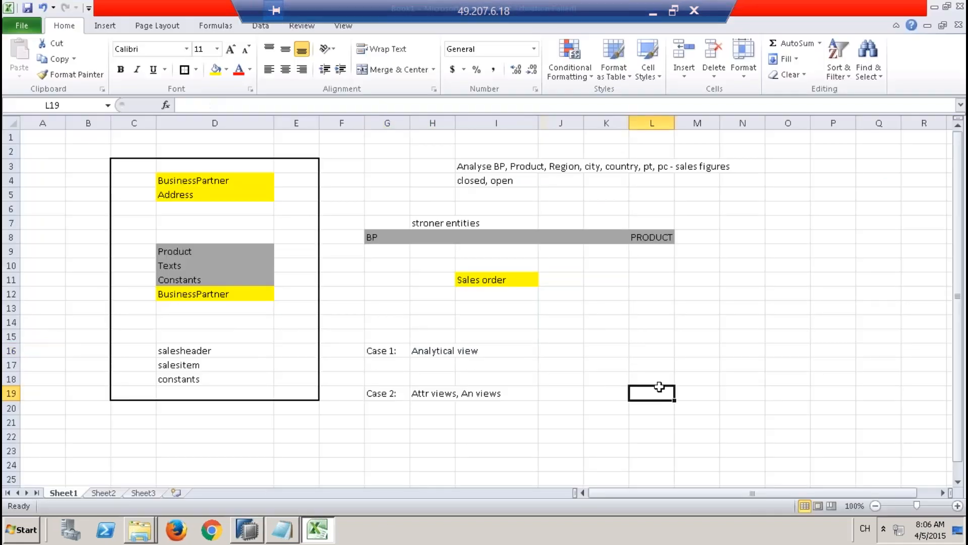
pyautogui.press('Down')
pyautogui.press('Down')
pyautogui.press('Down')
pyautogui.press('Down')
pyautogui.press('Down')
pyautogui.press('Down')
pyautogui.press('Down')
pyautogui.press('Down')
pyautogui.press('Down')
pyautogui.press('Down')
pyautogui.press('Down')
pyautogui.press('Down')
pyautogui.press('Down')
pyautogui.press('Down')
pyautogui.press('Down')
pyautogui.press('Down')
pyautogui.press('Down')
pyautogui.press('Down')
pyautogui.press('Down')
pyautogui.press('Down')
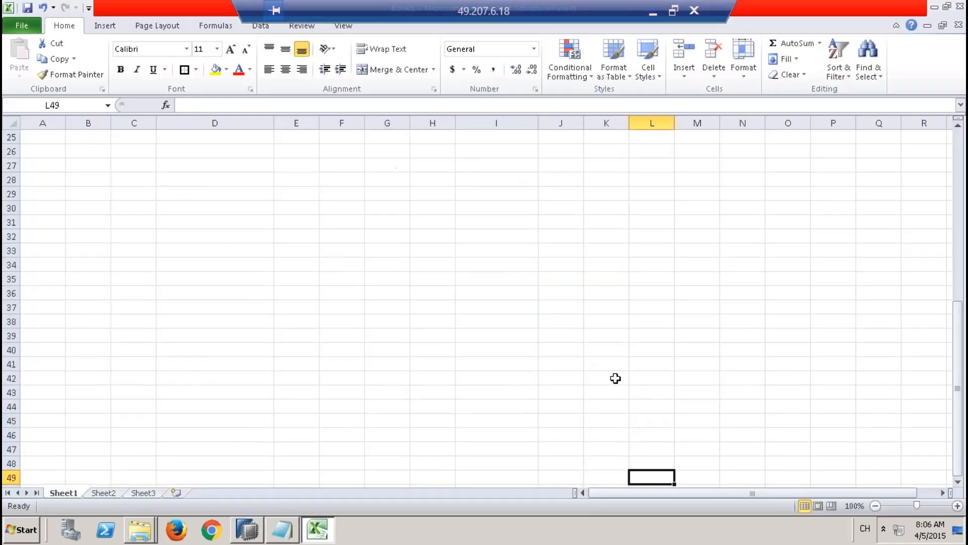
pyautogui.click(194, 187)
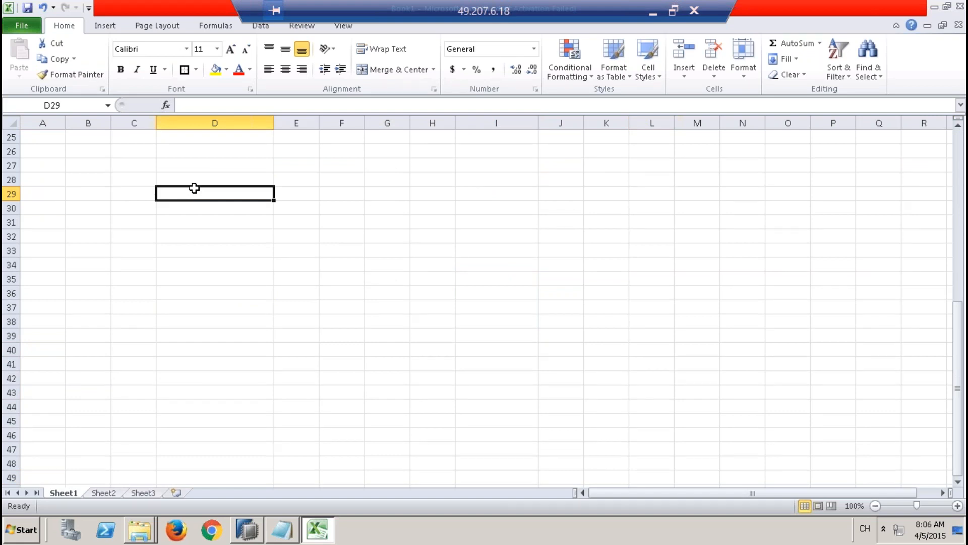
pyautogui.write('p1')
pyautogui.press('Tab')
pyautogui.write('1')
# Step: Enter the English sample text row 1, e, book in cells I29 to K29
pyautogui.press('Tab')
pyautogui.press('Tab')
pyautogui.press('Tab')
pyautogui.press('Tab')
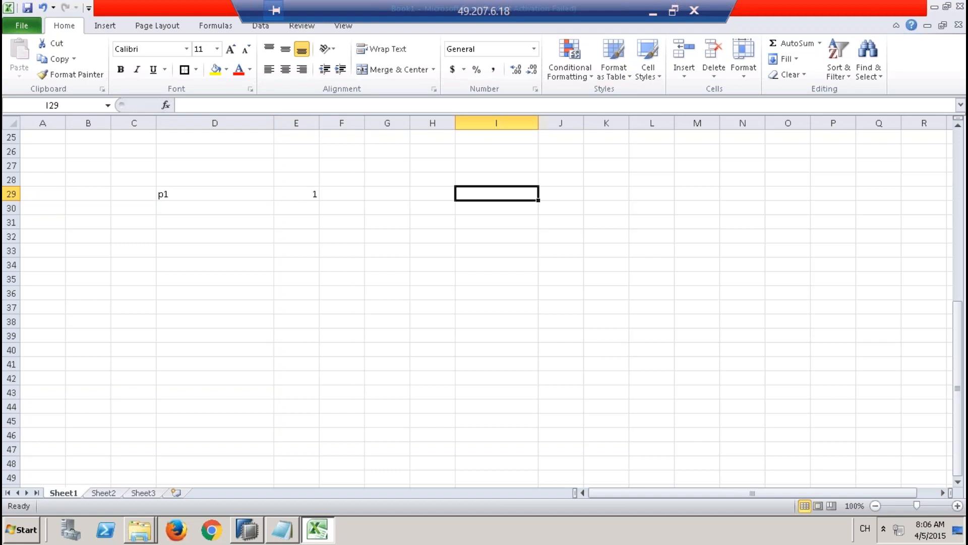
pyautogui.write('1')
pyautogui.press('Tab')
pyautogui.write('e')
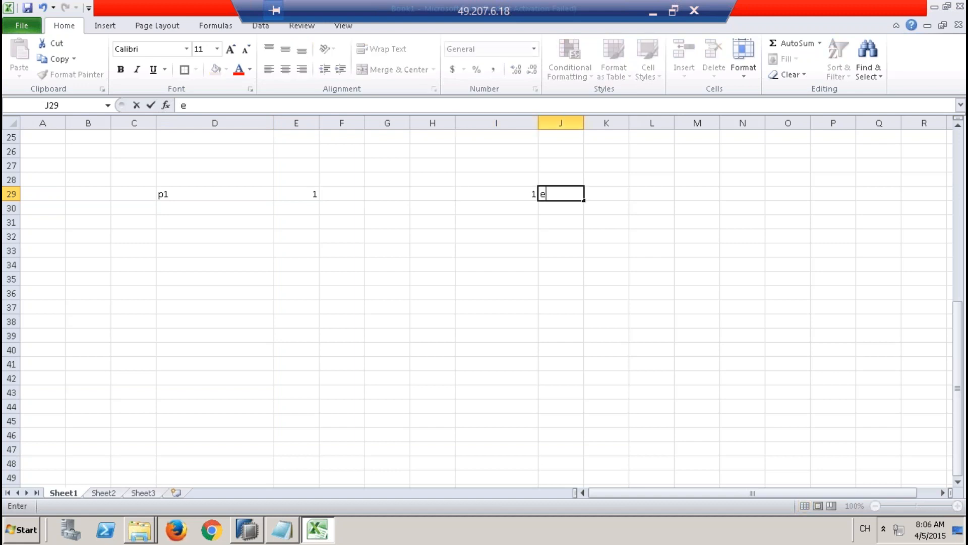
pyautogui.press('Tab')
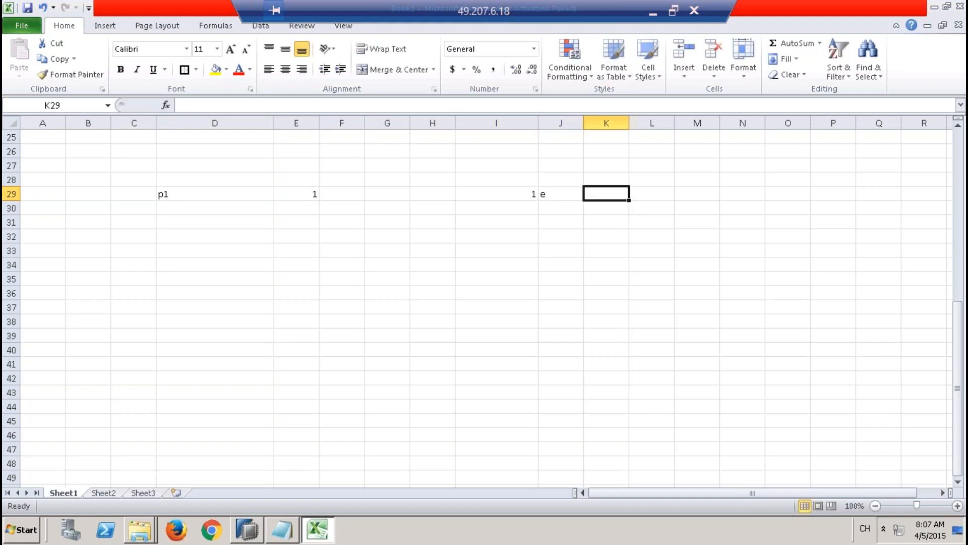
pyautogui.write('book')
pyautogui.press('Return')
# Step: Enter a second text row 1, d, ACvN in cells I30 to K30
pyautogui.press('Left')
pyautogui.press('Left')
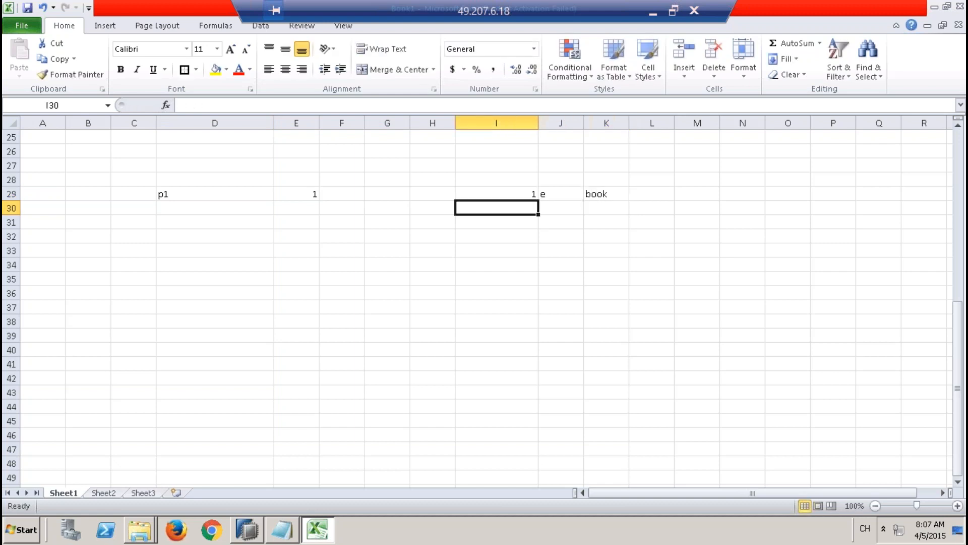
pyautogui.write('1')
pyautogui.press('Right')
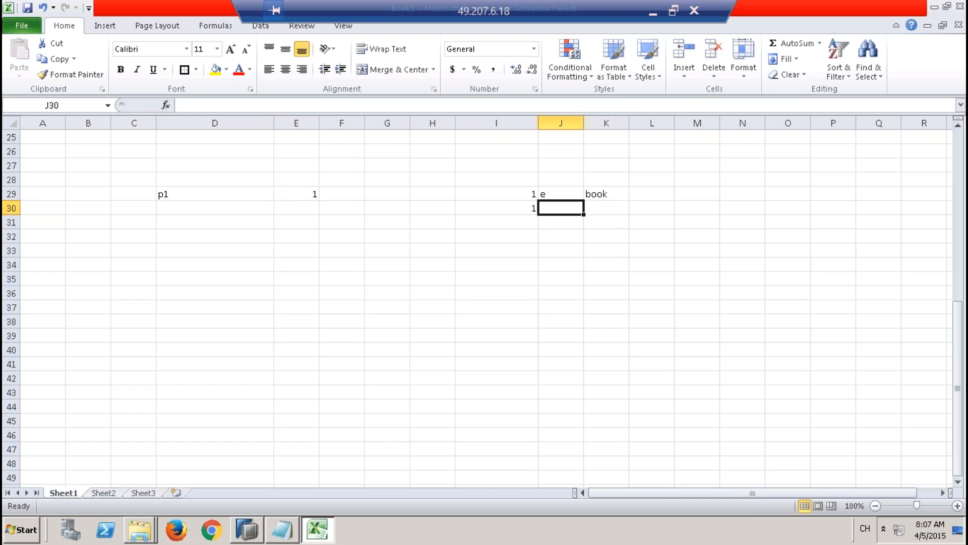
pyautogui.write('d')
pyautogui.press('Right')
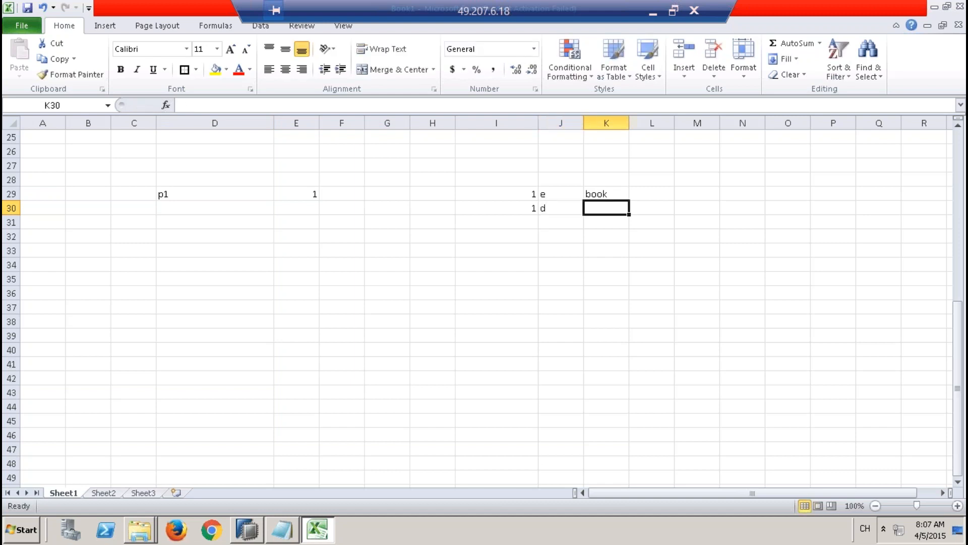
pyautogui.write('ACvN')
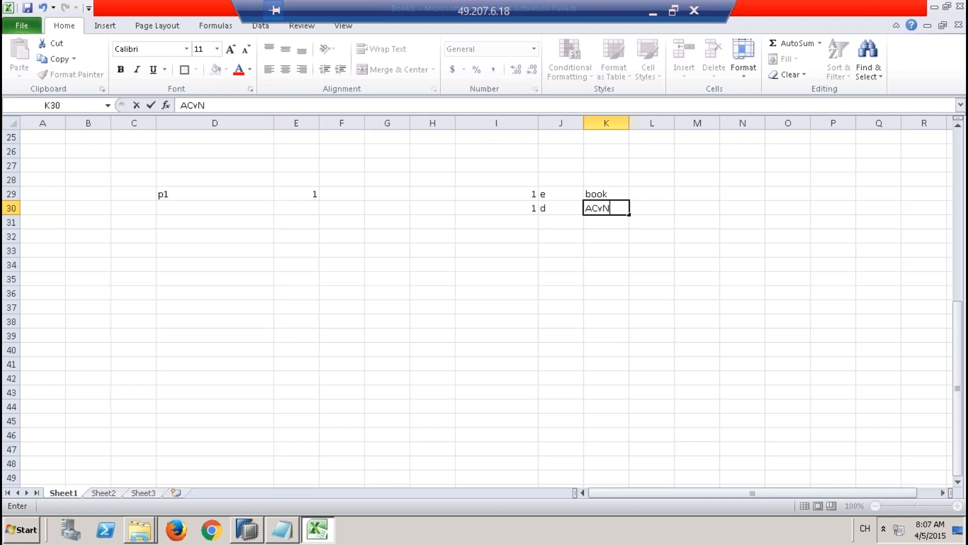
pyautogui.press('Return')
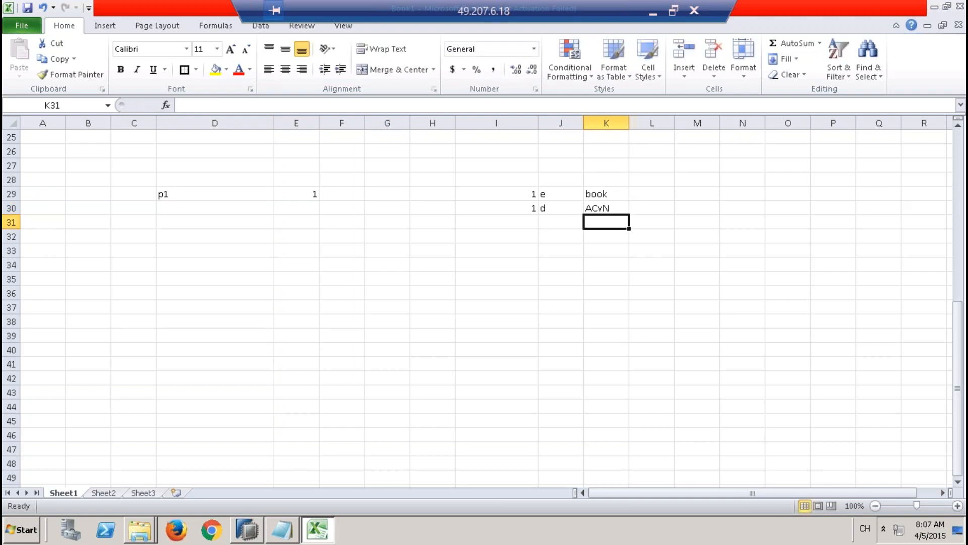
# Step: Compare the product's text key in E29 with the text table keys in I29 and I30
pyautogui.click(297, 194)
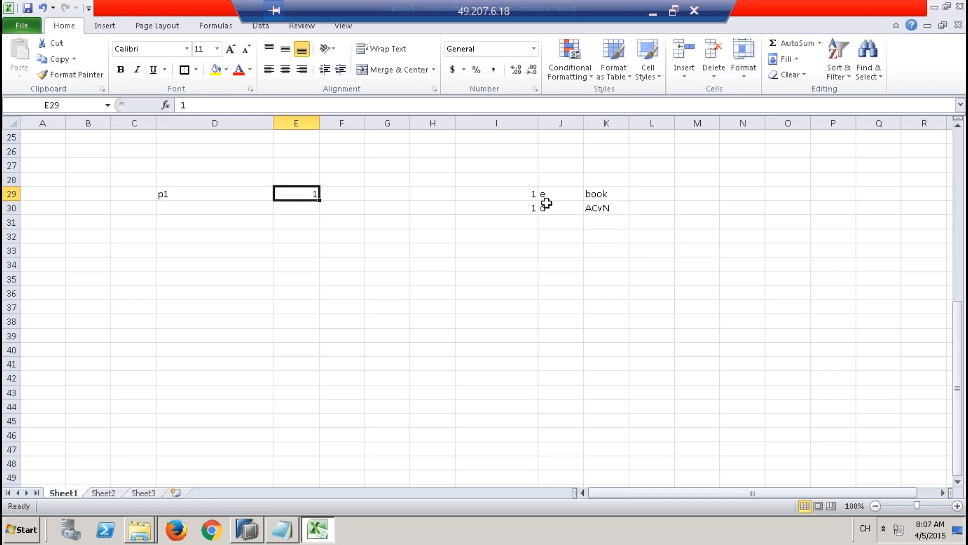
pyautogui.click(523, 192)
pyautogui.click(293, 192)
pyautogui.click(522, 195)
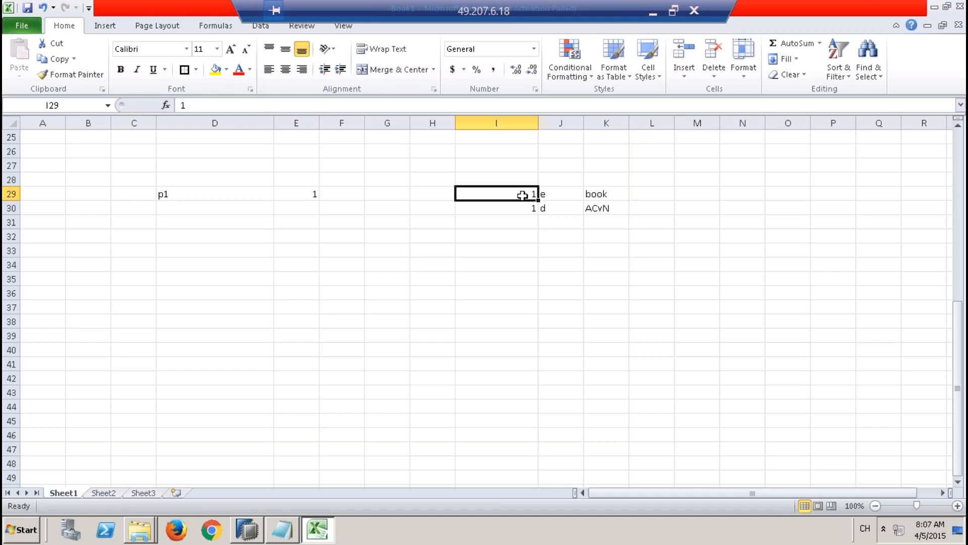
pyautogui.click(314, 195)
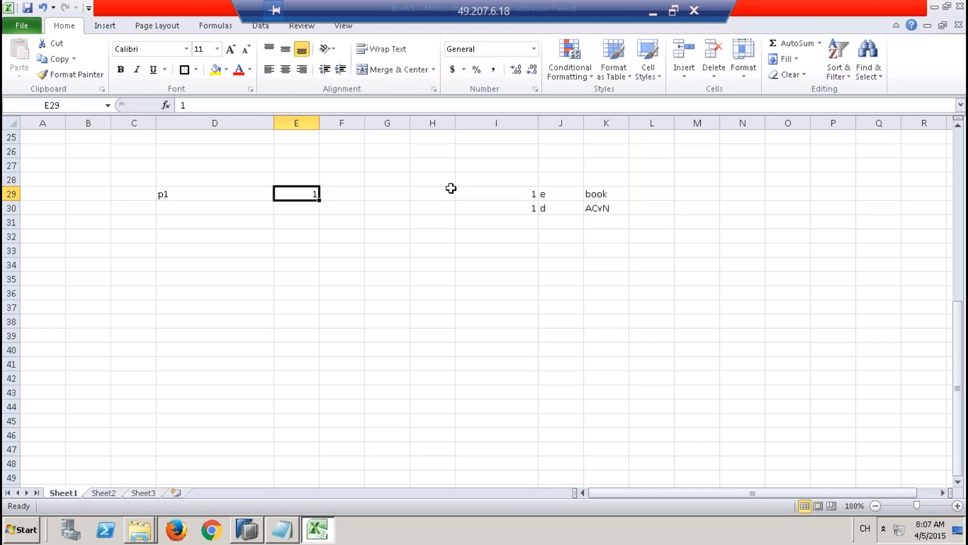
pyautogui.click(497, 193)
pyautogui.click(309, 193)
pyautogui.click(497, 208)
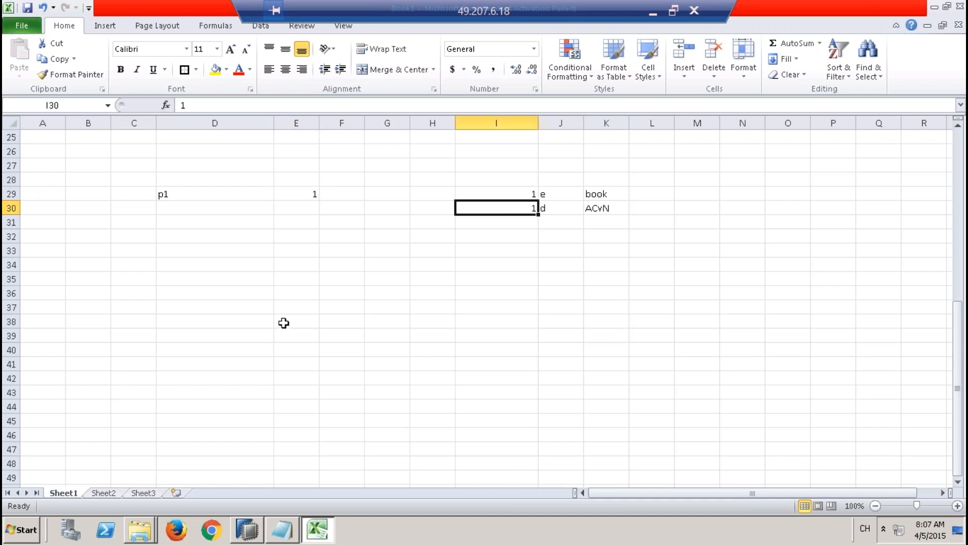
# Step: Enter the first join result row, p1 and book, in cells F37 and G37
pyautogui.click(330, 309)
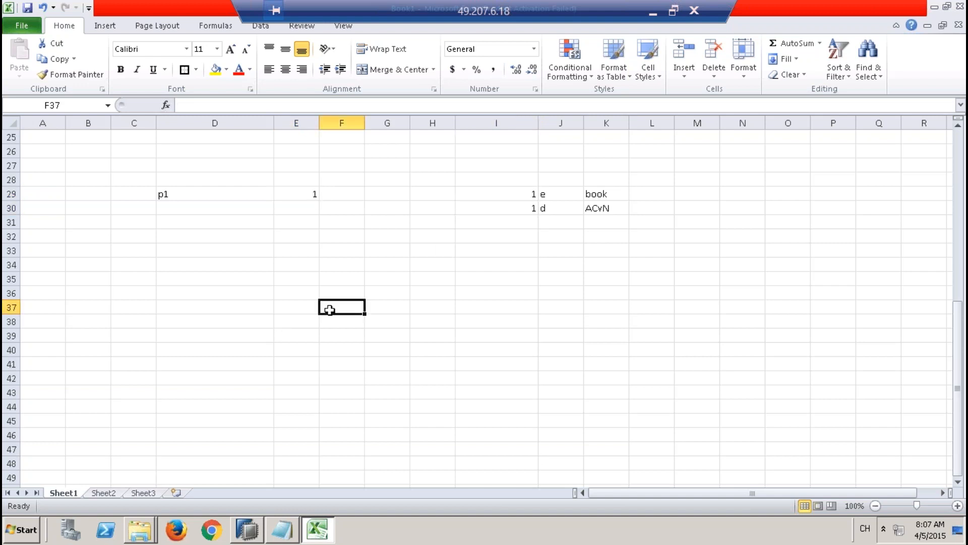
pyautogui.write('p1')
pyautogui.press('Tab')
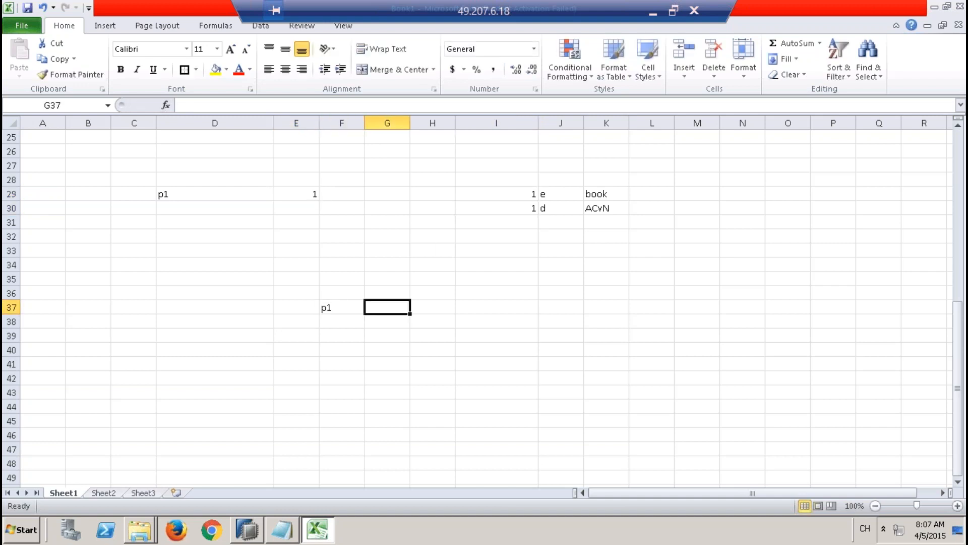
pyautogui.write('book')
pyautogui.click(433, 321)
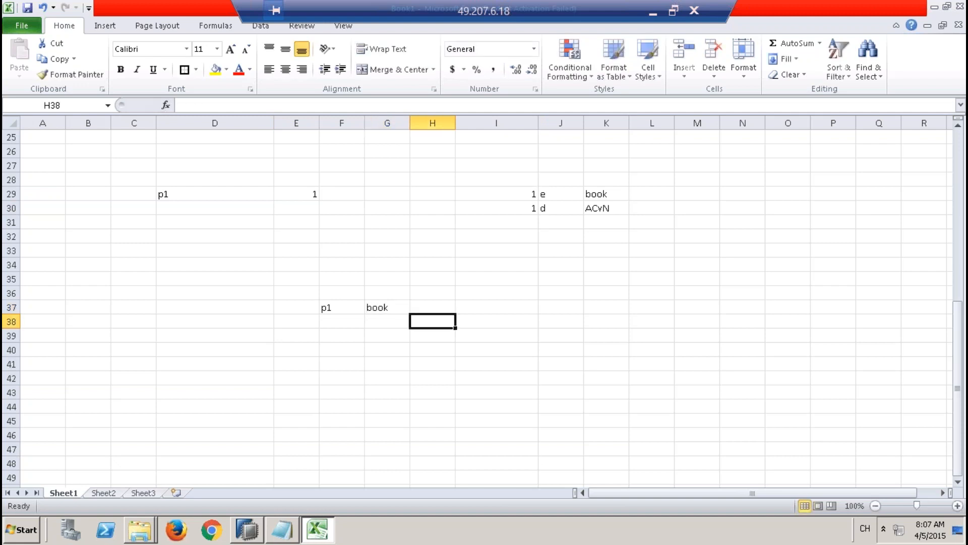
# Step: Add a second result row with p1 in F38 and the text ACvN copied from K30 into G38
pyautogui.press('Left')
pyautogui.press('Left')
pyautogui.write('p1')
pyautogui.press('Tab')
pyautogui.click(621, 211)
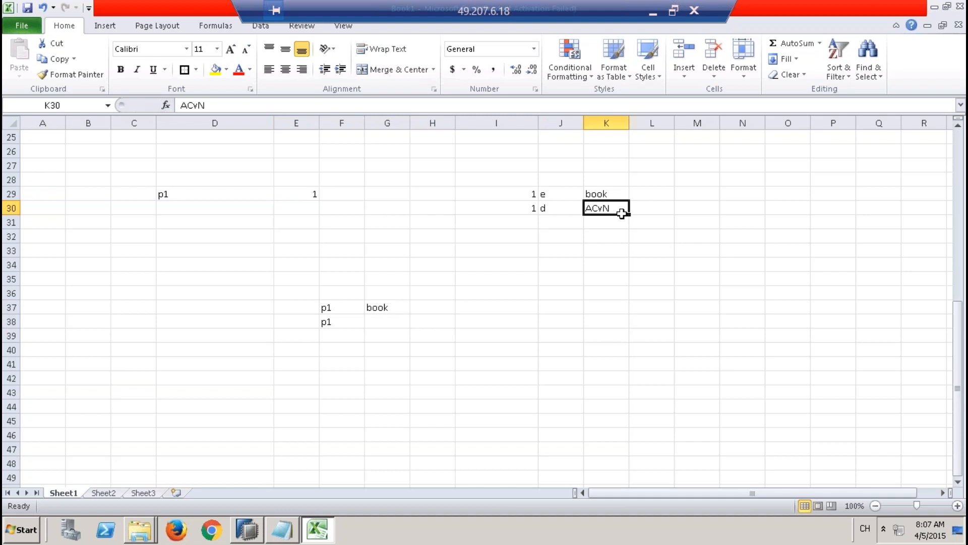
pyautogui.hotkey('ctrl', 'c')
pyautogui.click(391, 319)
pyautogui.hotkey('ctrl', 'v')
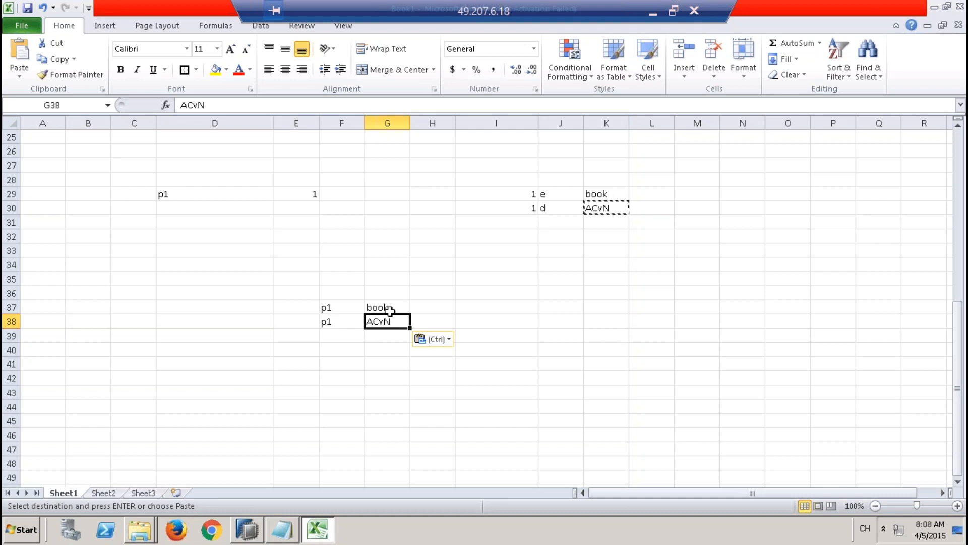
# Step: Examine how the key in E29 relates to the keys, language codes and texts of the text table rows
pyautogui.click(311, 195)
pyautogui.click(529, 196)
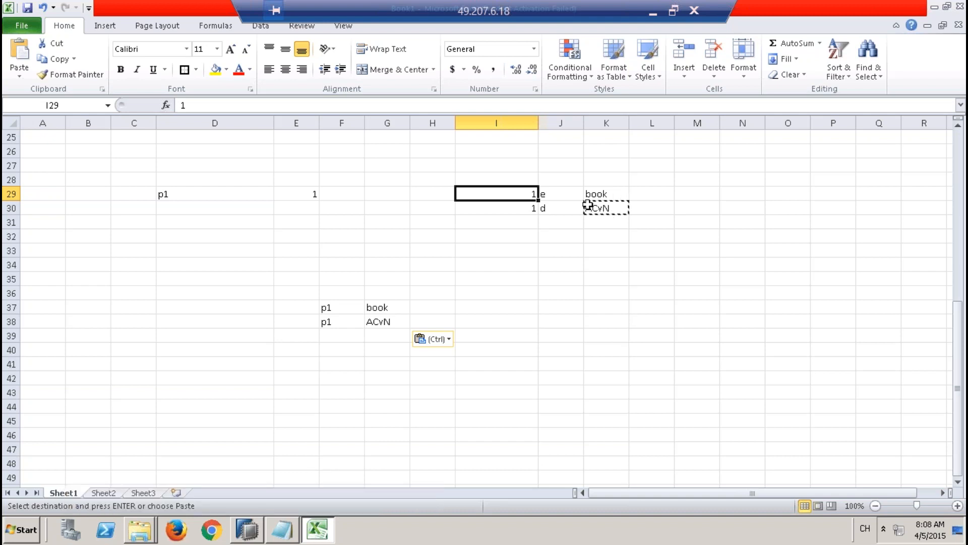
pyautogui.click(546, 193)
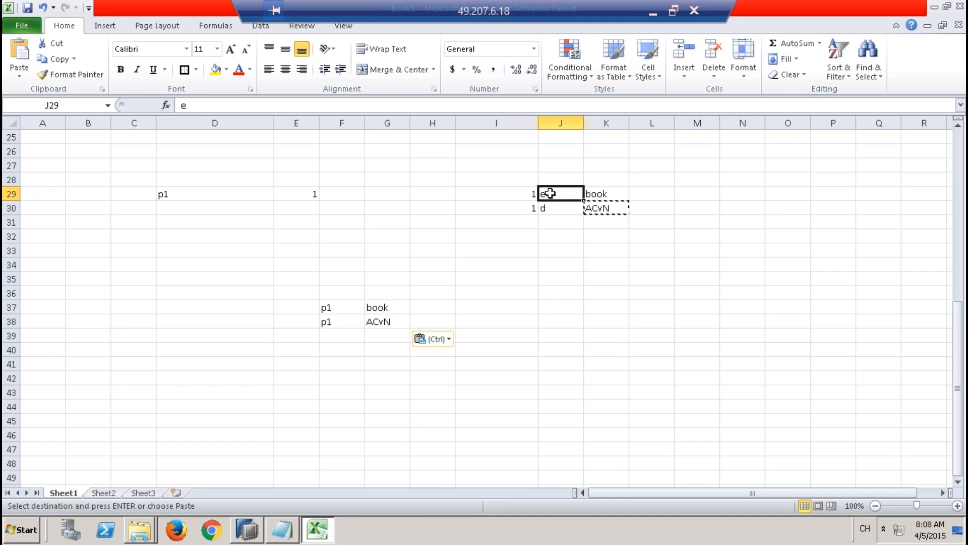
pyautogui.moveTo(507, 193); pyautogui.dragTo(633, 249)
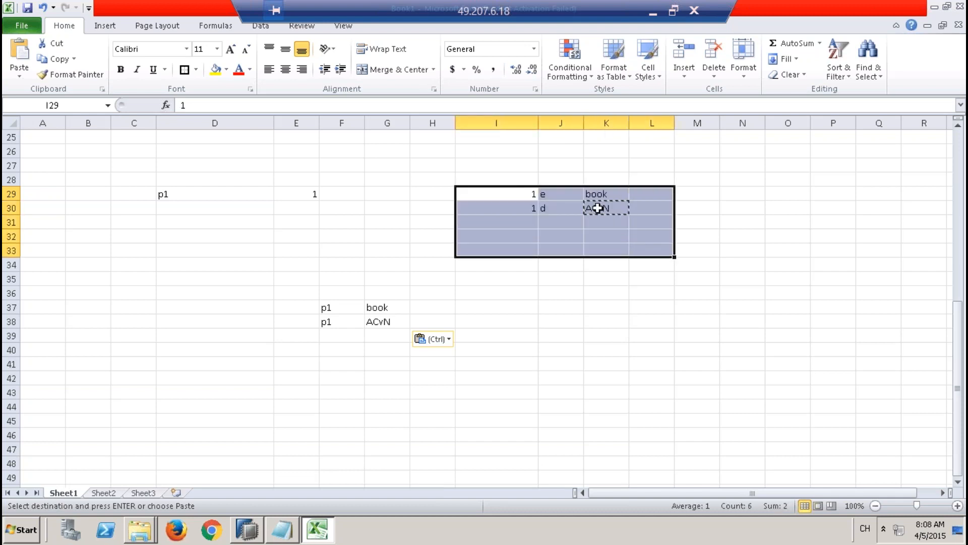
# Step: Write the filter condition where lang = 'e' in J32 below the language codes
pyautogui.click(565, 180)
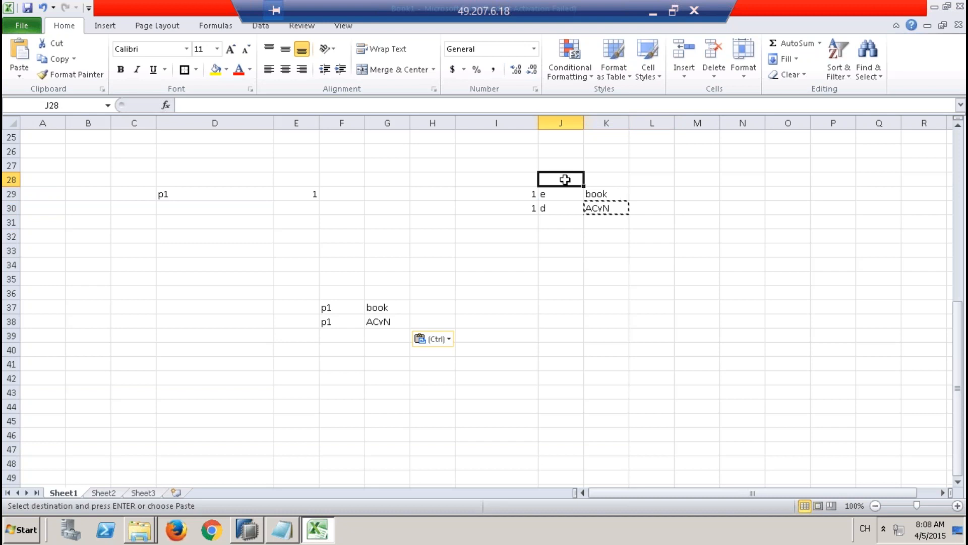
pyautogui.press('Down')
pyautogui.press('Down')
pyautogui.press('Down')
pyautogui.press('Down')
pyautogui.write('w')
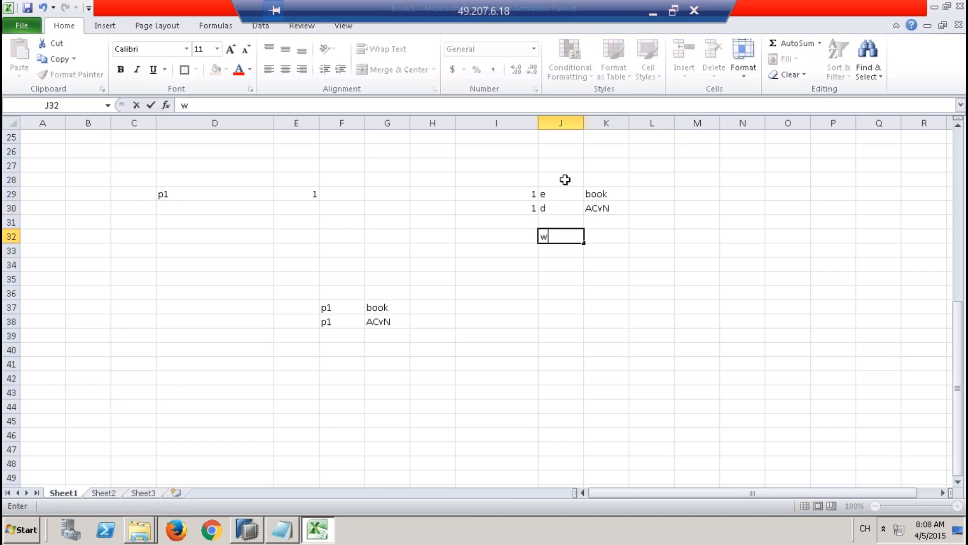
pyautogui.write("here lang='e'")
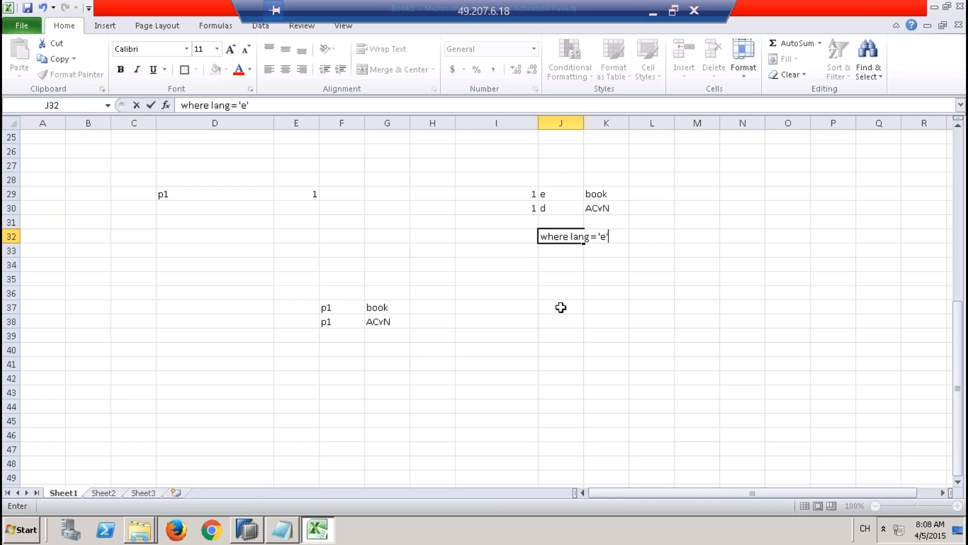
pyautogui.click(561, 307)
# Step: Highlight the English text row I29:K29 with a yellow fill
pyautogui.click(527, 194)
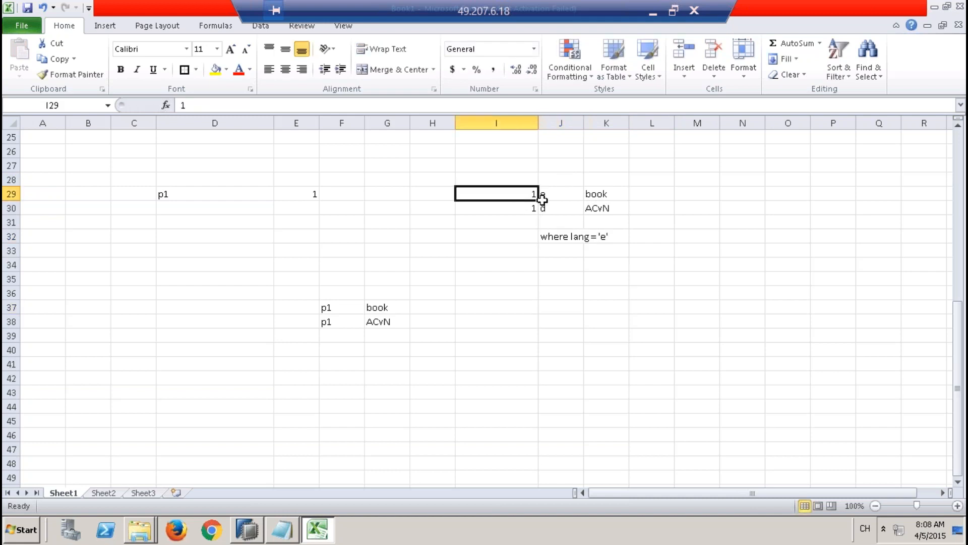
pyautogui.moveTo(542, 198); pyautogui.dragTo(609, 195)
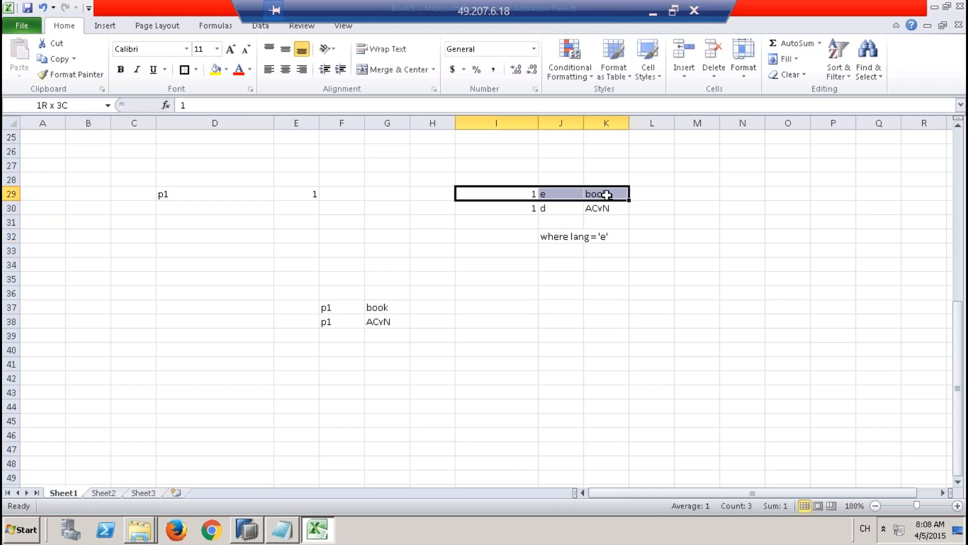
pyautogui.click(215, 70)
# Step: Clear the second result row, p1 with ACvN, from F38:G38
pyautogui.click(514, 191)
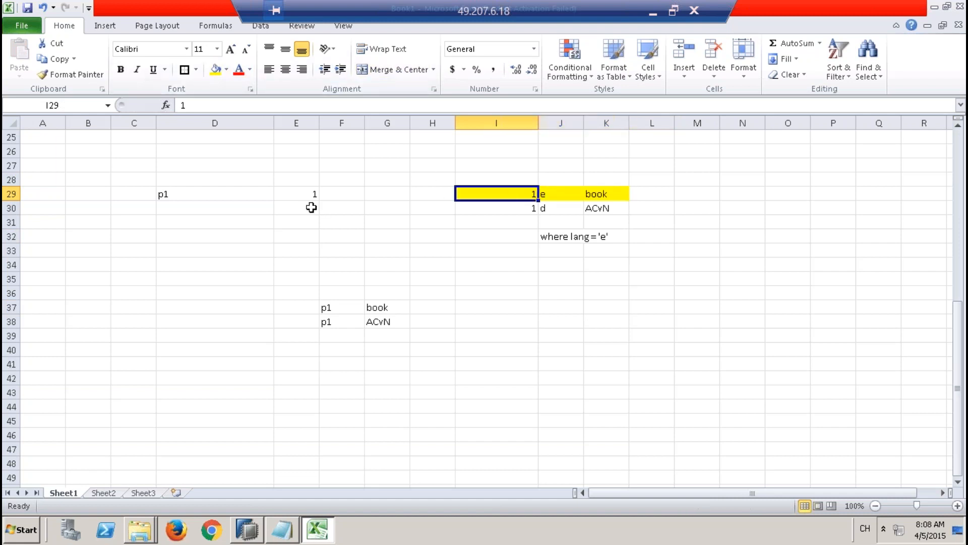
pyautogui.click(298, 195)
pyautogui.click(567, 193)
pyautogui.moveTo(568, 193); pyautogui.dragTo(555, 244)
pyautogui.click(508, 194)
pyautogui.click(309, 195)
pyautogui.moveTo(334, 325); pyautogui.dragTo(388, 322)
pyautogui.press('Delete')
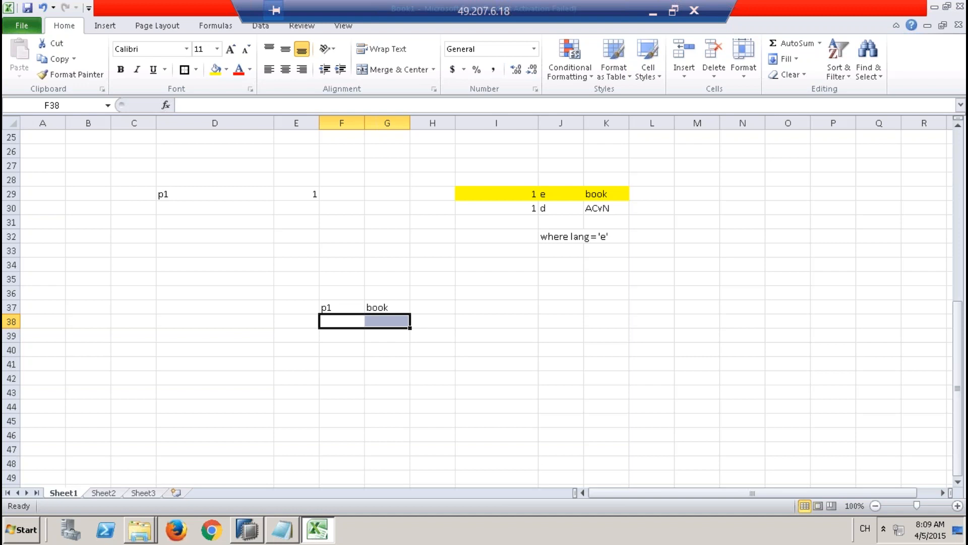
# Step: Undo the clearing of the second result row, the yellow fill and the language condition entry
pyautogui.hotkey('ctrl', 'z')
pyautogui.hotkey('ctrl', 'z')
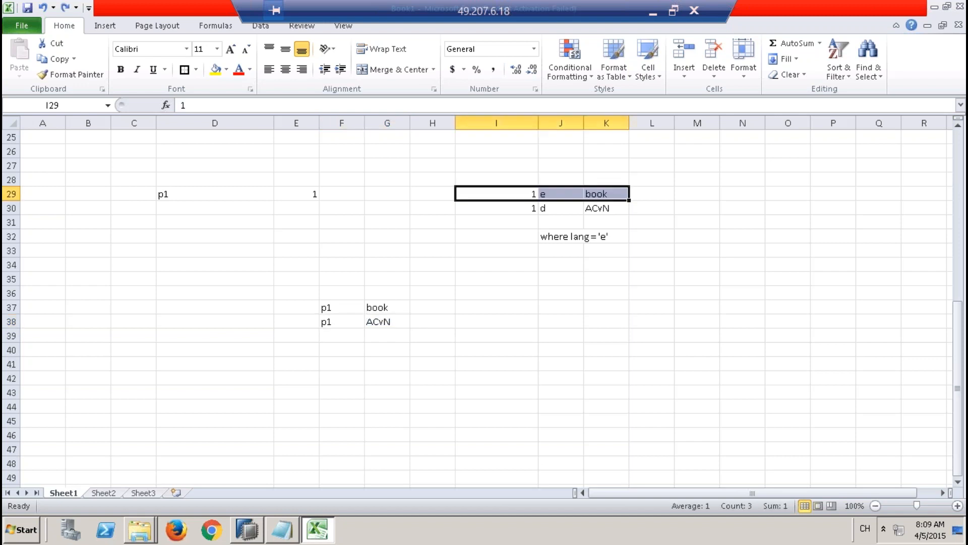
pyautogui.hotkey('ctrl', 'z')
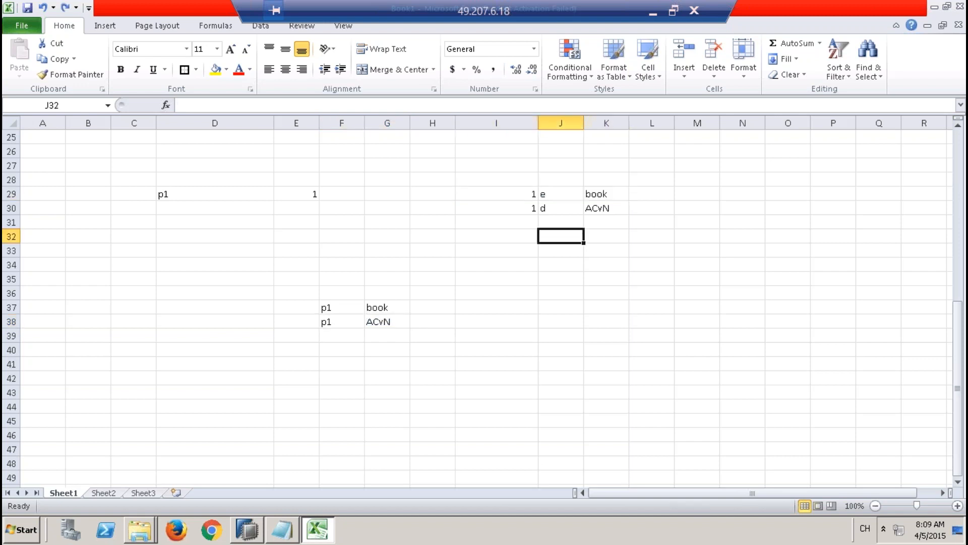
# Step: Match the product's text key in E29 against both text table keys in I29:I30 again
pyautogui.moveTo(525, 193); pyautogui.dragTo(528, 205)
pyautogui.click(302, 194)
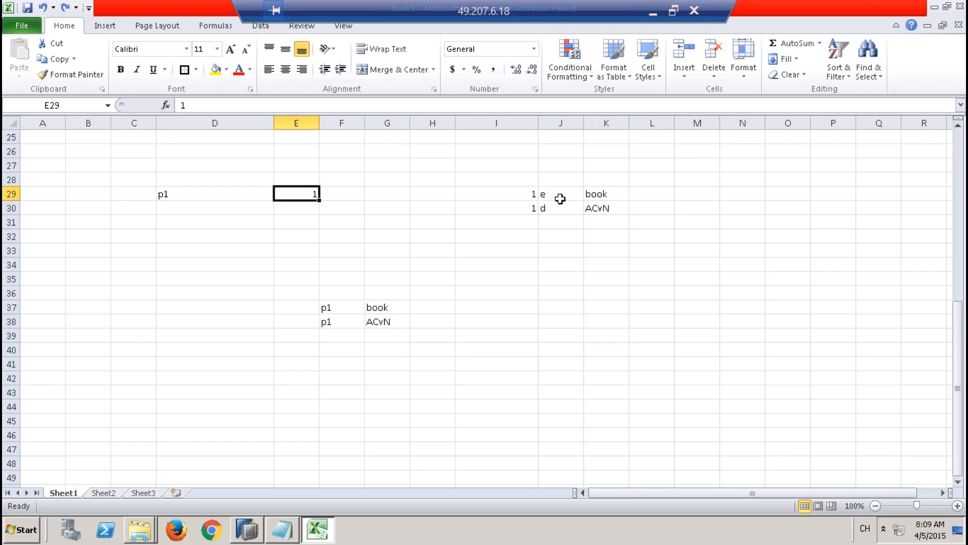
pyautogui.click(525, 192)
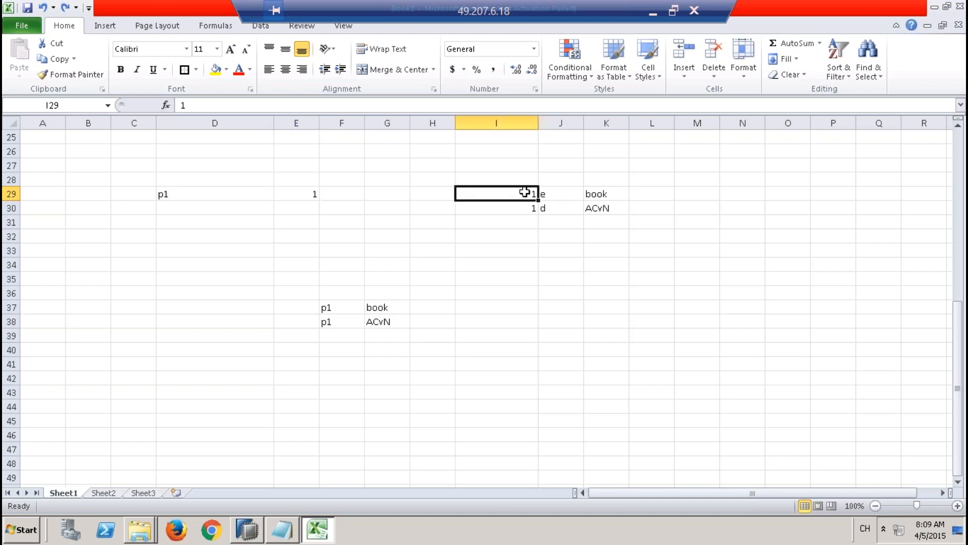
pyautogui.keyDown('shift'); pyautogui.click(527, 205); pyautogui.keyUp('shift')
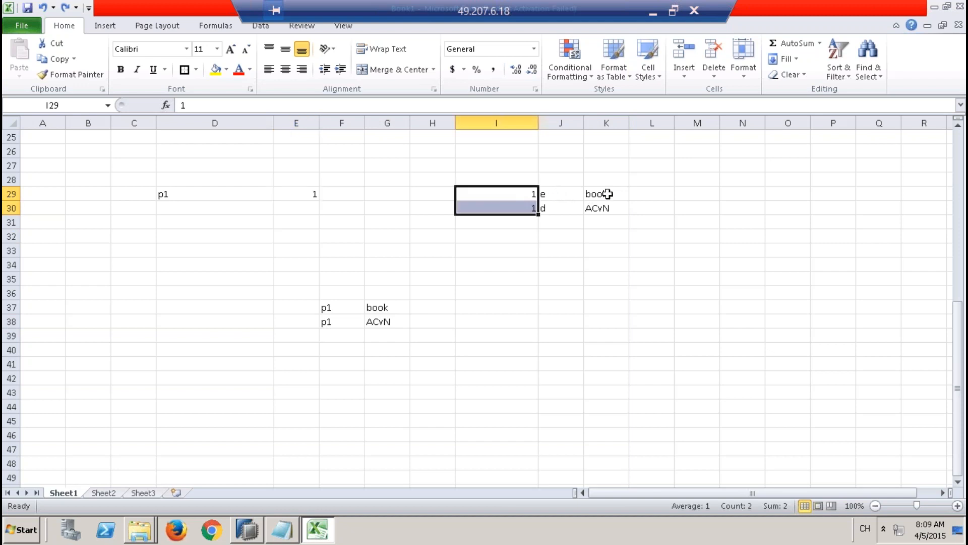
# Step: Compare the language codes in J29:J30 and match product p1's key in E29 against the text table keys in I29:I30
pyautogui.click(555, 194)
pyautogui.moveTo(556, 194); pyautogui.dragTo(556, 208)
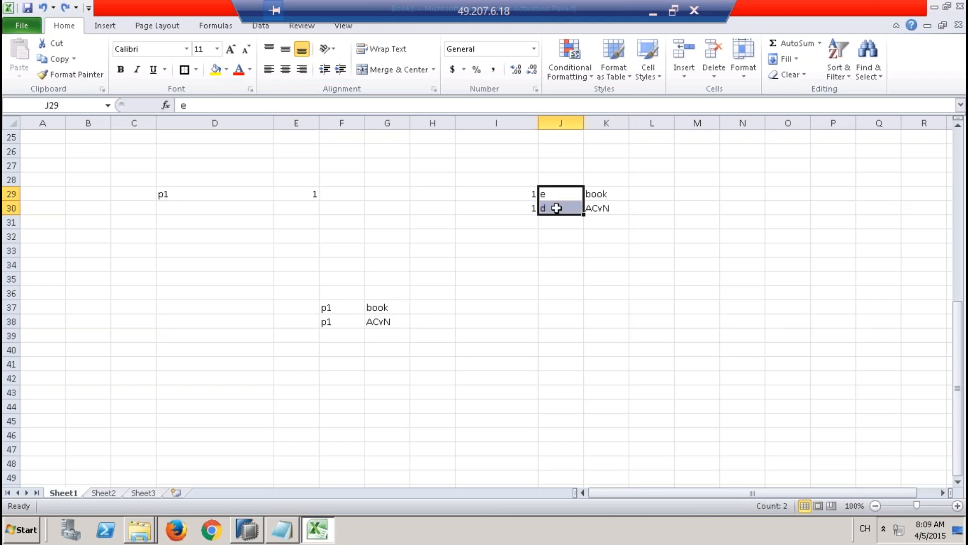
pyautogui.click(295, 193)
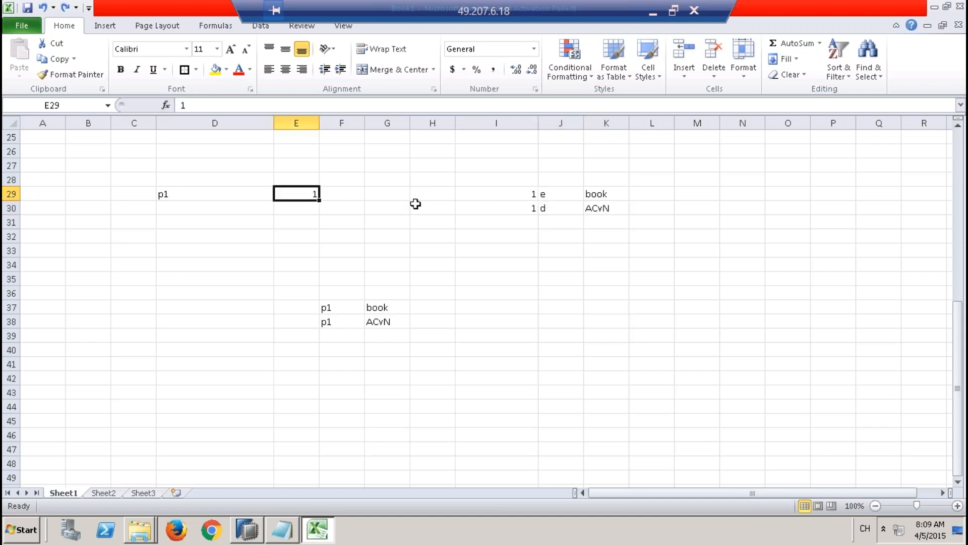
pyautogui.click(206, 195)
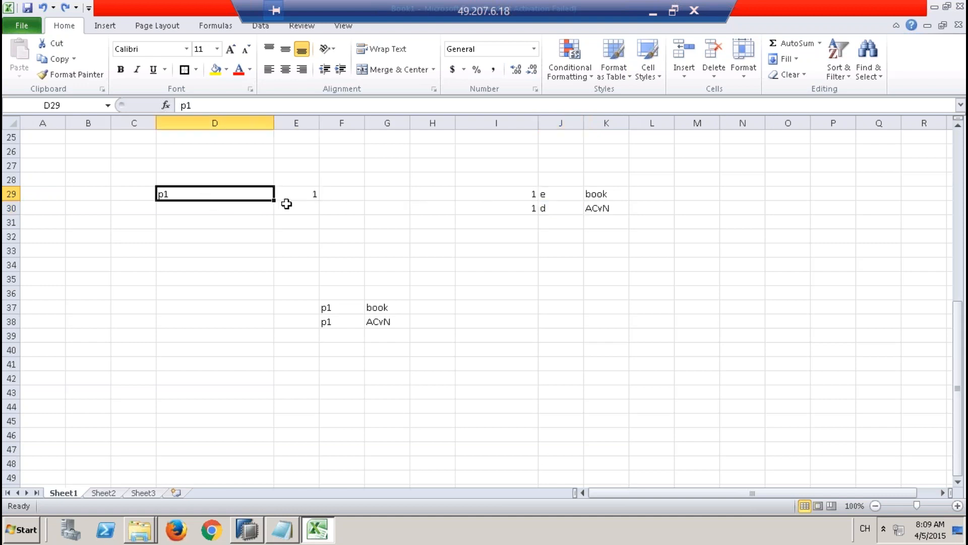
pyautogui.click(296, 193)
pyautogui.click(420, 233)
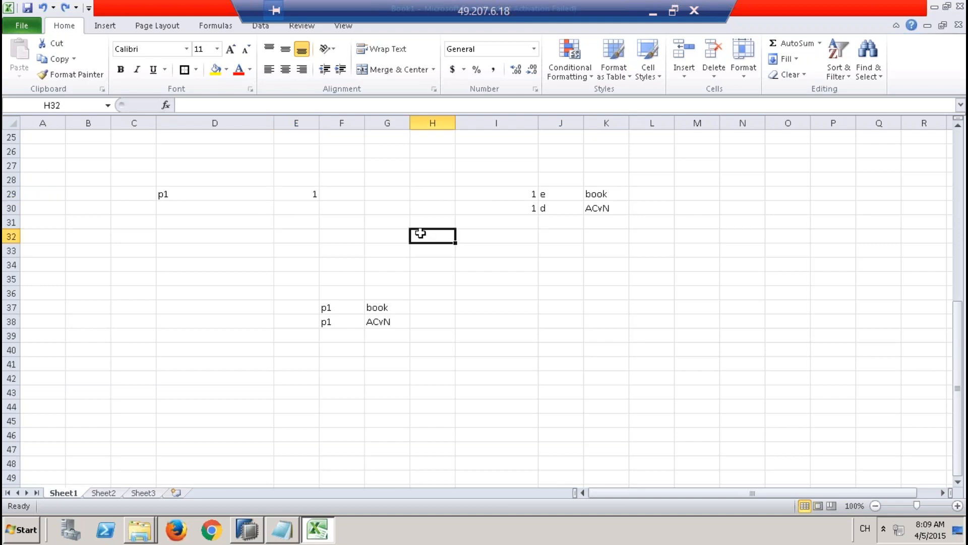
pyautogui.click(532, 182)
pyautogui.click(536, 197)
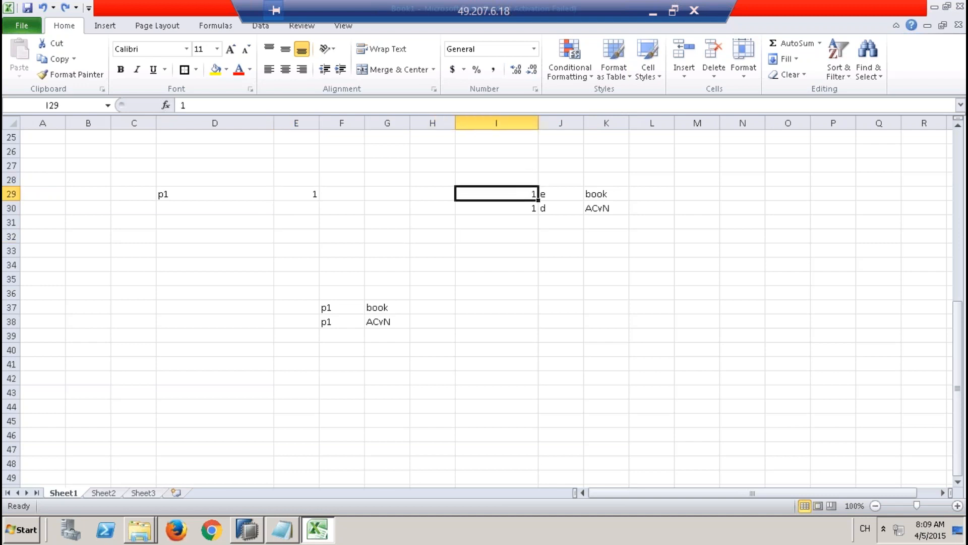
pyautogui.click(313, 193)
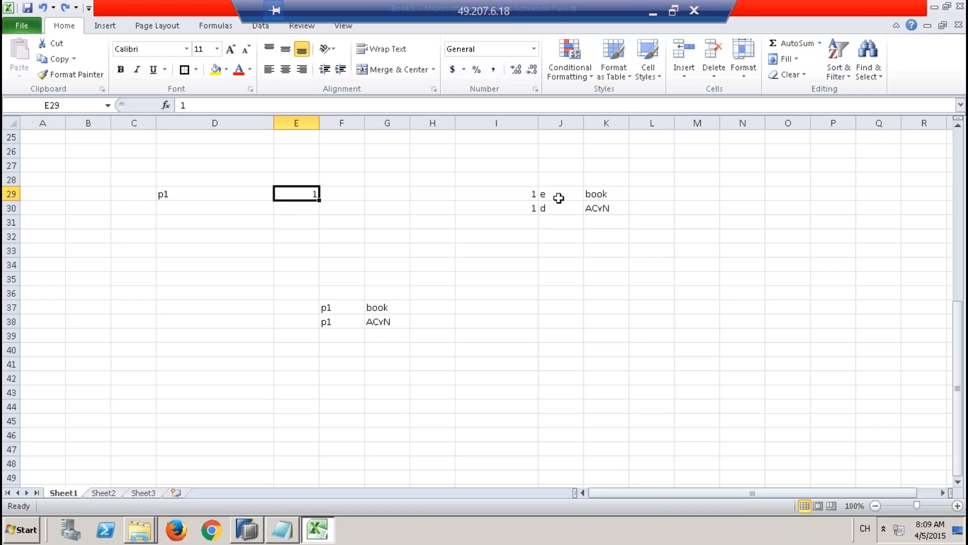
pyautogui.click(519, 196)
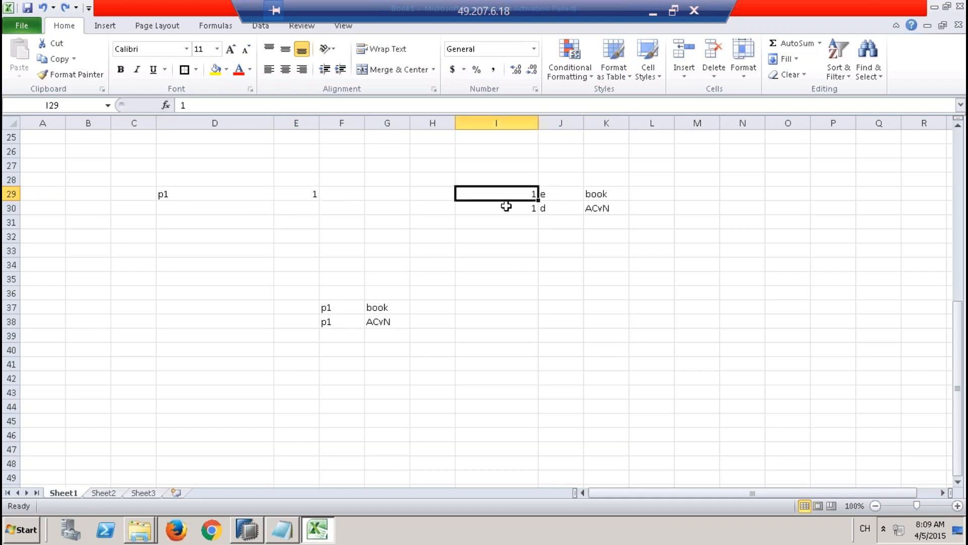
pyautogui.keyDown('shift'); pyautogui.click(506, 205); pyautogui.keyUp('shift')
pyautogui.click(309, 195)
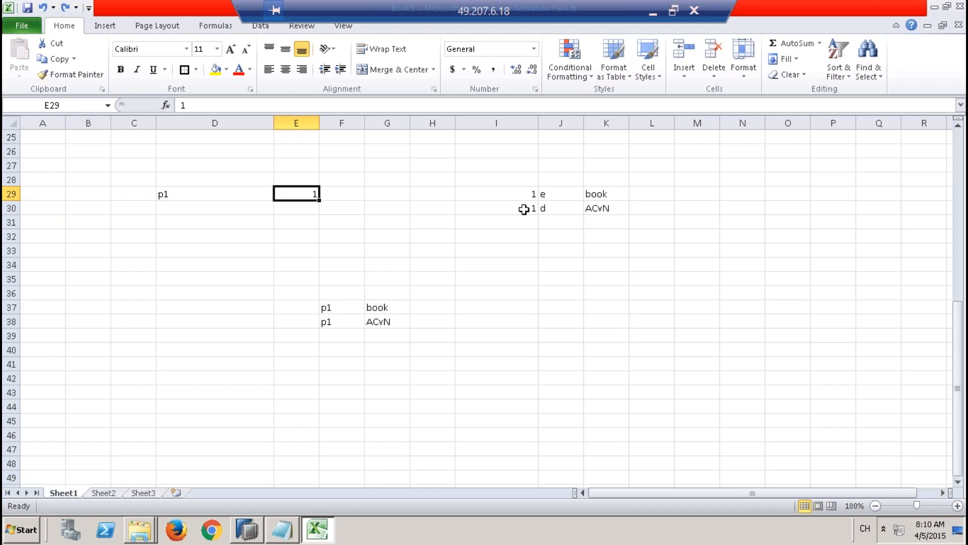
# Step: Examine the product and text cells of both joined result rows in F37:G38
pyautogui.click(347, 307)
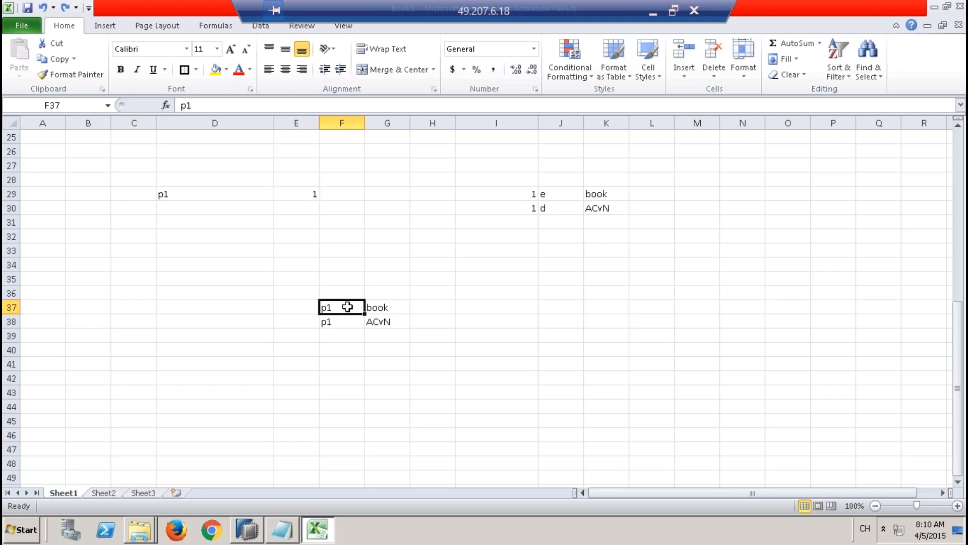
pyautogui.click(378, 309)
pyautogui.click(359, 321)
pyautogui.click(398, 323)
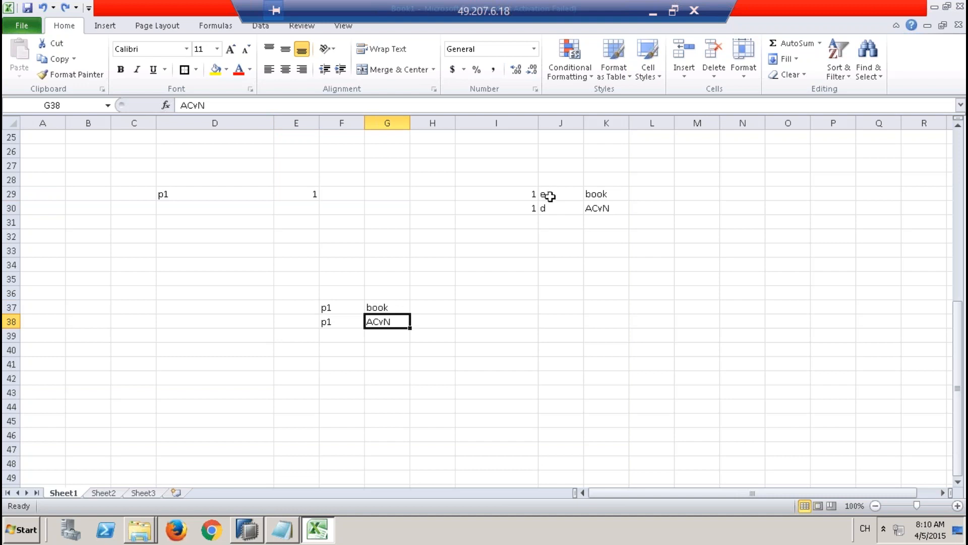
# Step: Enter the language condition lang=e in J32 below the text table
pyautogui.moveTo(522, 192); pyautogui.dragTo(594, 193)
pyautogui.click(554, 236)
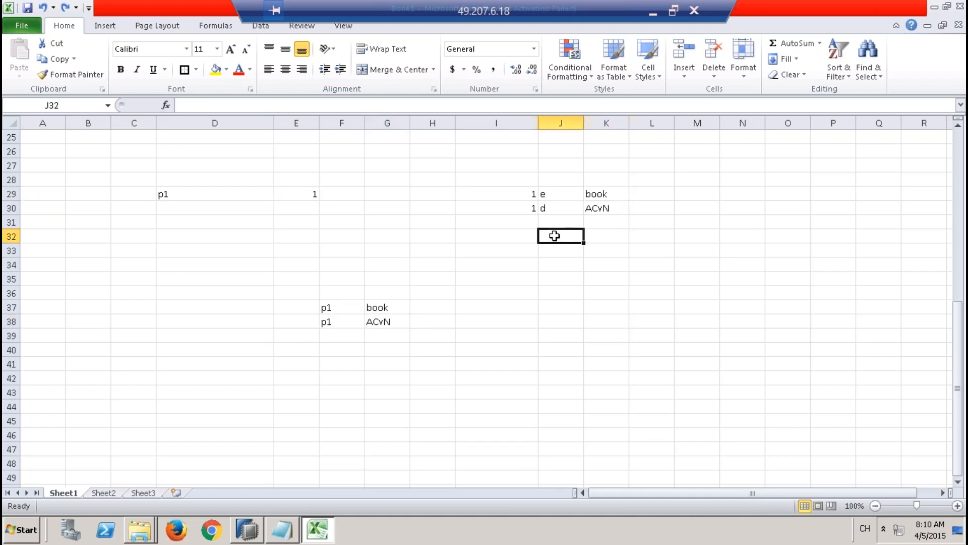
pyautogui.write('la')
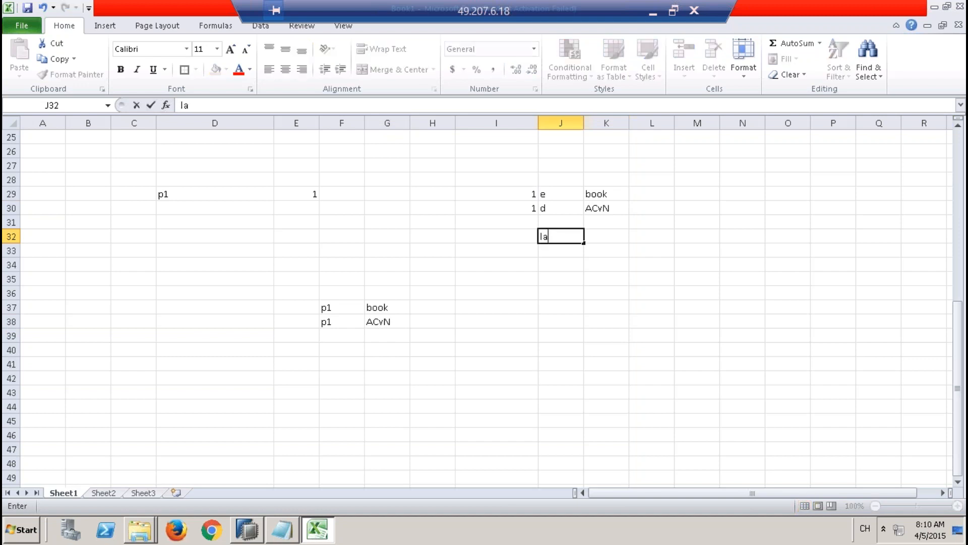
pyautogui.write('ng=e')
pyautogui.click(547, 275)
# Step: Fill the English text row I29:K29 with yellow and match its key to the product's key in E29
pyautogui.moveTo(519, 193); pyautogui.dragTo(594, 193)
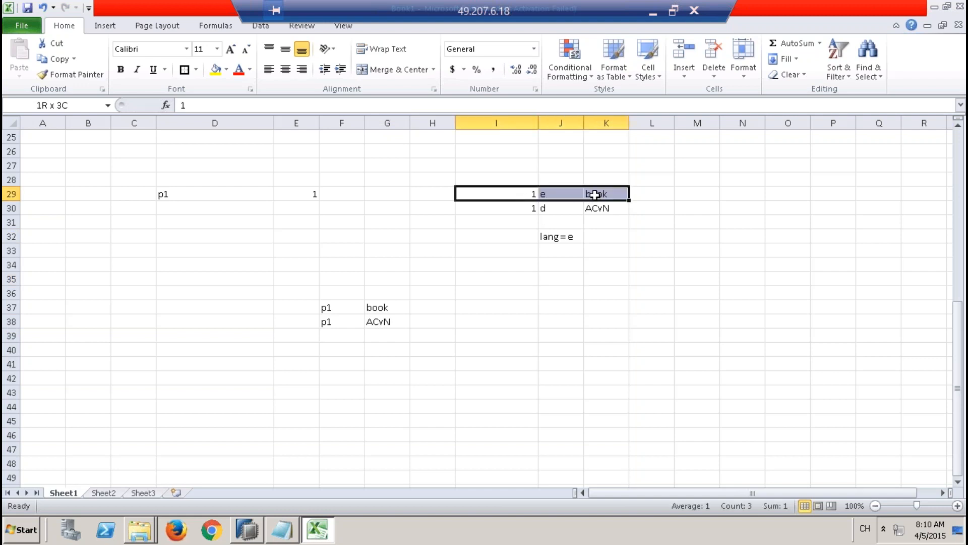
pyautogui.click(216, 69)
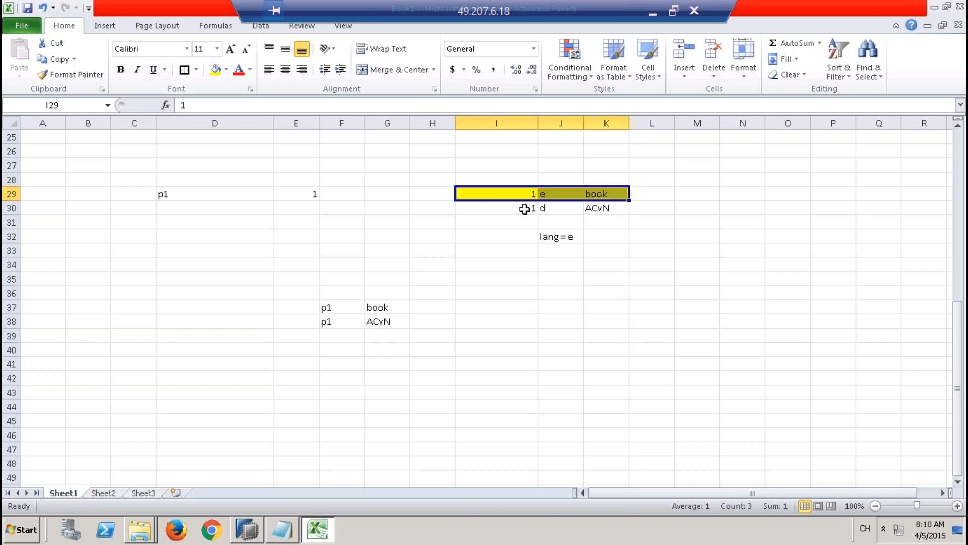
pyautogui.click(489, 195)
pyautogui.moveTo(490, 195); pyautogui.dragTo(613, 192)
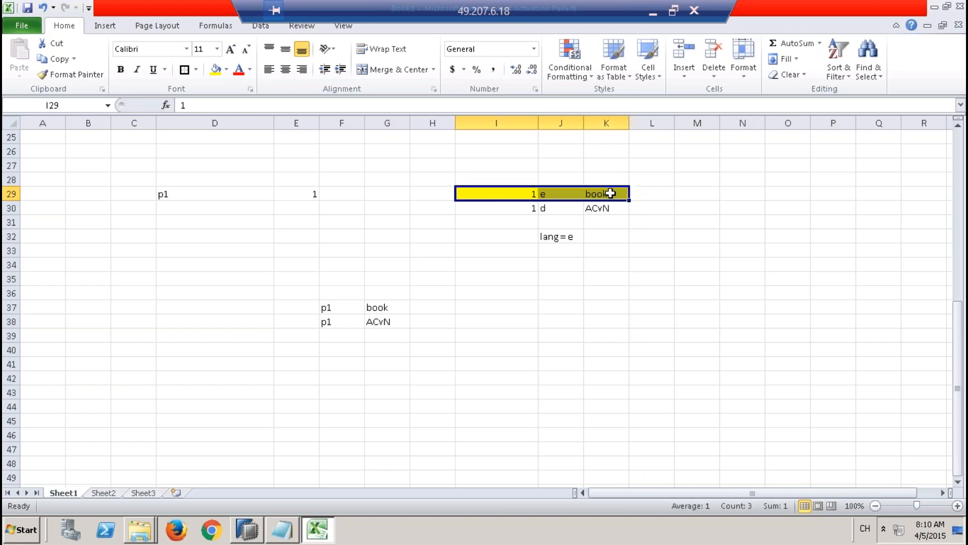
pyautogui.click(308, 194)
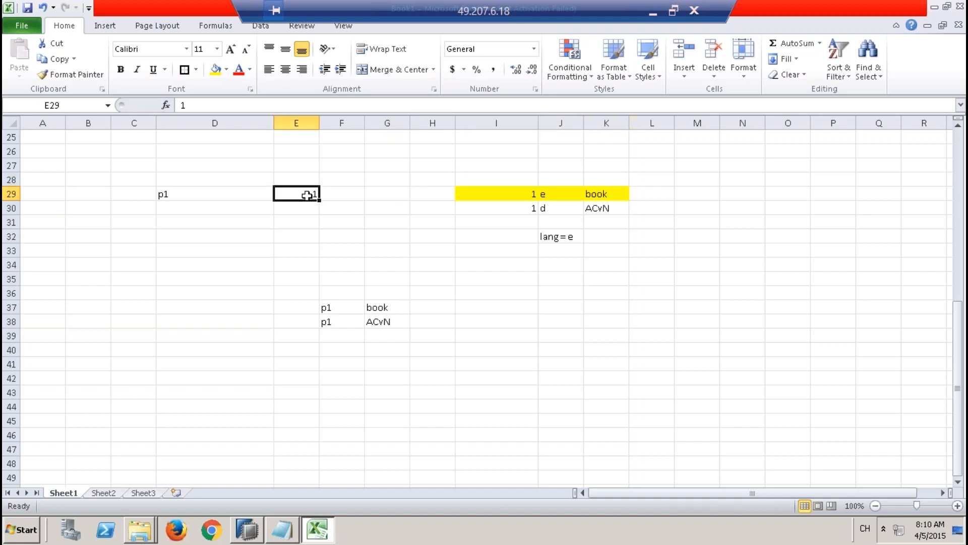
pyautogui.click(514, 193)
pyautogui.click(290, 194)
# Step: Clear the second joined result row, F38:G38
pyautogui.click(361, 325)
pyautogui.moveTo(363, 325); pyautogui.dragTo(381, 321)
pyautogui.press('Delete')
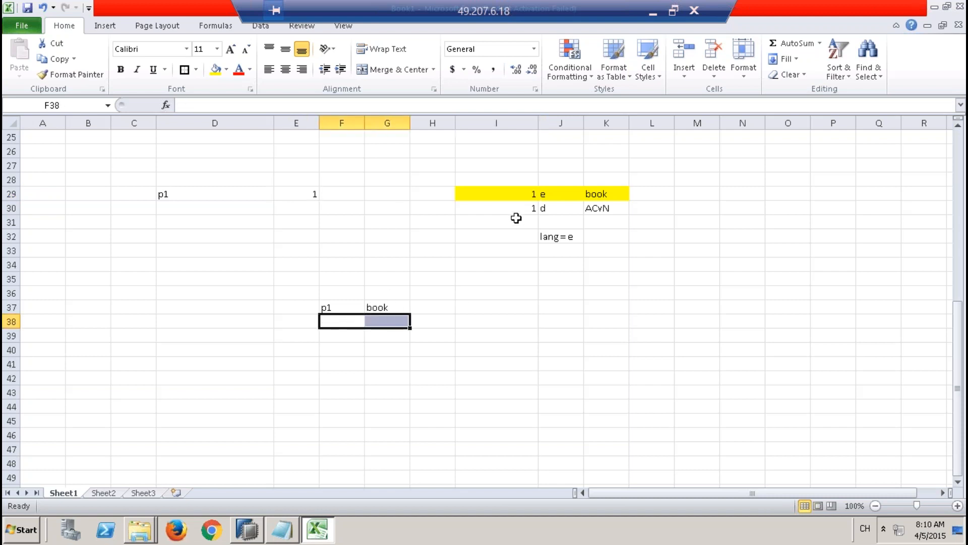
# Step: Apply strikethrough font formatting to the non-English text row I30:K30
pyautogui.moveTo(519, 211); pyautogui.dragTo(597, 208)
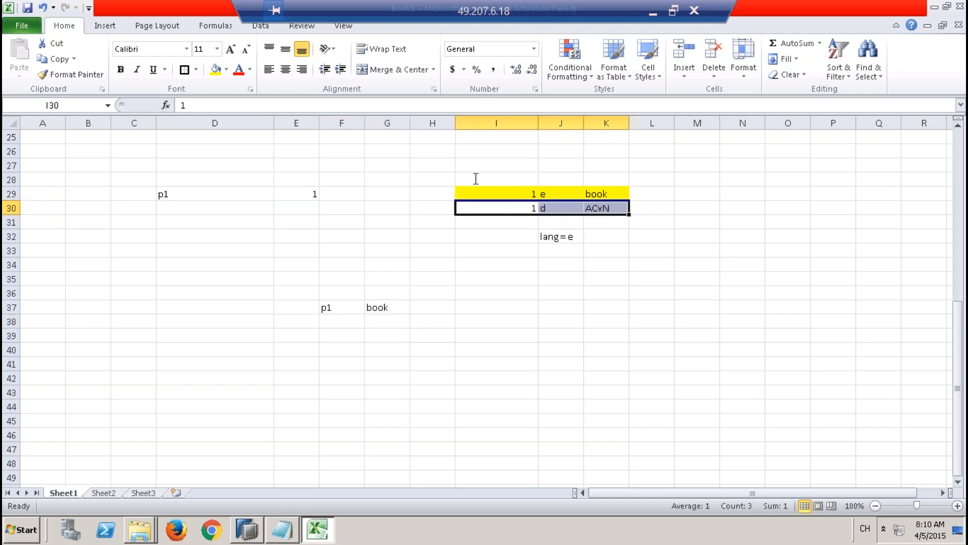
pyautogui.rightClick(484, 207)
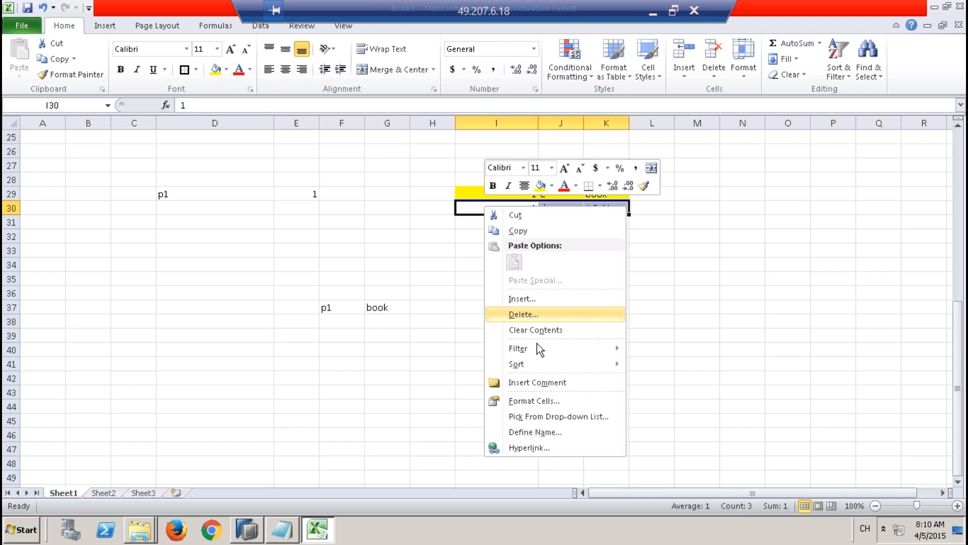
pyautogui.click(534, 400)
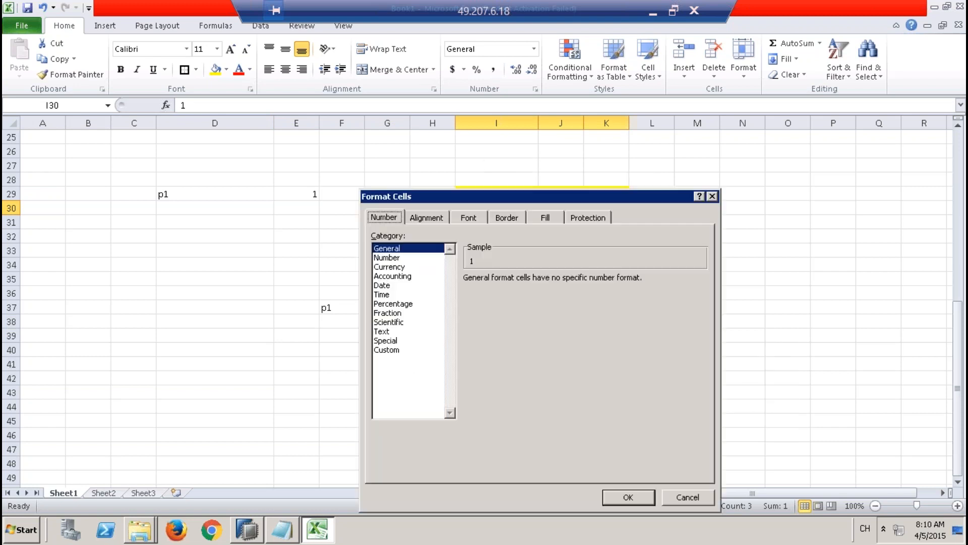
pyautogui.click(468, 218)
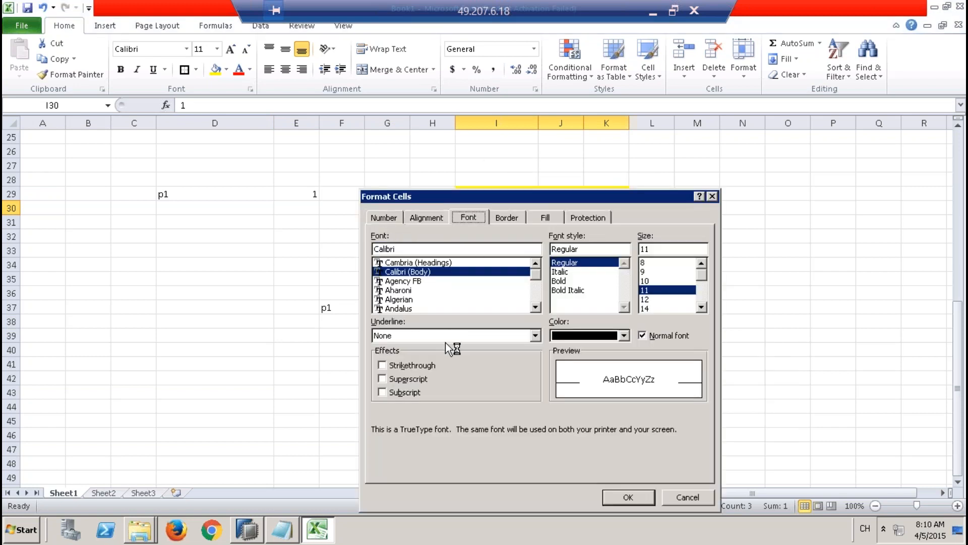
pyautogui.click(421, 366)
pyautogui.click(643, 494)
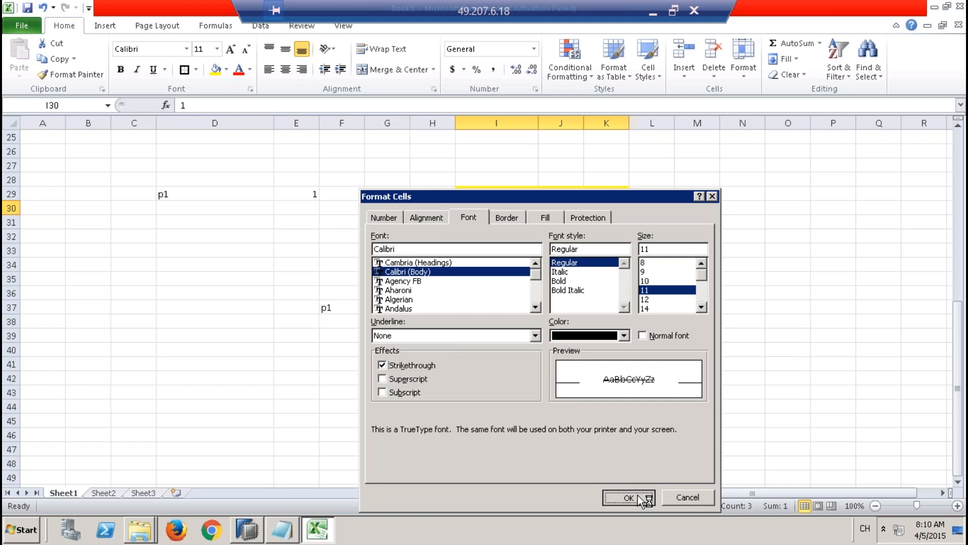
pyautogui.click(661, 307)
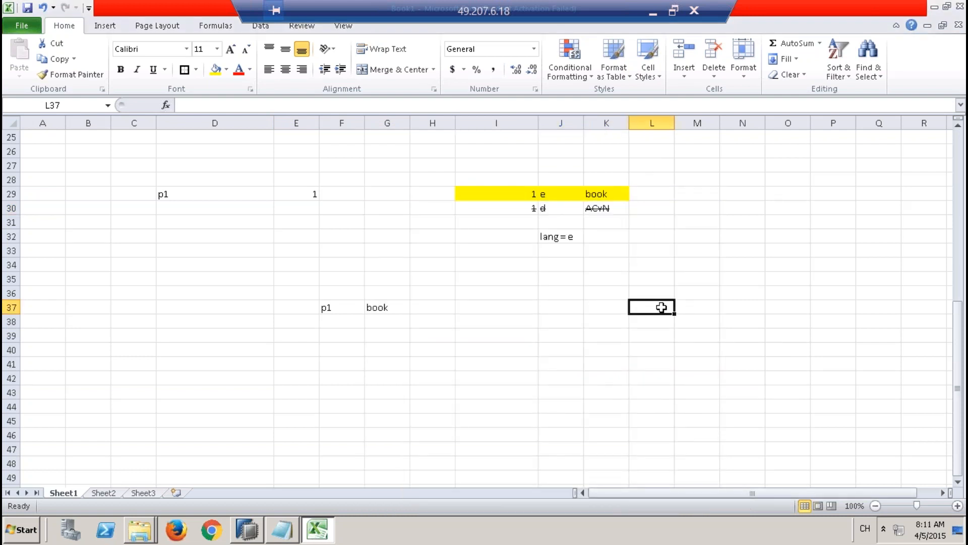
# Step: Trace the language condition in J32 through the highlighted text row I29:K29 to the joined result in F37:G37
pyautogui.click(557, 235)
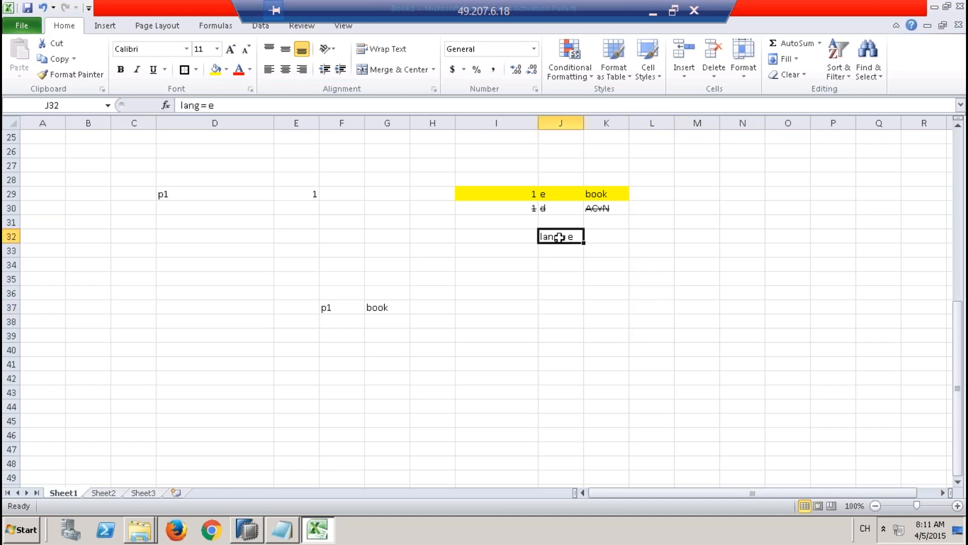
pyautogui.click(524, 192)
pyautogui.moveTo(559, 190); pyautogui.dragTo(616, 192)
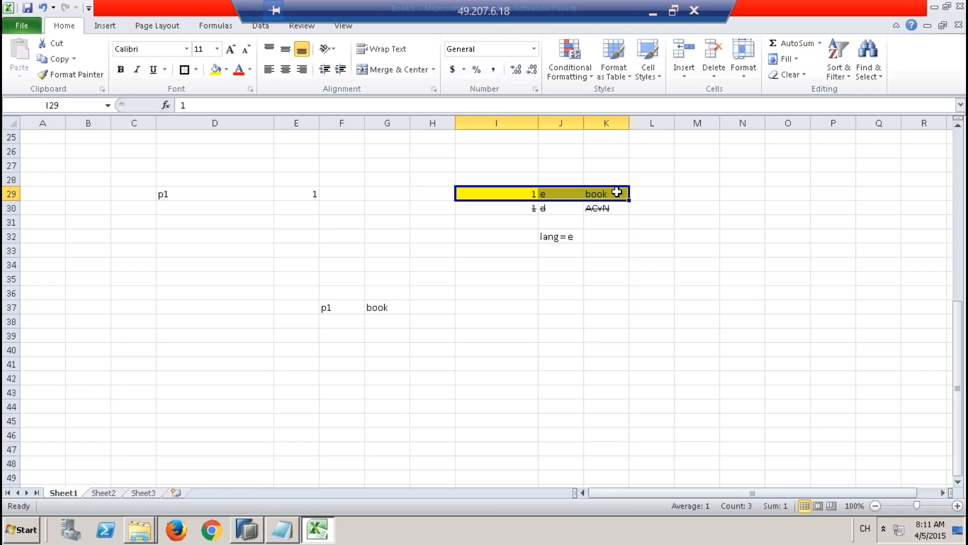
pyautogui.click(484, 192)
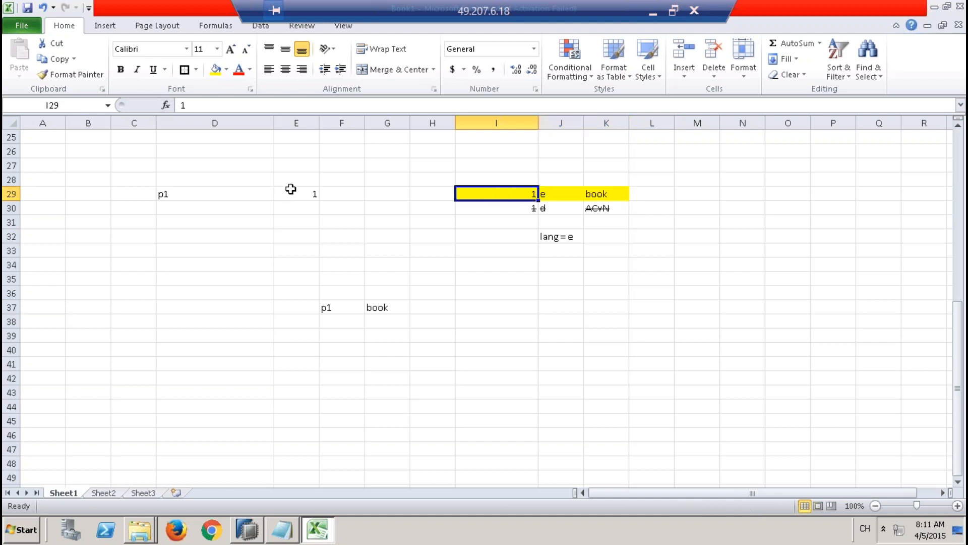
pyautogui.moveTo(339, 300); pyautogui.dragTo(397, 306)
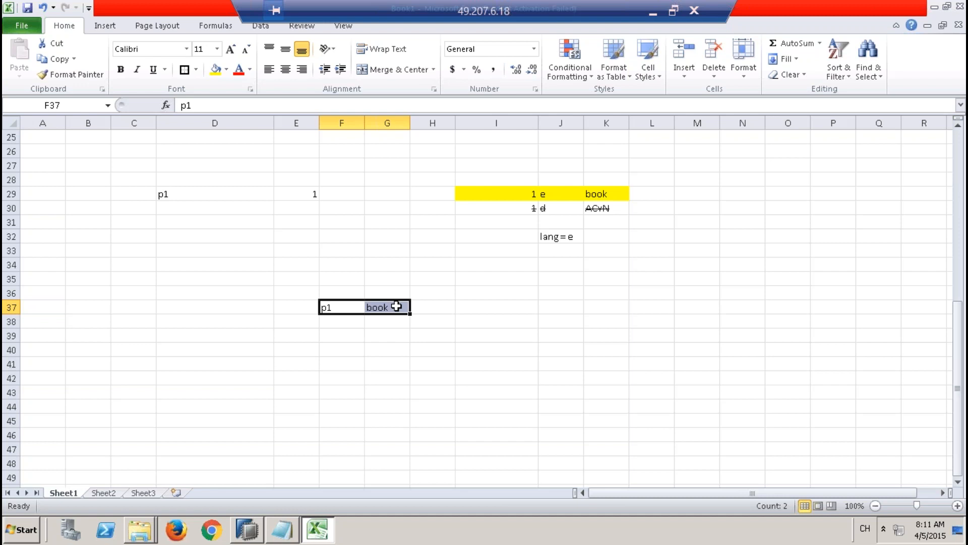
# Step: Change the language condition in J32 to lang=d
pyautogui.doubleClick(572, 234)
pyautogui.press('BackSpace')
pyautogui.write('d')
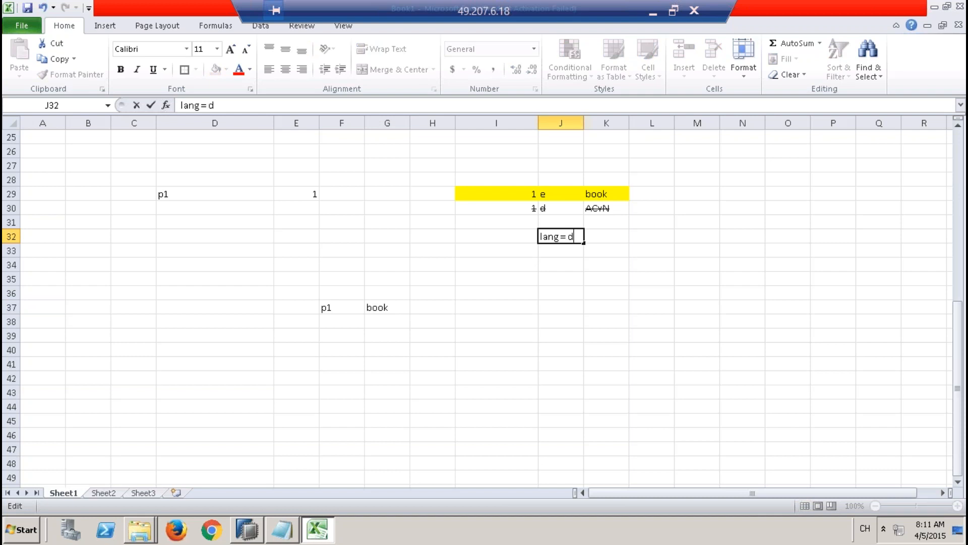
pyautogui.click(573, 263)
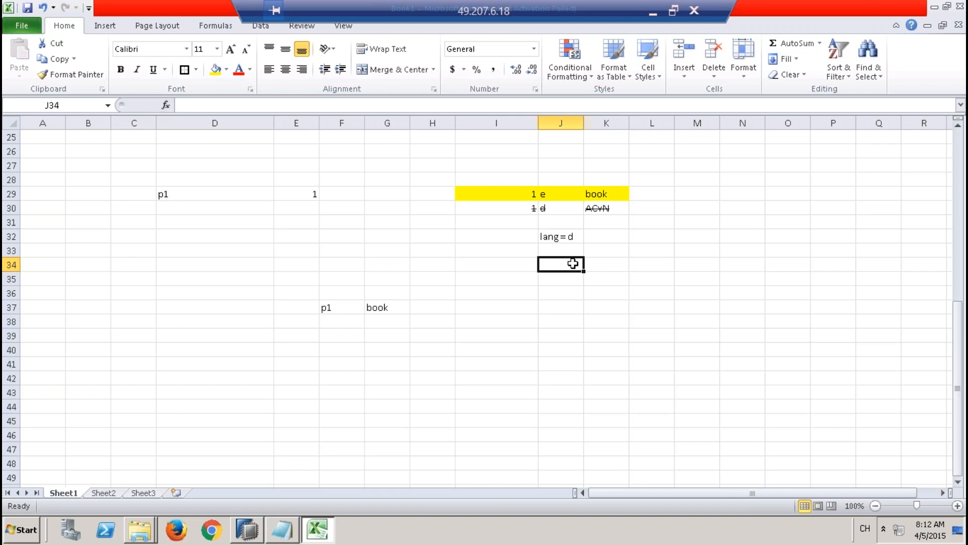
# Step: Change the language condition in J32 to lang=loginlaguage
pyautogui.doubleClick(569, 233)
pyautogui.press('BackSpace')
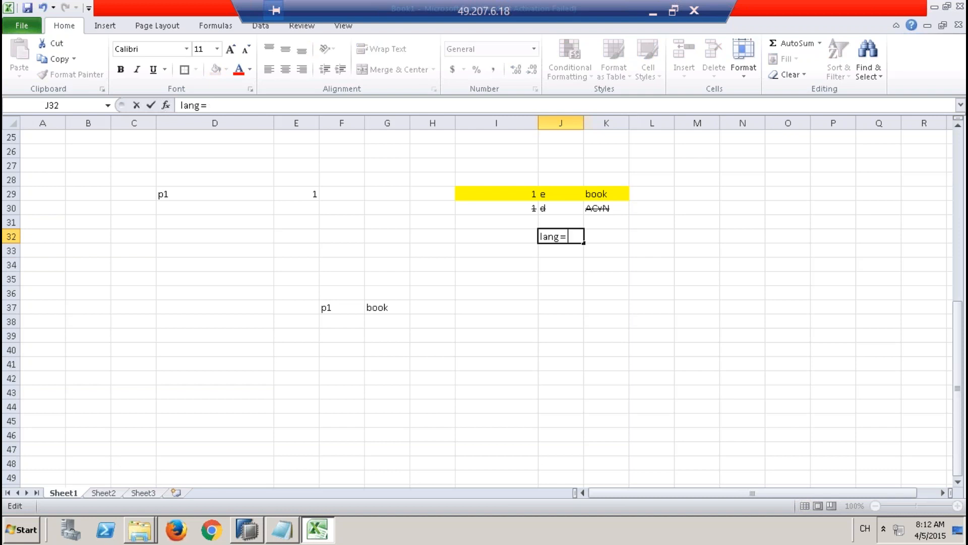
pyautogui.write('loginlaguage')
pyautogui.press('Return')
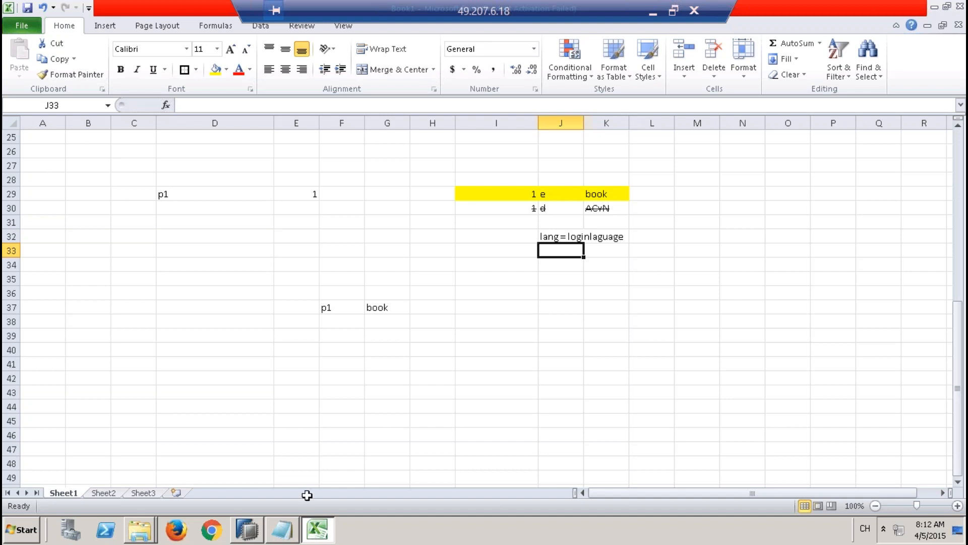
# Step: Switch to SAP HANA Studio and cancel the product text join being created
pyautogui.click(247, 530)
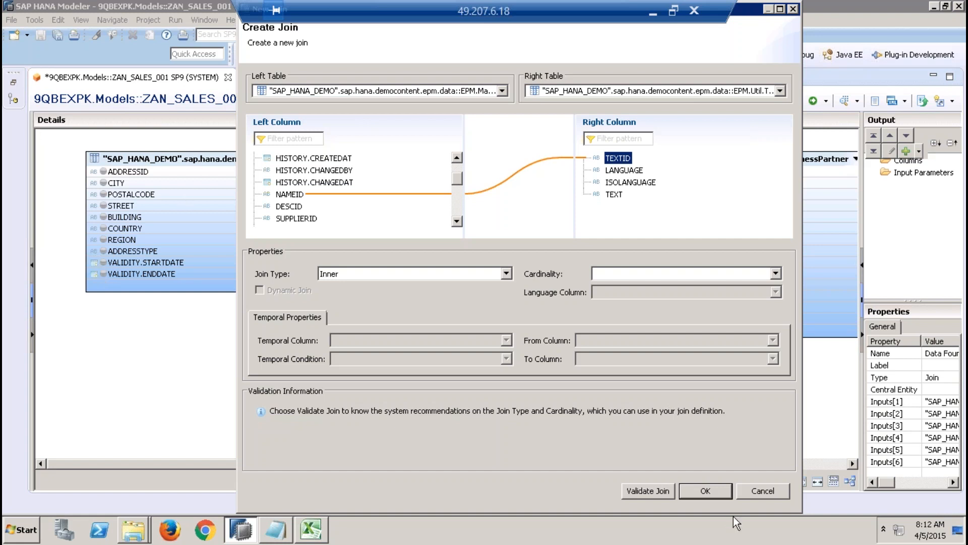
pyautogui.click(749, 492)
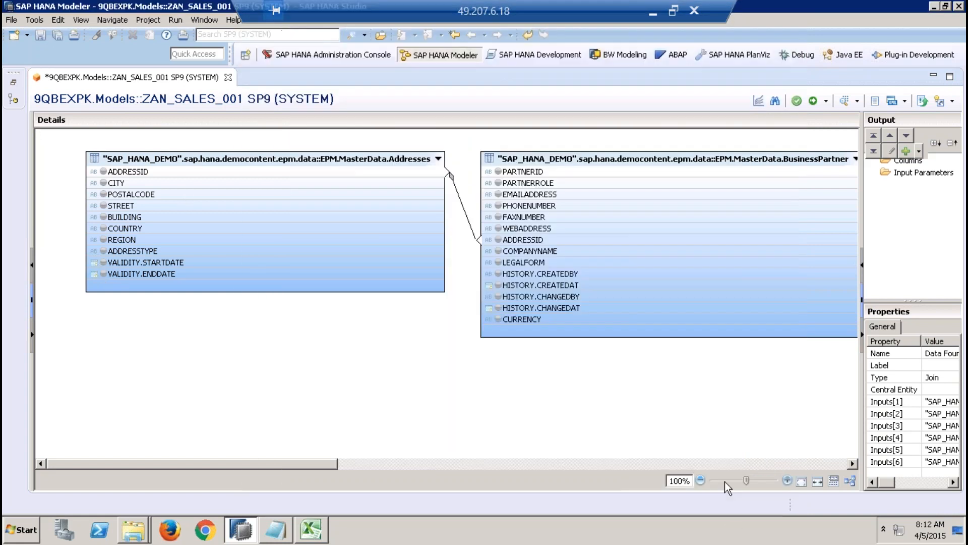
# Step: Restore the Systems view, list the users under Security and open the definition of user DXCUSER6
pyautogui.click(15, 82)
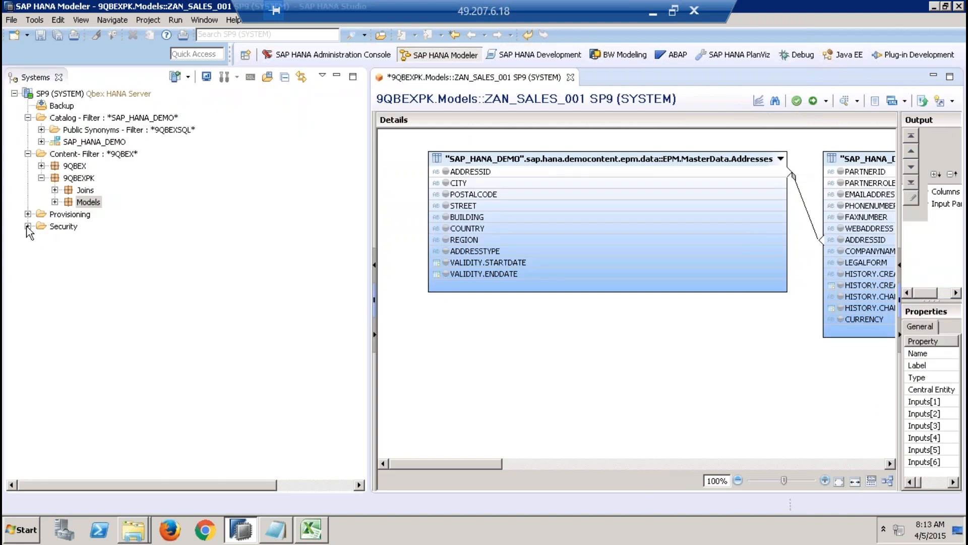
pyautogui.click(28, 226)
pyautogui.click(41, 250)
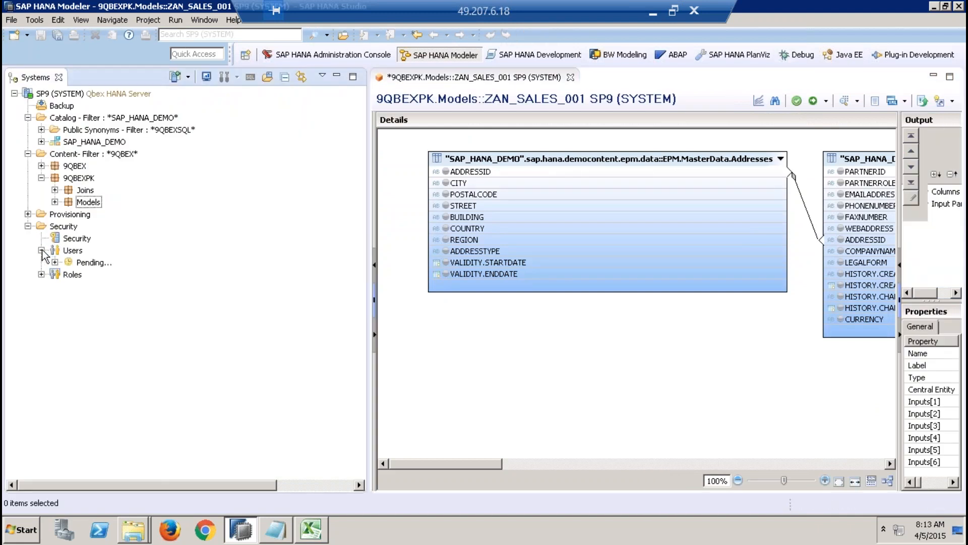
pyautogui.click(100, 347)
pyautogui.doubleClick(95, 347)
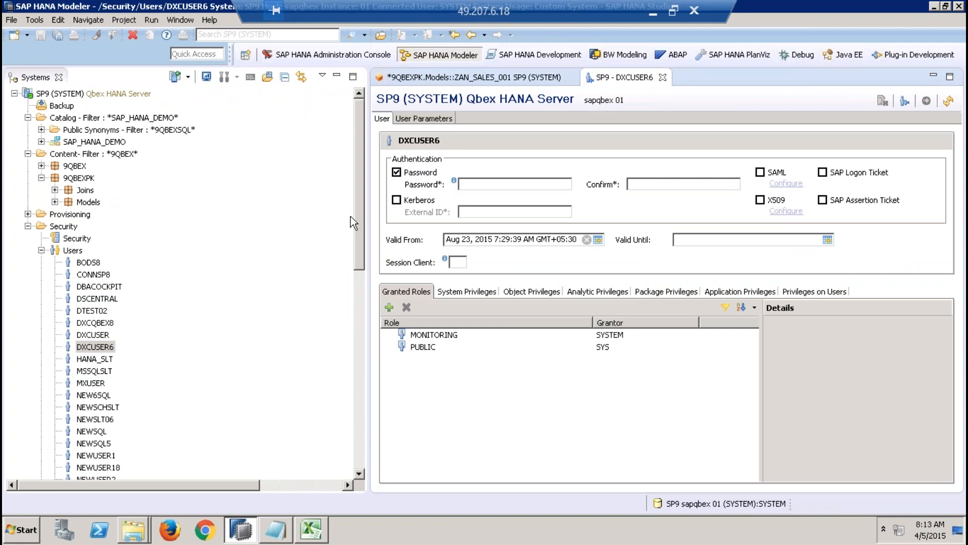
# Step: Check the user parameters of DXCUSER6, return to its general settings and close the user definition
pyautogui.click(426, 121)
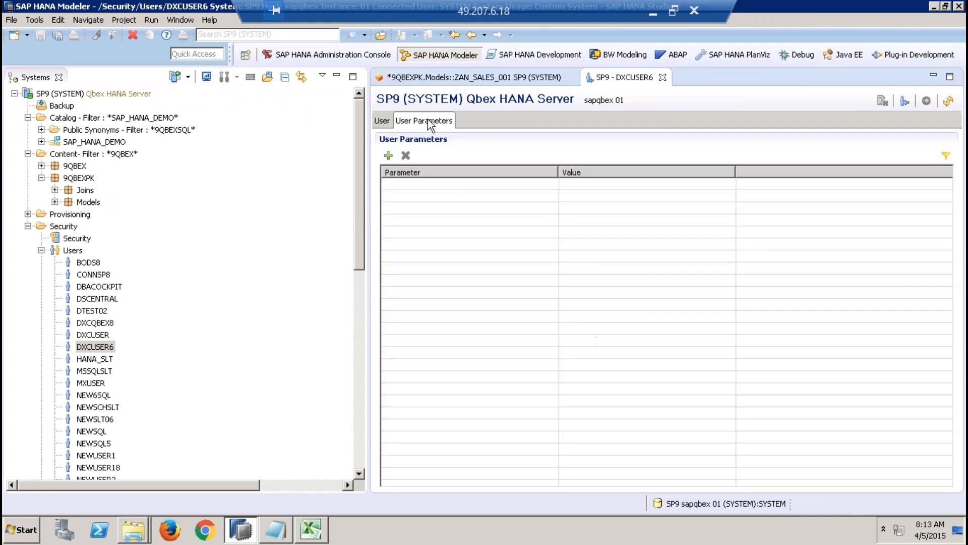
pyautogui.click(387, 121)
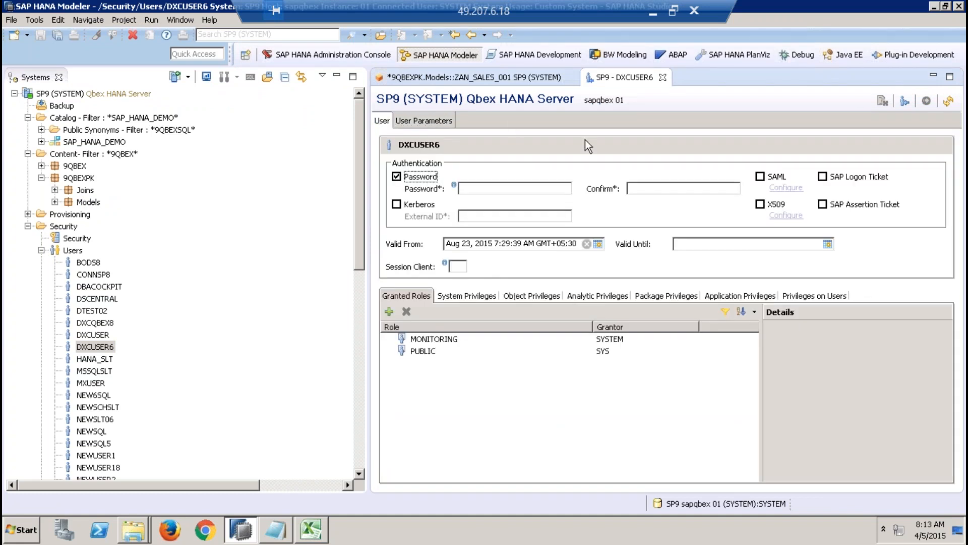
pyautogui.click(664, 77)
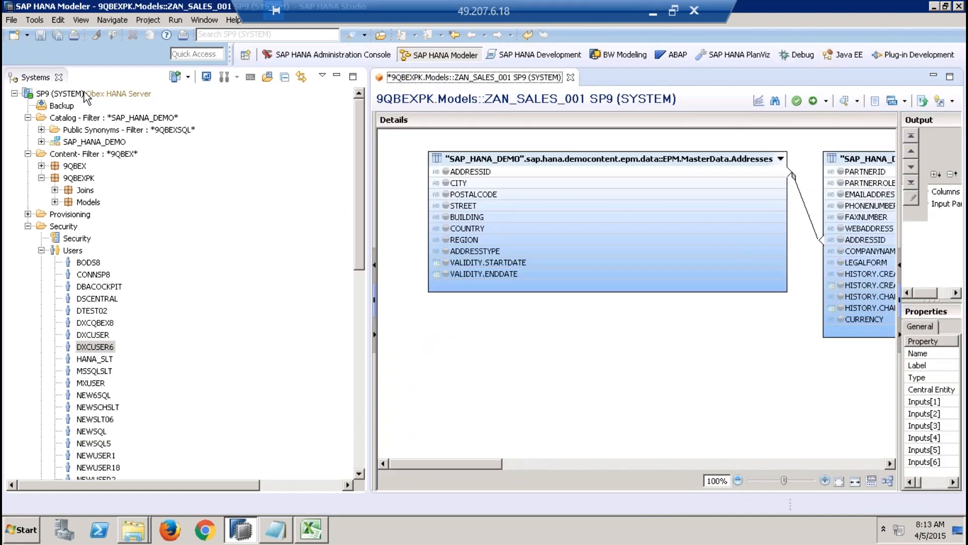
# Step: Inspect the Locale setting in the SP9 system's additional logon properties, then close the properties without saving
pyautogui.click(60, 93)
pyautogui.rightClick(59, 94)
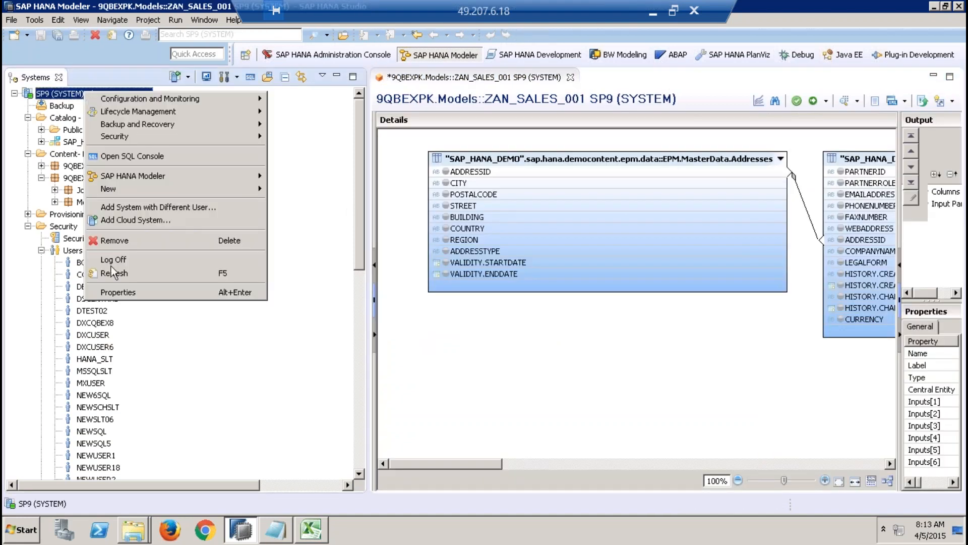
pyautogui.click(116, 292)
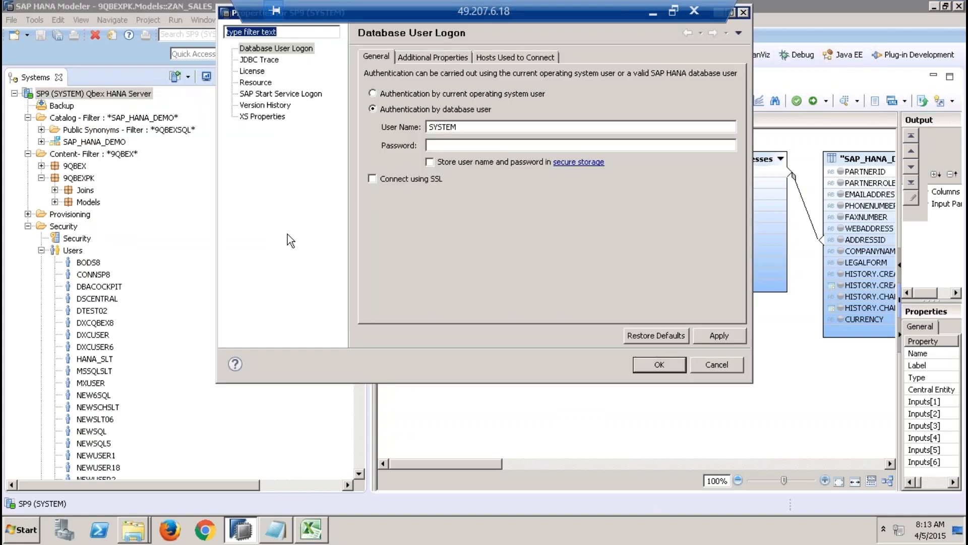
pyautogui.click(412, 52)
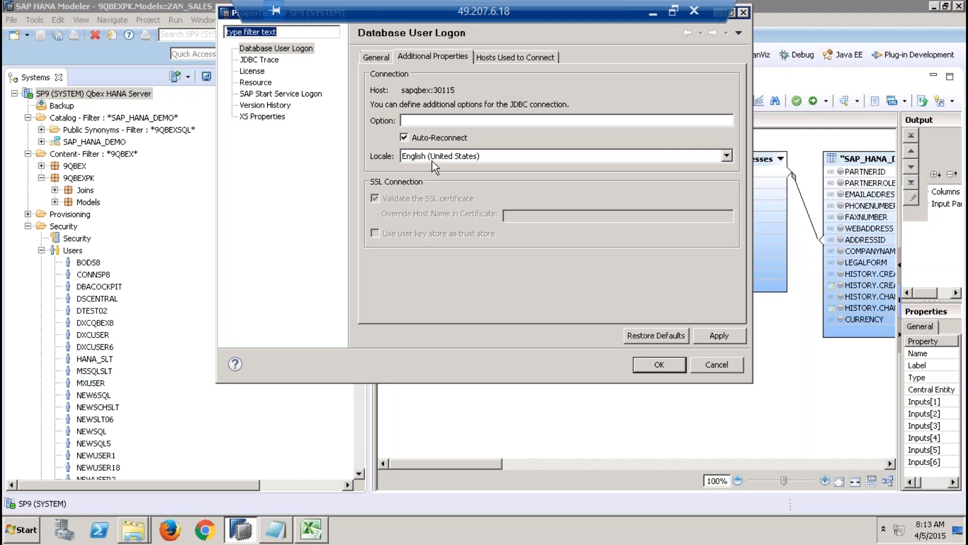
pyautogui.click(716, 365)
# Step: Switch to Excel to review the language condition in J32, then return to SAP HANA Studio
pyautogui.click(311, 531)
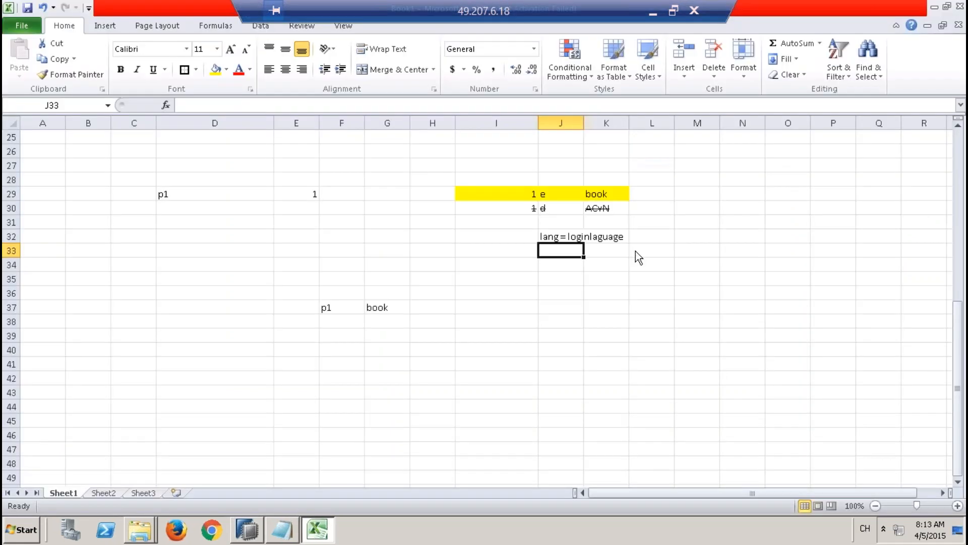
pyautogui.click(559, 238)
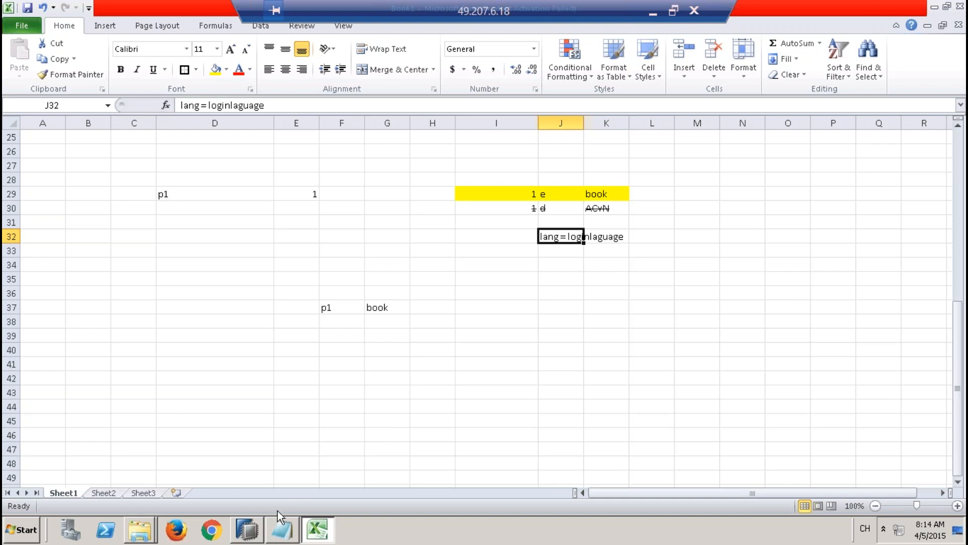
pyautogui.click(258, 524)
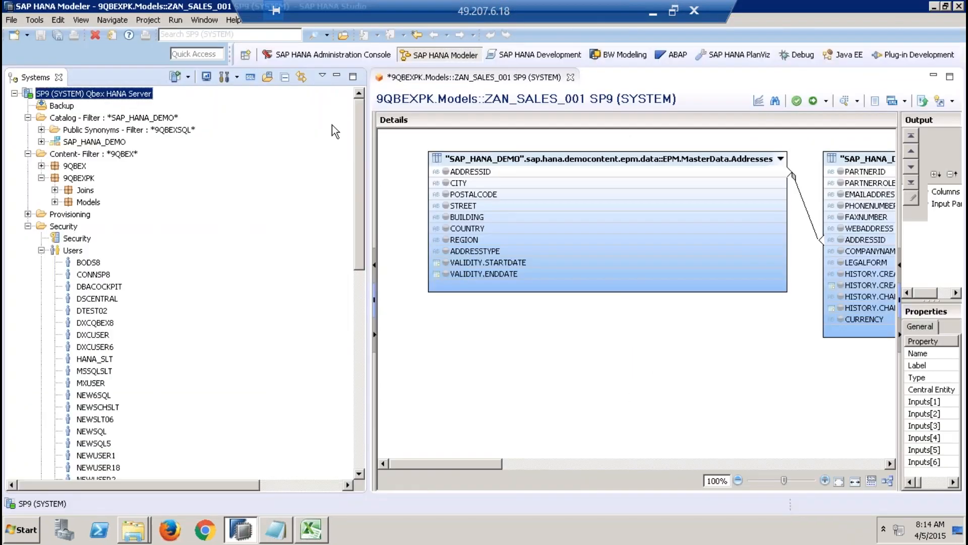
# Step: Minimize the Systems view and start a new join with EPM.MasterData.Products as left table and EPM.Util.Texts as right table
pyautogui.click(338, 78)
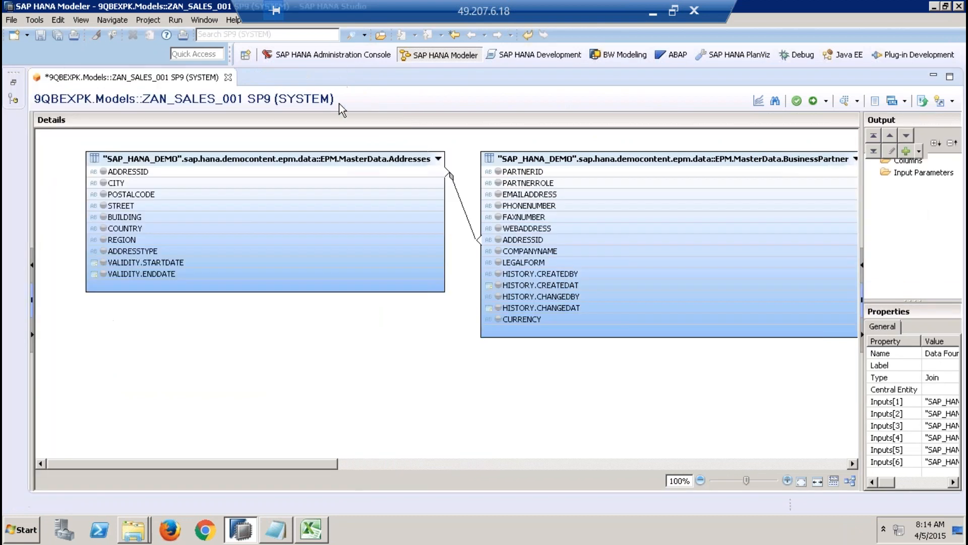
pyautogui.rightClick(378, 395)
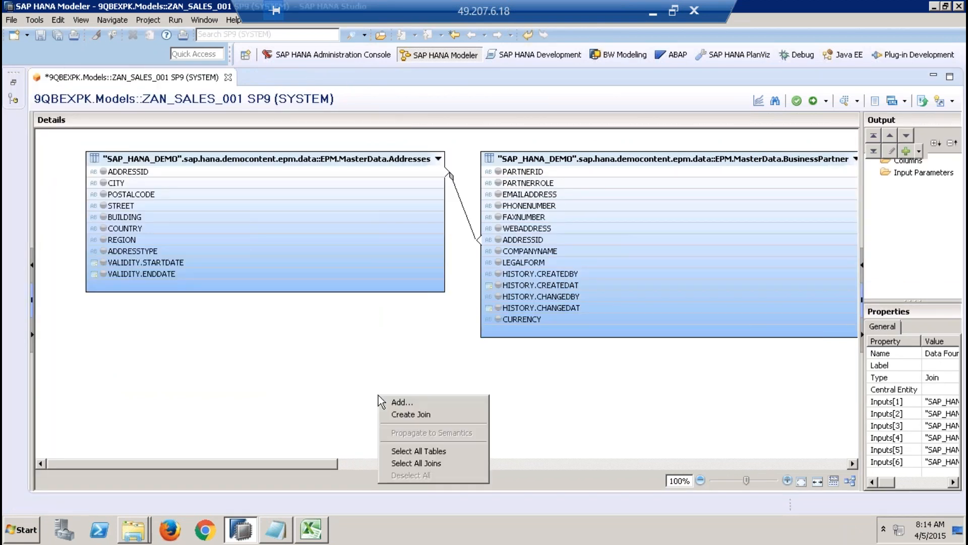
pyautogui.click(406, 414)
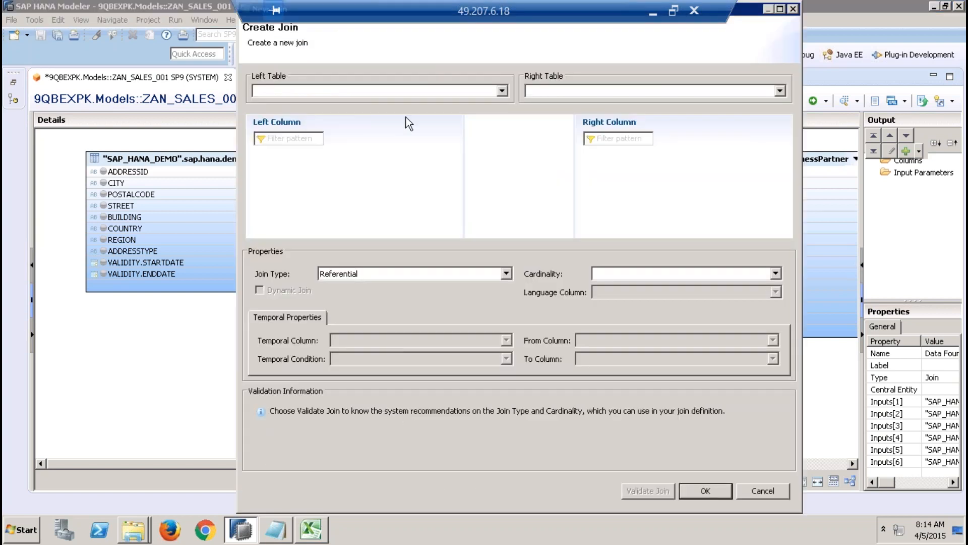
pyautogui.click(426, 93)
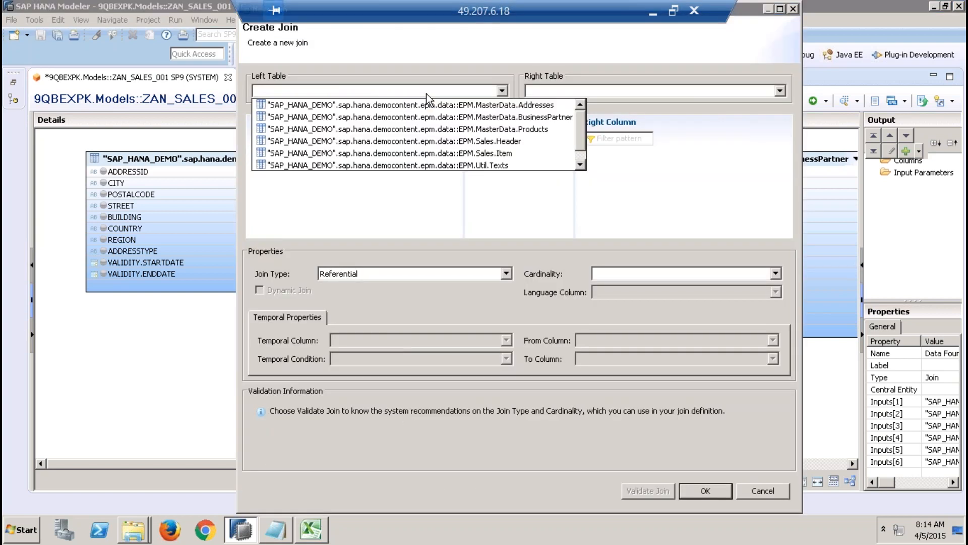
pyautogui.click(439, 129)
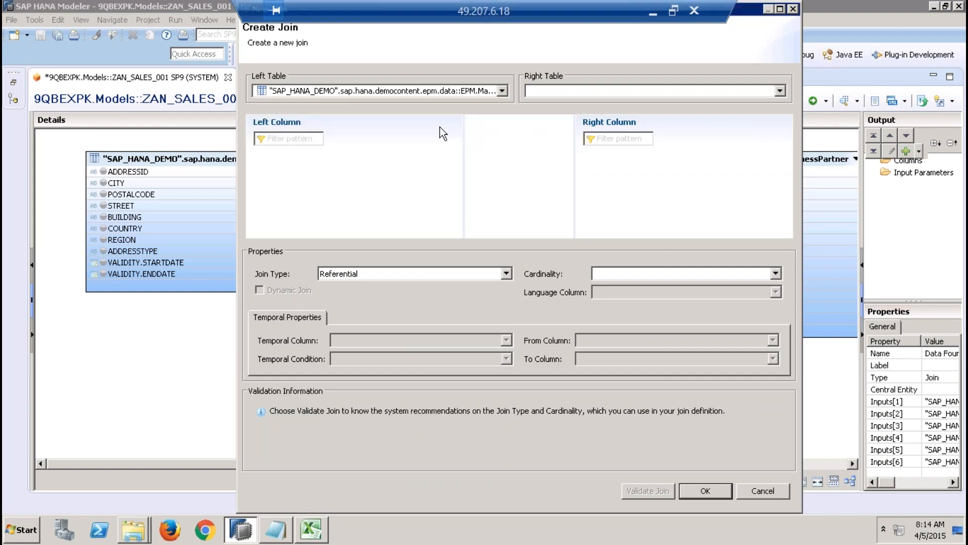
pyautogui.click(539, 90)
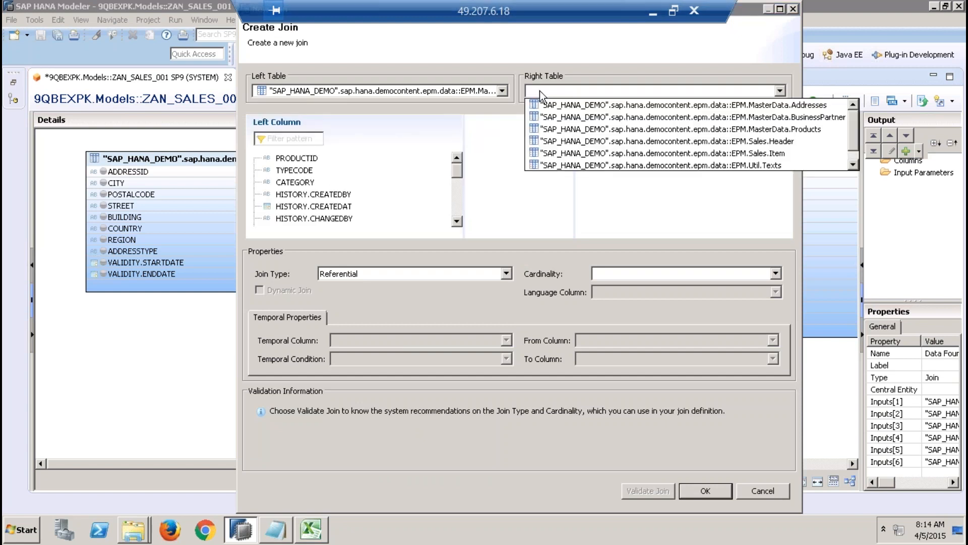
pyautogui.click(601, 163)
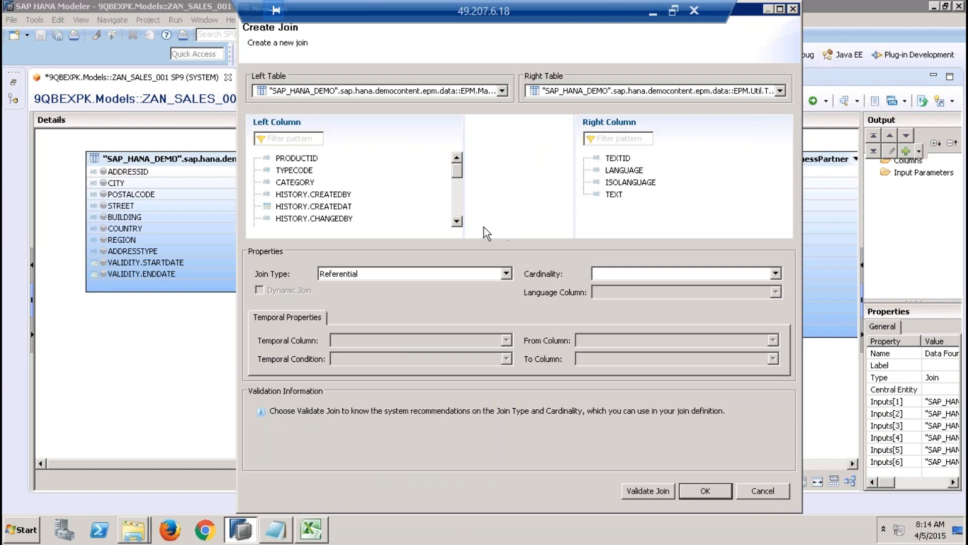
# Step: Link the Products column NAMEID to the Texts column TEXTID in the new join
pyautogui.click(456, 221)
pyautogui.click(457, 221)
pyautogui.click(457, 221)
pyautogui.click(457, 221)
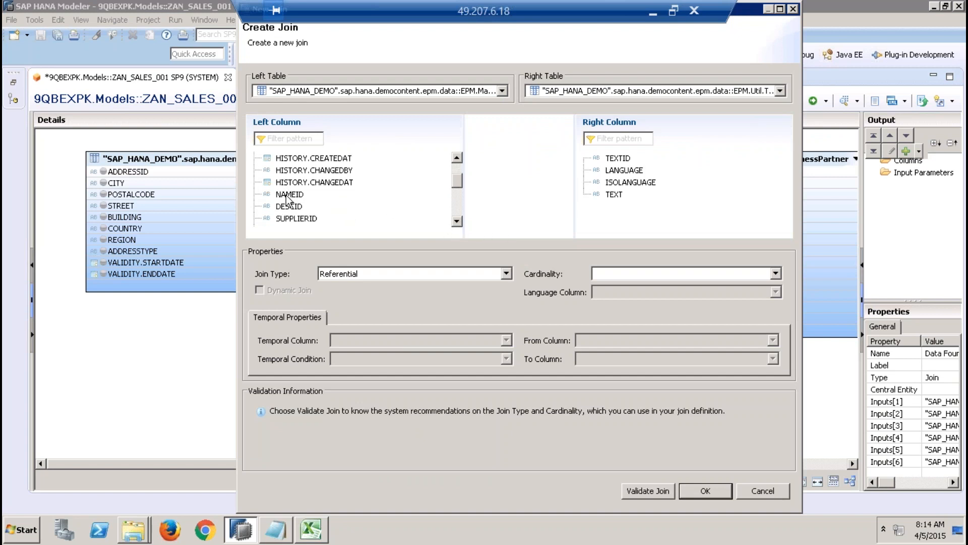
pyautogui.moveTo(286, 194); pyautogui.dragTo(619, 159)
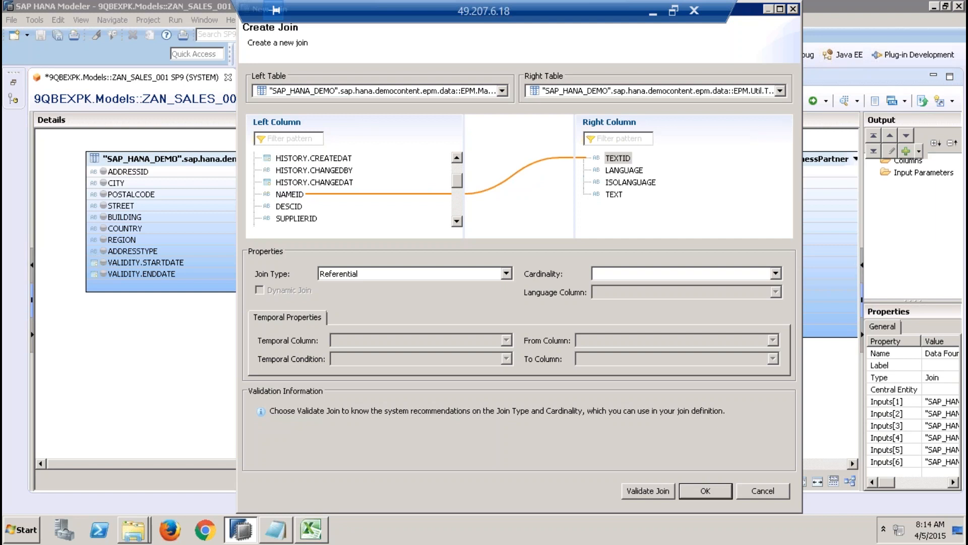
# Step: Try the Inner join type for the join between NAMEID and TEXTID
pyautogui.click(473, 271)
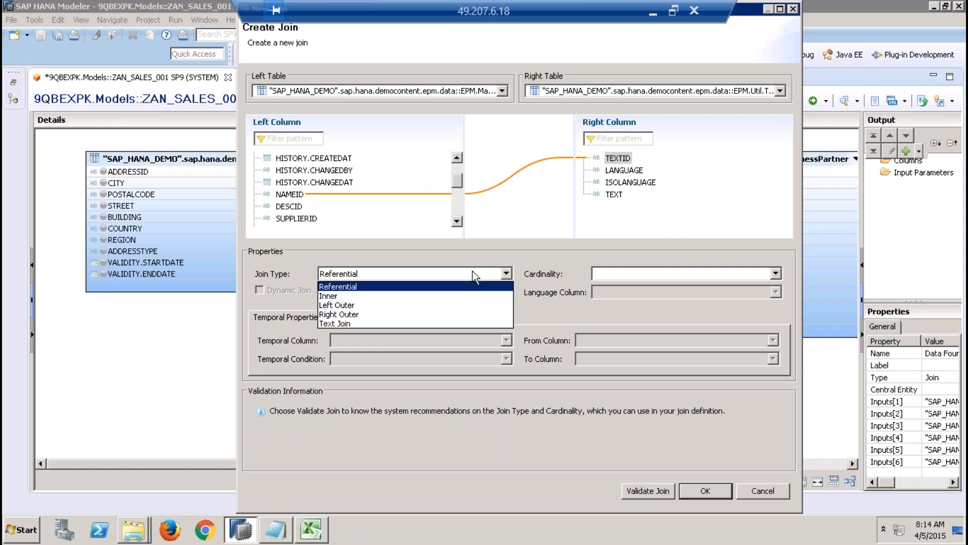
pyautogui.click(474, 304)
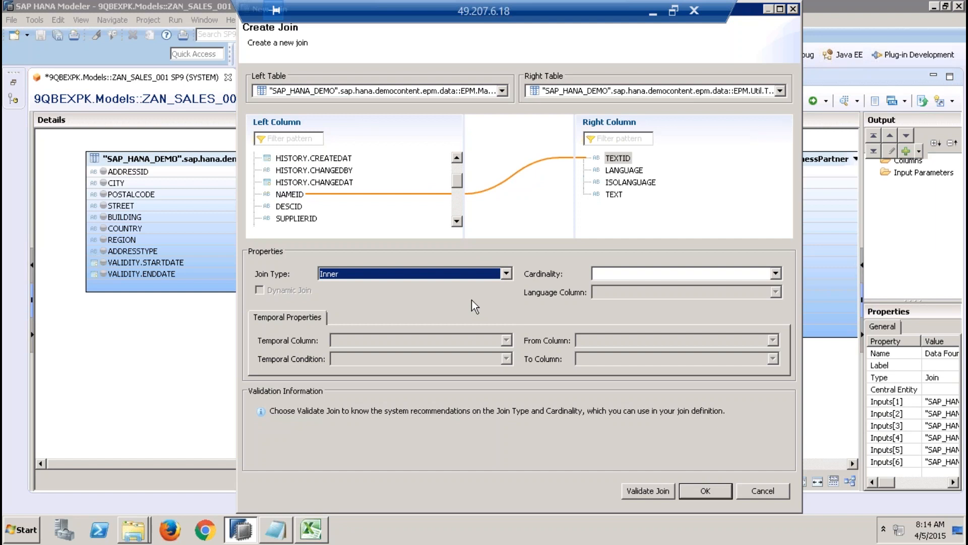
pyautogui.click(629, 160)
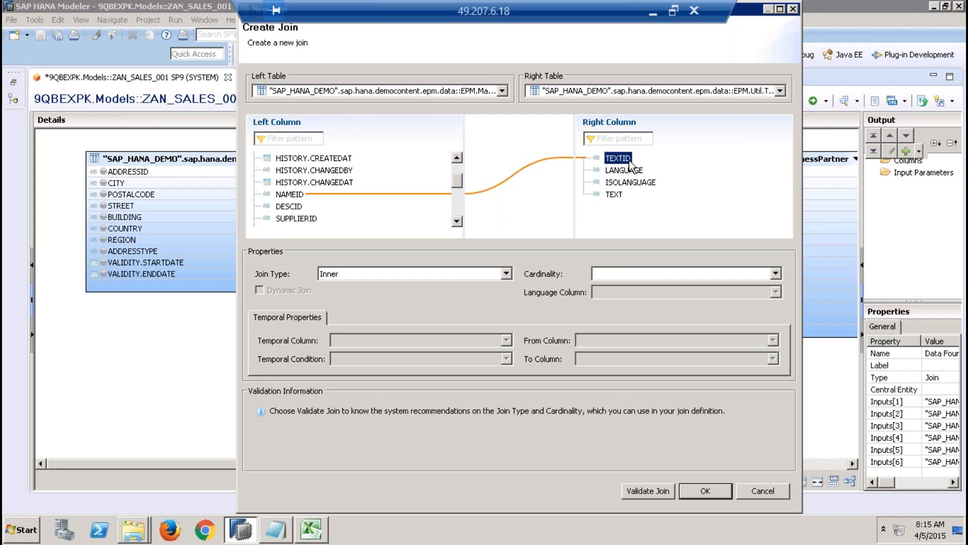
# Step: Set the join type to Text Join with LANGUAGE as the language column
pyautogui.click(506, 274)
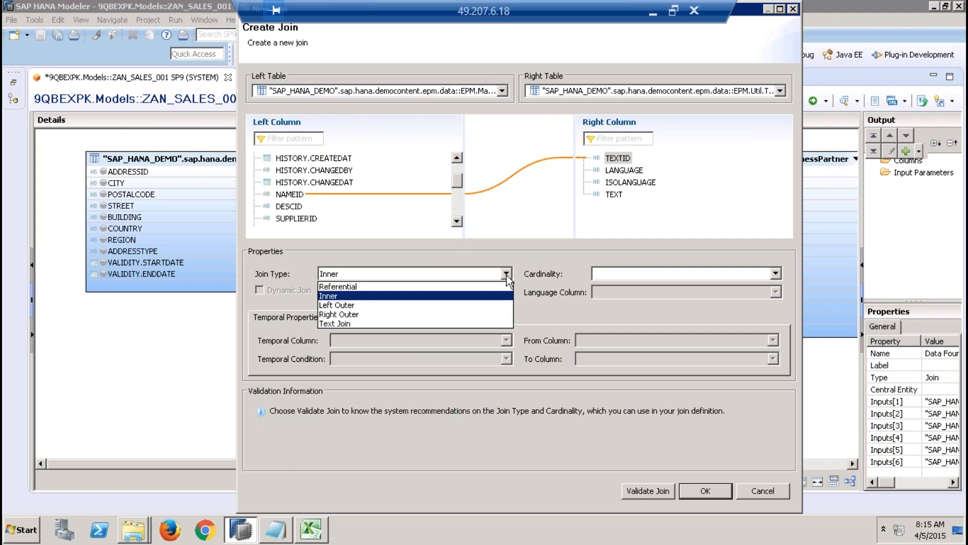
pyautogui.click(498, 323)
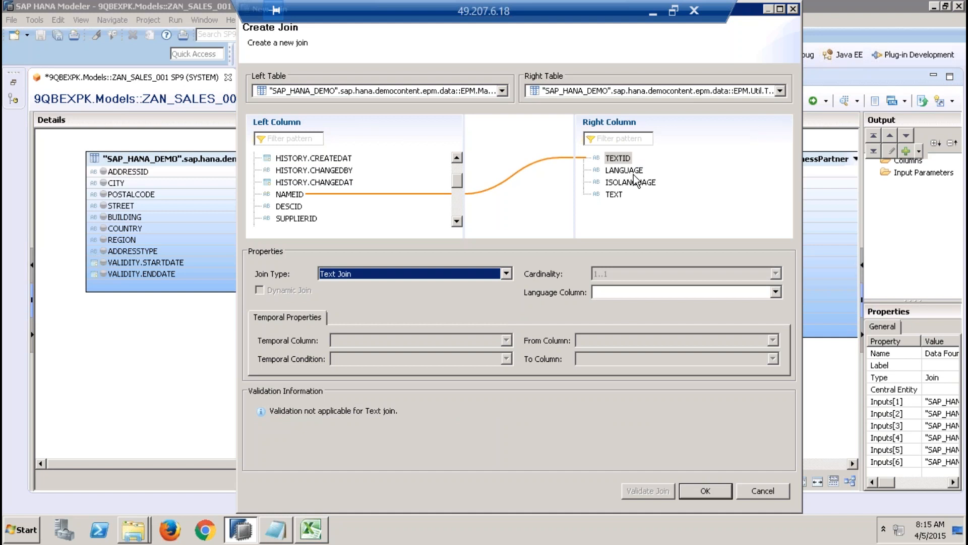
pyautogui.click(654, 293)
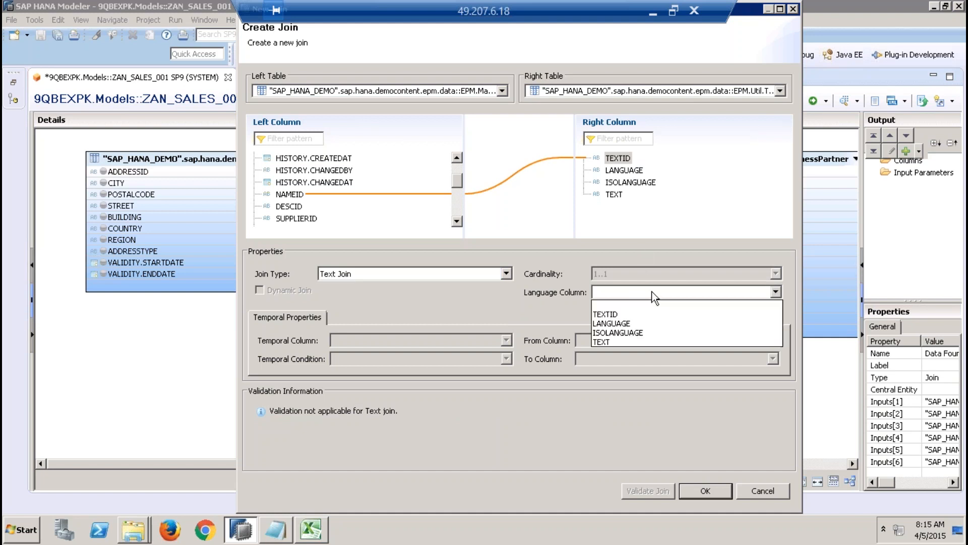
pyautogui.click(645, 323)
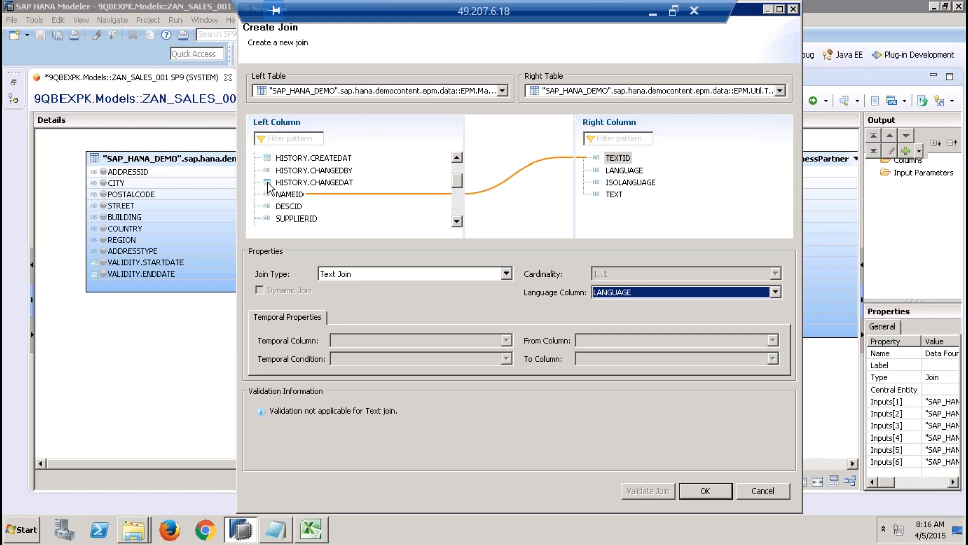
# Step: Check the Products columns, keep LANGUAGE as the language column, and create the text join between Products and Texts
pyautogui.scroll(2, 457, 167)
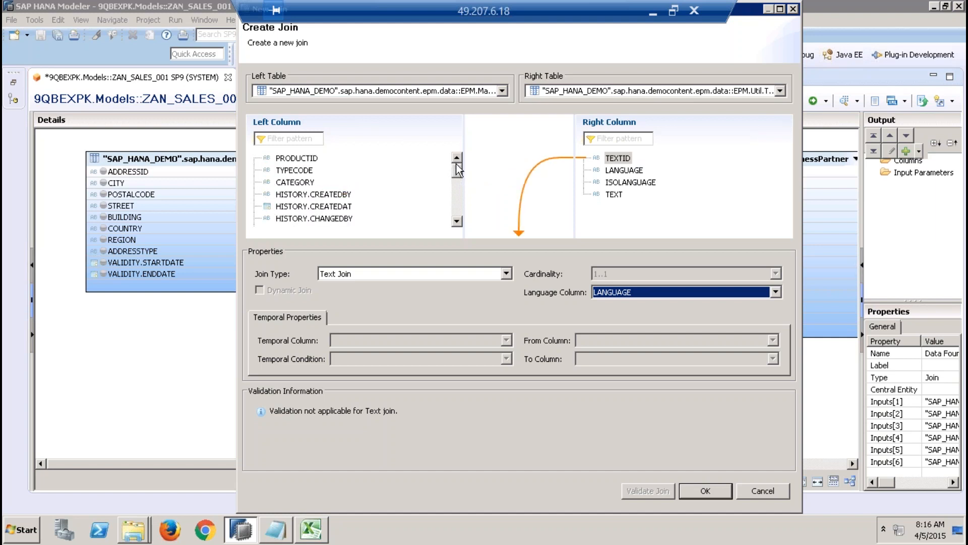
pyautogui.moveTo(456, 171); pyautogui.dragTo(456, 204)
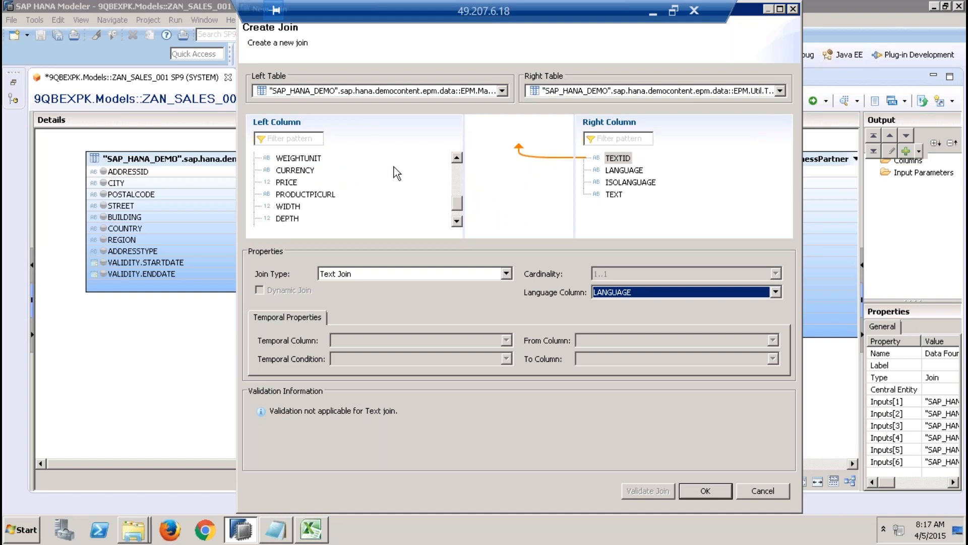
pyautogui.click(457, 169)
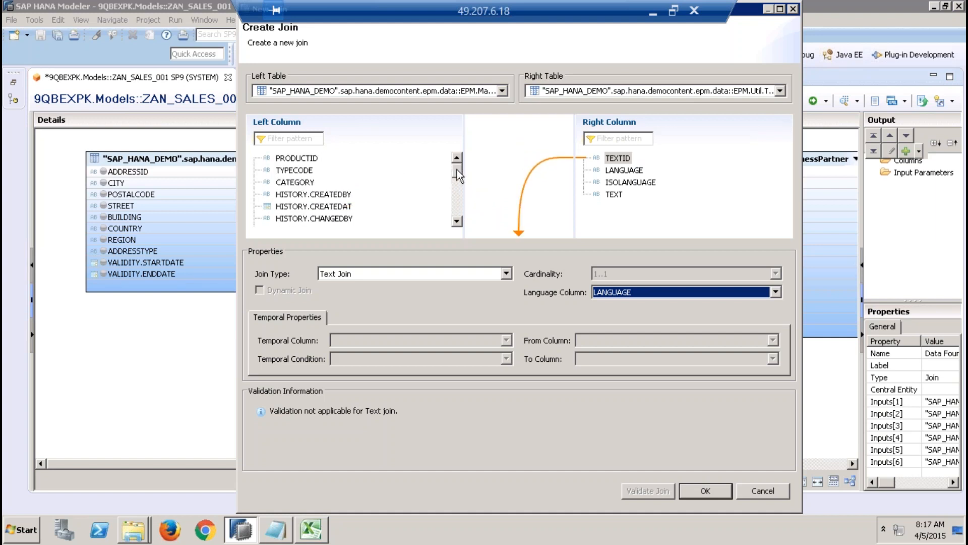
pyautogui.click(459, 192)
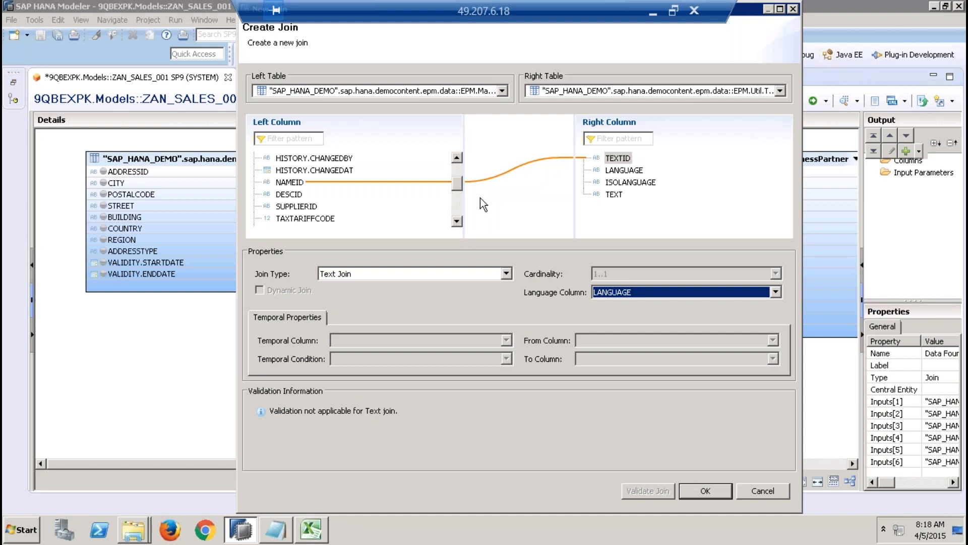
pyautogui.click(648, 292)
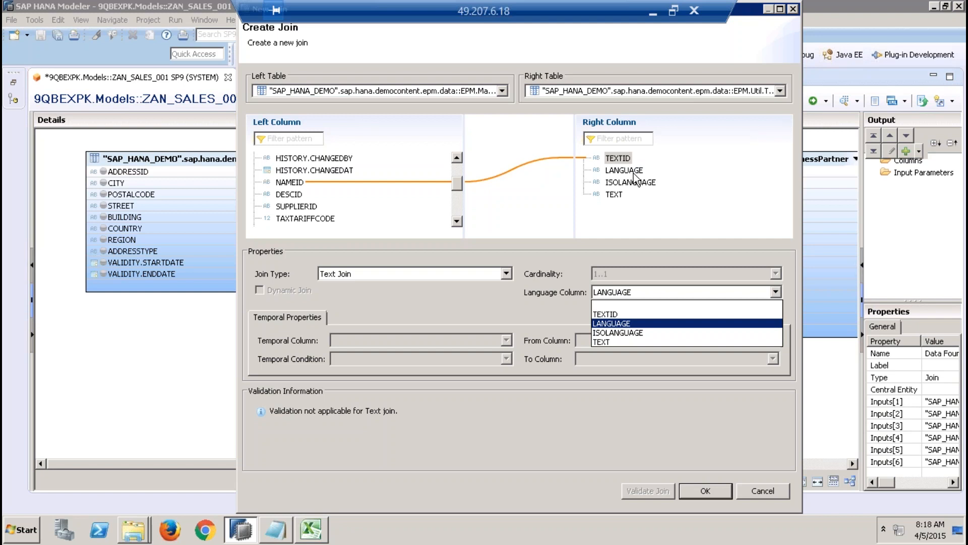
pyautogui.press('Return')
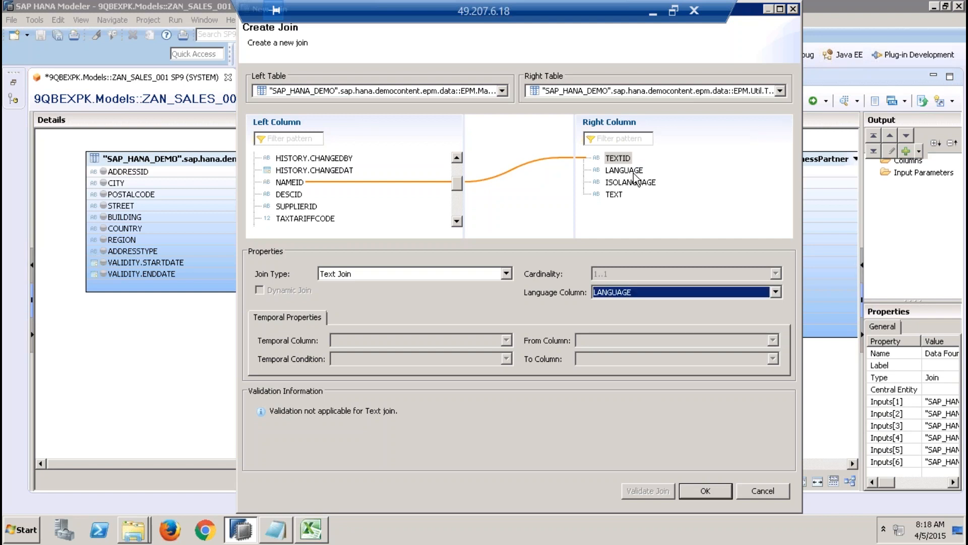
pyautogui.click(719, 492)
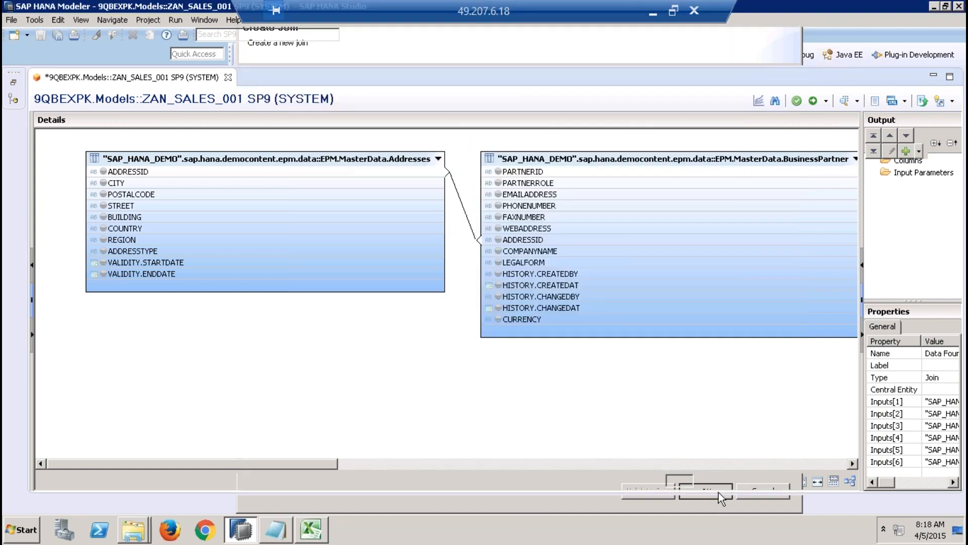
# Step: Auto-arrange the tables in the data foundation diagram and review the chain of joins from Texts to Addresses
pyautogui.click(680, 465)
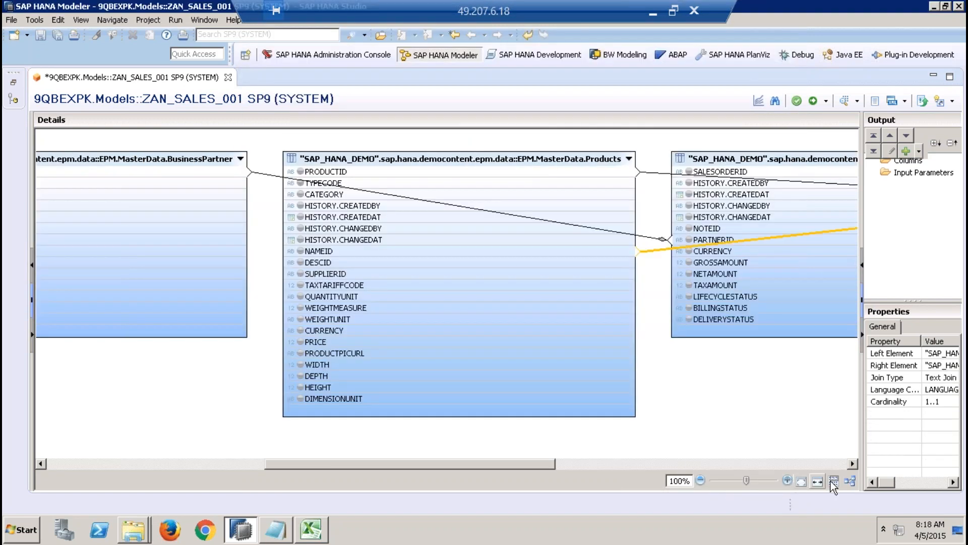
pyautogui.click(849, 481)
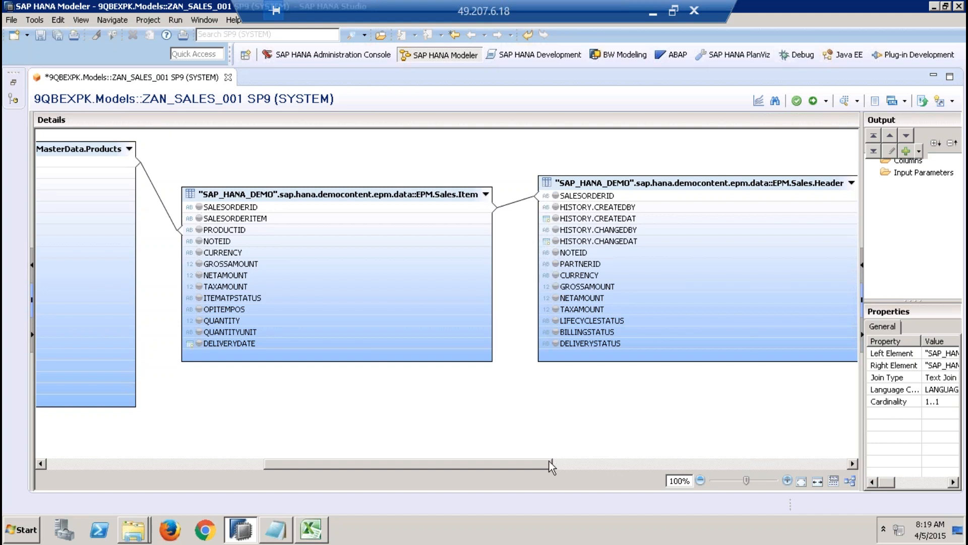
pyautogui.moveTo(539, 466); pyautogui.dragTo(672, 464)
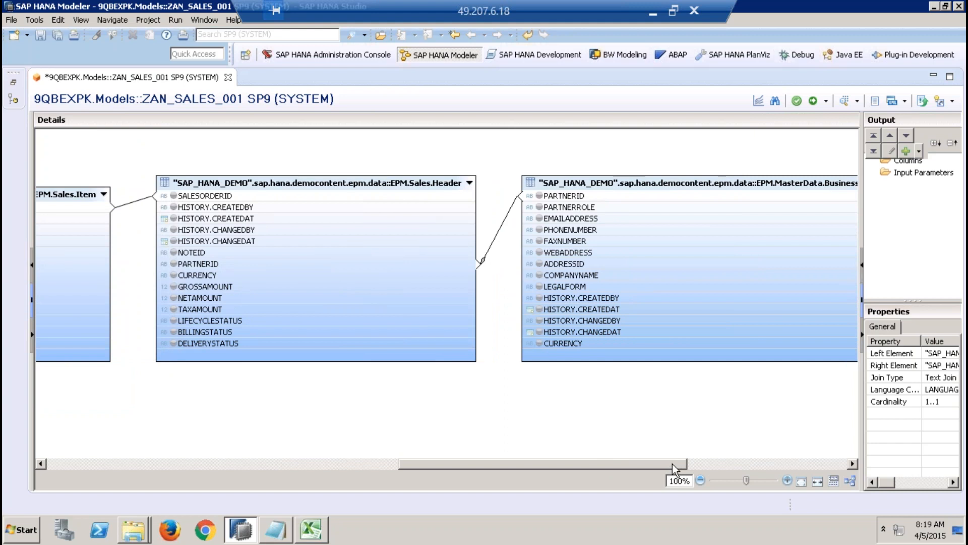
pyautogui.moveTo(675, 464); pyautogui.dragTo(726, 470)
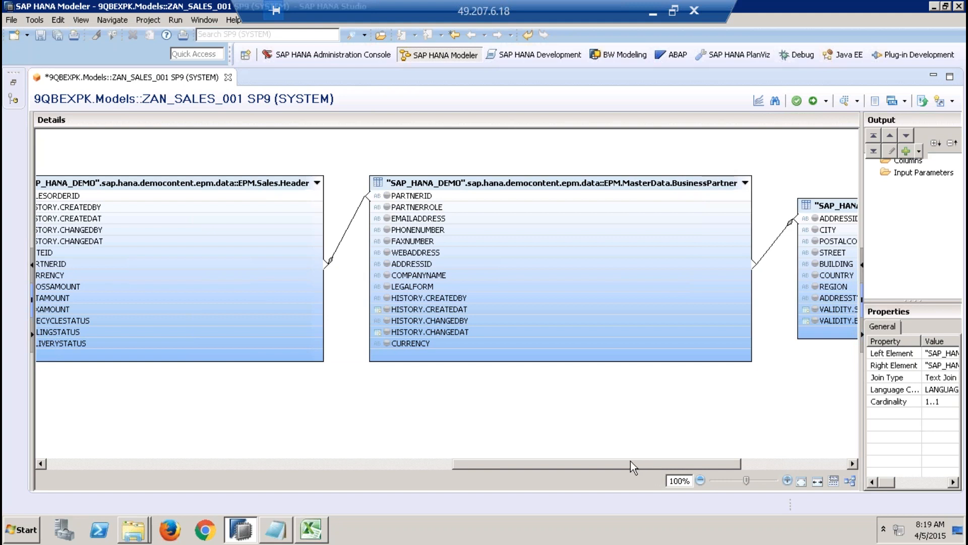
pyautogui.moveTo(630, 461); pyautogui.dragTo(548, 461)
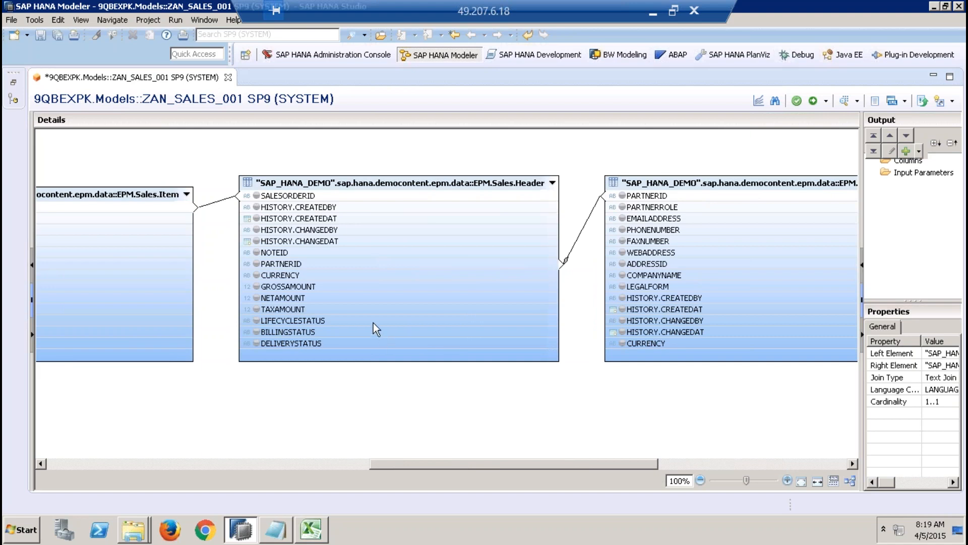
pyautogui.moveTo(621, 465); pyautogui.dragTo(268, 460)
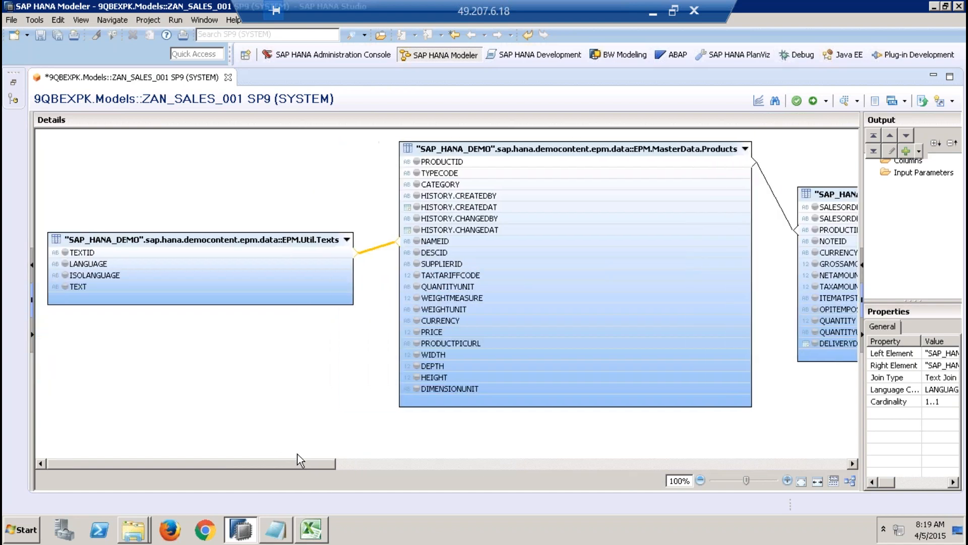
# Step: Preview the raw data of the EPM.MasterData.Products table, then close the preview
pyautogui.click(495, 173)
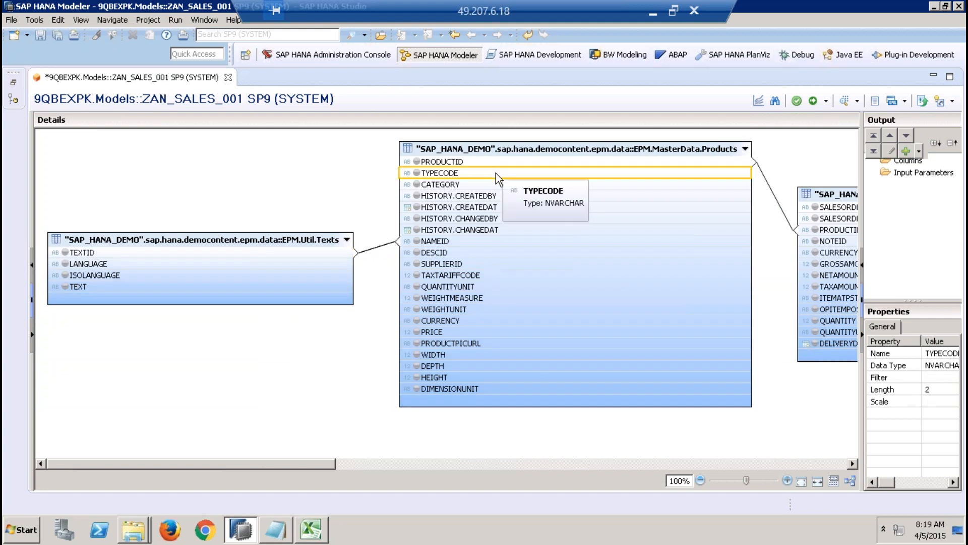
pyautogui.rightClick(513, 150)
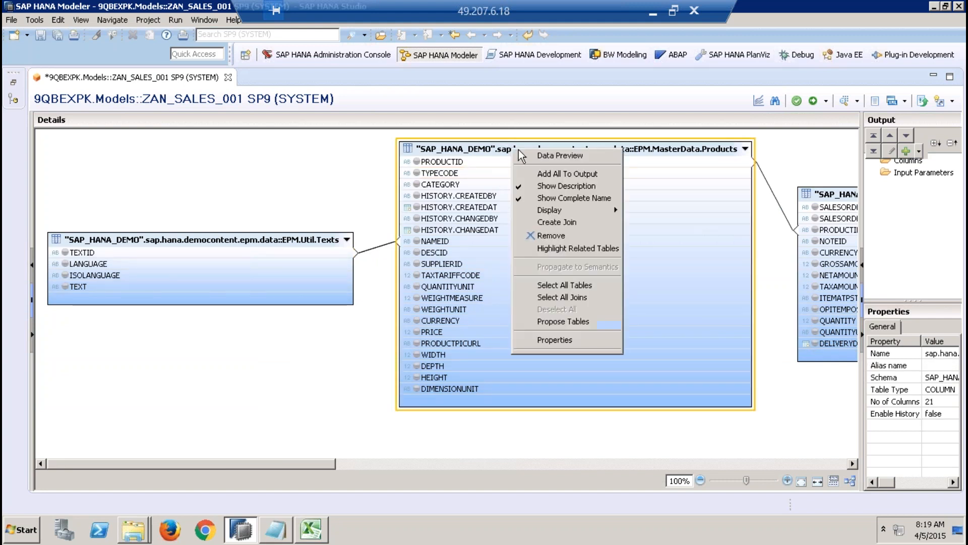
pyautogui.click(546, 156)
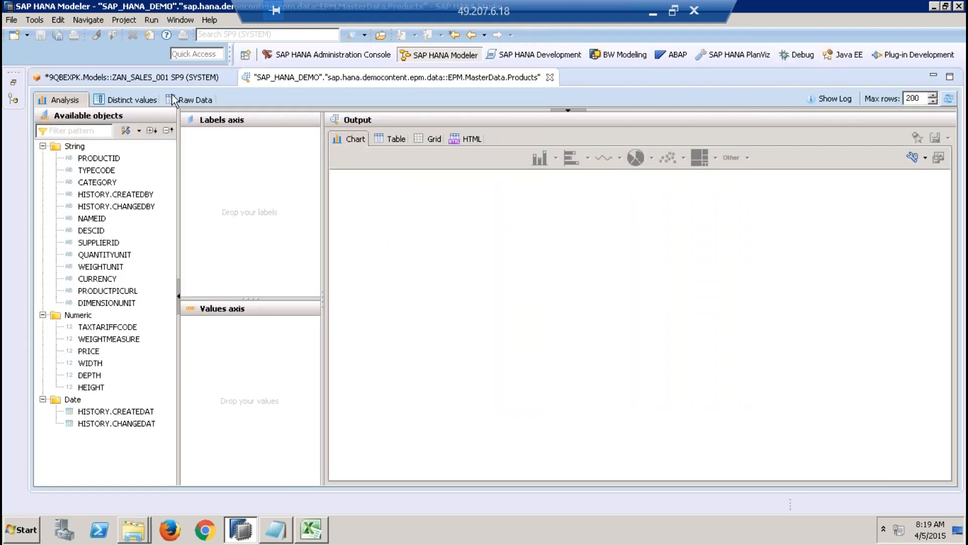
pyautogui.click(205, 99)
pyautogui.click(158, 150)
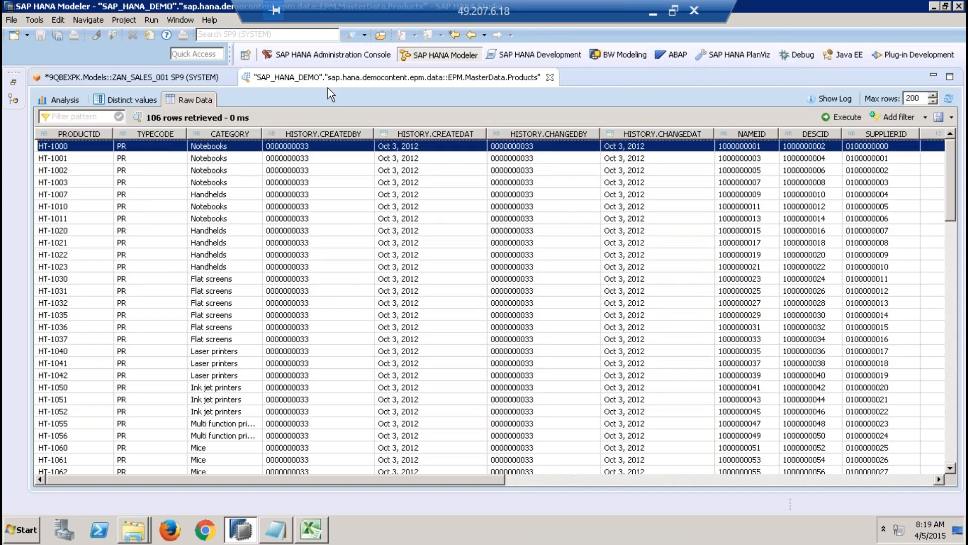
pyautogui.click(550, 77)
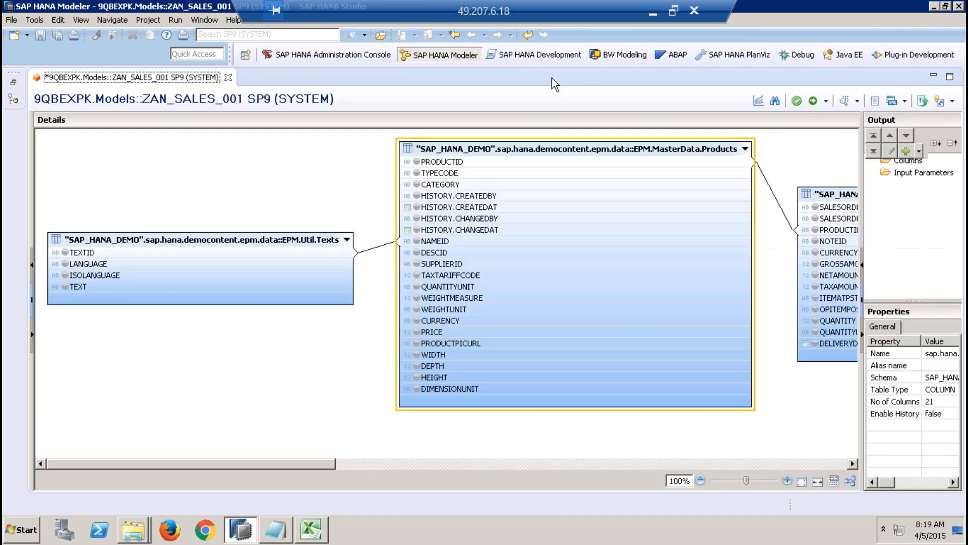
# Step: Search for sap.hana.demo tables and add EPM.Util.Constants to the data foundation
pyautogui.rightClick(258, 175)
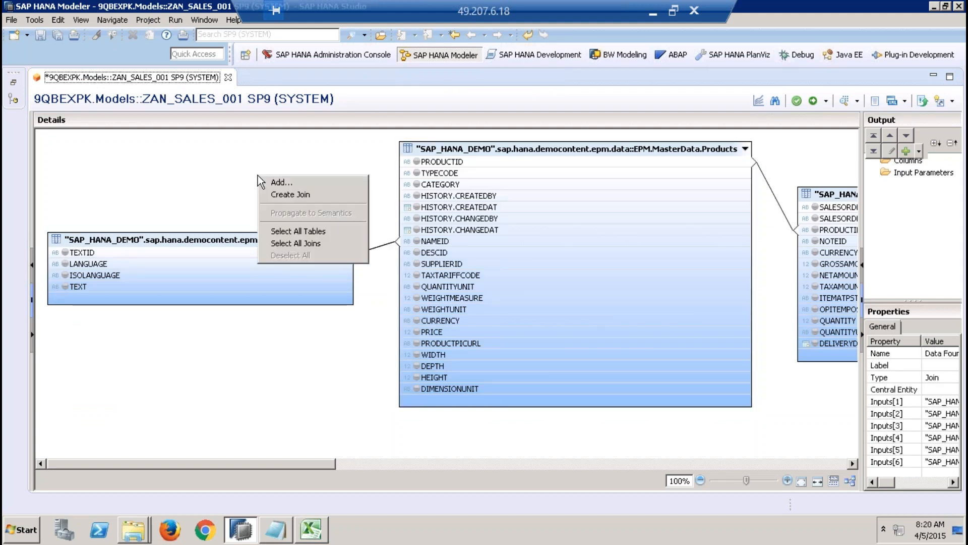
pyautogui.click(294, 183)
pyautogui.write('s')
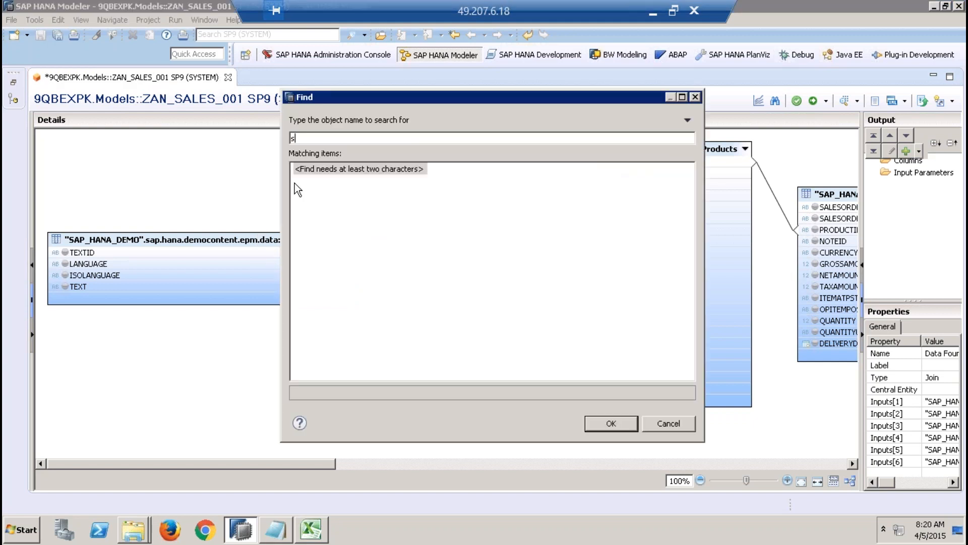
pyautogui.write('ap.hana.demo')
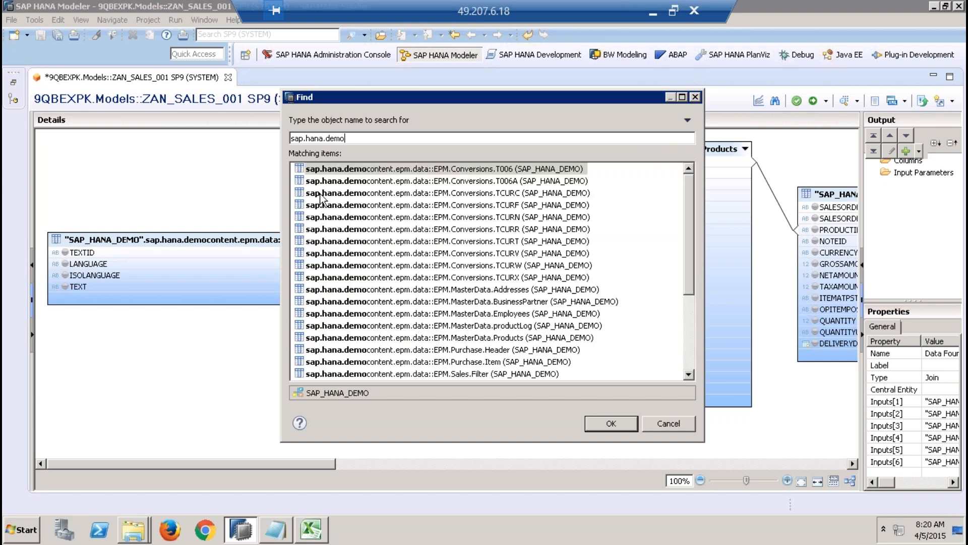
pyautogui.click(688, 347)
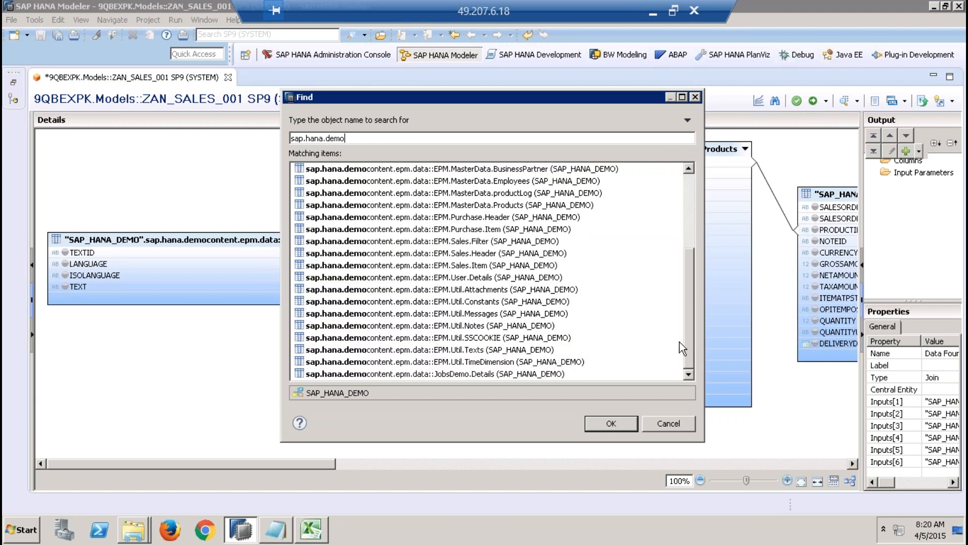
pyautogui.click(502, 301)
pyautogui.click(612, 422)
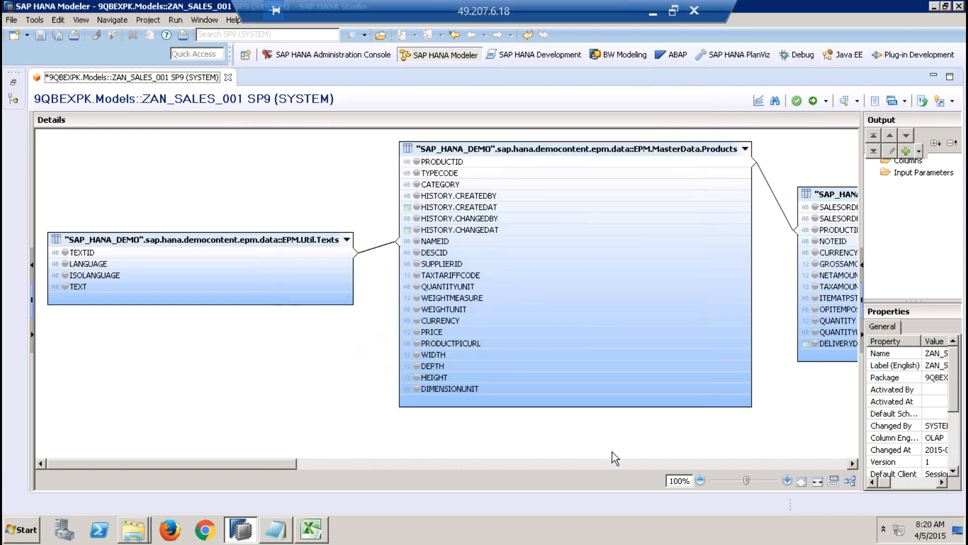
# Step: Find the added EPM.Util.Constants table in the diagram and open its raw data preview
pyautogui.click(618, 464)
pyautogui.click(618, 464)
pyautogui.moveTo(618, 464); pyautogui.dragTo(806, 467)
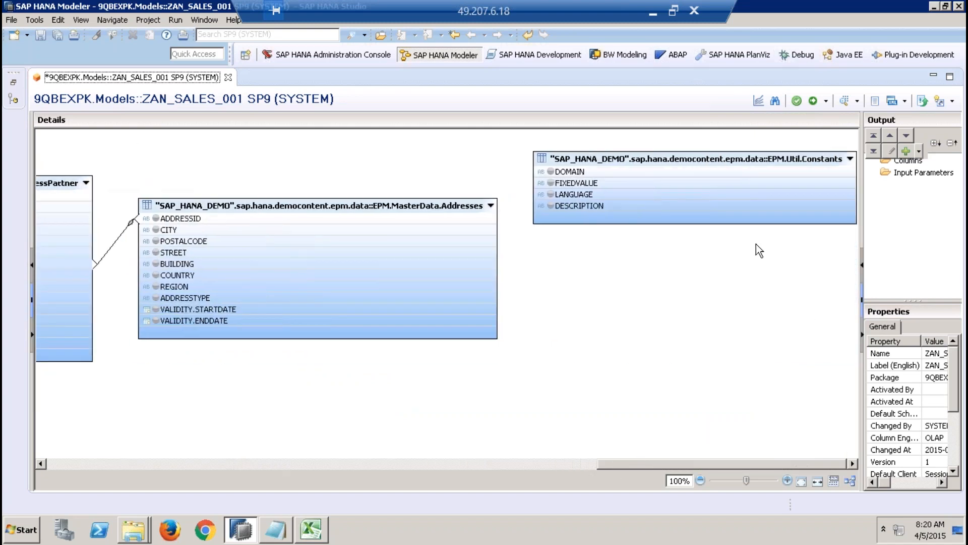
pyautogui.rightClick(694, 156)
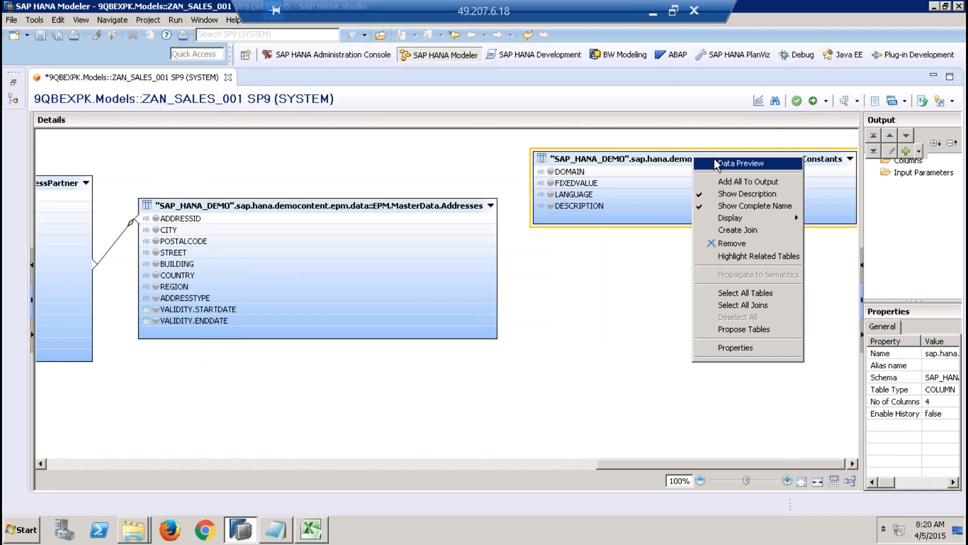
pyautogui.click(715, 162)
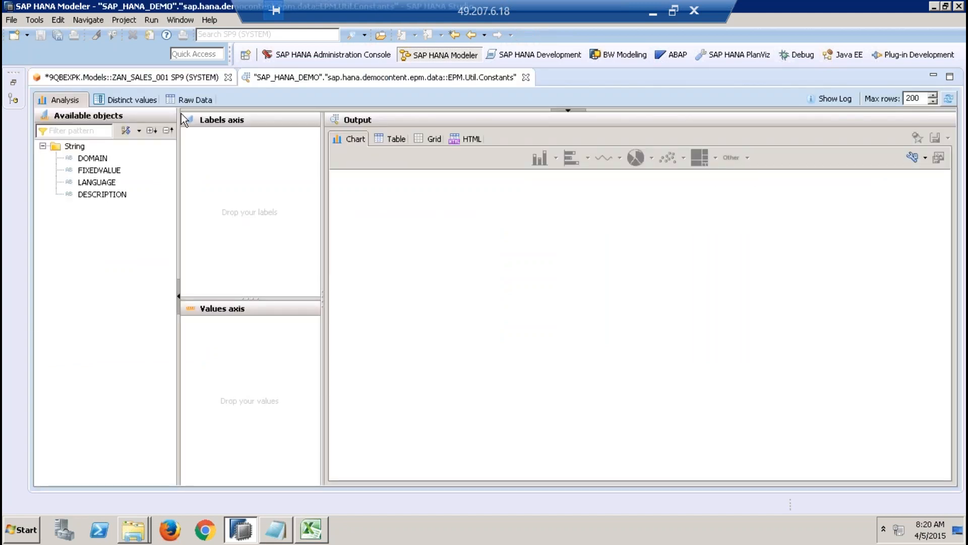
pyautogui.click(192, 99)
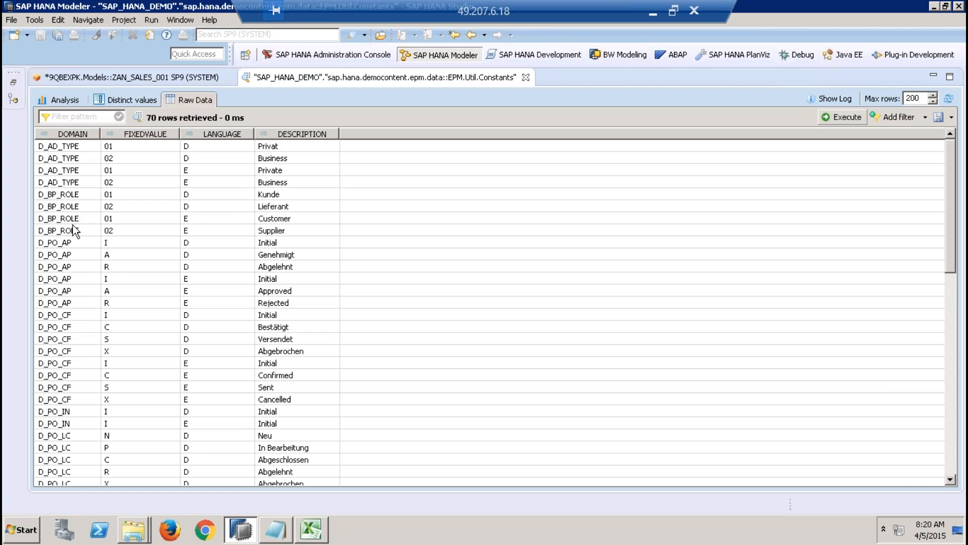
# Step: Examine the D_PR_TYPE rows with their fixed values, languages and descriptions, then close the Constants preview
pyautogui.click(952, 410)
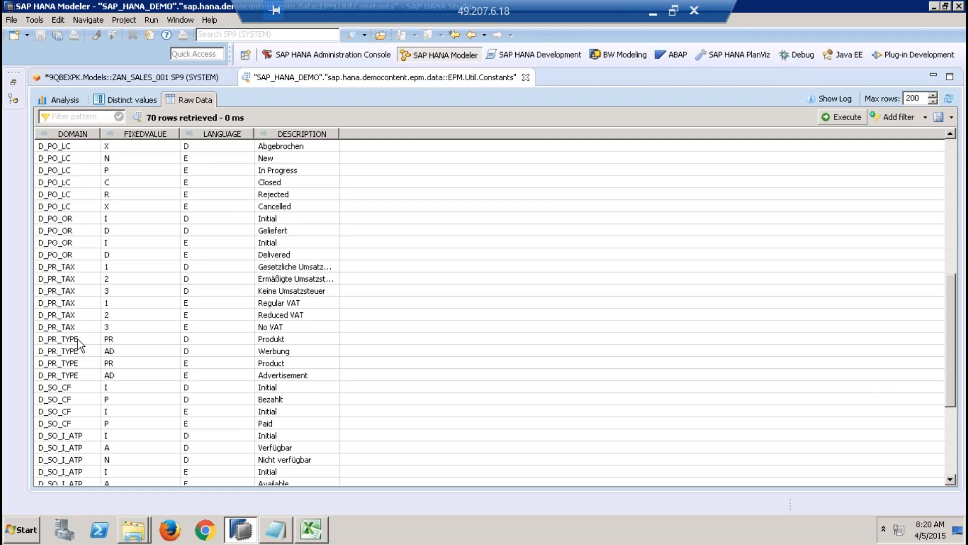
pyautogui.click(61, 341)
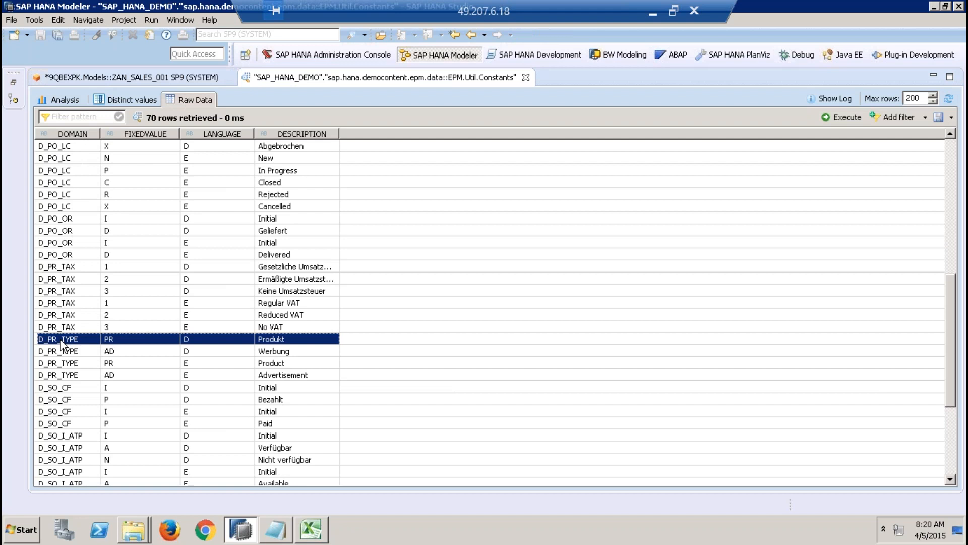
pyautogui.click(83, 374)
pyautogui.click(144, 365)
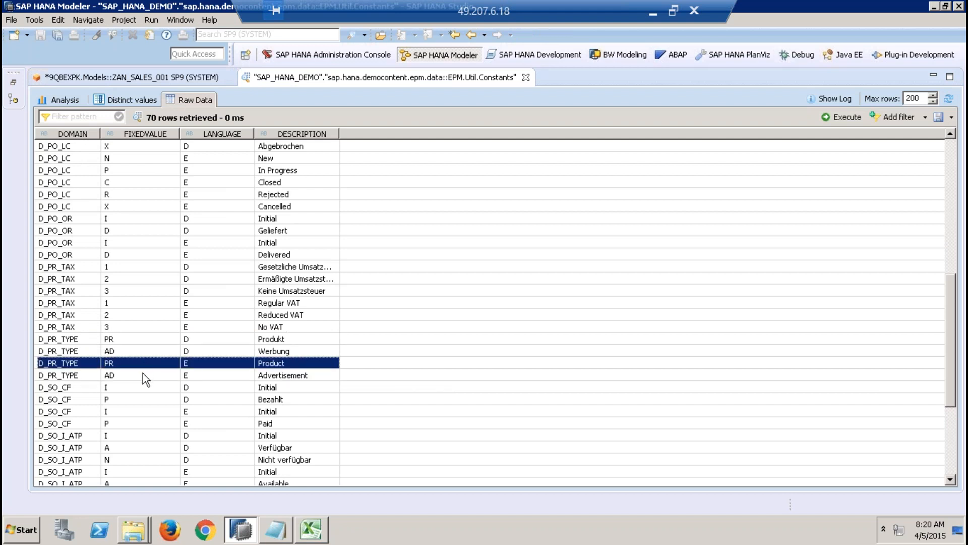
pyautogui.click(143, 374)
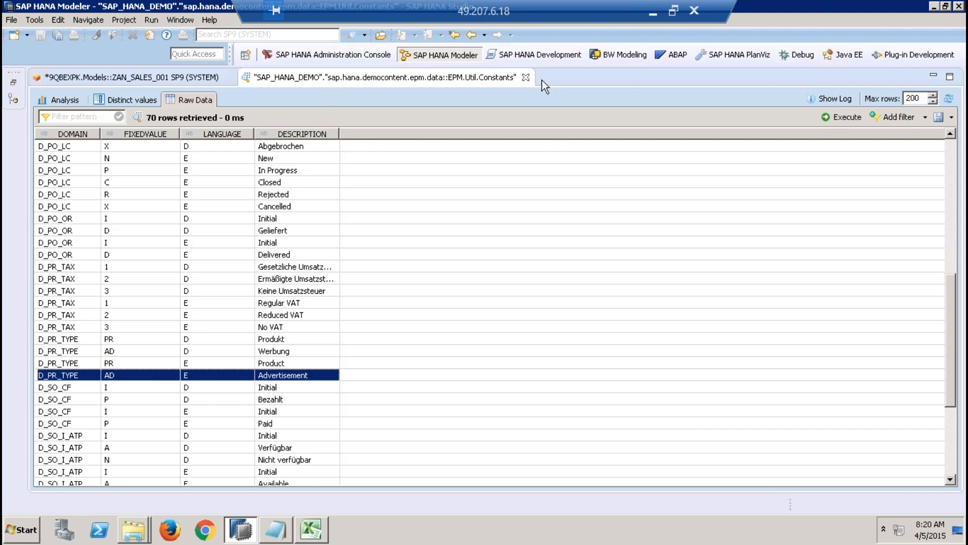
pyautogui.click(526, 78)
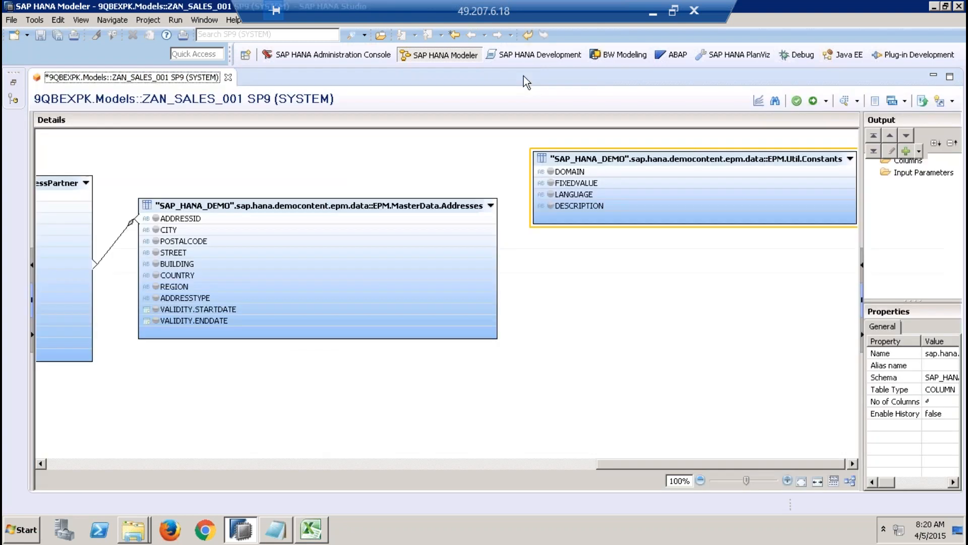
# Step: Apply a filter on the DOMAIN column of EPM.Util.Constants with operator Equal and value D_PR_TYPE
pyautogui.rightClick(721, 158)
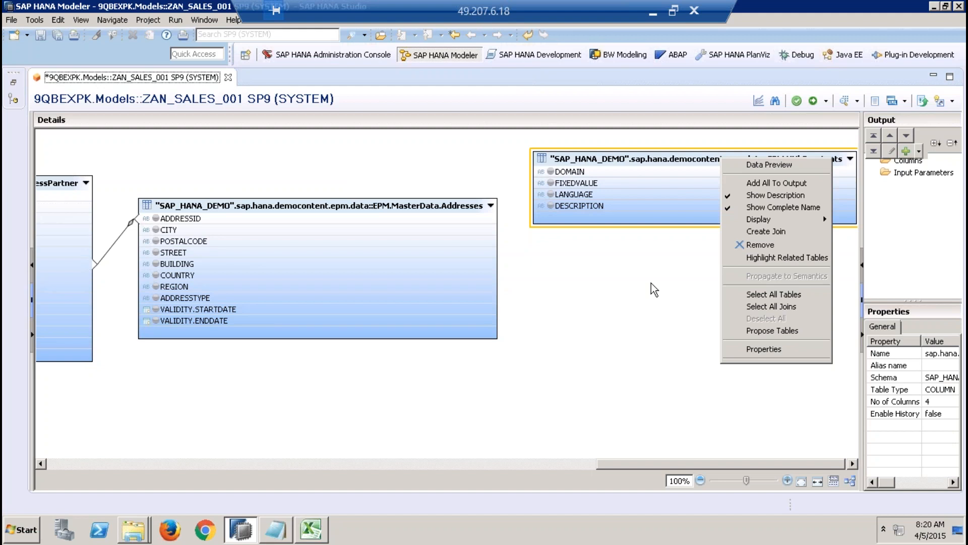
pyautogui.click(616, 221)
pyautogui.click(580, 173)
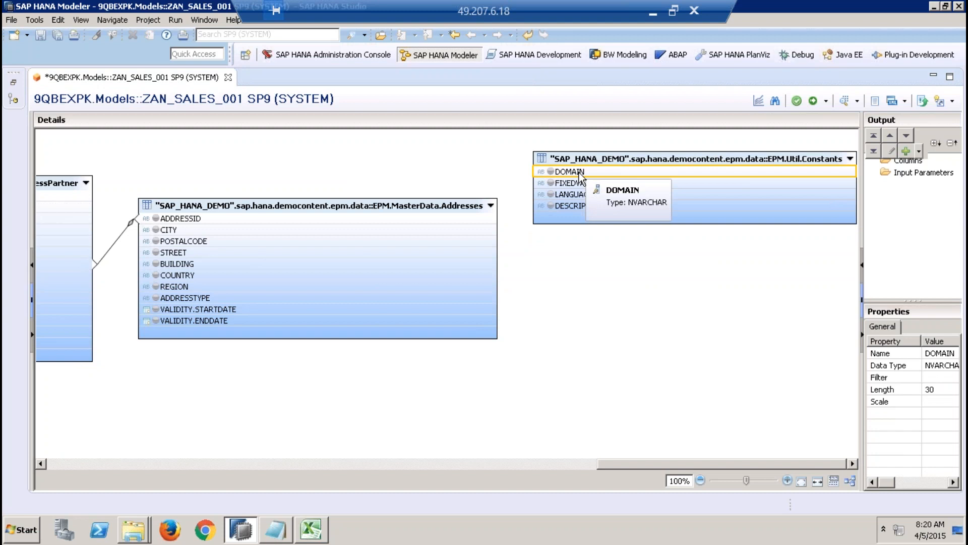
pyautogui.rightClick(580, 174)
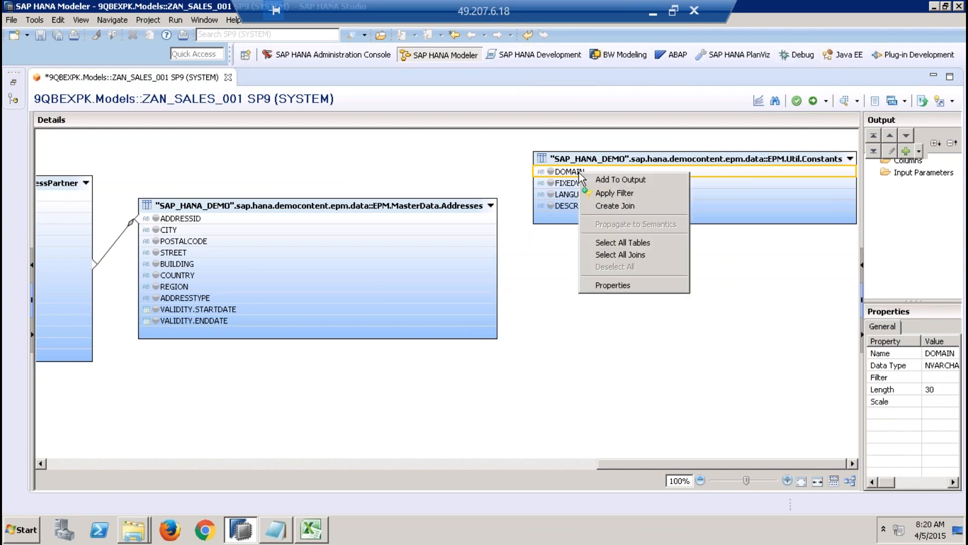
pyautogui.click(612, 194)
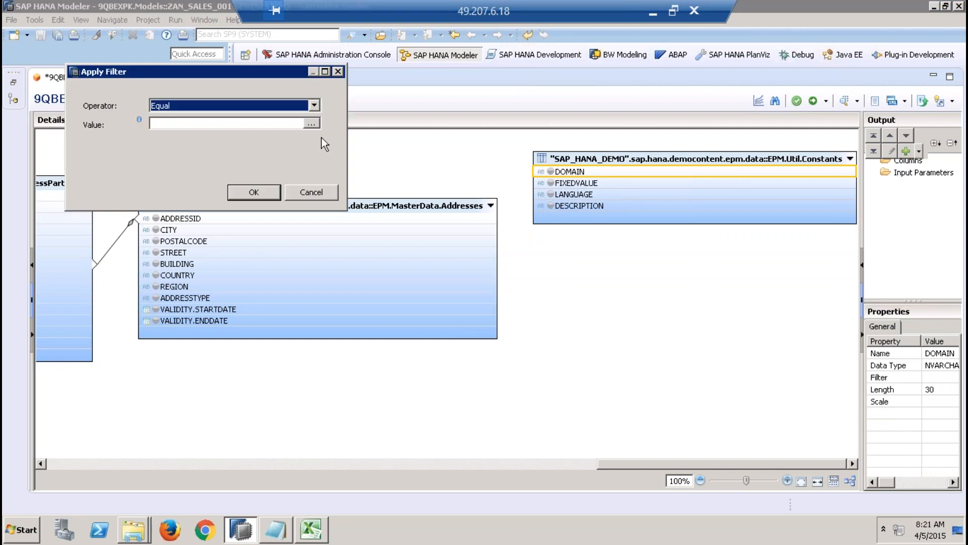
pyautogui.click(312, 107)
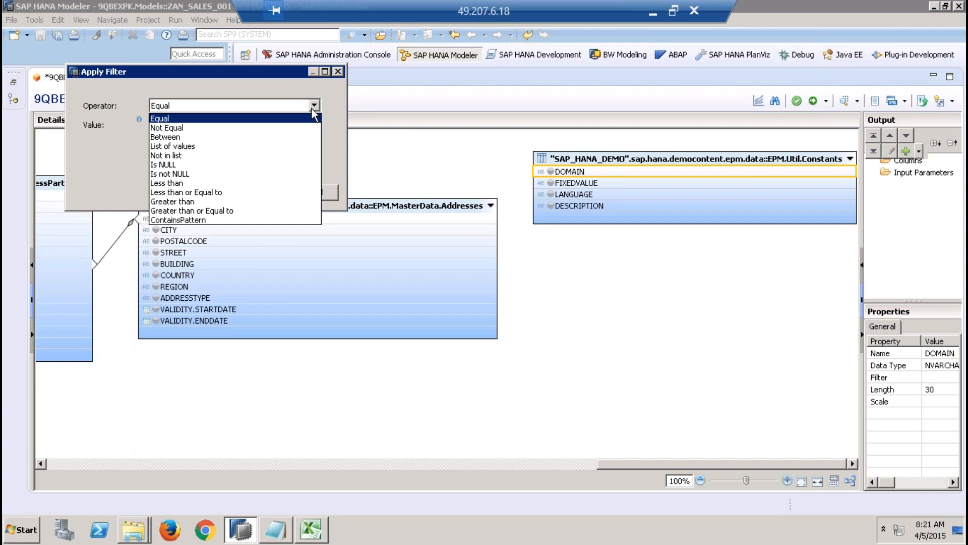
pyautogui.click(279, 118)
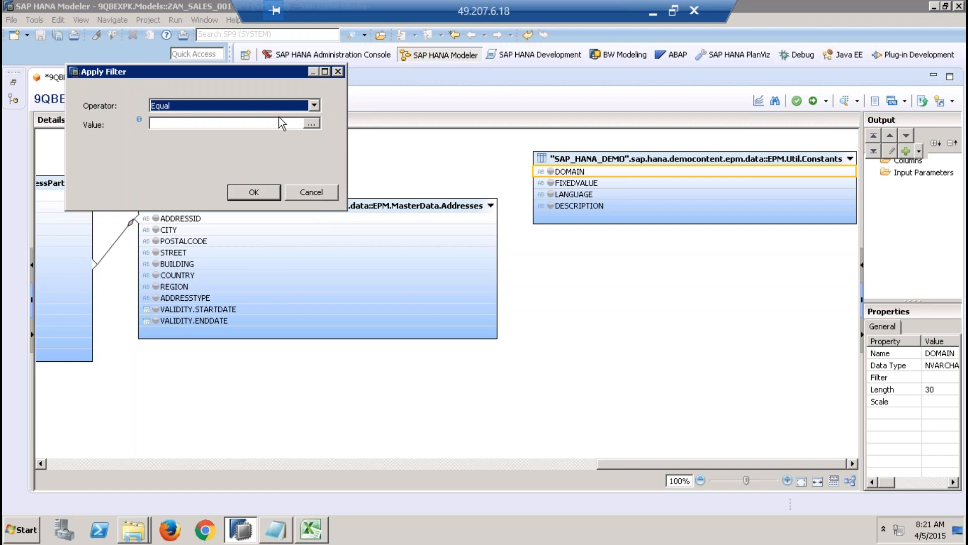
pyautogui.click(310, 124)
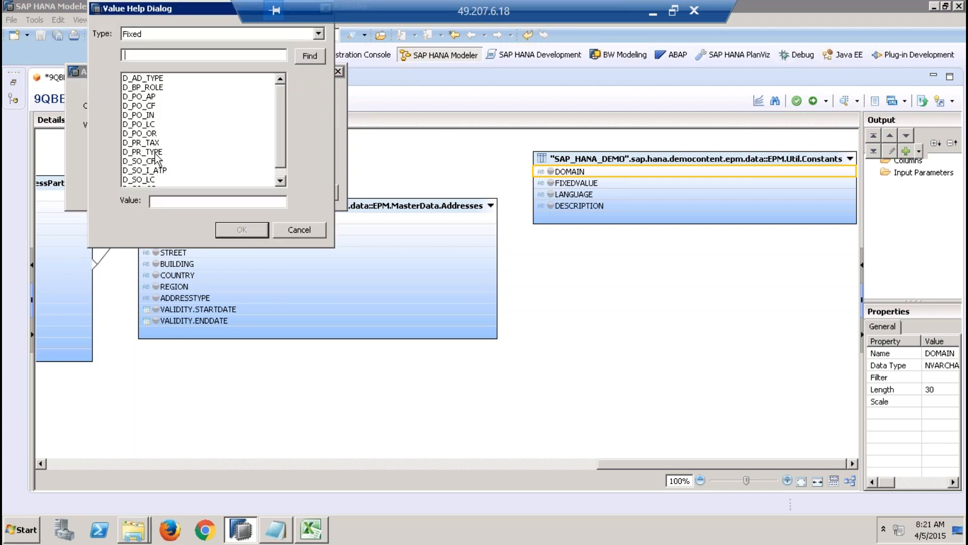
pyautogui.click(151, 152)
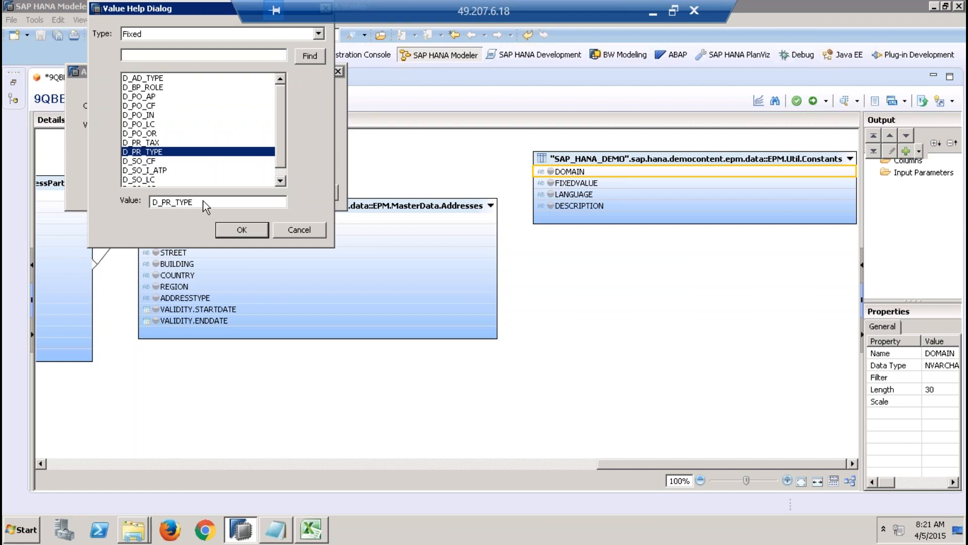
pyautogui.click(242, 230)
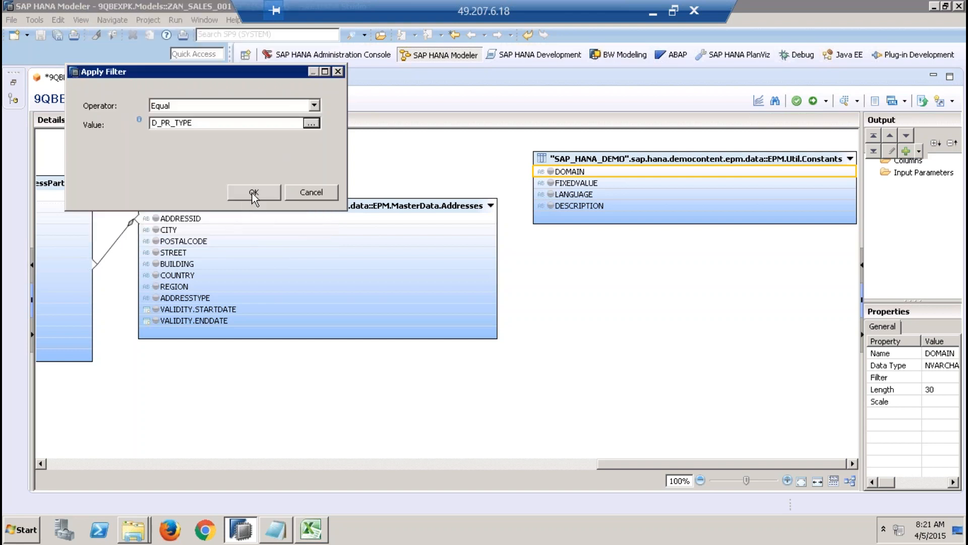
pyautogui.click(253, 193)
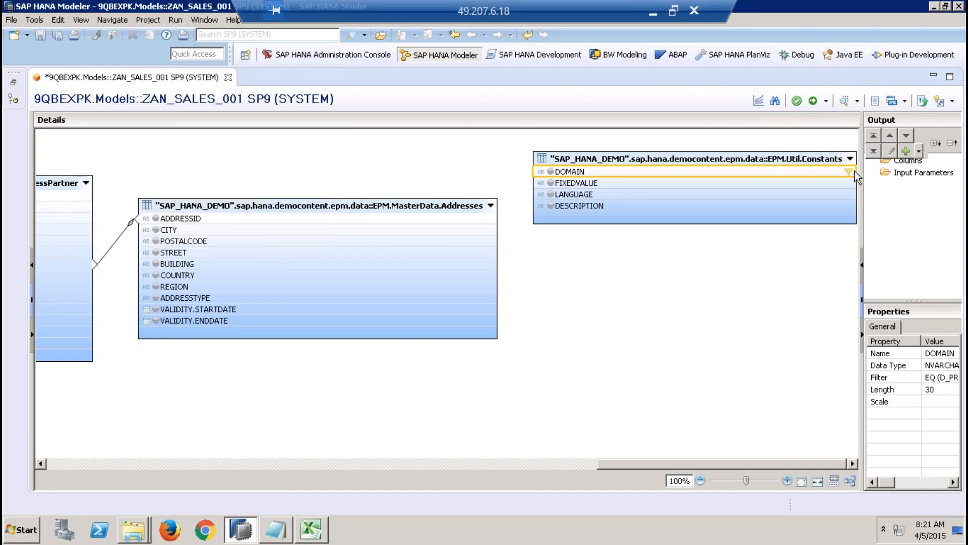
# Step: Preview the raw data of EPM.Util.Constants and locate the D_PR_TYPE rows in it
pyautogui.rightClick(798, 157)
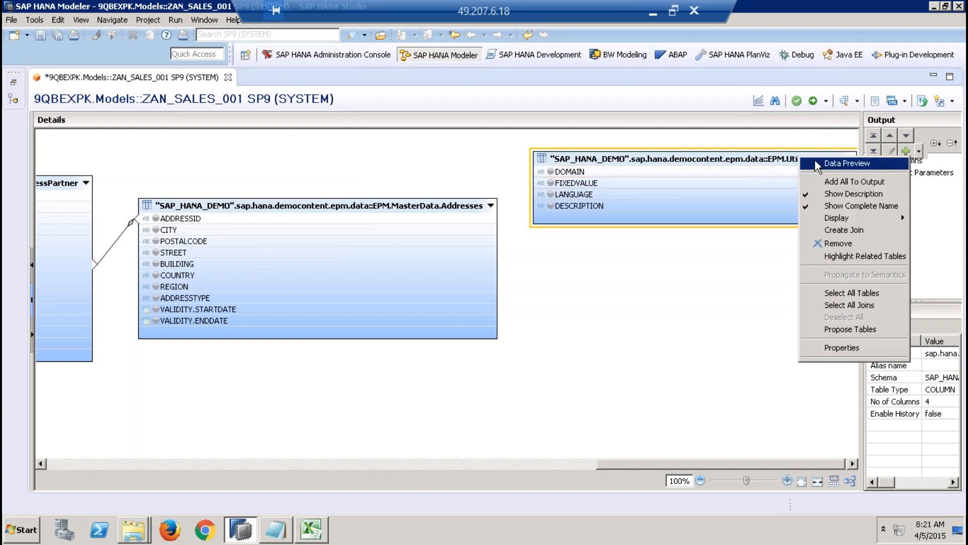
pyautogui.click(816, 164)
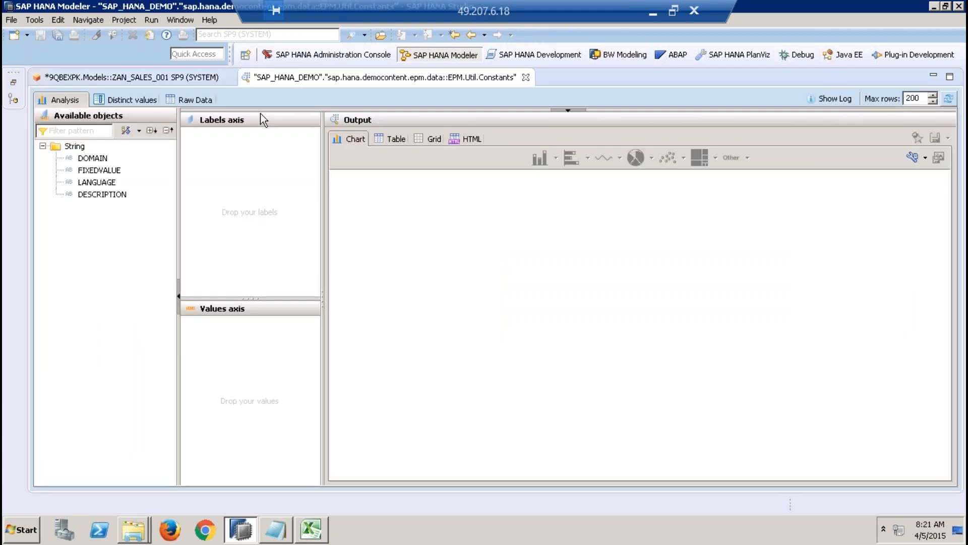
pyautogui.click(184, 99)
pyautogui.click(84, 412)
pyautogui.press('Down')
pyautogui.press('Down')
pyautogui.press('Down')
pyautogui.press('Down')
pyautogui.press('Down')
pyautogui.press('Down')
pyautogui.press('Down')
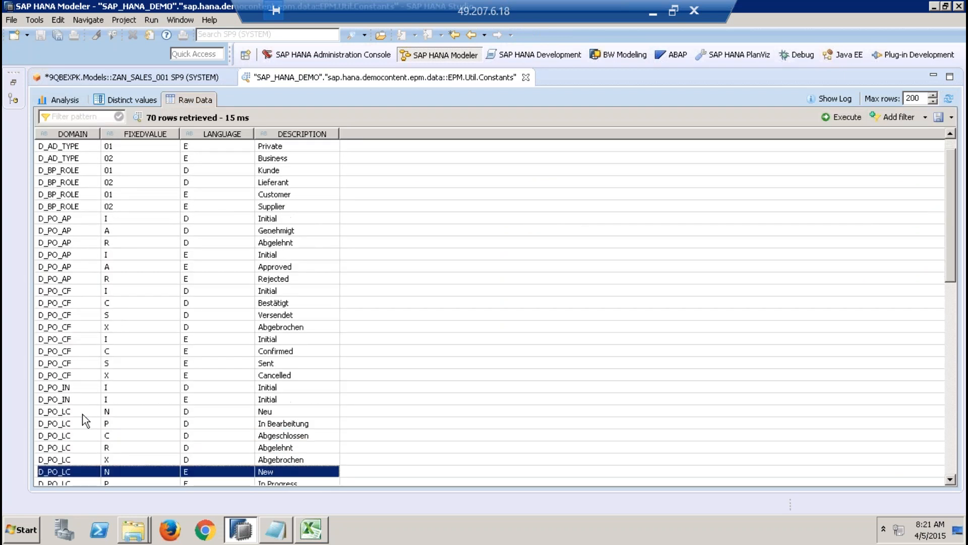
pyautogui.press('Down')
pyautogui.press('Down')
pyautogui.press('Down')
pyautogui.press('Down')
pyautogui.press('Down')
pyautogui.press('Down')
pyautogui.press('Down')
pyautogui.press('Down')
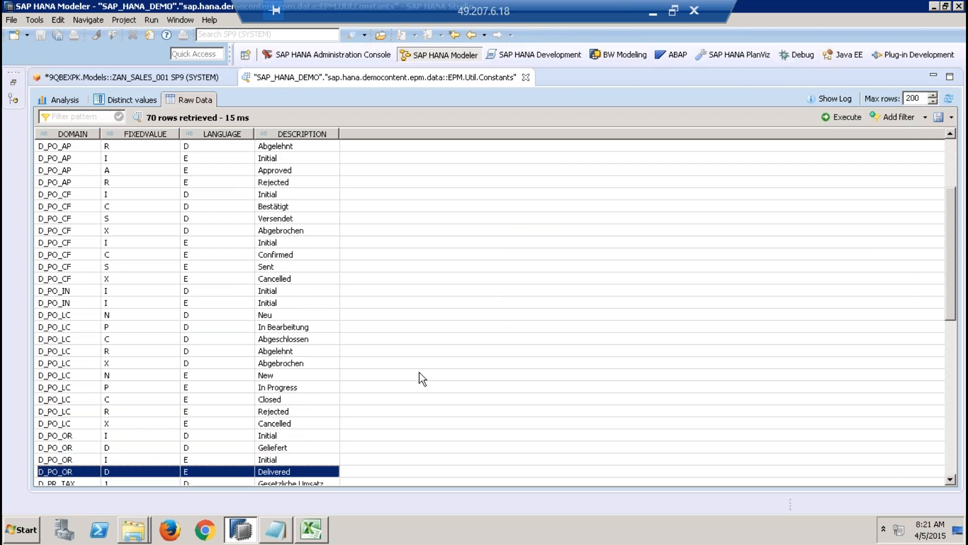
pyautogui.click(953, 395)
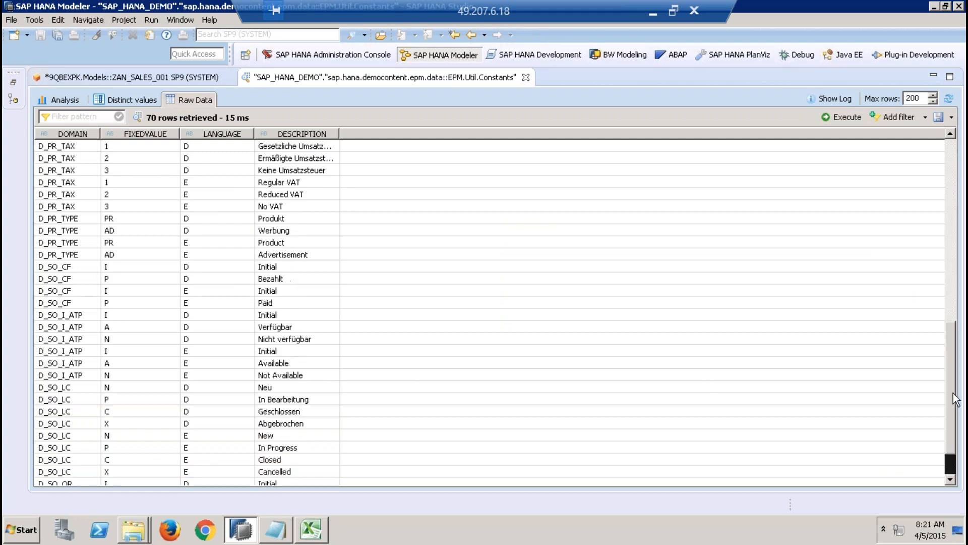
pyautogui.click(76, 220)
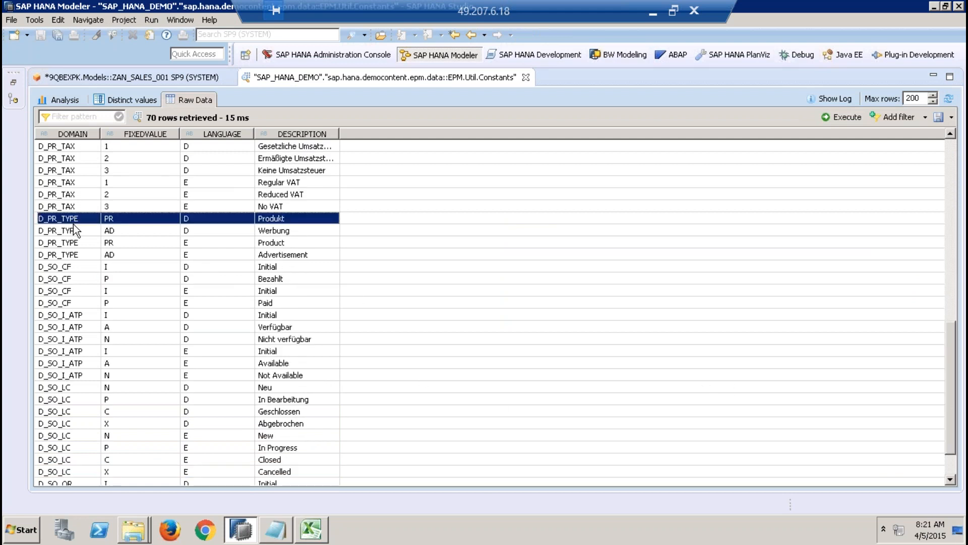
# Step: Filter the previewed Constants rows by the pattern D_PR_TYPE and examine their fixed values, languages and descriptions
pyautogui.click(58, 117)
pyautogui.write('D_PR')
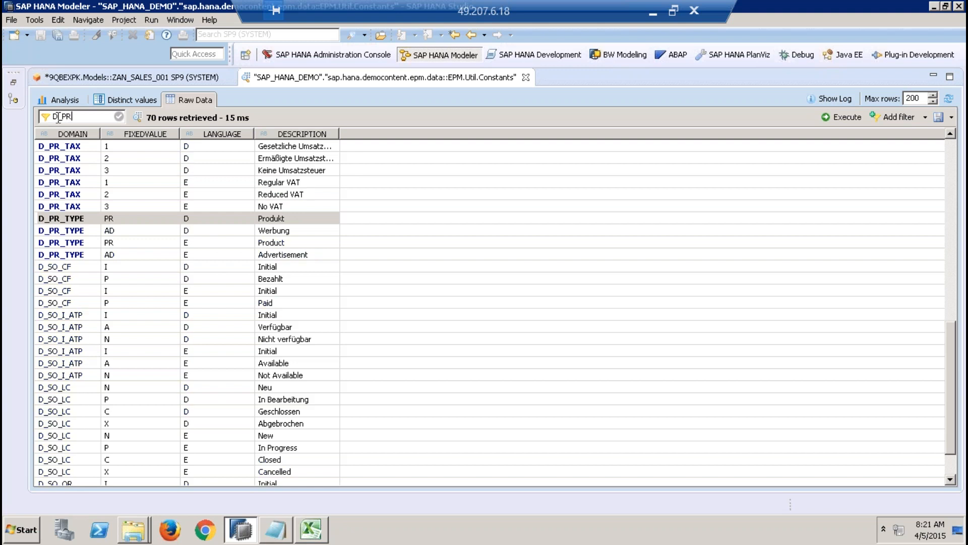
pyautogui.write('_TYPE')
pyautogui.press('Return')
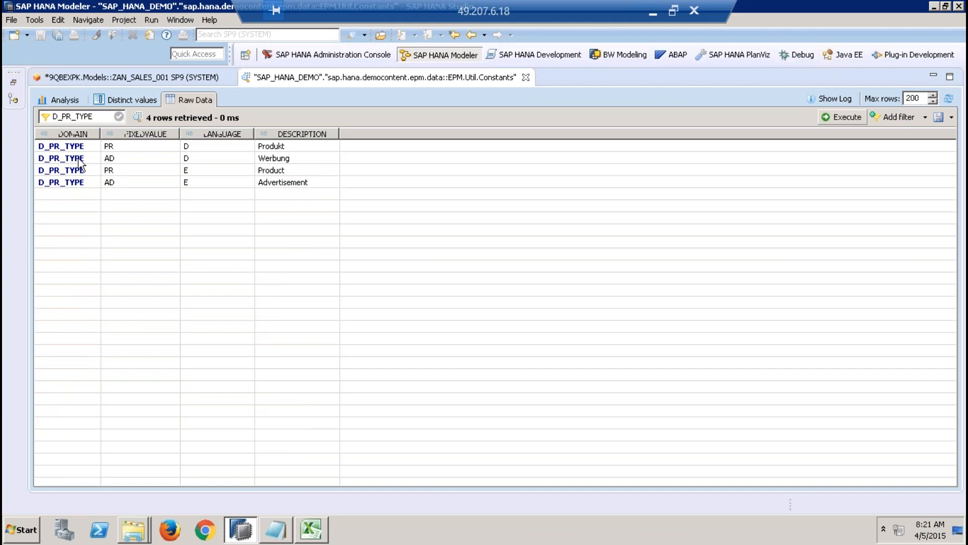
pyautogui.click(150, 152)
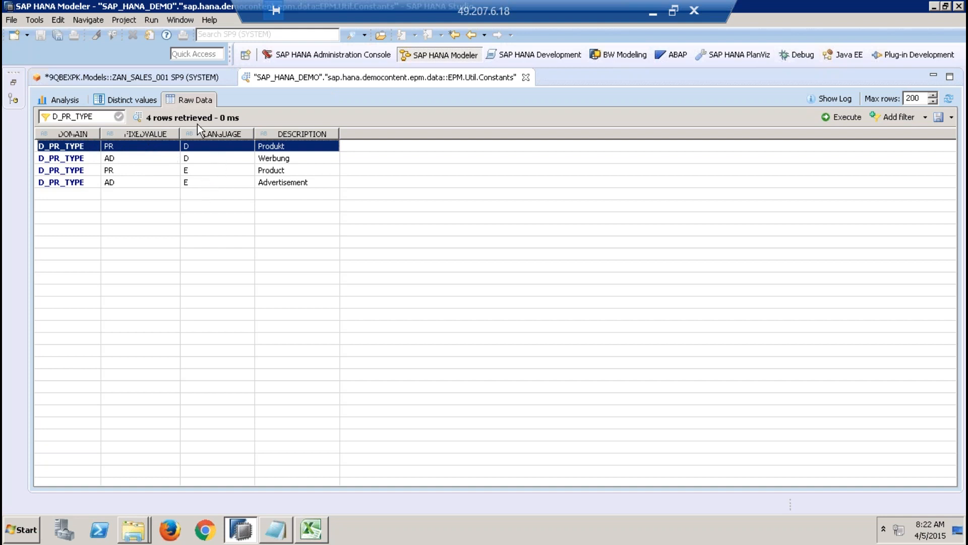
# Step: Return to the ZAN_SALES_001 view and start a new join with EPM.MasterData.Products as left table and EPM.Util.Constants as right table
pyautogui.click(164, 75)
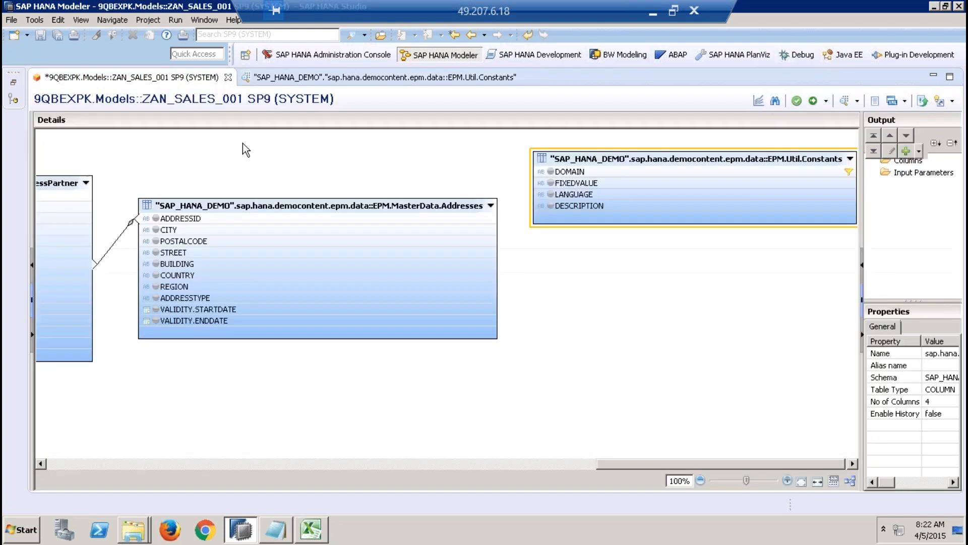
pyautogui.rightClick(577, 296)
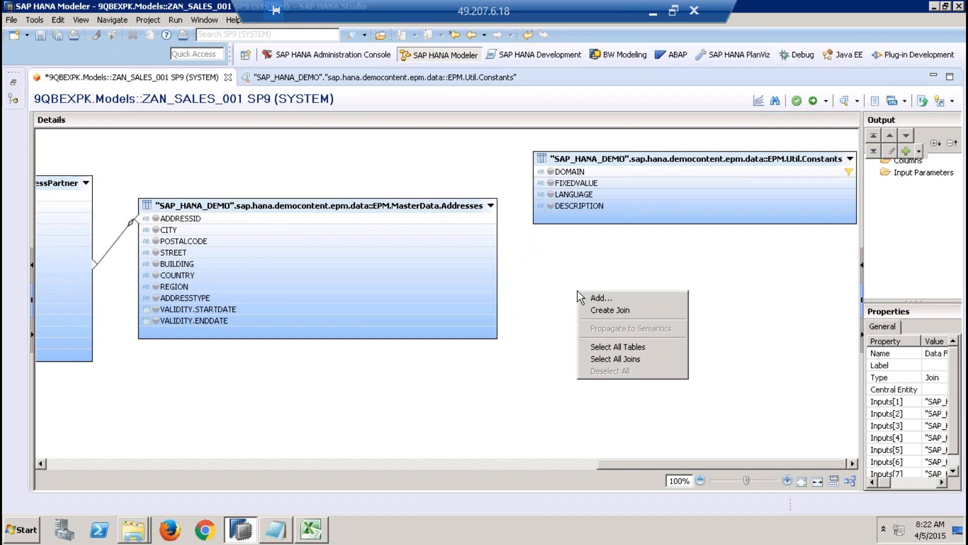
pyautogui.click(621, 307)
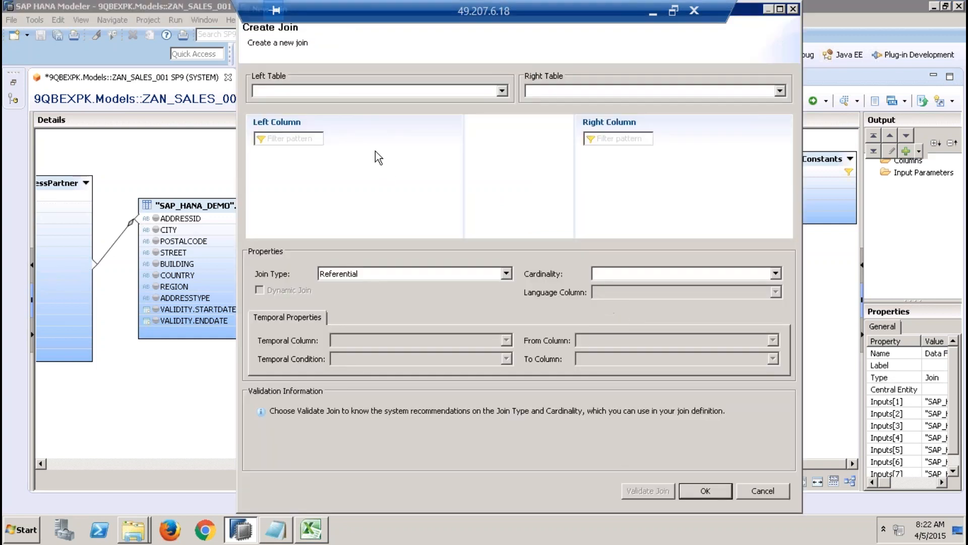
pyautogui.click(502, 91)
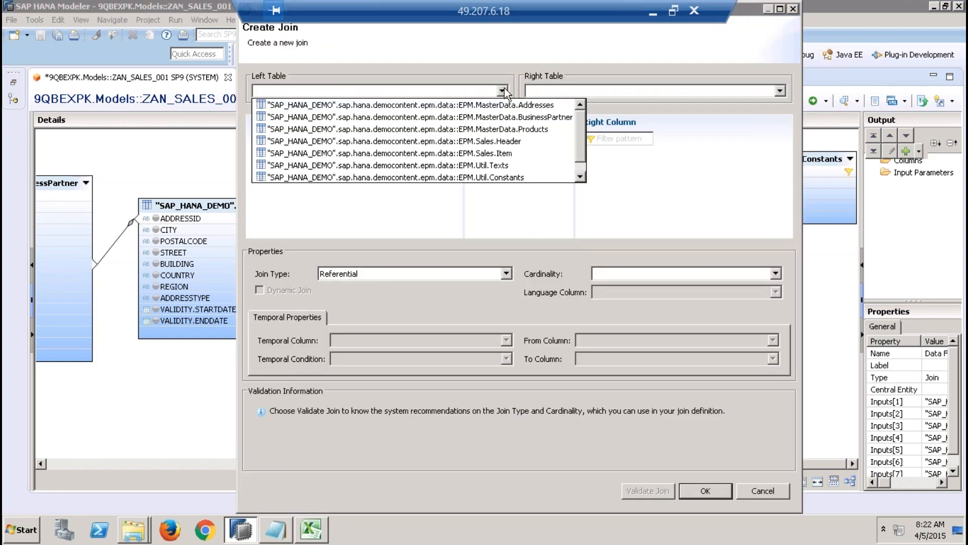
pyautogui.click(512, 127)
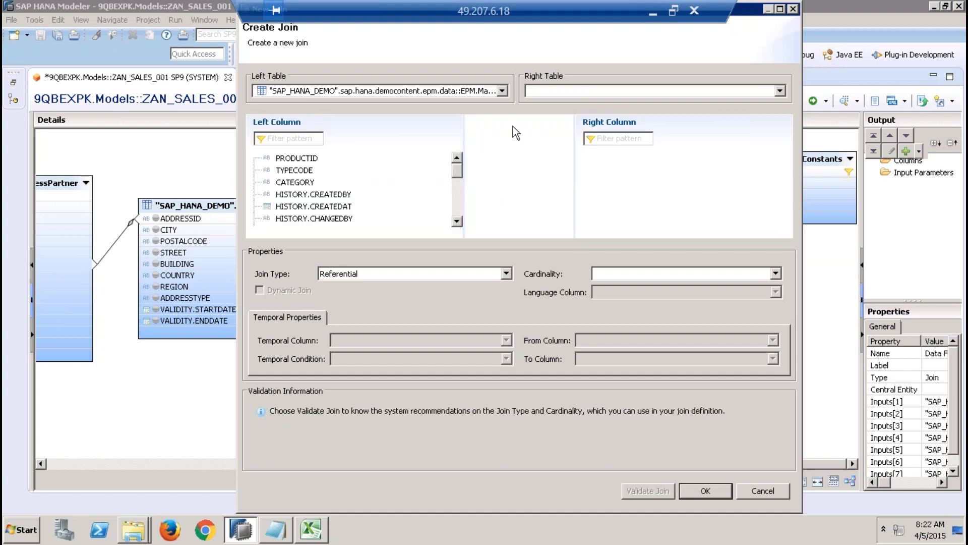
pyautogui.click(589, 94)
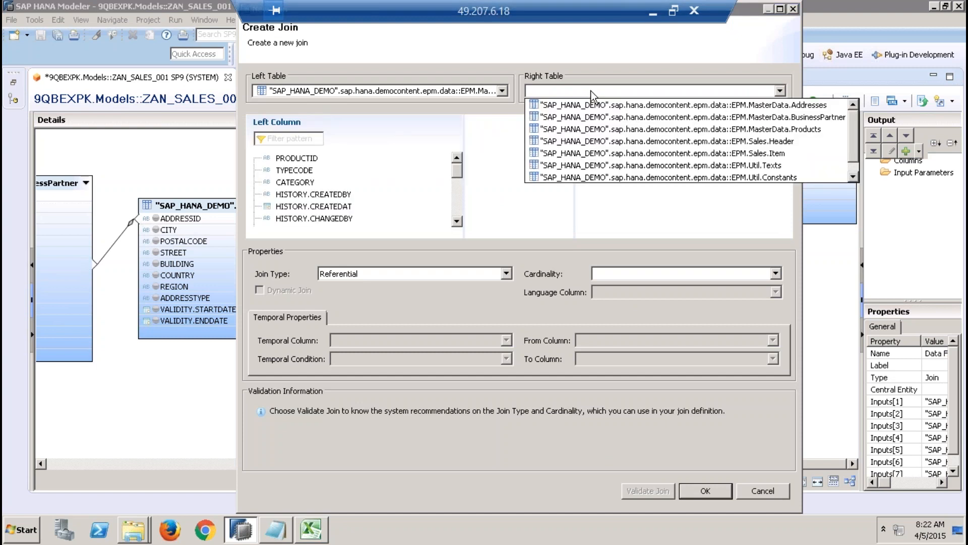
pyautogui.click(853, 178)
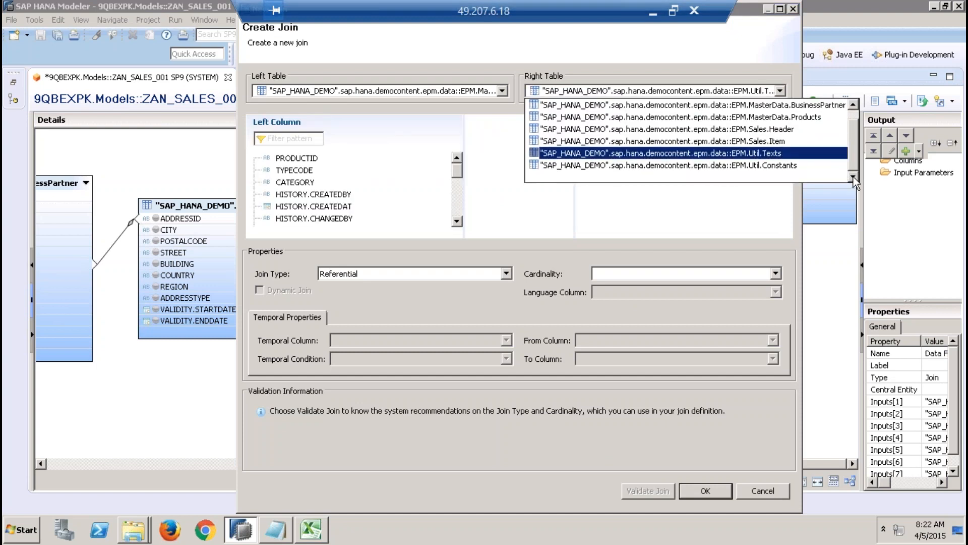
pyautogui.click(788, 165)
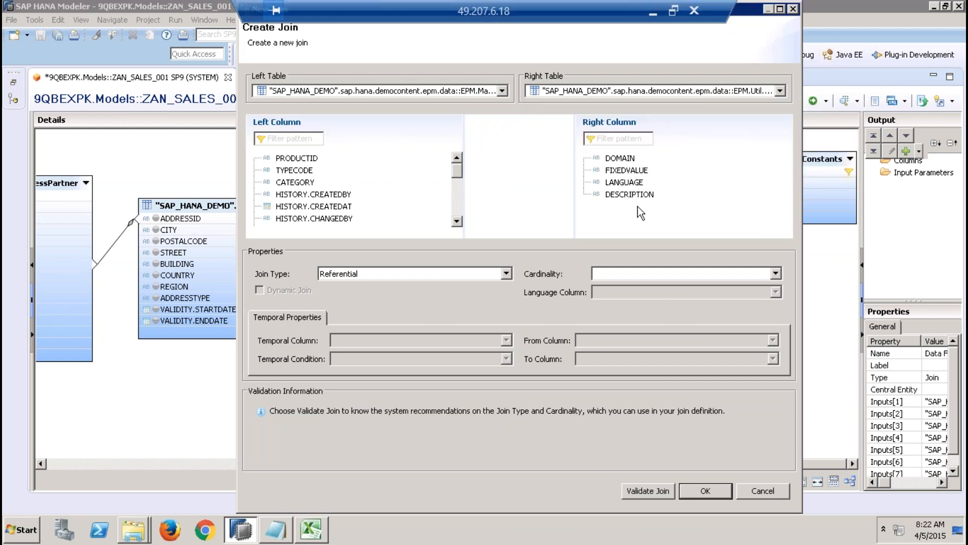
# Step: Link the Products column TYPECODE to the Constants column FIXEDVALUE in the new join
pyautogui.click(456, 221)
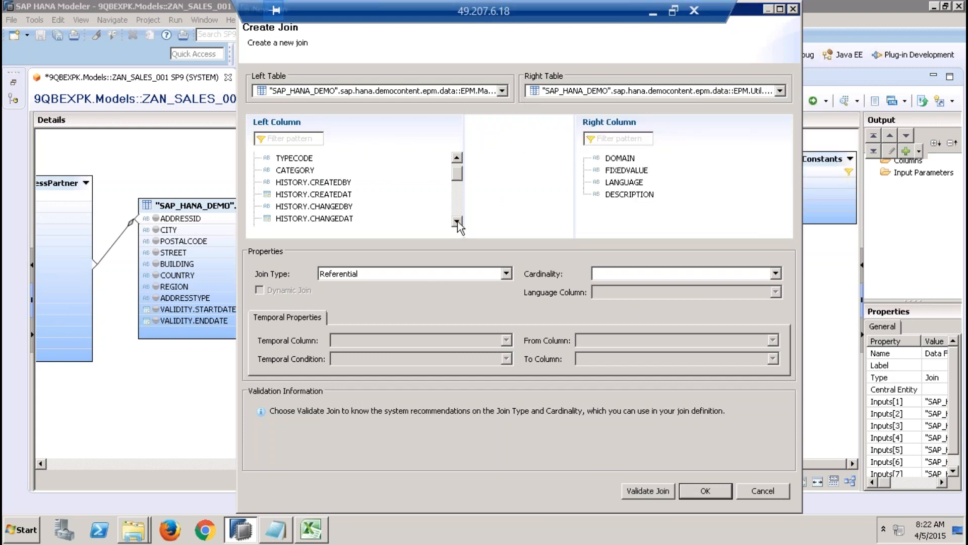
pyautogui.click(457, 221)
pyautogui.click(457, 221)
pyautogui.click(457, 221)
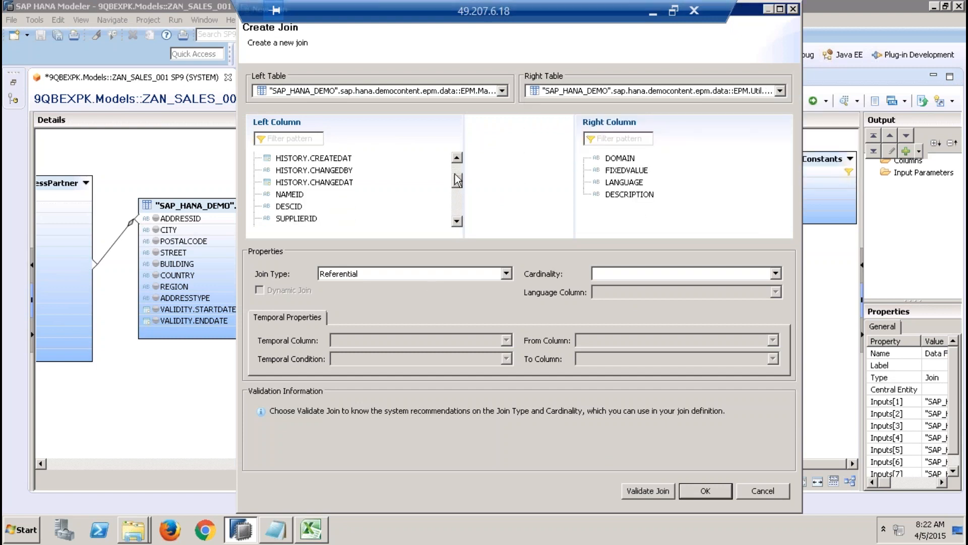
pyautogui.moveTo(457, 179); pyautogui.dragTo(455, 170)
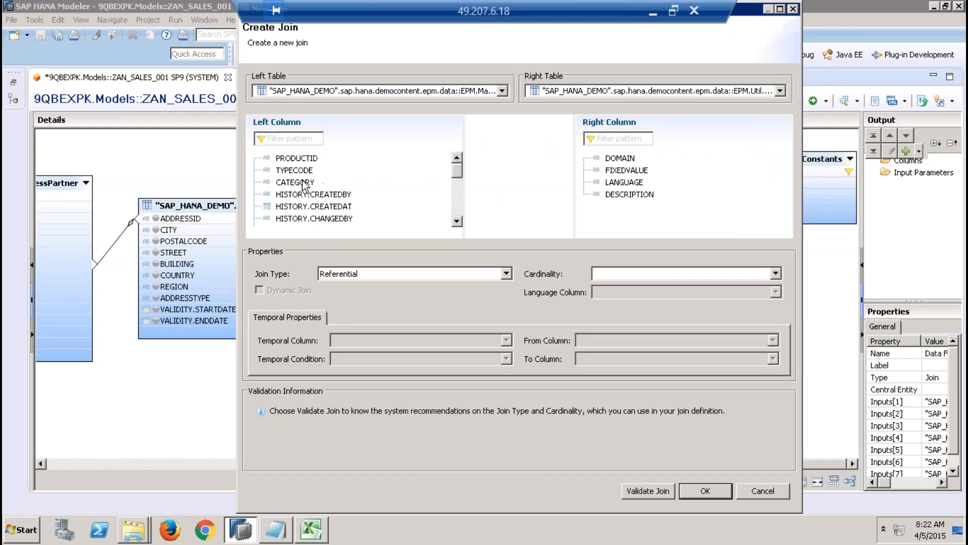
pyautogui.moveTo(302, 171); pyautogui.dragTo(625, 170)
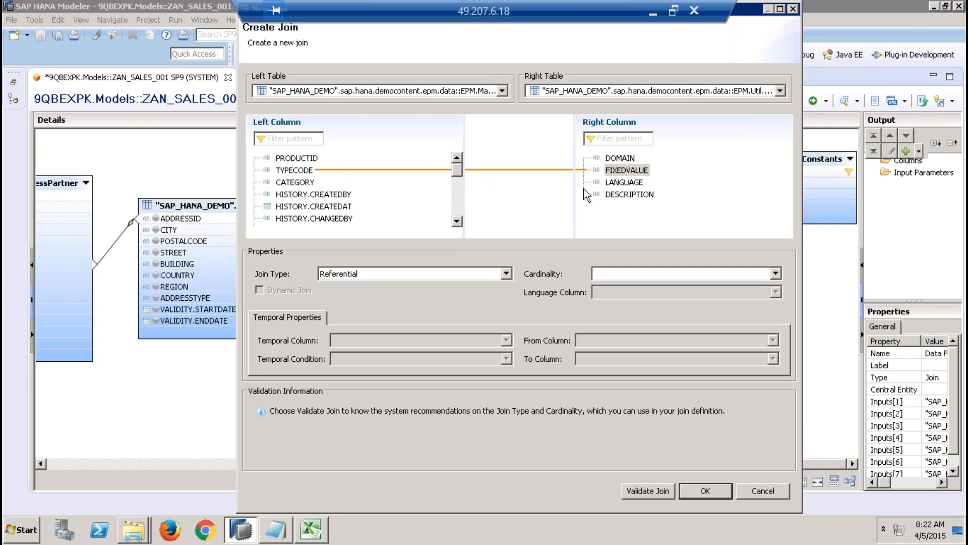
# Step: Set the join type to Text Join with LANGUAGE as the language column, and create the join
pyautogui.click(462, 270)
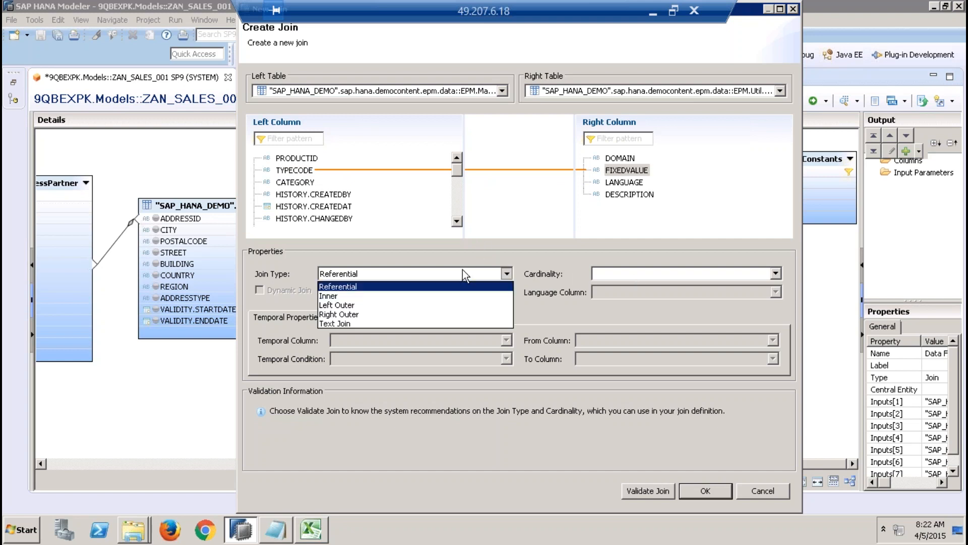
pyautogui.click(368, 322)
pyautogui.click(612, 295)
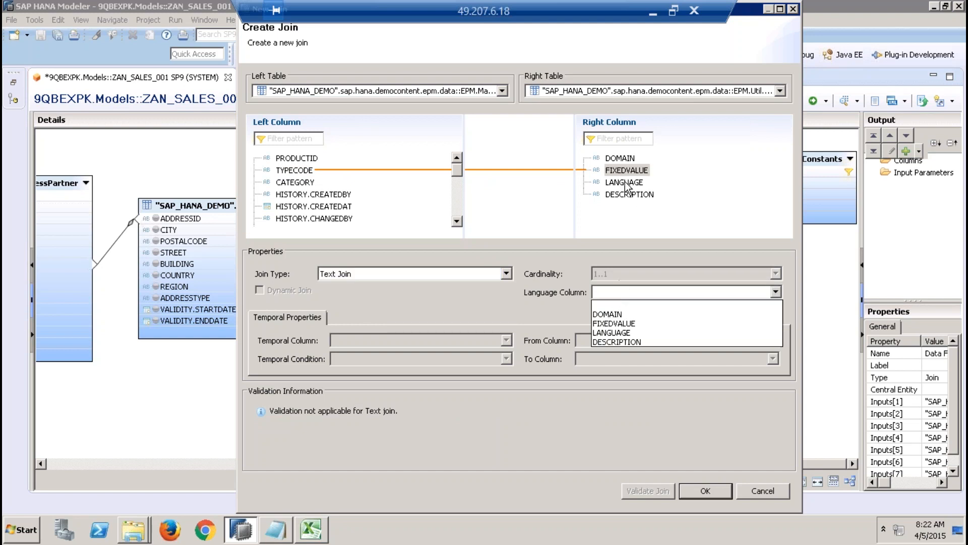
pyautogui.click(614, 333)
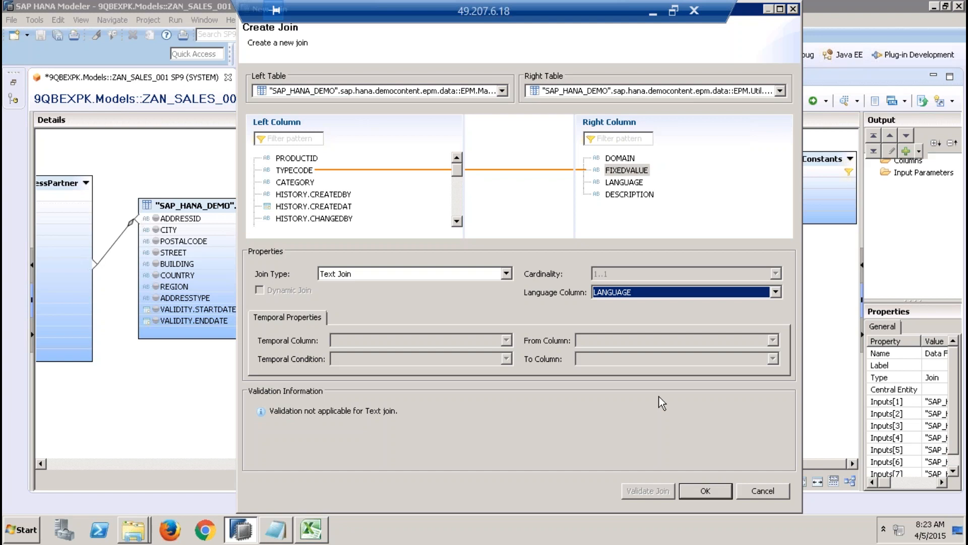
pyautogui.click(705, 490)
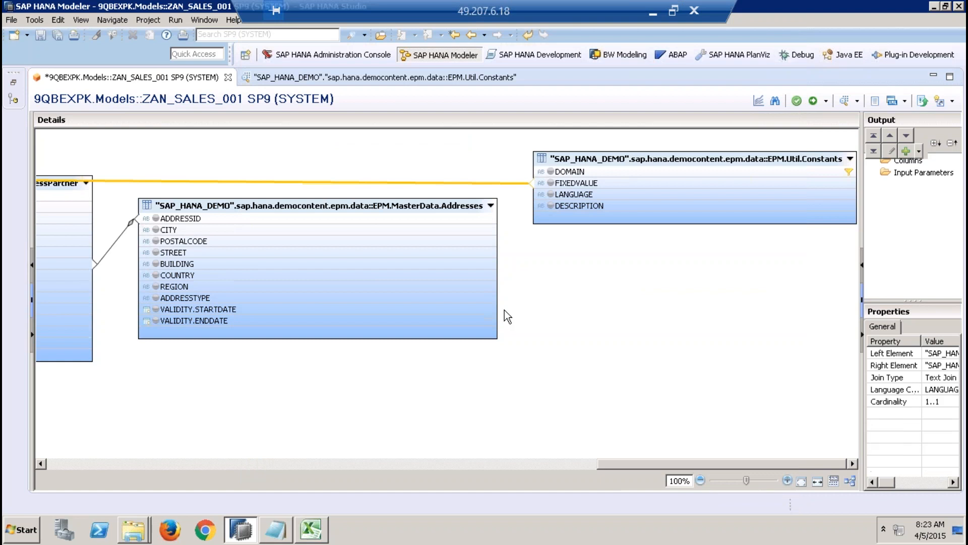
# Step: Close the Constants data preview and auto-arrange the tables in the ZAN_SALES_001 data foundation
pyautogui.click(313, 80)
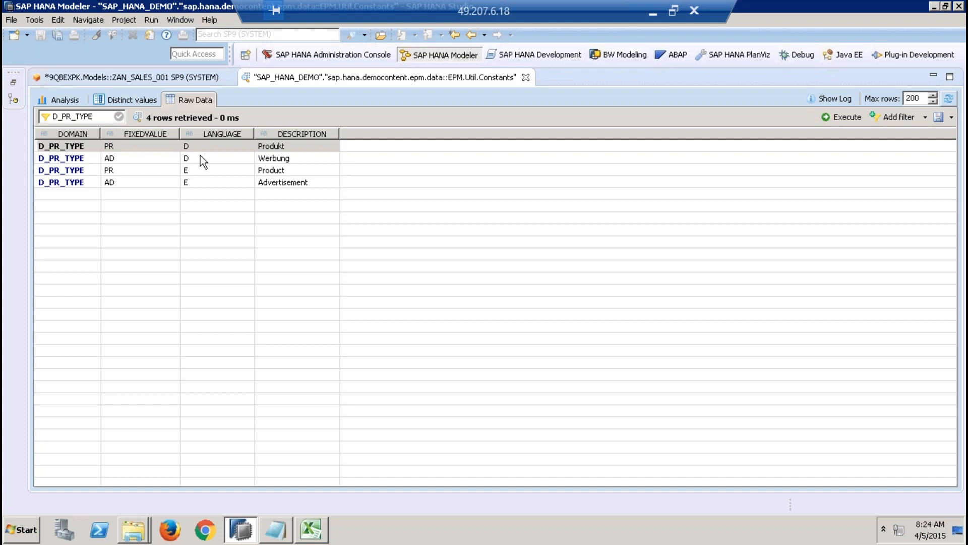
pyautogui.click(525, 77)
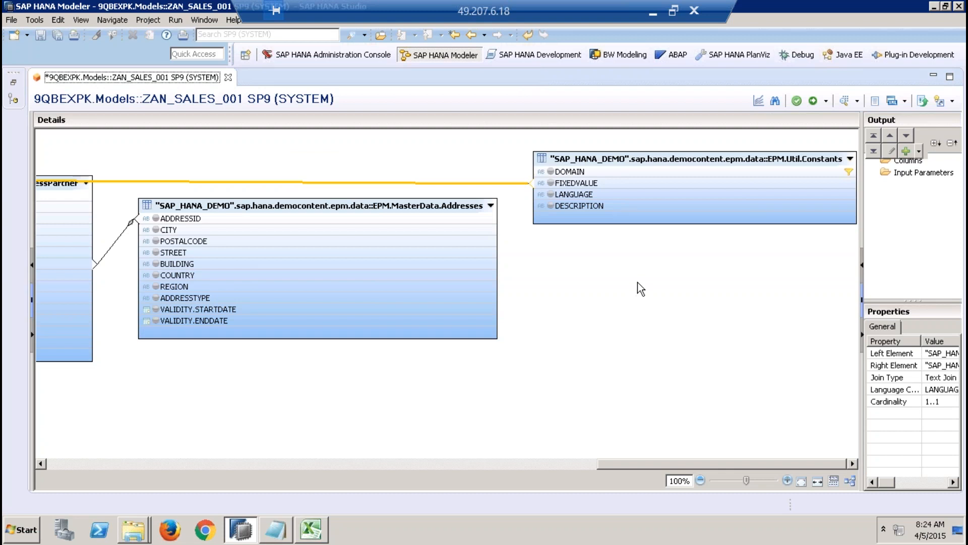
pyautogui.click(850, 479)
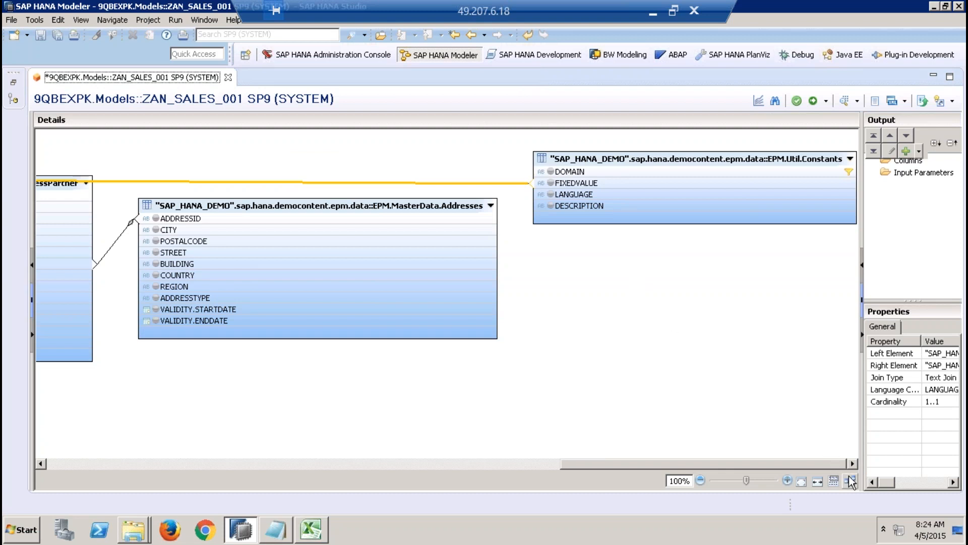
pyautogui.moveTo(676, 460); pyautogui.dragTo(192, 458)
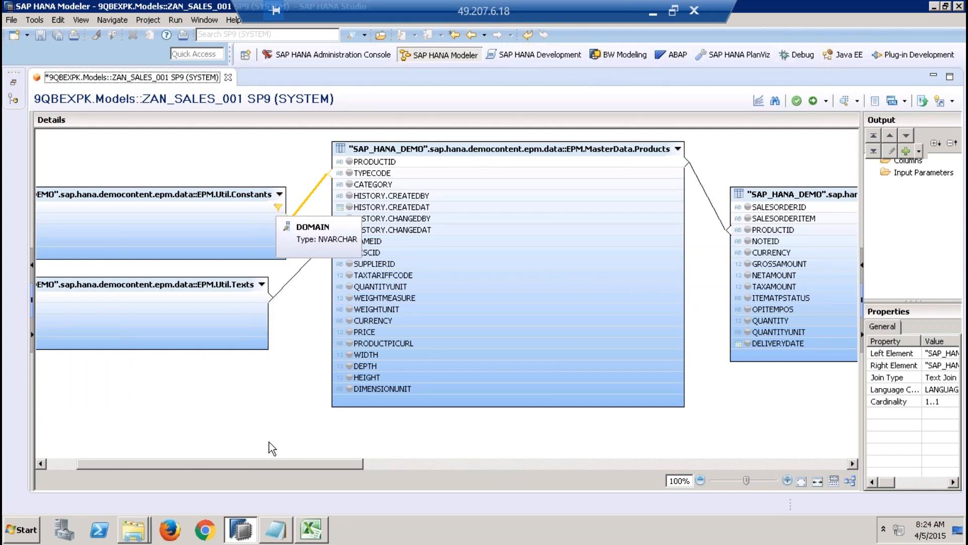
pyautogui.moveTo(286, 461); pyautogui.dragTo(606, 456)
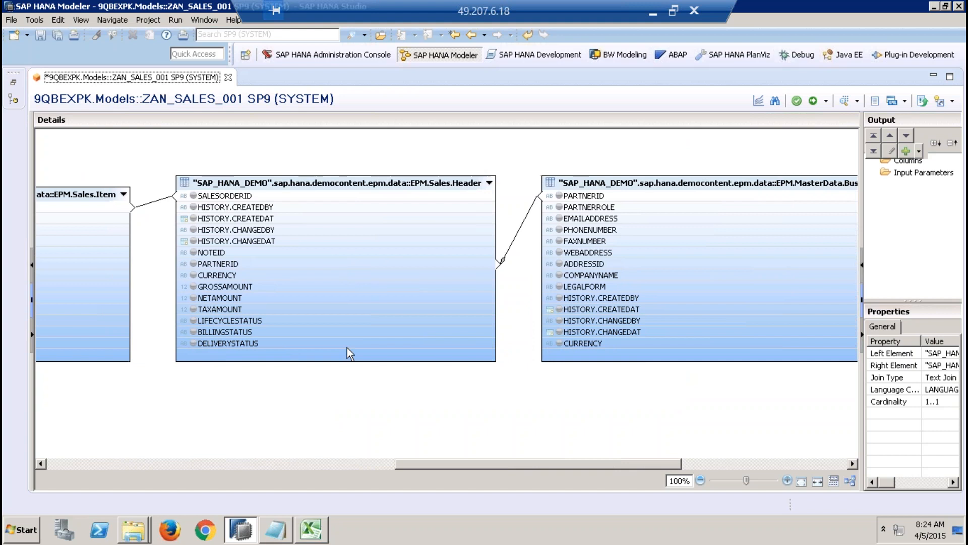
# Step: Open a data preview of the EPM.Sales.Header table and show its raw data
pyautogui.click(334, 320)
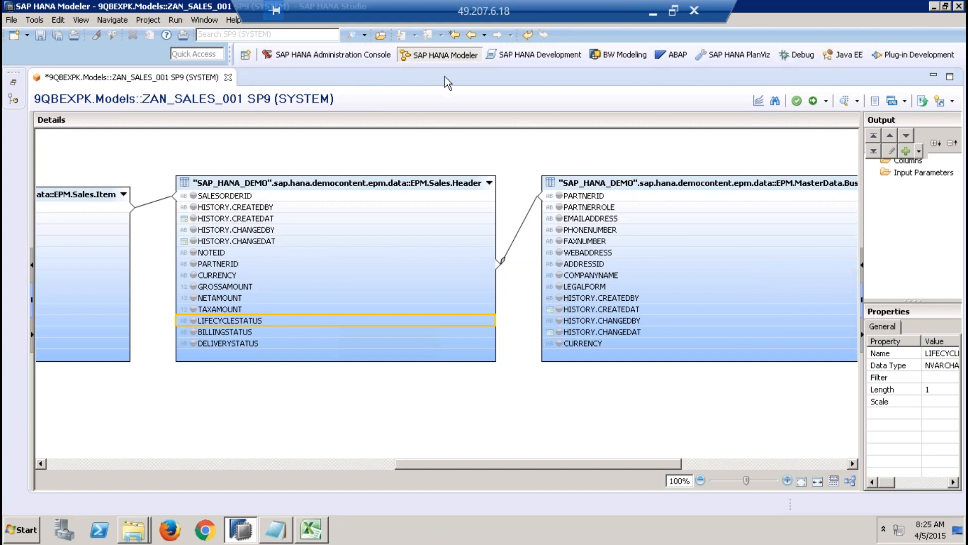
pyautogui.click(409, 171)
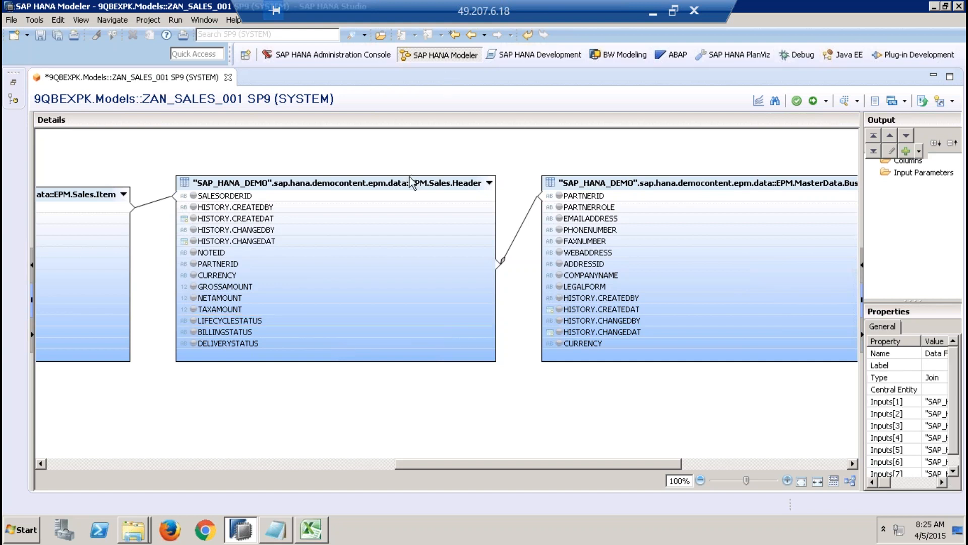
pyautogui.click(409, 177)
pyautogui.rightClick(411, 179)
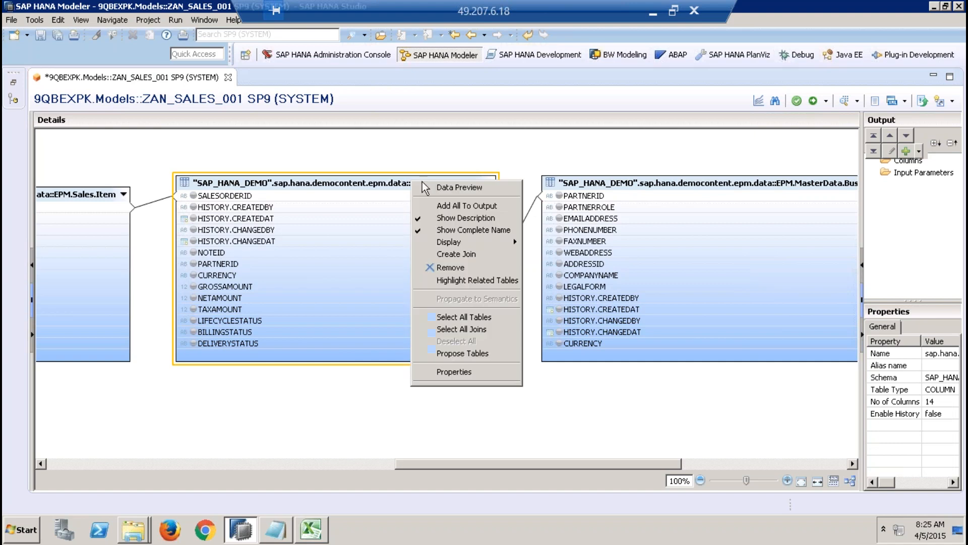
pyautogui.click(459, 187)
pyautogui.click(190, 101)
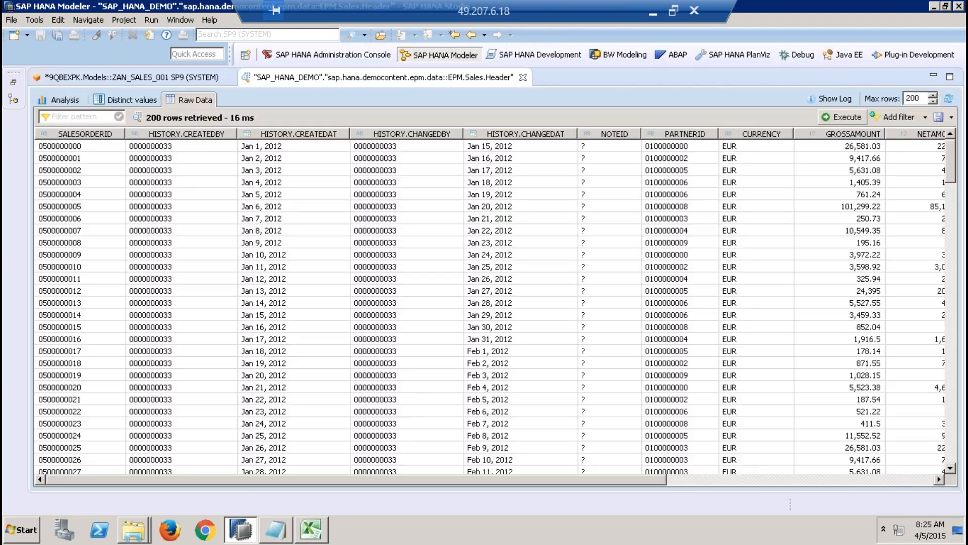
# Step: Sort the Sales.Header rows by LIFECYCLESTATUS in ascending and descending order and examine the status codes
pyautogui.click(721, 474)
pyautogui.click(727, 482)
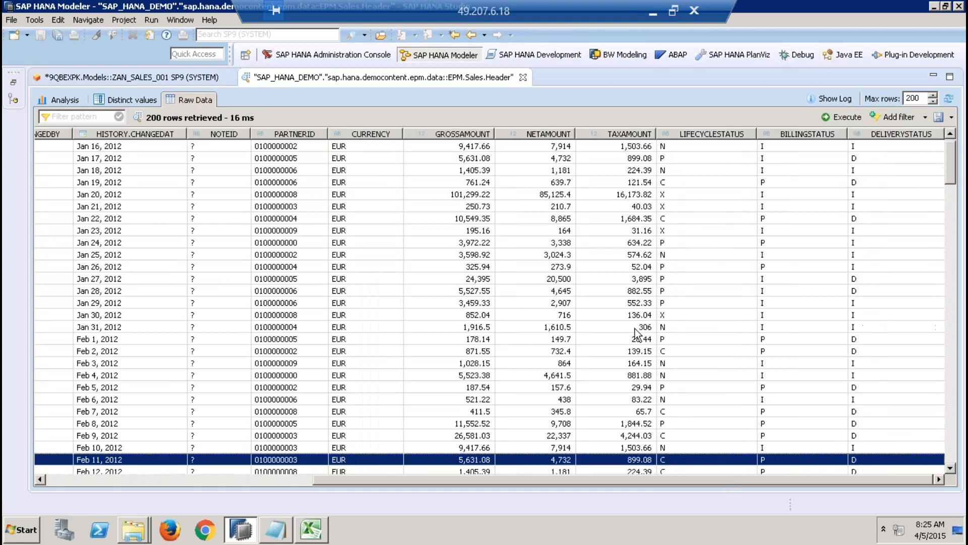
pyautogui.click(746, 134)
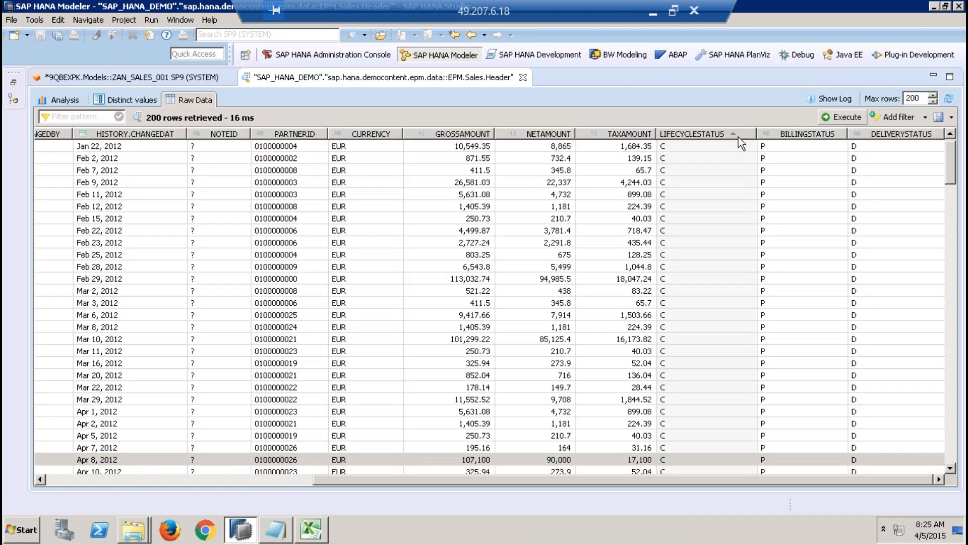
pyautogui.click(689, 136)
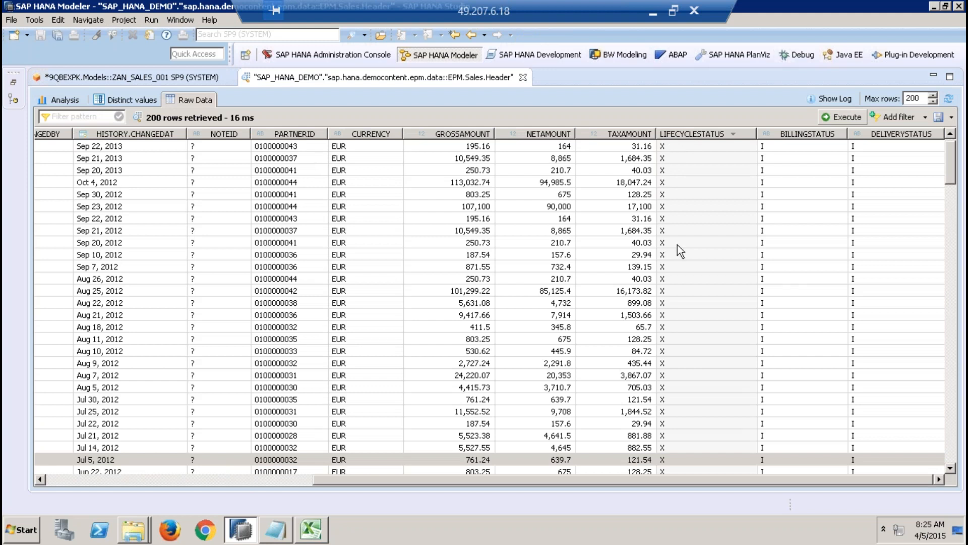
# Step: Return to the ZAN_SALES_001 view, select the Constants table joined to Products, and widen the Output and Properties area
pyautogui.click(157, 78)
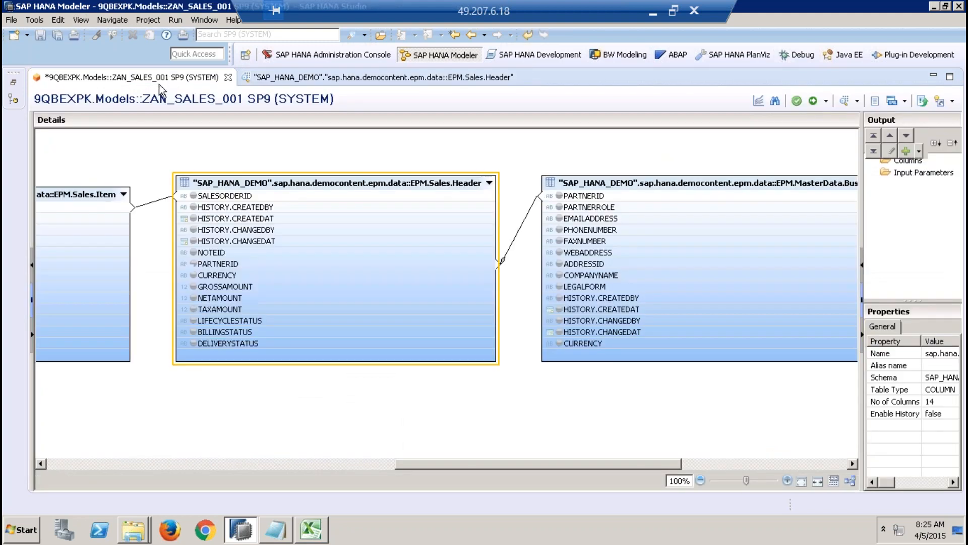
pyautogui.click(384, 400)
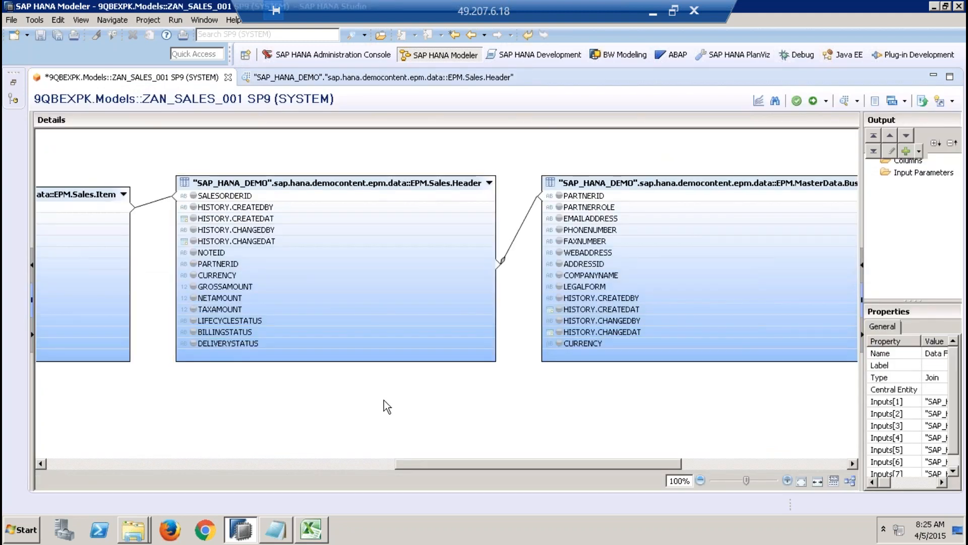
pyautogui.click(65, 465)
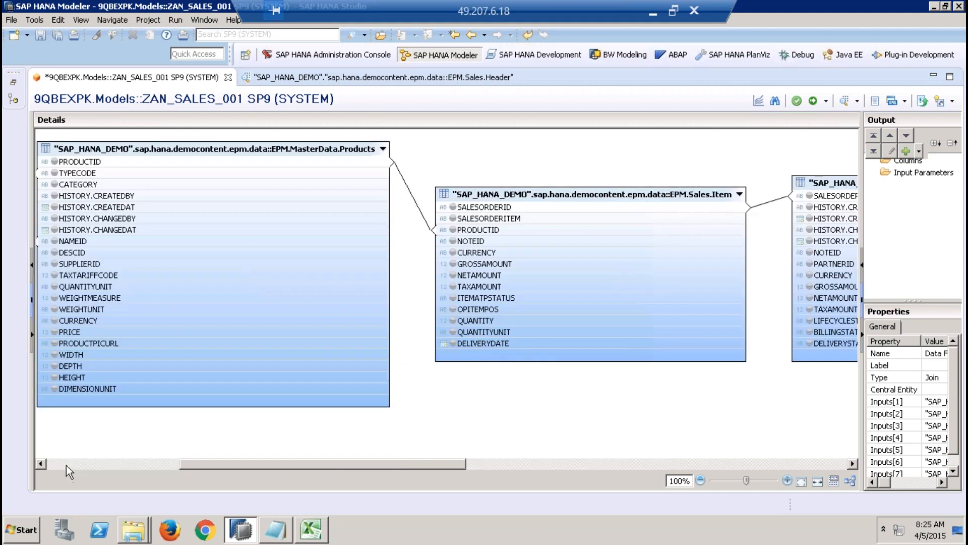
pyautogui.click(65, 465)
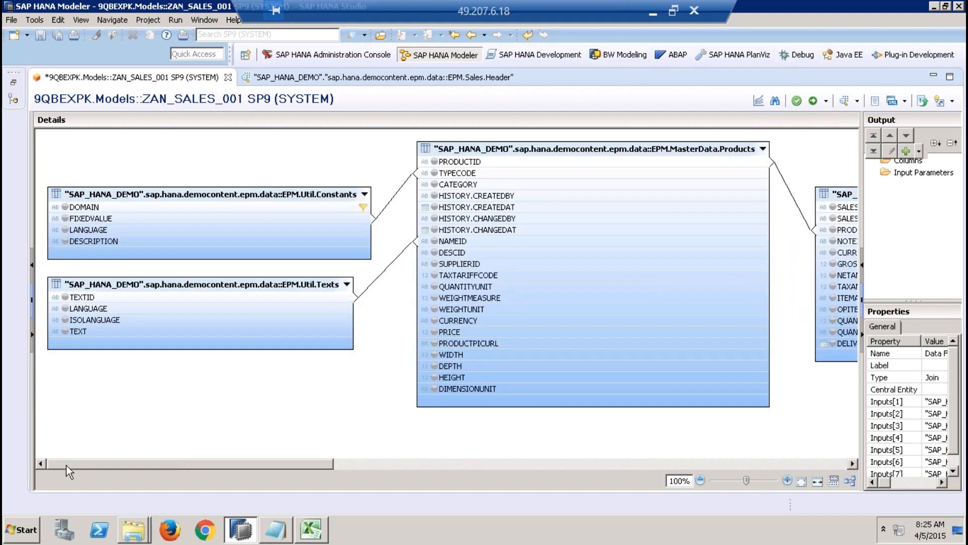
pyautogui.click(330, 187)
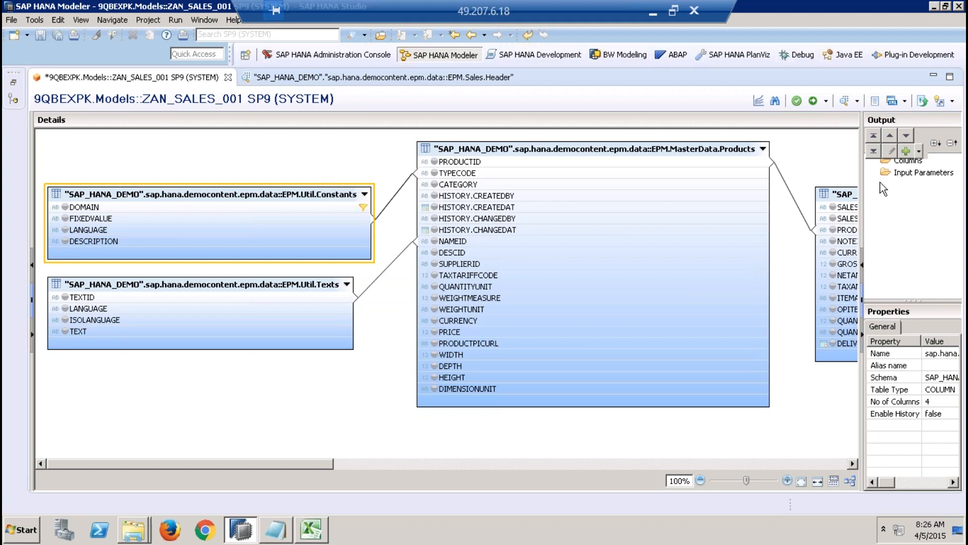
pyautogui.moveTo(864, 181); pyautogui.dragTo(611, 199)
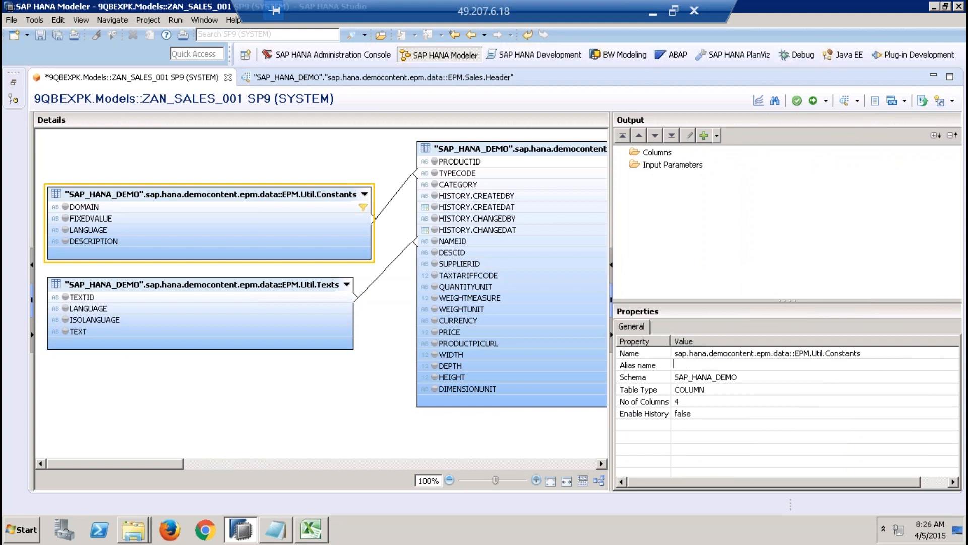
# Step: Search for SAP.HANA.DEMO objects and add the EPM.Util.Constants table to the data foundation a second time
pyautogui.click(232, 373)
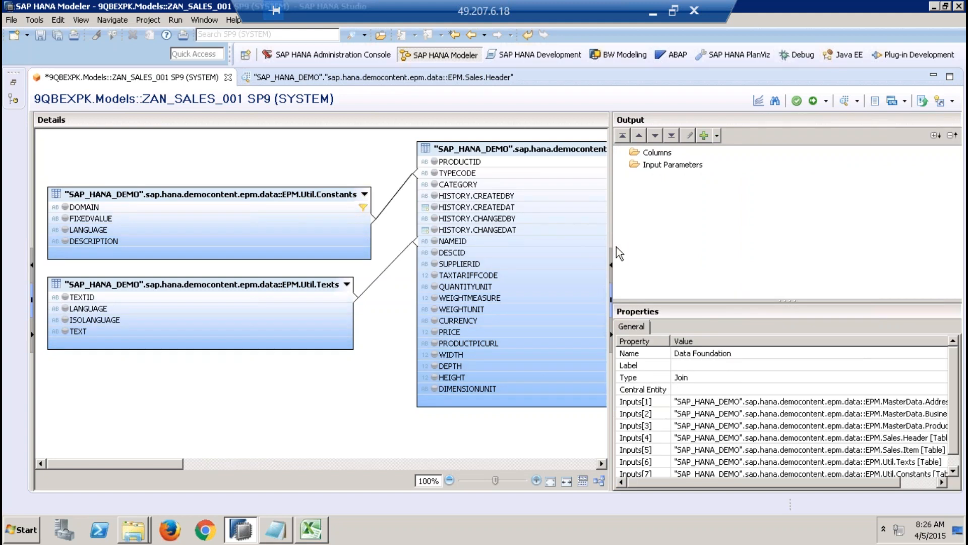
pyautogui.rightClick(231, 373)
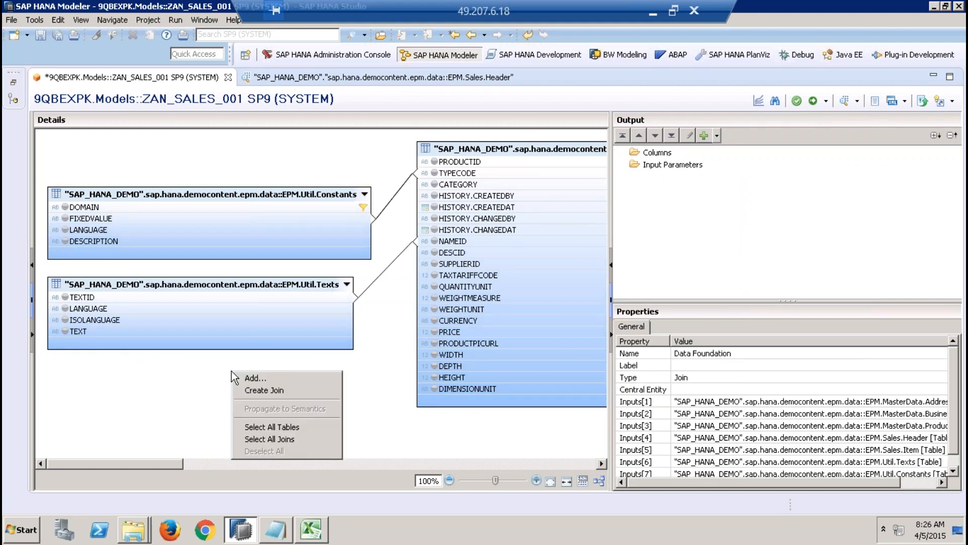
pyautogui.click(264, 379)
pyautogui.write('SA')
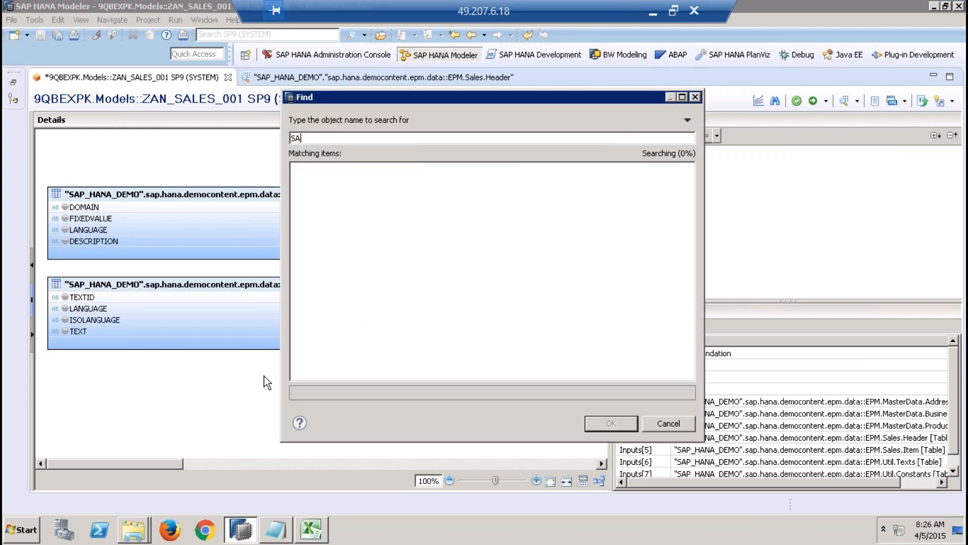
pyautogui.write('P.HANA.DEMO')
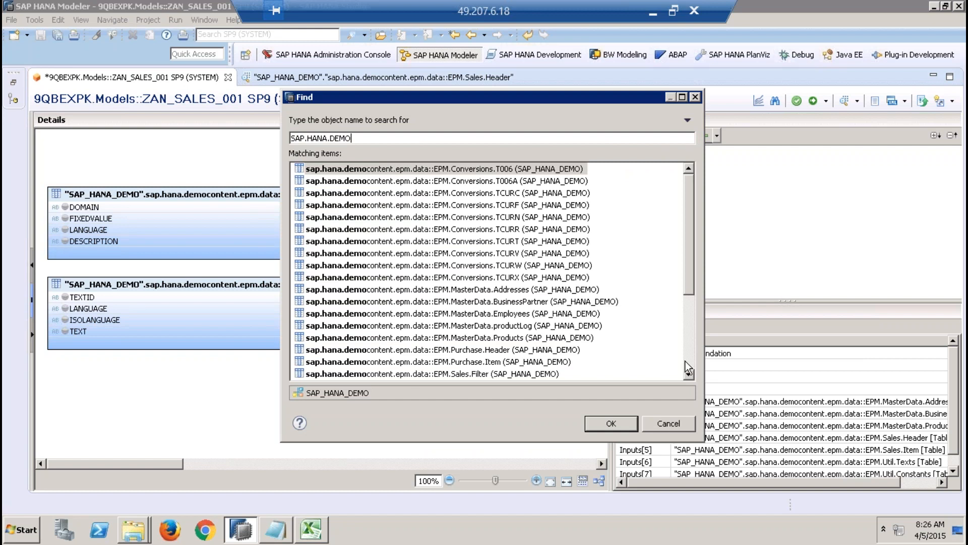
pyautogui.click(686, 359)
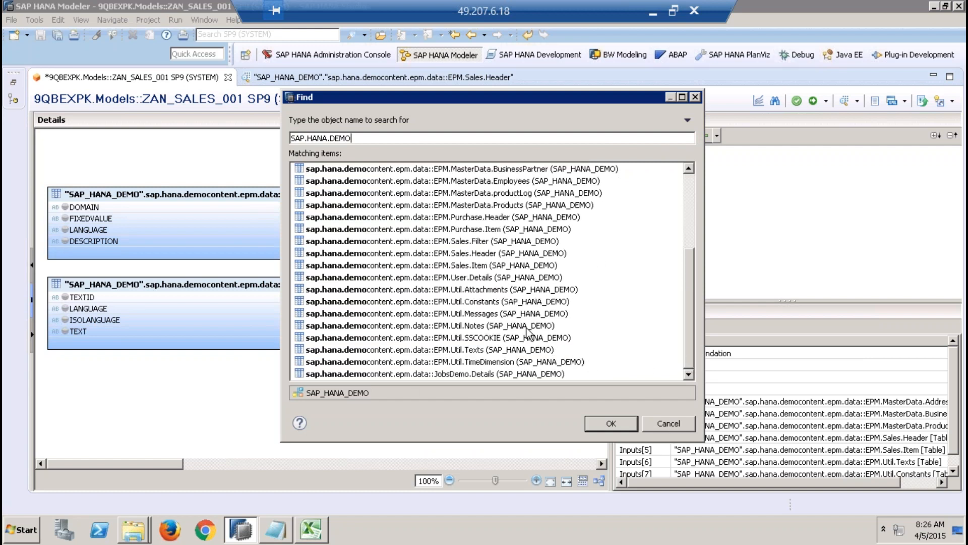
pyautogui.click(506, 302)
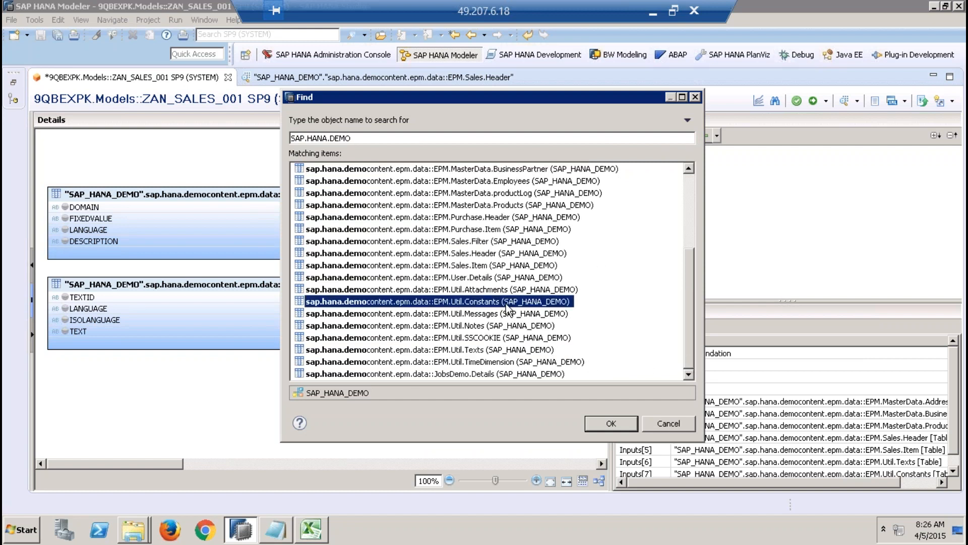
pyautogui.click(613, 427)
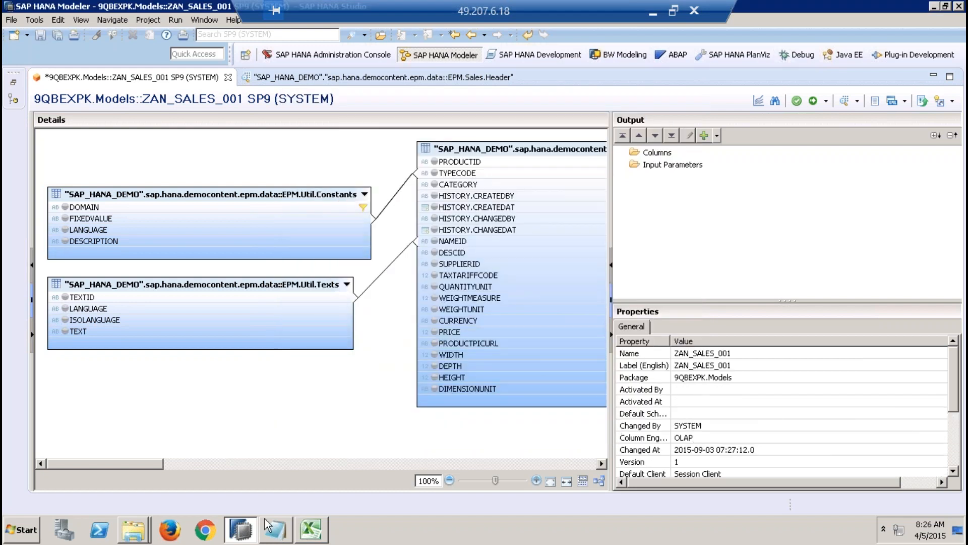
# Step: Select the second EPM.Util.Constants table (sap_1) beyond the Addresses table in the data foundation and show its properties
pyautogui.click(249, 464)
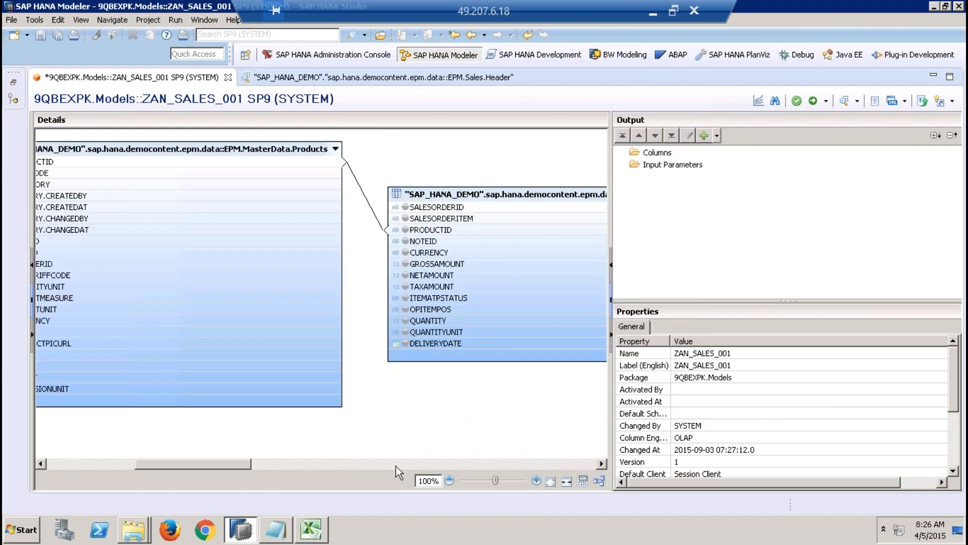
pyautogui.click(513, 462)
pyautogui.click(513, 463)
pyautogui.click(514, 463)
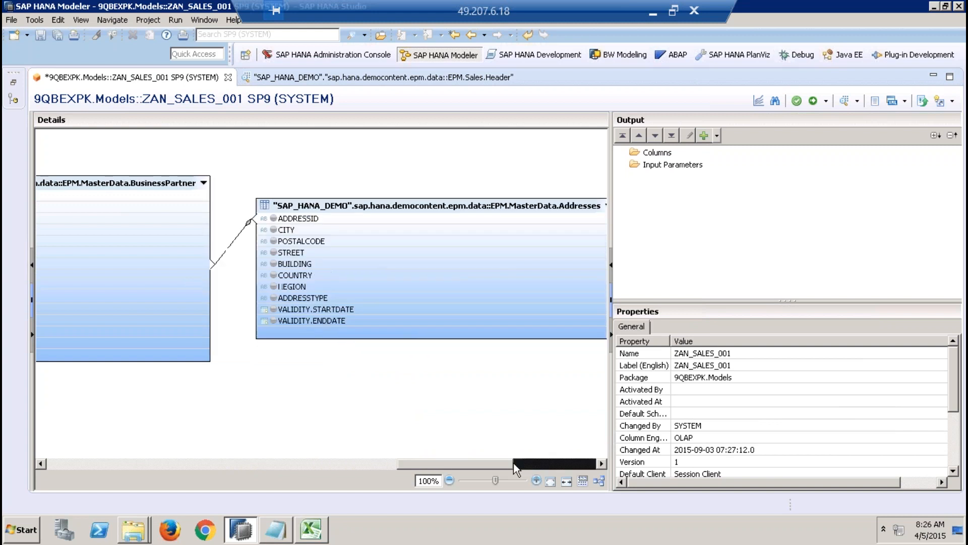
pyautogui.moveTo(514, 462); pyautogui.dragTo(608, 474)
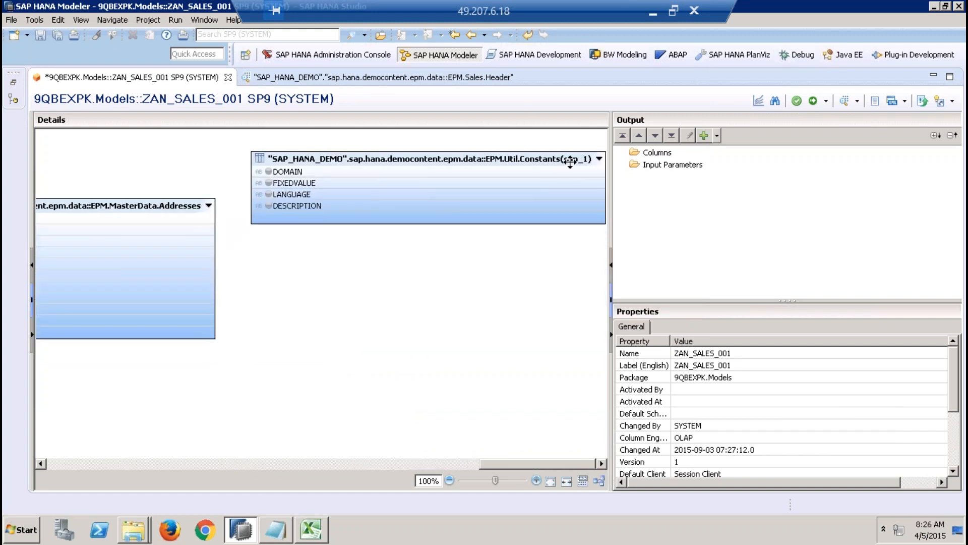
pyautogui.click(547, 156)
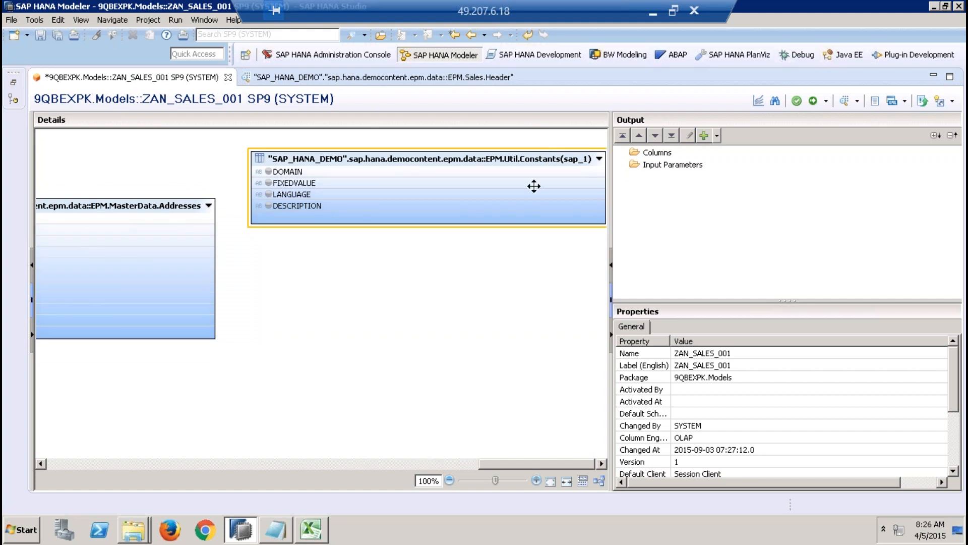
pyautogui.click(449, 169)
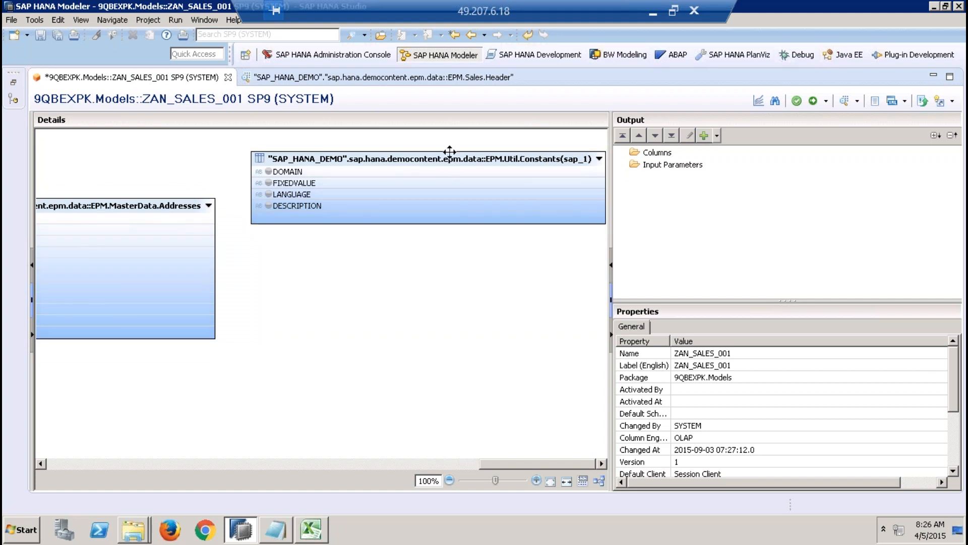
pyautogui.click(451, 160)
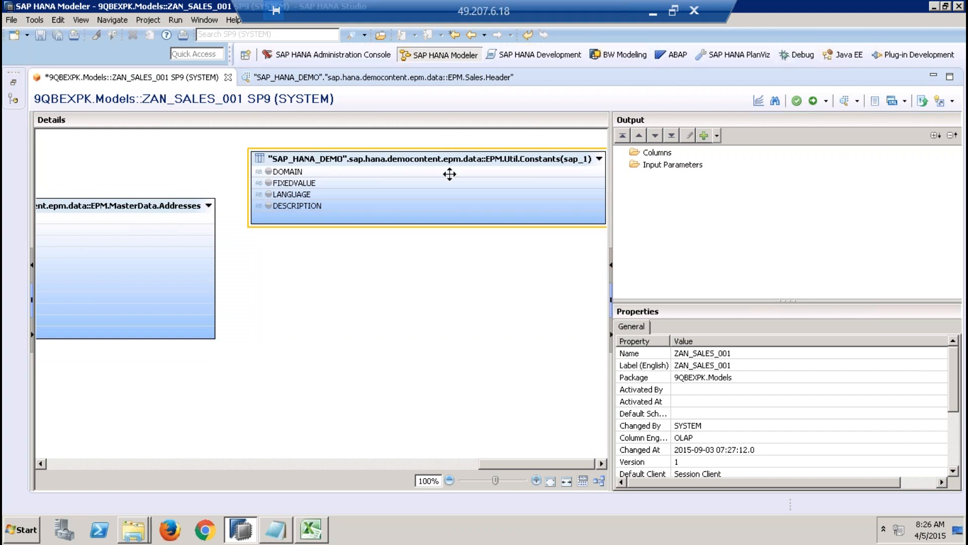
pyautogui.rightClick(455, 161)
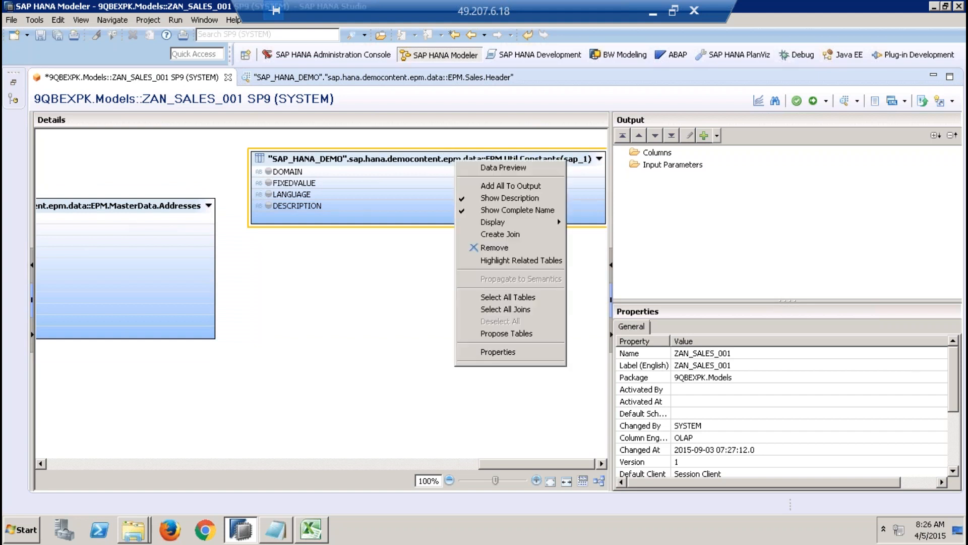
pyautogui.click(518, 353)
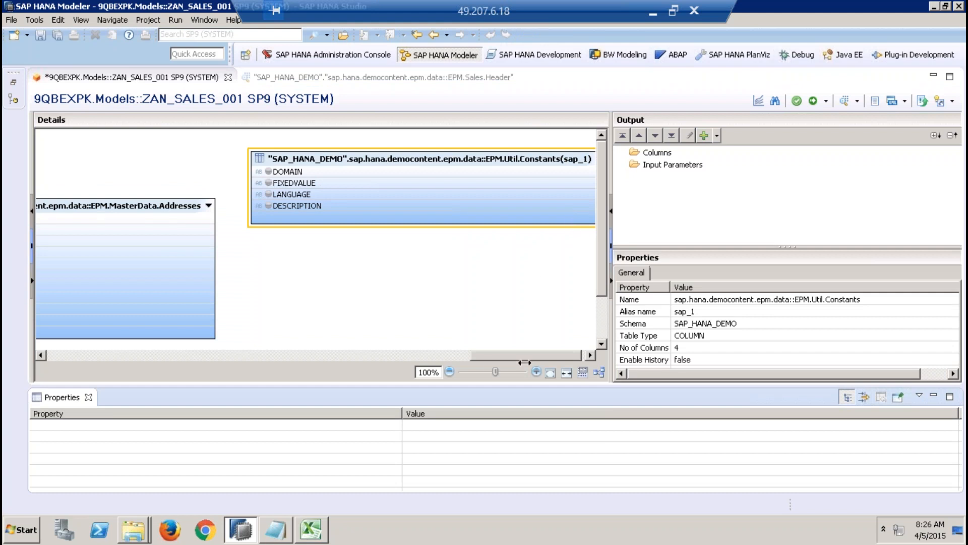
pyautogui.click(88, 397)
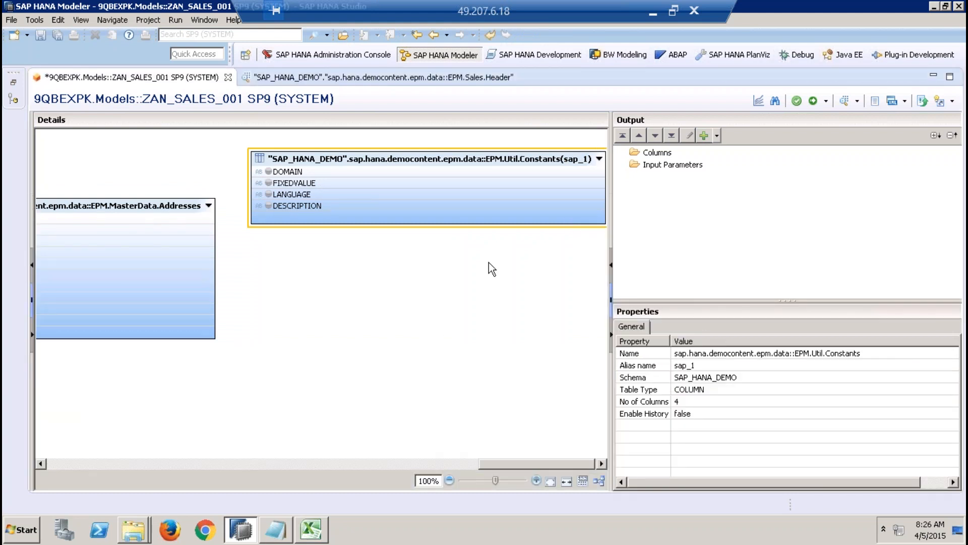
# Step: Set the alias name of the second Constants table to LifeCycleStatus and reselect the table to check it
pyautogui.click(696, 366)
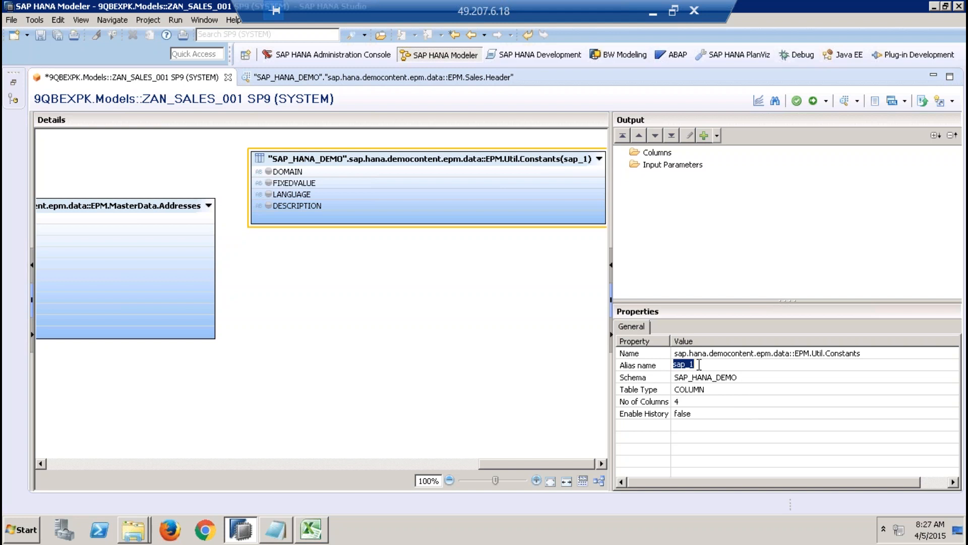
pyautogui.press('BackSpace')
pyautogui.write('LifeCycleStatus')
pyautogui.click(541, 352)
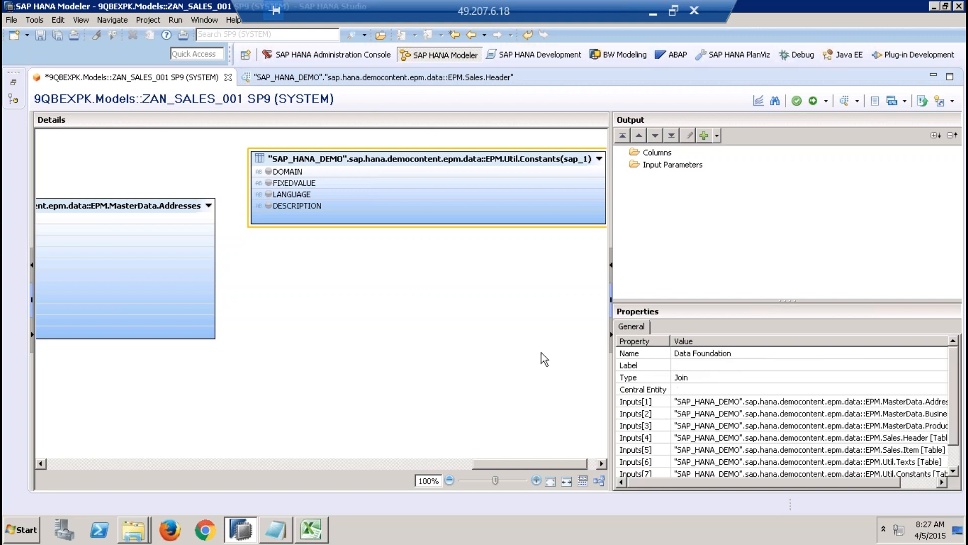
pyautogui.click(462, 158)
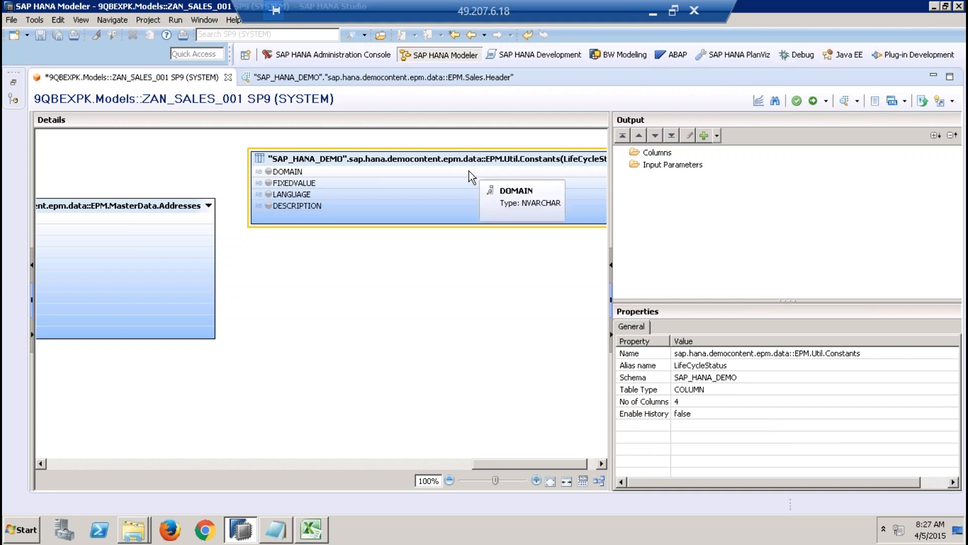
# Step: Close the Sales.Header preview and open the raw data of the LifeCycleStatus Constants table in a data preview
pyautogui.click(522, 77)
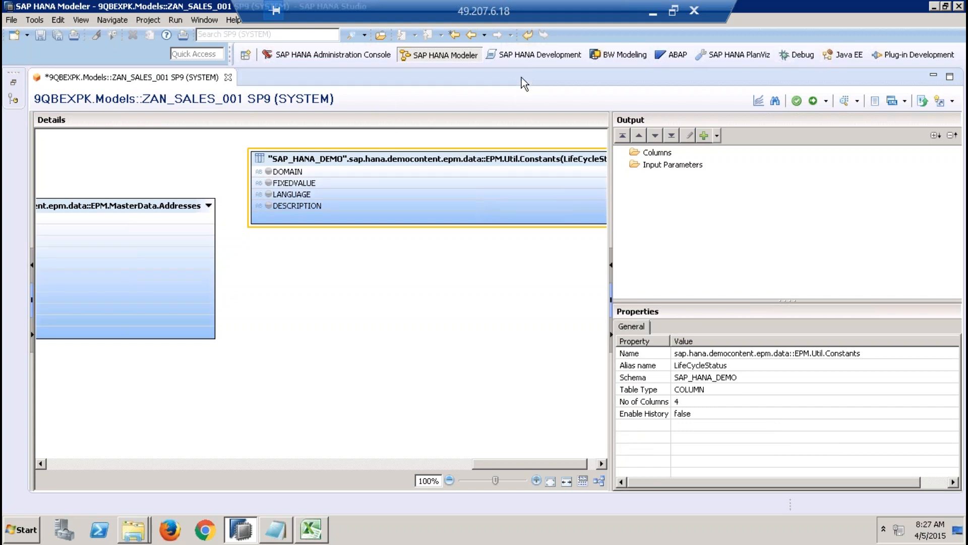
pyautogui.rightClick(458, 154)
pyautogui.click(488, 163)
pyautogui.click(211, 96)
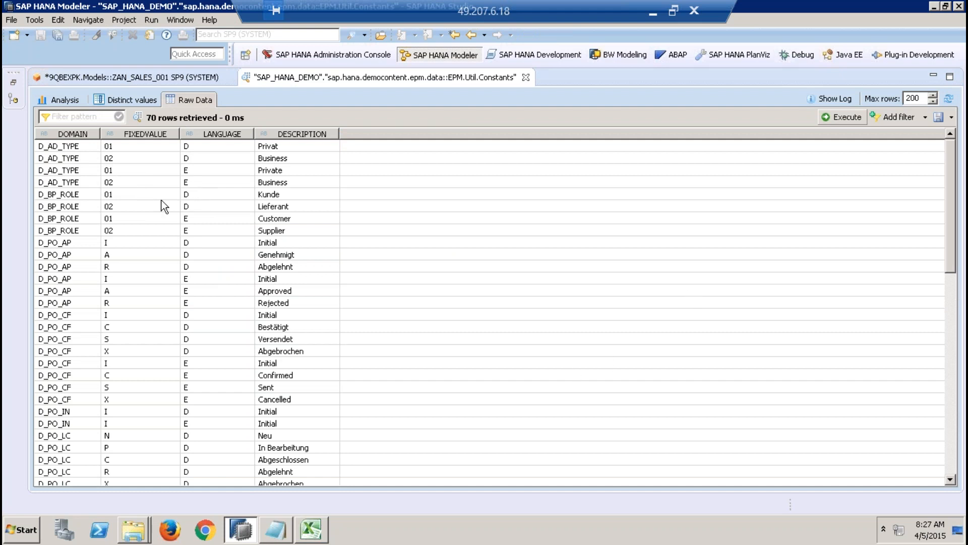
# Step: Sort the Constants rows by FIXEDVALUE and examine which domains use the fixed value X
pyautogui.click(134, 133)
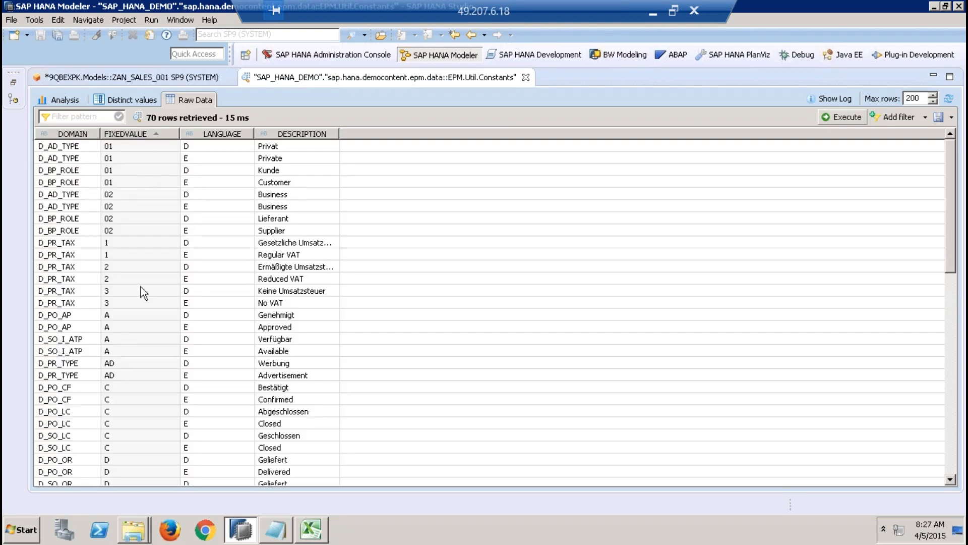
pyautogui.click(144, 304)
pyautogui.press('pagedown')
pyautogui.press('pagedown')
pyautogui.press('pagedown')
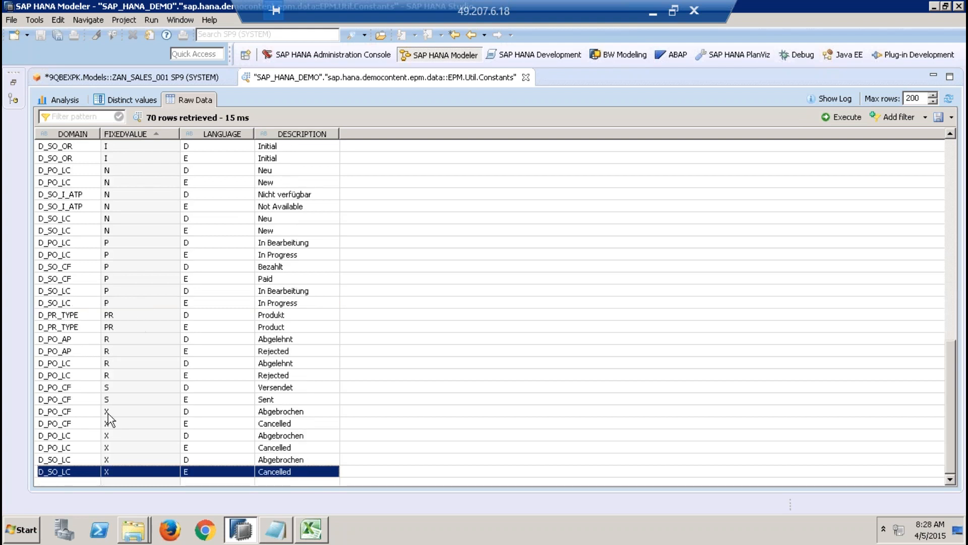
pyautogui.click(108, 413)
pyautogui.click(111, 436)
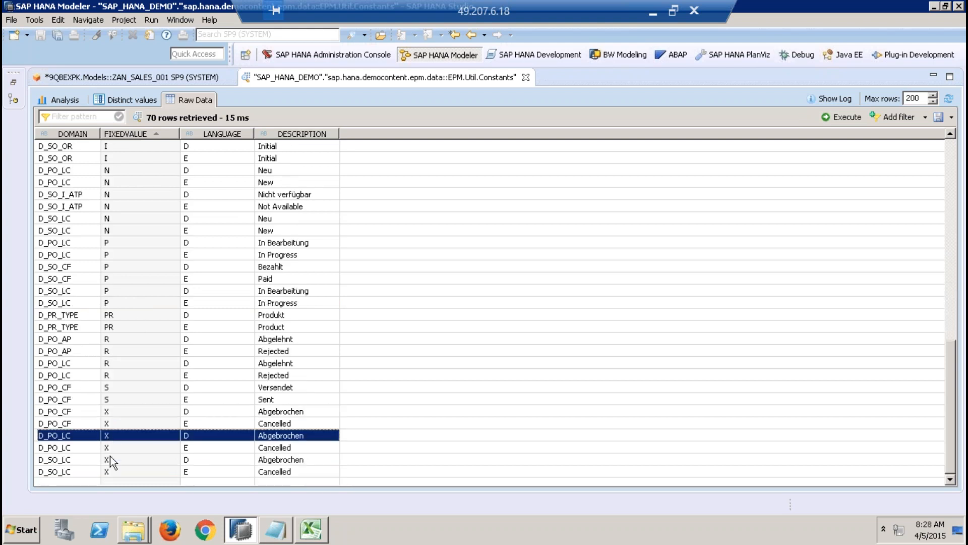
pyautogui.click(110, 458)
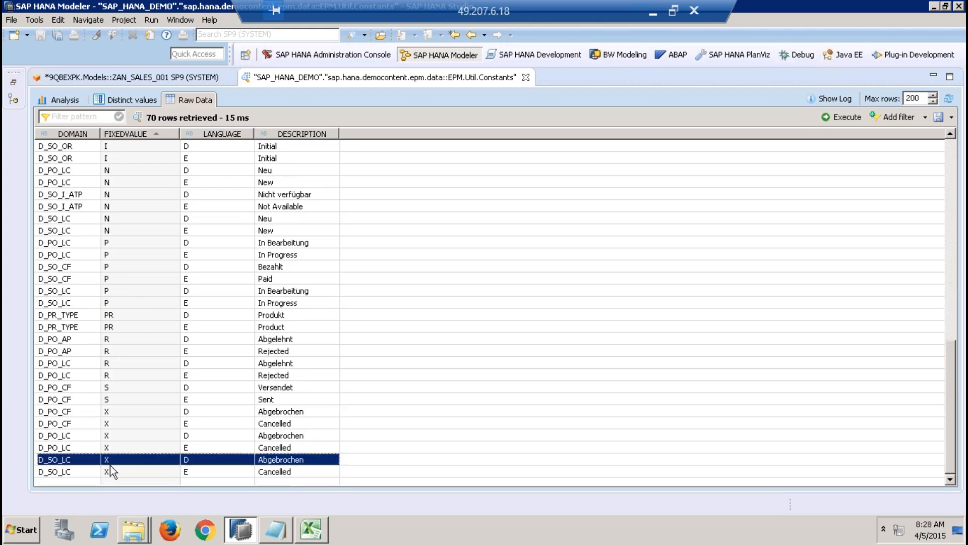
pyautogui.click(65, 412)
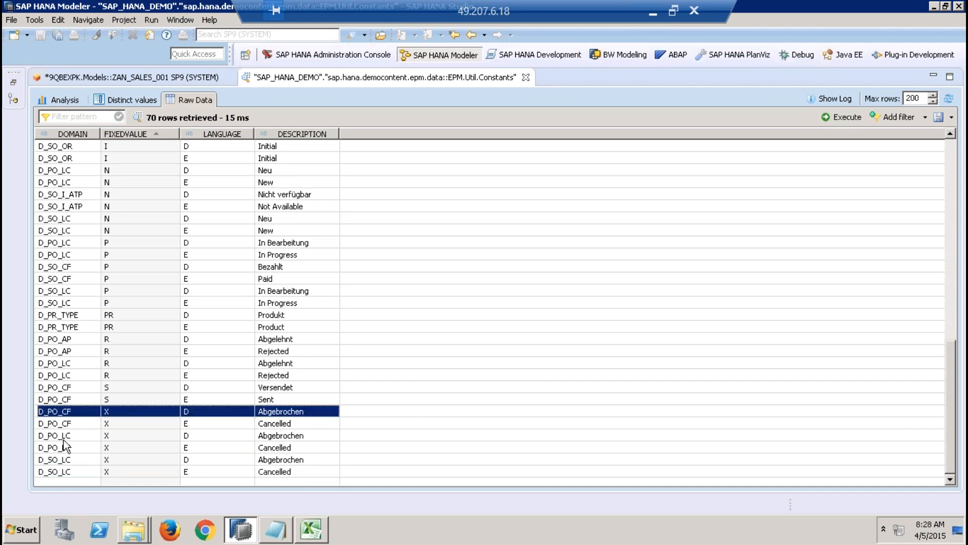
pyautogui.click(109, 459)
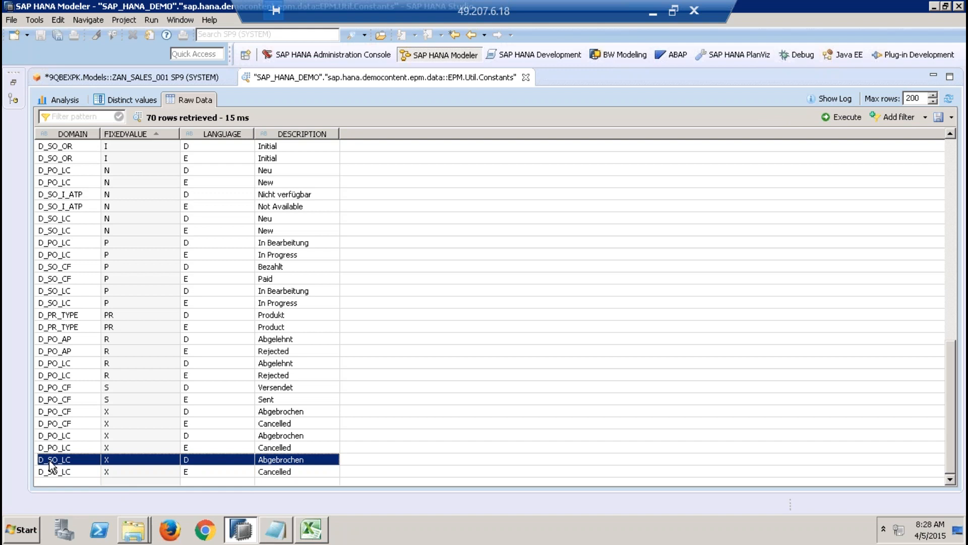
# Step: Sort the Constants rows by DOMAIN and examine the fixed values and descriptions of the D_SO_LC domain
pyautogui.click(80, 134)
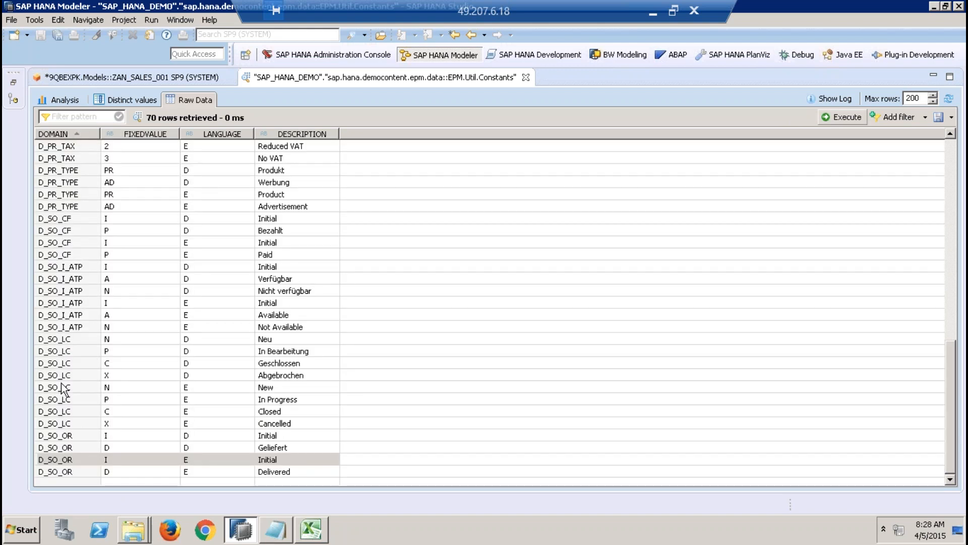
pyautogui.click(55, 399)
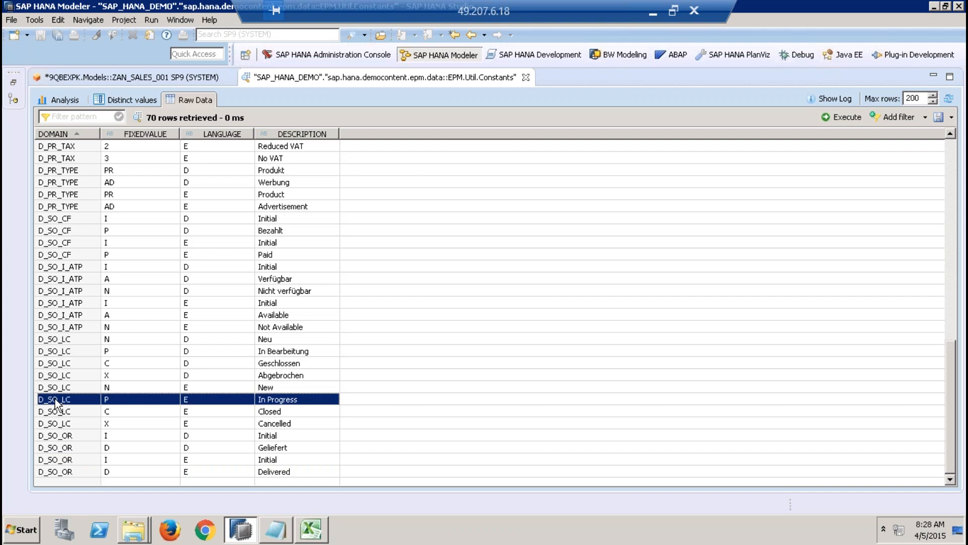
pyautogui.click(76, 340)
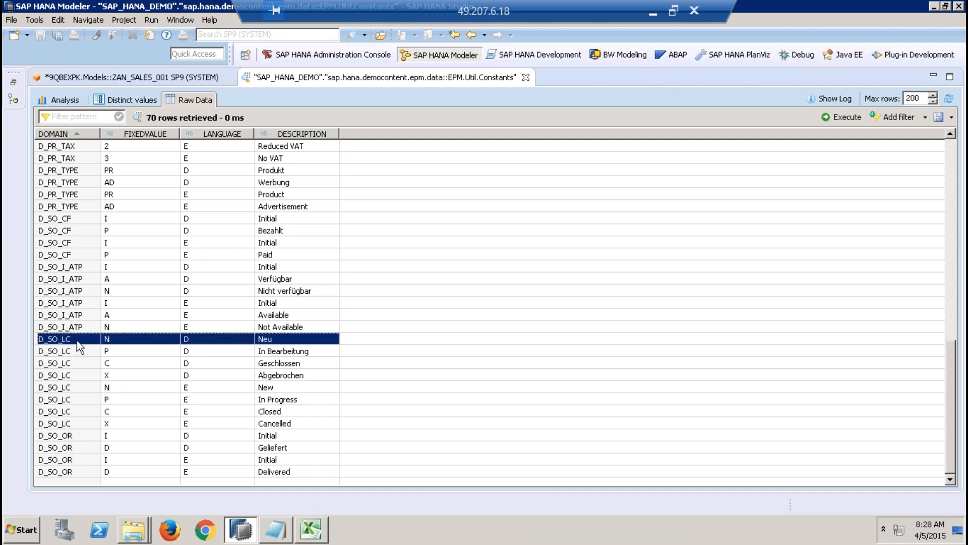
pyautogui.click(69, 424)
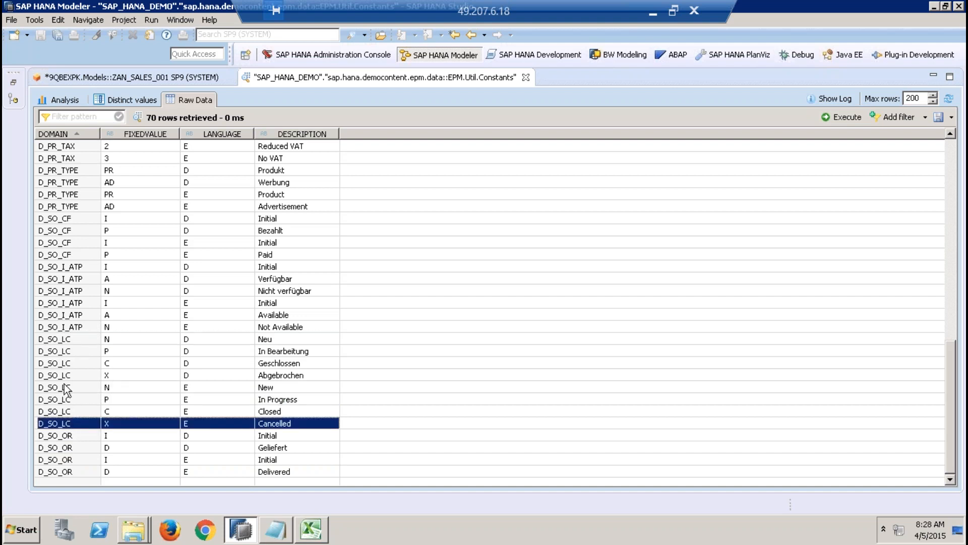
pyautogui.click(55, 339)
pyautogui.click(71, 422)
# Step: Return to the ZAN_SALES_001 view and filter the LifeCycleStatus table's DOMAIN column with the operator Equal and value D_SO_LC
pyautogui.click(174, 78)
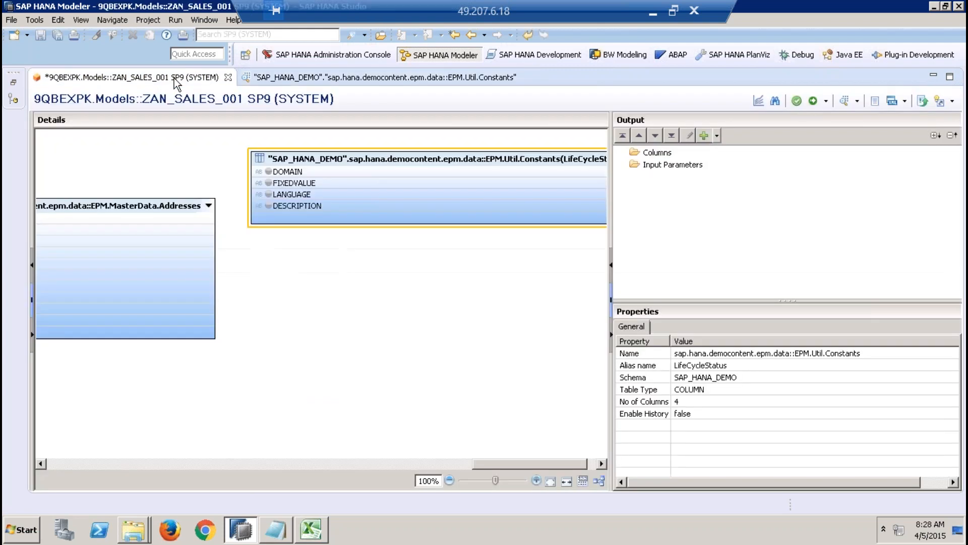
pyautogui.click(450, 172)
pyautogui.rightClick(450, 173)
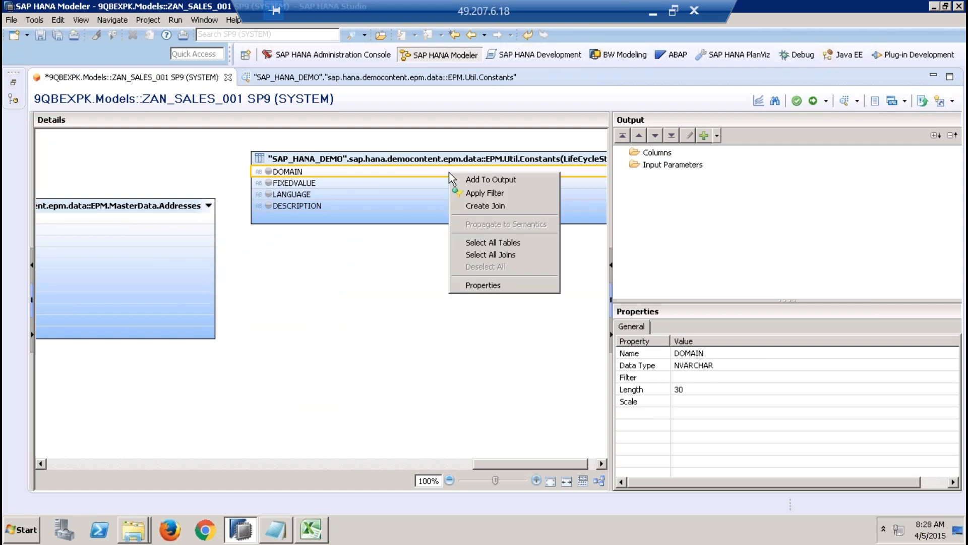
pyautogui.click(481, 195)
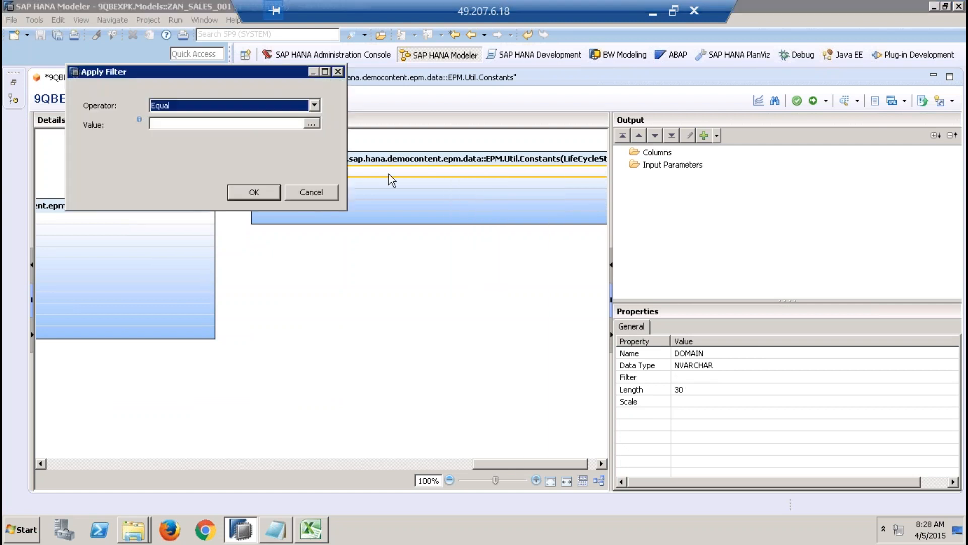
pyautogui.click(312, 124)
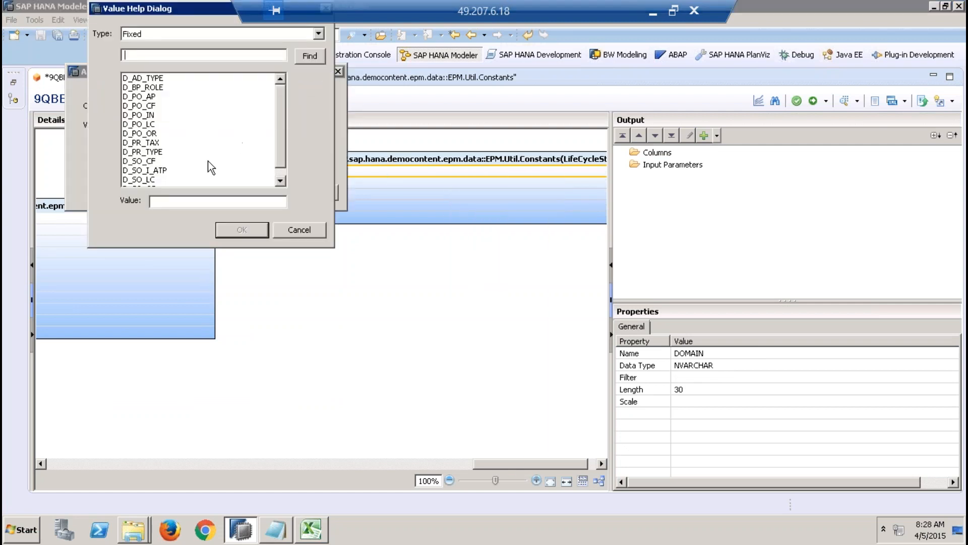
pyautogui.click(160, 180)
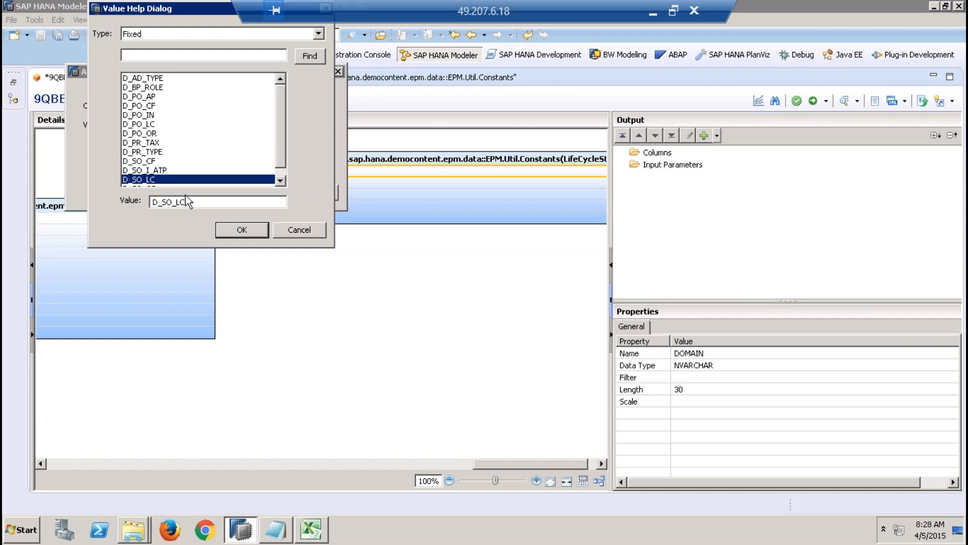
pyautogui.click(244, 230)
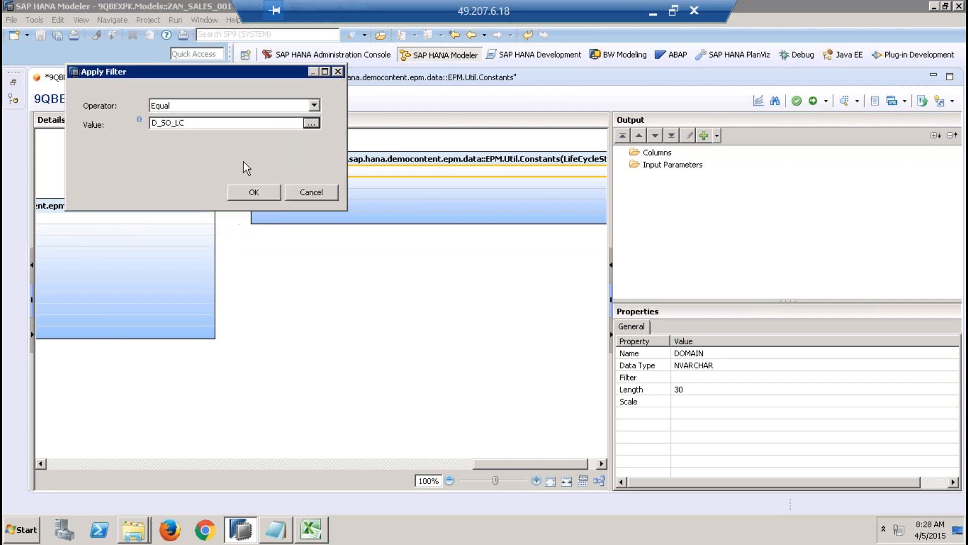
pyautogui.click(251, 192)
# Step: Create a join from the Sales.Header table's LIFECYCLESTATUS column to the FIXEDVALUE column of the Constants table aliased LifeCycleStatus
pyautogui.click(317, 281)
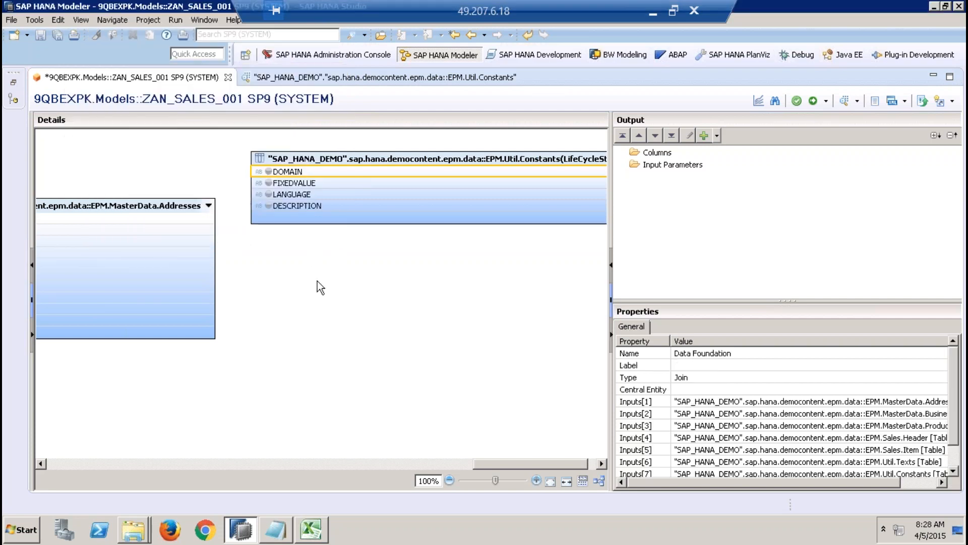
pyautogui.rightClick(317, 281)
pyautogui.click(363, 302)
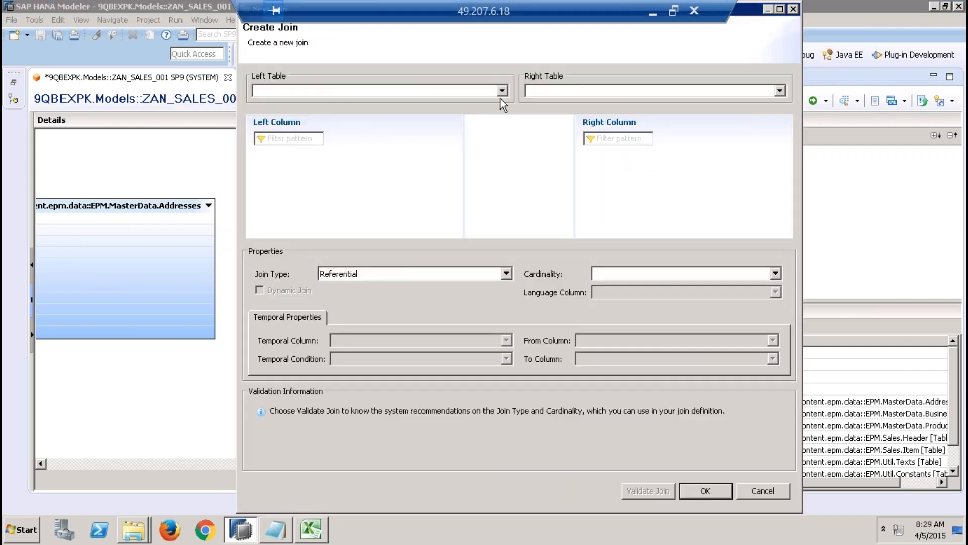
pyautogui.click(502, 91)
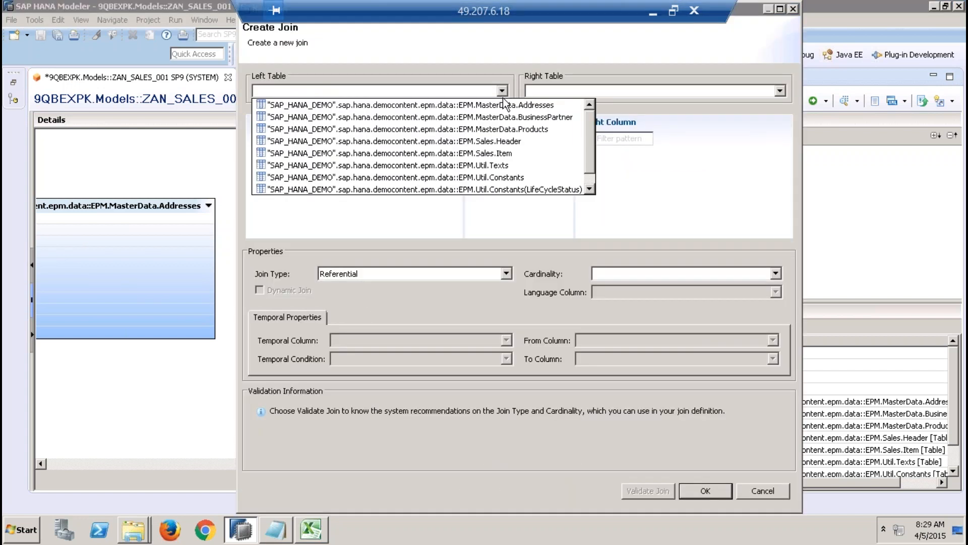
pyautogui.click(509, 143)
pyautogui.click(578, 91)
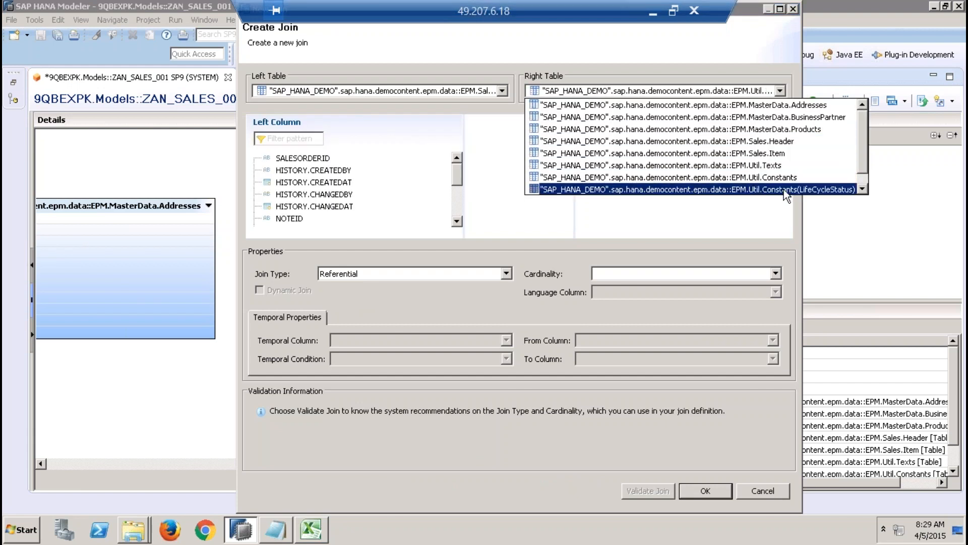
pyautogui.click(812, 191)
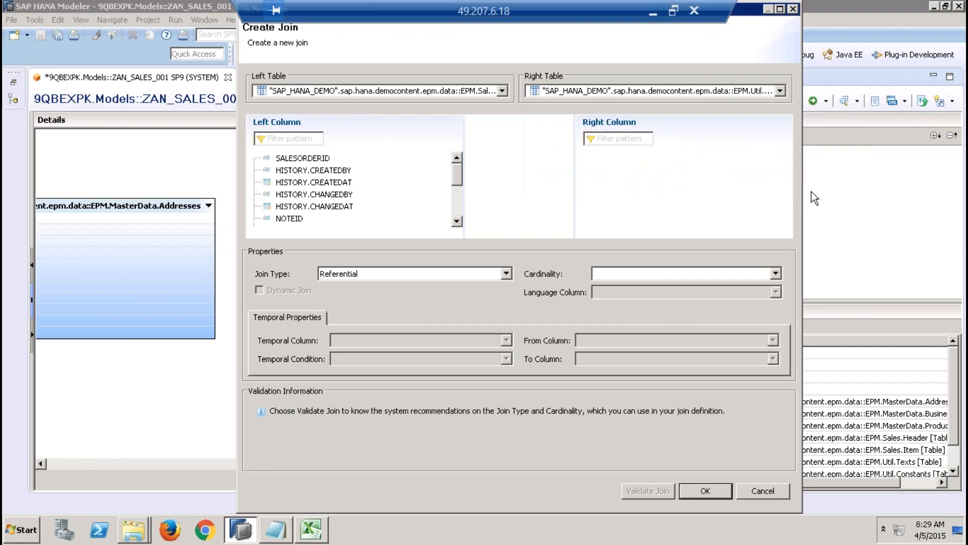
pyautogui.click(461, 204)
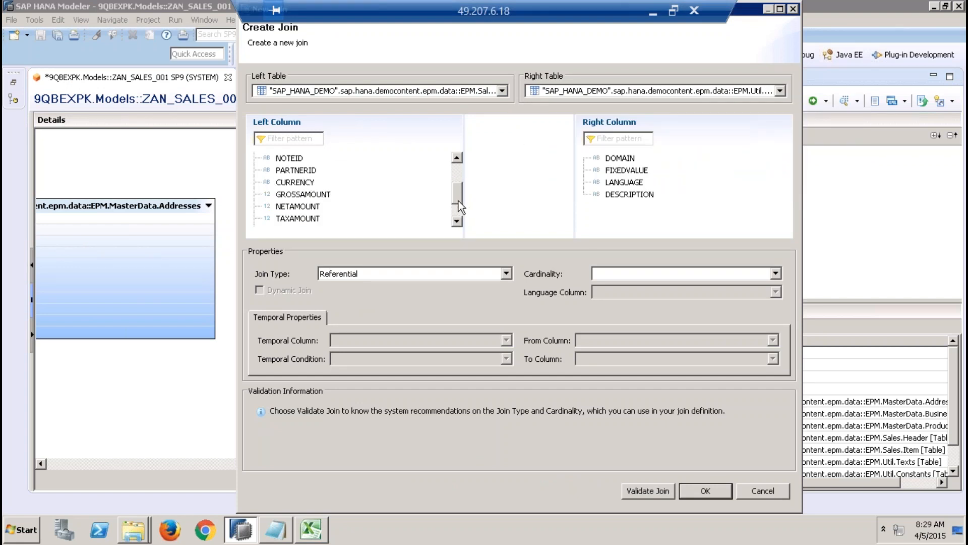
pyautogui.scroll(-2, 453, 199)
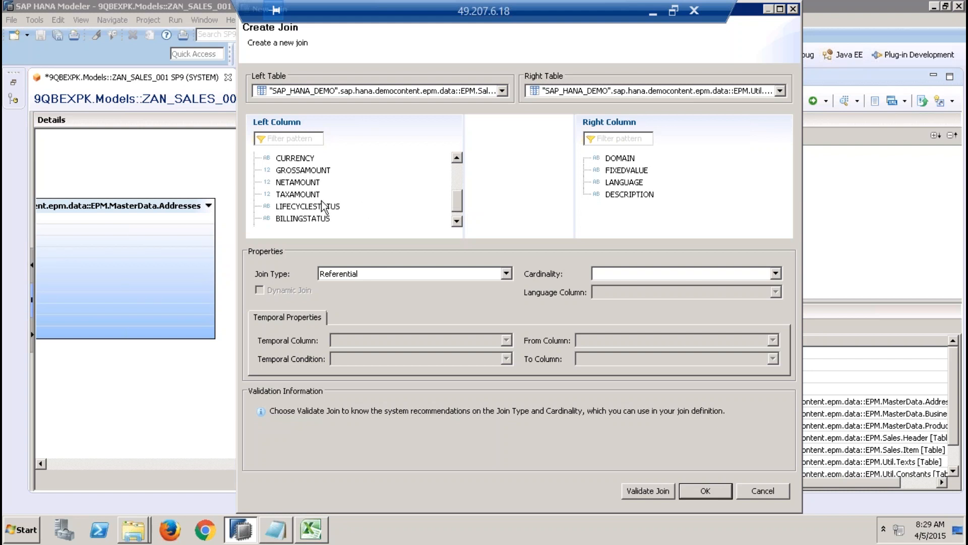
pyautogui.moveTo(323, 212); pyautogui.dragTo(614, 175)
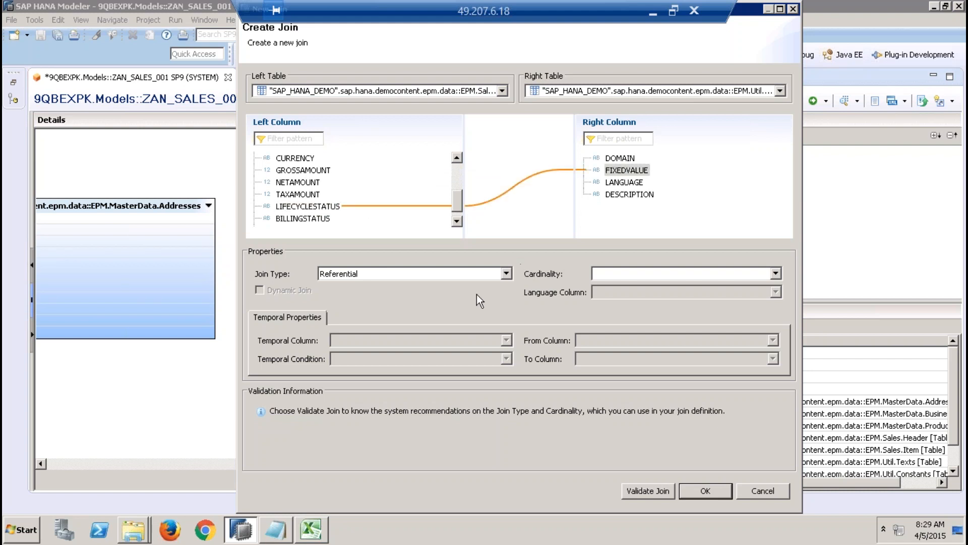
# Step: Set the LIFECYCLESTATUS join's type to Text Join with LANGUAGE as the language column, and confirm the join
pyautogui.click(469, 273)
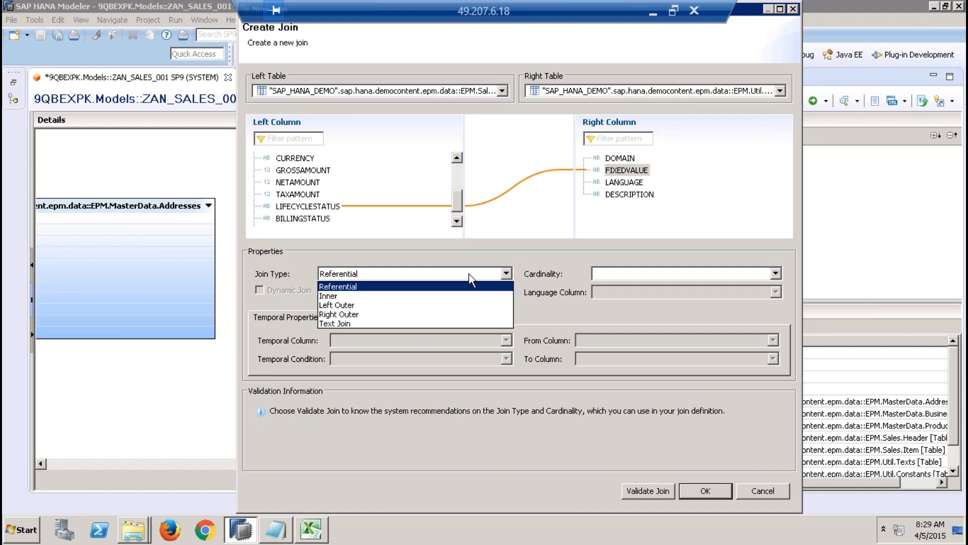
pyautogui.click(404, 322)
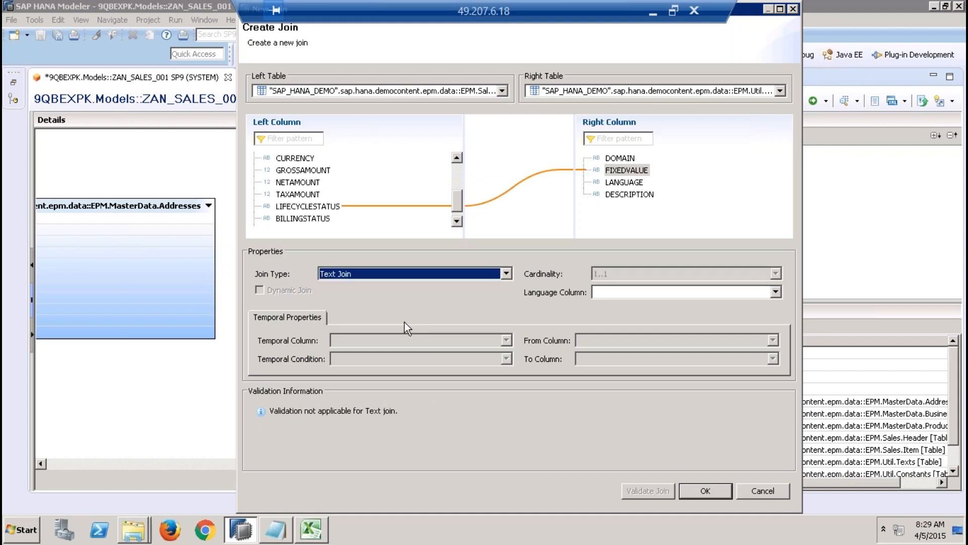
pyautogui.click(647, 293)
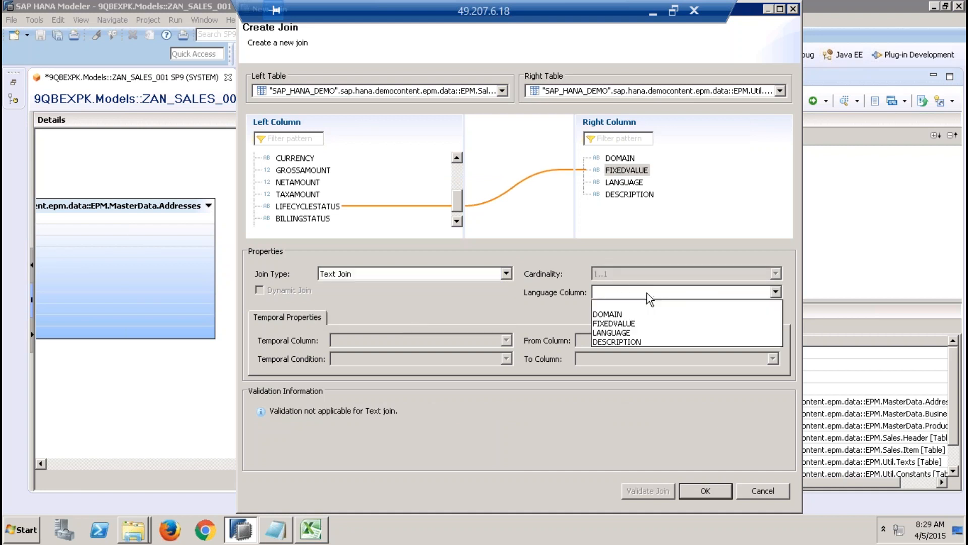
pyautogui.click(626, 333)
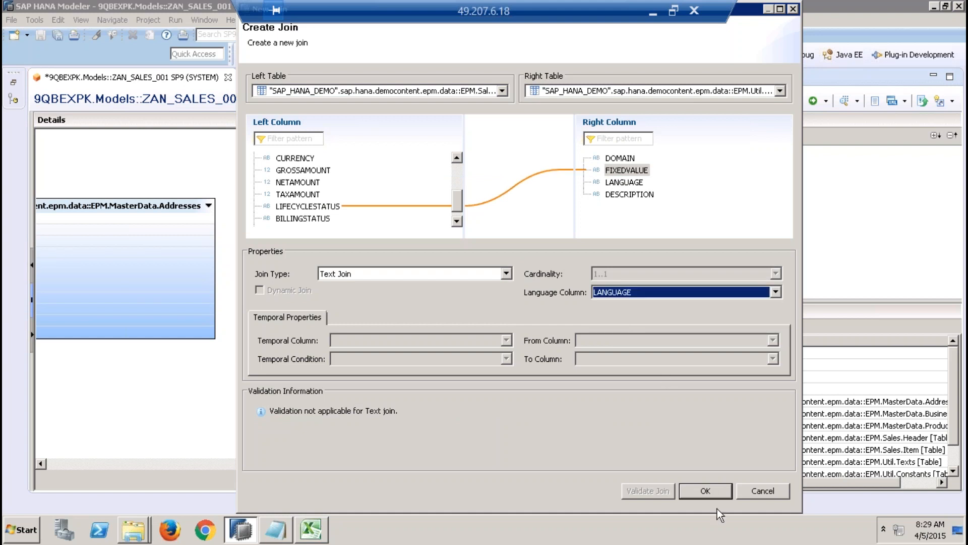
pyautogui.click(704, 493)
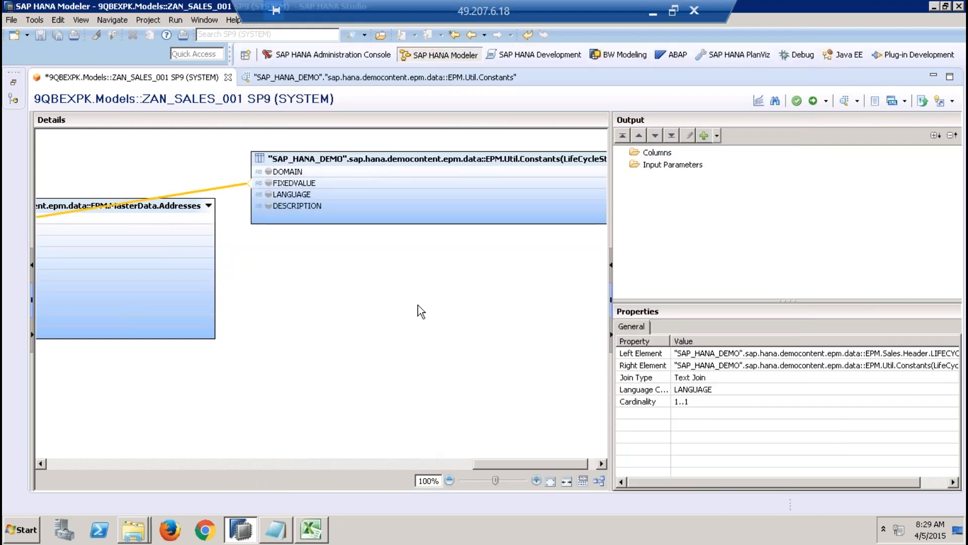
# Step: Auto-arrange the tables in the data foundation and check the BILLINGSTATUS and DELIVERYSTATUS columns of Sales.Header
pyautogui.click(180, 464)
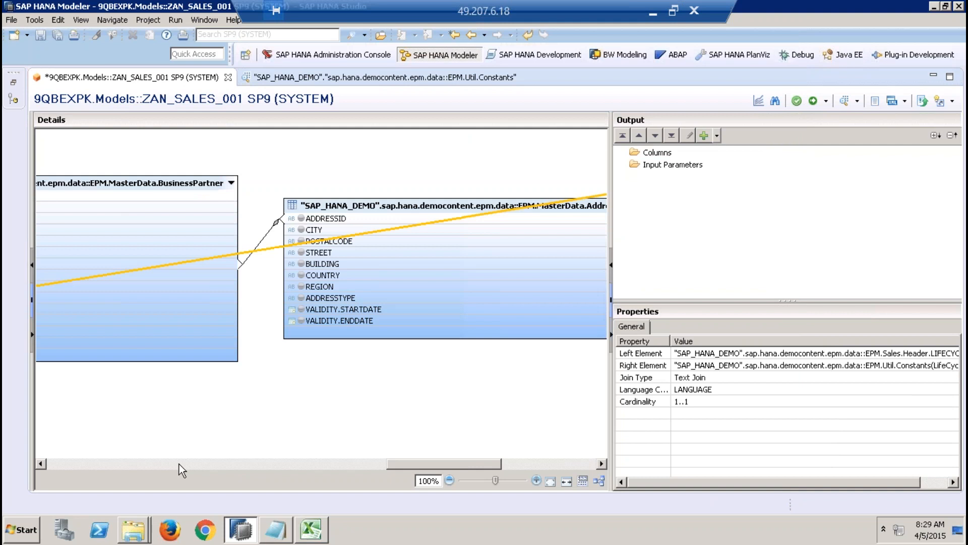
pyautogui.click(599, 481)
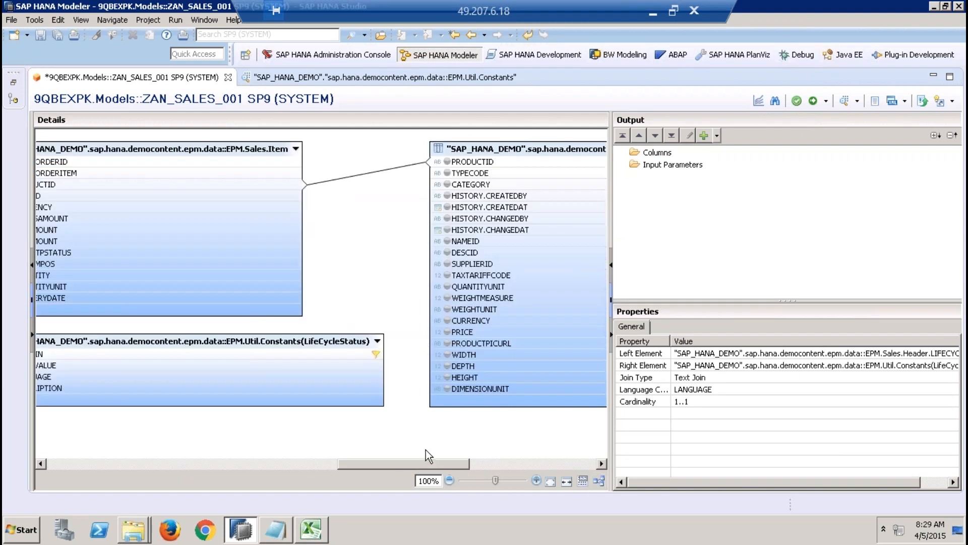
pyautogui.moveTo(425, 464); pyautogui.dragTo(325, 464)
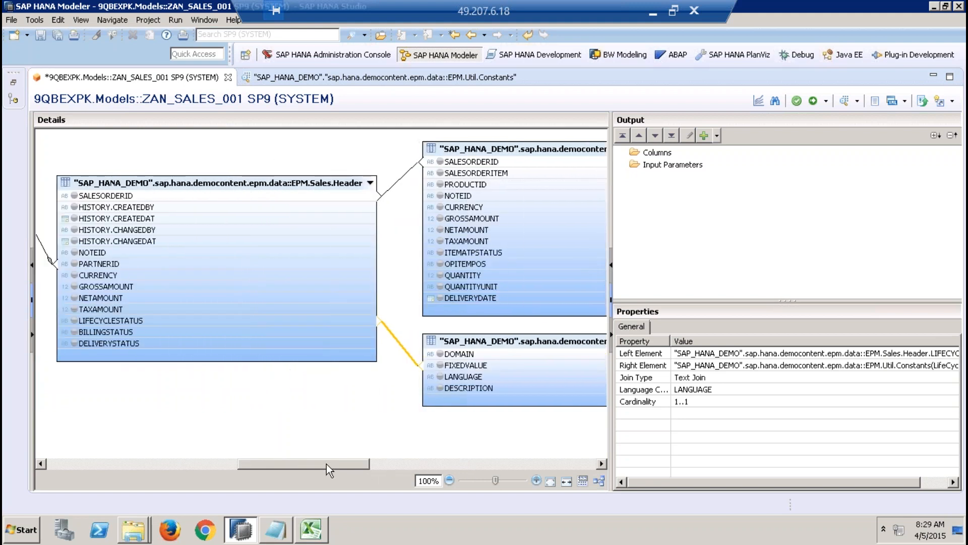
pyautogui.click(119, 328)
pyautogui.click(122, 341)
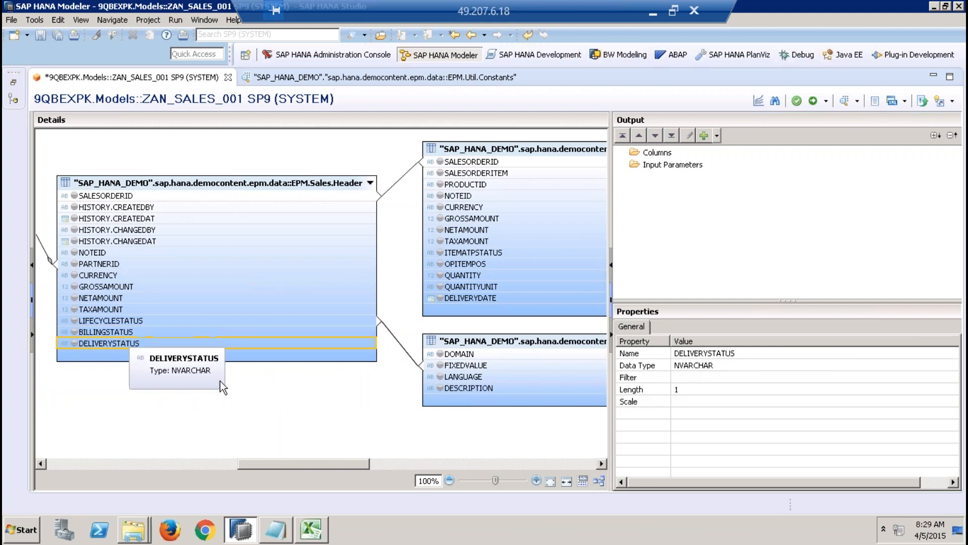
# Step: Search for sap.hana.demo and add another copy of the EPM.Util.Constants table from SAP_HANA_DEMO to the data foundation
pyautogui.click(343, 411)
pyautogui.rightClick(343, 410)
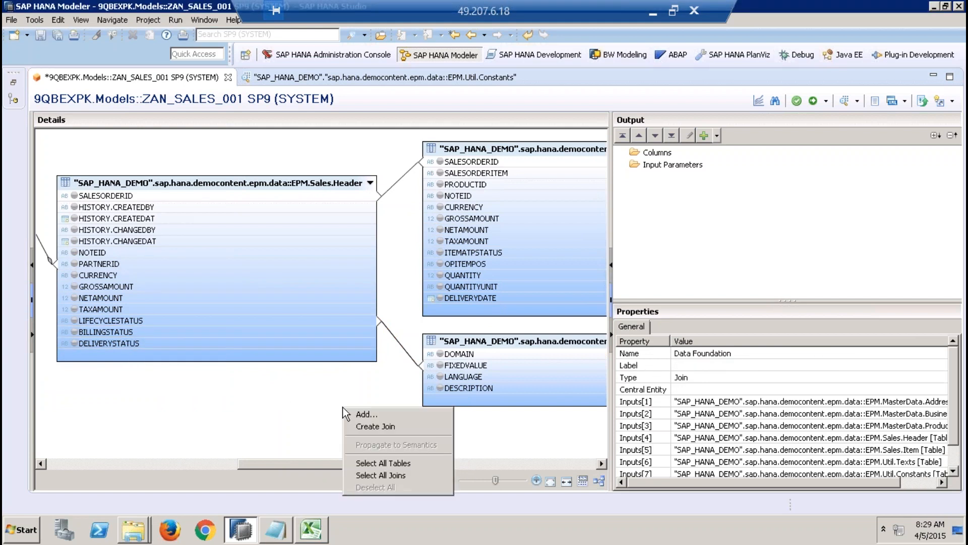
pyautogui.click(377, 414)
pyautogui.write('sap.hana.demo')
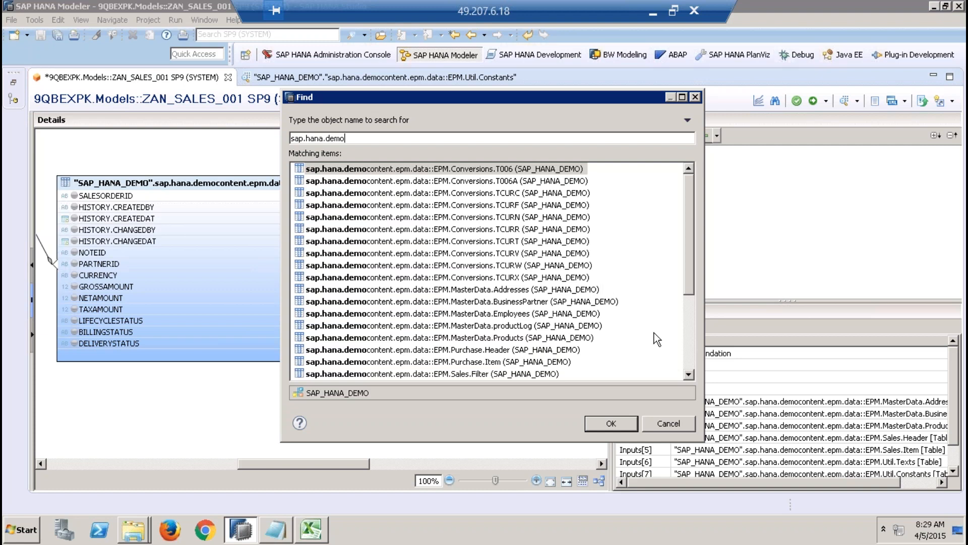
pyautogui.click(687, 341)
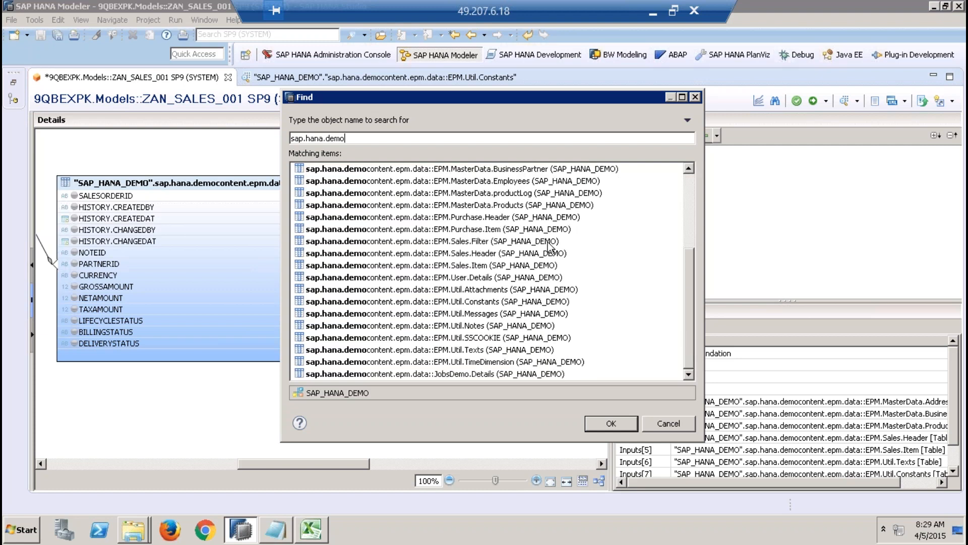
pyautogui.doubleClick(529, 301)
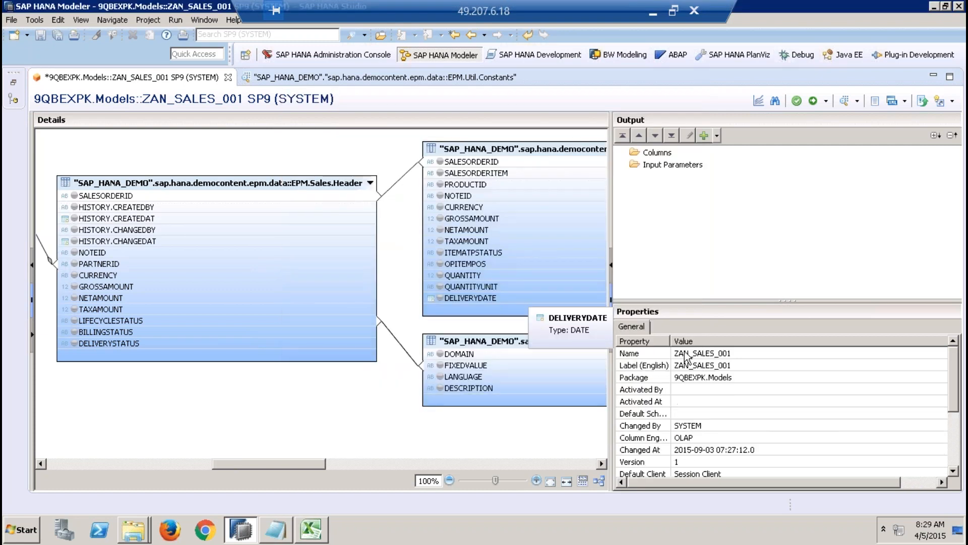
# Step: Set the alias name of the newly added Constants table to BillingStatusTable
pyautogui.click(540, 460)
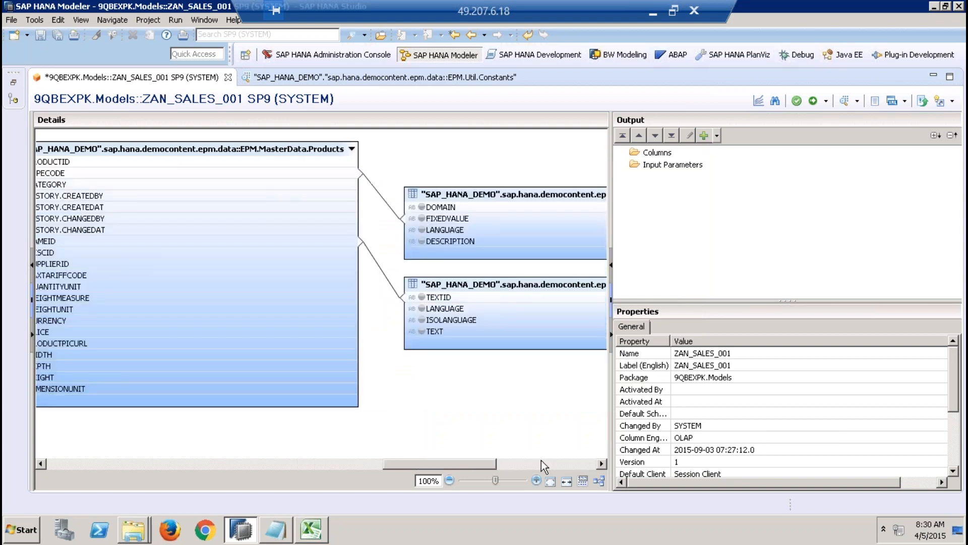
pyautogui.click(552, 172)
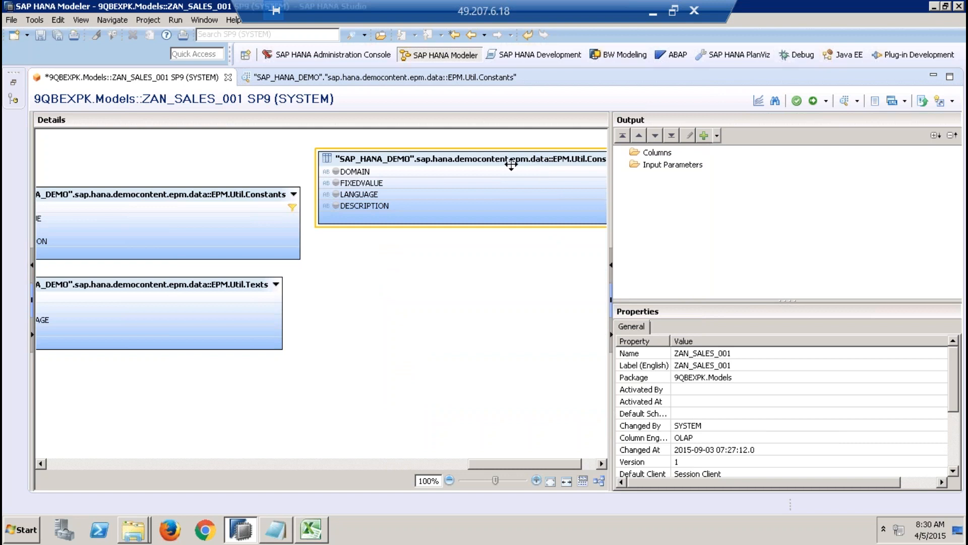
pyautogui.click(236, 194)
pyautogui.click(257, 297)
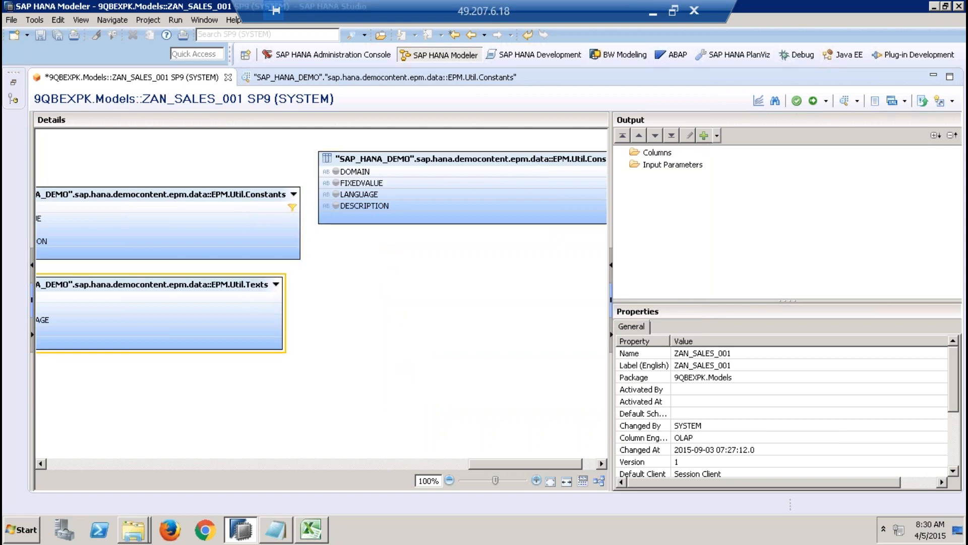
pyautogui.click(409, 162)
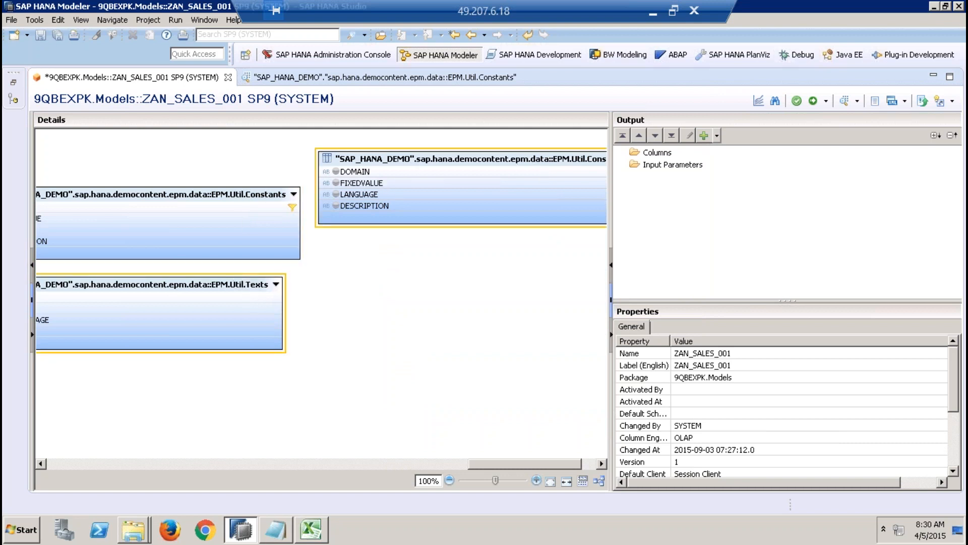
pyautogui.rightClick(494, 160)
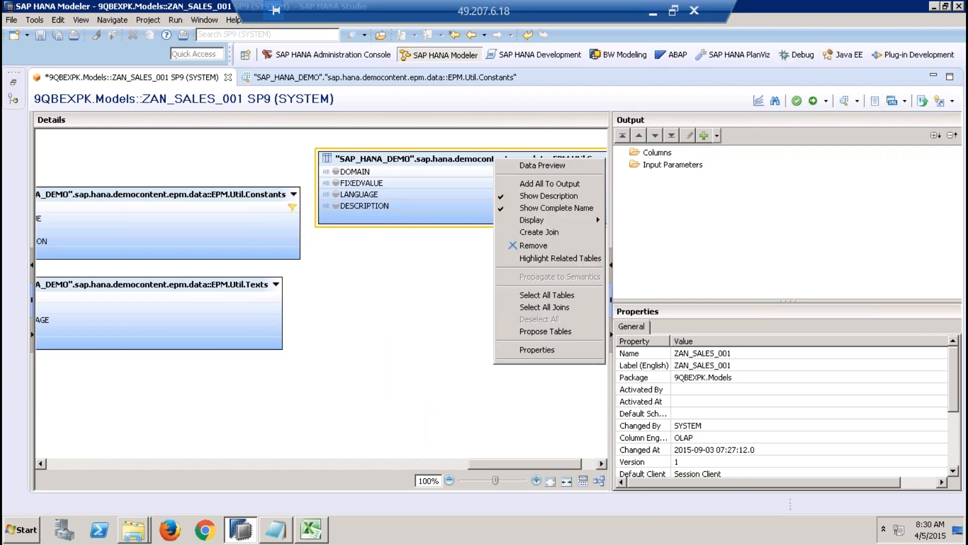
pyautogui.click(548, 350)
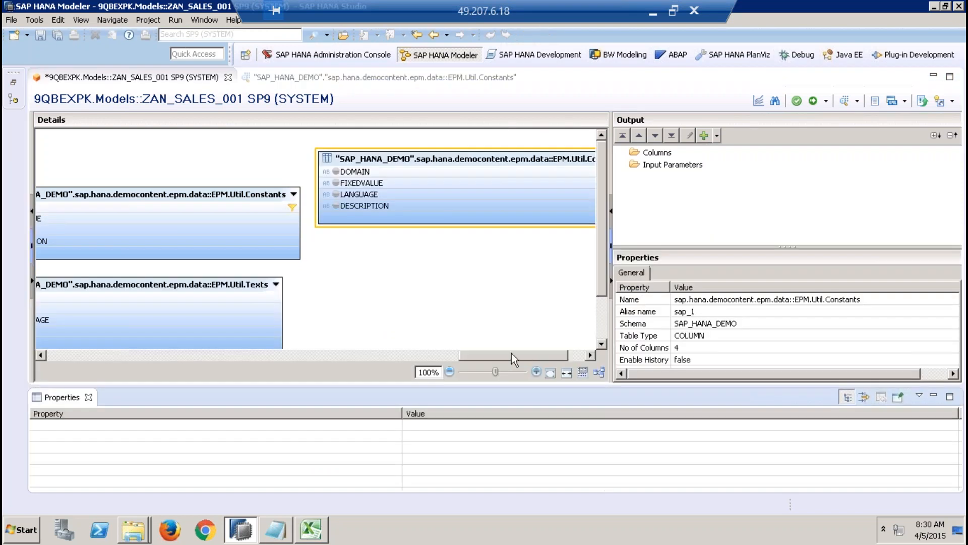
pyautogui.click(89, 397)
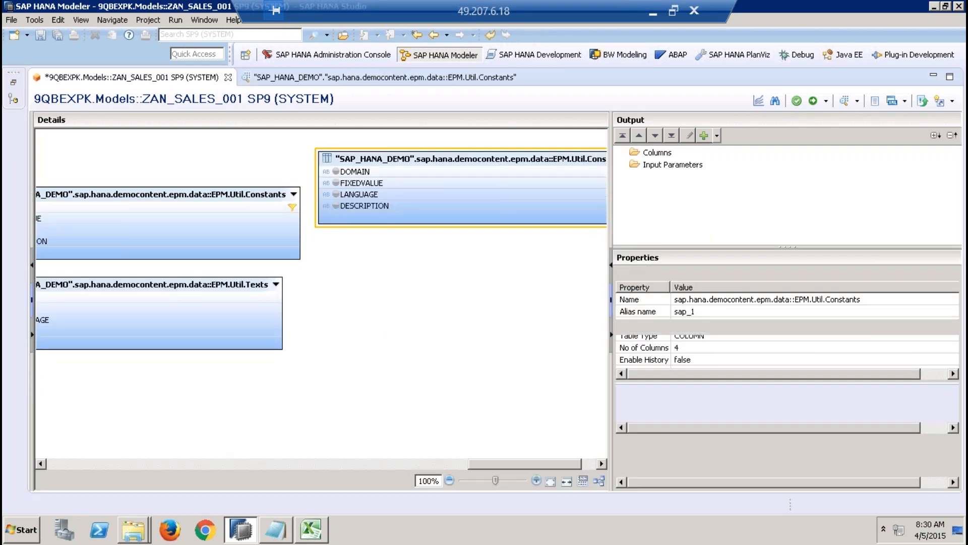
pyautogui.click(715, 365)
pyautogui.press('BackSpace')
pyautogui.write('Billing')
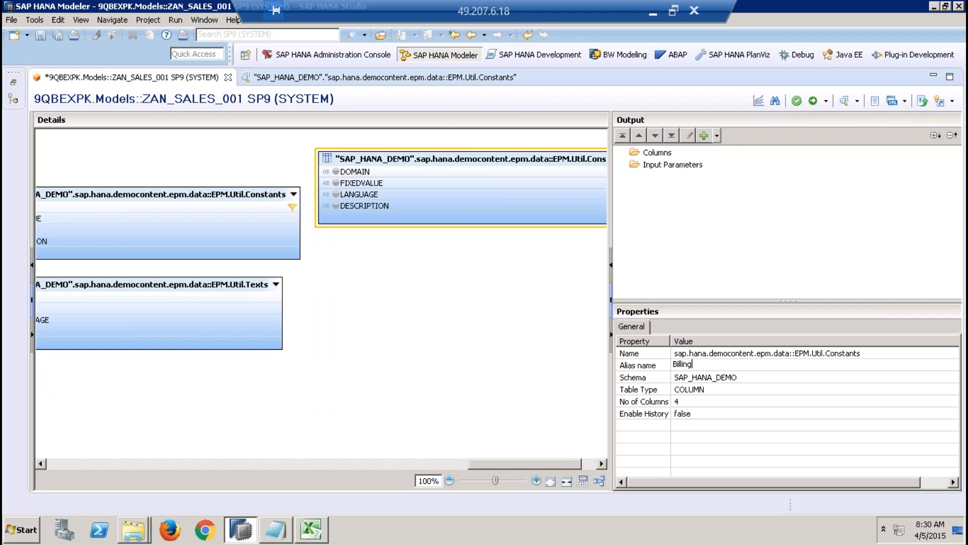
pyautogui.write('StatusTable')
pyautogui.click(571, 332)
# Step: Examine the D_SO_CF domain rows in the Constants data preview to identify the domain holding the billing status values
pyautogui.rightClick(303, 383)
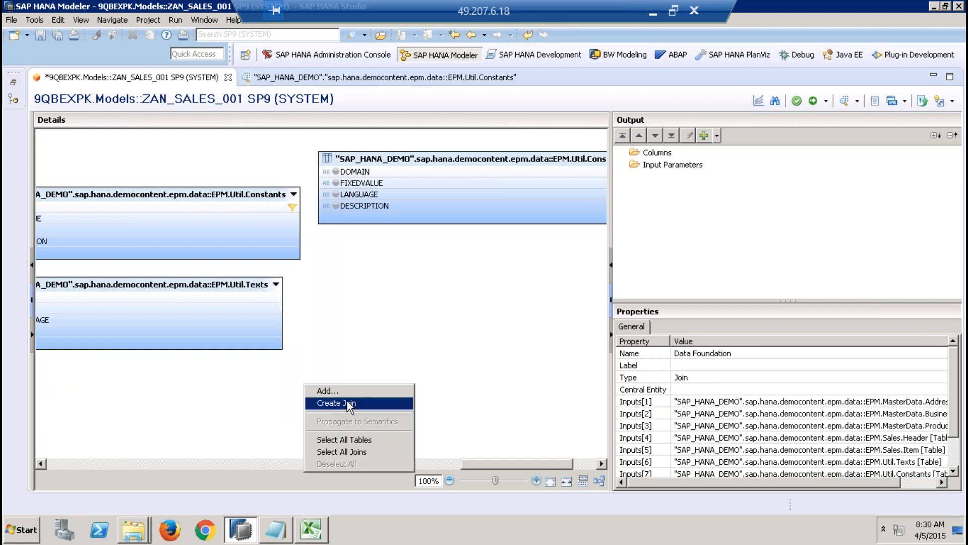
pyautogui.click(435, 260)
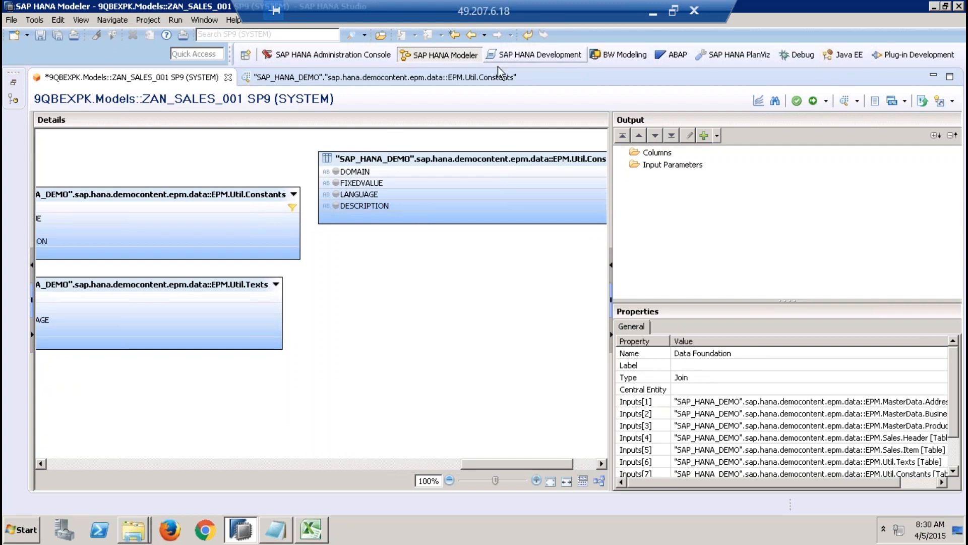
pyautogui.click(460, 80)
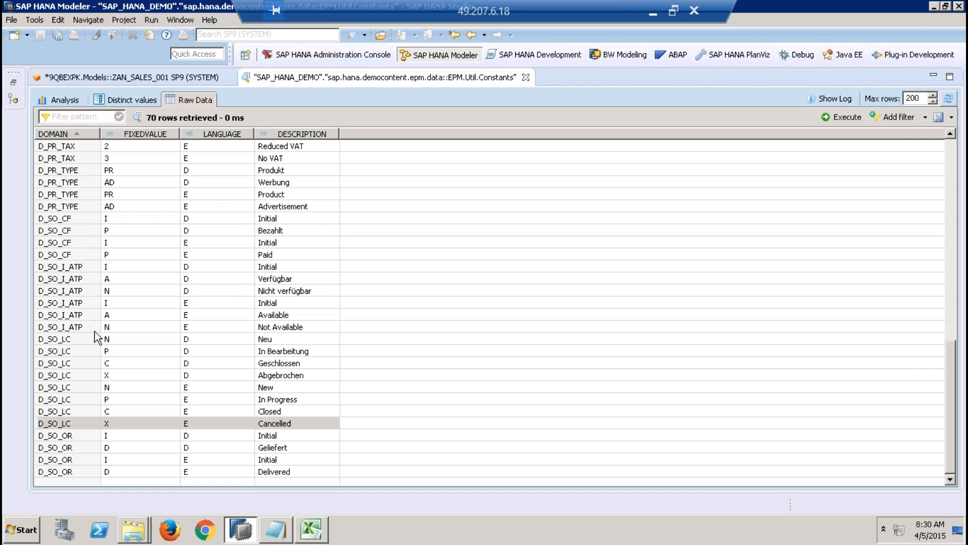
pyautogui.click(80, 219)
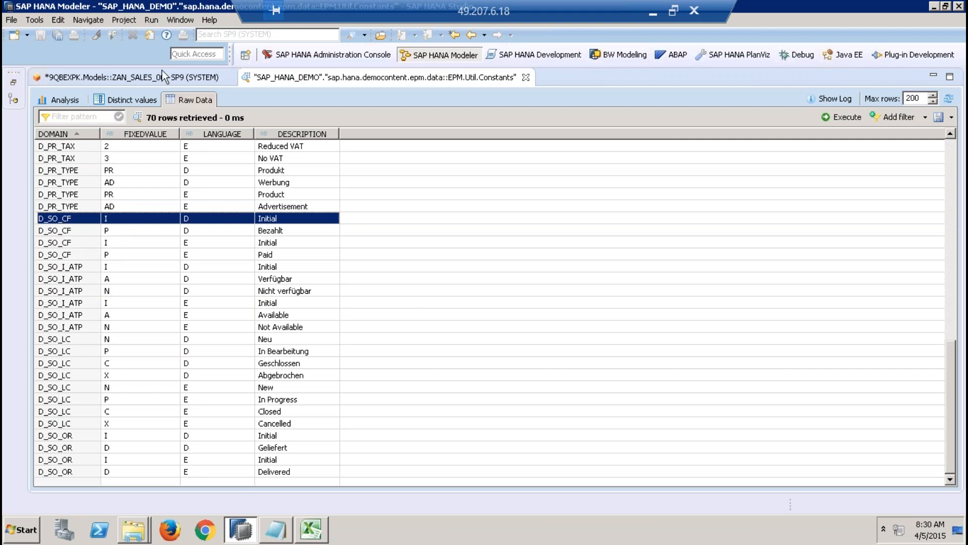
# Step: Filter the DOMAIN column of the BillingStatusTable copy of Constants to equal the fixed value D_SO_CF
pyautogui.click(146, 78)
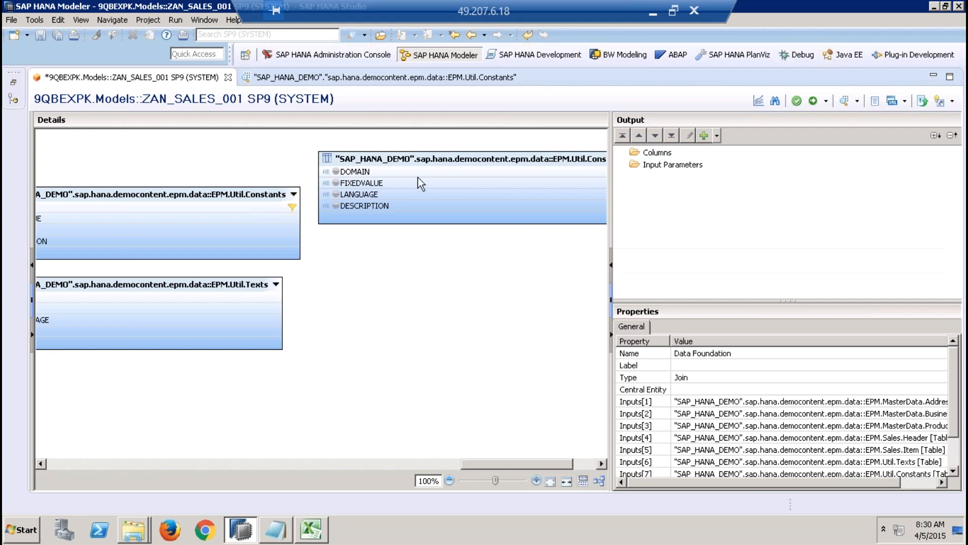
pyautogui.click(419, 172)
pyautogui.rightClick(420, 178)
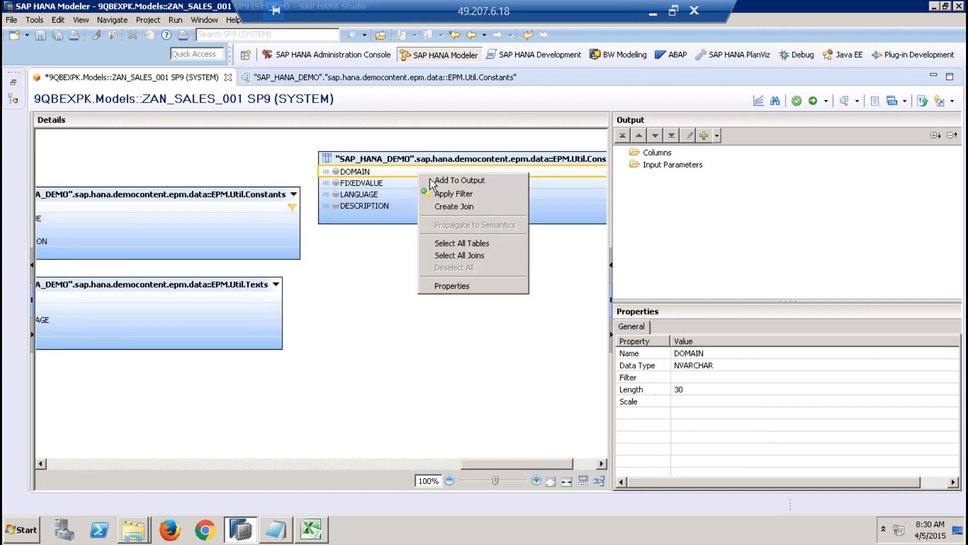
pyautogui.click(453, 191)
pyautogui.click(262, 77)
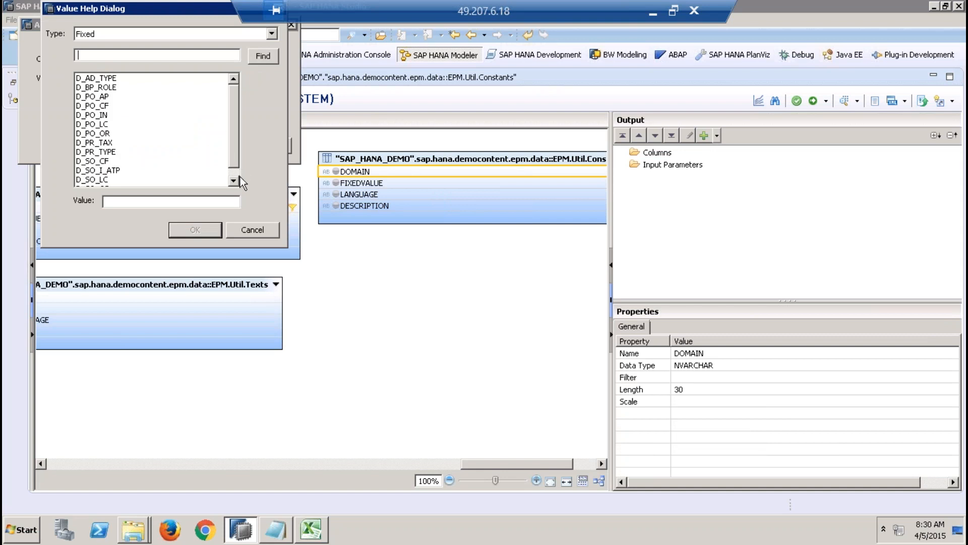
pyautogui.click(129, 161)
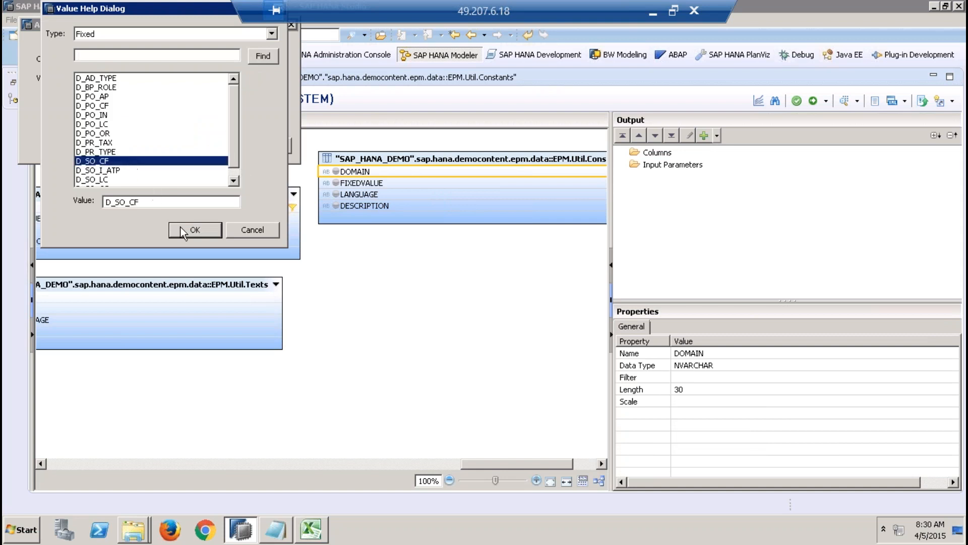
pyautogui.click(195, 230)
pyautogui.click(201, 149)
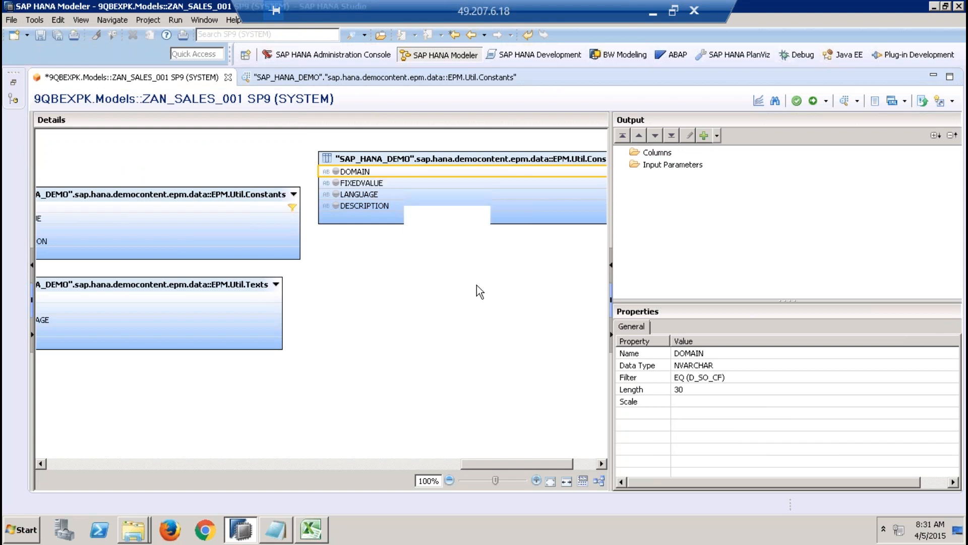
# Step: Create a new join with EPM.Sales.Header as left table and EPM.Util.Constants(BillingStatusTable) as right table
pyautogui.click(382, 233)
pyautogui.rightClick(382, 233)
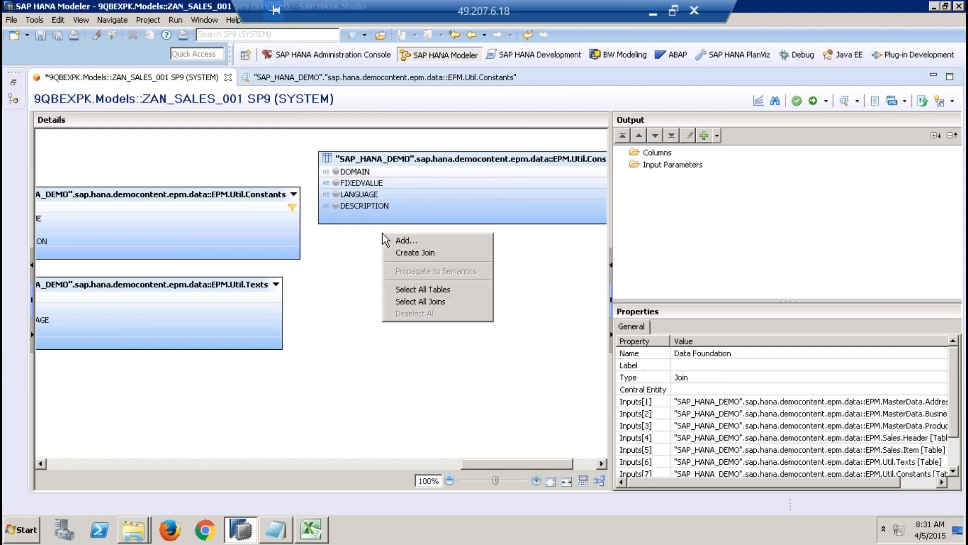
pyautogui.click(427, 253)
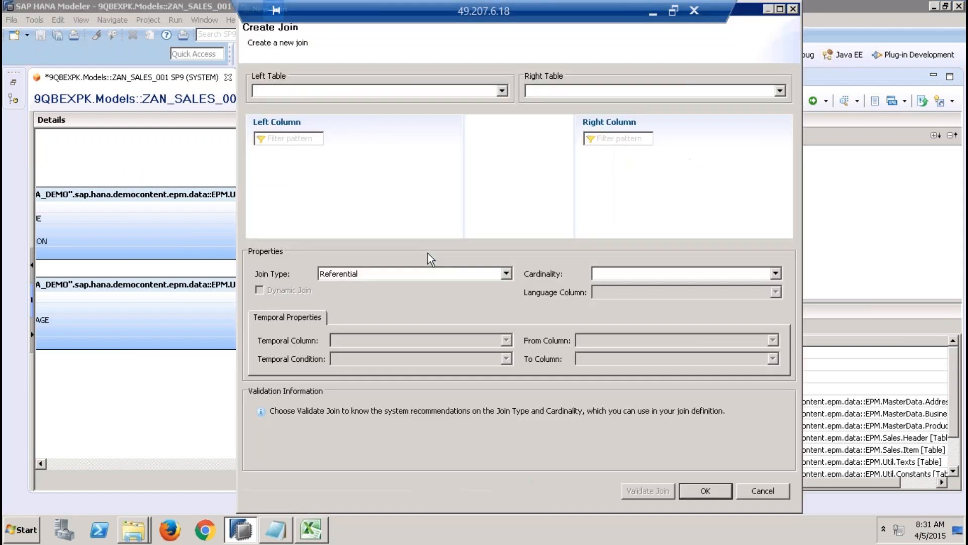
pyautogui.click(414, 91)
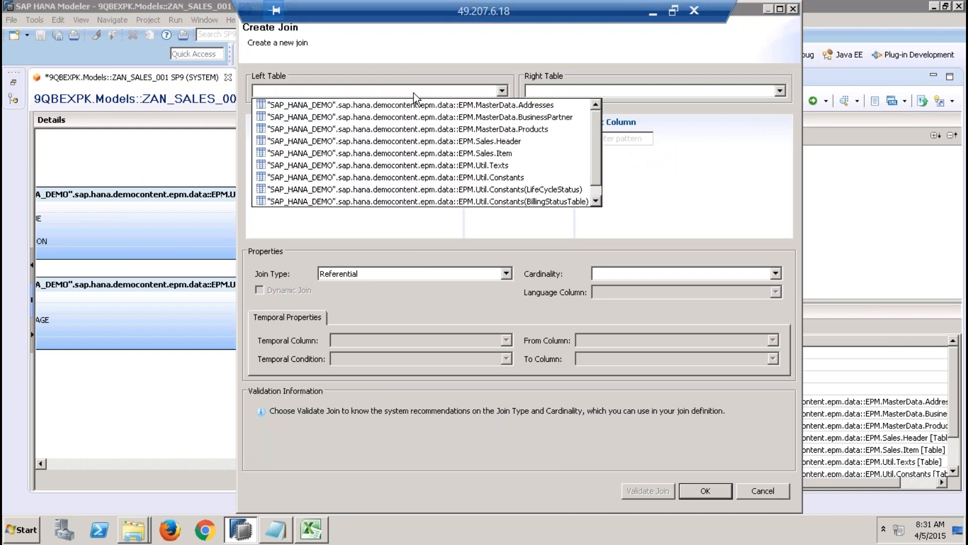
pyautogui.click(501, 143)
pyautogui.click(577, 89)
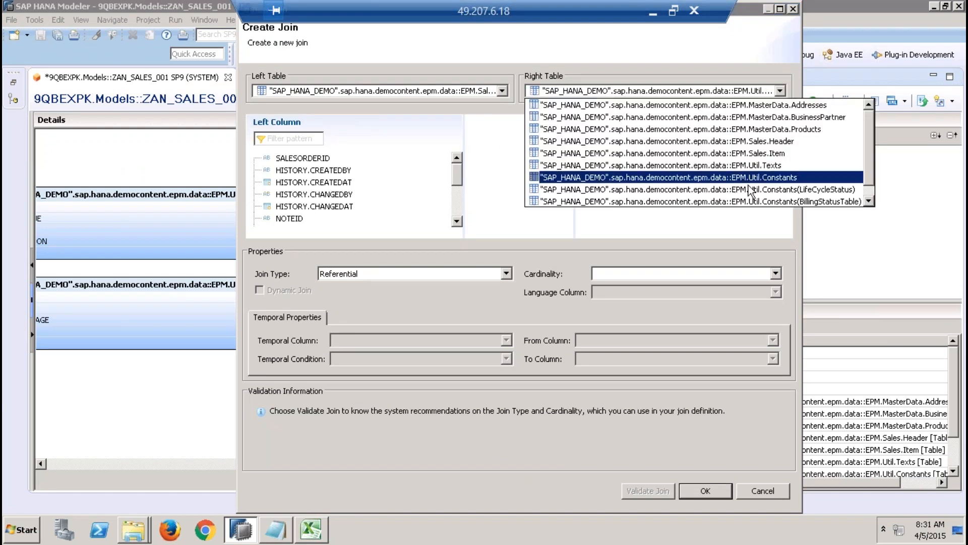
pyautogui.click(735, 201)
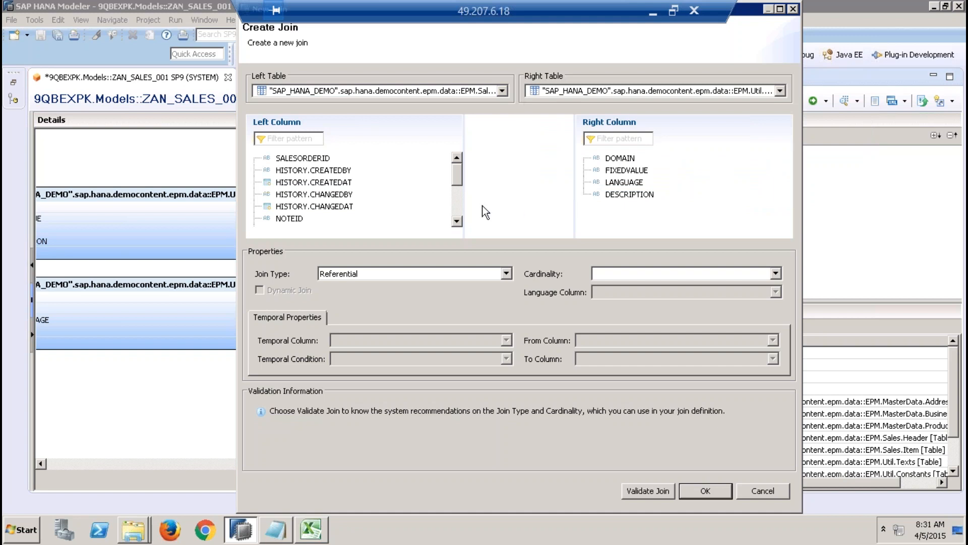
# Step: Link the BILLINGSTATUS column of Sales.Header to the FIXEDVALUE column of the Constants table in the join
pyautogui.click(457, 204)
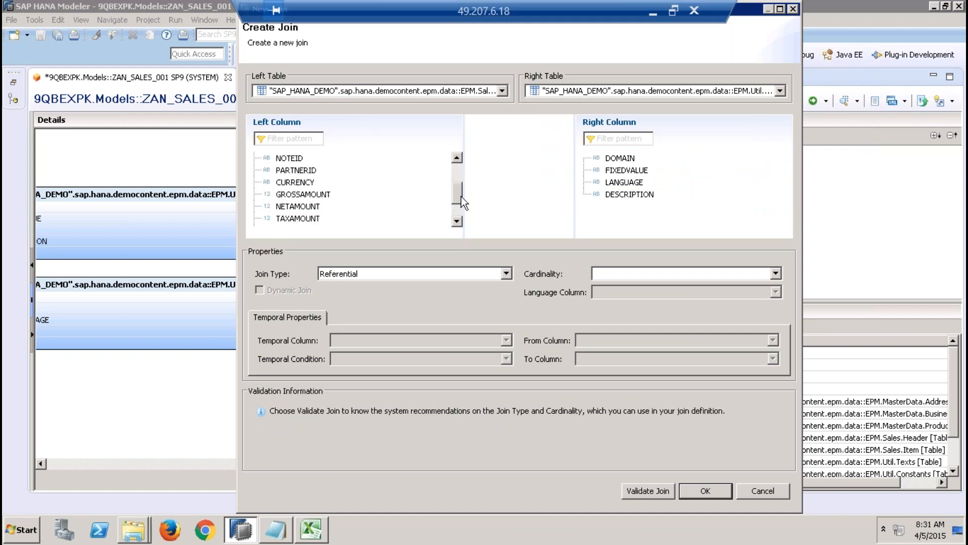
pyautogui.click(456, 222)
pyautogui.click(457, 222)
pyautogui.click(456, 223)
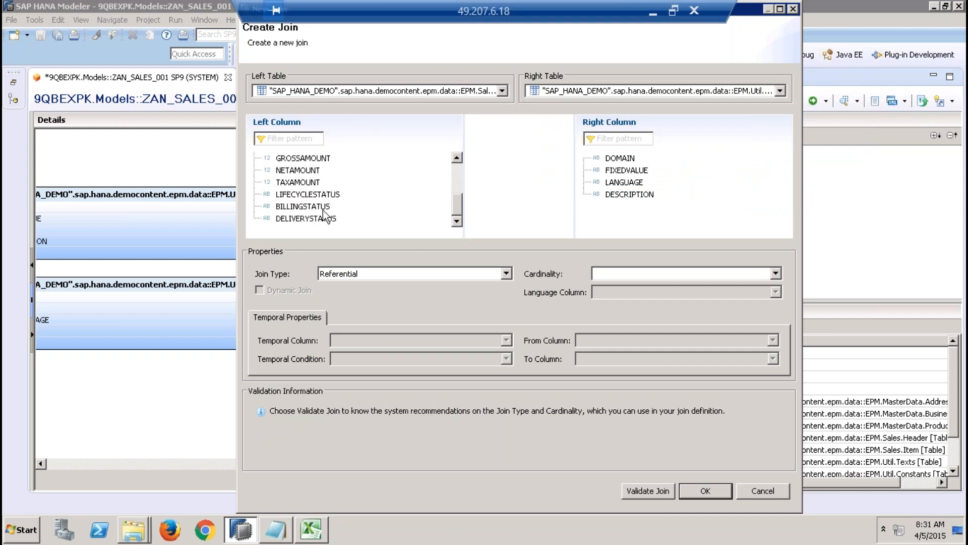
pyautogui.click(303, 206)
pyautogui.moveTo(351, 202); pyautogui.dragTo(628, 174)
pyautogui.moveTo(628, 174); pyautogui.dragTo(628, 171)
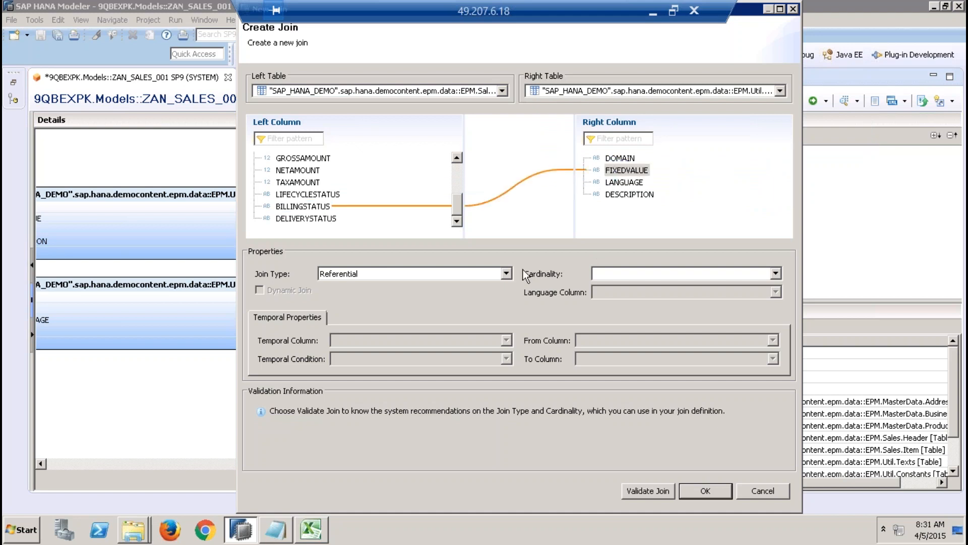
# Step: Make the billing status join a Text Join with LANGUAGE as its language column and accept it
pyautogui.click(497, 277)
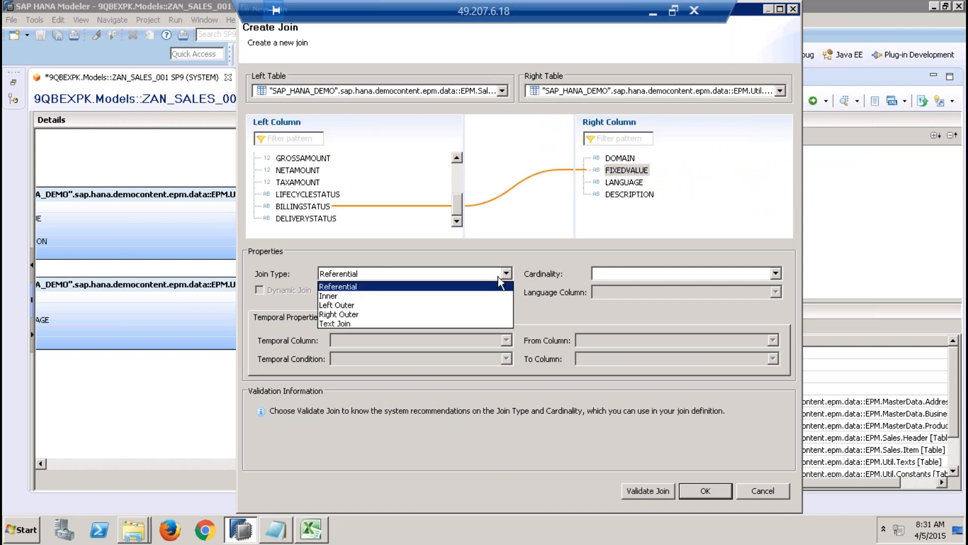
pyautogui.click(358, 324)
pyautogui.click(625, 293)
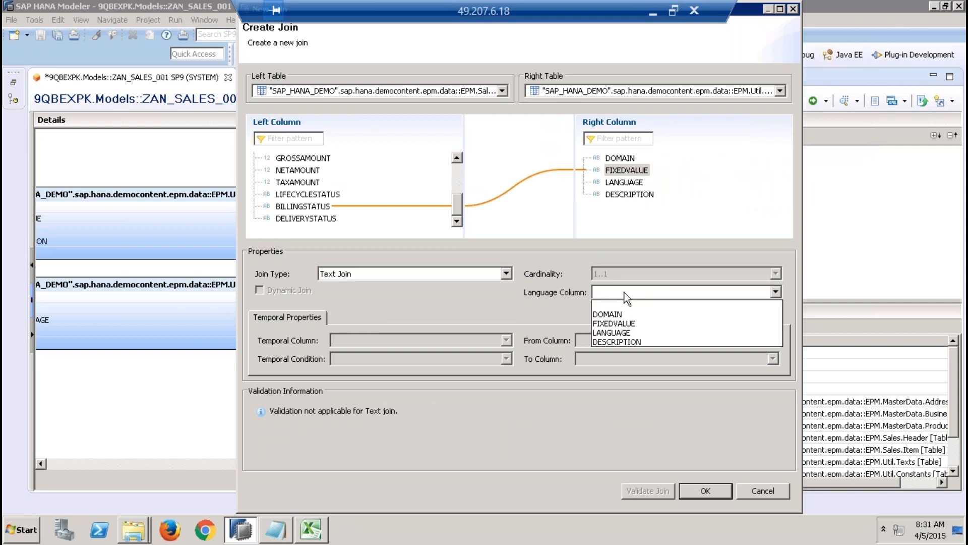
pyautogui.click(608, 333)
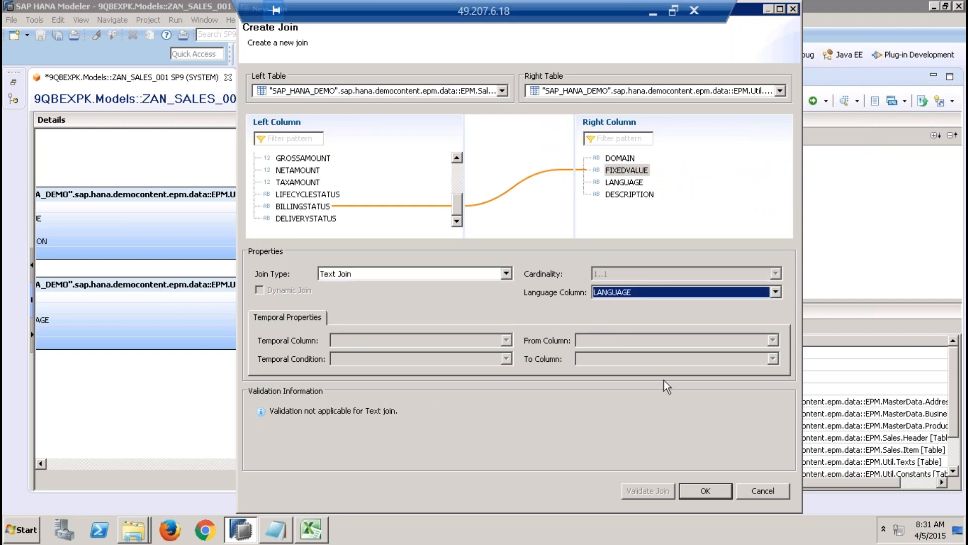
pyautogui.click(706, 492)
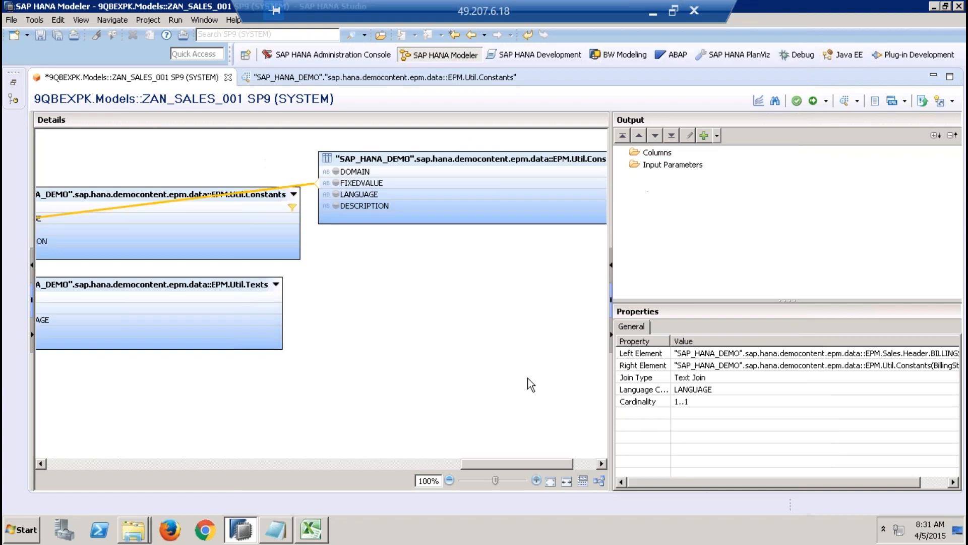
# Step: Search for sap.hana.demo and add one more EPM.Util.Constants table from SAP_HANA_DEMO for the delivery status
pyautogui.click(412, 328)
pyautogui.rightClick(411, 327)
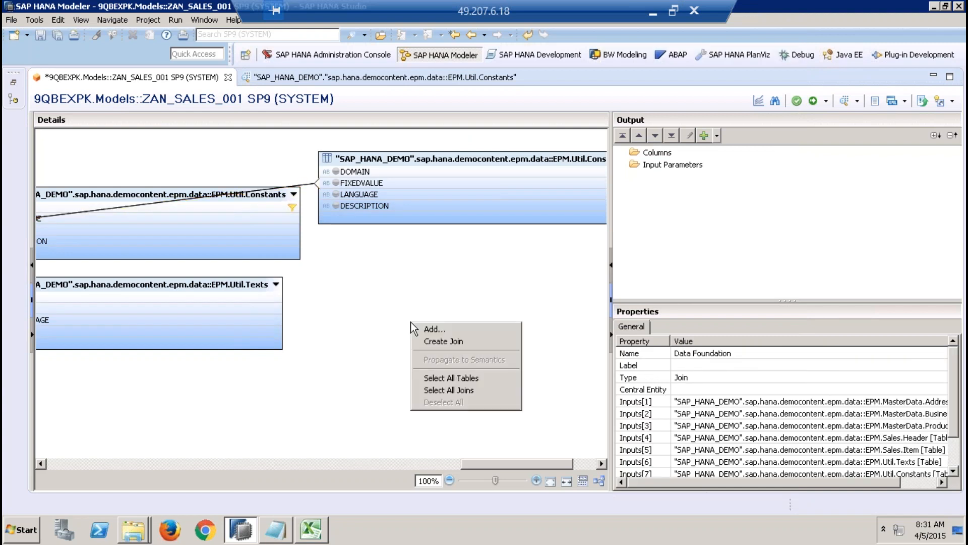
pyautogui.click(449, 329)
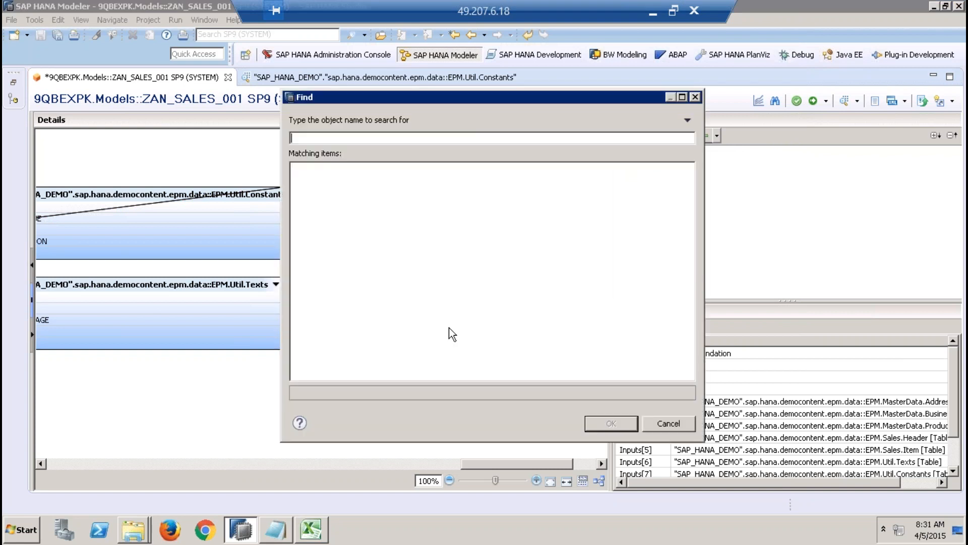
pyautogui.write('sap.hana.demo')
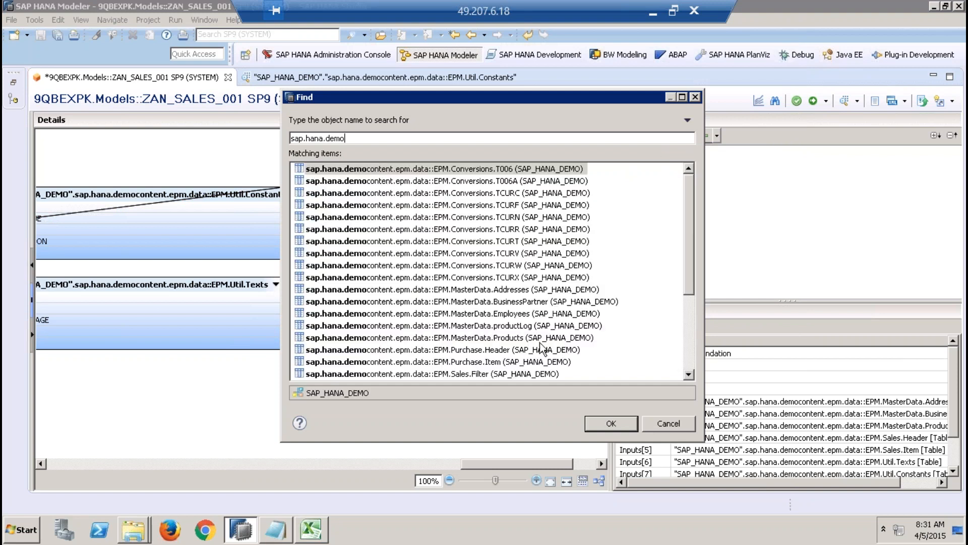
pyautogui.click(690, 356)
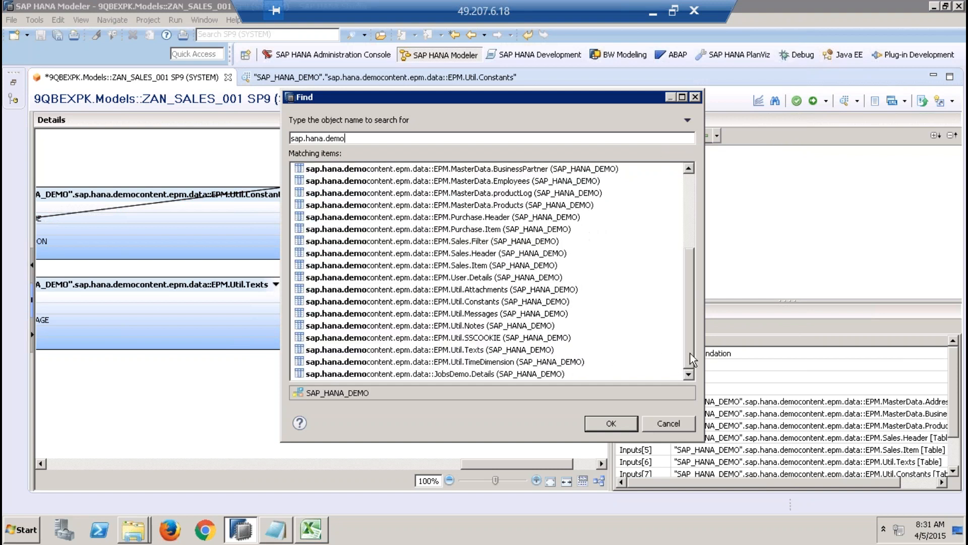
pyautogui.click(494, 305)
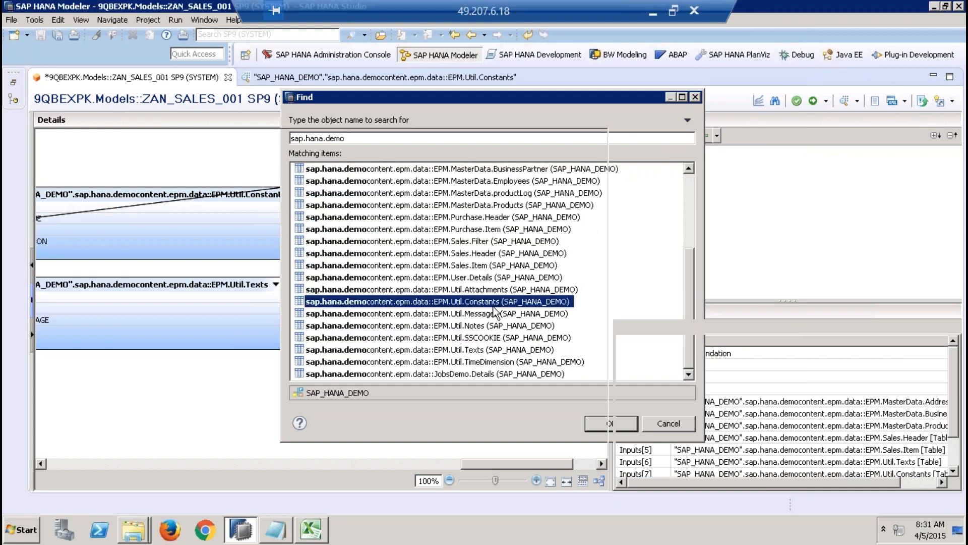
pyautogui.doubleClick(494, 304)
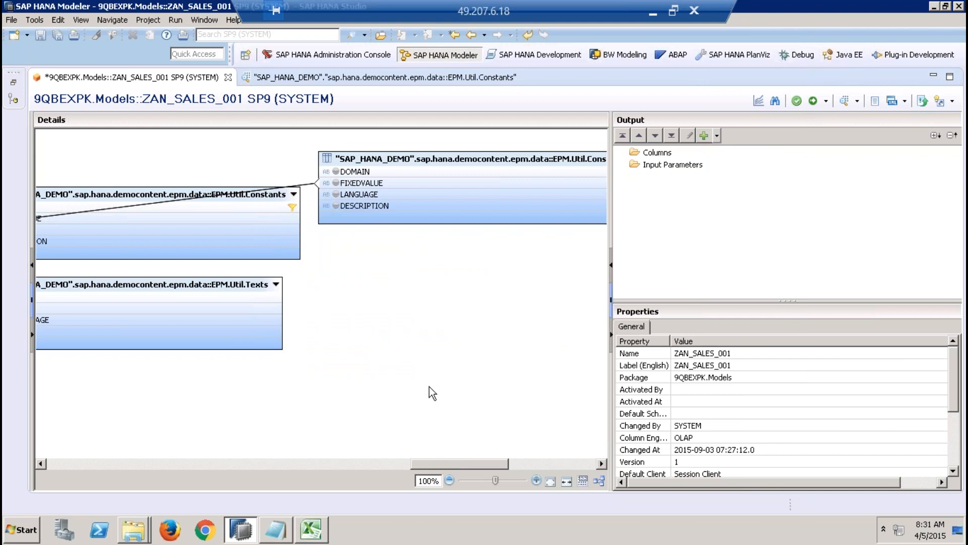
# Step: Set the alias name of the newest Constants table to DeliveryStstusTable
pyautogui.click(540, 460)
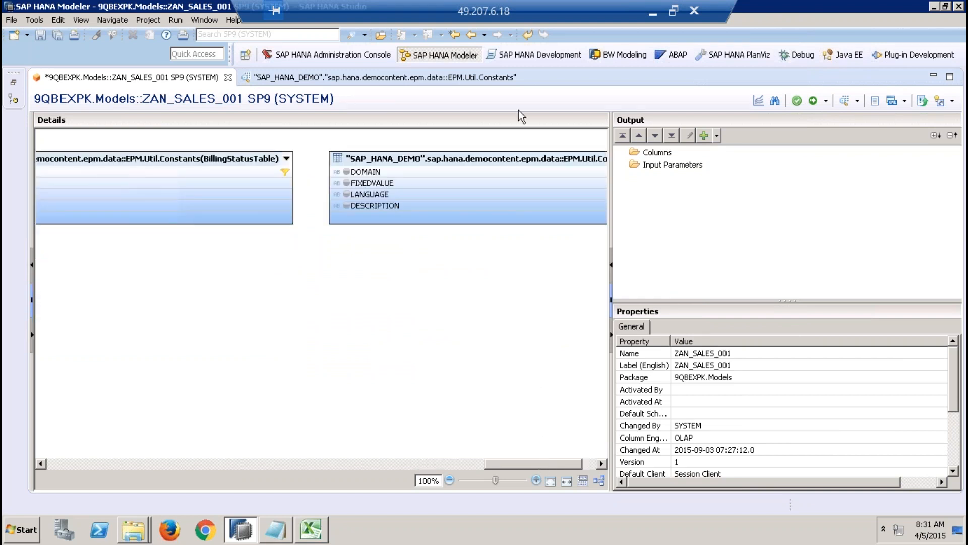
pyautogui.rightClick(505, 158)
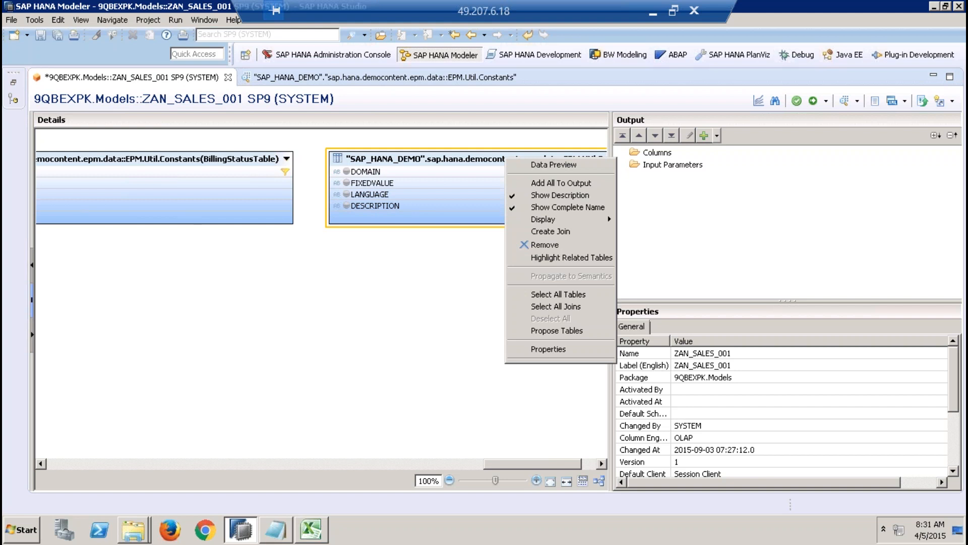
pyautogui.click(548, 349)
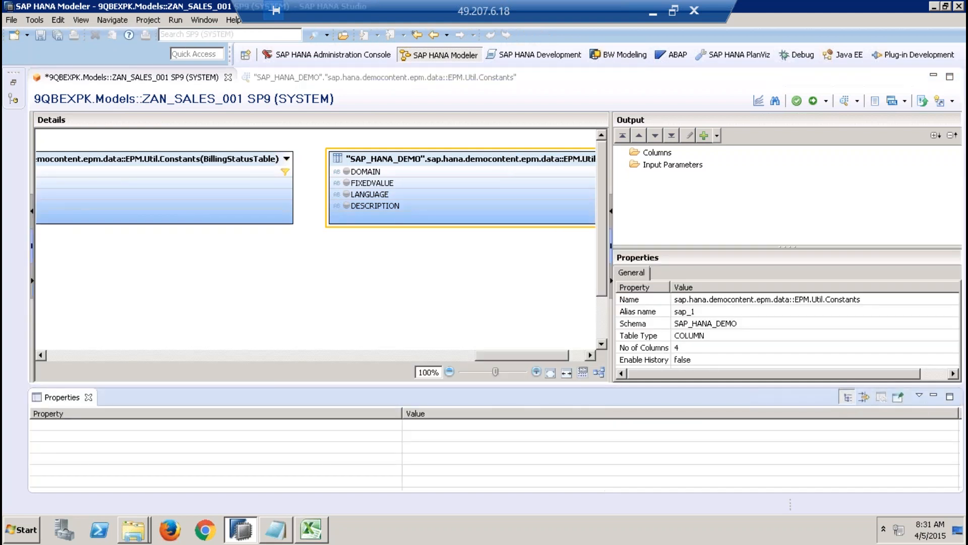
pyautogui.click(88, 397)
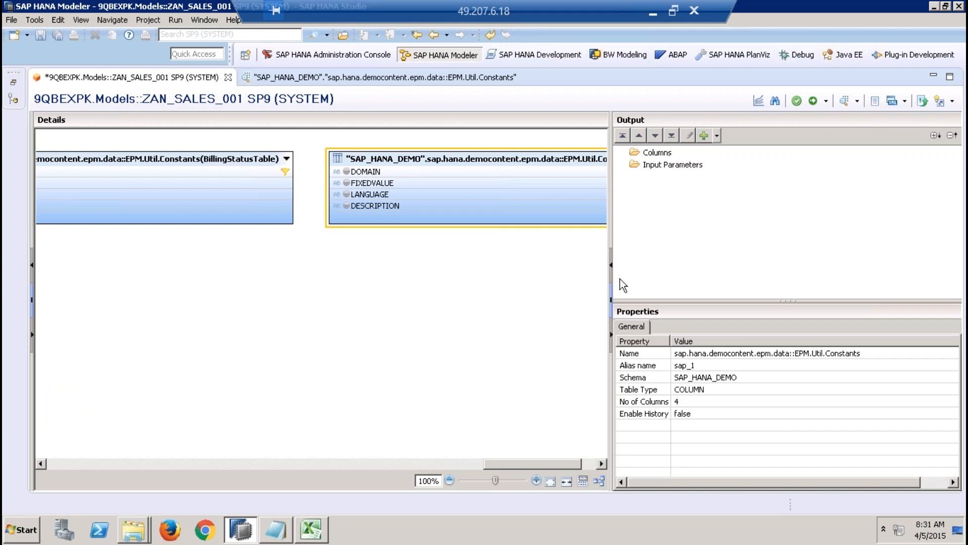
pyautogui.click(703, 365)
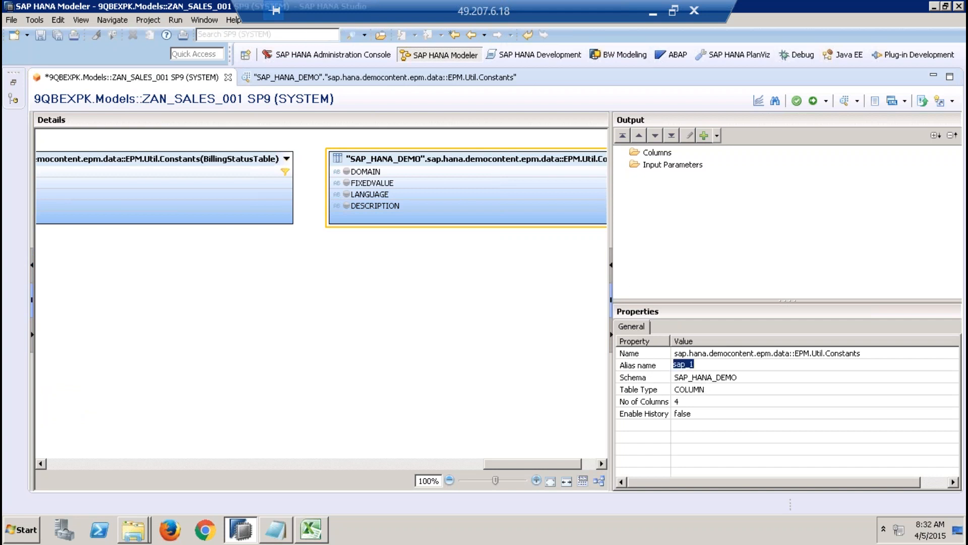
pyautogui.press('BackSpace')
pyautogui.write('DeliveryStstusTable')
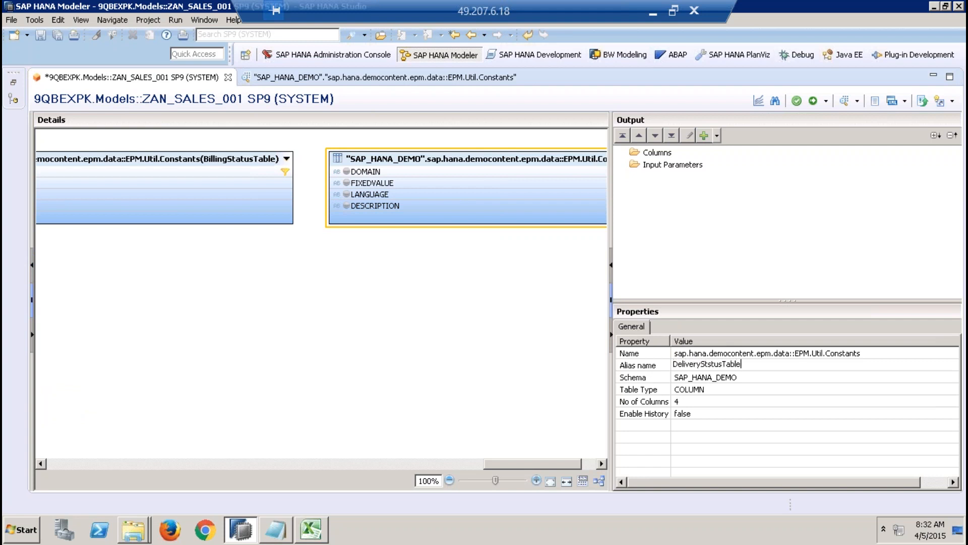
pyautogui.click(516, 352)
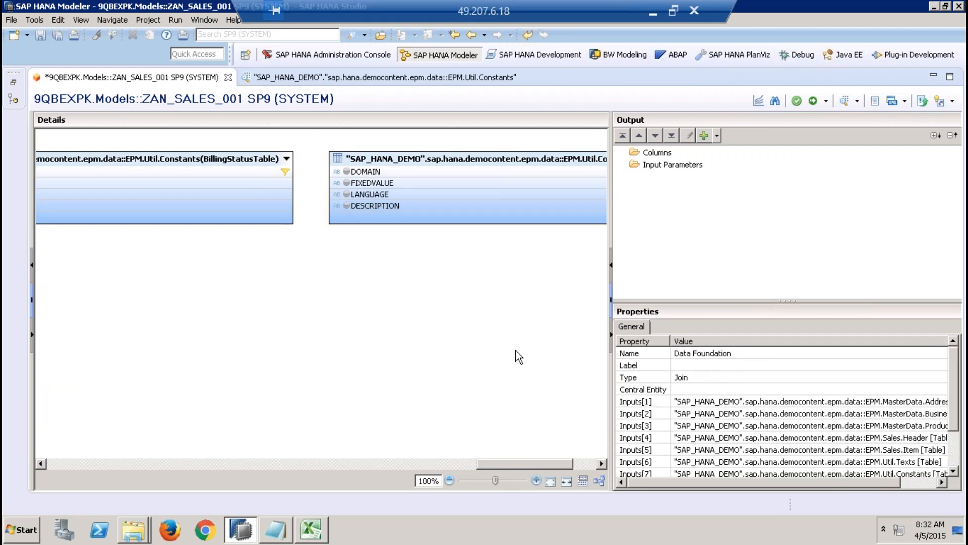
# Step: Correct the spelling of the newest Constants table's alias name to DeliveryStatusTable
pyautogui.click(494, 192)
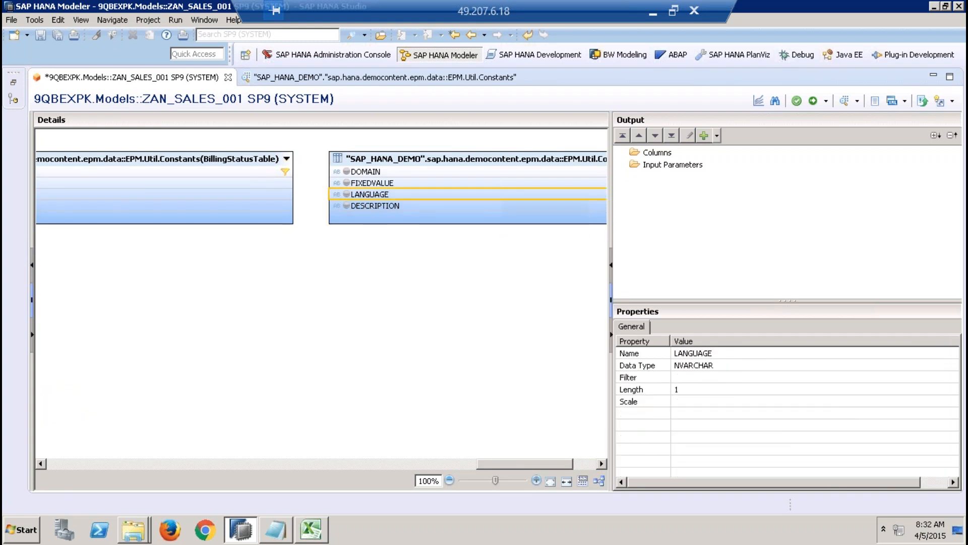
pyautogui.click(504, 159)
pyautogui.click(711, 365)
pyautogui.click(714, 364)
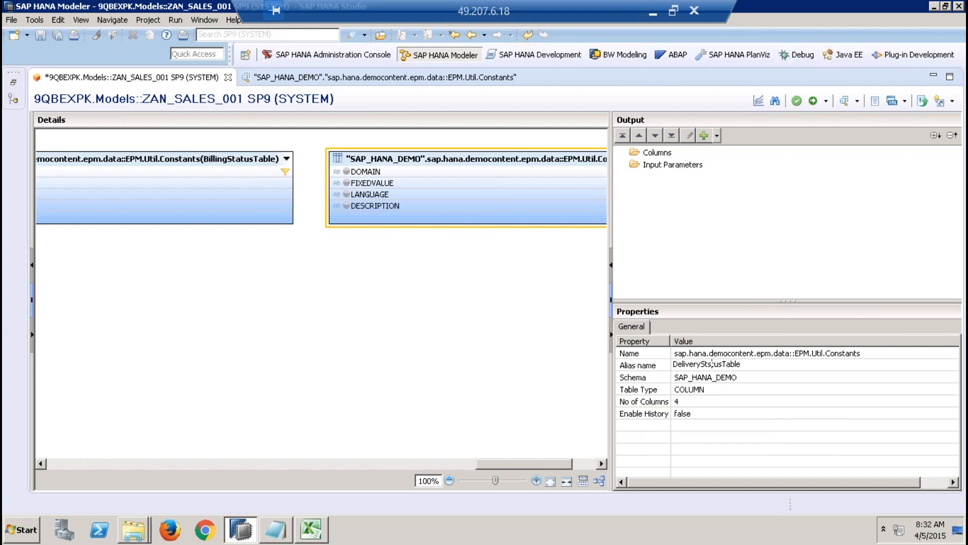
pyautogui.press('BackSpace')
pyautogui.write('a')
pyautogui.click(398, 316)
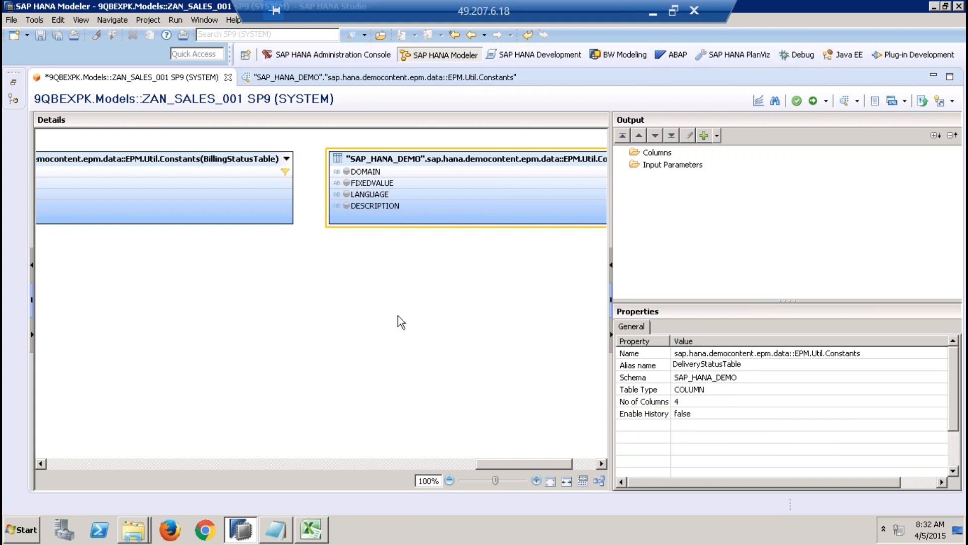
# Step: Filter the DOMAIN column of the DeliveryStatusTable Constants table to the fixed value D_SO_OR
pyautogui.click(431, 172)
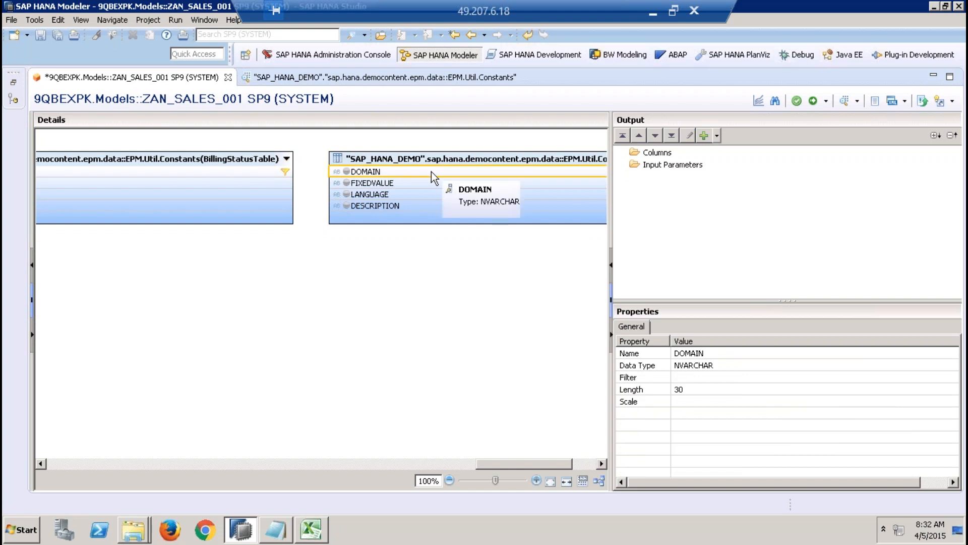
pyautogui.rightClick(431, 172)
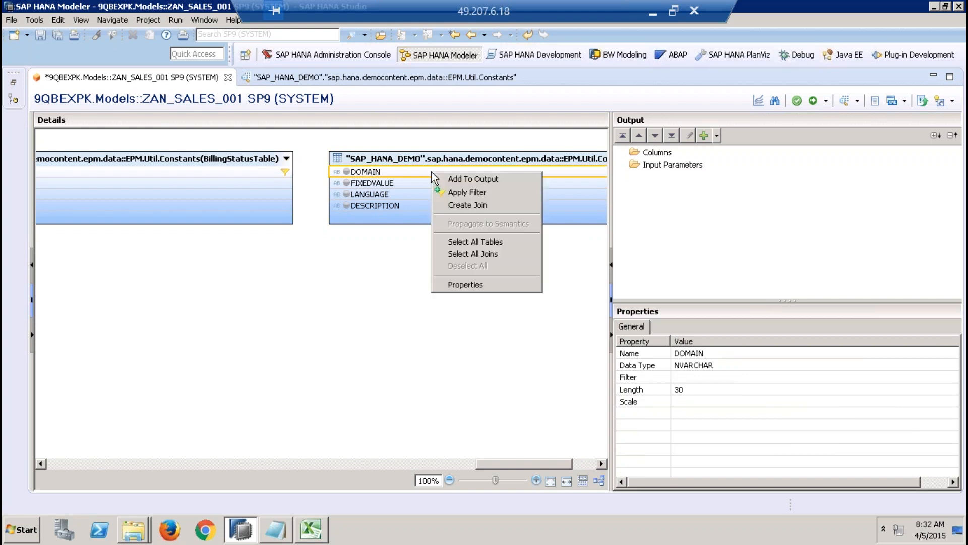
pyautogui.click(459, 190)
pyautogui.click(343, 155)
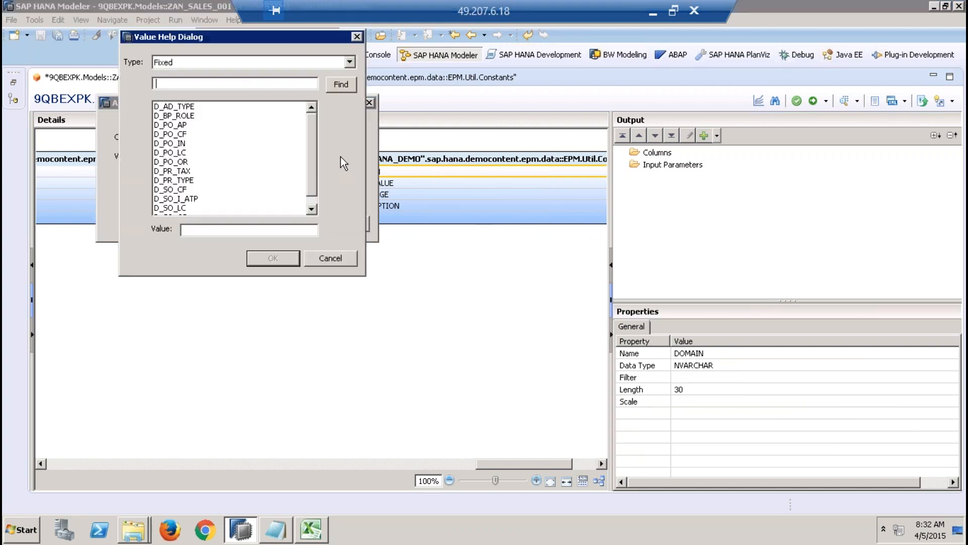
pyautogui.click(310, 209)
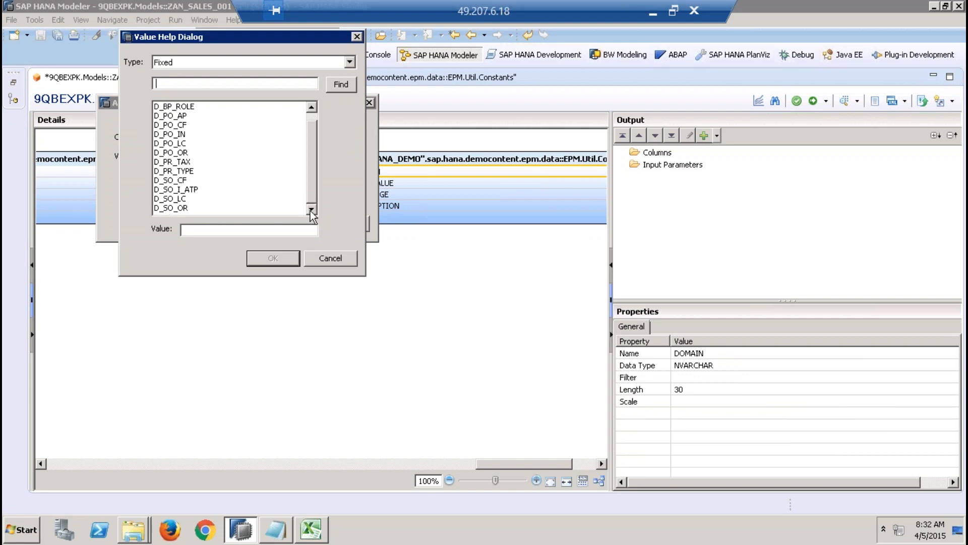
pyautogui.click(182, 208)
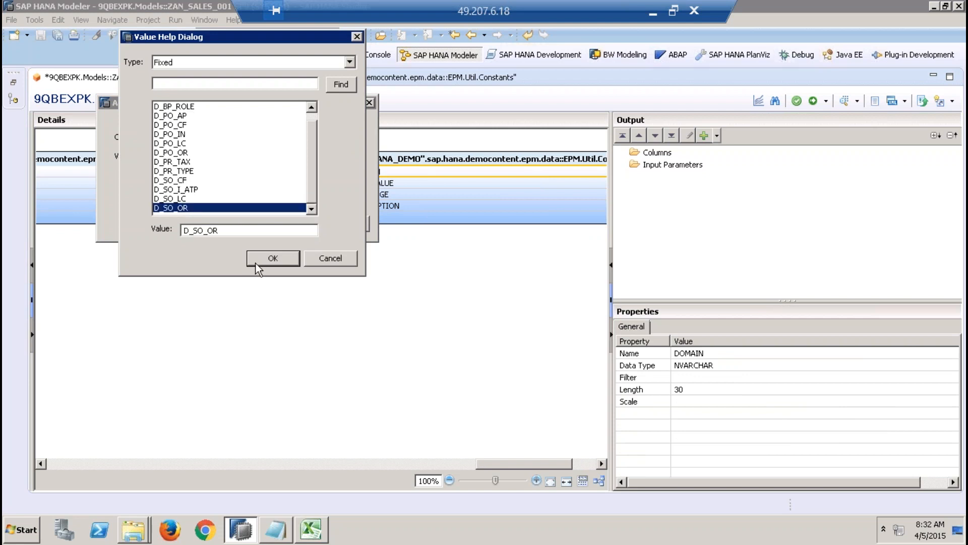
pyautogui.click(260, 259)
pyautogui.click(285, 223)
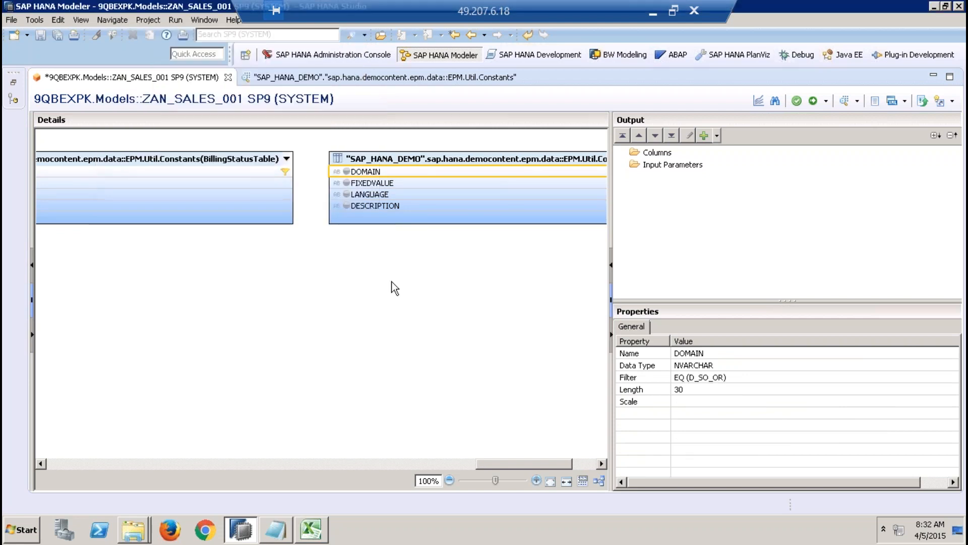
# Step: Create a join linking Sales.Header's DELIVERYSTATUS column to FIXEDVALUE of the DeliveryStatusTable Constants table
pyautogui.rightClick(373, 293)
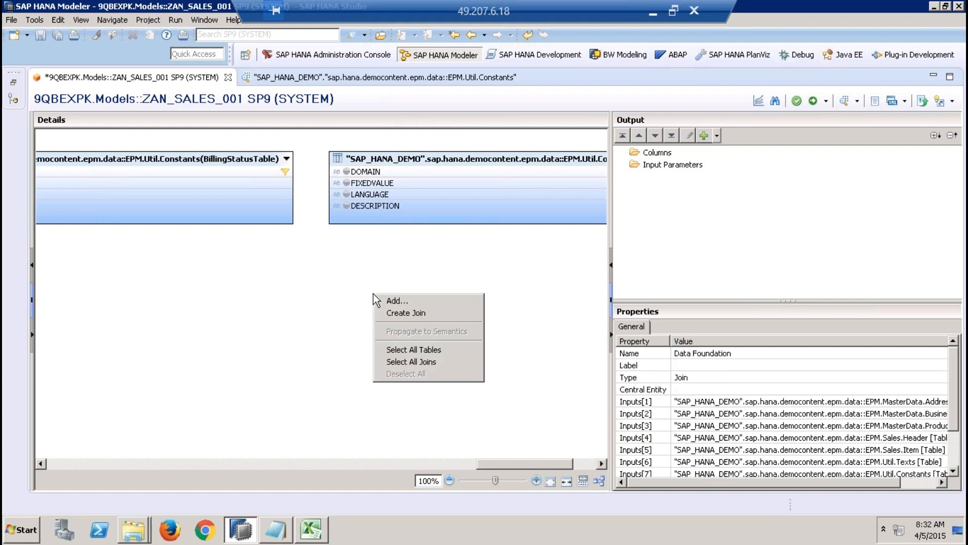
pyautogui.click(406, 310)
pyautogui.click(346, 91)
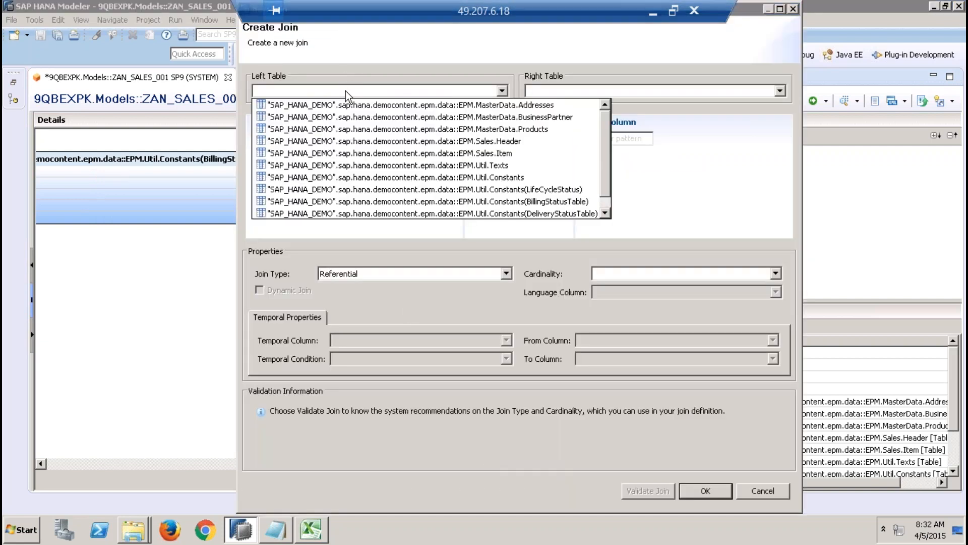
pyautogui.click(481, 141)
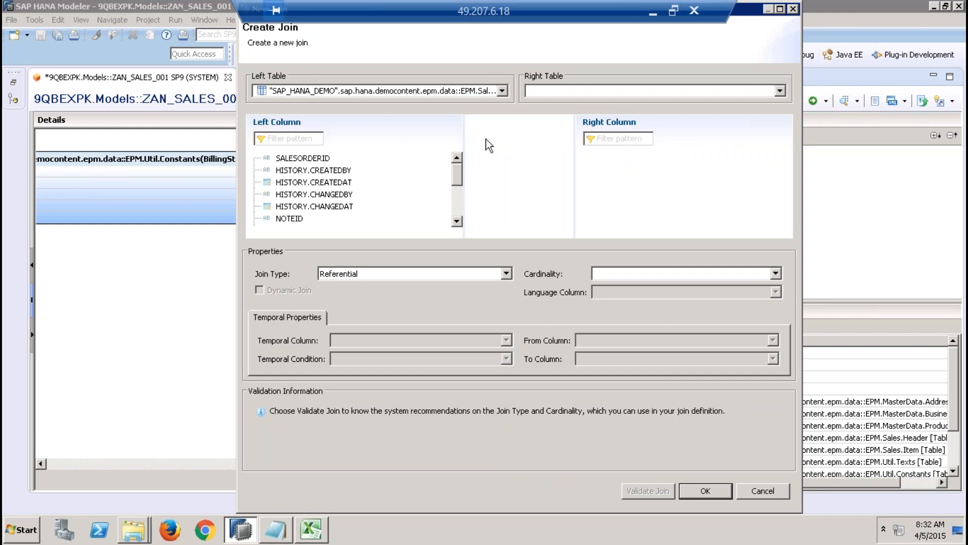
pyautogui.click(564, 91)
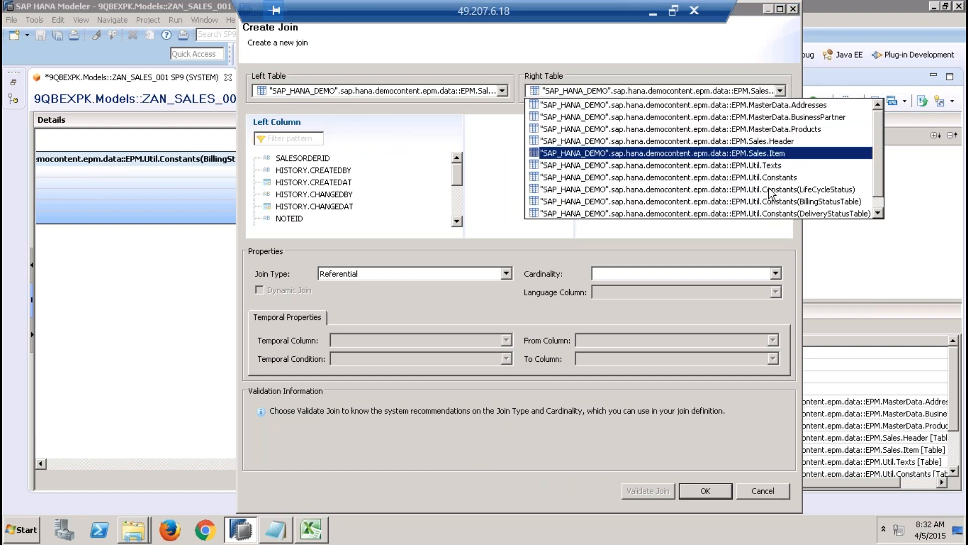
pyautogui.click(767, 212)
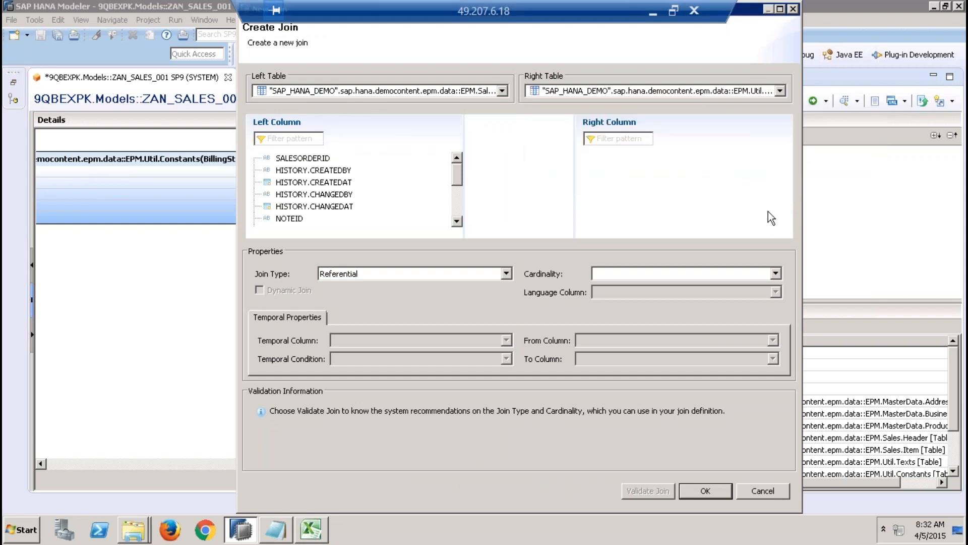
pyautogui.click(459, 200)
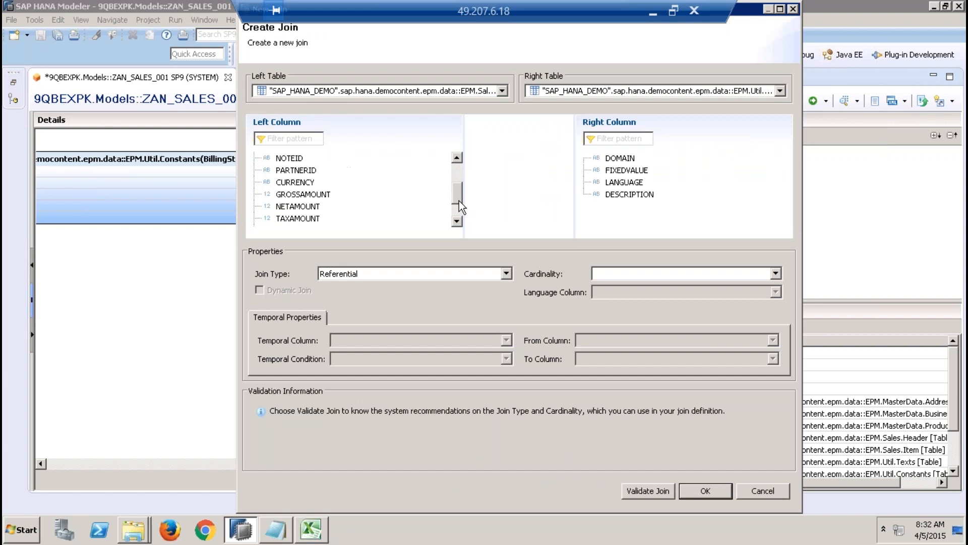
pyautogui.moveTo(459, 201); pyautogui.dragTo(461, 232)
pyautogui.moveTo(328, 220); pyautogui.dragTo(642, 173)
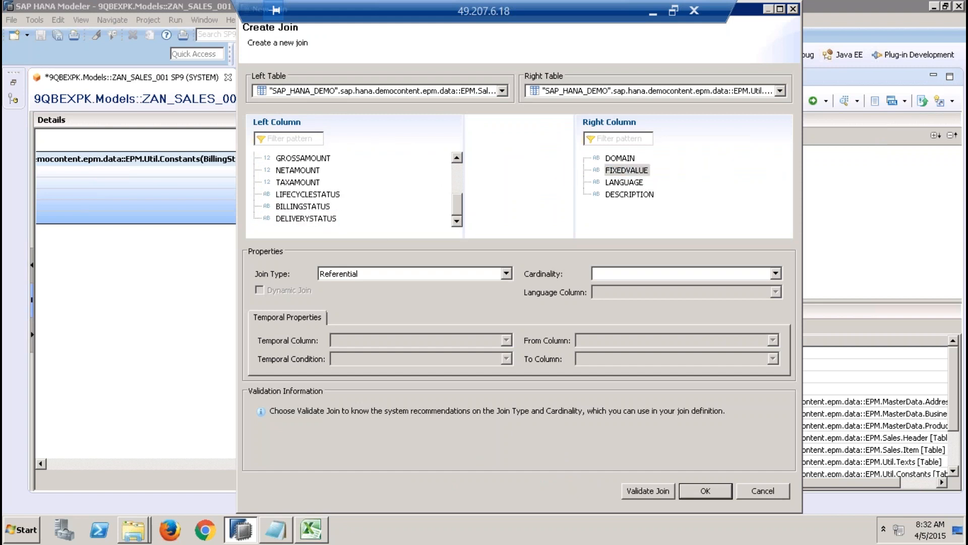
# Step: Make the delivery status join a Text Join with LANGUAGE as its language column and accept it
pyautogui.click(506, 273)
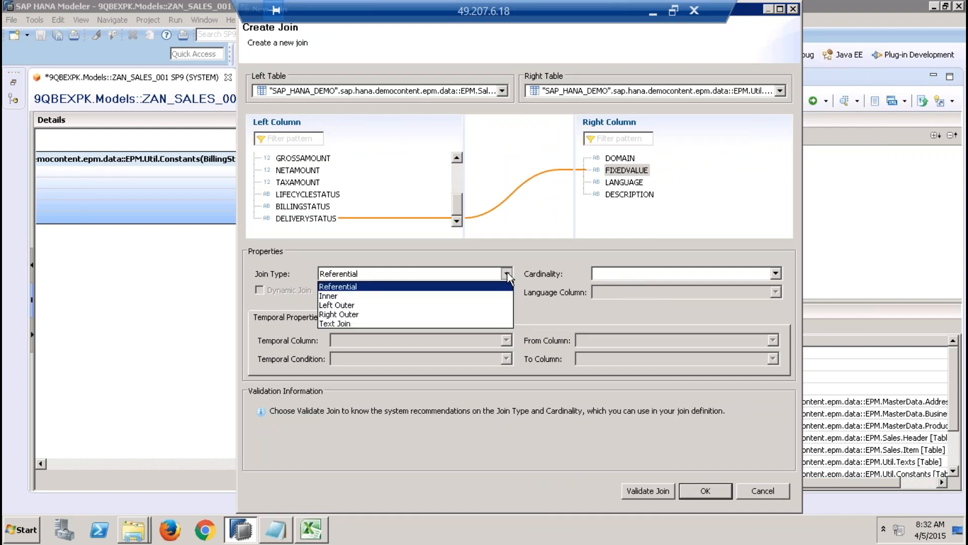
pyautogui.click(385, 324)
pyautogui.click(598, 291)
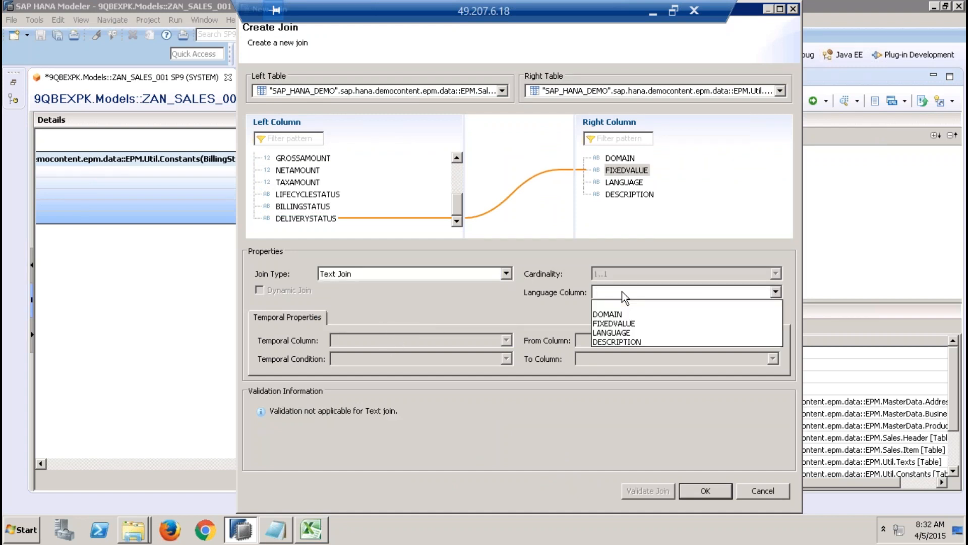
pyautogui.click(631, 332)
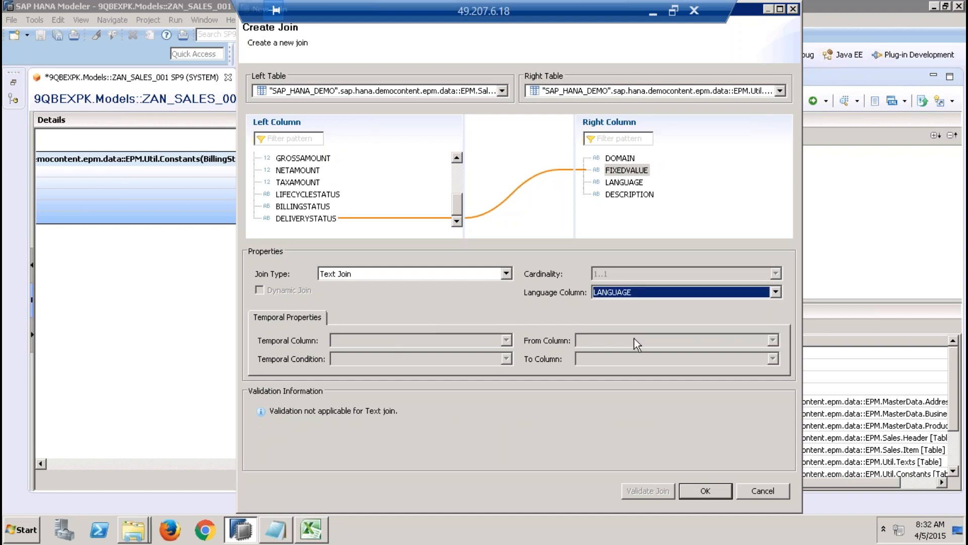
pyautogui.click(717, 490)
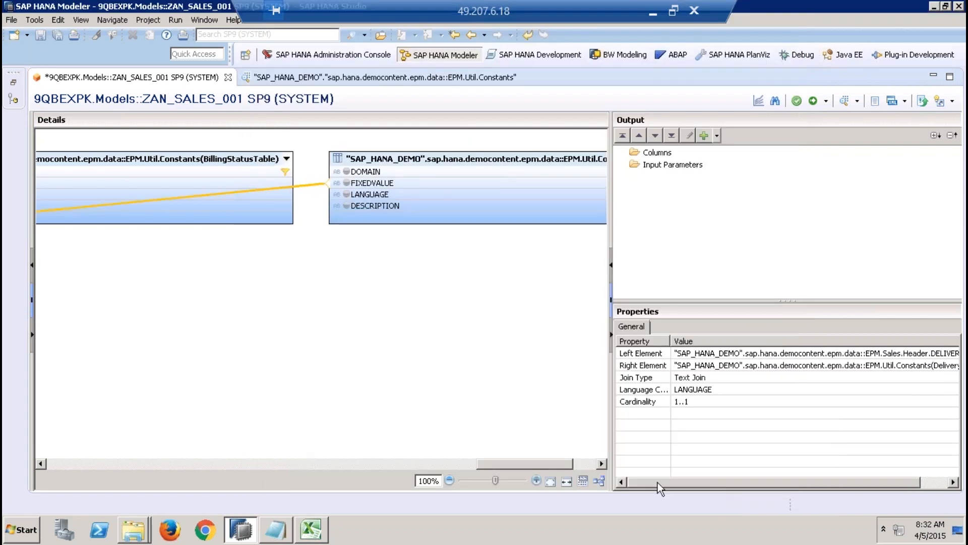
# Step: Automatically rearrange the joined tables in the data foundation diagram
pyautogui.click(599, 482)
pyautogui.moveTo(548, 462); pyautogui.dragTo(482, 464)
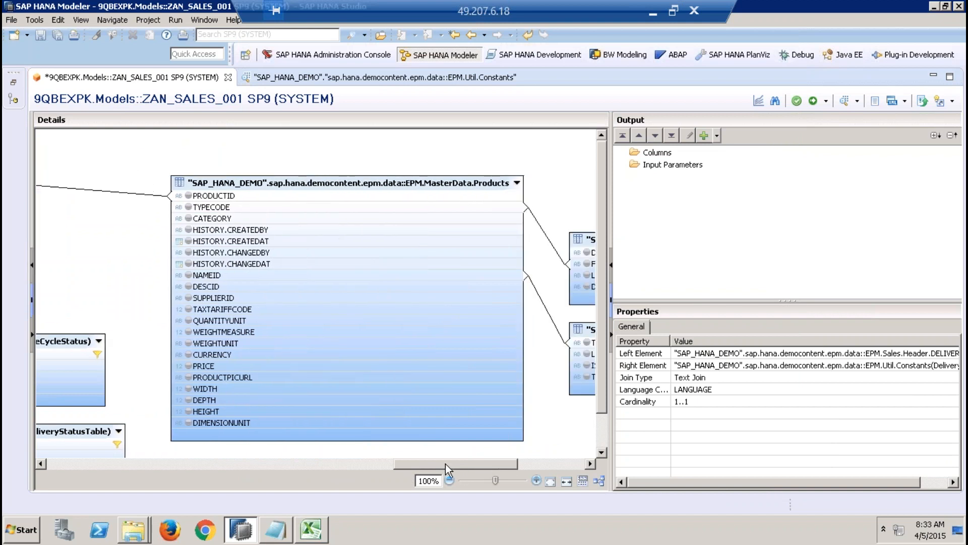
pyautogui.moveTo(413, 461); pyautogui.dragTo(407, 461)
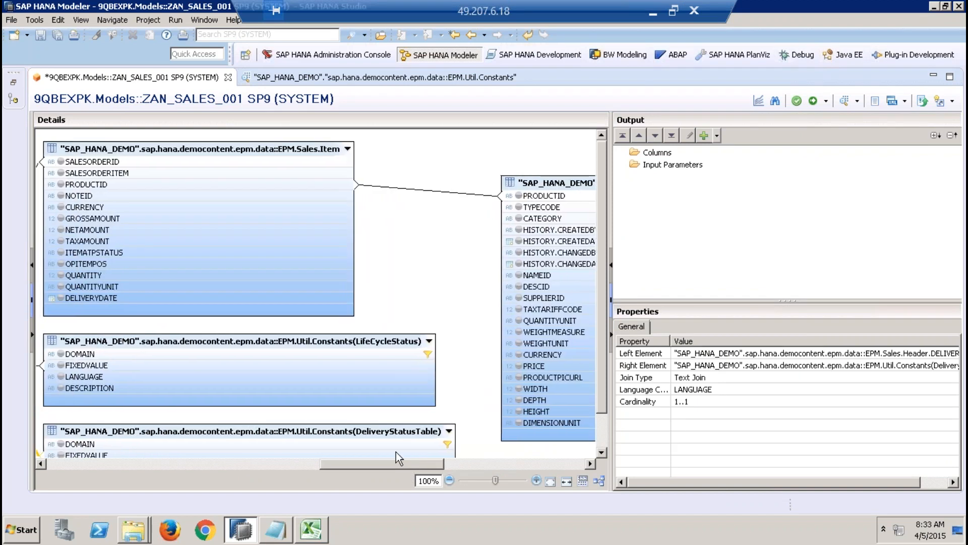
# Step: Look up the domain matching Sales.Item's ITEMATPSTATUS column in the Constants table's raw data and return to the view
pyautogui.click(118, 252)
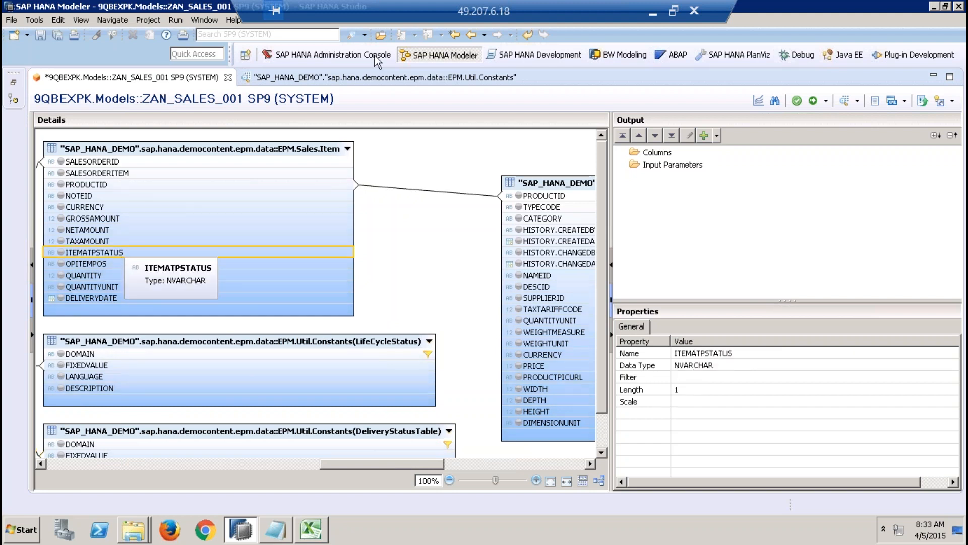
pyautogui.click(374, 77)
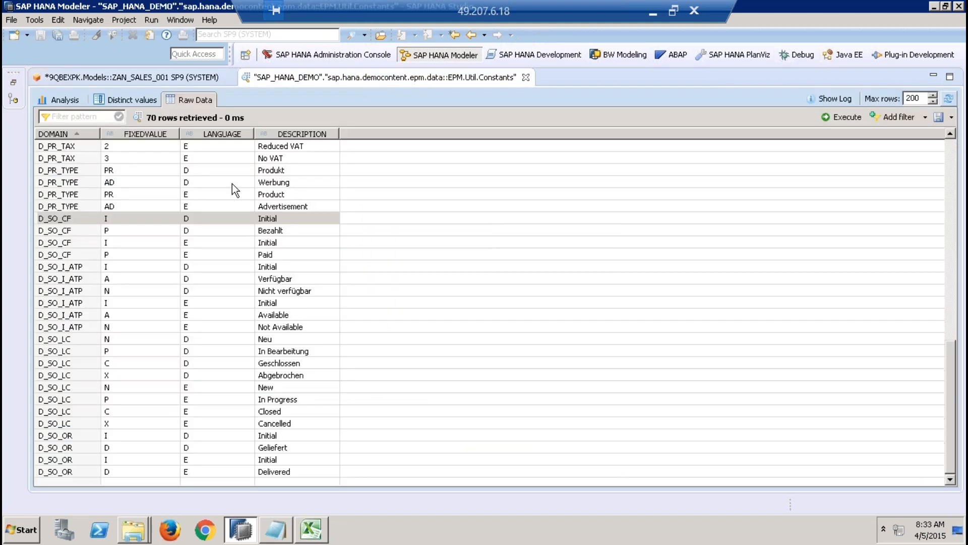
pyautogui.click(70, 268)
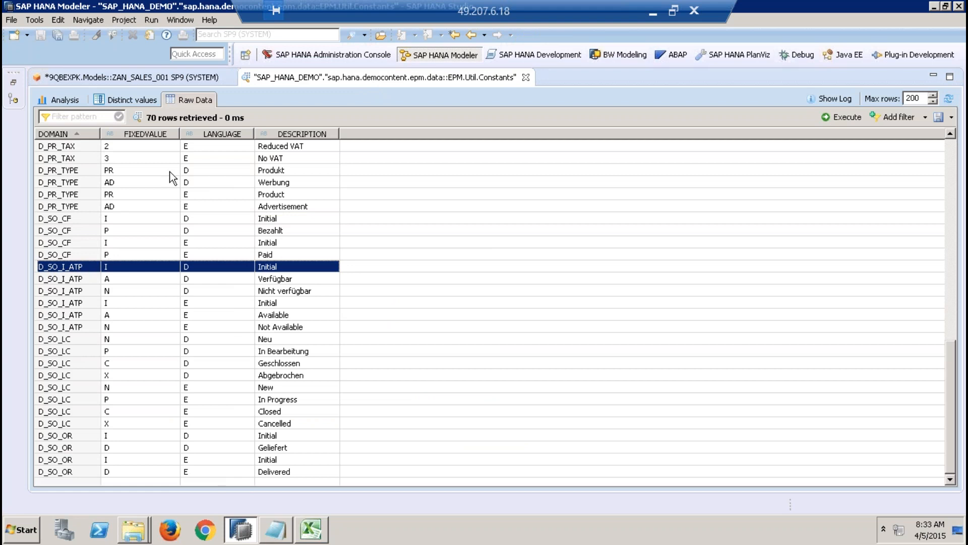
pyautogui.click(147, 78)
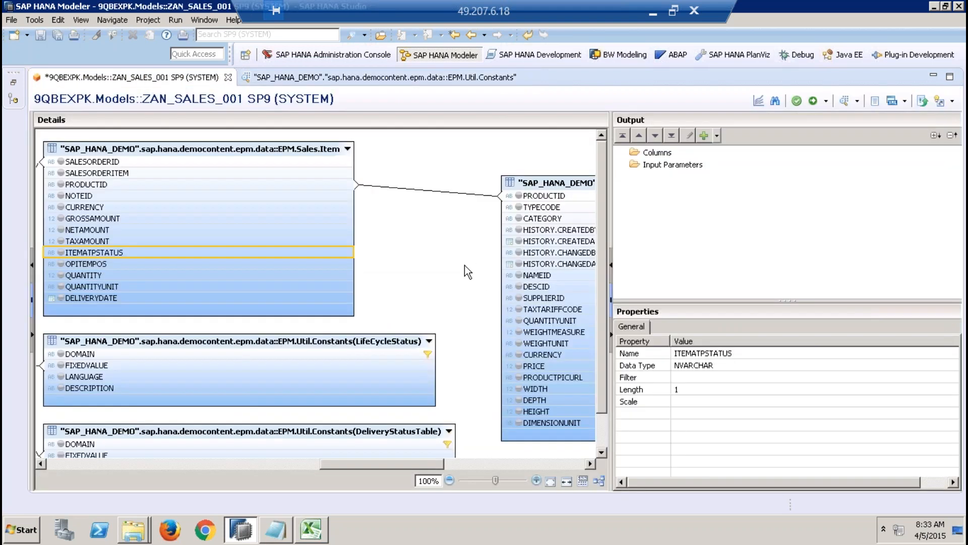
# Step: Search for sap.hana.demo and add another EPM.Util.Constants table from SAP_HANA_DEMO for the item ATP status
pyautogui.rightClick(440, 248)
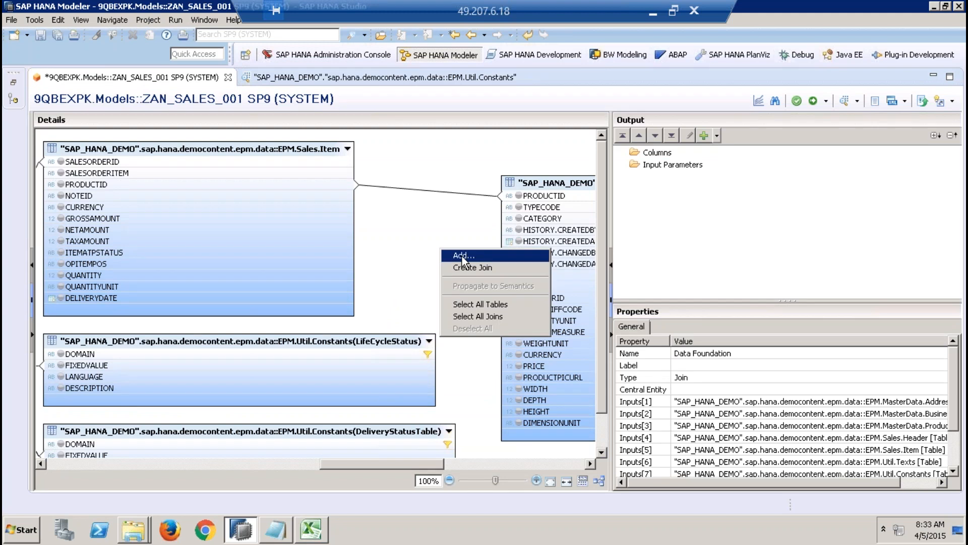
pyautogui.click(462, 256)
pyautogui.write('s')
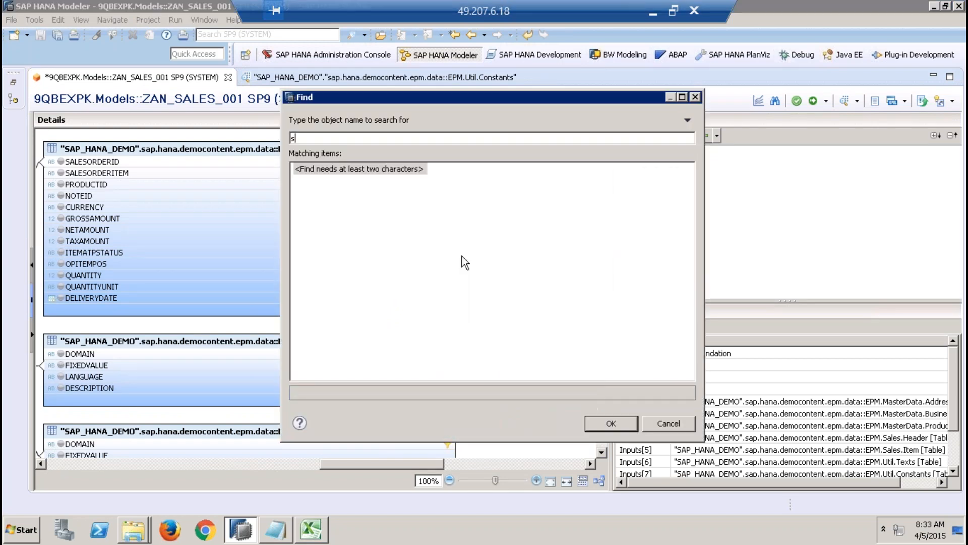
pyautogui.write('ap.hana.demo')
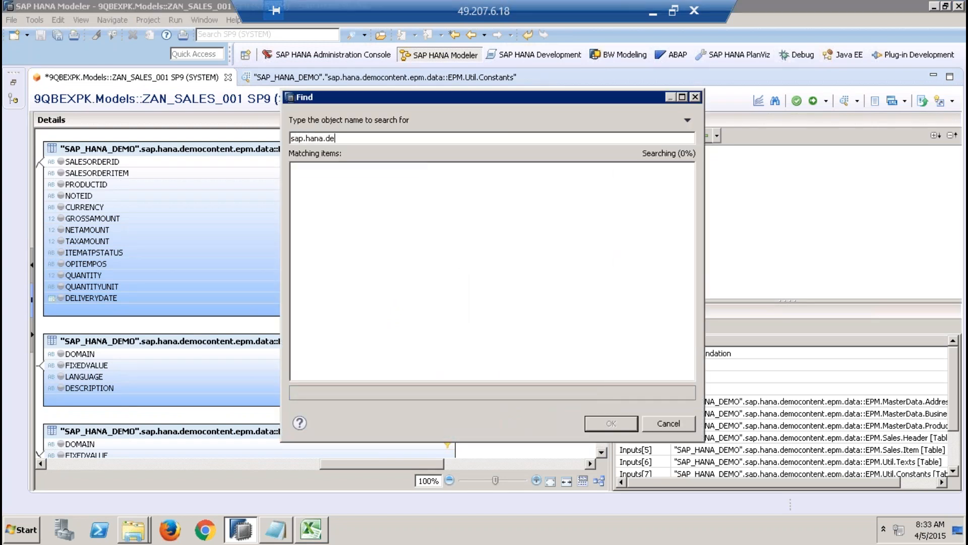
pyautogui.click(684, 348)
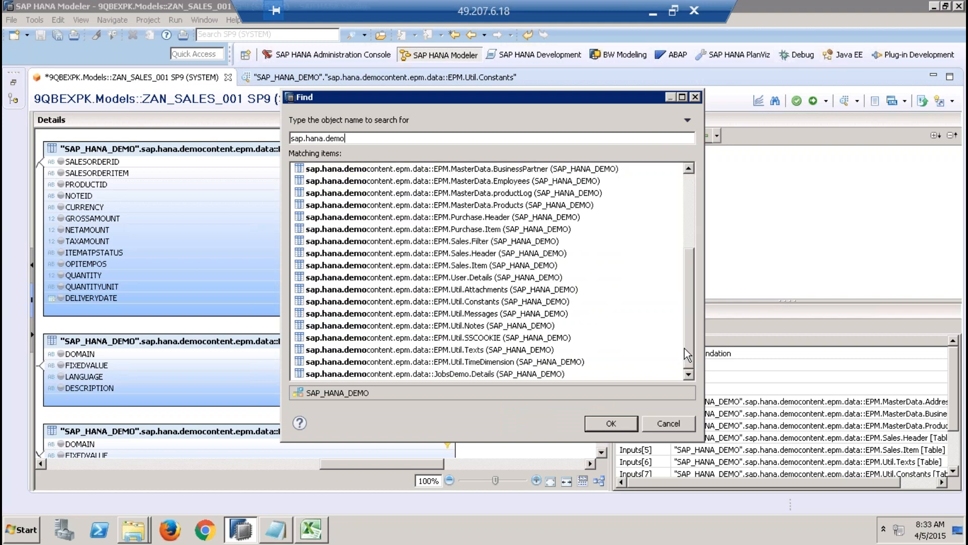
pyautogui.doubleClick(523, 300)
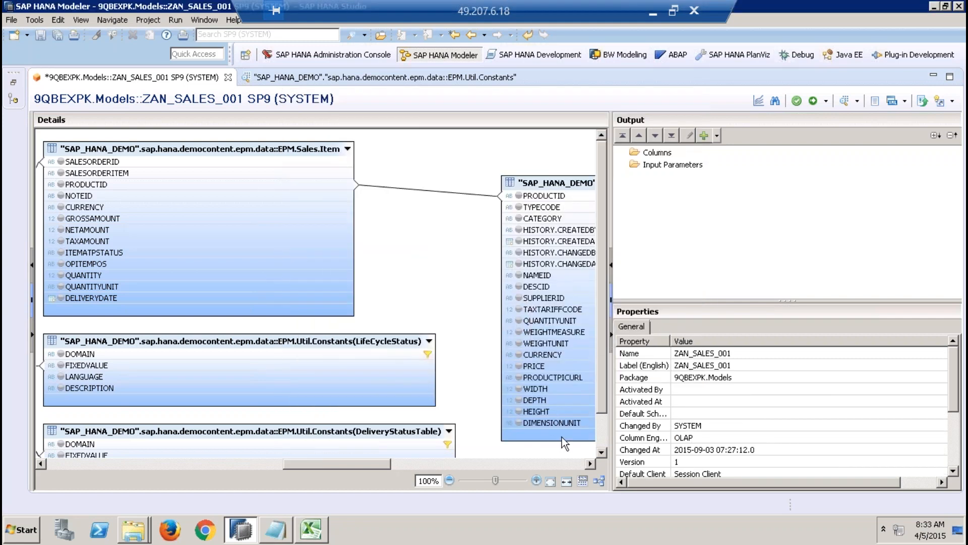
# Step: Set the alias name of the newly added Constants table to SalesItemATPStatusTable
pyautogui.click(602, 445)
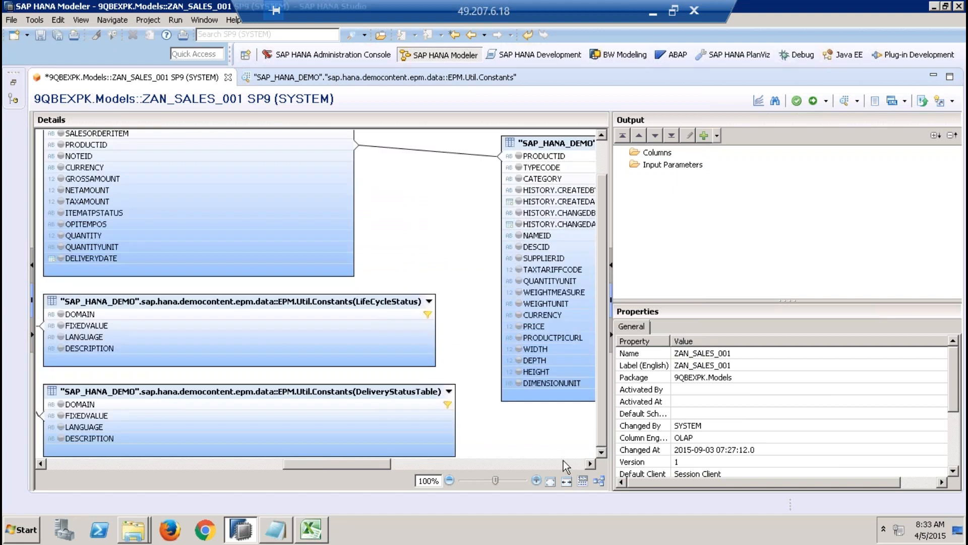
pyautogui.click(564, 460)
pyautogui.click(563, 460)
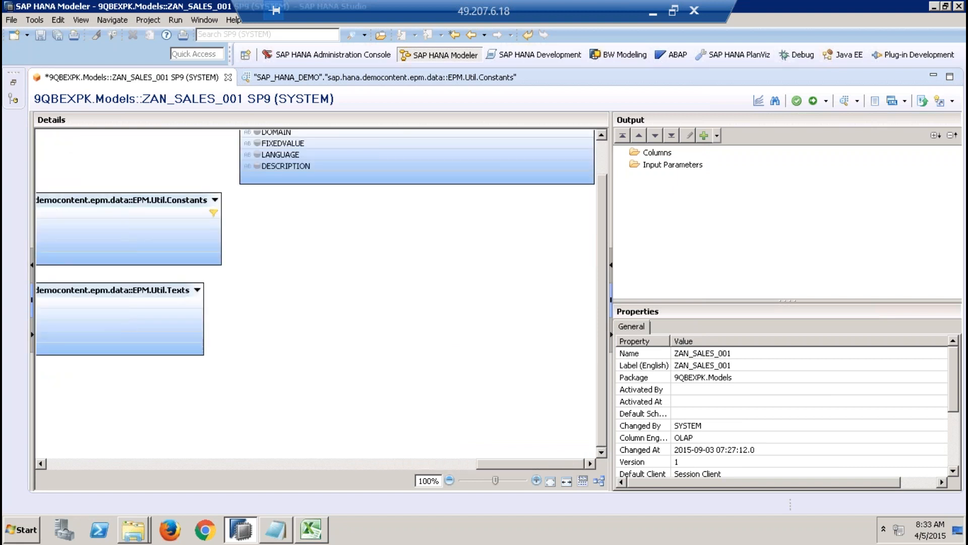
pyautogui.scroll(2, 593, 242)
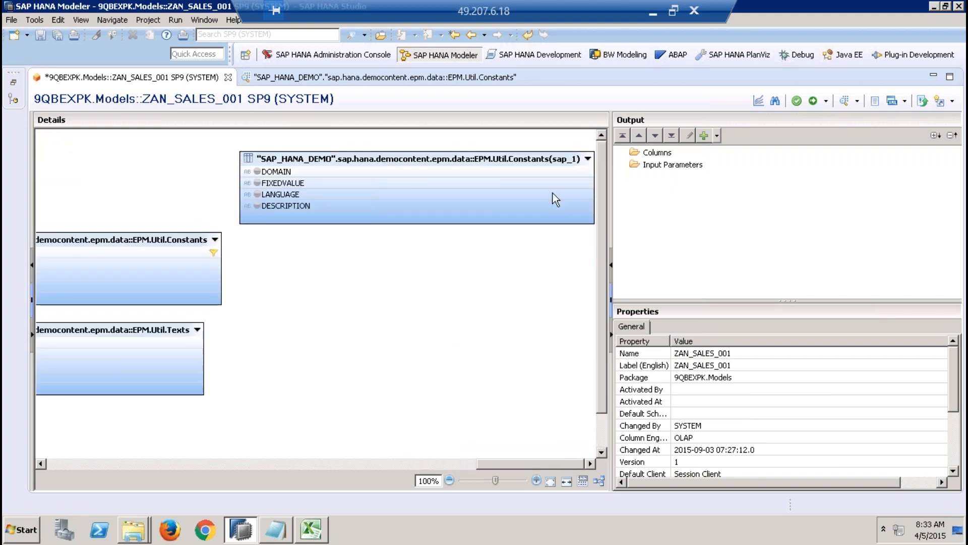
pyautogui.click(529, 153)
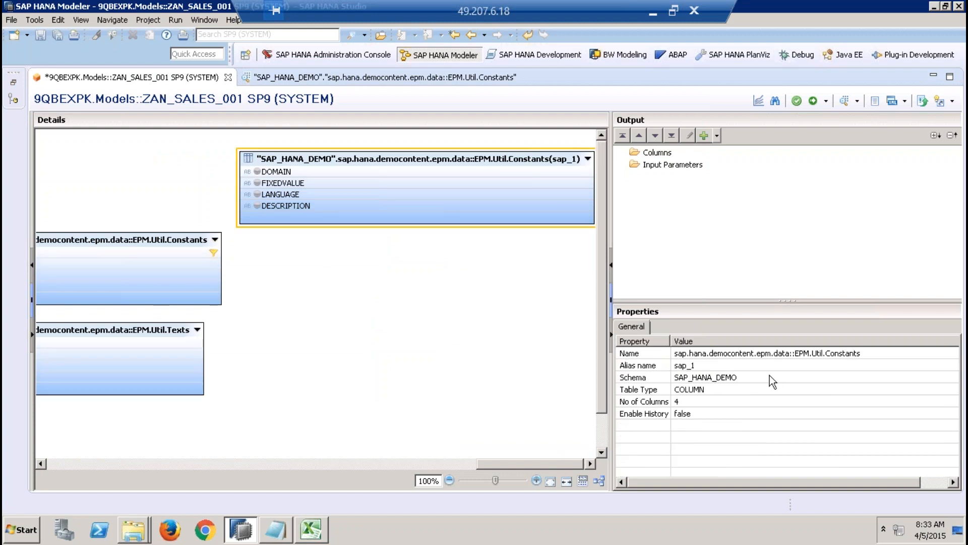
pyautogui.click(752, 366)
pyautogui.write('SalesItemATPStatusTable')
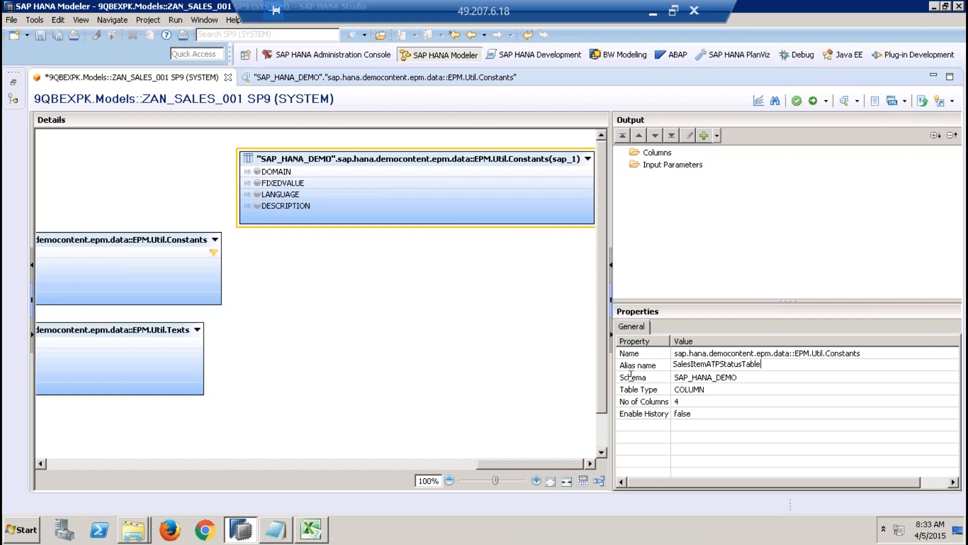
pyautogui.click(518, 352)
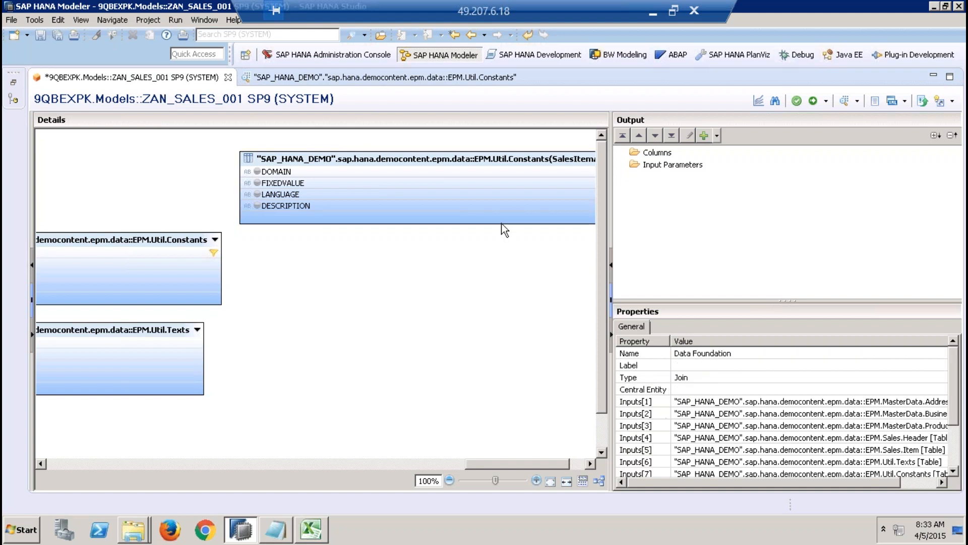
pyautogui.click(456, 159)
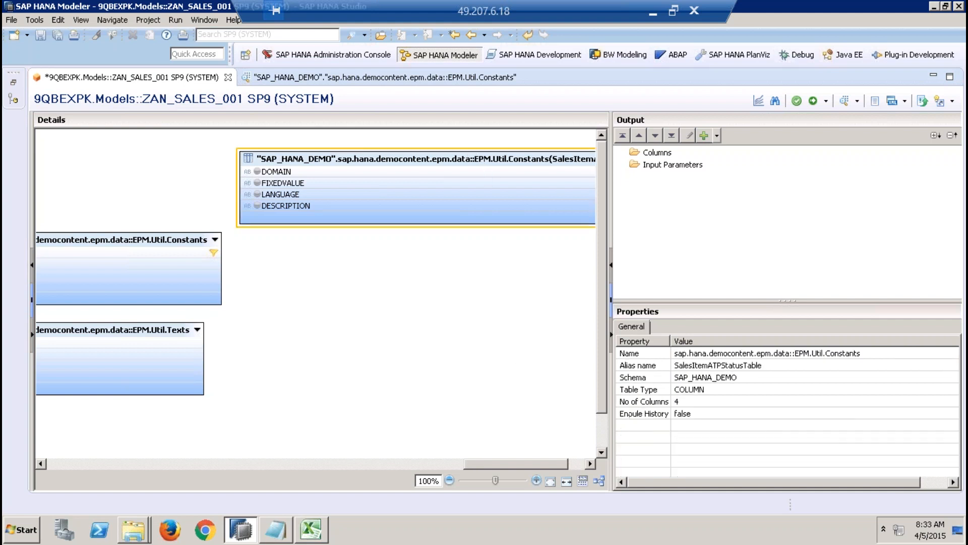
# Step: Filter the DOMAIN column of the SalesItemATPStatusTable Constants table to the fixed value D_SO_I_ATP
pyautogui.click(441, 172)
pyautogui.rightClick(439, 168)
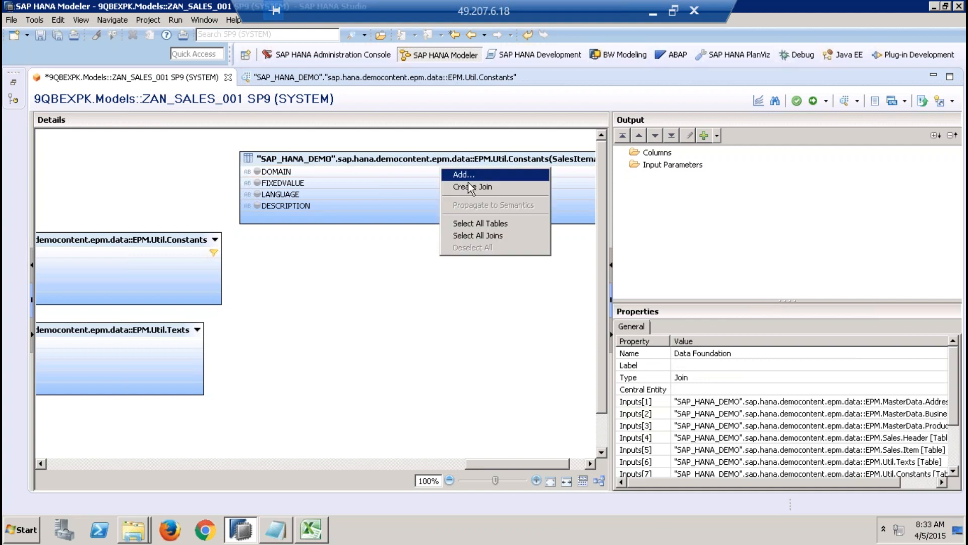
pyautogui.click(399, 171)
pyautogui.rightClick(399, 171)
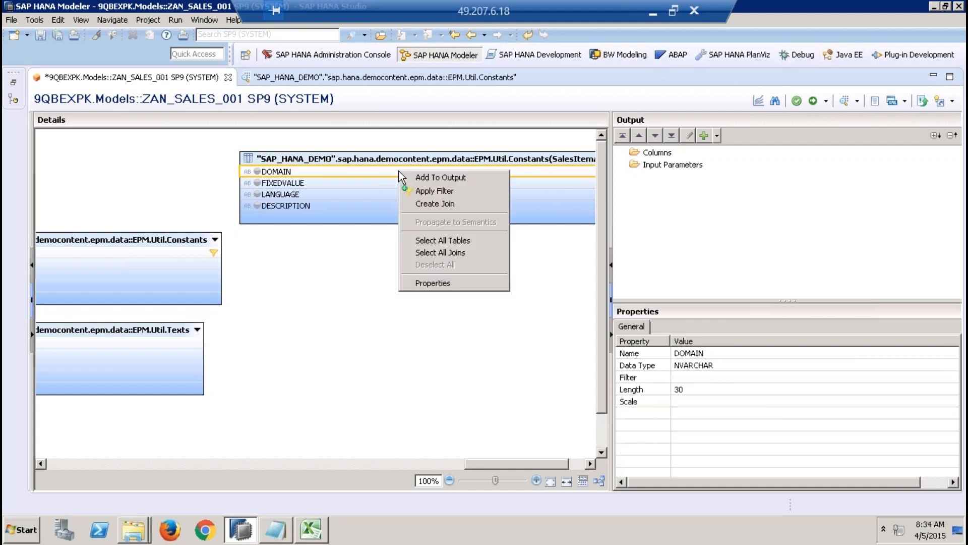
pyautogui.click(428, 189)
pyautogui.click(277, 95)
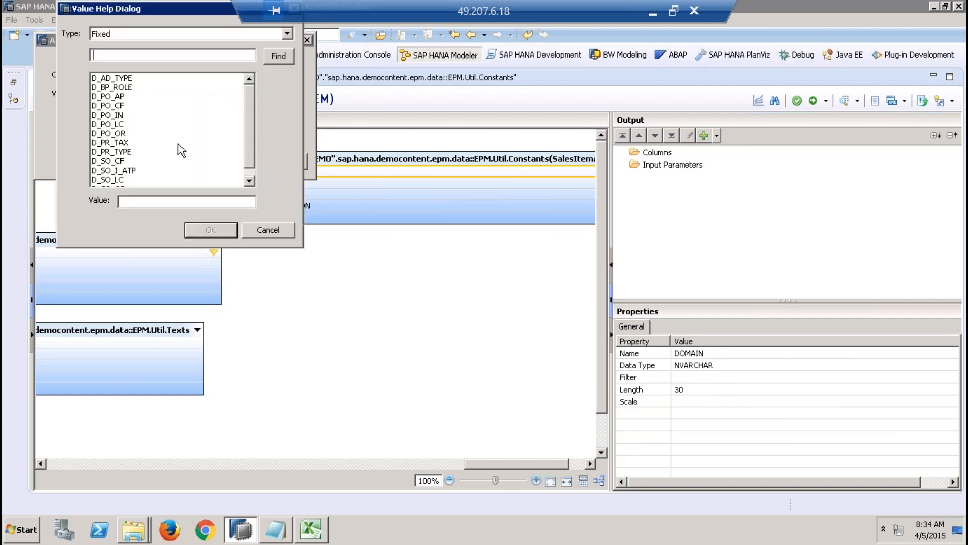
pyautogui.click(124, 169)
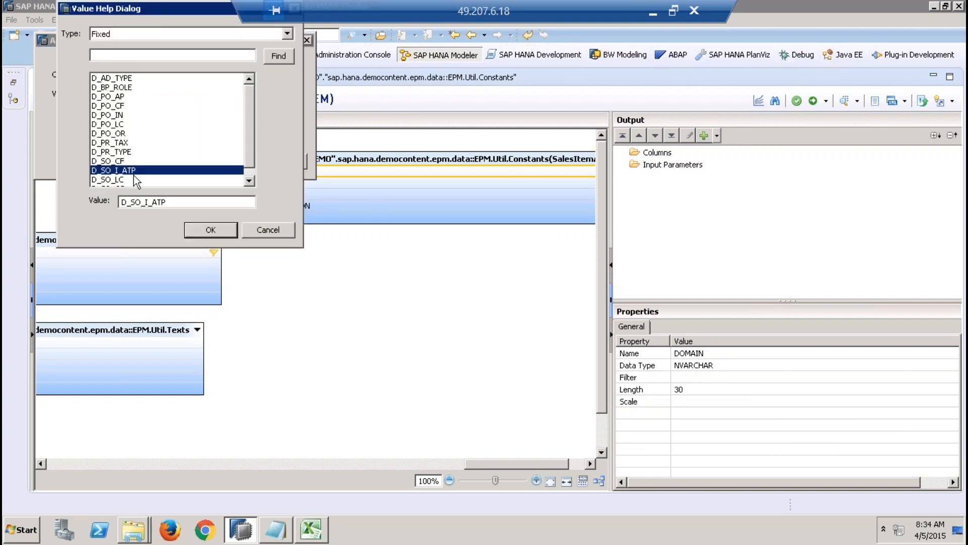
pyautogui.click(192, 232)
pyautogui.click(225, 159)
# Step: Create a new join linking ITEMATPSTATUS of Sales.Item to FIXEDVALUE of the Constants table aliased SalesItemATPStatusTable
pyautogui.rightClick(380, 311)
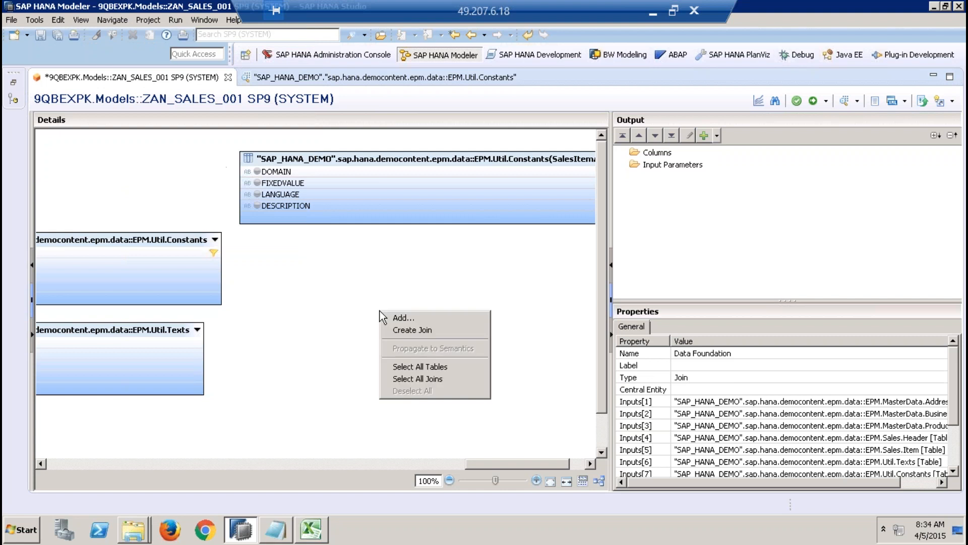
pyautogui.click(423, 330)
pyautogui.click(328, 95)
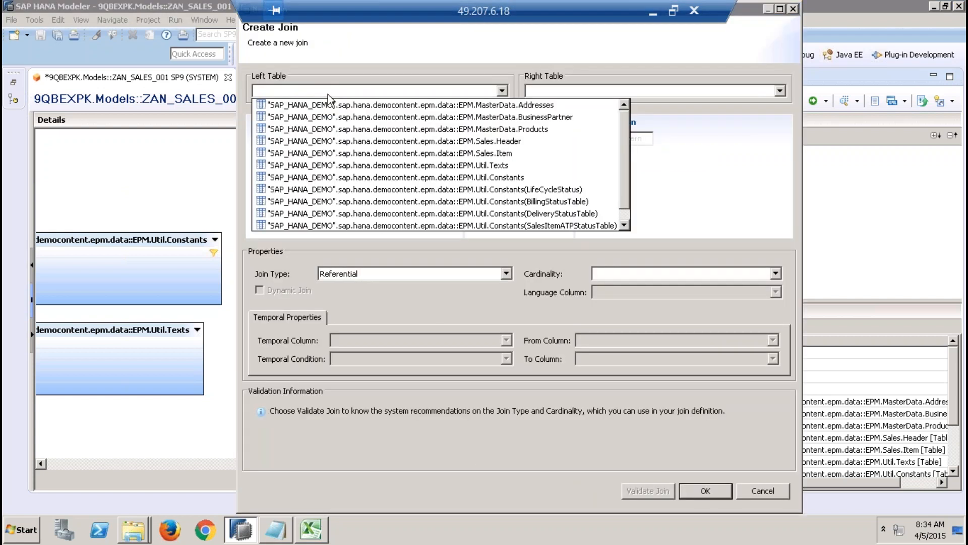
pyautogui.click(483, 153)
pyautogui.click(603, 94)
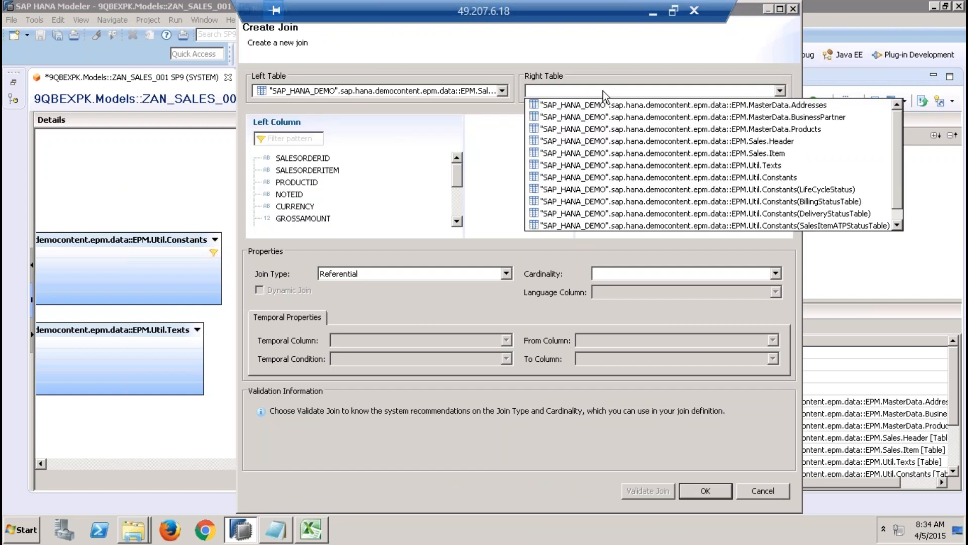
pyautogui.click(756, 226)
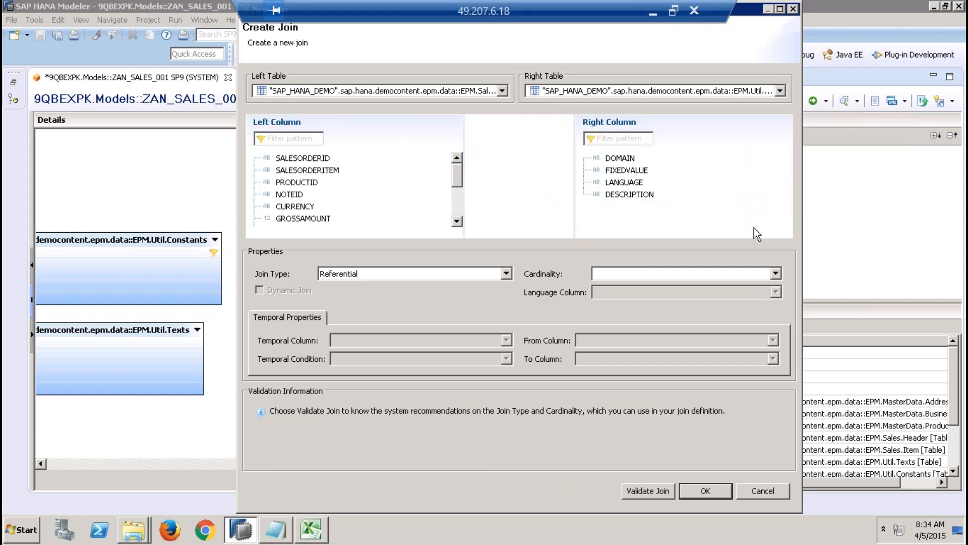
pyautogui.click(452, 202)
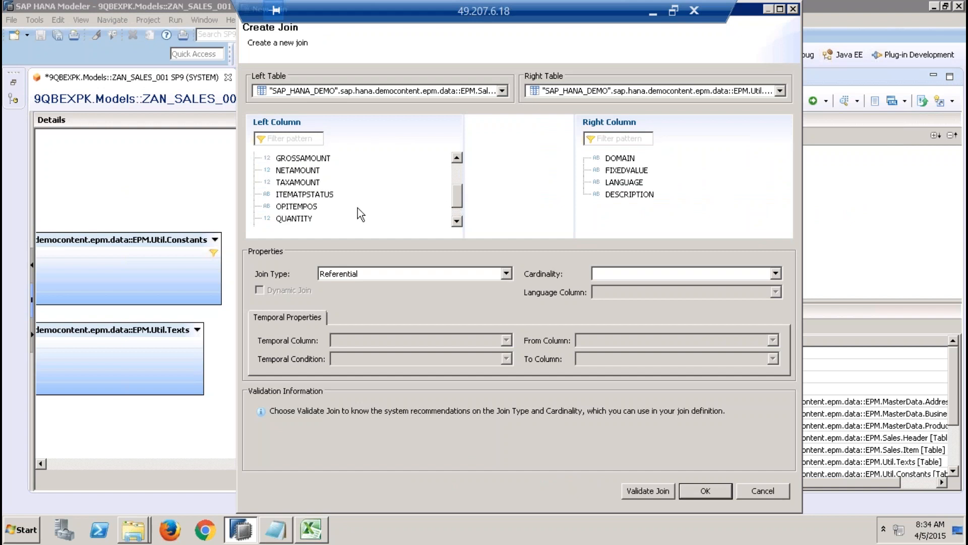
pyautogui.moveTo(327, 197); pyautogui.dragTo(641, 173)
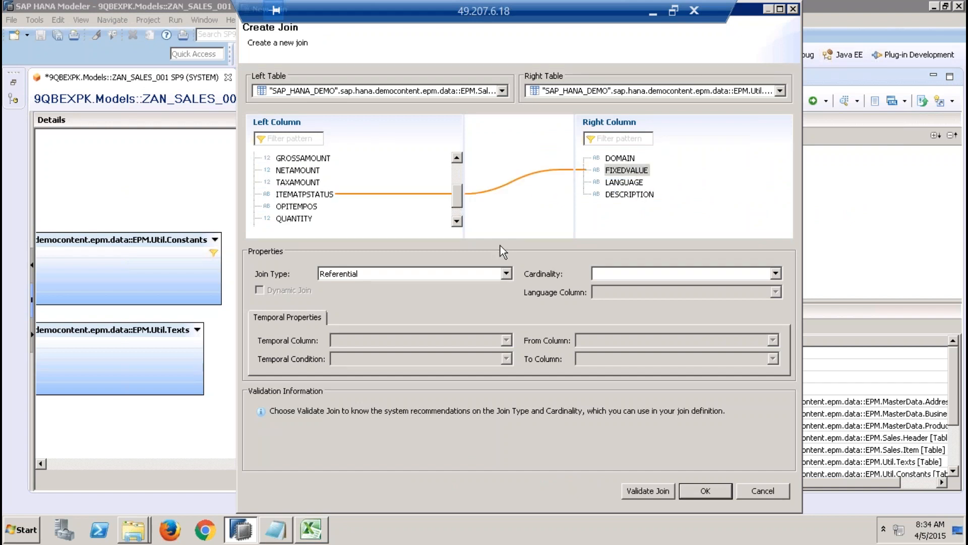
# Step: Make the new join a Text Join with LANGUAGE as its language column and confirm it
pyautogui.click(472, 274)
pyautogui.click(391, 322)
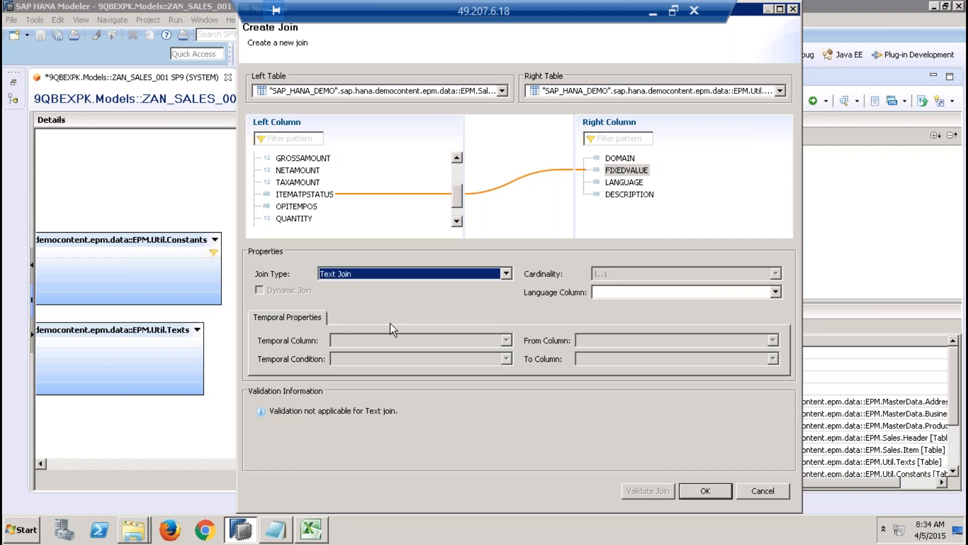
pyautogui.click(620, 291)
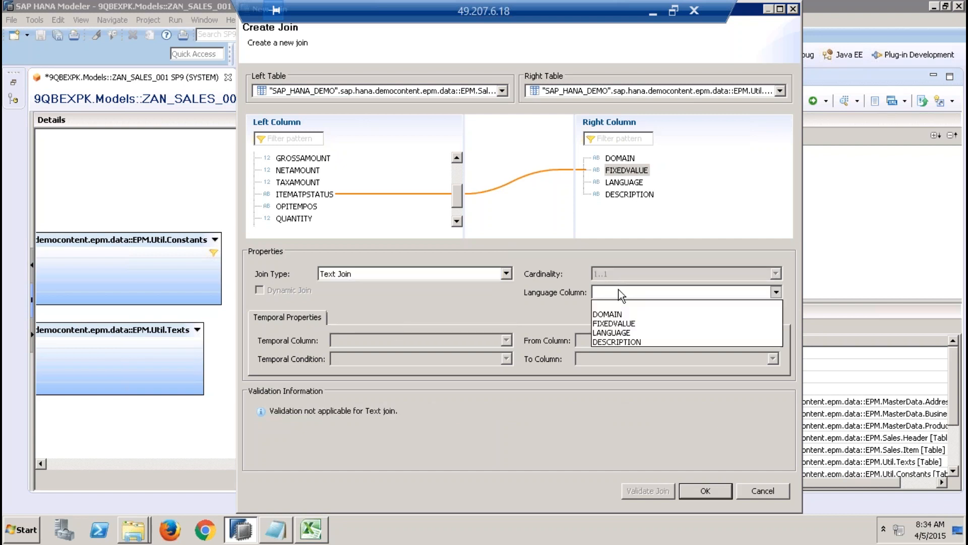
pyautogui.click(607, 332)
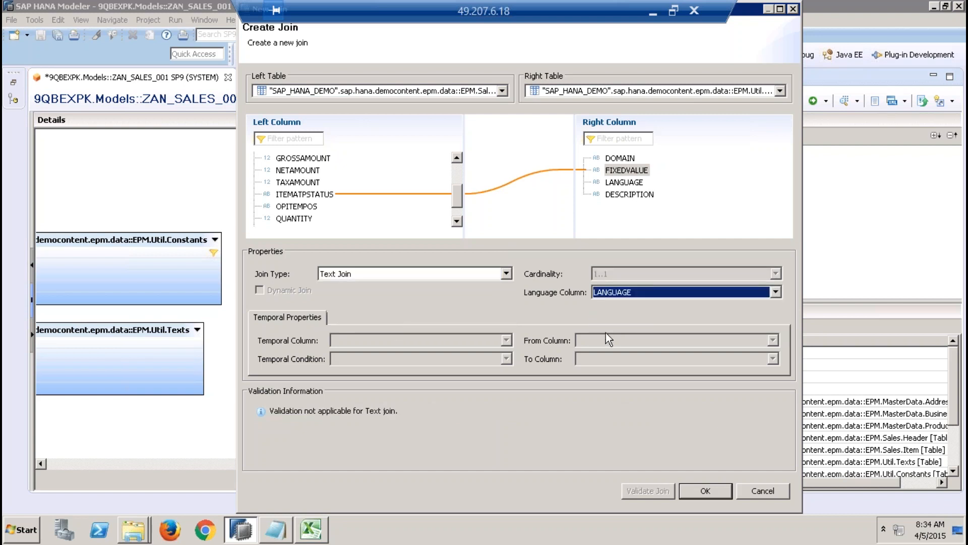
pyautogui.click(700, 492)
# Step: Automatically lay out the data foundation diagram again with the newly joined ATP status table included
pyautogui.rightClick(343, 342)
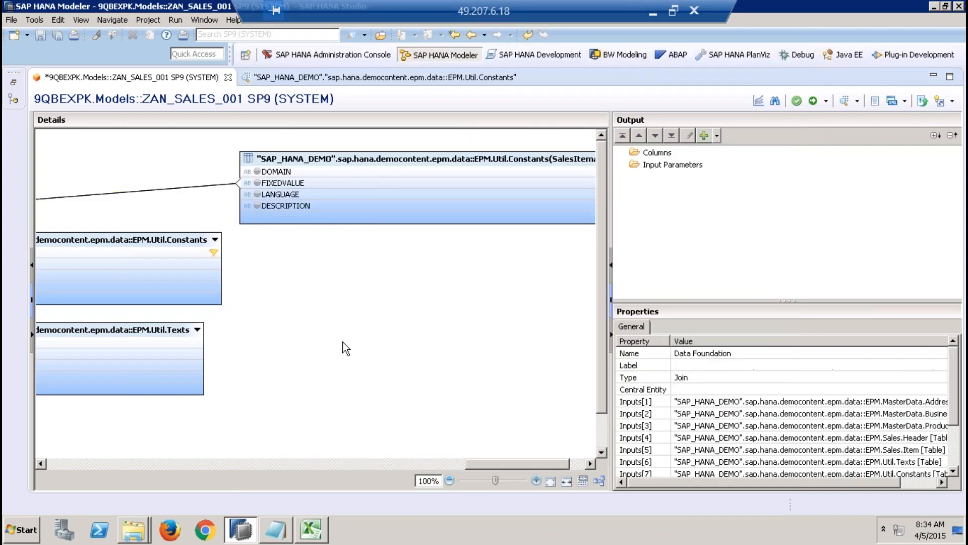
pyautogui.click(596, 480)
pyautogui.moveTo(534, 465); pyautogui.dragTo(86, 482)
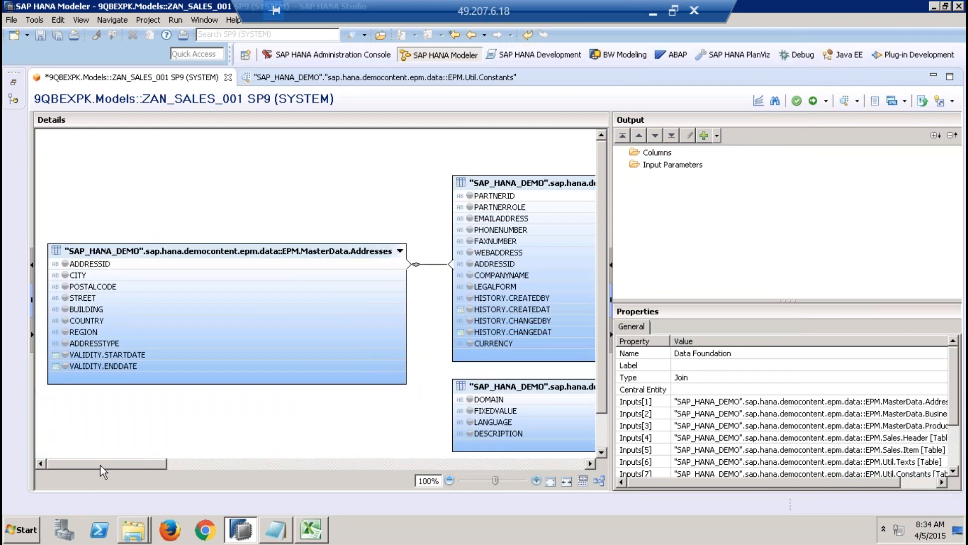
pyautogui.moveTo(100, 465)
pyautogui.mouseDown()
pyautogui.moveTo(574, 467)
pyautogui.moveTo(319, 461)
pyautogui.moveTo(147, 482)
pyautogui.moveTo(87, 474)
pyautogui.mouseUp()
# Step: Examine the full description of the first D_SO_I_ATP record in the Constants raw data and return to the analytic view
pyautogui.moveTo(250, 263)
pyautogui.click(464, 78)
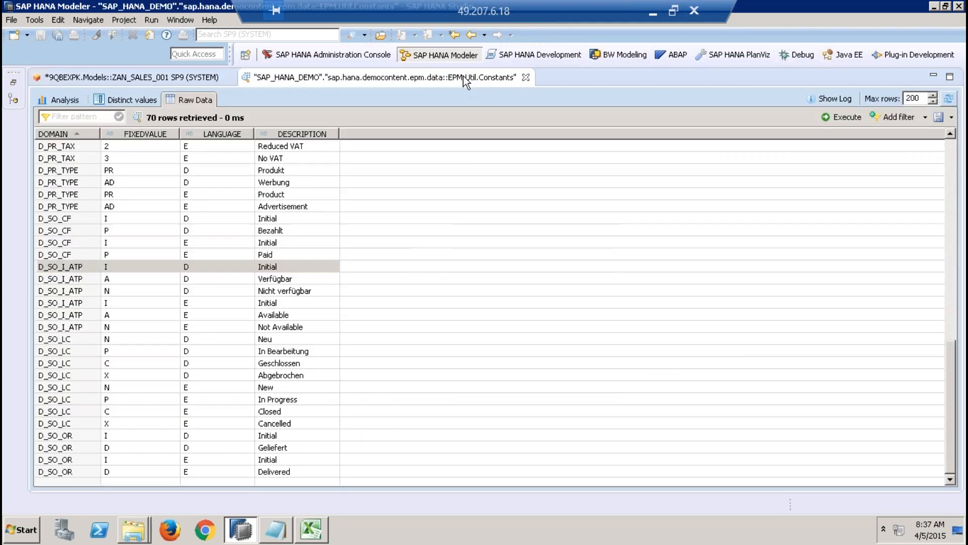
pyautogui.click(286, 266)
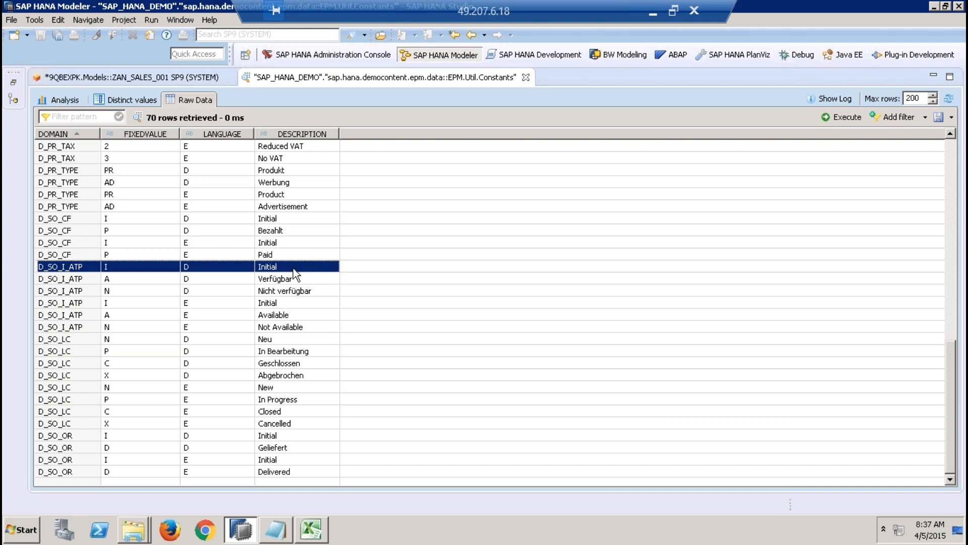
pyautogui.doubleClick(290, 267)
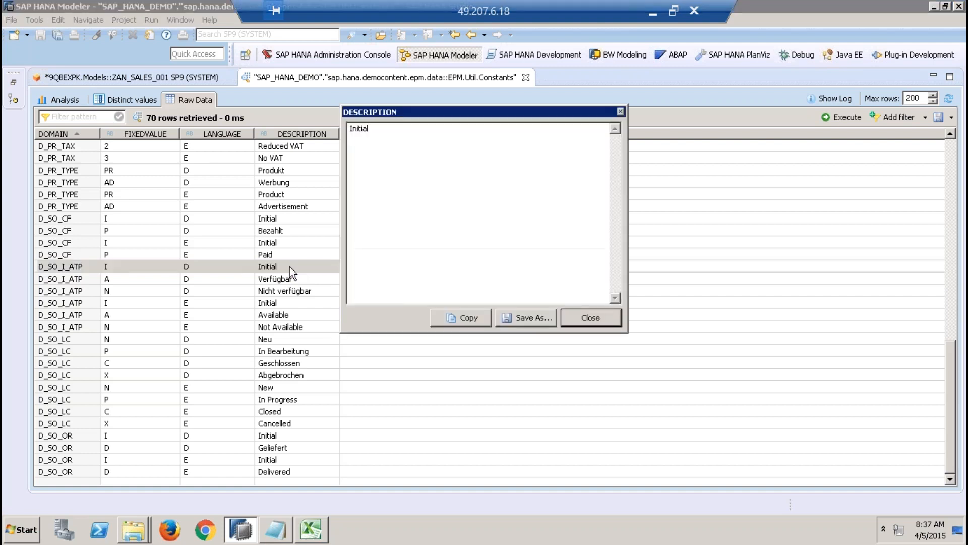
pyautogui.moveTo(392, 138); pyautogui.dragTo(330, 127)
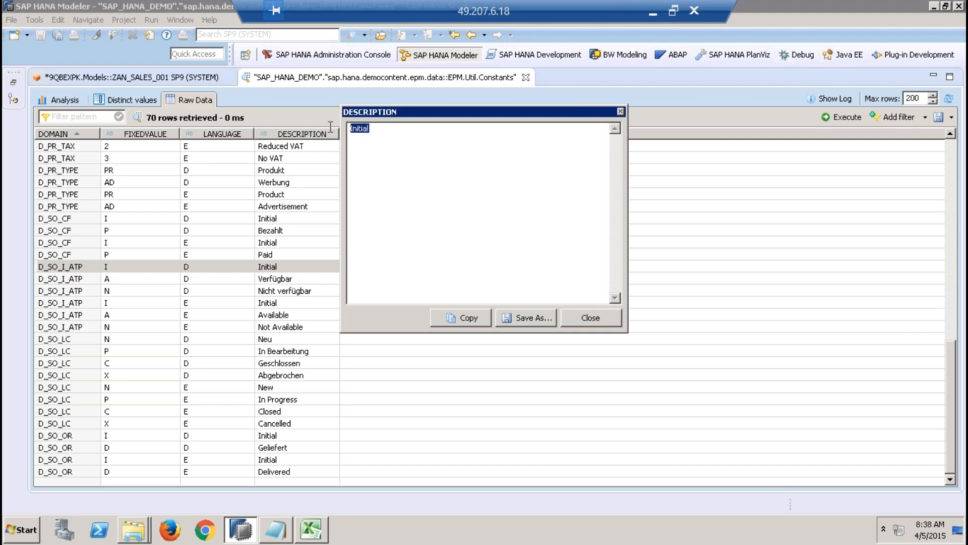
pyautogui.click(603, 320)
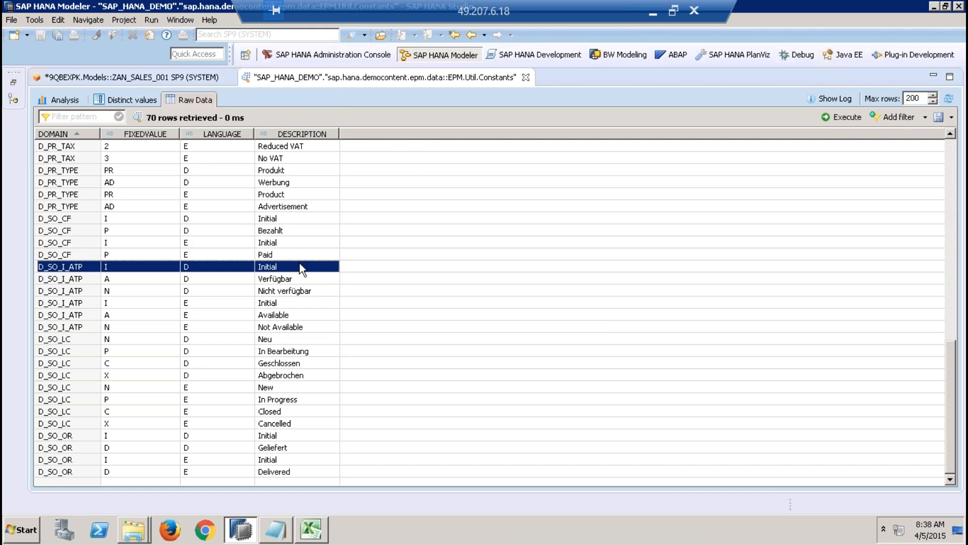
pyautogui.click(191, 80)
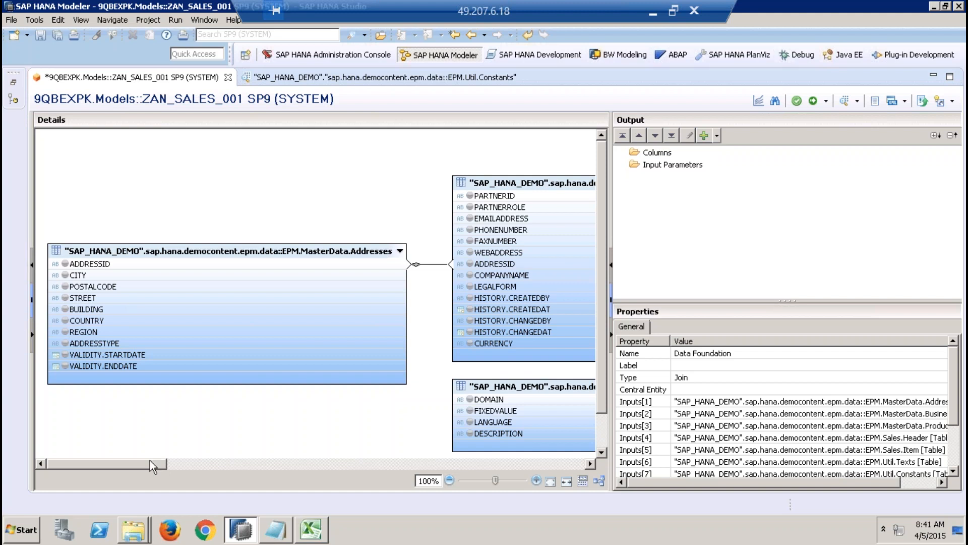
pyautogui.moveTo(150, 461); pyautogui.dragTo(214, 466)
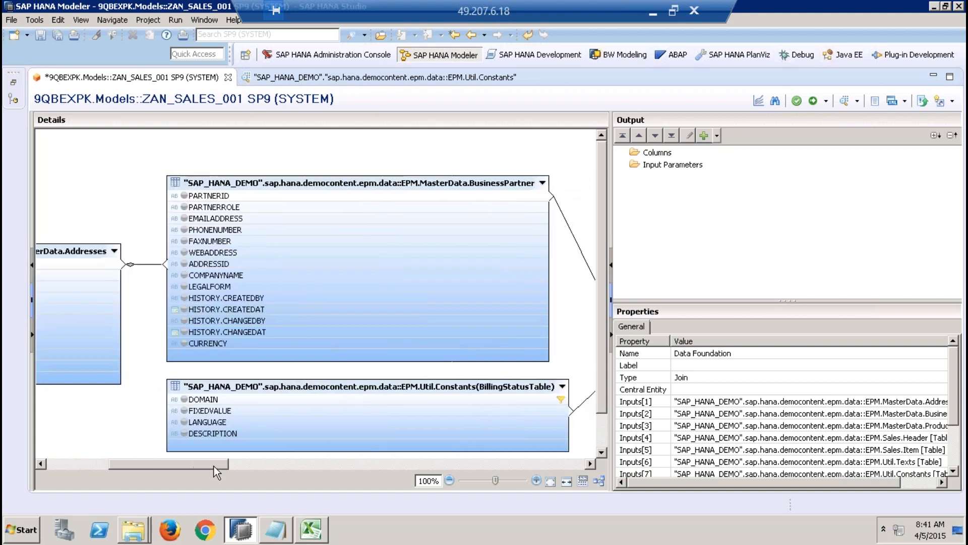
pyautogui.rightClick(262, 421)
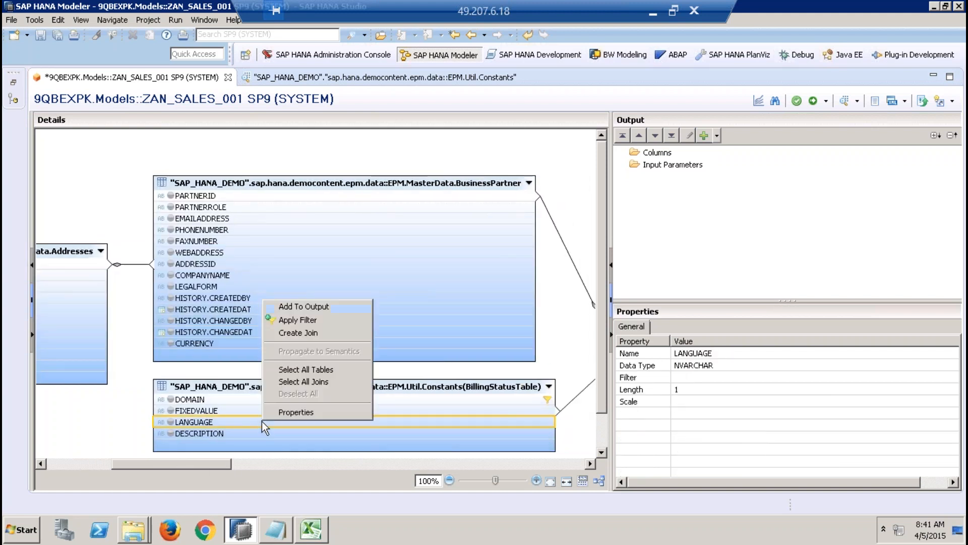
pyautogui.click(303, 320)
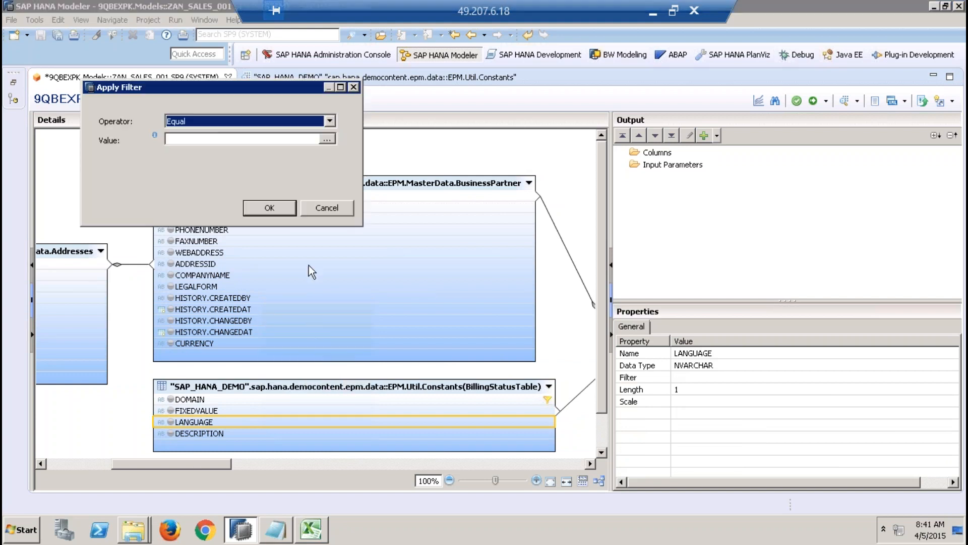
pyautogui.click(249, 138)
pyautogui.write('e')
pyautogui.press('BackSpace')
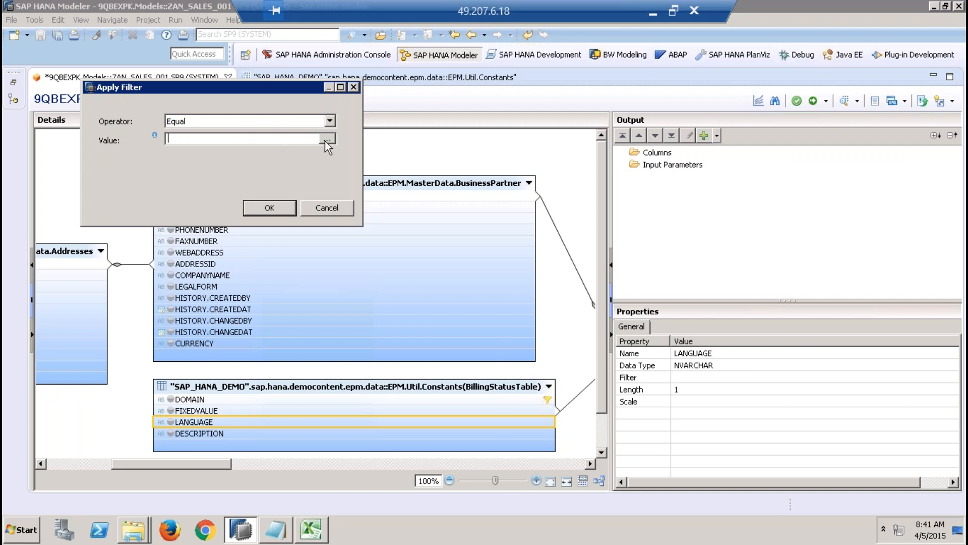
pyautogui.click(322, 207)
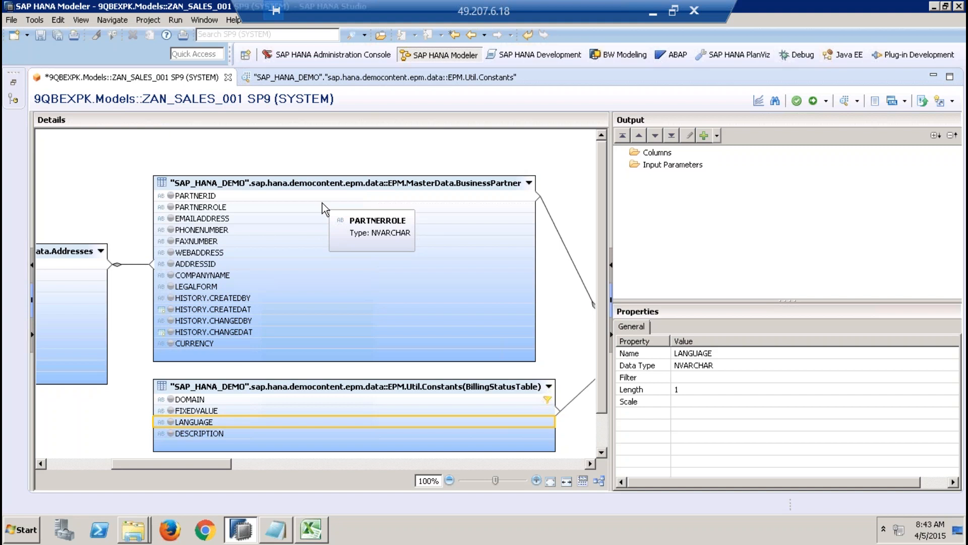
# Step: Add the CITY, COUNTRY and REGION columns of the MasterData.Addresses table to the data foundation output
pyautogui.click(83, 465)
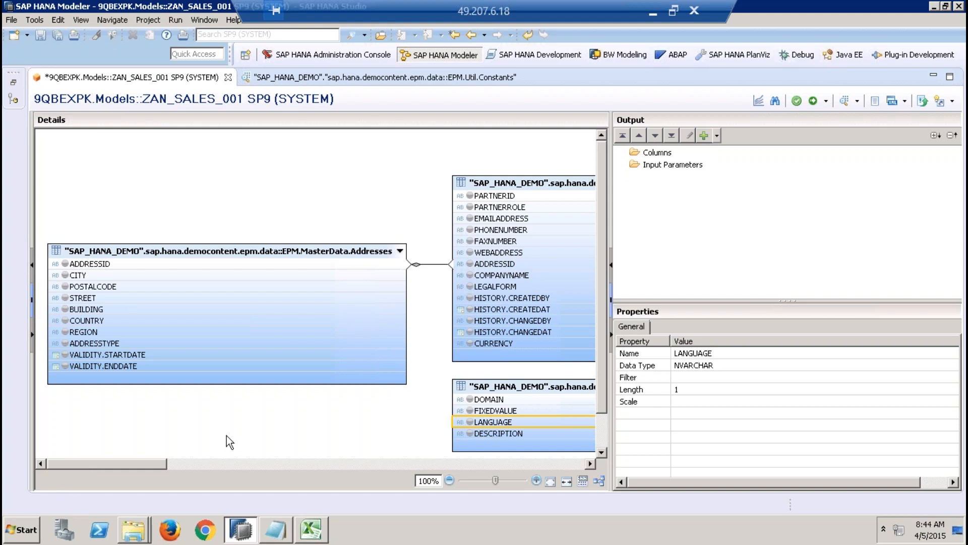
pyautogui.click(66, 276)
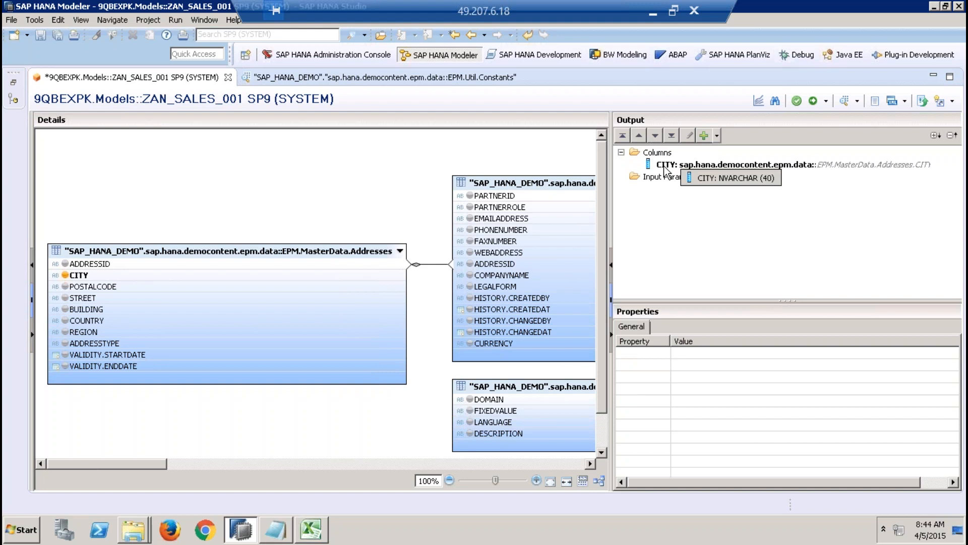
pyautogui.click(64, 320)
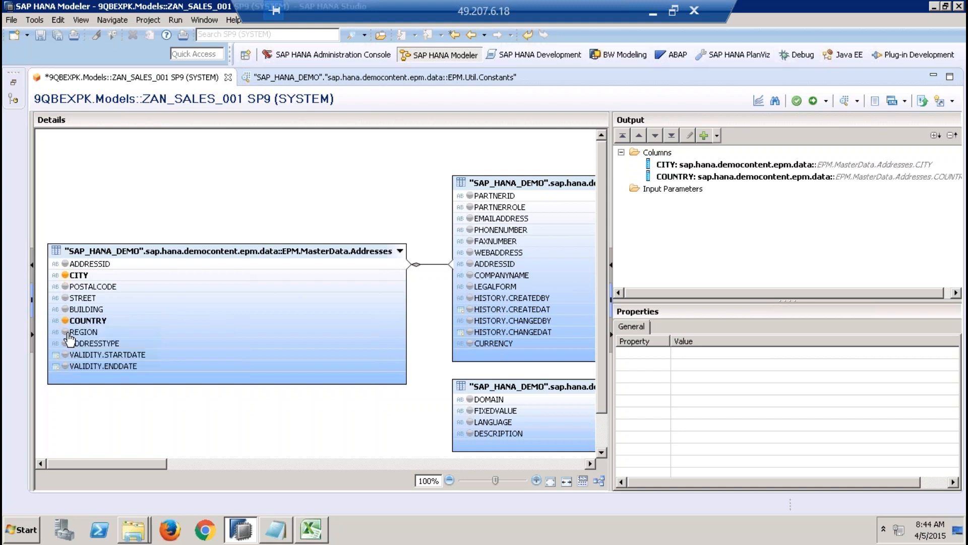
pyautogui.click(65, 331)
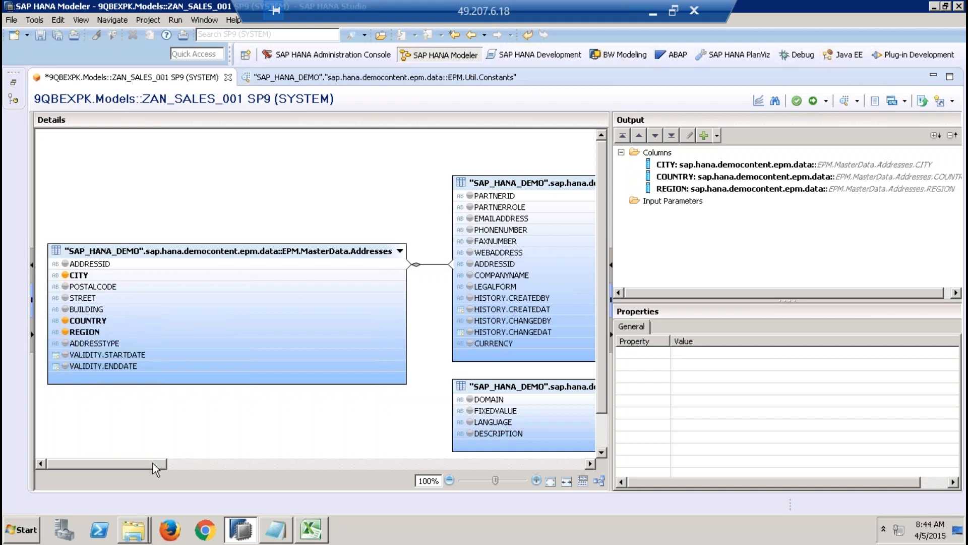
# Step: Add the PARTNERID and COMPANYNAME columns of the MasterData.BusinessPartner table to the output
pyautogui.moveTo(151, 463); pyautogui.dragTo(200, 467)
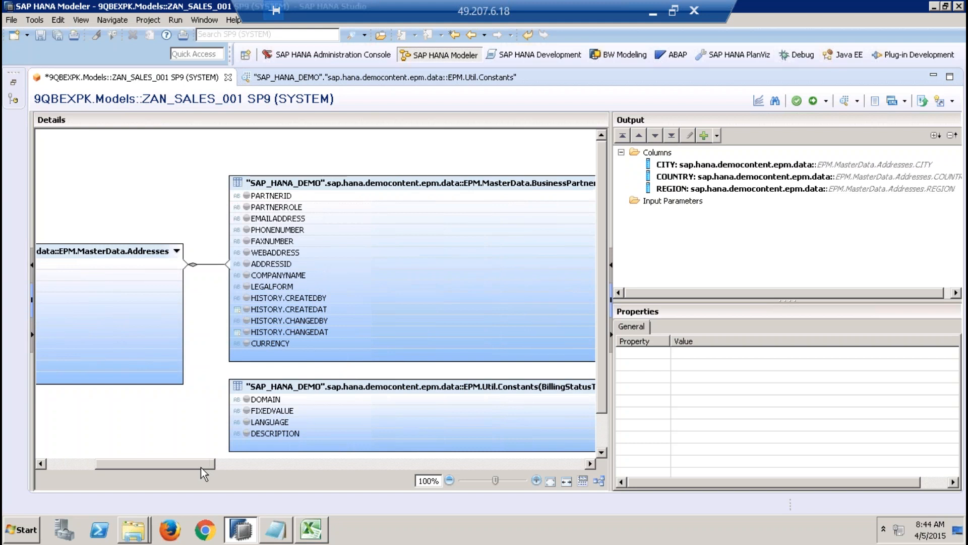
pyautogui.rightClick(302, 196)
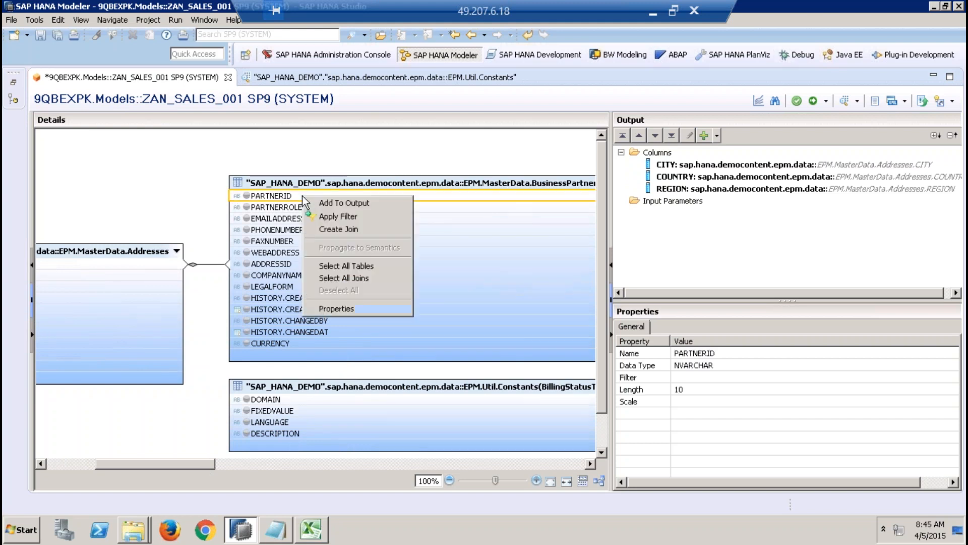
pyautogui.click(357, 205)
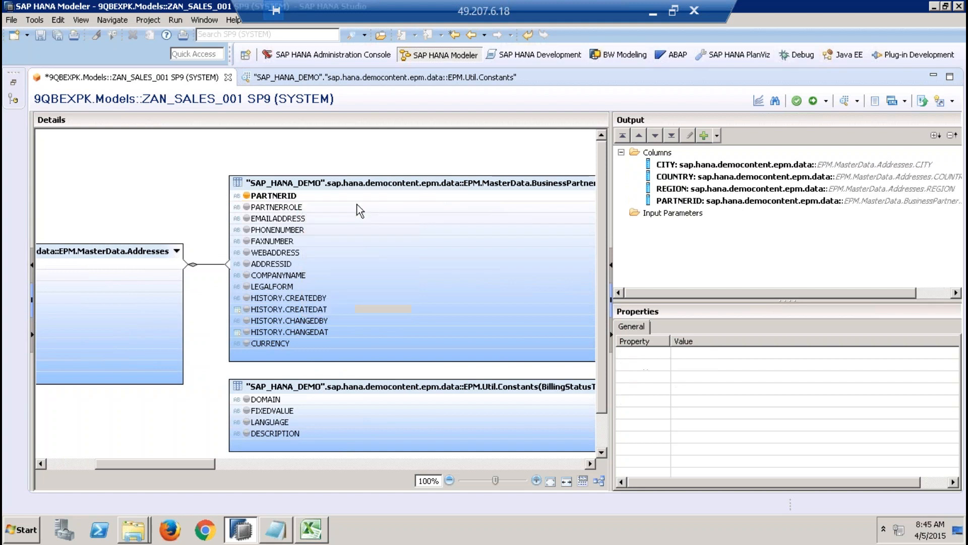
pyautogui.rightClick(300, 277)
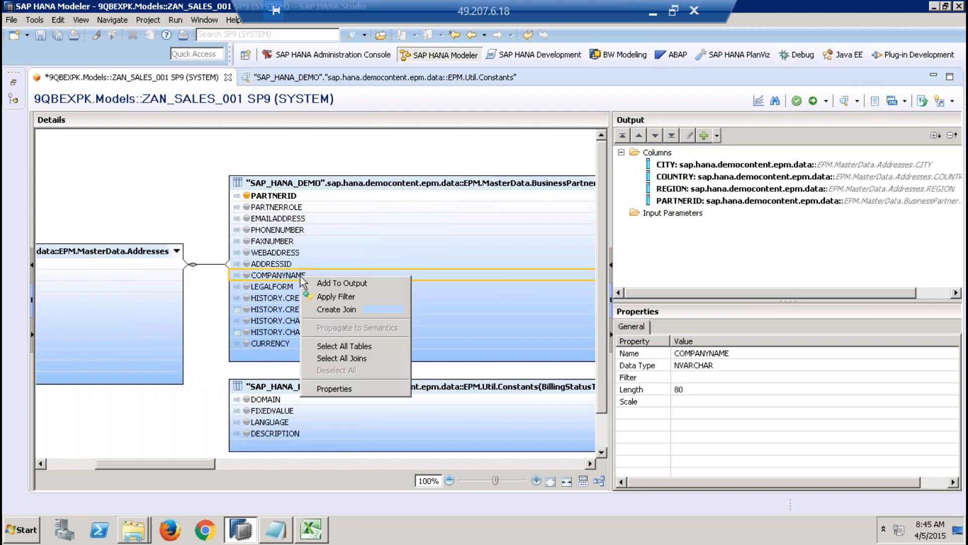
pyautogui.click(317, 280)
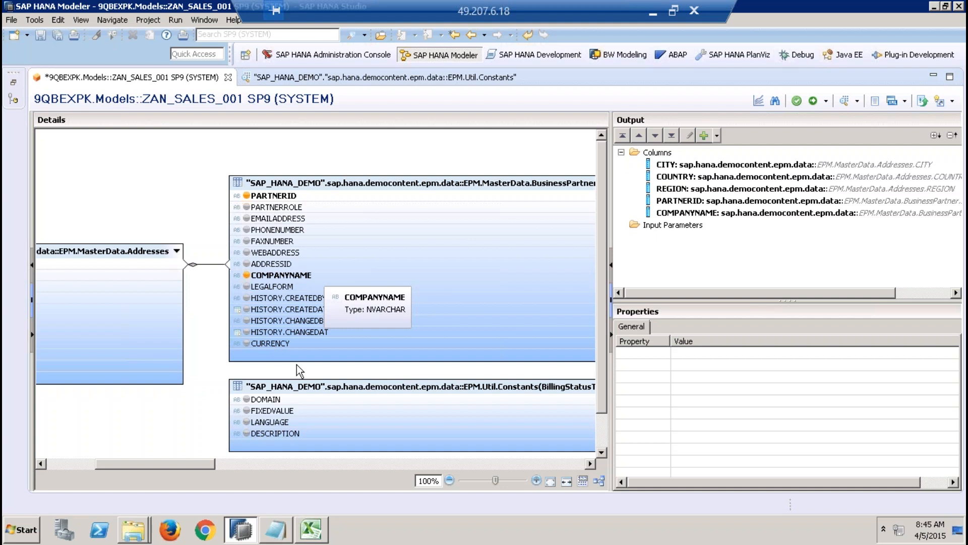
# Step: Add the DESCRIPTION column of the BillingStatusTable to the output and check the output column's name and label properties
pyautogui.moveTo(201, 461)
pyautogui.mouseDown()
pyautogui.moveTo(250, 462)
pyautogui.moveTo(211, 465)
pyautogui.moveTo(216, 458)
pyautogui.mouseUp()
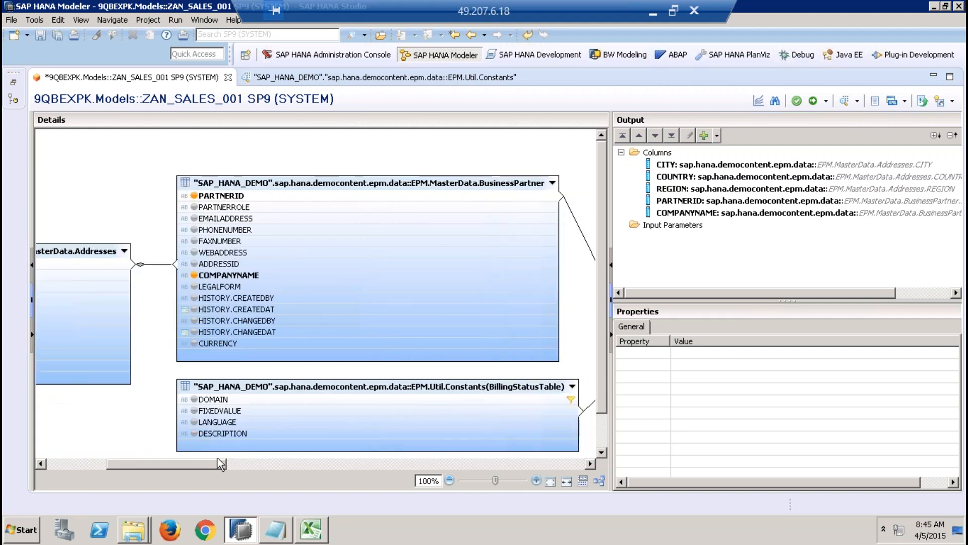
pyautogui.rightClick(228, 434)
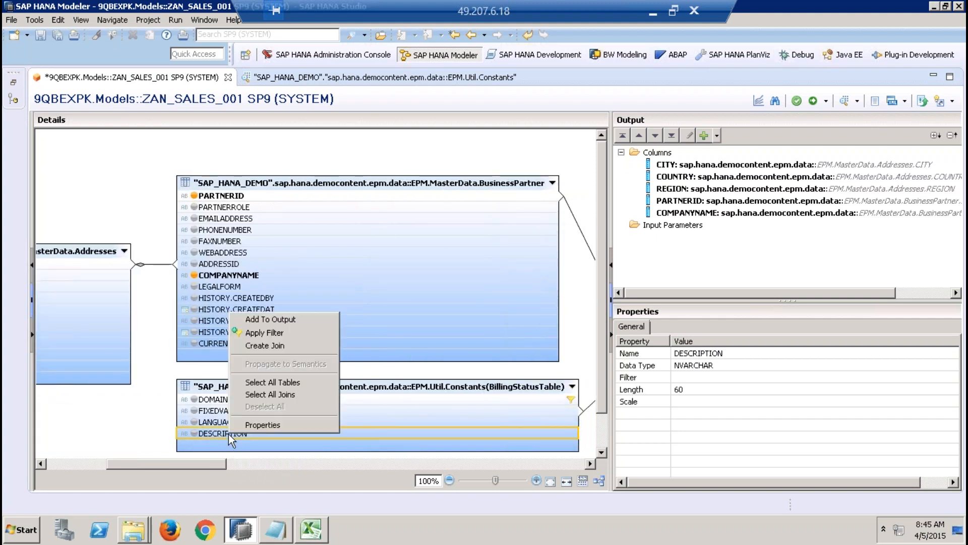
pyautogui.click(280, 317)
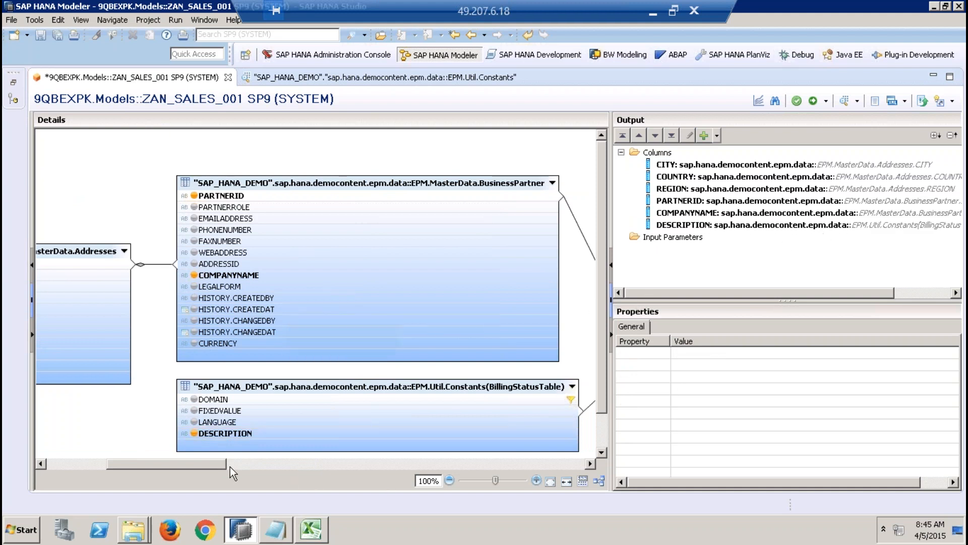
pyautogui.moveTo(210, 461); pyautogui.dragTo(289, 465)
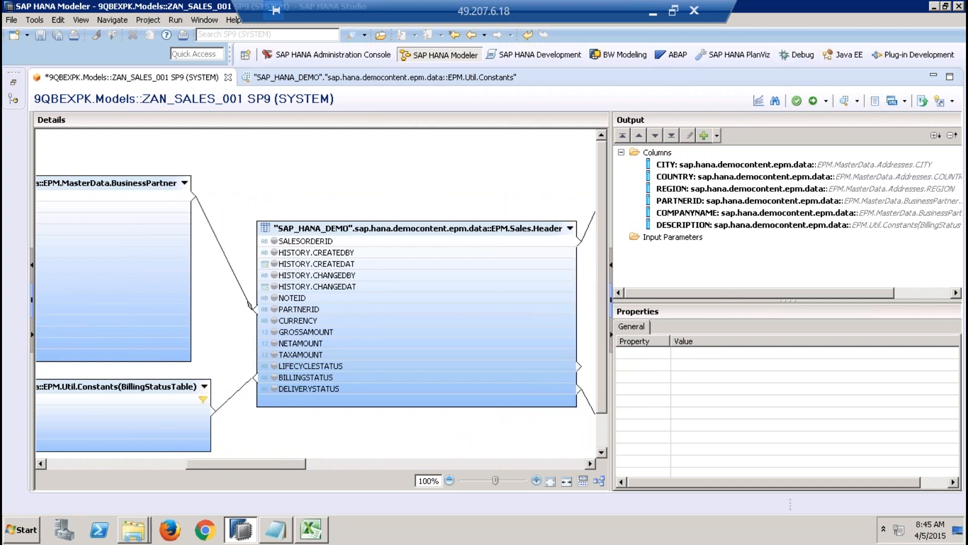
pyautogui.click(697, 225)
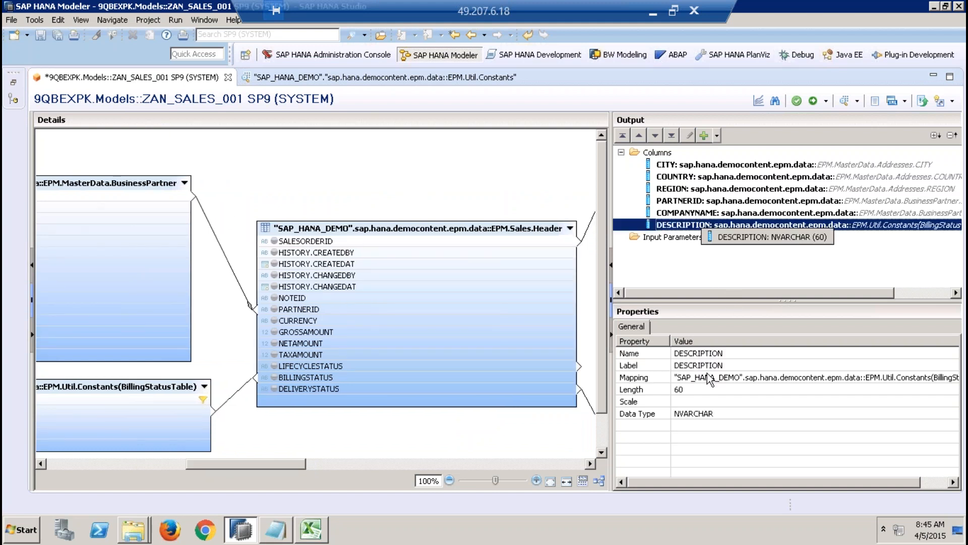
pyautogui.click(718, 365)
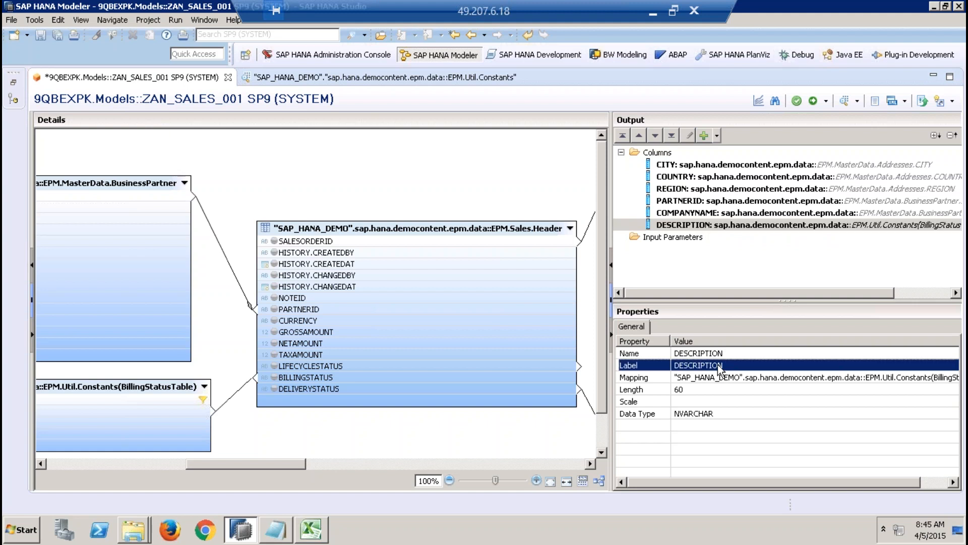
pyautogui.click(712, 352)
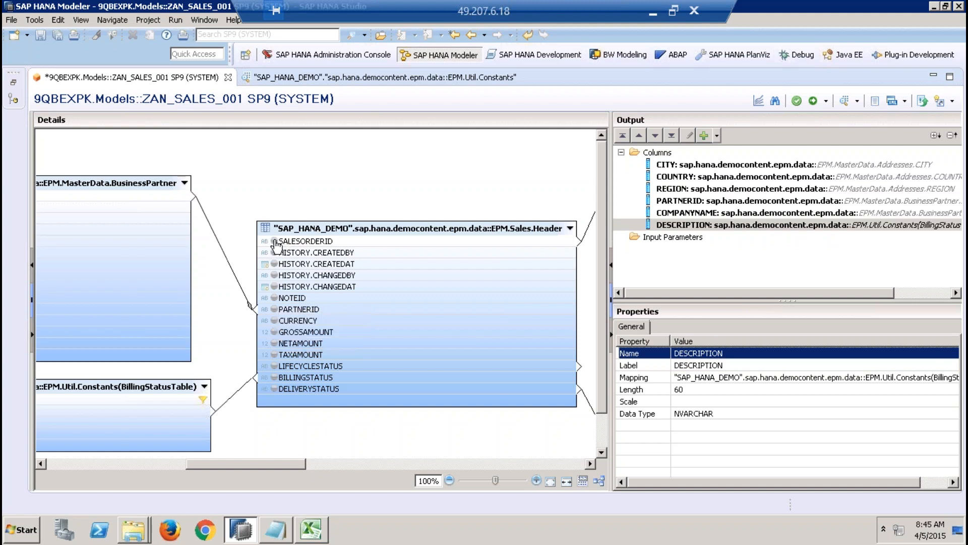
pyautogui.moveTo(276, 246)
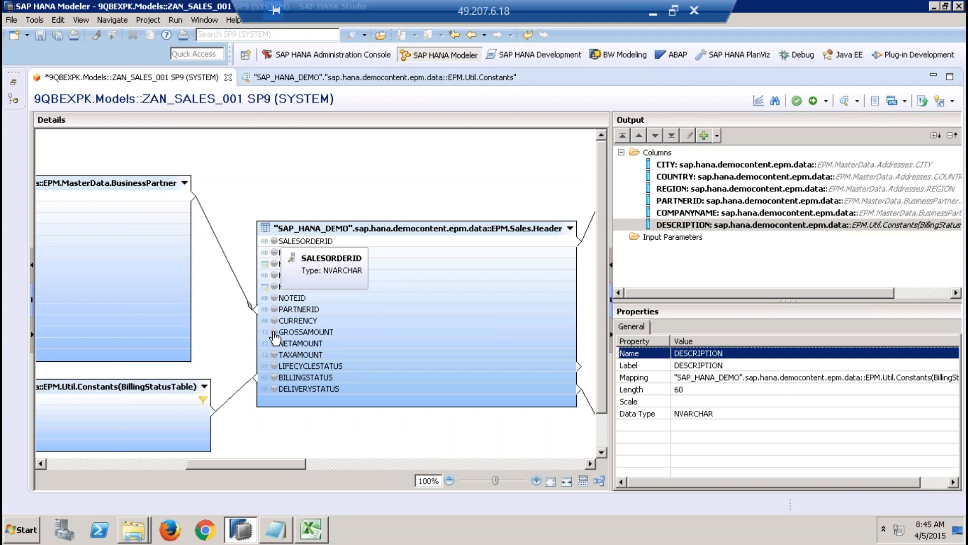
pyautogui.click(274, 367)
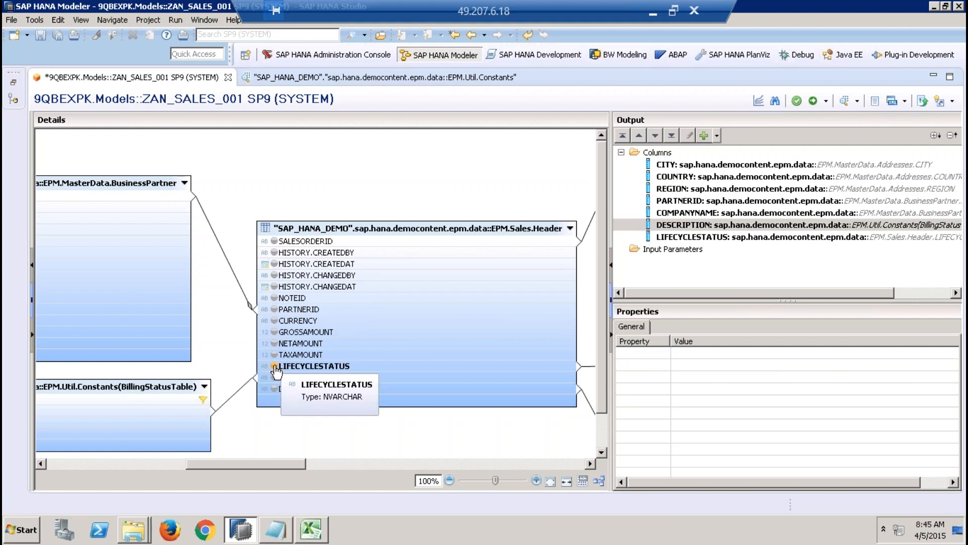
pyautogui.click(274, 367)
pyautogui.click(508, 264)
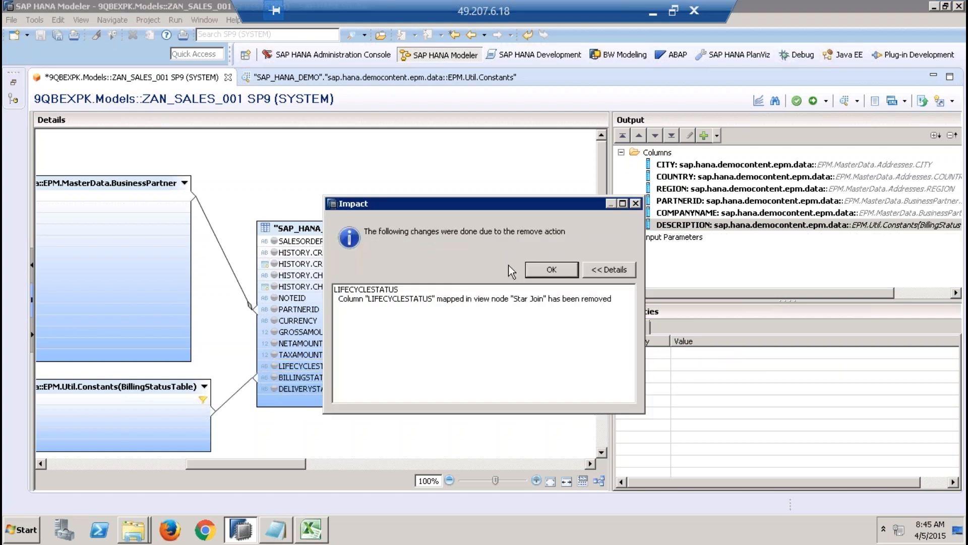
pyautogui.click(542, 271)
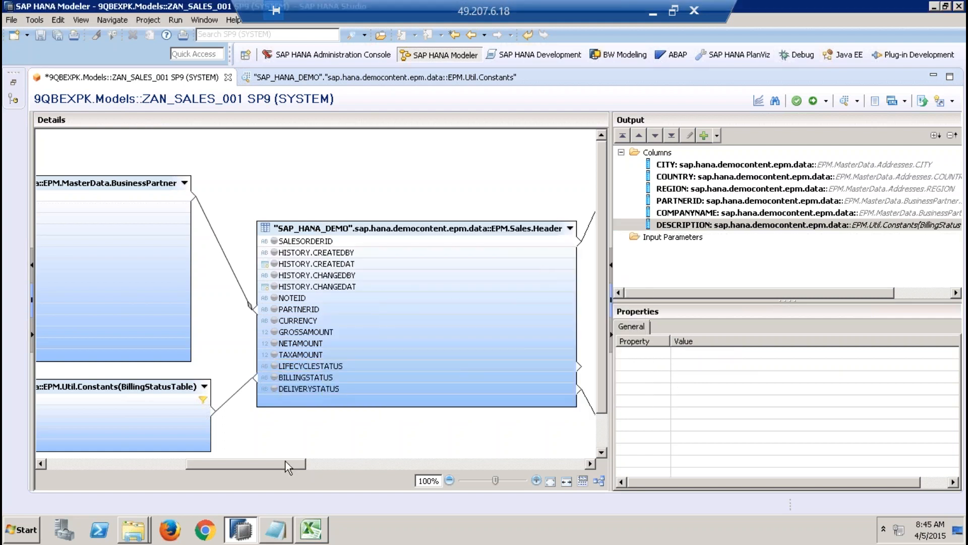
# Step: Add the SALESORDERID, SALESORDERITEM and PRODUCTID columns of the Sales.Item table to the output
pyautogui.moveTo(285, 461); pyautogui.dragTo(367, 460)
pyautogui.click(351, 161)
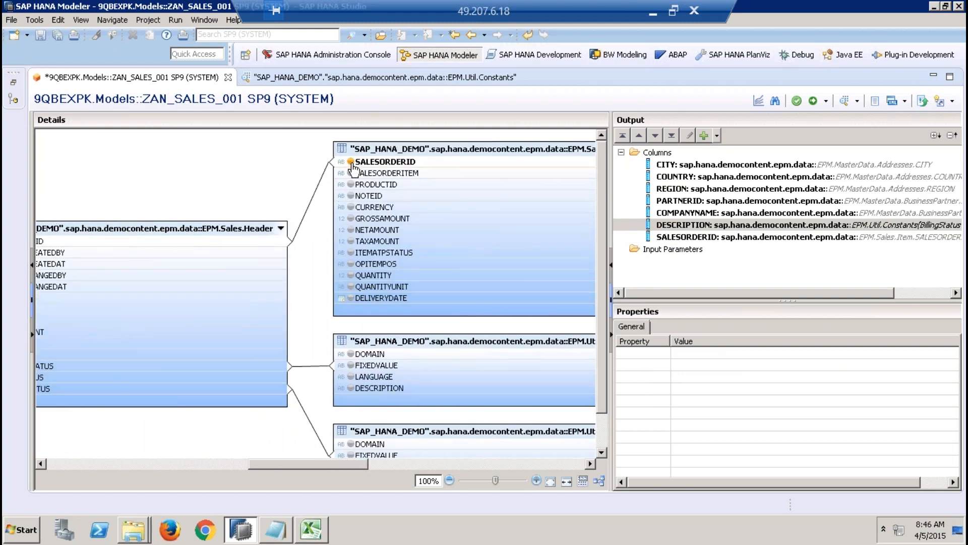
pyautogui.click(351, 173)
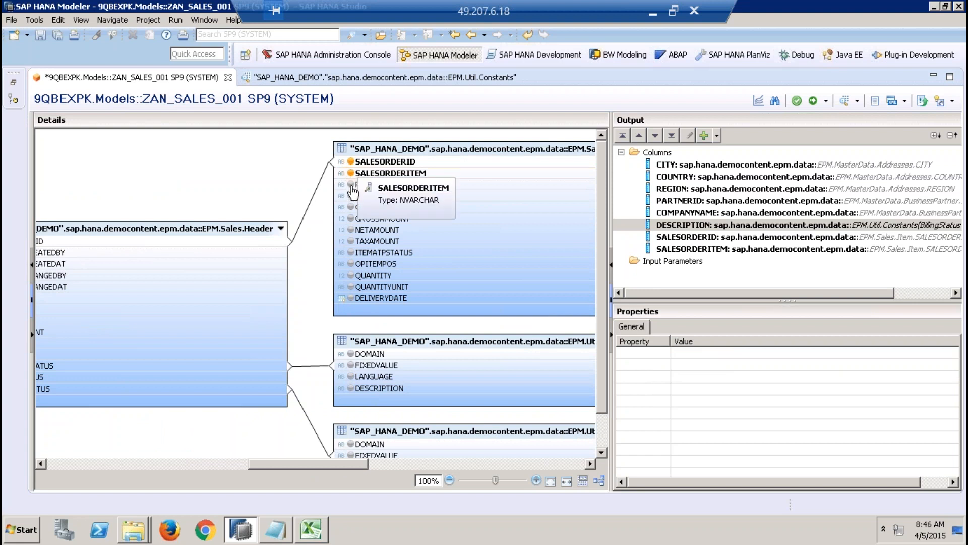
pyautogui.click(351, 184)
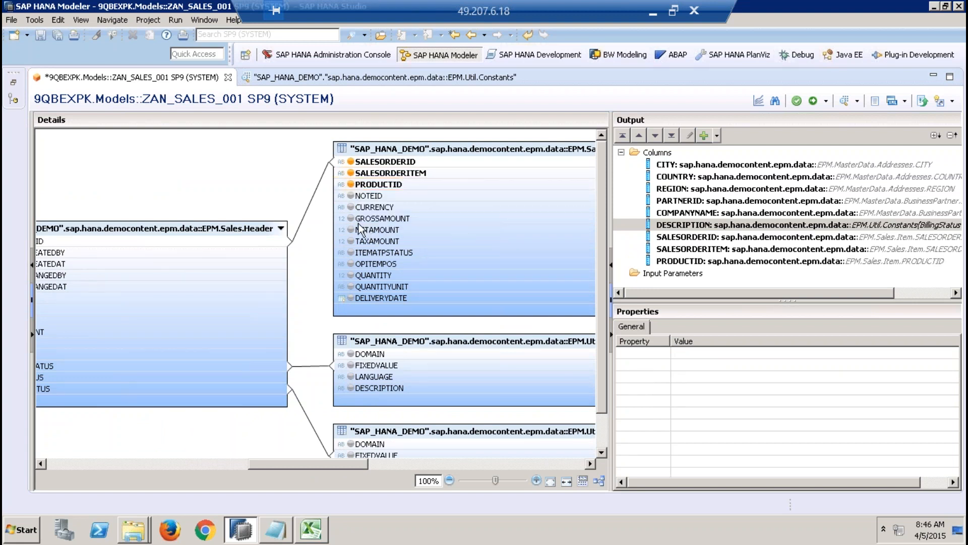
# Step: Add GROSSAMOUNT, NETAMOUNT, TAXAMOUNT, CURRENCY, QUANTITY and QUANTITYUNIT from the Sales.Item table to the output
pyautogui.click(351, 219)
pyautogui.click(351, 229)
pyautogui.click(351, 241)
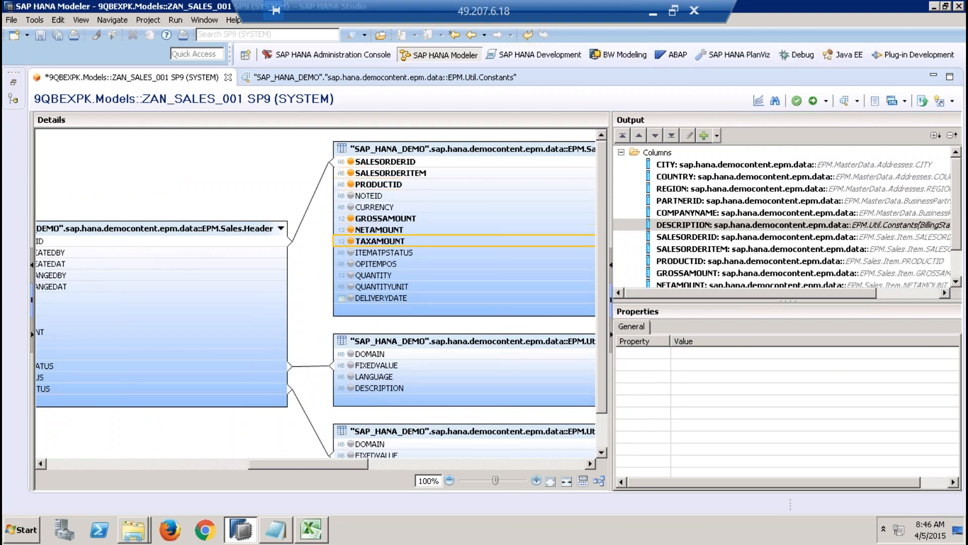
pyautogui.click(351, 206)
pyautogui.click(562, 264)
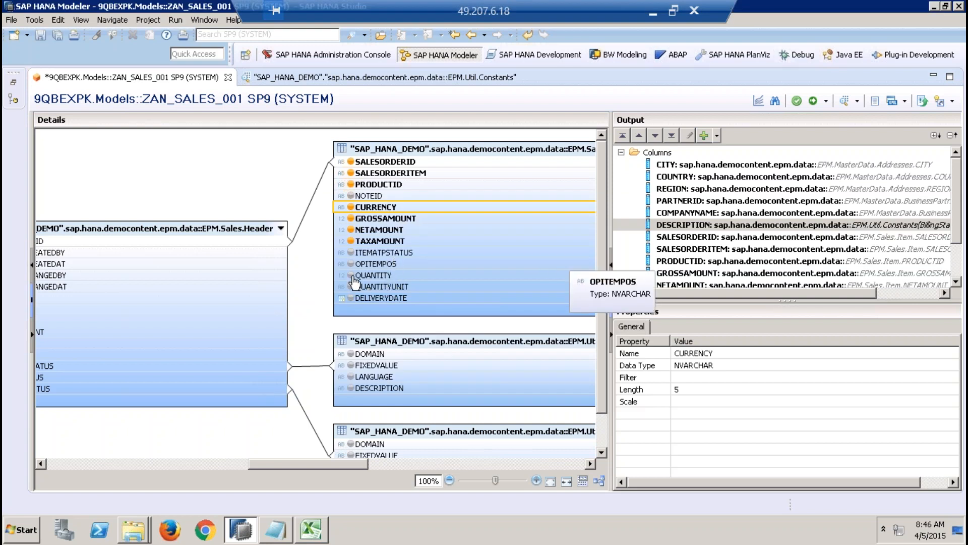
pyautogui.click(351, 275)
pyautogui.click(351, 287)
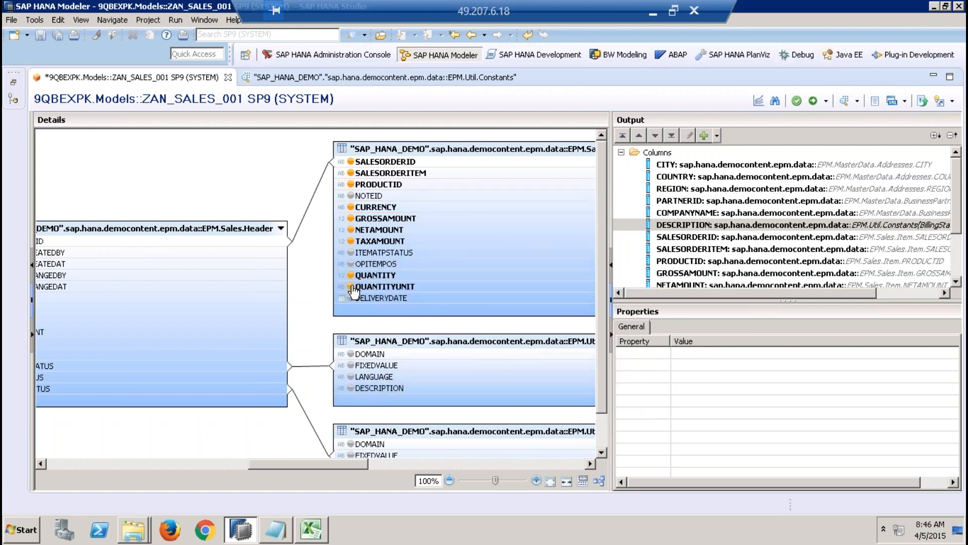
# Step: Add the DESCRIPTION columns of the LifeCycleStatus and DeliveryStatusTable constants tables to the output
pyautogui.moveTo(326, 462); pyautogui.dragTo(362, 462)
pyautogui.click(179, 390)
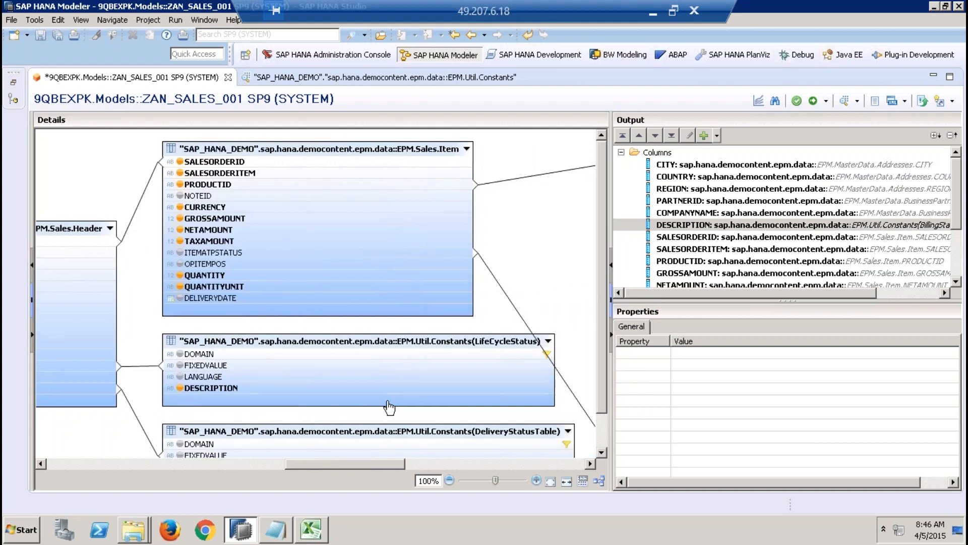
pyautogui.click(604, 452)
pyautogui.click(604, 453)
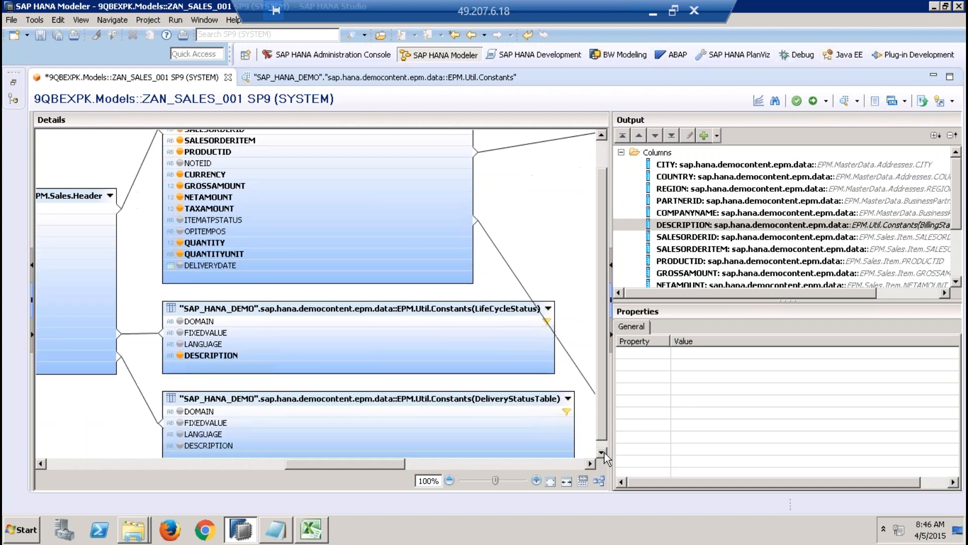
pyautogui.click(604, 453)
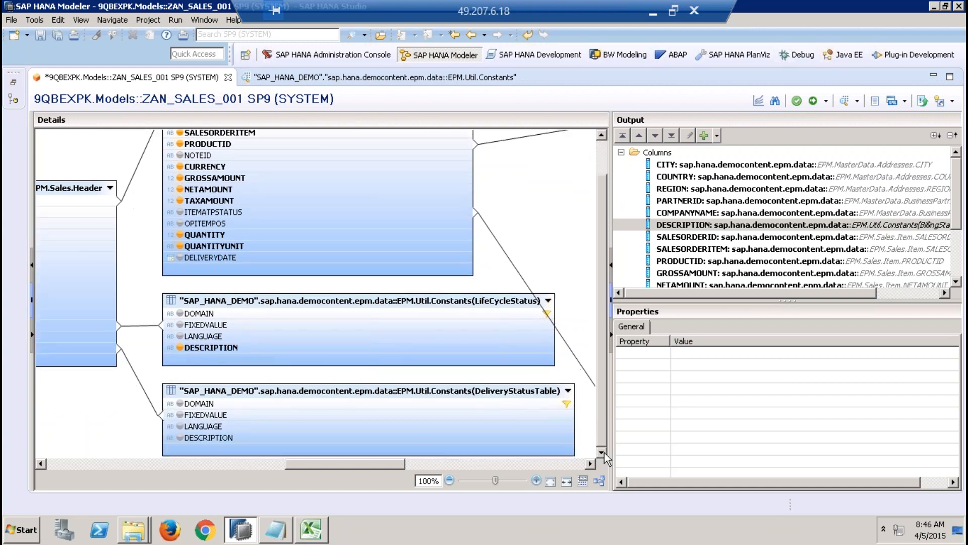
pyautogui.click(180, 438)
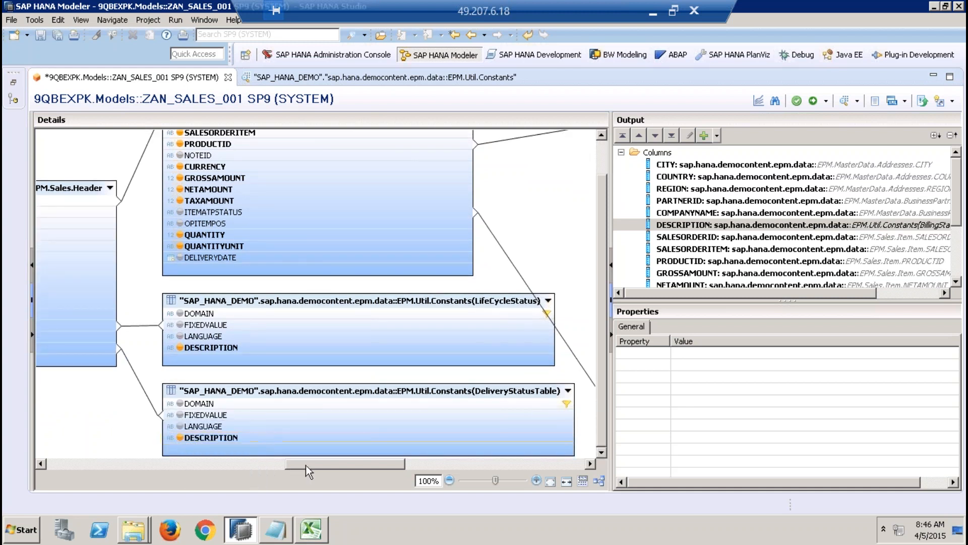
# Step: Add the DESCRIPTION column of the SalesItemATPStatusTable constants table and the CATEGORY column of the MasterData.Products table to the output
pyautogui.moveTo(307, 464); pyautogui.dragTo(401, 464)
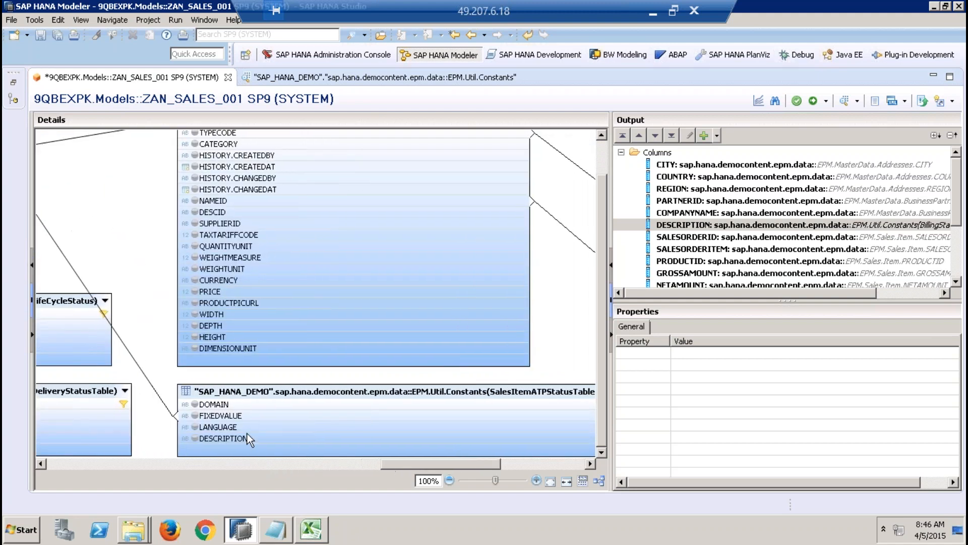
pyautogui.click(199, 438)
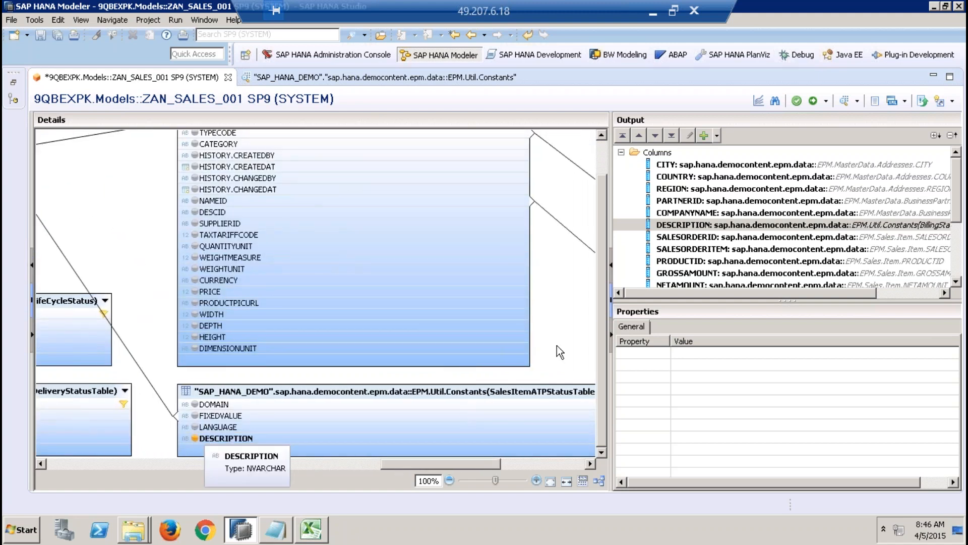
pyautogui.scroll(2, 593, 302)
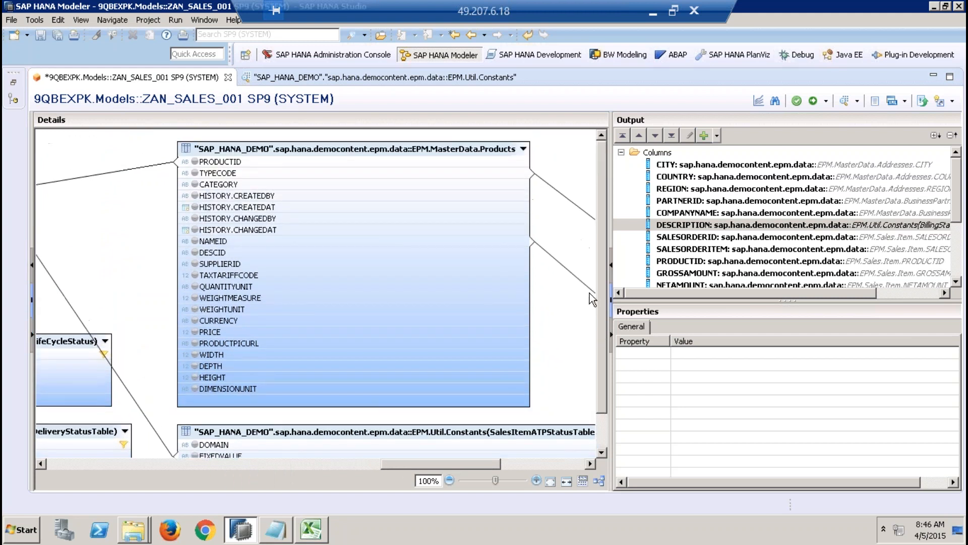
pyautogui.click(195, 183)
# Step: Add the DESCRIPTION column of the Util.Constants table and the TEXT column of the Util.Texts table linked to Products to the output
pyautogui.moveTo(446, 461); pyautogui.dragTo(480, 457)
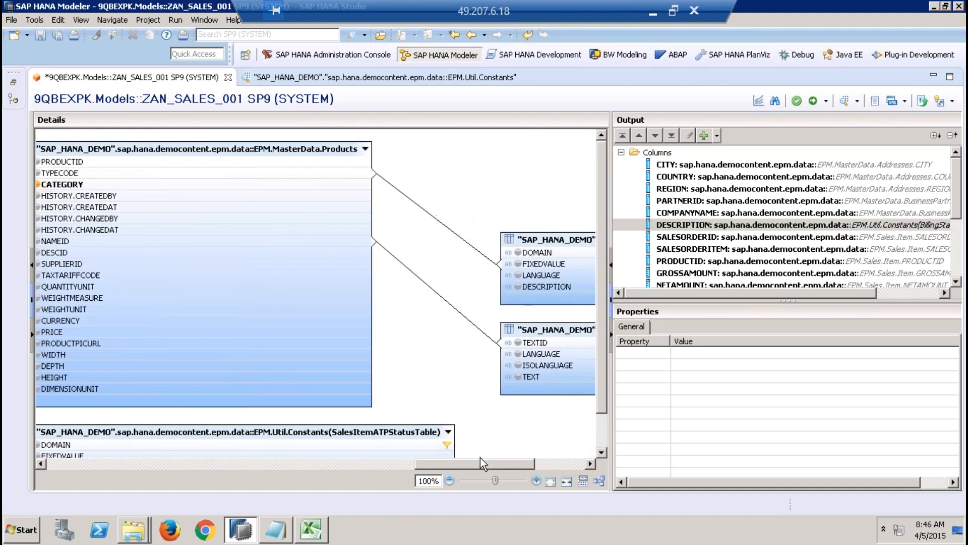
pyautogui.click(518, 287)
pyautogui.moveTo(495, 464); pyautogui.dragTo(543, 455)
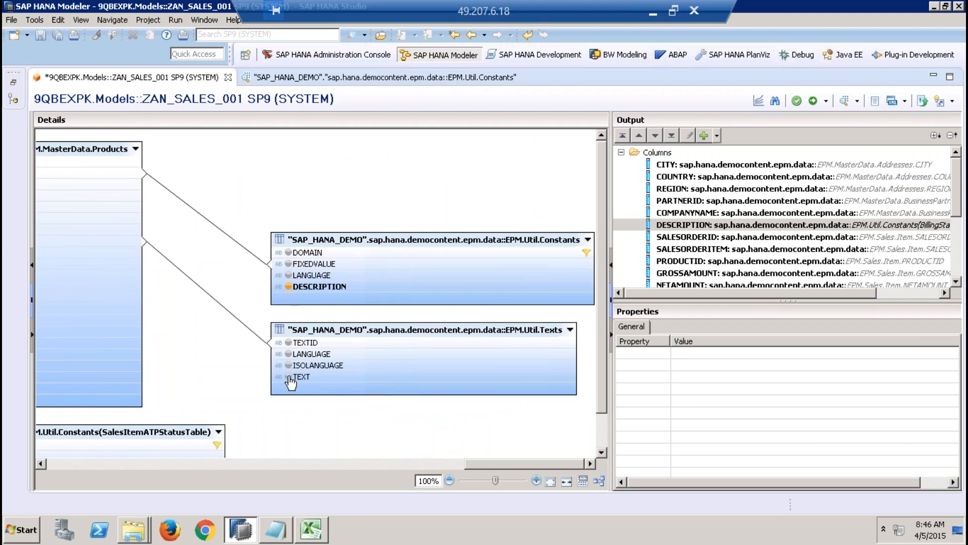
pyautogui.click(289, 377)
# Step: Add the HISTORY.CHANGEDAT column of the Sales.Header table to the output and review the list of output columns
pyautogui.moveTo(516, 461); pyautogui.dragTo(265, 456)
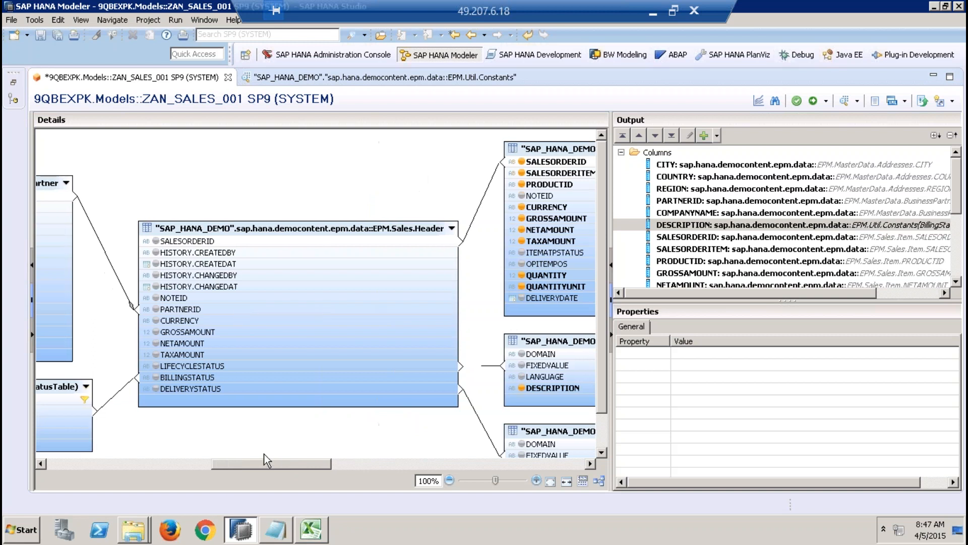
pyautogui.click(158, 289)
pyautogui.click(393, 461)
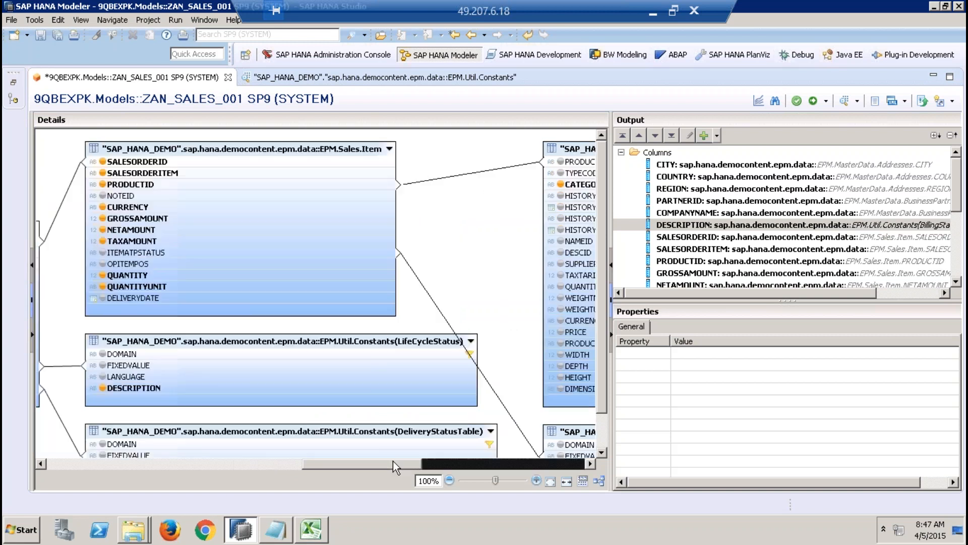
pyautogui.moveTo(392, 460); pyautogui.dragTo(76, 470)
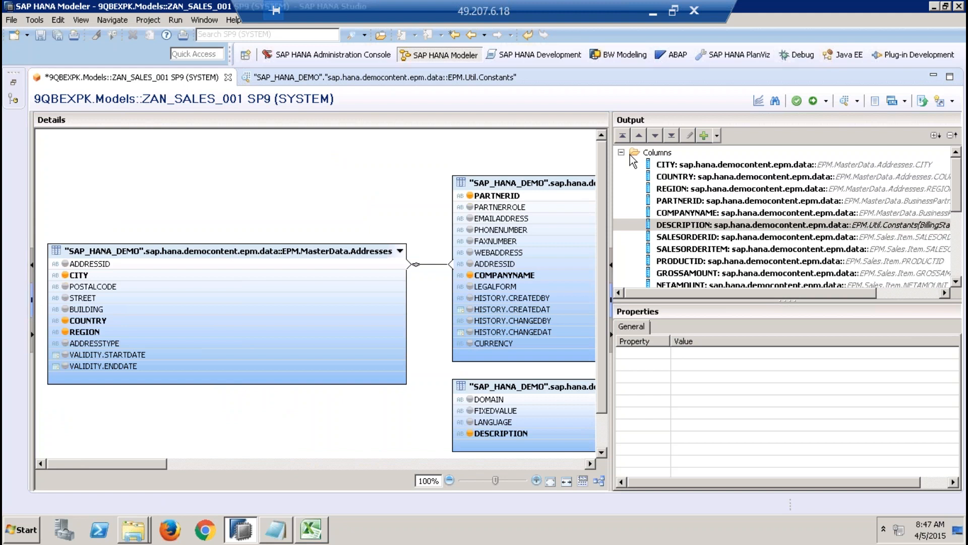
pyautogui.click(961, 262)
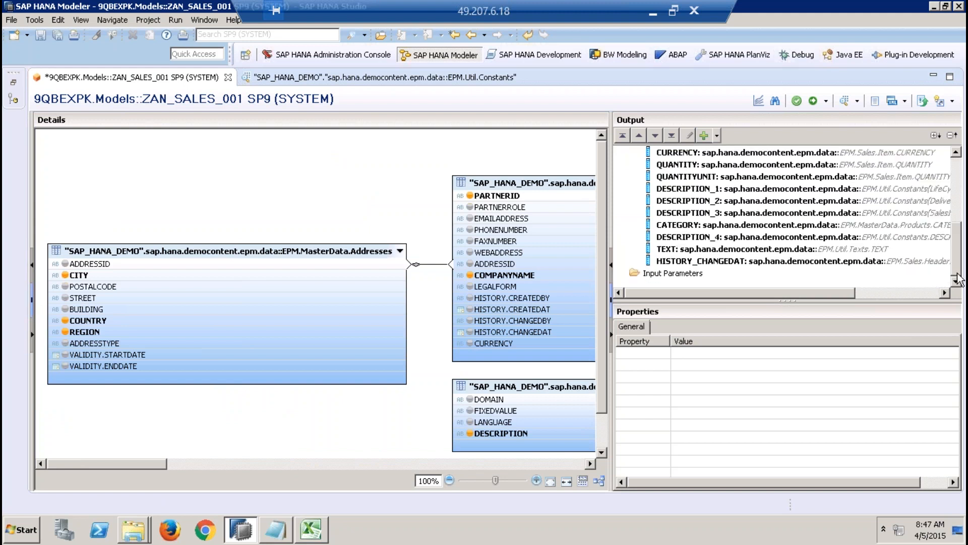
# Step: Open the Star Join node, reposition its Data Foundation box to show every column, and expand the node's output columns
pyautogui.click(33, 299)
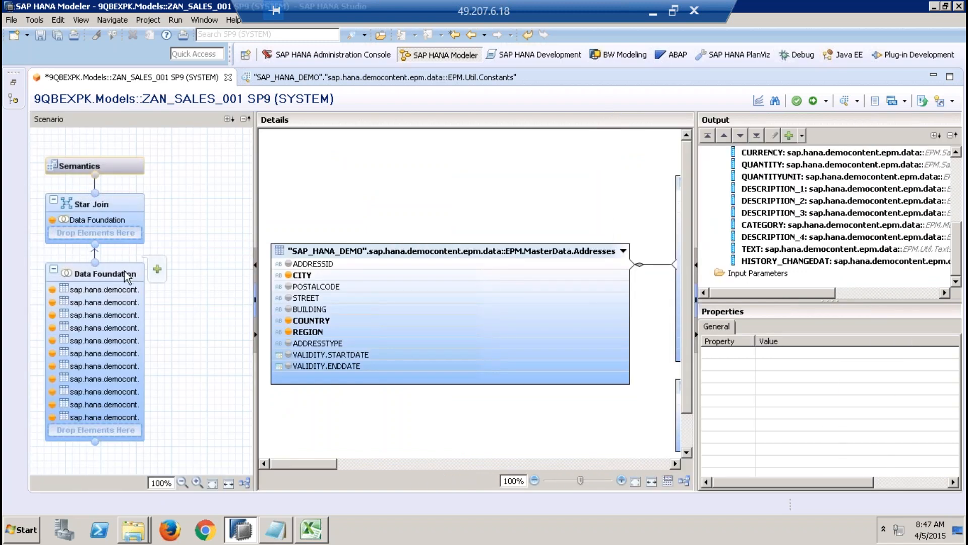
pyautogui.click(114, 202)
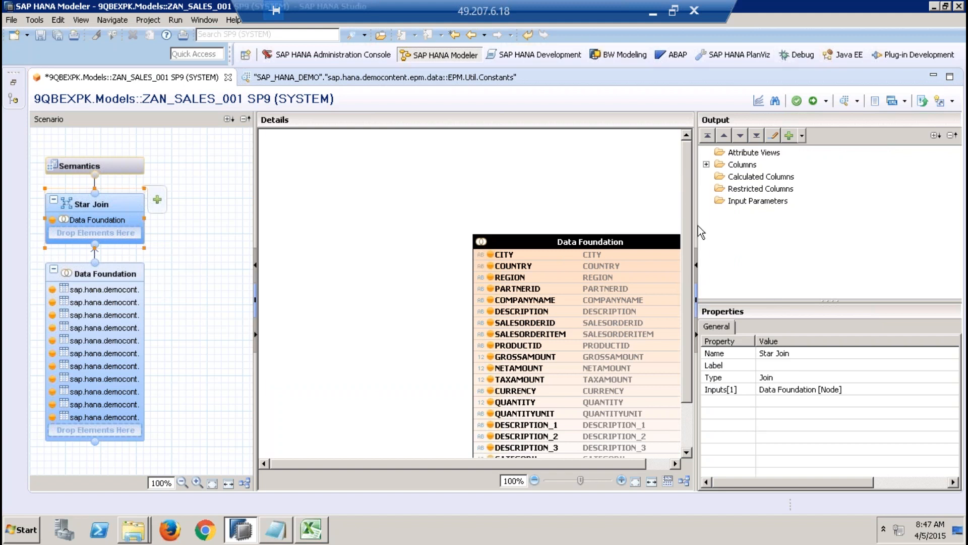
pyautogui.moveTo(696, 224); pyautogui.dragTo(795, 223)
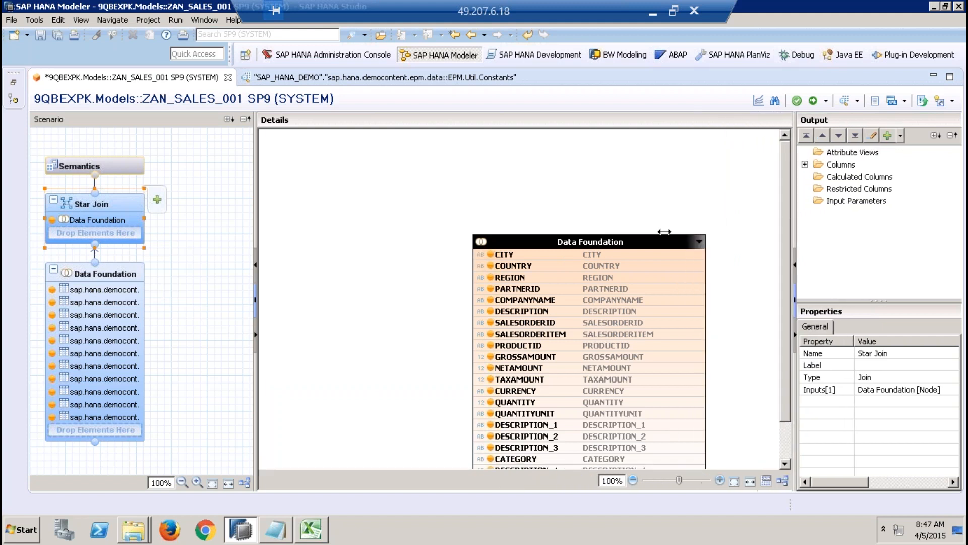
pyautogui.moveTo(609, 245); pyautogui.dragTo(549, 185)
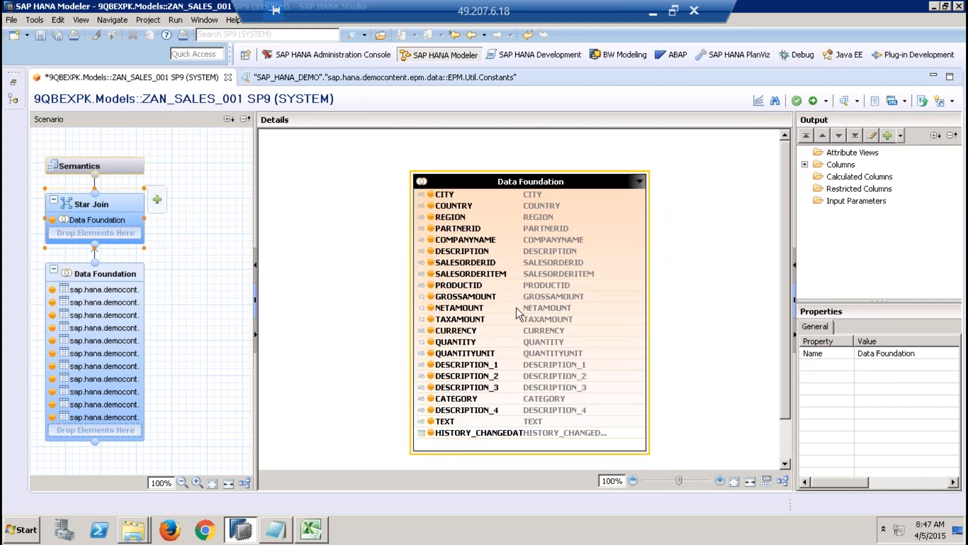
pyautogui.moveTo(516, 308)
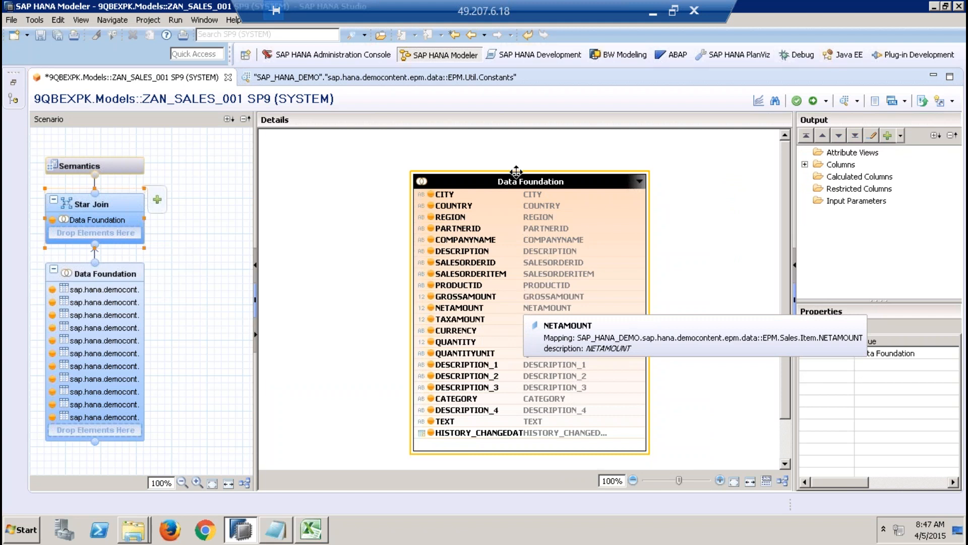
pyautogui.click(527, 181)
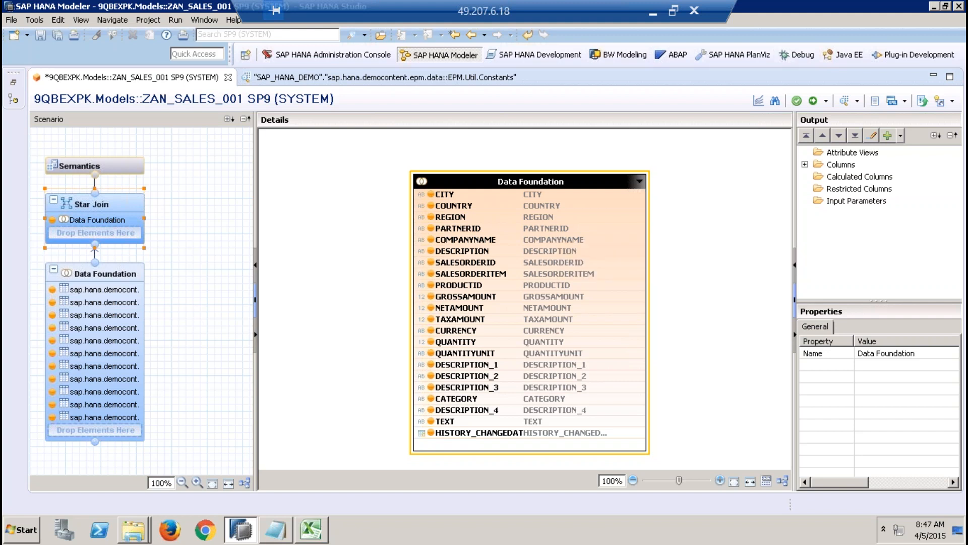
pyautogui.moveTo(793, 206); pyautogui.dragTo(676, 212)
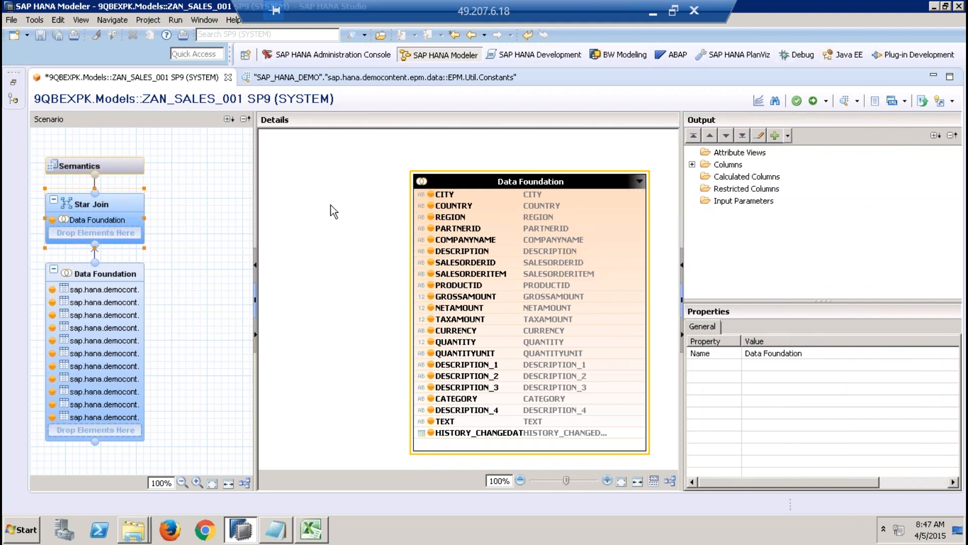
pyautogui.click(693, 165)
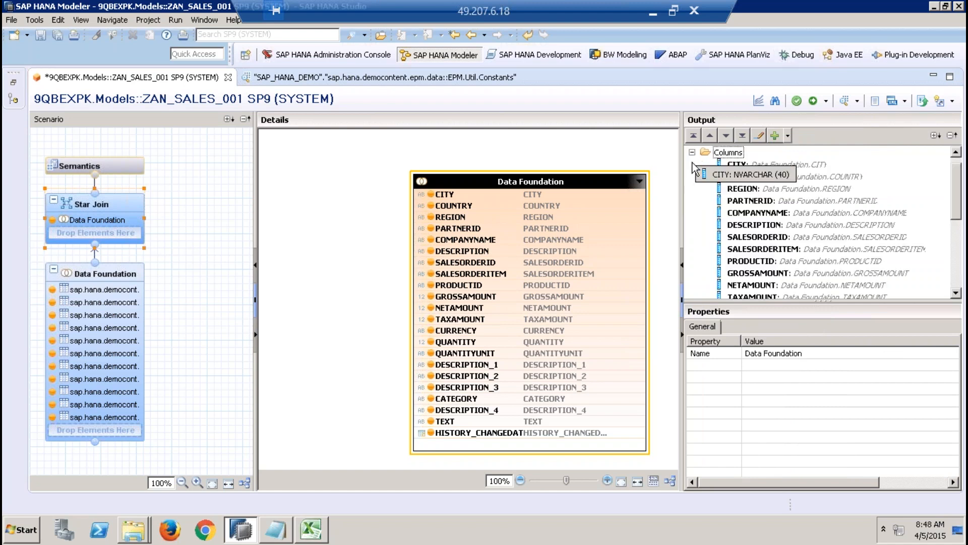
# Step: Compare the output columns of the Data Foundation and Star Join nodes, enlarging the output area to read the DESCRIPTION column's source
pyautogui.click(116, 270)
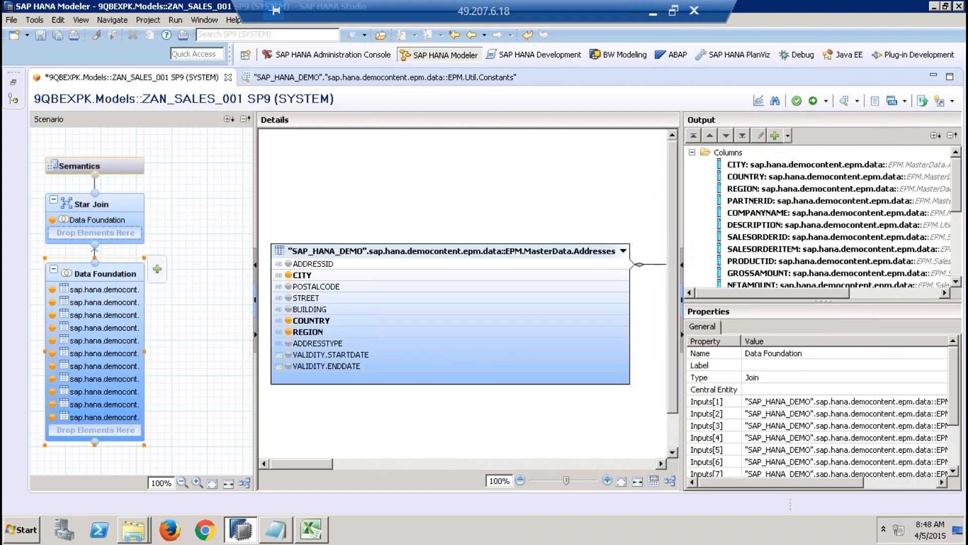
pyautogui.click(133, 198)
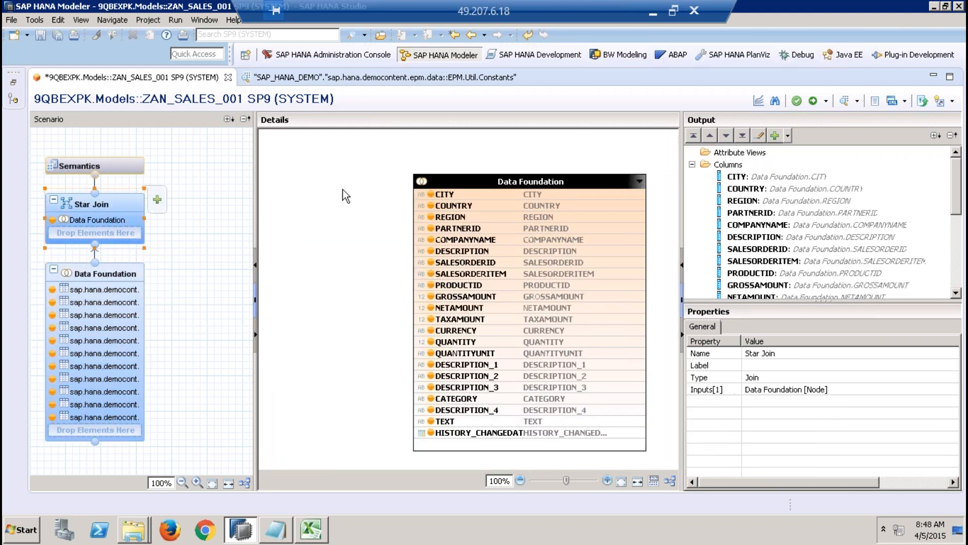
pyautogui.moveTo(683, 174); pyautogui.dragTo(583, 174)
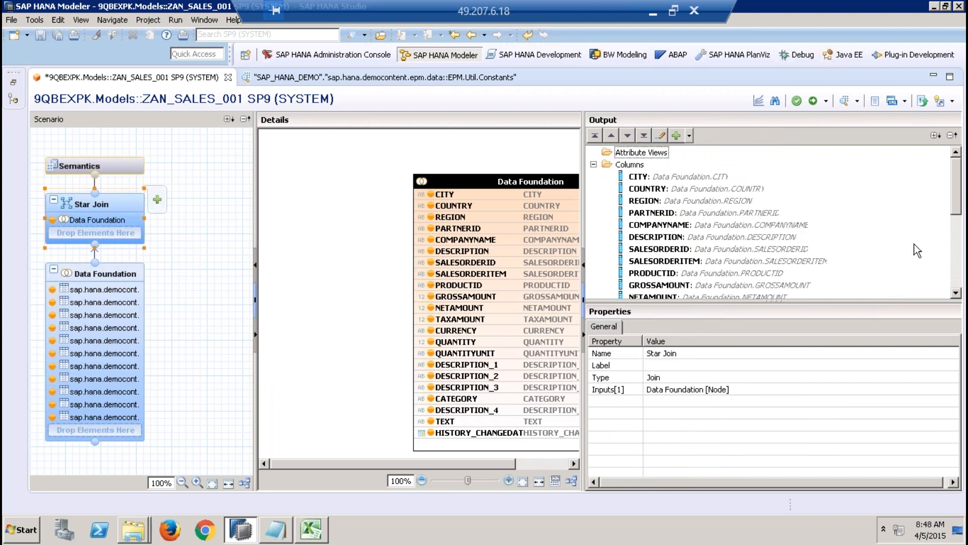
pyautogui.click(794, 237)
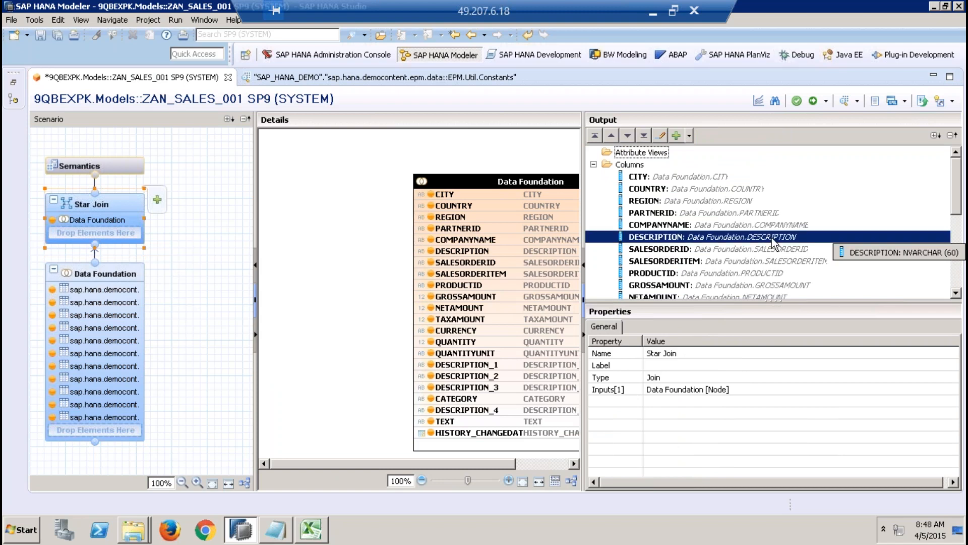
pyautogui.click(126, 367)
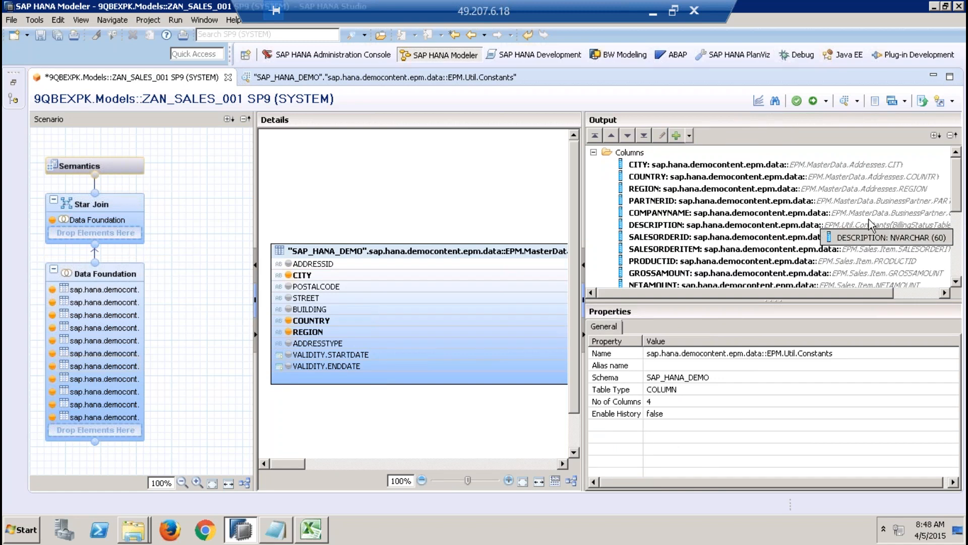
pyautogui.click(895, 286)
# Step: Examine the properties of the DESCRIPTION column and the other description columns in the Star Join output
pyautogui.click(120, 203)
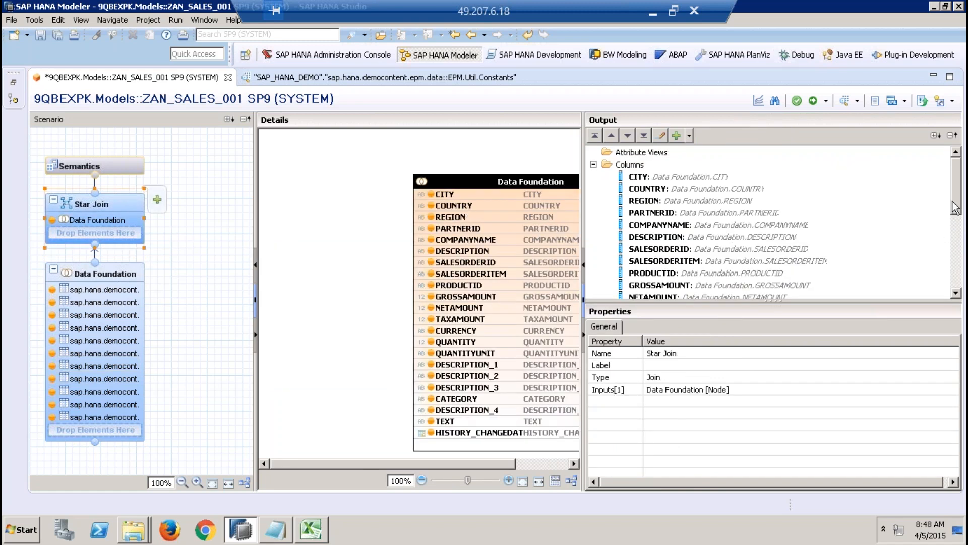
pyautogui.moveTo(955, 204)
pyautogui.mouseDown()
pyautogui.moveTo(958, 251)
pyautogui.moveTo(952, 222)
pyautogui.mouseUp()
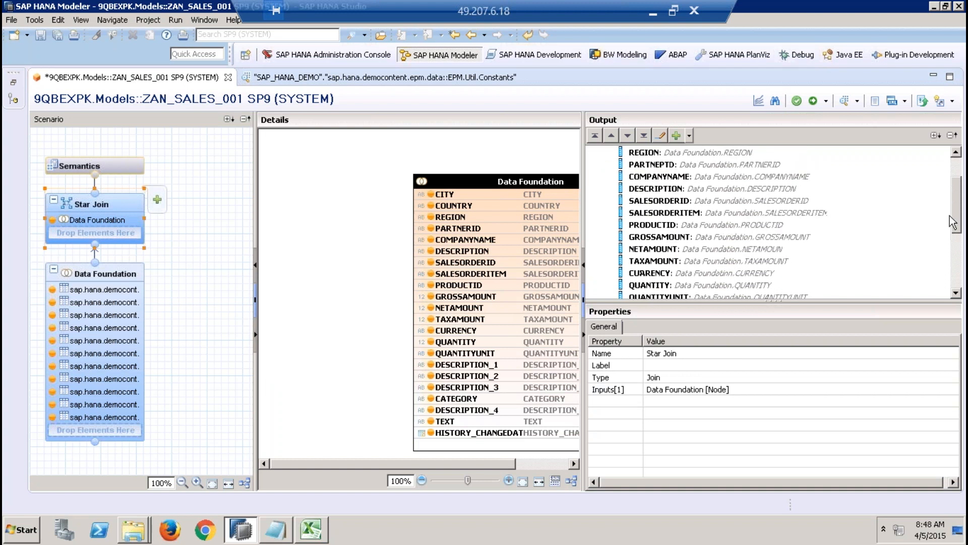
pyautogui.click(714, 192)
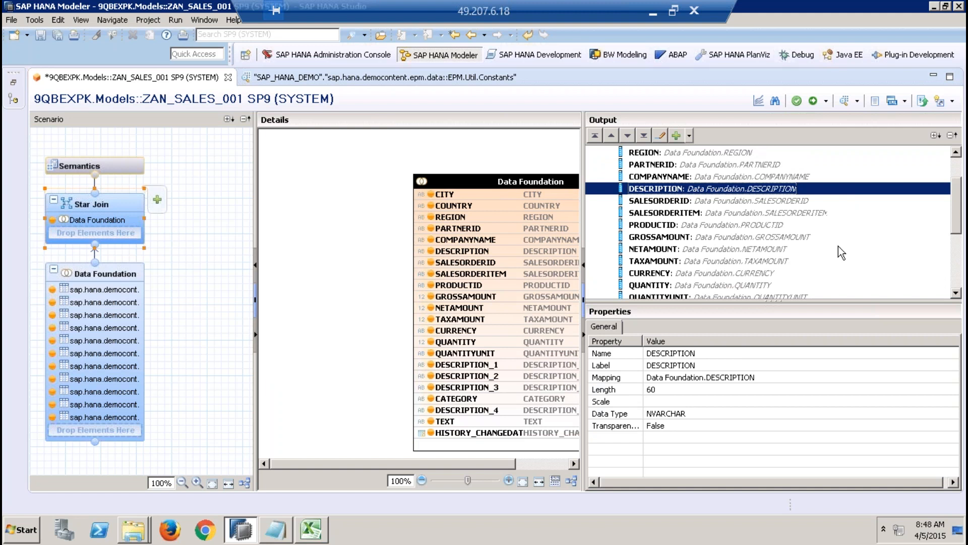
pyautogui.click(954, 293)
pyautogui.click(954, 294)
pyautogui.click(954, 294)
pyautogui.click(954, 293)
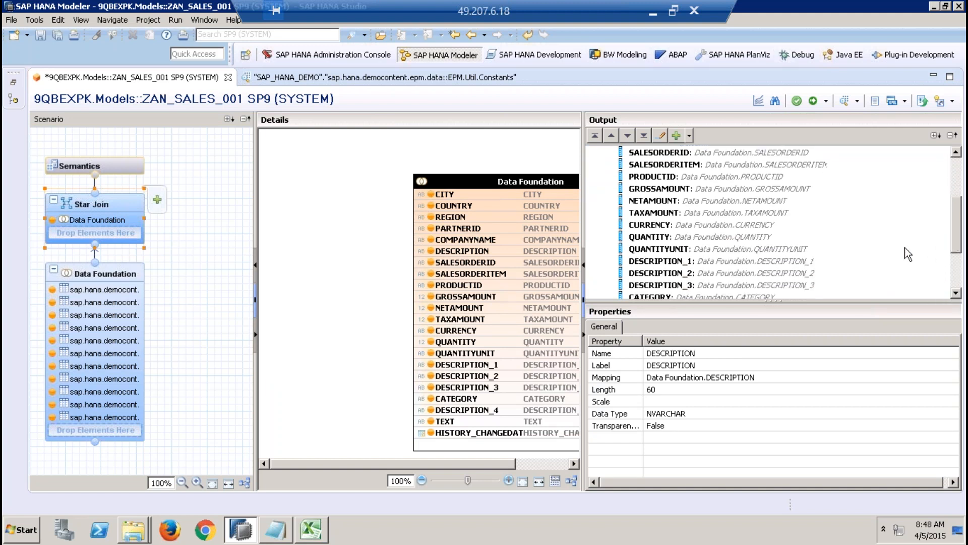
# Step: Examine the source table mapping of the DESCRIPTION column in the Data Foundation output
pyautogui.click(103, 273)
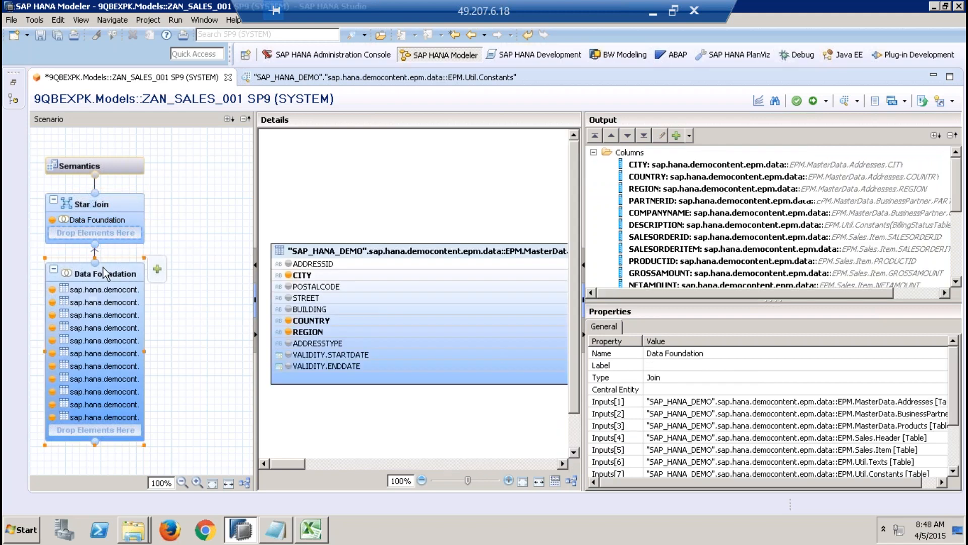
pyautogui.click(659, 227)
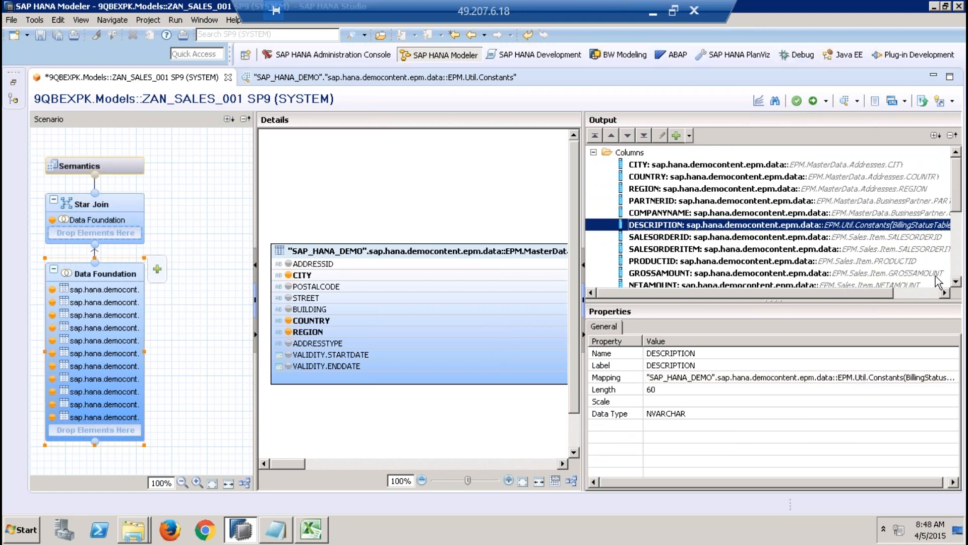
pyautogui.scroll(-2, 956, 281)
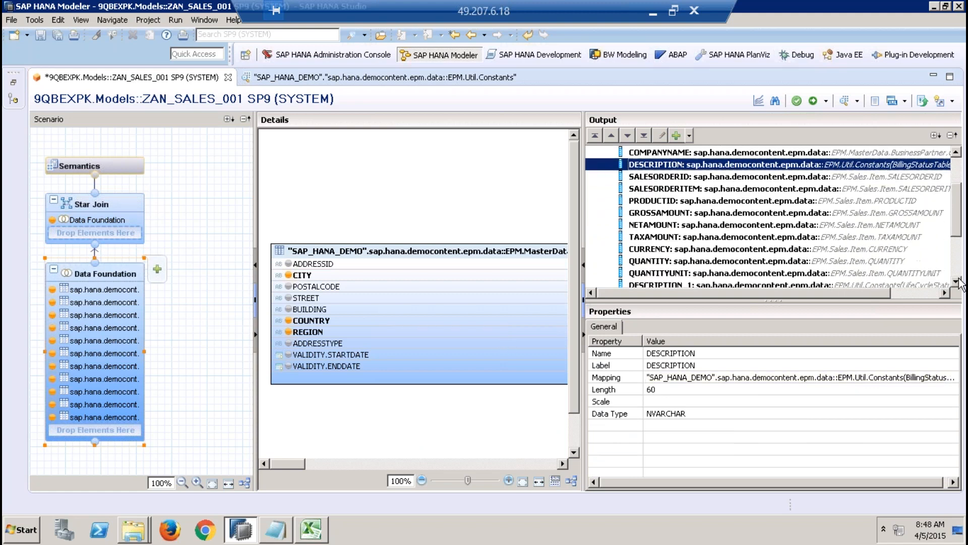
# Step: Rename the Star Join's DESCRIPTION output column to BillingStatus, give it a matching label, and return to the Data Foundation node
pyautogui.click(116, 203)
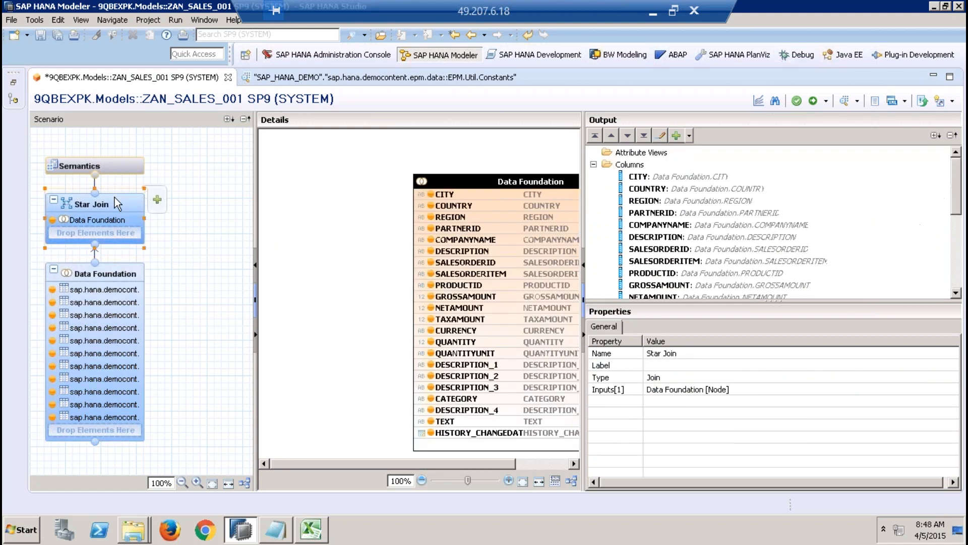
pyautogui.click(657, 237)
pyautogui.click(703, 356)
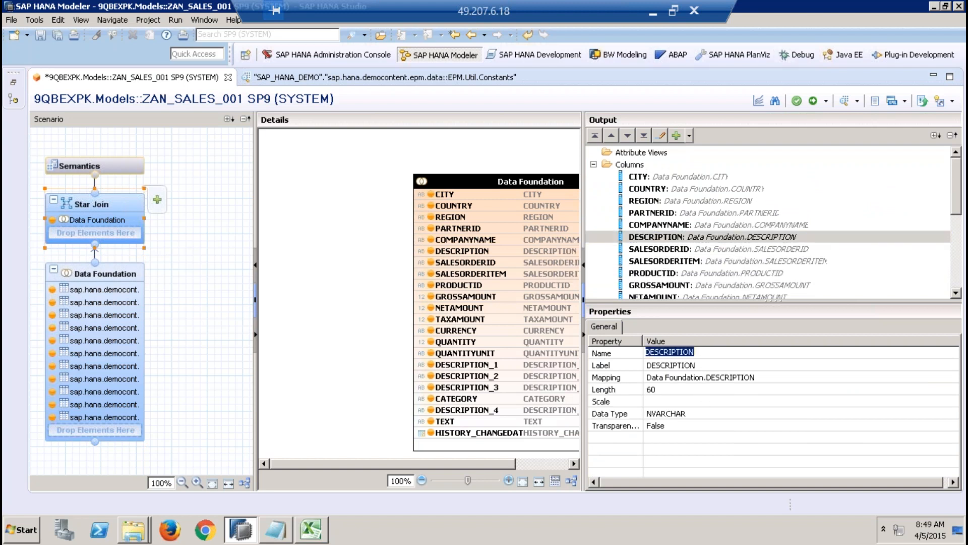
pyautogui.write('BillingStatus')
pyautogui.click(706, 361)
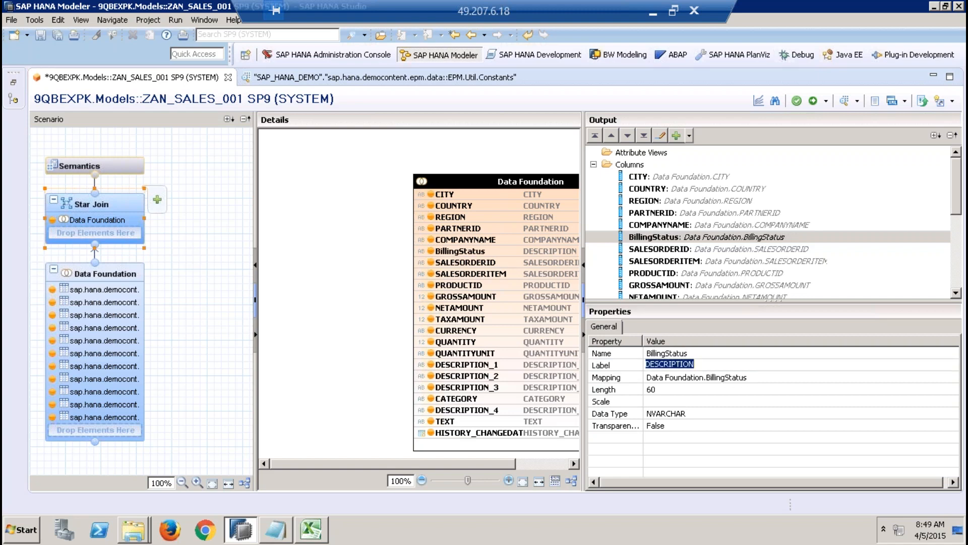
pyautogui.write('Bill')
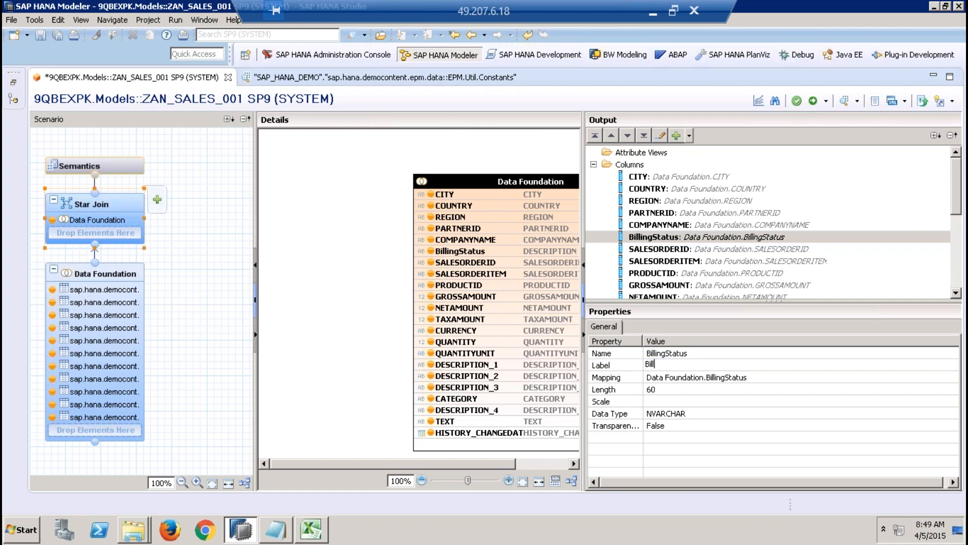
pyautogui.write('ingStat')
pyautogui.click(132, 287)
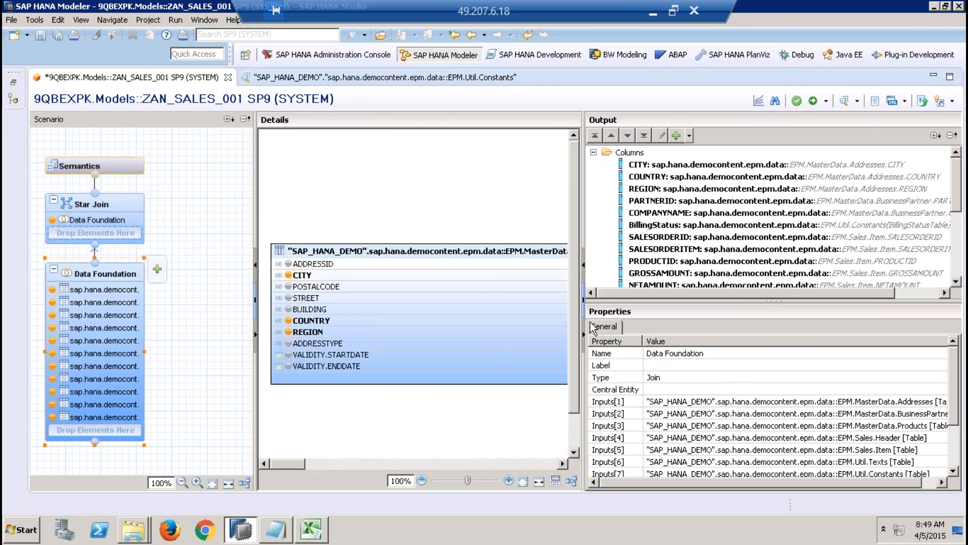
# Step: Check DESCRIPTION_1's source mapping in the Data Foundation output and set that column's name and label to LifeCycleStatus in the Star Join
pyautogui.click(957, 264)
pyautogui.click(756, 225)
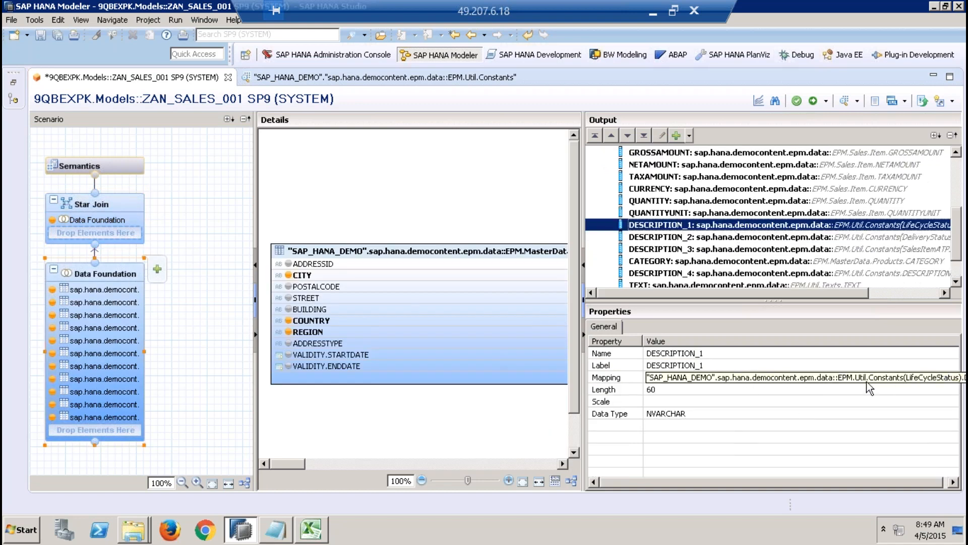
pyautogui.click(127, 204)
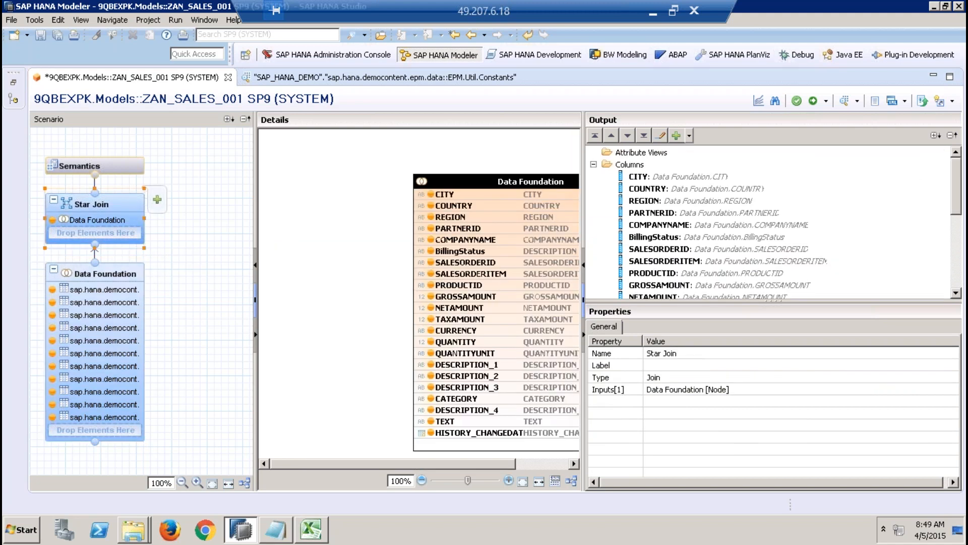
pyautogui.click(952, 261)
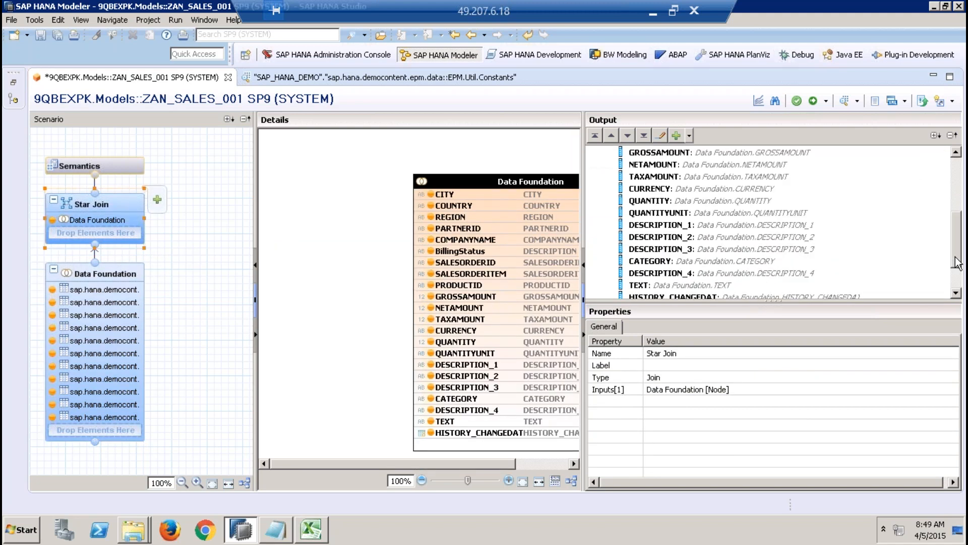
pyautogui.click(709, 228)
pyautogui.click(696, 353)
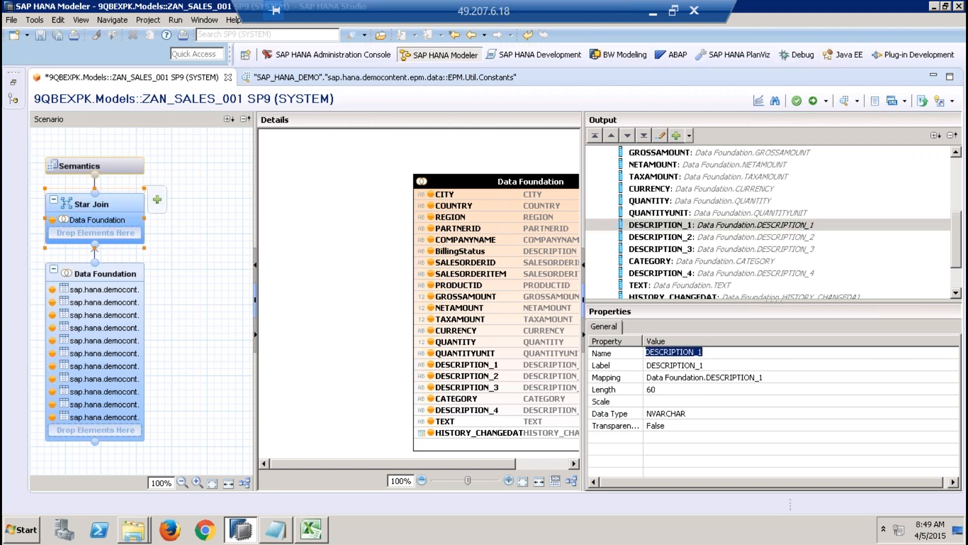
pyautogui.write('LifeCycleStatus')
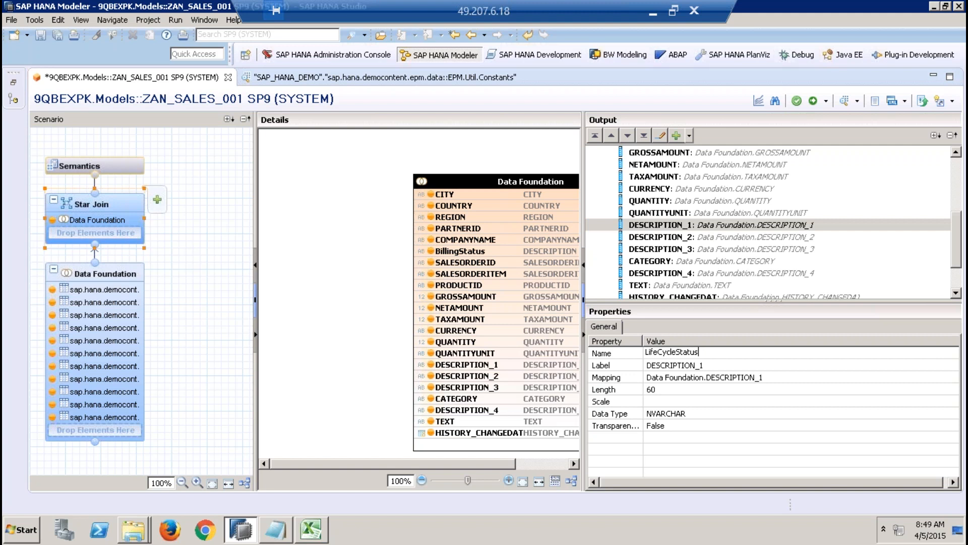
pyautogui.hotkey('ctrl', 'a')
pyautogui.hotkey('ctrl', 'c')
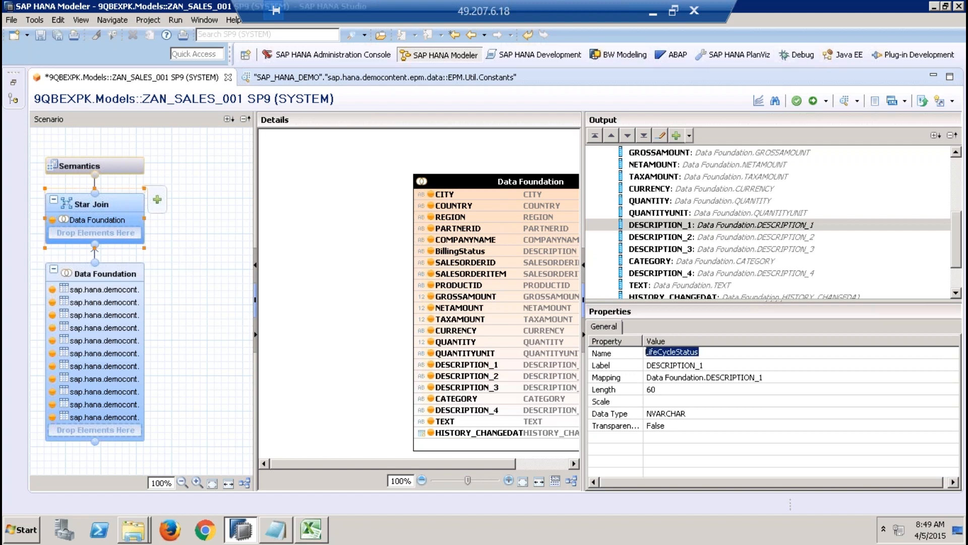
pyautogui.click(704, 365)
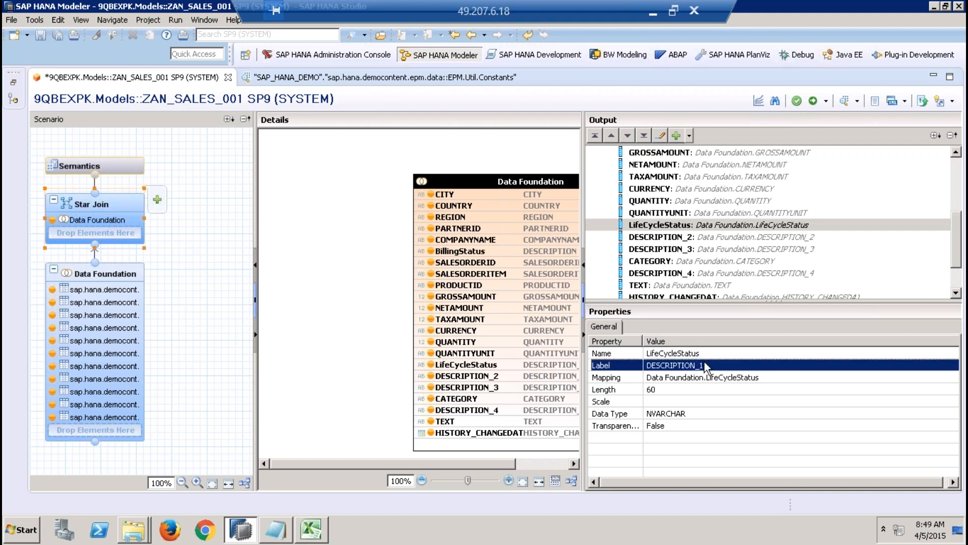
pyautogui.click(704, 365)
pyautogui.hotkey('ctrl', 'v')
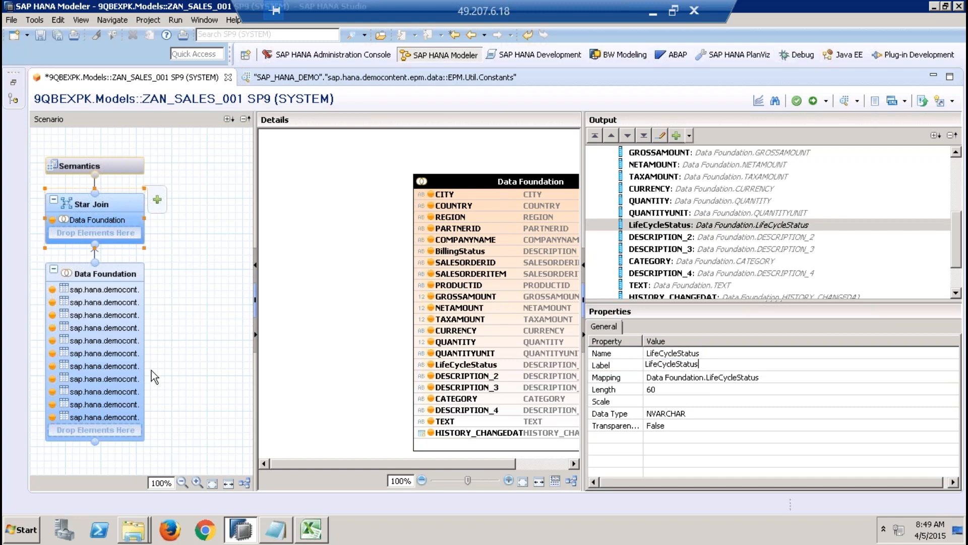
# Step: Check DESCRIPTION_2's source mapping in the Data Foundation output and set that column's name and label to DeliveryStatus in the Star Join
pyautogui.click(75, 326)
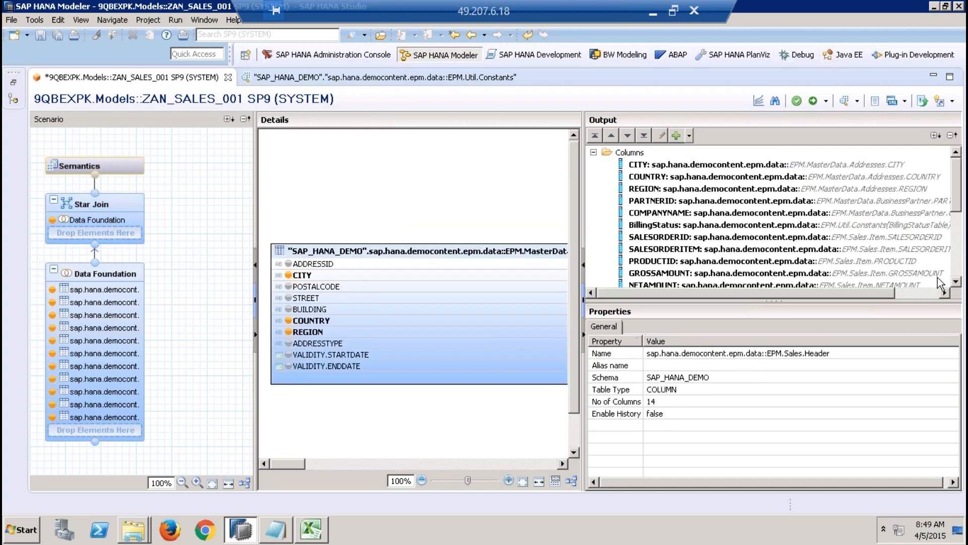
pyautogui.click(955, 270)
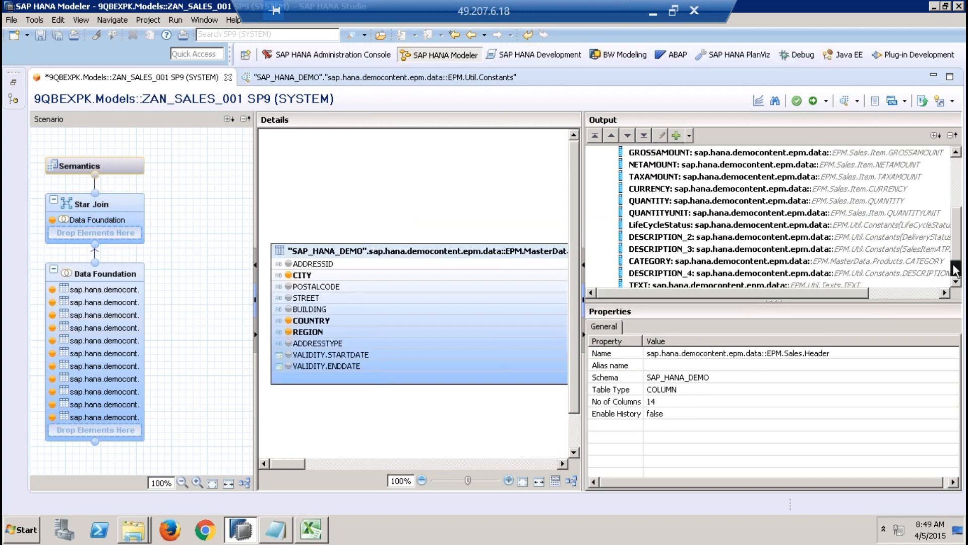
pyautogui.click(778, 237)
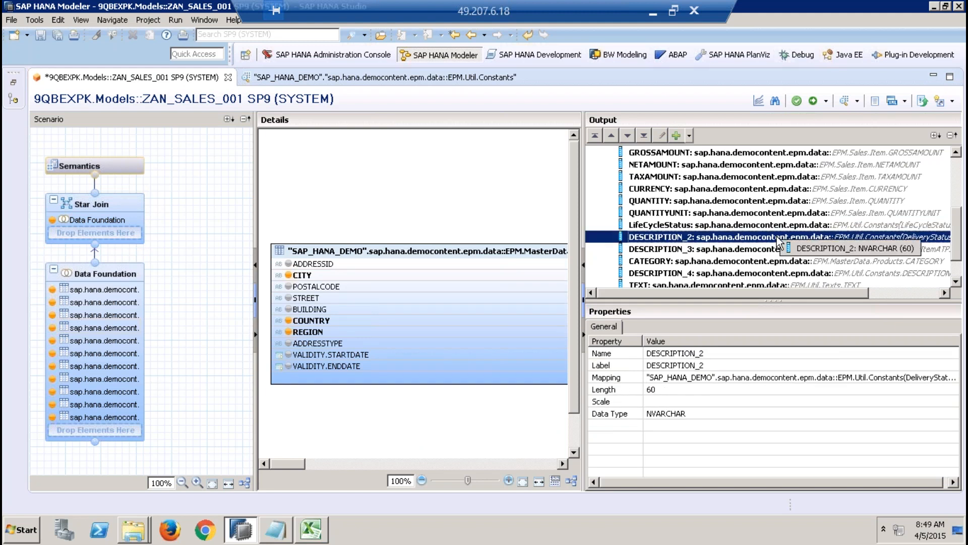
pyautogui.click(951, 382)
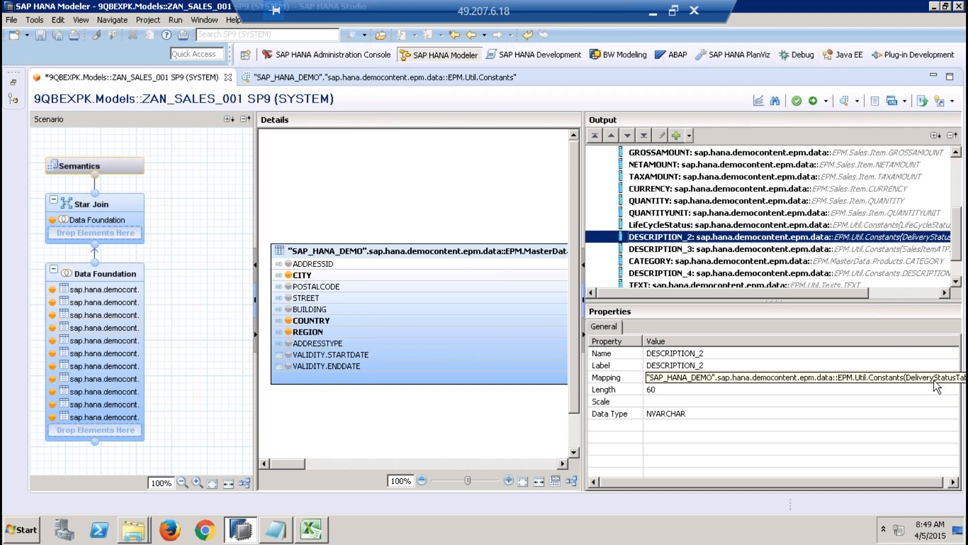
pyautogui.click(132, 221)
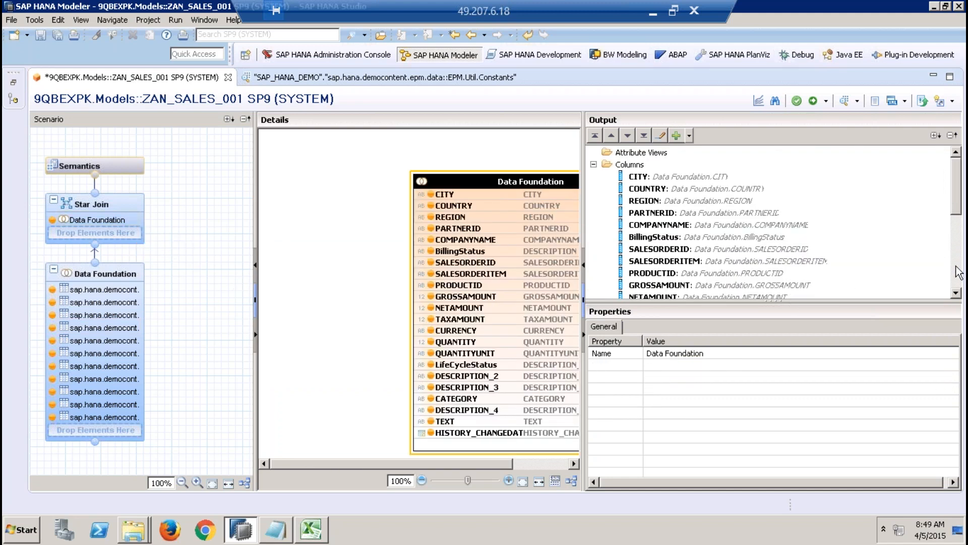
pyautogui.click(956, 267)
pyautogui.click(731, 237)
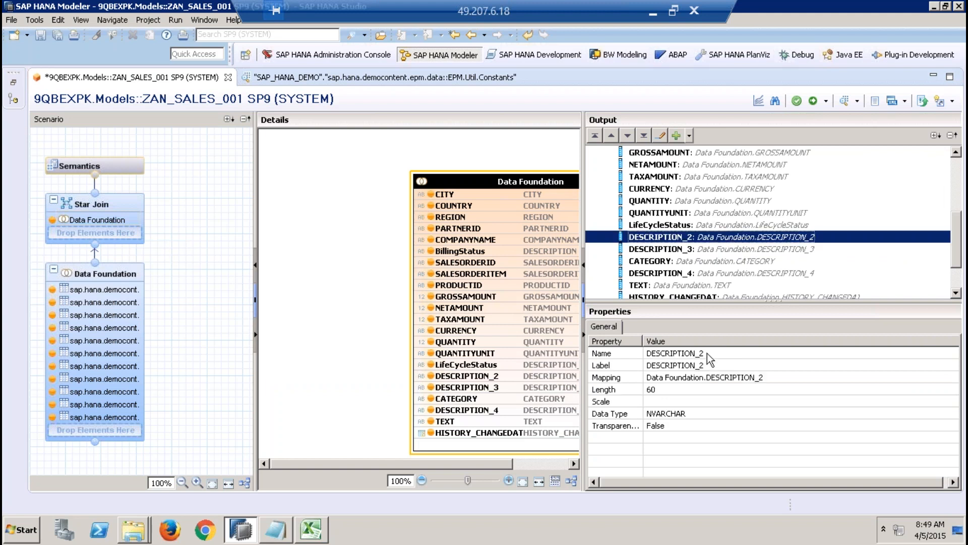
pyautogui.click(705, 353)
pyautogui.write('DeliveryStatu')
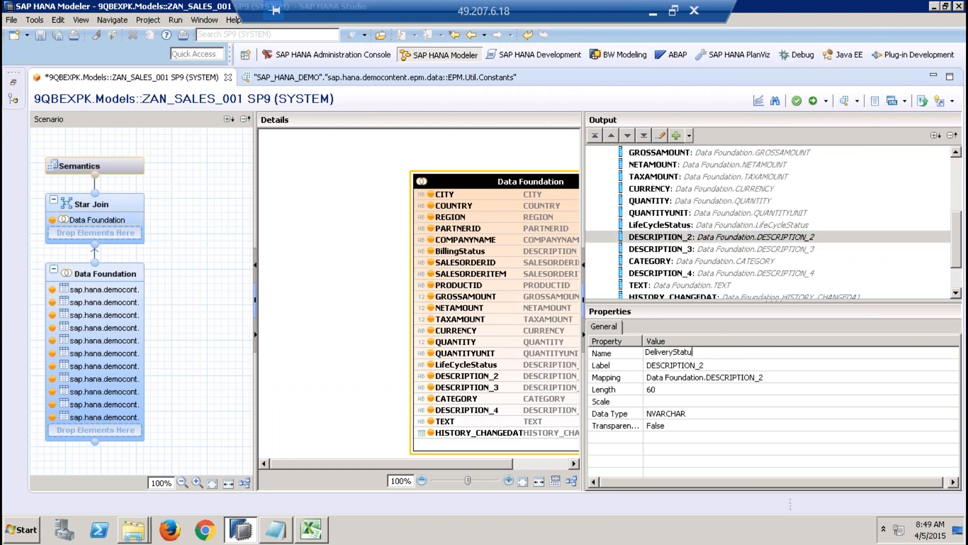
pyautogui.write('s')
pyautogui.click(726, 363)
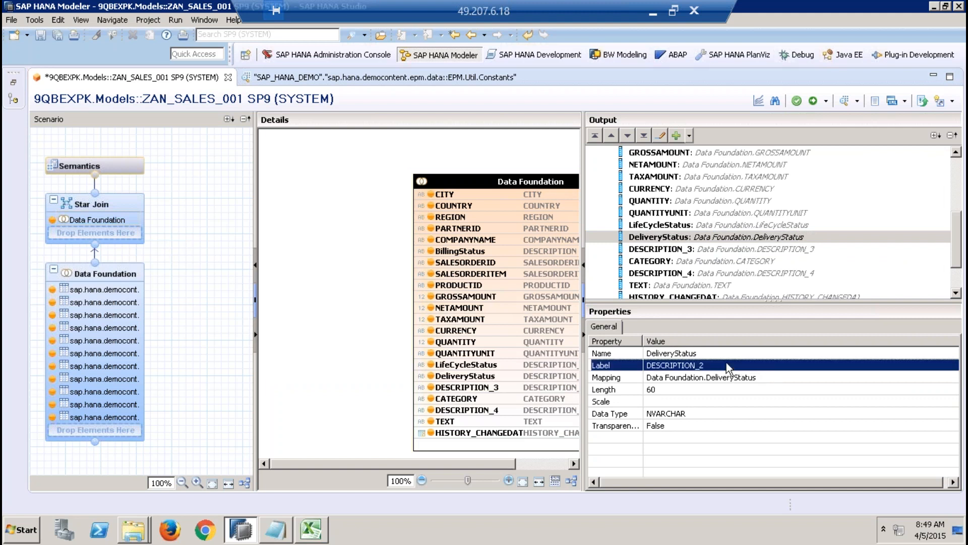
pyautogui.write('DeliveryStatus')
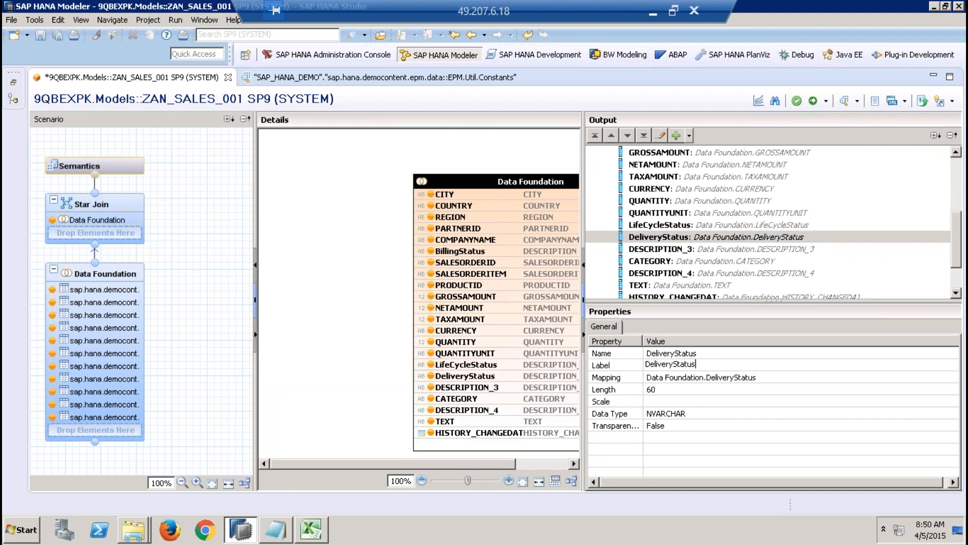
# Step: Examine the properties of the DESCRIPTION_3 column in the Data Foundation and Star Join outputs, including its source table mapping
pyautogui.click(117, 365)
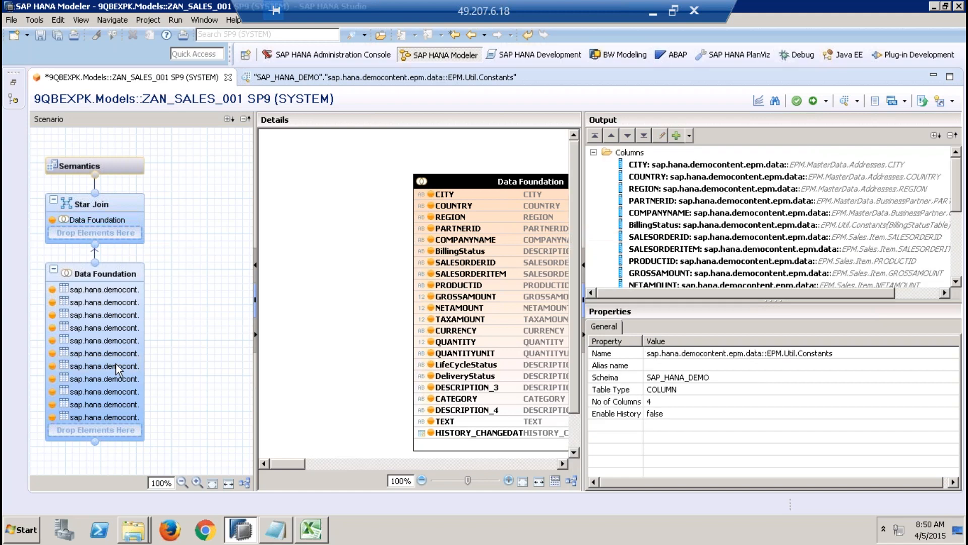
pyautogui.click(955, 254)
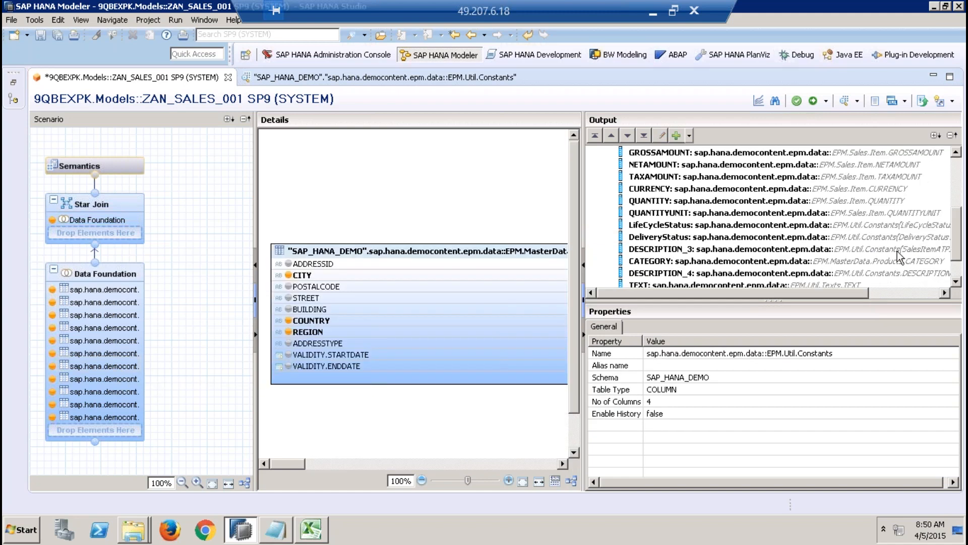
pyautogui.click(728, 254)
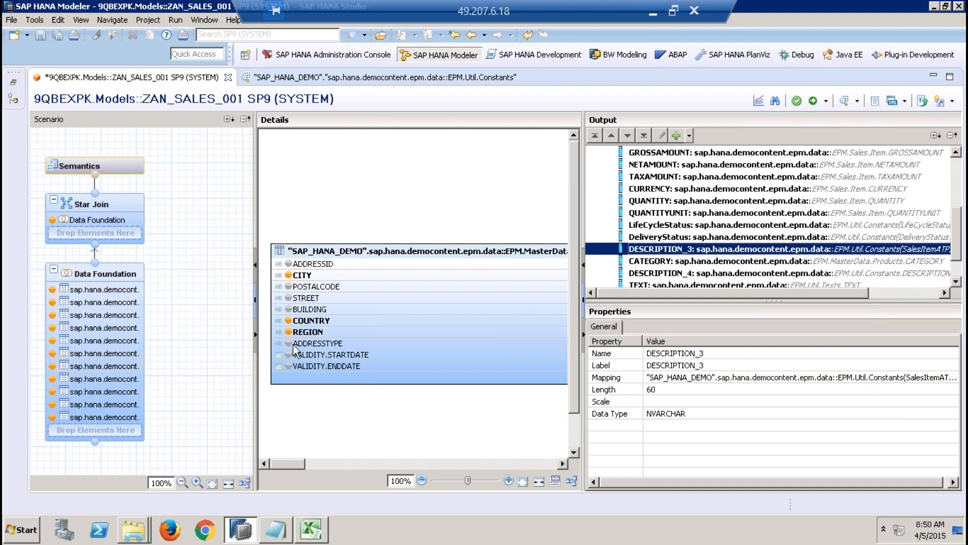
pyautogui.click(127, 216)
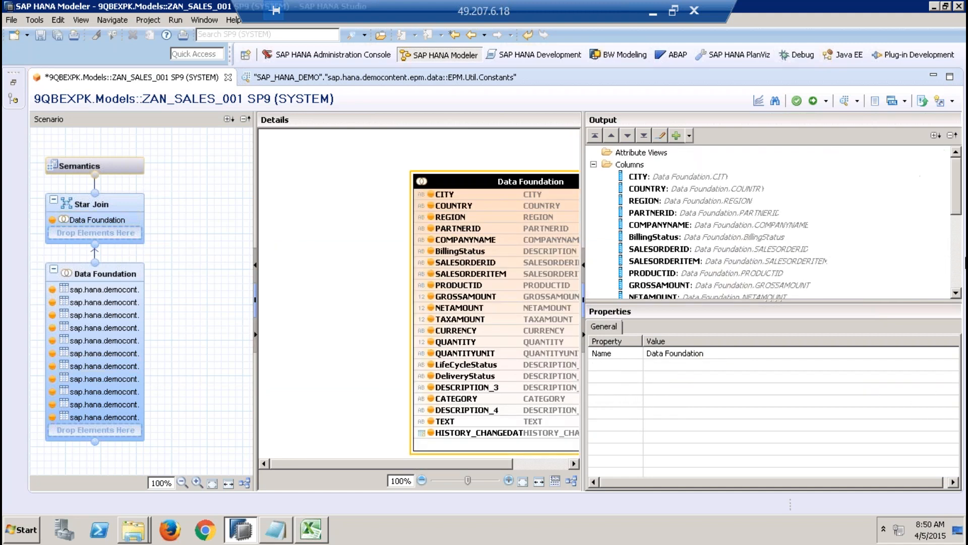
pyautogui.click(958, 270)
pyautogui.click(762, 250)
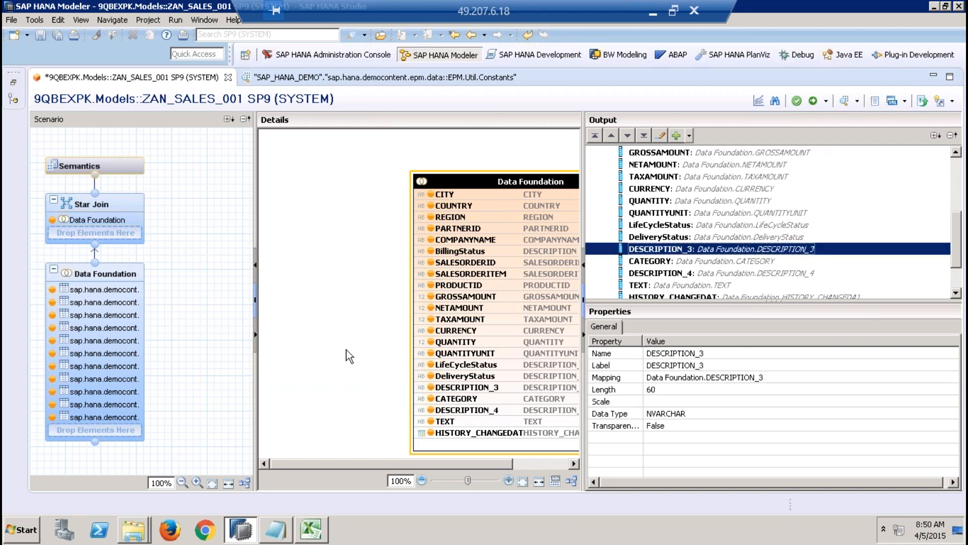
pyautogui.click(114, 338)
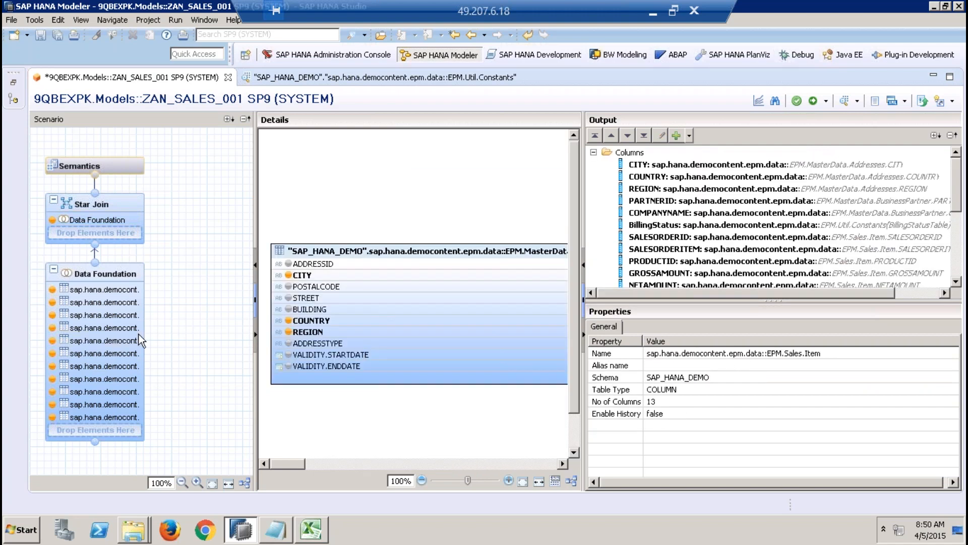
pyautogui.click(960, 264)
pyautogui.click(756, 249)
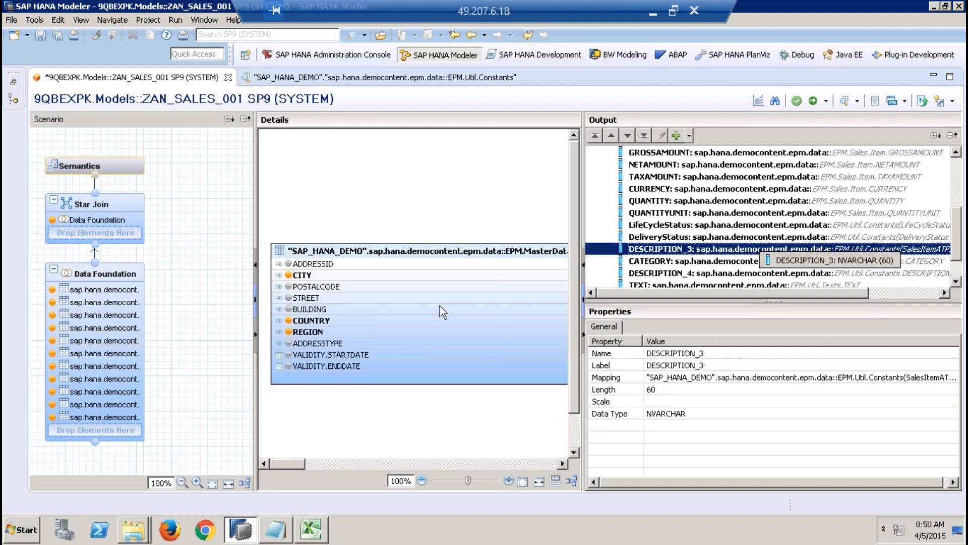
# Step: Rename the Star Join's DESCRIPTION_3 output column to SalesItemStatus and give it the same label
pyautogui.click(116, 214)
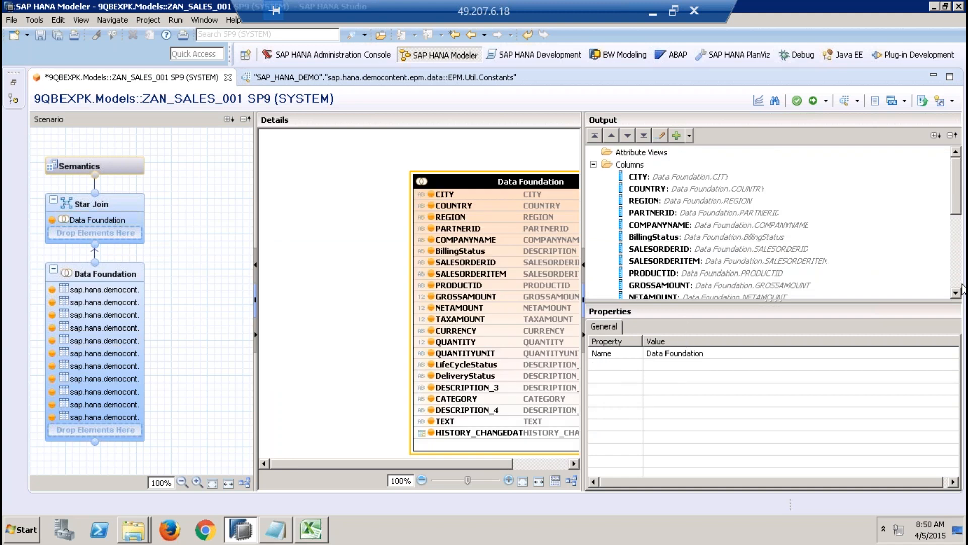
pyautogui.scroll(-4, 733, 239)
pyautogui.click(728, 250)
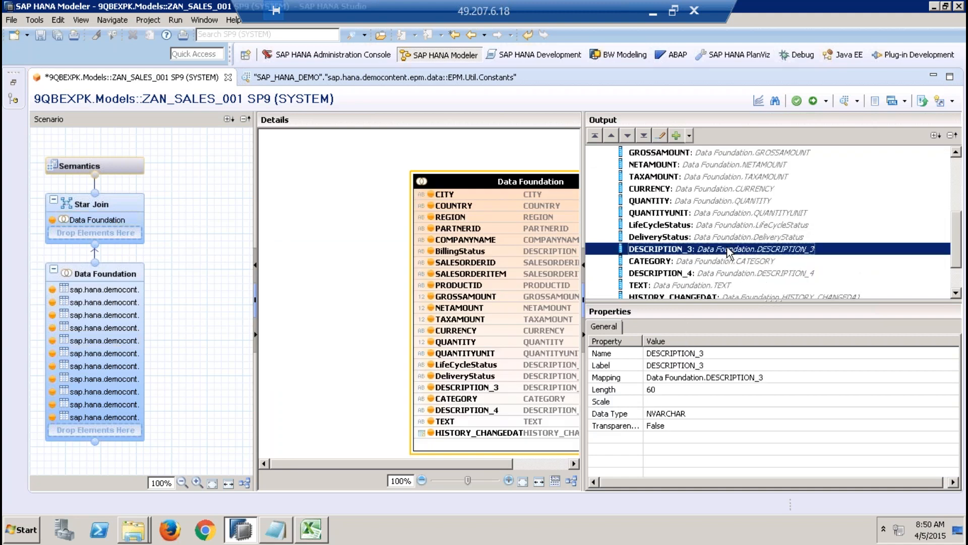
pyautogui.click(717, 355)
pyautogui.write('SalesItemStatus')
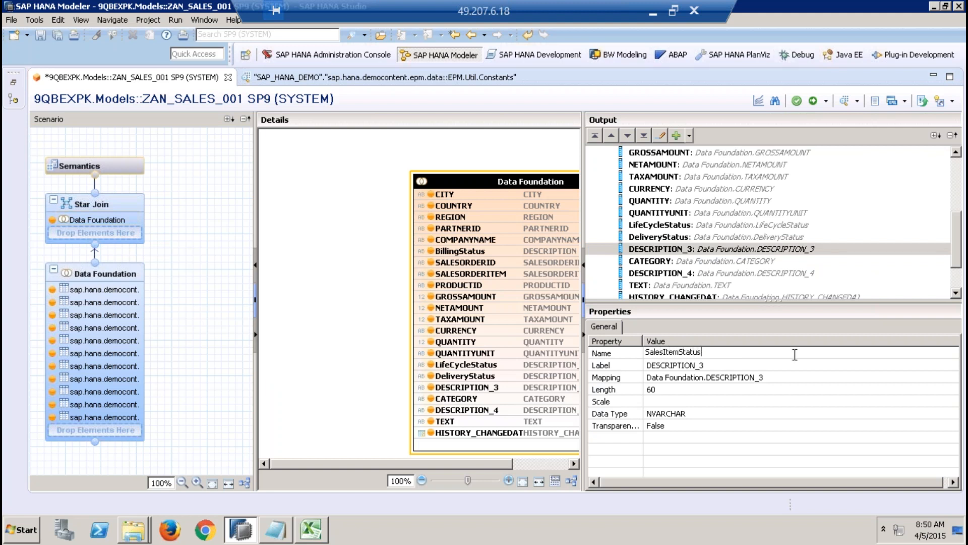
pyautogui.moveTo(707, 353); pyautogui.dragTo(642, 348)
pyautogui.hotkey('ctrl', 'c')
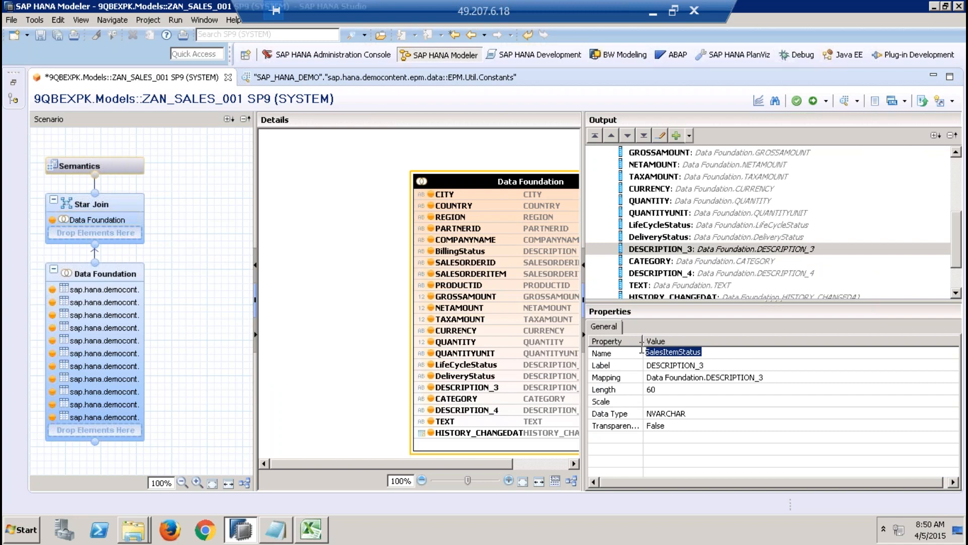
pyautogui.click(679, 366)
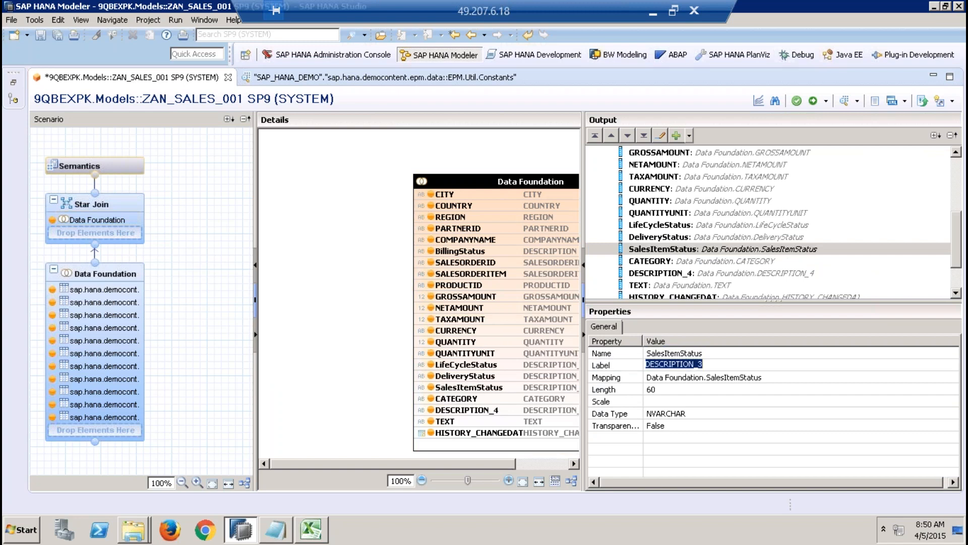
pyautogui.hotkey('ctrl', 'v')
# Step: Examine the source table mapping of the DESCRIPTION_4 column in the Data Foundation output
pyautogui.click(114, 296)
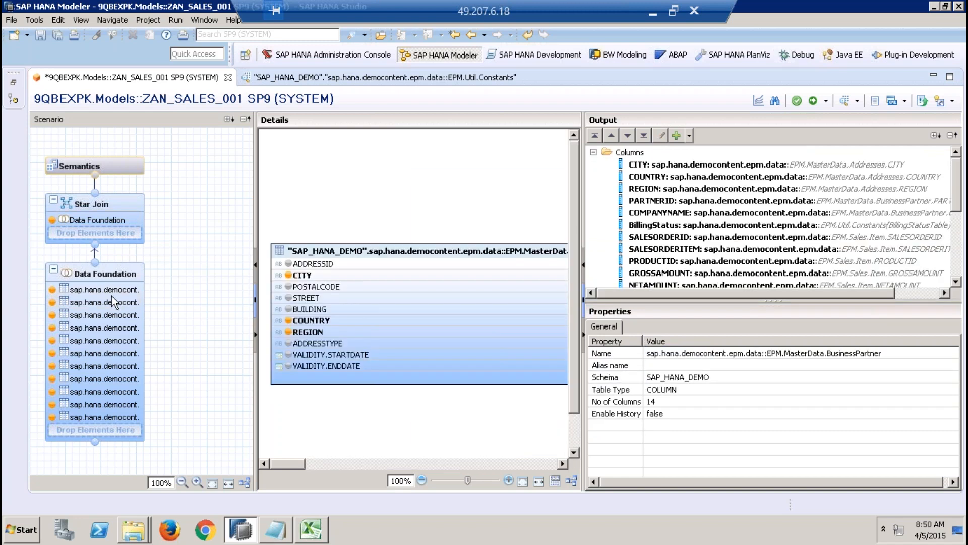
pyautogui.click(957, 283)
pyautogui.click(957, 283)
pyautogui.click(957, 283)
pyautogui.click(957, 284)
pyautogui.click(957, 284)
pyautogui.click(957, 283)
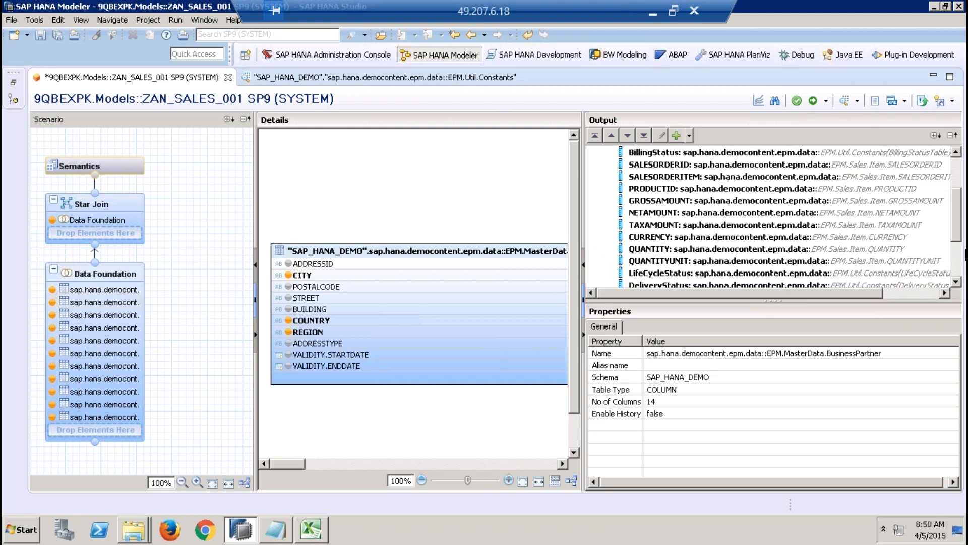
pyautogui.click(956, 283)
pyautogui.click(956, 282)
pyautogui.click(956, 282)
pyautogui.click(956, 283)
pyautogui.click(92, 342)
pyautogui.click(129, 316)
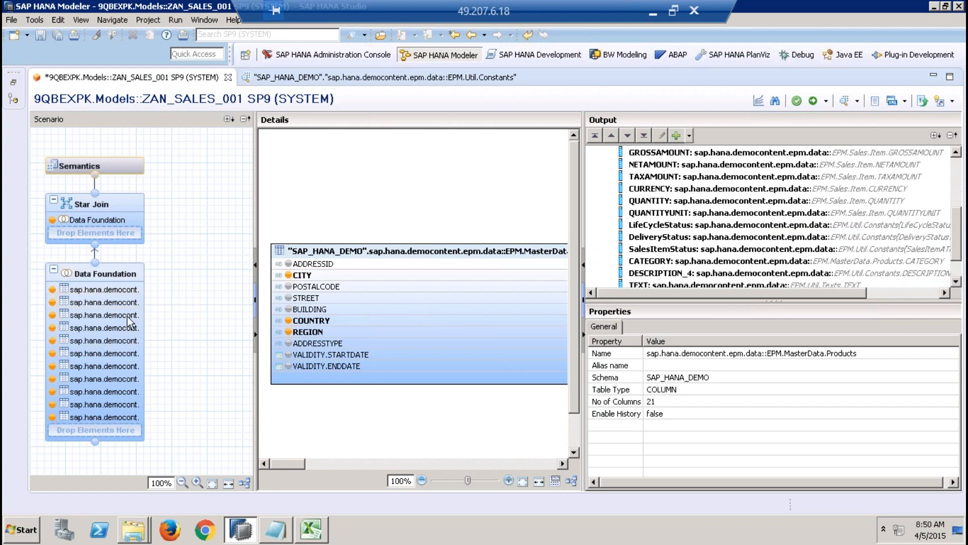
pyautogui.click(111, 272)
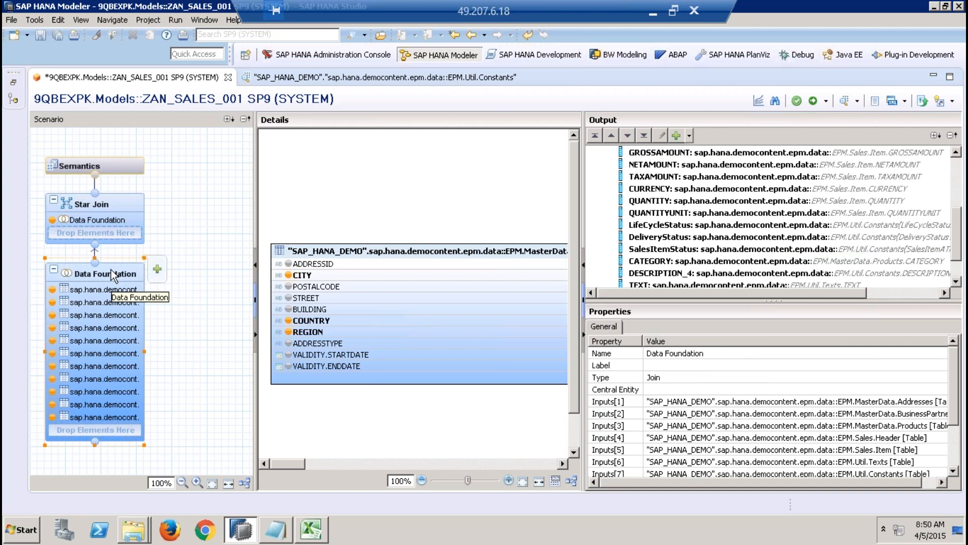
pyautogui.click(818, 273)
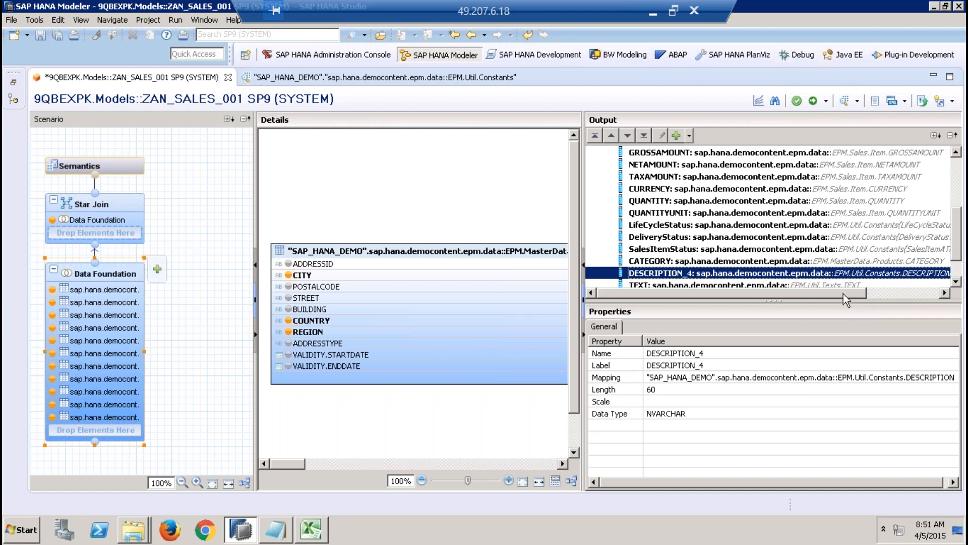
pyautogui.moveTo(843, 292)
pyautogui.mouseDown()
pyautogui.moveTo(888, 291)
pyautogui.moveTo(833, 295)
pyautogui.mouseUp()
pyautogui.click(956, 282)
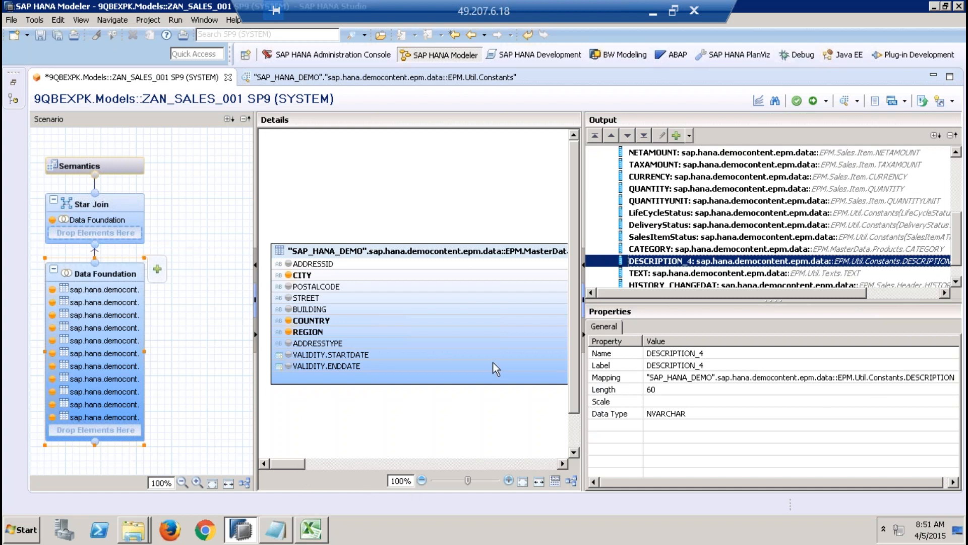
# Step: Examine the Data Foundation join diagram for the EPM.Util.Constants table that supplies DESCRIPTION_4 and the Products table it joins to
pyautogui.moveTo(583, 206); pyautogui.dragTo(751, 186)
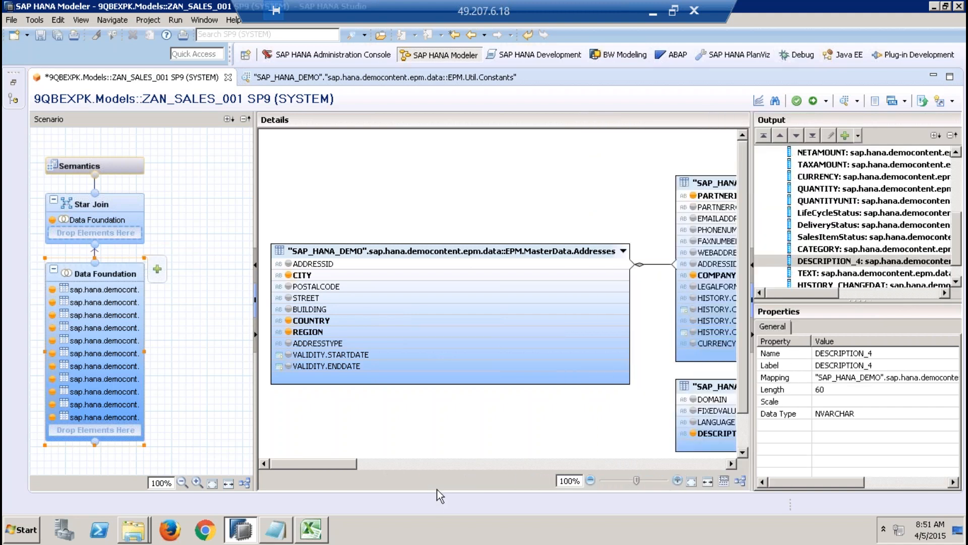
pyautogui.click(438, 462)
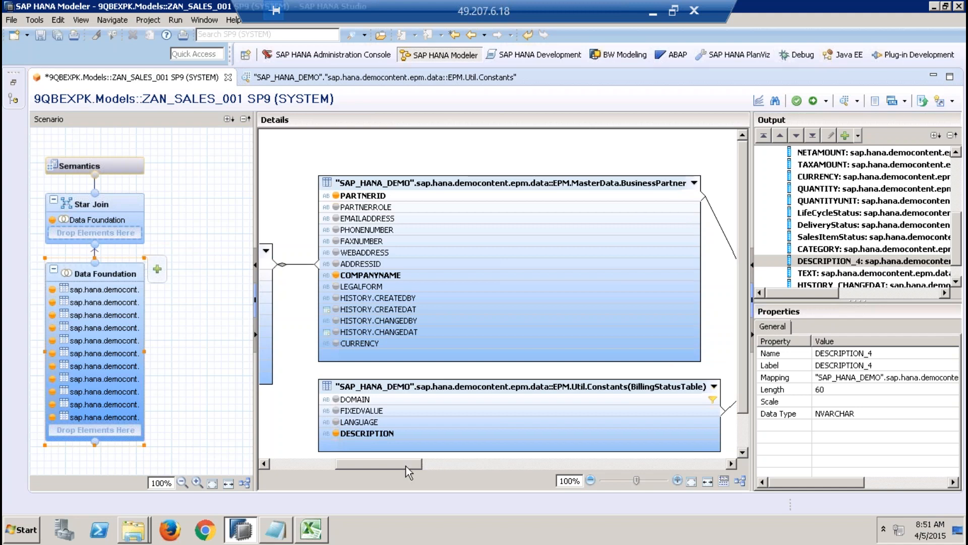
pyautogui.moveTo(389, 465); pyautogui.dragTo(709, 482)
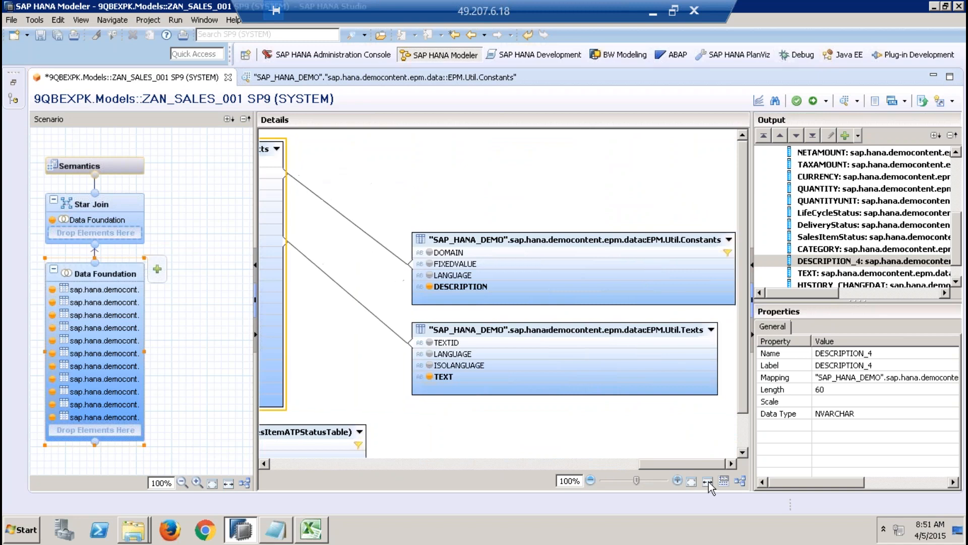
pyautogui.click(535, 240)
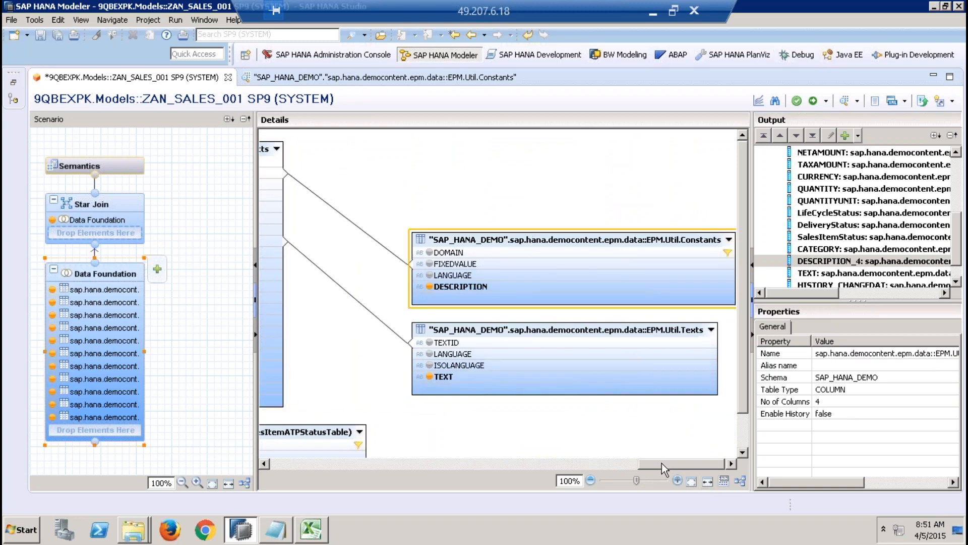
pyautogui.moveTo(637, 463); pyautogui.dragTo(577, 461)
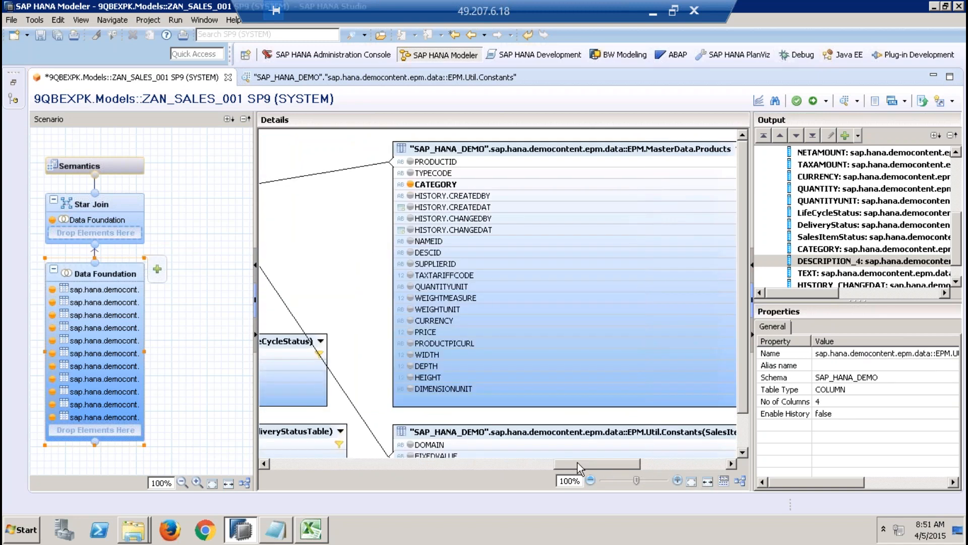
# Step: Rename the Star Join's DESCRIPTION_4 output column to ProductType and give it the same label
pyautogui.click(95, 220)
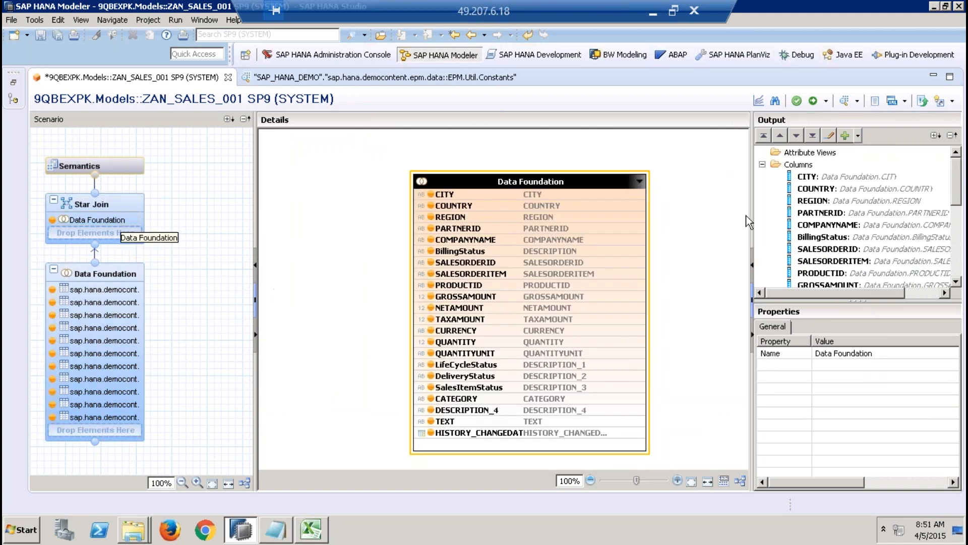
pyautogui.click(960, 257)
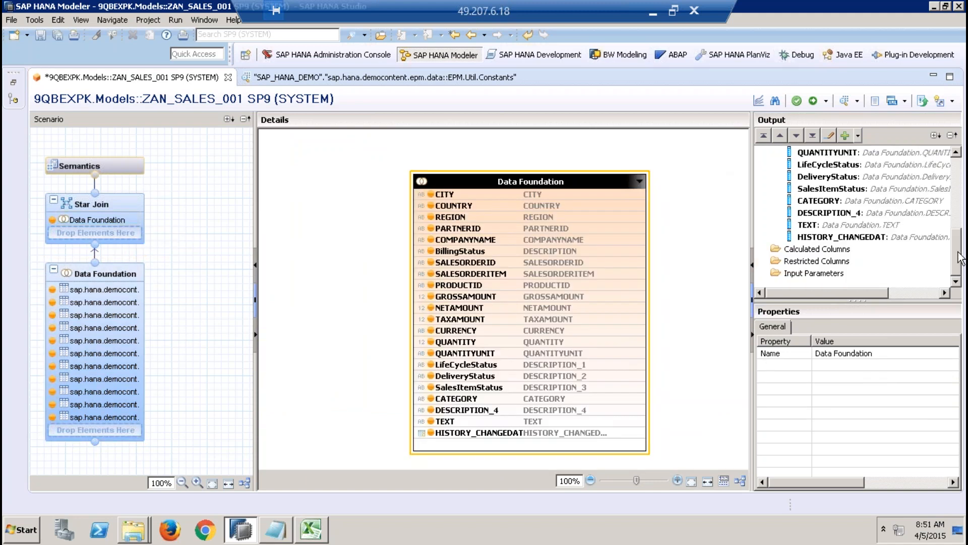
pyautogui.click(882, 213)
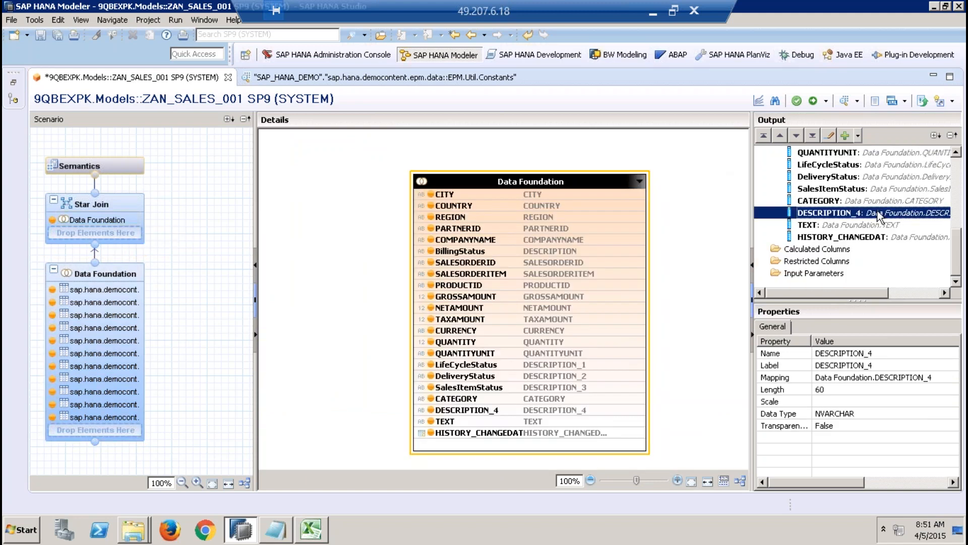
pyautogui.click(863, 353)
pyautogui.write('Pro')
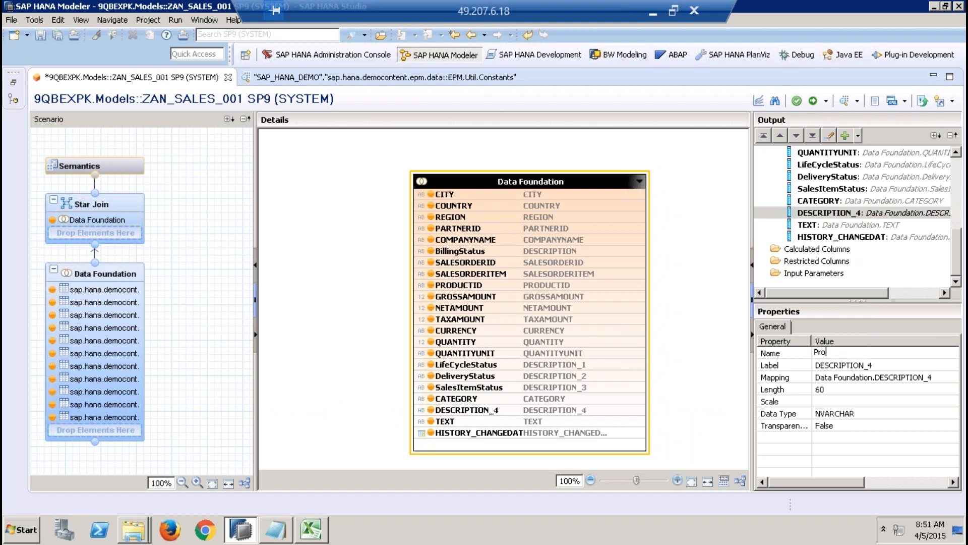
pyautogui.write('ductType')
pyautogui.click(899, 365)
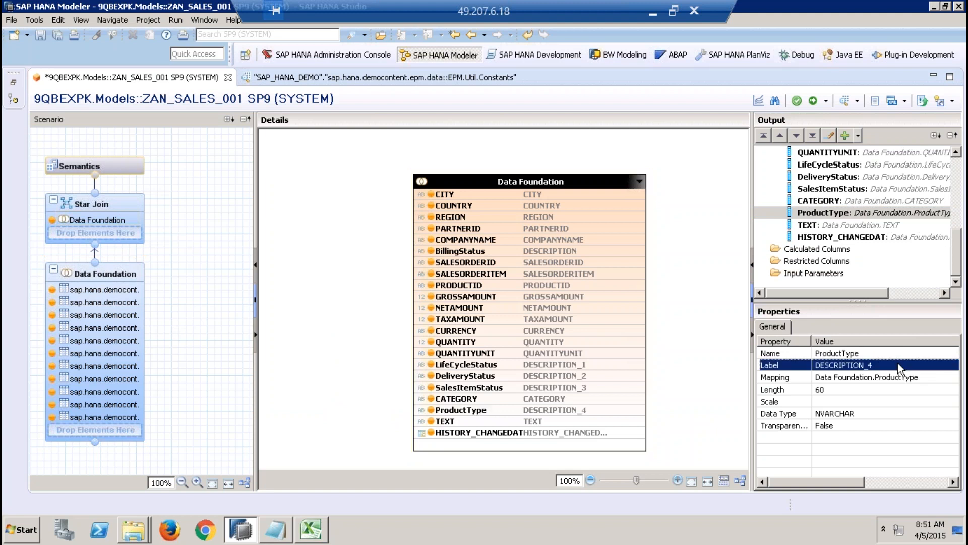
pyautogui.click(899, 365)
pyautogui.write('ProductType')
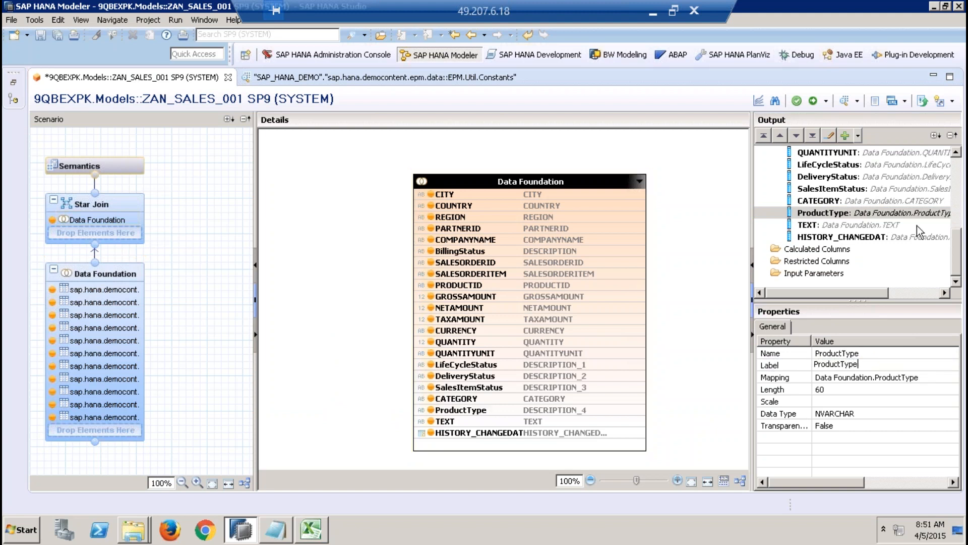
# Step: Set the name and label of the Star Join's TEXT output column to ProductName
pyautogui.click(878, 225)
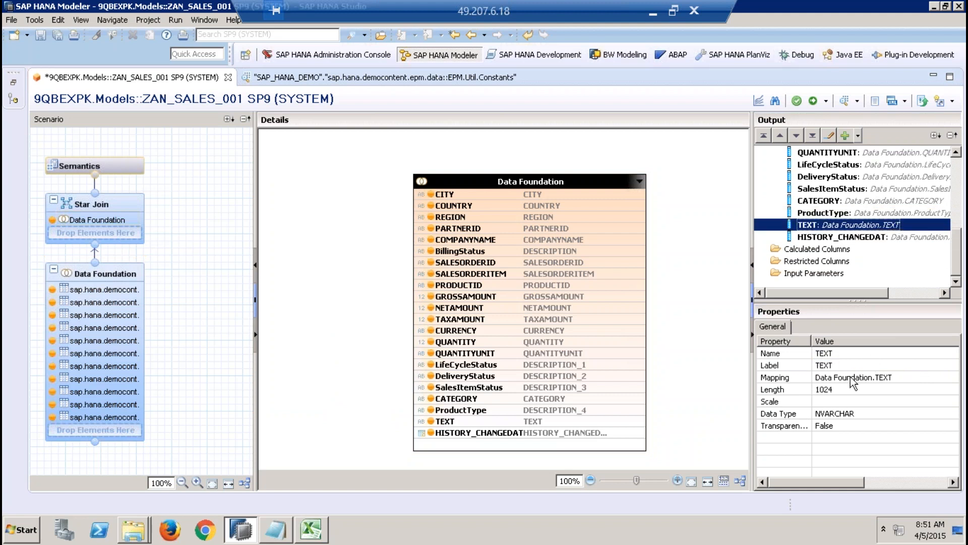
pyautogui.click(841, 353)
pyautogui.write('Pr')
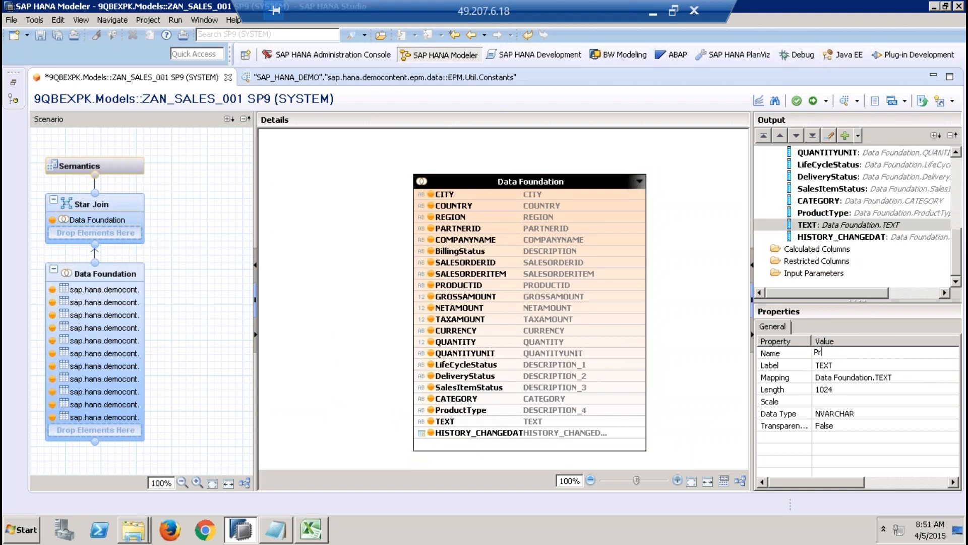
pyautogui.write('oductName')
pyautogui.click(853, 365)
pyautogui.write('ProductName')
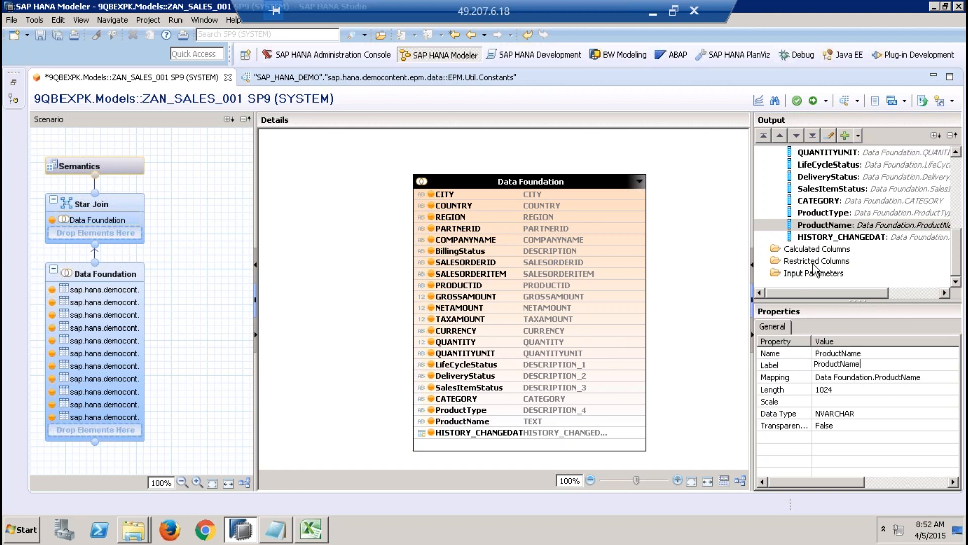
# Step: Change the HISTORY_CHANGEDAT output column's name and label to ChangedDate in the Star Join
pyautogui.click(847, 238)
pyautogui.click(864, 353)
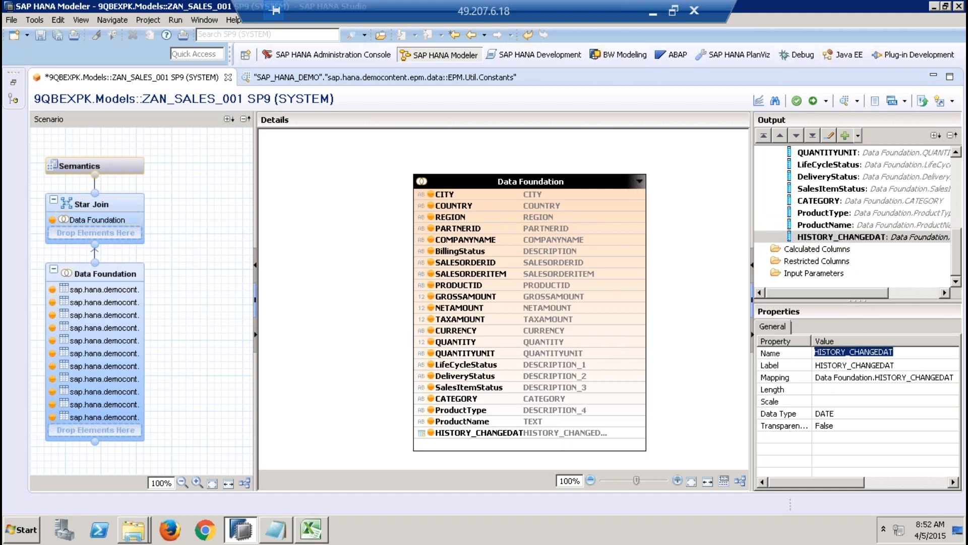
pyautogui.write('ChangedDate')
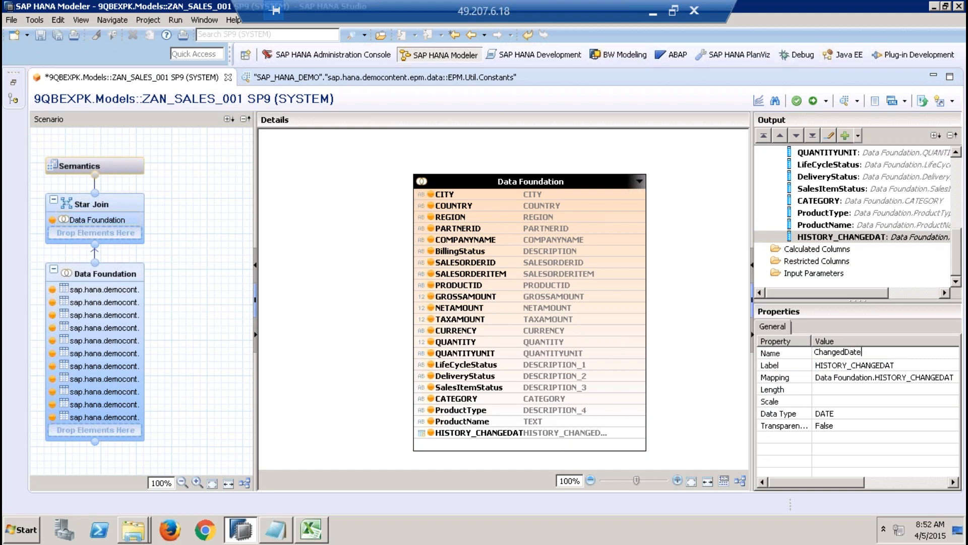
pyautogui.click(900, 365)
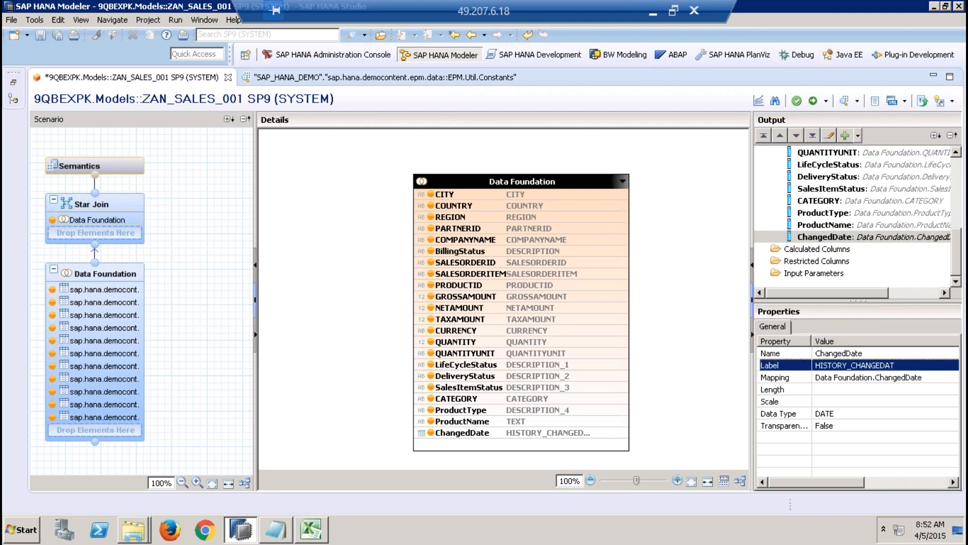
pyautogui.write('ChangedDate')
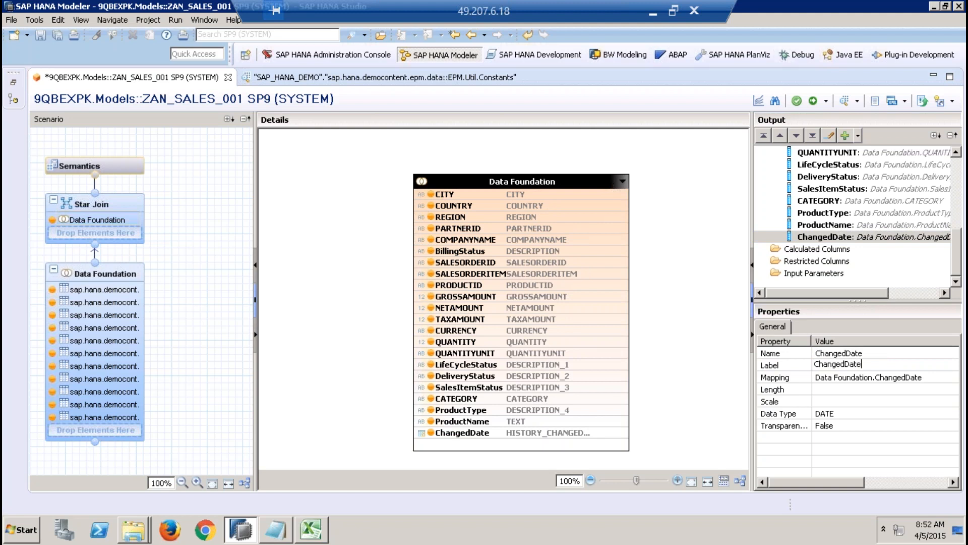
pyautogui.click(917, 416)
pyautogui.moveTo(960, 248); pyautogui.dragTo(962, 175)
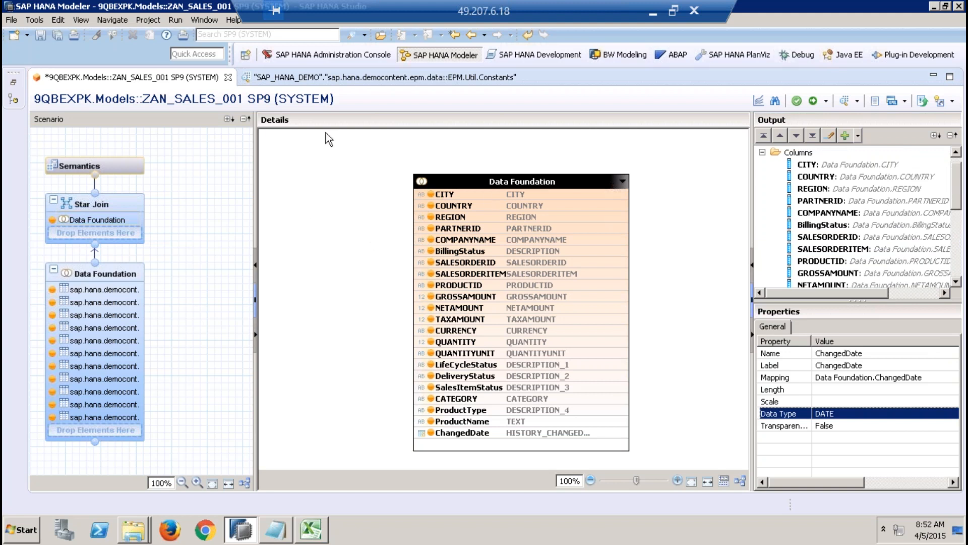
# Step: Display the Semantics node's columns and check the local and shared column tables
pyautogui.click(129, 165)
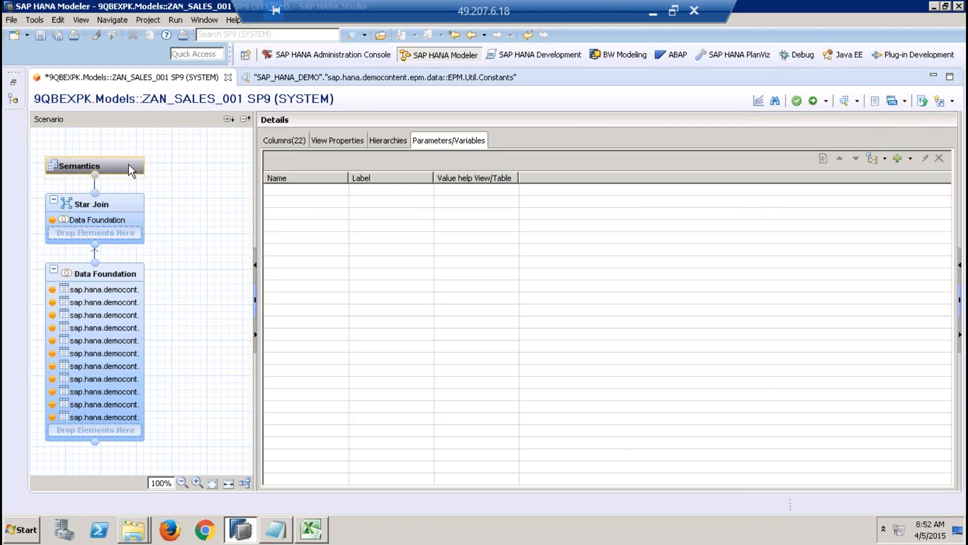
pyautogui.click(277, 141)
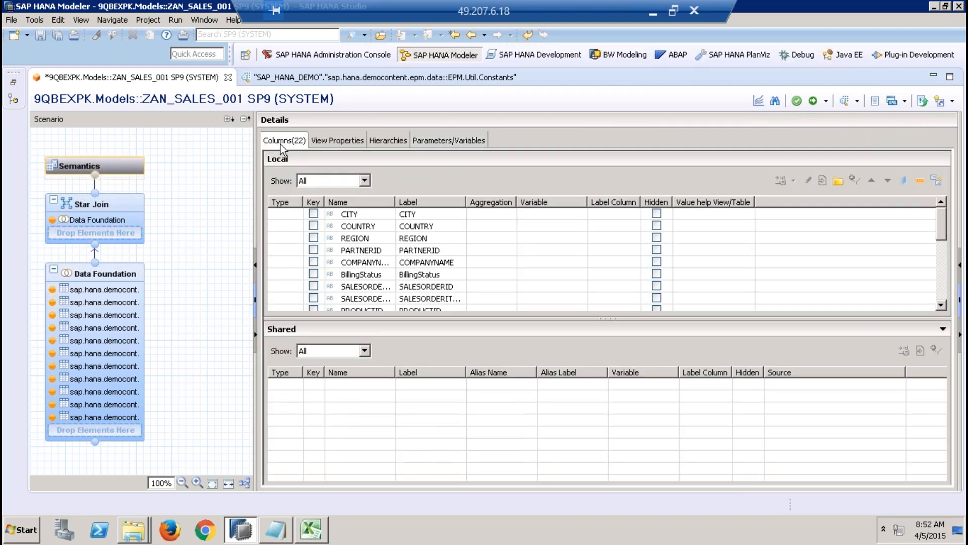
pyautogui.moveTo(432, 317); pyautogui.dragTo(429, 385)
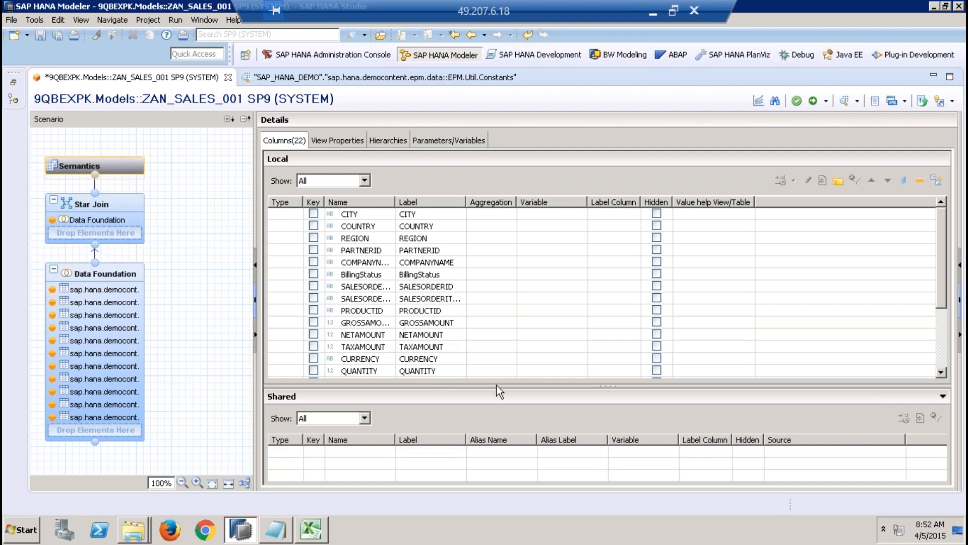
pyautogui.moveTo(496, 384); pyautogui.dragTo(455, 286)
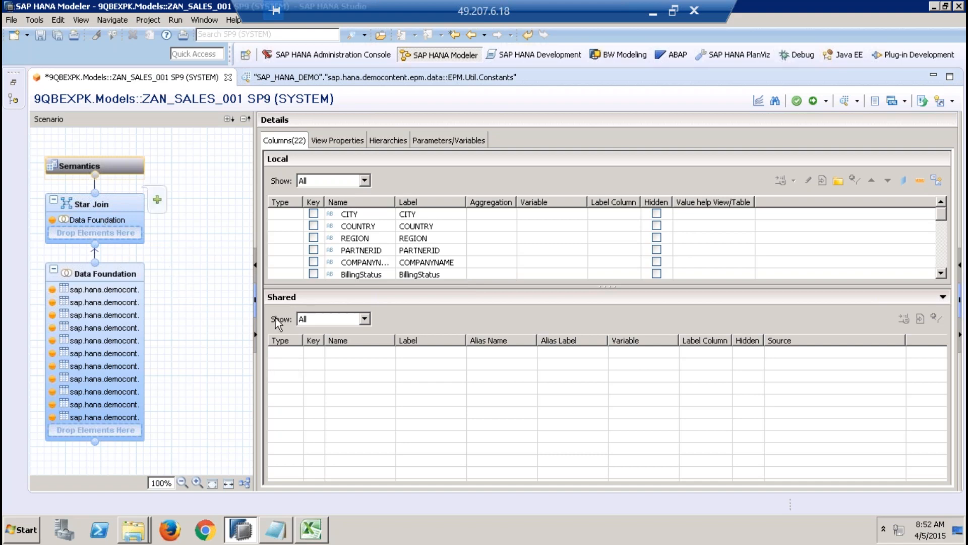
# Step: Inspect the Star Join's output folders, including Calculated Columns and Attribute Views
pyautogui.click(142, 207)
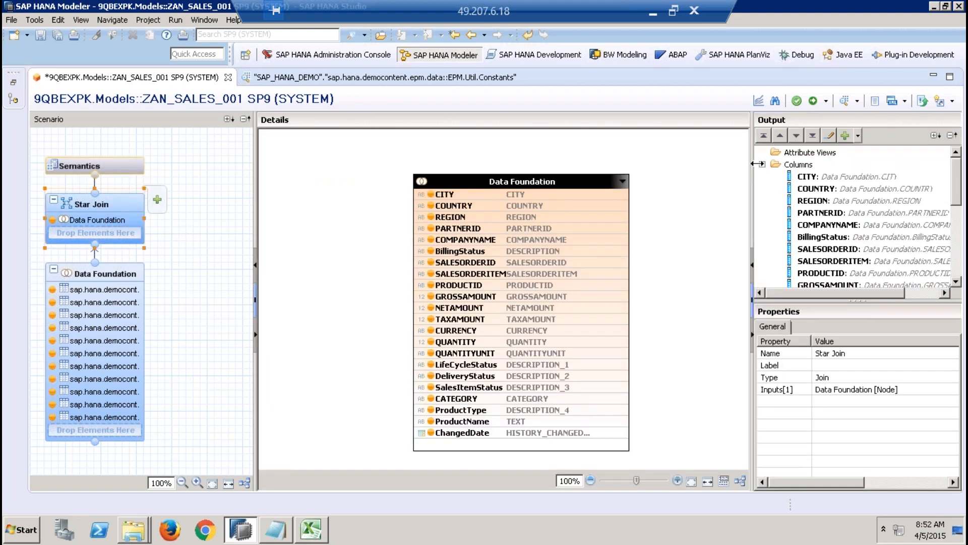
pyautogui.click(762, 165)
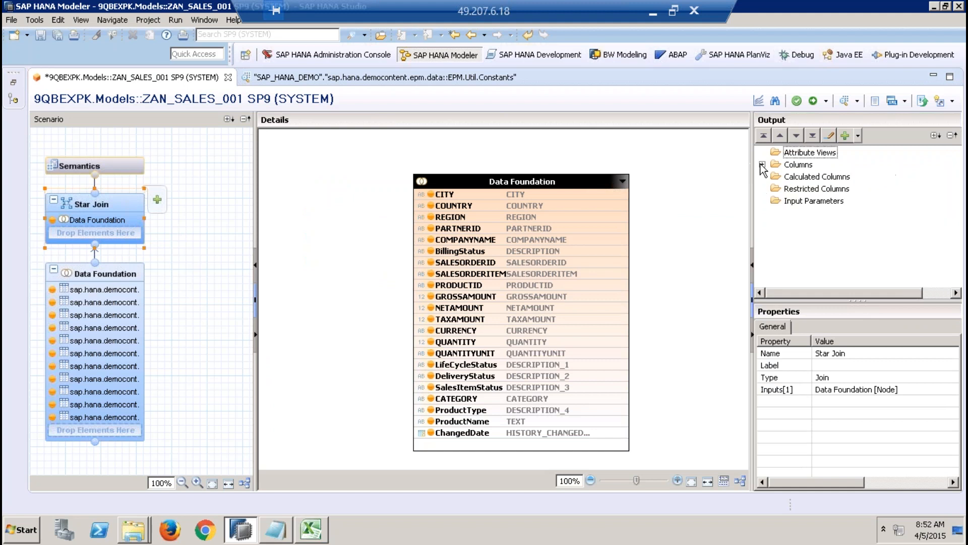
pyautogui.rightClick(803, 178)
pyautogui.click(793, 236)
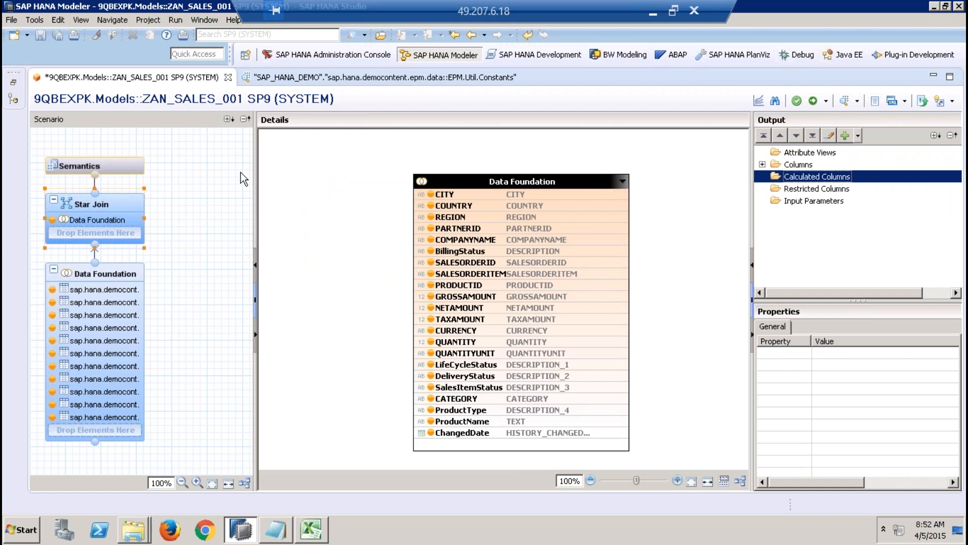
pyautogui.click(793, 154)
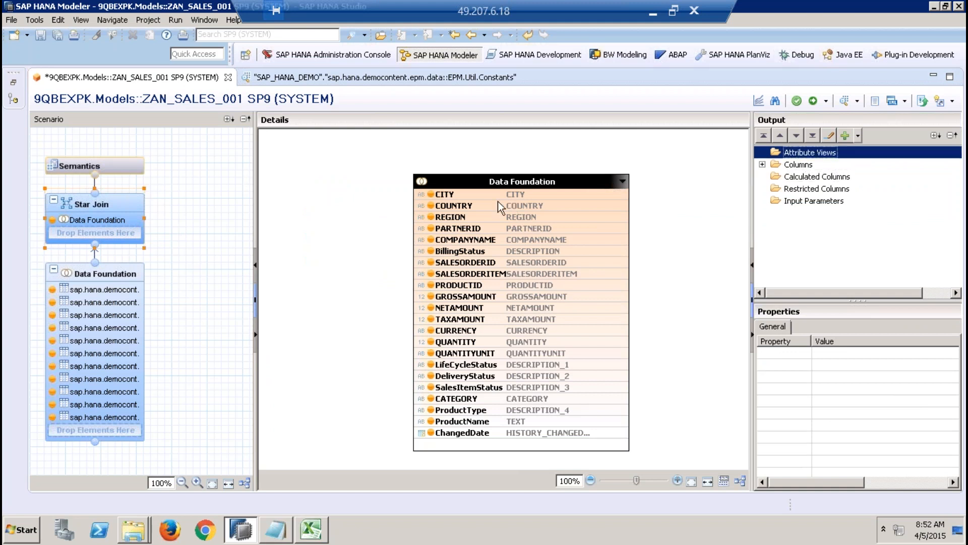
# Step: Enlarge the local columns table in the Semantics node and review the names and labels of all its columns
pyautogui.click(135, 169)
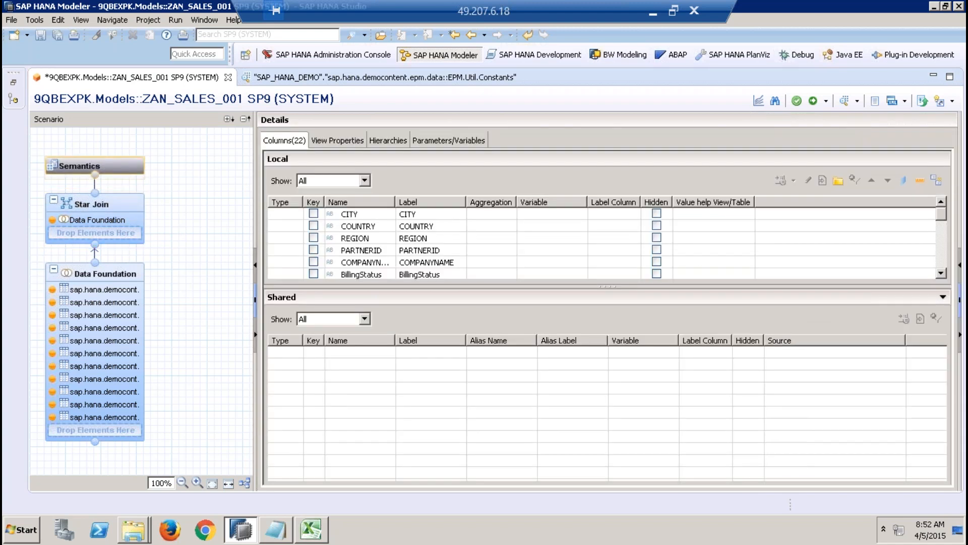
pyautogui.moveTo(852, 287); pyautogui.dragTo(847, 460)
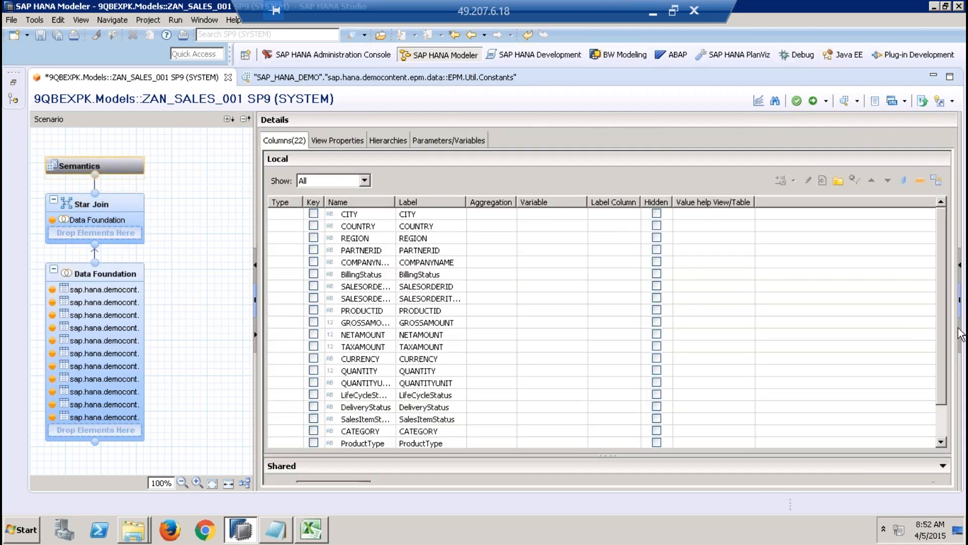
pyautogui.scroll(-1, 937, 293)
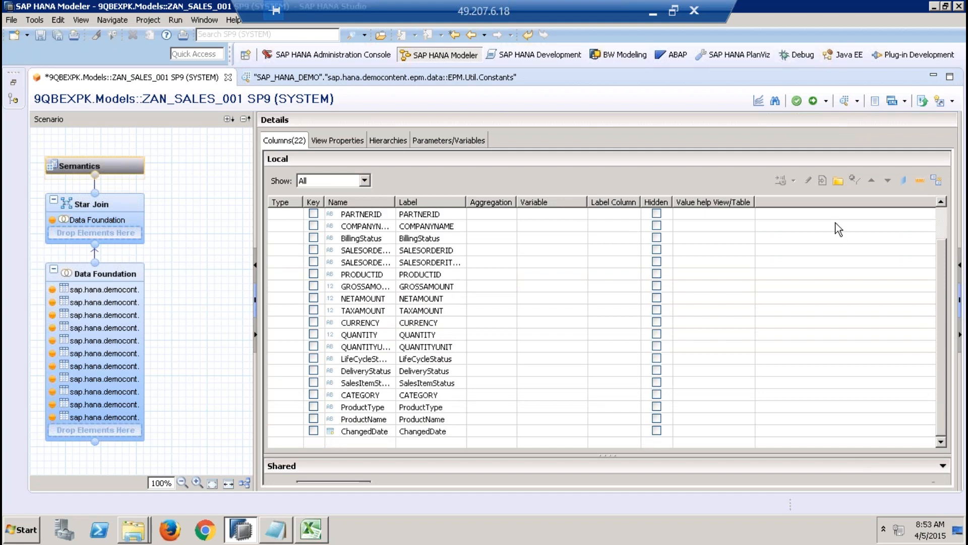
pyautogui.click(939, 215)
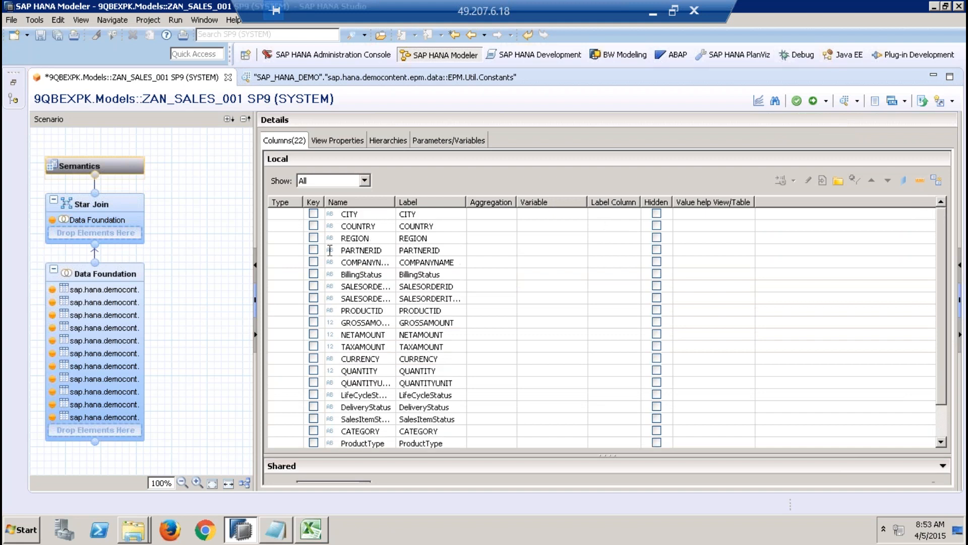
# Step: Set the CITY column's type to Attribute and try to auto-assign types to the remaining local columns
pyautogui.click(297, 216)
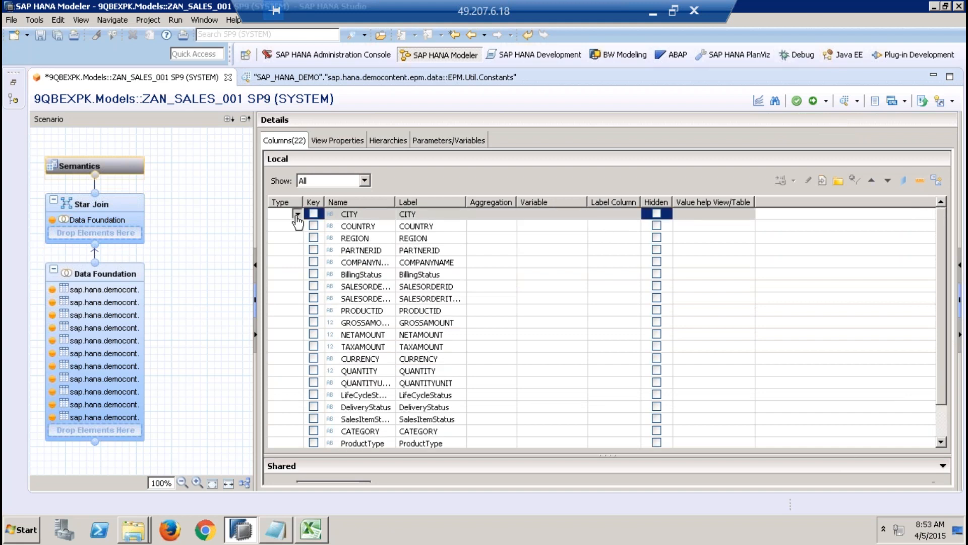
pyautogui.click(297, 213)
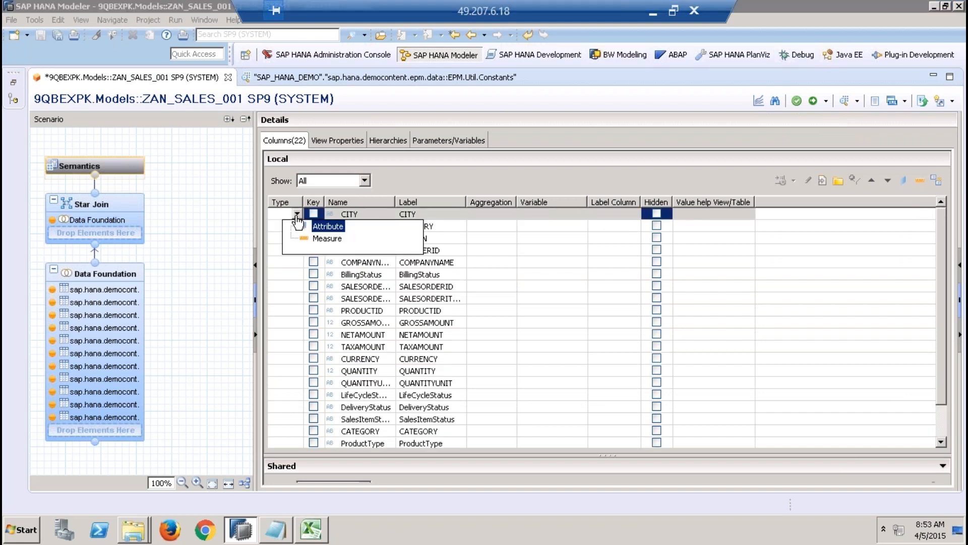
pyautogui.click(326, 228)
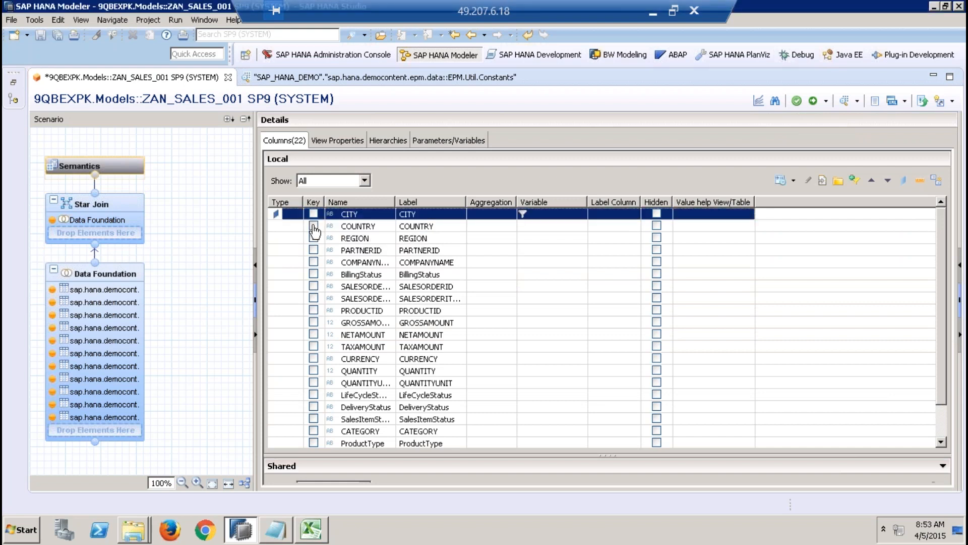
pyautogui.click(935, 182)
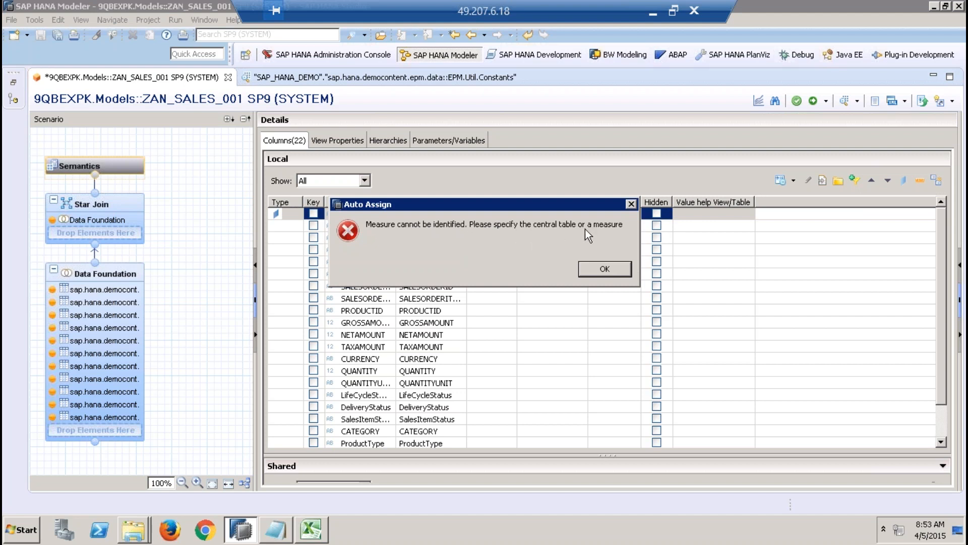
pyautogui.click(606, 269)
# Step: Inspect the Data Foundation's Sales.Header and Sales.Item tables and their properties to identify the central table
pyautogui.click(110, 270)
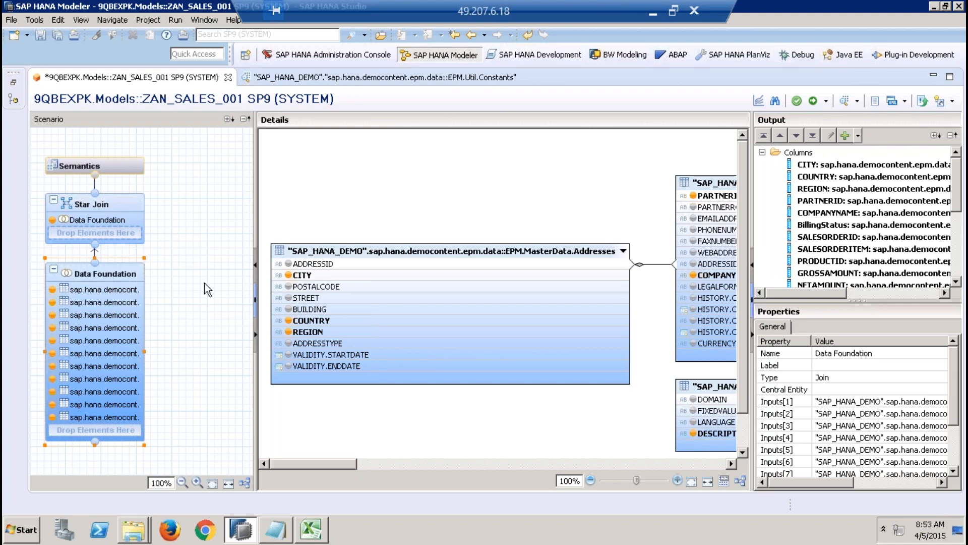
pyautogui.moveTo(350, 464); pyautogui.dragTo(549, 472)
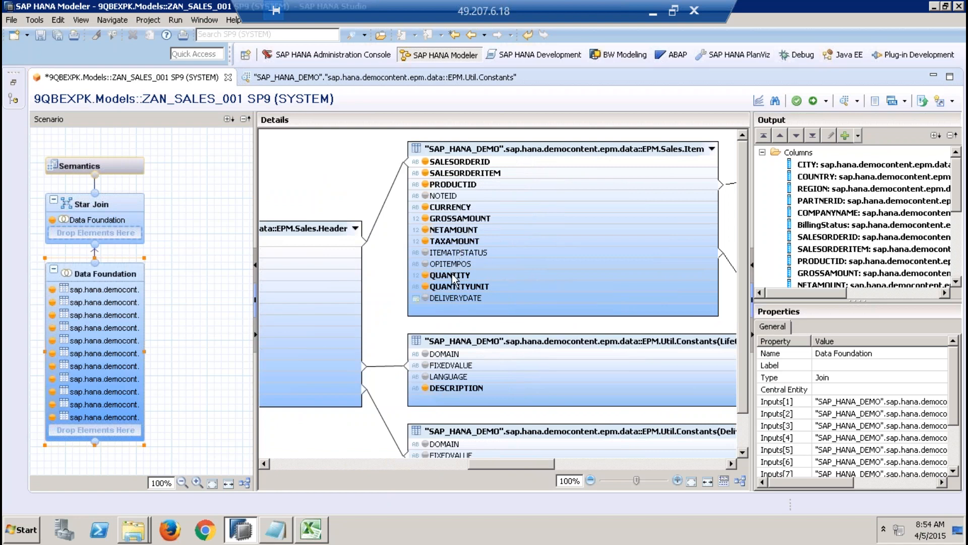
pyautogui.moveTo(454, 278)
pyautogui.moveTo(751, 194); pyautogui.dragTo(597, 208)
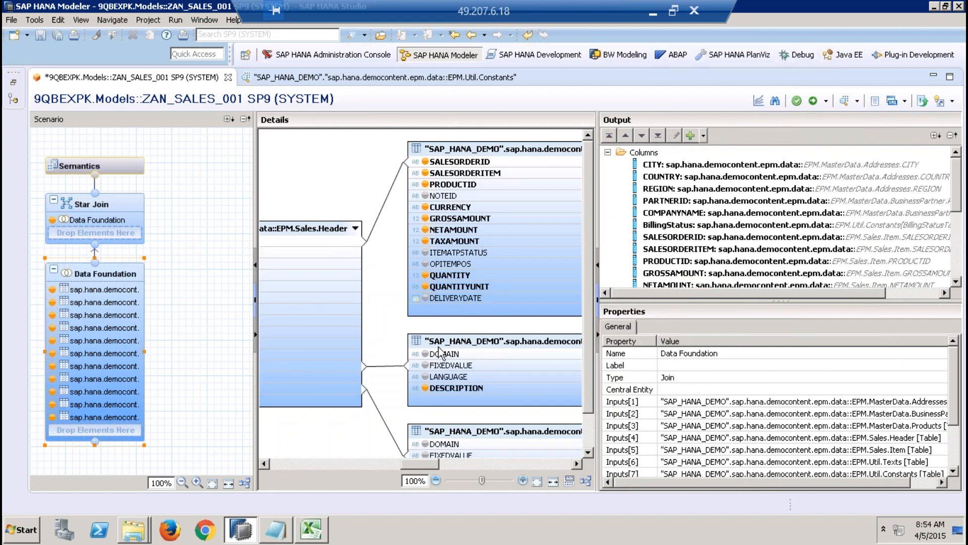
pyautogui.click(326, 233)
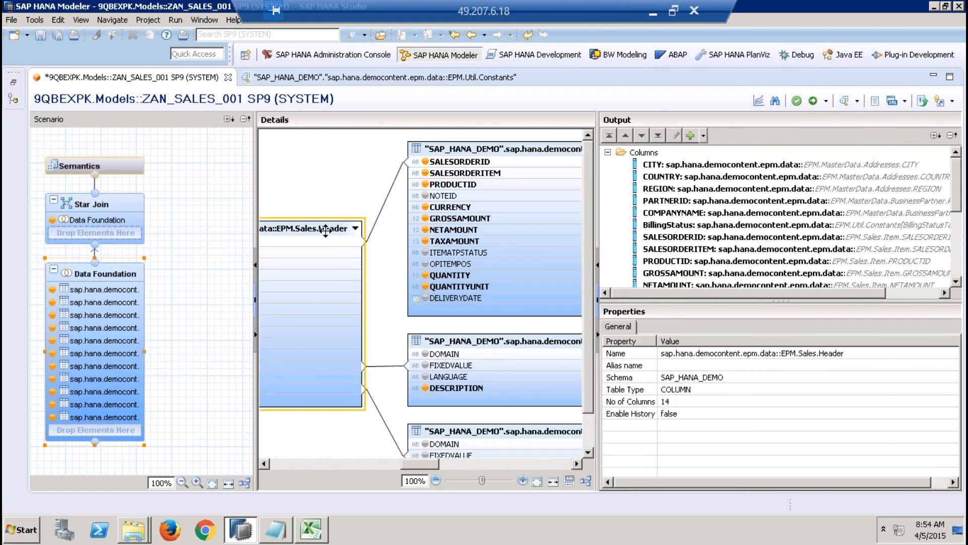
pyautogui.click(519, 211)
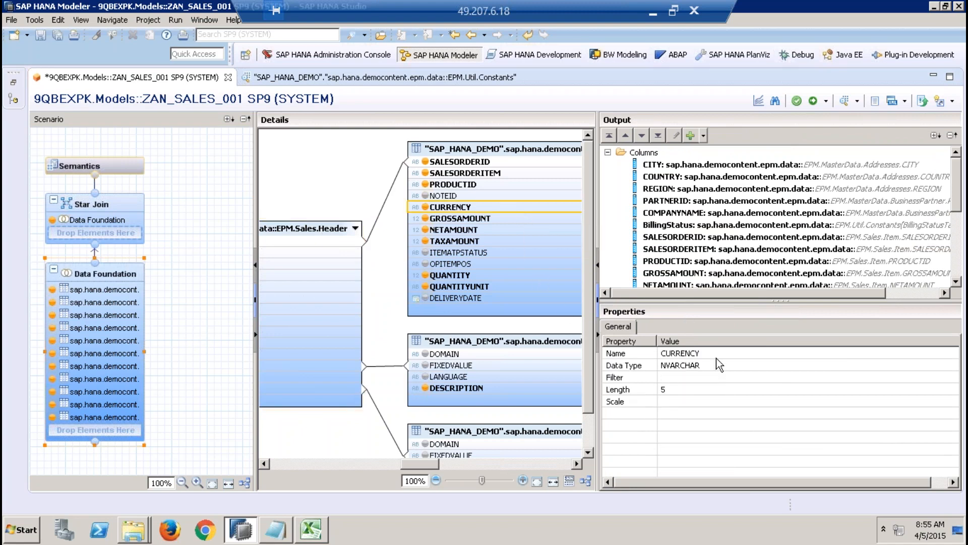
pyautogui.click(192, 322)
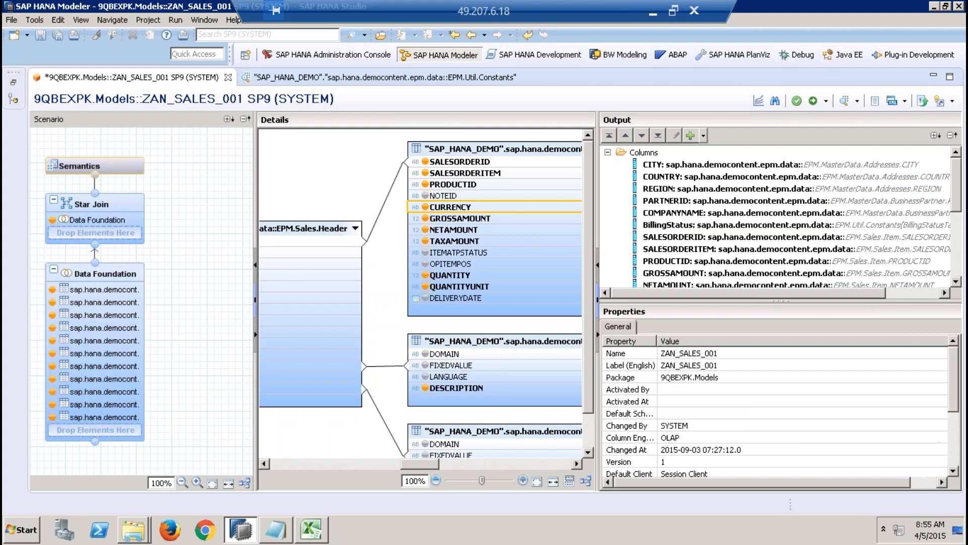
# Step: Set the Data Foundation's Central Entity to "SAP_HANA_DEMO".sap.hana.democontent.epm.data::EPM.Sales.Item
pyautogui.click(122, 271)
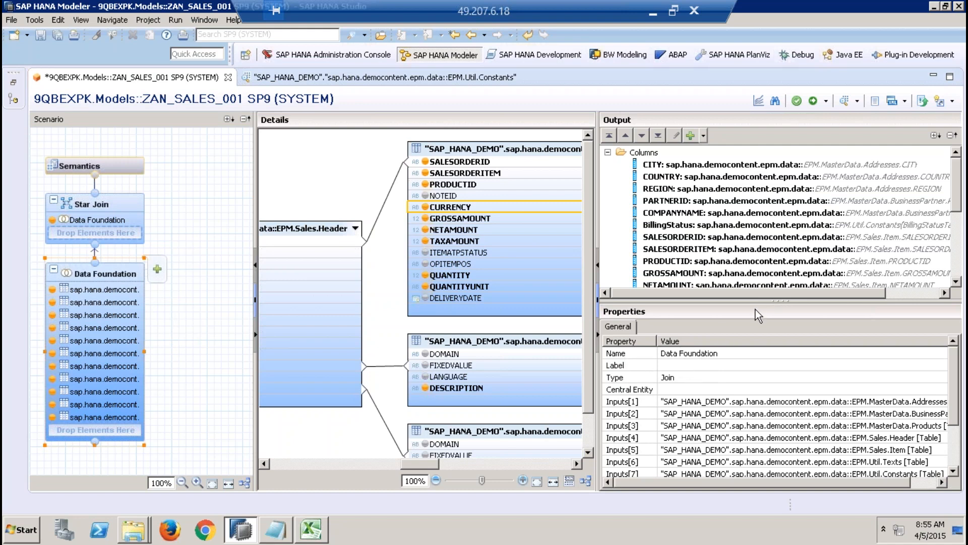
pyautogui.moveTo(762, 303); pyautogui.dragTo(735, 228)
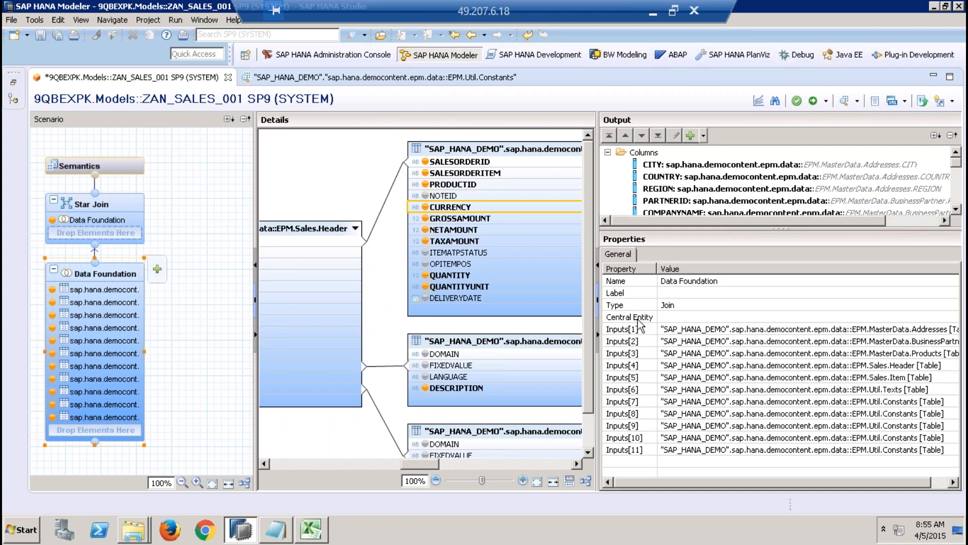
pyautogui.click(686, 317)
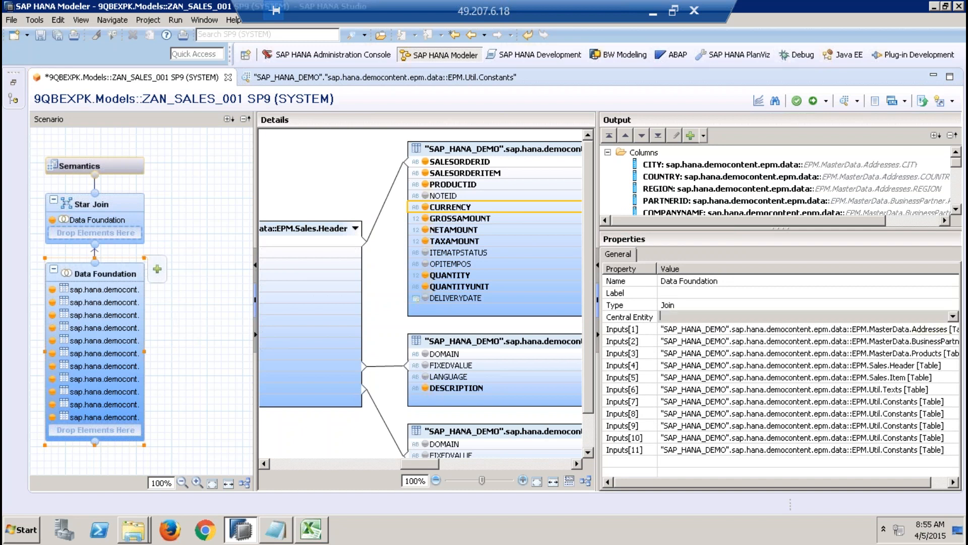
pyautogui.click(953, 317)
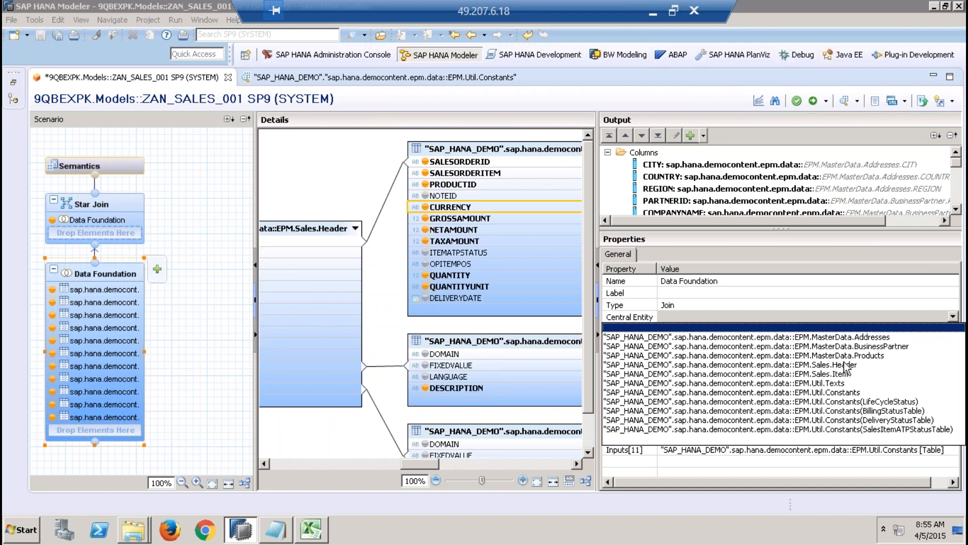
pyautogui.click(654, 12)
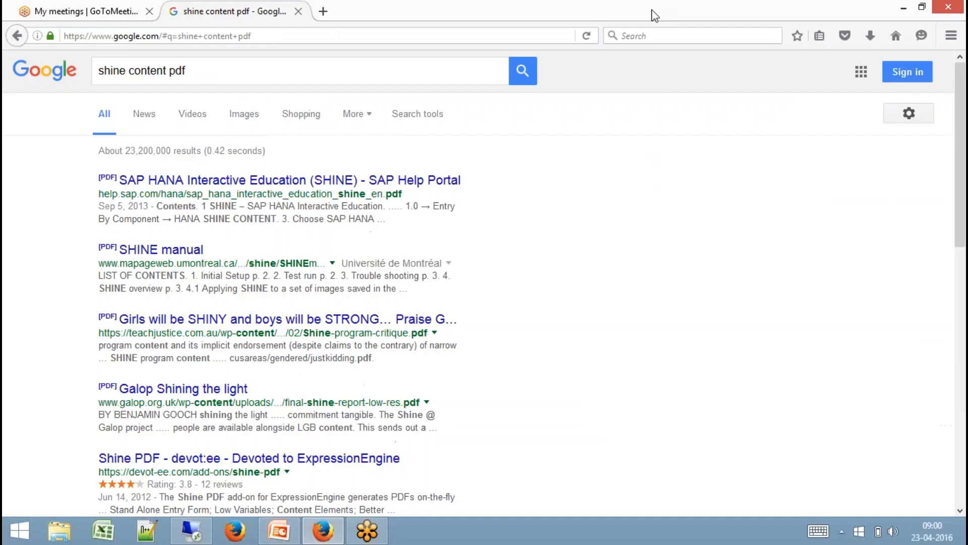
pyautogui.click(193, 532)
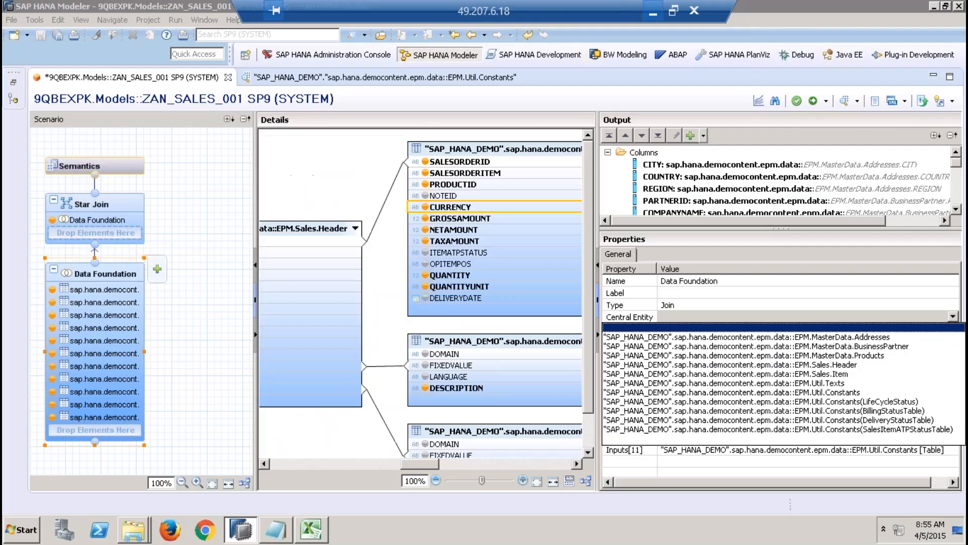
pyautogui.click(952, 318)
pyautogui.click(952, 318)
pyautogui.click(849, 374)
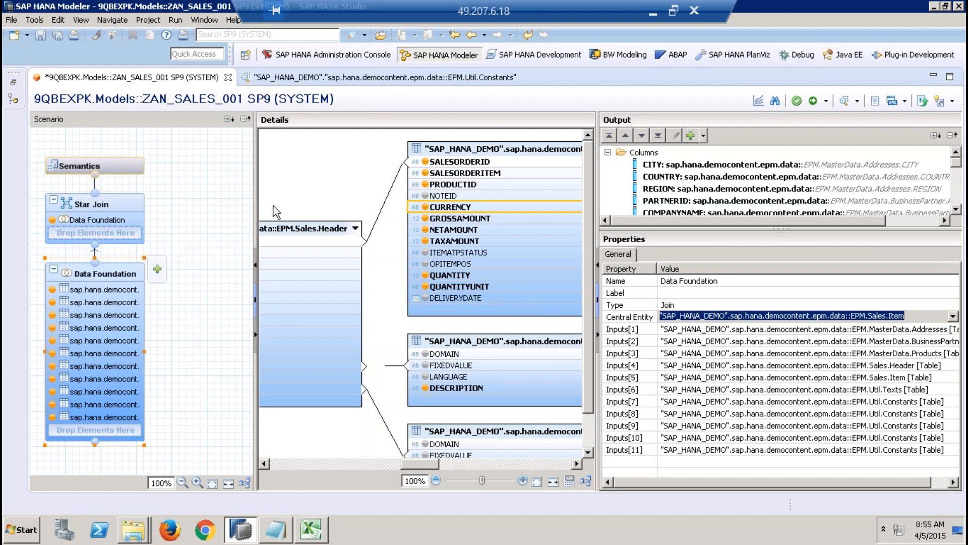
# Step: Auto-assign attribute and measure types to all local columns in the Semantics node
pyautogui.click(132, 167)
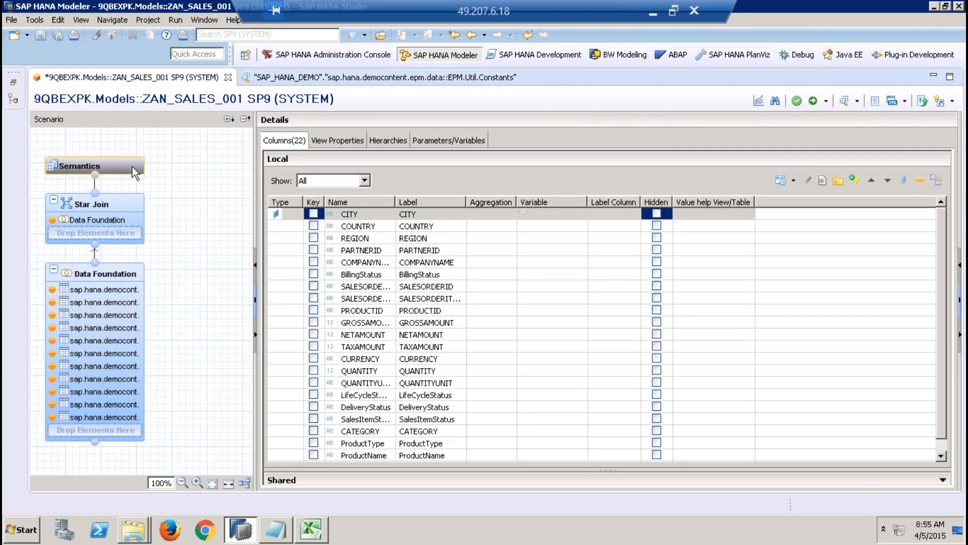
pyautogui.click(937, 180)
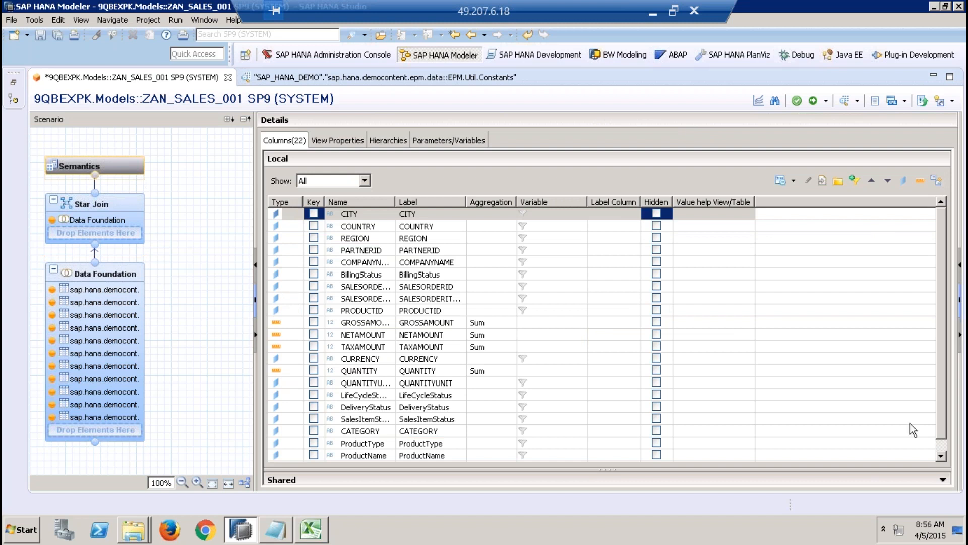
pyautogui.click(945, 456)
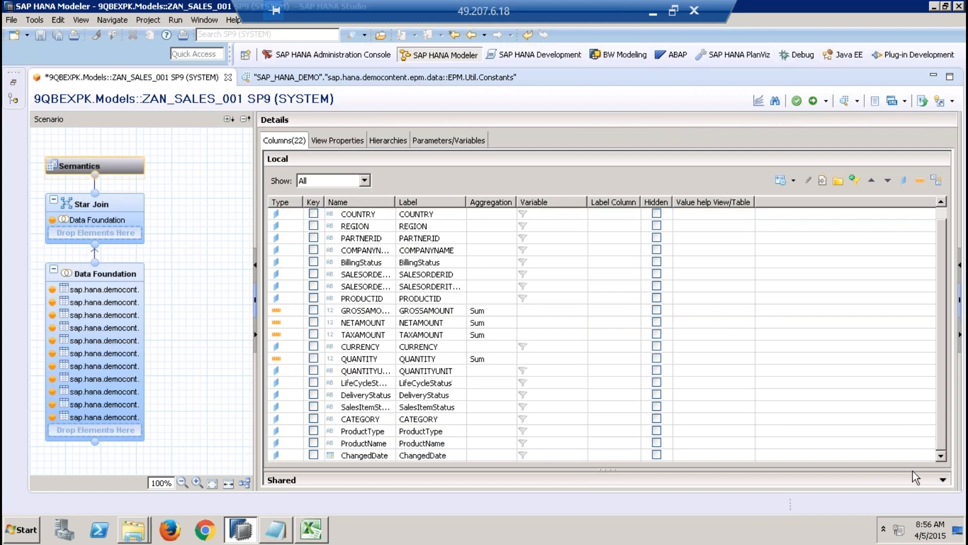
# Step: Review the shared columns, view properties, hierarchies and parameters in Semantics, and save and activate the ZAN_SALES_001 view
pyautogui.moveTo(912, 471); pyautogui.dragTo(862, 301)
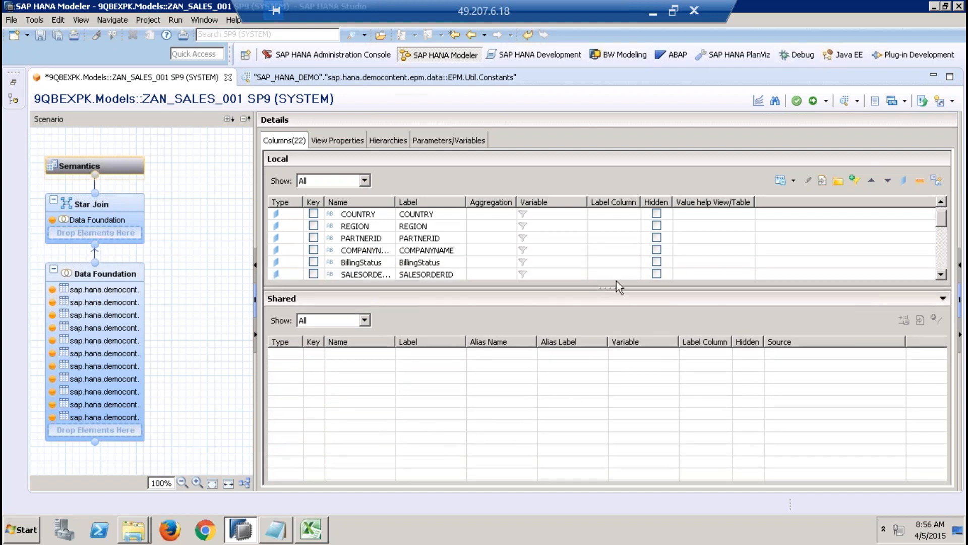
pyautogui.moveTo(619, 288); pyautogui.dragTo(619, 312)
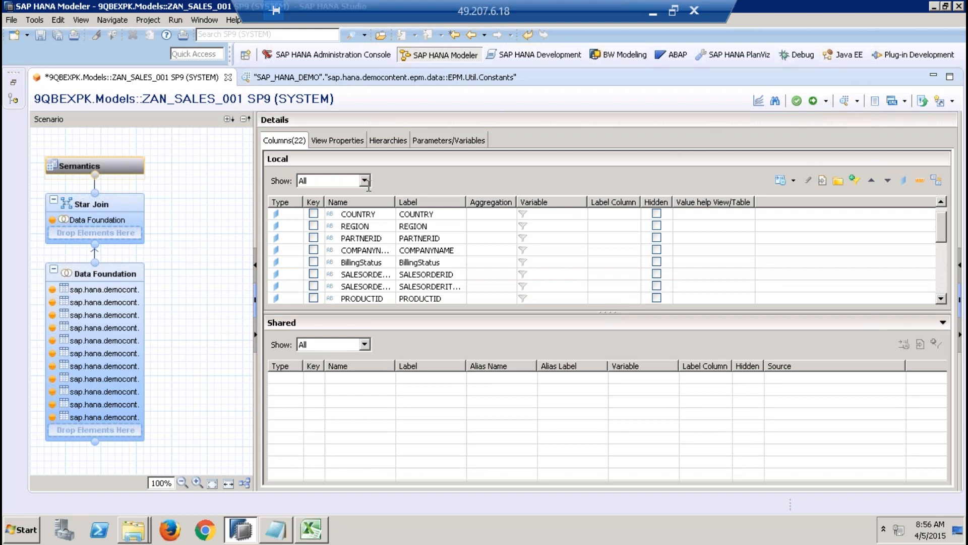
pyautogui.click(344, 143)
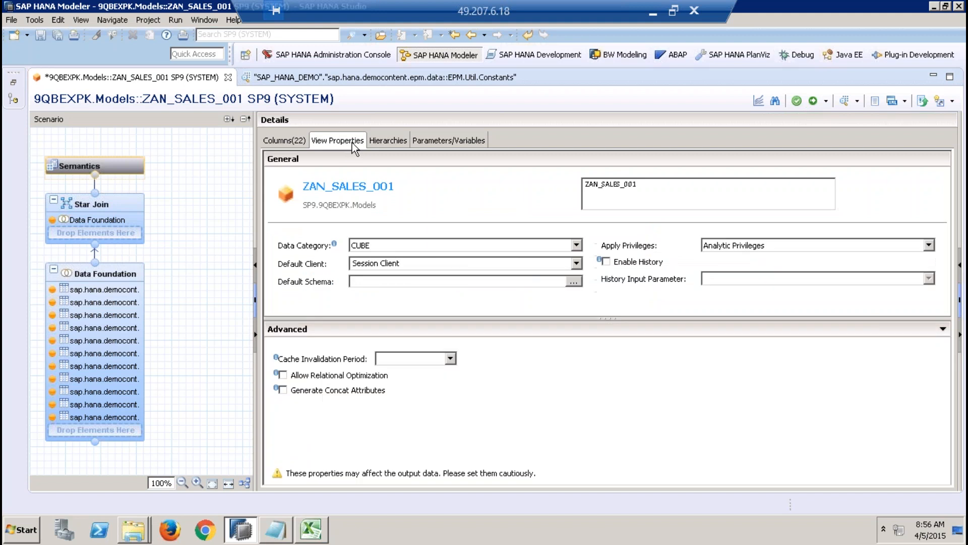
pyautogui.click(397, 142)
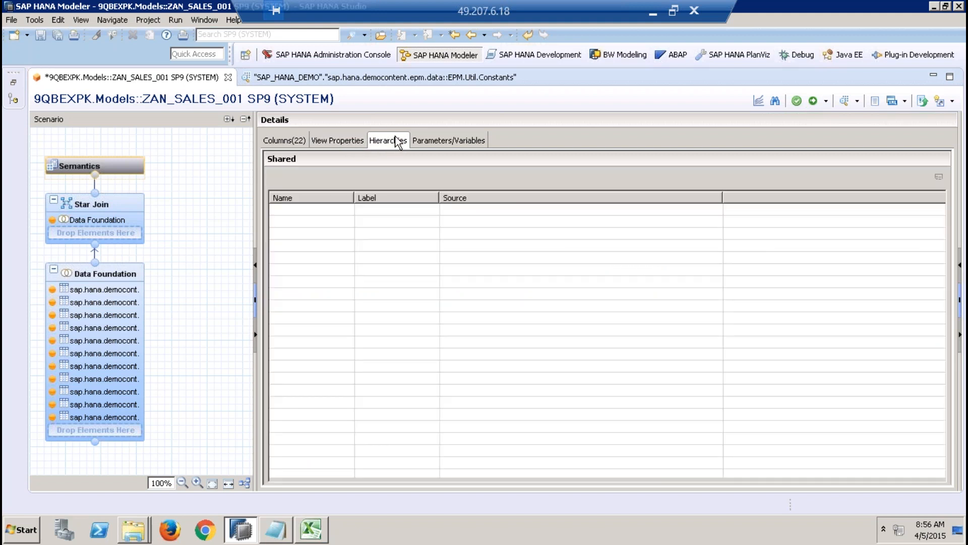
pyautogui.click(441, 138)
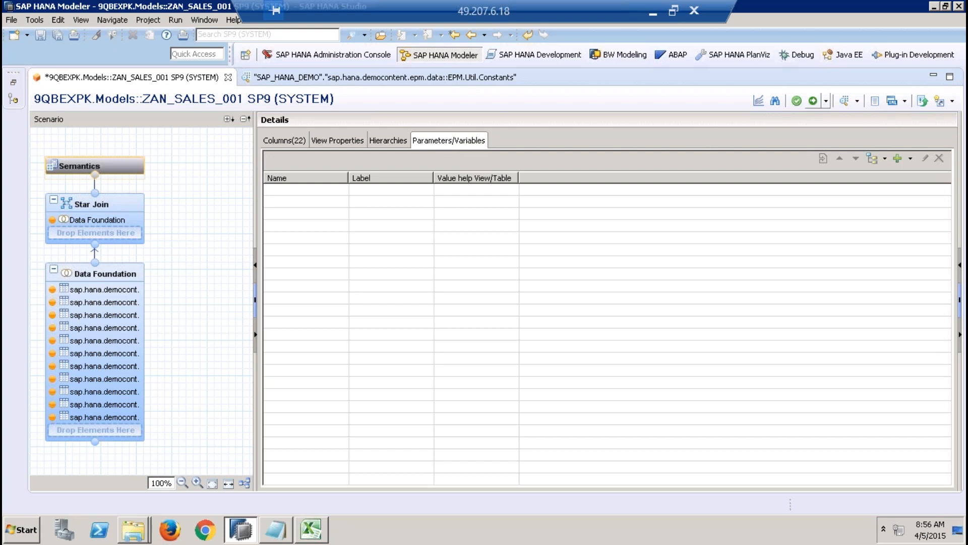
pyautogui.click(813, 101)
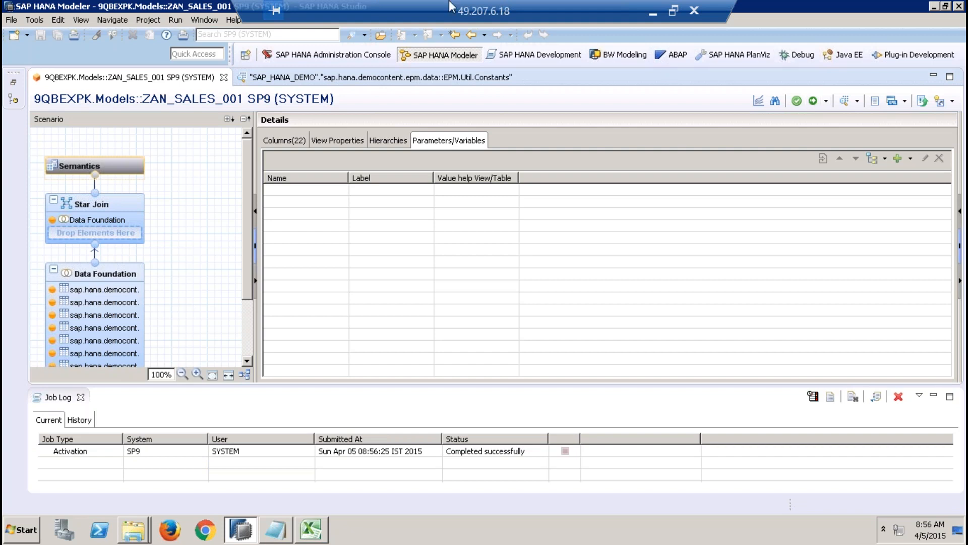
# Step: Filter the catalog schemas by _sys_bic, expand the _SYS_BIC schema, and collapse the Users list in the system tree
pyautogui.click(15, 84)
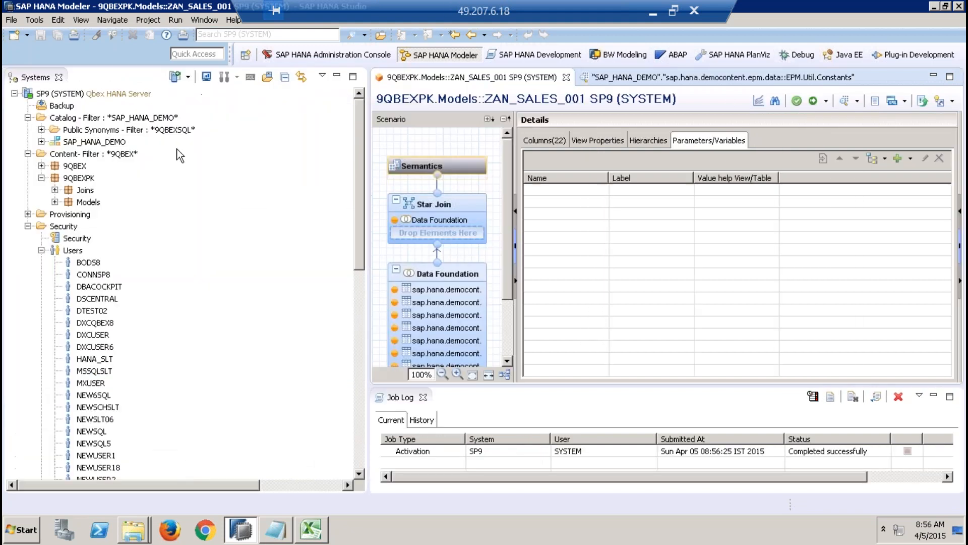
pyautogui.rightClick(123, 121)
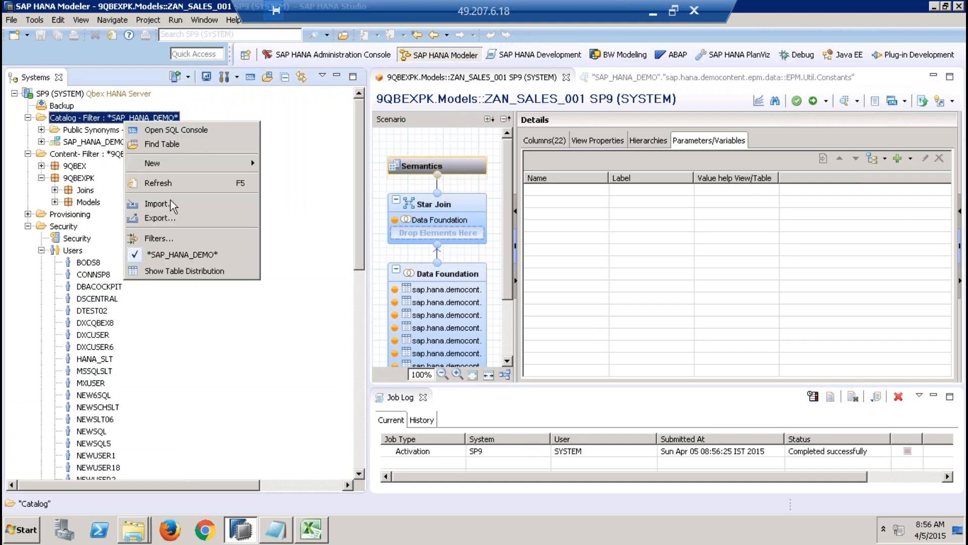
pyautogui.click(156, 239)
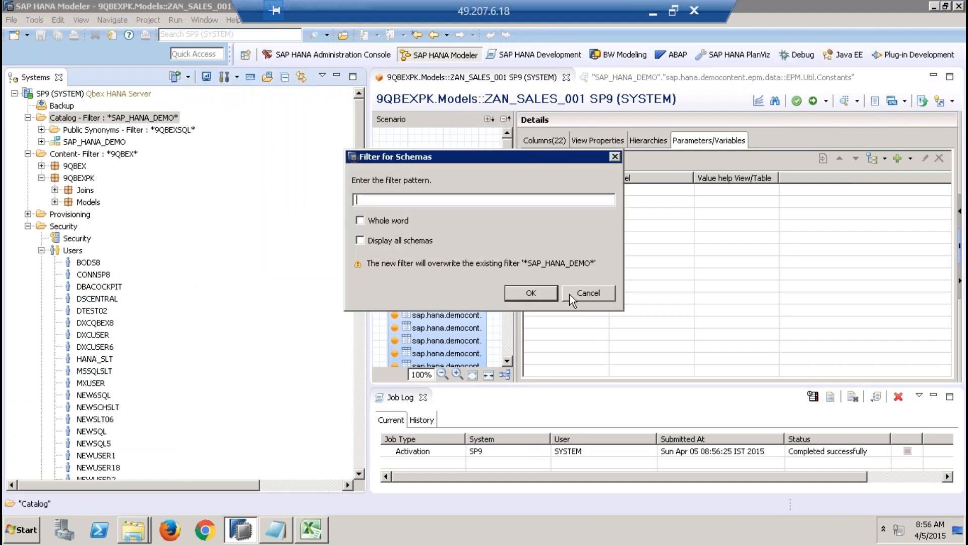
pyautogui.write('_sys_bic')
pyautogui.press('Return')
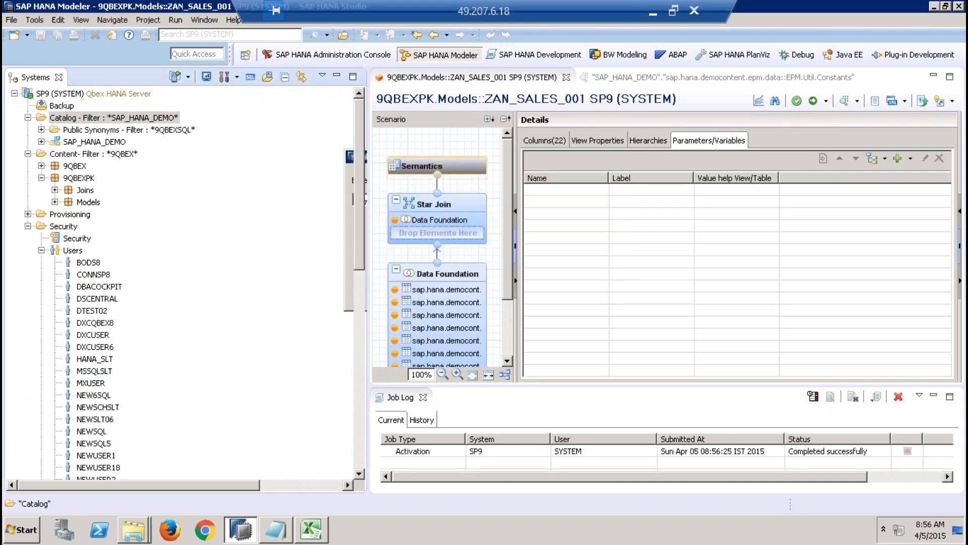
pyautogui.click(42, 142)
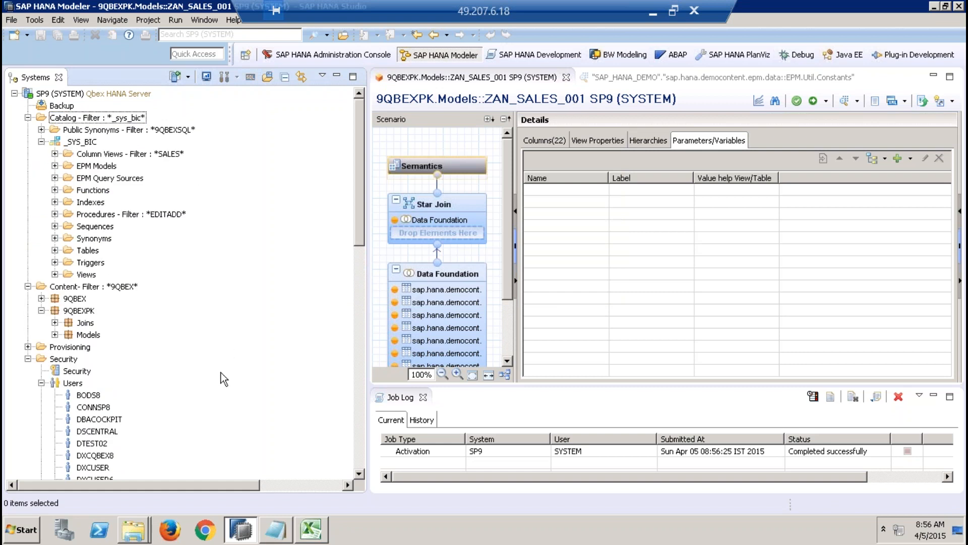
pyautogui.click(42, 383)
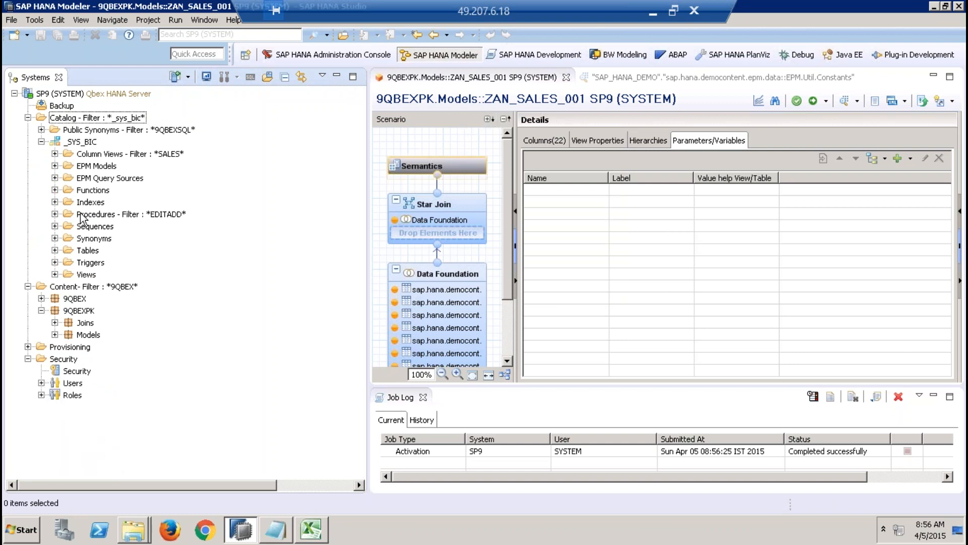
# Step: Filter the _SYS_BIC column views by ZAN_SALES_001, expand them, and select the 9QBEXPK.Models/ZAN_SALES_001 view
pyautogui.click(112, 157)
pyautogui.rightClick(112, 156)
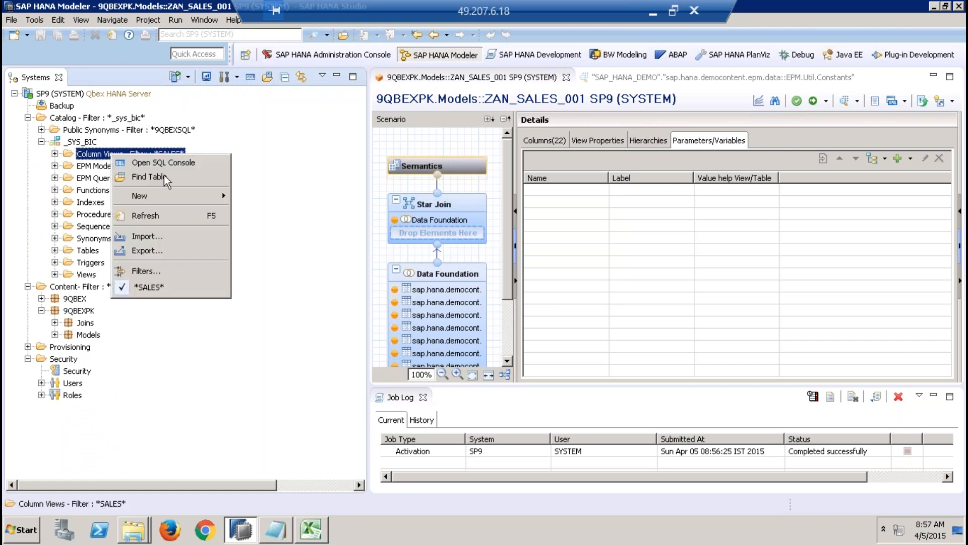
pyautogui.click(157, 272)
pyautogui.write('Z')
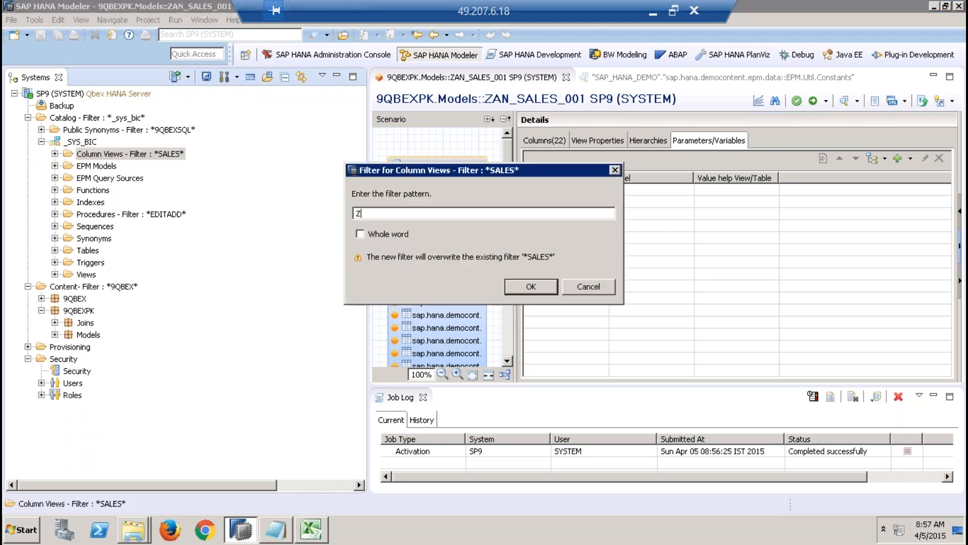
pyautogui.write('AN_SALES_001')
pyautogui.press('Return')
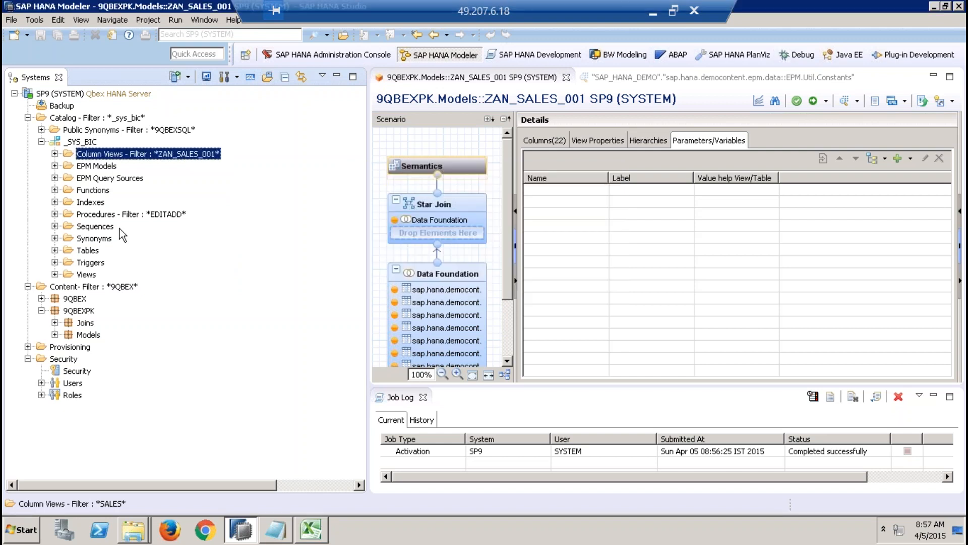
pyautogui.click(55, 154)
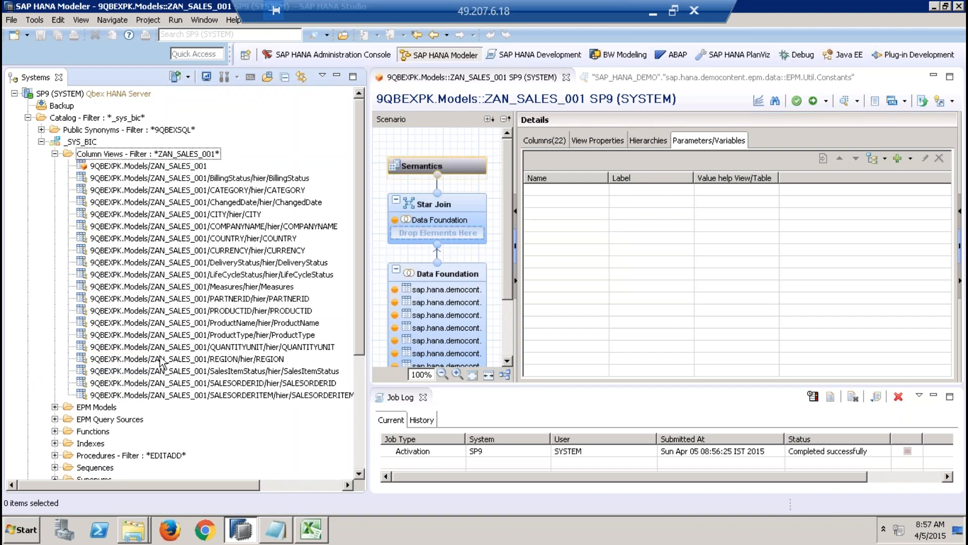
pyautogui.click(83, 167)
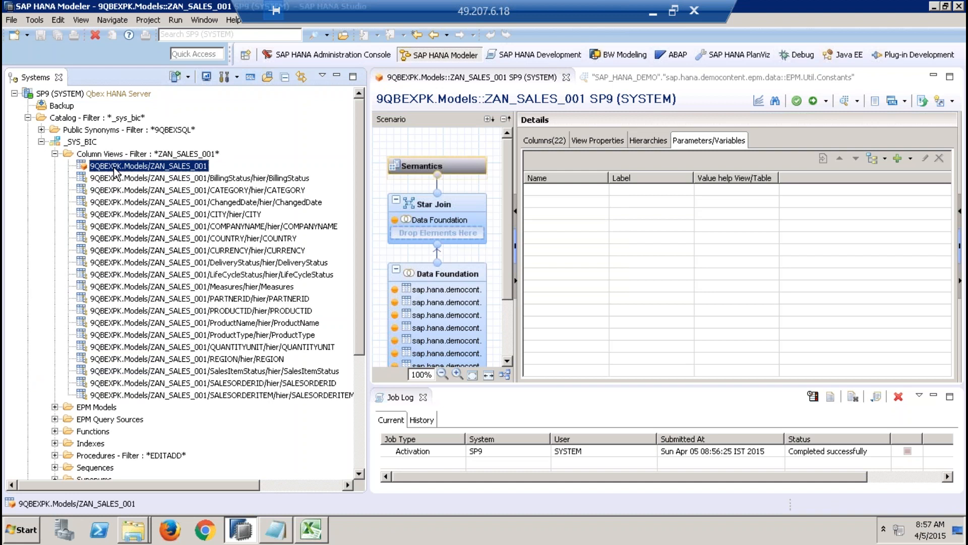
# Step: Close the Job Log and launch Analysis for Microsoft Excel from the SAP BusinessObjects Analysis programs
pyautogui.click(425, 397)
pyautogui.click(424, 397)
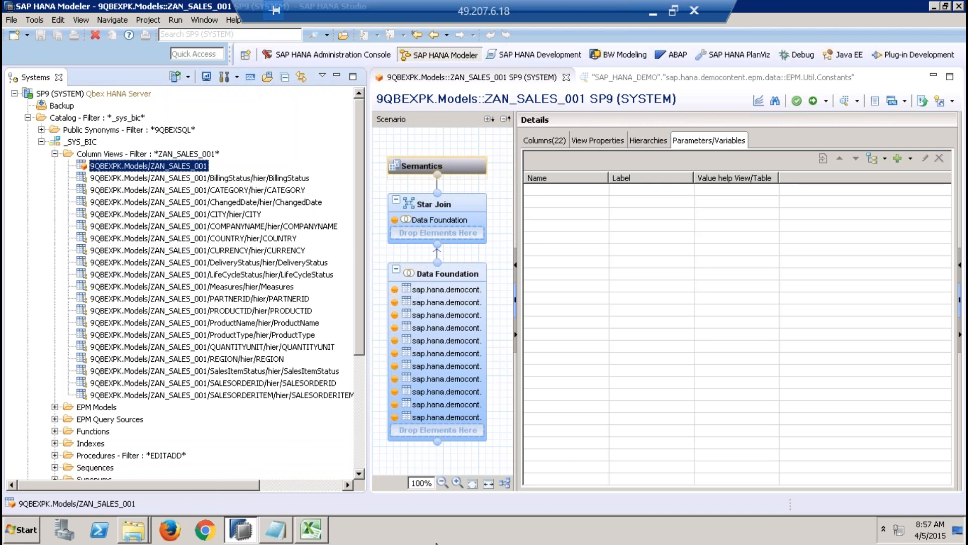
pyautogui.click(12, 538)
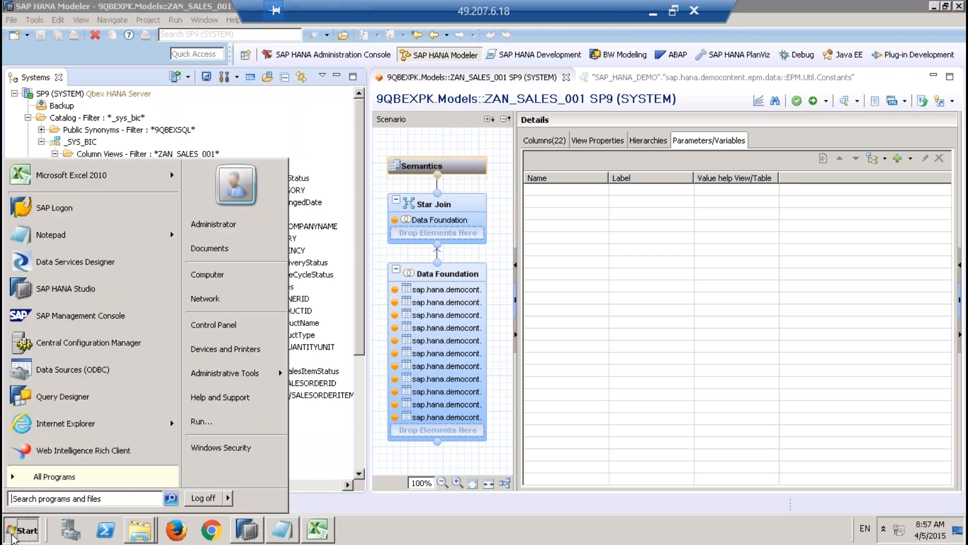
pyautogui.click(83, 474)
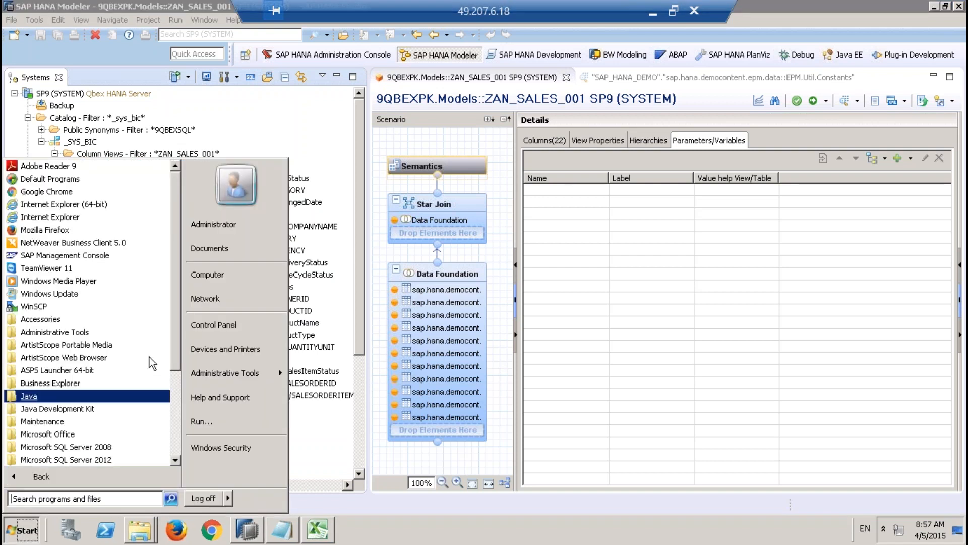
pyautogui.moveTo(177, 356); pyautogui.dragTo(178, 431)
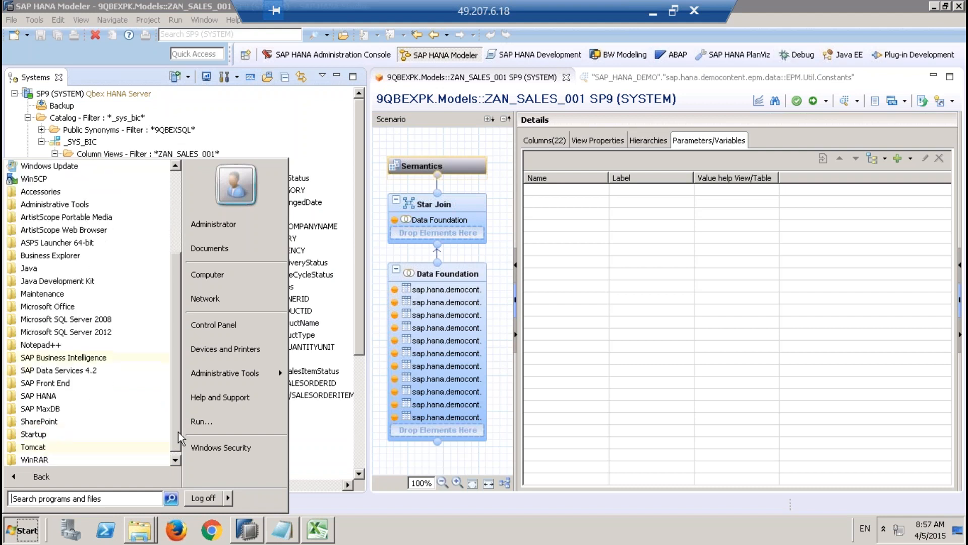
pyautogui.click(76, 359)
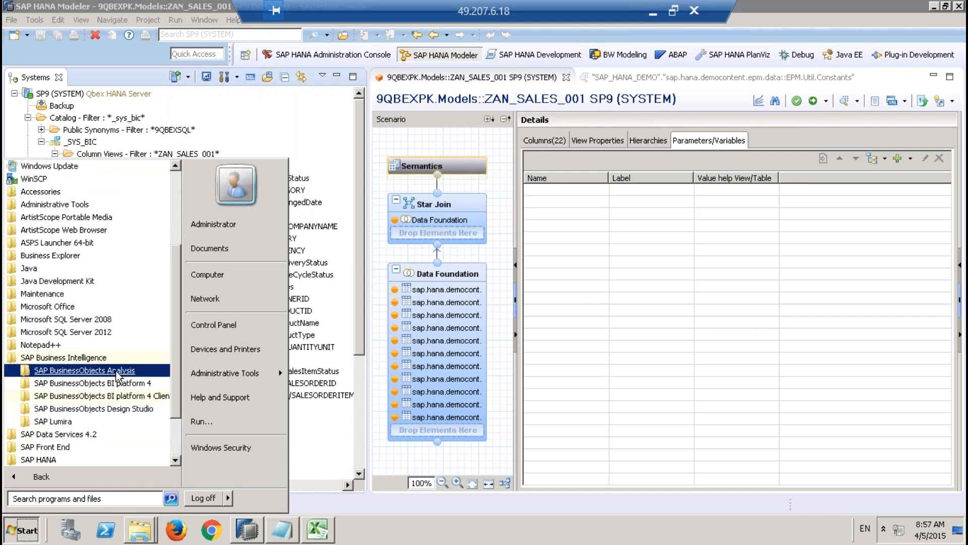
pyautogui.click(116, 372)
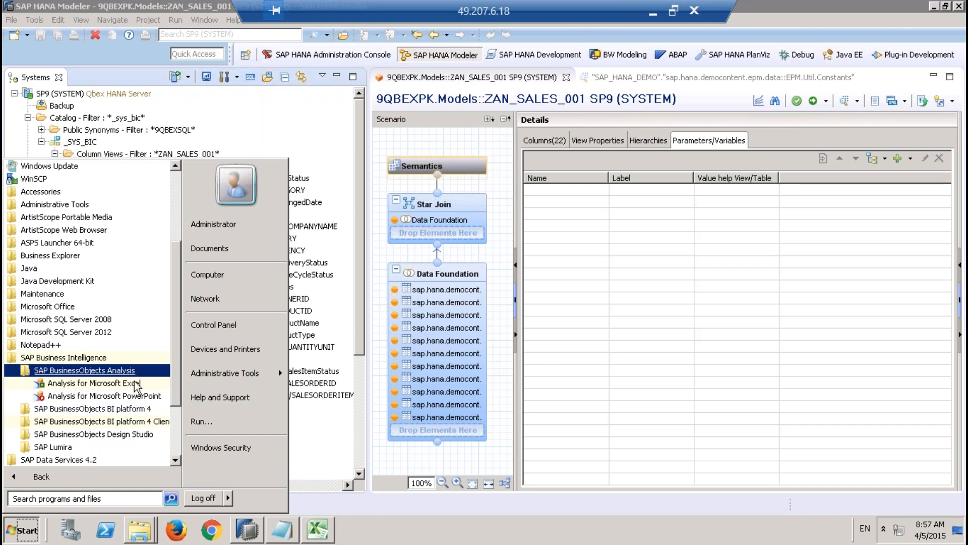
pyautogui.click(95, 383)
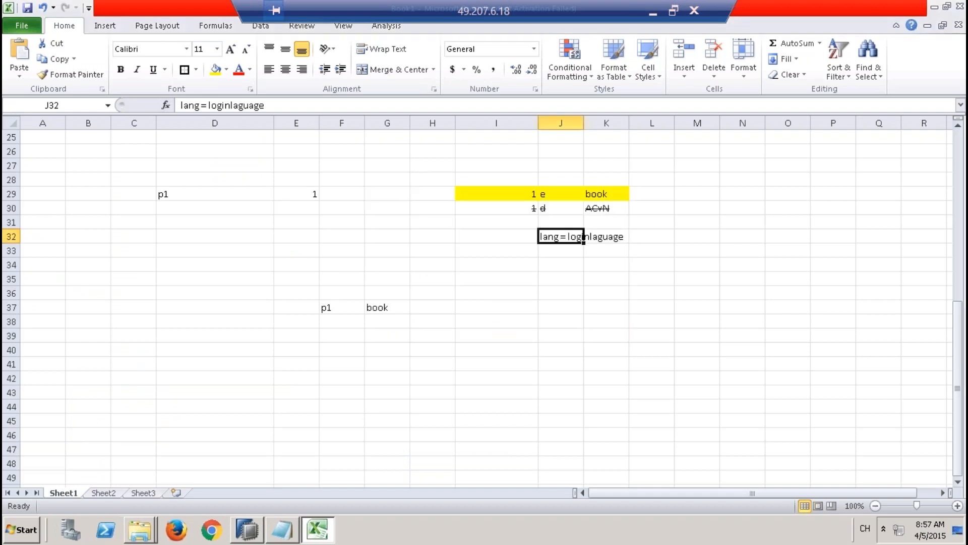
# Step: Start selecting an Analysis data source for cell G31, skipping the SAP BusinessObjects BI Platform logon
pyautogui.click(402, 220)
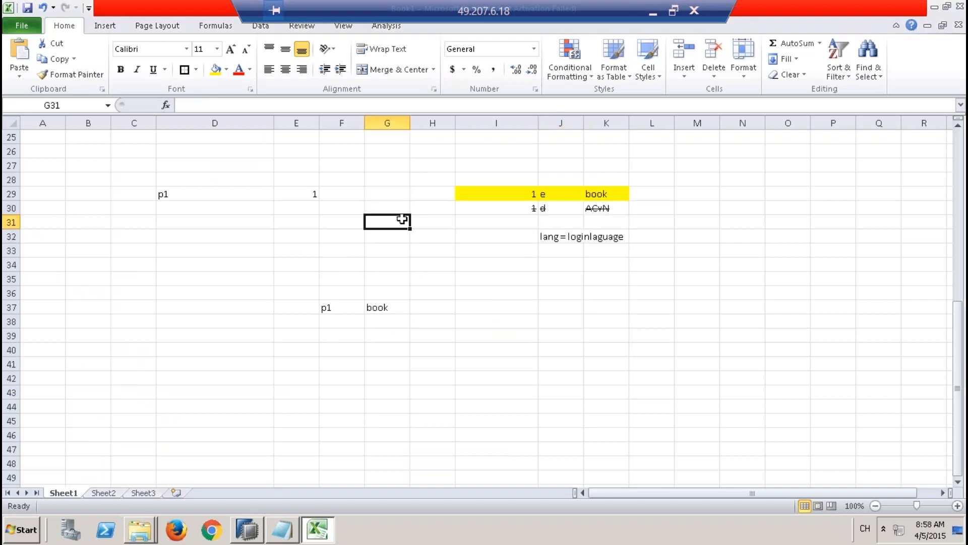
pyautogui.click(387, 27)
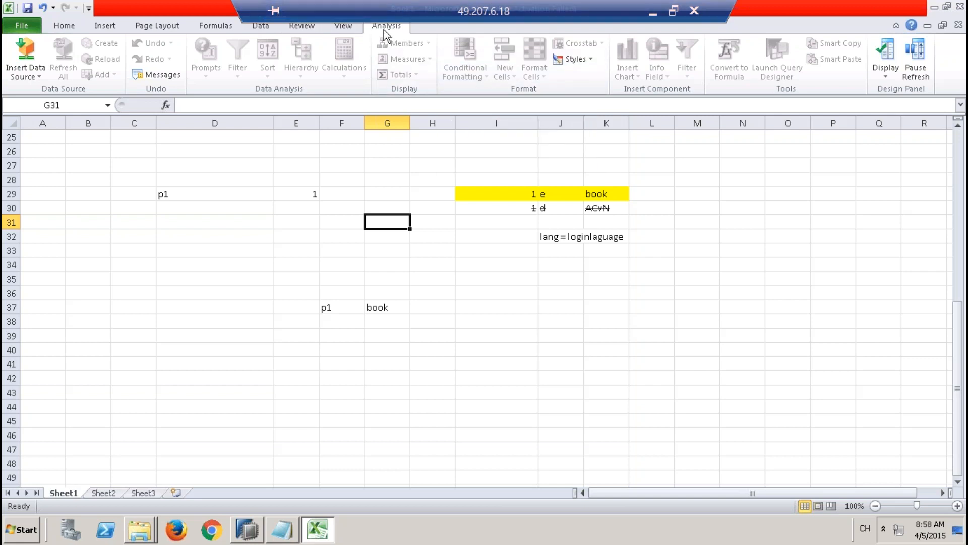
pyautogui.click(38, 77)
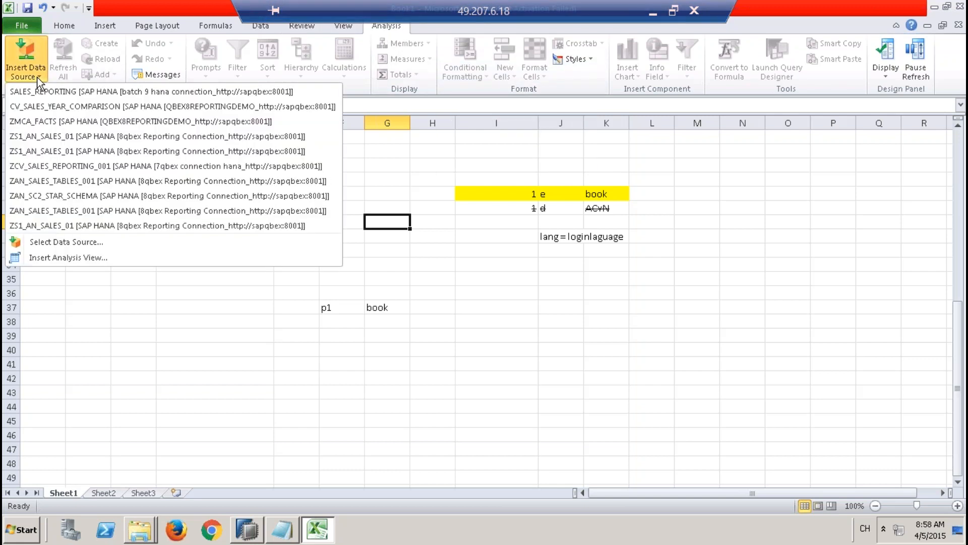
pyautogui.click(84, 244)
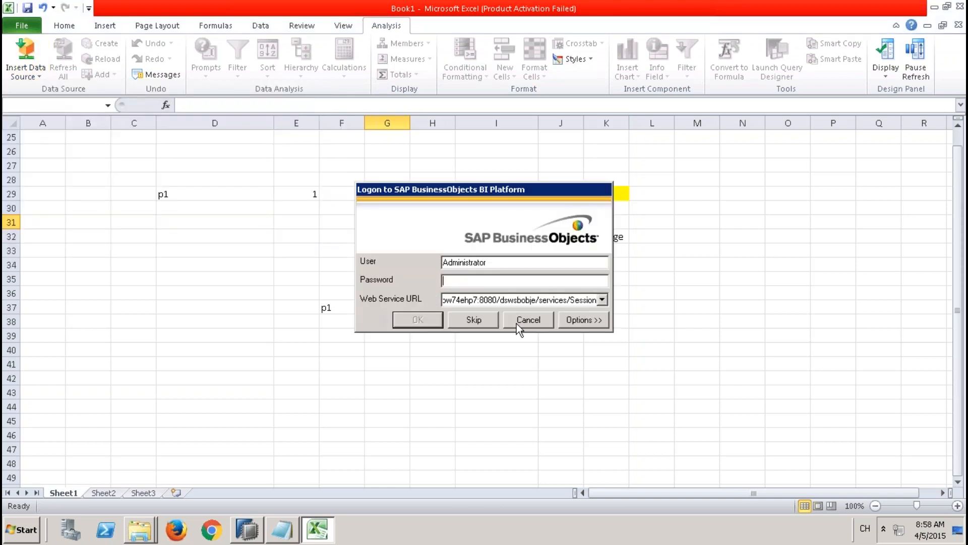
pyautogui.click(487, 320)
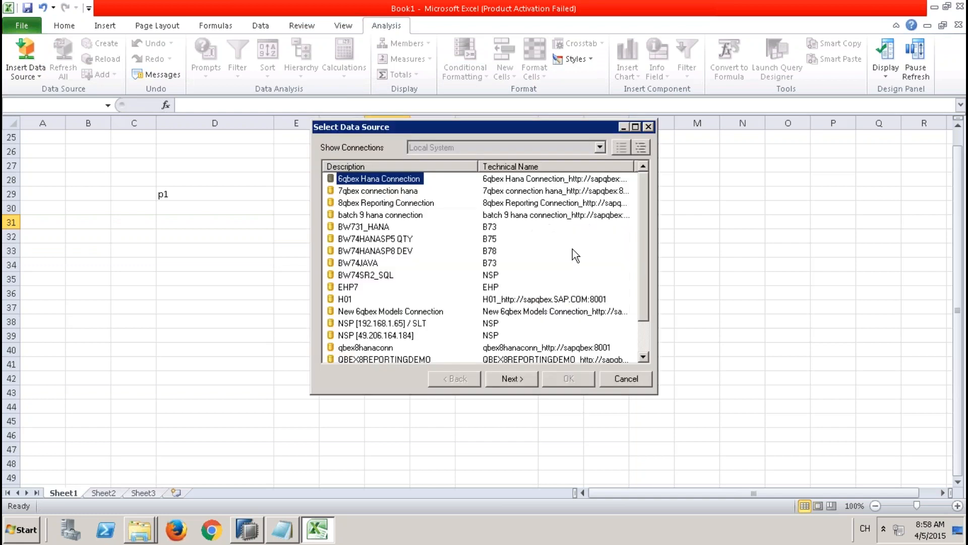
# Step: Start a new SAP HANA connection with the description 9QBEXCONNECTION TO HANA
pyautogui.rightClick(454, 240)
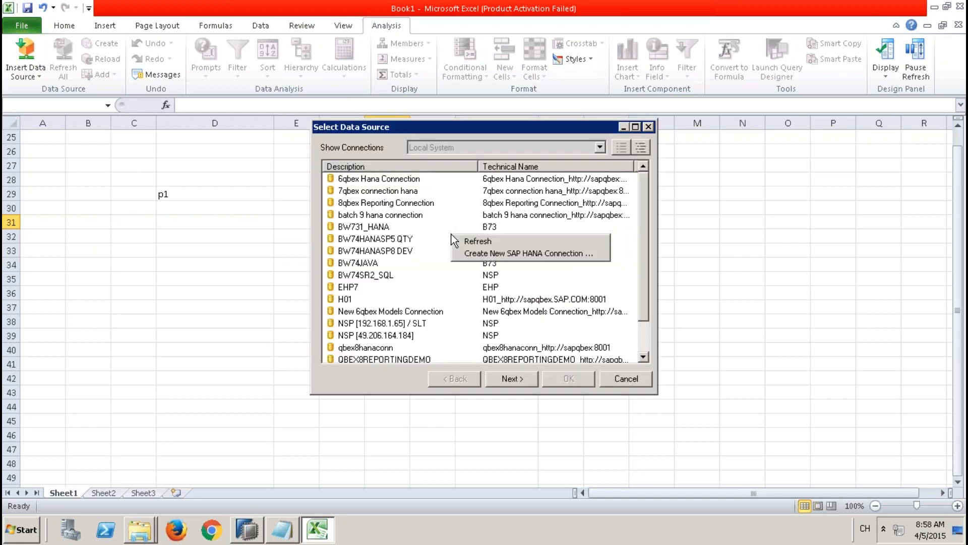
pyautogui.click(498, 256)
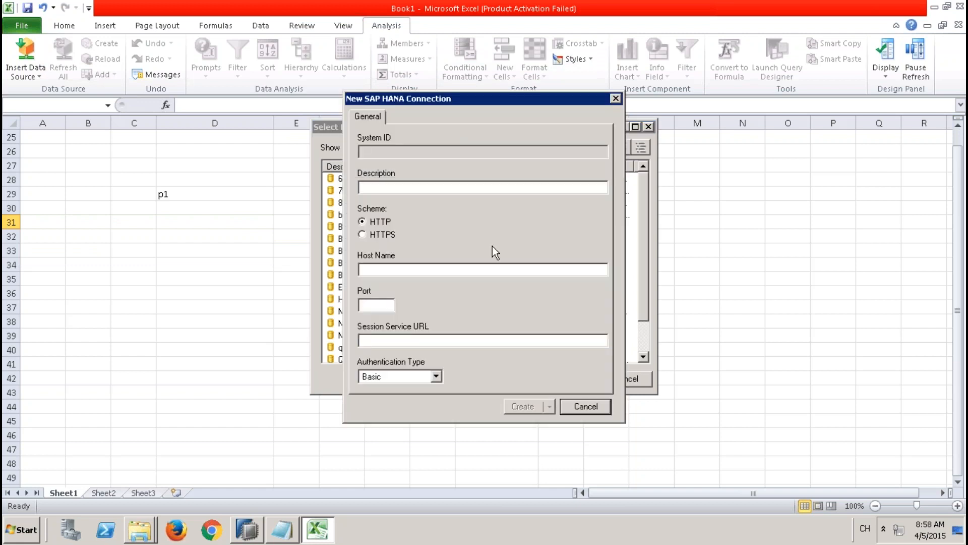
pyautogui.click(422, 188)
pyautogui.write('9QBEX')
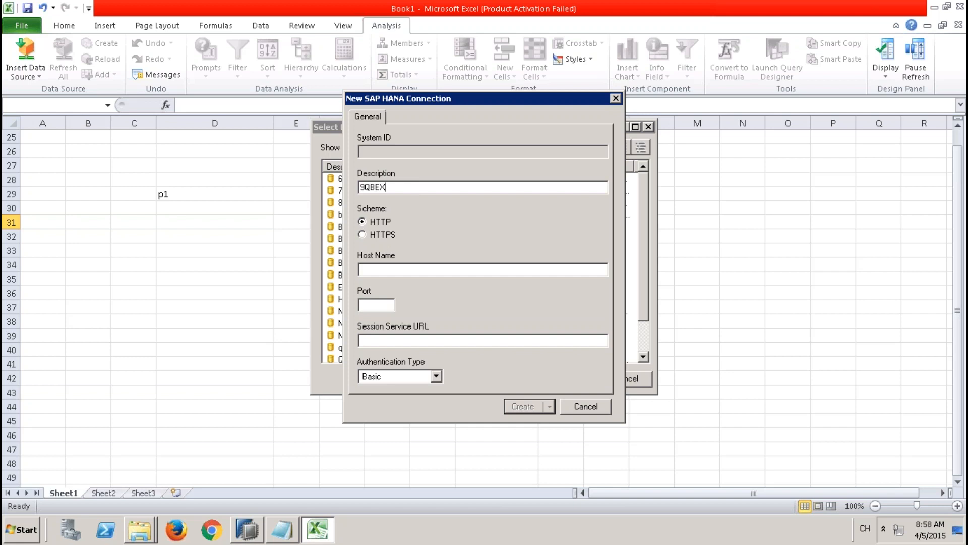
pyautogui.write('CONNECTION TO HANA')
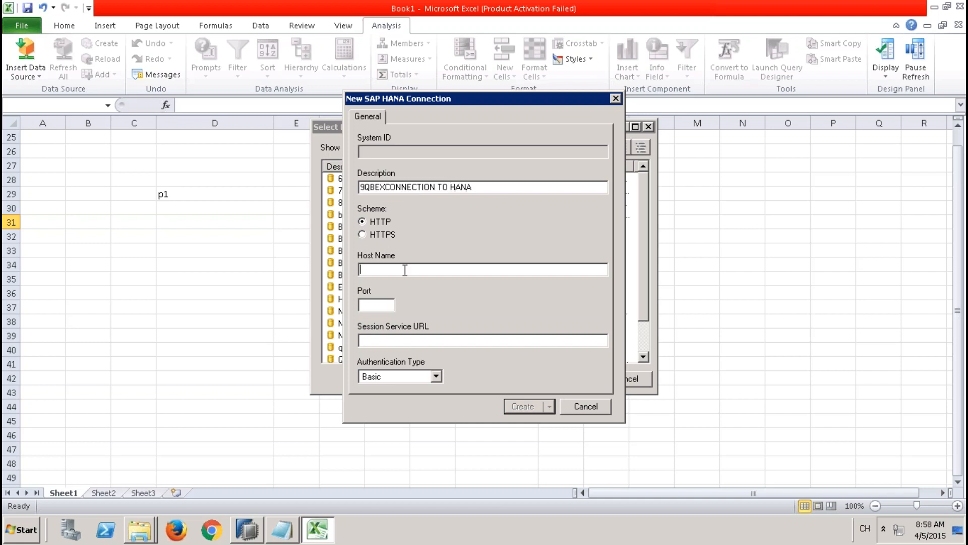
pyautogui.write('sapqbex')
# Step: Look up the SP9 system's host in SAP HANA Studio, then create the Excel connection with host name sapqbex and its port
pyautogui.click(248, 530)
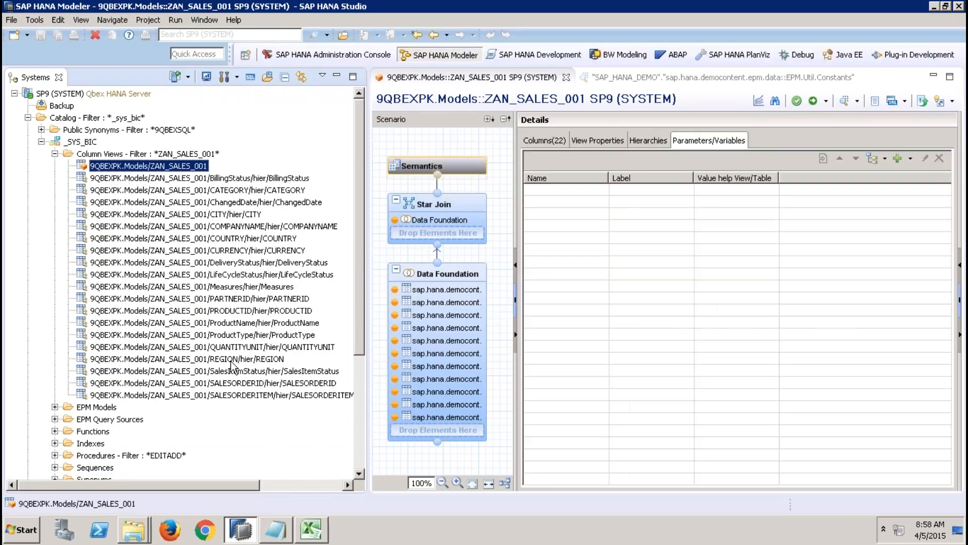
pyautogui.moveTo(81, 92)
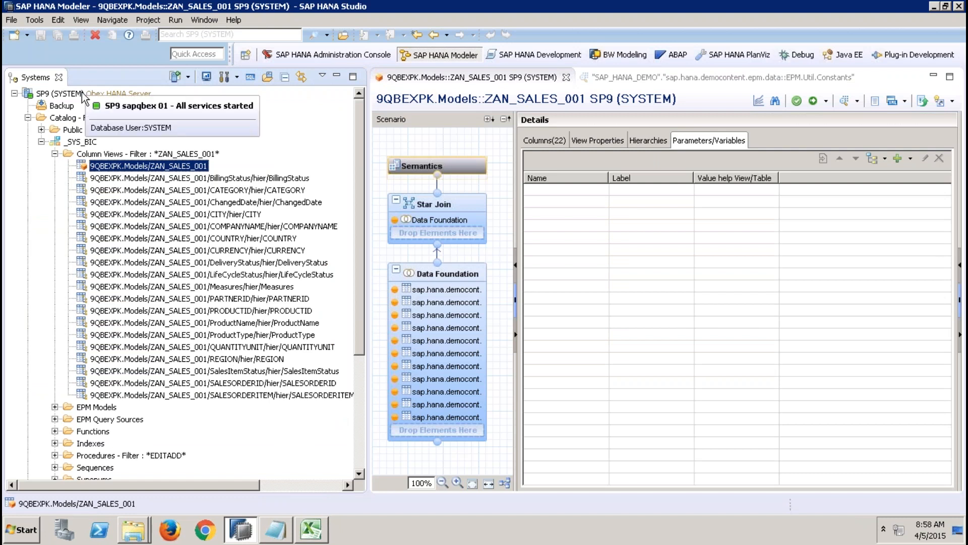
pyautogui.click(311, 530)
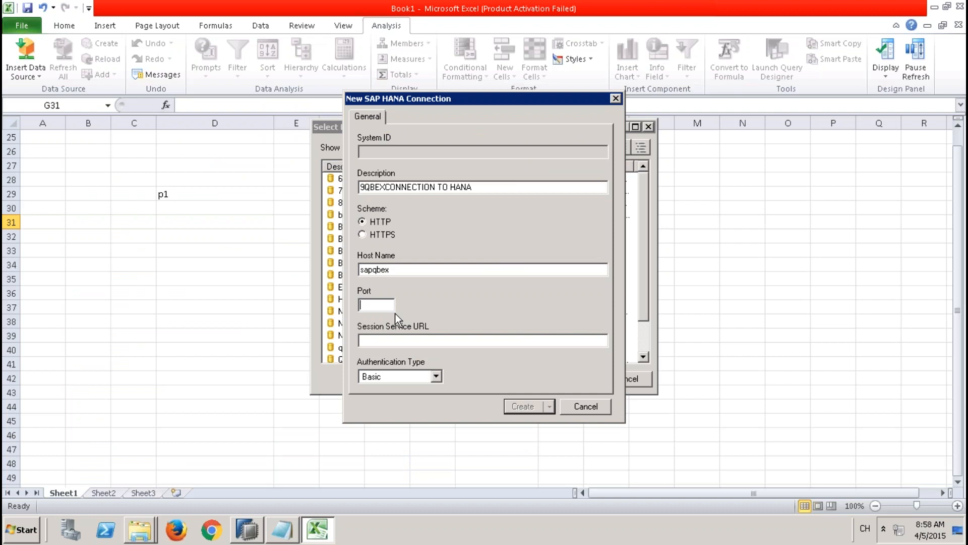
pyautogui.write('800')
pyautogui.press('BackSpace')
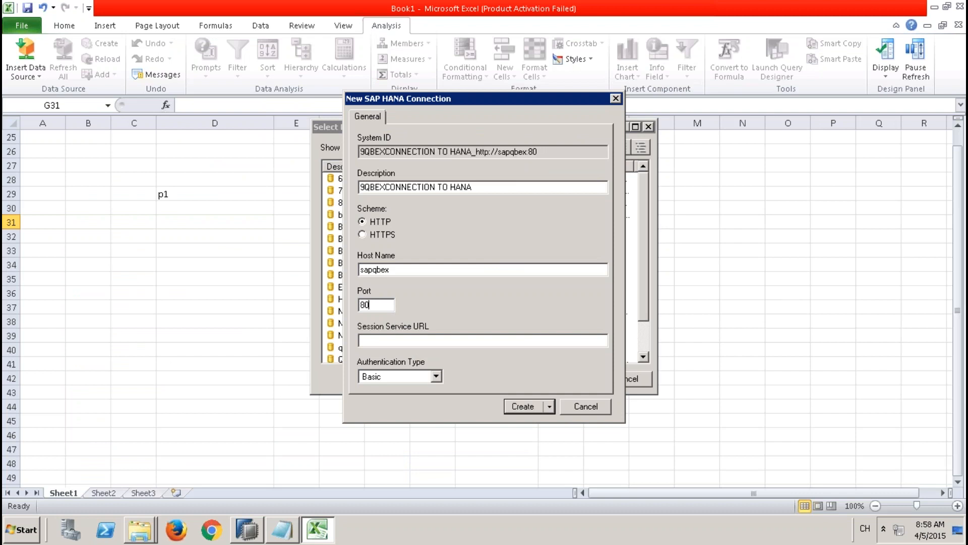
pyautogui.write('01')
pyautogui.click(517, 407)
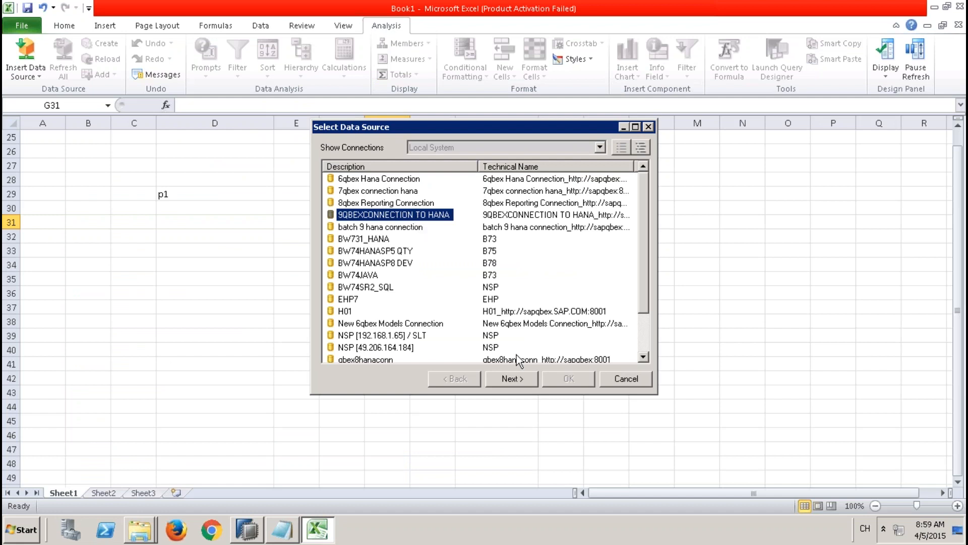
# Step: Log on to the 9QBEXCONNECTION TO HANA connection as user system with the account password
pyautogui.click(512, 379)
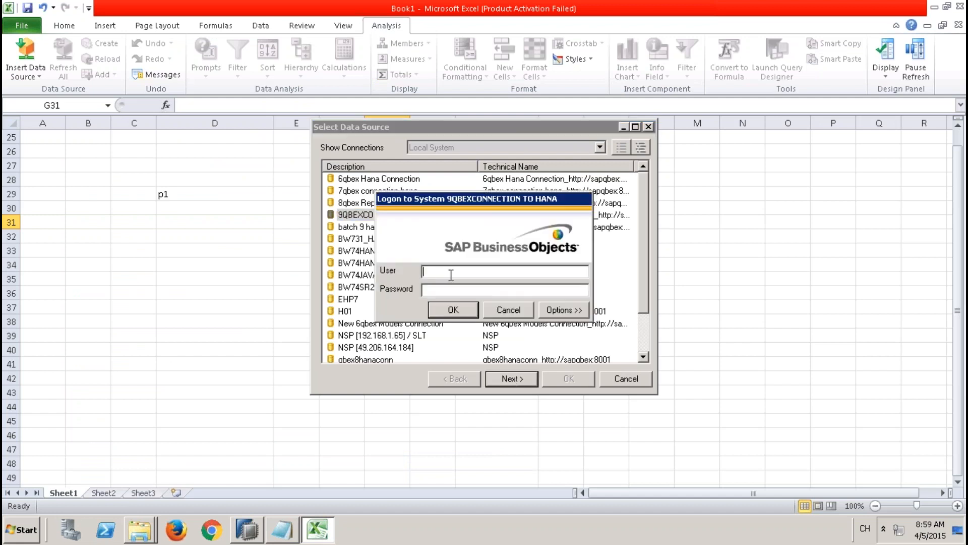
pyautogui.write('system')
pyautogui.write('*')
pyautogui.press('Return')
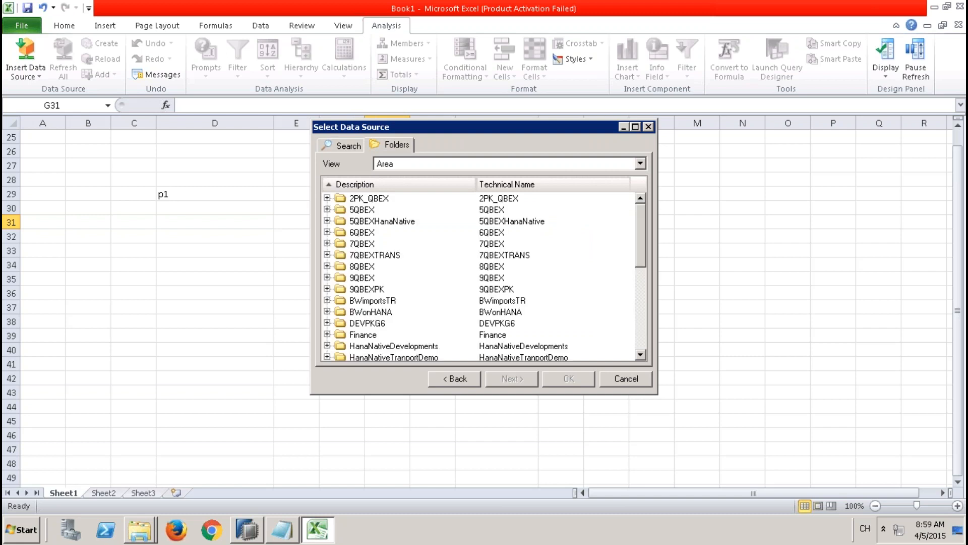
# Step: Insert the ZAN_SALES_001 view from the 9QBEXPK Models folder as the data source at cell G31
pyautogui.click(372, 291)
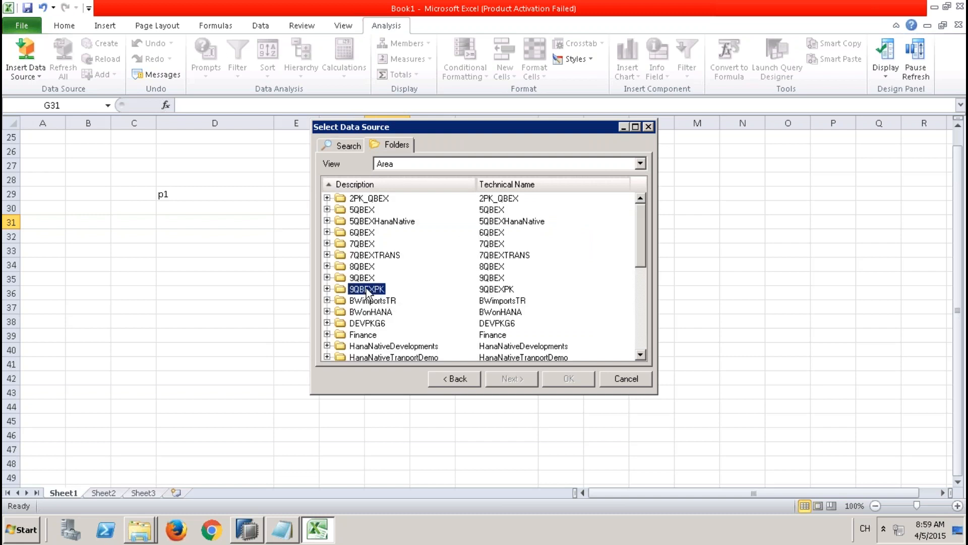
pyautogui.click(327, 288)
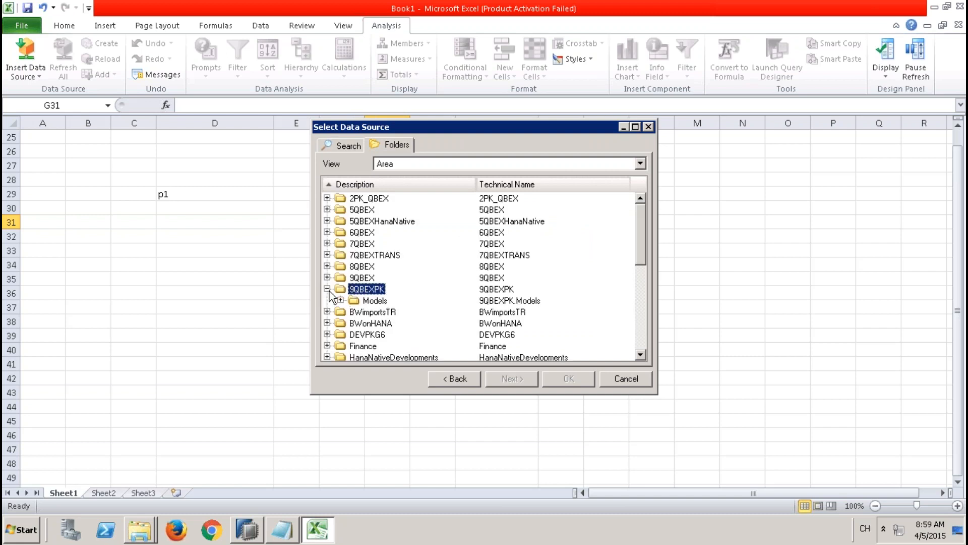
pyautogui.click(372, 301)
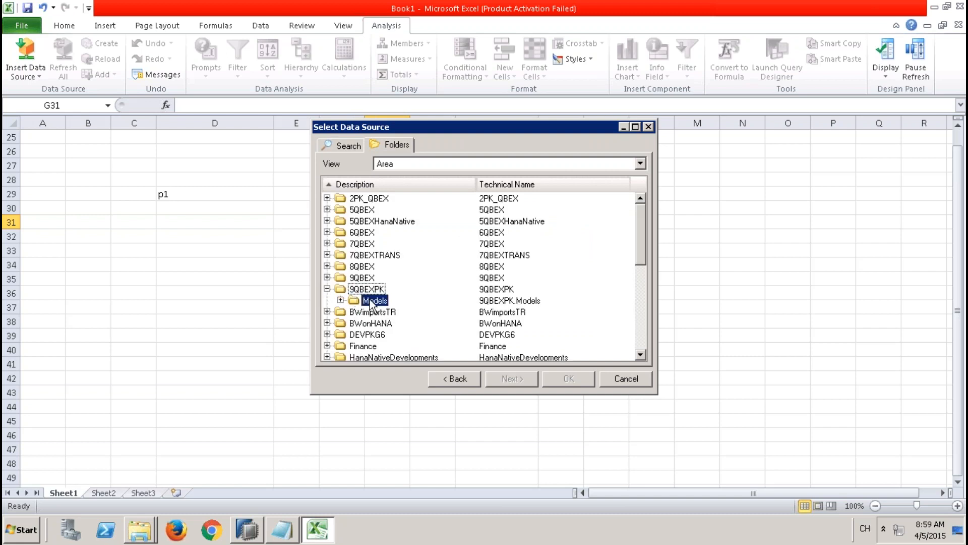
pyautogui.click(340, 300)
pyautogui.click(400, 312)
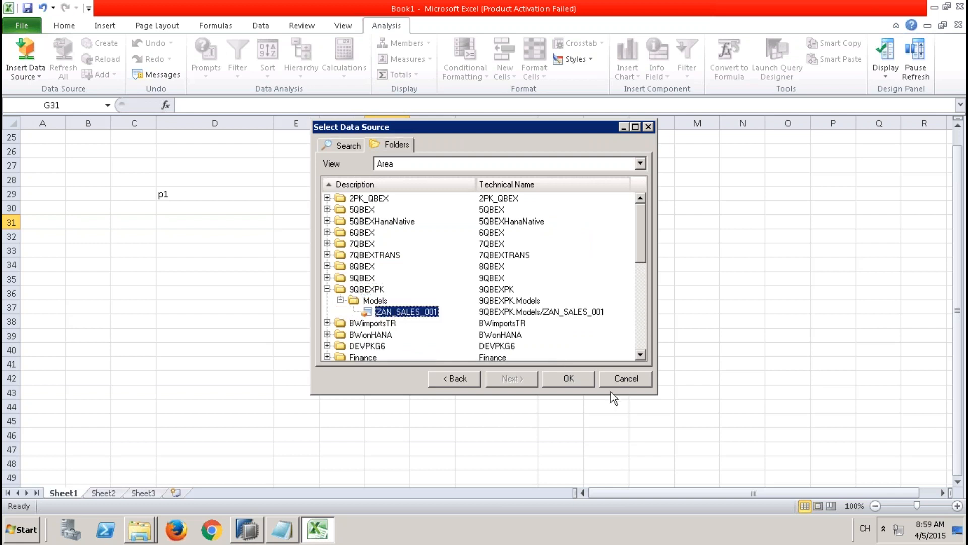
pyautogui.click(567, 378)
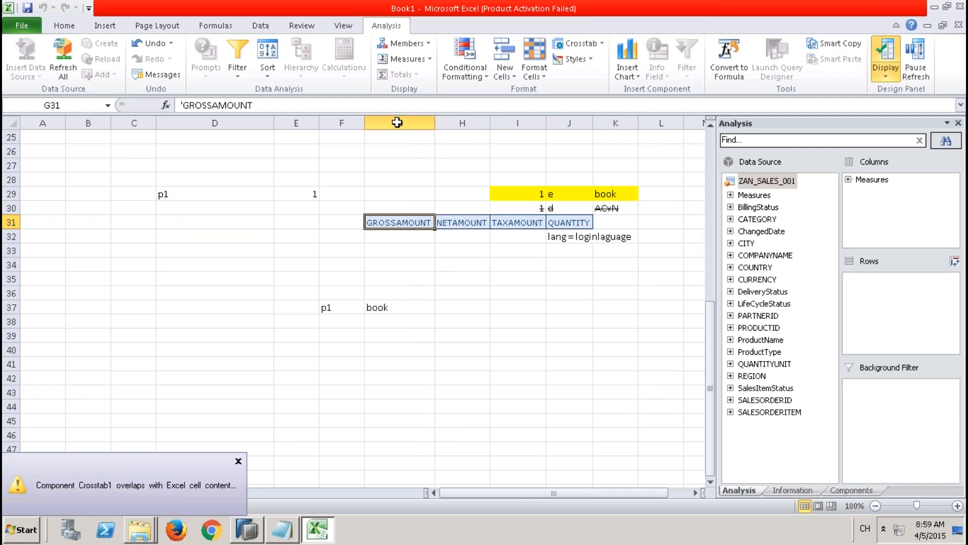
# Step: Close the Book1 workbook without saving its changes
pyautogui.click(958, 24)
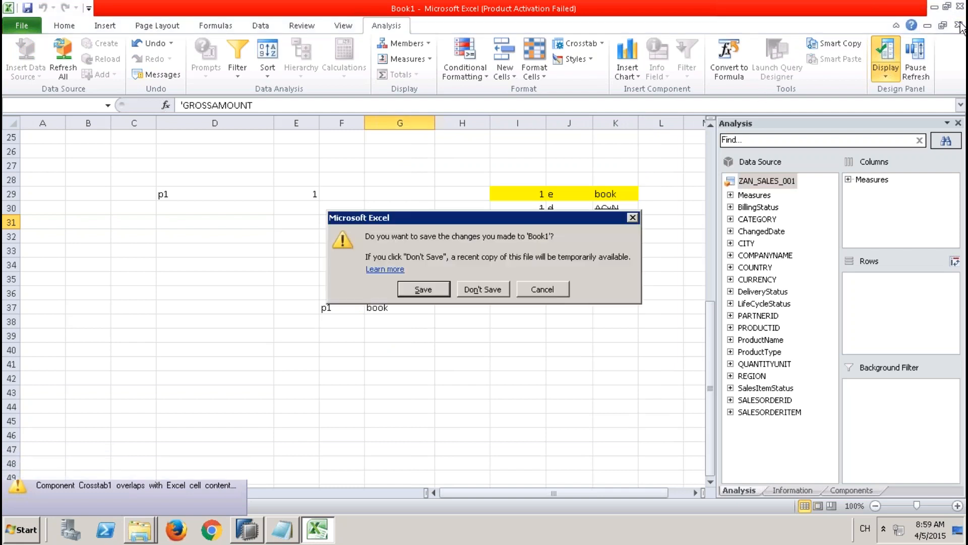
pyautogui.press('n')
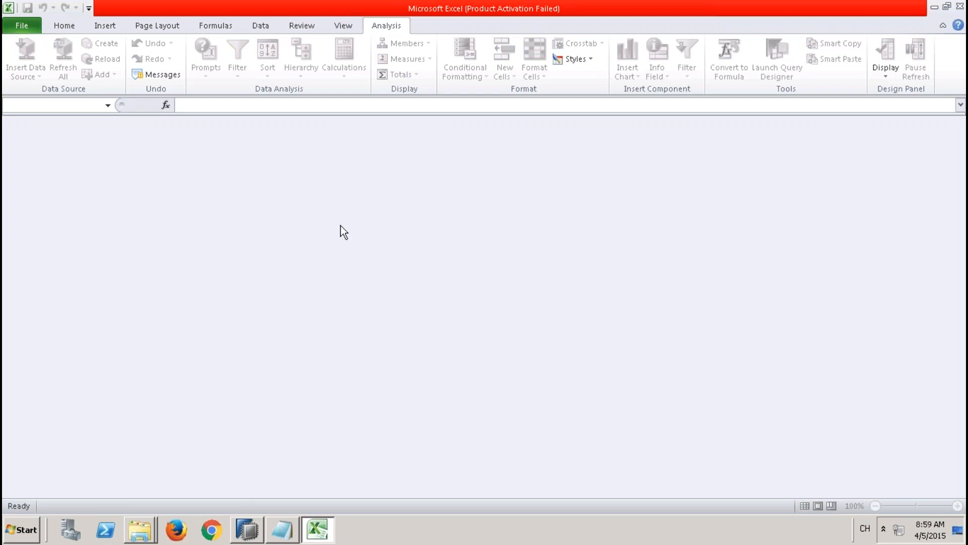
# Step: Create a blank workbook and insert the ZAN_SALES_001 data source from the 9QBEXCONNECTION TO HANA connection at cell A1
pyautogui.click(17, 23)
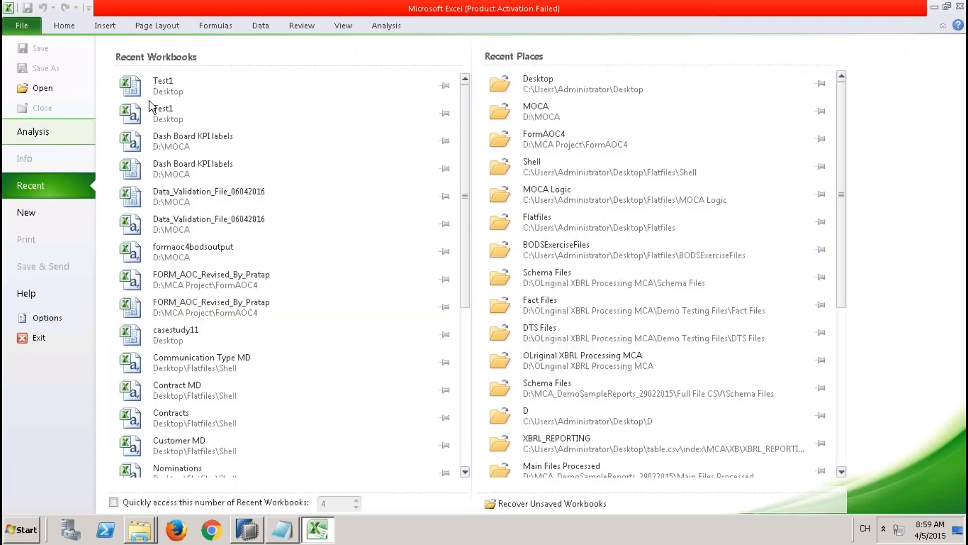
pyautogui.click(28, 132)
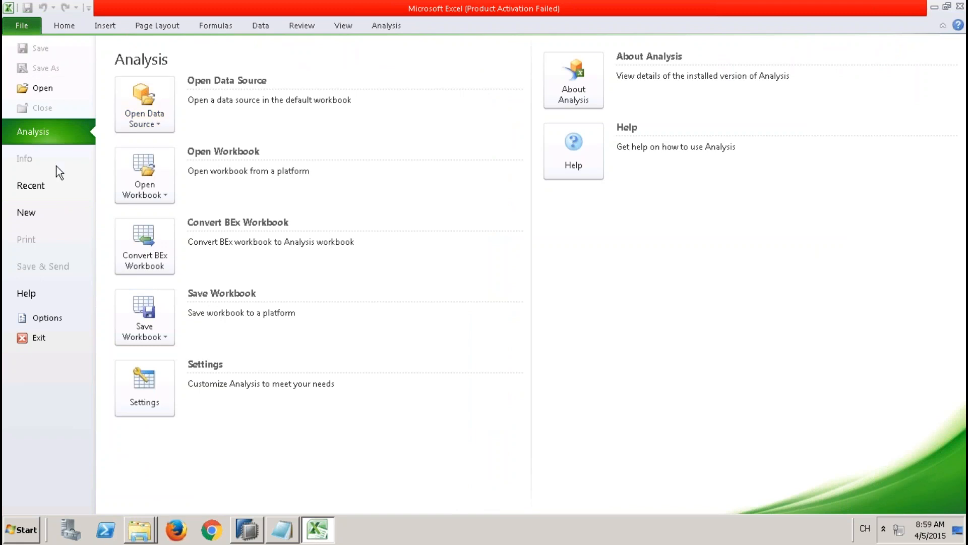
pyautogui.click(26, 213)
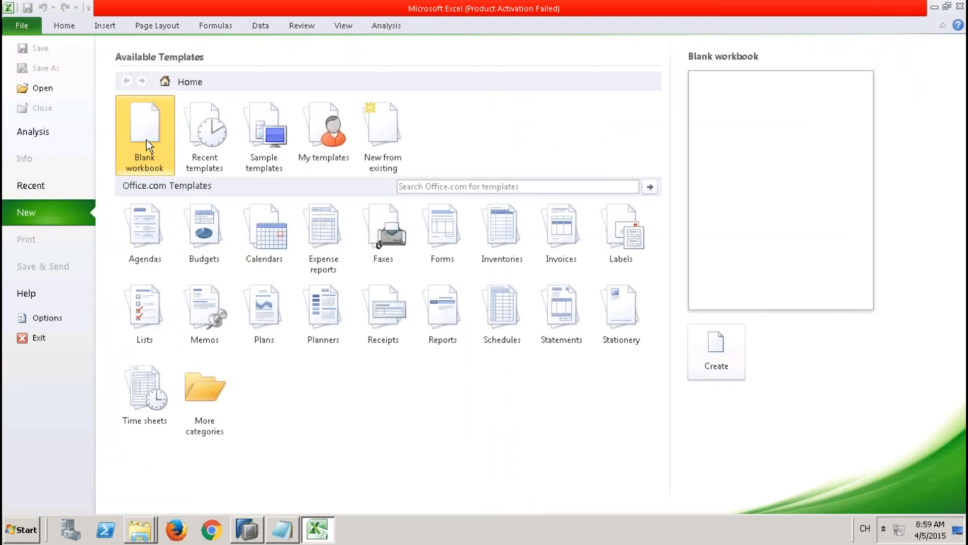
pyautogui.doubleClick(146, 141)
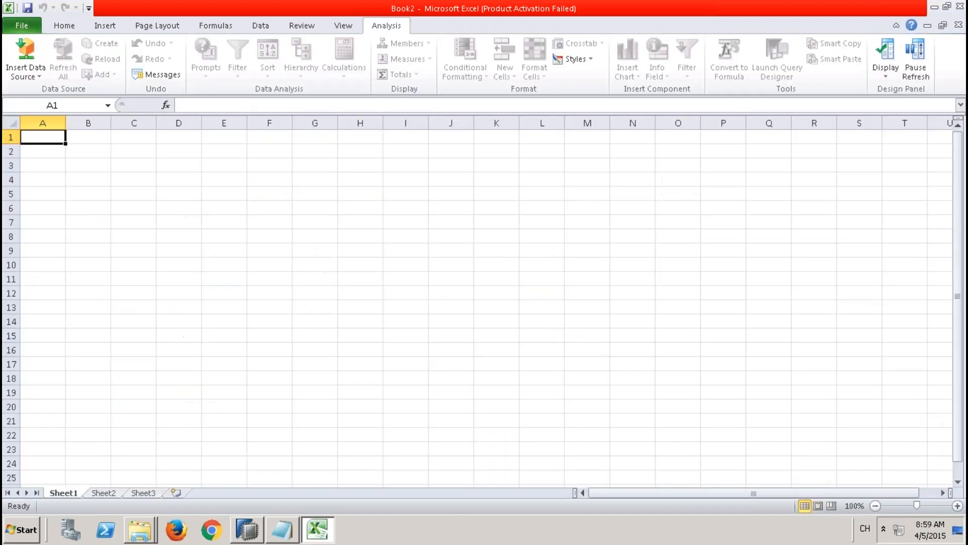
pyautogui.click(20, 75)
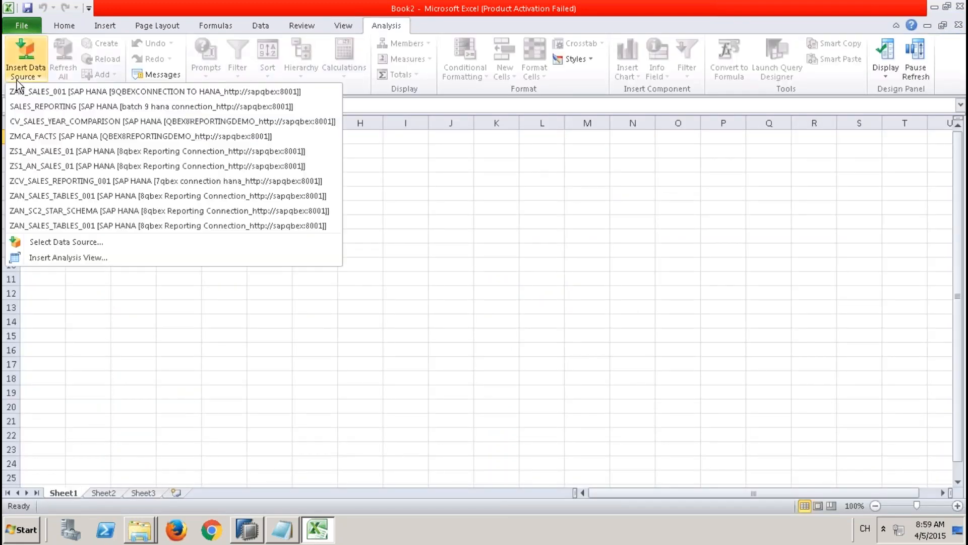
pyautogui.click(101, 92)
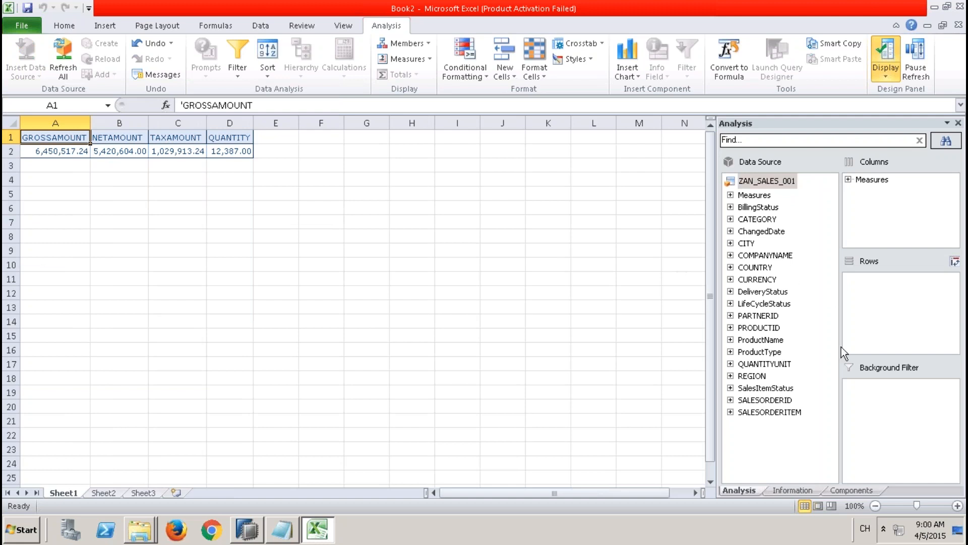
# Step: Add REGION, COUNTRY and CITY, in that order, to the rows of the crosstab
pyautogui.moveTo(752, 381); pyautogui.dragTo(872, 303)
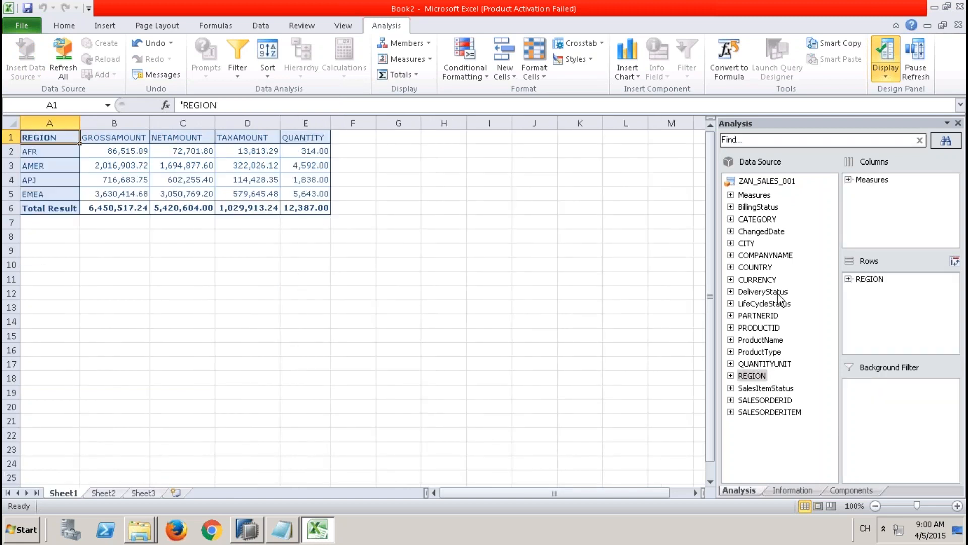
pyautogui.moveTo(752, 273); pyautogui.dragTo(868, 280)
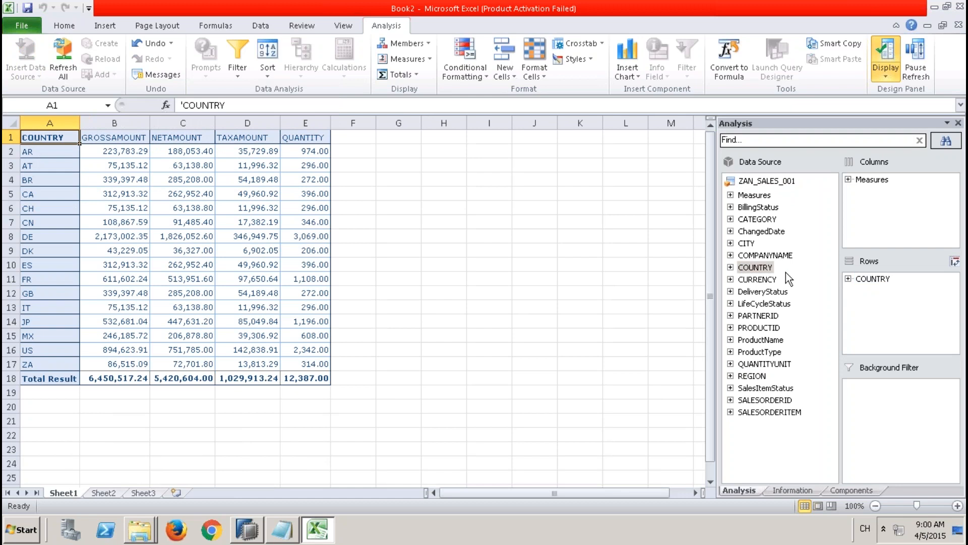
pyautogui.moveTo(752, 376); pyautogui.dragTo(868, 277)
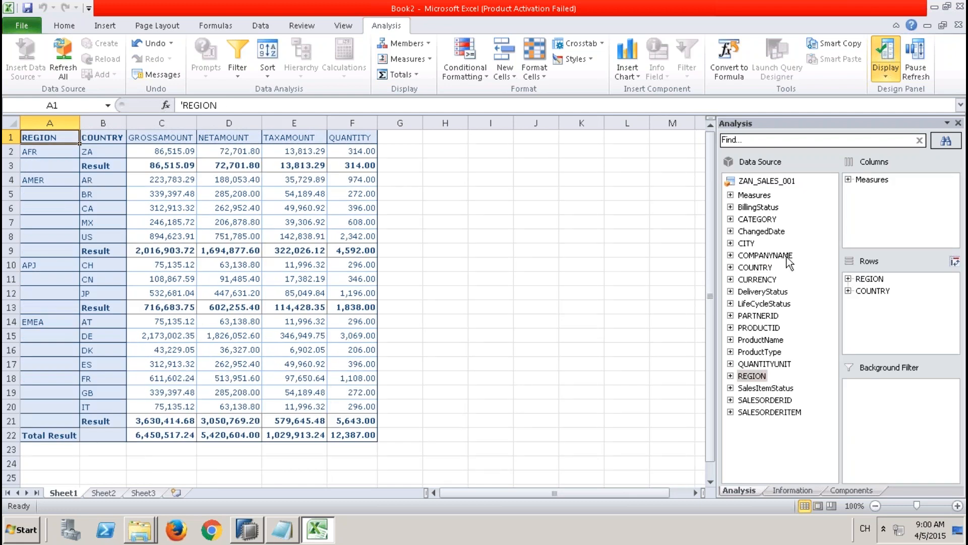
pyautogui.moveTo(746, 243); pyautogui.dragTo(873, 305)
pyautogui.moveTo(746, 243); pyautogui.dragTo(871, 302)
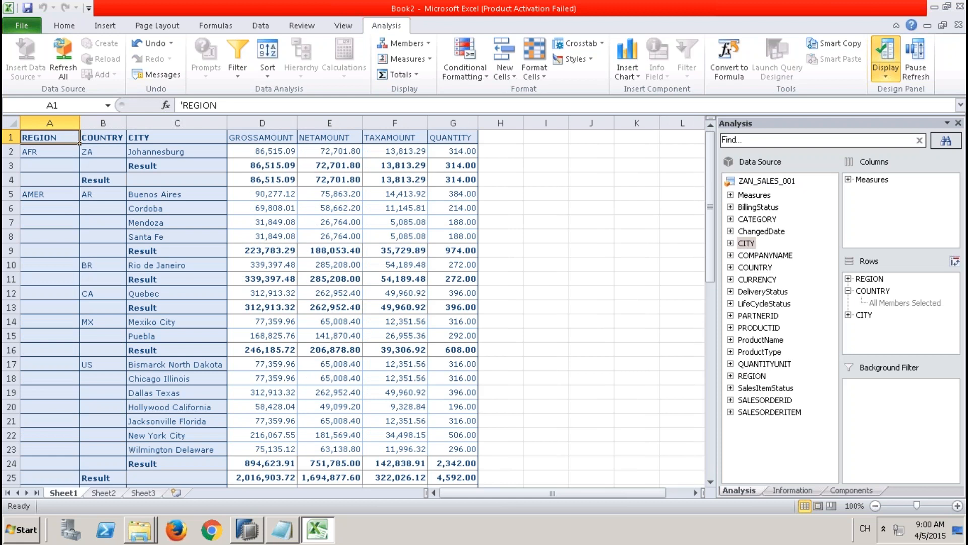
pyautogui.click(849, 291)
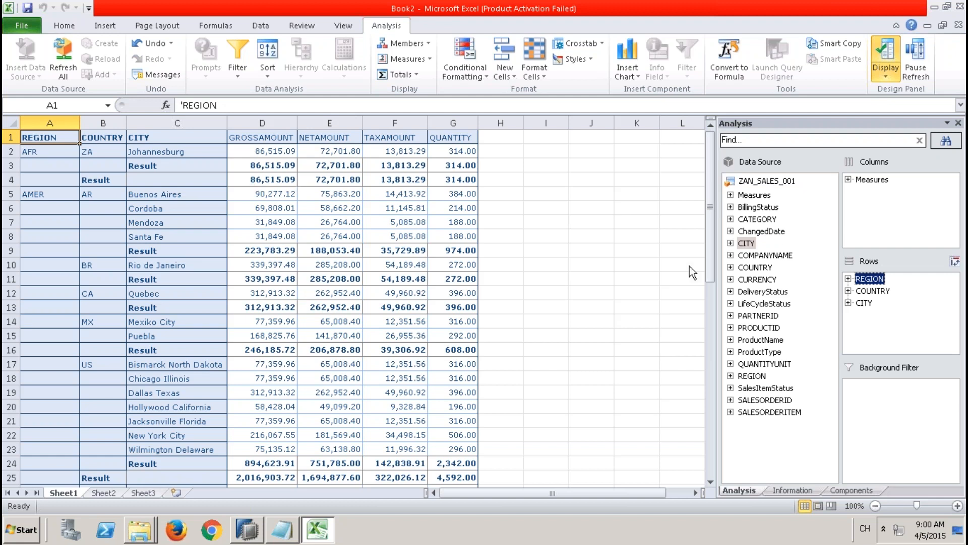
# Step: Add LifeCycleStatus as a background filter and restrict it to the Closed member only
pyautogui.click(764, 304)
pyautogui.moveTo(766, 308); pyautogui.dragTo(860, 393)
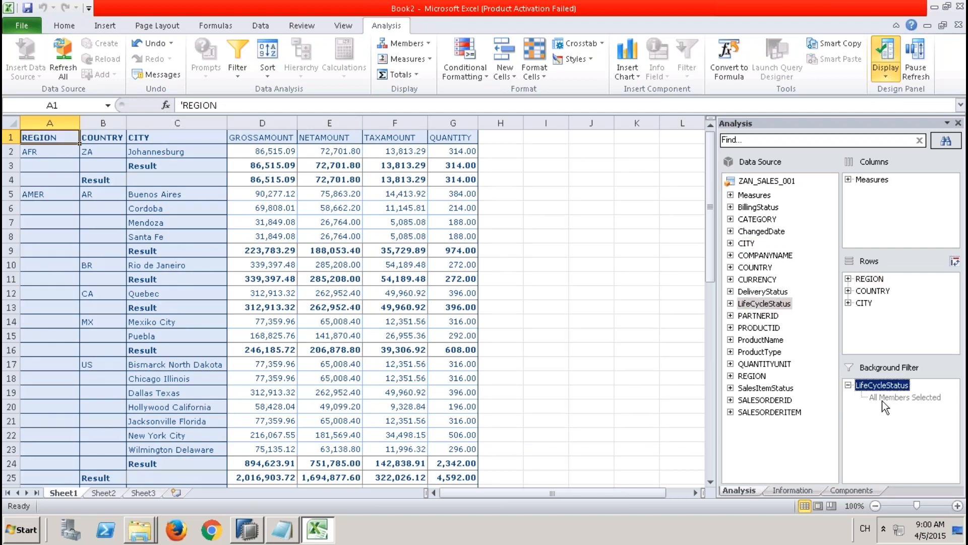
pyautogui.rightClick(883, 392)
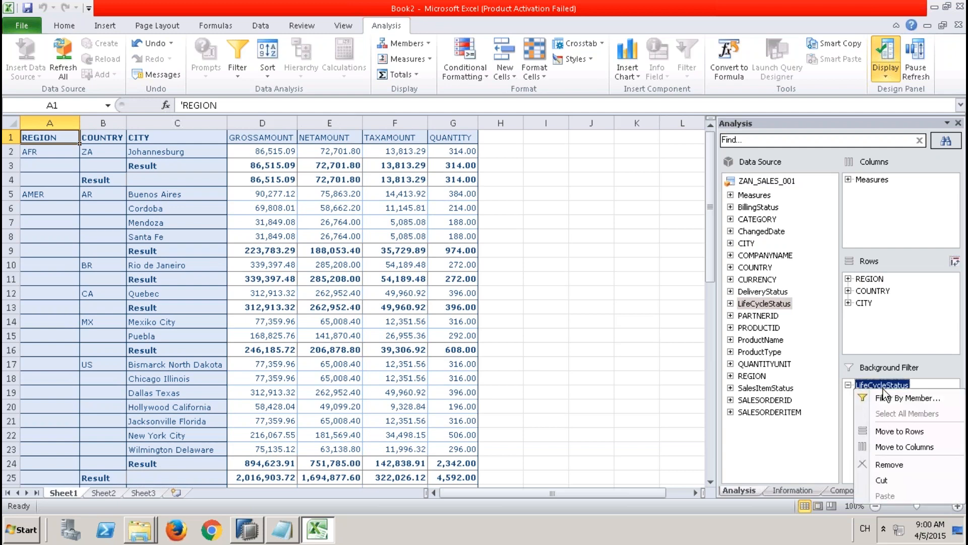
pyautogui.click(902, 398)
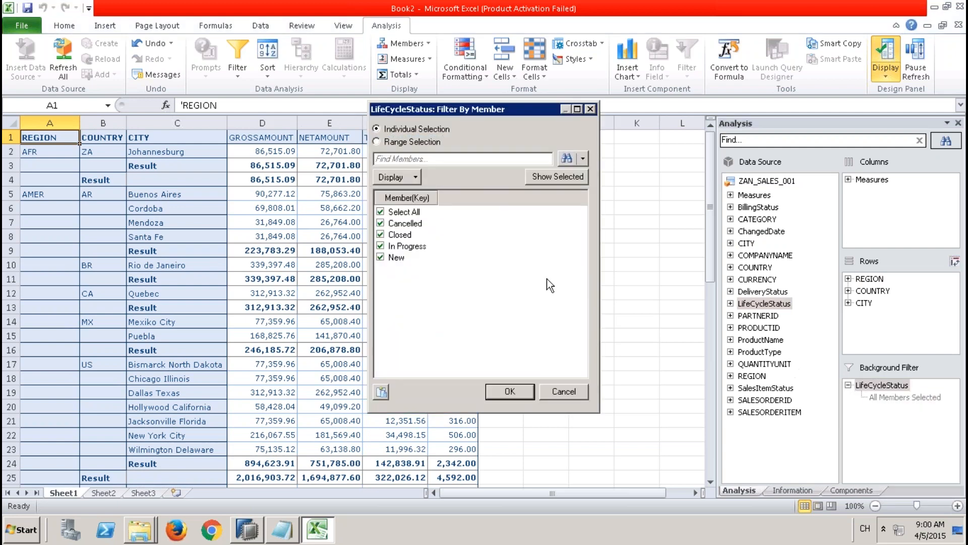
pyautogui.click(381, 211)
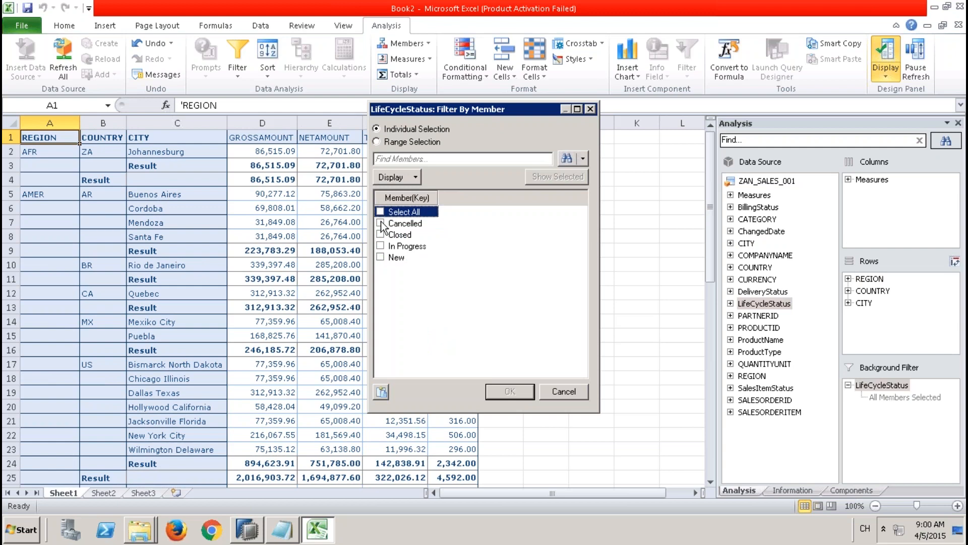
pyautogui.click(381, 234)
pyautogui.click(508, 391)
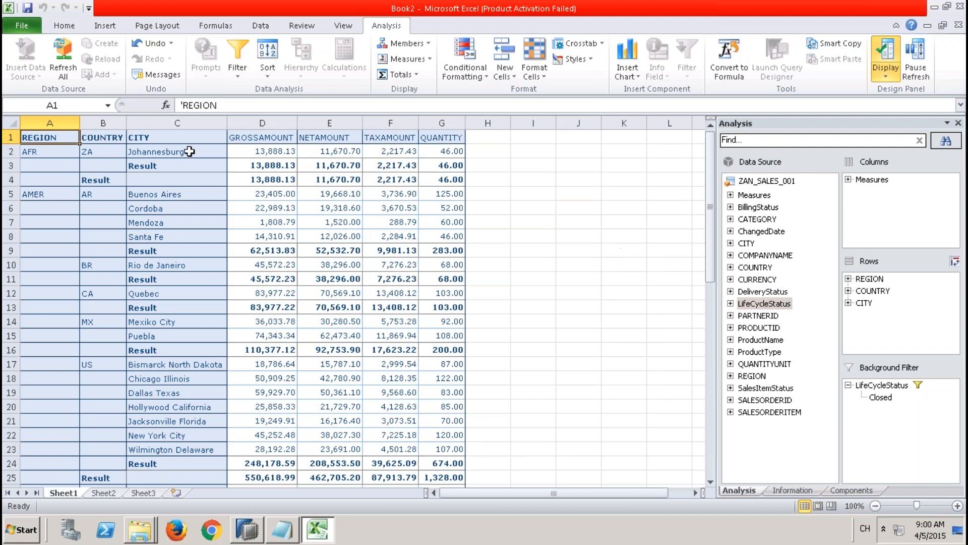
# Step: Hide the totals for the CITY and COUNTRY dimensions in the crosstab
pyautogui.click(180, 137)
pyautogui.rightClick(180, 136)
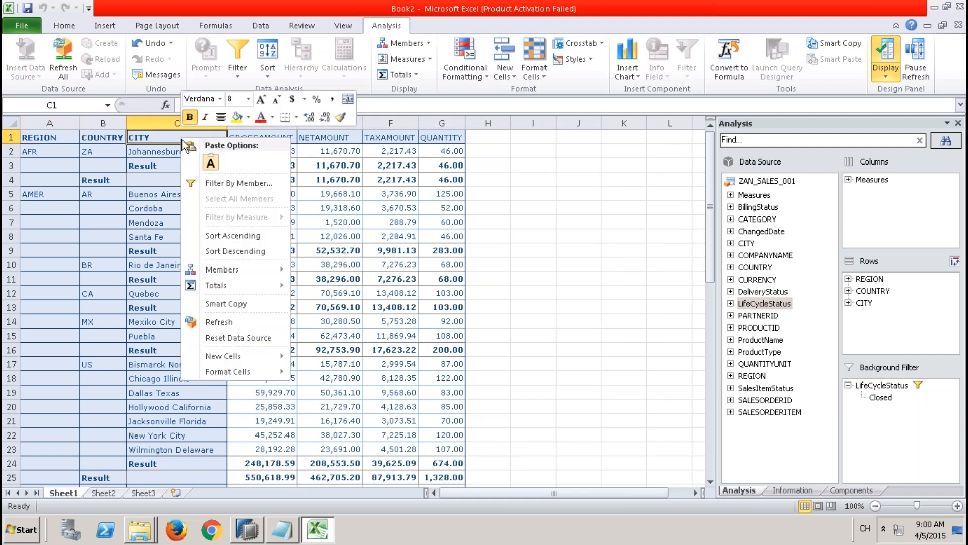
pyautogui.moveTo(266, 286)
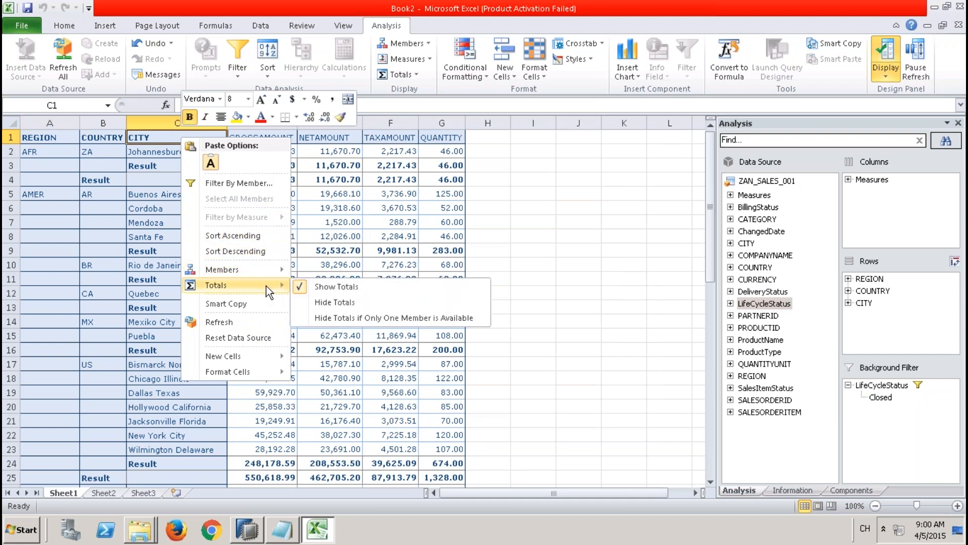
pyautogui.click(335, 301)
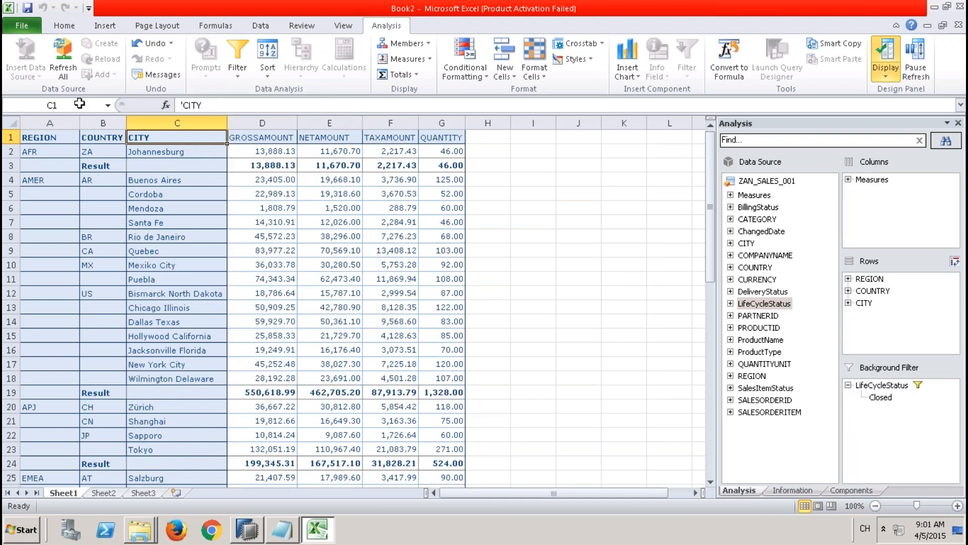
pyautogui.rightClick(110, 142)
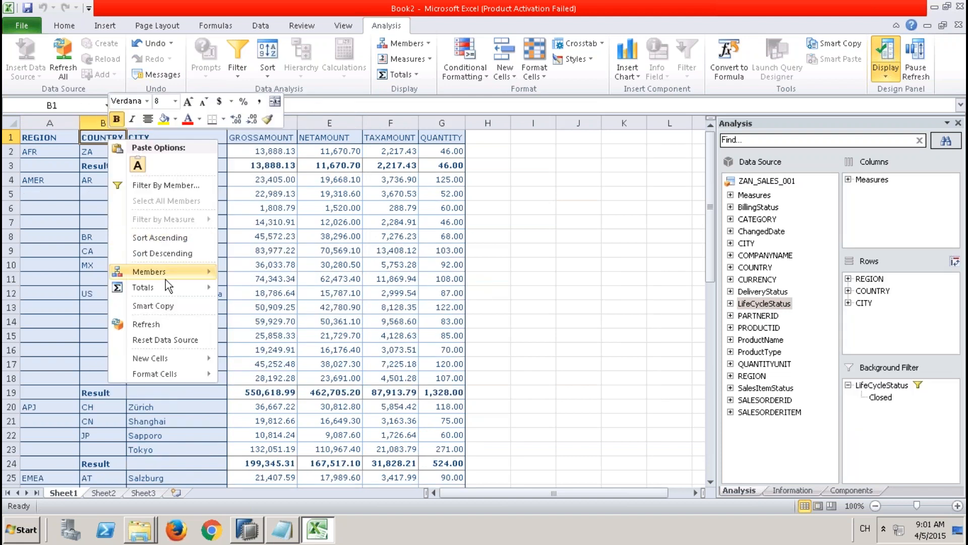
pyautogui.moveTo(177, 287)
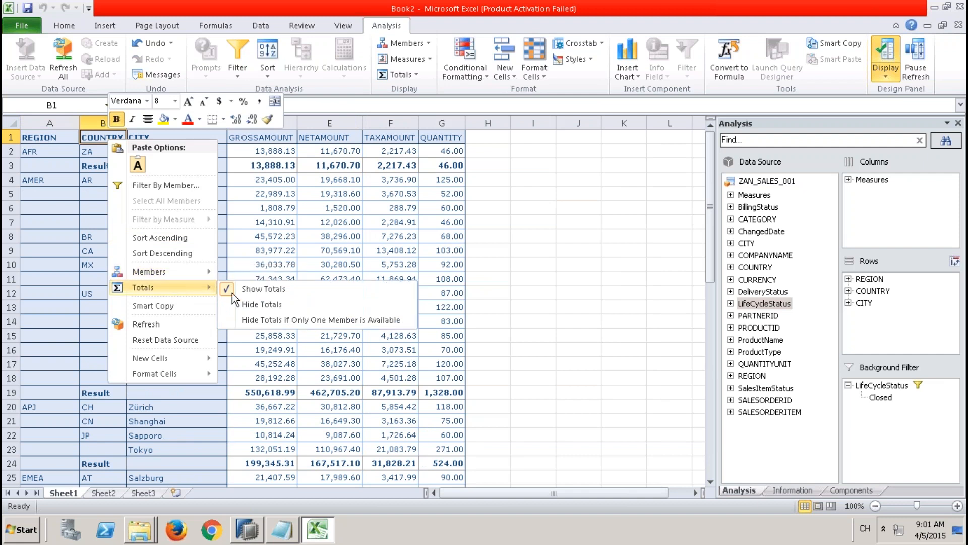
pyautogui.click(268, 305)
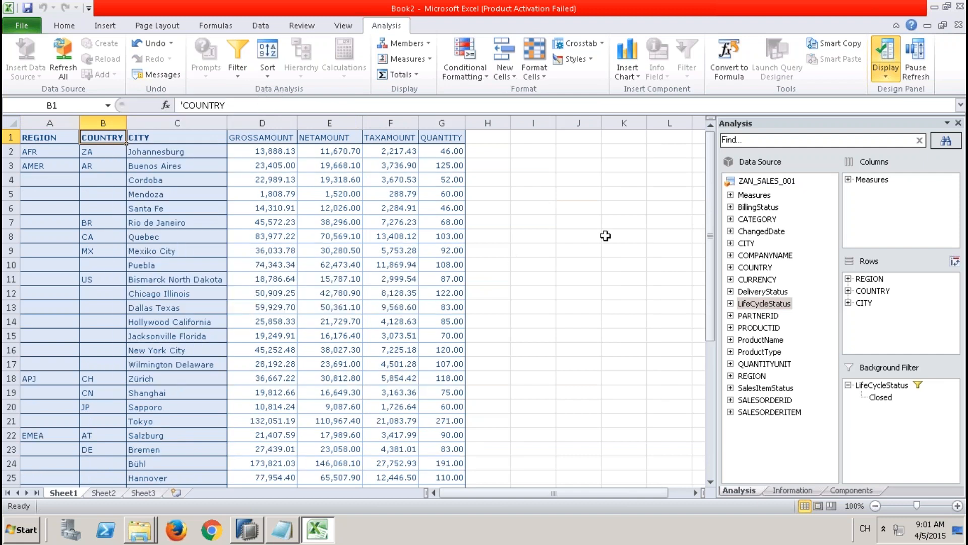
# Step: Remove REGION, COUNTRY and CITY from the crosstab rows and add CATEGORY in their place
pyautogui.moveTo(707, 216); pyautogui.dragTo(713, 194)
pyautogui.click(870, 279)
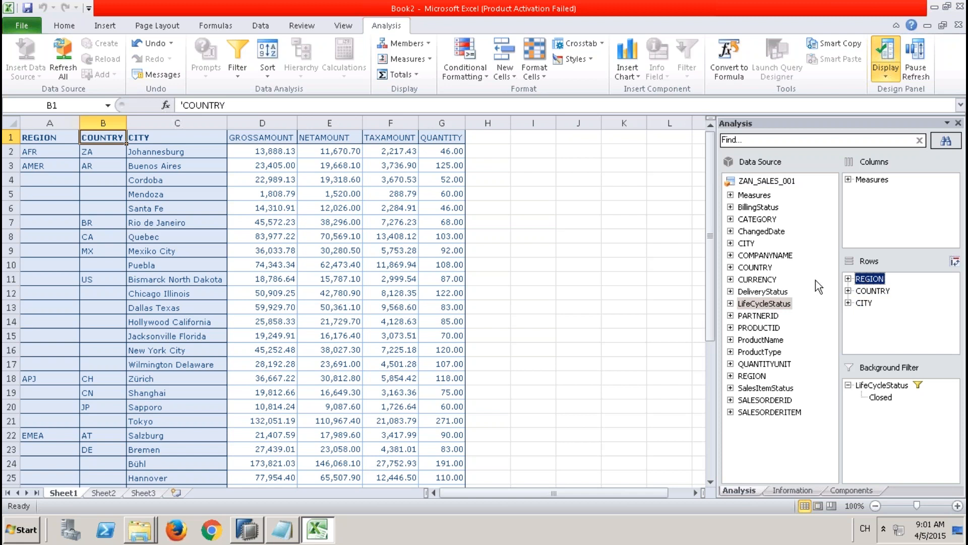
pyautogui.keyDown('shift'); pyautogui.click(864, 303); pyautogui.keyUp('shift')
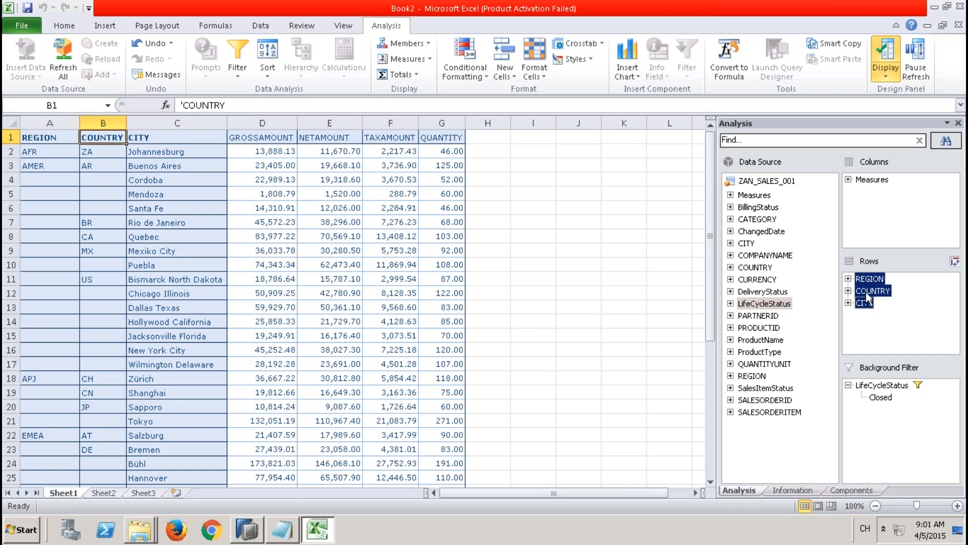
pyautogui.moveTo(801, 303); pyautogui.dragTo(792, 371)
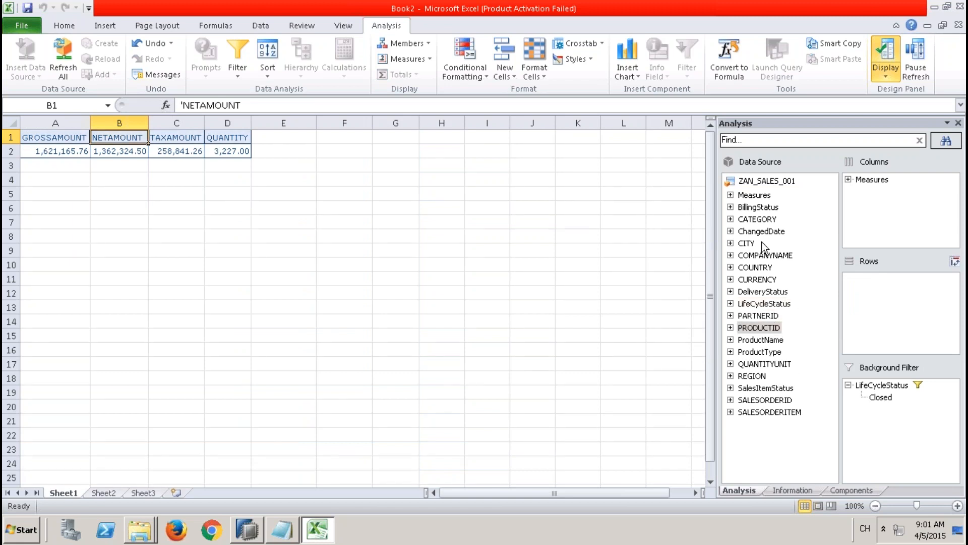
pyautogui.click(759, 220)
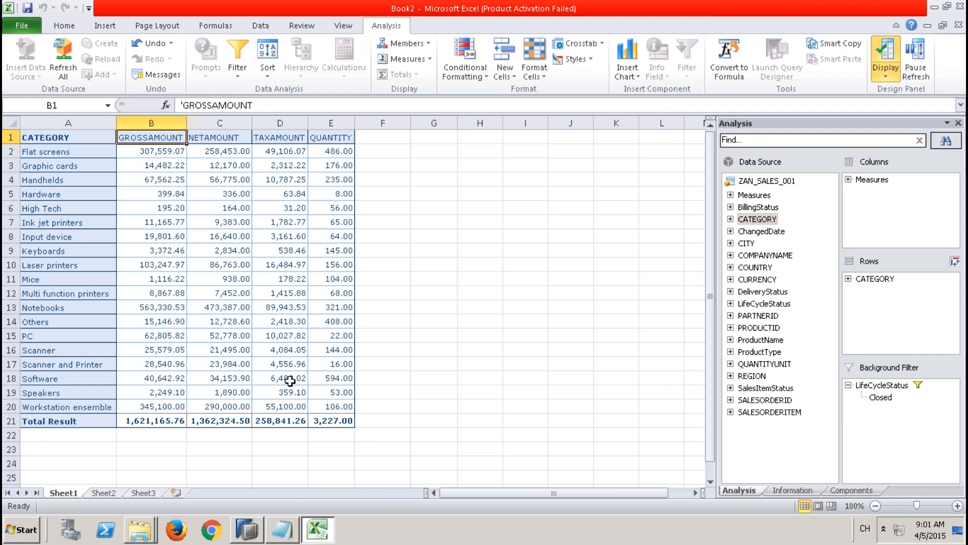
pyautogui.click(283, 278)
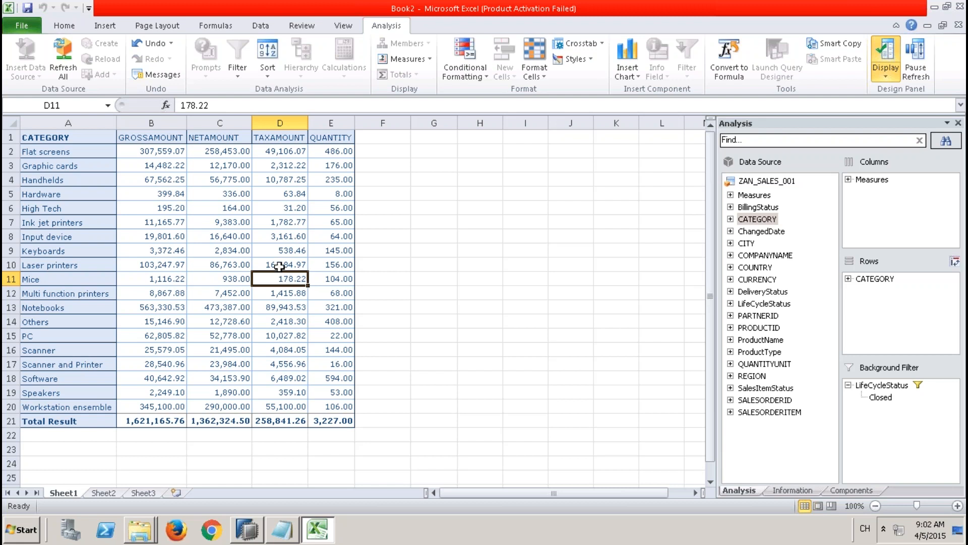
pyautogui.click(229, 231)
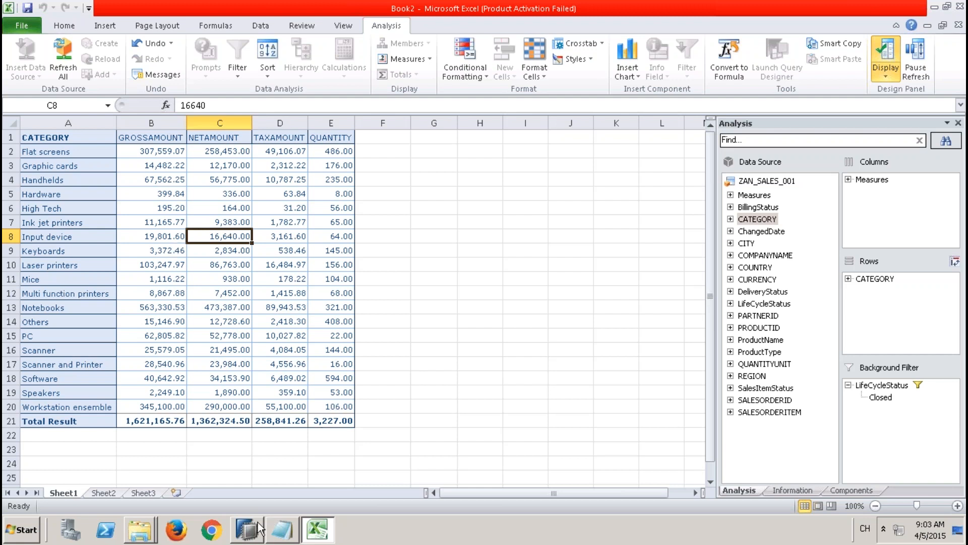
# Step: Switch to SAP HANA Studio, minimize the Systems view and inspect the LANGUAGE column of the billing status constants table in the Data Foundation
pyautogui.moveTo(258, 523)
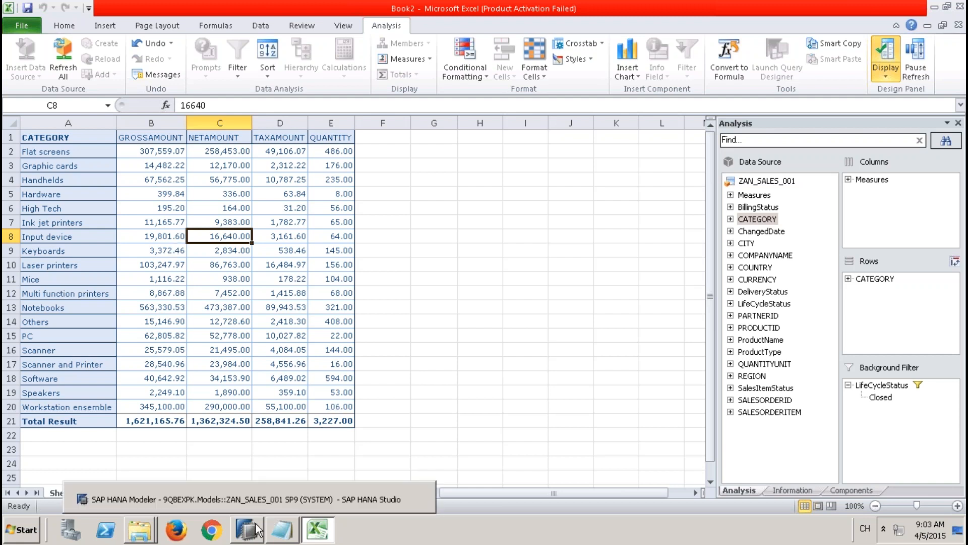
pyautogui.click(258, 530)
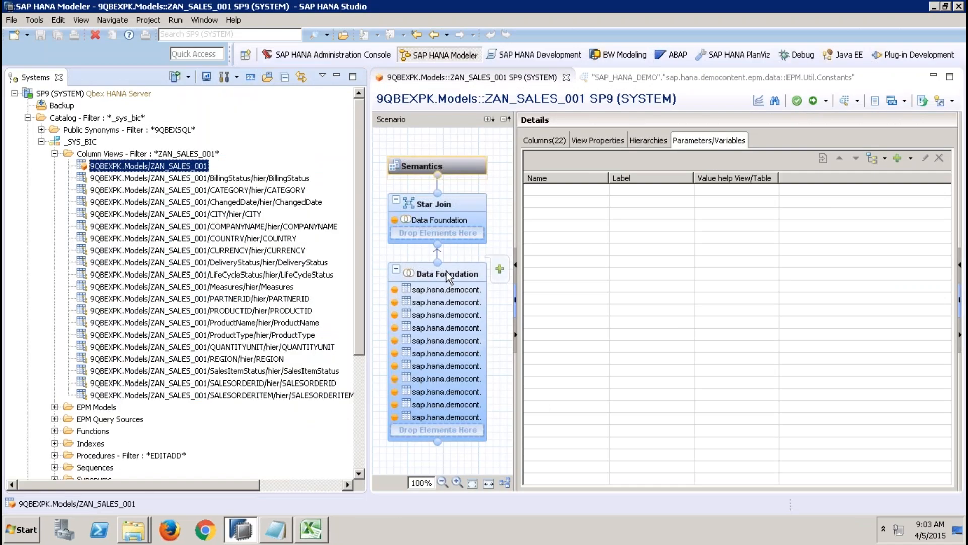
pyautogui.click(445, 274)
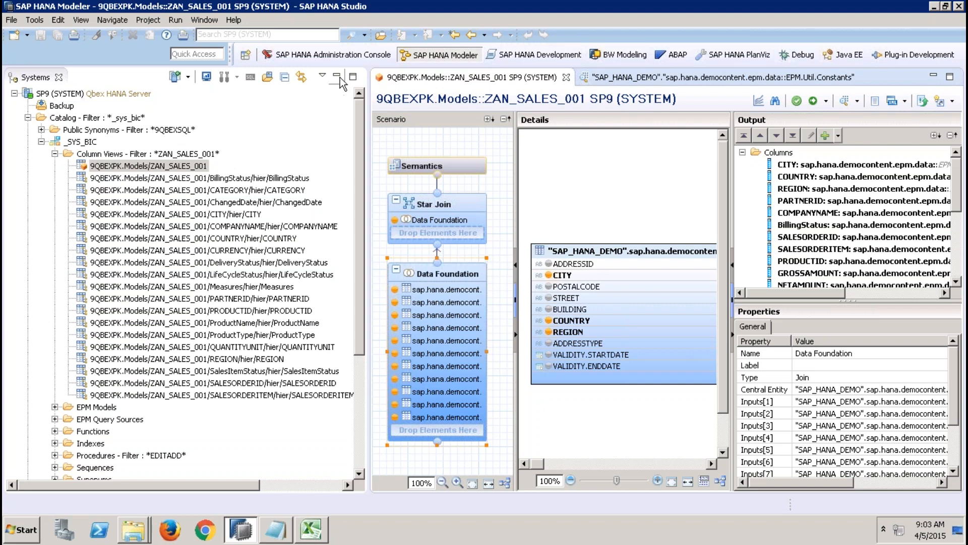
pyautogui.click(337, 75)
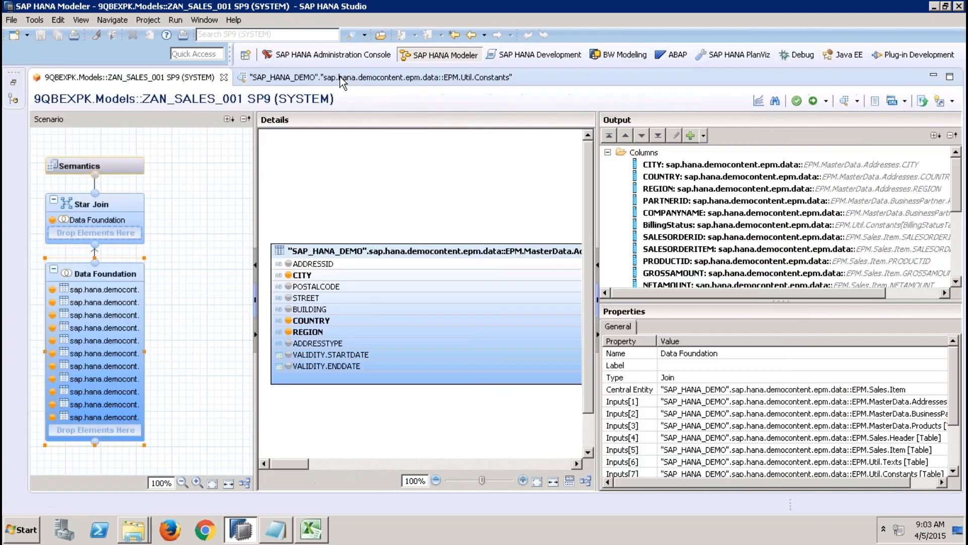
pyautogui.click(398, 462)
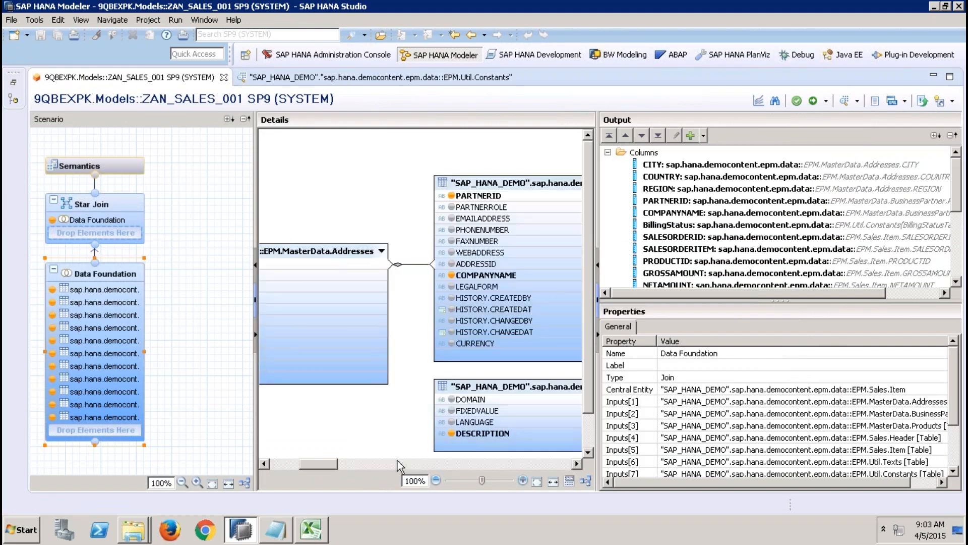
pyautogui.click(487, 424)
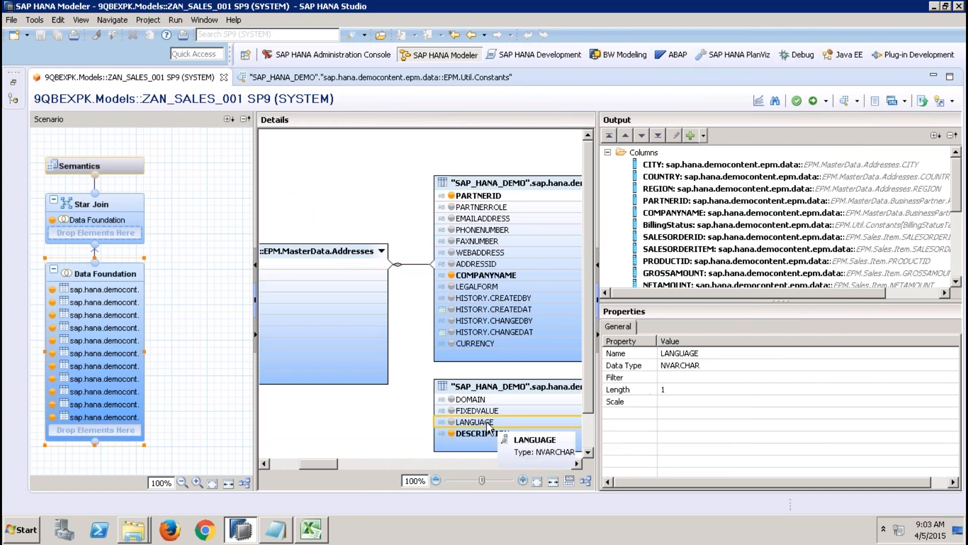
# Step: Create a Direct input parameter named ip_lang in the Semantics node, with data type VARCHAR and length 3
pyautogui.click(129, 160)
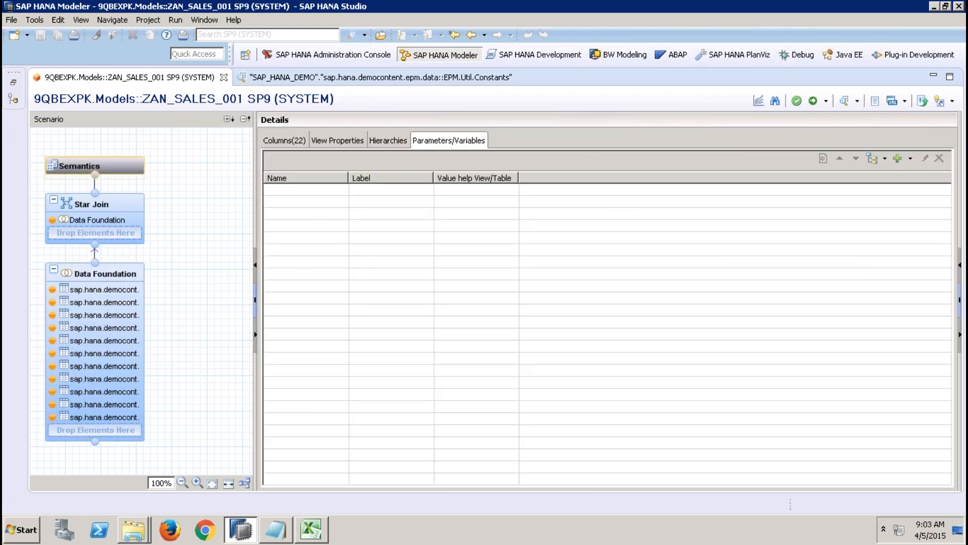
pyautogui.click(911, 160)
pyautogui.click(883, 194)
pyautogui.write('i')
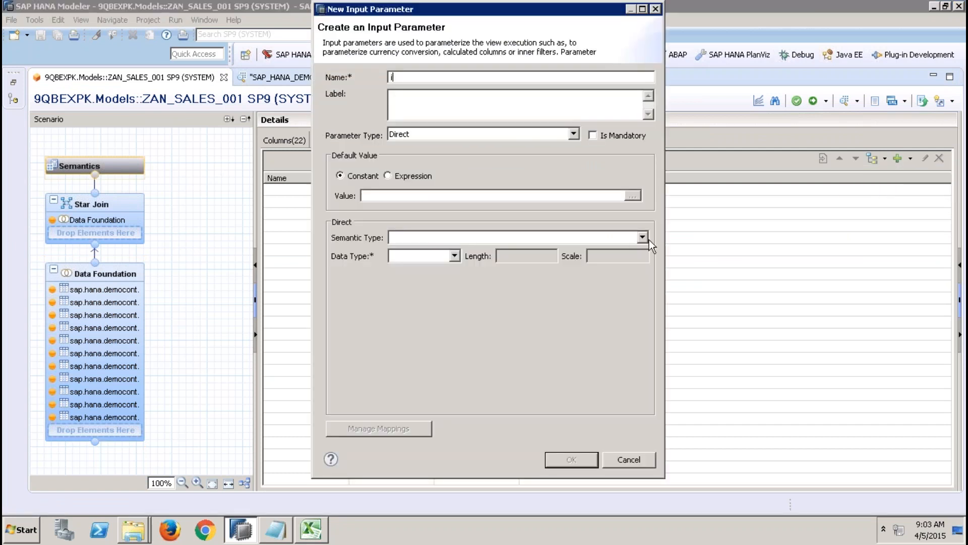
pyautogui.write('p_lang')
pyautogui.click(480, 101)
pyautogui.click(453, 256)
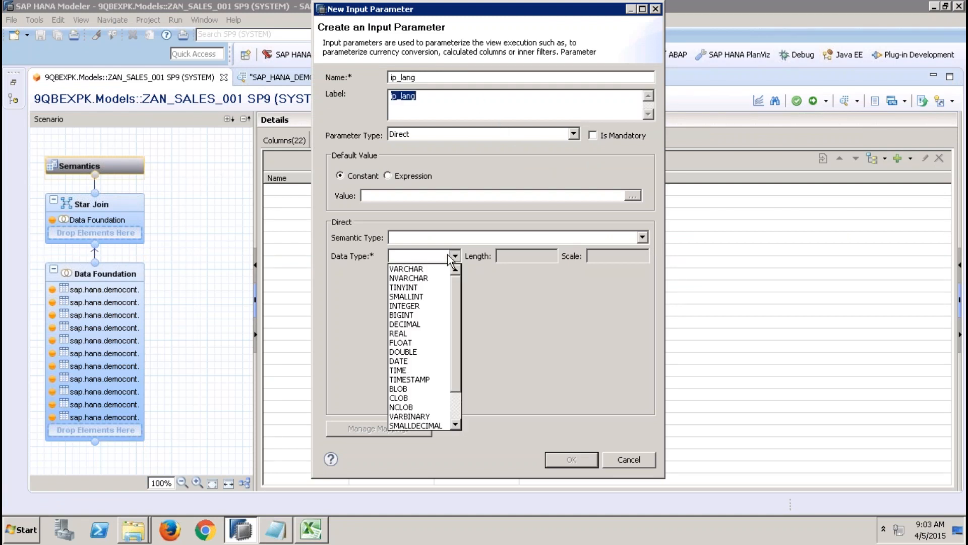
pyautogui.click(419, 269)
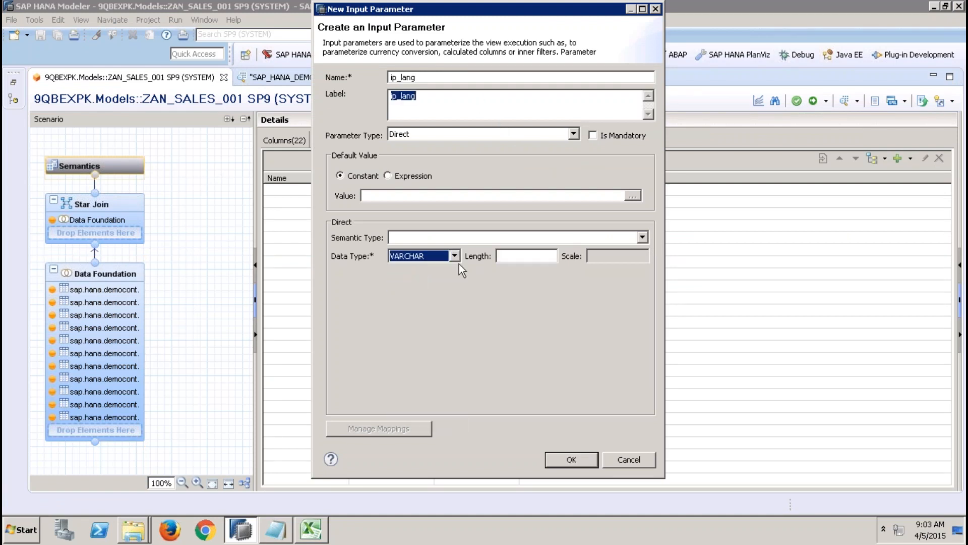
pyautogui.click(513, 257)
pyautogui.write('3')
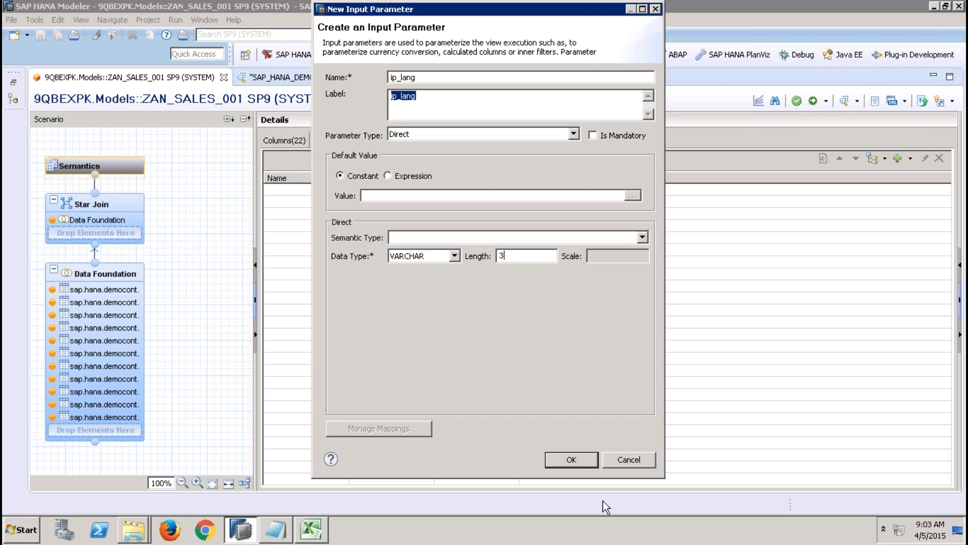
pyautogui.click(571, 460)
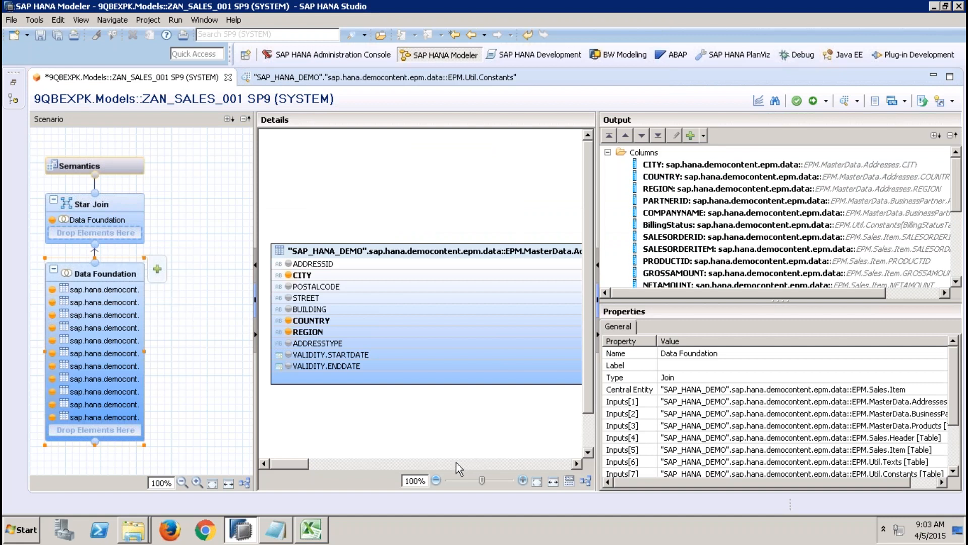
# Step: Filter the LANGUAGE column of the BillingStatusTable constants table to equal the input parameter ip_lang, and activate the view
pyautogui.click(456, 462)
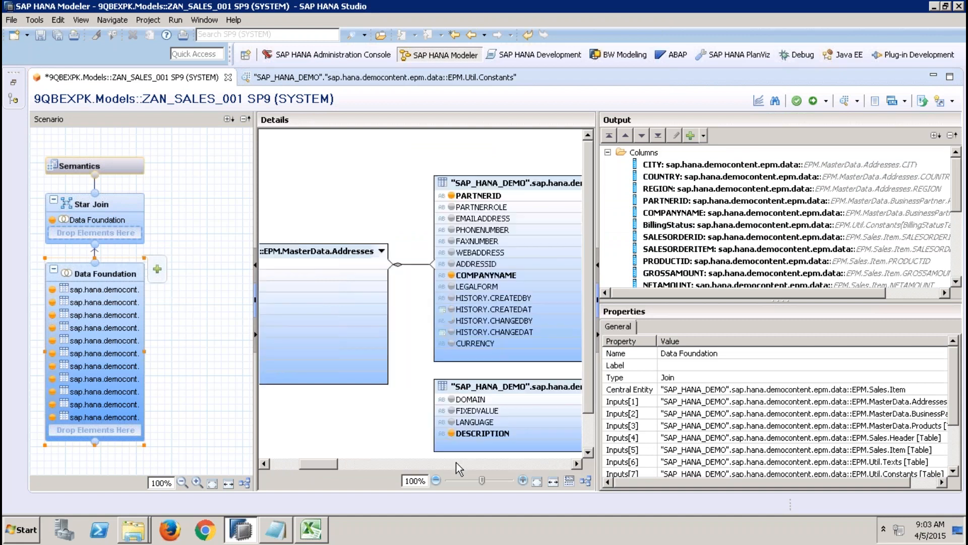
pyautogui.rightClick(486, 423)
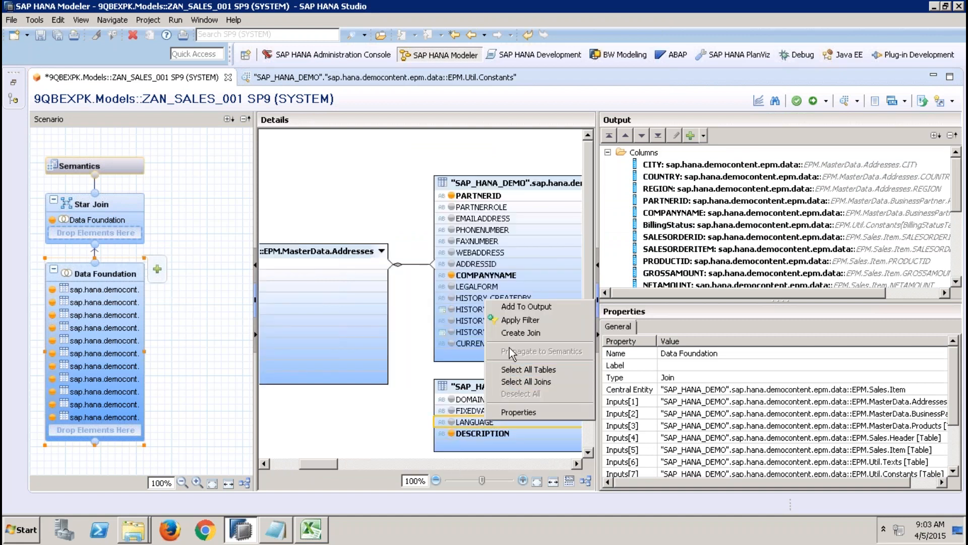
pyautogui.click(518, 320)
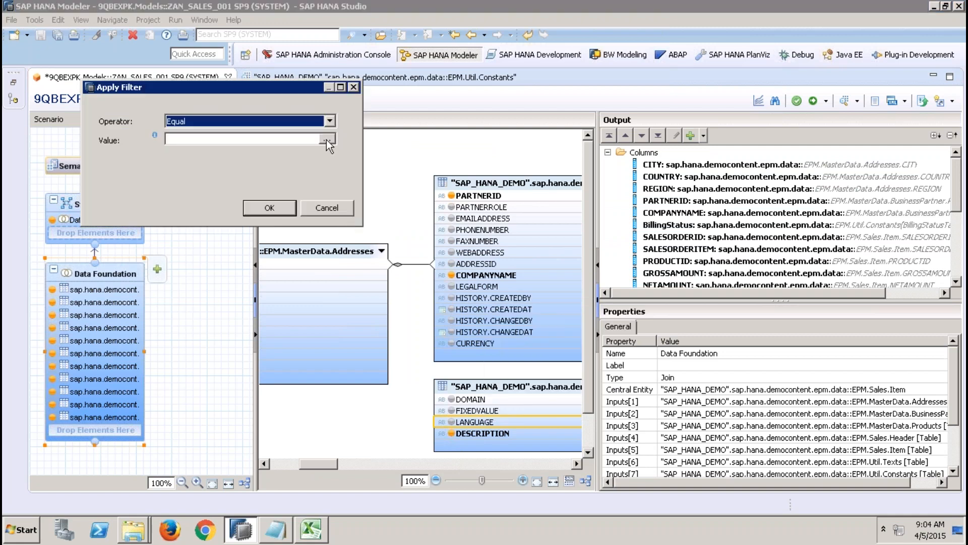
pyautogui.click(327, 140)
pyautogui.click(211, 47)
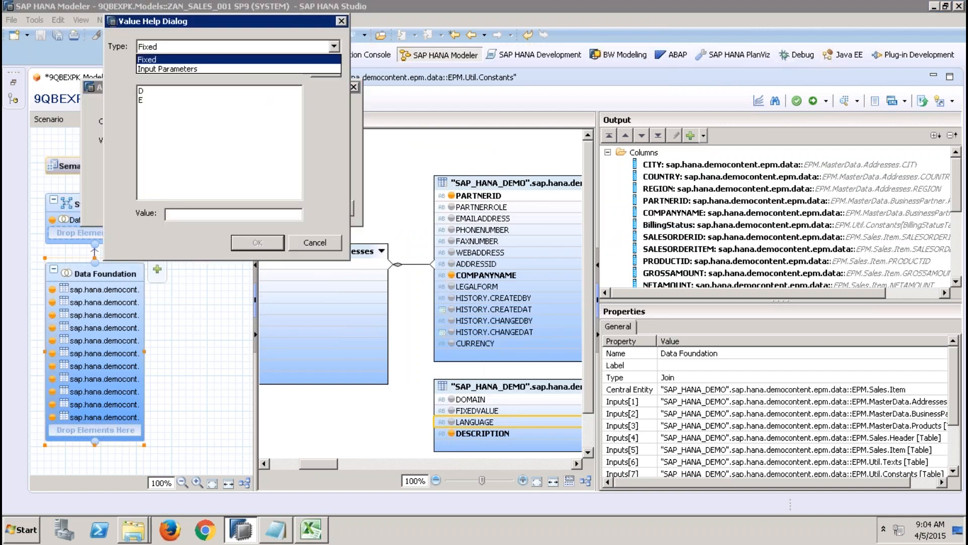
pyautogui.click(180, 68)
pyautogui.click(160, 93)
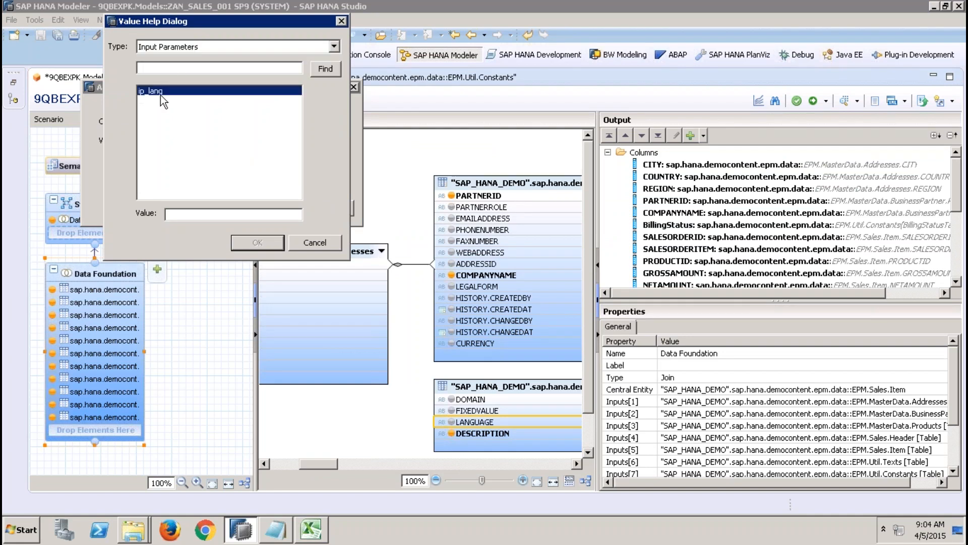
pyautogui.click(255, 241)
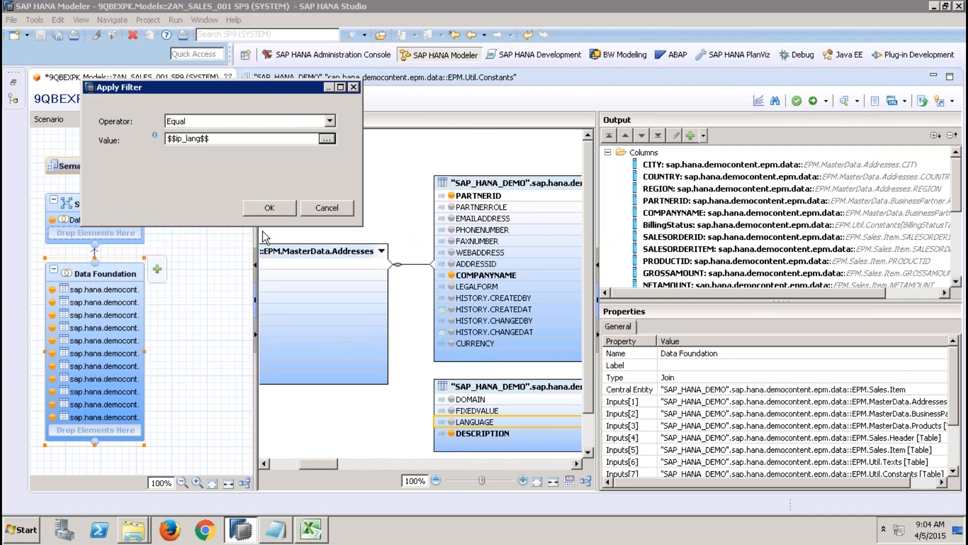
pyautogui.click(276, 207)
pyautogui.click(812, 100)
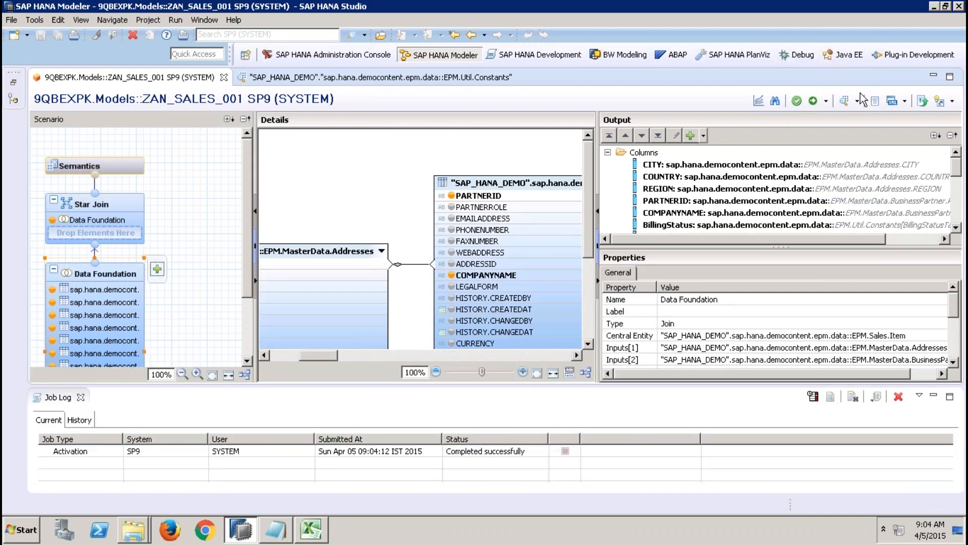
# Step: Preview the view's data with ip_lang set to E and examine the status columns in the raw data
pyautogui.click(843, 100)
pyautogui.click(427, 193)
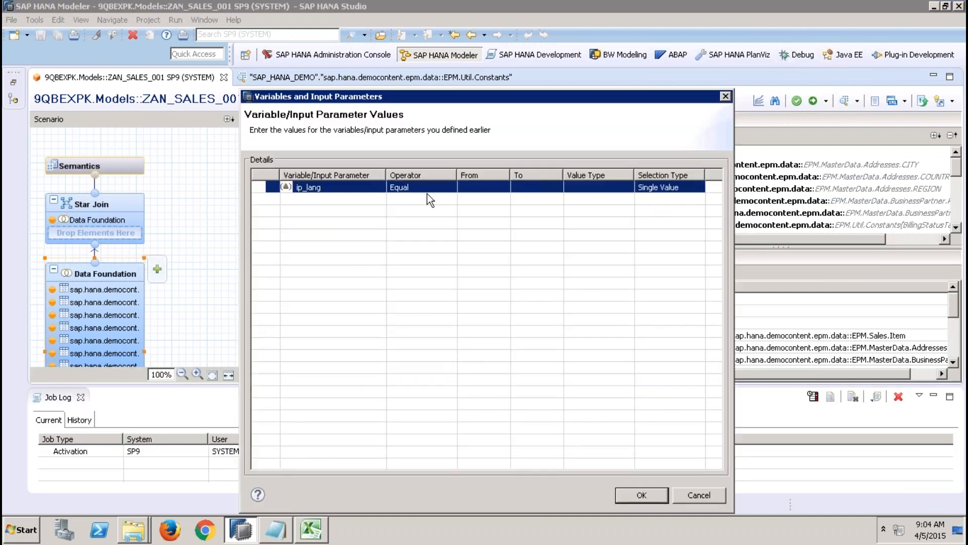
pyautogui.click(476, 188)
pyautogui.write('e')
pyautogui.press('BackSpace')
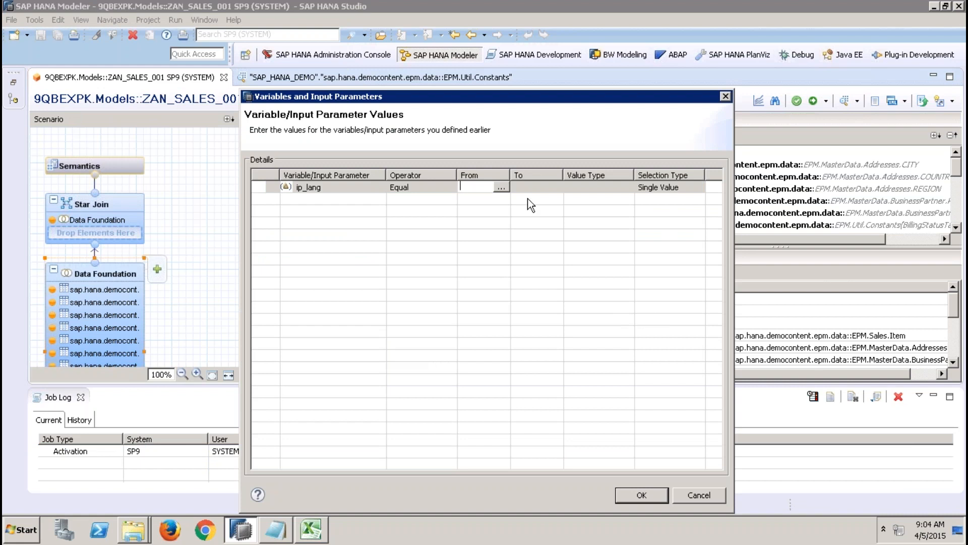
pyautogui.write('E')
pyautogui.click(545, 186)
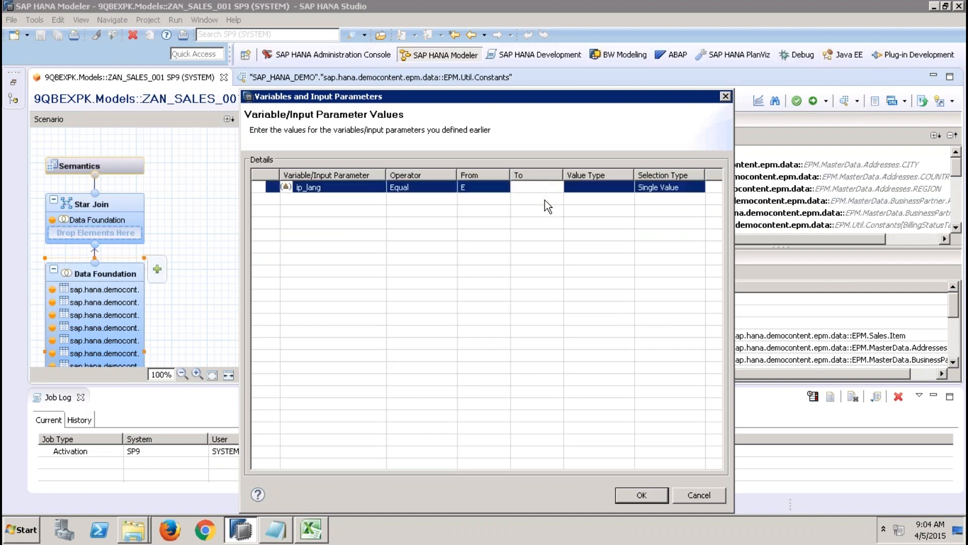
pyautogui.click(645, 493)
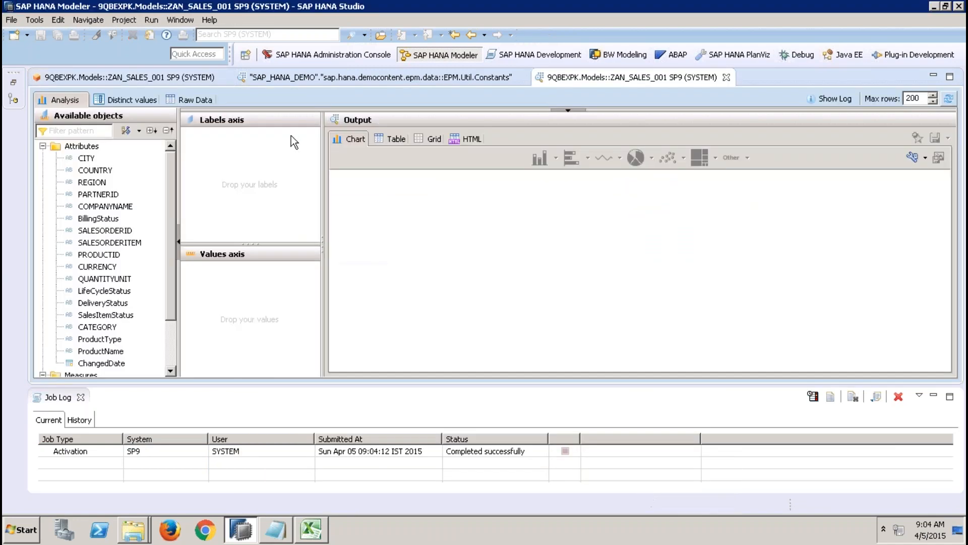
pyautogui.click(192, 100)
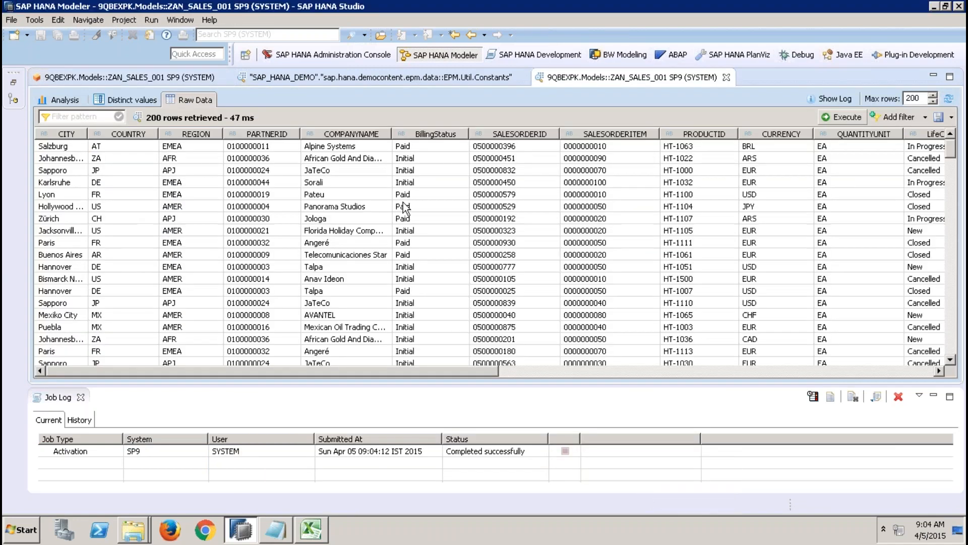
pyautogui.click(574, 369)
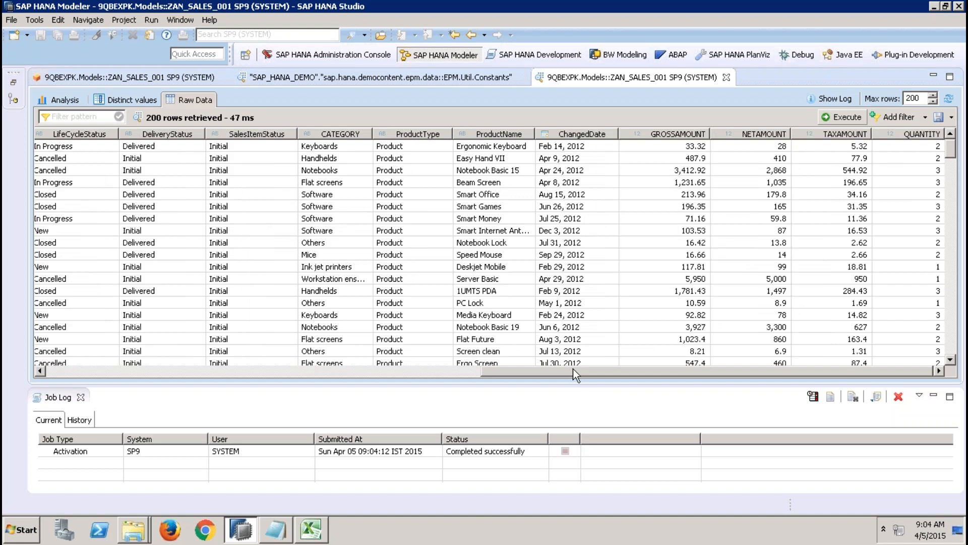
# Step: Close the Job Log, check the BillingStatusTable filters in the Data Foundation, and examine the BillingStatus column in the raw data preview
pyautogui.click(171, 77)
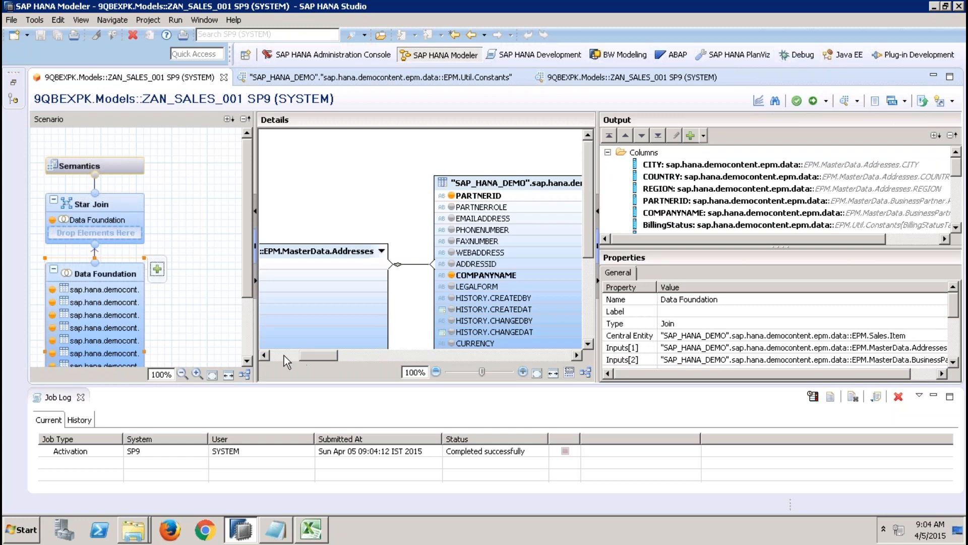
pyautogui.click(80, 397)
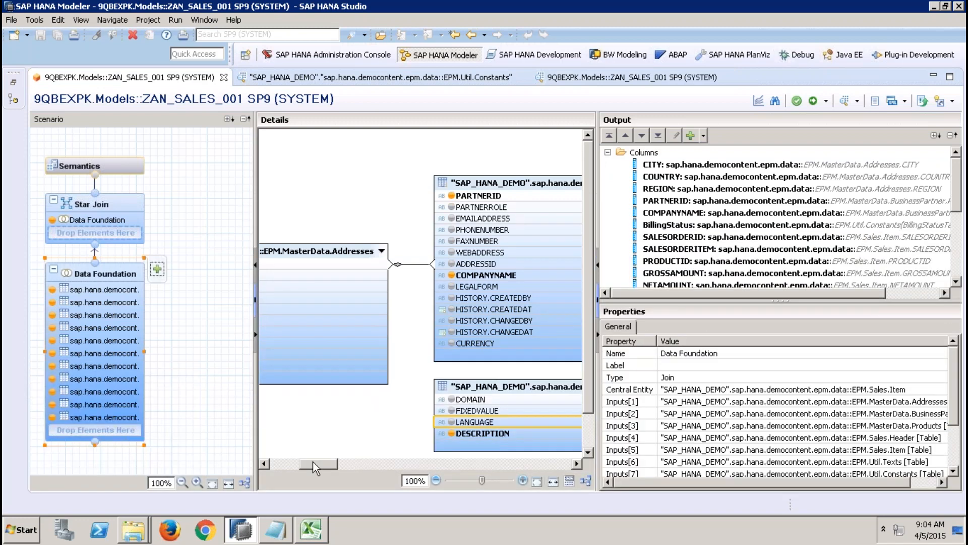
pyautogui.moveTo(315, 468); pyautogui.dragTo(338, 467)
pyautogui.moveTo(385, 462); pyautogui.dragTo(350, 461)
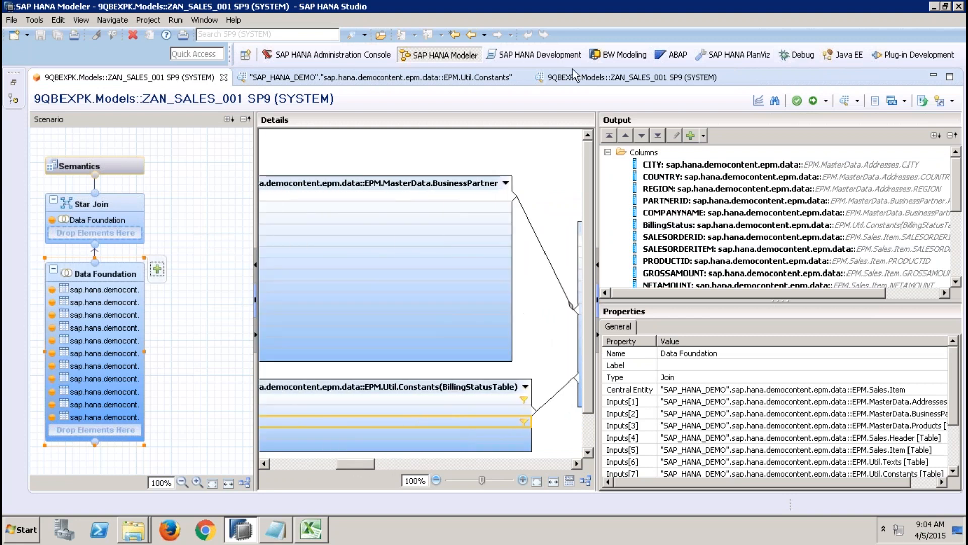
pyautogui.click(588, 80)
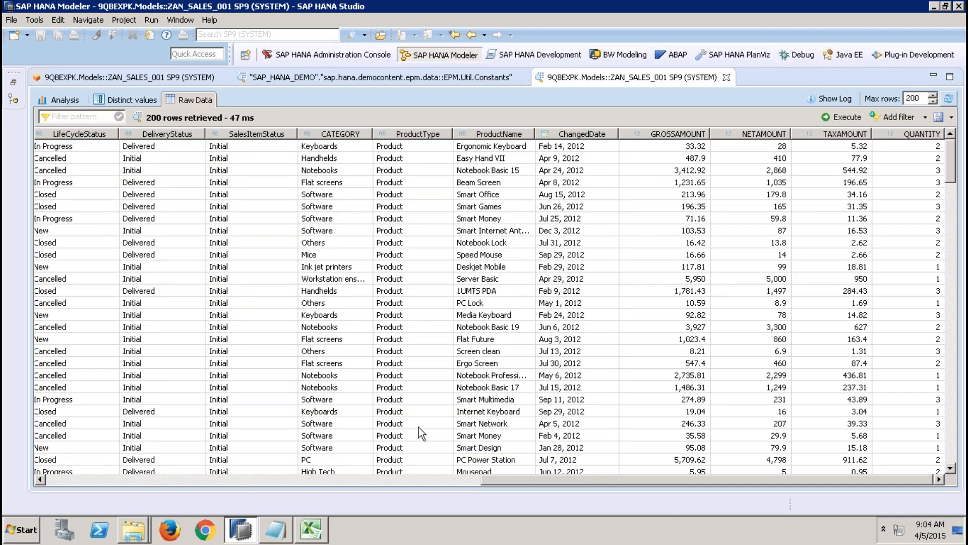
pyautogui.click(194, 480)
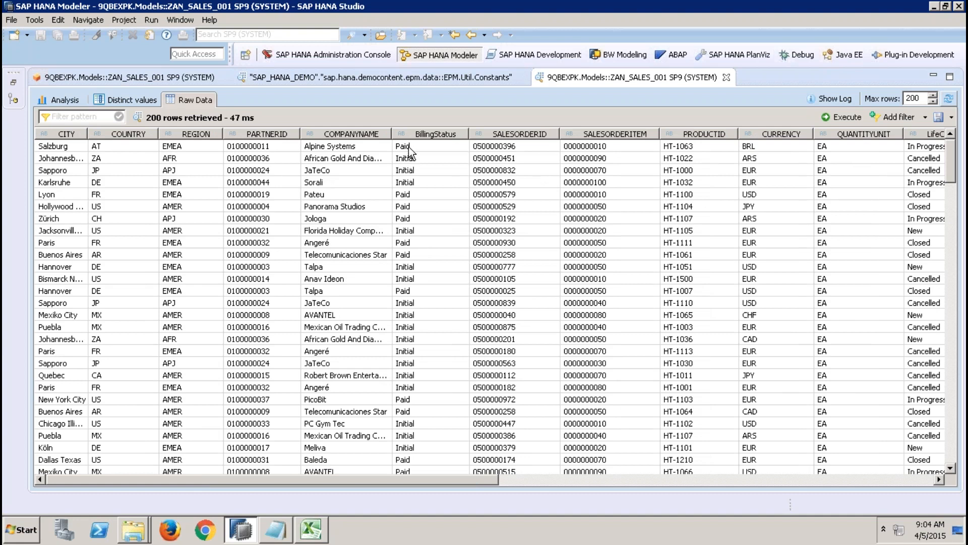
# Step: Close the current preview and run a new data preview with ip_lang set to D, showing its raw data
pyautogui.click(839, 112)
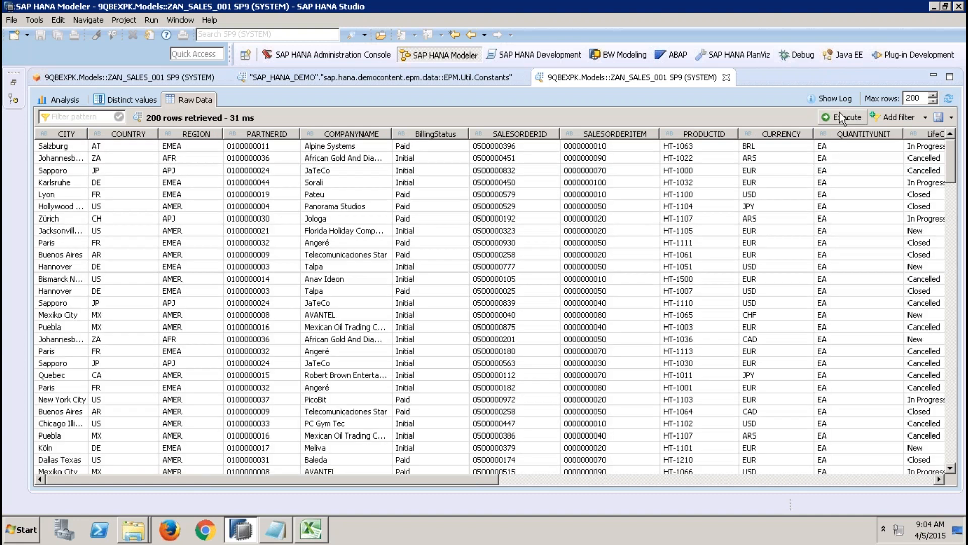
pyautogui.click(726, 77)
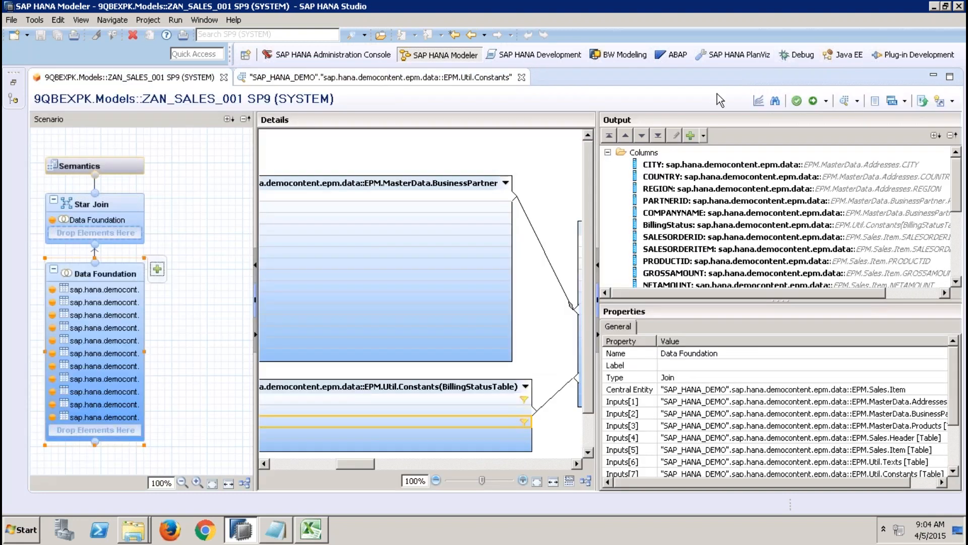
pyautogui.click(843, 103)
pyautogui.click(491, 187)
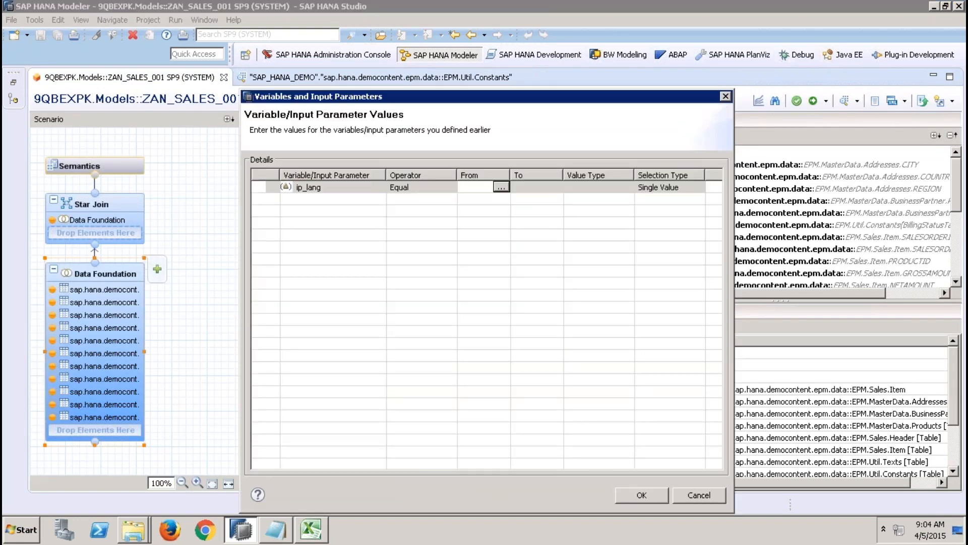
pyautogui.write('D')
pyautogui.press('Tab')
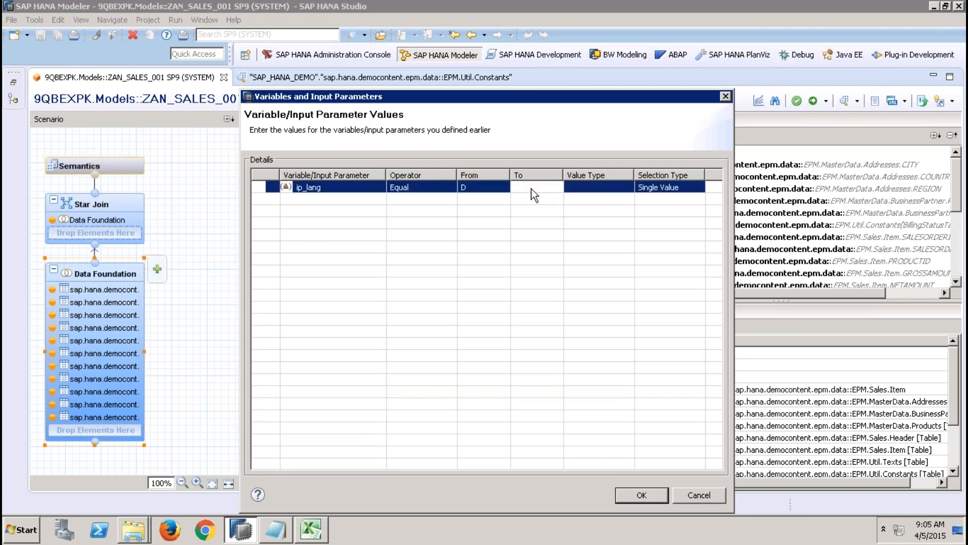
pyautogui.click(632, 491)
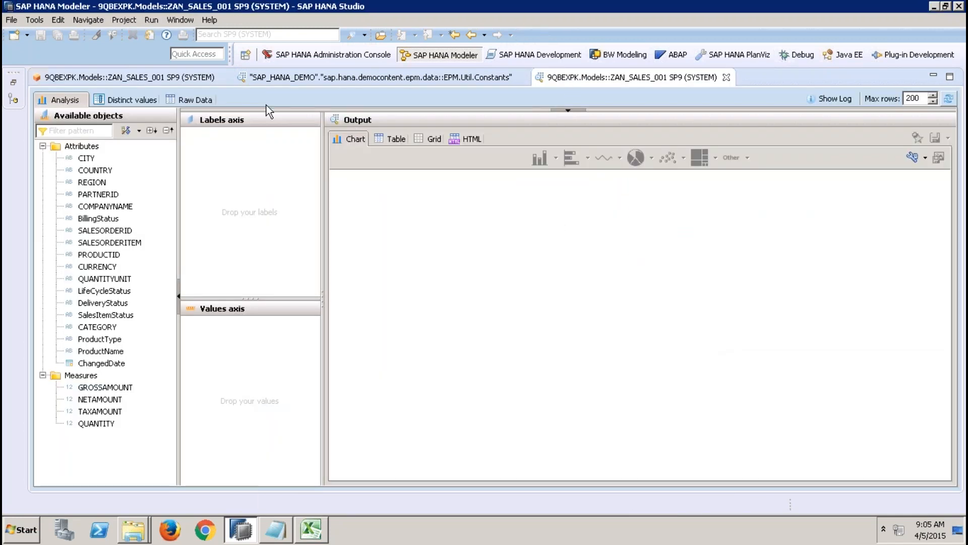
pyautogui.click(209, 98)
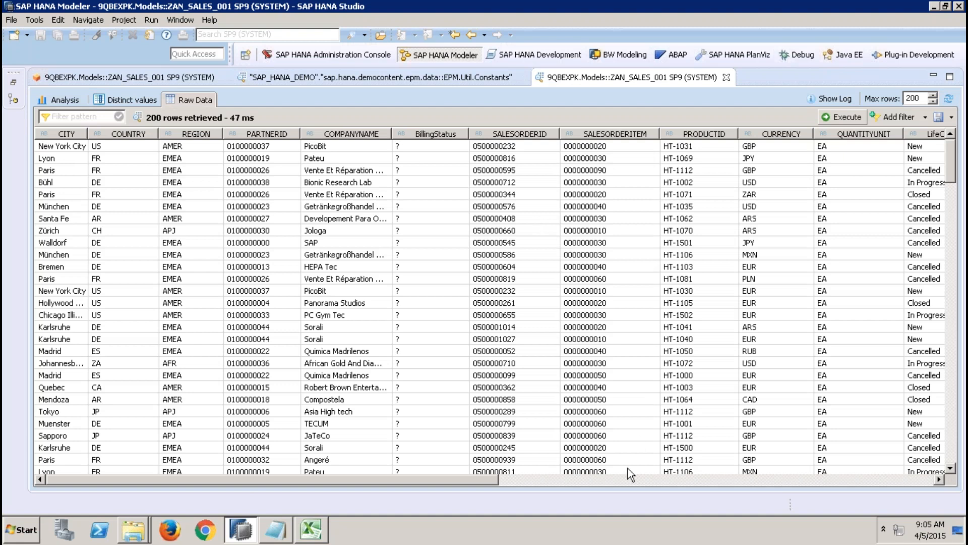
# Step: Examine the BillingStatus column in the raw data preview and compare it with the D_SO_CF entries in EPM.Util.Constants
pyautogui.click(622, 479)
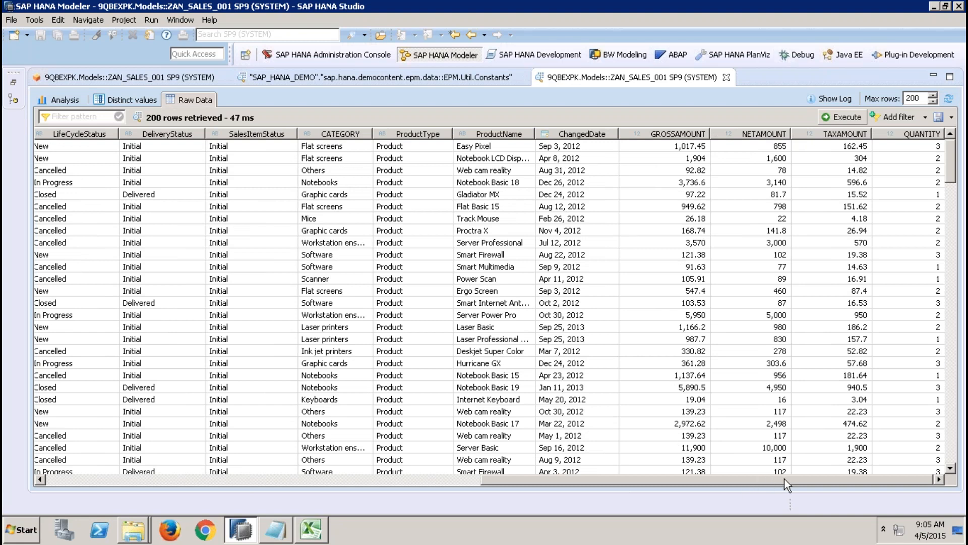
pyautogui.moveTo(784, 479); pyautogui.dragTo(459, 504)
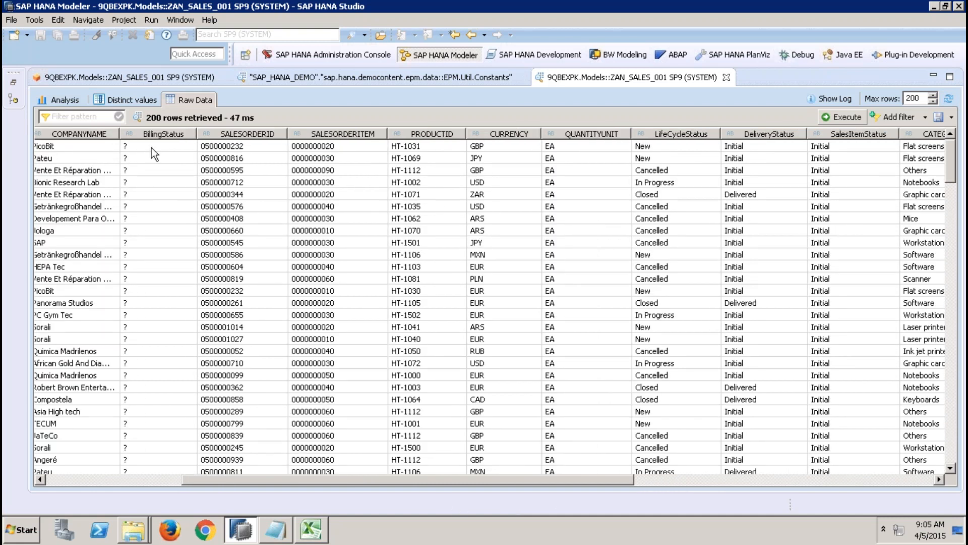
pyautogui.click(153, 147)
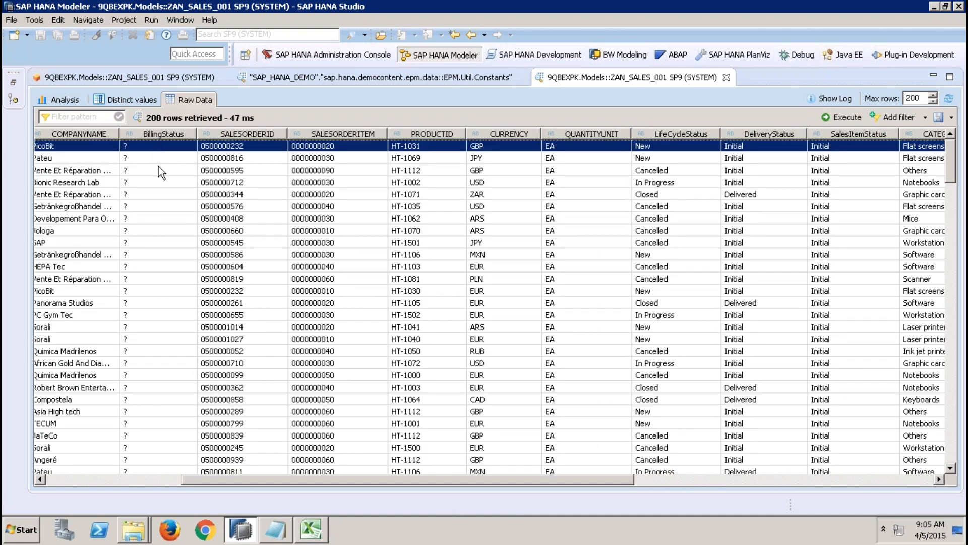
pyautogui.click(357, 76)
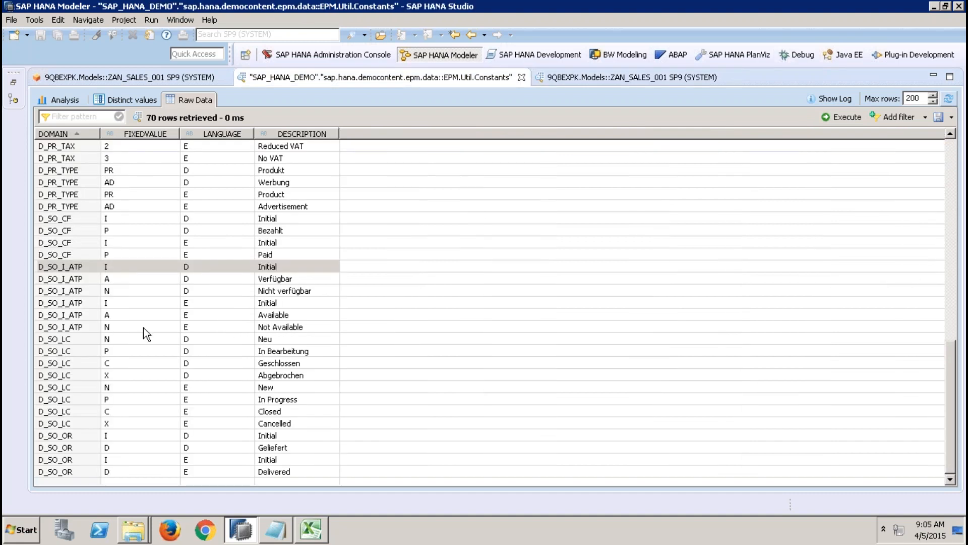
pyautogui.click(81, 229)
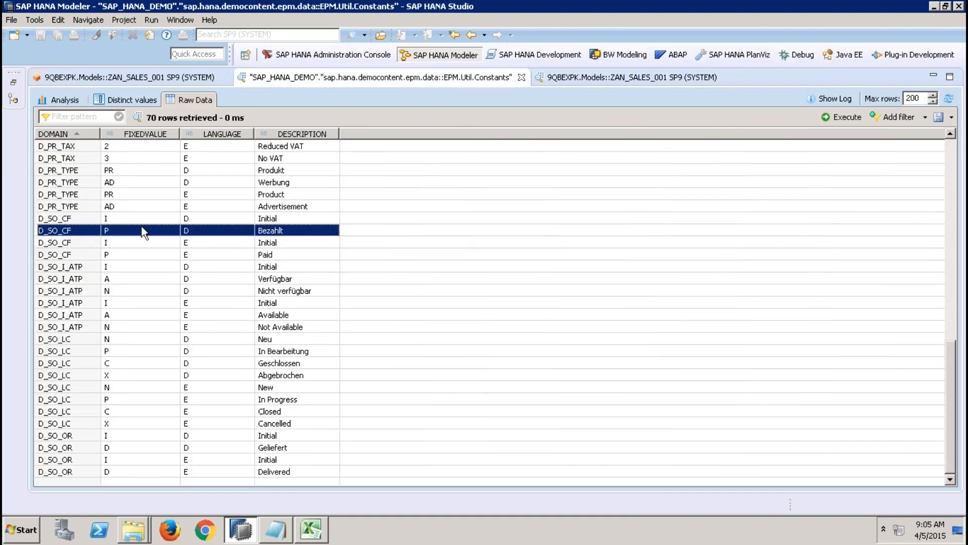
pyautogui.click(210, 220)
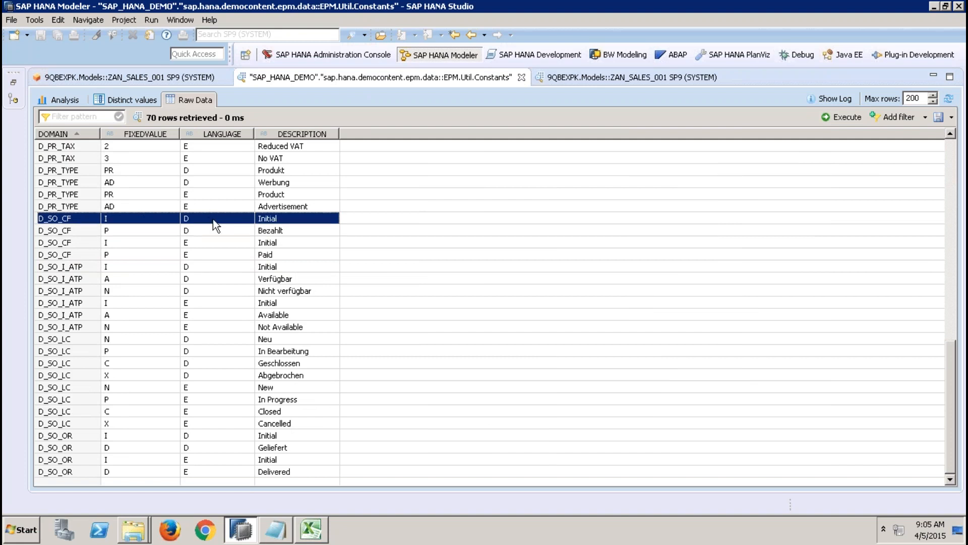
# Step: Change the join between BillingStatusTable and the Sales.Header table to Inner in the Data Foundation, and activate the view
pyautogui.click(181, 77)
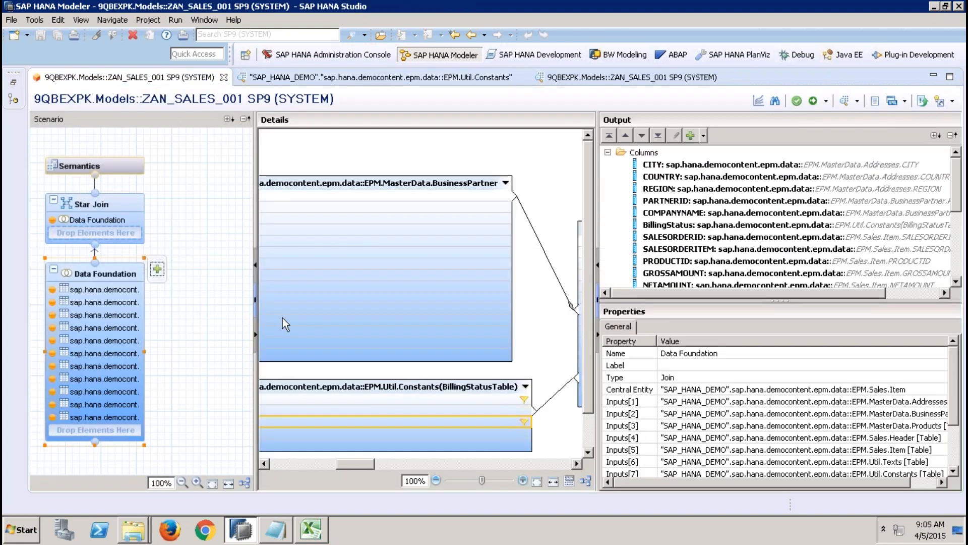
pyautogui.doubleClick(553, 397)
pyautogui.click(453, 338)
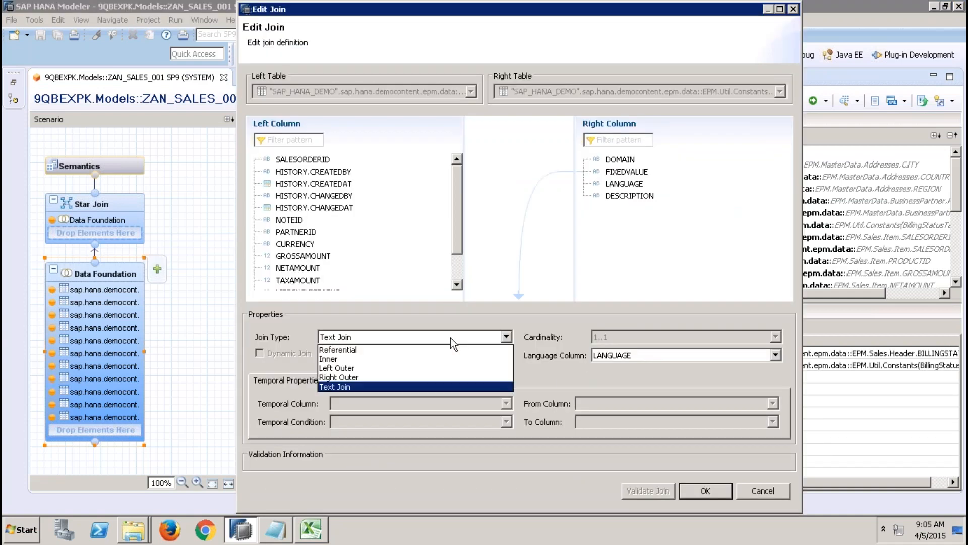
pyautogui.click(396, 358)
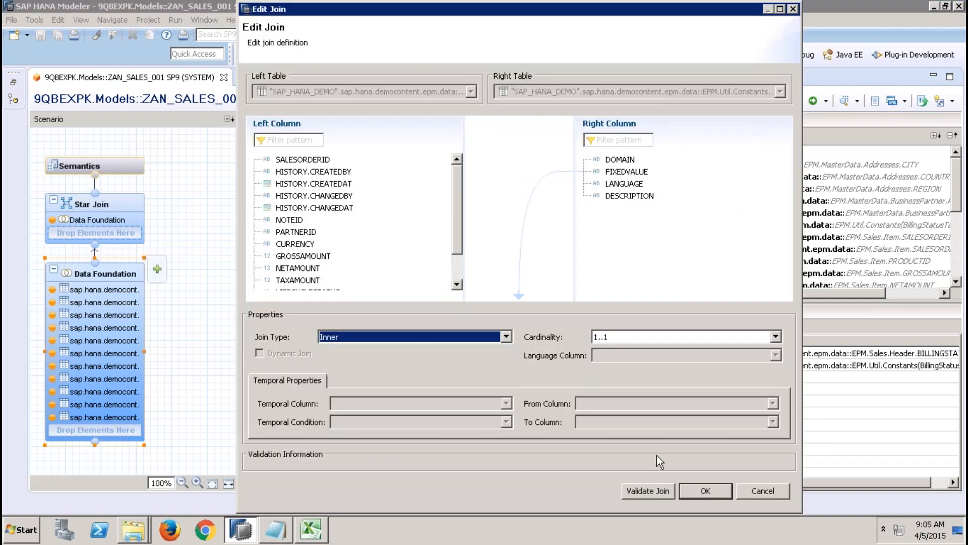
pyautogui.click(694, 492)
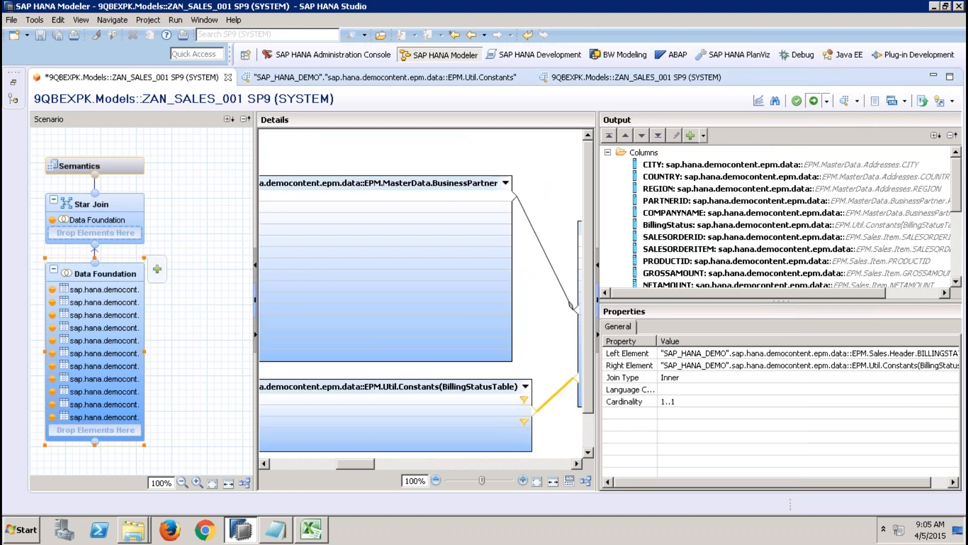
pyautogui.click(796, 100)
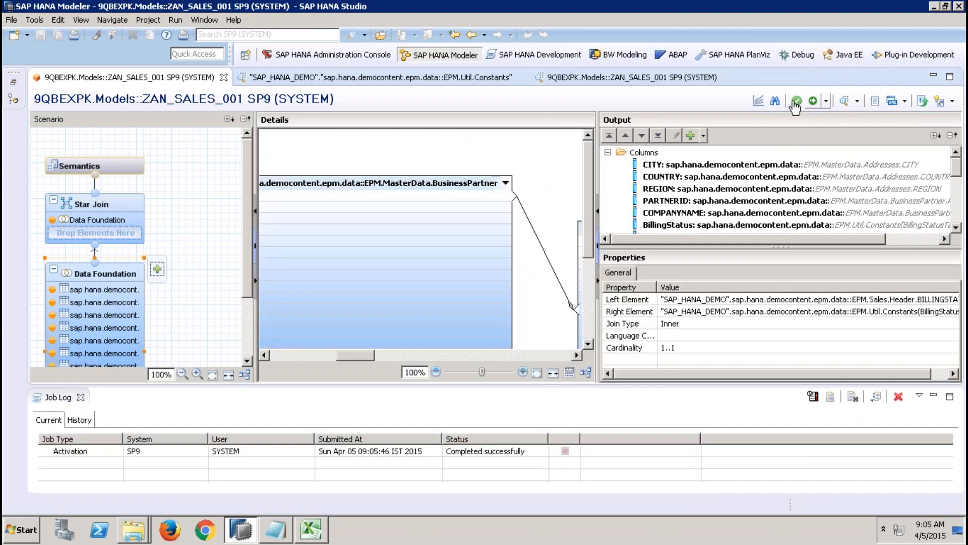
# Step: Close the old preview, run a new data preview with ip_lang set to D, and check its raw data
pyautogui.click(726, 77)
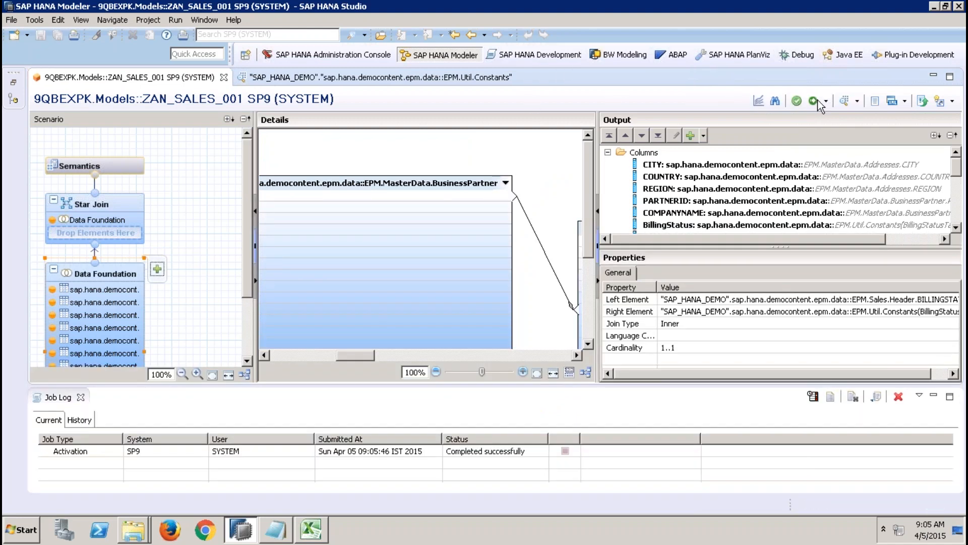
pyautogui.click(843, 102)
pyautogui.click(457, 187)
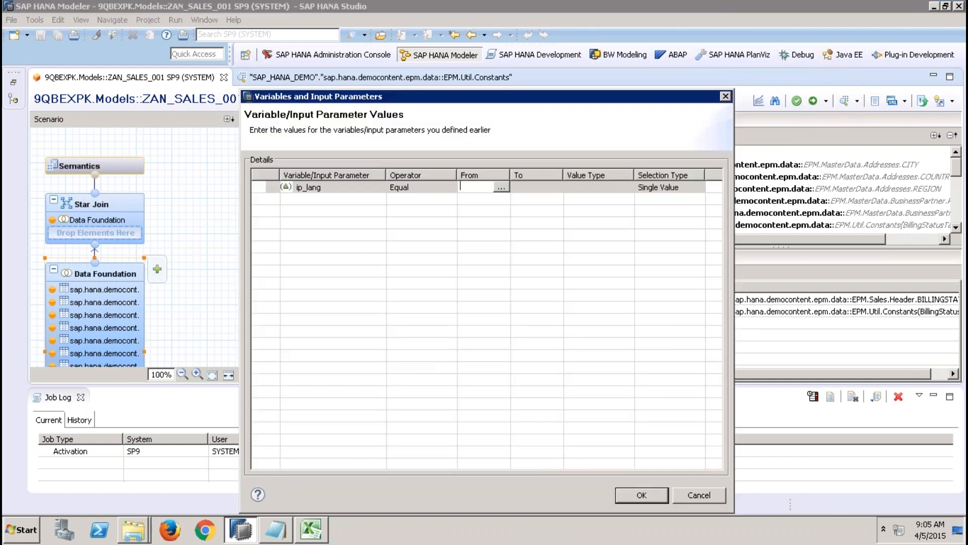
pyautogui.write('D')
pyautogui.click(646, 492)
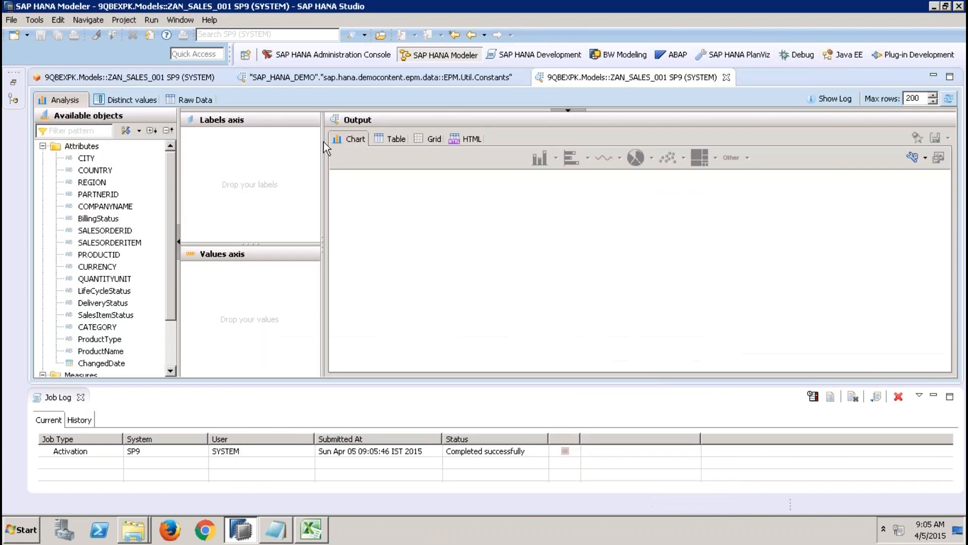
pyautogui.click(172, 97)
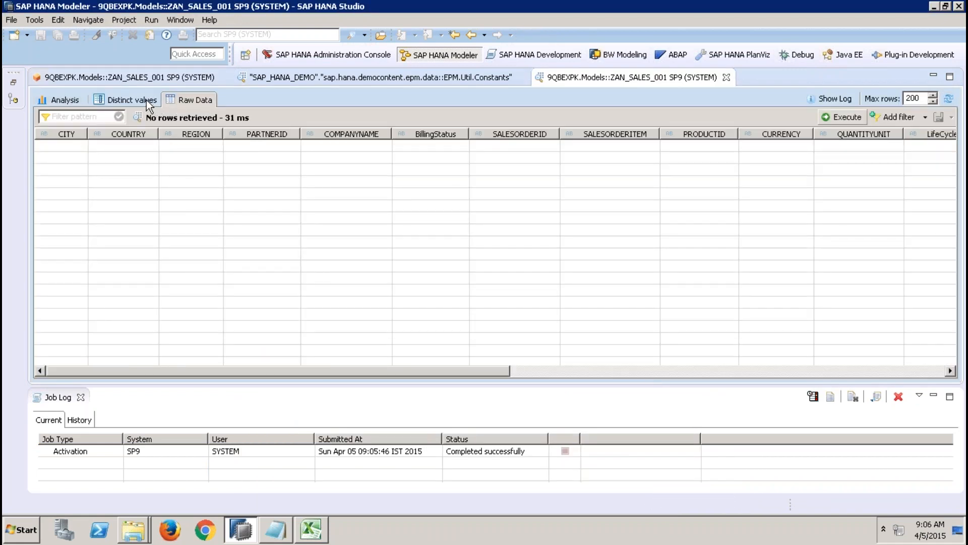
pyautogui.click(61, 100)
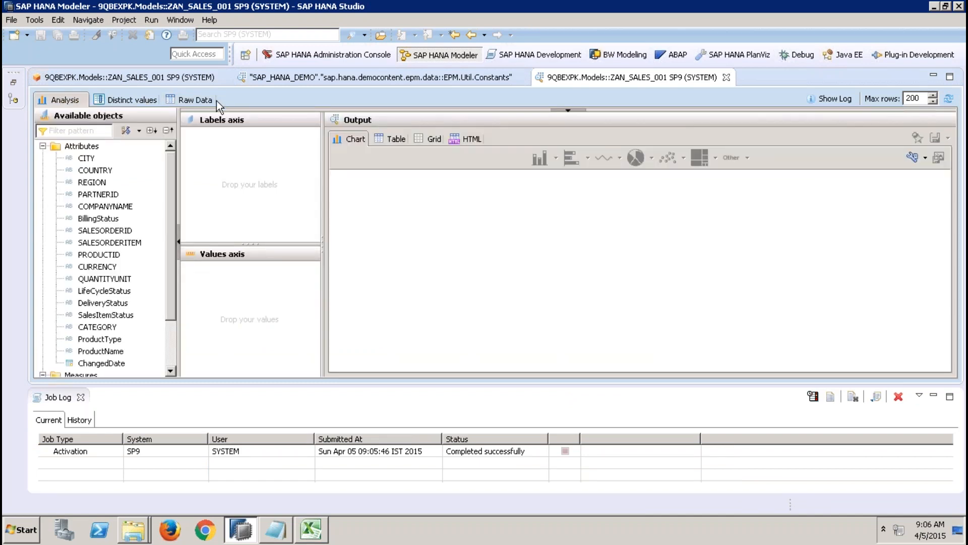
# Step: Close the preview, start another data preview of the view, and look up the value help for ip_lang
pyautogui.click(726, 76)
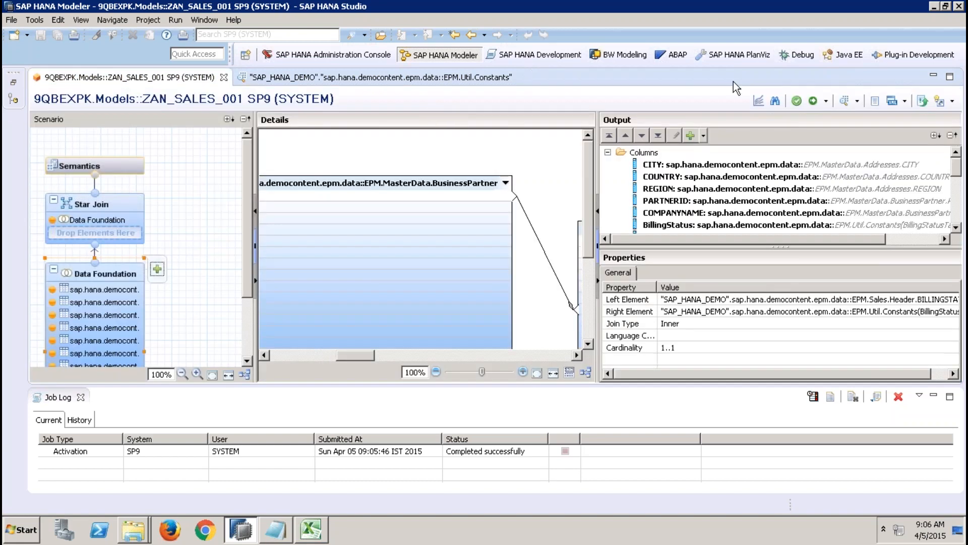
pyautogui.click(844, 100)
pyautogui.click(469, 187)
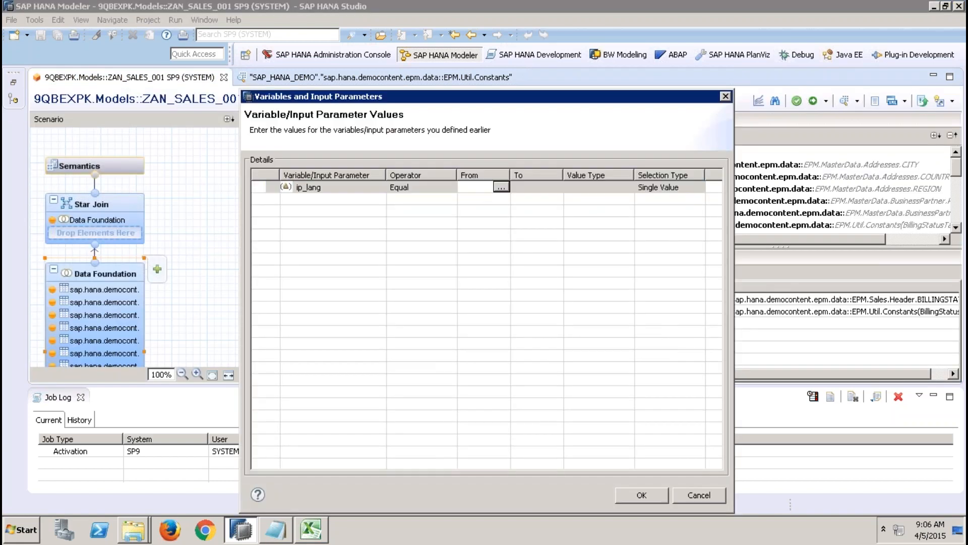
pyautogui.click(500, 187)
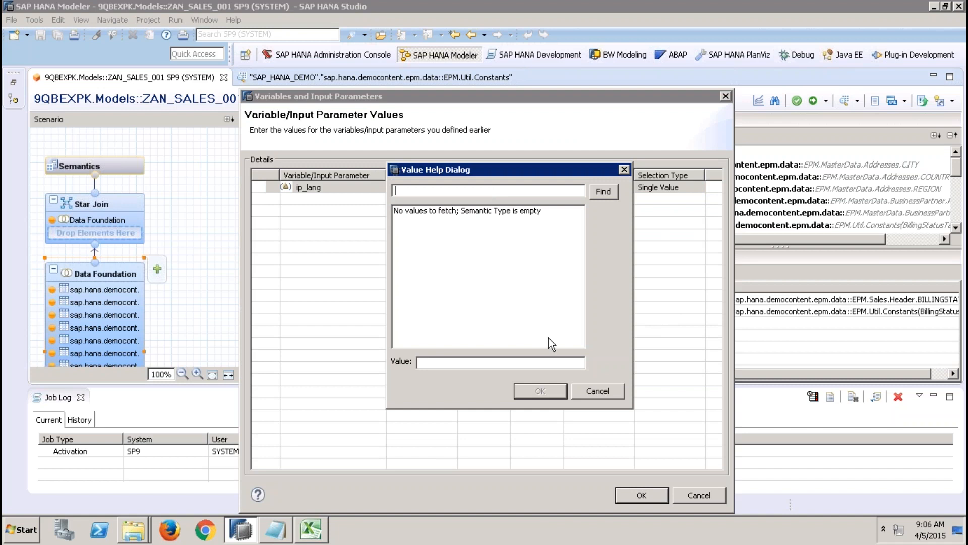
pyautogui.click(607, 391)
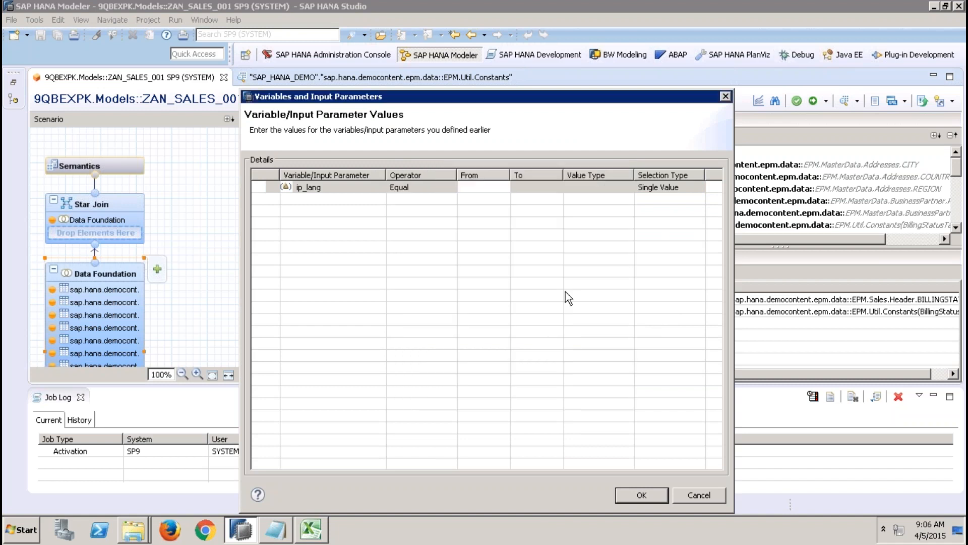
# Step: Run the data preview with ip_lang set to D and display the raw data
pyautogui.click(487, 188)
pyautogui.write('E')
pyautogui.press('BackSpace')
pyautogui.write('D')
pyautogui.click(524, 190)
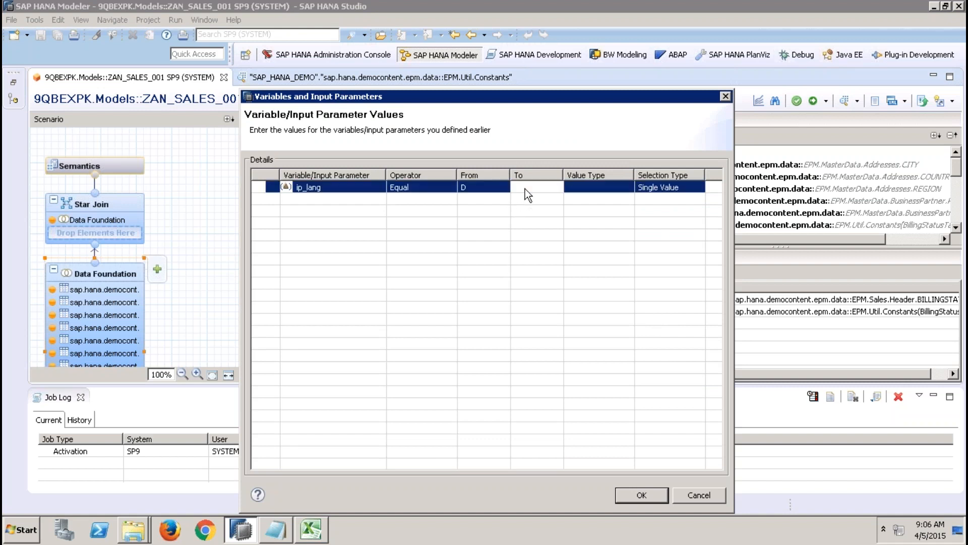
pyautogui.click(637, 497)
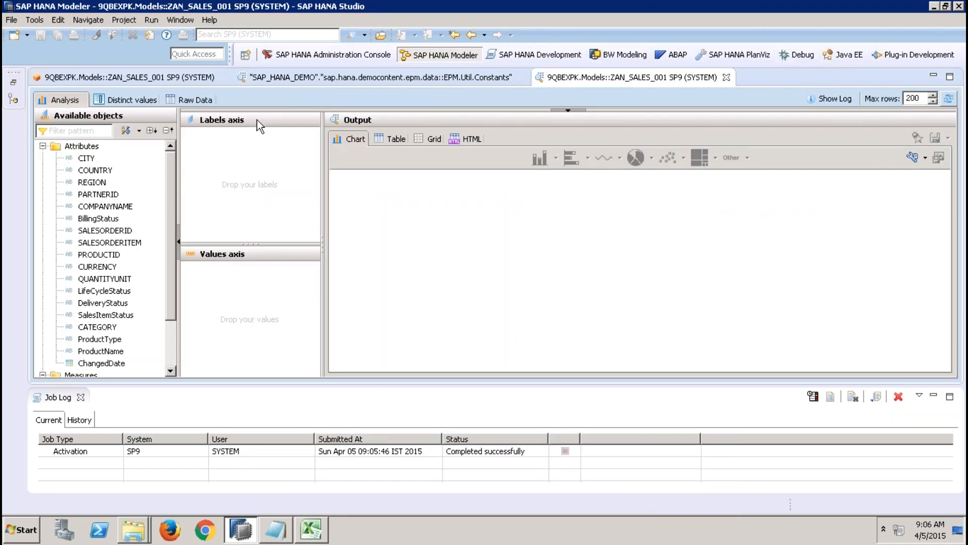
pyautogui.click(205, 99)
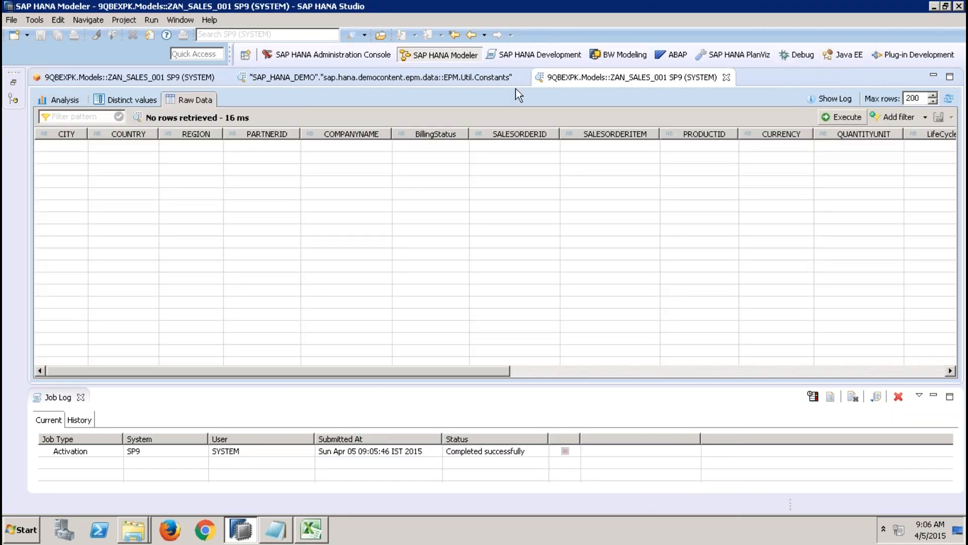
# Step: Review the BillingStatusTable and its join in the Data Foundation, and check the ip_lang input parameter in the Semantics node
pyautogui.click(194, 78)
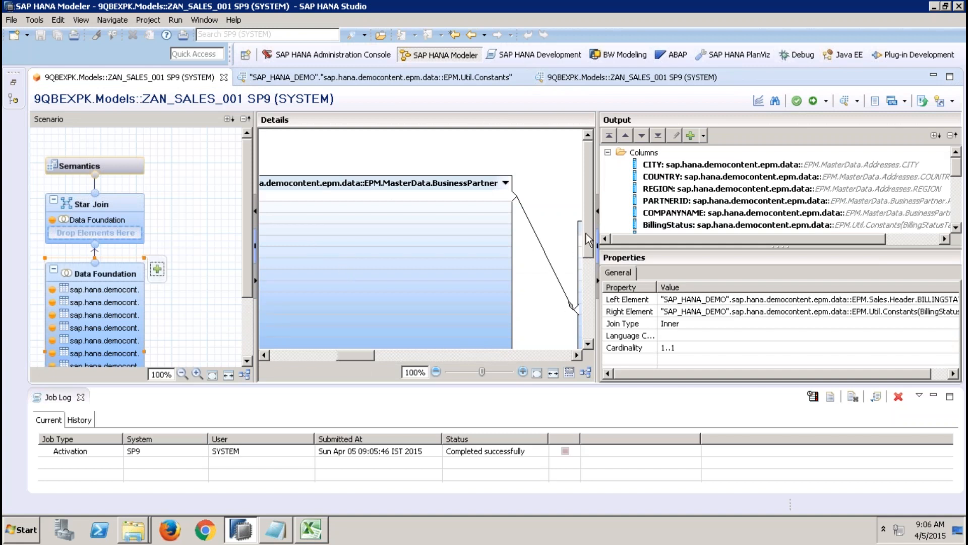
pyautogui.moveTo(586, 234); pyautogui.dragTo(594, 319)
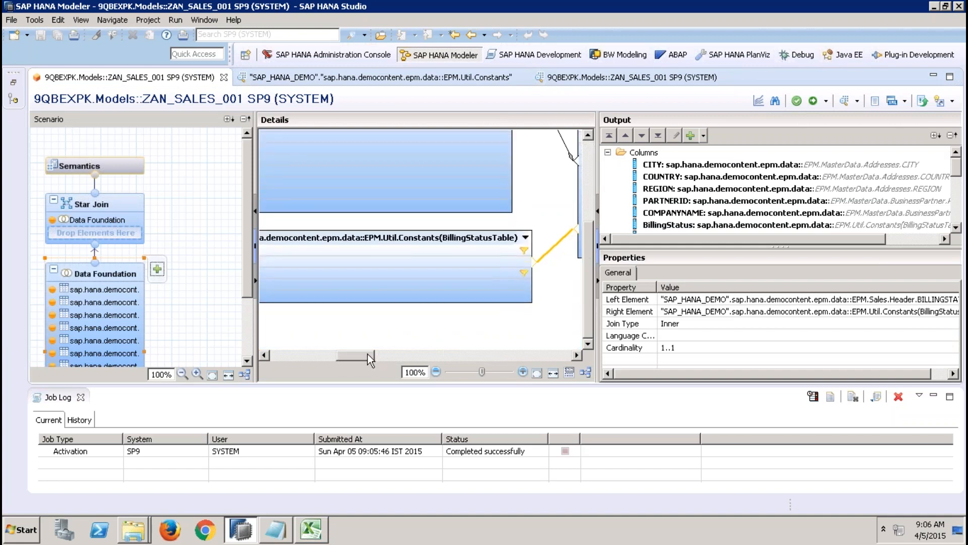
pyautogui.moveTo(367, 357)
pyautogui.mouseDown()
pyautogui.moveTo(346, 358)
pyautogui.moveTo(357, 359)
pyautogui.mouseUp()
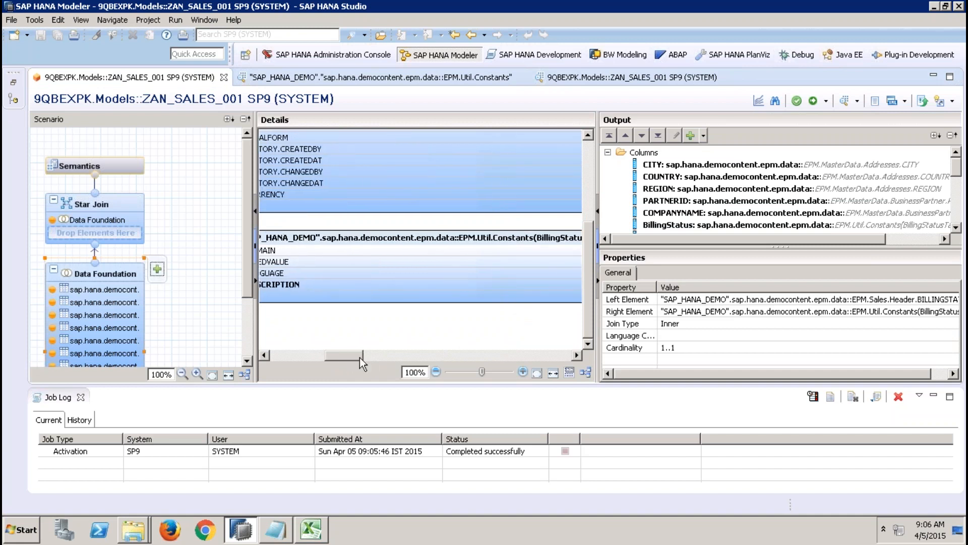
pyautogui.moveTo(363, 353)
pyautogui.mouseDown()
pyautogui.moveTo(373, 355)
pyautogui.moveTo(357, 357)
pyautogui.mouseUp()
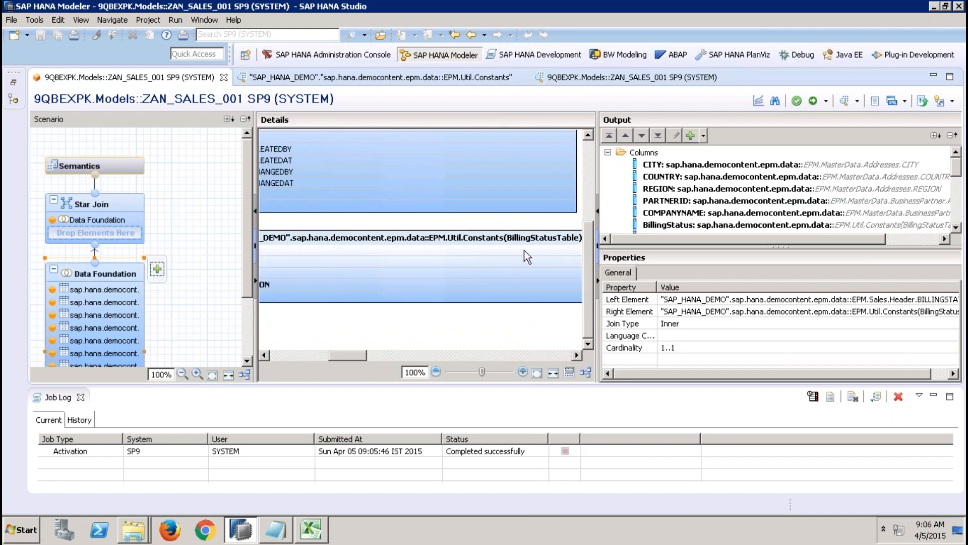
pyautogui.click(135, 166)
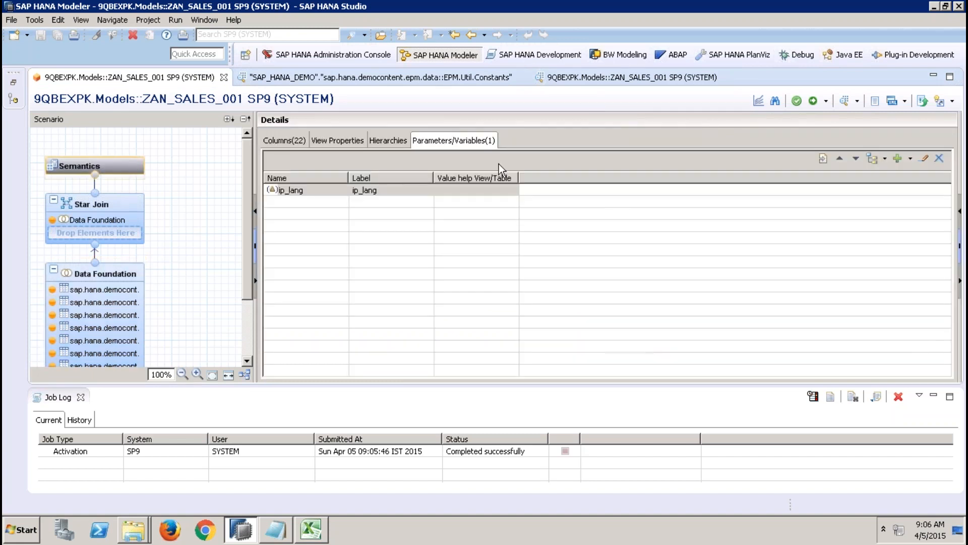
pyautogui.click(370, 190)
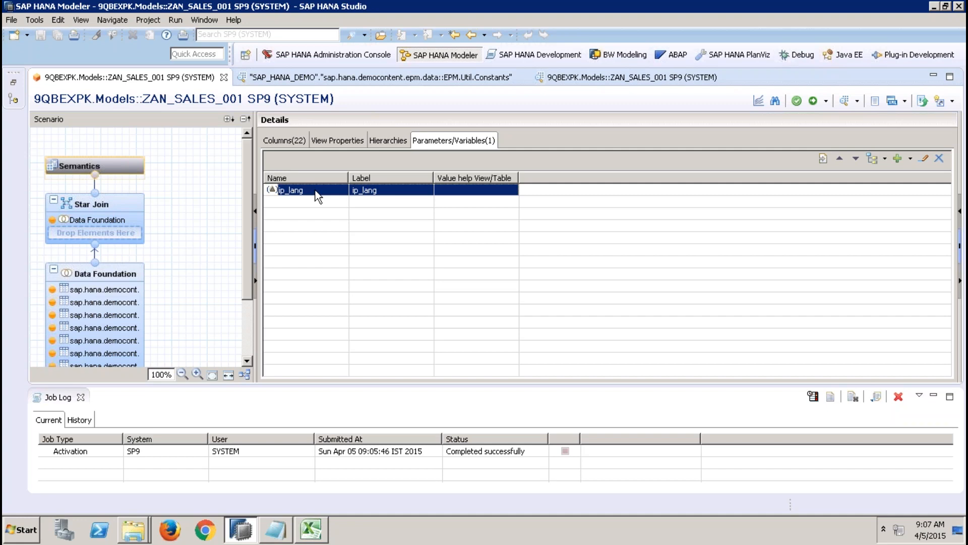
# Step: Switch to Excel to review the ZAN_SALES_001 crosstab by CATEGORY, and return to SAP HANA Studio
pyautogui.click(311, 530)
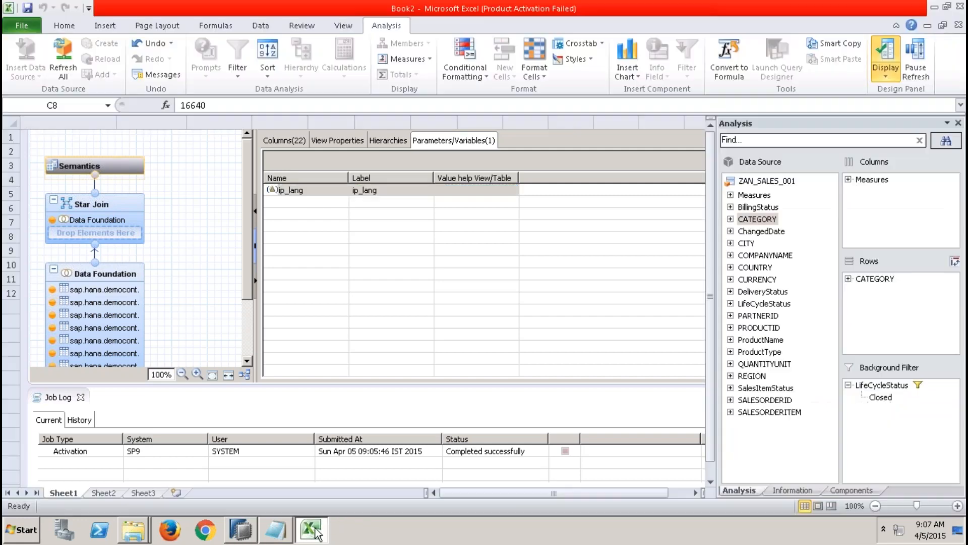
pyautogui.click(165, 241)
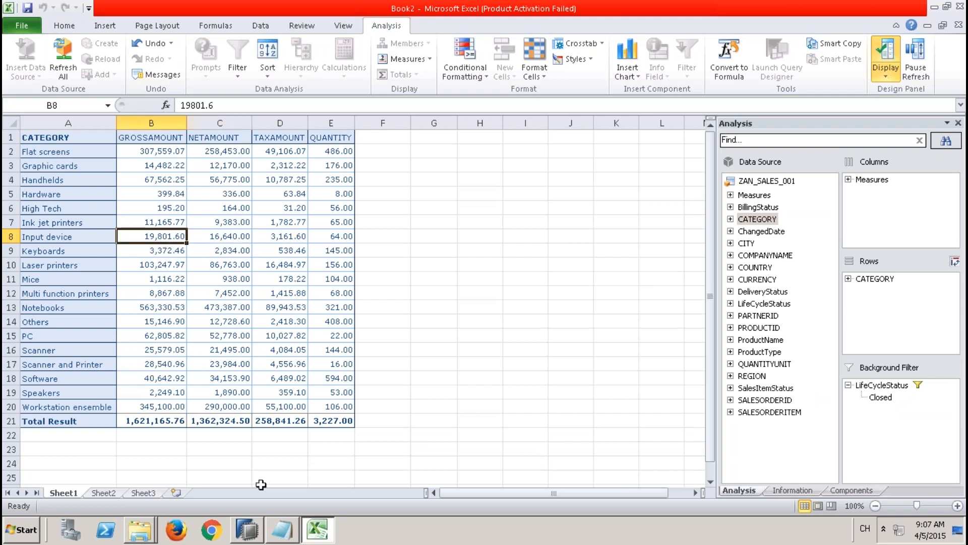
pyautogui.click(245, 535)
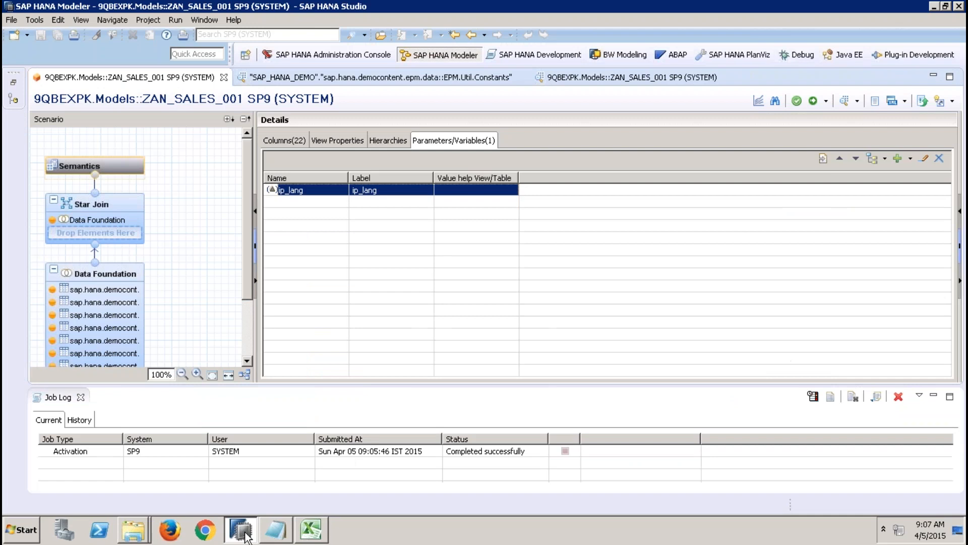
# Step: Restore the Systems view, collapse the Catalog, and filter the Content packages by SAP
pyautogui.click(13, 84)
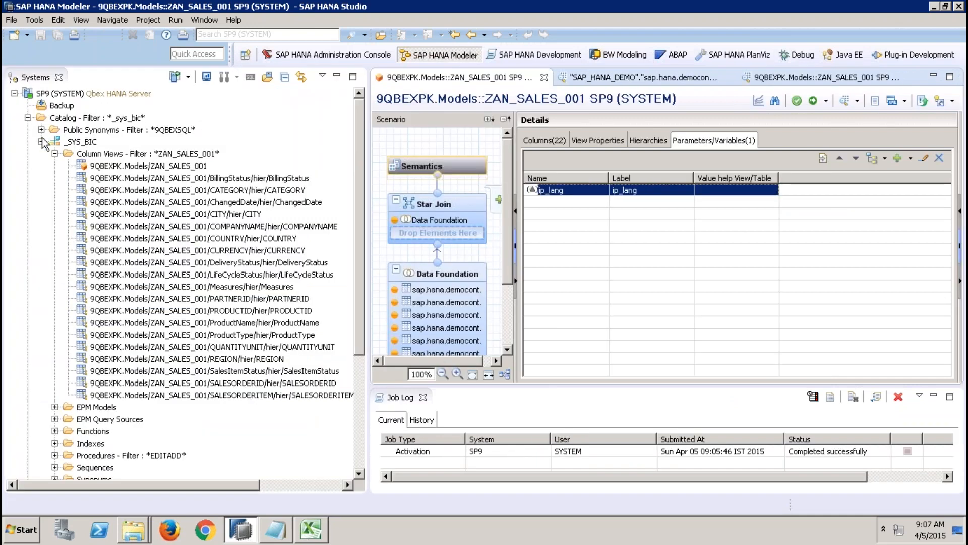
pyautogui.click(41, 142)
pyautogui.click(27, 118)
pyautogui.click(58, 131)
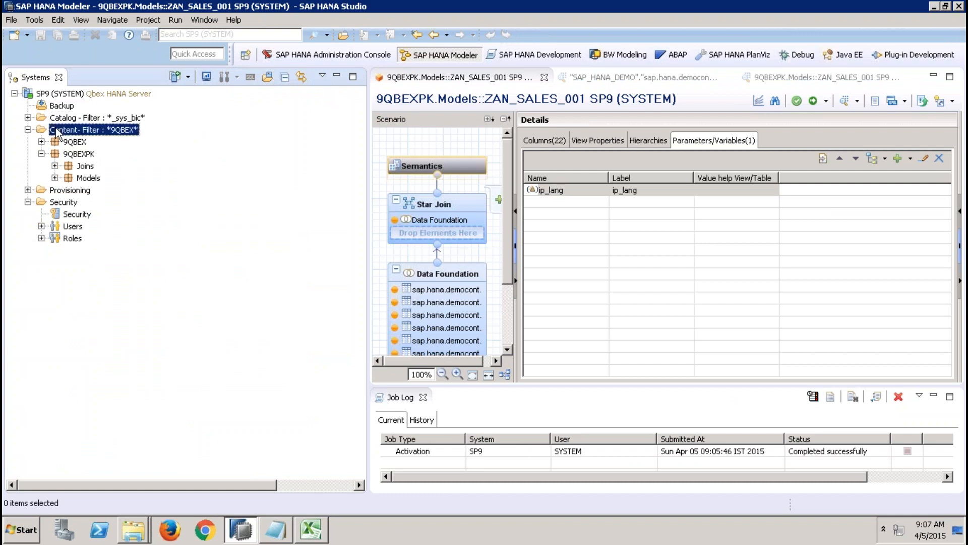
pyautogui.rightClick(57, 132)
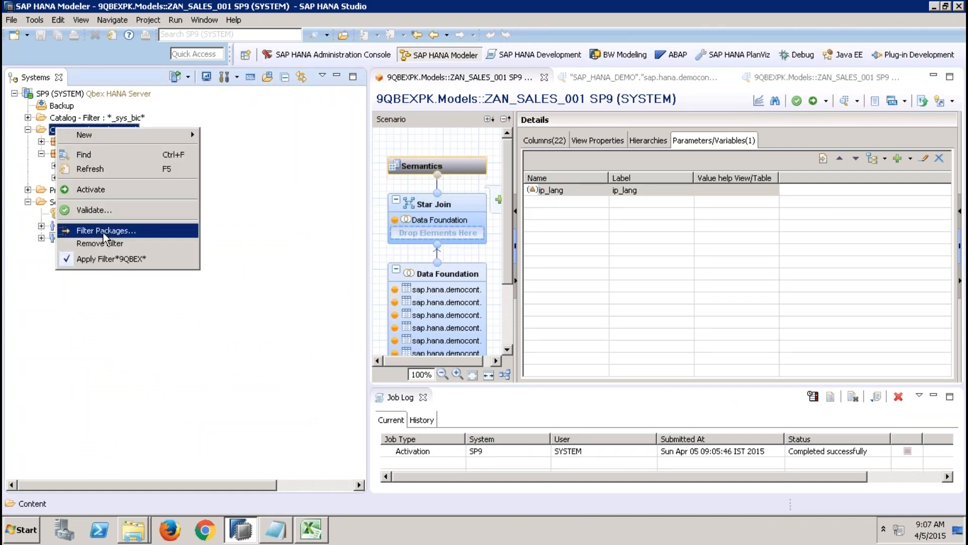
pyautogui.click(105, 231)
pyautogui.write('sap')
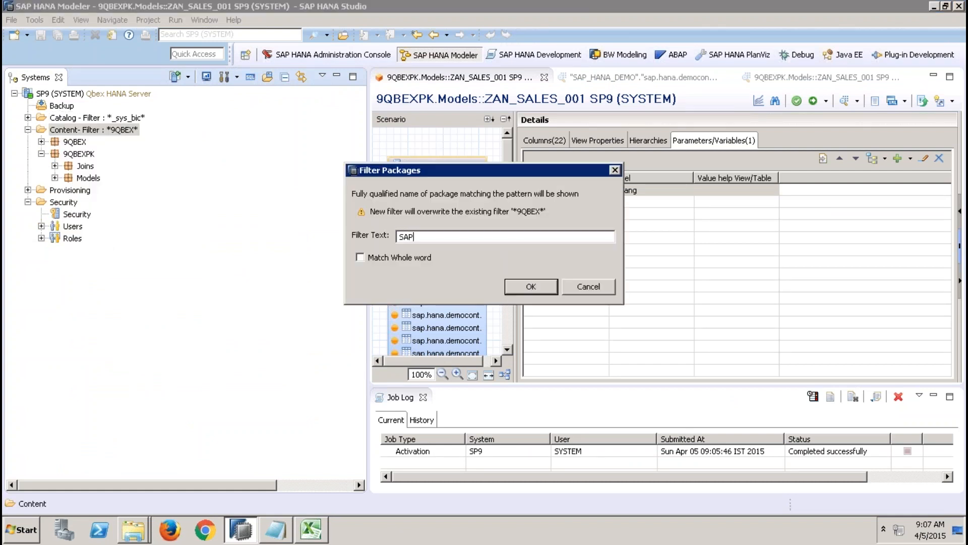
pyautogui.press('Return')
# Step: Expand the sap package down to hba, ecc and list its Calculation Views
pyautogui.click(41, 154)
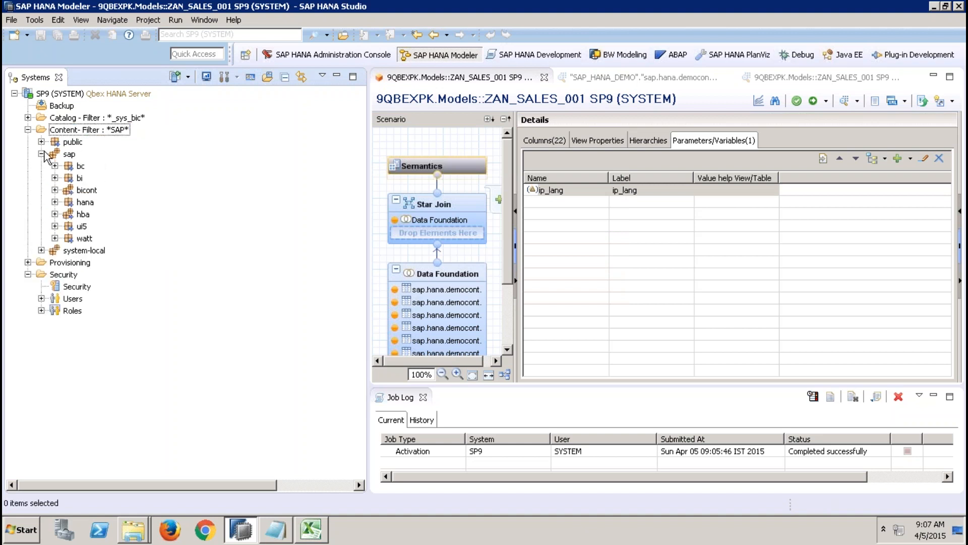
pyautogui.click(55, 202)
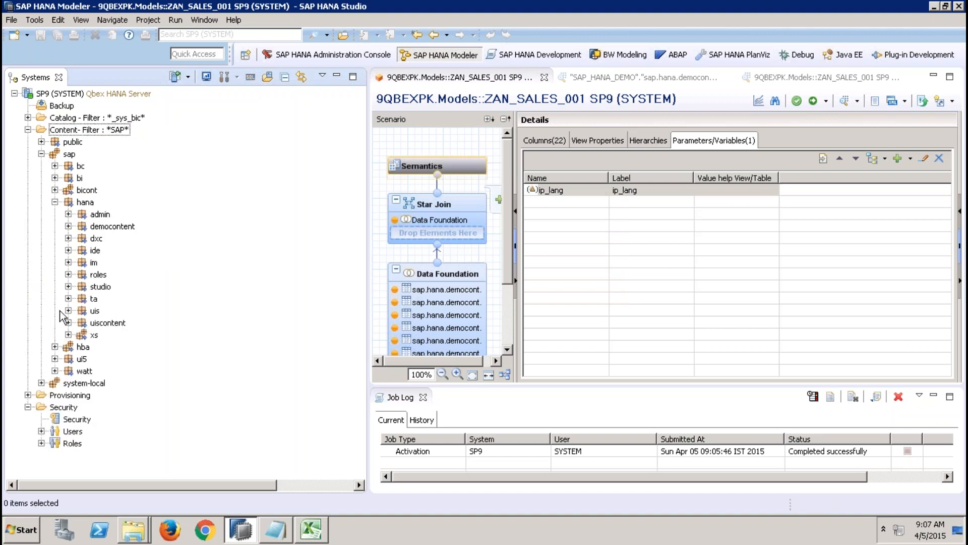
pyautogui.click(55, 347)
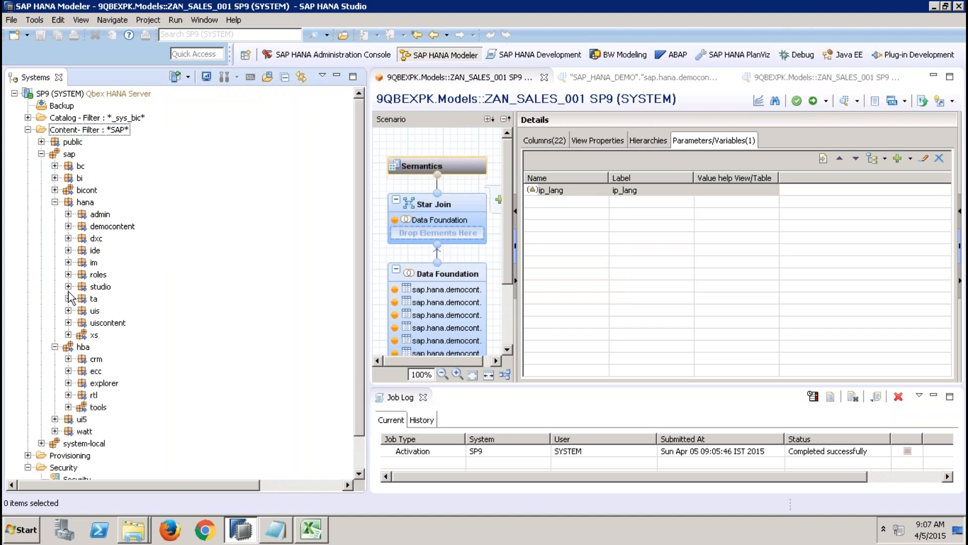
pyautogui.click(55, 202)
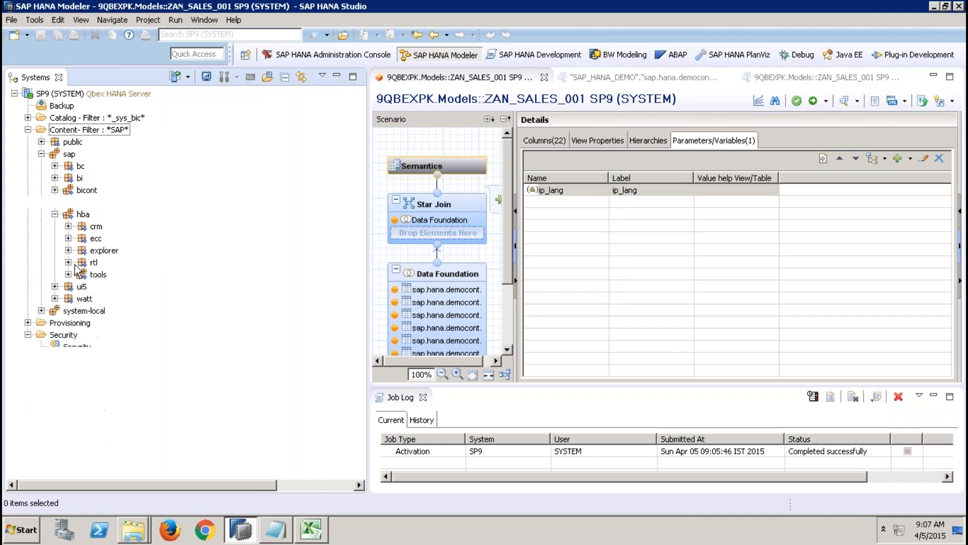
pyautogui.click(68, 238)
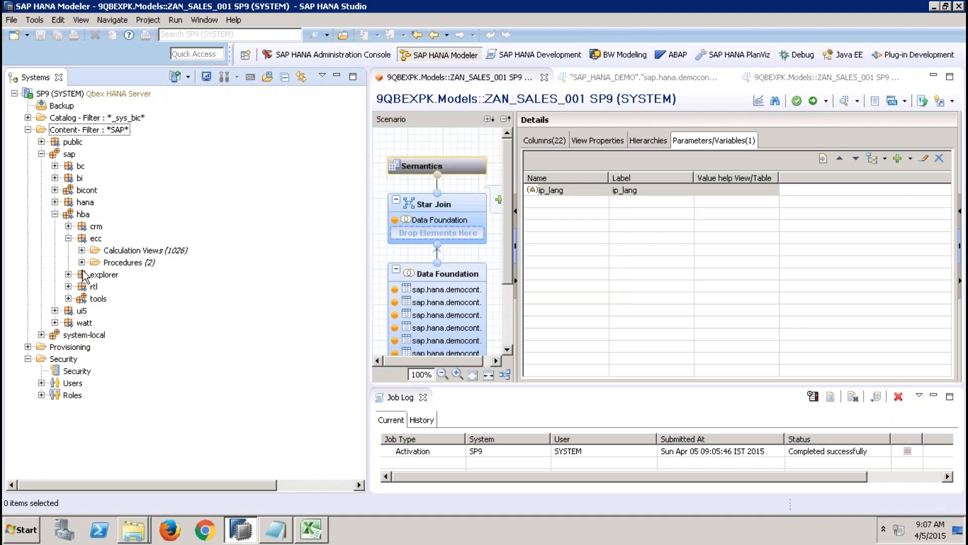
pyautogui.click(81, 250)
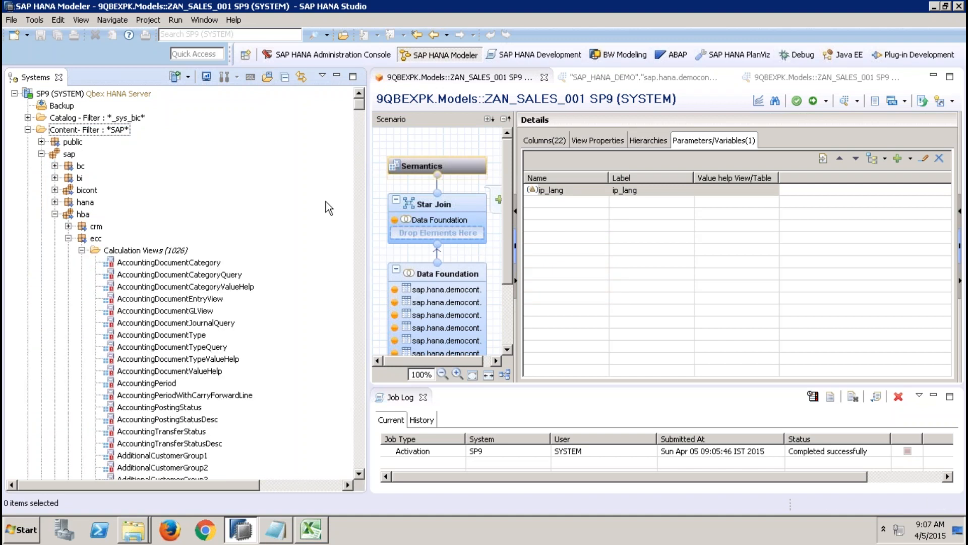
# Step: Open the SalesContractHeader calculation view and check its parameters and variables
pyautogui.moveTo(359, 105); pyautogui.dragTo(356, 404)
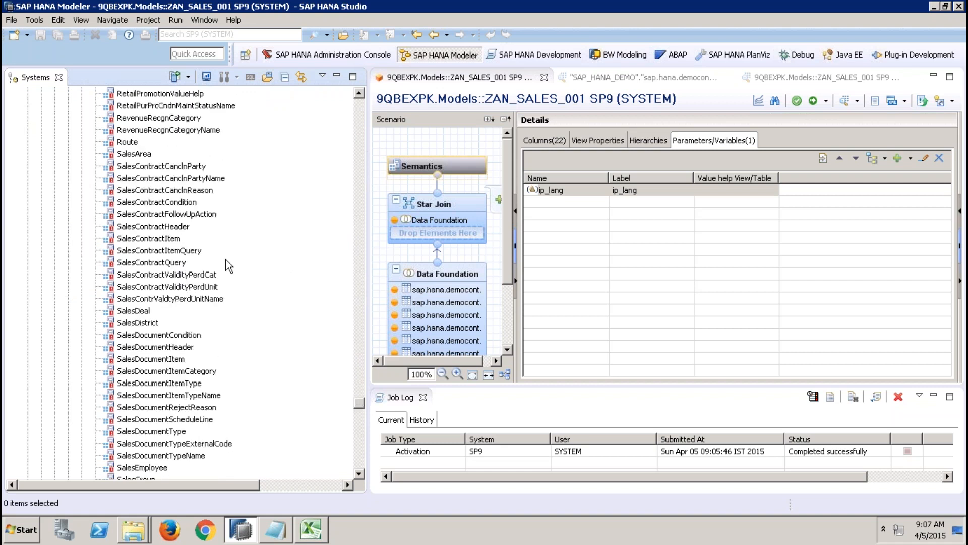
pyautogui.click(167, 228)
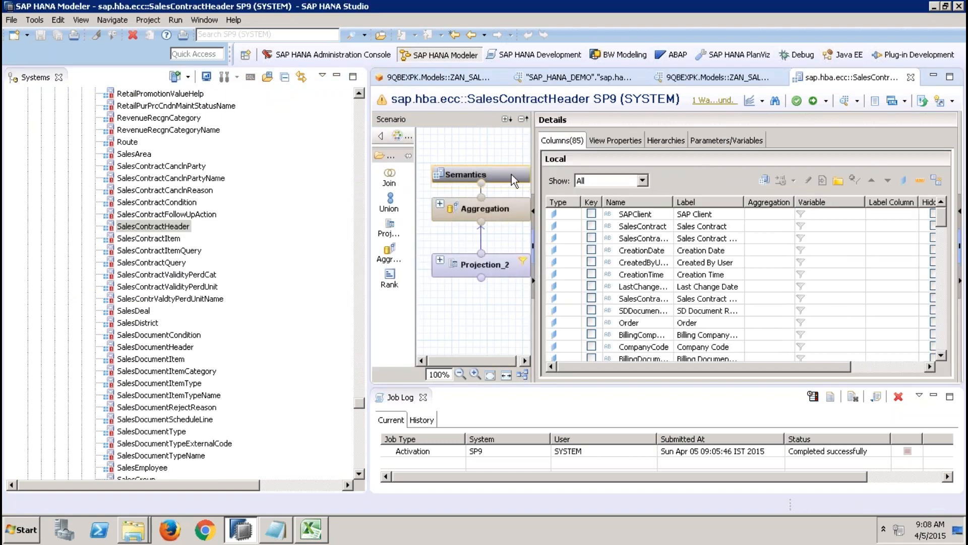
pyautogui.click(735, 141)
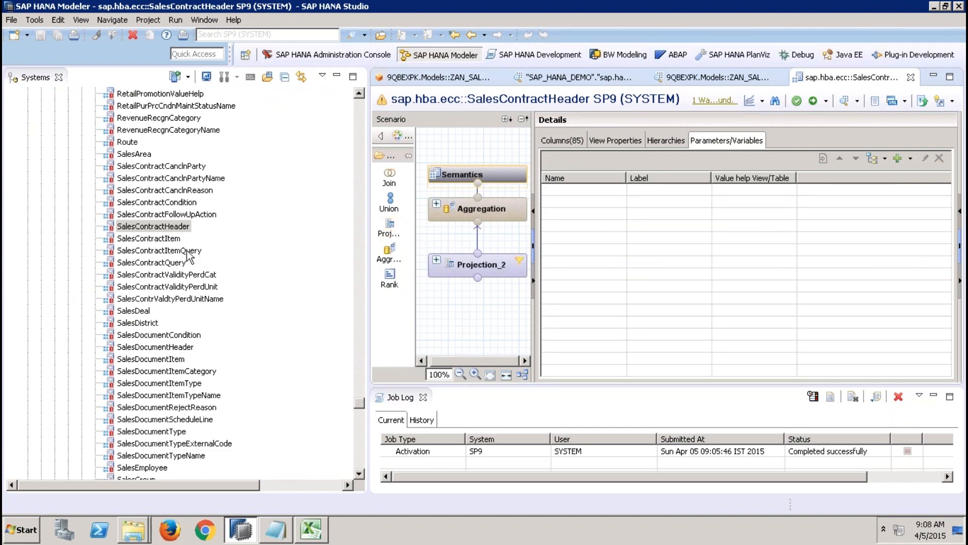
# Step: Open the SalesContractQuery calculation view and examine its variable for the SAP client
pyautogui.doubleClick(179, 263)
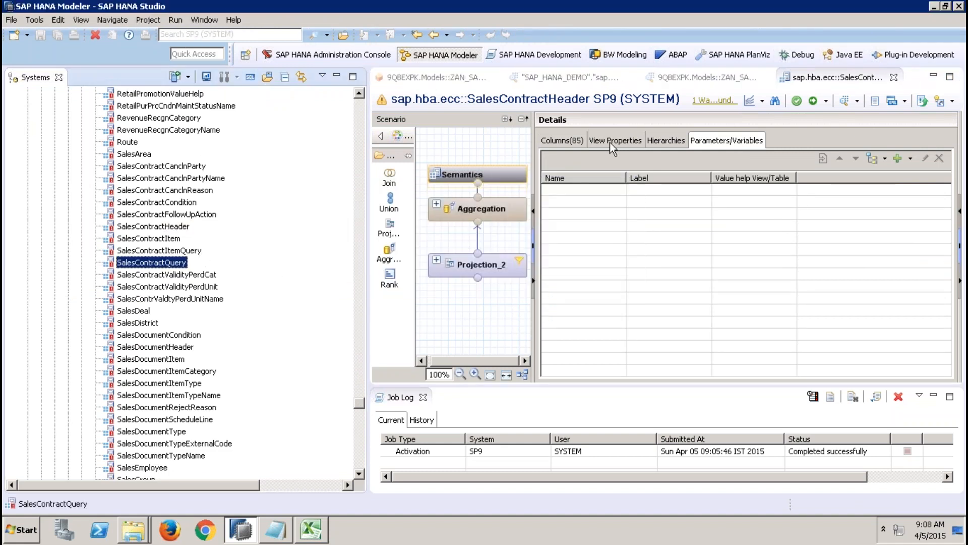
pyautogui.click(703, 144)
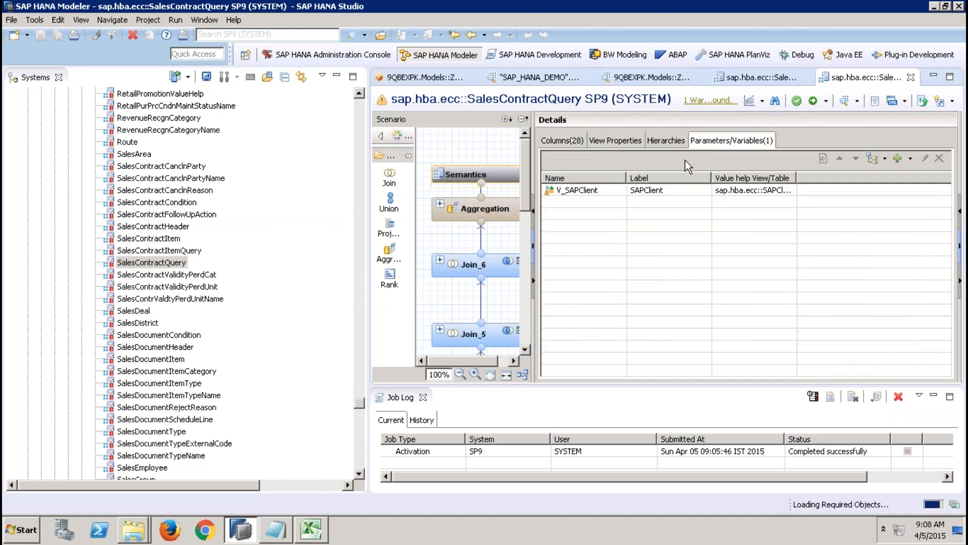
pyautogui.click(597, 195)
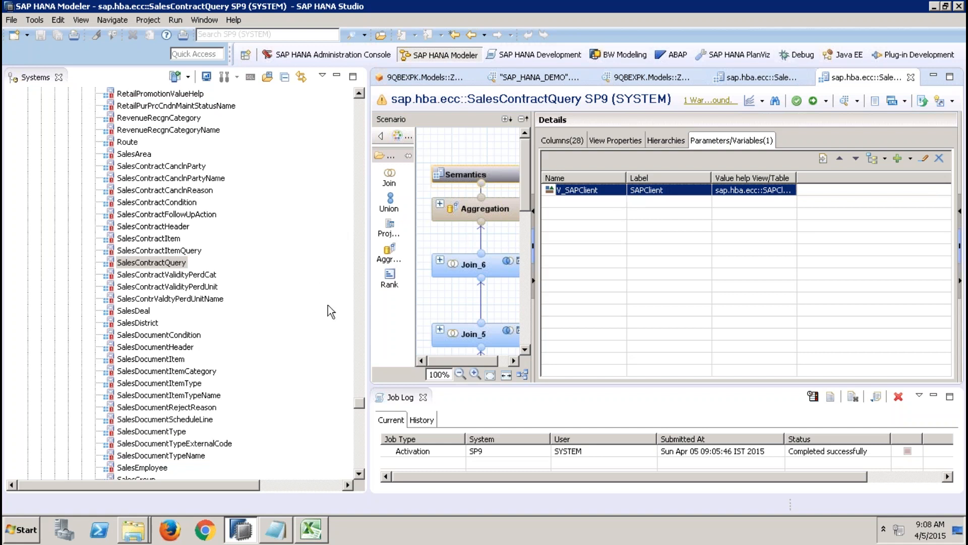
# Step: Open the SalesGroup and SalesOrderHeader calculation views and check the parameters and variables of SalesOrderHeader
pyautogui.click(360, 442)
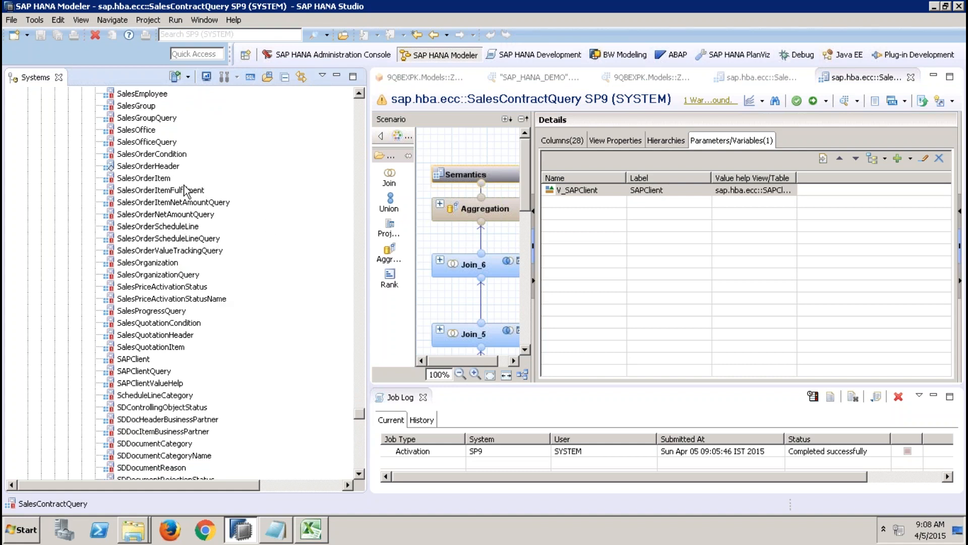
pyautogui.click(359, 93)
pyautogui.click(359, 93)
pyautogui.click(359, 95)
pyautogui.doubleClick(147, 142)
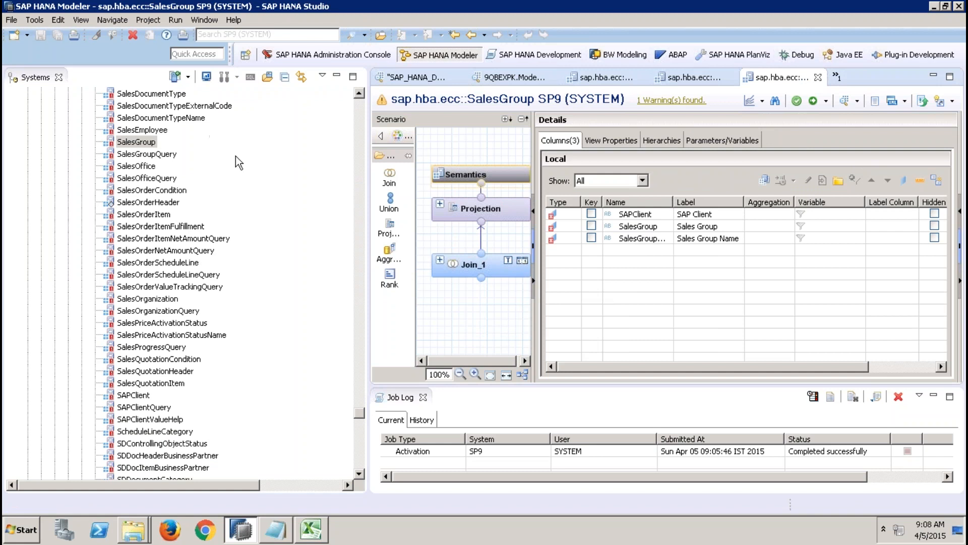
pyautogui.doubleClick(174, 203)
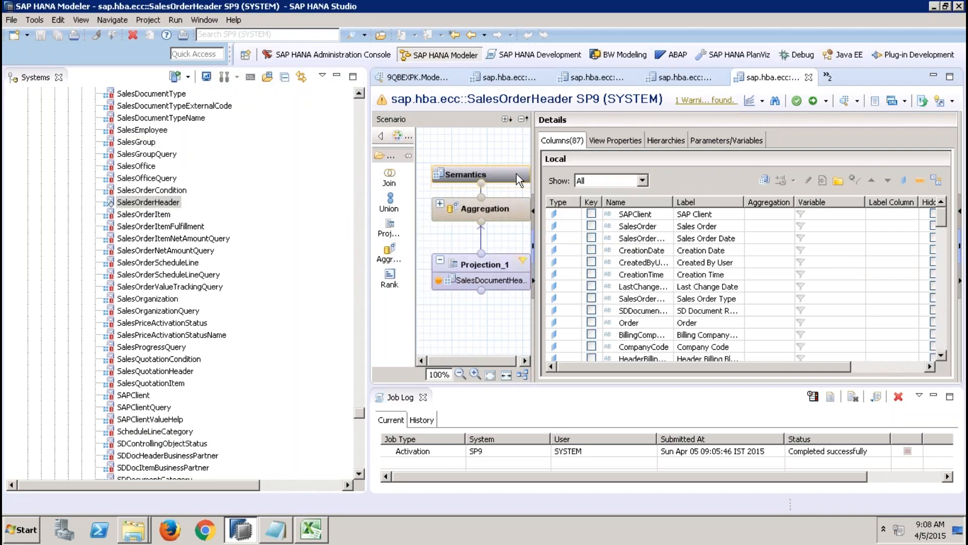
pyautogui.click(717, 141)
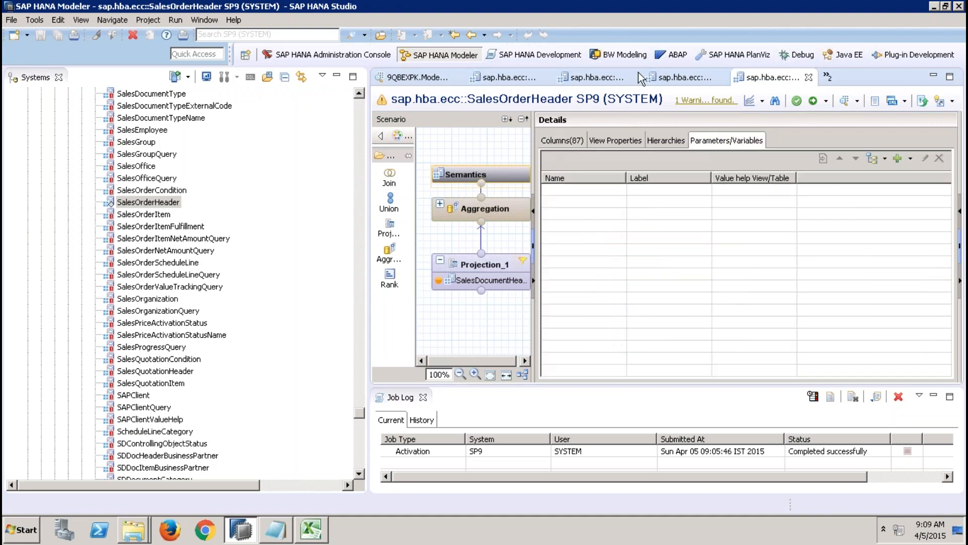
# Step: Close the opened sap.hba.ecc views and the two data previews, leaving only the ZAN_SALES_001 view open
pyautogui.click(809, 78)
pyautogui.click(809, 78)
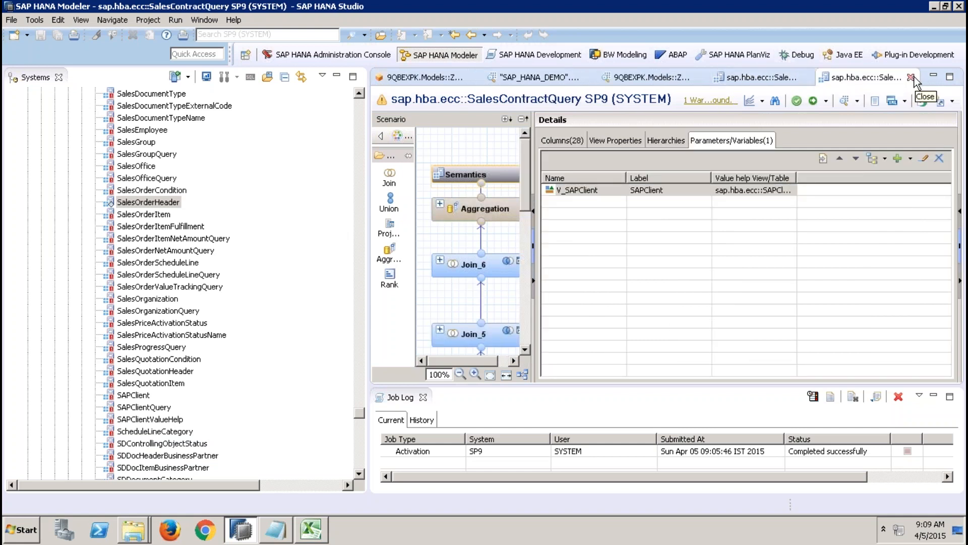
pyautogui.click(910, 77)
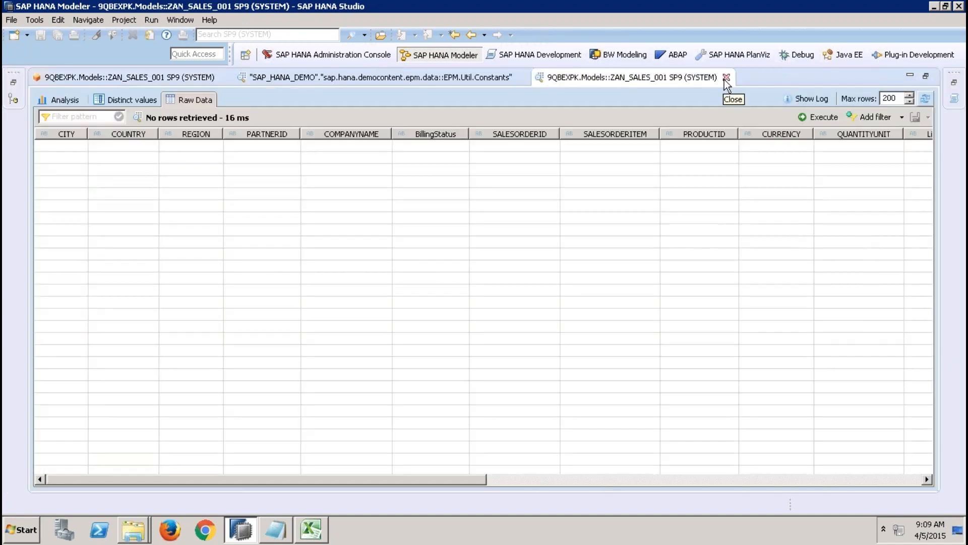
pyautogui.click(726, 77)
pyautogui.click(521, 77)
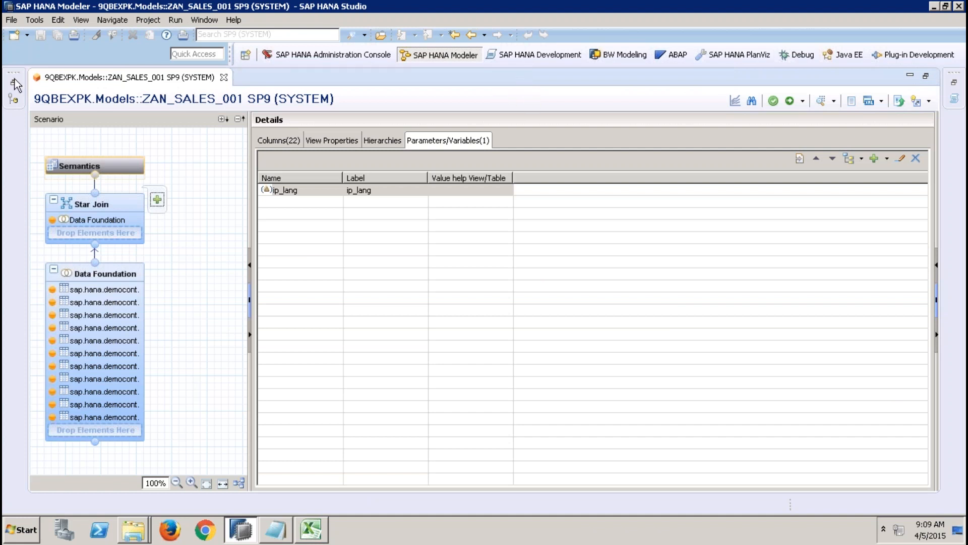
# Step: Remove the ip_lang input parameter from the ZAN_SALES_001 Semantics node together with its references
pyautogui.click(315, 193)
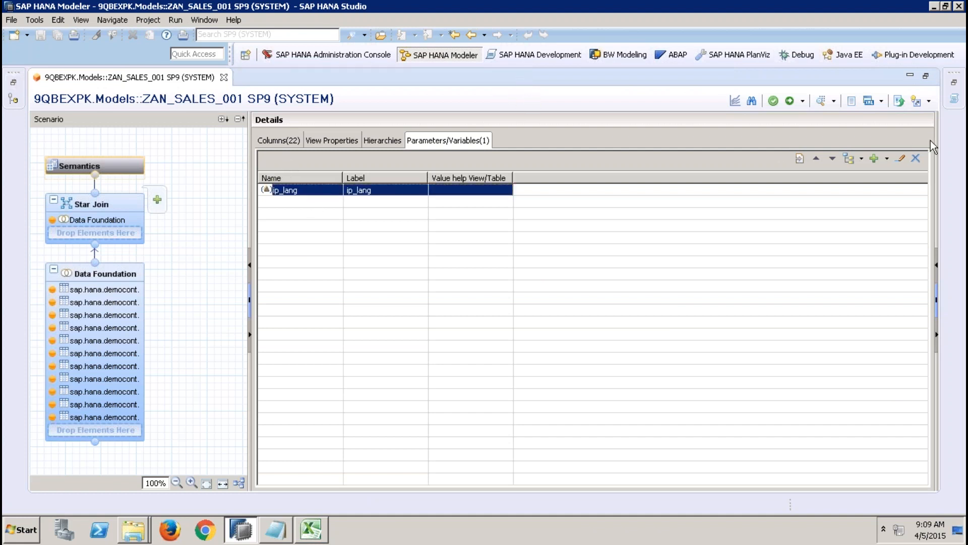
pyautogui.click(915, 158)
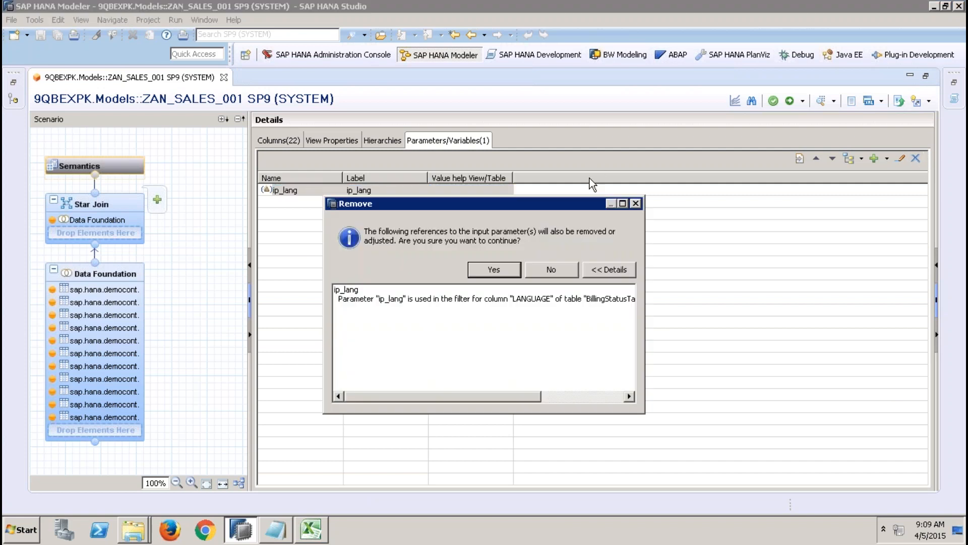
pyautogui.click(487, 269)
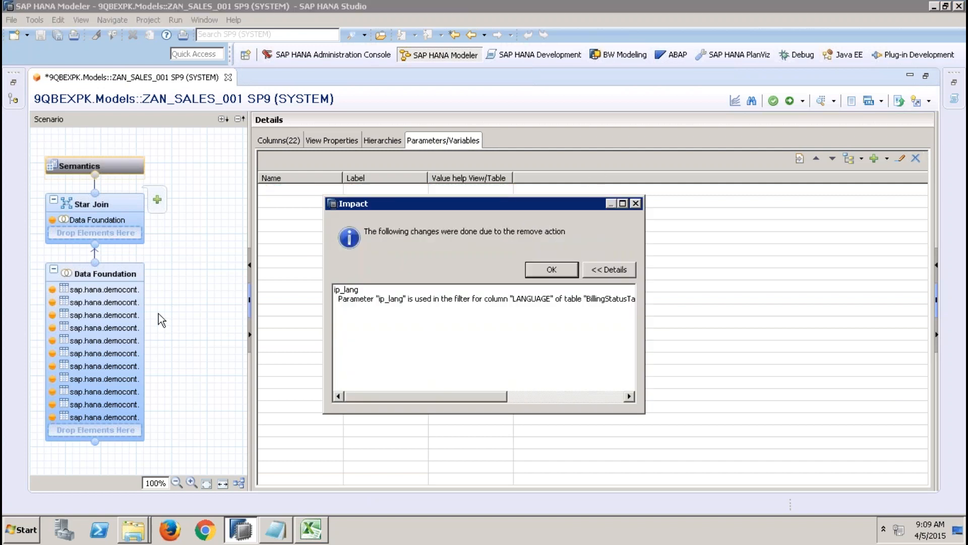
pyautogui.click(539, 265)
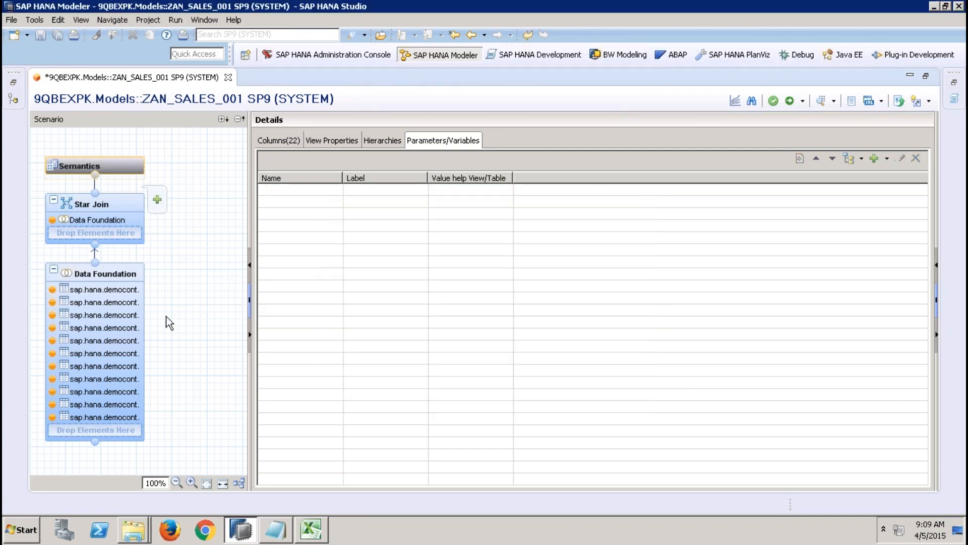
# Step: Remove the filter on the LANGUAGE column of BillingStatusTable in the Data Foundation
pyautogui.click(132, 279)
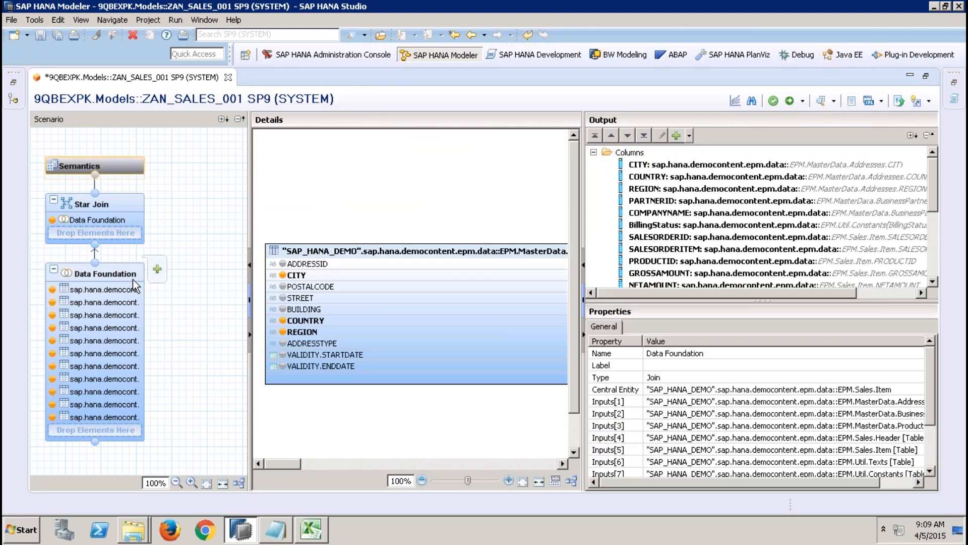
pyautogui.click(427, 465)
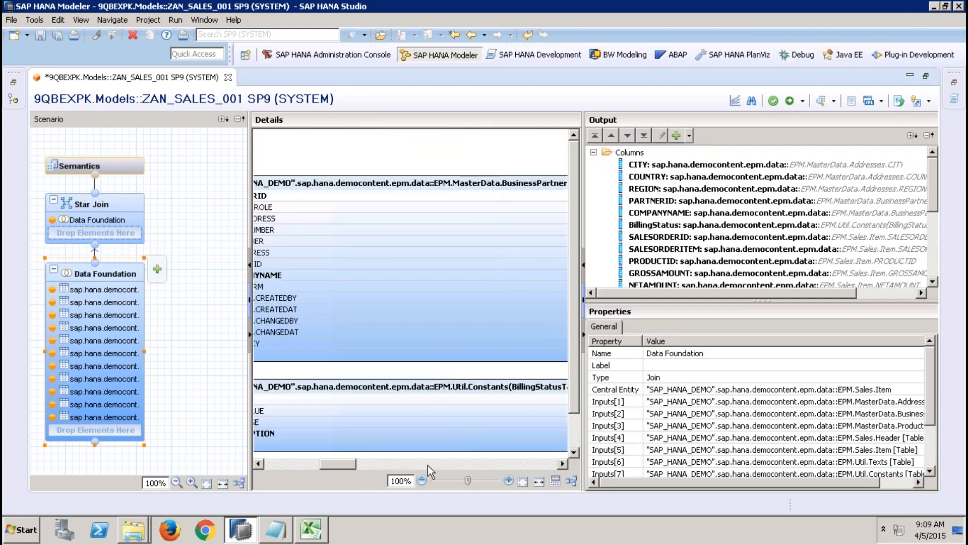
pyautogui.click(385, 423)
pyautogui.moveTo(342, 462); pyautogui.dragTo(371, 465)
pyautogui.rightClick(343, 426)
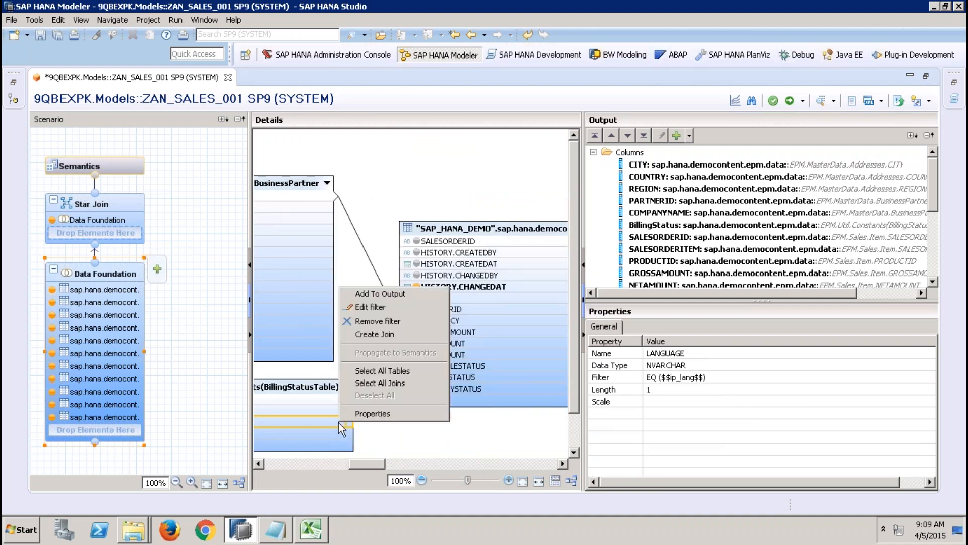
pyautogui.click(385, 321)
# Step: Change the join between Sales.Header BILLINGSTATUS and BillingStatusTable to a Text Join, set its language column, and activate the view
pyautogui.moveTo(380, 467); pyautogui.dragTo(388, 467)
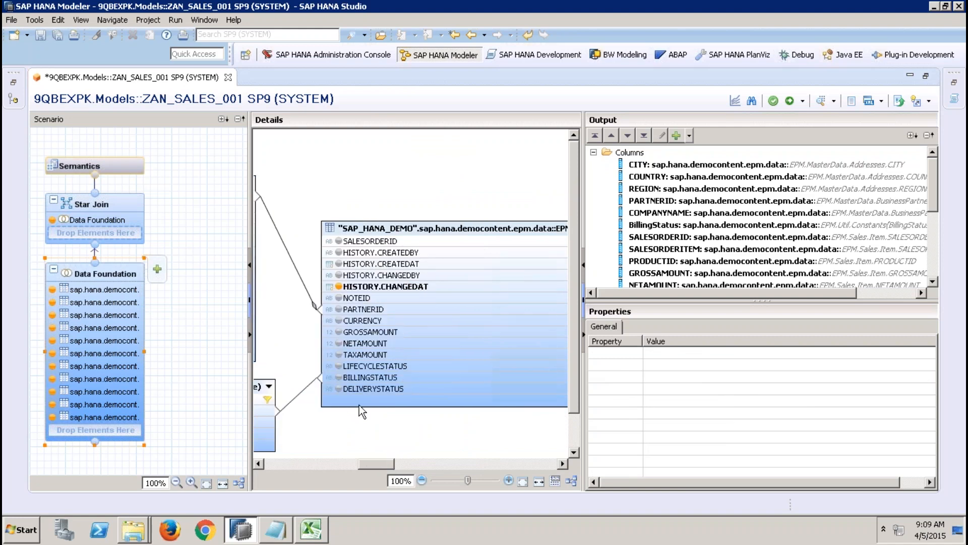
pyautogui.click(303, 396)
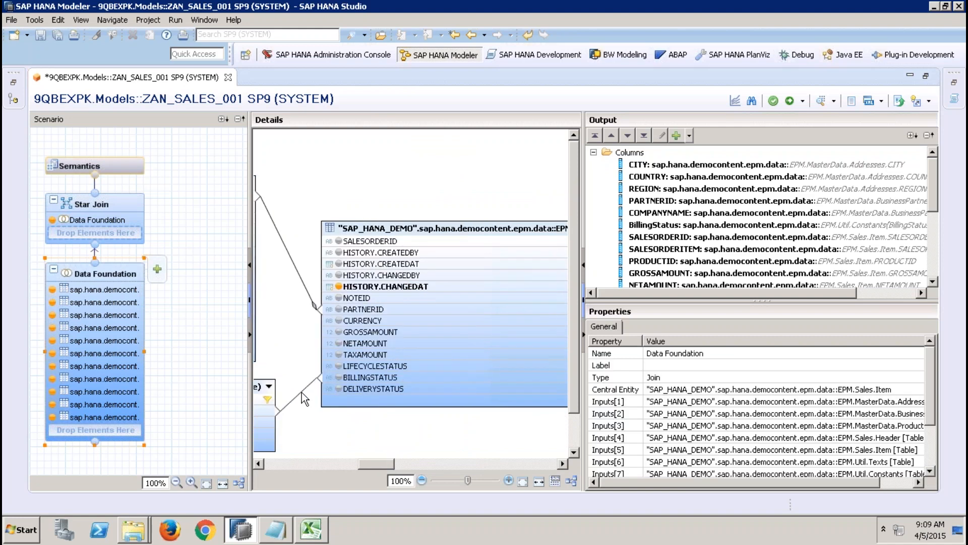
pyautogui.click(303, 396)
pyautogui.click(708, 379)
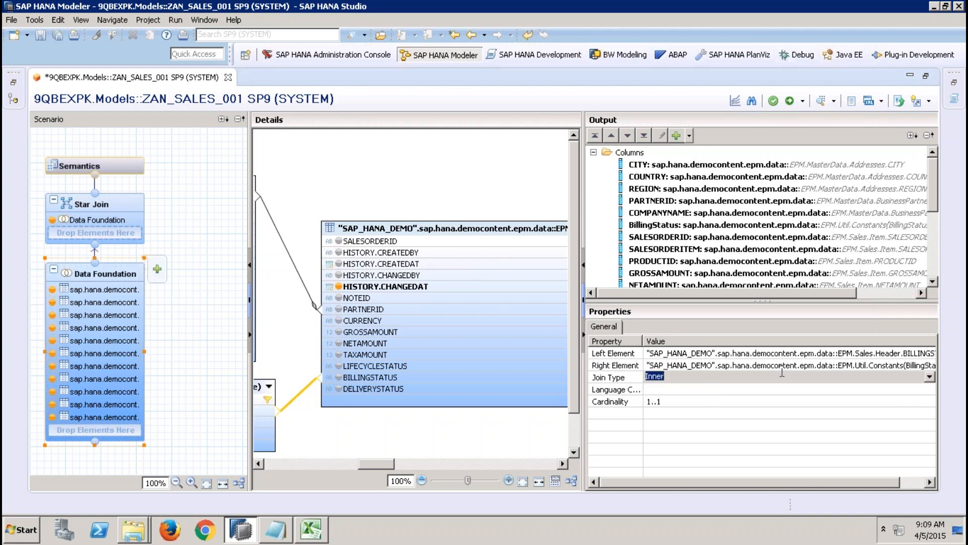
pyautogui.click(930, 377)
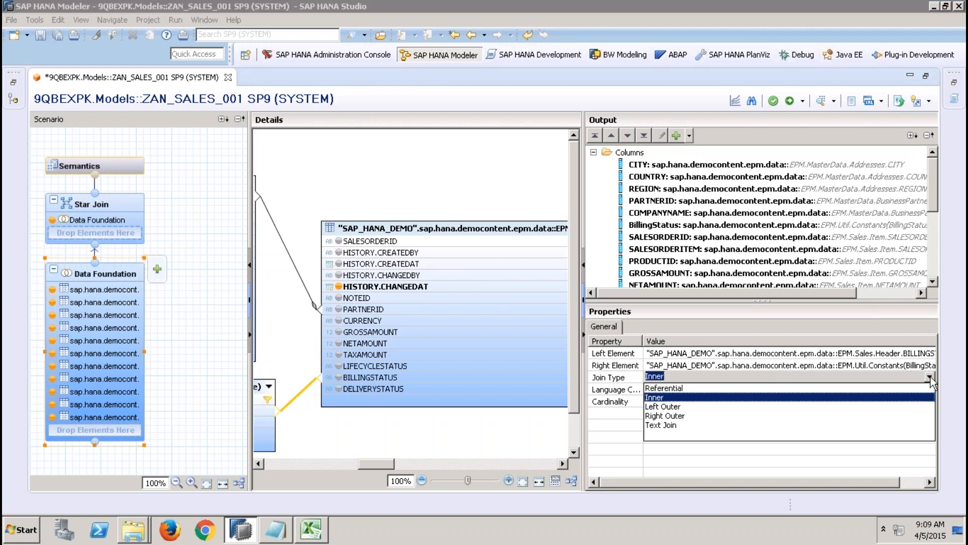
pyautogui.click(701, 425)
pyautogui.click(689, 388)
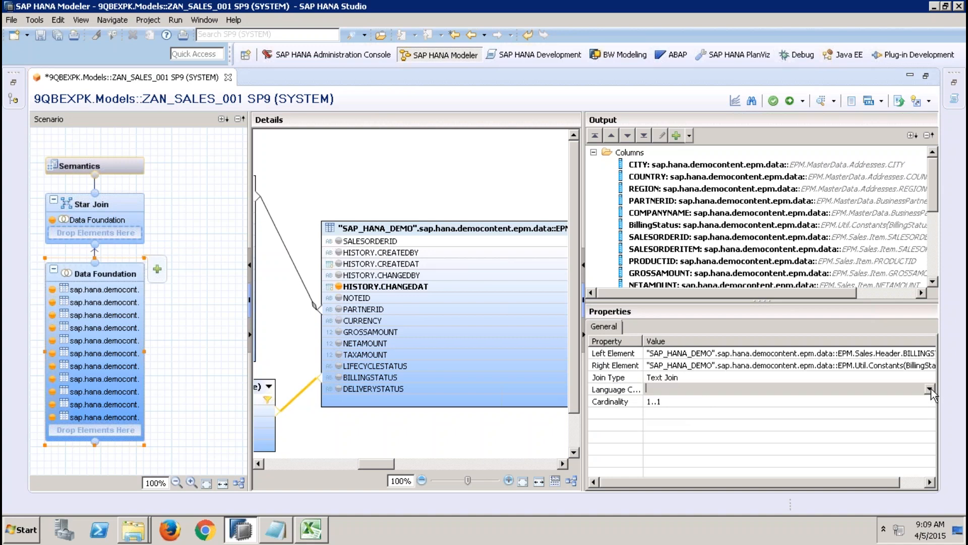
pyautogui.click(931, 389)
pyautogui.click(751, 427)
pyautogui.click(452, 437)
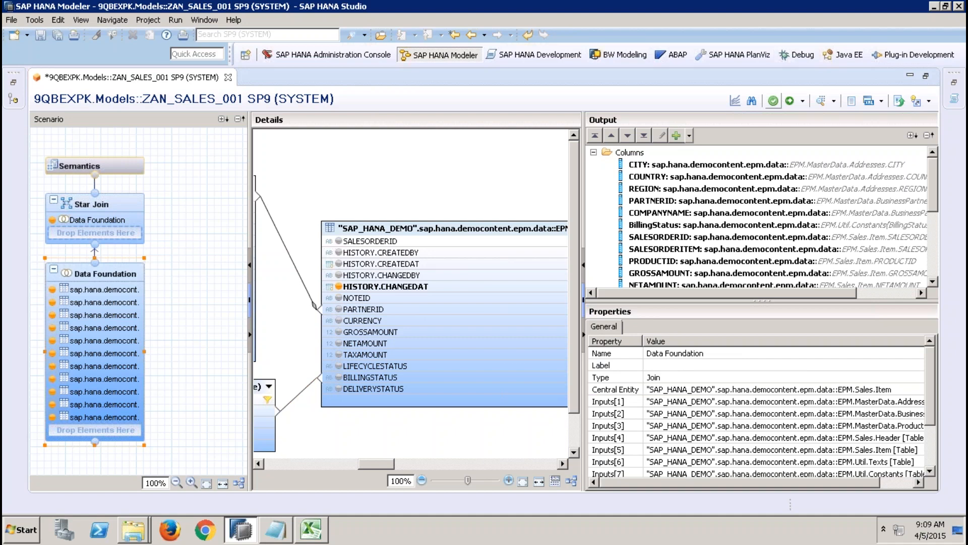
pyautogui.click(789, 102)
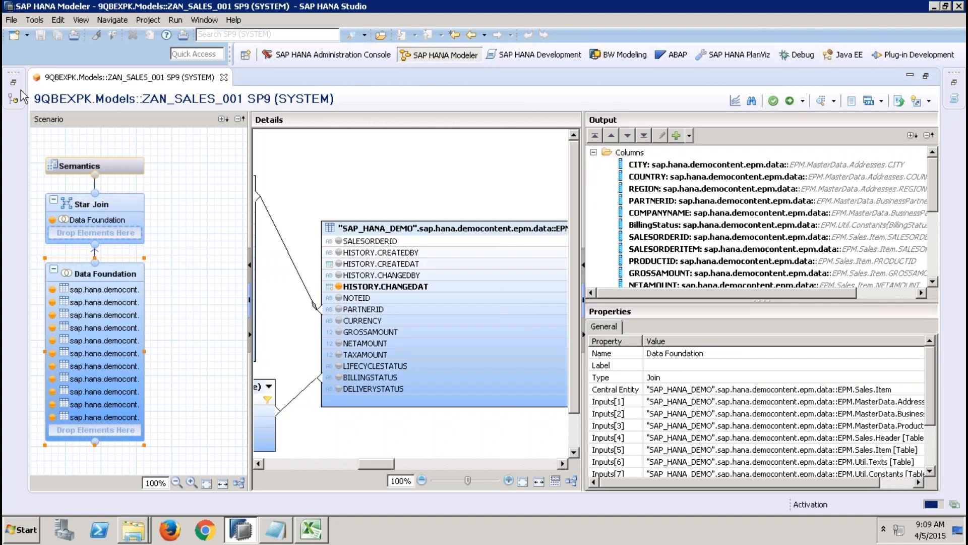
# Step: Replace the Content package filter of the SP9 system with 9QBEX and narrow the Systems view
pyautogui.click(13, 85)
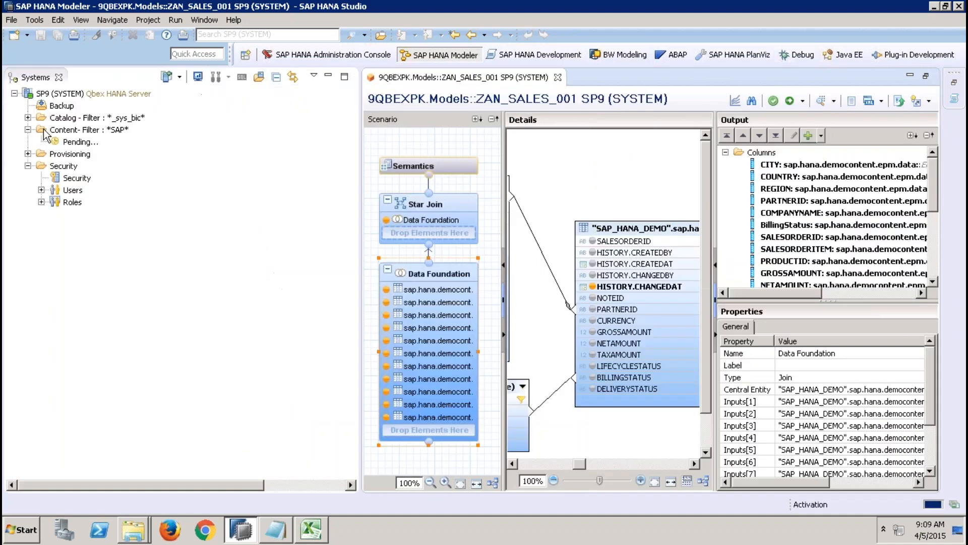
pyautogui.click(94, 130)
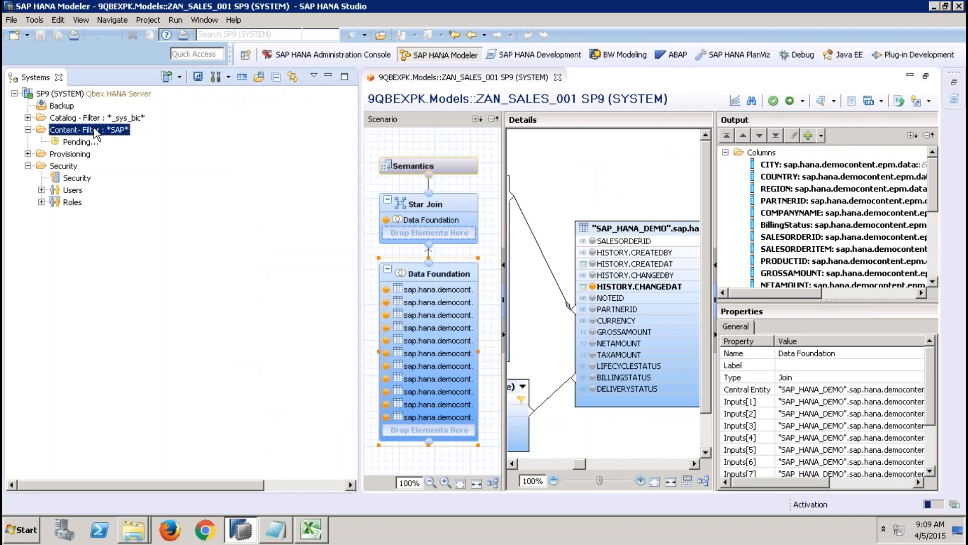
pyautogui.rightClick(96, 134)
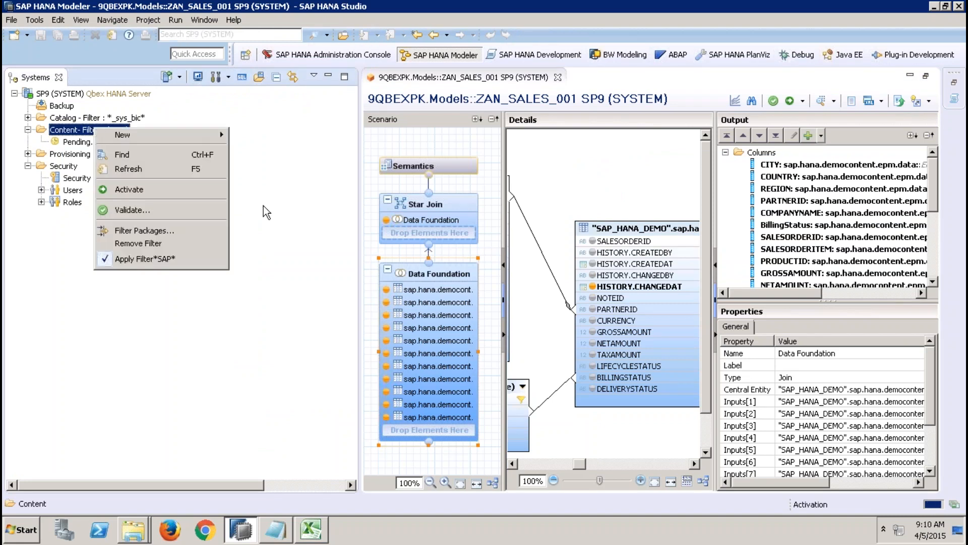
pyautogui.click(188, 233)
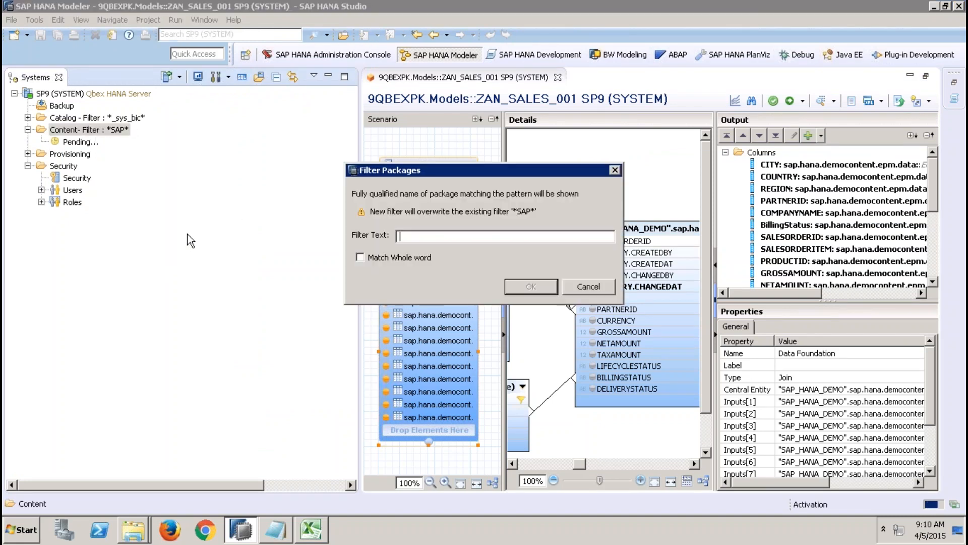
pyautogui.write('9QBEX')
pyautogui.press('Return')
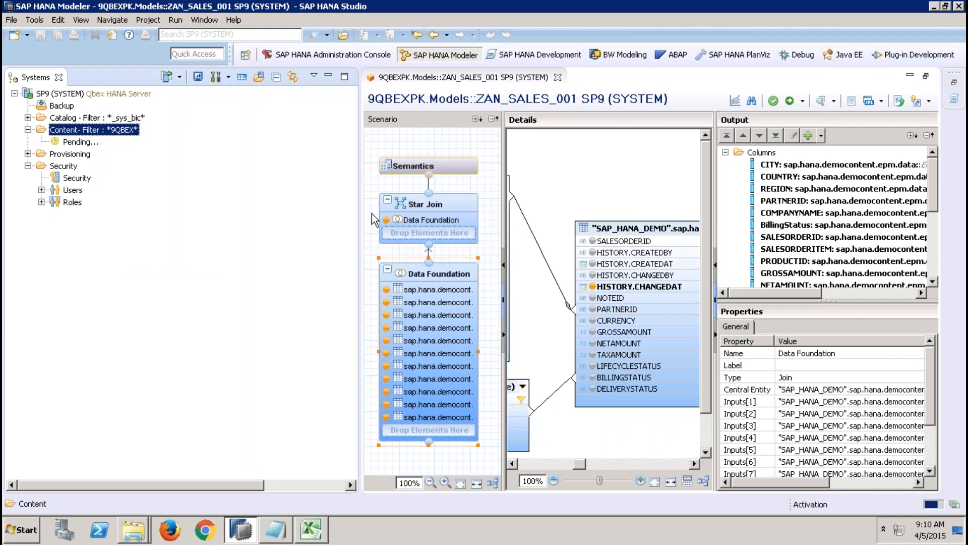
pyautogui.moveTo(360, 201); pyautogui.dragTo(260, 198)
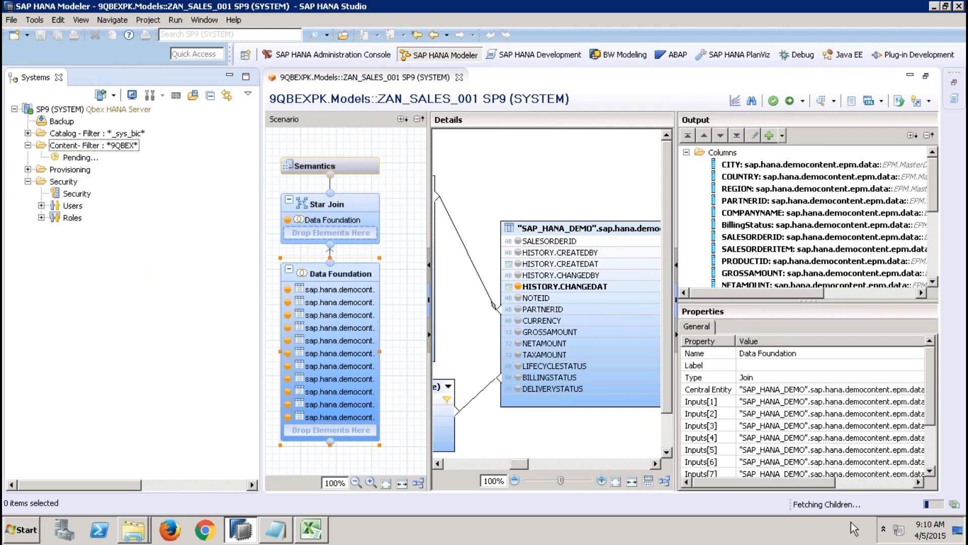
# Step: Check the running background operations and the job log for the activation, and close the log
pyautogui.click(954, 506)
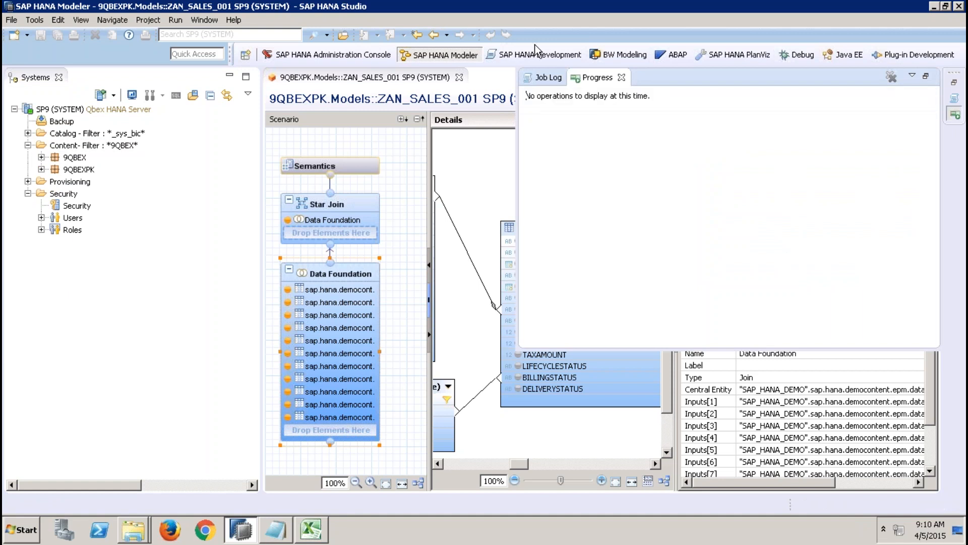
pyautogui.click(542, 79)
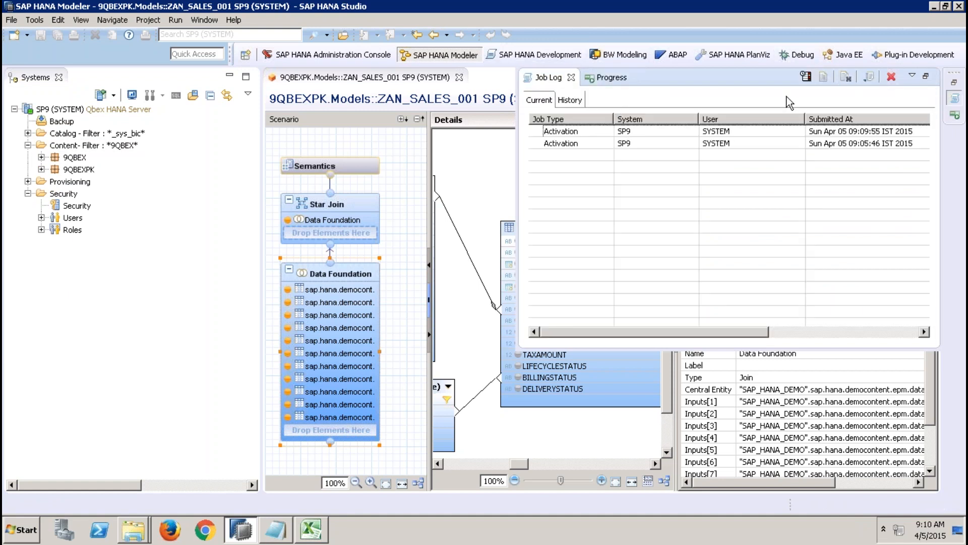
pyautogui.click(571, 77)
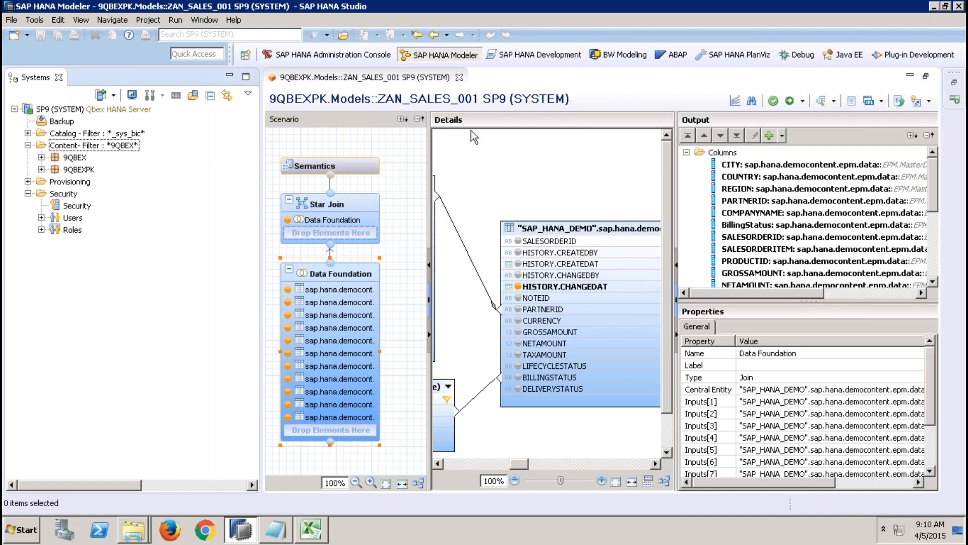
# Step: Copy the ZAN_SALES_001 analytic view from the 9QBEXPK Models package and paste it into the same Analytic Views folder
pyautogui.click(41, 170)
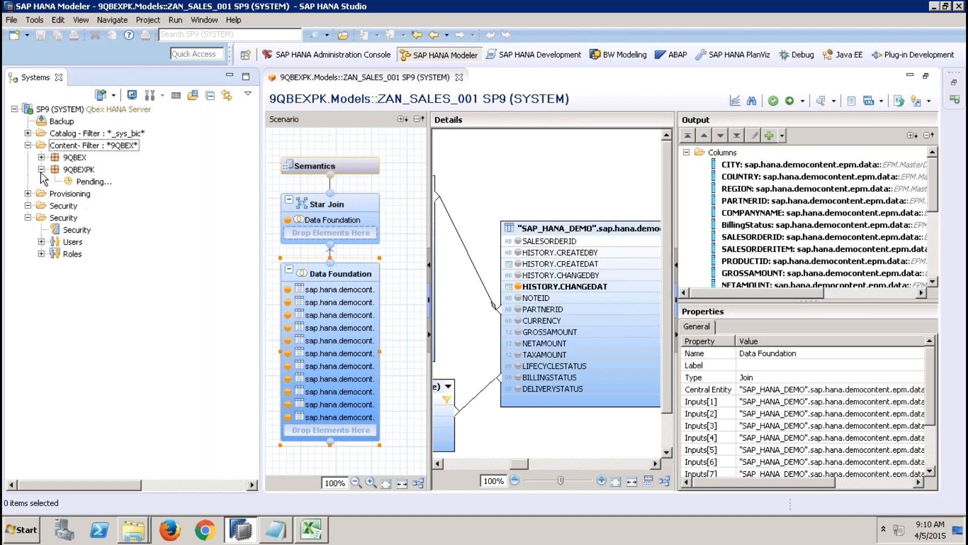
pyautogui.click(55, 194)
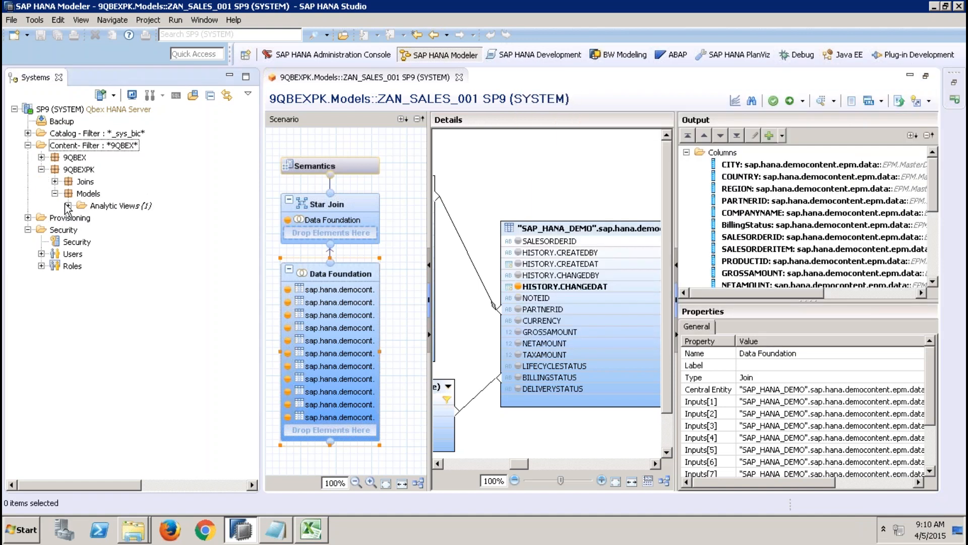
pyautogui.click(68, 205)
pyautogui.rightClick(117, 218)
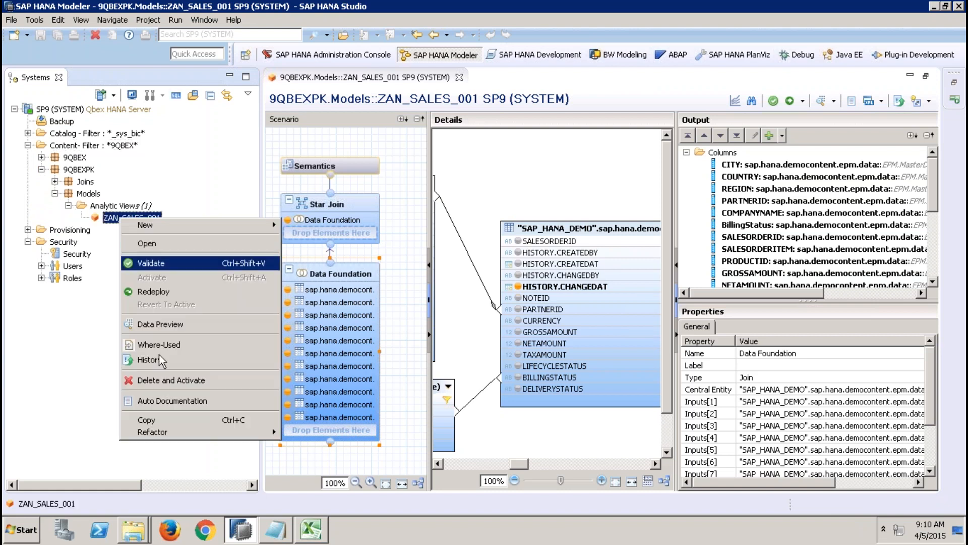
pyautogui.click(153, 421)
pyautogui.click(121, 205)
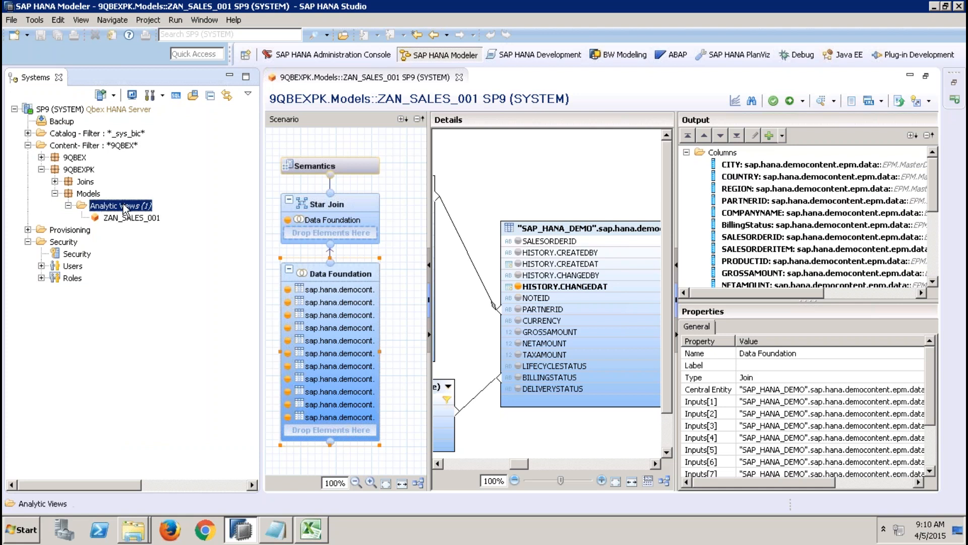
pyautogui.rightClick(123, 205)
pyautogui.click(160, 282)
# Step: Name the copied analytic view ZAN_SALES_001_LANGU and finish creating the copy
pyautogui.moveTo(386, 225); pyautogui.dragTo(345, 227)
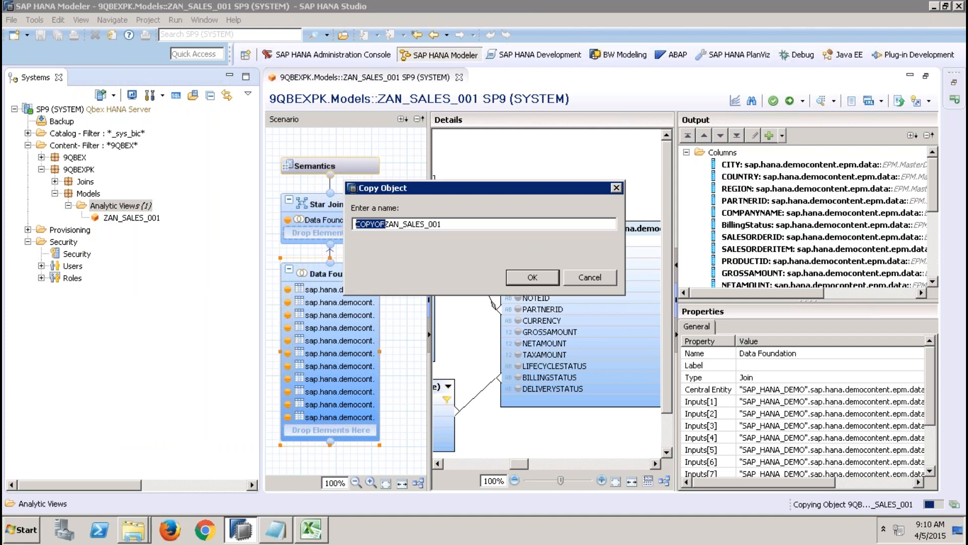
pyautogui.click(442, 224)
pyautogui.click(355, 224)
pyautogui.press('Delete')
pyautogui.press('Delete')
pyautogui.press('Delete')
pyautogui.press('Delete')
pyautogui.press('Delete')
pyautogui.press('Delete')
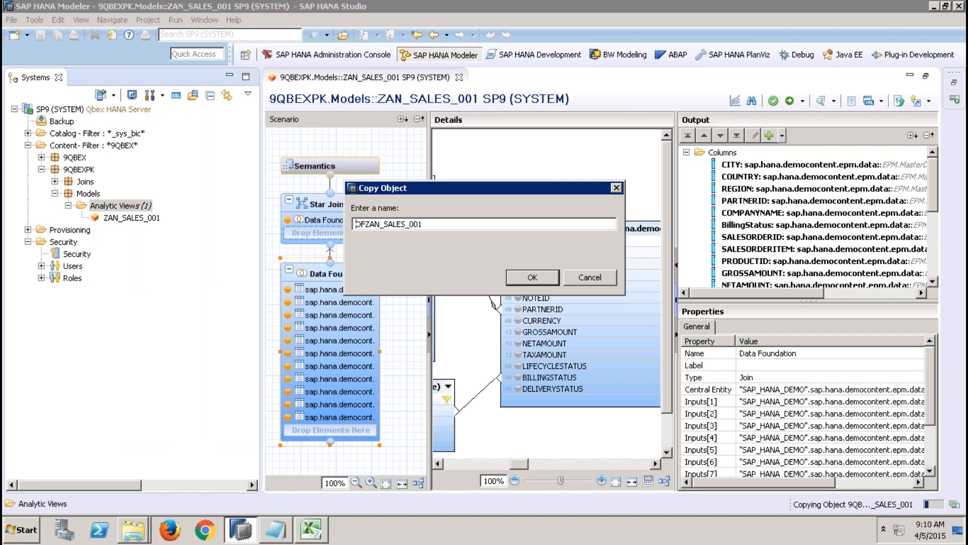
pyautogui.click(412, 224)
pyautogui.write('_LANGU')
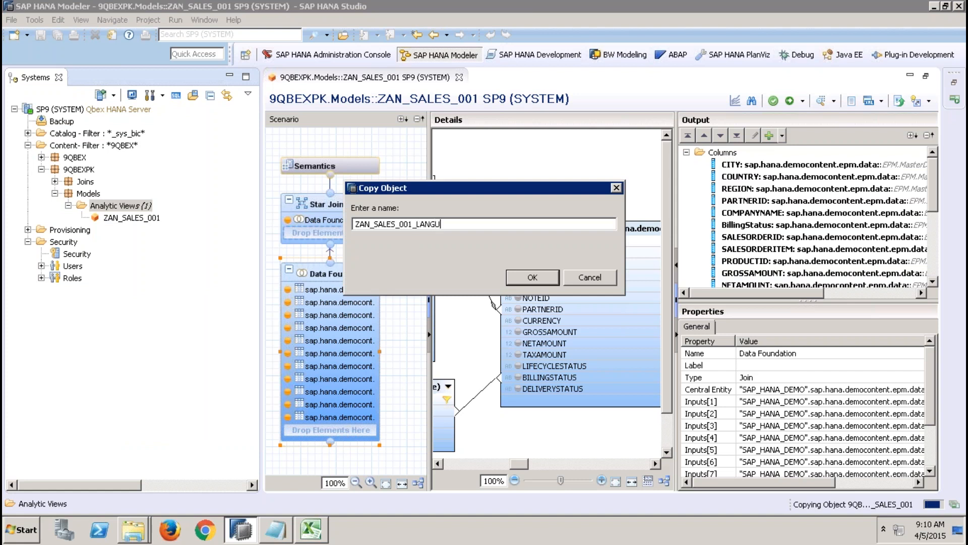
pyautogui.click(531, 277)
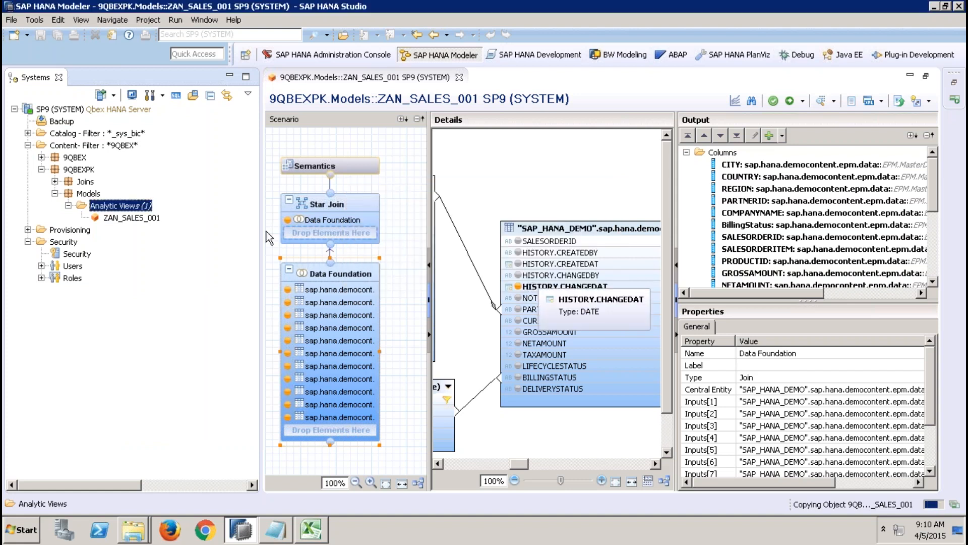
pyautogui.click(587, 275)
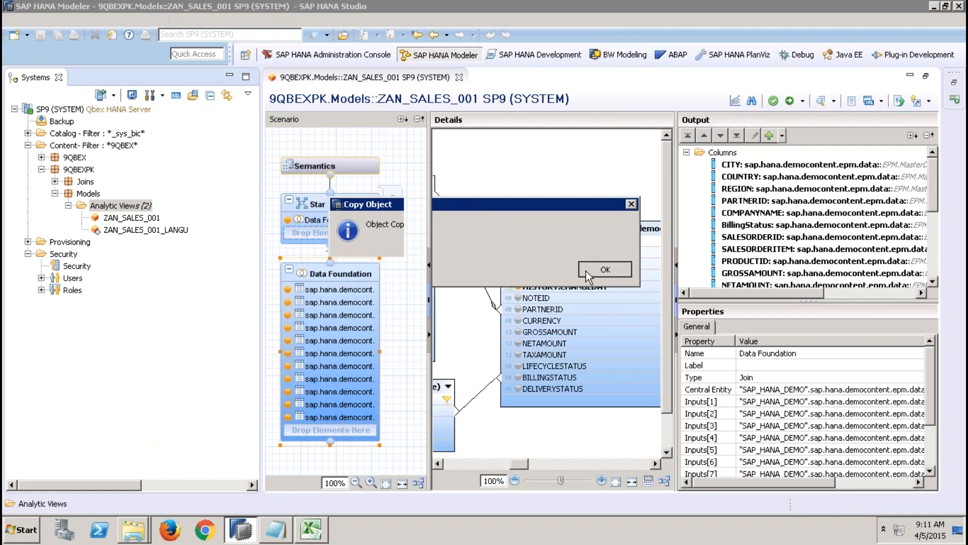
# Step: Close ZAN_SALES_001, open the ZAN_SALES_001_LANGU view, and clear the Systems and Progress views out of the way
pyautogui.click(458, 78)
pyautogui.doubleClick(170, 231)
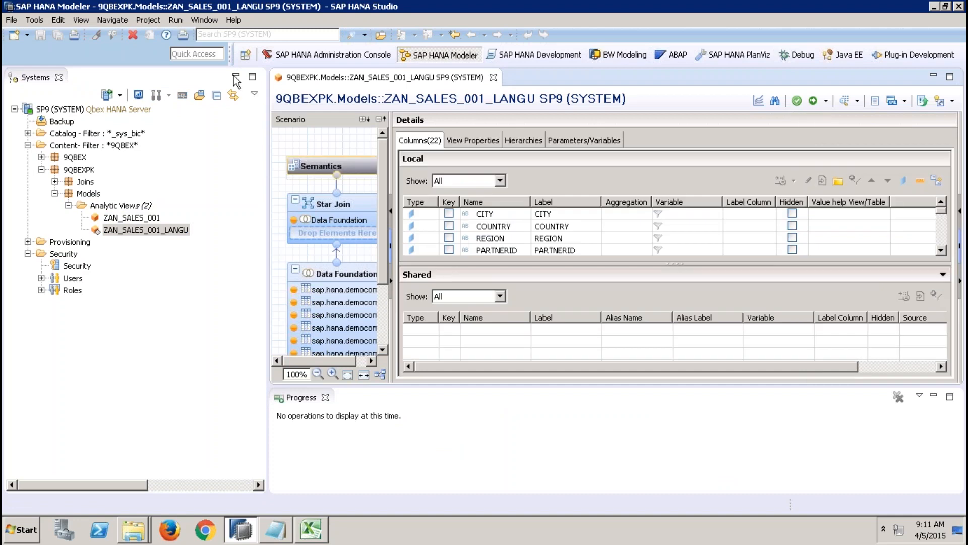
pyautogui.click(236, 77)
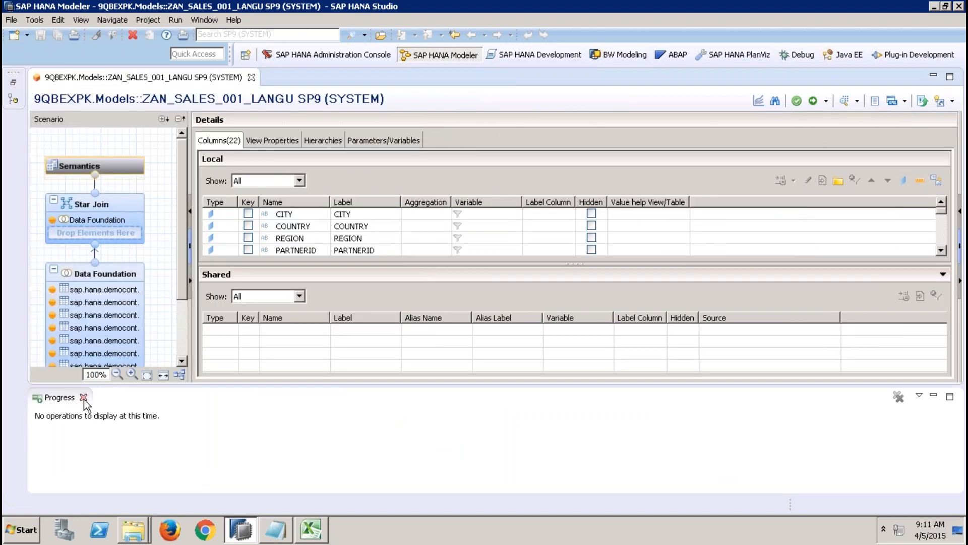
pyautogui.click(84, 397)
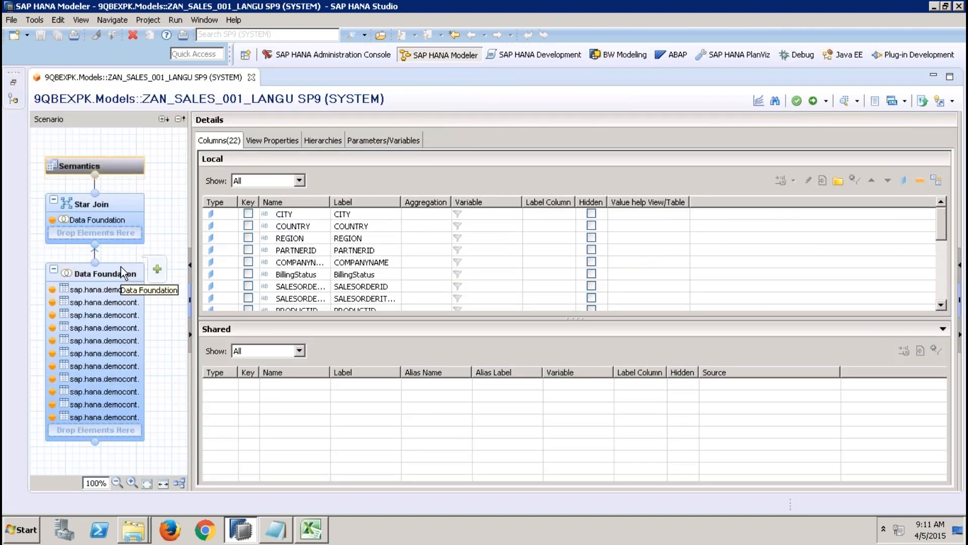
# Step: Remove the EPM.Util.Constants table joined to Products from the Data Foundation, together with its ProductType references
pyautogui.click(122, 273)
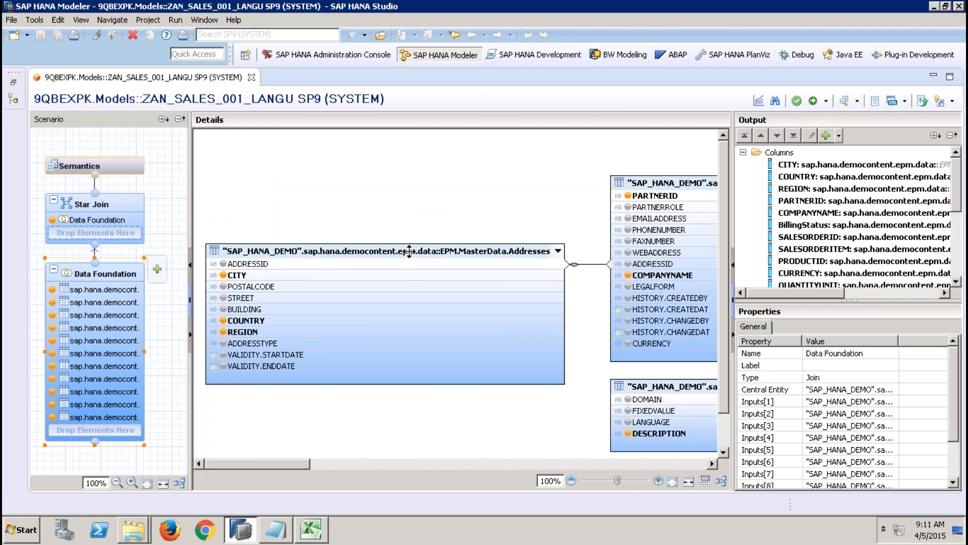
pyautogui.click(403, 464)
pyautogui.click(404, 464)
pyautogui.moveTo(572, 454); pyautogui.dragTo(670, 447)
pyautogui.click(583, 196)
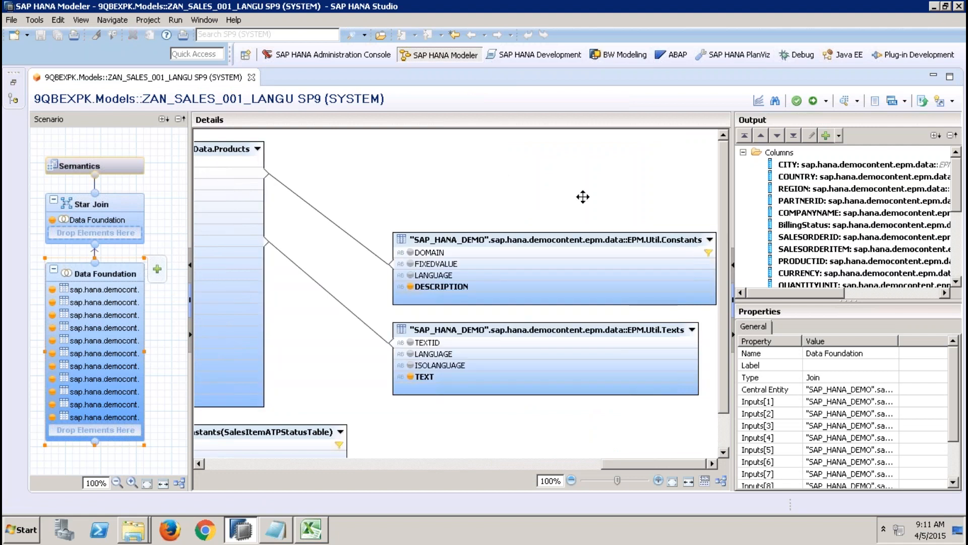
pyautogui.click(594, 236)
pyautogui.press('Delete')
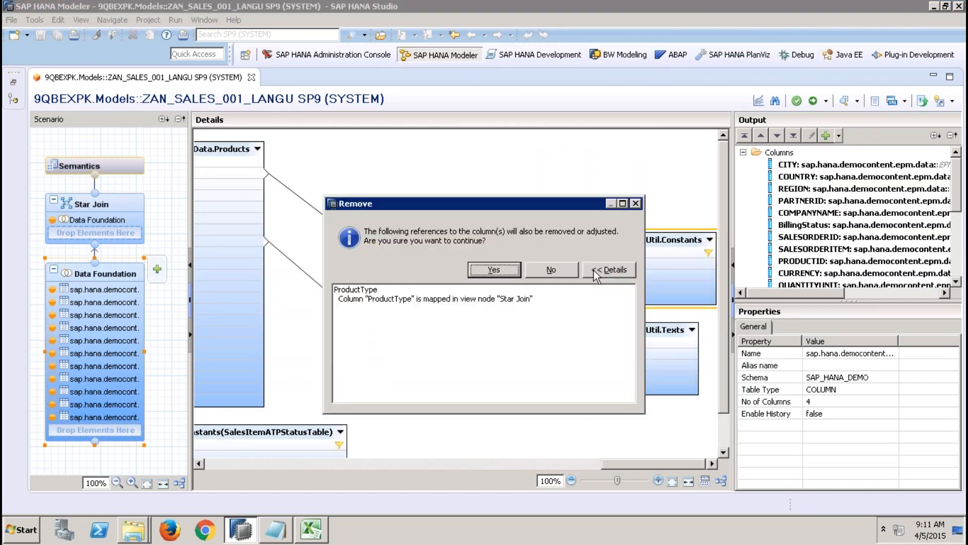
pyautogui.click(502, 272)
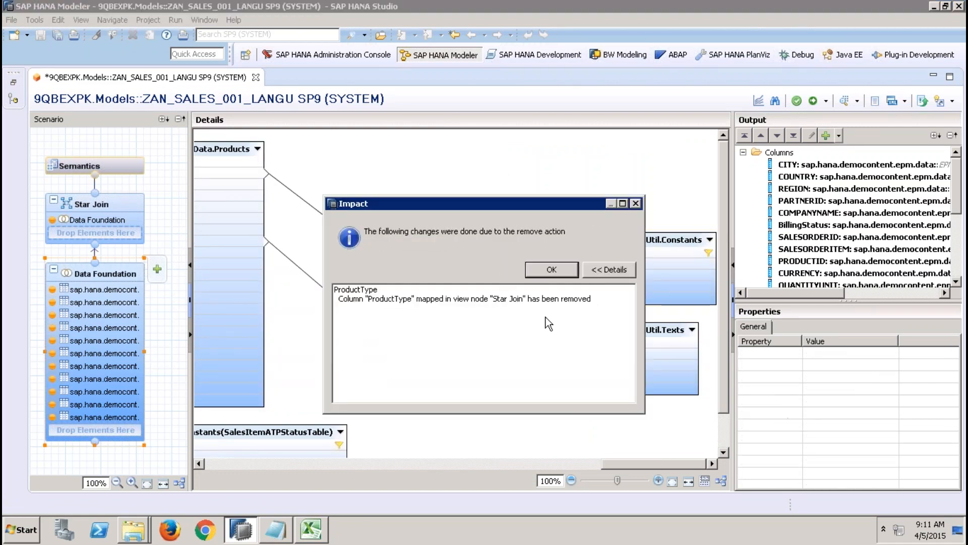
pyautogui.click(552, 270)
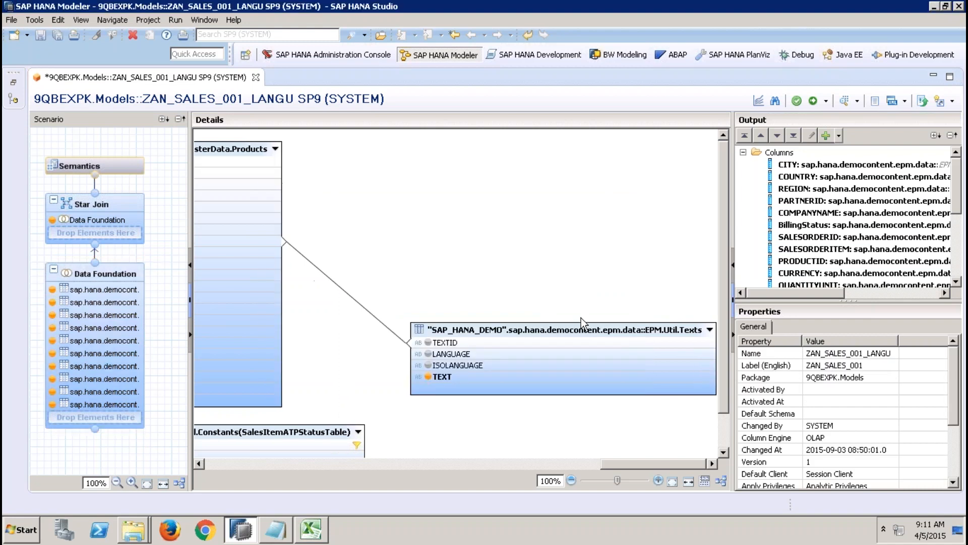
# Step: Remove the EPM.Util.Texts table from the Data Foundation together with its ProductName references
pyautogui.click(586, 330)
pyautogui.press('Delete')
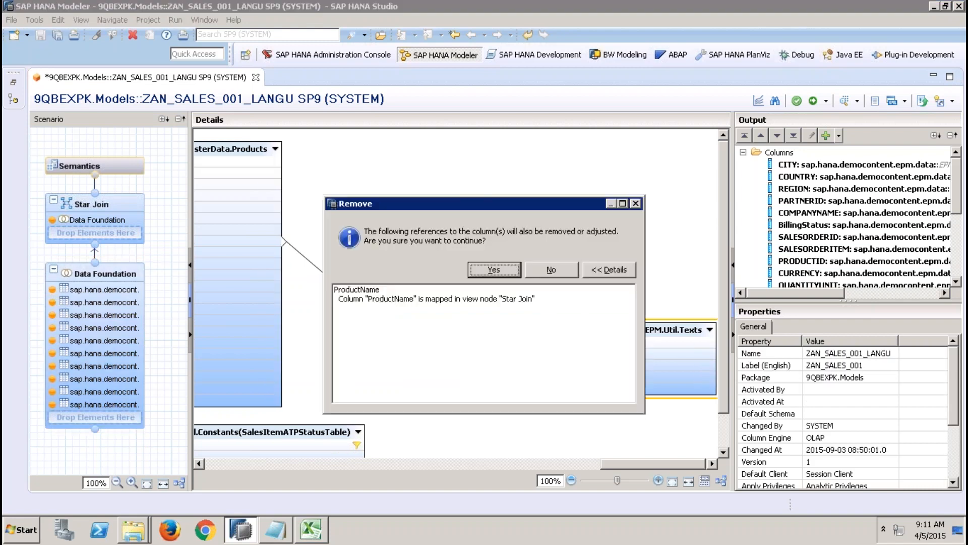
pyautogui.click(506, 273)
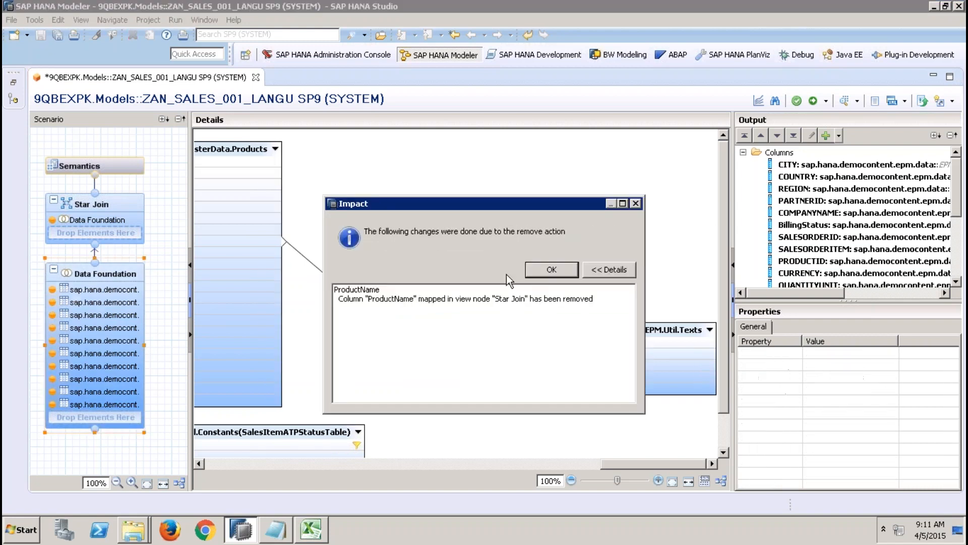
pyautogui.click(533, 270)
# Step: Remove the SalesItemATPStatusTable constants table from the Data Foundation together with its SalesItemStatus references
pyautogui.click(425, 426)
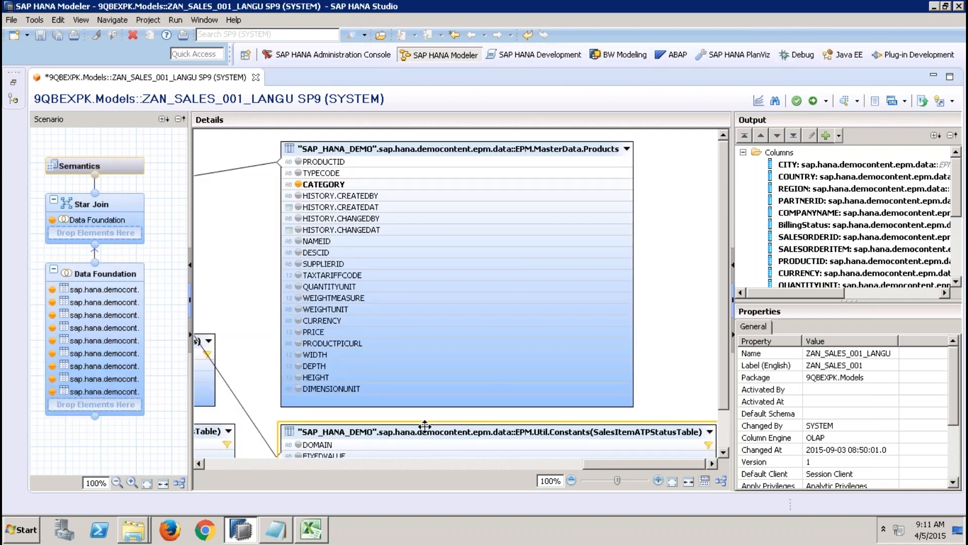
pyautogui.press('Delete')
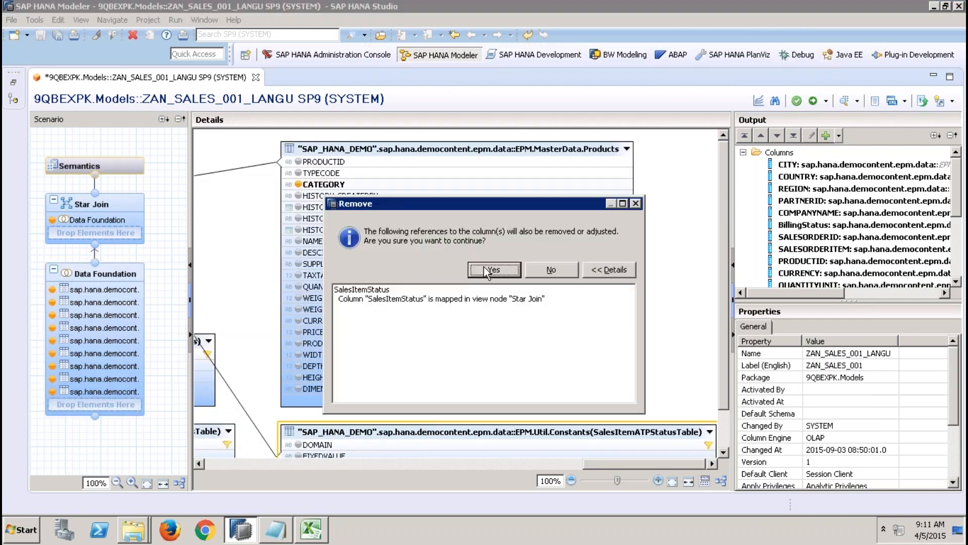
pyautogui.click(487, 272)
pyautogui.click(552, 272)
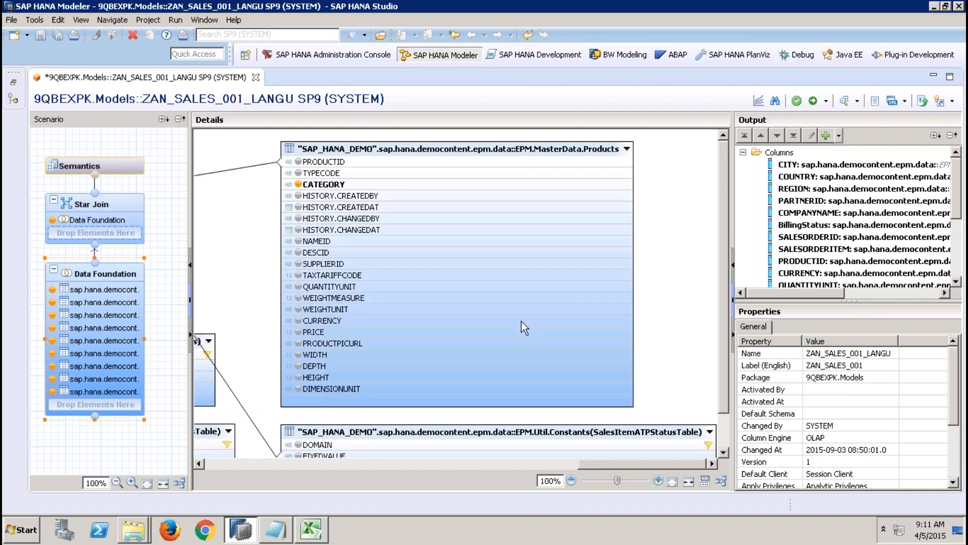
# Step: Remove the life cycle status constants table from the Data Foundation together with its LifeCycleStatus references
pyautogui.click(528, 351)
pyautogui.press('Delete')
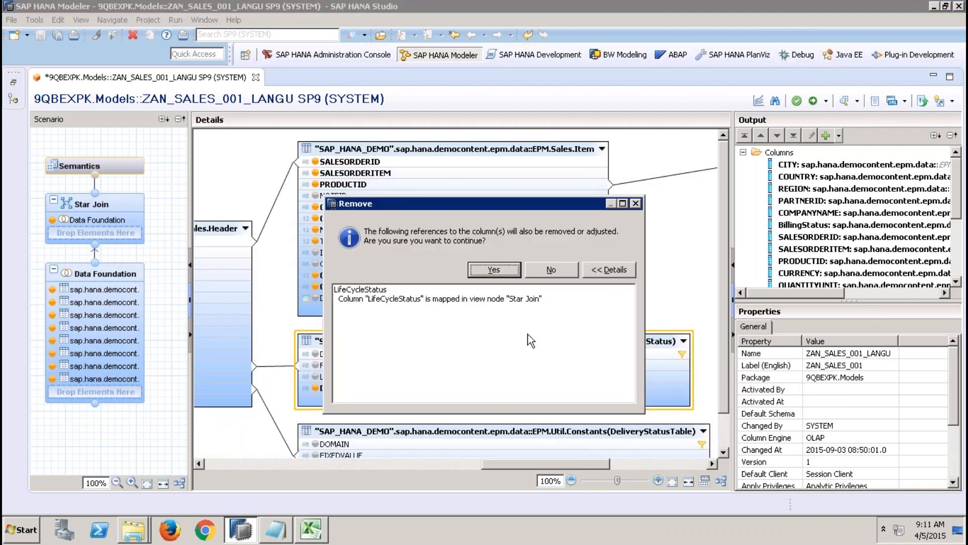
pyautogui.click(496, 272)
pyautogui.click(556, 269)
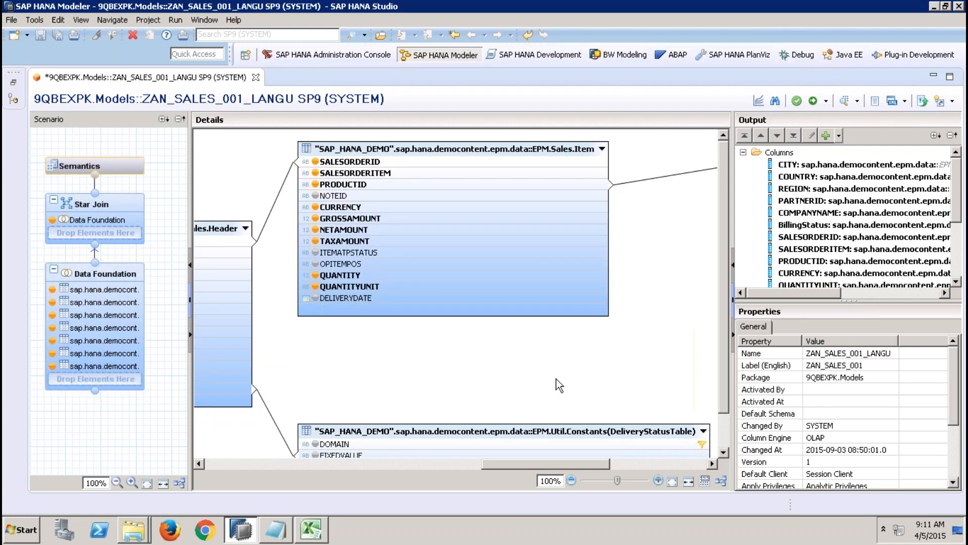
# Step: Remove the DeliveryStatusTable constants table from the Data Foundation together with its DeliveryStatus references
pyautogui.click(559, 443)
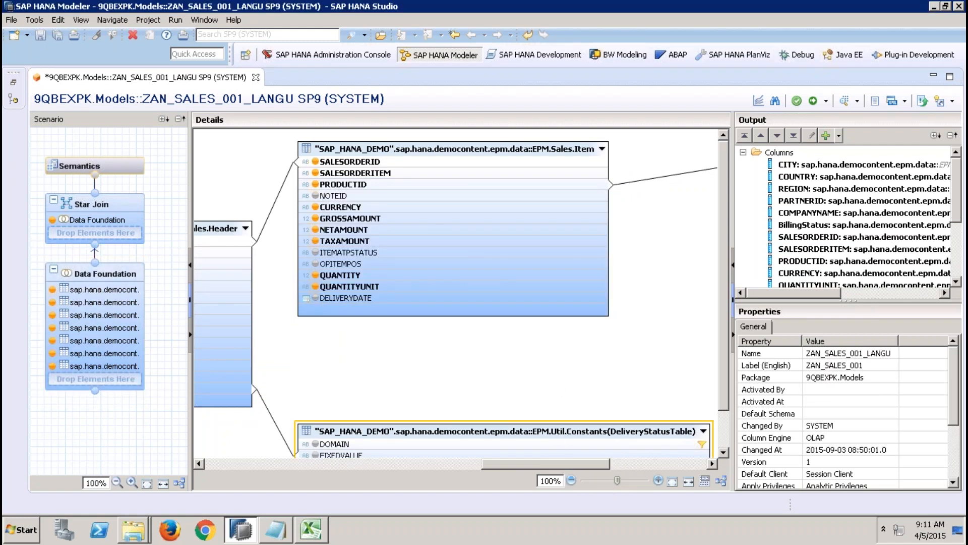
pyautogui.press('Delete')
pyautogui.press('Return')
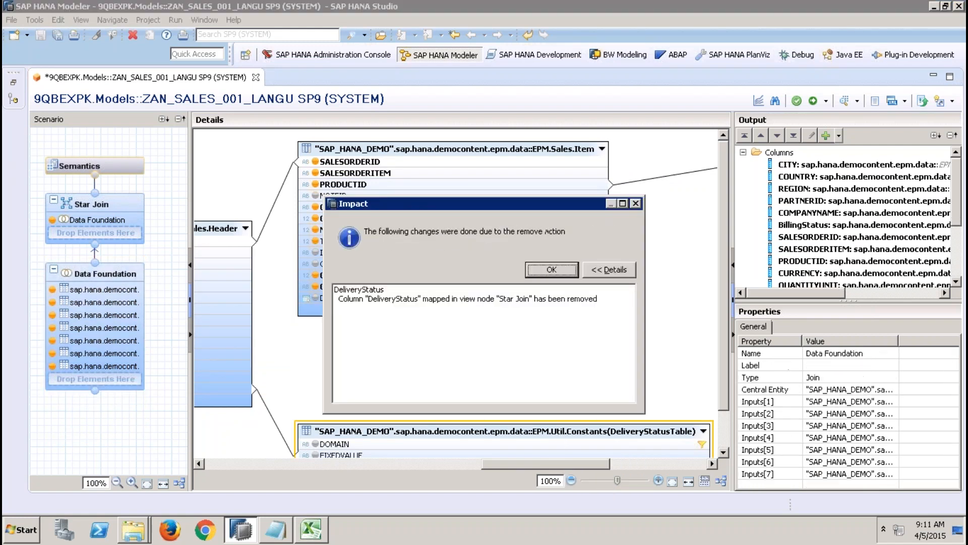
pyautogui.press('Return')
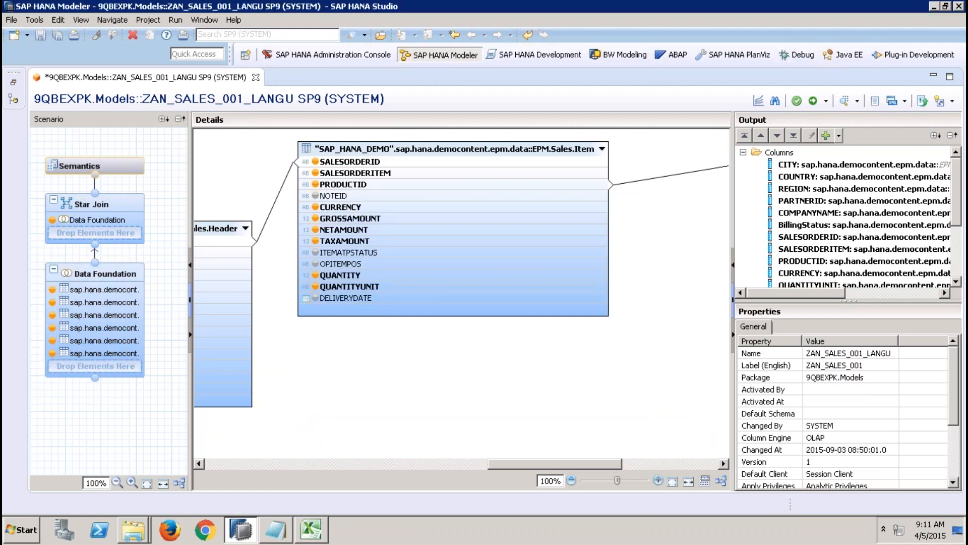
# Step: Start a new direct input parameter named IP_LANG in the Semantics node, with its default value type set to Expression
pyautogui.click(407, 462)
pyautogui.moveTo(407, 463); pyautogui.dragTo(707, 465)
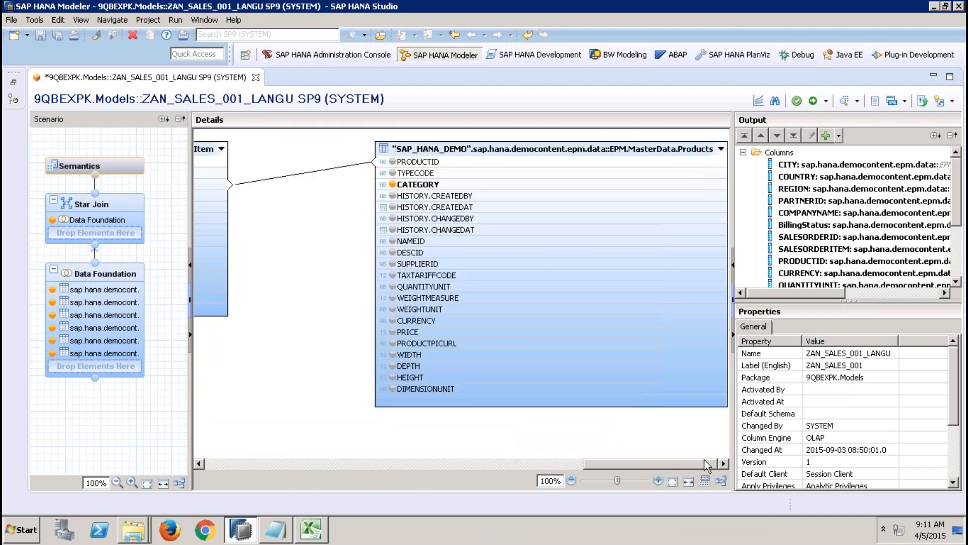
pyautogui.moveTo(588, 465); pyautogui.dragTo(289, 483)
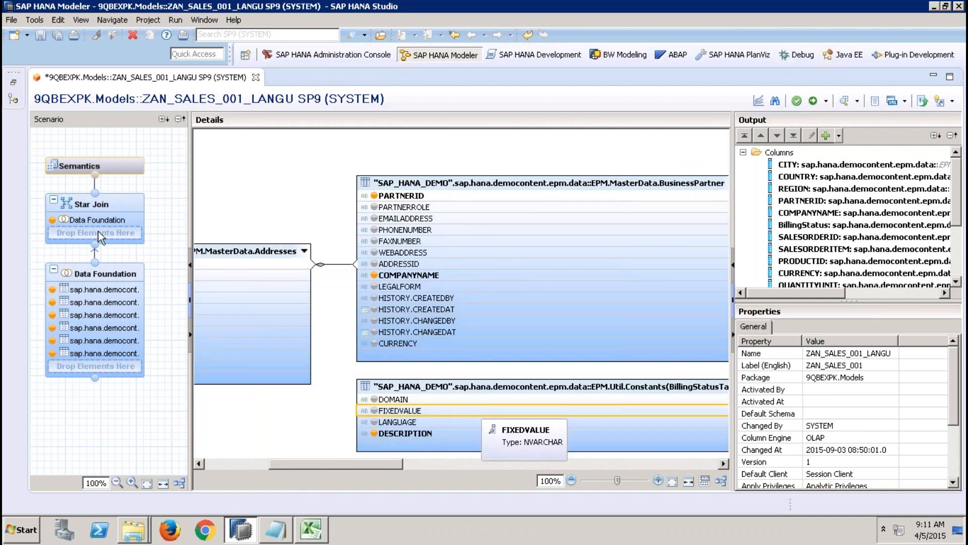
pyautogui.click(125, 165)
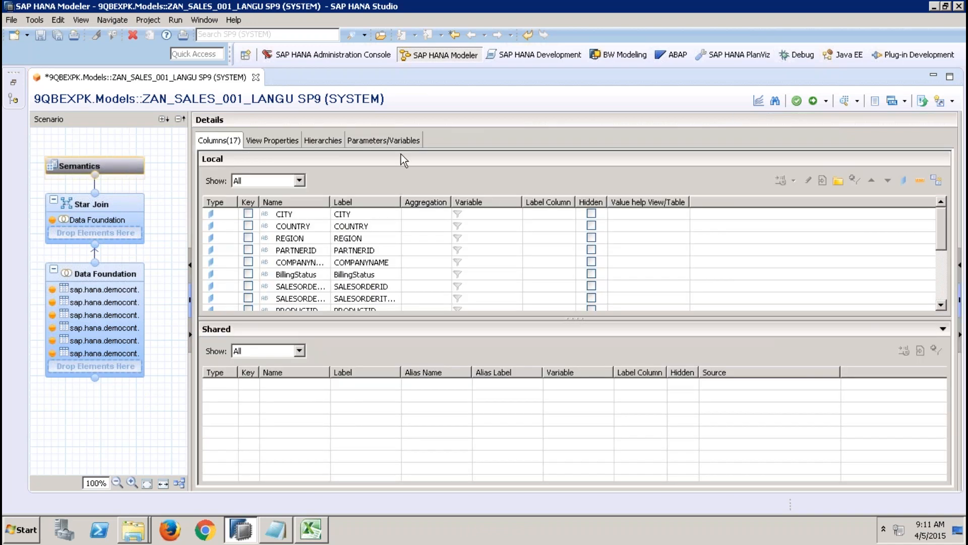
pyautogui.click(390, 139)
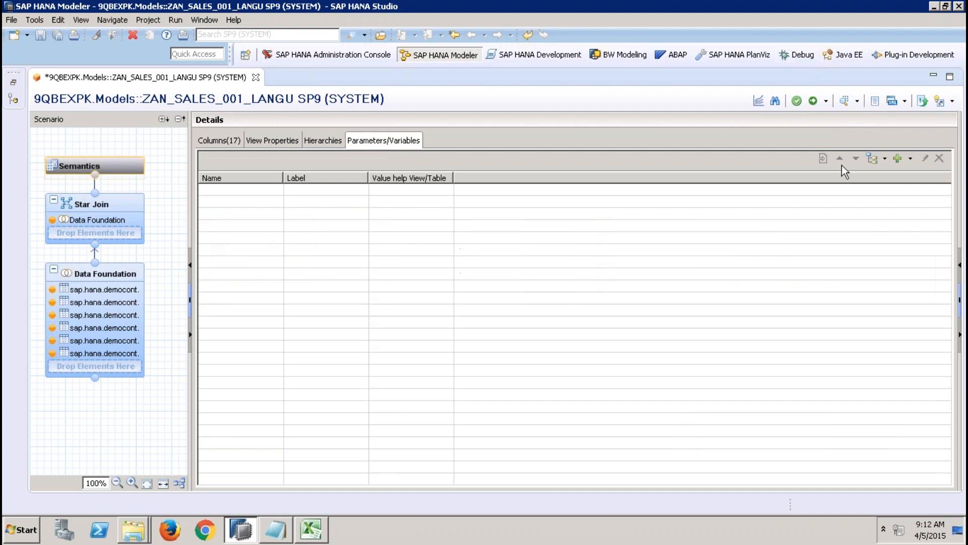
pyautogui.click(911, 159)
pyautogui.click(909, 190)
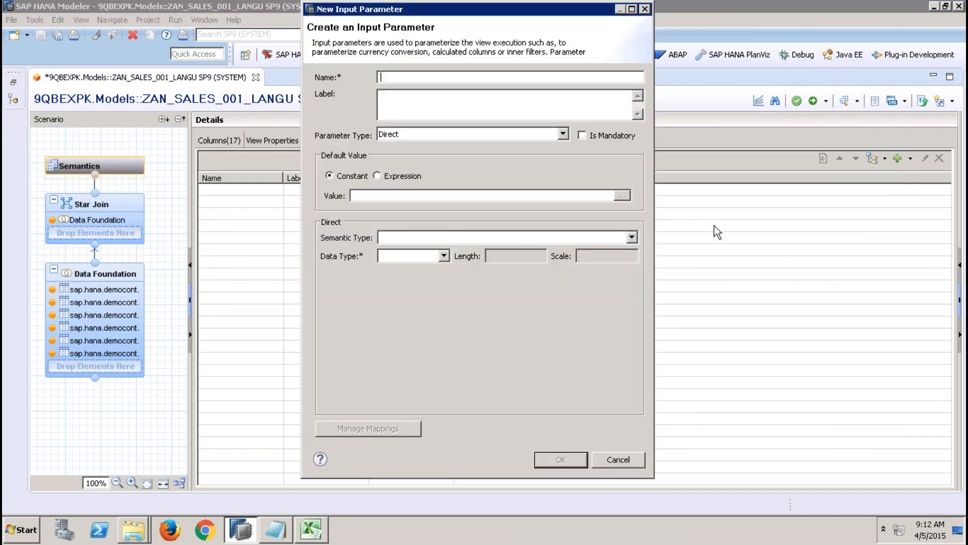
pyautogui.write('IP_LANG')
pyautogui.press('Tab')
pyautogui.press('Tab')
pyautogui.press('Tab')
pyautogui.press('Tab')
pyautogui.press('Tab')
pyautogui.press('Tab')
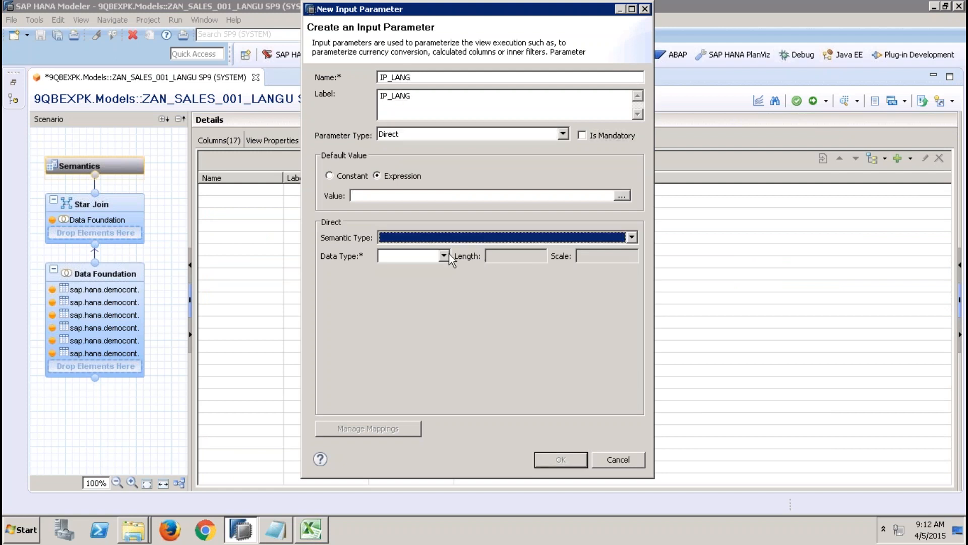
# Step: Give the IP_LANG input parameter the data type VARCHAR with length 3 and finish creating it
pyautogui.click(444, 256)
pyautogui.click(399, 268)
pyautogui.click(496, 258)
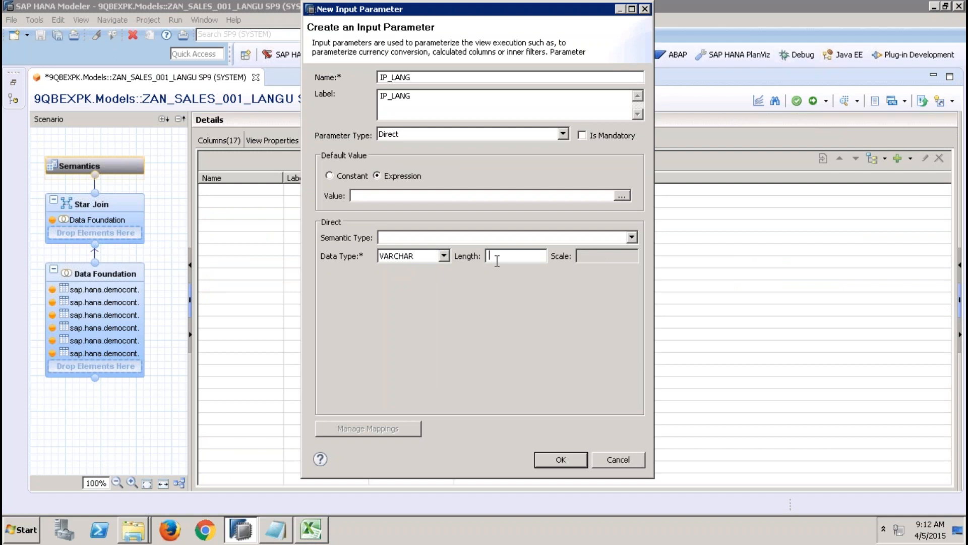
pyautogui.write('3')
pyautogui.click(571, 462)
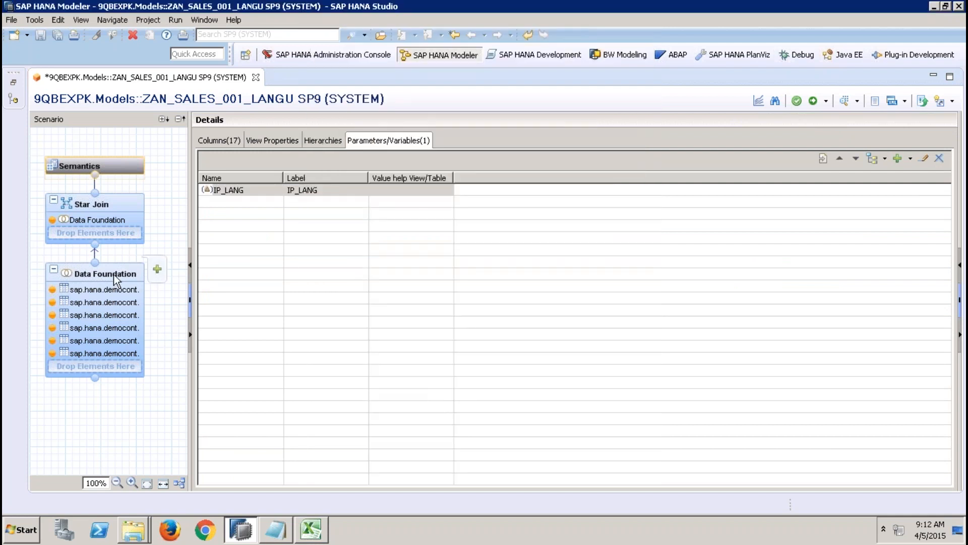
# Step: Change the join between the sales header's BILLINGSTATUS and the BillingStatusTable constants in the Data Foundation to an Inner join
pyautogui.click(115, 279)
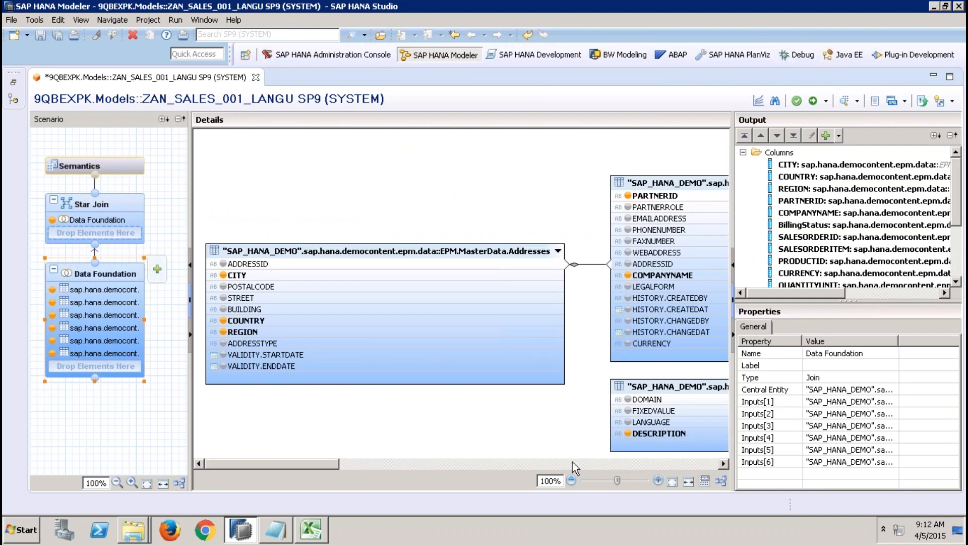
pyautogui.moveTo(335, 464); pyautogui.dragTo(458, 470)
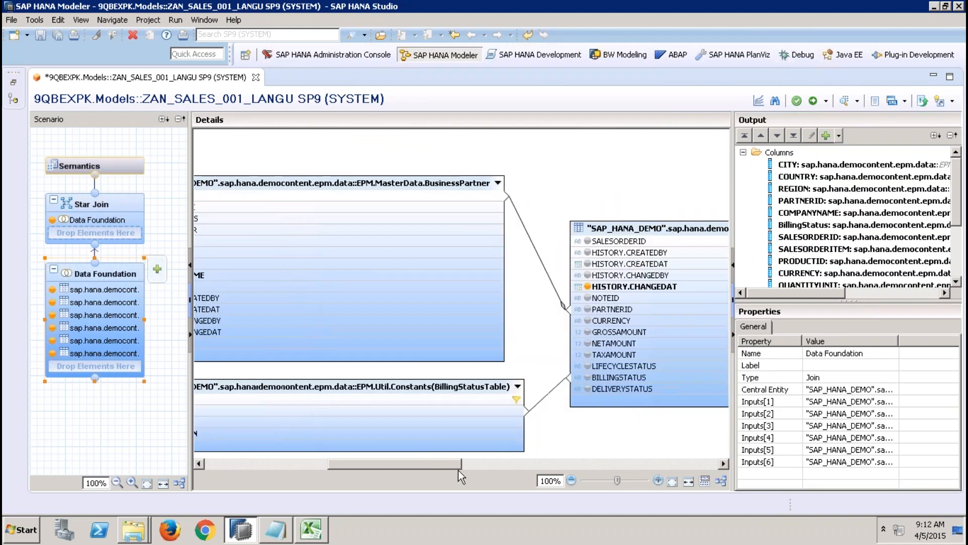
pyautogui.doubleClick(550, 392)
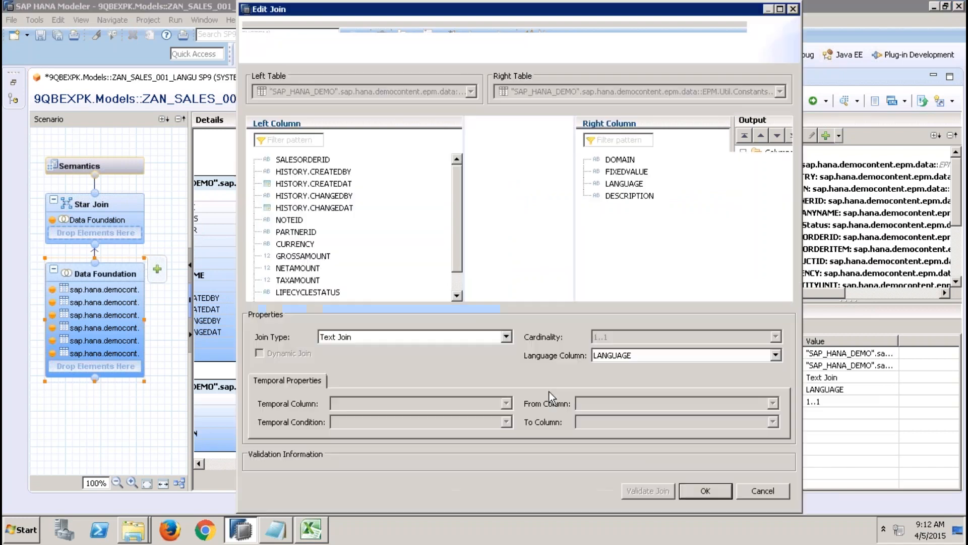
pyautogui.click(449, 337)
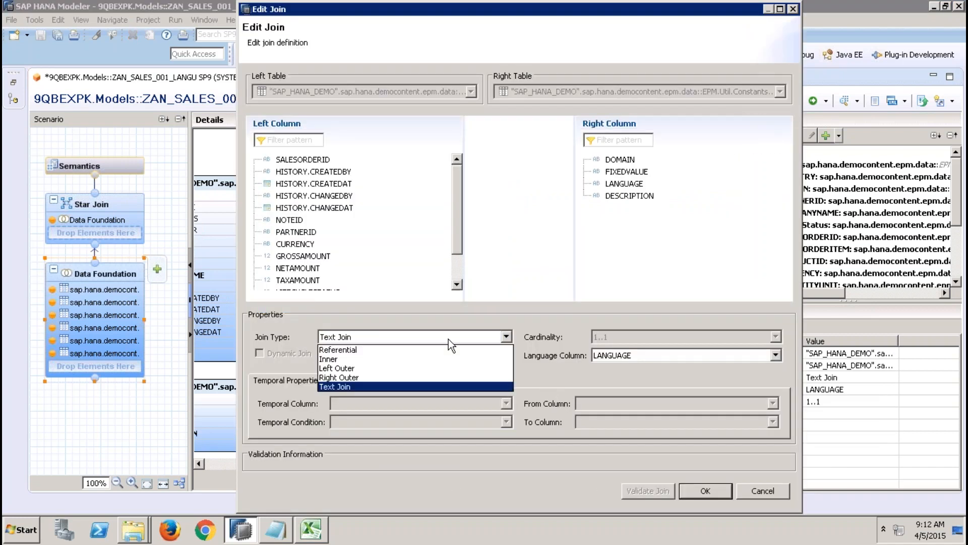
pyautogui.click(382, 359)
pyautogui.click(705, 490)
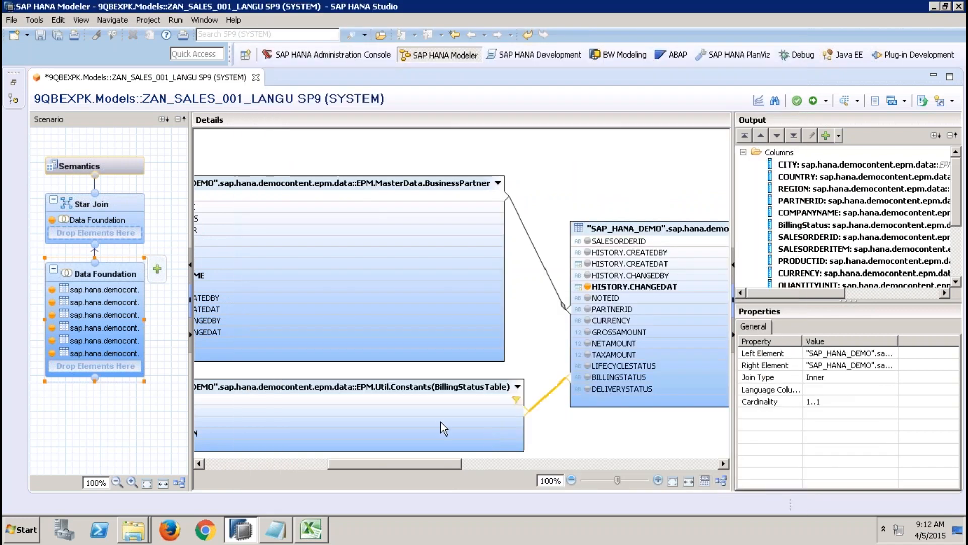
# Step: Filter the LANGUAGE column of BillingStatusTable to equal the input parameter IP_LANG
pyautogui.moveTo(408, 465); pyautogui.dragTo(371, 468)
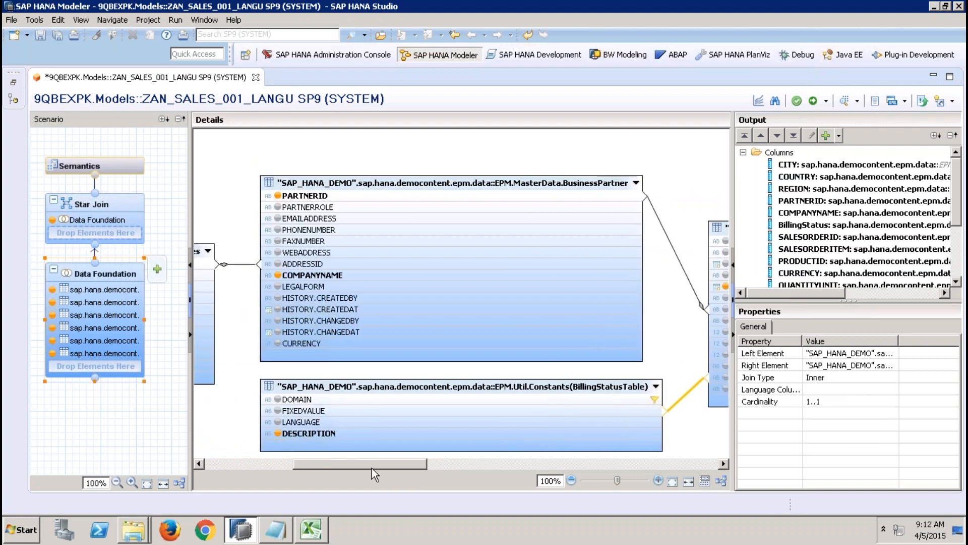
pyautogui.rightClick(345, 422)
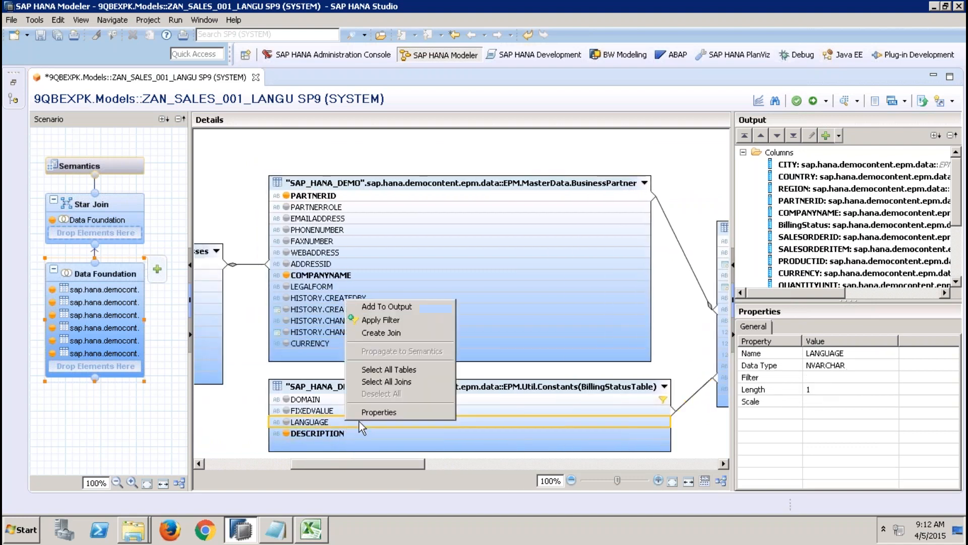
pyautogui.click(379, 319)
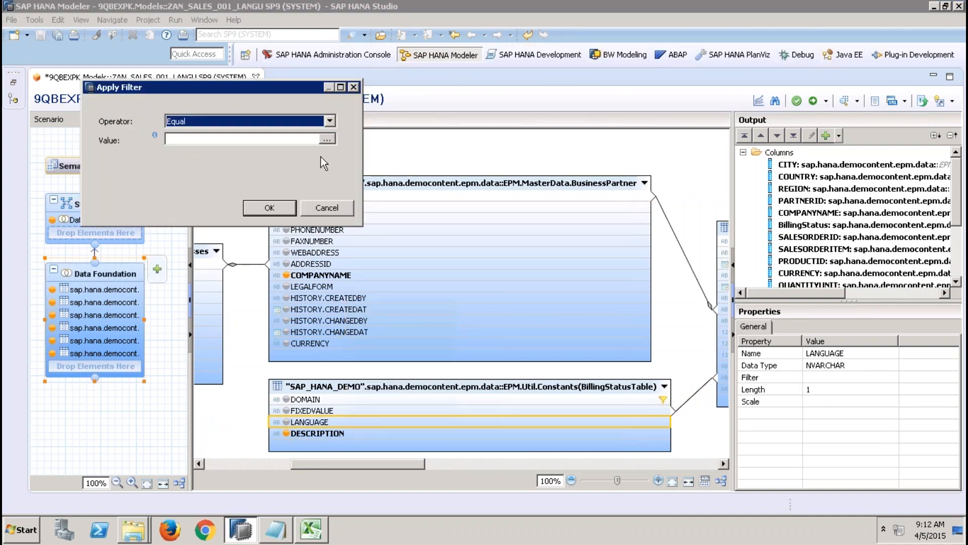
pyautogui.click(327, 139)
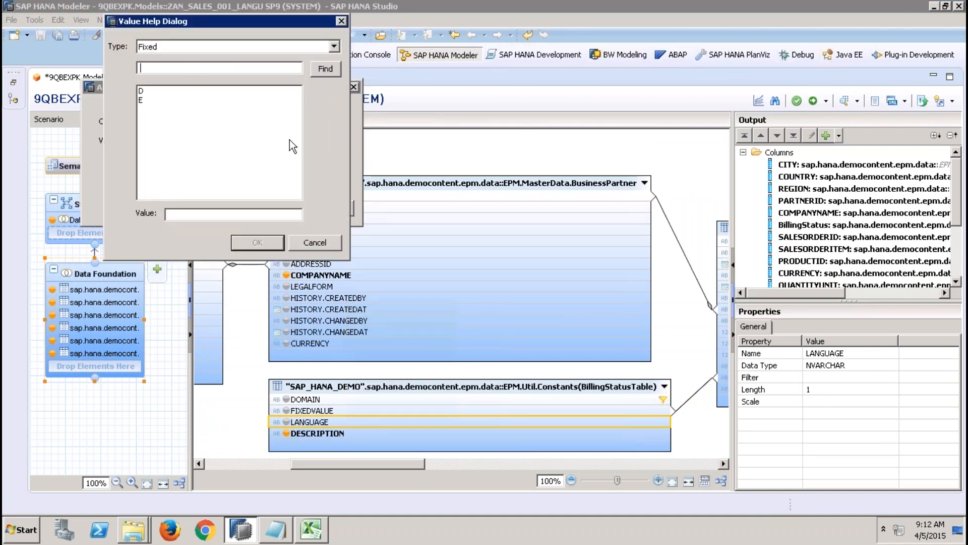
pyautogui.click(172, 46)
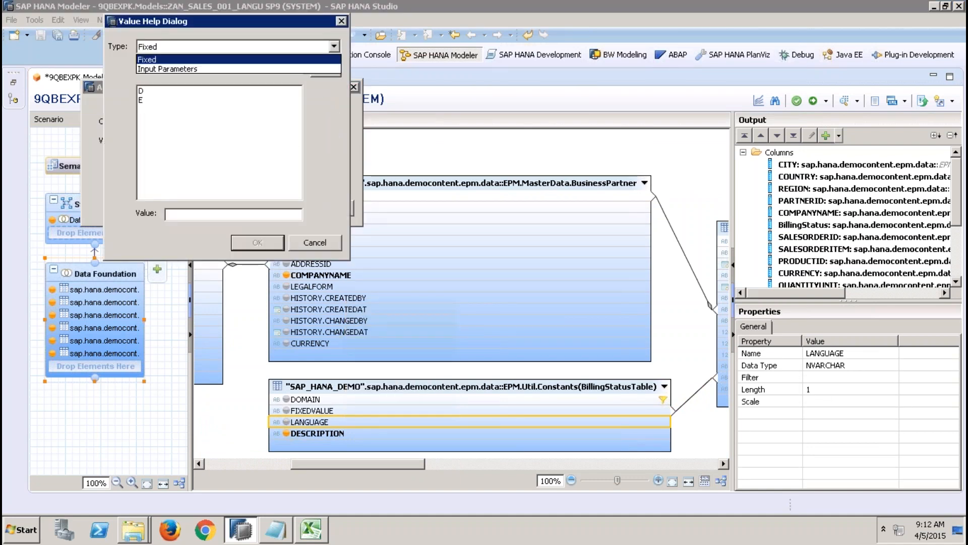
pyautogui.click(163, 68)
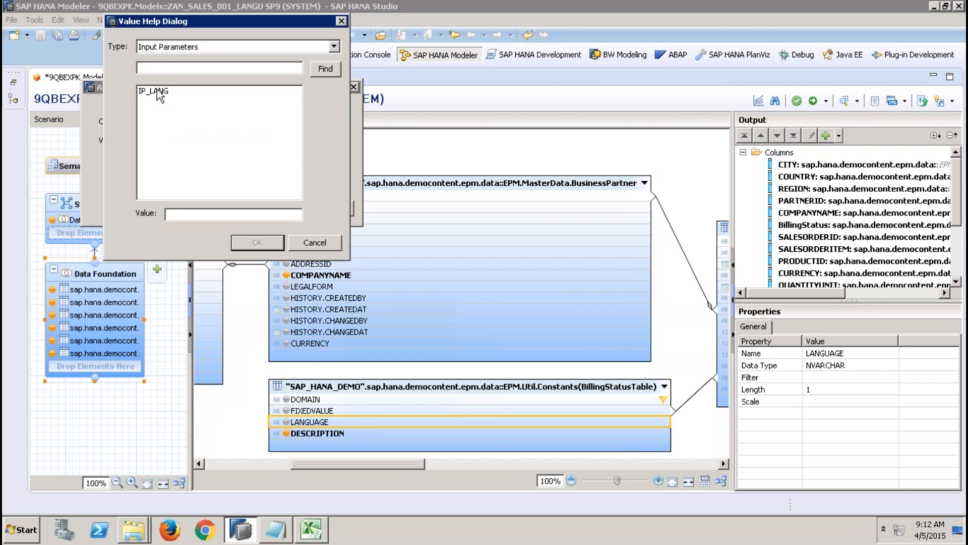
pyautogui.click(159, 91)
pyautogui.click(237, 243)
pyautogui.click(271, 207)
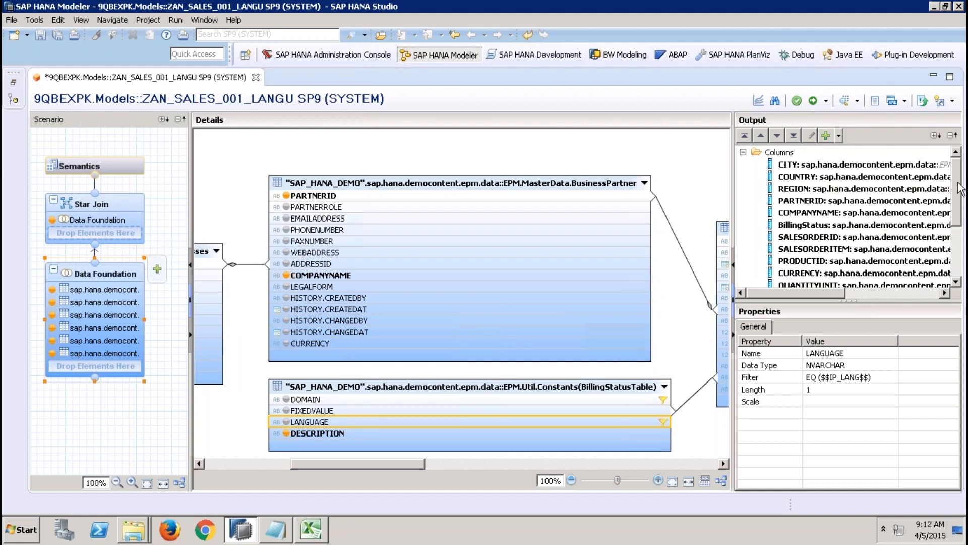
# Step: Check the Data Foundation's output columns, return to the Semantics node, and save and activate the view
pyautogui.moveTo(958, 185); pyautogui.dragTo(960, 245)
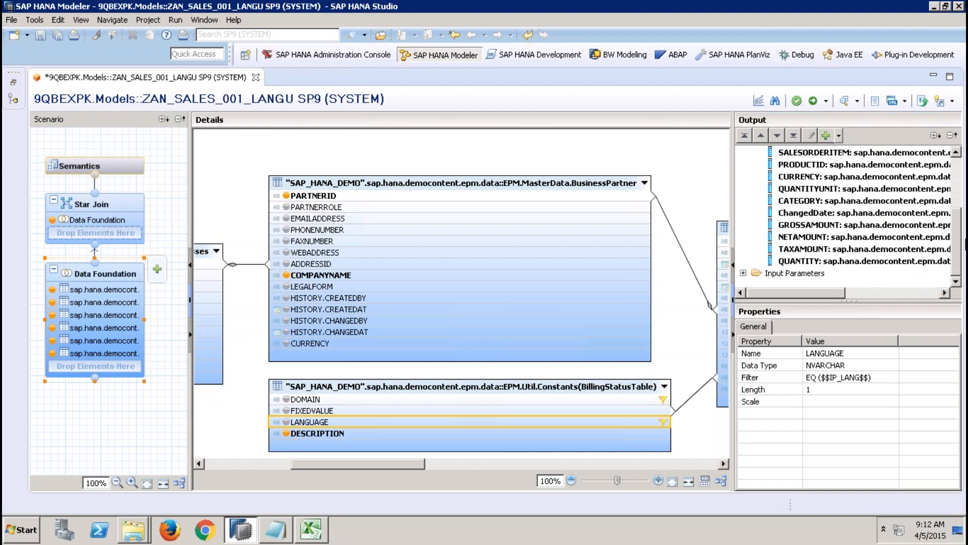
pyautogui.click(129, 204)
pyautogui.click(140, 168)
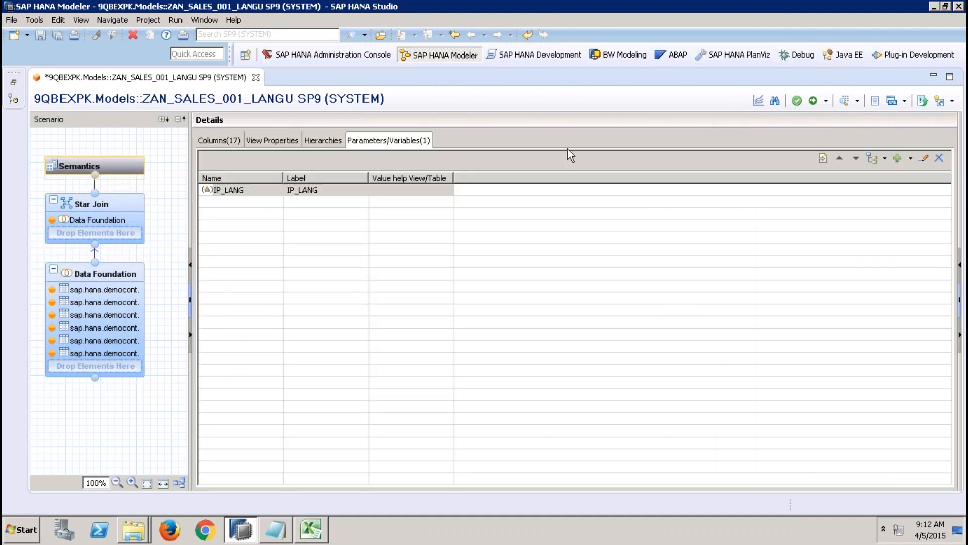
pyautogui.click(815, 101)
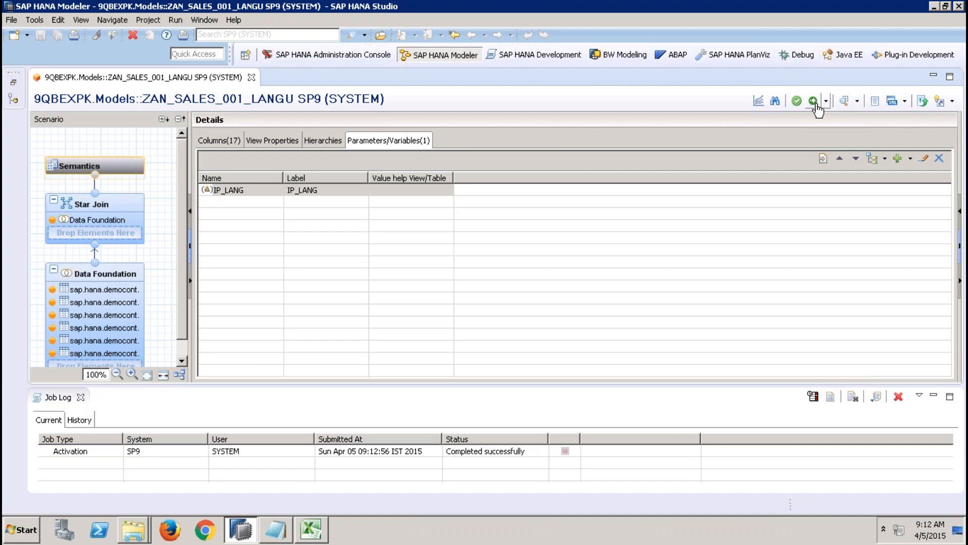
# Step: Preview the view's raw data with the input parameter IP_LANG set to D
pyautogui.click(845, 103)
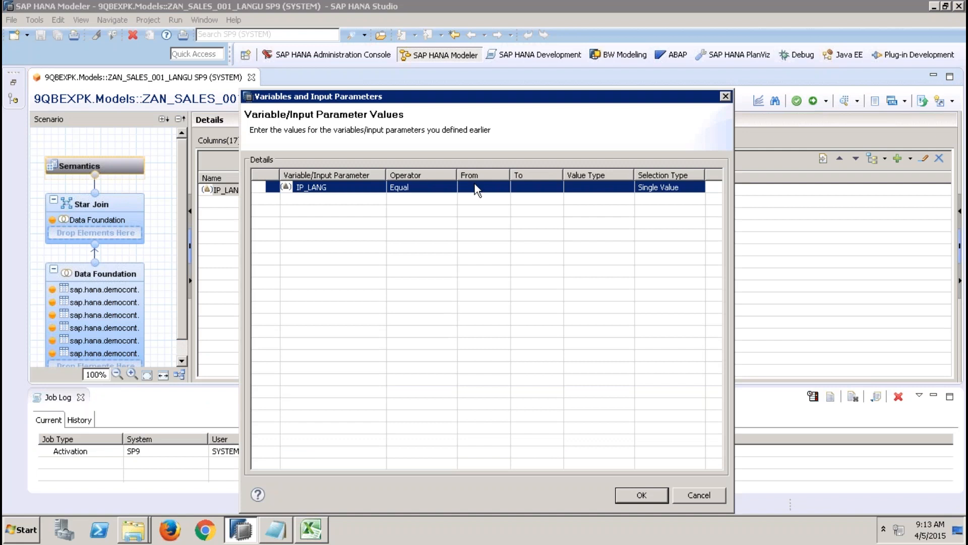
pyautogui.click(474, 188)
pyautogui.write('D')
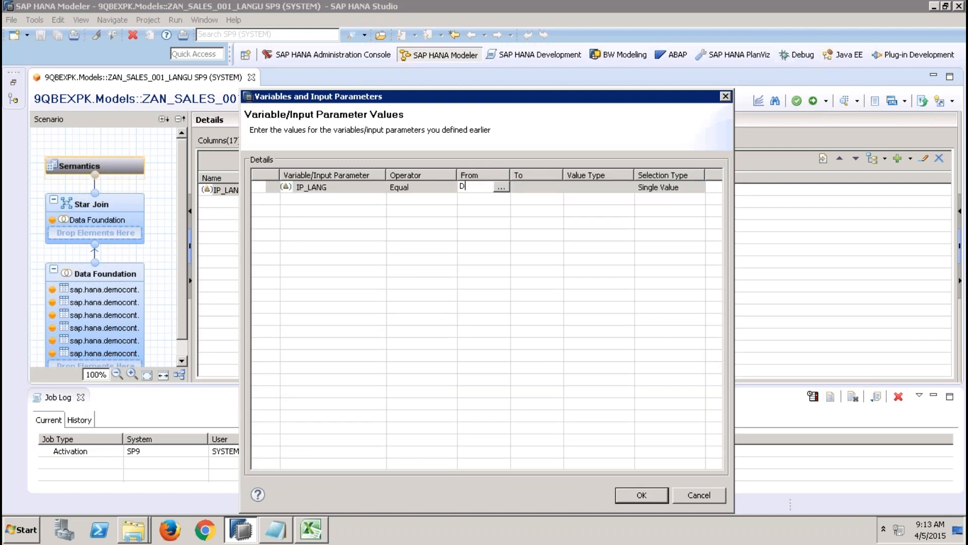
pyautogui.click(544, 192)
pyautogui.click(641, 494)
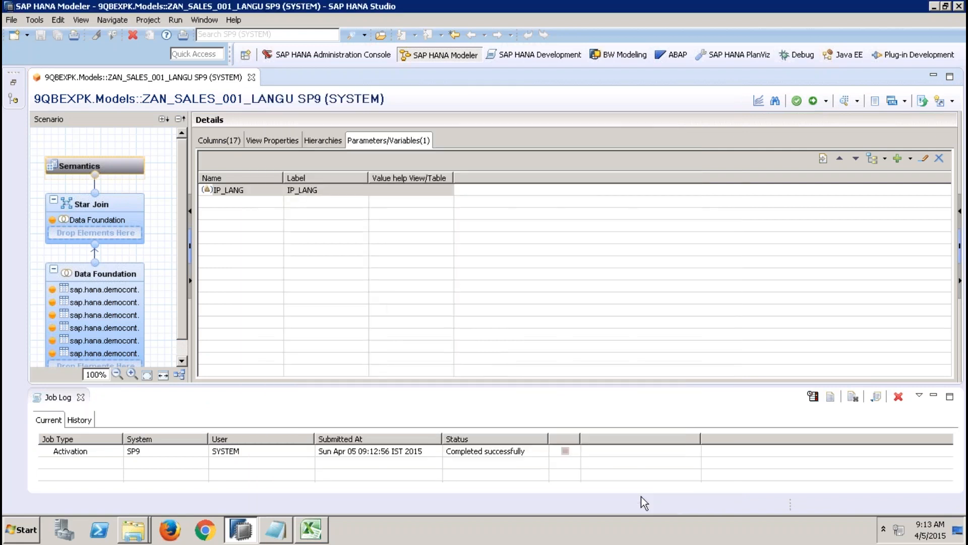
pyautogui.click(191, 101)
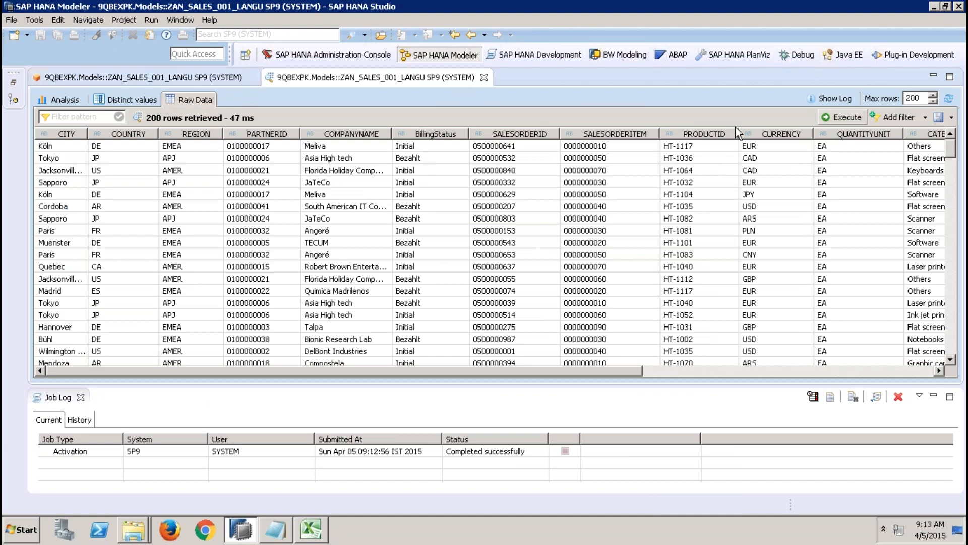
# Step: Preview the view's raw data with the input parameter IP_LANG set to E, check the BillingStatus texts and close the preview
pyautogui.click(483, 78)
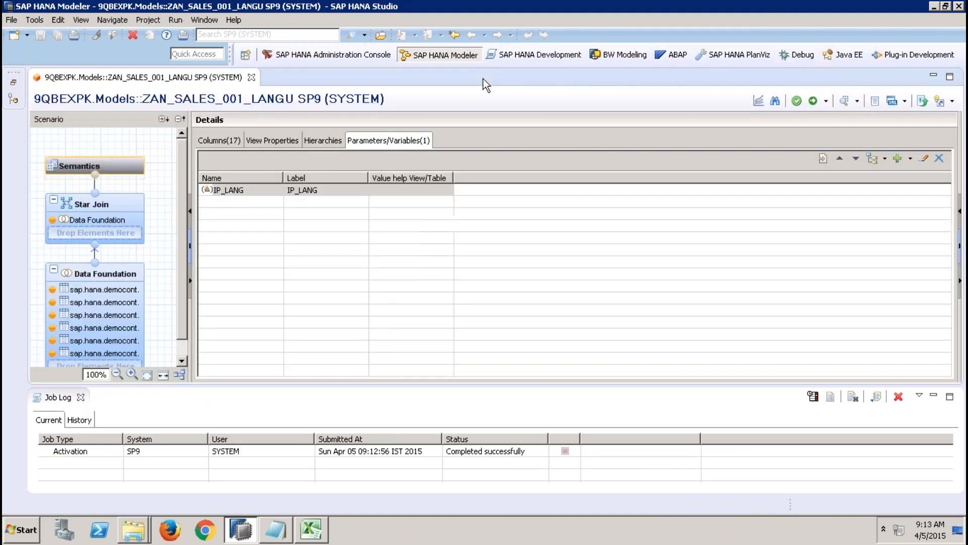
pyautogui.click(842, 106)
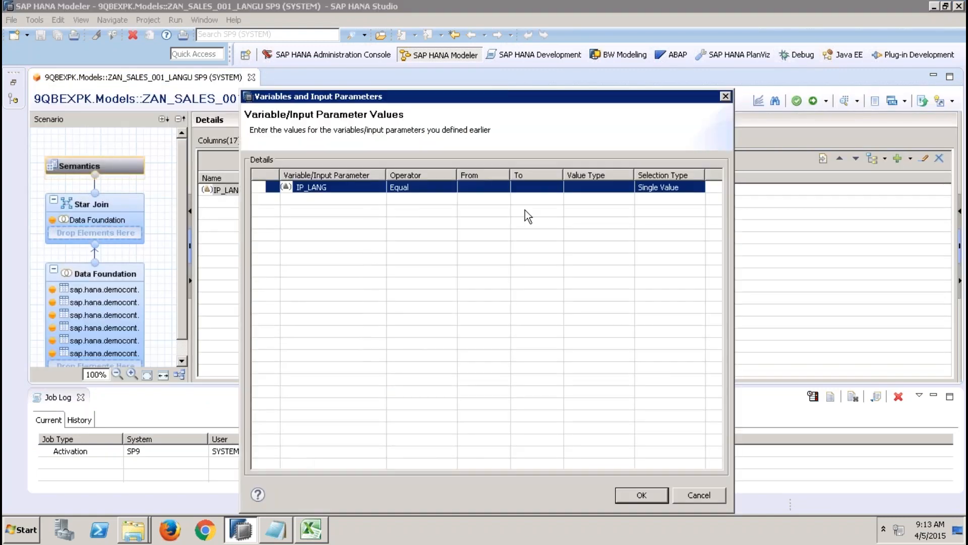
pyautogui.click(487, 188)
pyautogui.write('E')
pyautogui.click(553, 191)
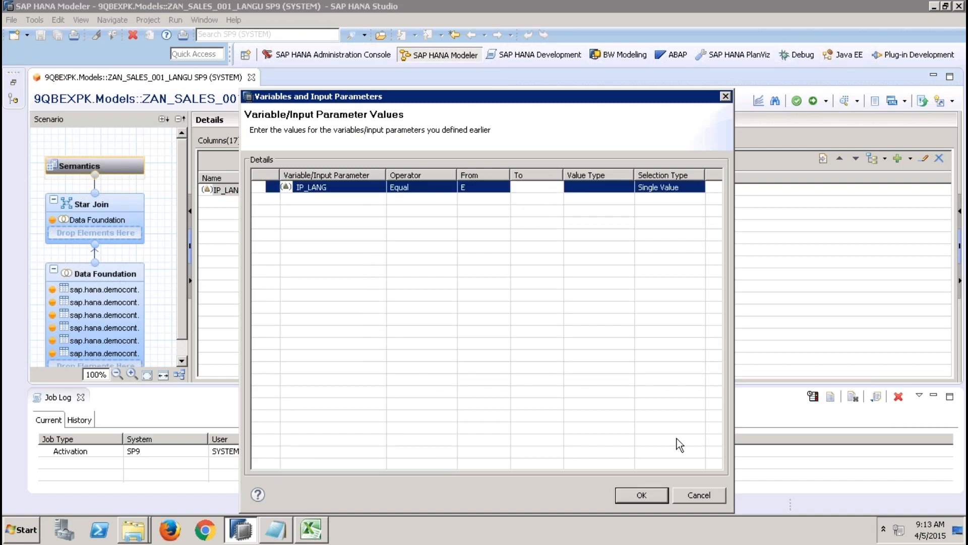
pyautogui.click(653, 494)
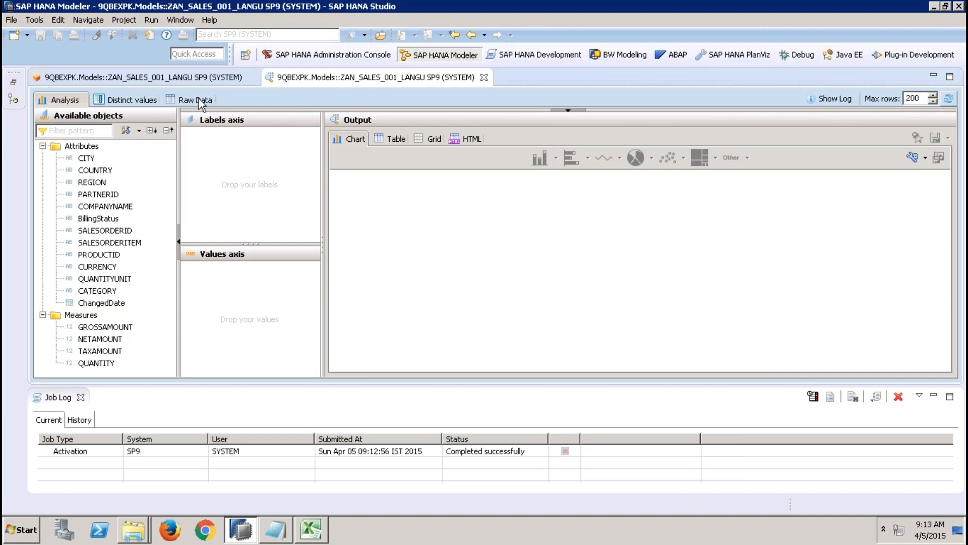
pyautogui.click(199, 100)
pyautogui.click(419, 147)
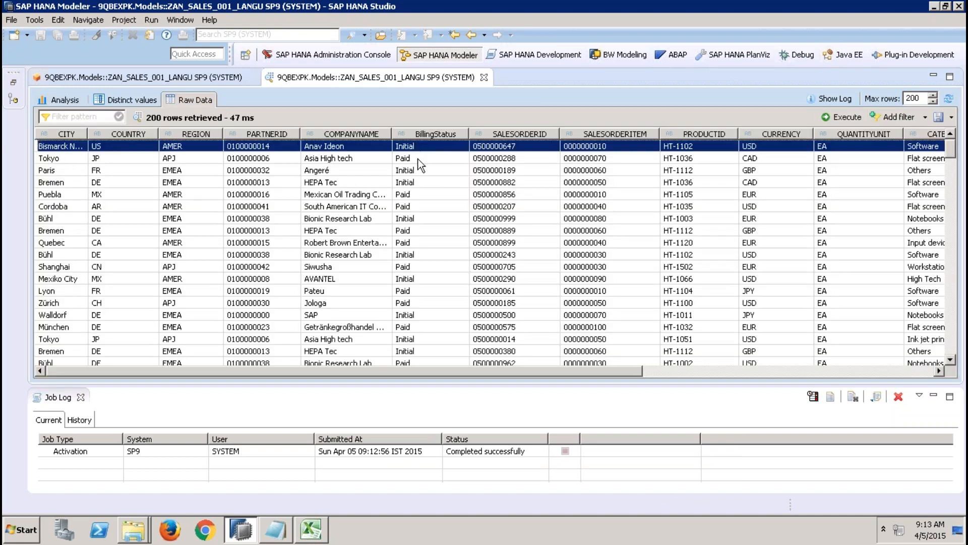
pyautogui.click(418, 160)
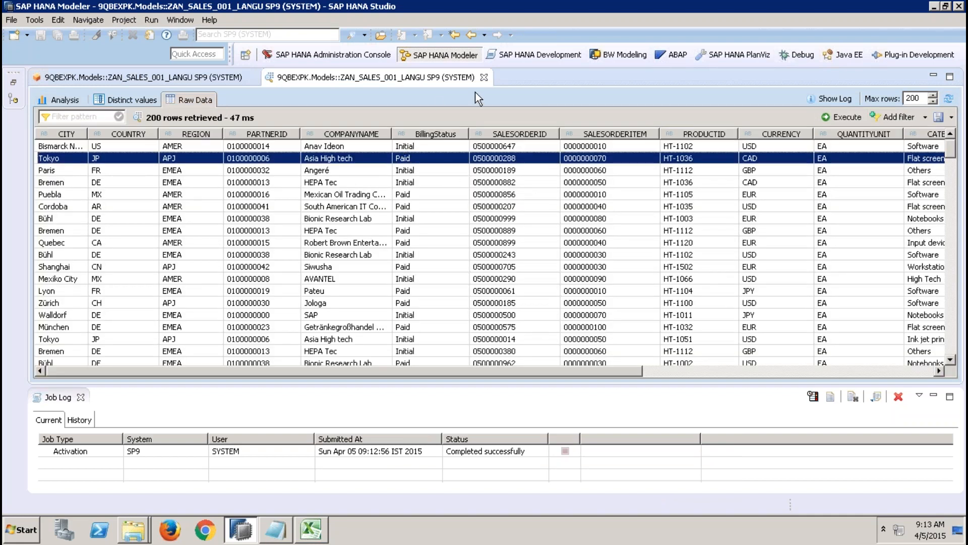
pyautogui.click(484, 77)
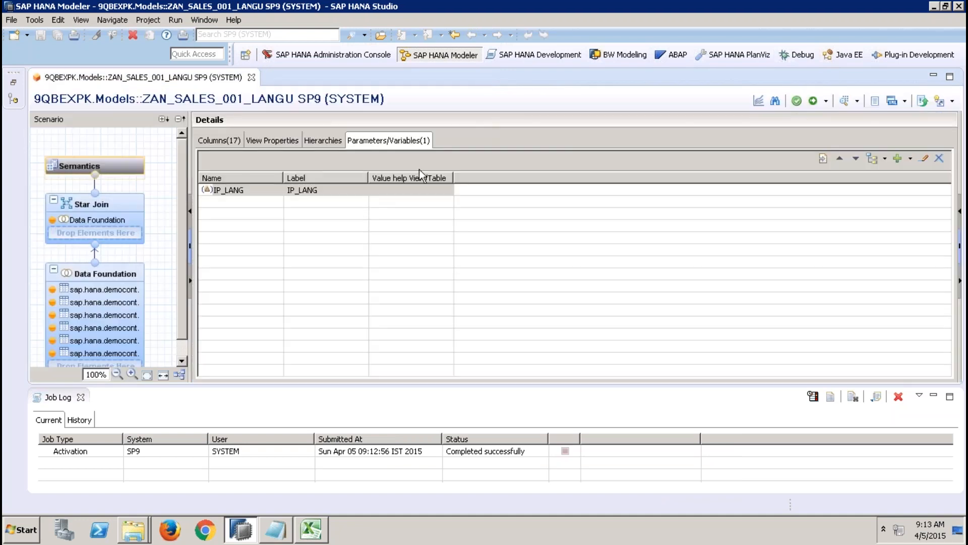
pyautogui.click(332, 191)
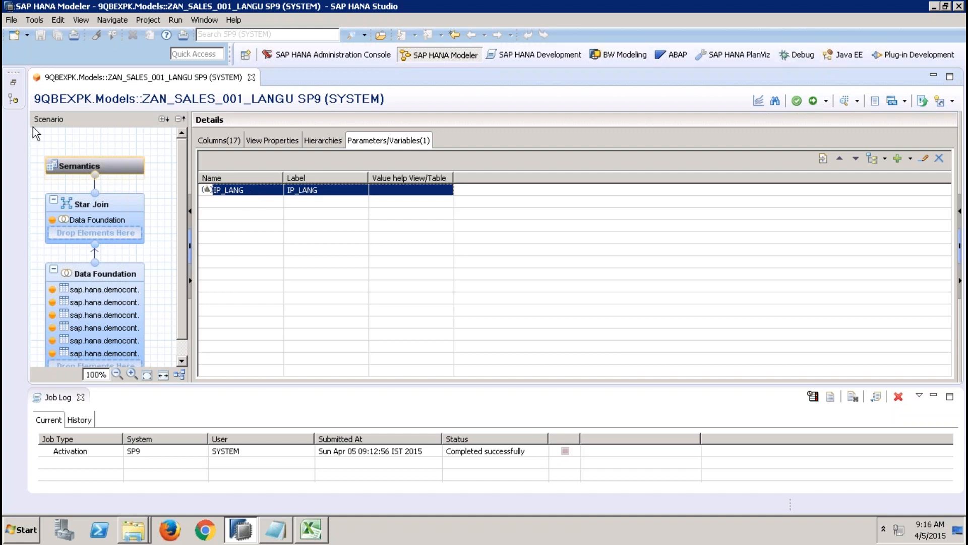
pyautogui.click(12, 85)
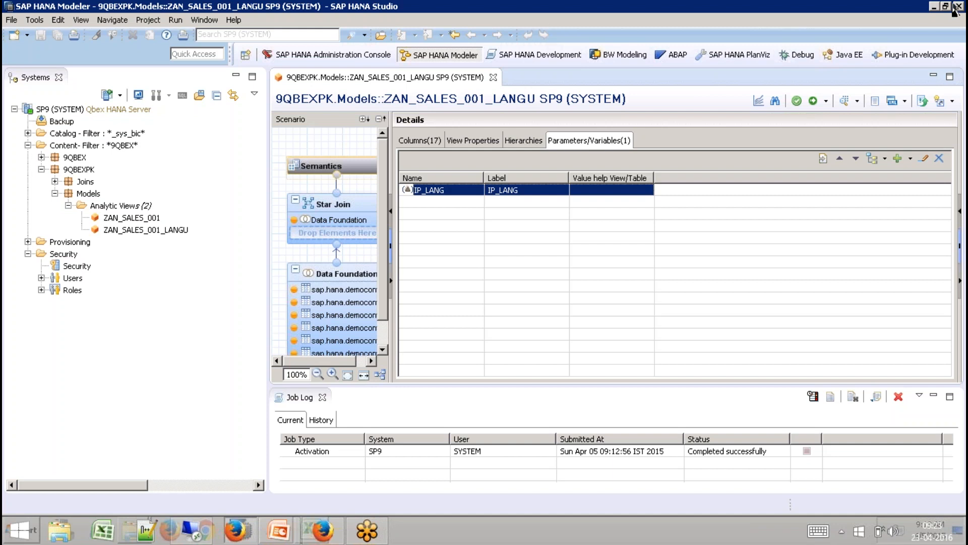
pyautogui.moveTo(955, 19)
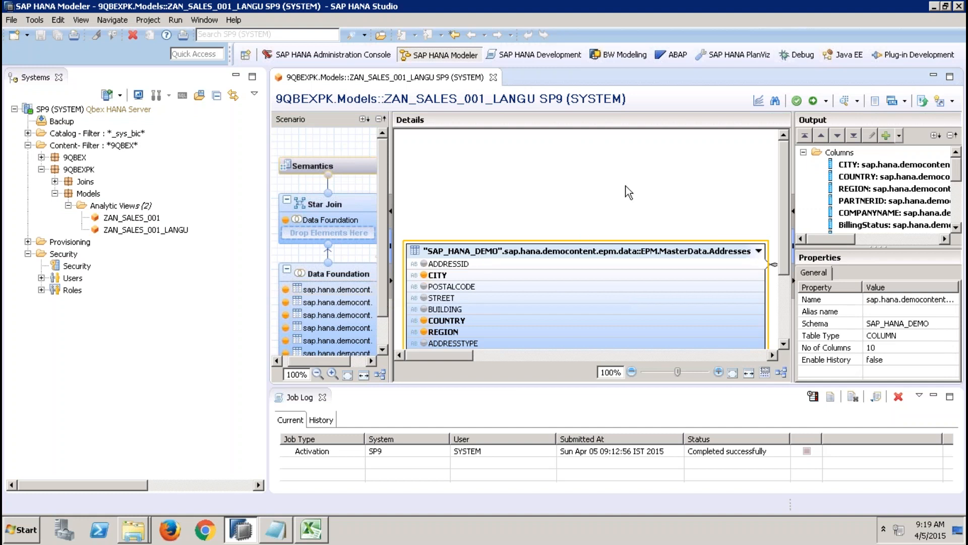
pyautogui.click(598, 205)
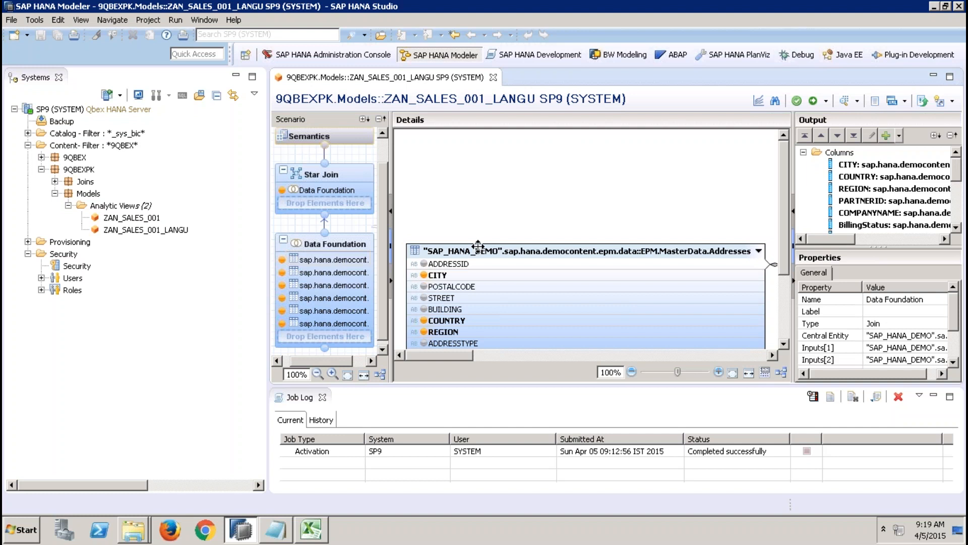
pyautogui.click(351, 186)
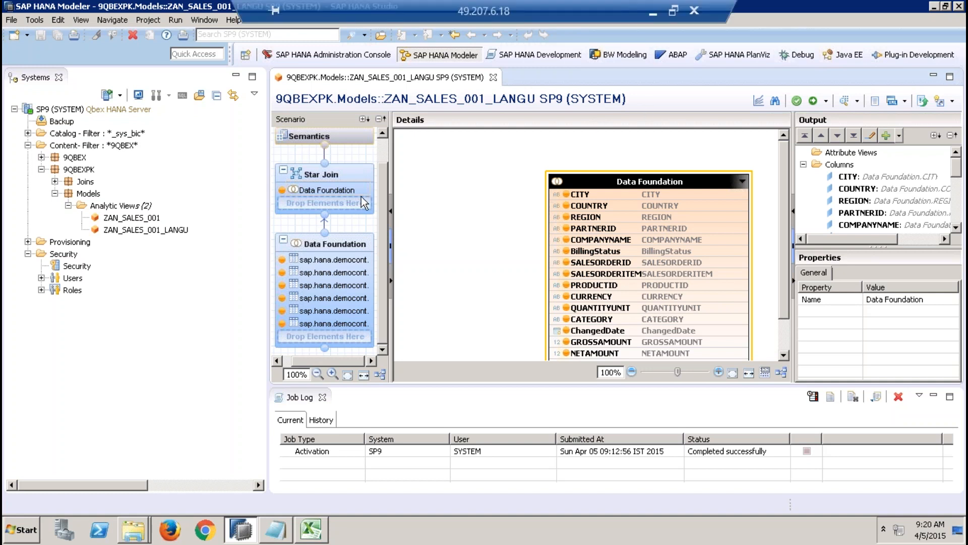
# Step: Enlarge the model editor by minimizing the Systems view and closing the Job Log, and widen the Data Foundation's output area
pyautogui.click(236, 78)
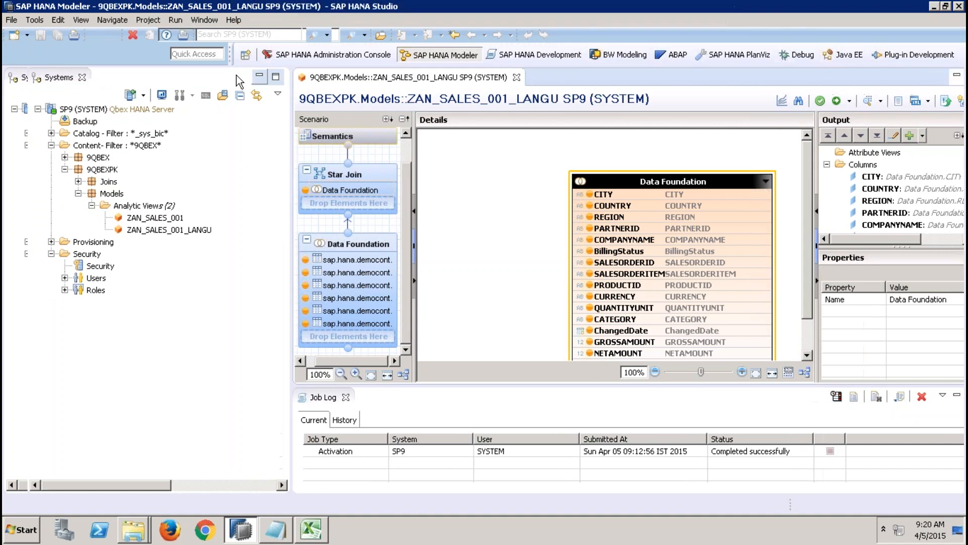
pyautogui.click(81, 397)
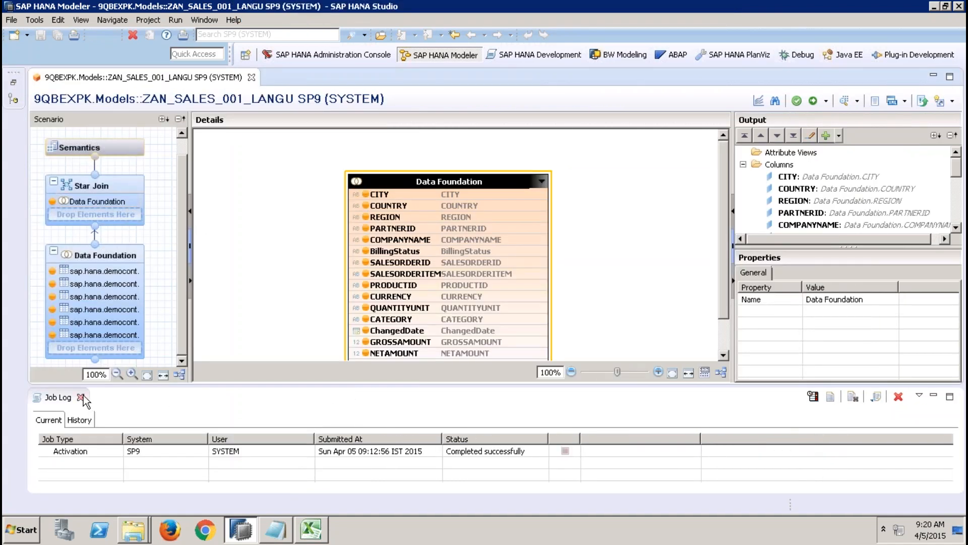
pyautogui.click(123, 267)
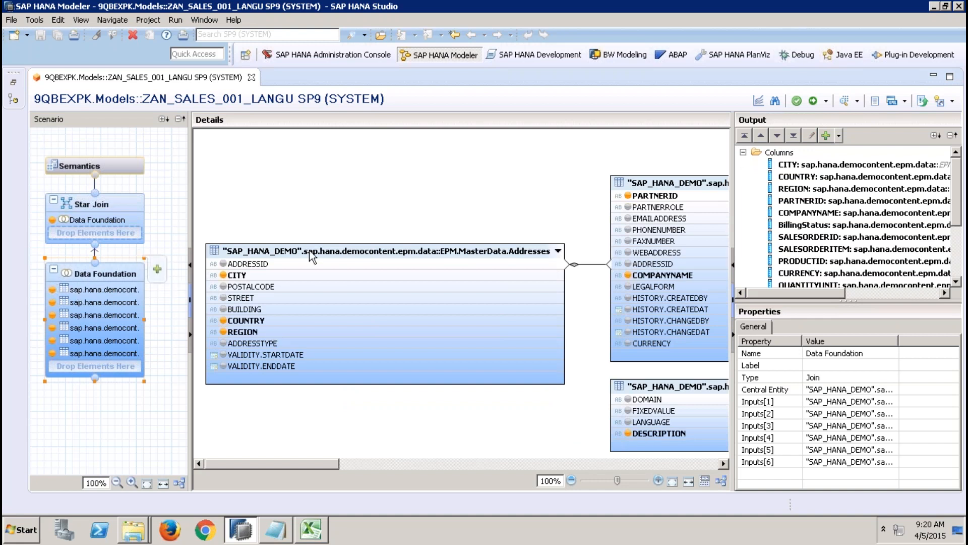
pyautogui.moveTo(732, 226); pyautogui.dragTo(647, 226)
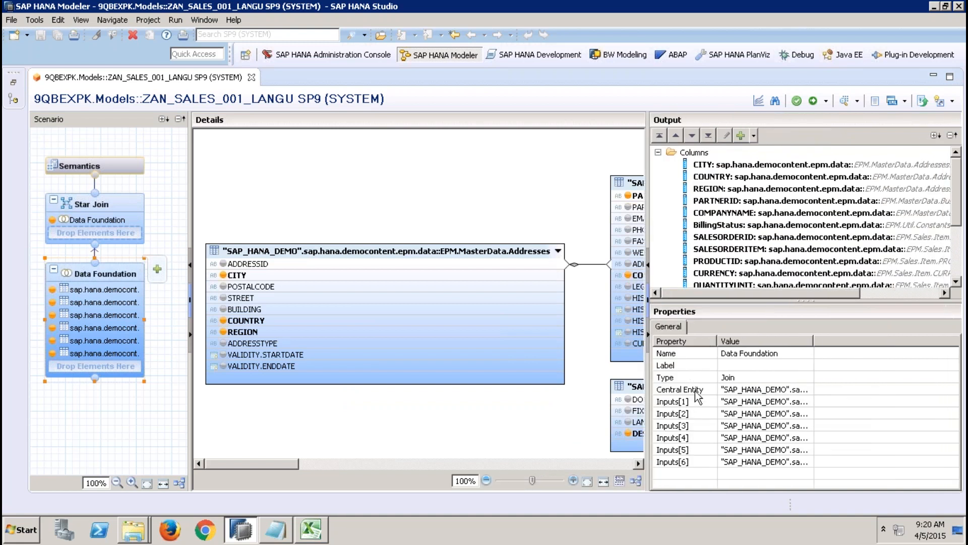
# Step: Examine the joined tables in the Data Foundation from Addresses through Product, and collapse the output columns list
pyautogui.click(495, 249)
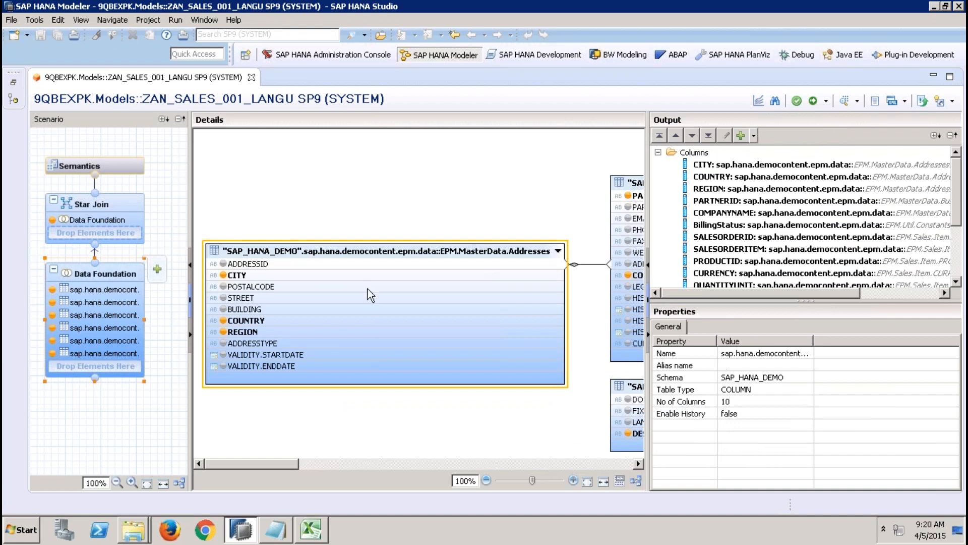
pyautogui.click(121, 273)
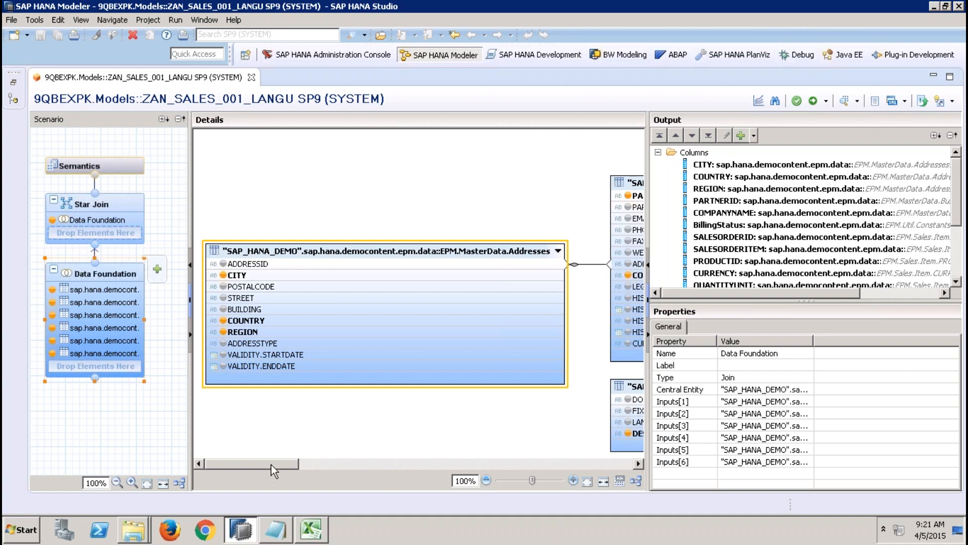
pyautogui.moveTo(274, 464); pyautogui.dragTo(359, 448)
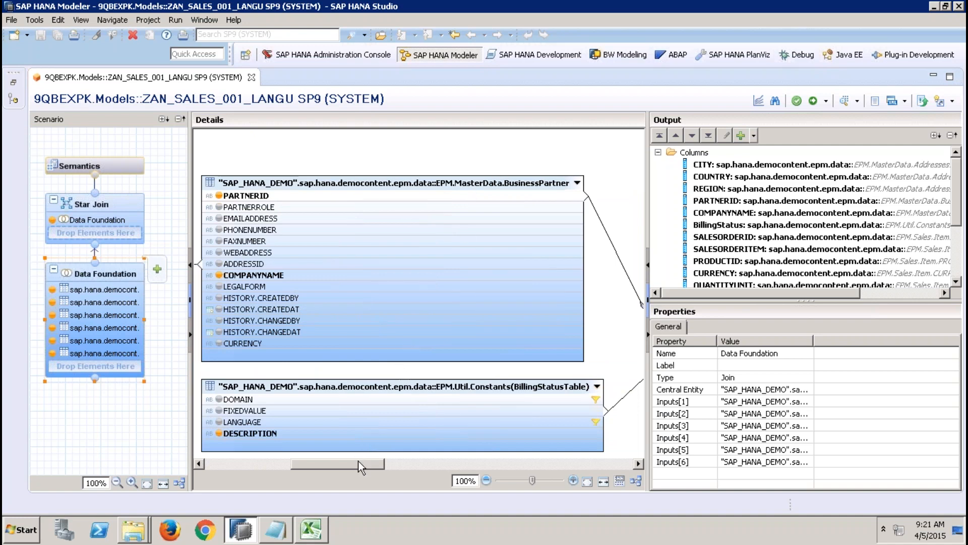
pyautogui.moveTo(358, 463); pyautogui.dragTo(603, 472)
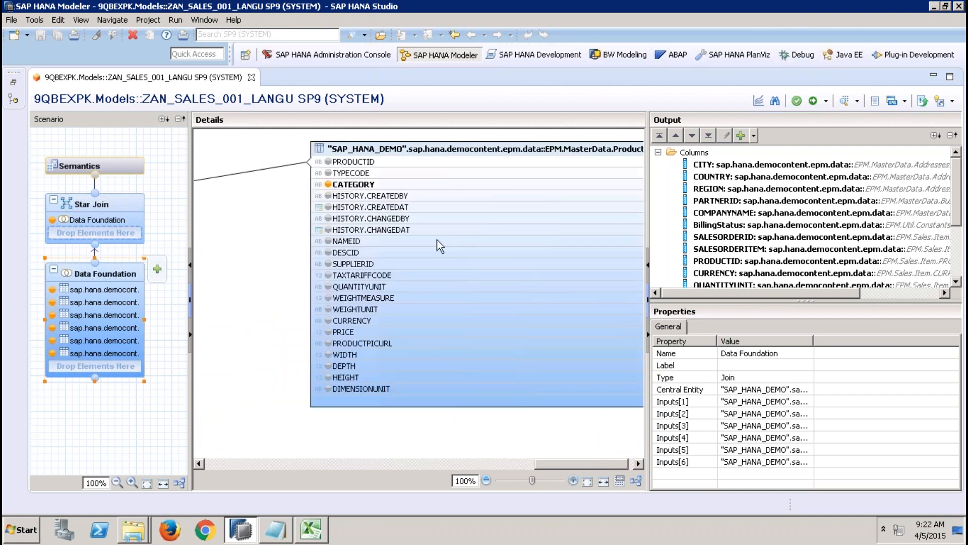
pyautogui.click(380, 265)
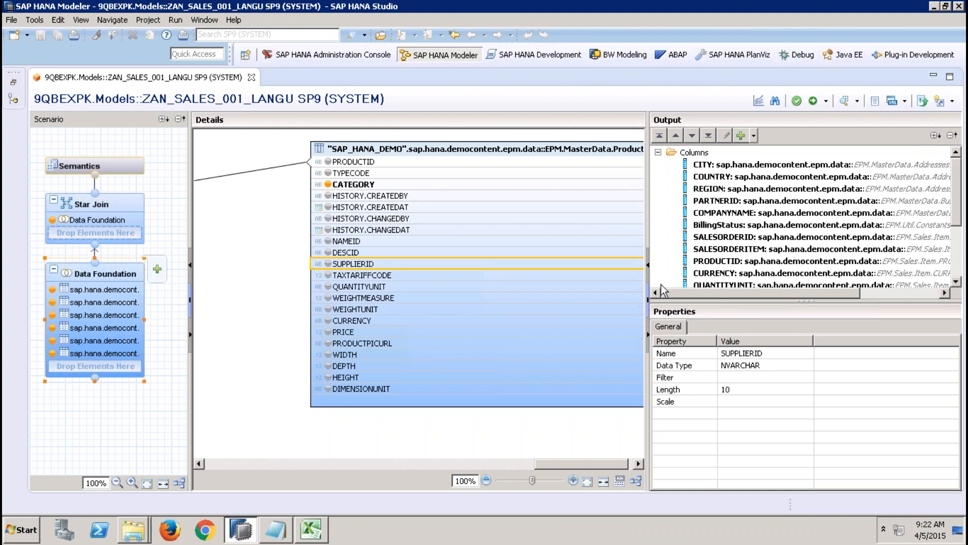
pyautogui.moveTo(711, 302); pyautogui.dragTo(703, 340)
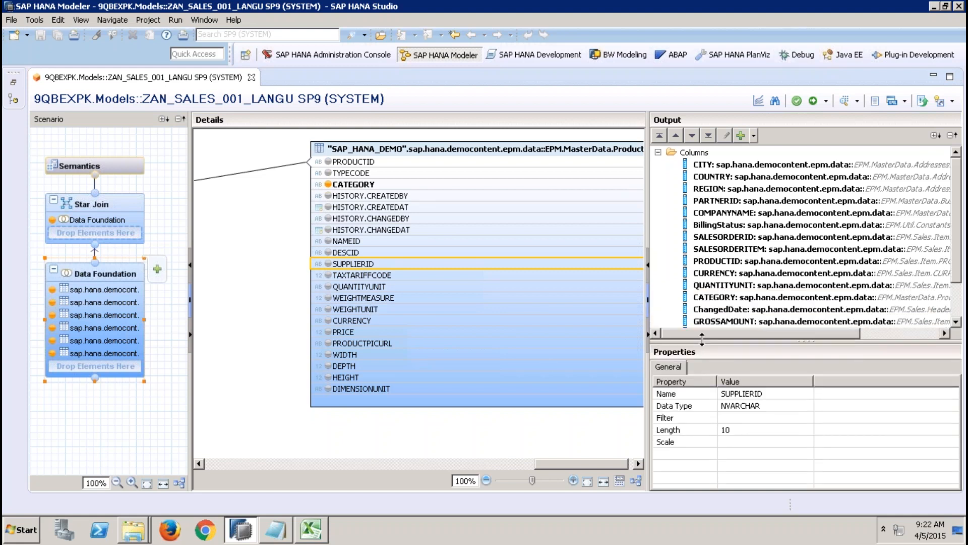
pyautogui.click(658, 152)
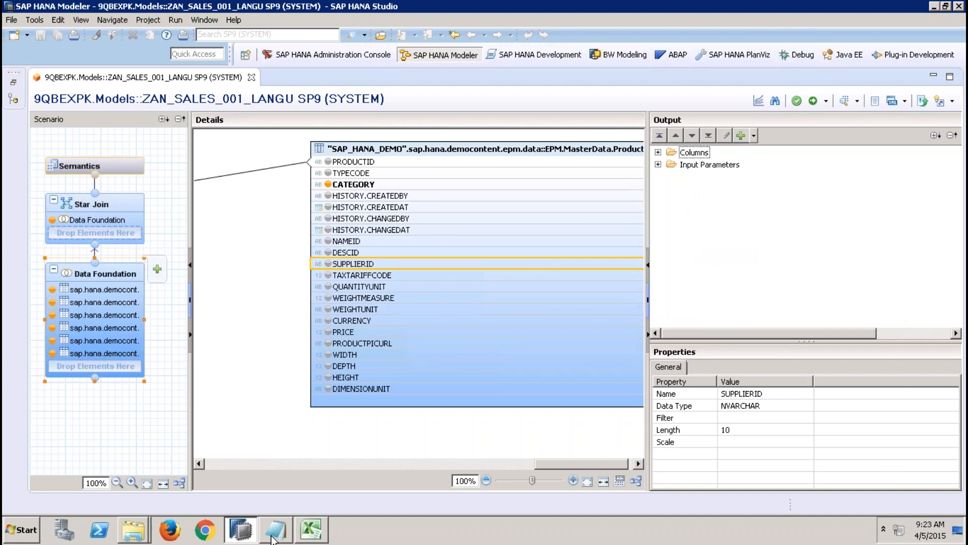
# Step: Bring up the Computer window to check the available drives, and disconnect the remote desktop session
pyautogui.moveTo(271, 537)
pyautogui.click(133, 534)
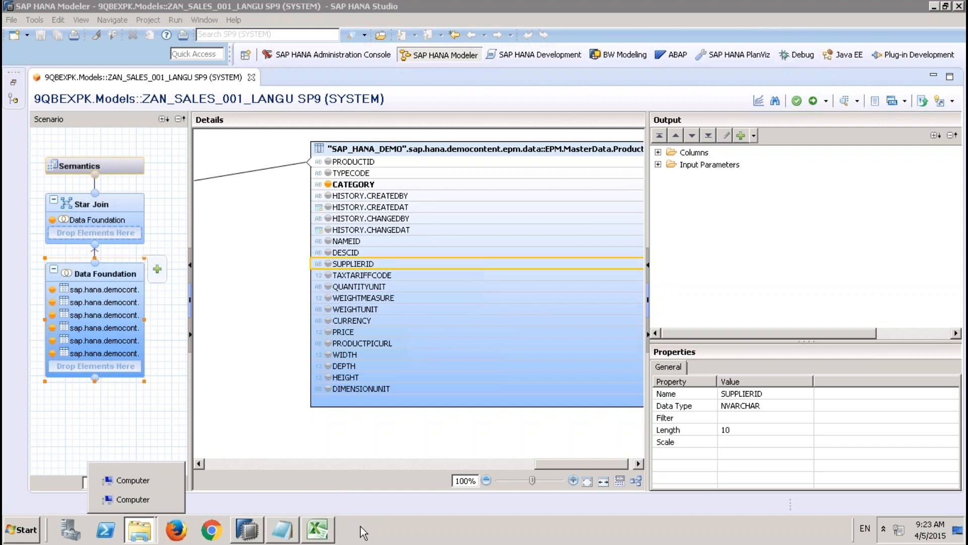
pyautogui.moveTo(135, 480)
pyautogui.click(146, 480)
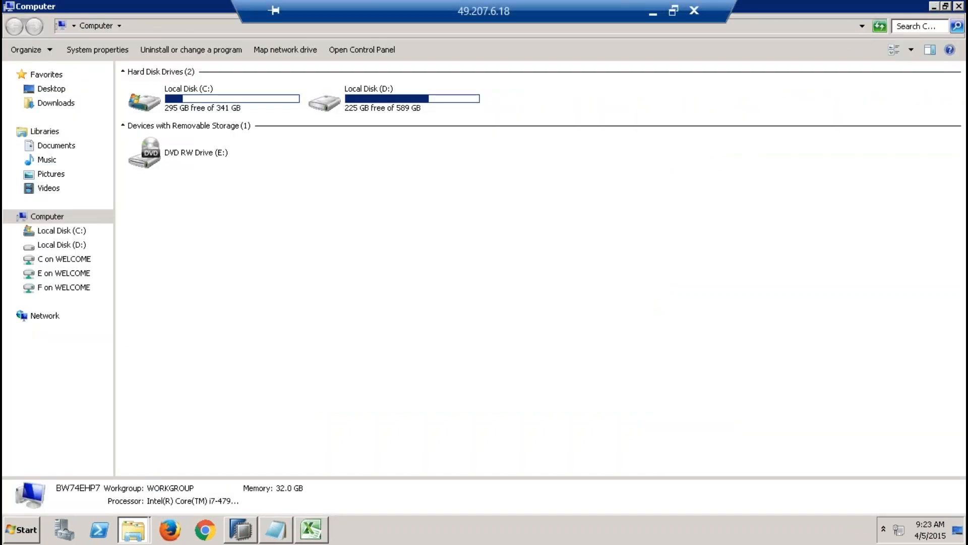
pyautogui.click(700, 12)
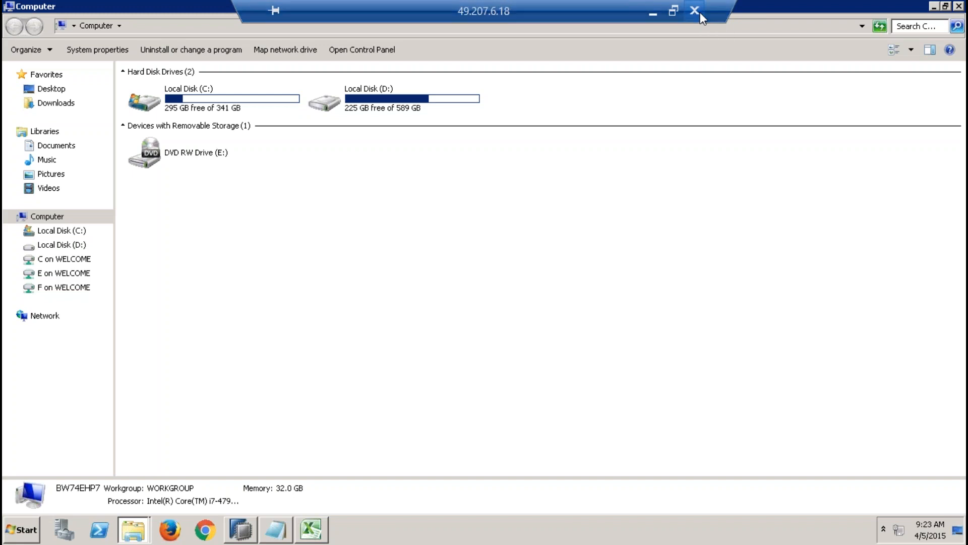
pyautogui.click(538, 297)
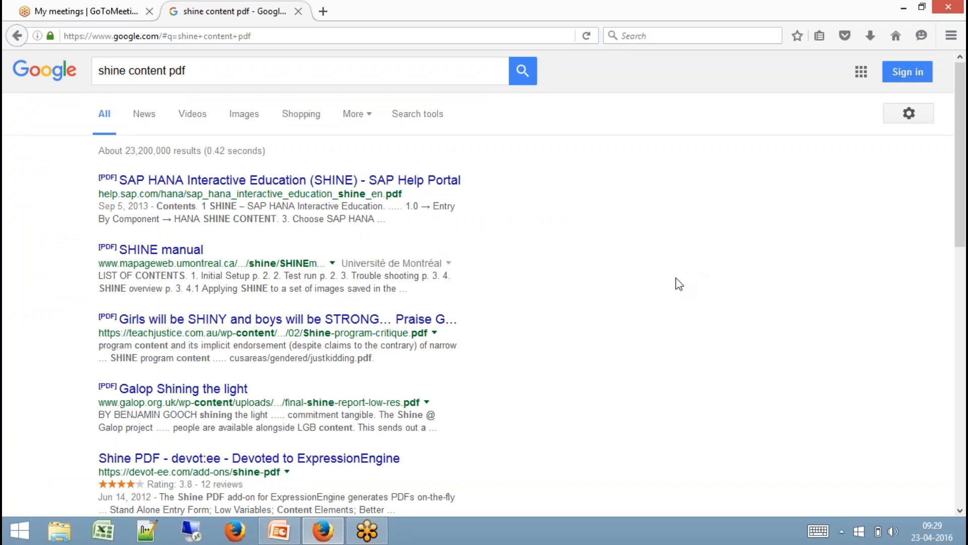
# Step: Reconnect to the same remote computer, entering the administrator account's password and accepting the unverified certificate
pyautogui.click(191, 530)
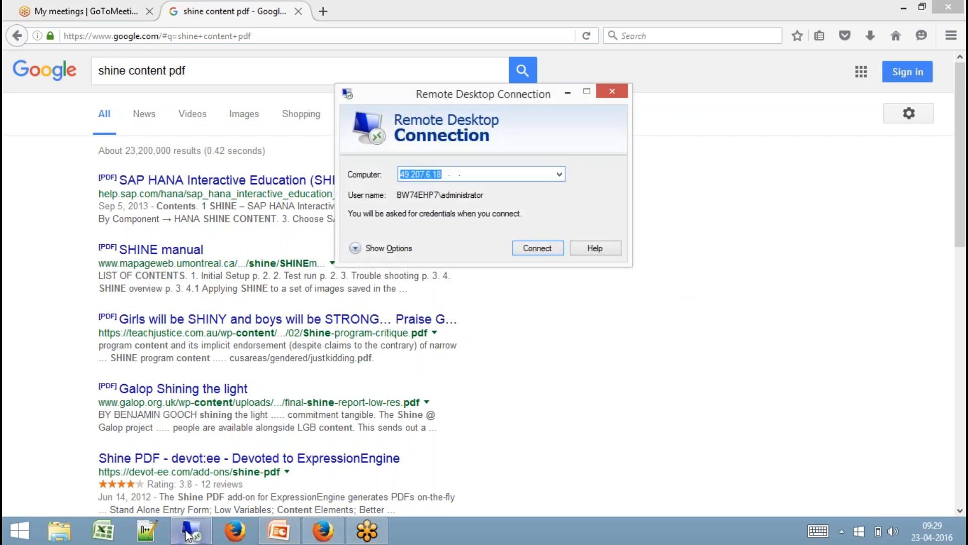
pyautogui.press('Return')
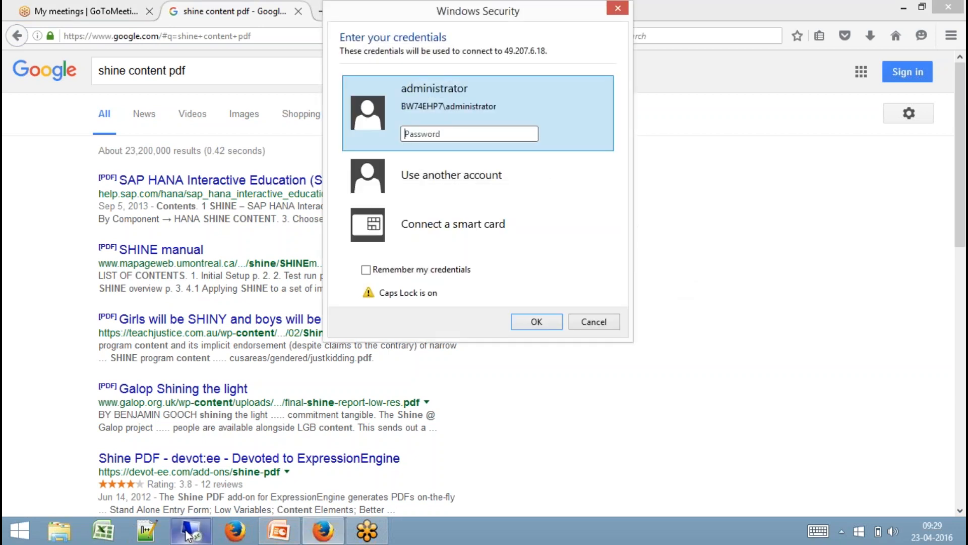
pyautogui.press('capslock')
pyautogui.write('•••••••••')
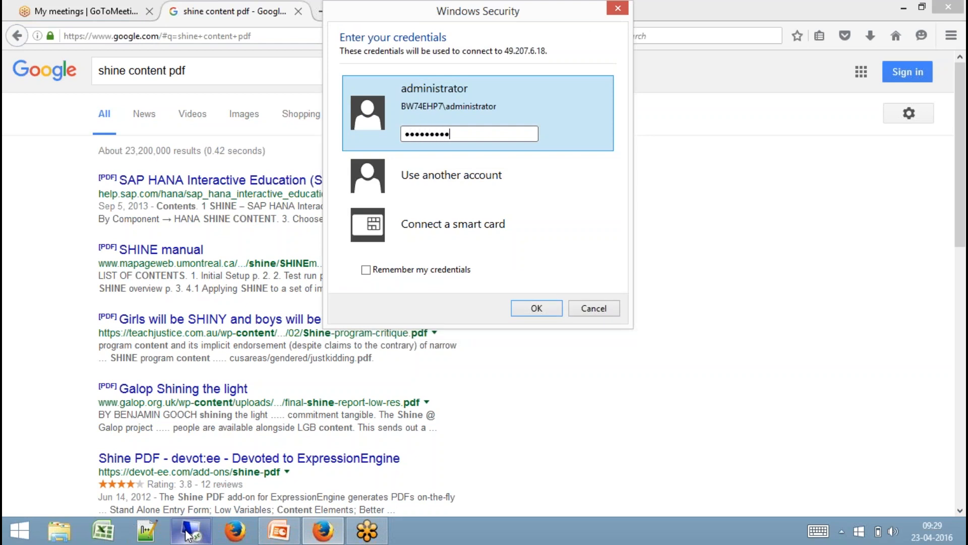
pyautogui.press('Return')
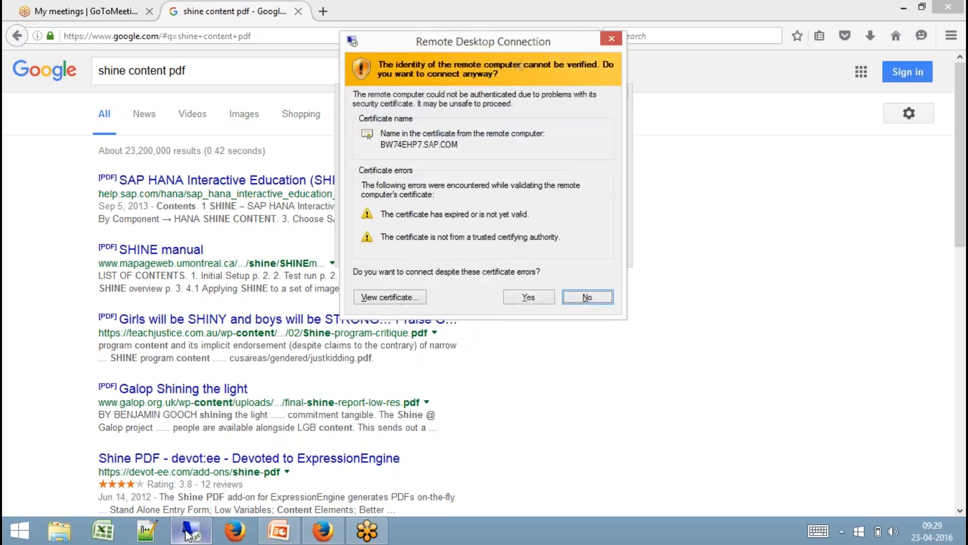
pyautogui.press('Left')
pyautogui.press('Return')
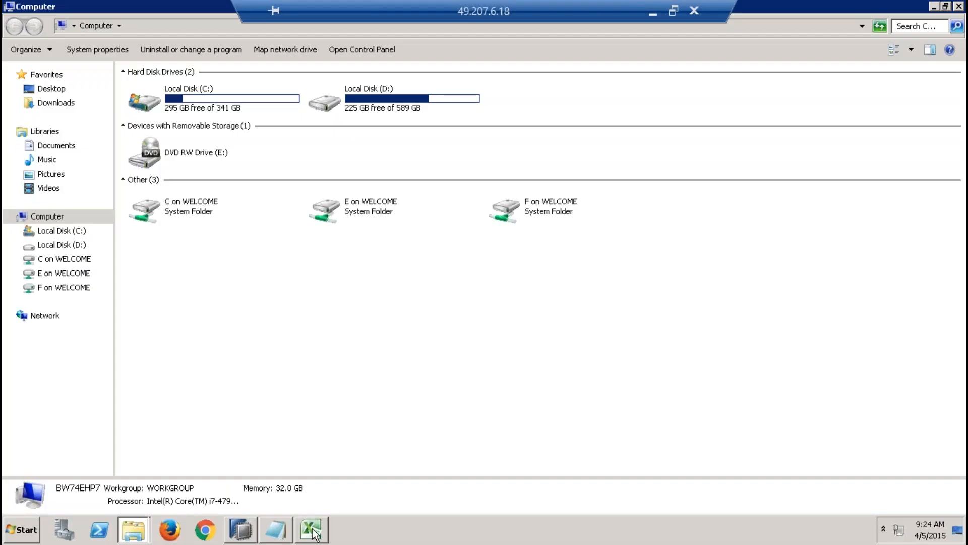
# Step: Switch to Excel and close the workbook Book2 without saving its changes
pyautogui.click(311, 530)
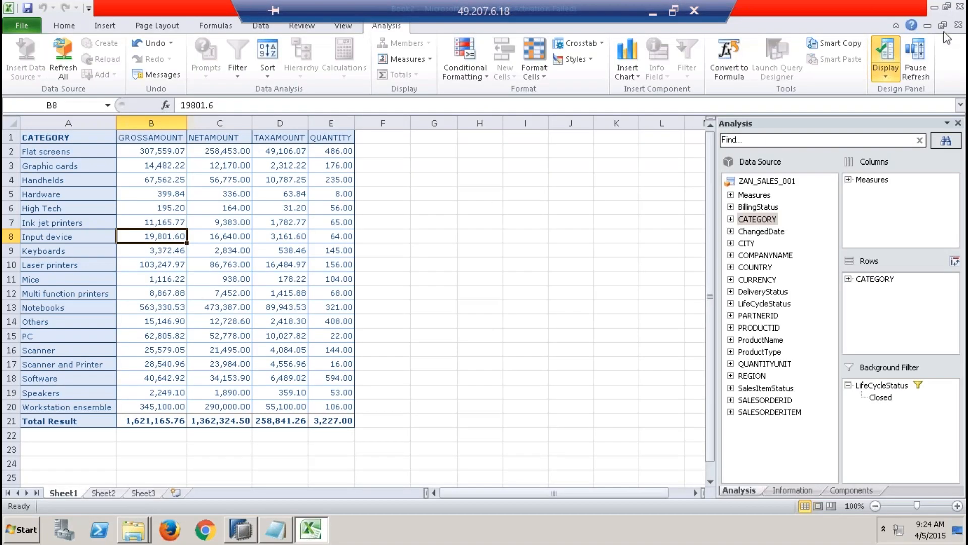
pyautogui.click(960, 10)
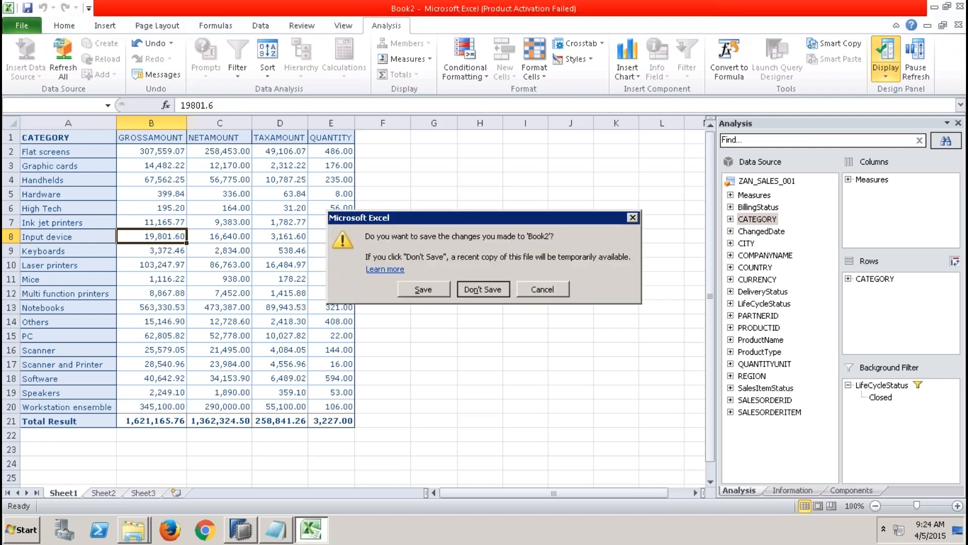
pyautogui.click(483, 289)
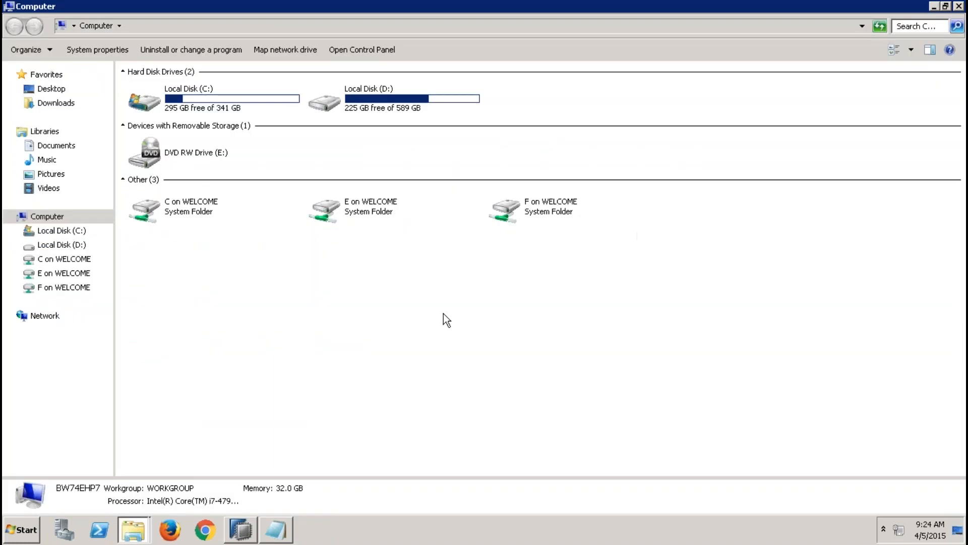
# Step: Launch Analysis for Microsoft Excel from the SAP BusinessObjects Analysis program group
pyautogui.click(21, 530)
pyautogui.click(69, 478)
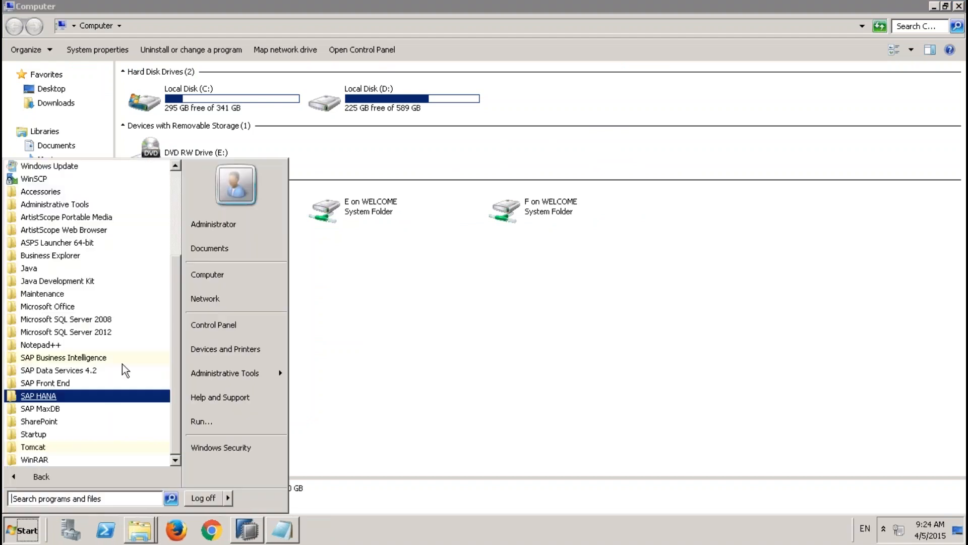
pyautogui.click(119, 359)
pyautogui.click(114, 372)
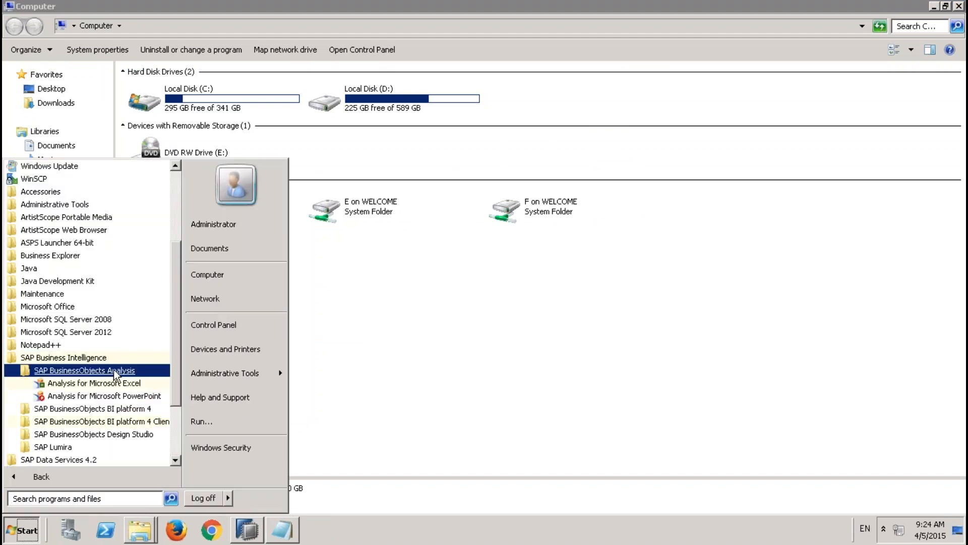
pyautogui.click(117, 383)
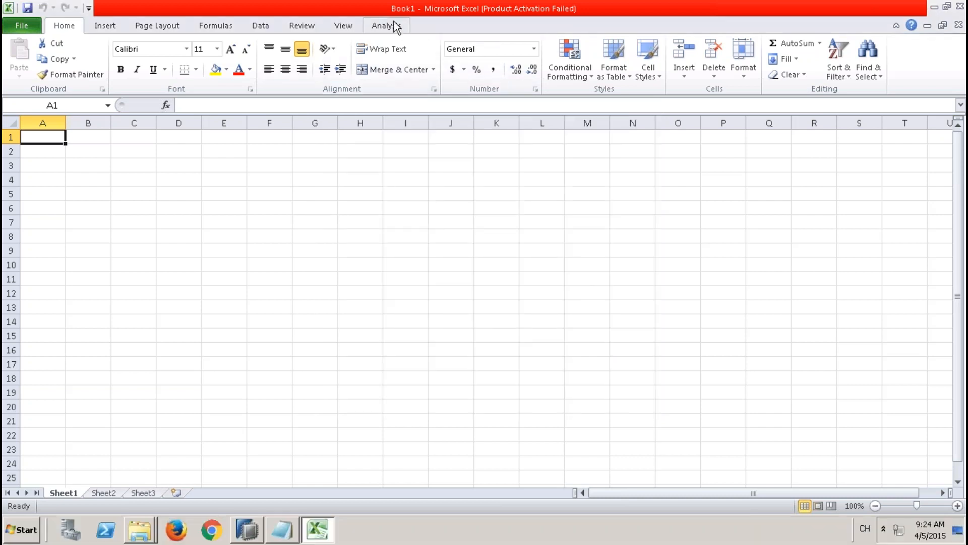
# Step: Start inserting a data source into Book1 through Analysis and bring up the Local System connection list
pyautogui.click(396, 26)
pyautogui.click(30, 74)
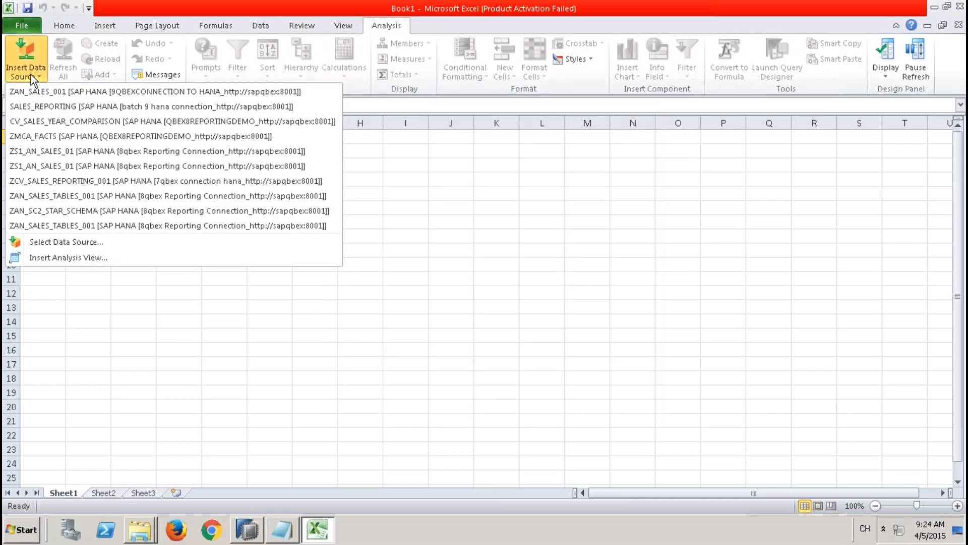
pyautogui.click(63, 241)
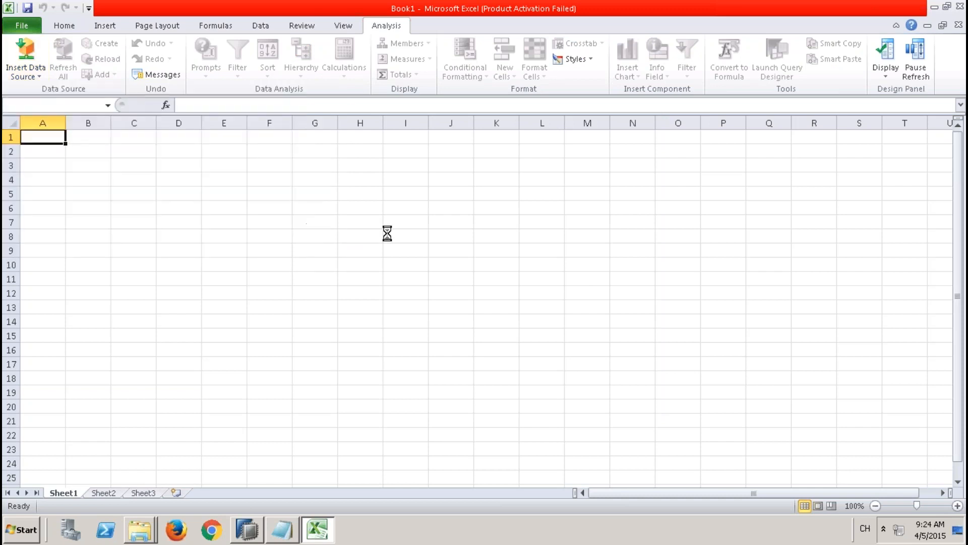
pyautogui.click(479, 321)
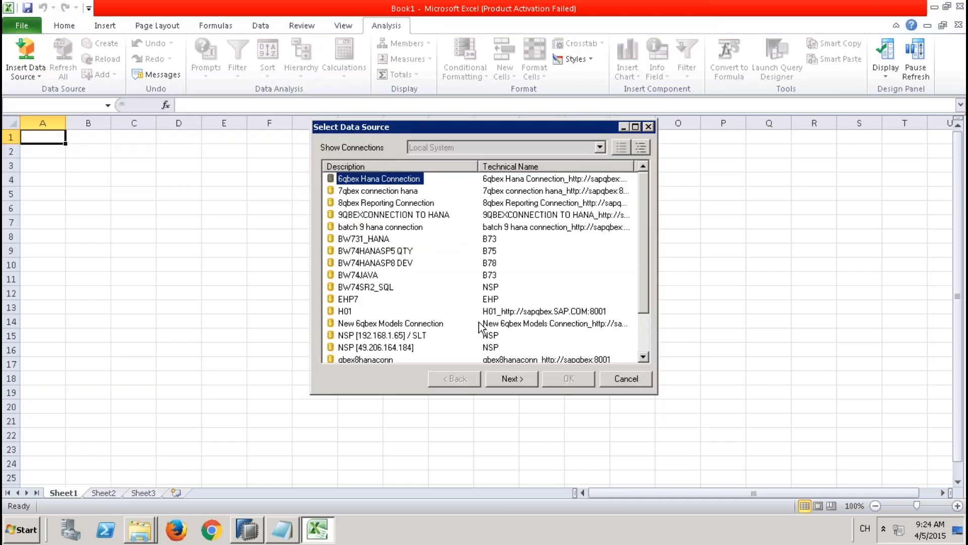
pyautogui.rightClick(433, 244)
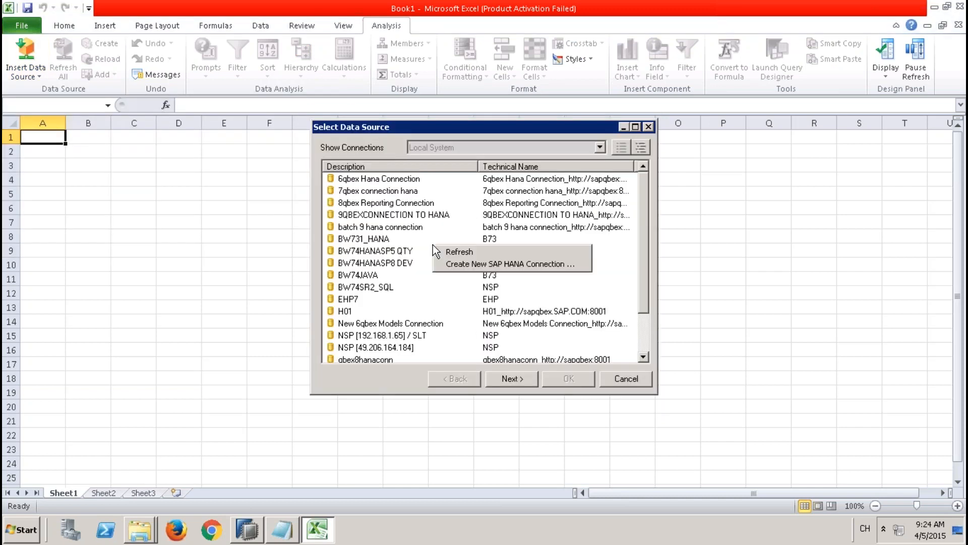
pyautogui.click(460, 264)
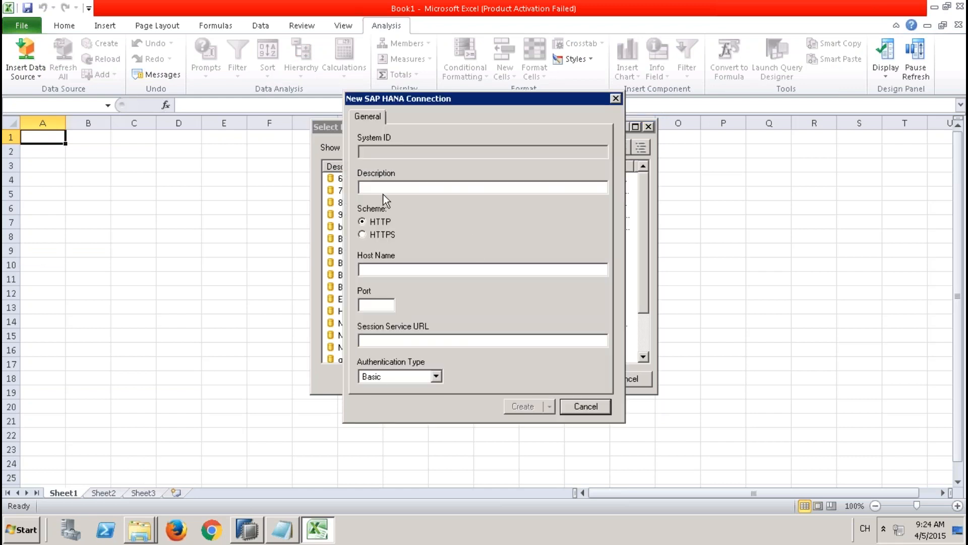
pyautogui.click(367, 272)
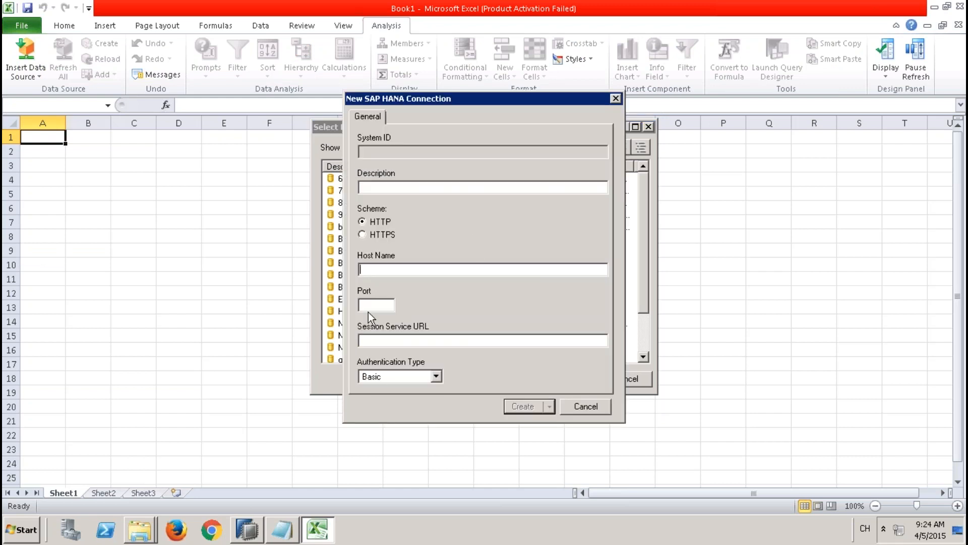
pyautogui.press('Tab')
pyautogui.write('8000')
pyautogui.press('BackSpace')
pyautogui.press('BackSpace')
pyautogui.write('01')
pyautogui.click(390, 271)
pyautogui.click(593, 409)
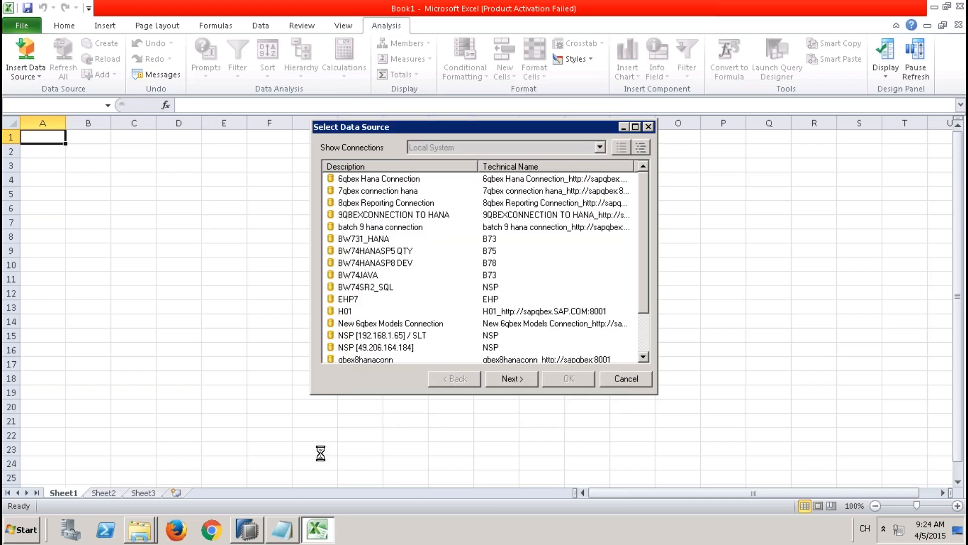
# Step: Switch to SAP HANA Studio, check the SP9 system's host and instance number in the Systems view, and return to Excel
pyautogui.click(252, 527)
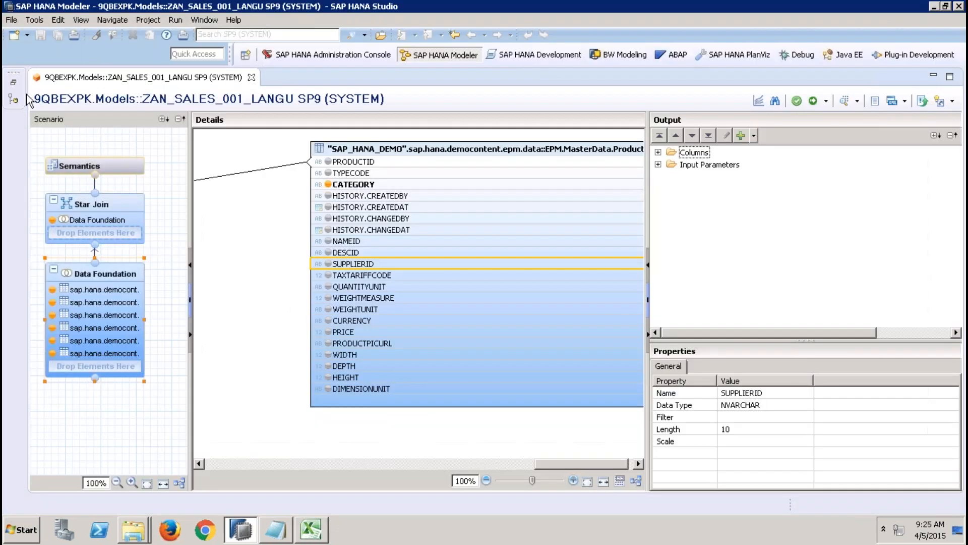
pyautogui.click(13, 83)
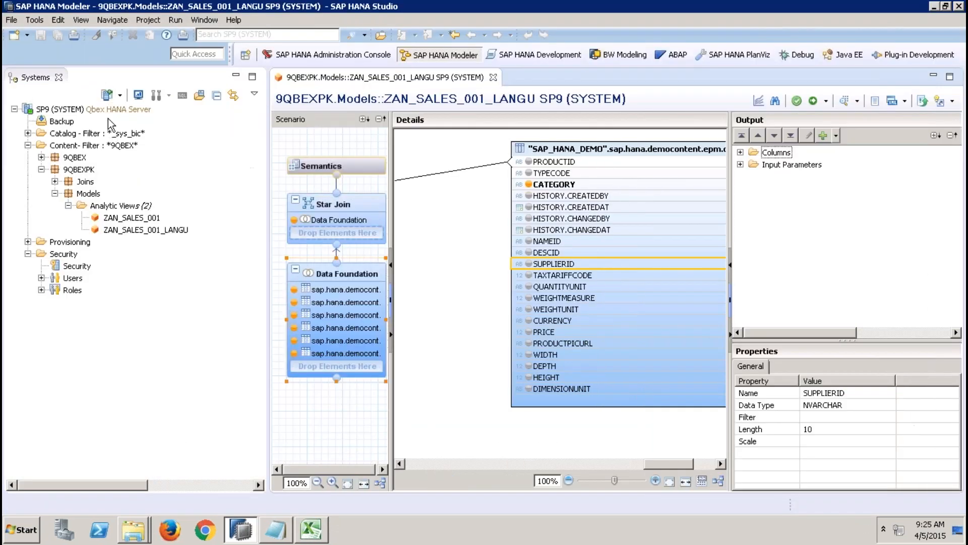
pyautogui.moveTo(108, 108)
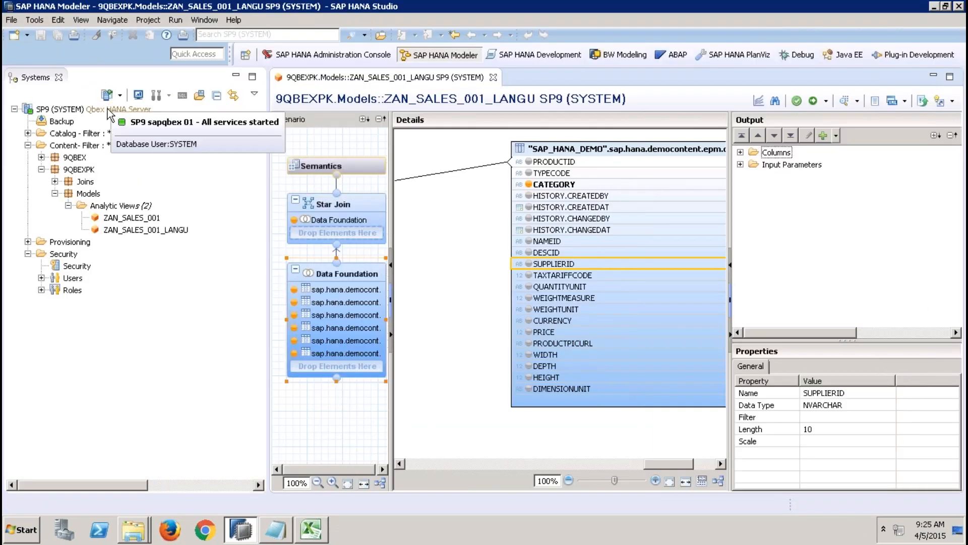
pyautogui.click(317, 532)
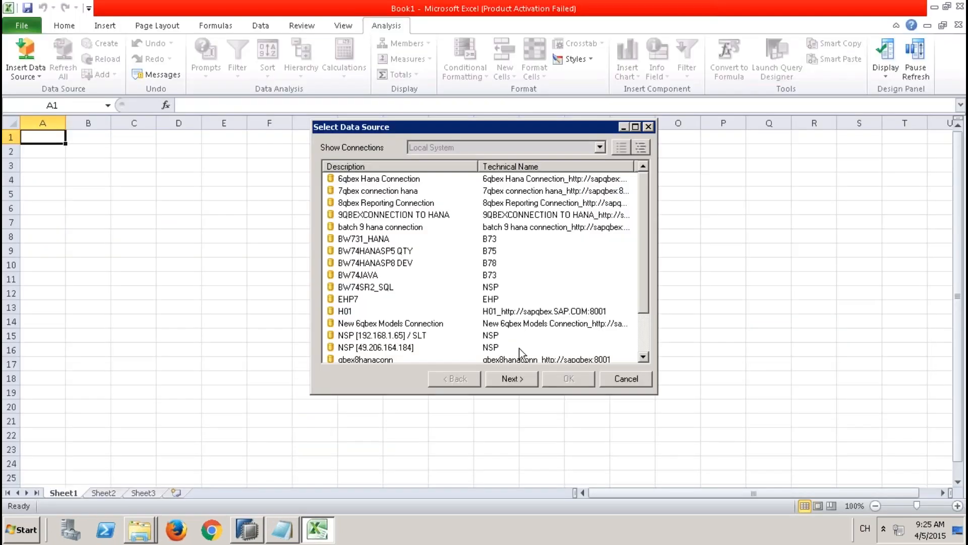
# Step: Choose the 9QBEXCONNECTION TO HANA connection and try to log on as system with the account password
pyautogui.click(421, 216)
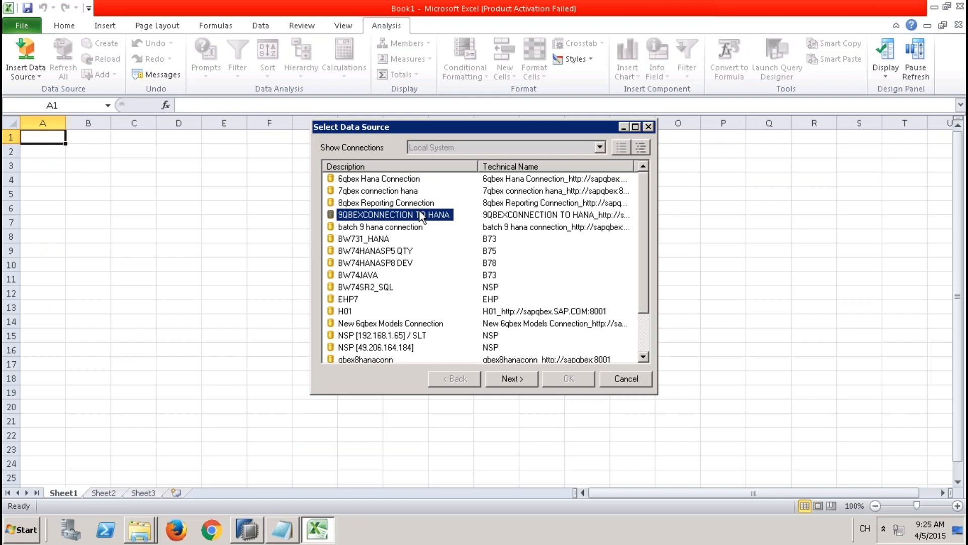
pyautogui.click(525, 380)
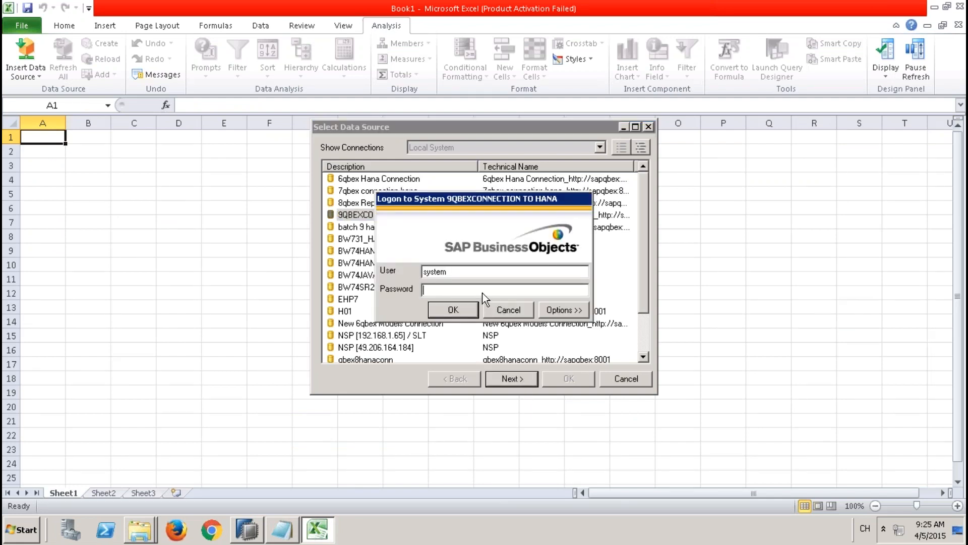
pyautogui.write('*******')
pyautogui.click(448, 309)
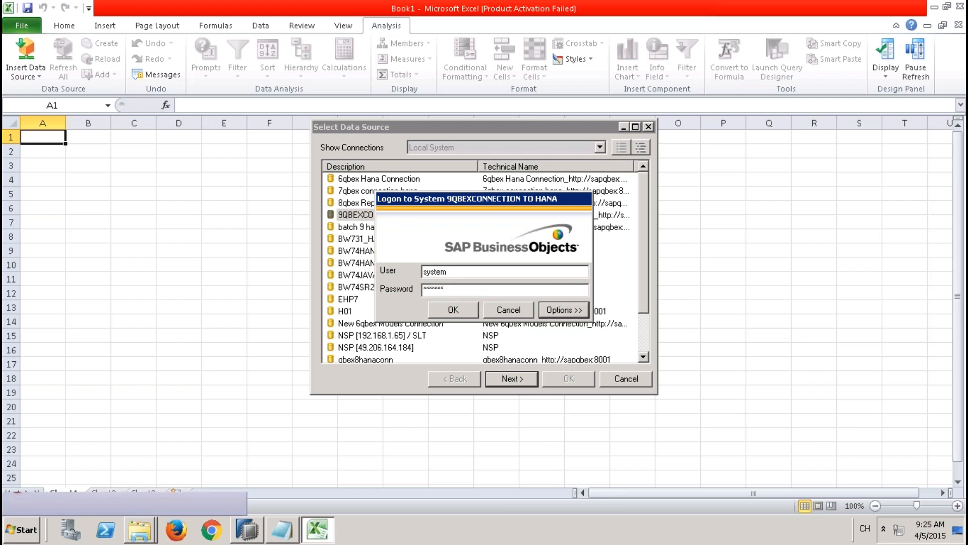
# Step: Re-enter the system account's password and log on to 9QBEXCONNECTION TO HANA
pyautogui.click(458, 289)
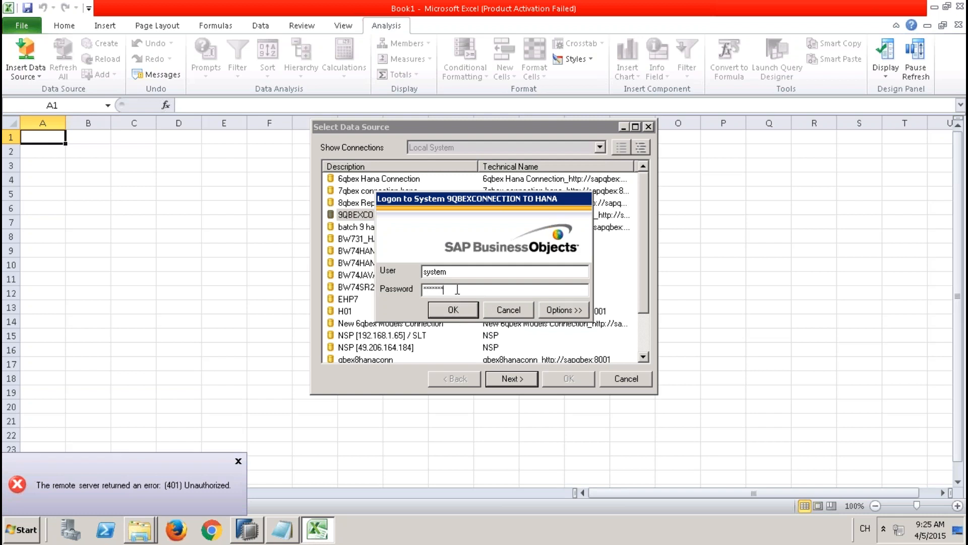
pyautogui.press('BackSpace')
pyautogui.press('BackSpace')
pyautogui.press('BackSpace')
pyautogui.press('BackSpace')
pyautogui.press('BackSpace')
pyautogui.press('BackSpace')
pyautogui.press('BackSpace')
pyautogui.write('**********')
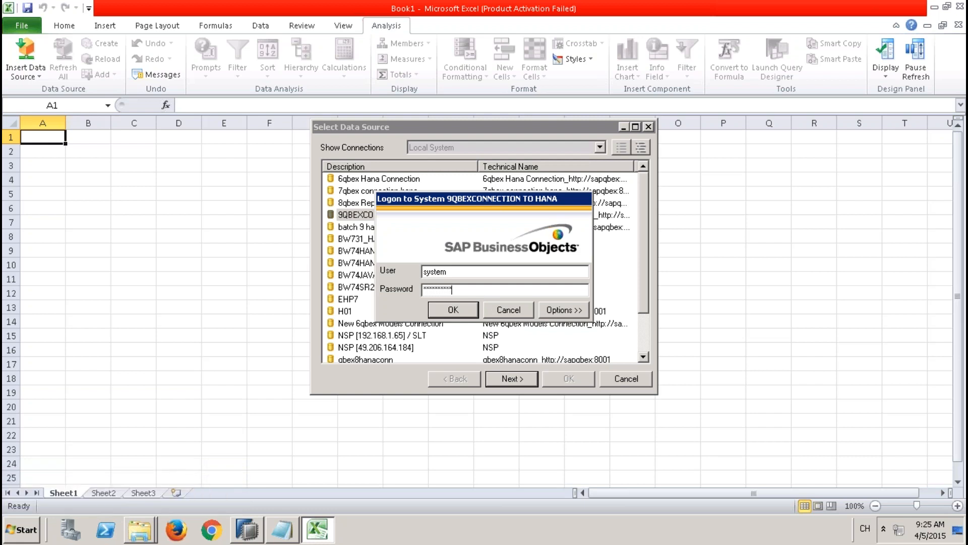
pyautogui.click(461, 310)
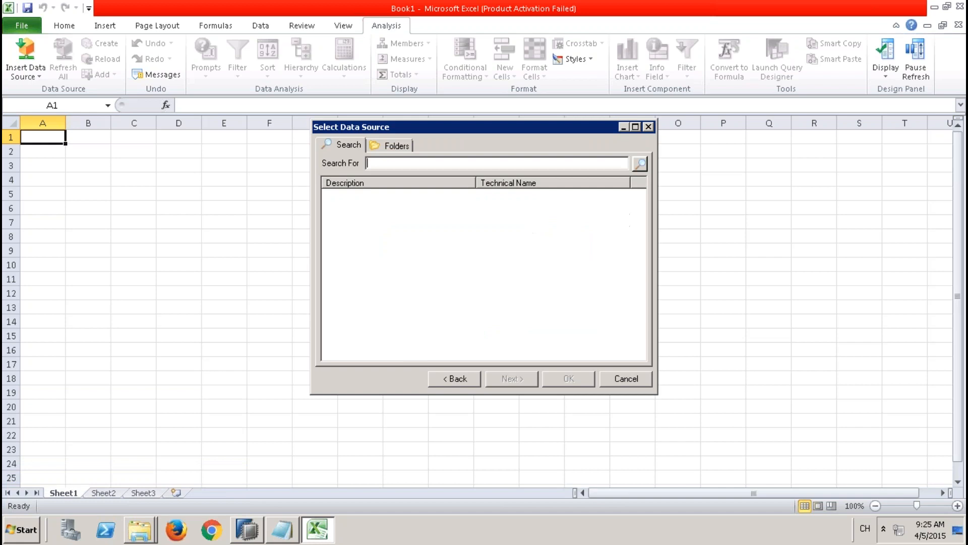
# Step: Browse the 9QBEXPK Models folder, enlarge the dialog to read the full technical names, view the search page, and cancel the selection
pyautogui.click(392, 144)
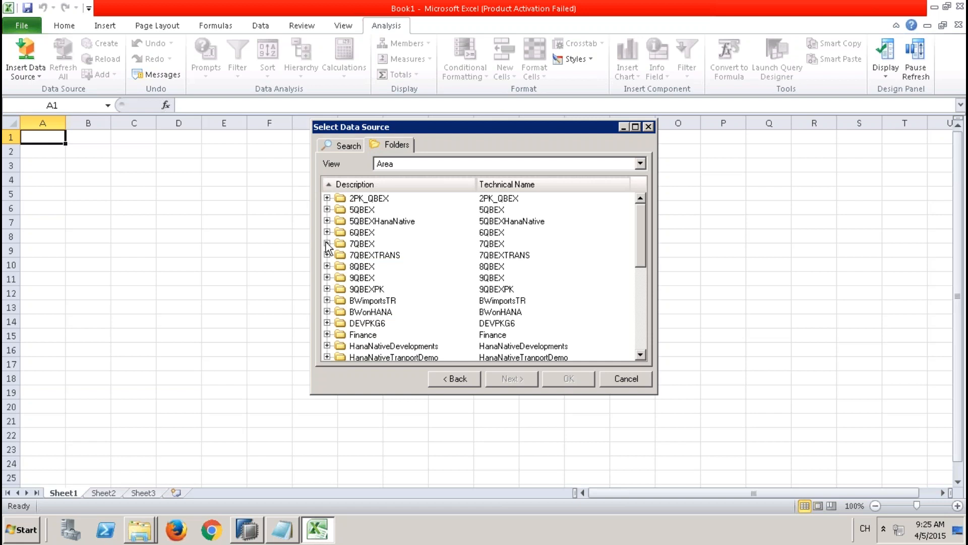
pyautogui.click(327, 289)
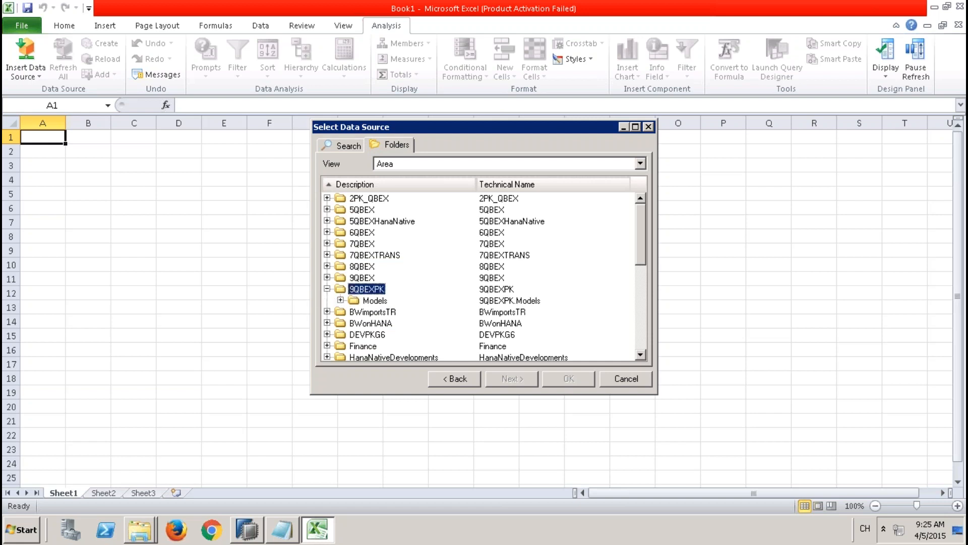
pyautogui.click(341, 300)
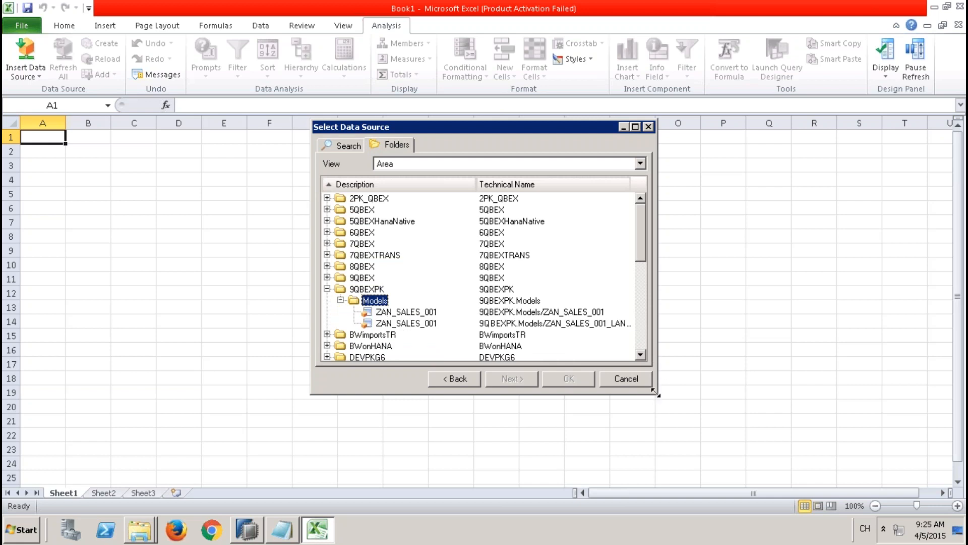
pyautogui.moveTo(657, 392); pyautogui.dragTo(799, 450)
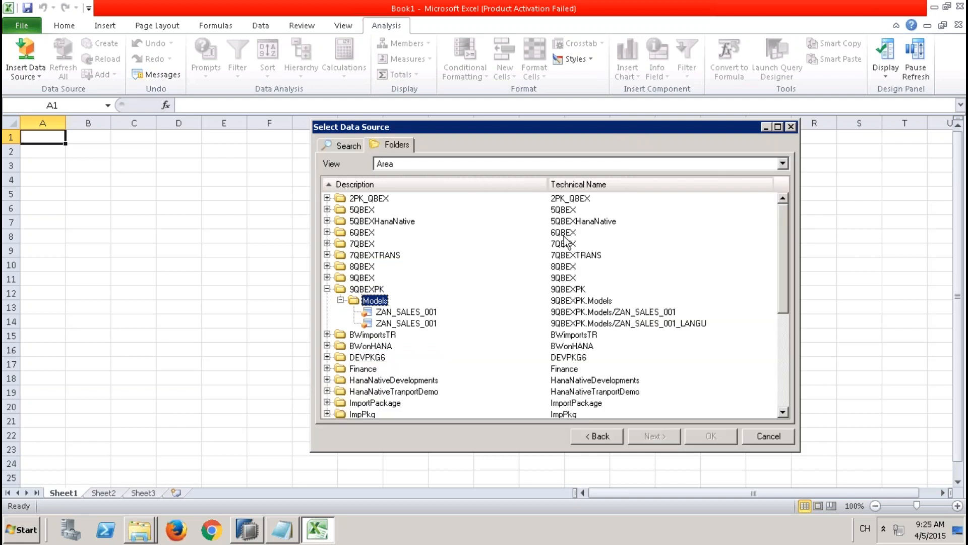
pyautogui.click(349, 147)
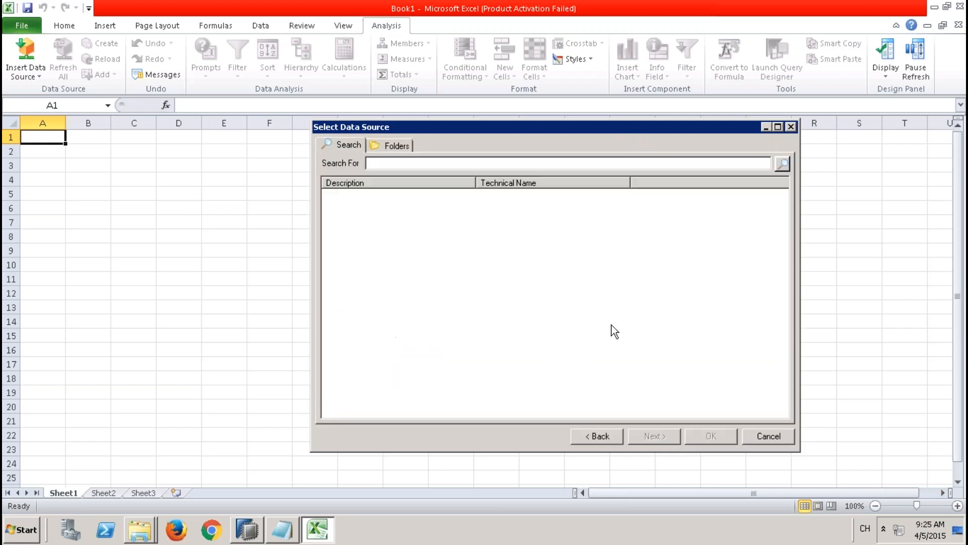
pyautogui.click(768, 436)
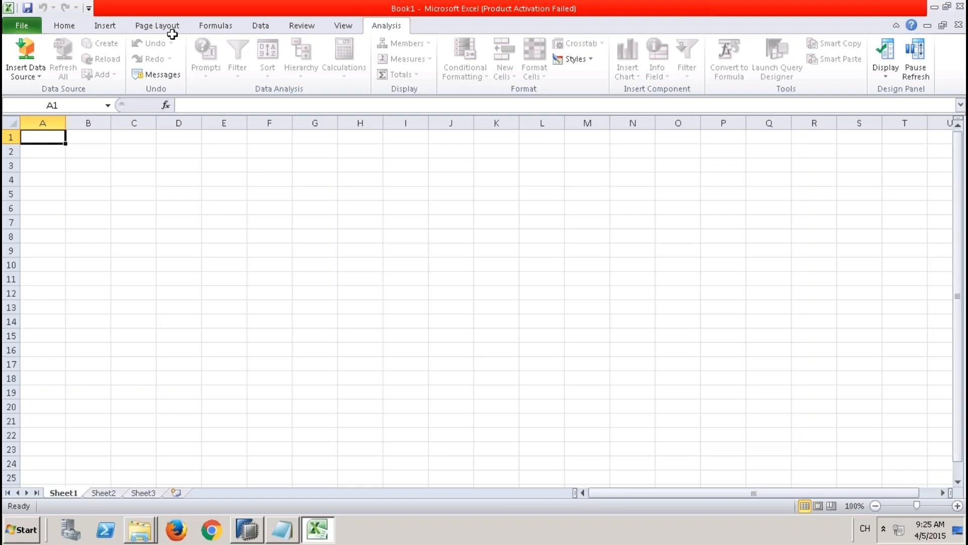
# Step: Reopen the data source selection, view the package folders by area, and cancel it
pyautogui.click(36, 76)
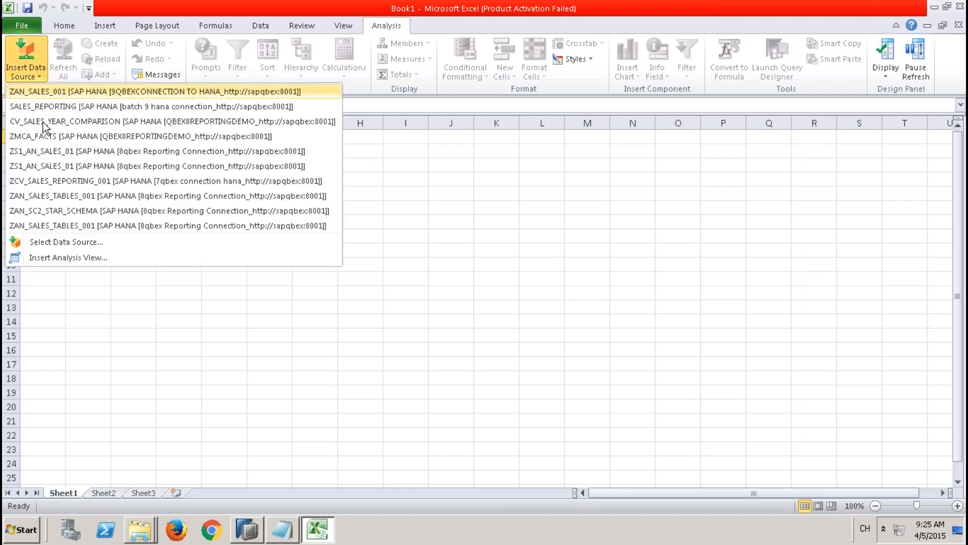
pyautogui.click(64, 242)
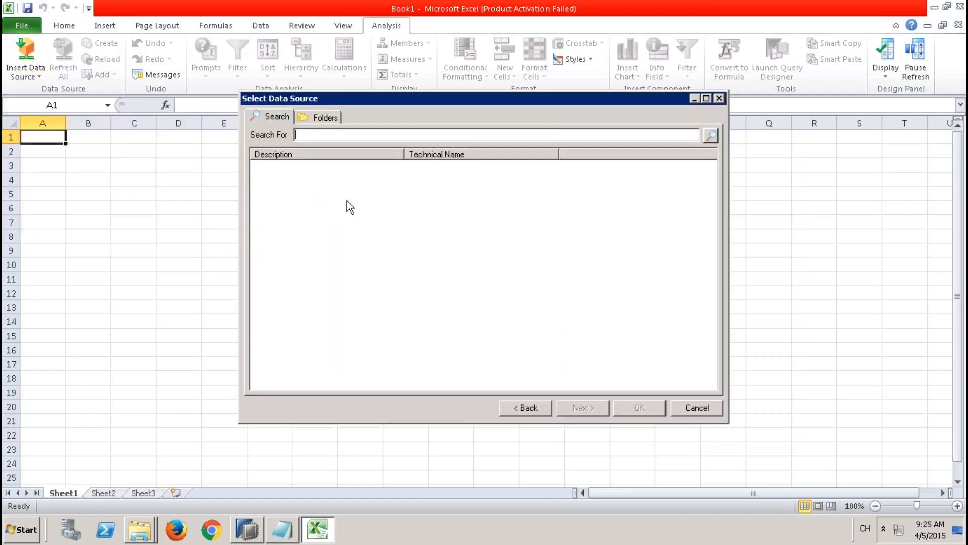
pyautogui.click(309, 117)
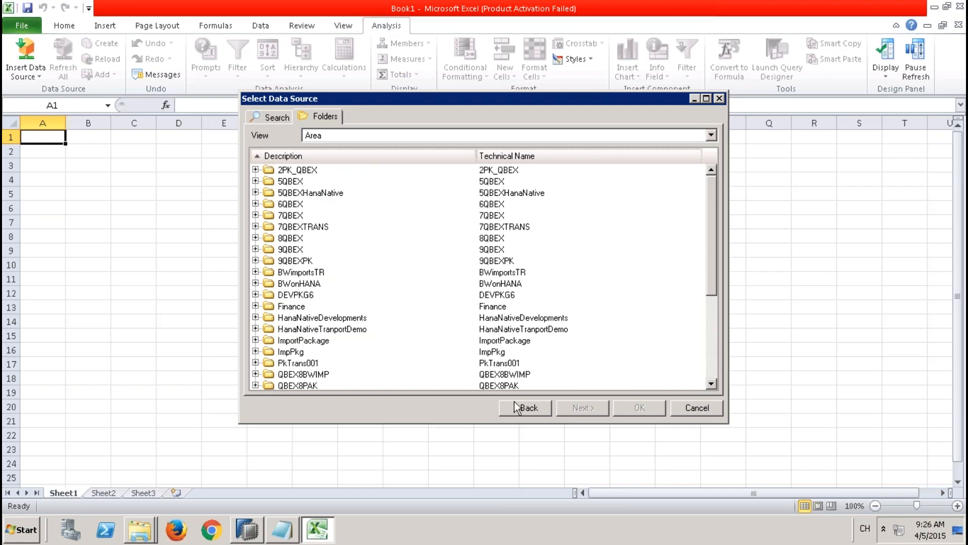
pyautogui.click(695, 408)
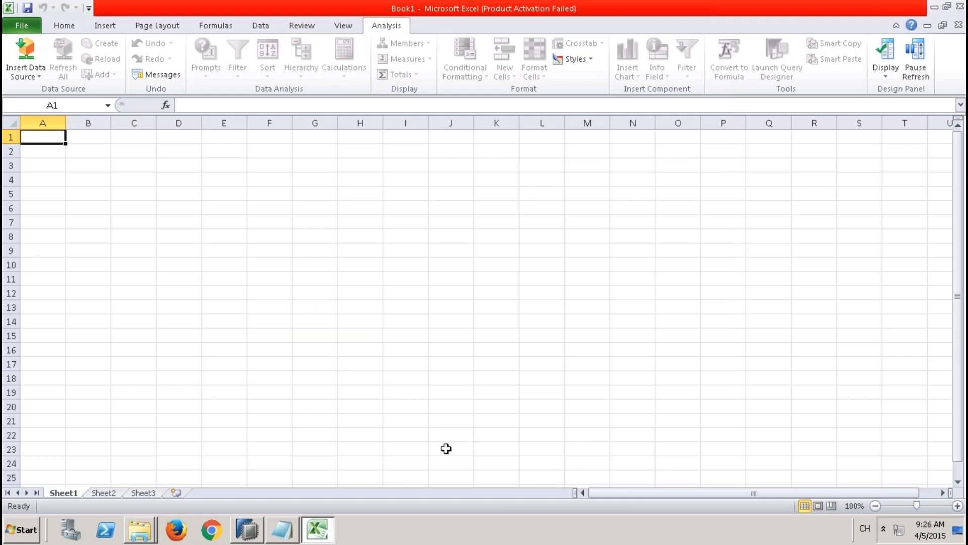